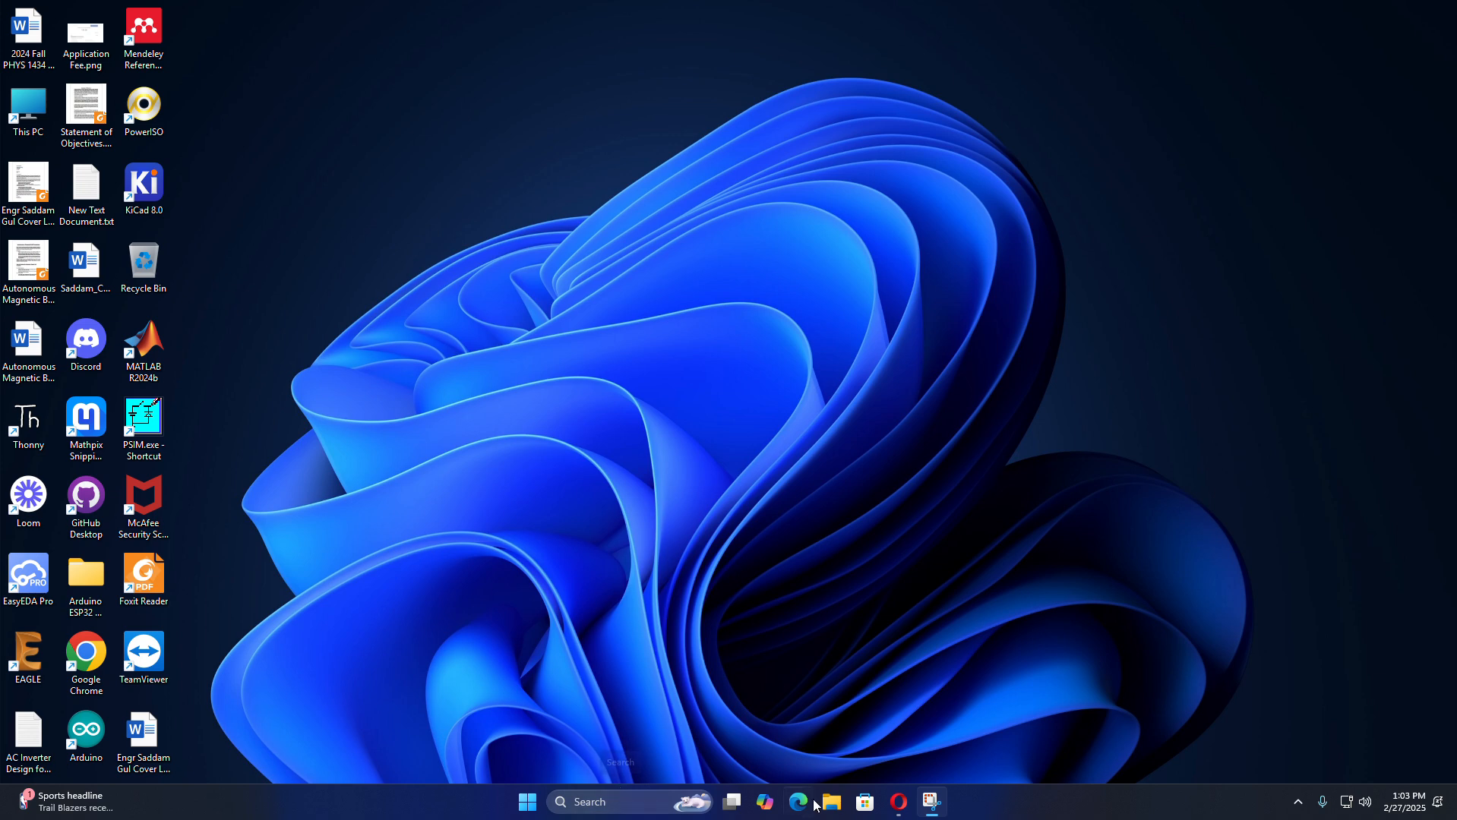
- Switch to Opera, search the web for diptrace, and open the download page on the DipTrace website
left_click(898, 801)
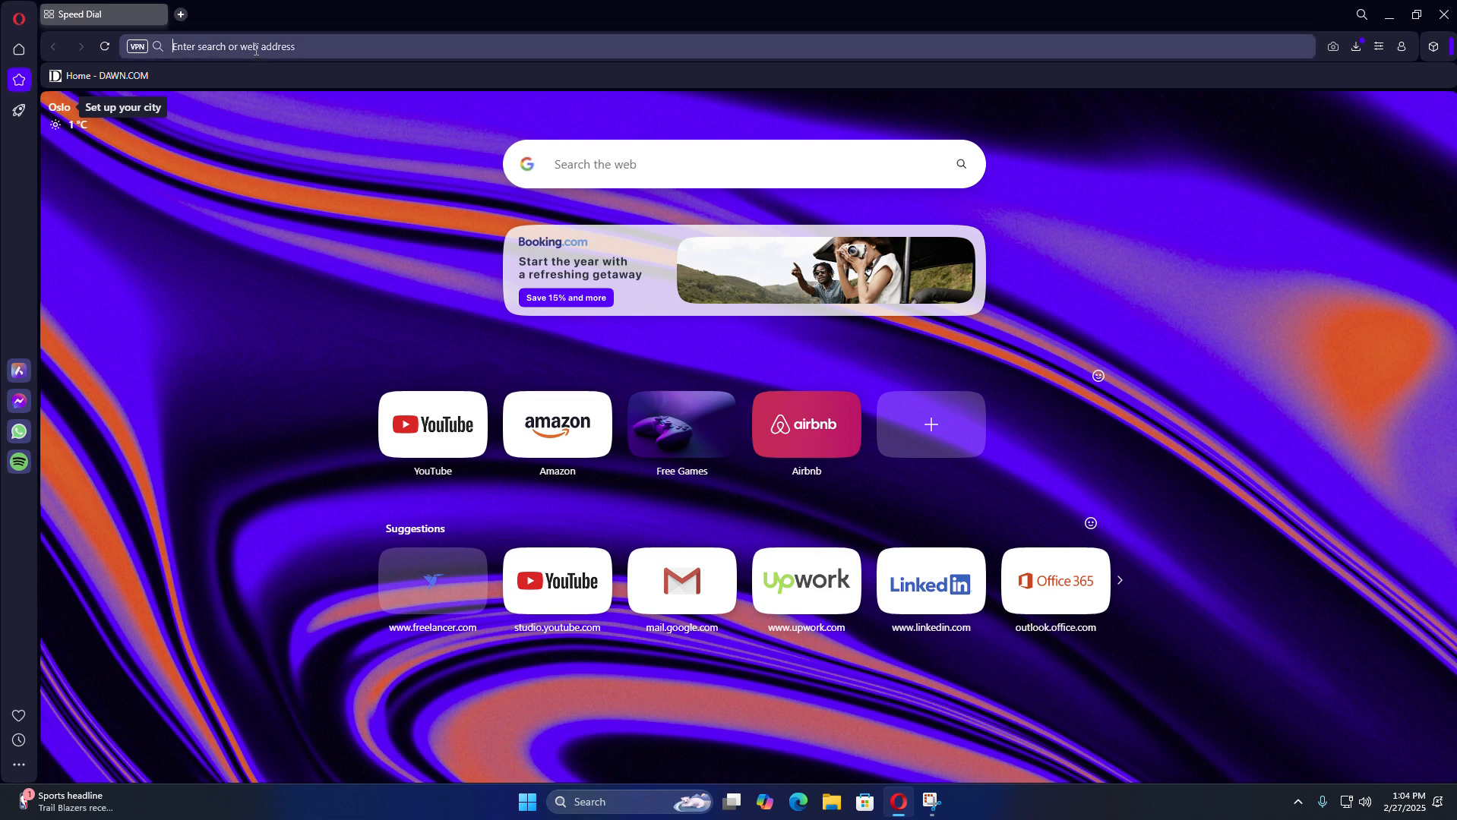
type("diptr")
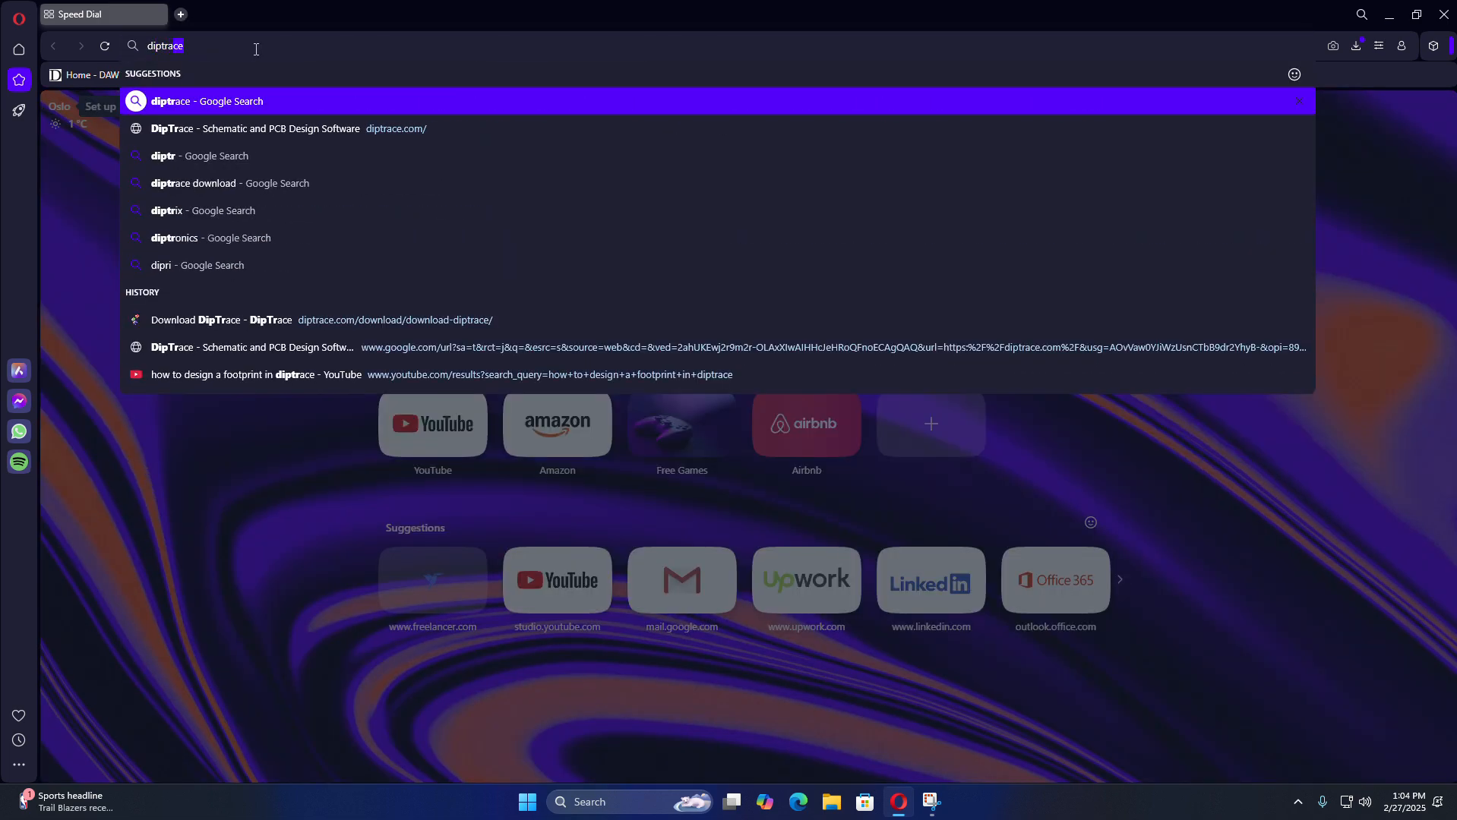
type("ace")
key("Return")
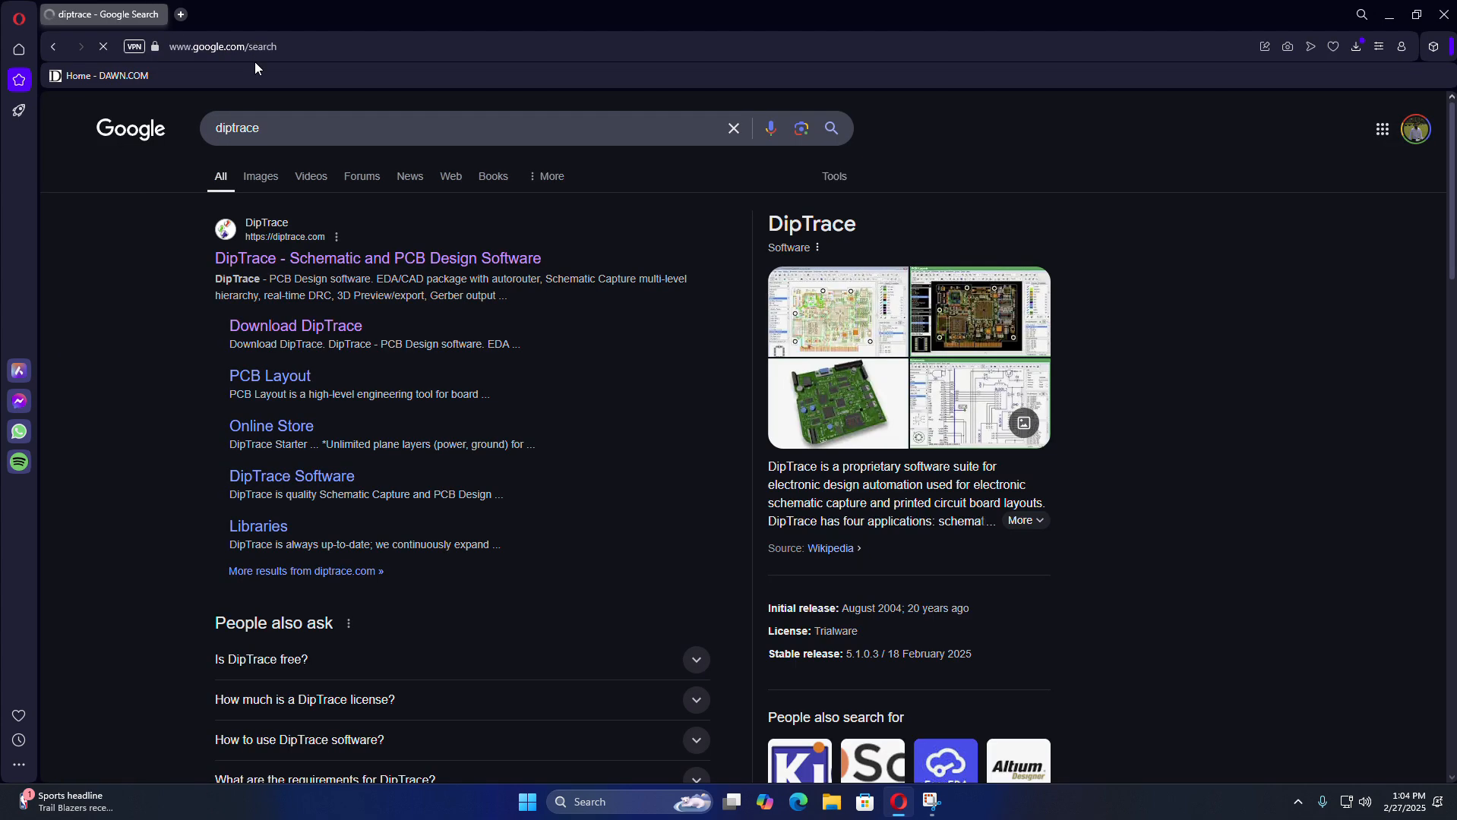
left_click(319, 260)
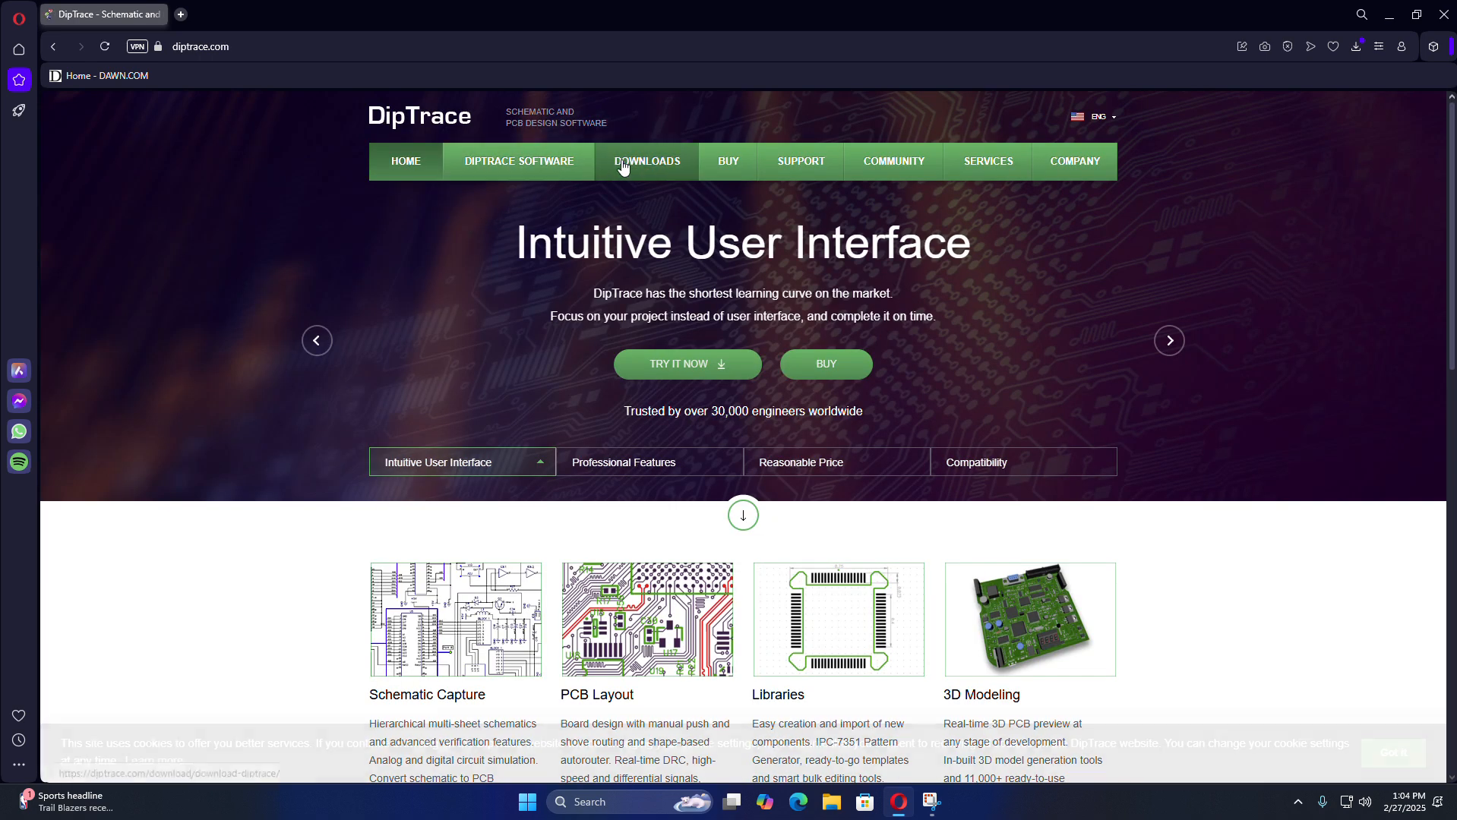
left_click(624, 167)
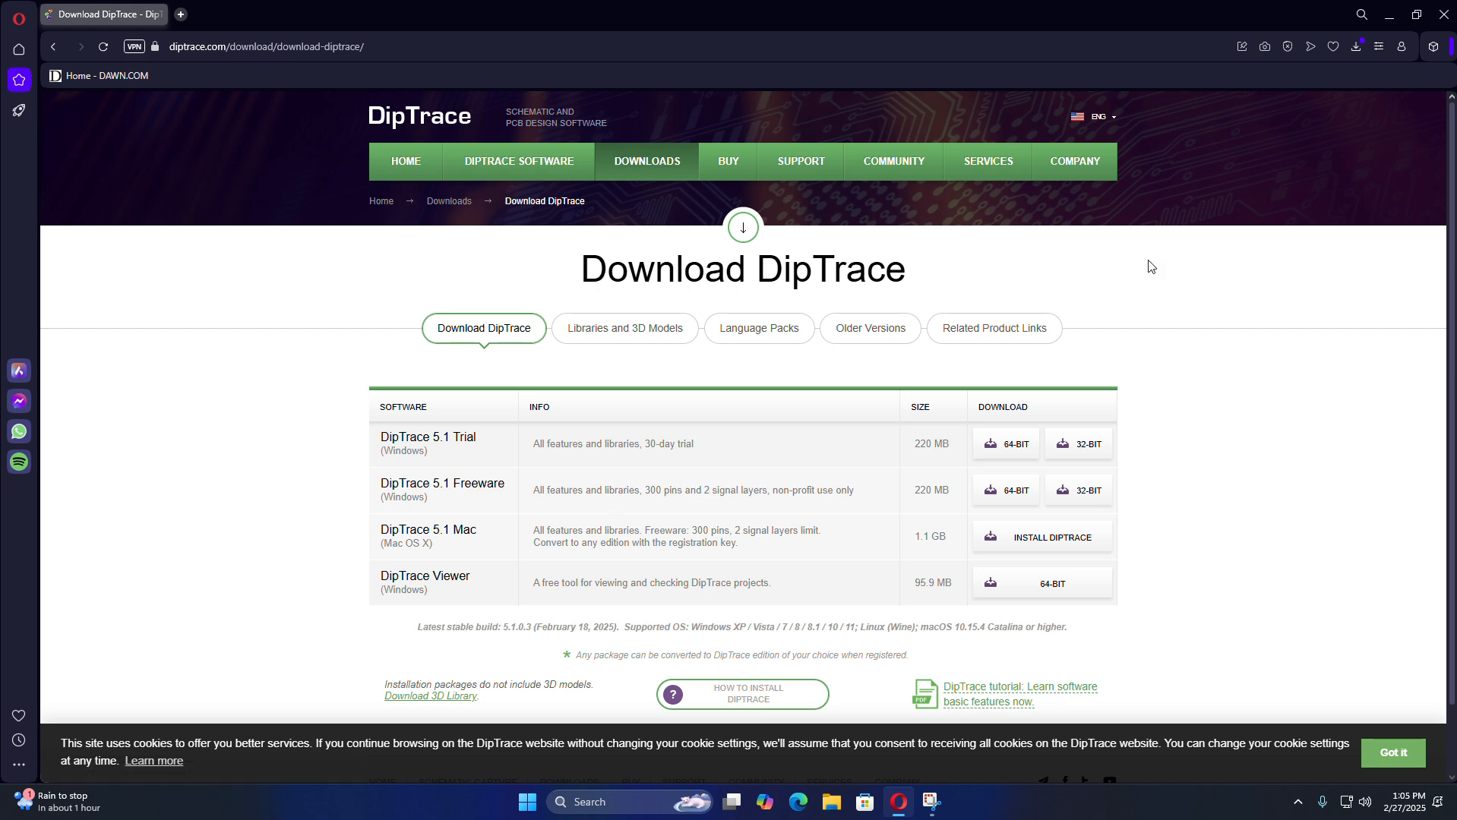
- Minimize the browser and start the DipTrace Launcher app from the desktop
left_click(1389, 16)
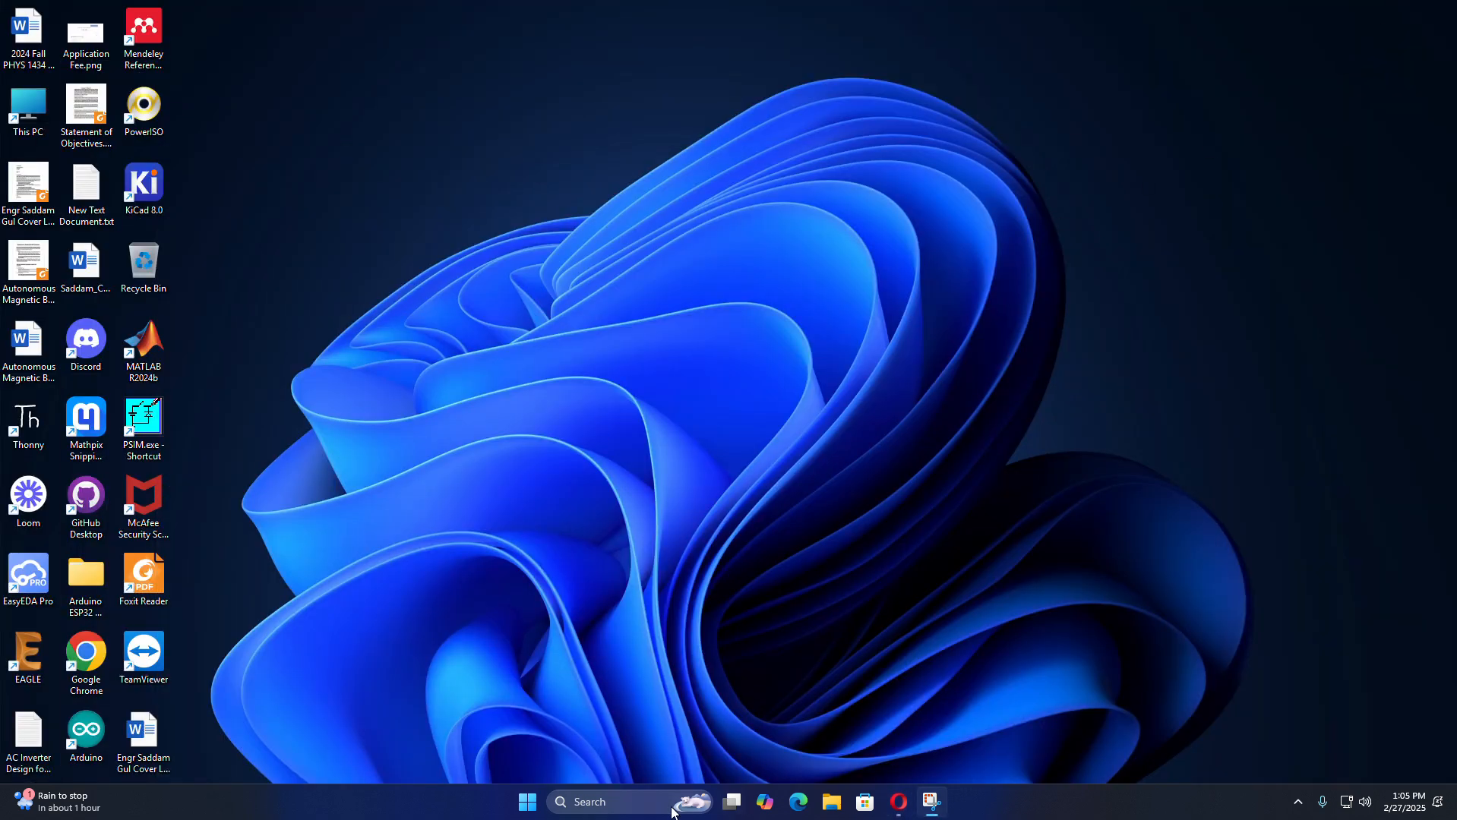
left_click(589, 802)
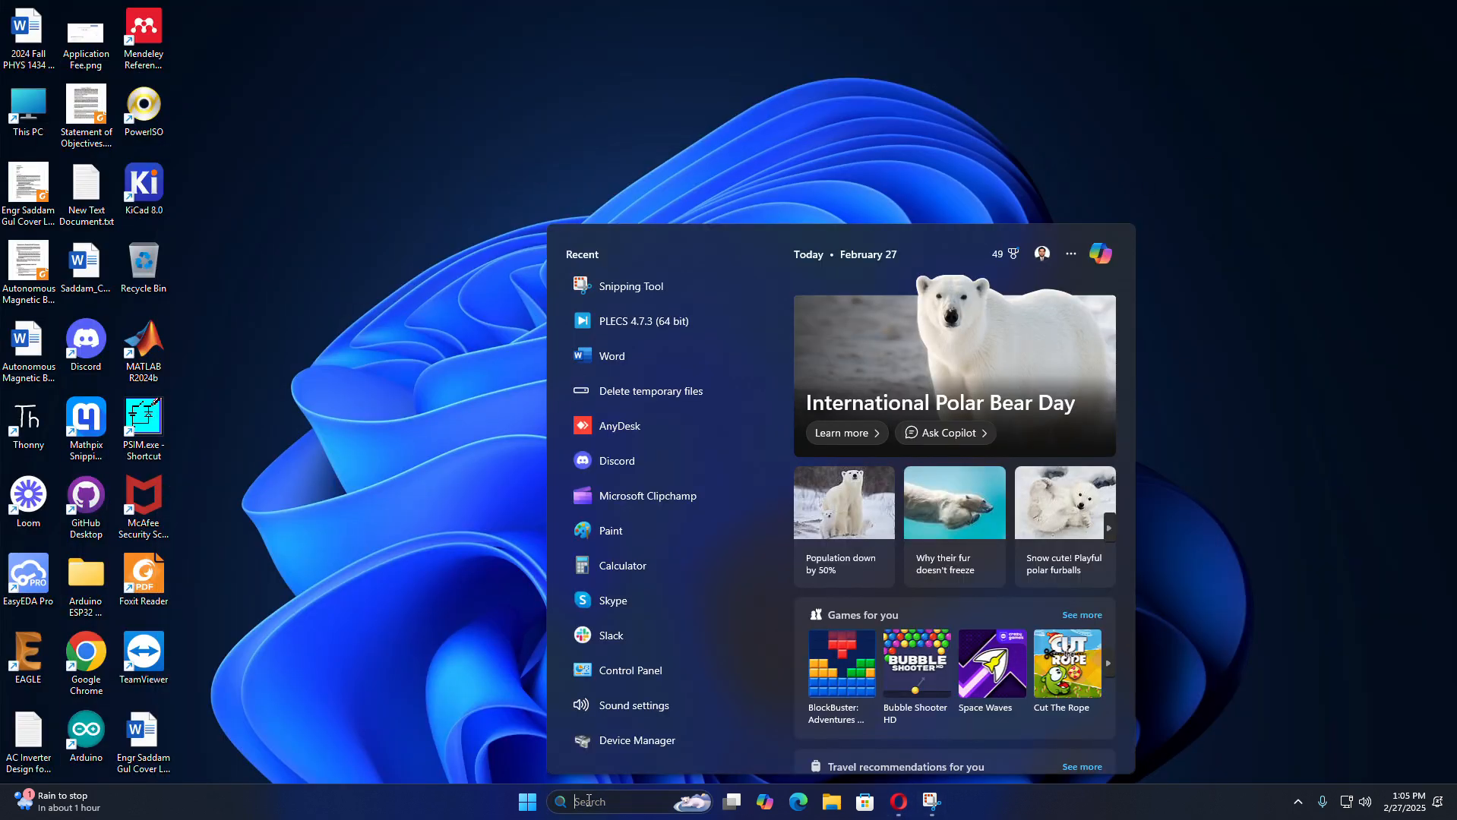
type("dip")
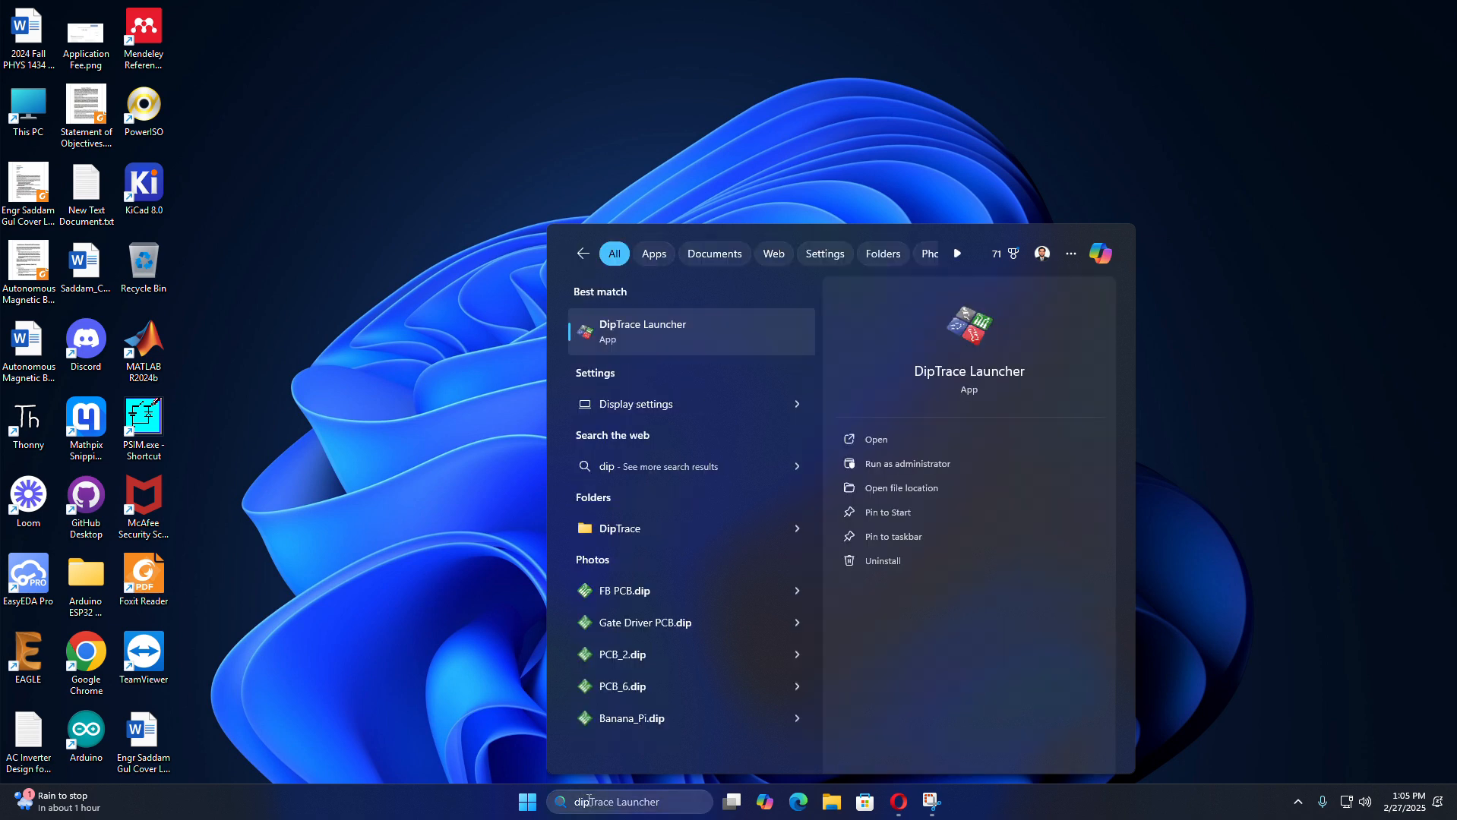
key("Return")
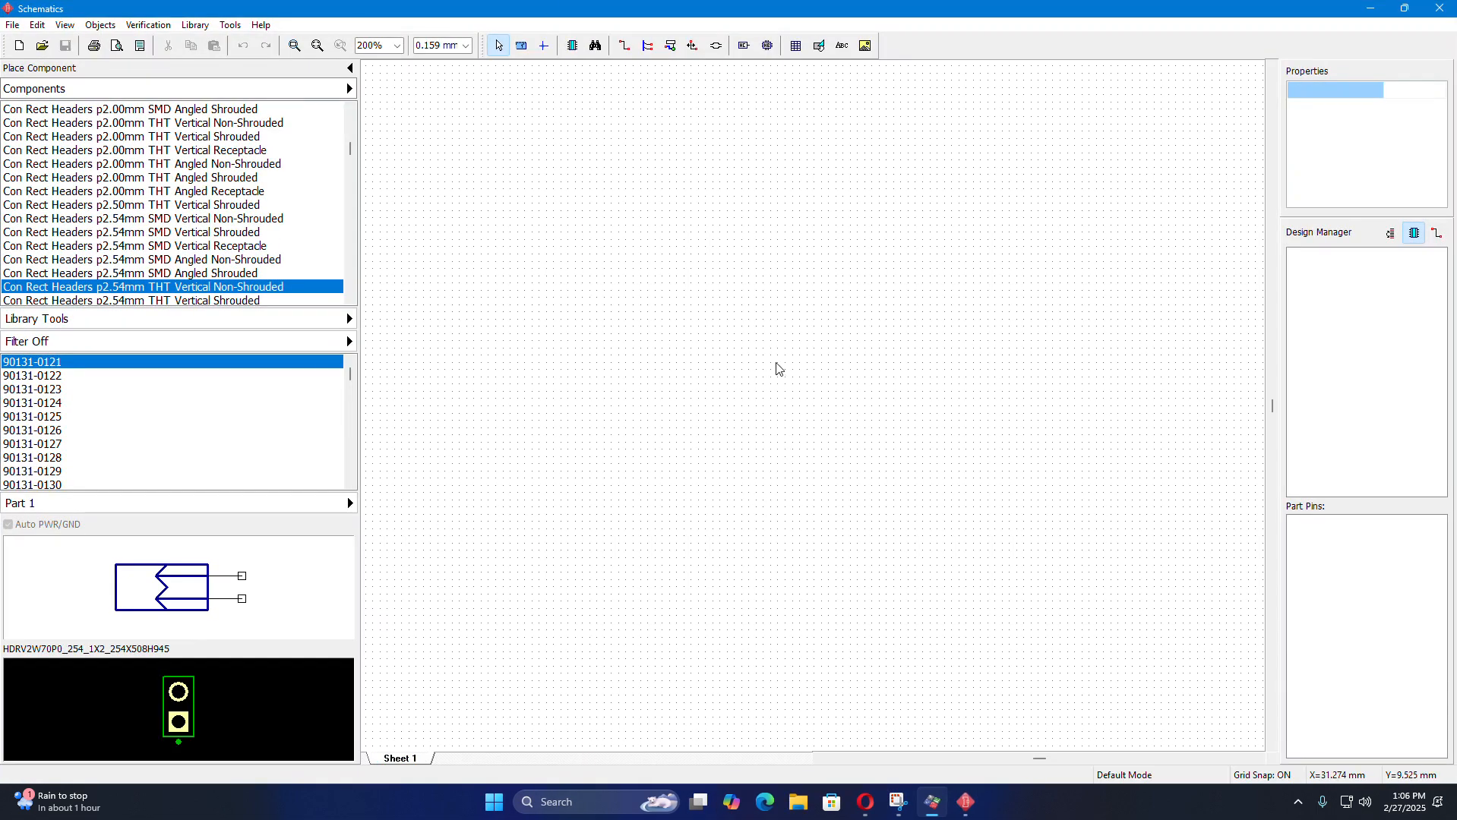
- Browse the schematic component libraries from the beginning of the list and examine the parts in General (non-IPC)
scroll(183, 228, "up", 1)
scroll(183, 228, "up", 15)
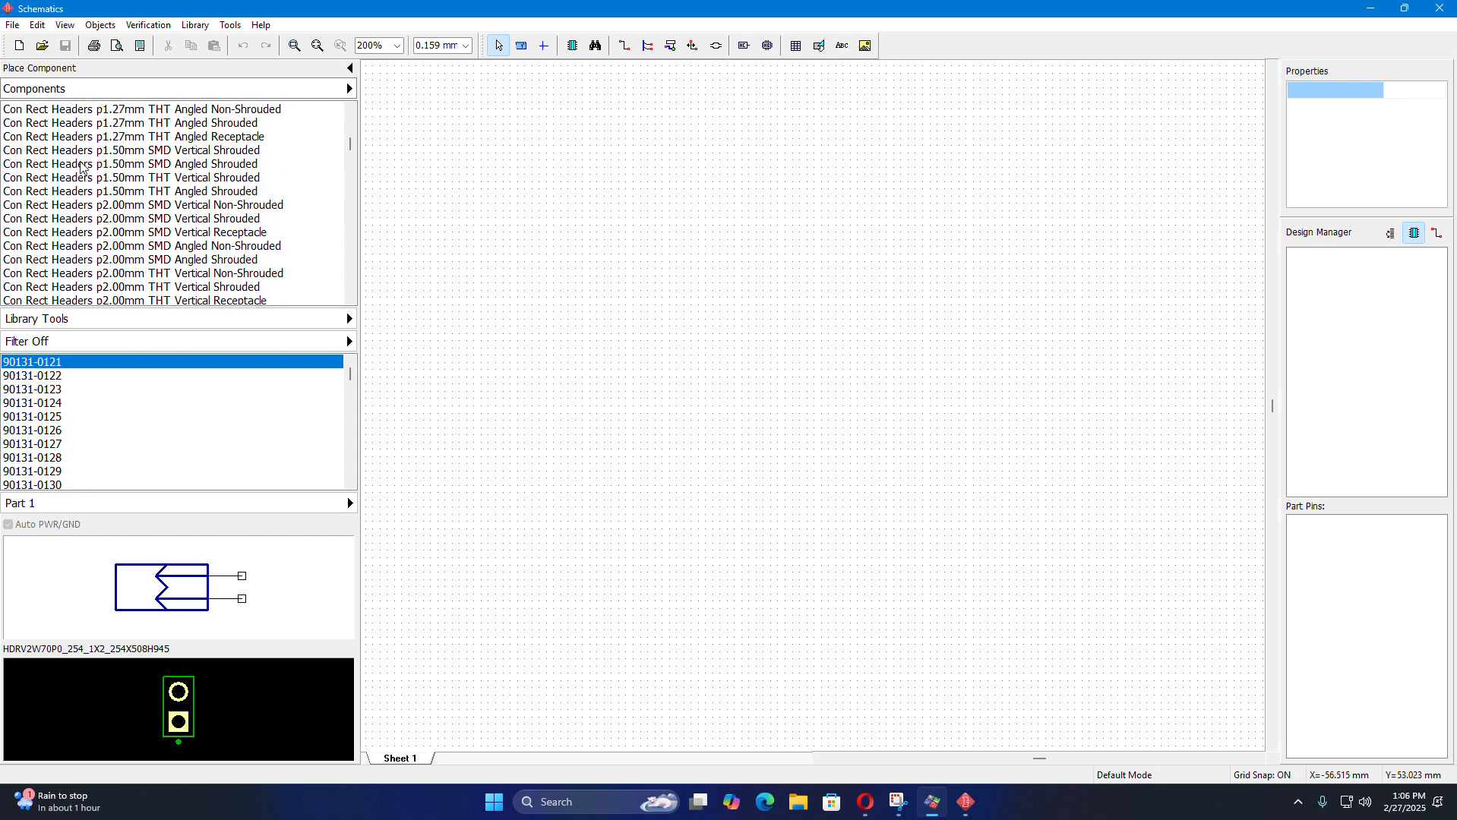
scroll(468, 325, "up", 2)
scroll(109, 224, "up", 10)
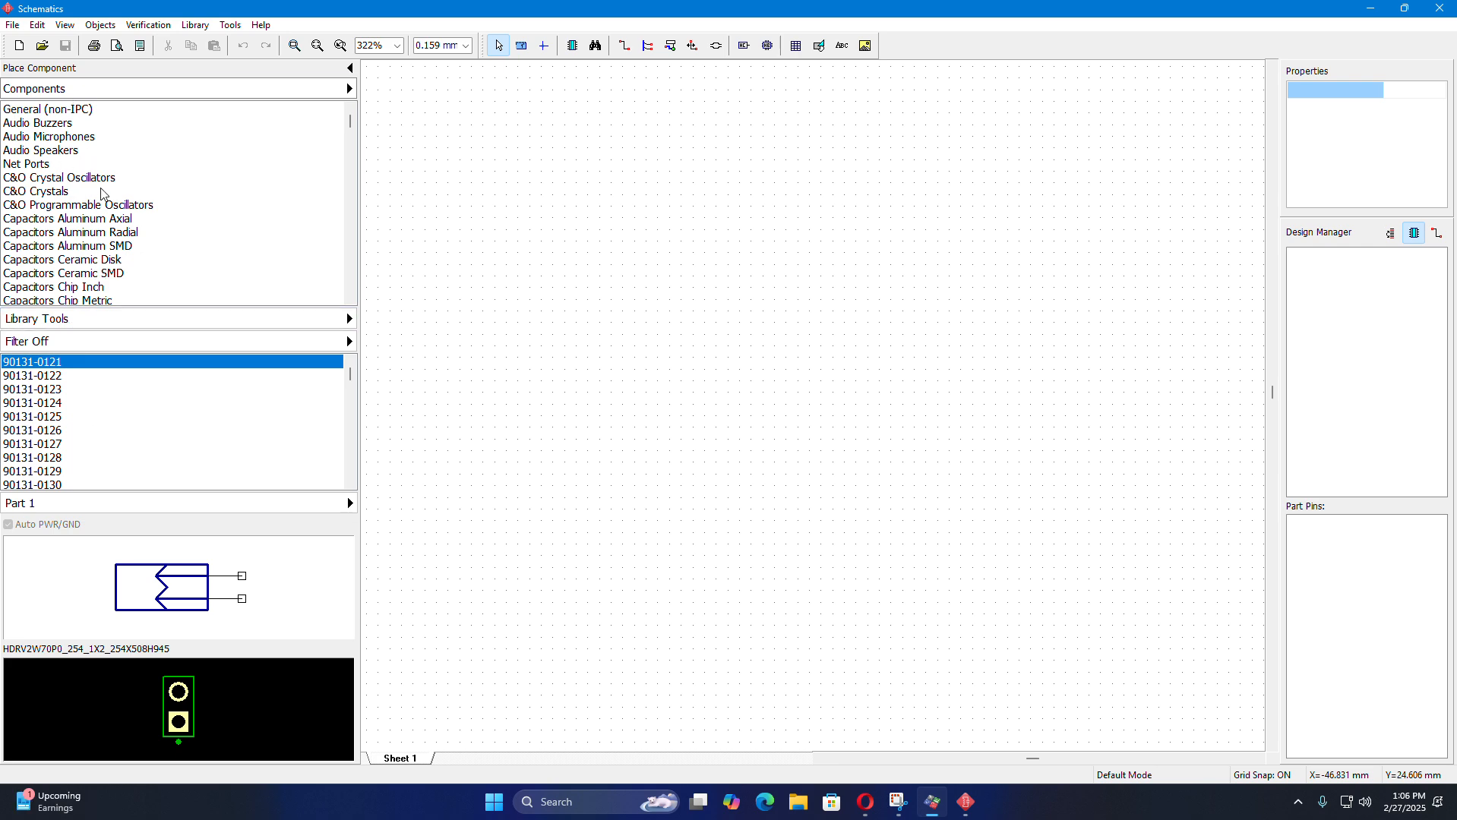
scroll(161, 185, "down", 7)
scroll(163, 184, "up", 7)
left_click(78, 109)
scroll(71, 202, "down", 10)
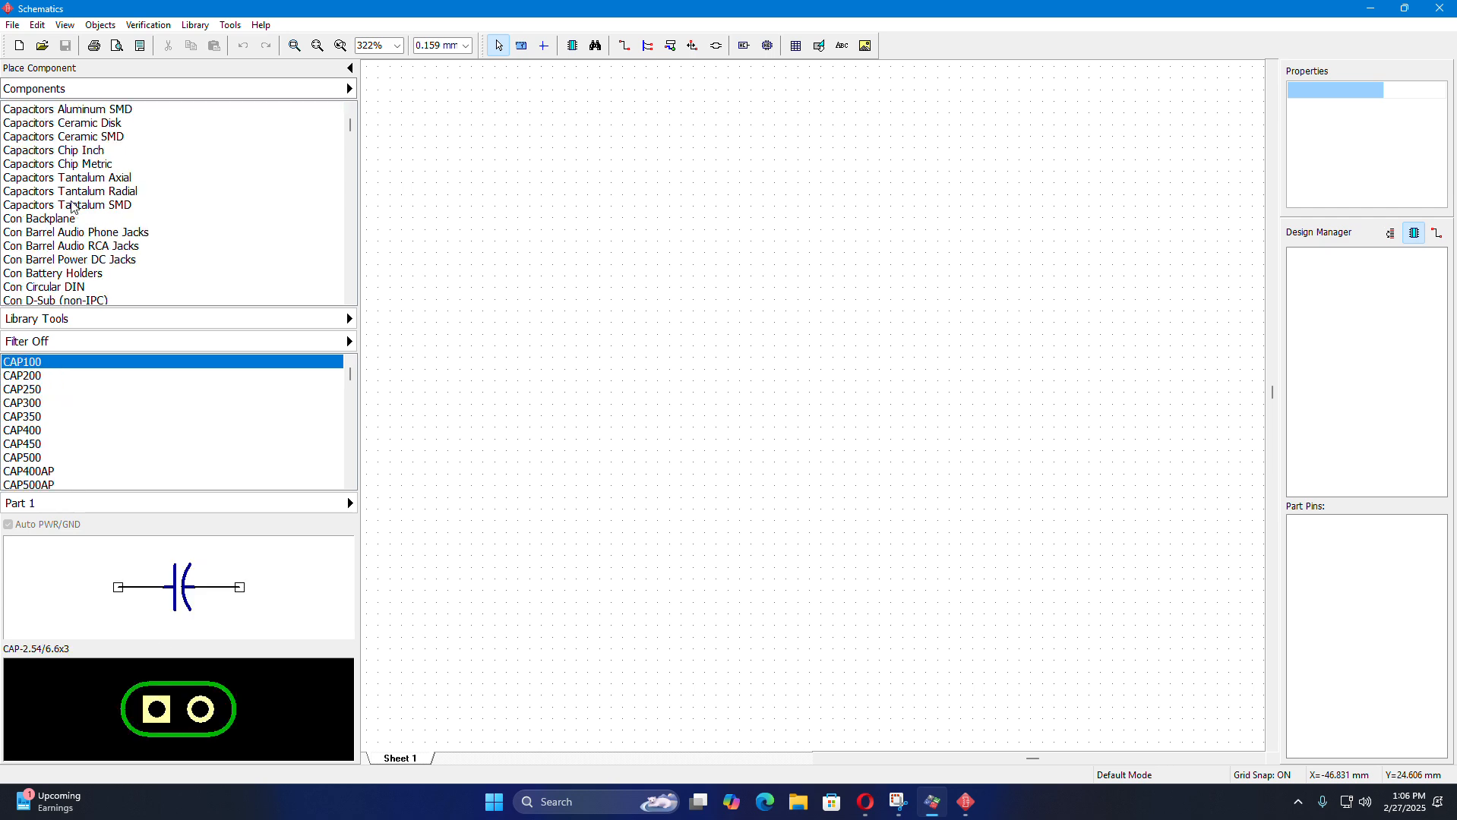
scroll(73, 206, "down", 10)
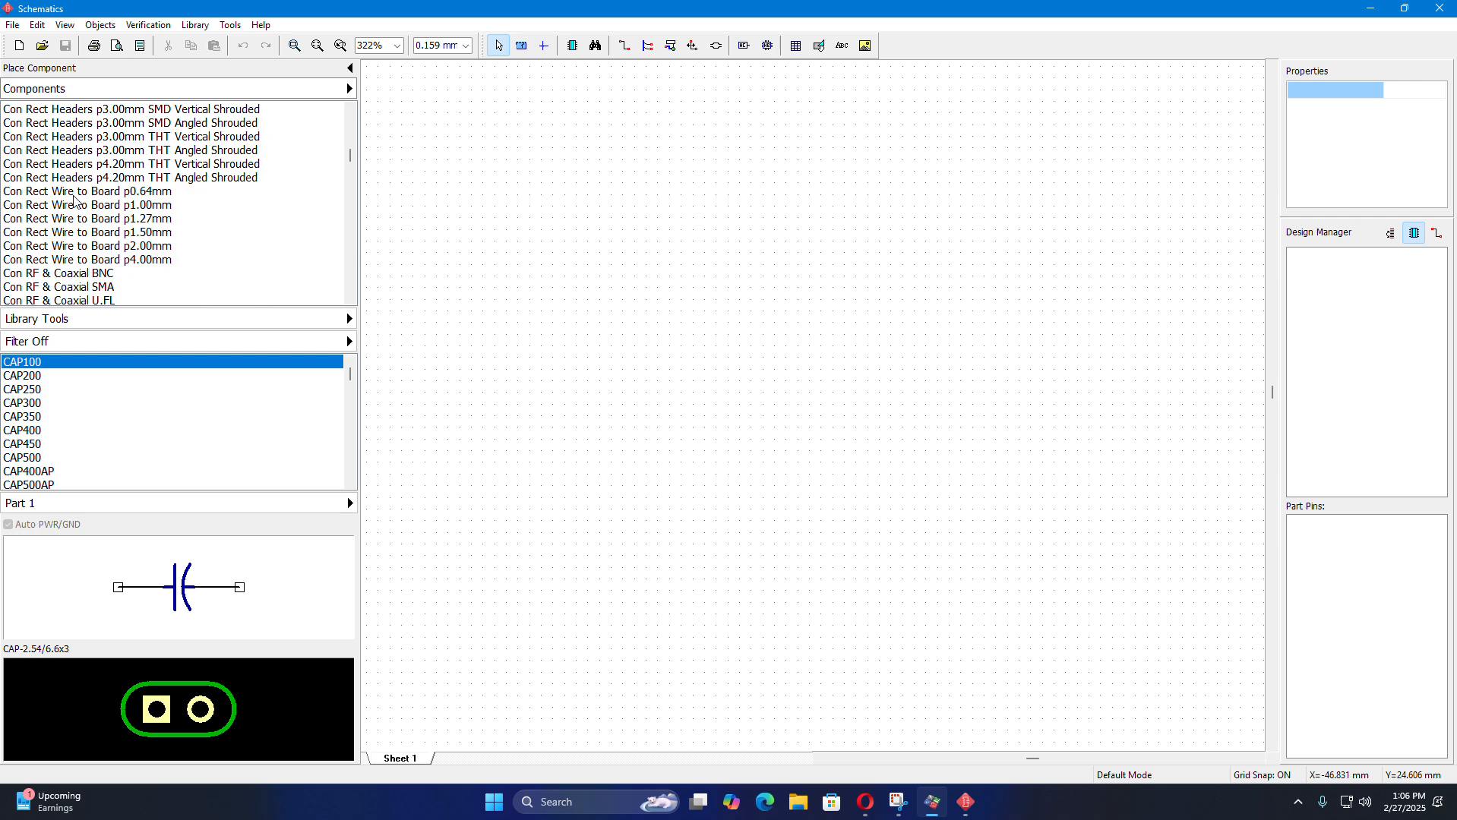
- Examine the parts of the Con Sockets PLCC library and preview a 28-pin socket
left_click(86, 151)
scroll(86, 152, "down", 4)
left_click(90, 191)
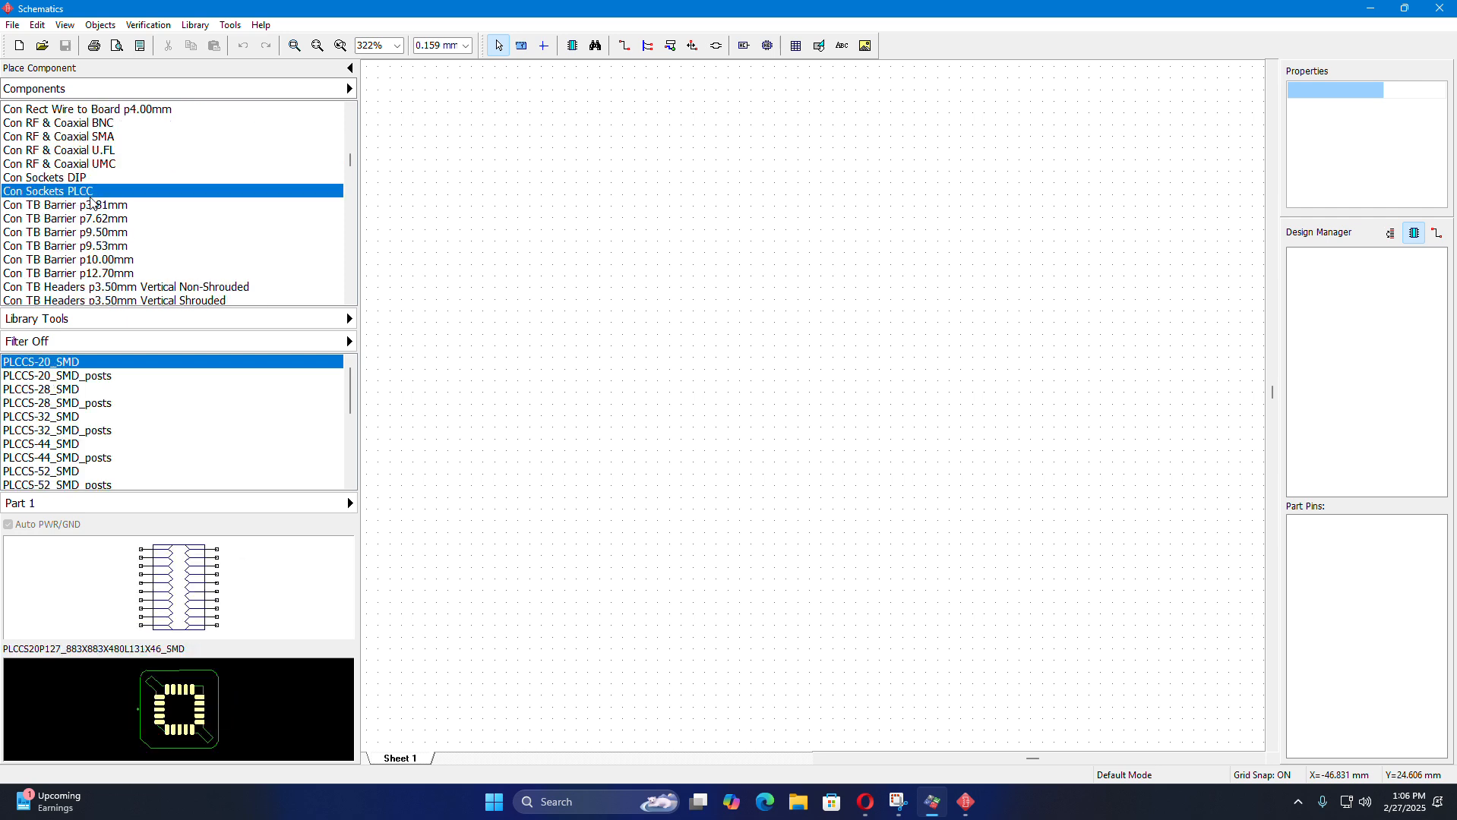
left_click(85, 389)
scroll(91, 425, "down", 4)
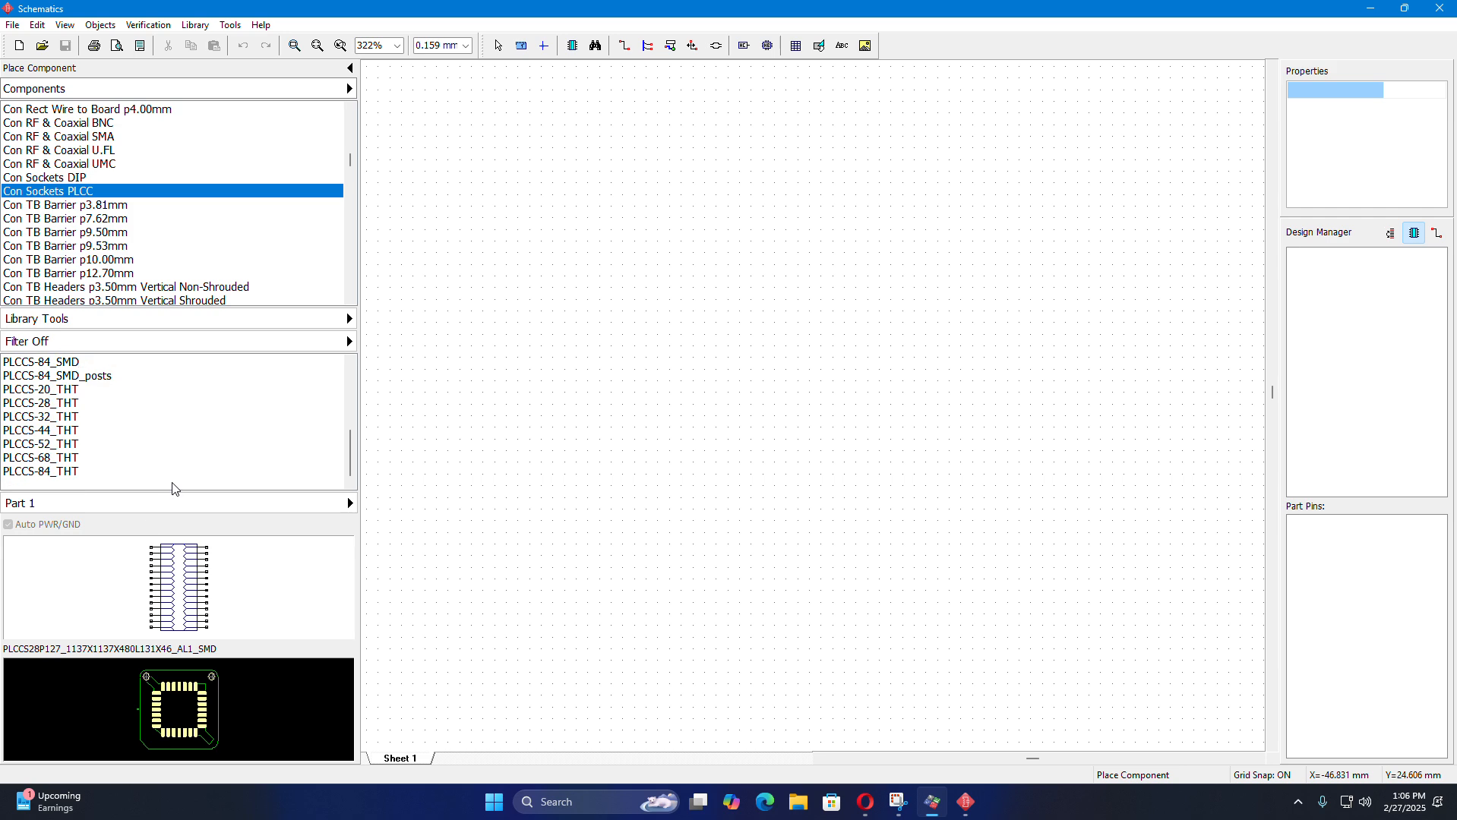
scroll(142, 222, "up", 15)
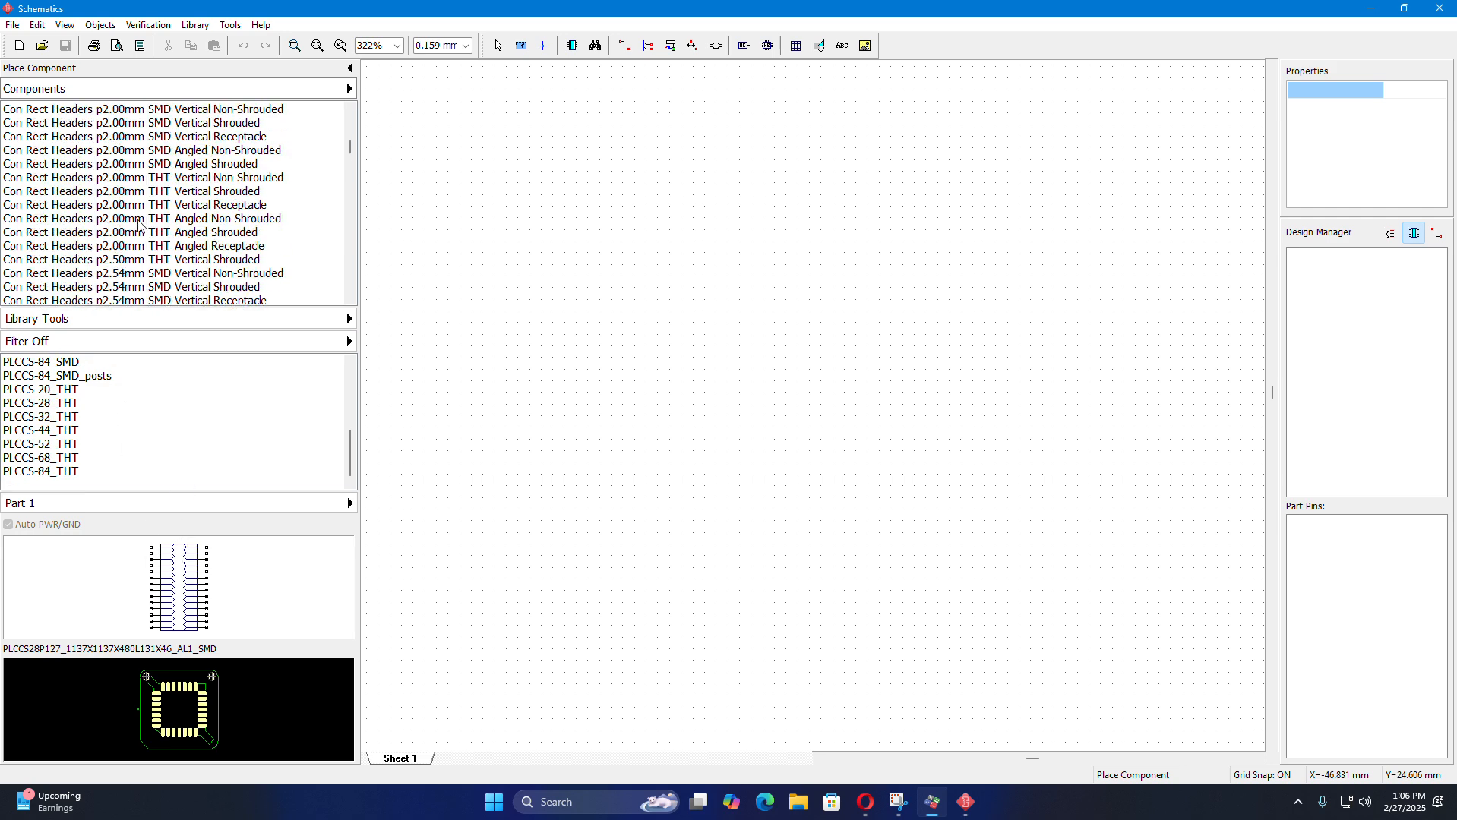
scroll(142, 222, "up", 15)
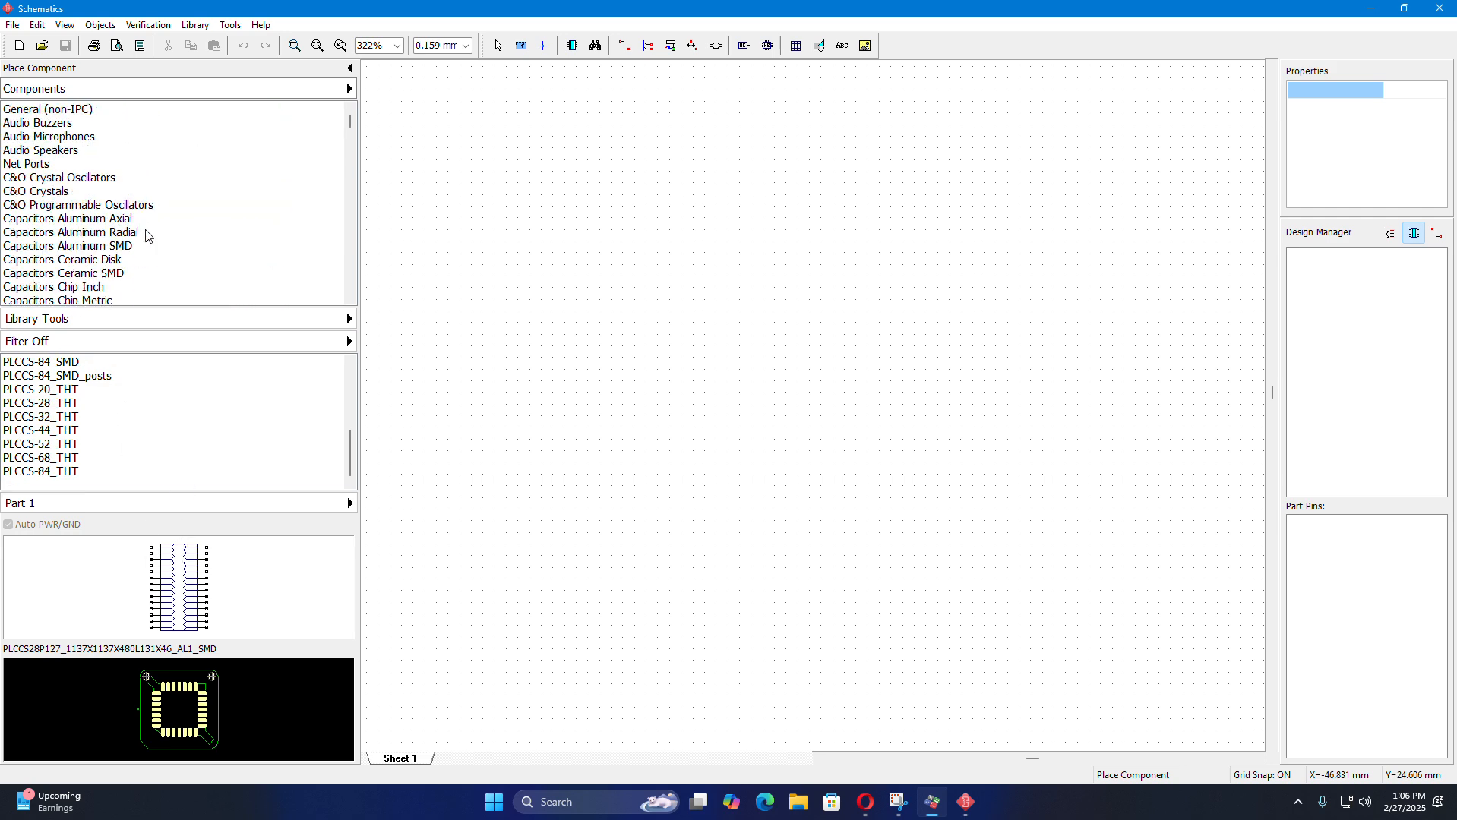
left_click(321, 352)
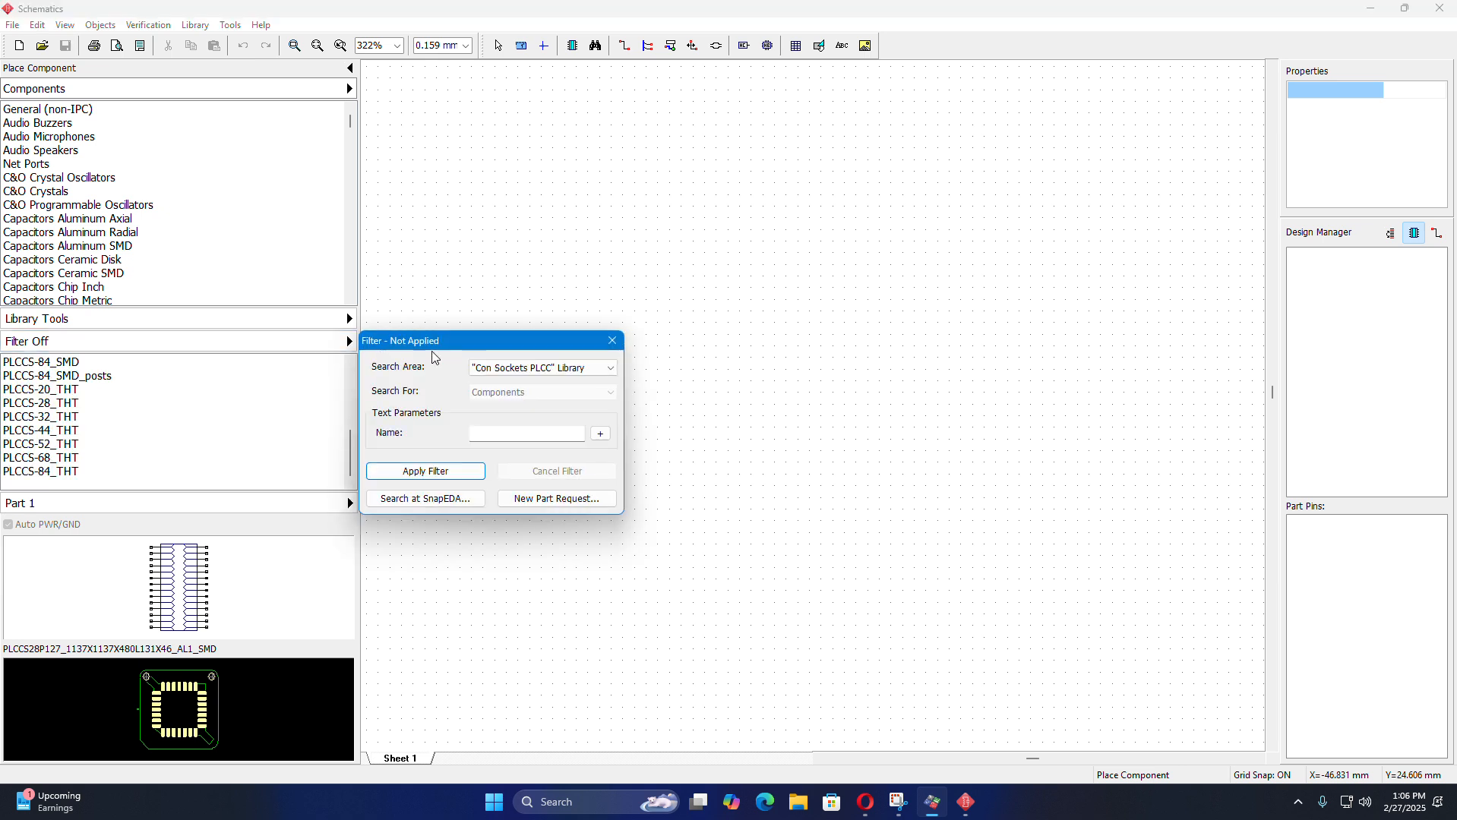
left_click(511, 372)
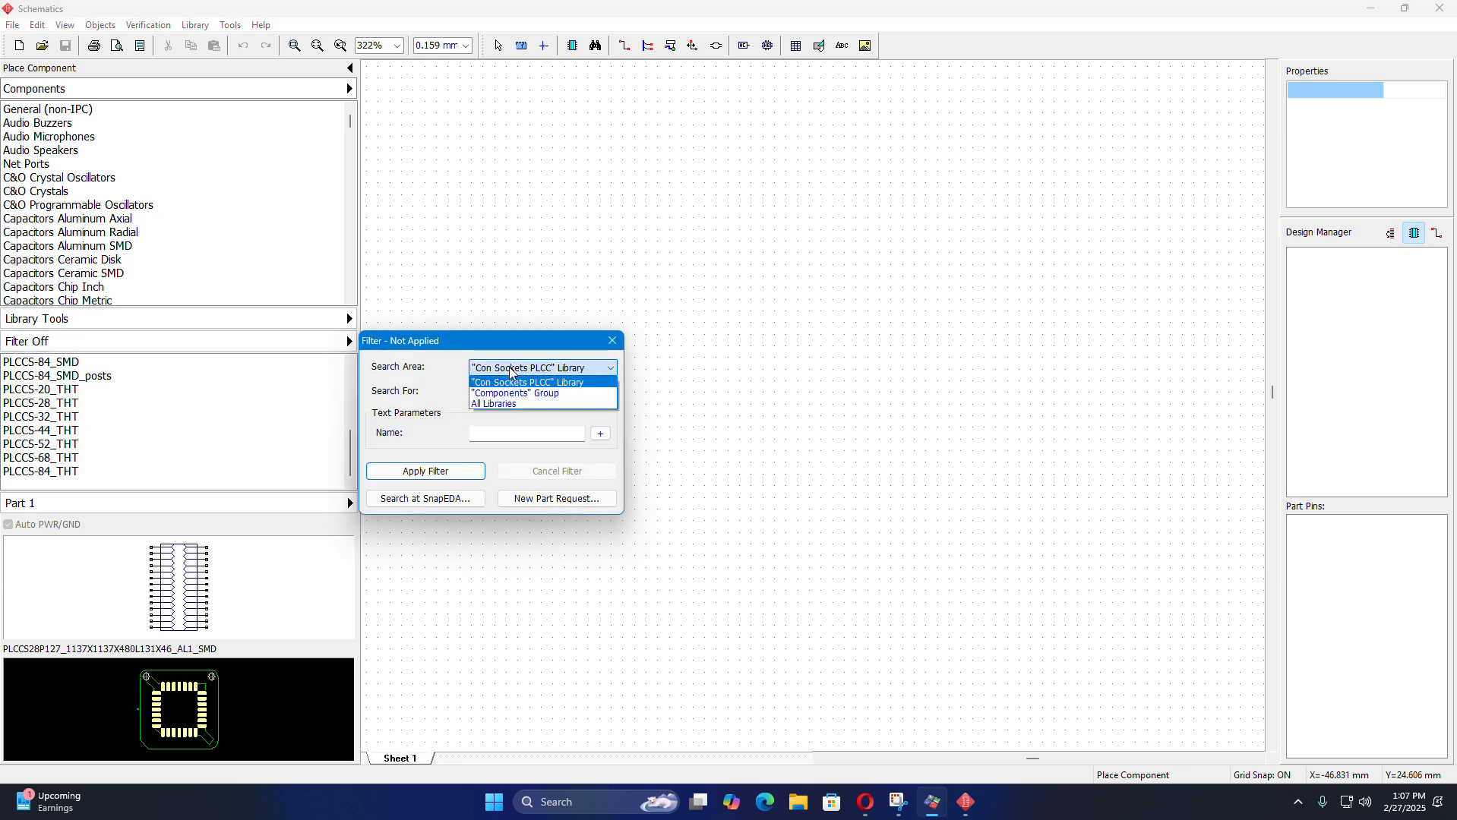
left_click(507, 410)
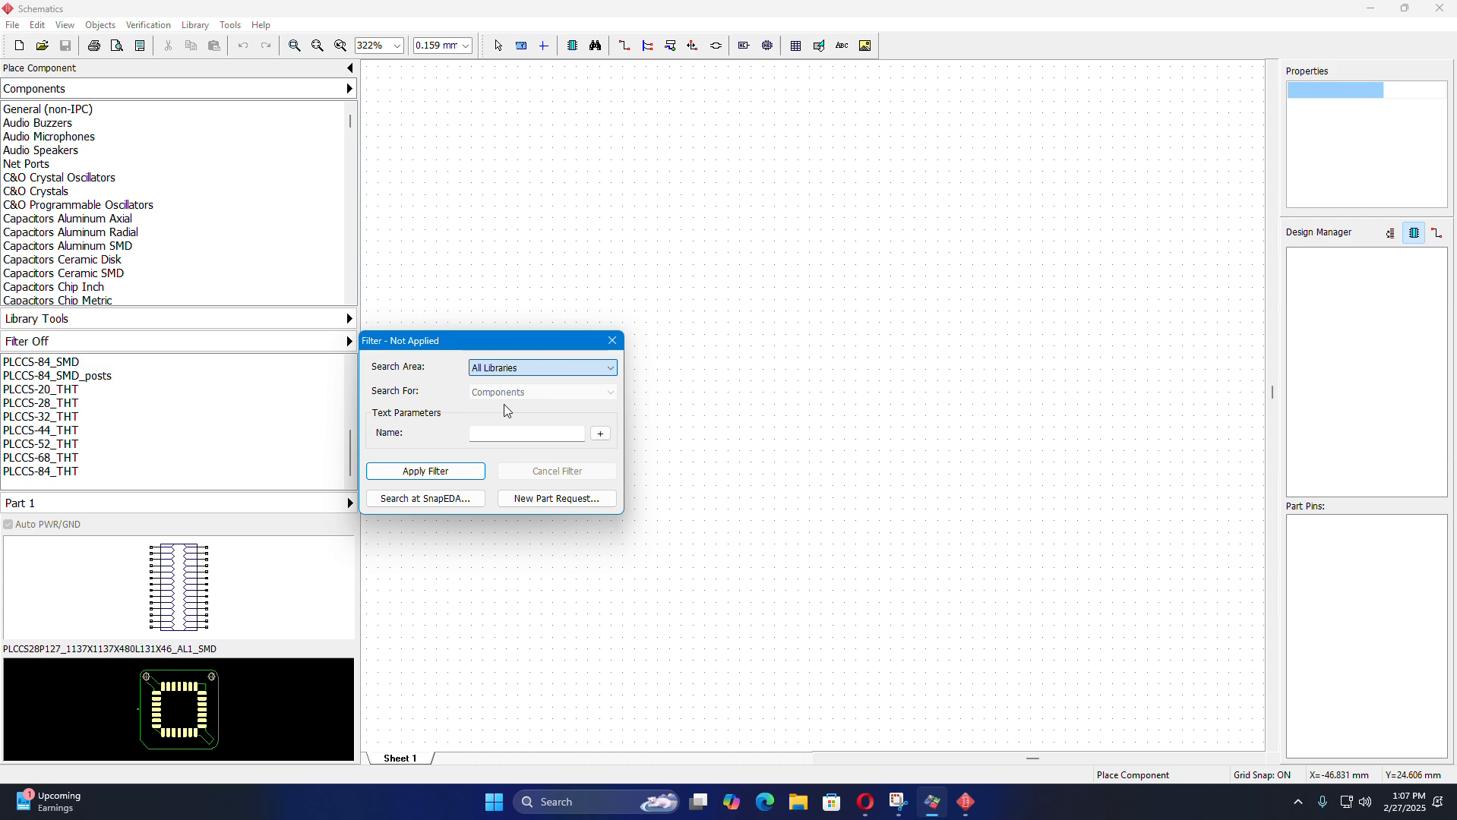
left_click(612, 342)
key("Escape")
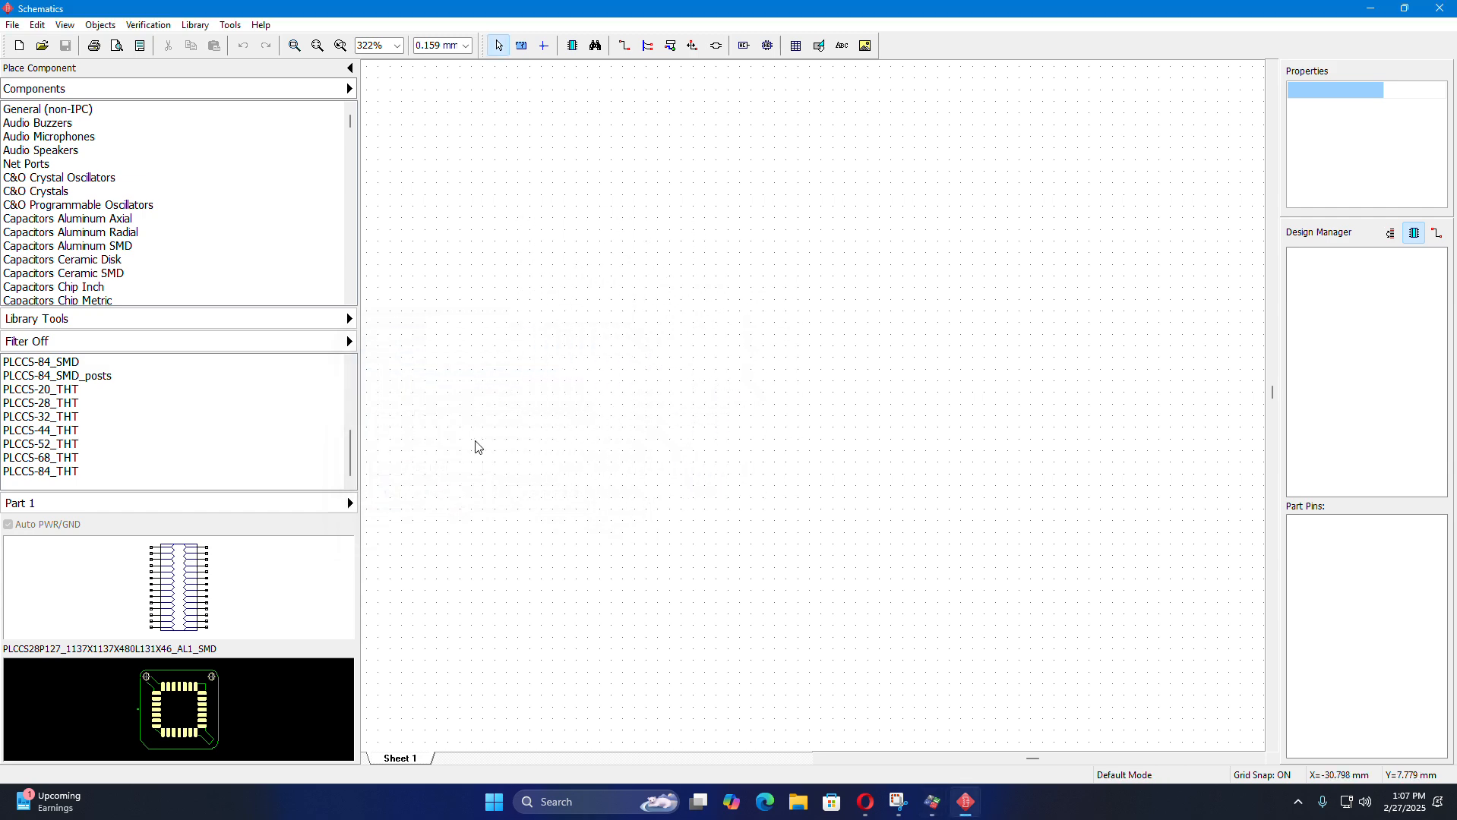
- Place one 3140-06-00 connector from the Con Rect Wire to Board p1.00mm library near the middle of the sheet
scroll(49, 218, "down", 15)
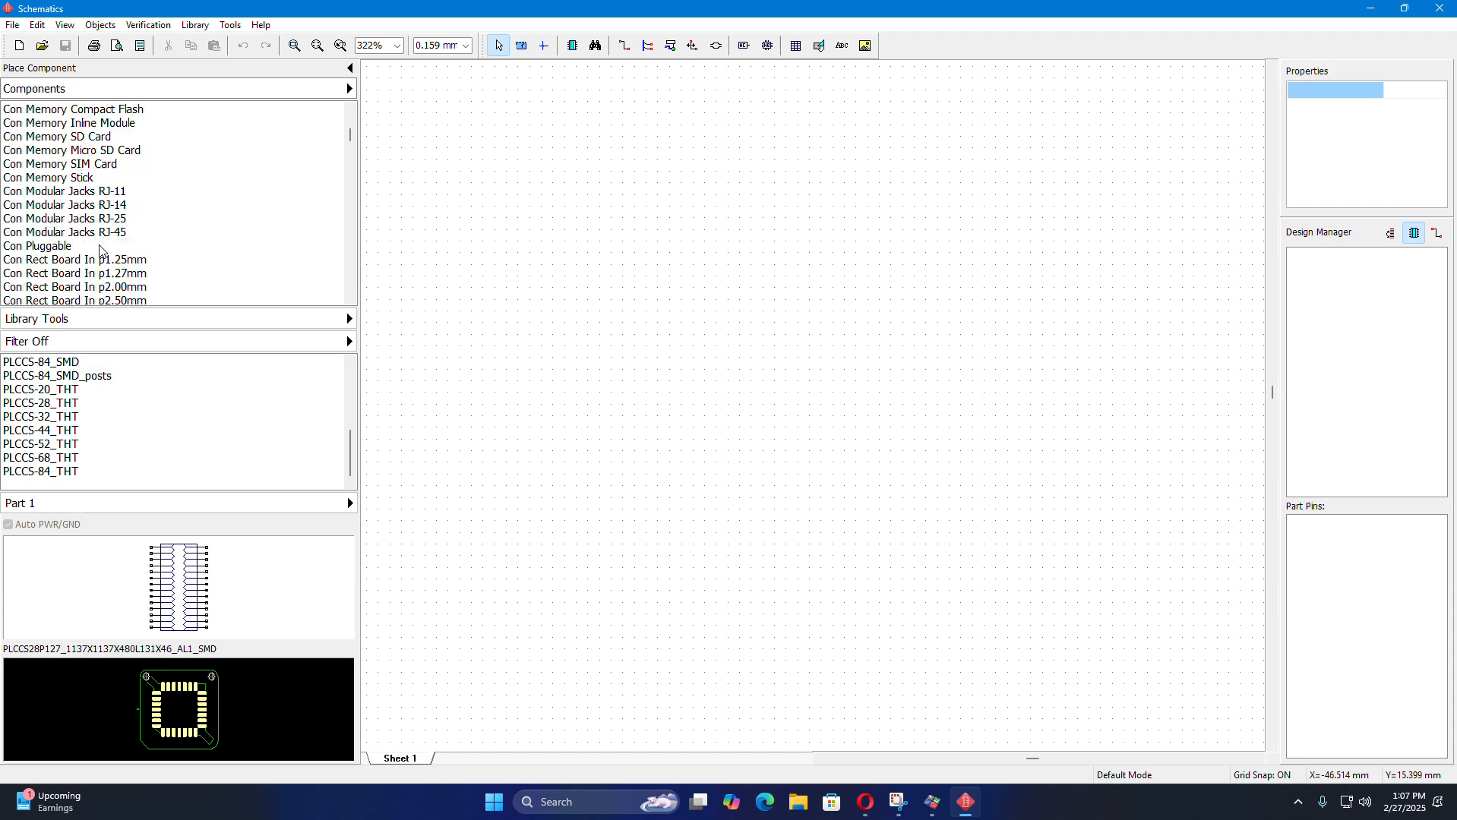
scroll(188, 243, "down", 16)
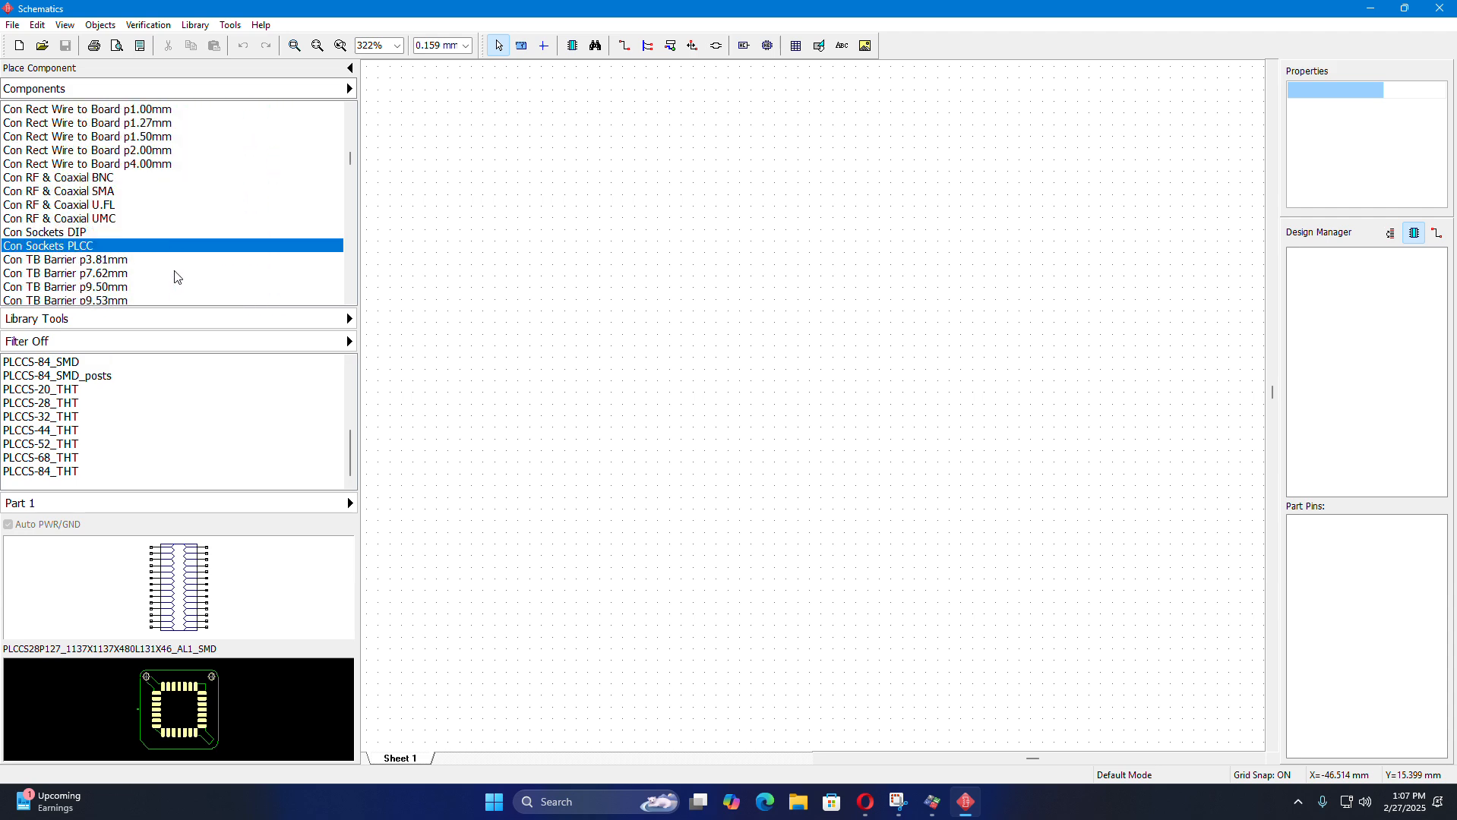
scroll(121, 300, "up", 1)
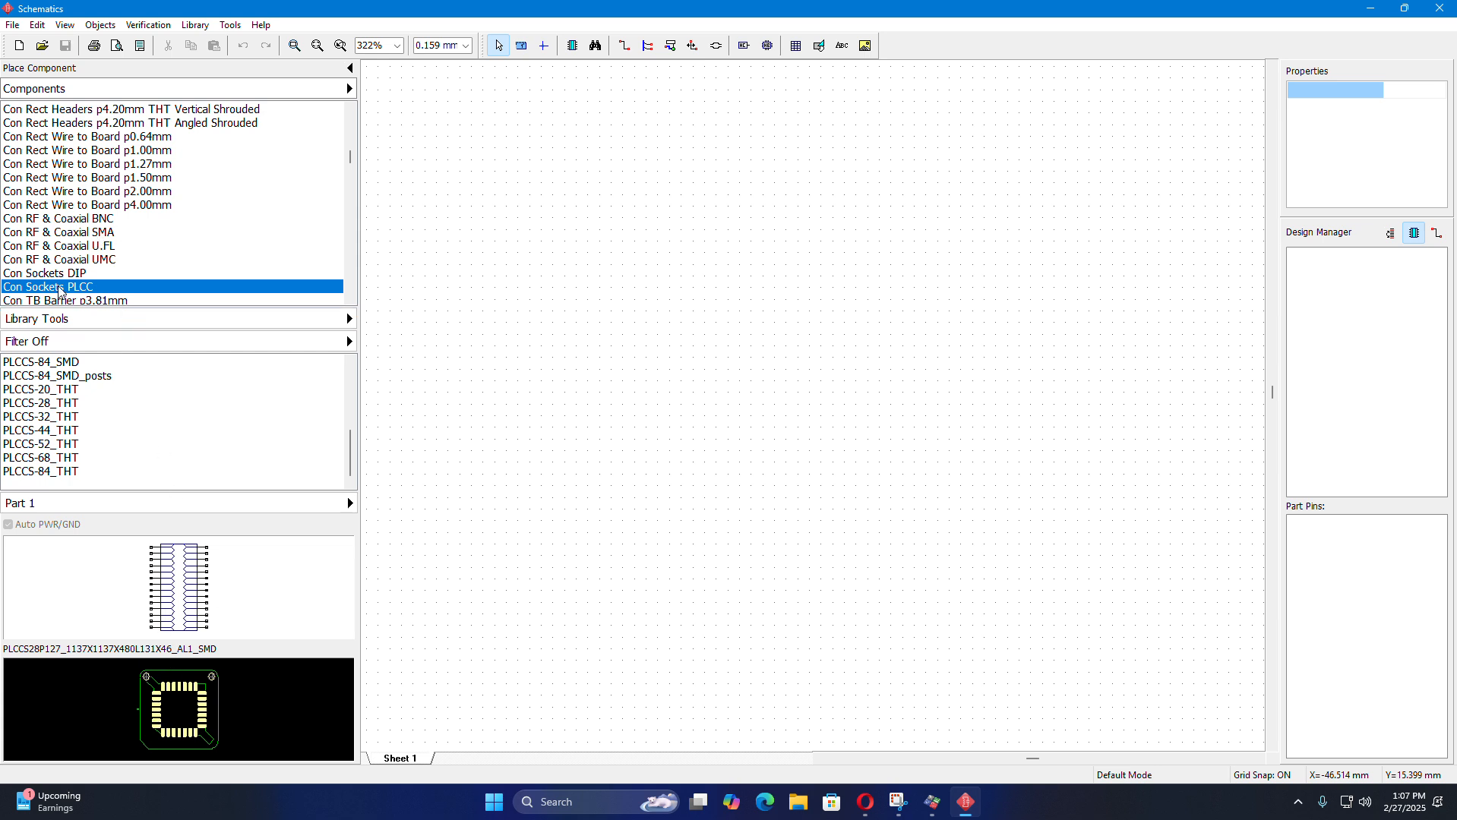
left_click(104, 154)
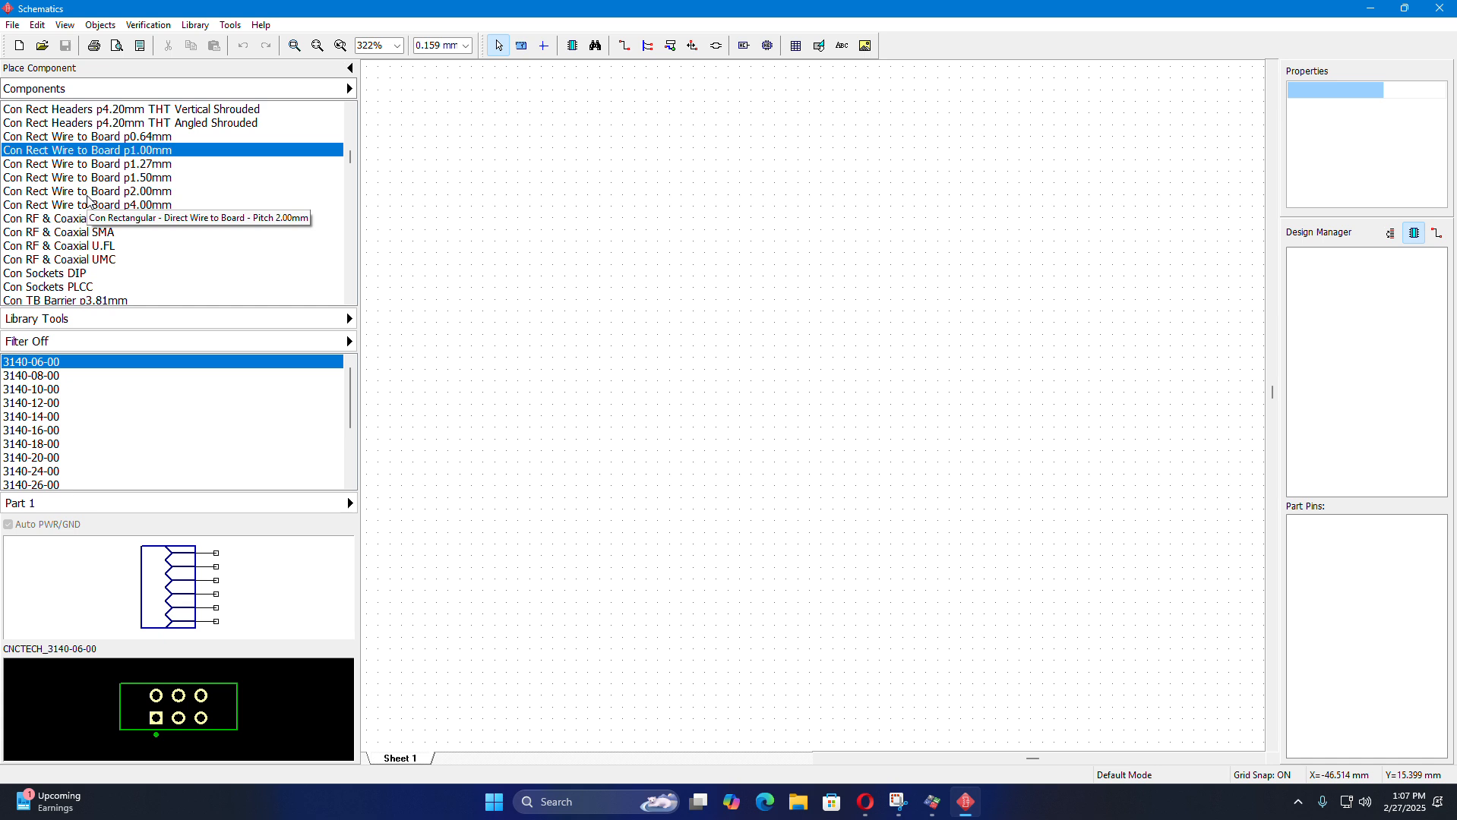
left_click(42, 380)
left_click(50, 365)
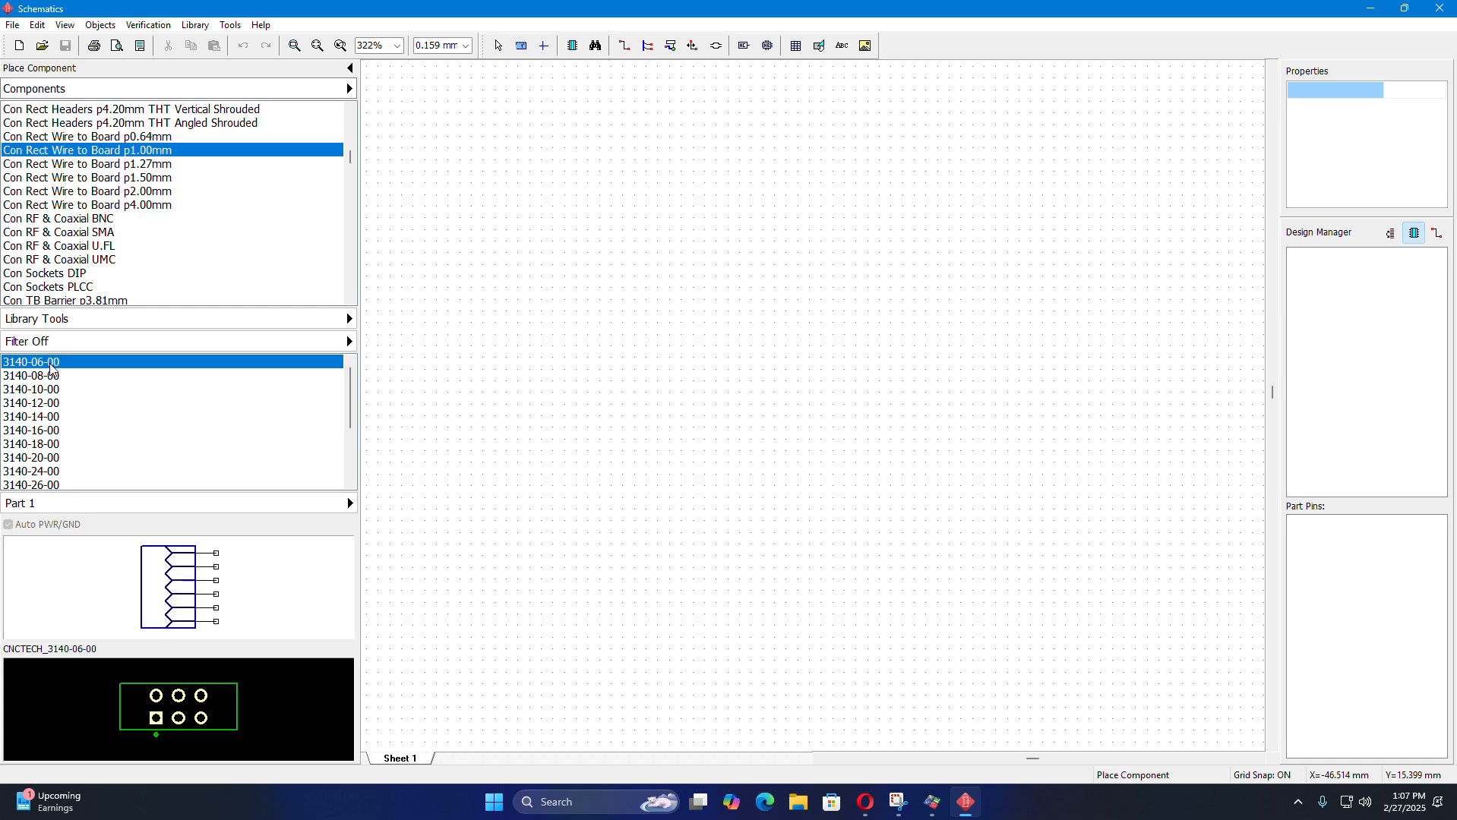
left_click(675, 322)
right_click(792, 384)
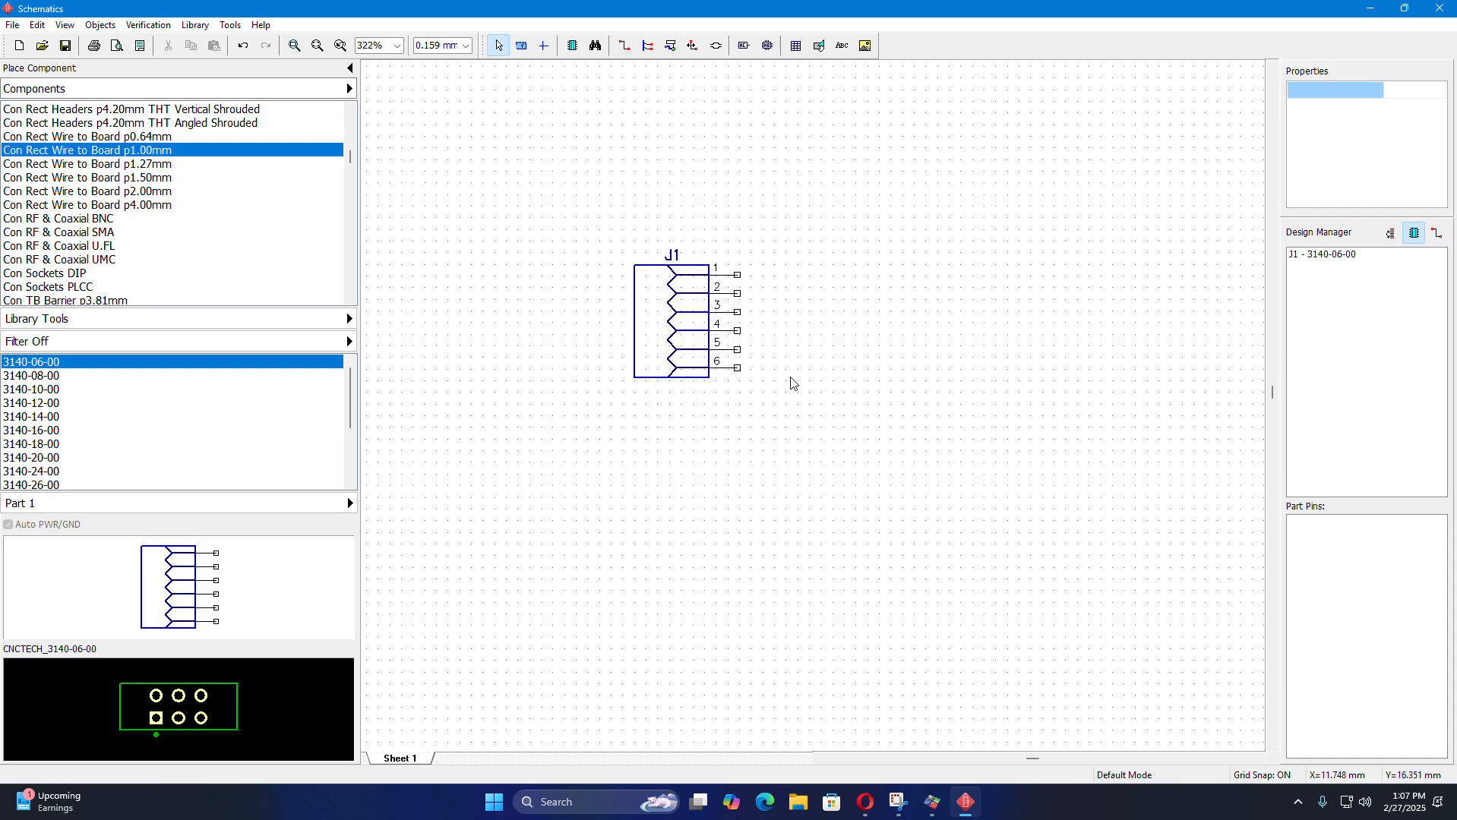
scroll(647, 336, "up", 7)
scroll(497, 592, "down", 5)
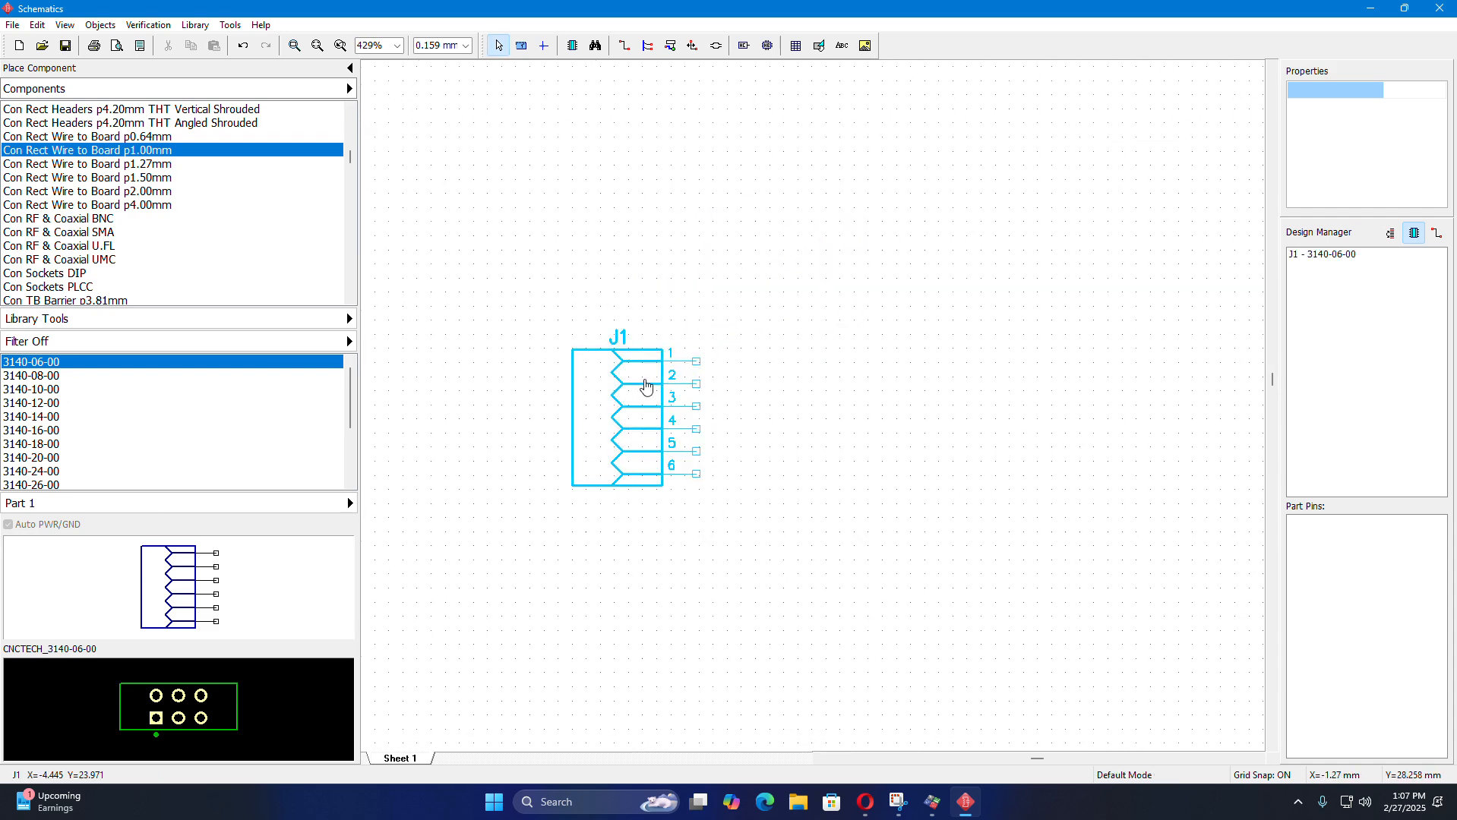
scroll(646, 387, "up", 5)
scroll(578, 458, "down", 3)
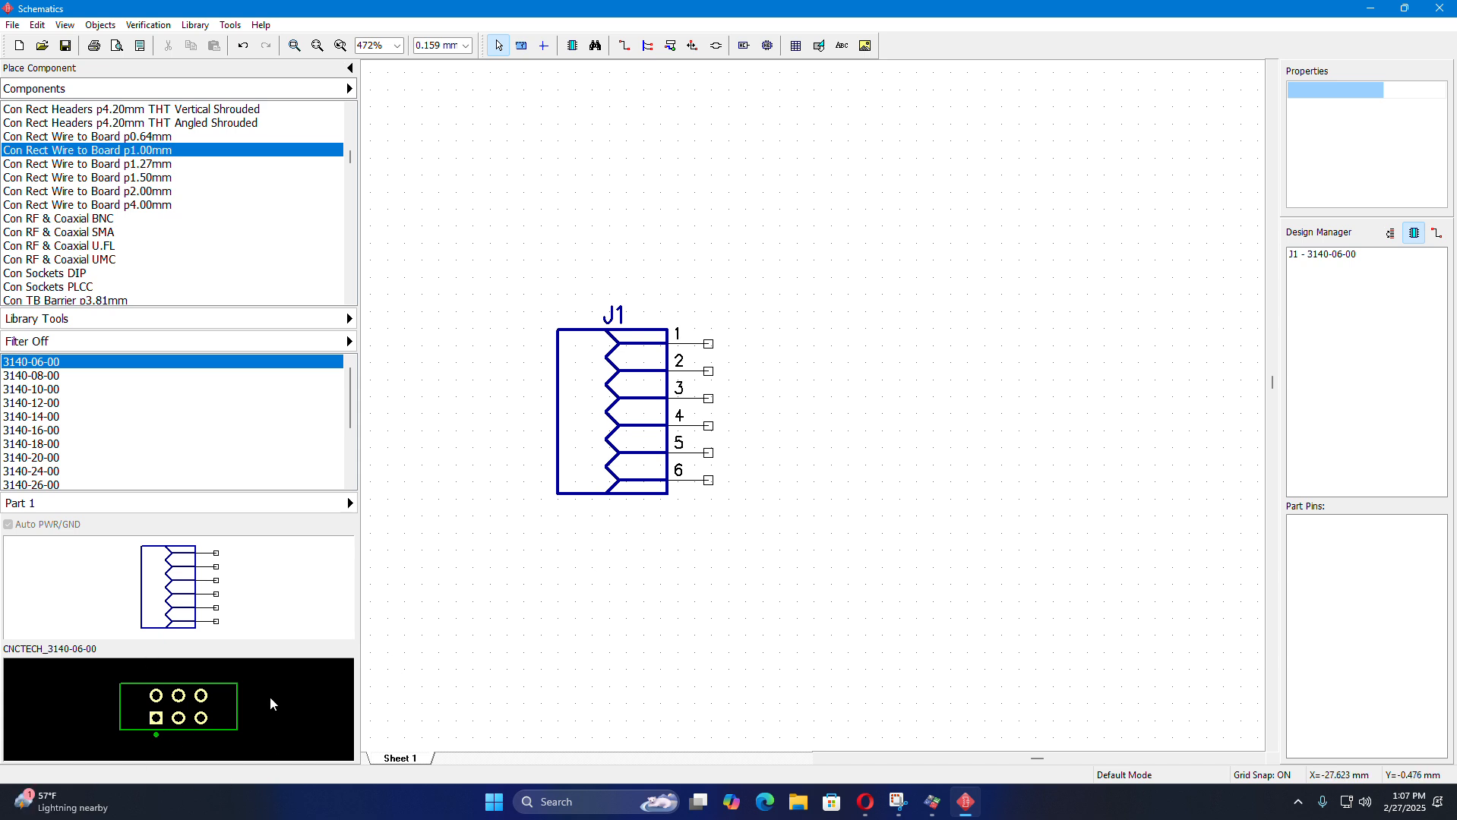
left_click(716, 491)
key("Escape")
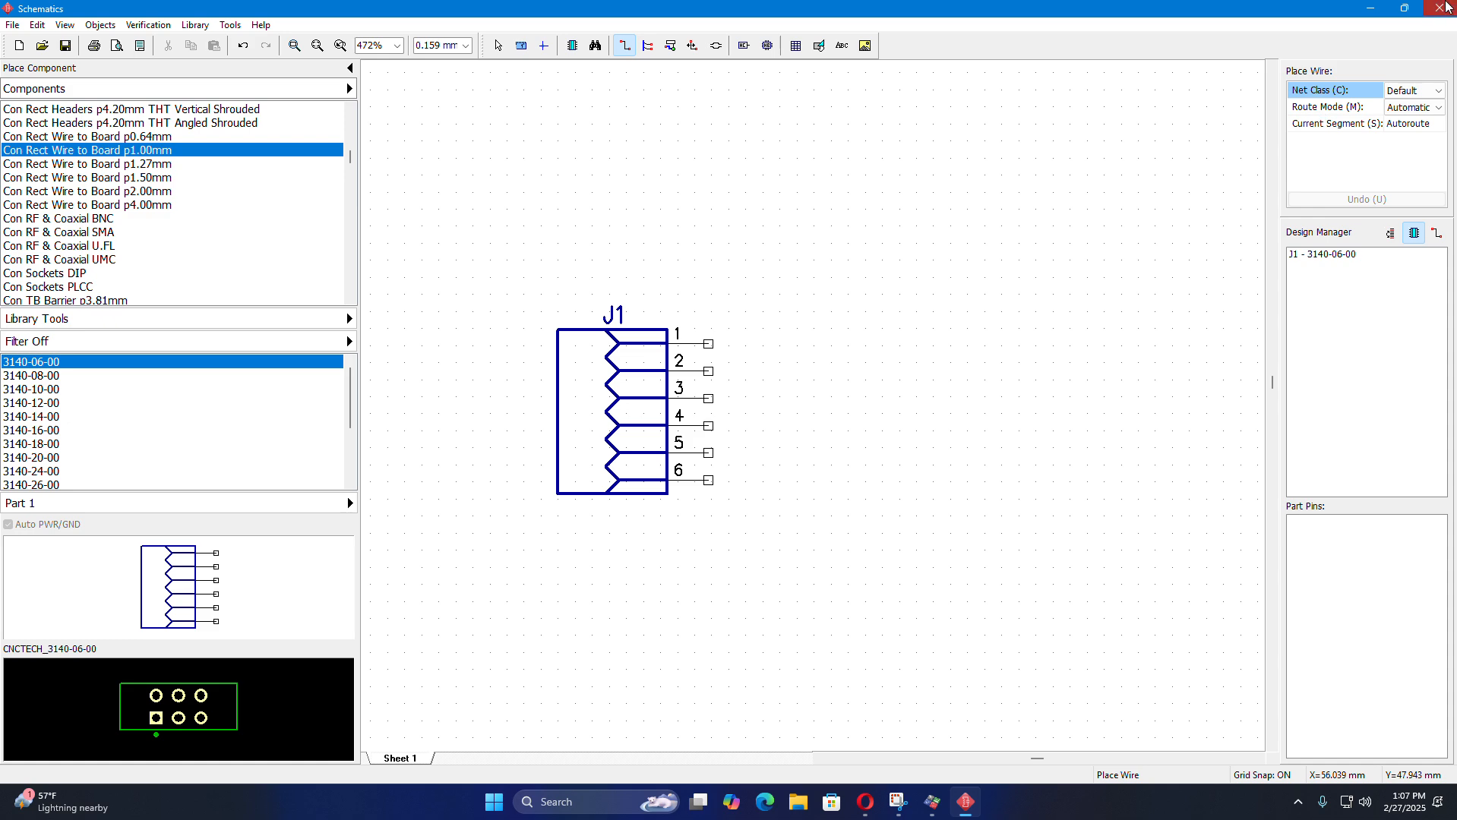
- Close the schematic editor and open PCB Layout from the DipTrace Launcher
left_click(1445, 7)
left_click(748, 437)
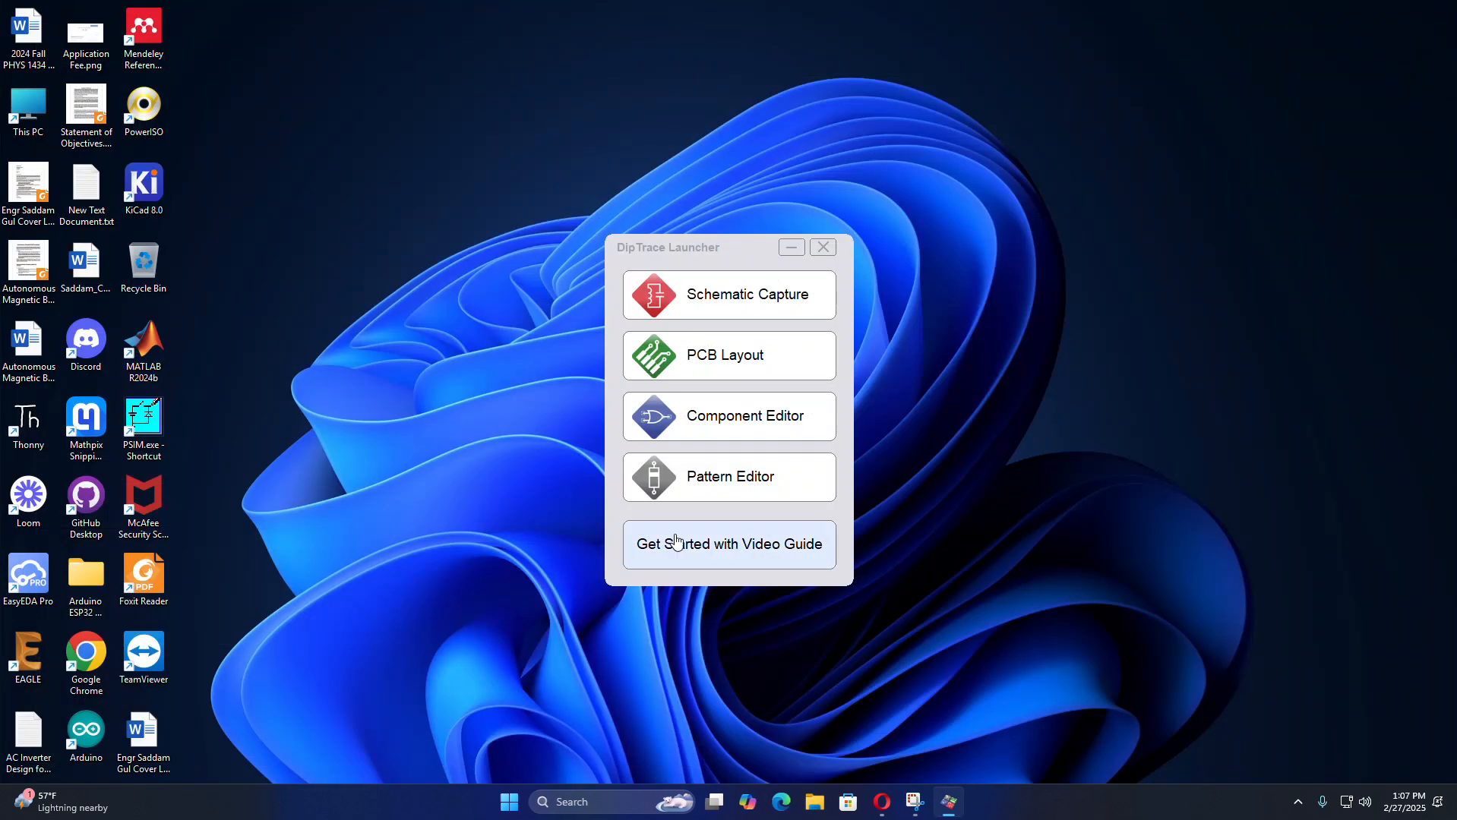
left_click(714, 365)
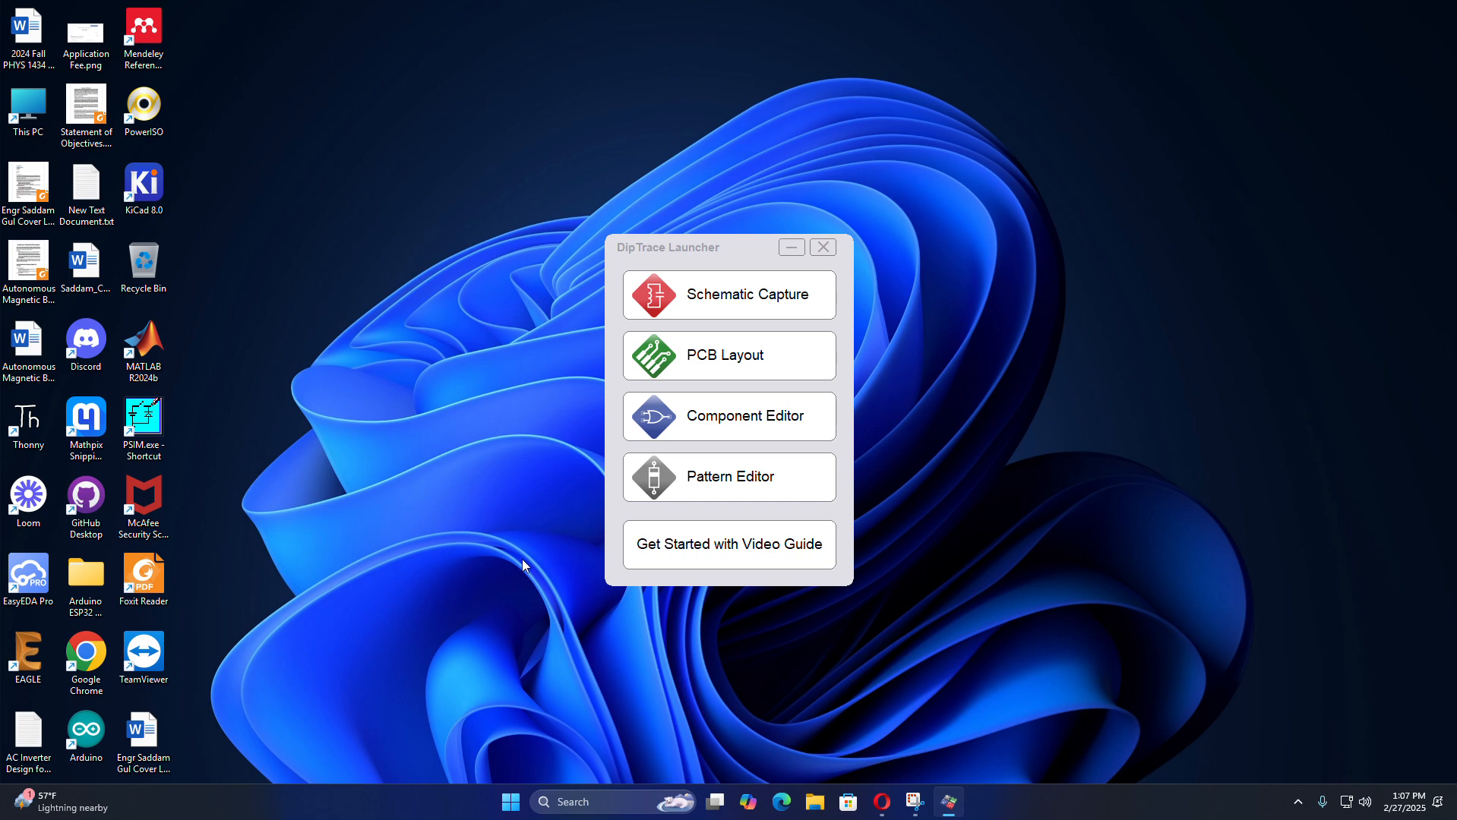
left_click(726, 355)
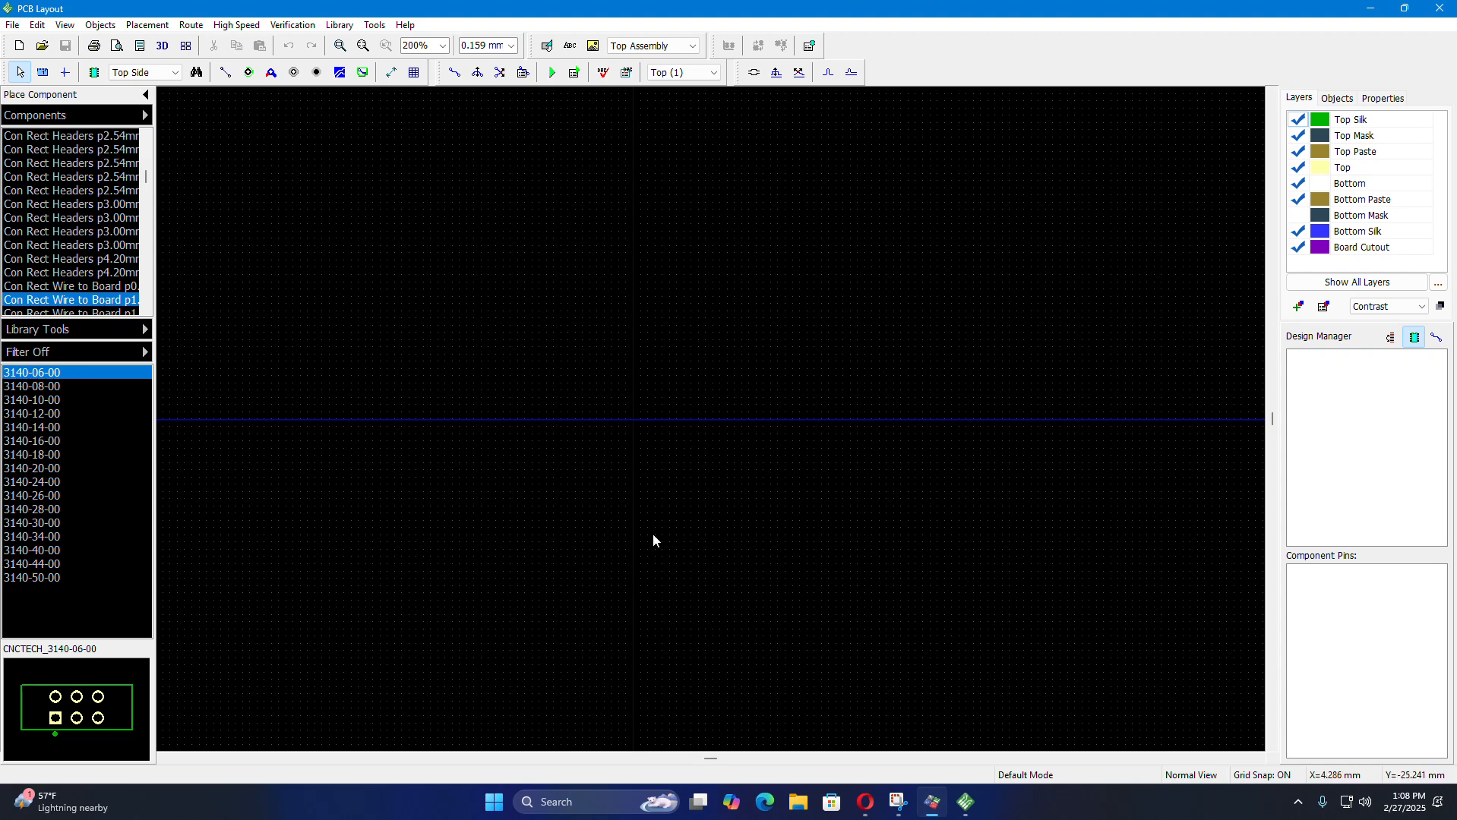
- Browse the PCB component libraries around Con Rect Wire to Board and preview a Con Rect Headers p3.00mm footprint
scroll(19, 176, "down", 3)
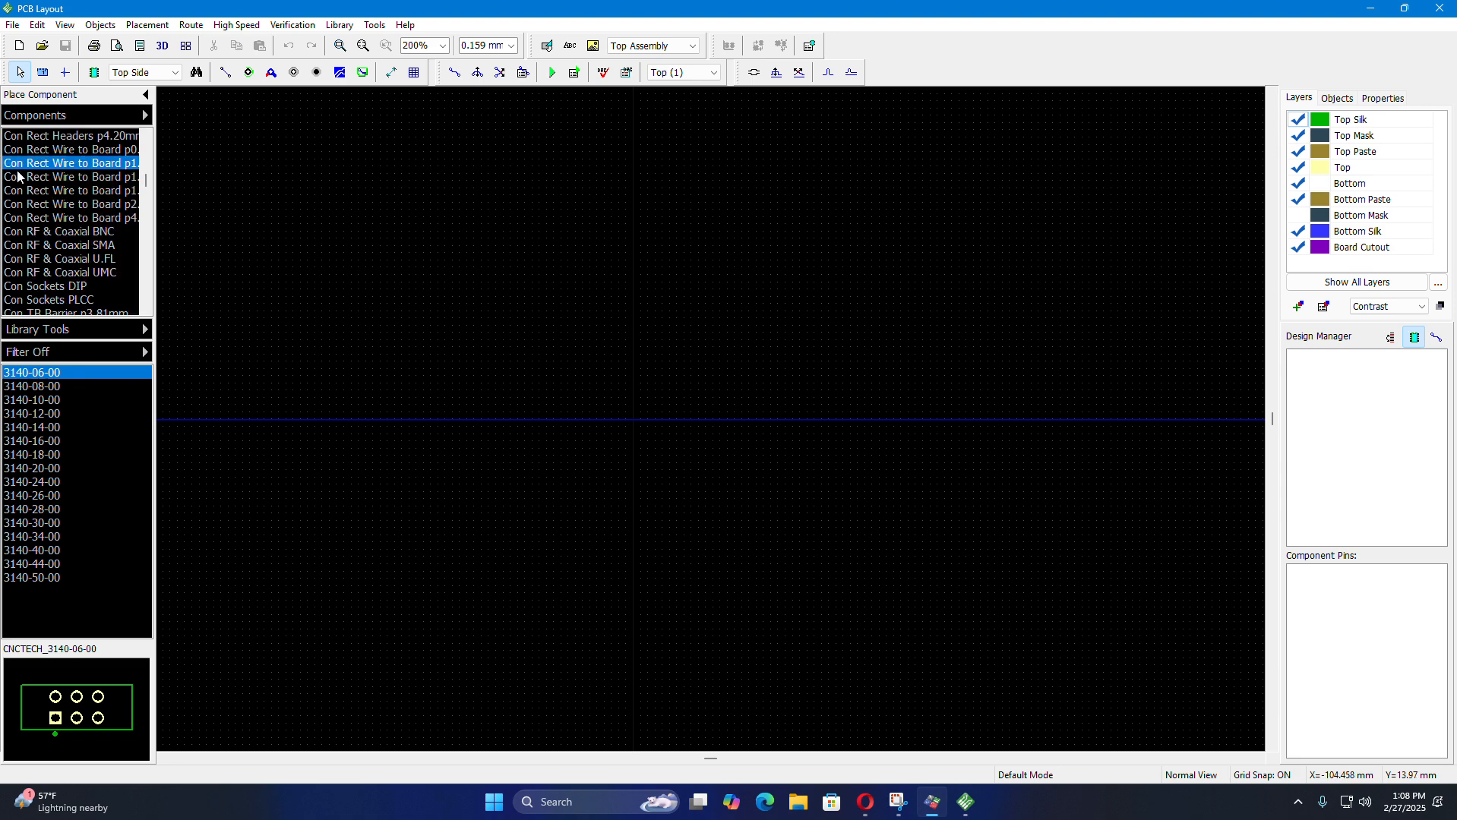
left_click(60, 179)
scroll(57, 205, "down", 4)
scroll(58, 219, "up", 7)
left_click(61, 195)
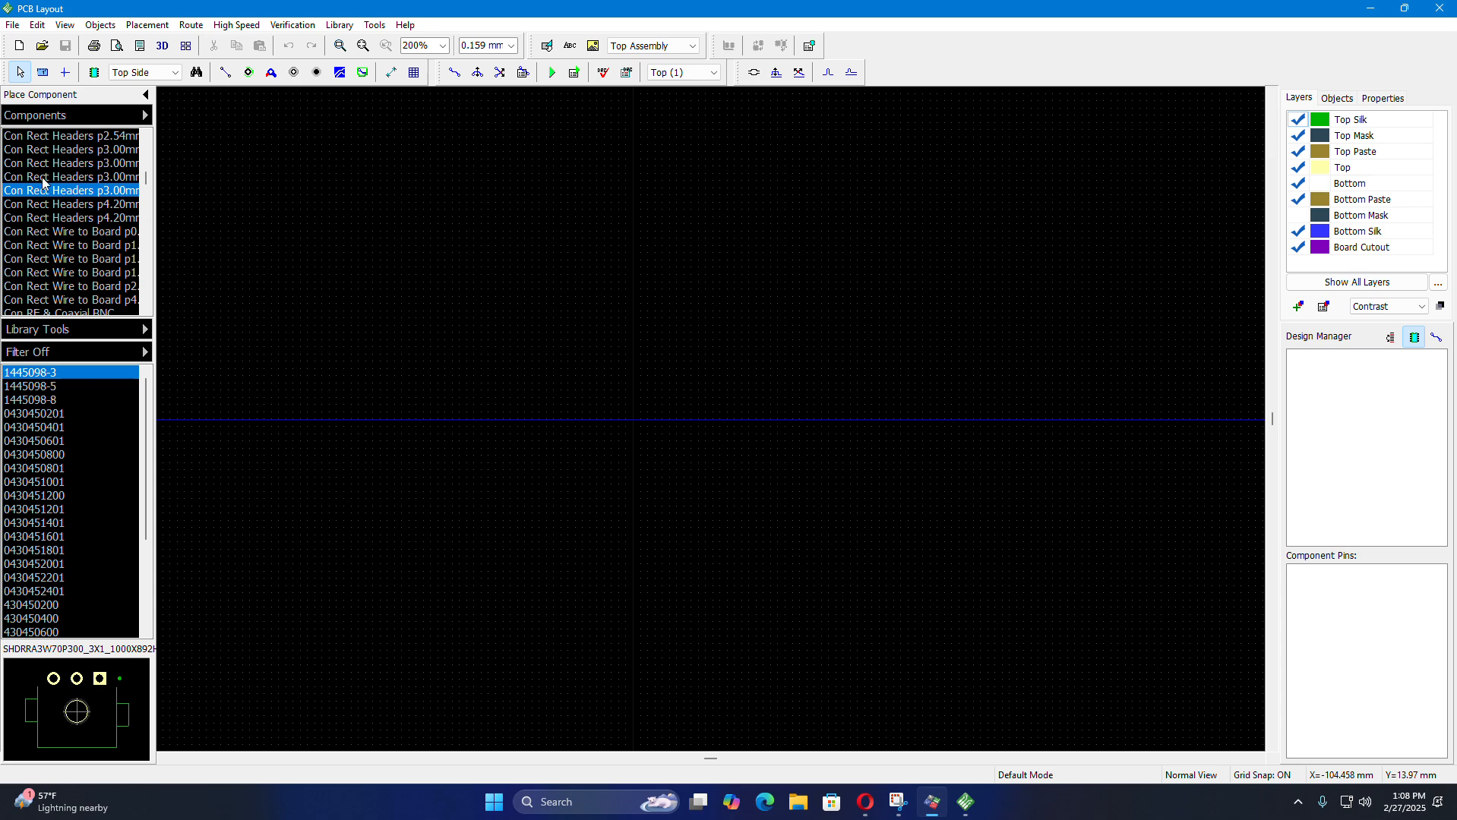
- Place one 3240-06-00 connector from the first Con Rect Wire to Board library just above the layout's origin
left_click(58, 232)
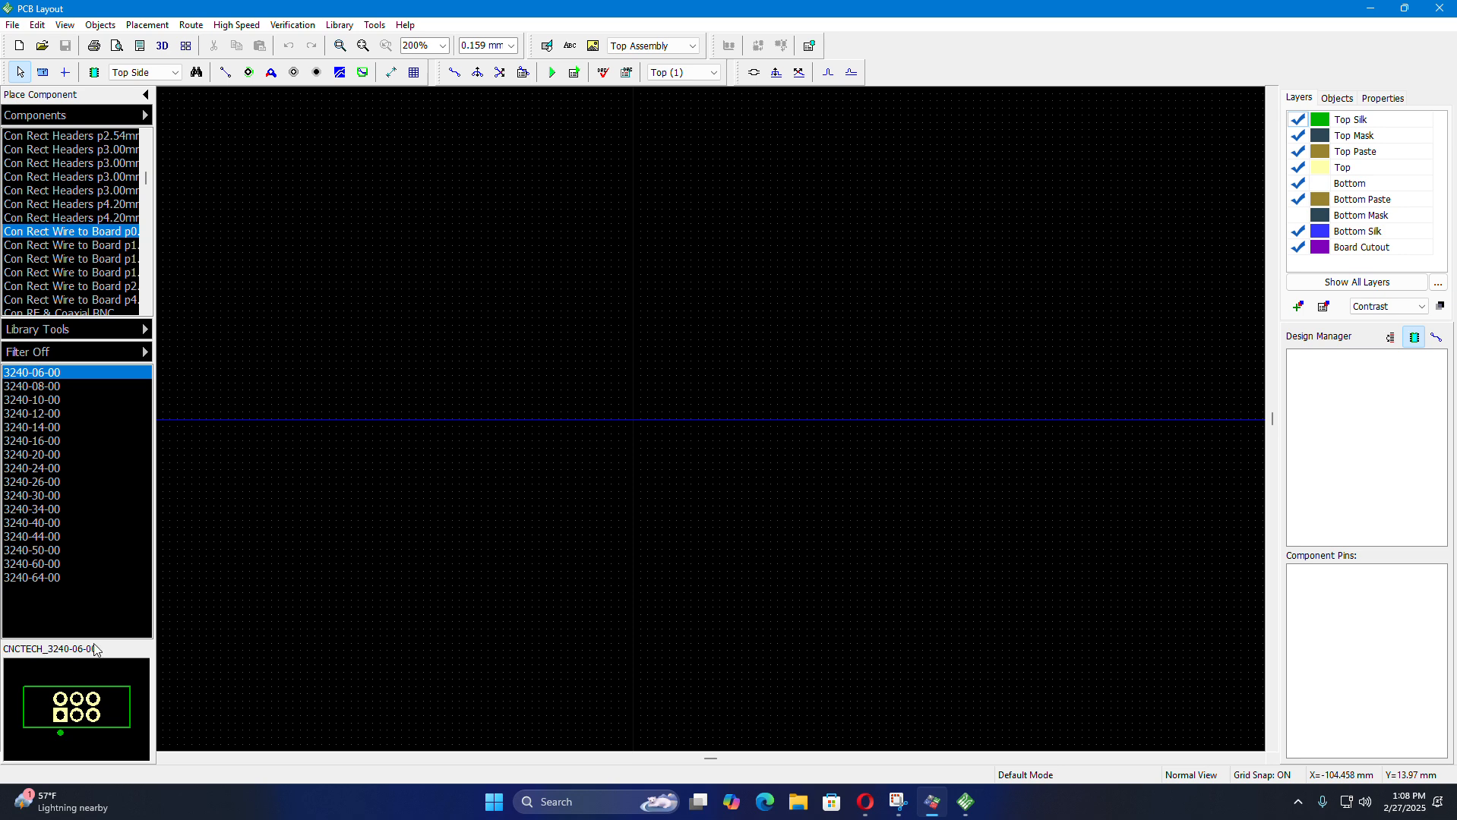
left_click(38, 389)
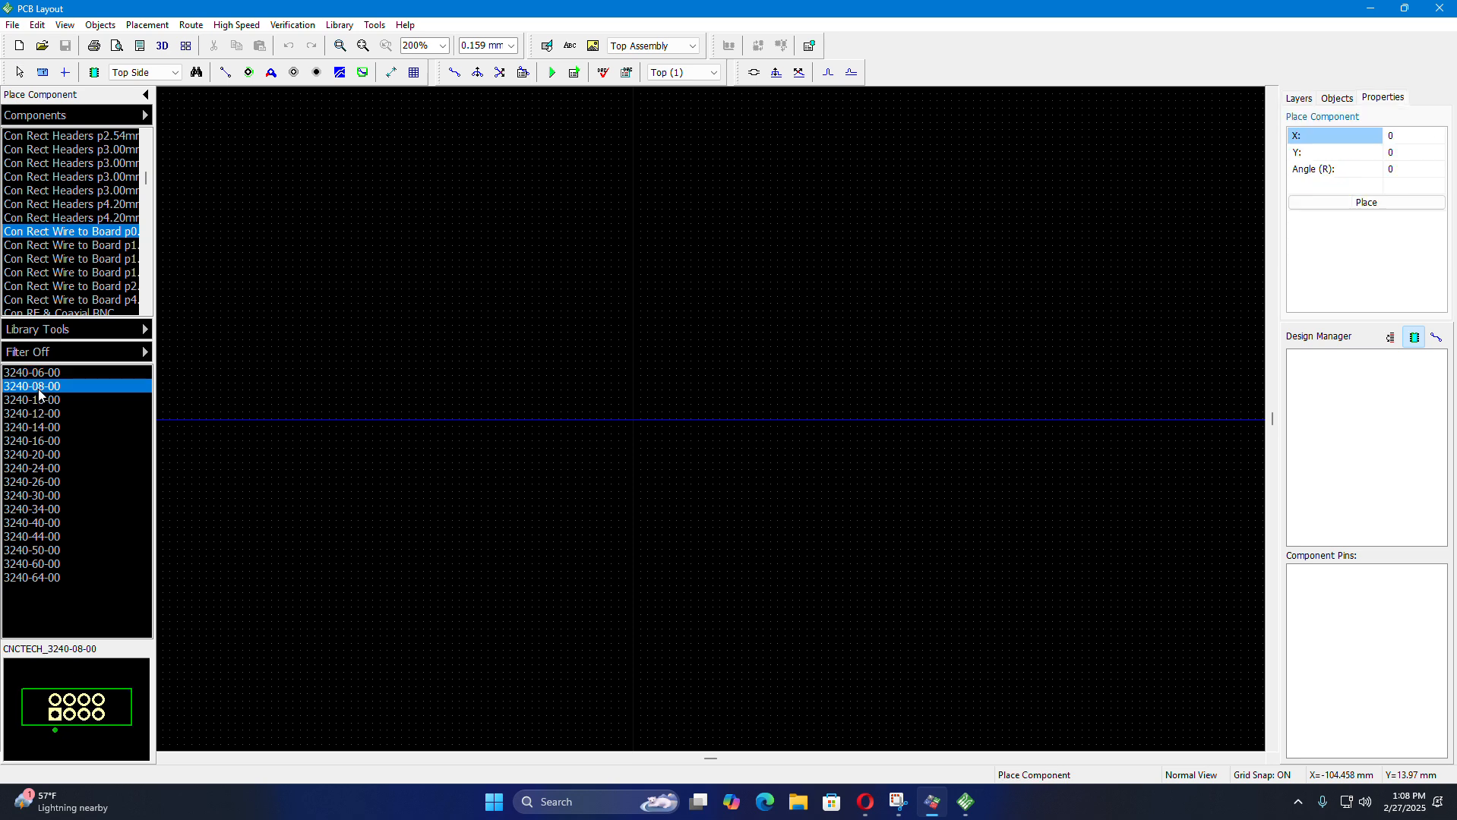
left_click(42, 376)
left_click(656, 373)
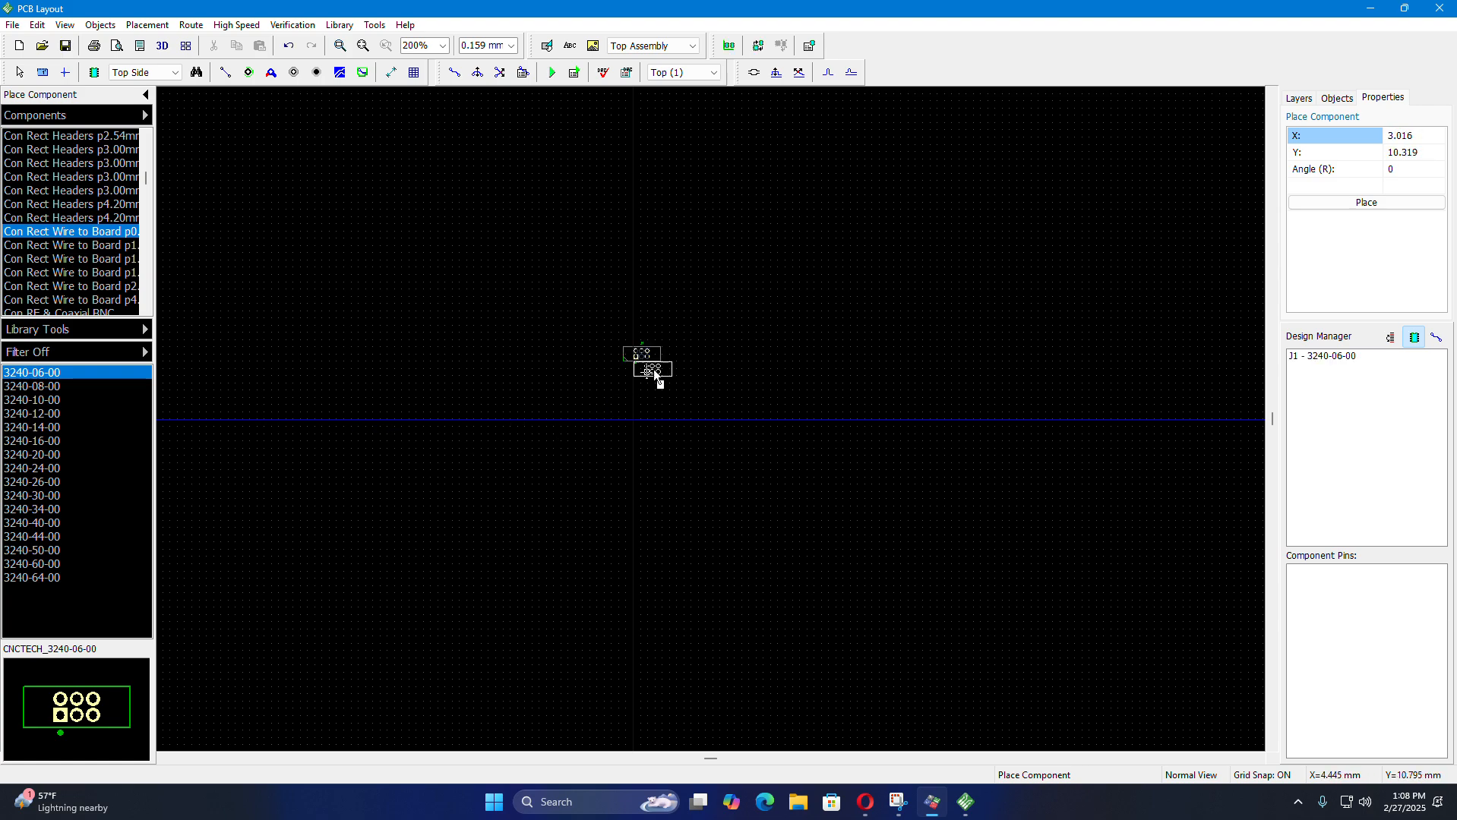
scroll(653, 358, "up", 5)
scroll(637, 339, "up", 2)
left_click_drag(767, 315, 867, 510)
left_click(487, 403)
- Examine the pads, outline and reference label of the placed 3240-06-00 footprint at several magnifications
scroll(484, 404, "down", 3)
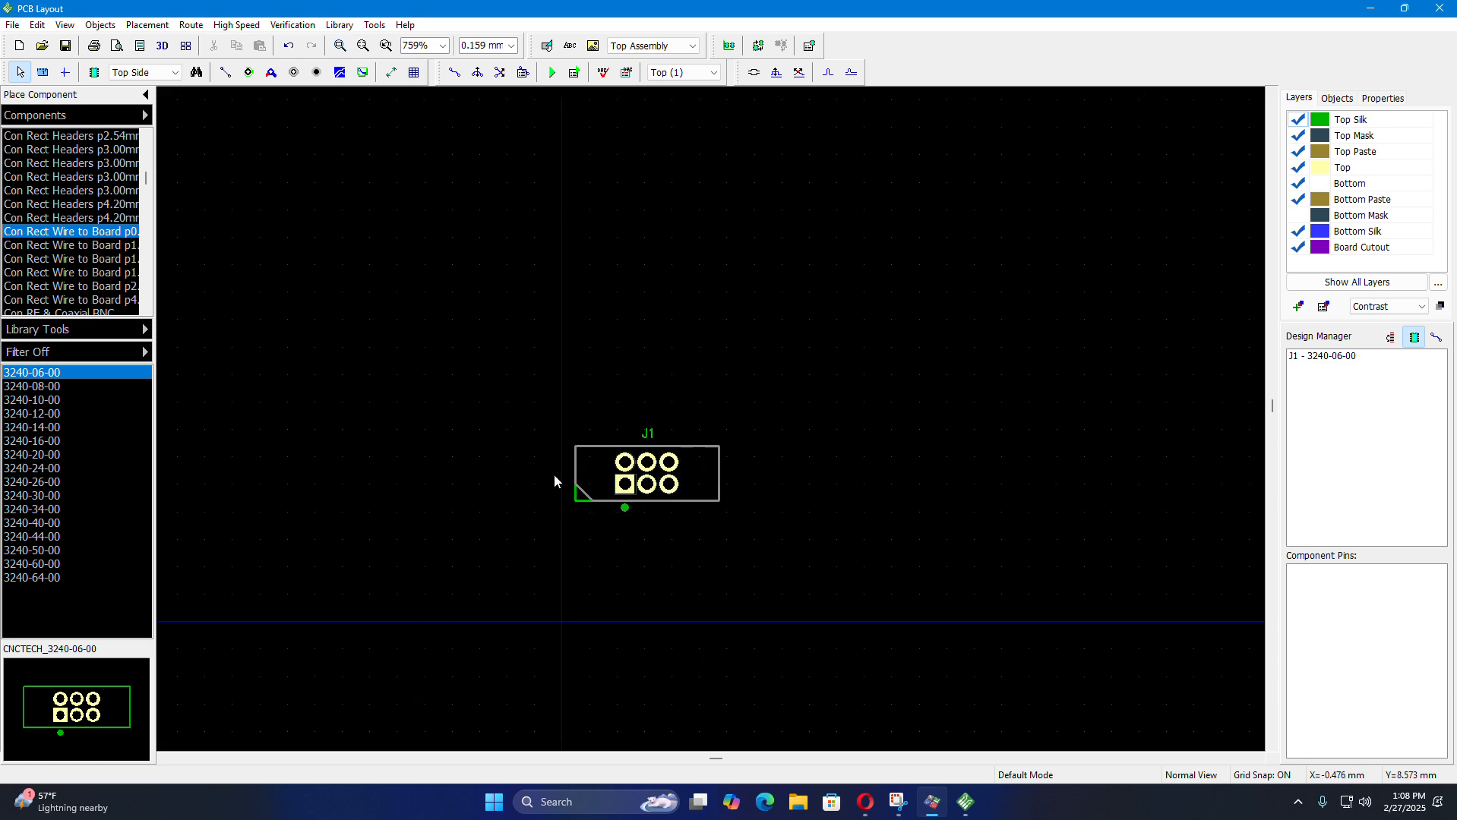
scroll(416, 510, "down", 1)
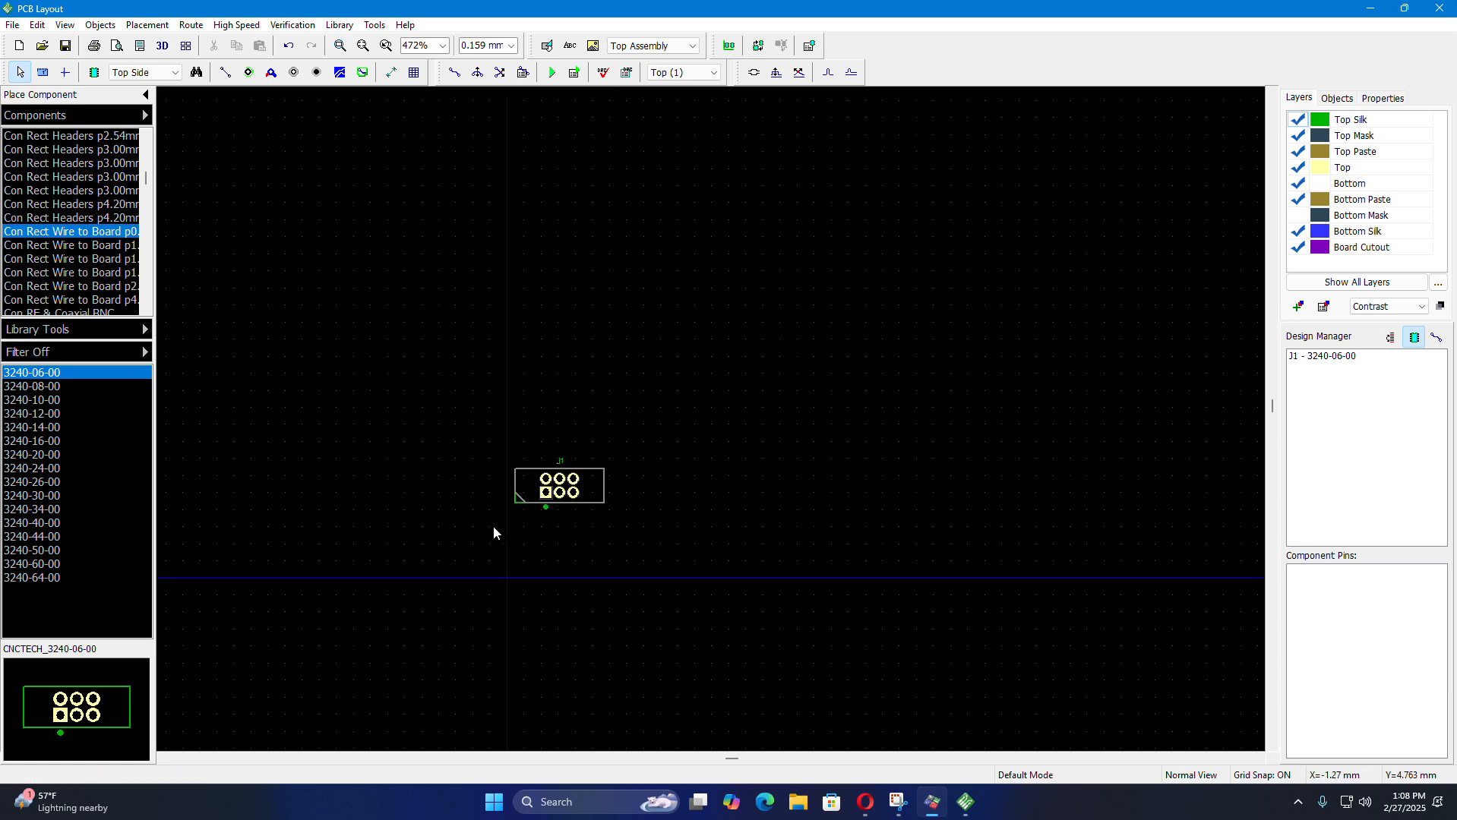
scroll(361, 505, "down", 1)
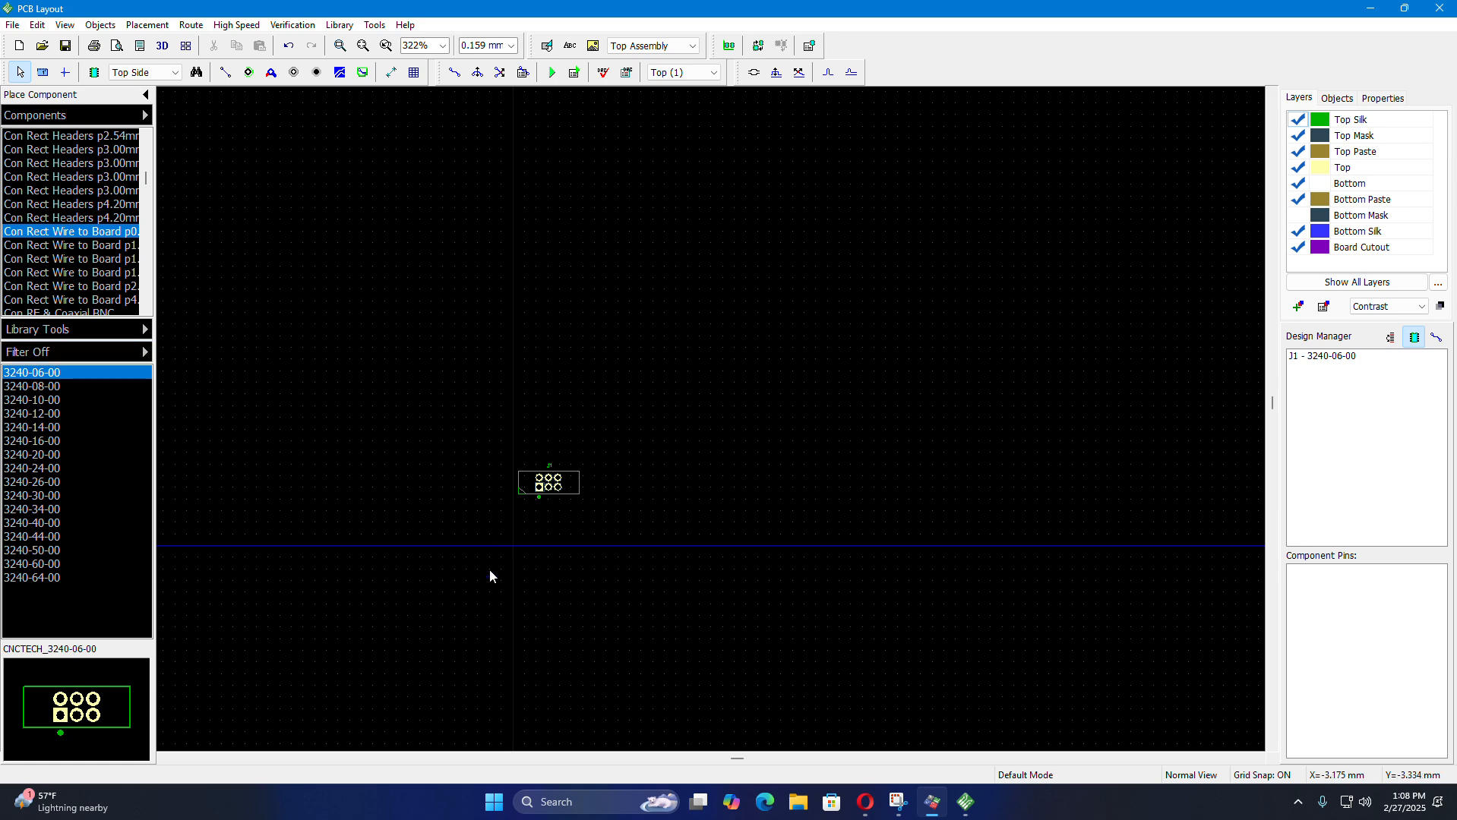
scroll(528, 537, "up", 3)
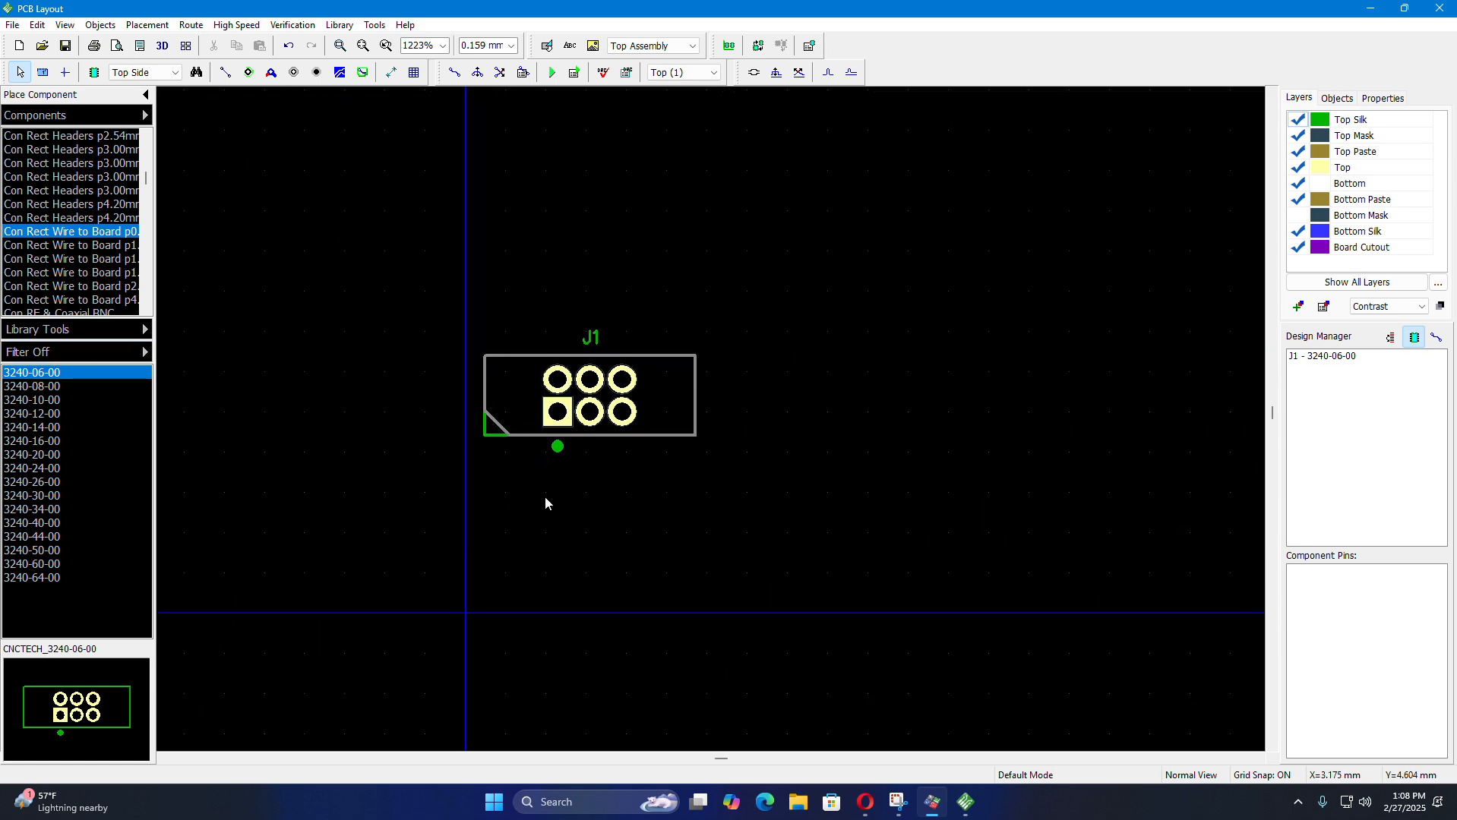
scroll(547, 495, "up", 5)
scroll(490, 606, "down", 5)
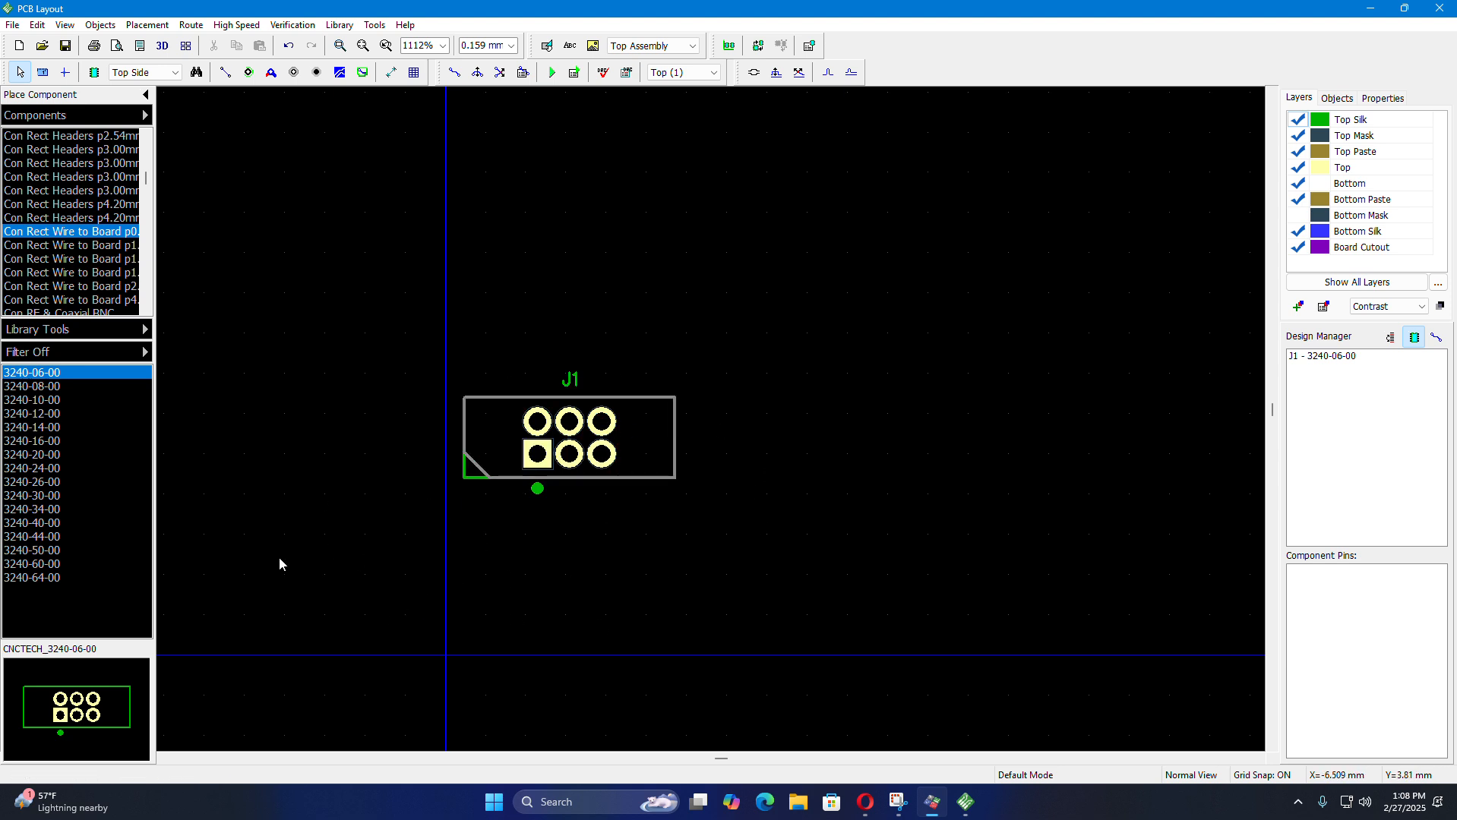
scroll(782, 556, "down", 2)
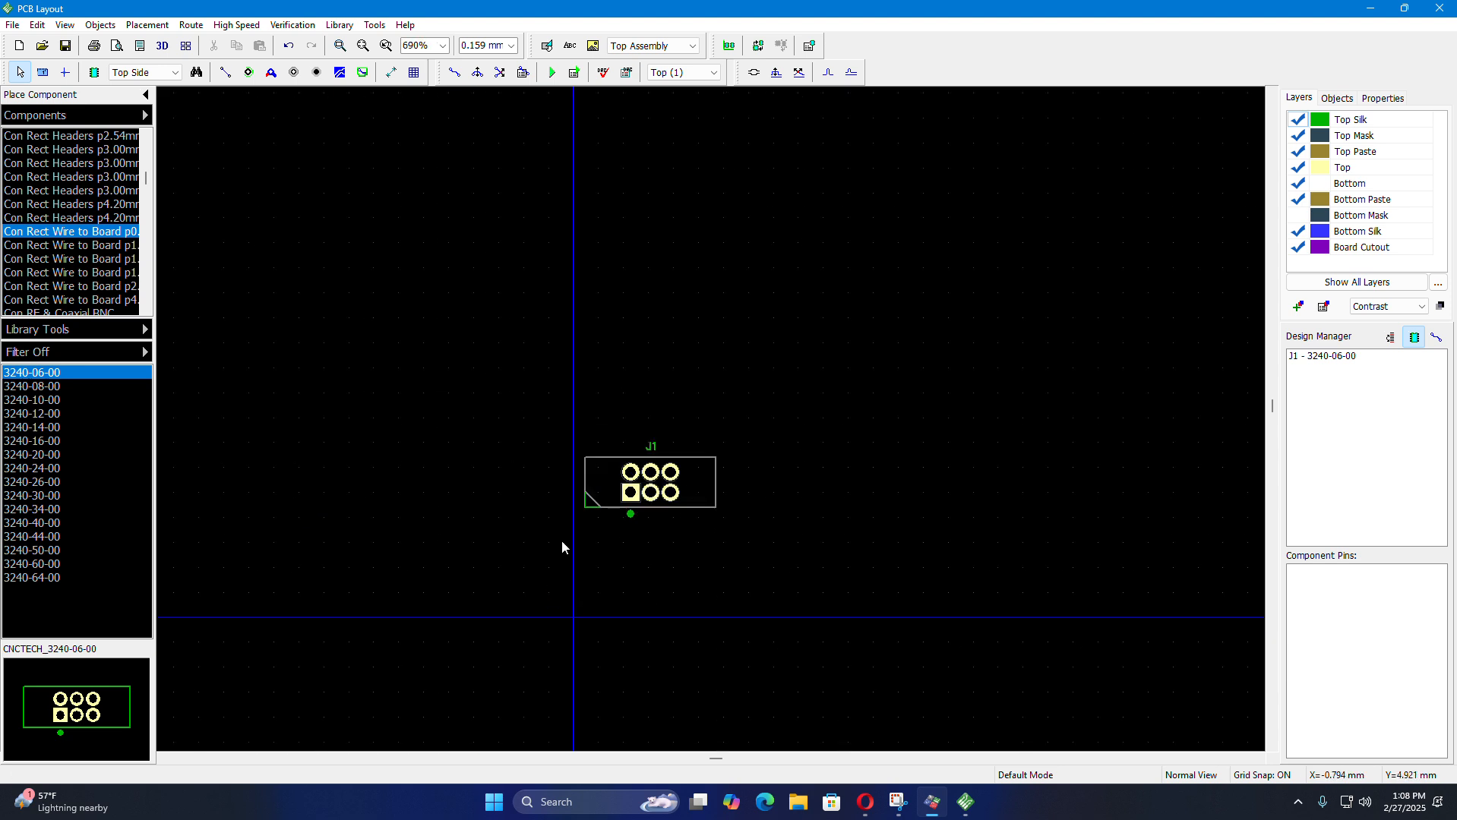
scroll(689, 541, "up", 2)
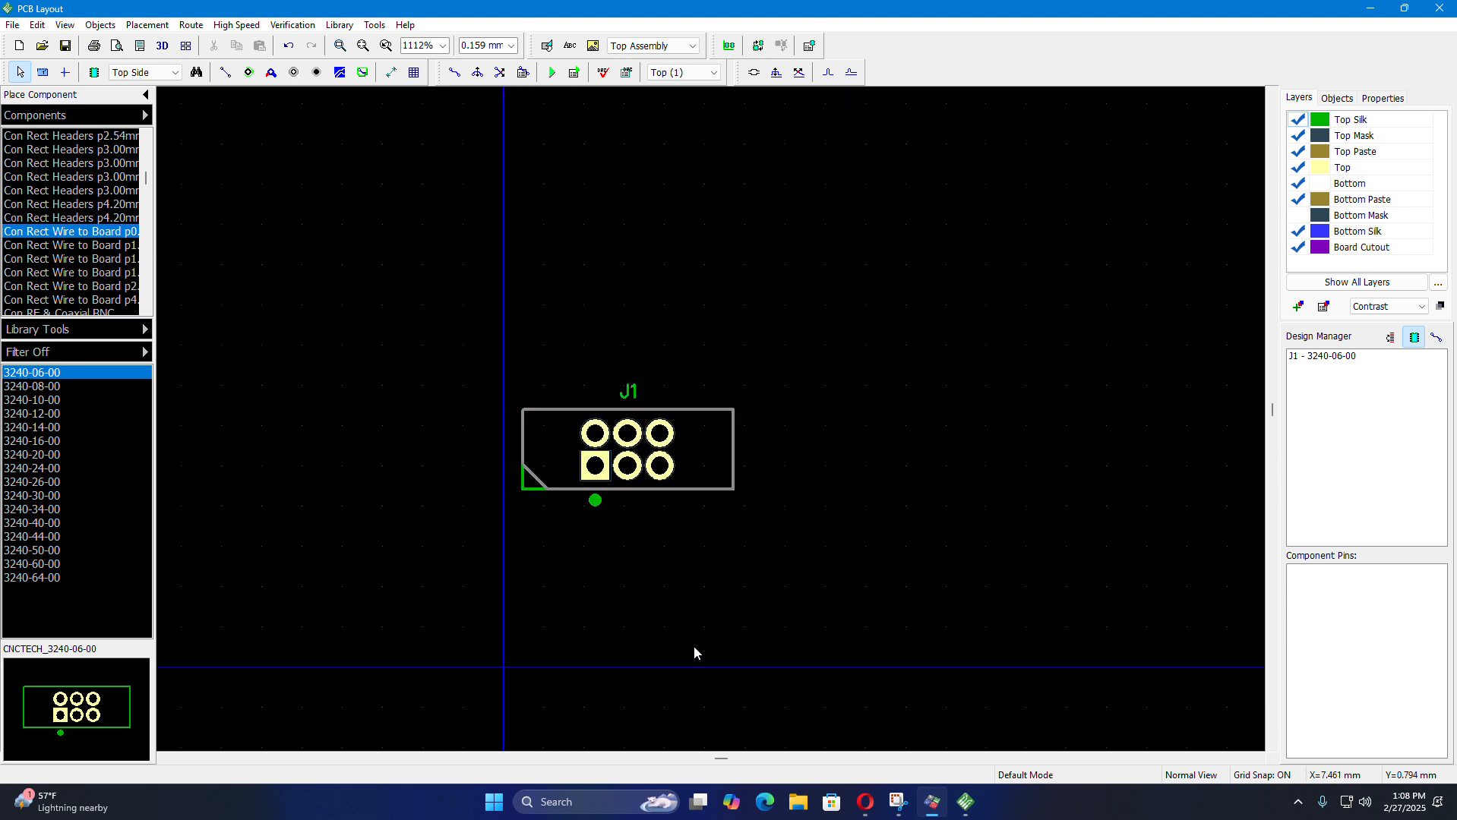
- Close the PCB Layout editor and switch to the Opera browser with the DipTrace download page
left_click(1439, 7)
left_click(756, 437)
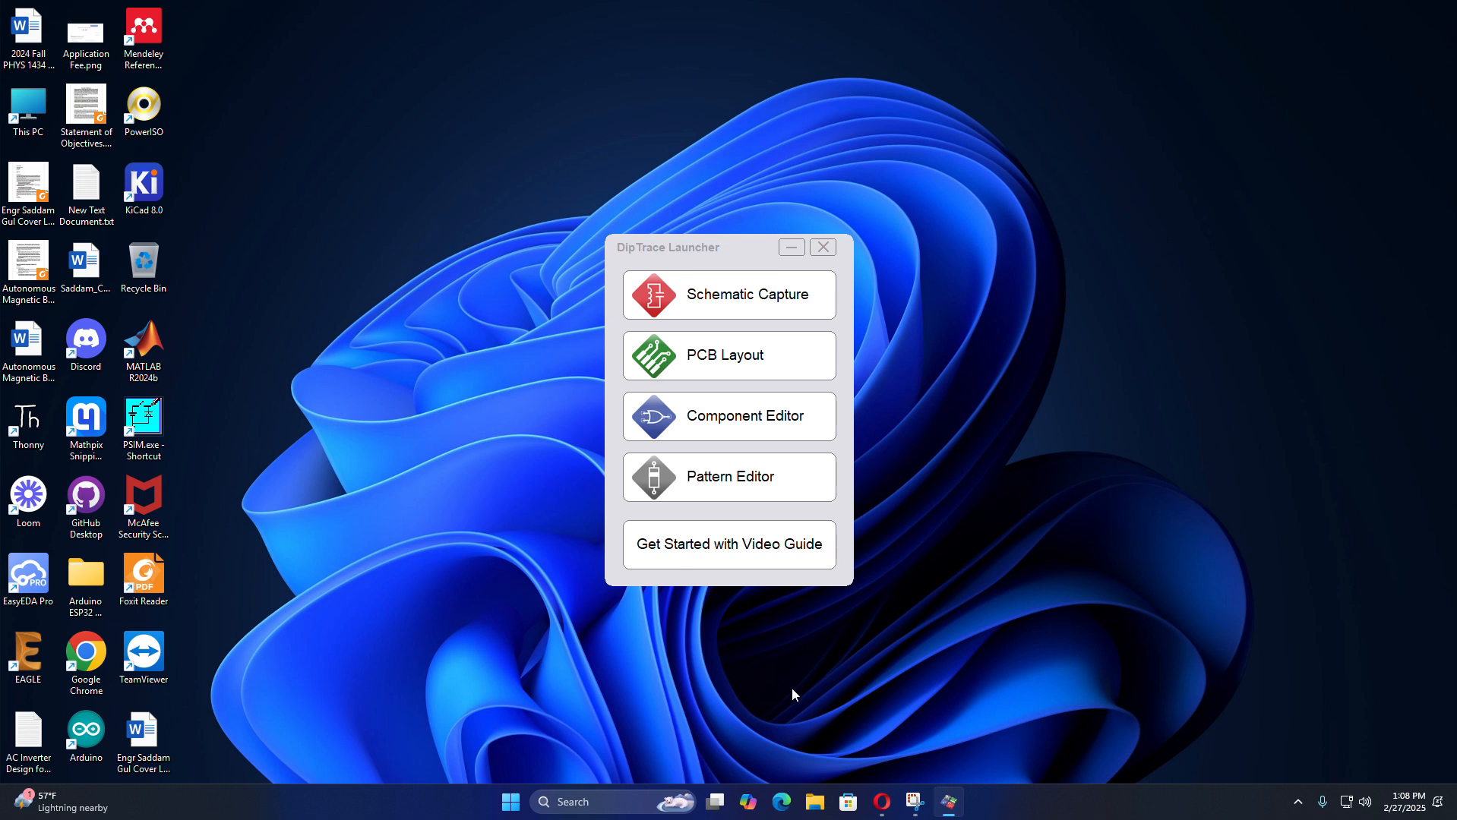
mouse_move(884, 815)
left_click(881, 801)
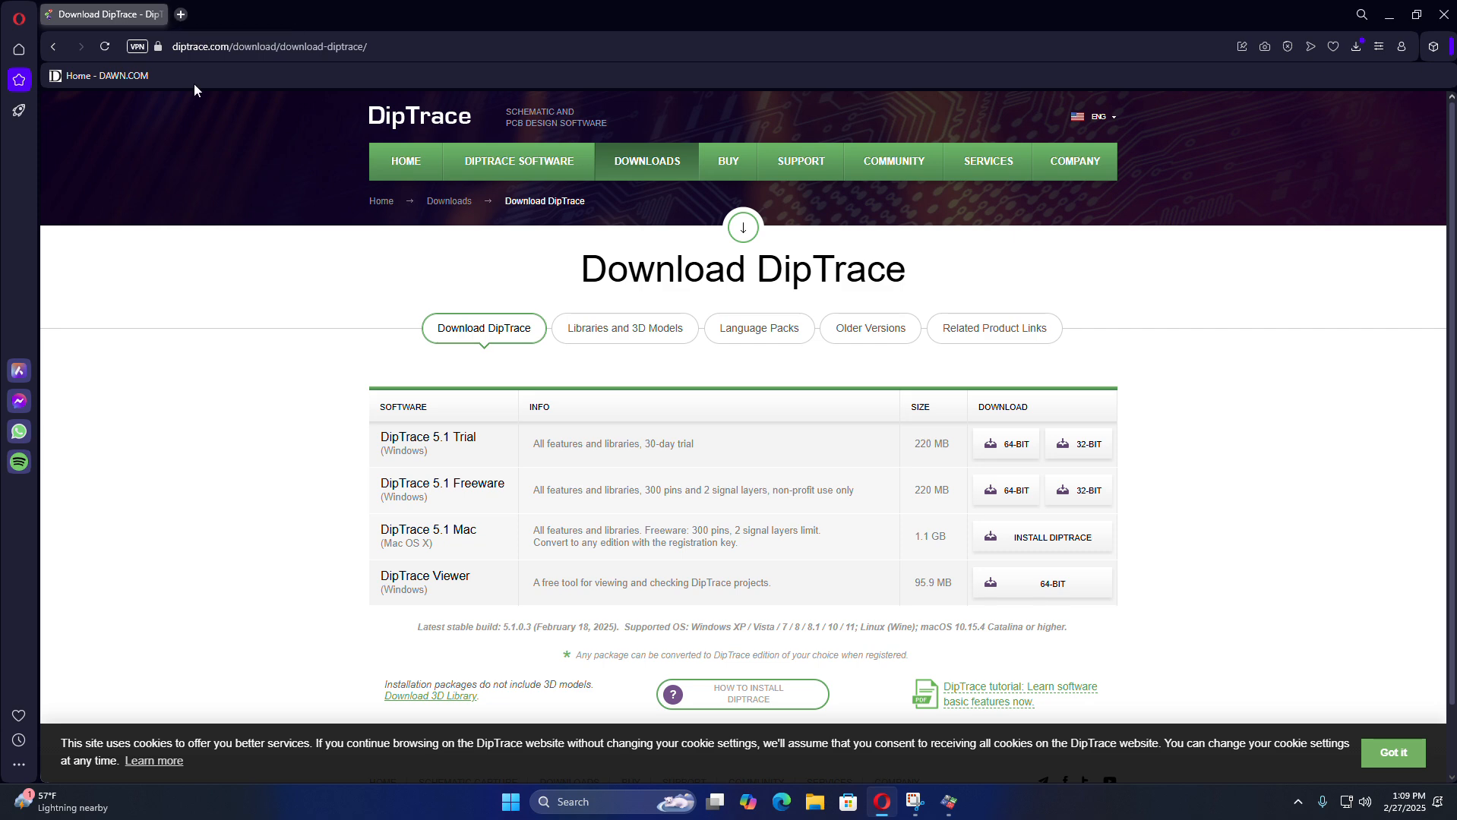
- Open DigiKey's RF Transceiver Modules and Modems page with the ESP32-WROOM-32E results in a new browser tab
left_click(181, 15)
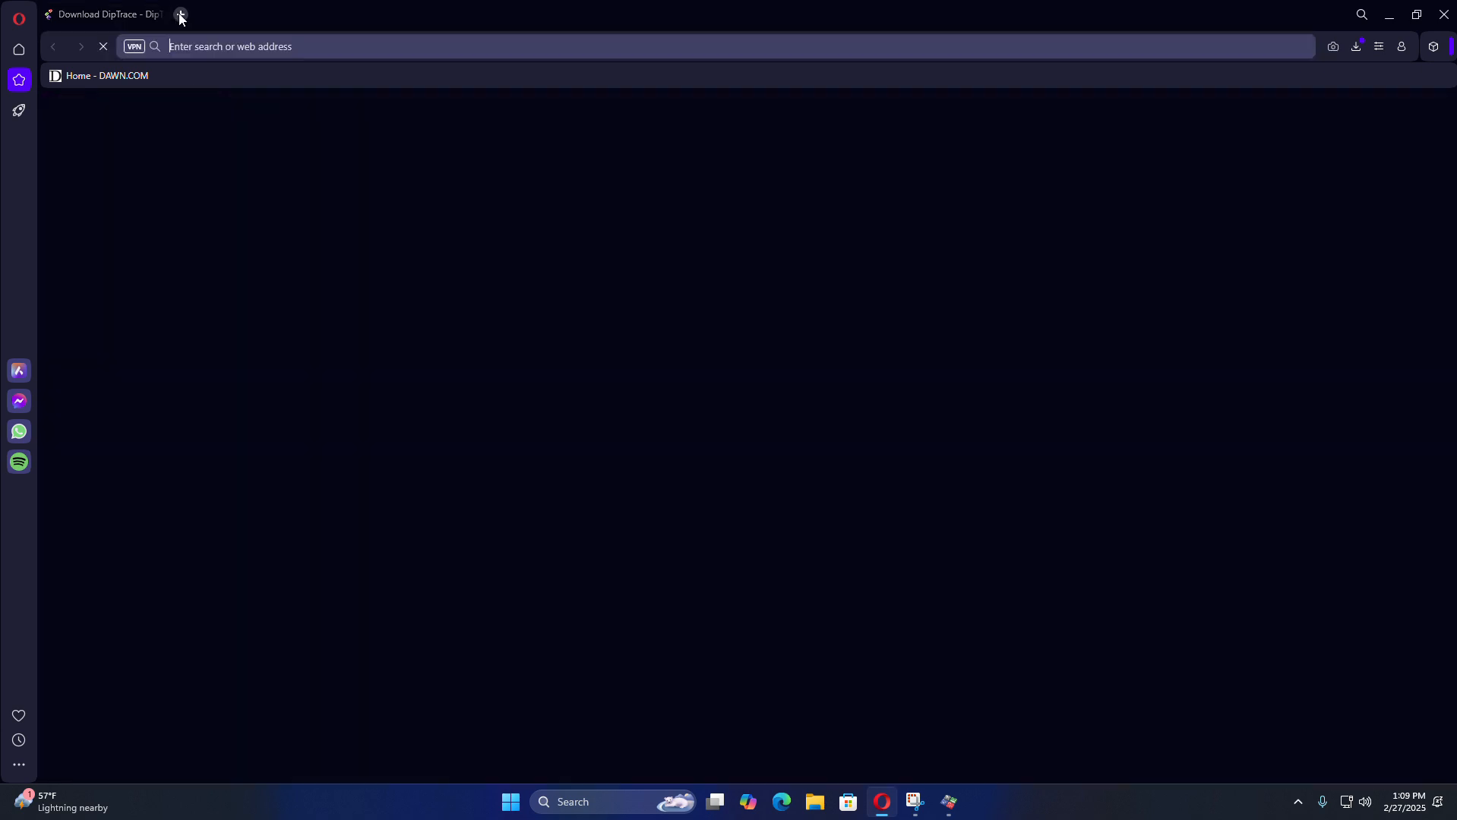
type("d")
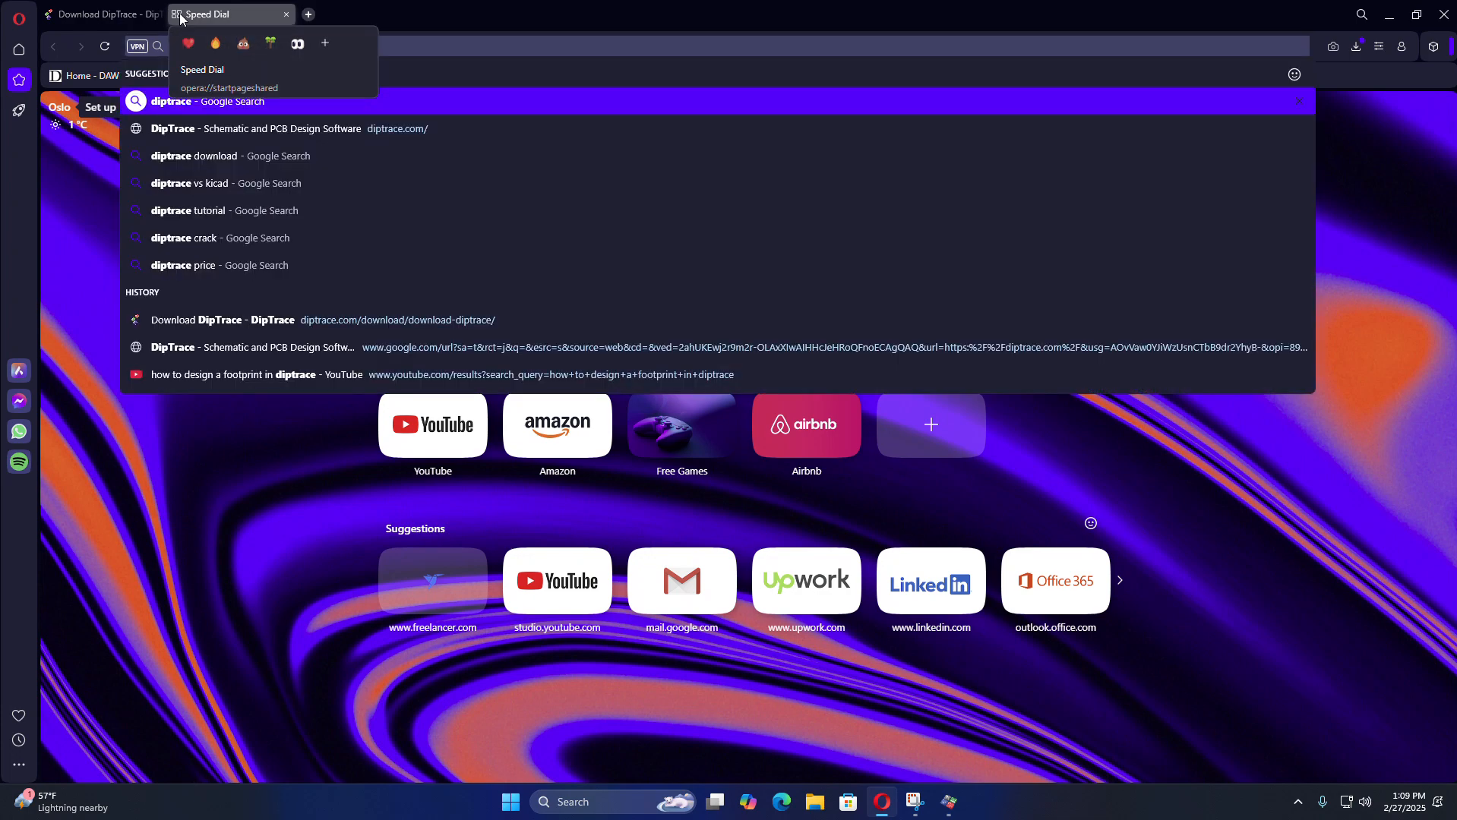
type("ikey")
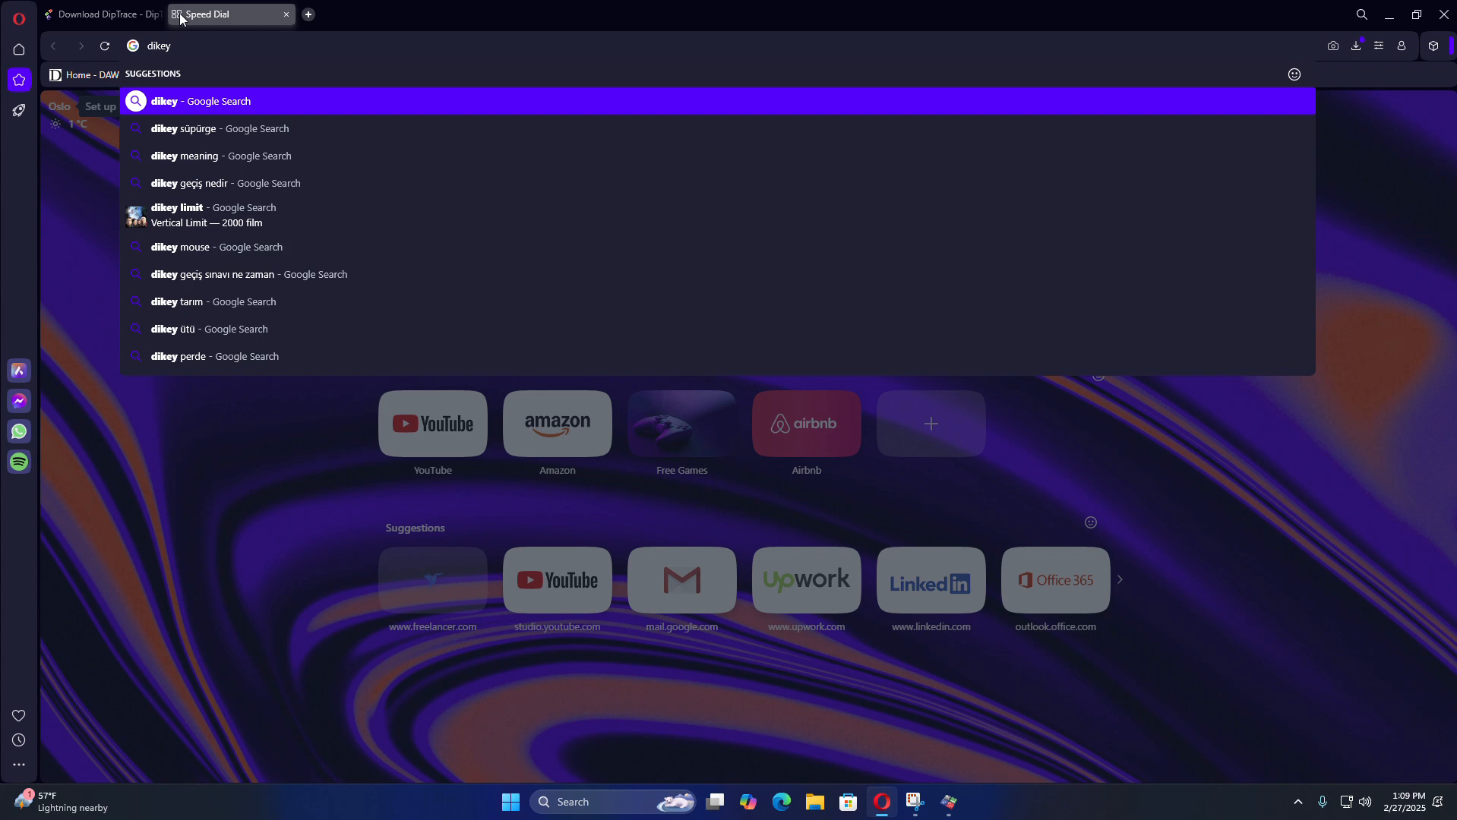
key("BackSpace")
key("BackSpace")
key("BackSpace")
key("BackSpace")
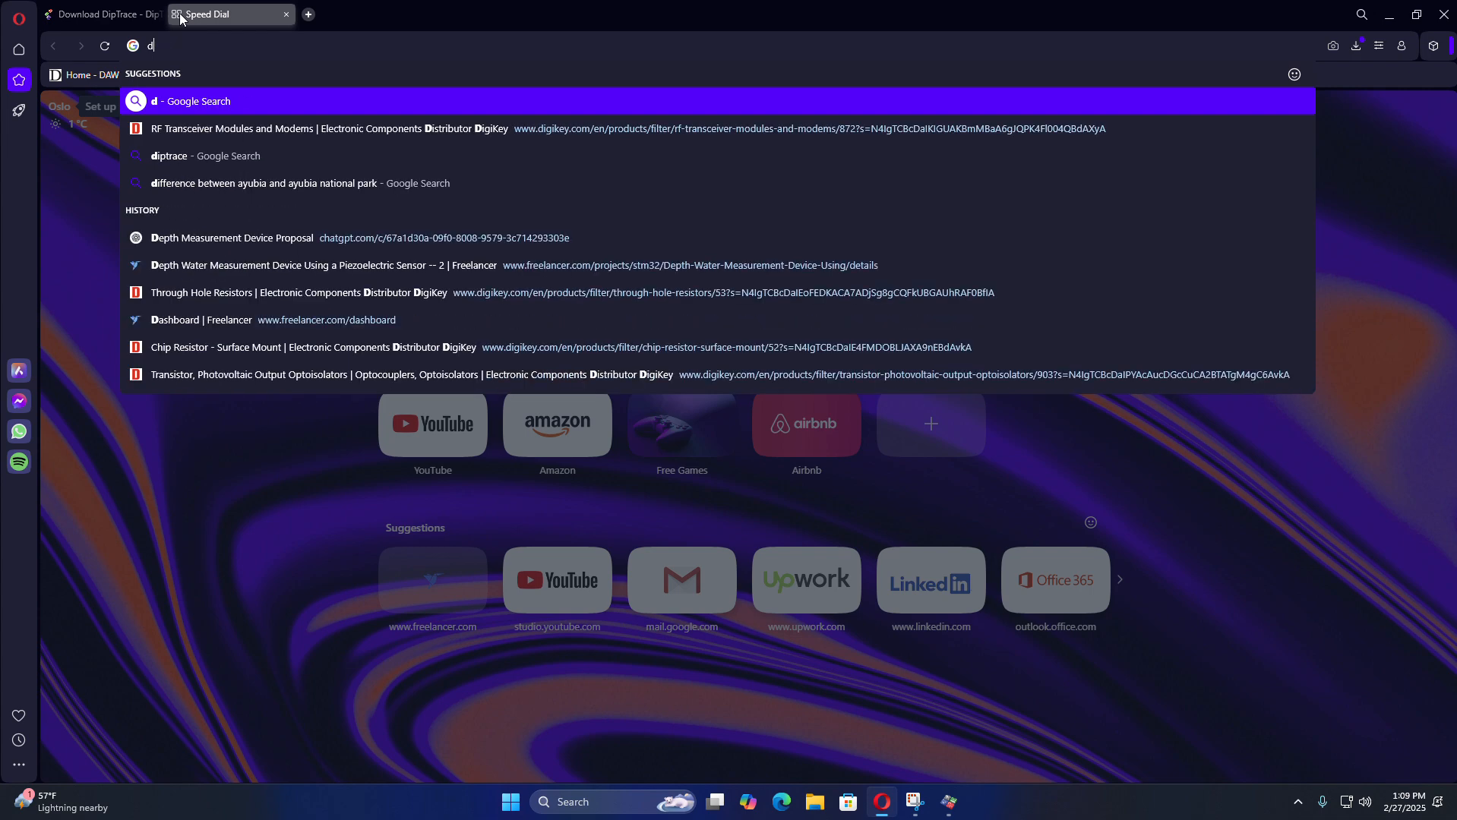
type("igikey")
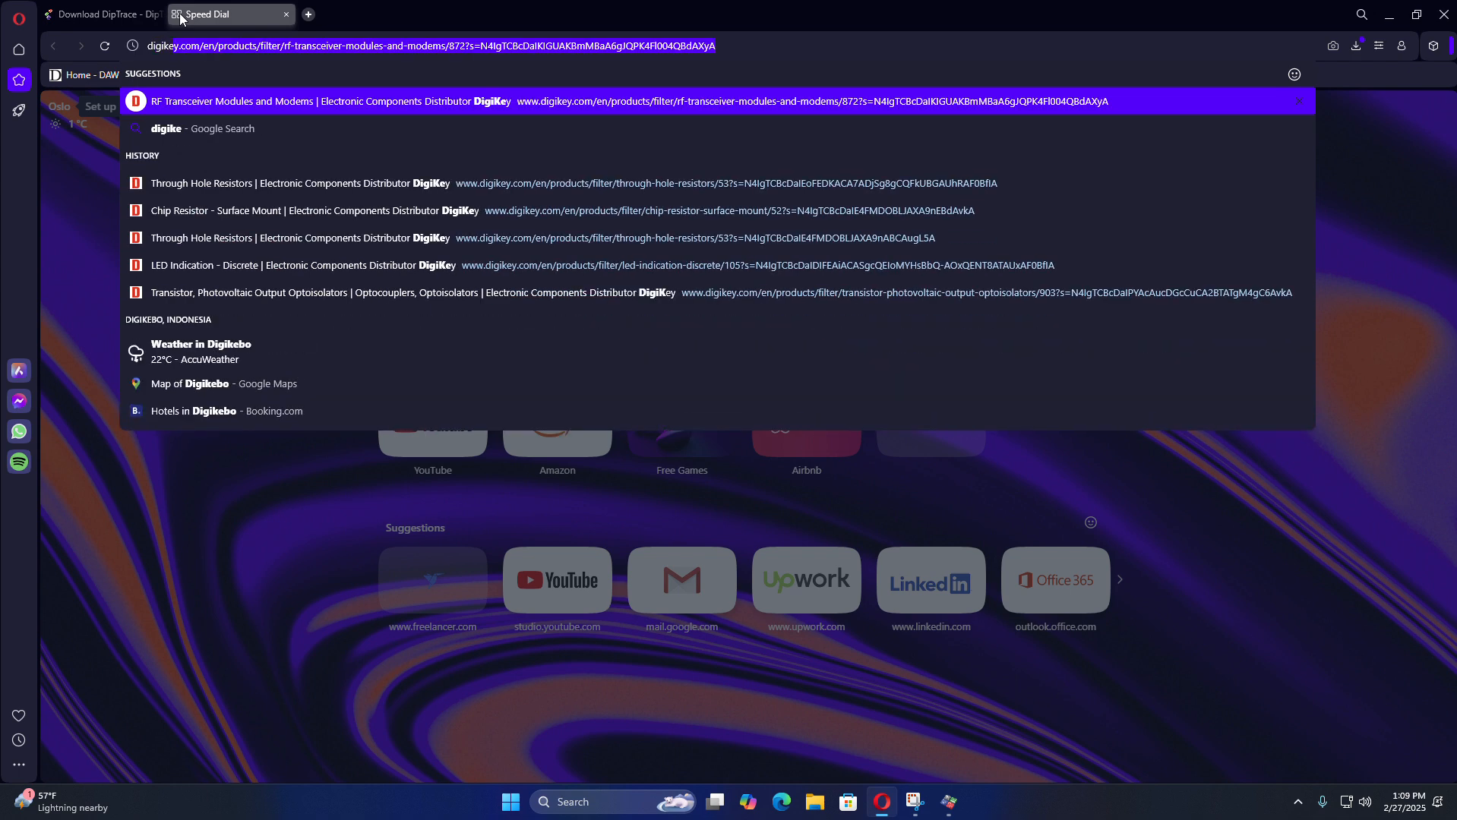
key("Return")
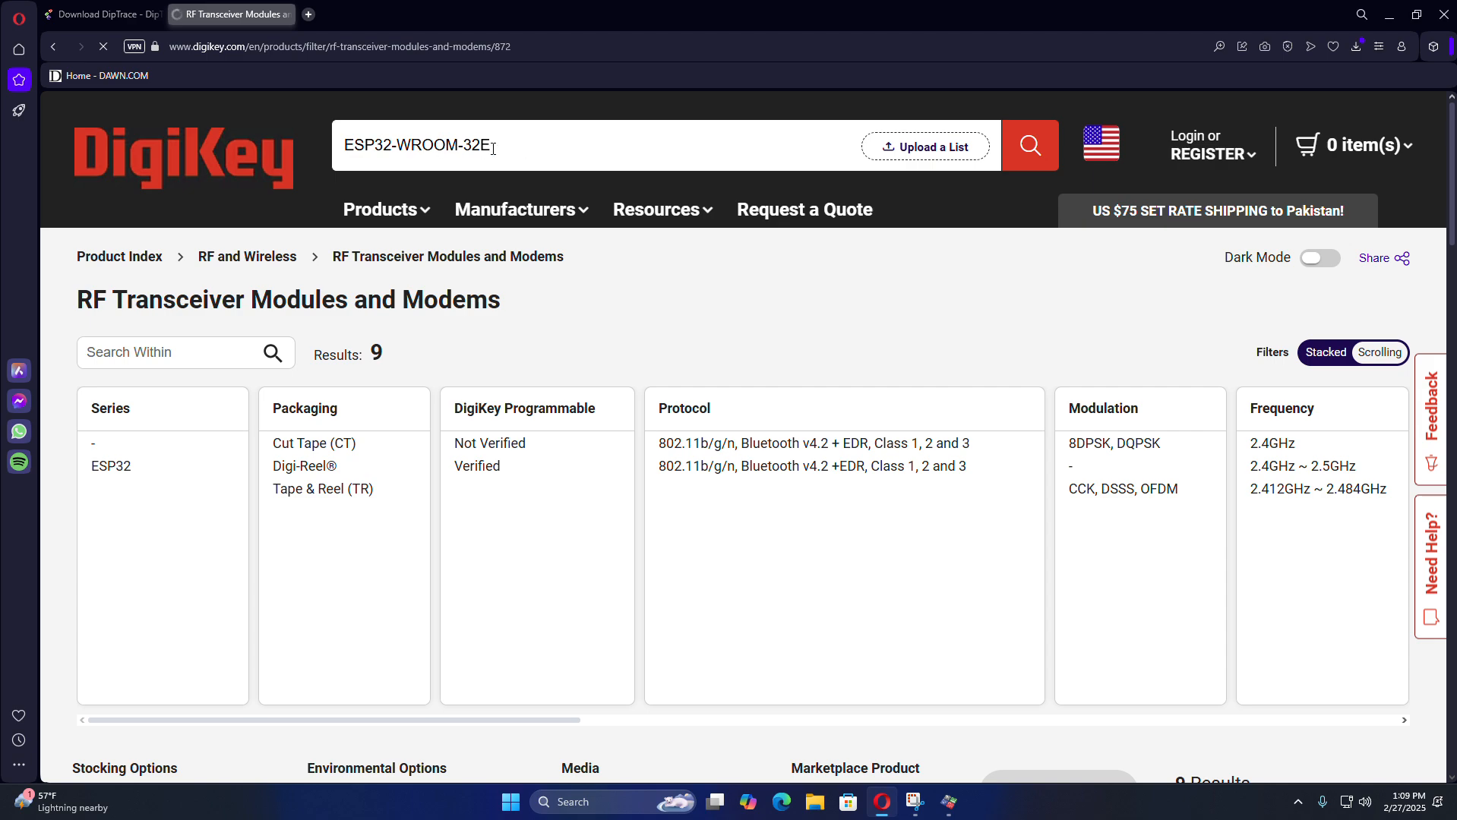
- Look through the ESP32-WROOM-32E parts in the results table and open the ESP32-WROOM-32E-N4 product page
scroll(277, 400, "down", 10)
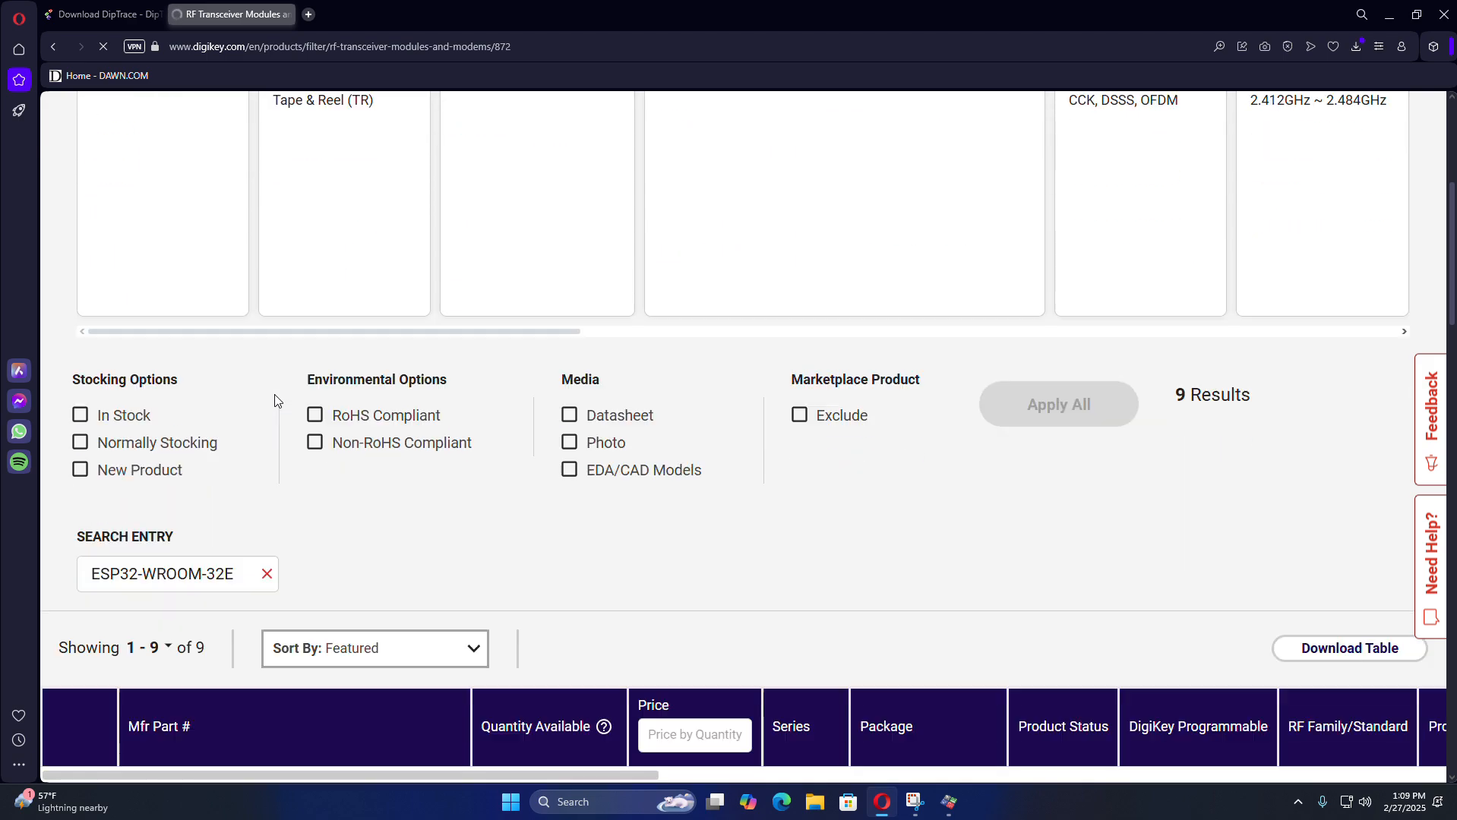
scroll(324, 452, "down", 4)
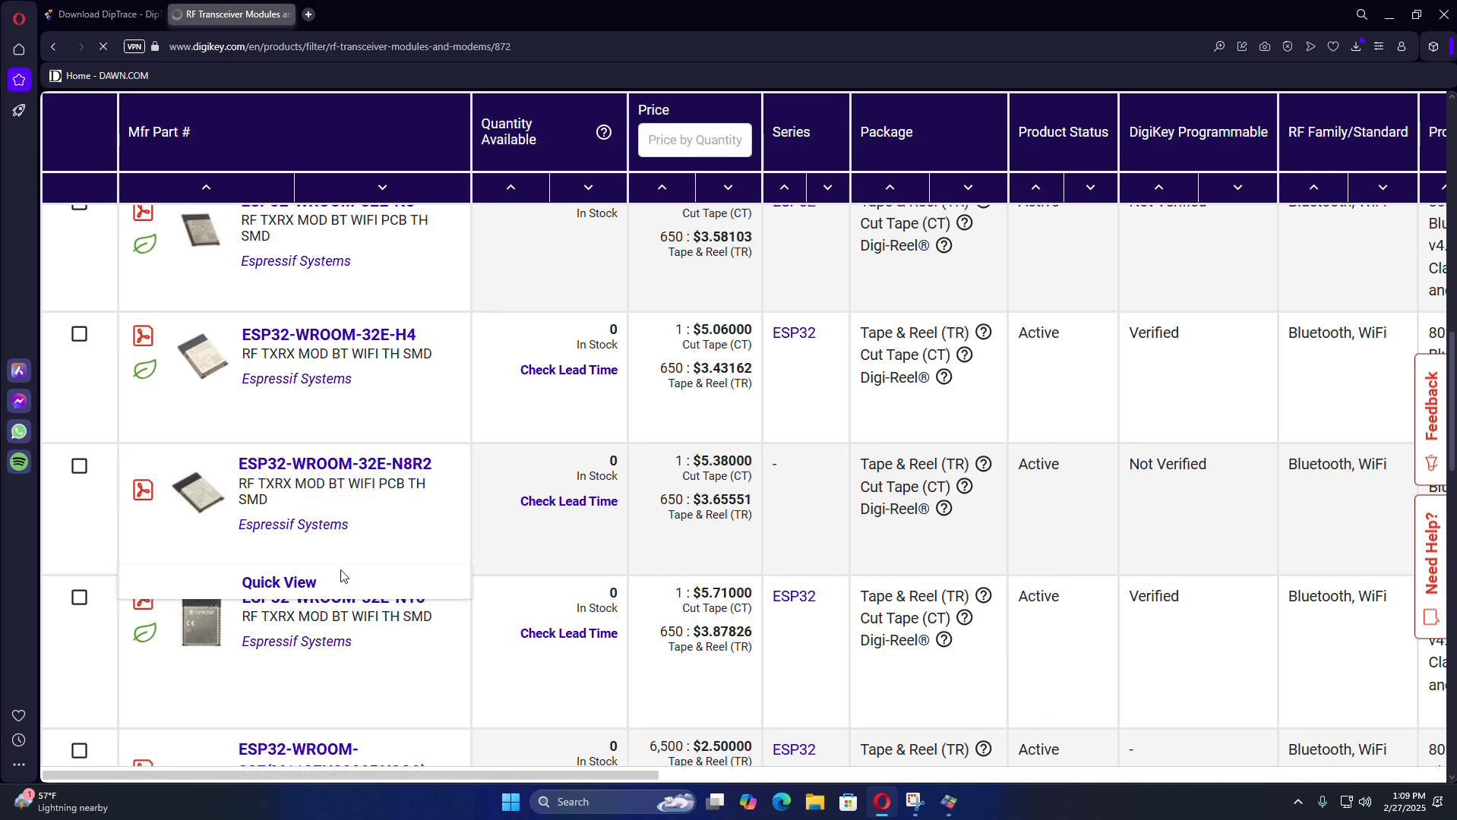
scroll(257, 508, "up", 2)
scroll(257, 507, "up", 3)
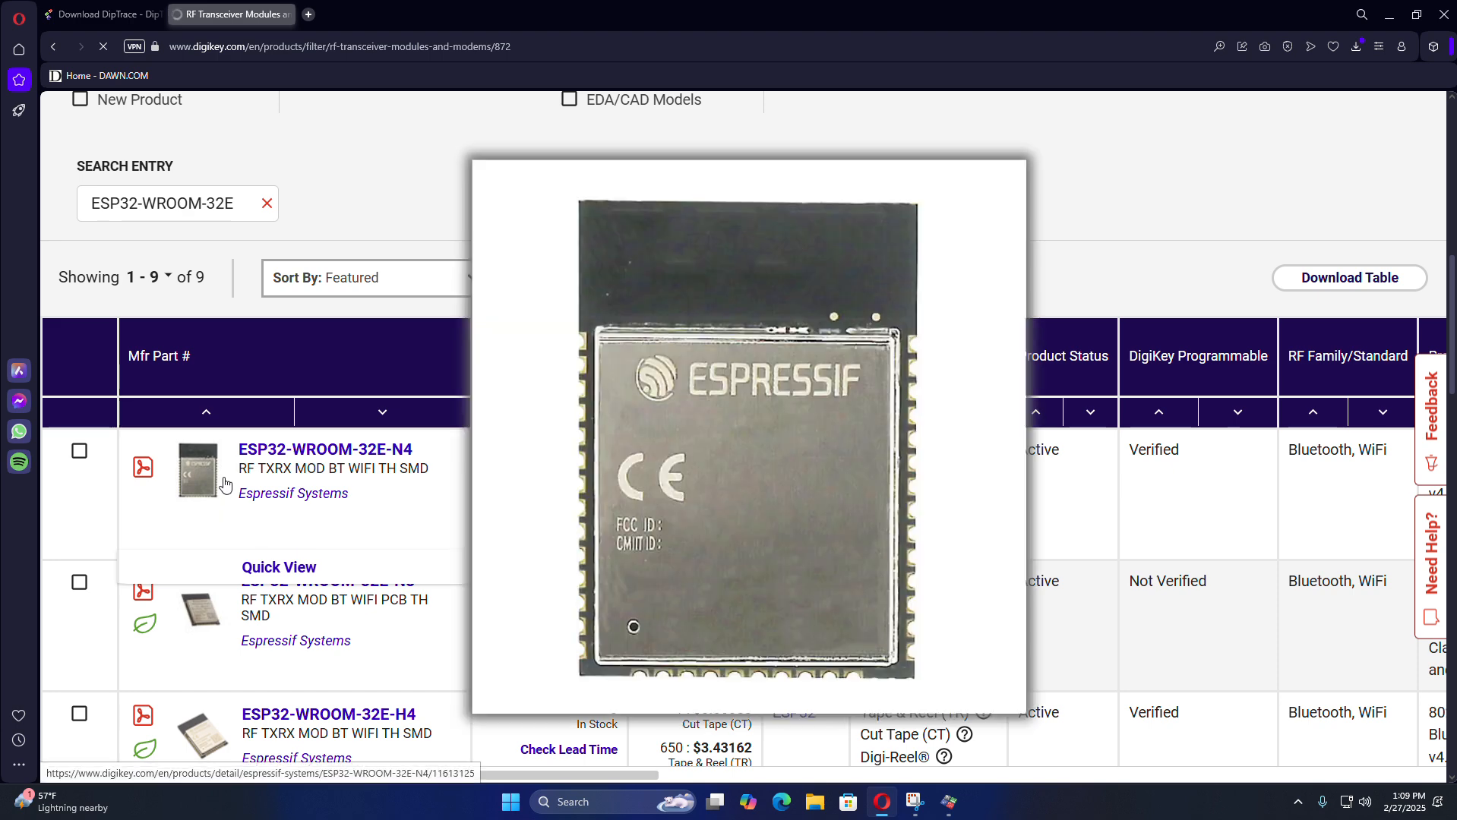
left_click(304, 451)
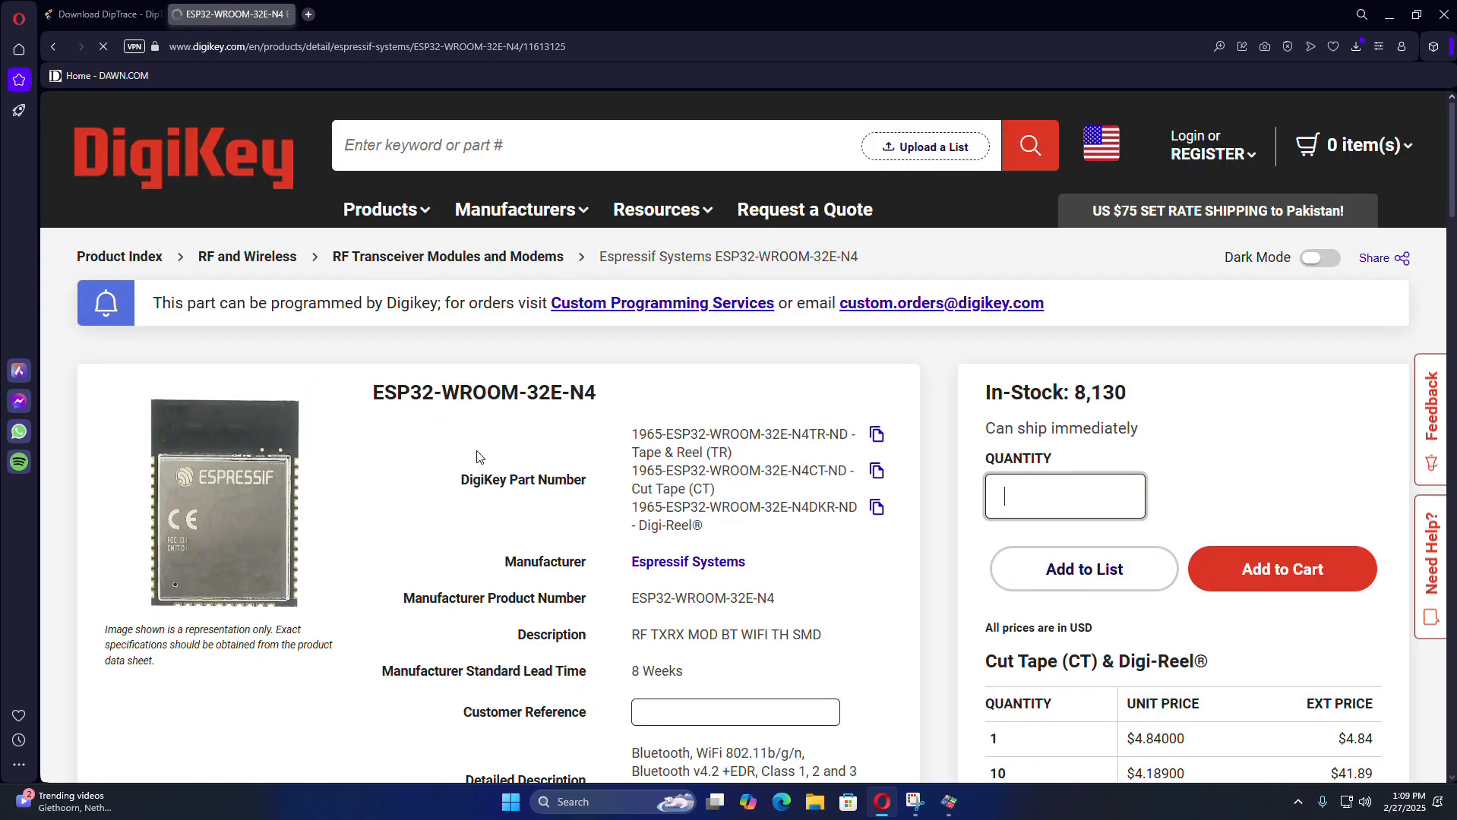
- Review the ESP32-WROOM-32E-N4 product details and attributes, and open the module's PDF datasheet
scroll(330, 463, "down", 5)
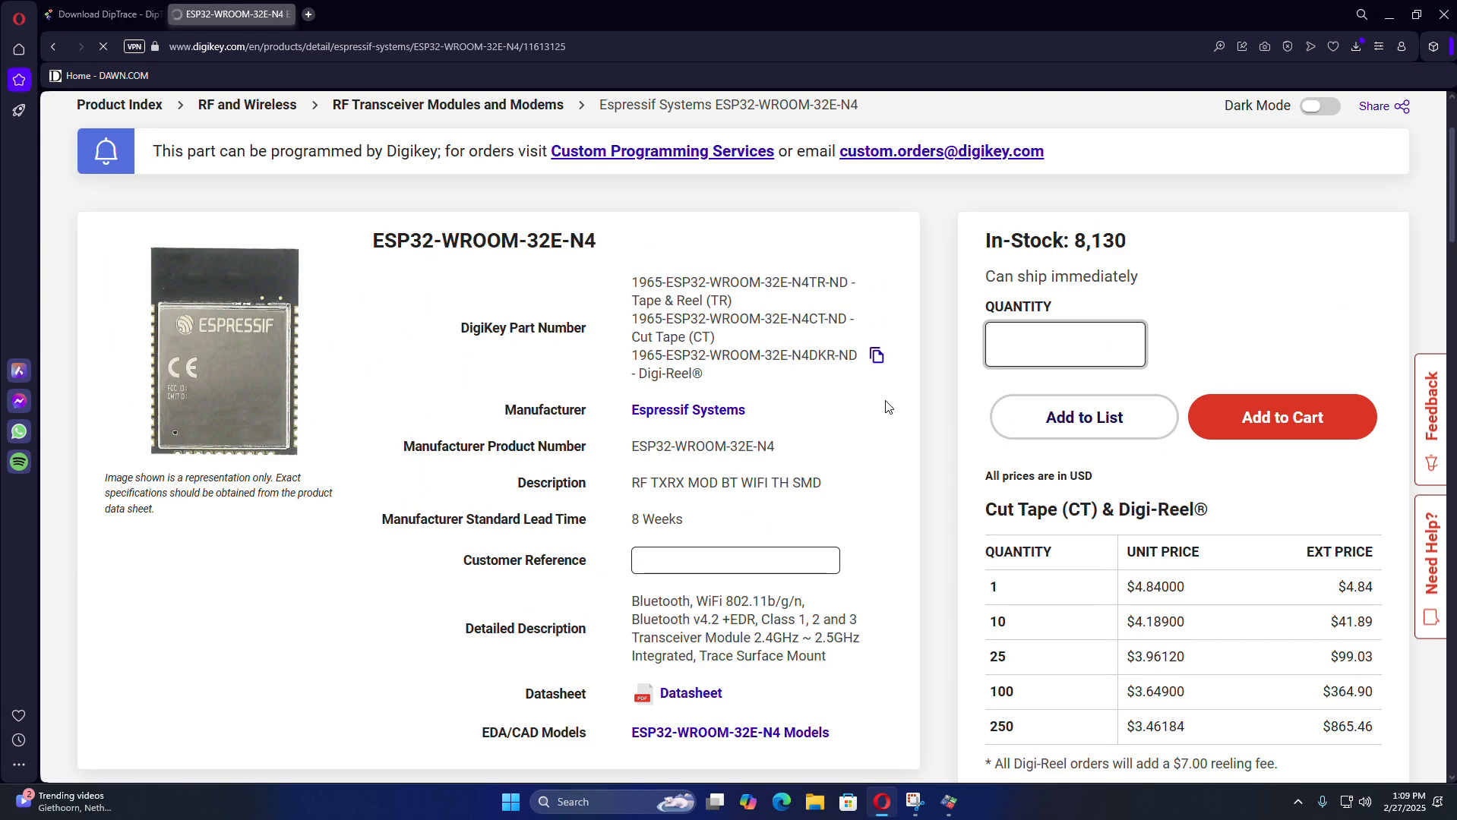
scroll(600, 605, "down", 5)
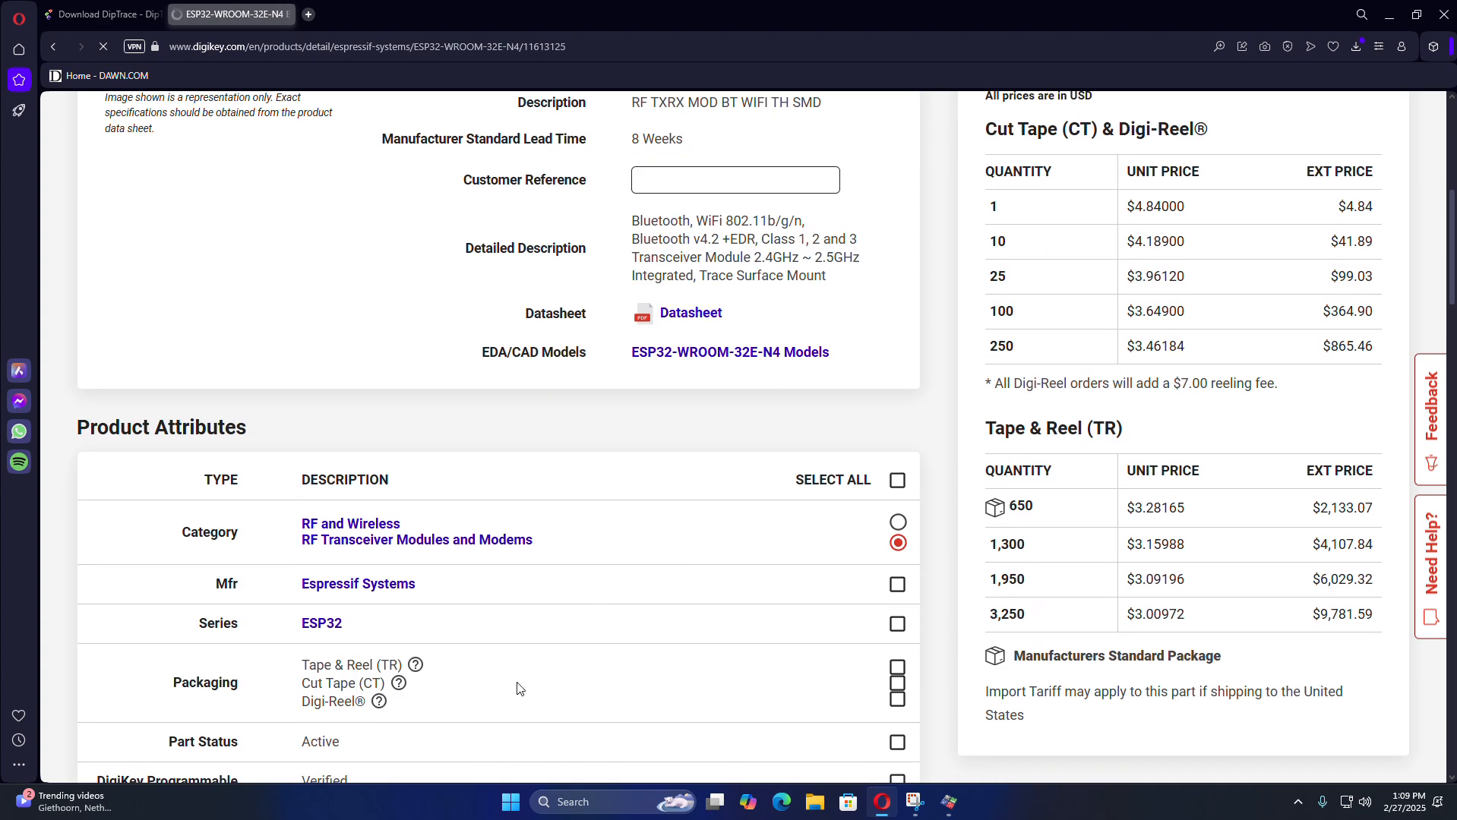
scroll(520, 687, "down", 4)
scroll(559, 465, "up", 7)
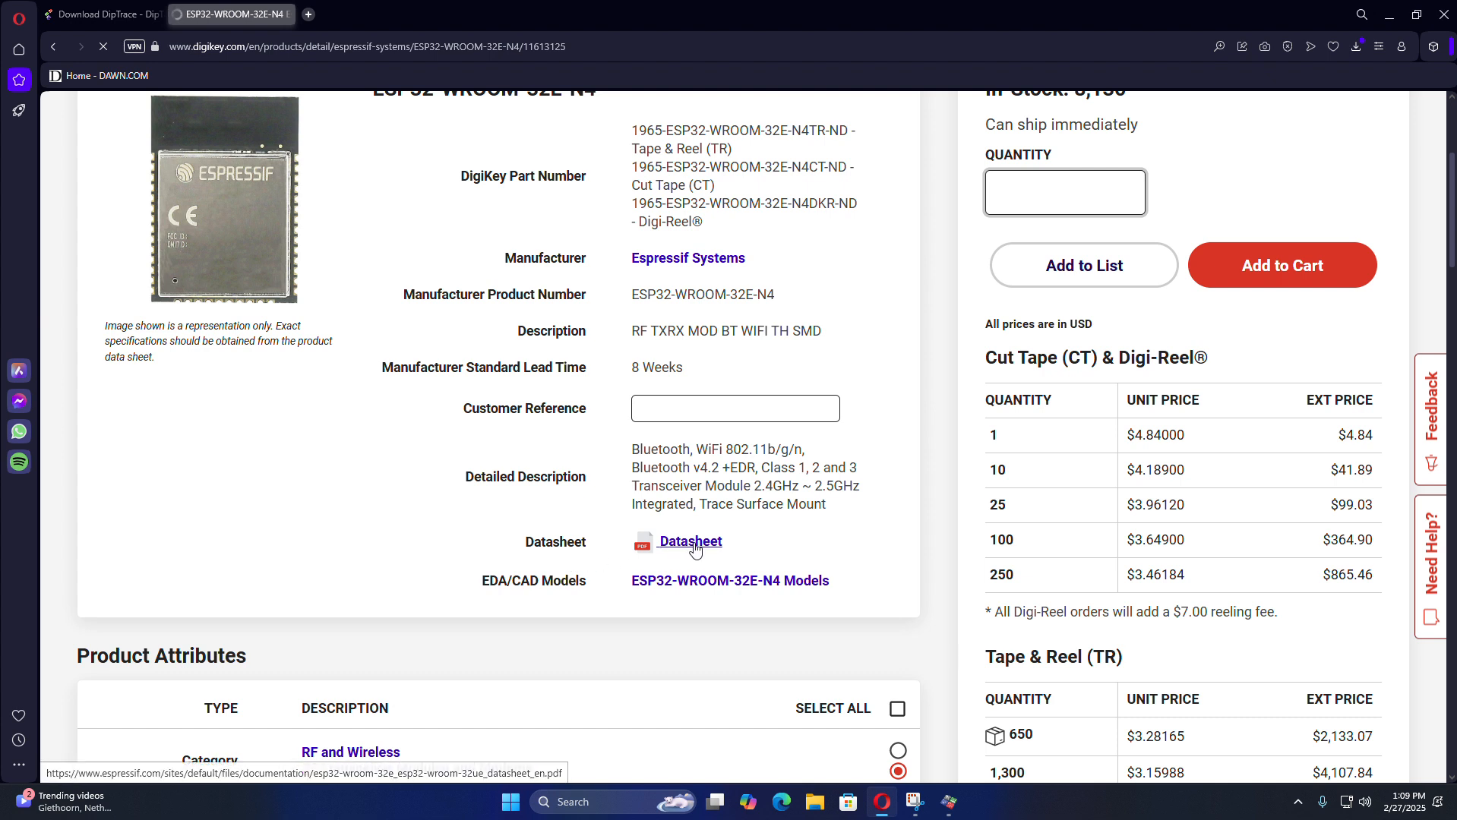
left_click(633, 558)
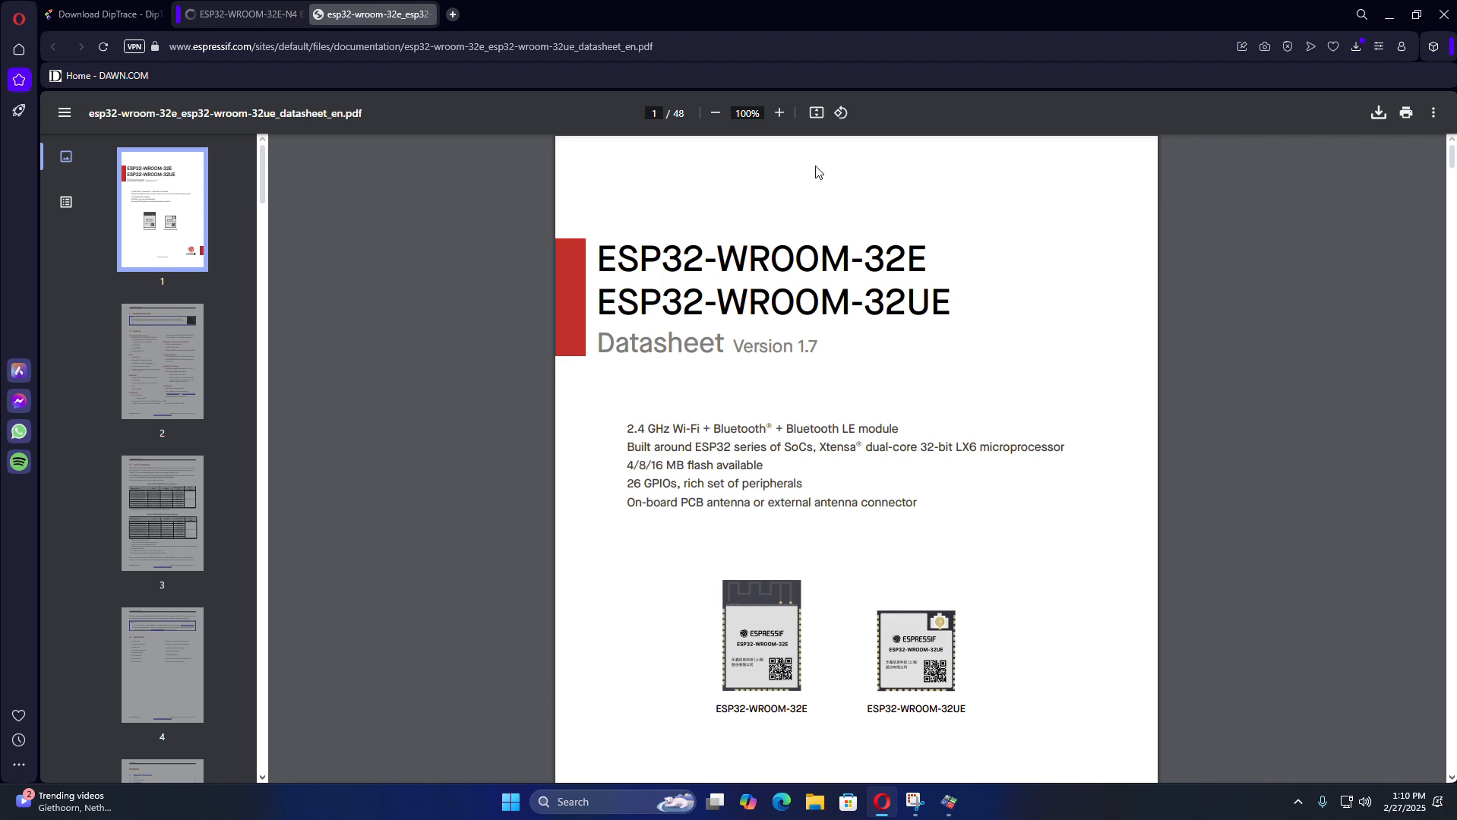
- Enlarge the datasheet to 150% and skim its cover page and the start of the Module Overview section
left_click(817, 112)
left_click(816, 112)
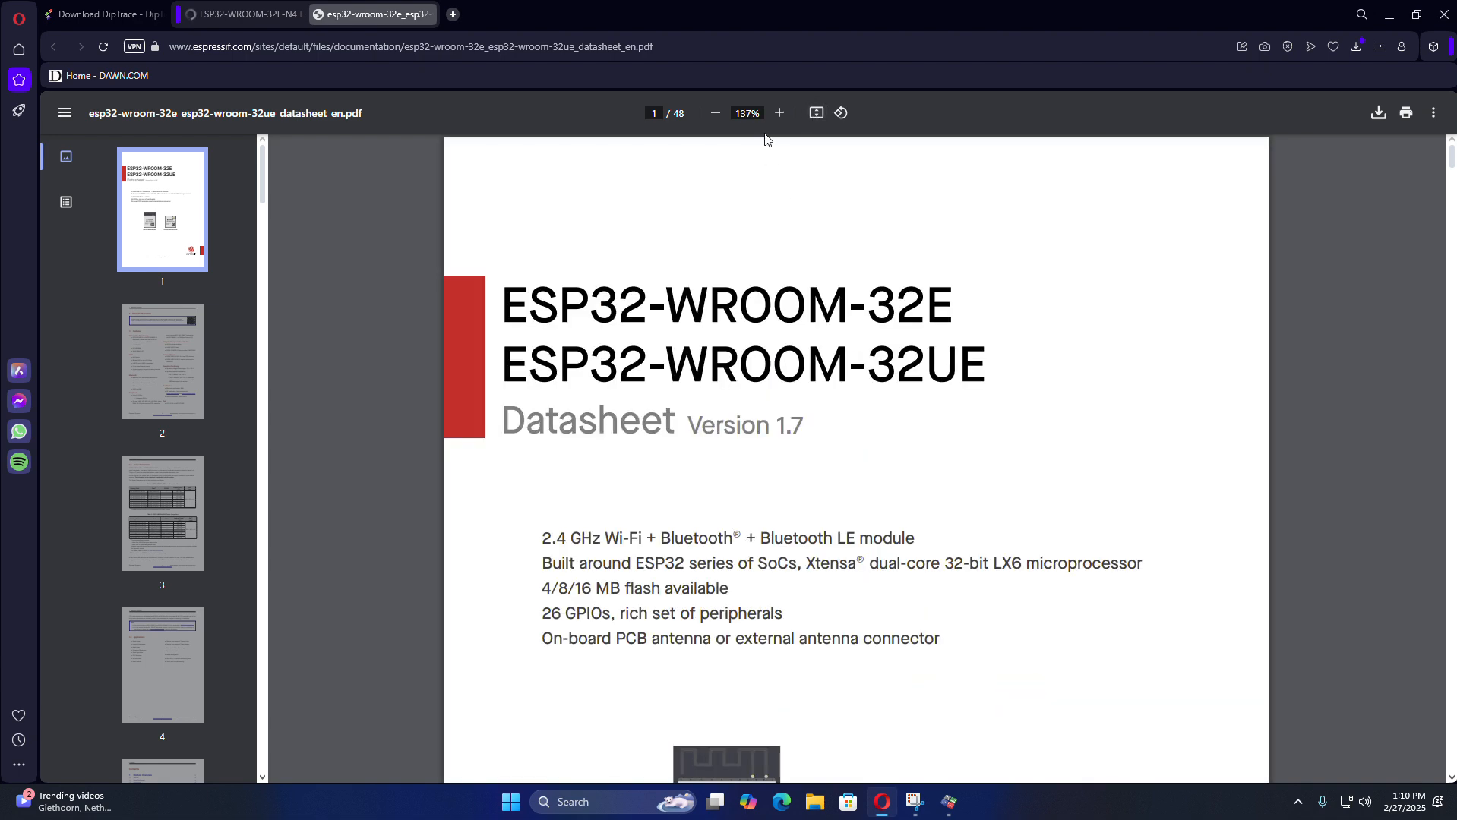
left_click(778, 112)
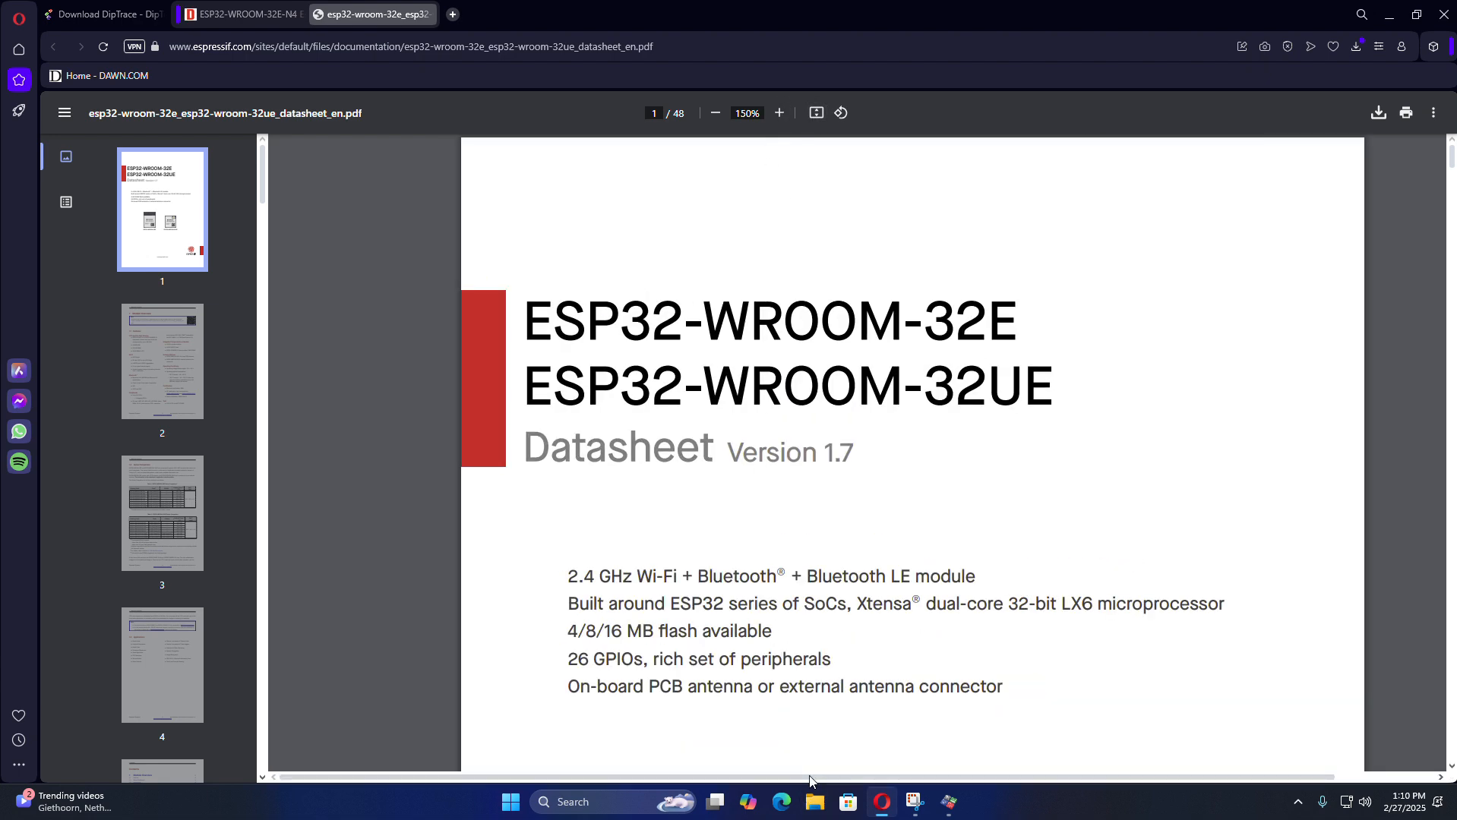
left_click_drag(811, 778, 851, 781)
scroll(798, 495, "down", 8)
scroll(794, 507, "down", 12)
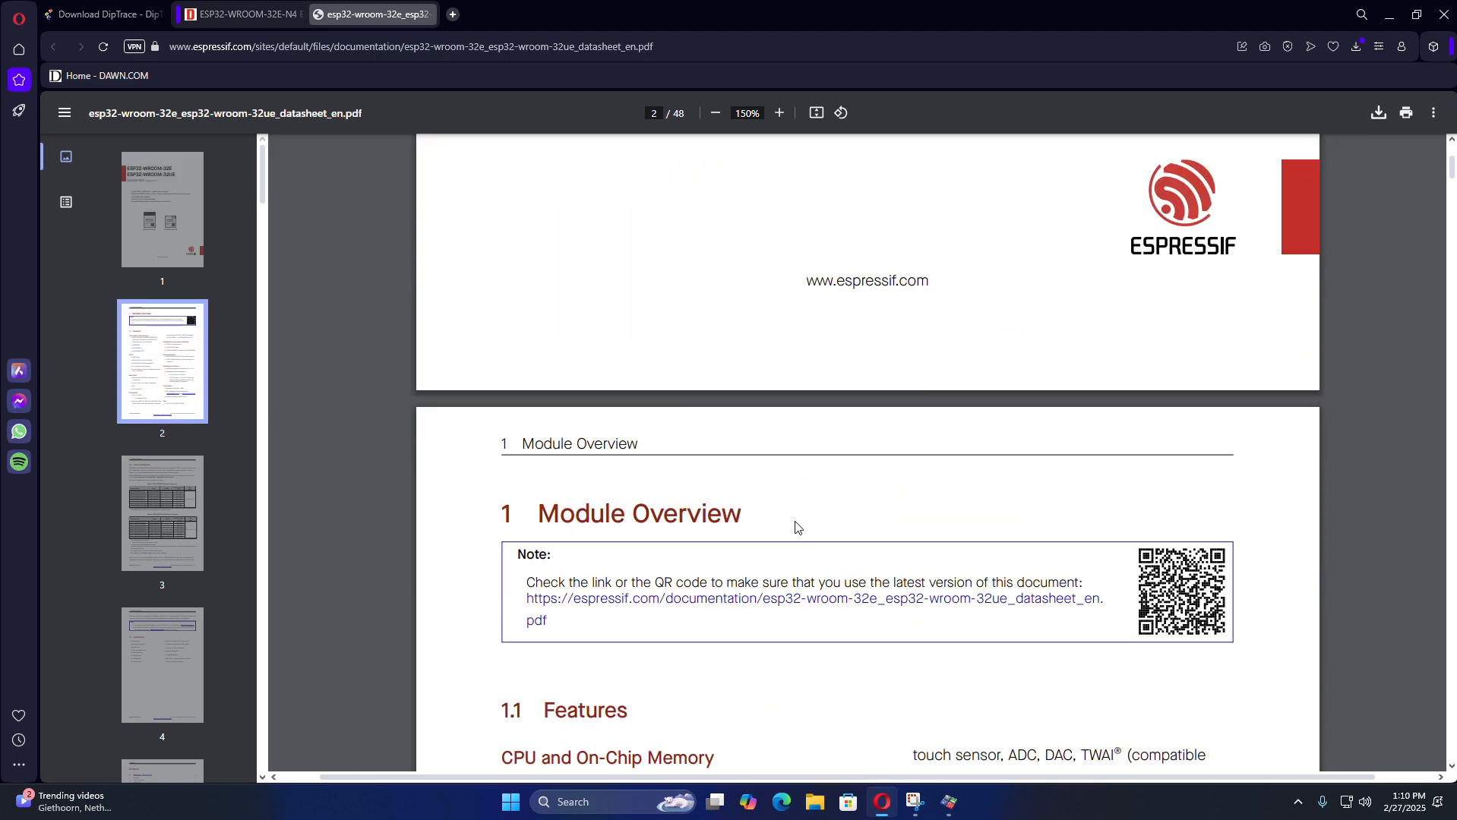
scroll(725, 465, "up", 13)
scroll(726, 465, "up", 2)
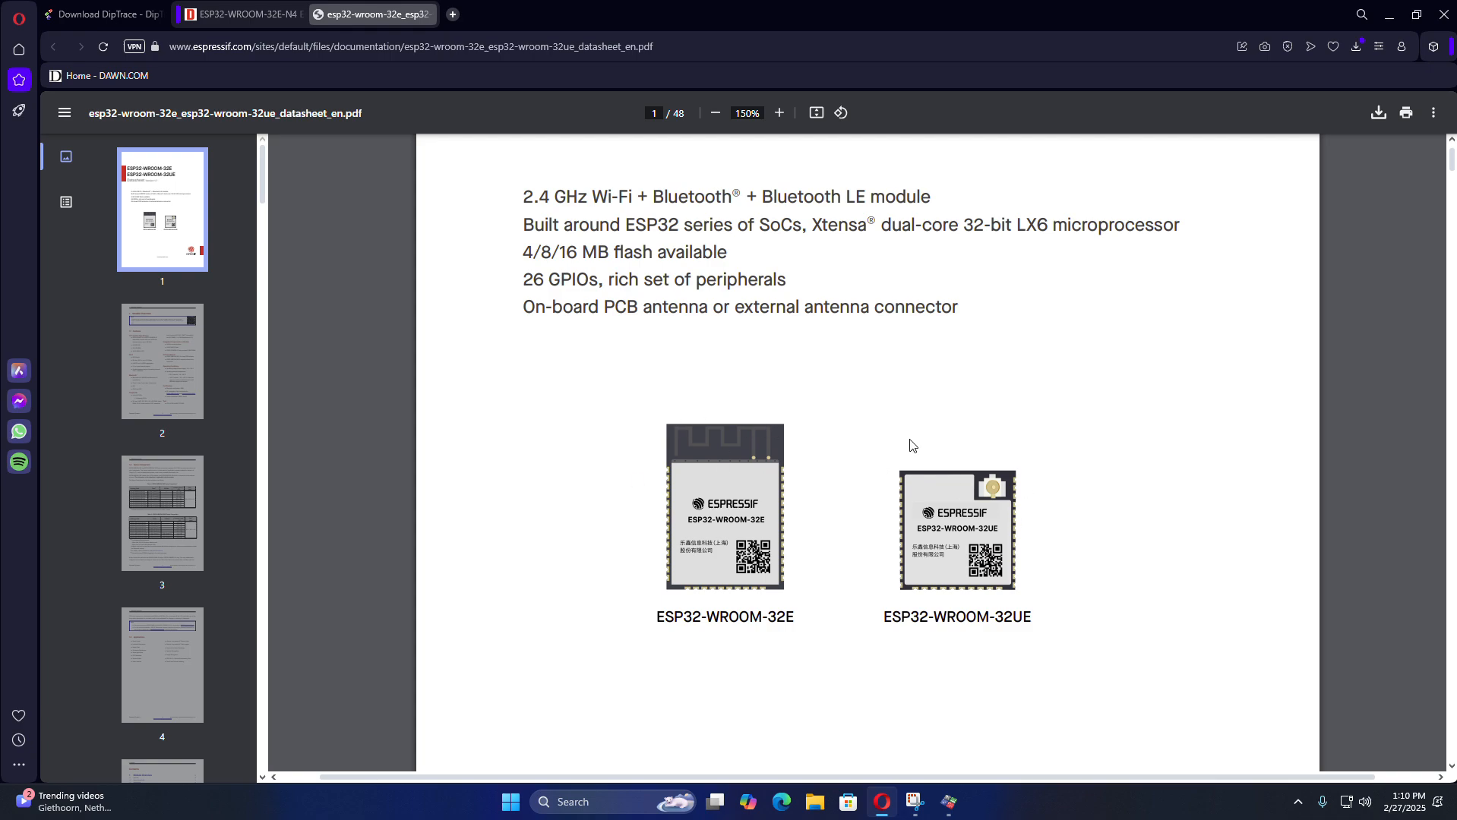
- Find the Pin Layout (Top View) figure on page 10 of the datasheet and examine its pin numbers and names
scroll(944, 486, "down", 6)
scroll(942, 487, "down", 20)
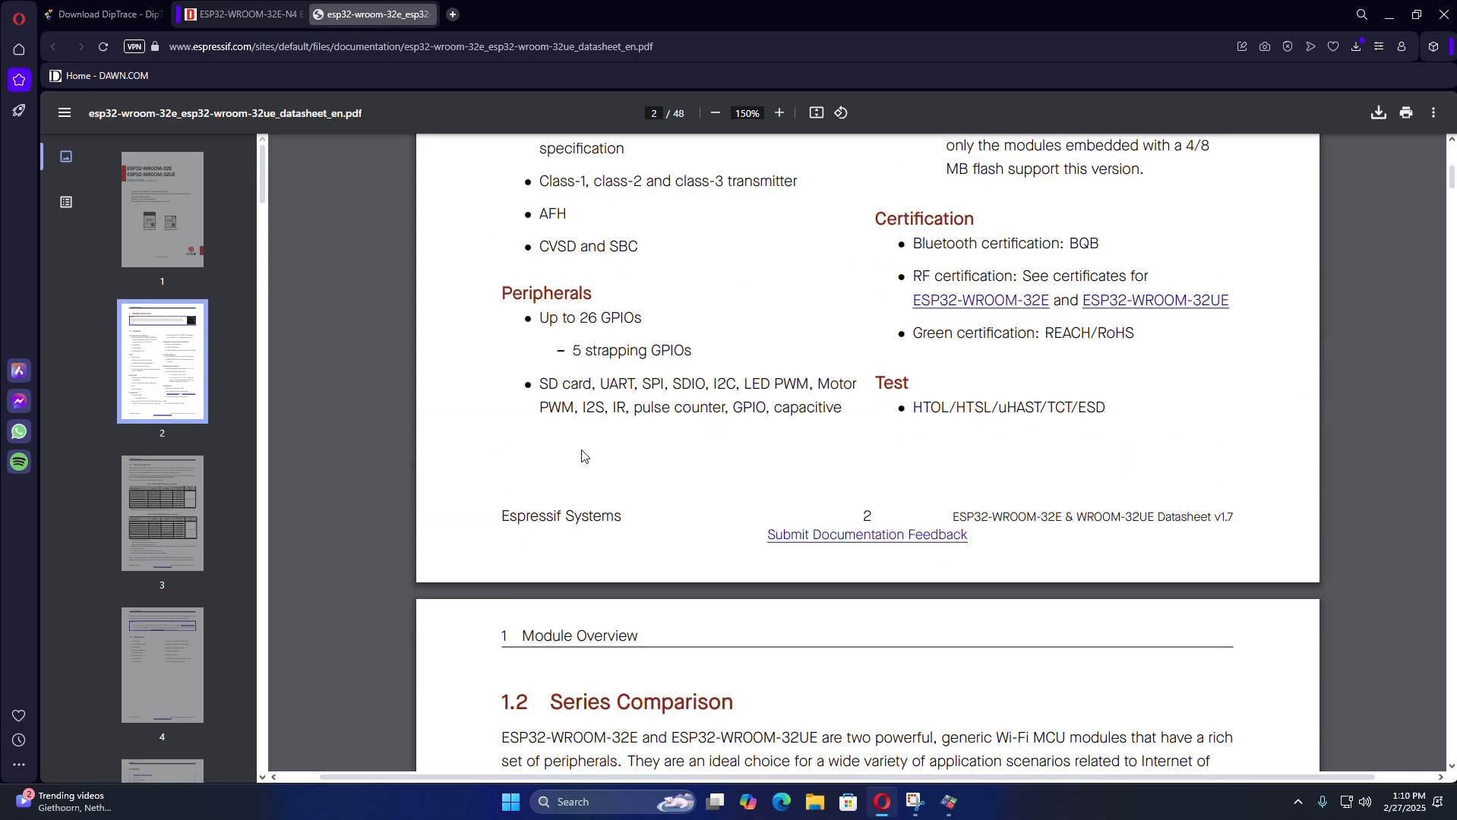
scroll(604, 490, "down", 10)
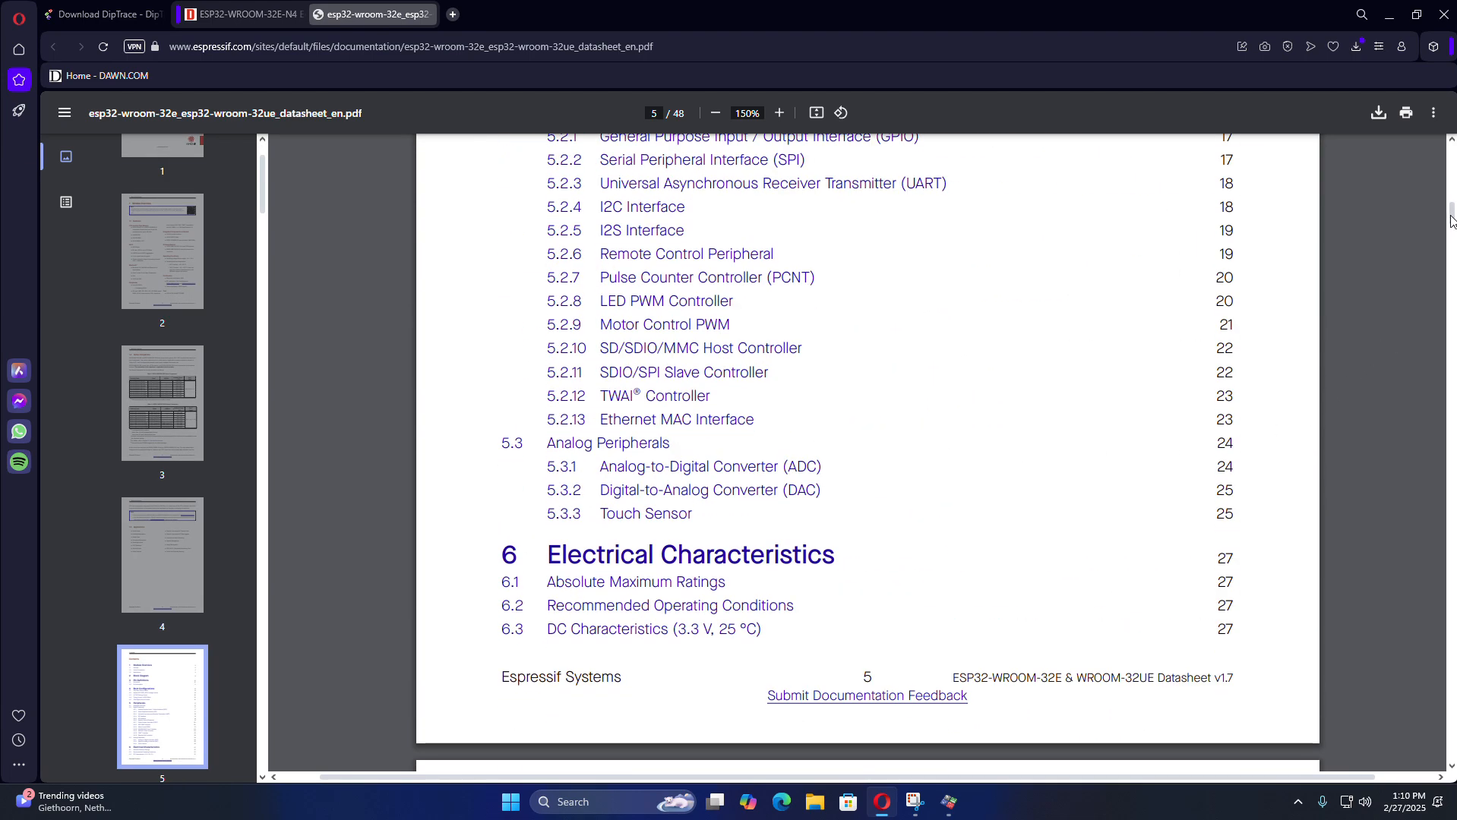
left_click_drag(1451, 221, 1452, 271)
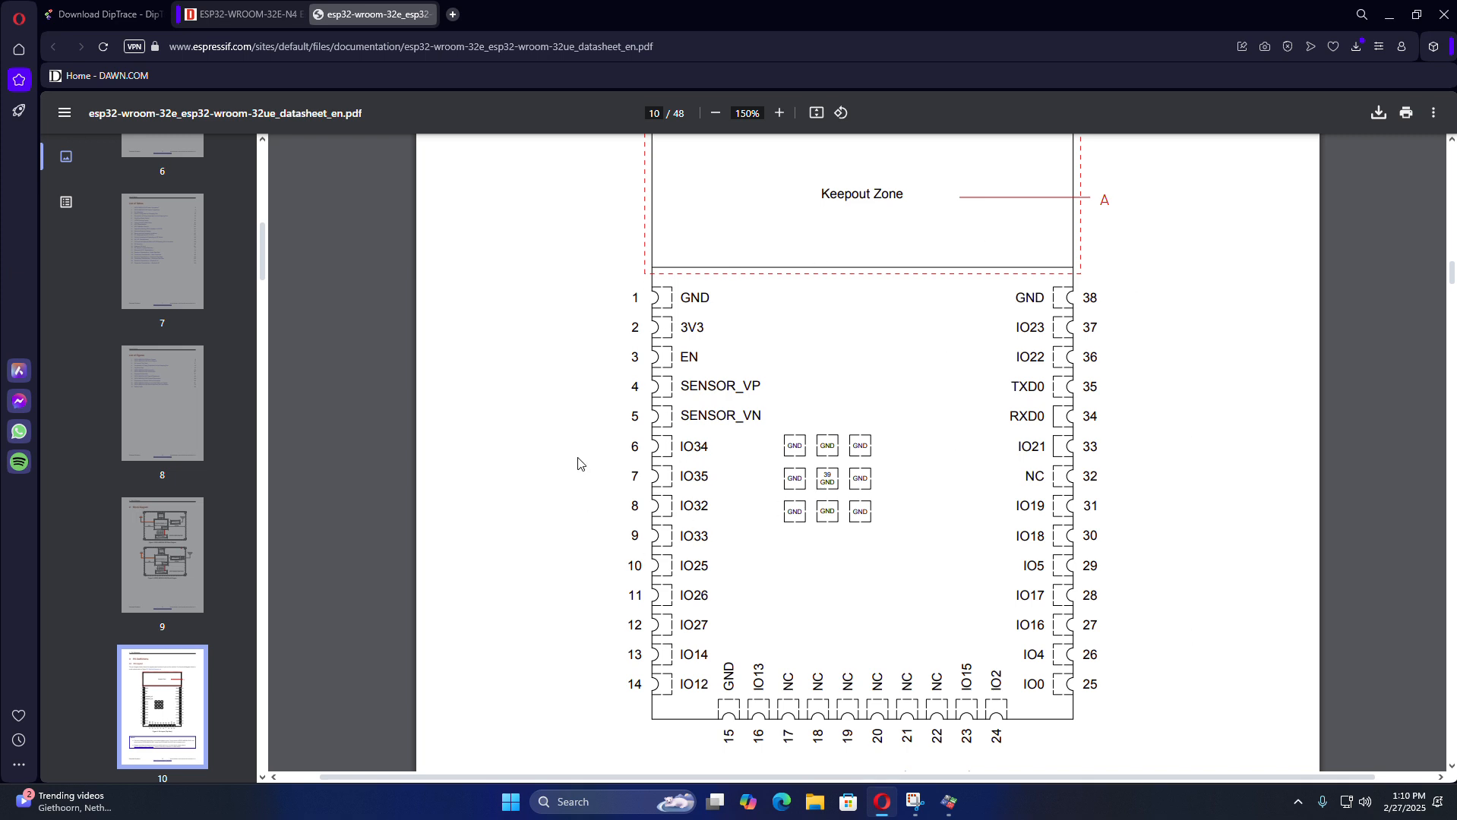
scroll(586, 461, "down", 1)
scroll(587, 463, "up", 1)
scroll(586, 462, "down", 1)
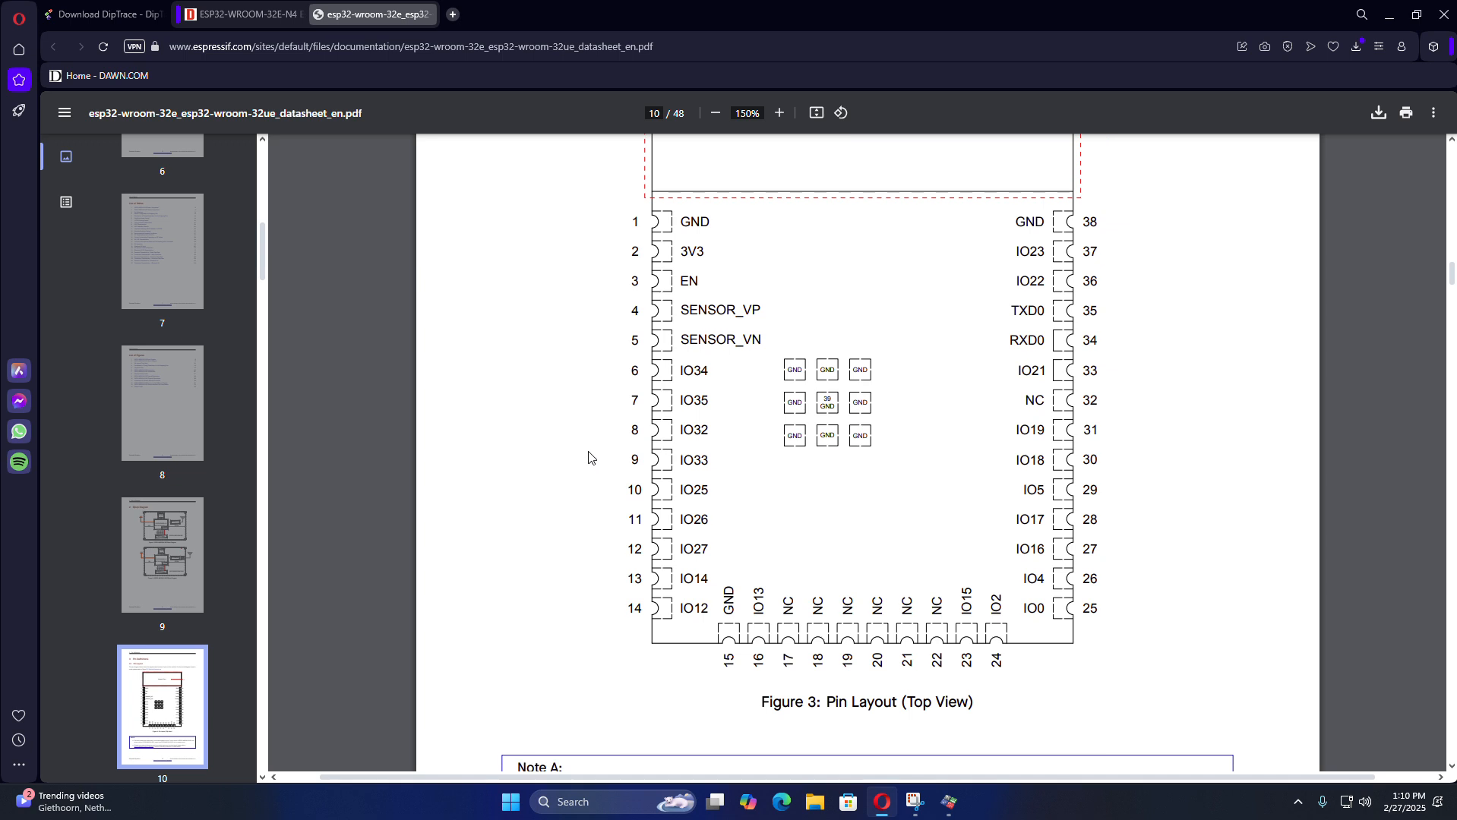
scroll(591, 467, "up", 1)
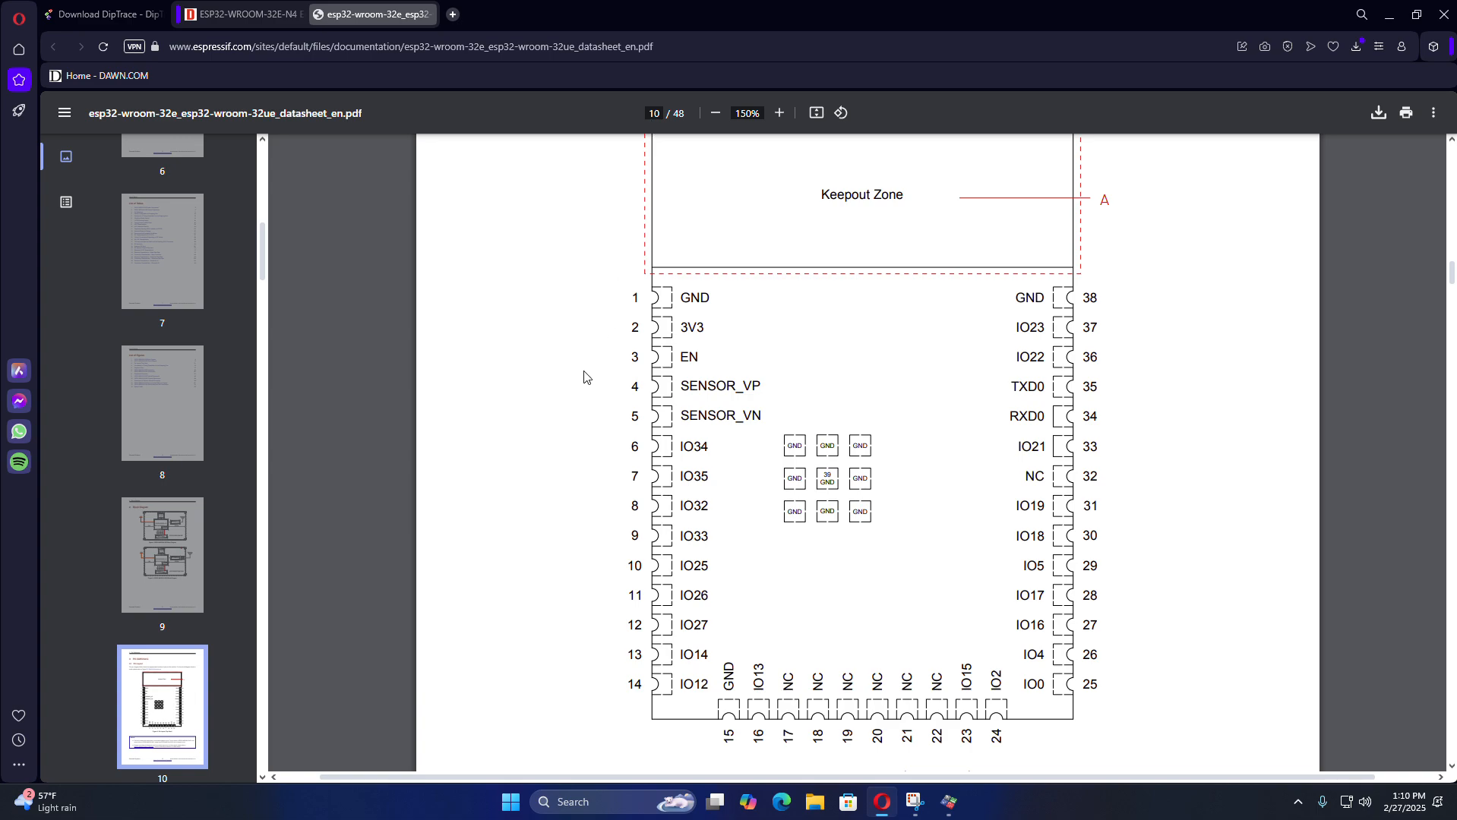
- Move past the pin definition and boot configuration pages to the Physical Dimensions section on page 38 and look over the module dimension drawings
scroll(698, 386, "down", 5)
scroll(698, 387, "down", 18)
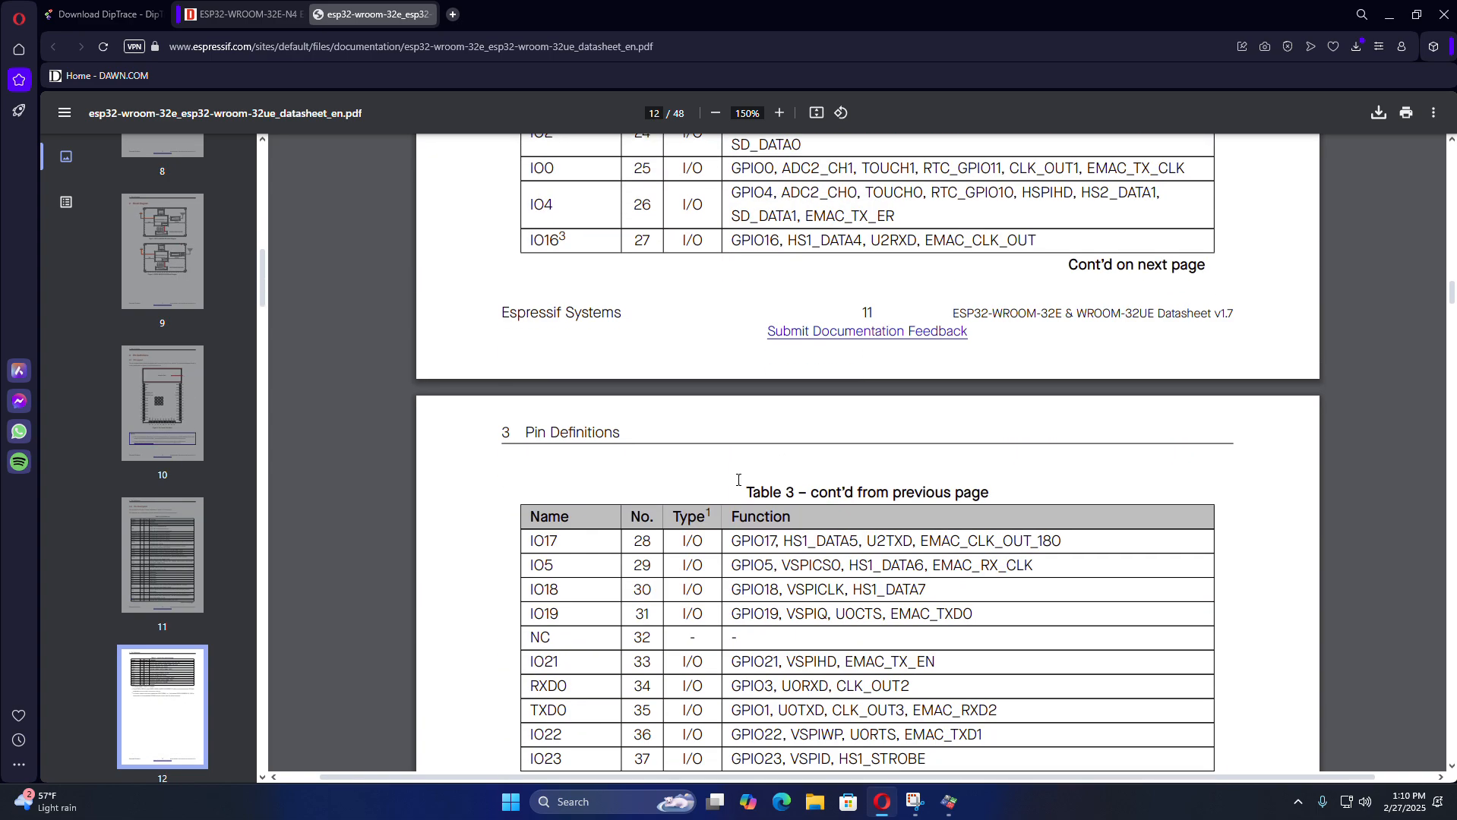
scroll(711, 592, "down", 6)
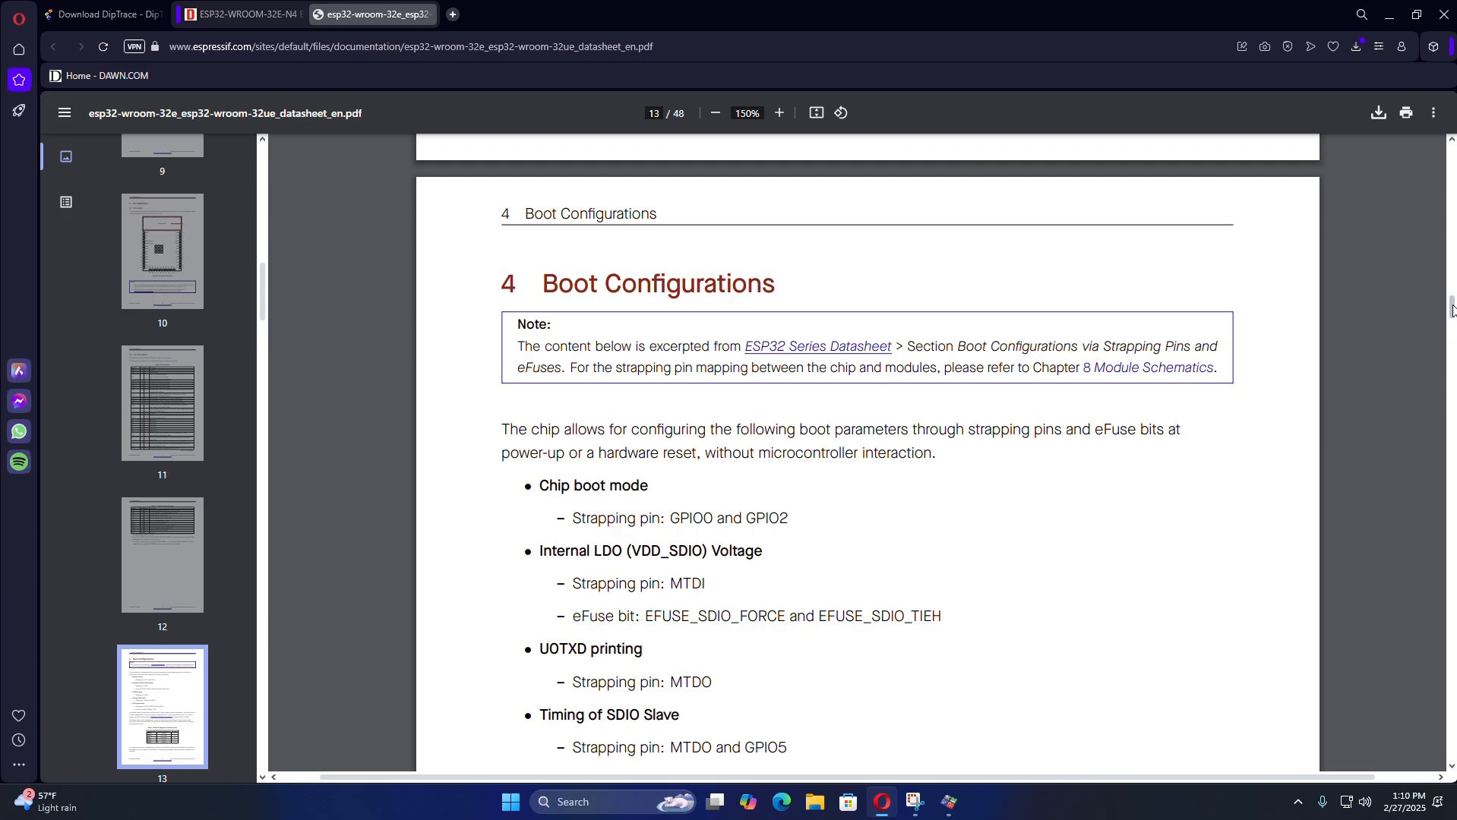
left_click_drag(1451, 308, 1451, 623)
scroll(1248, 553, "up", 2)
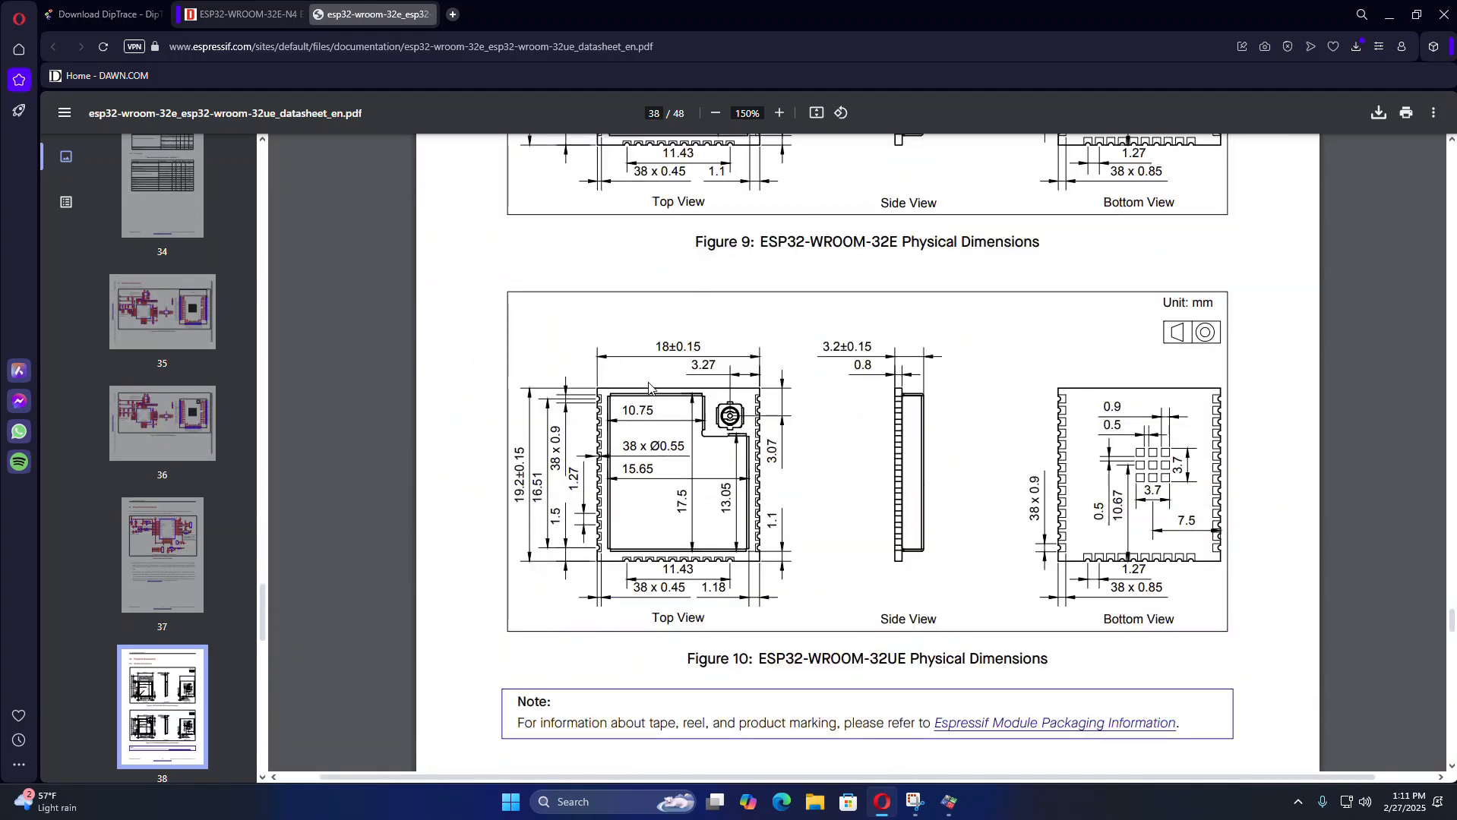
scroll(648, 387, "up", 10)
scroll(465, 356, "down", 4)
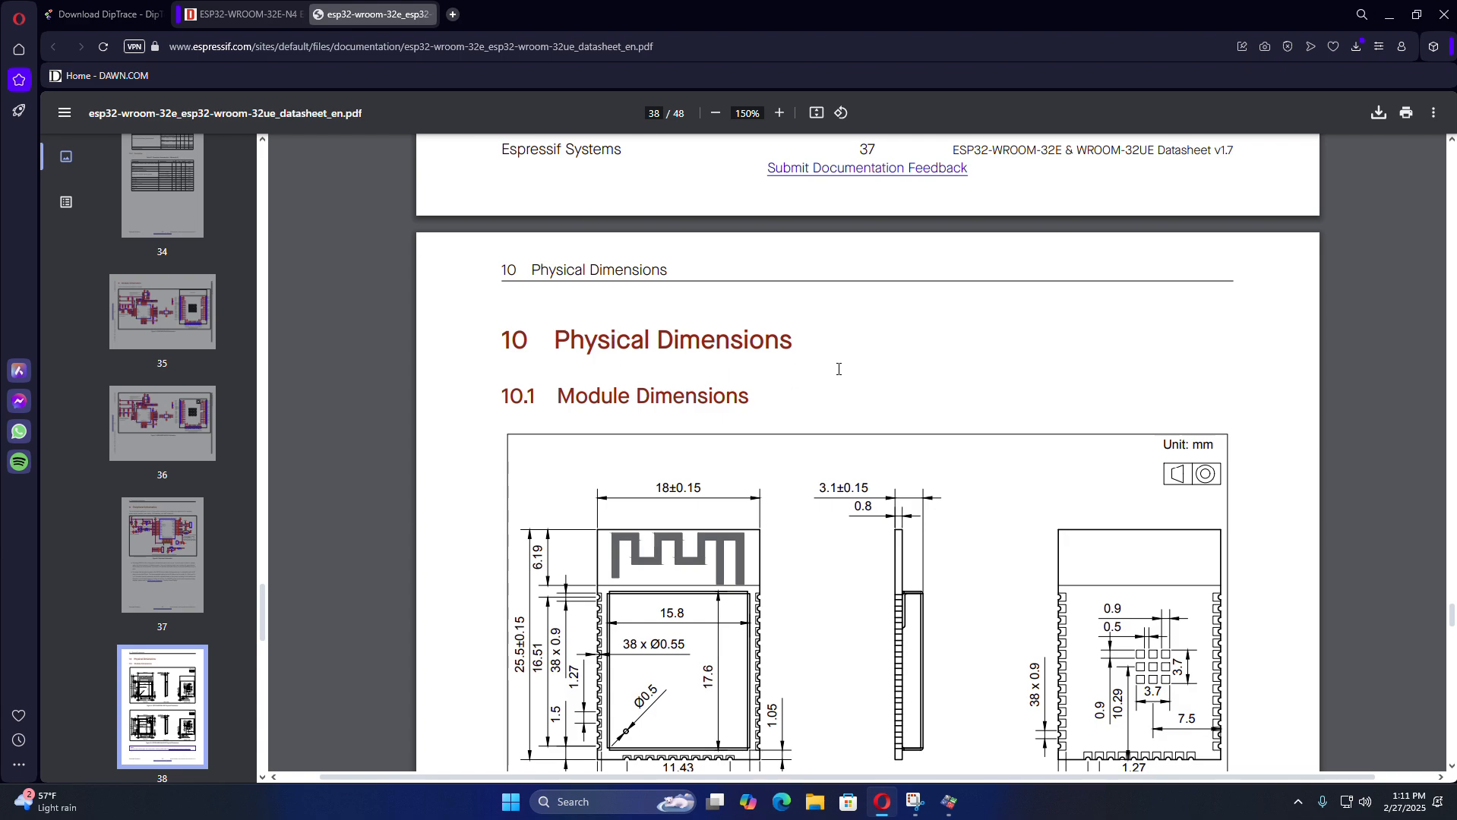
- Find the ESP32-WROOM-32E Recommended PCB Land Pattern, Figure 12, in section 11.1 on page 40 of the datasheet
scroll(599, 380, "down", 15)
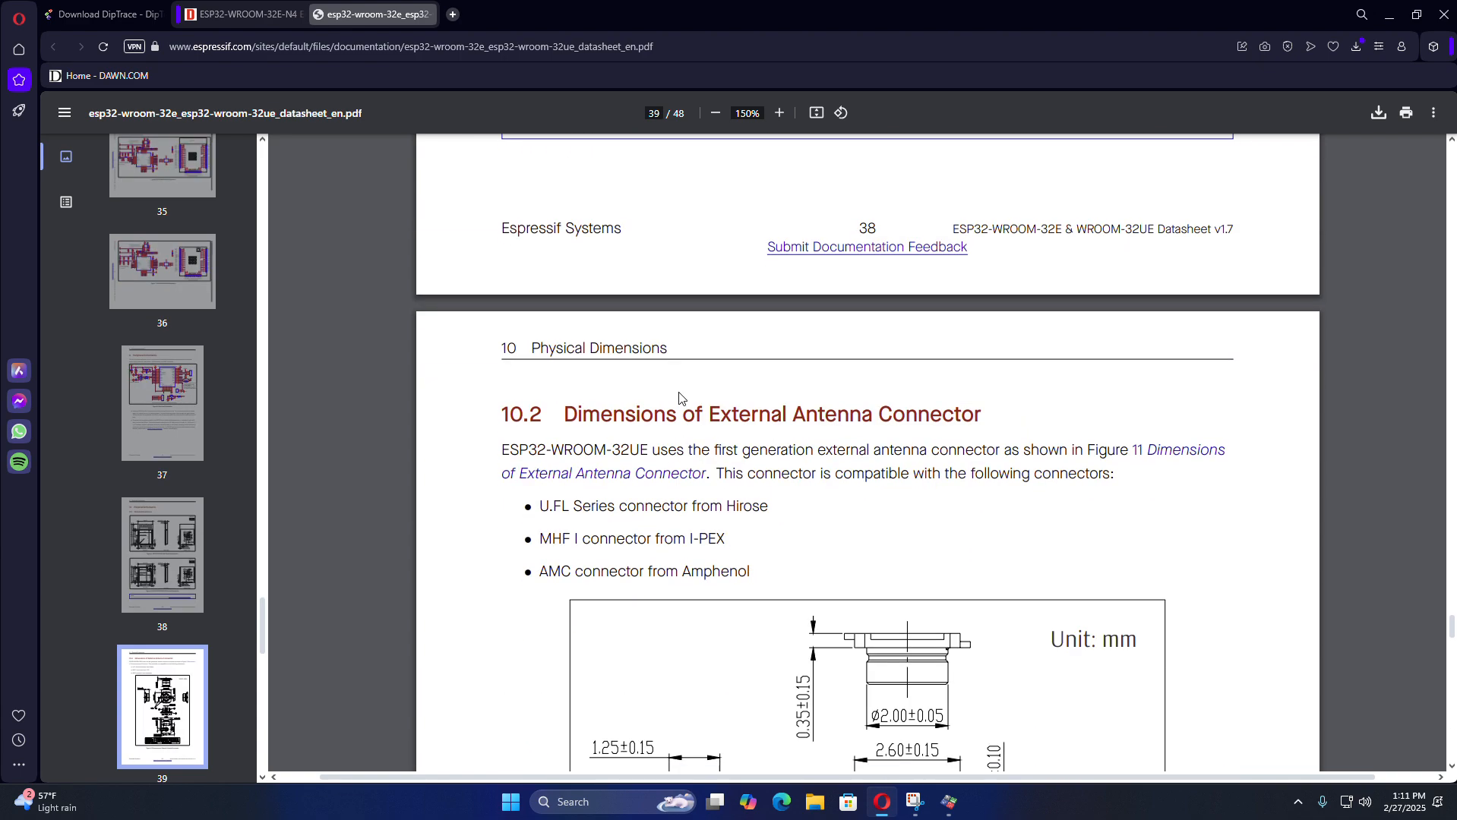
scroll(666, 453, "down", 16)
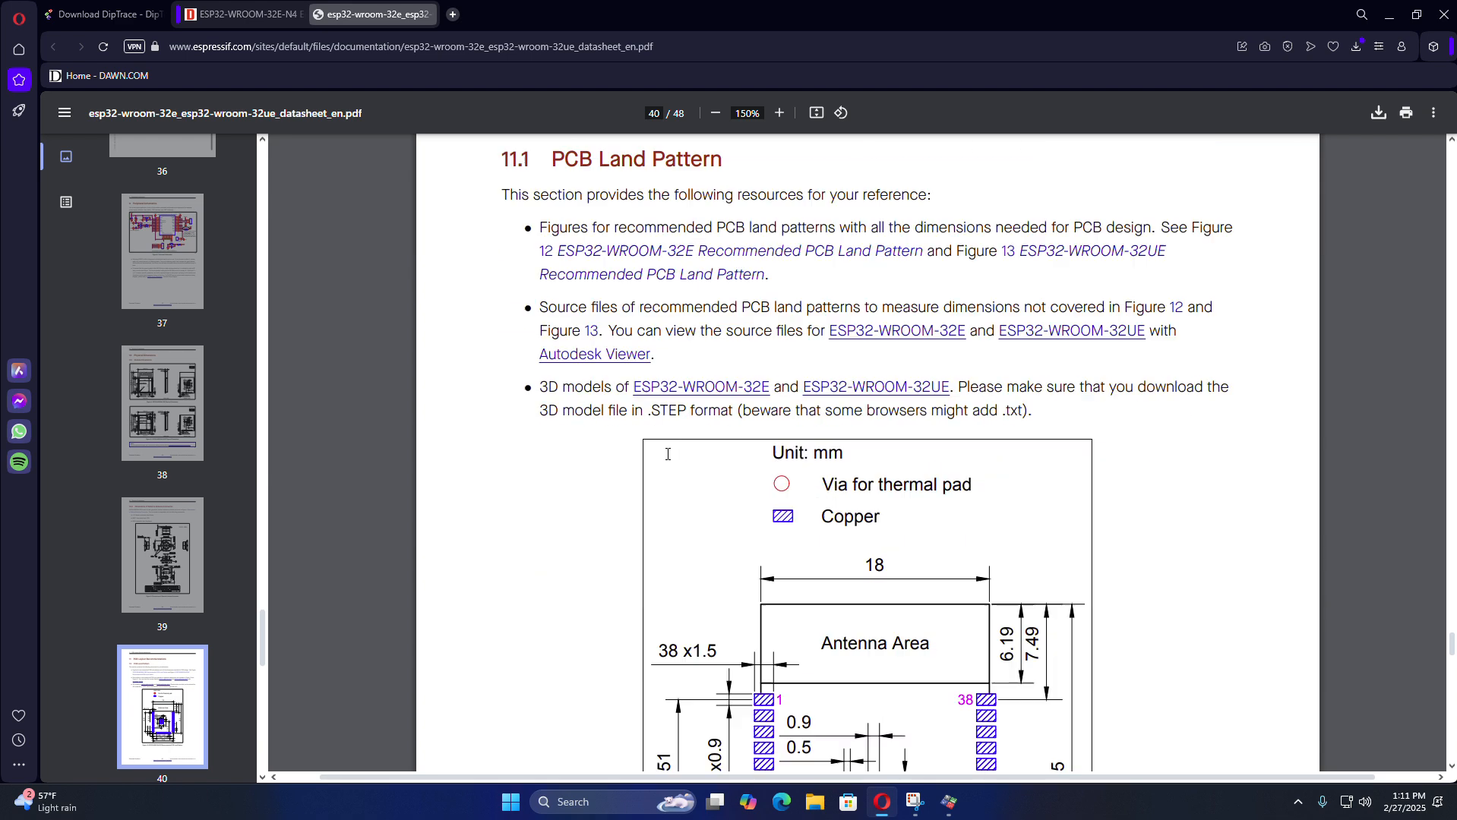
scroll(667, 454, "down", 3)
scroll(675, 470, "up", 6)
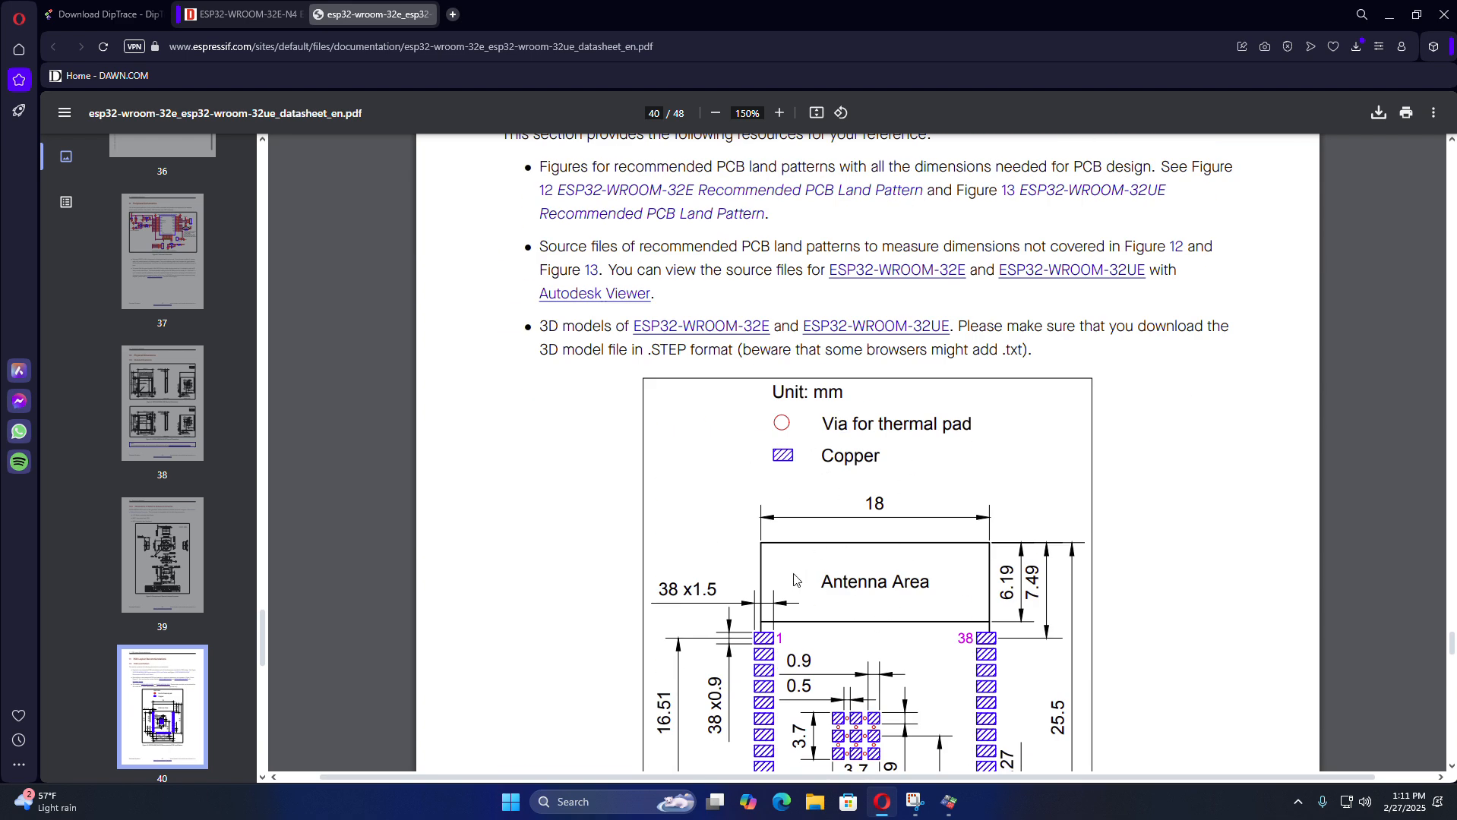
scroll(784, 621, "down", 3)
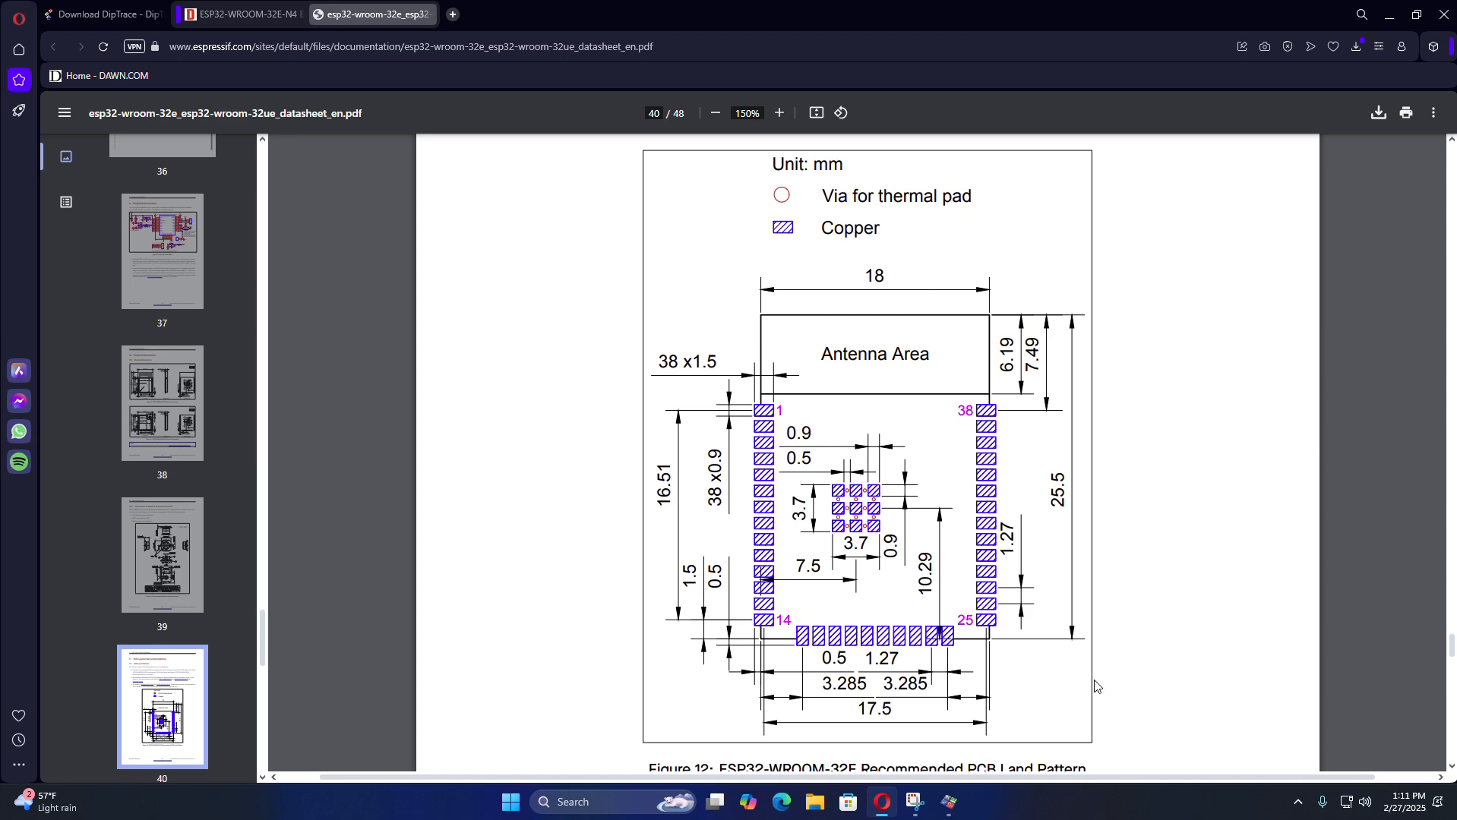
- Enlarge the recommended land pattern figure to 176% and examine the pad sizes, pad spacing and thermal pad dimensions
left_click(780, 113)
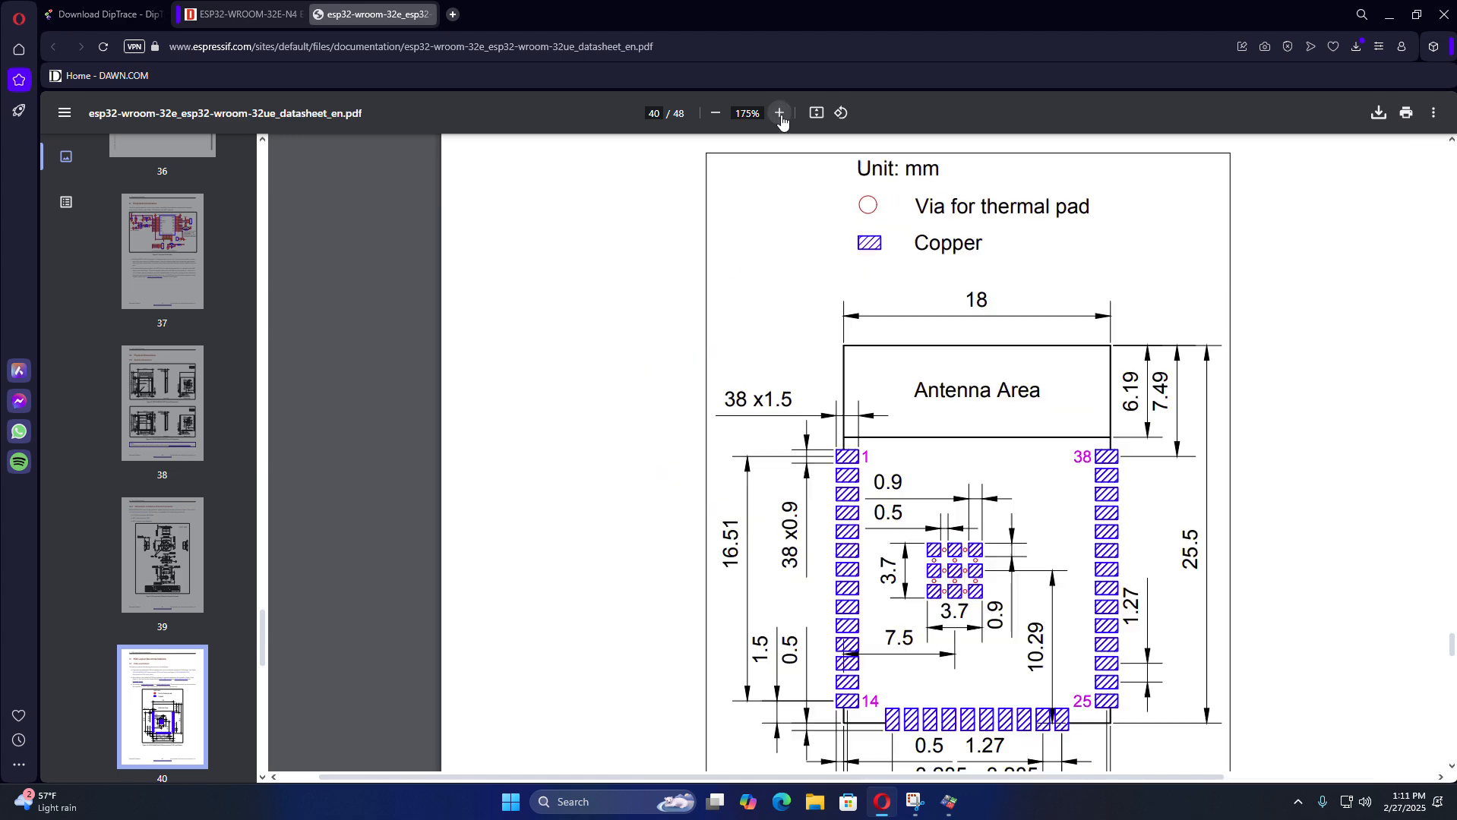
left_click(779, 113)
left_click(779, 113)
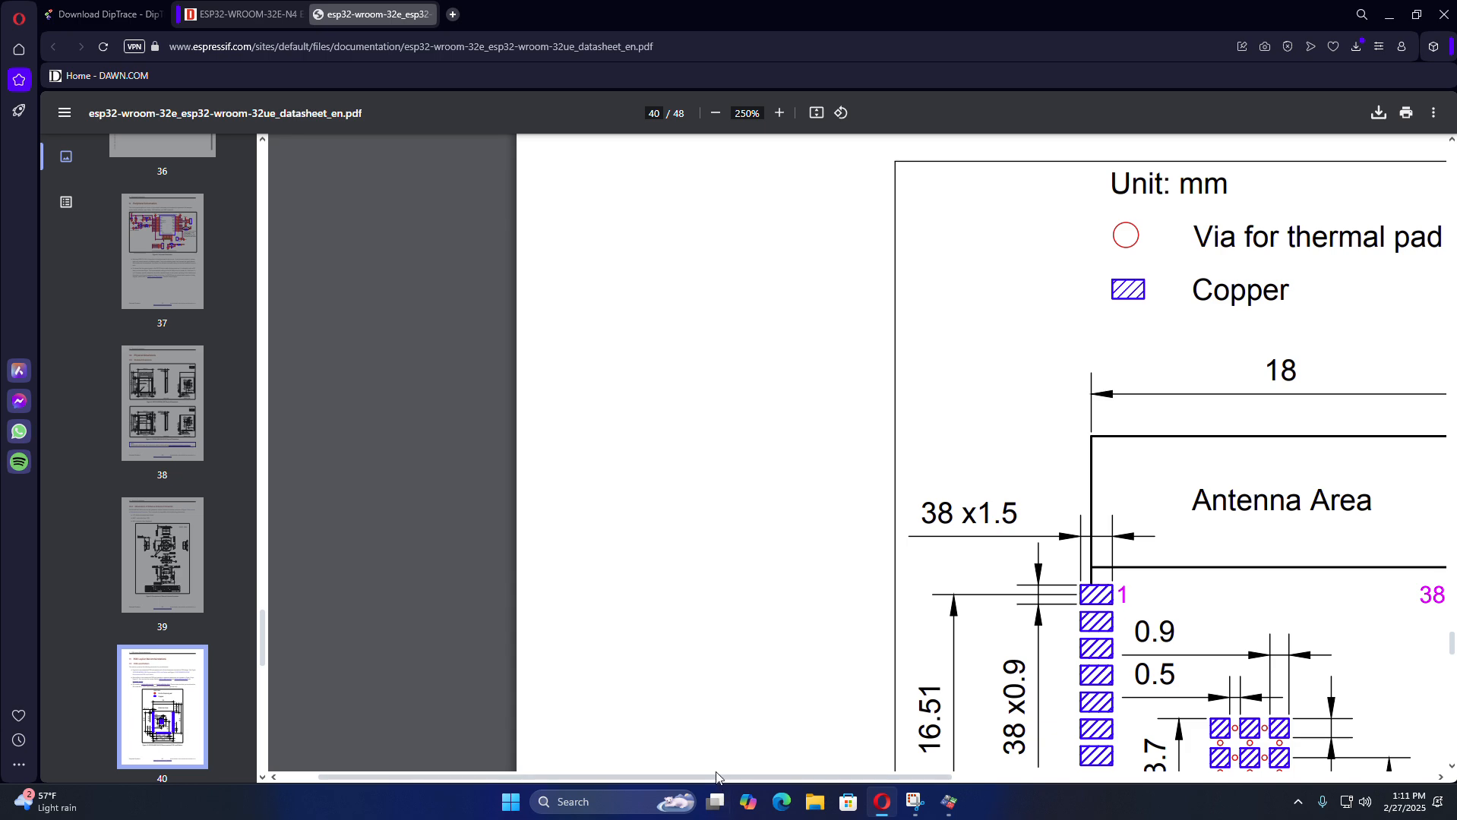
left_click_drag(718, 781, 966, 782)
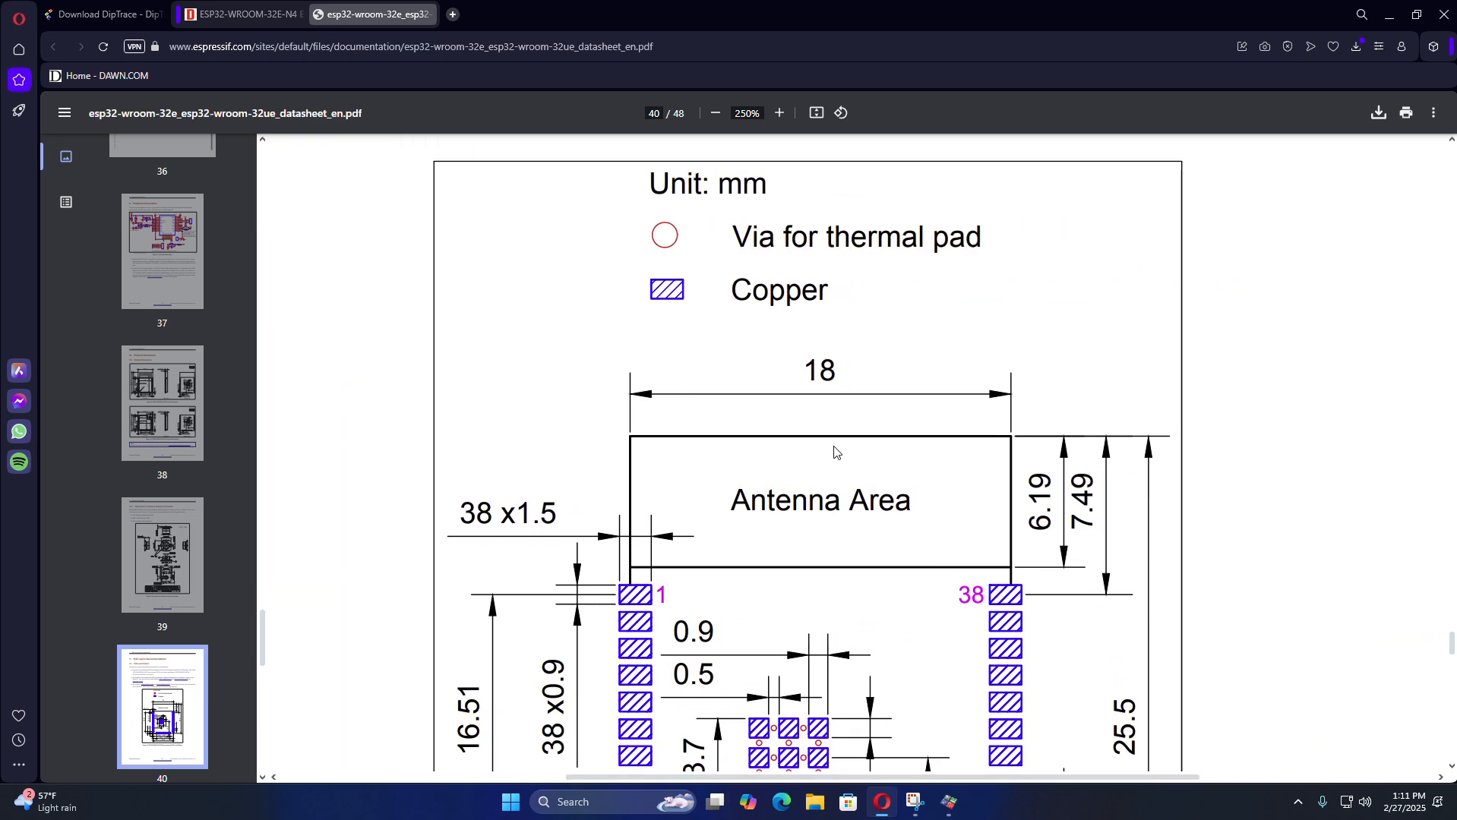
scroll(832, 448, "down", 3, "ctrl")
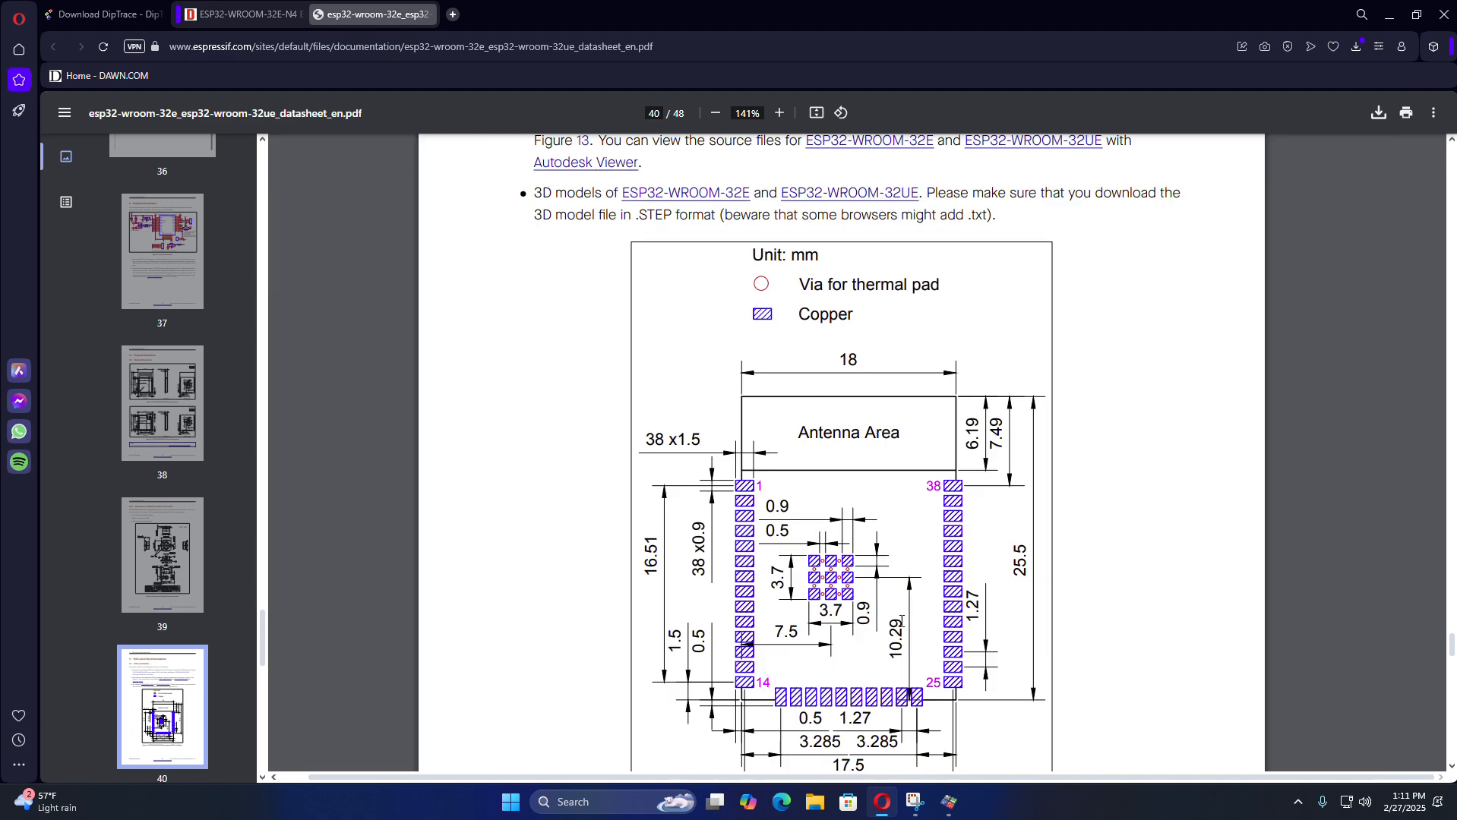
scroll(805, 380, "down", 2)
scroll(934, 684, "up", 2, "ctrl")
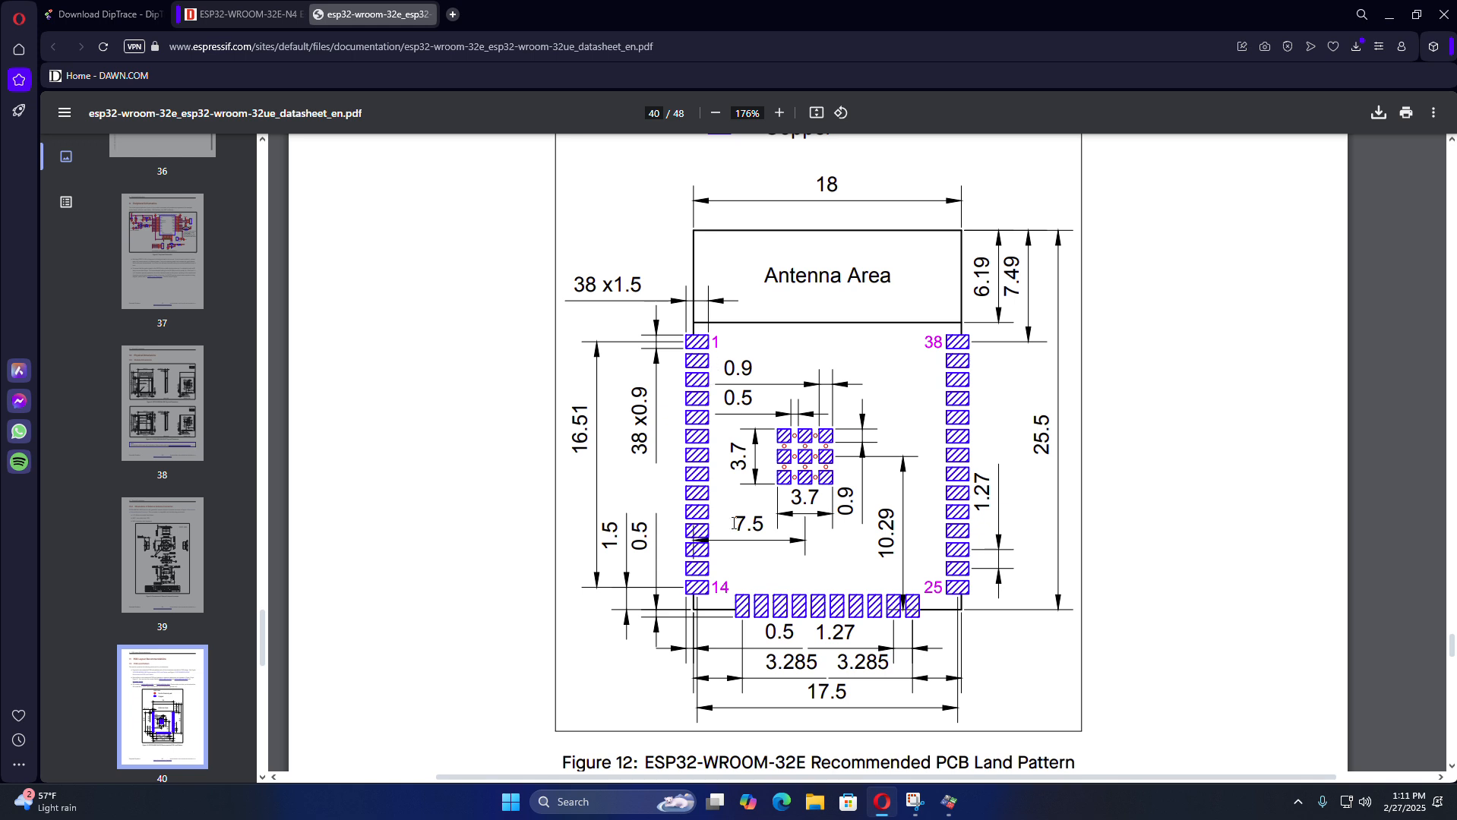
scroll(777, 617, "down", 1)
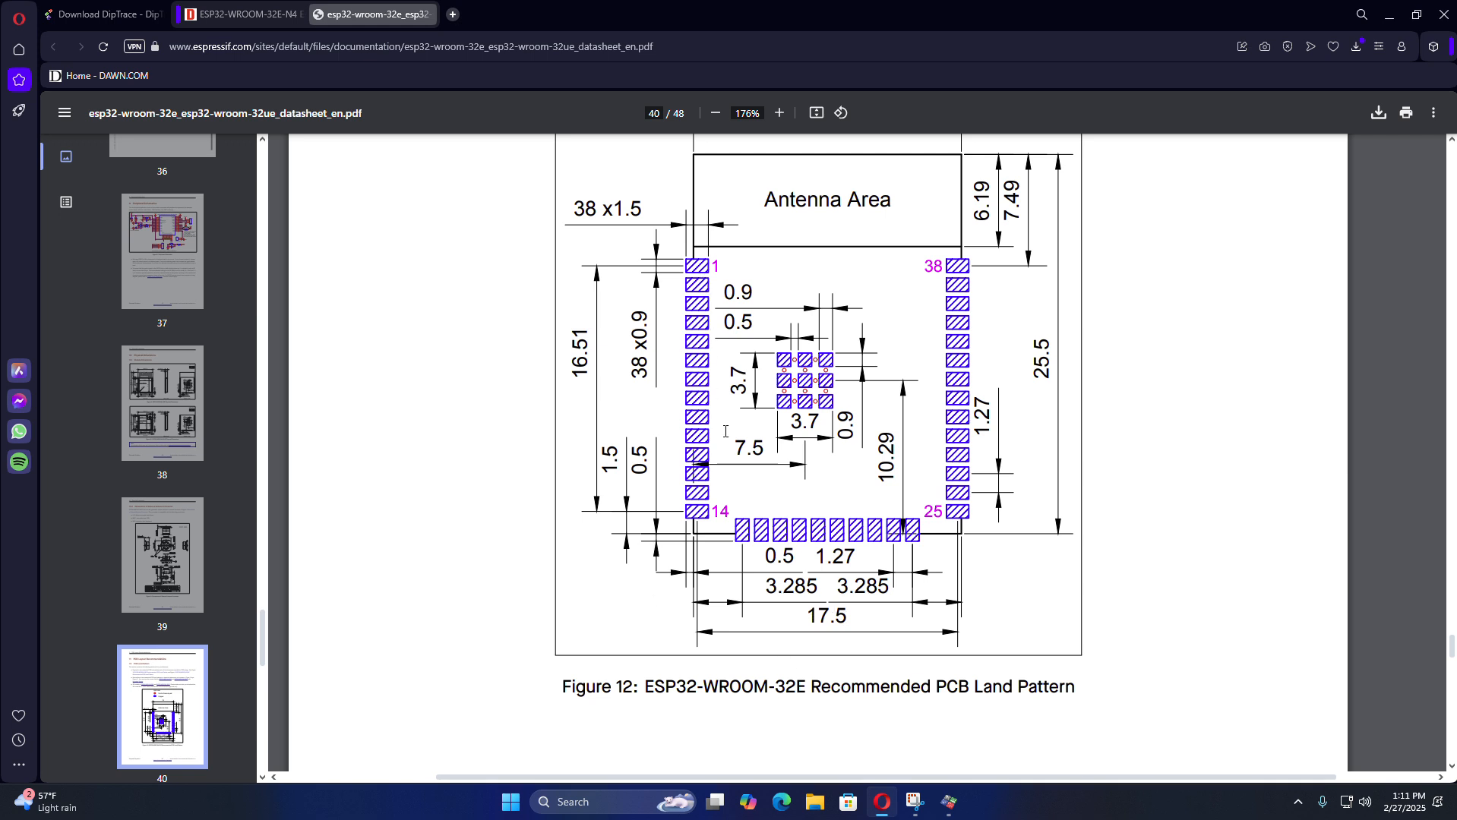
- Check the unit note of the land pattern figure, highlighting its text, and review the module's overall width, height and pad row dimensions
scroll(726, 431, "up", 1)
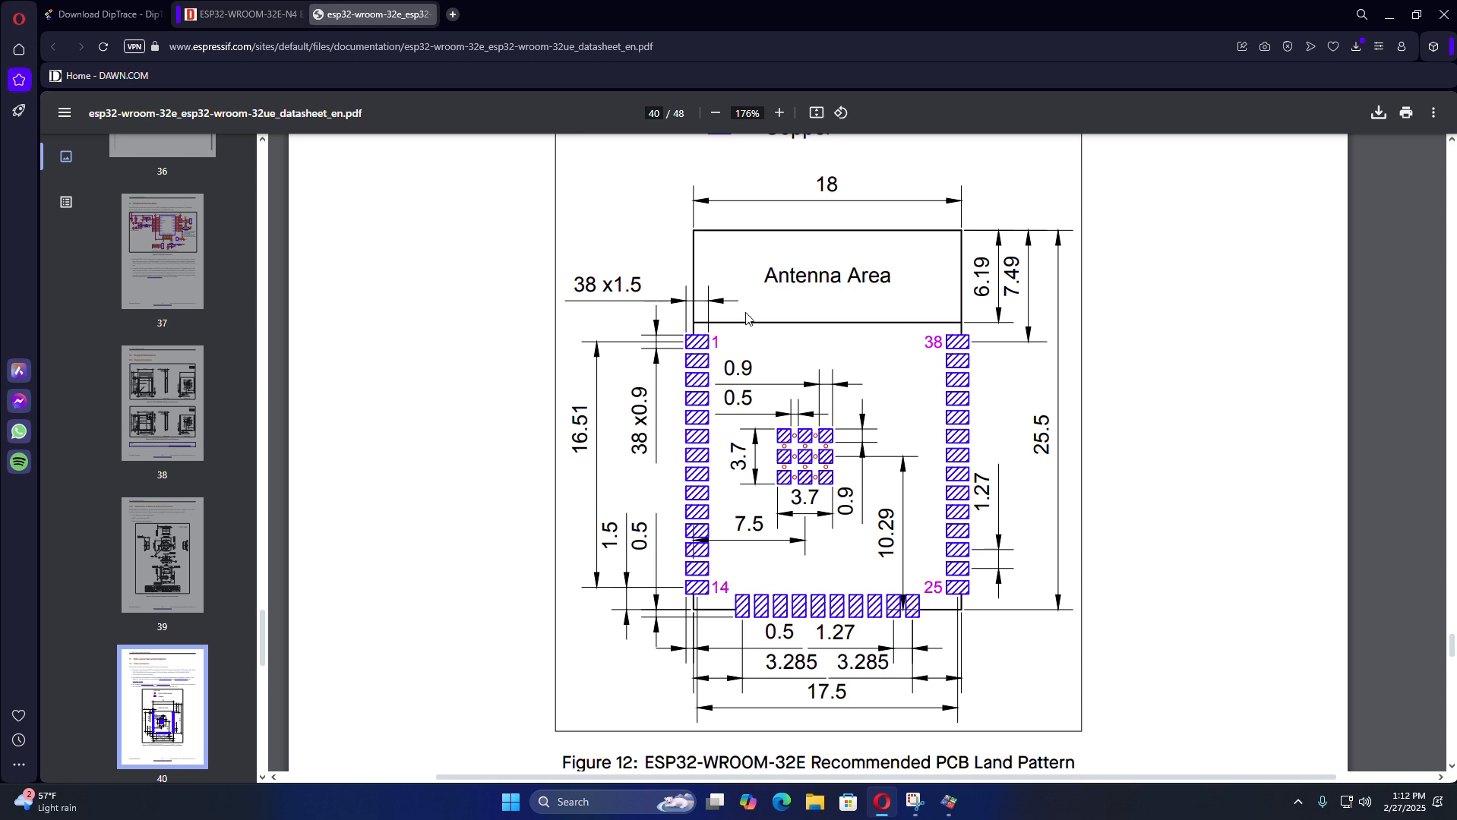
scroll(722, 271, "up", 1)
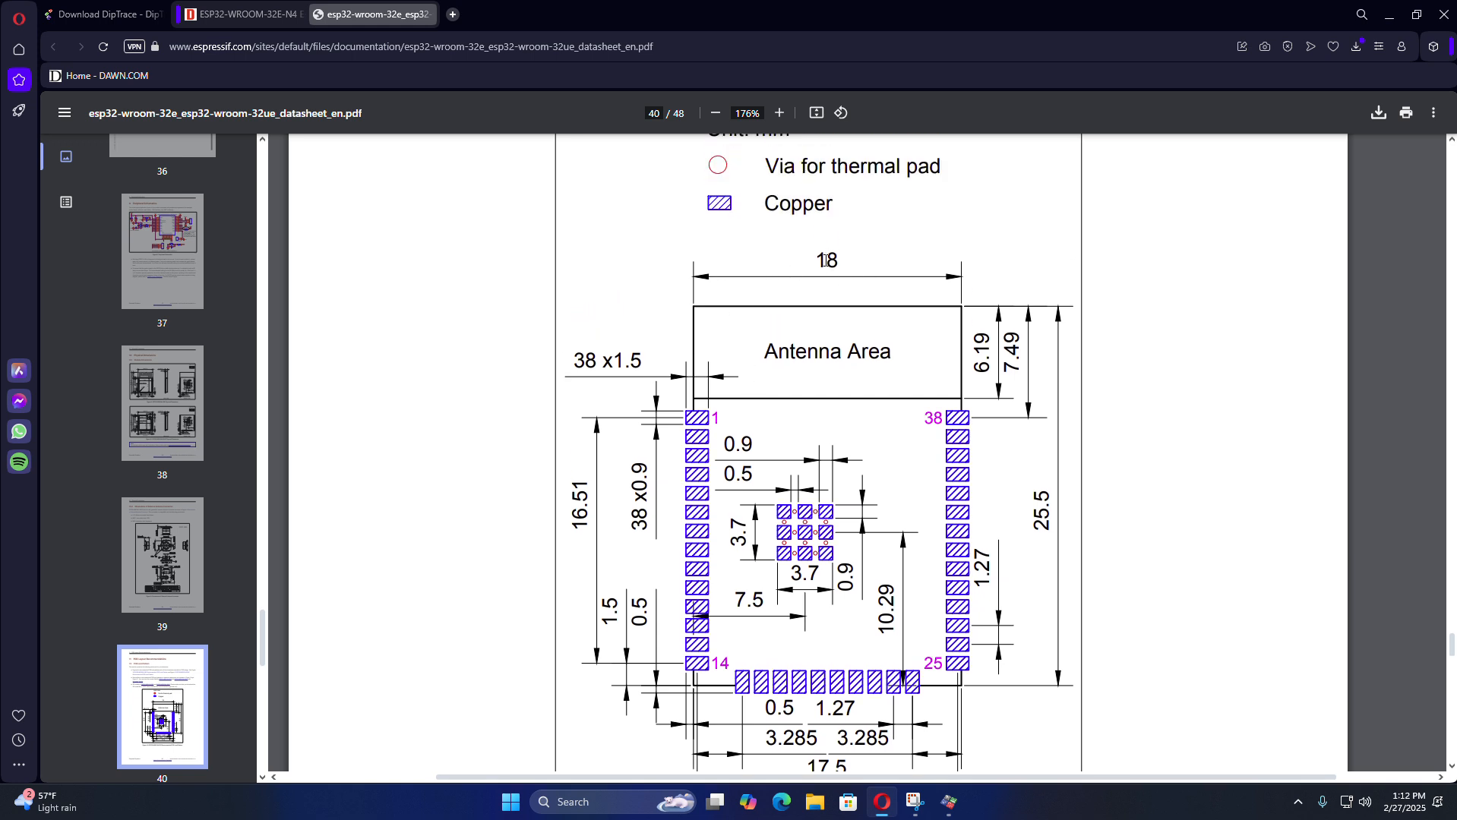
scroll(832, 260, "up", 2)
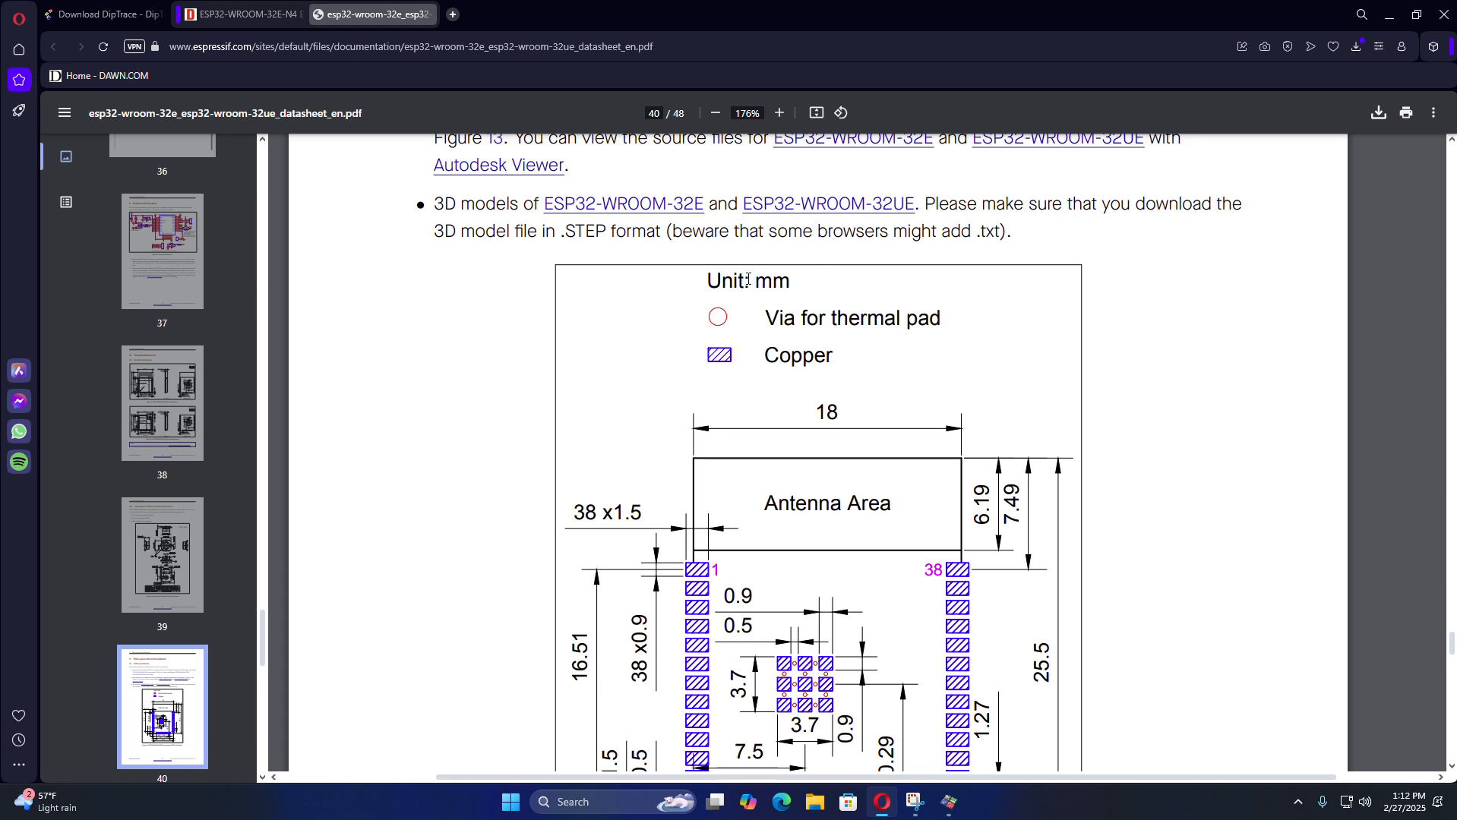
left_click_drag(795, 280, 710, 297)
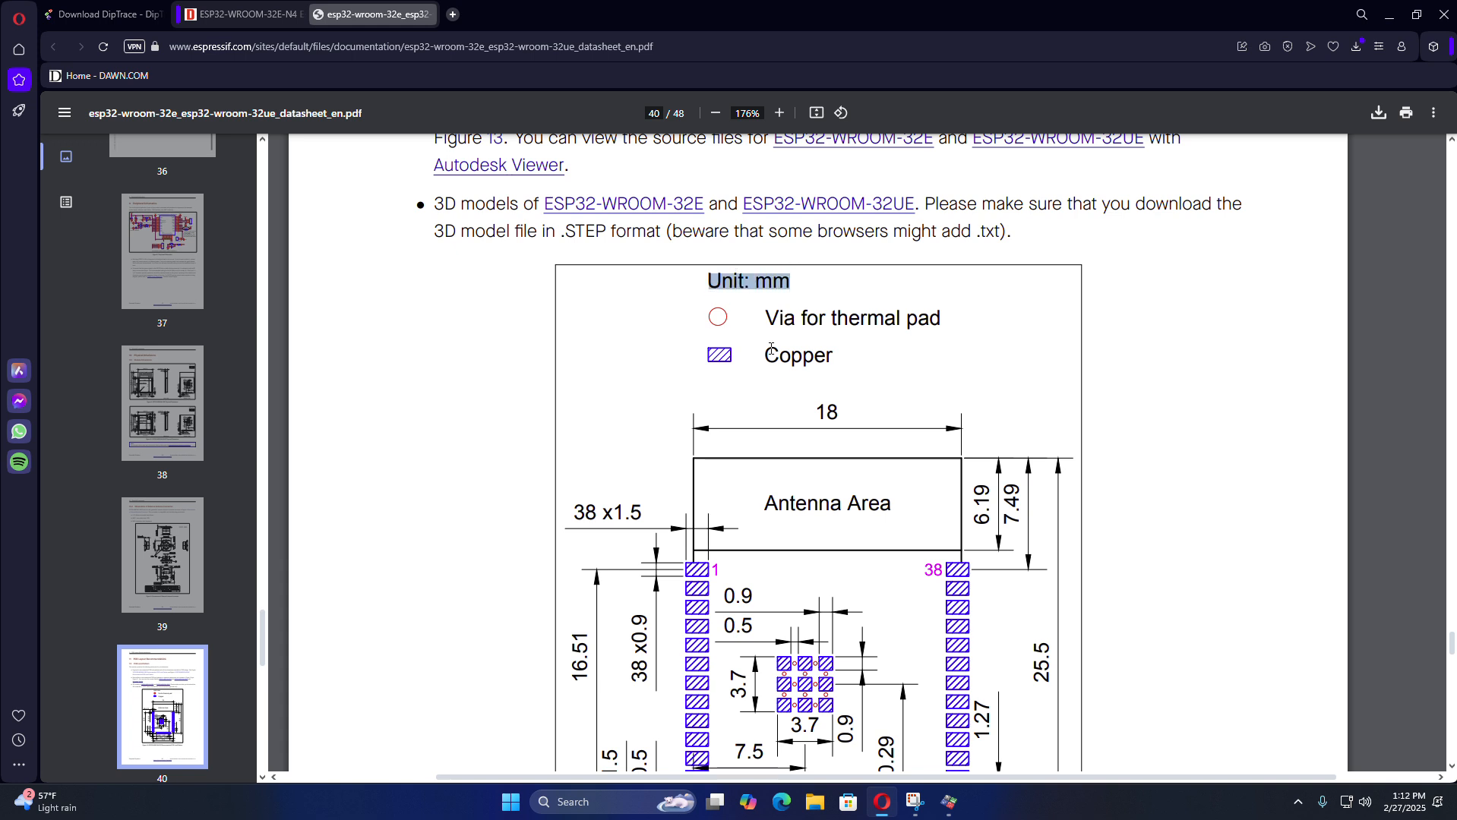
scroll(771, 348, "down", 2)
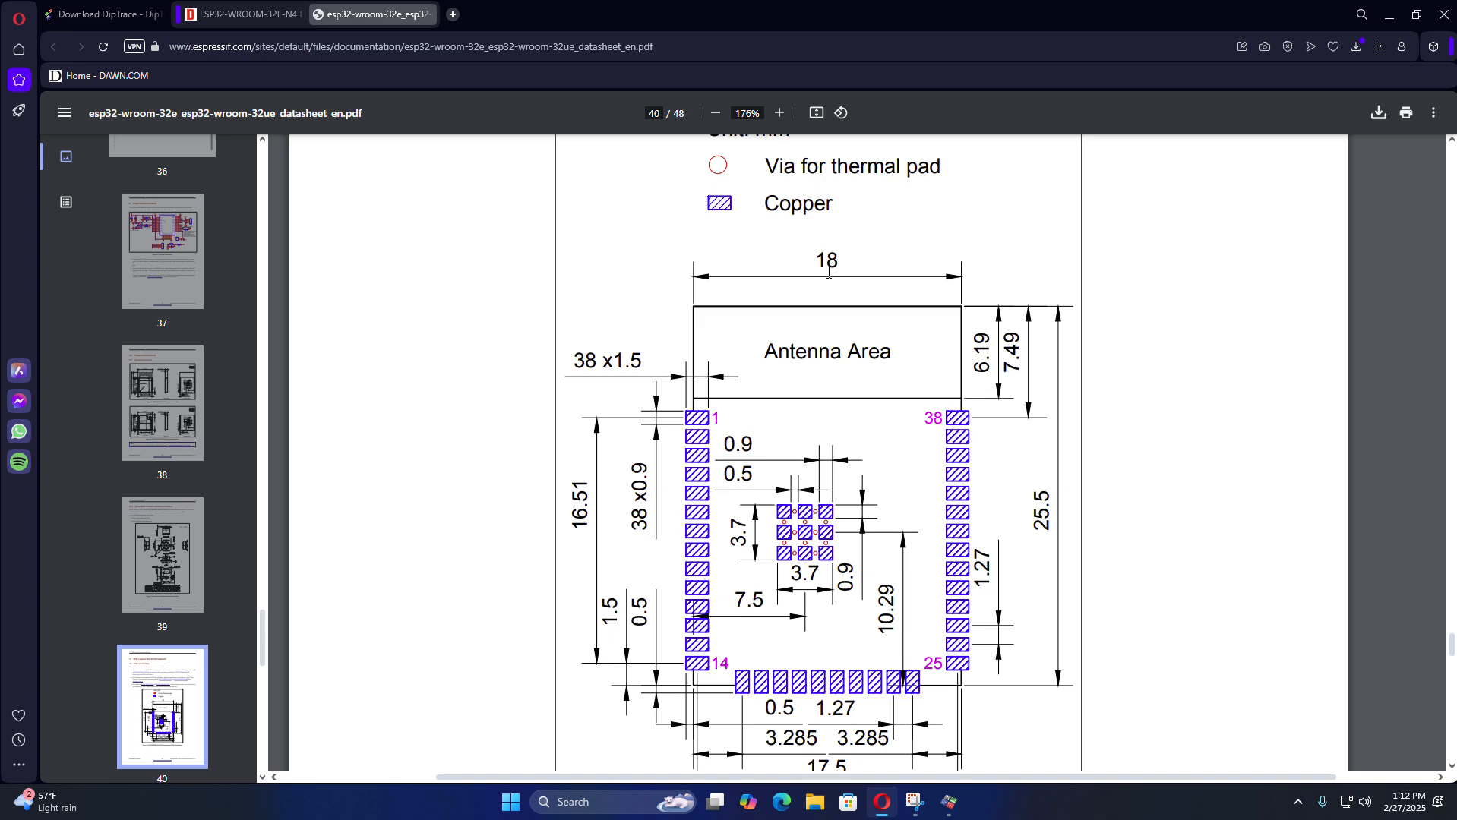
scroll(828, 271, "down", 5)
scroll(934, 455, "up", 3)
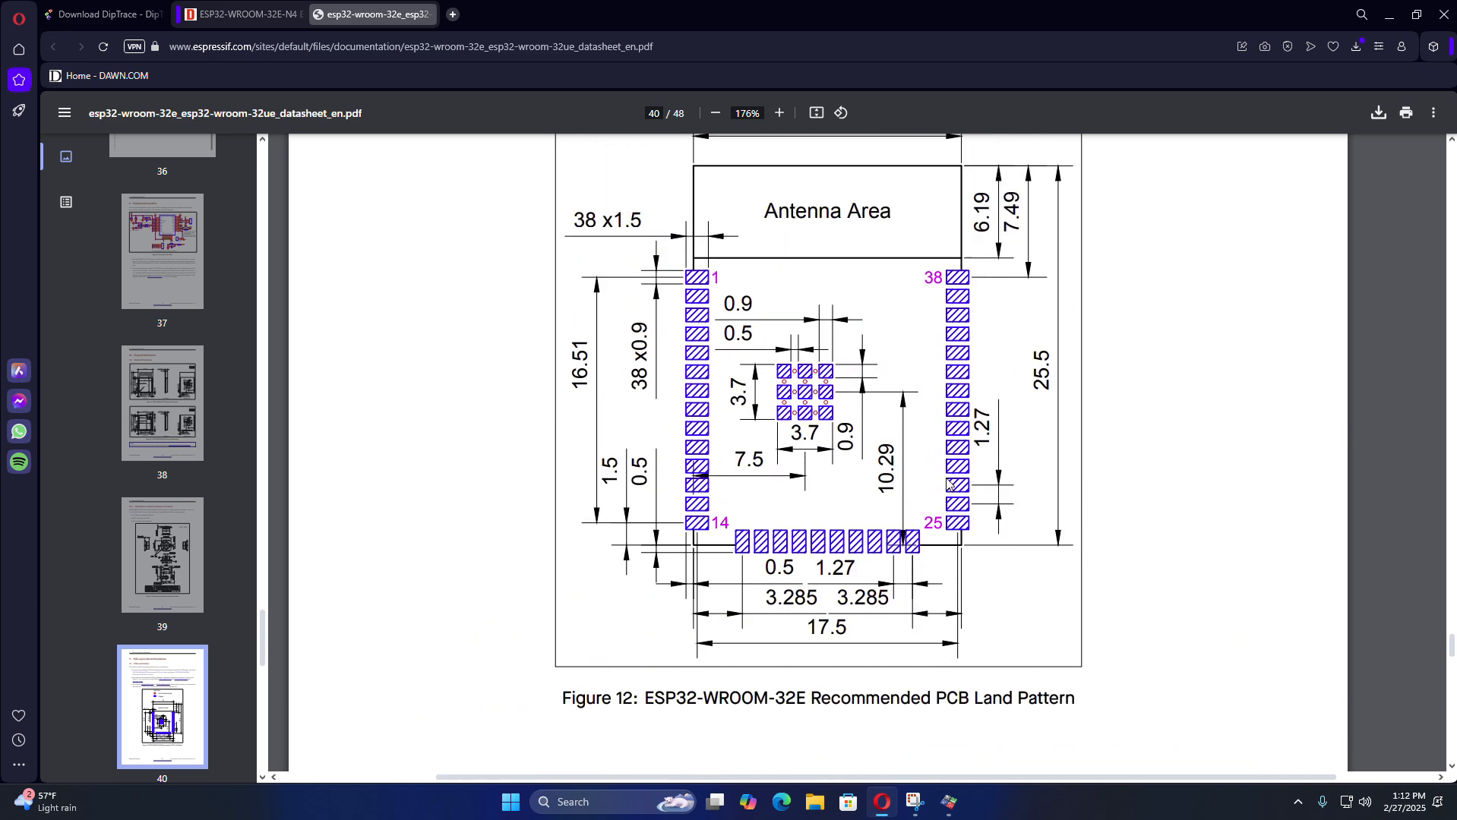
scroll(949, 484, "up", 1)
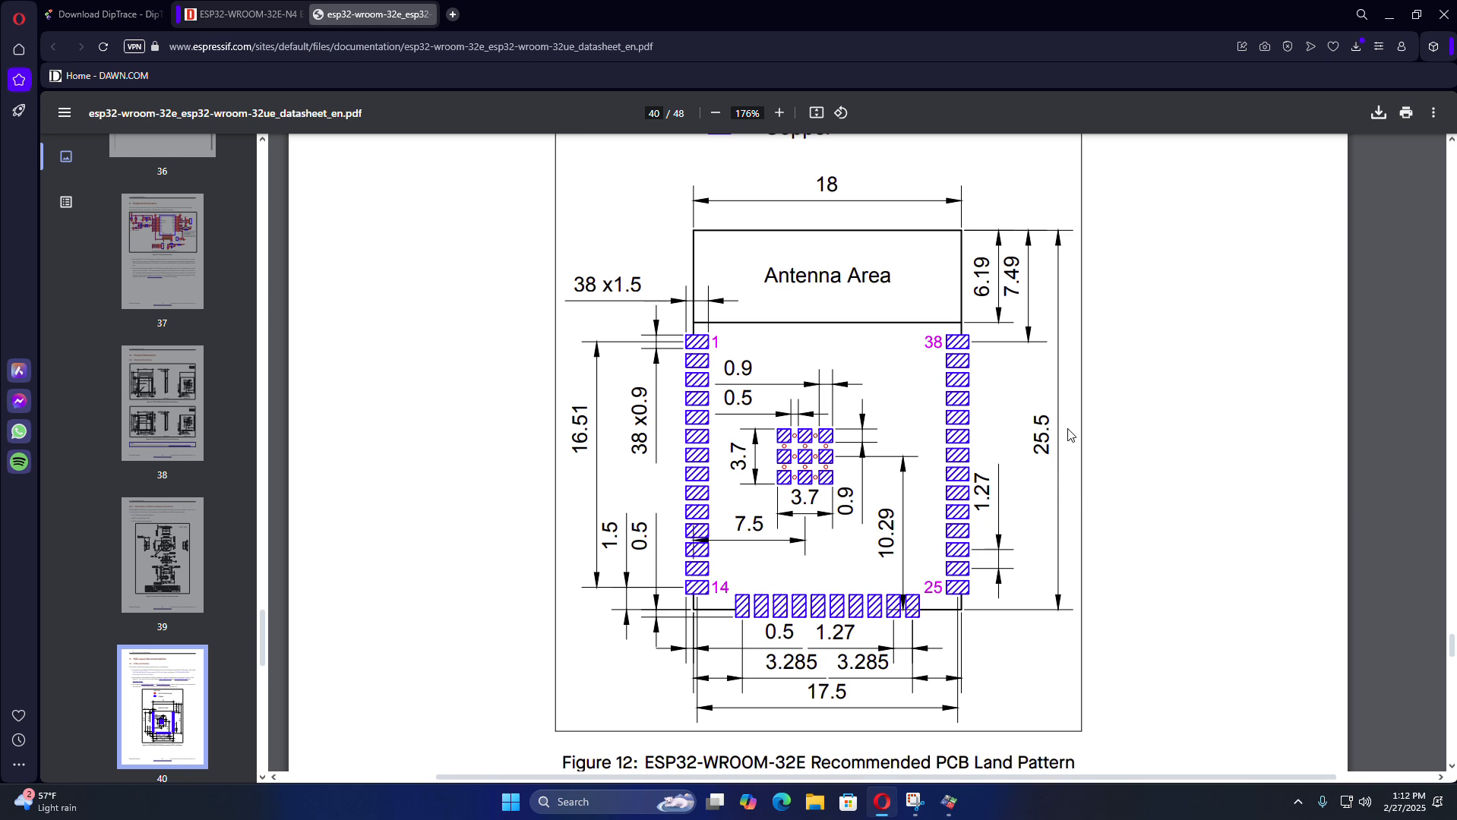
scroll(796, 410, "down", 1)
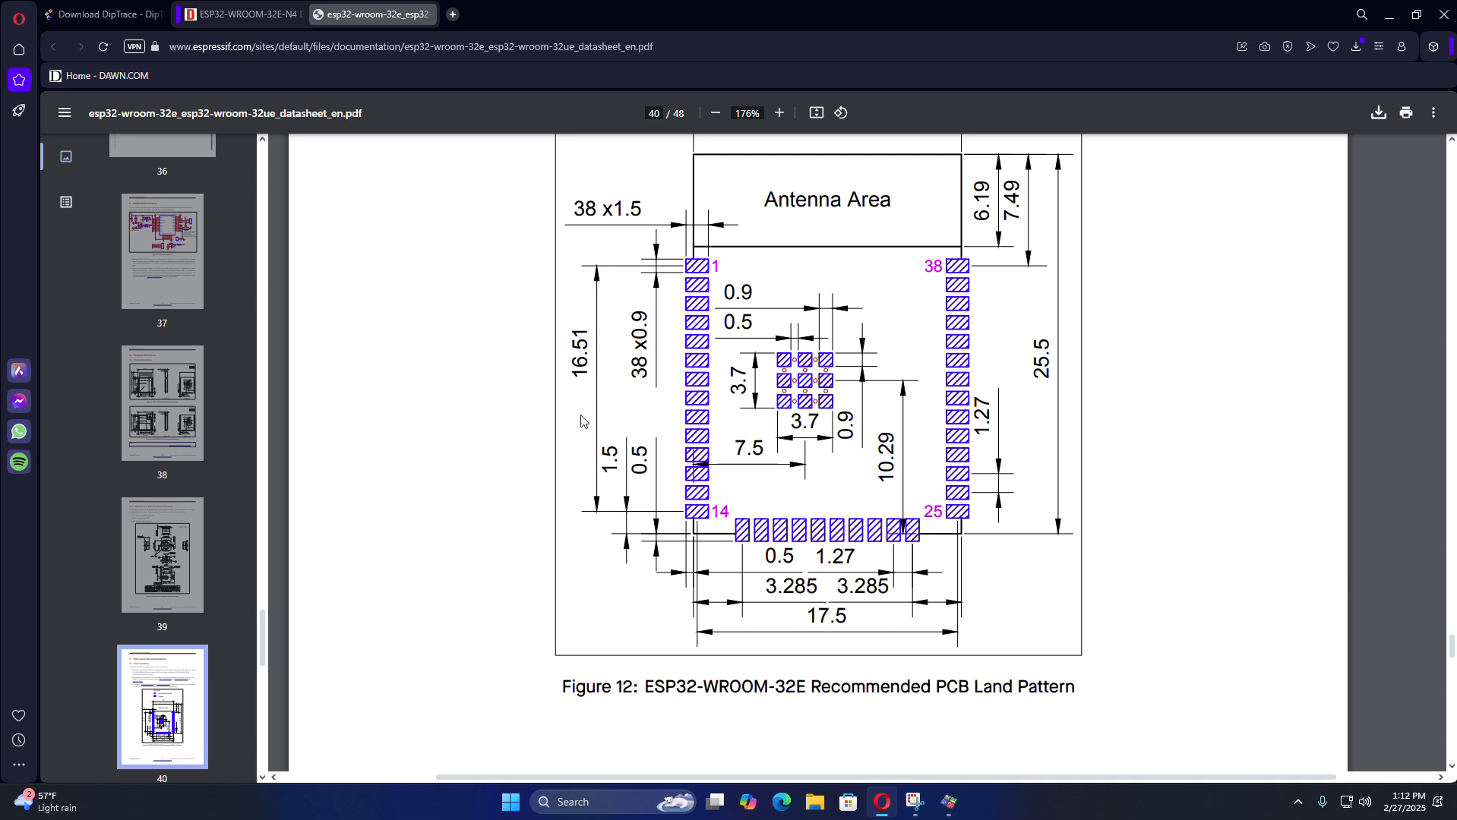
- Switch to the DipTrace Launcher, open the Pattern Editor and collapse the Pattern Properties
left_click(948, 802)
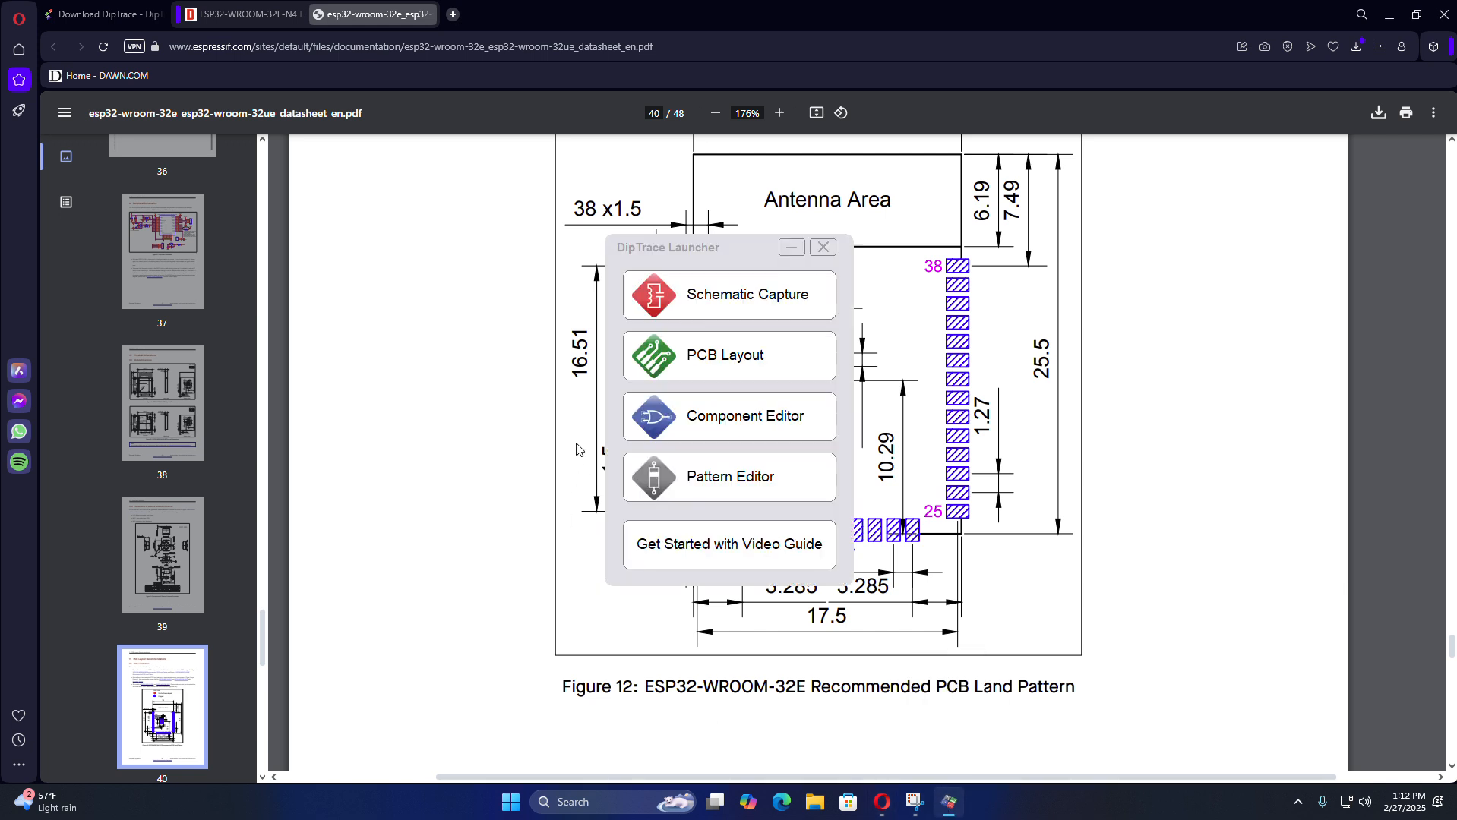
left_click(702, 483)
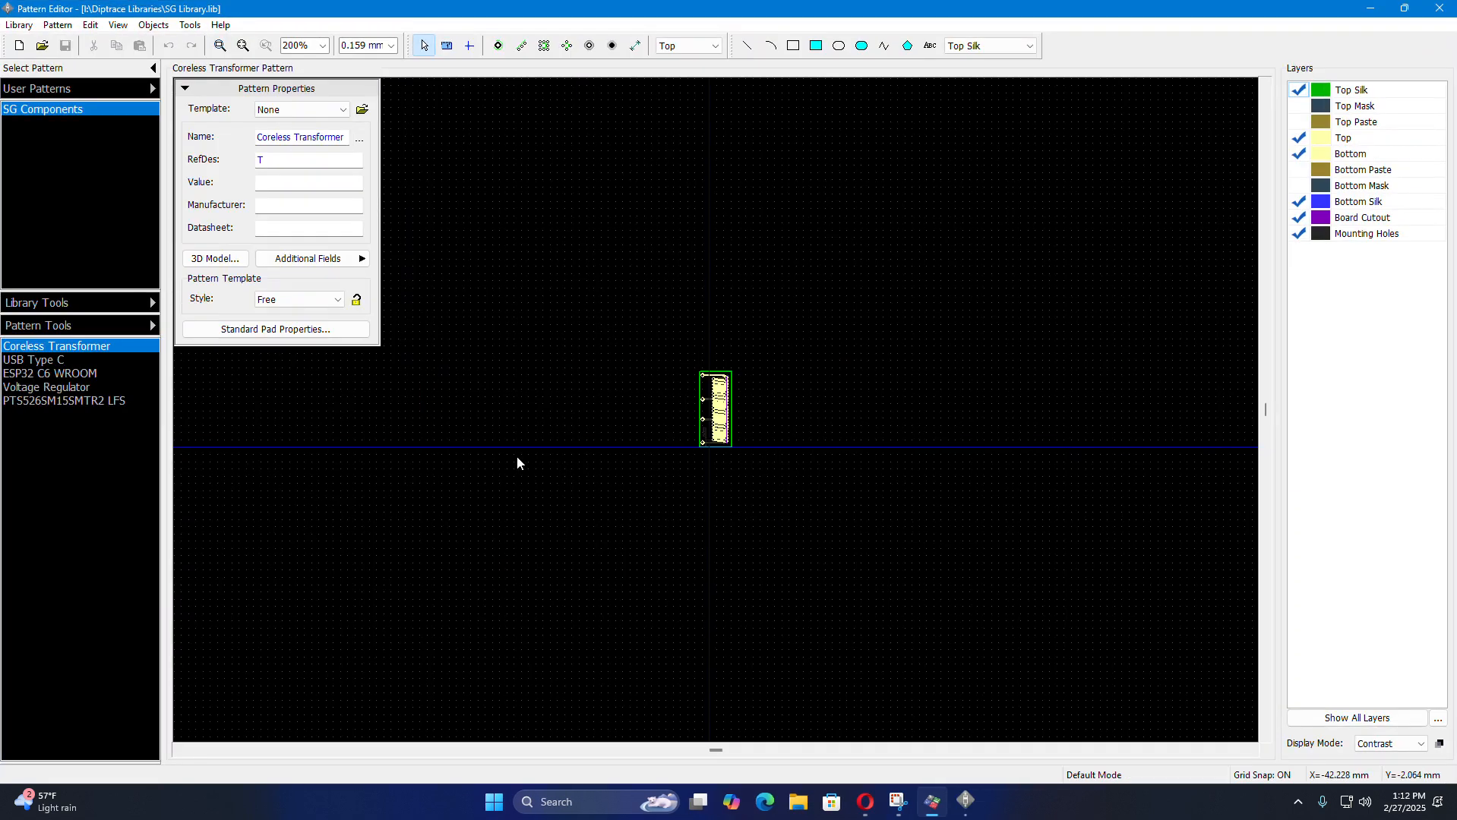
left_click(186, 90)
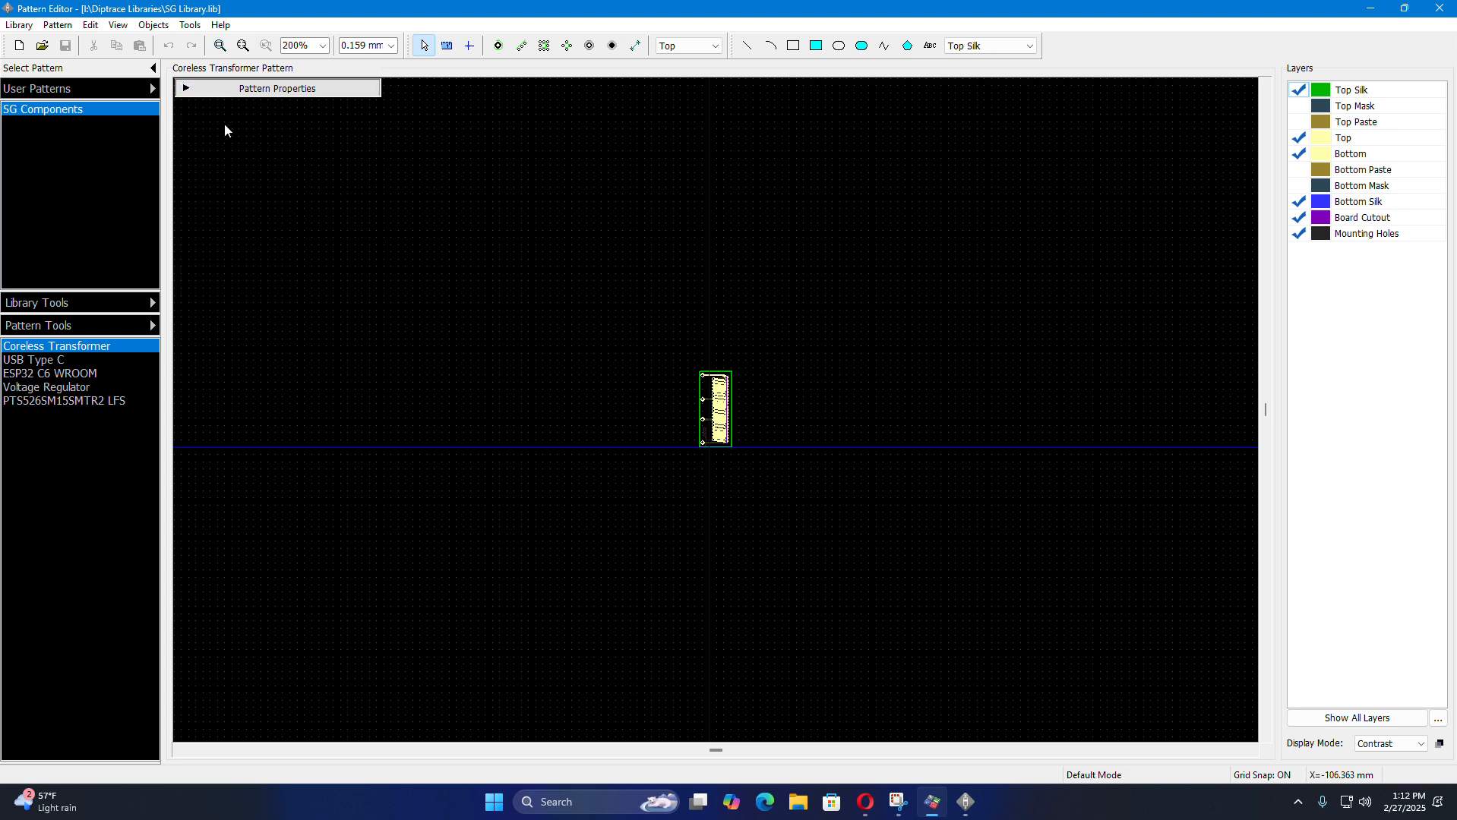
- Show the built-in Patterns library group and look at the BGA Pitch 0.40mm and BGA Pitch 0.80mm libraries
left_click(114, 89)
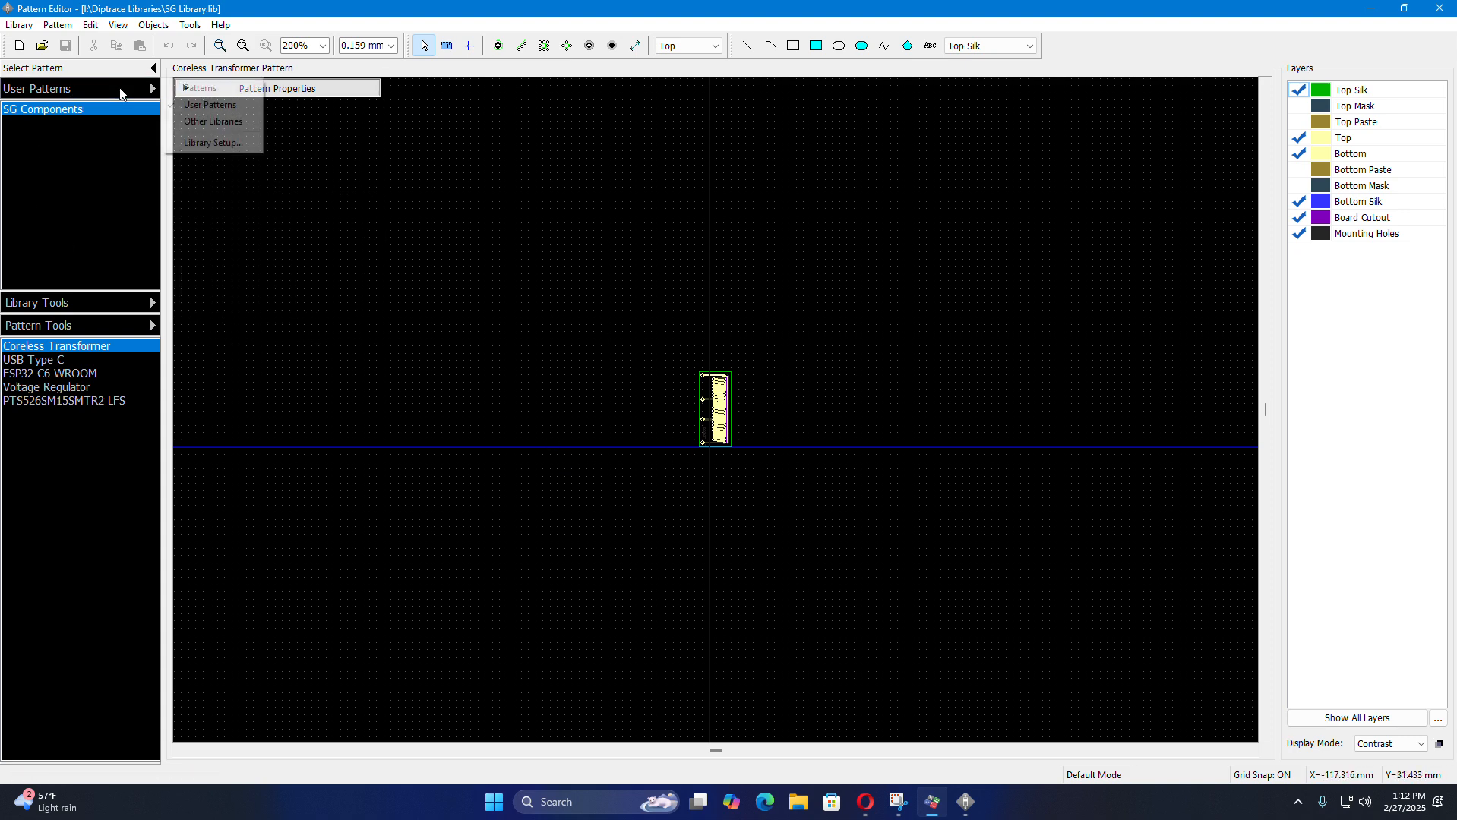
left_click(189, 89)
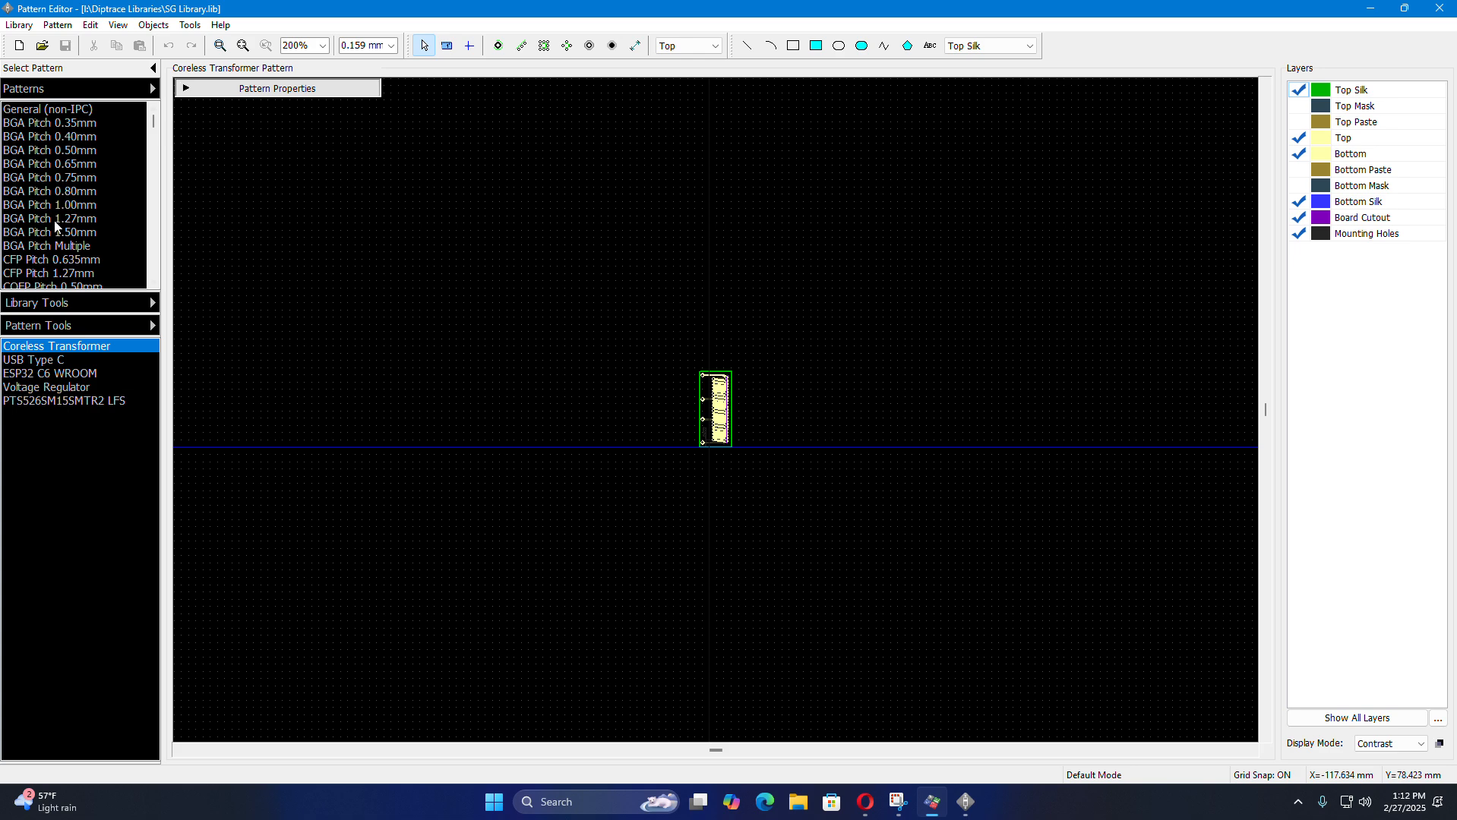
left_click(65, 138)
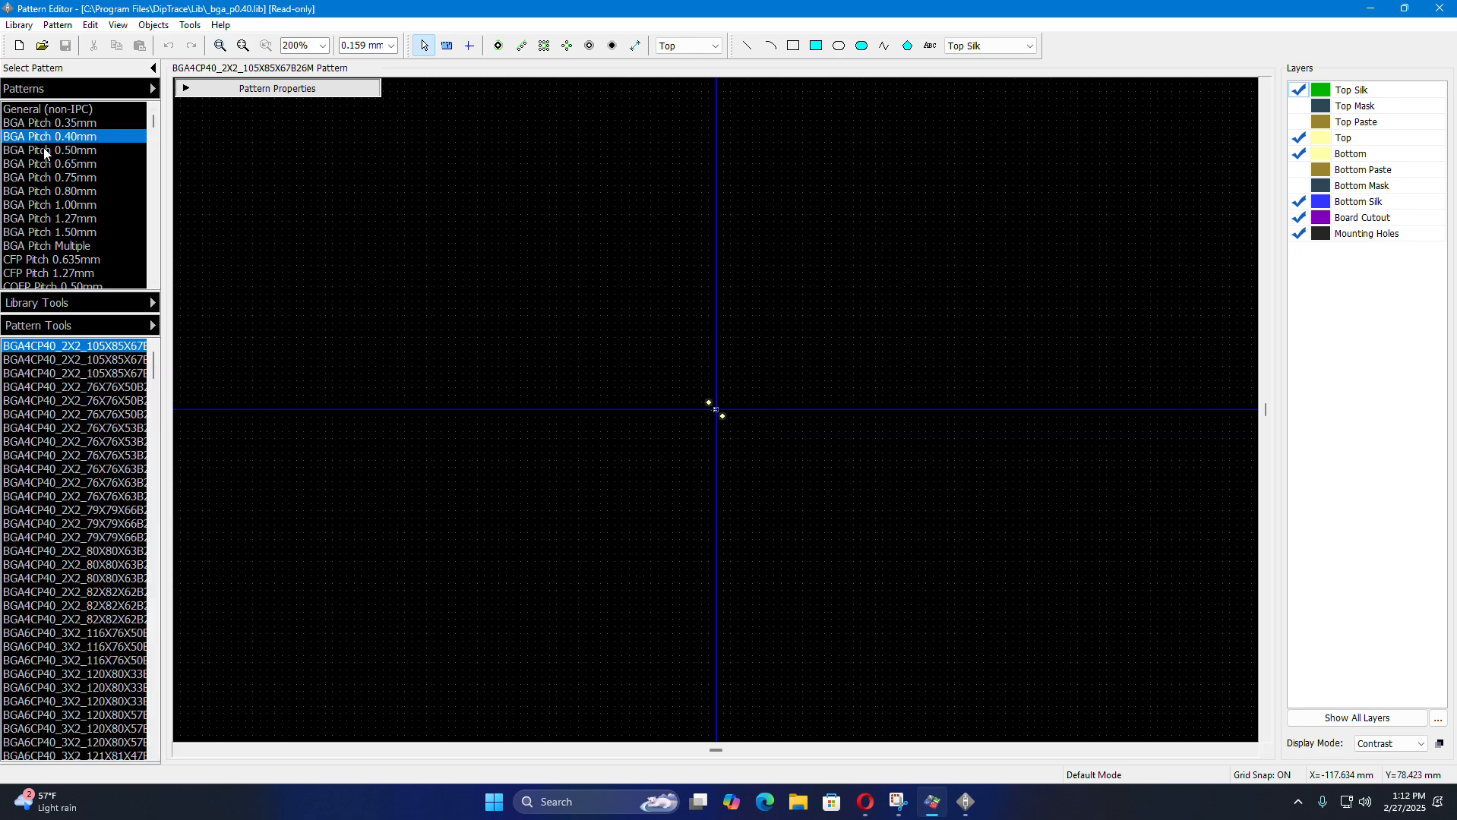
left_click(57, 191)
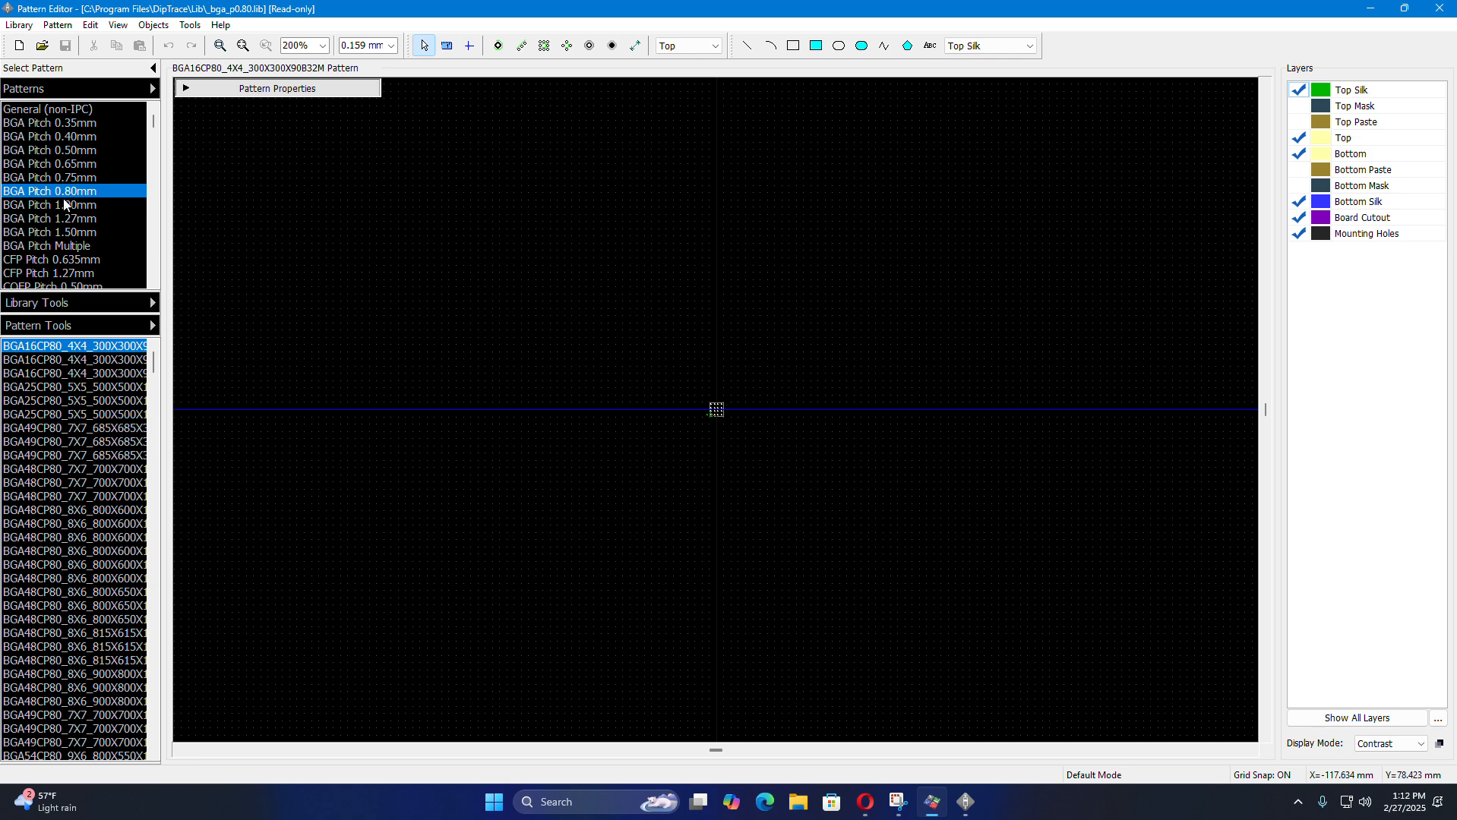
- Return to the User Patterns group and create a library there with the default name New Library
left_click(117, 92)
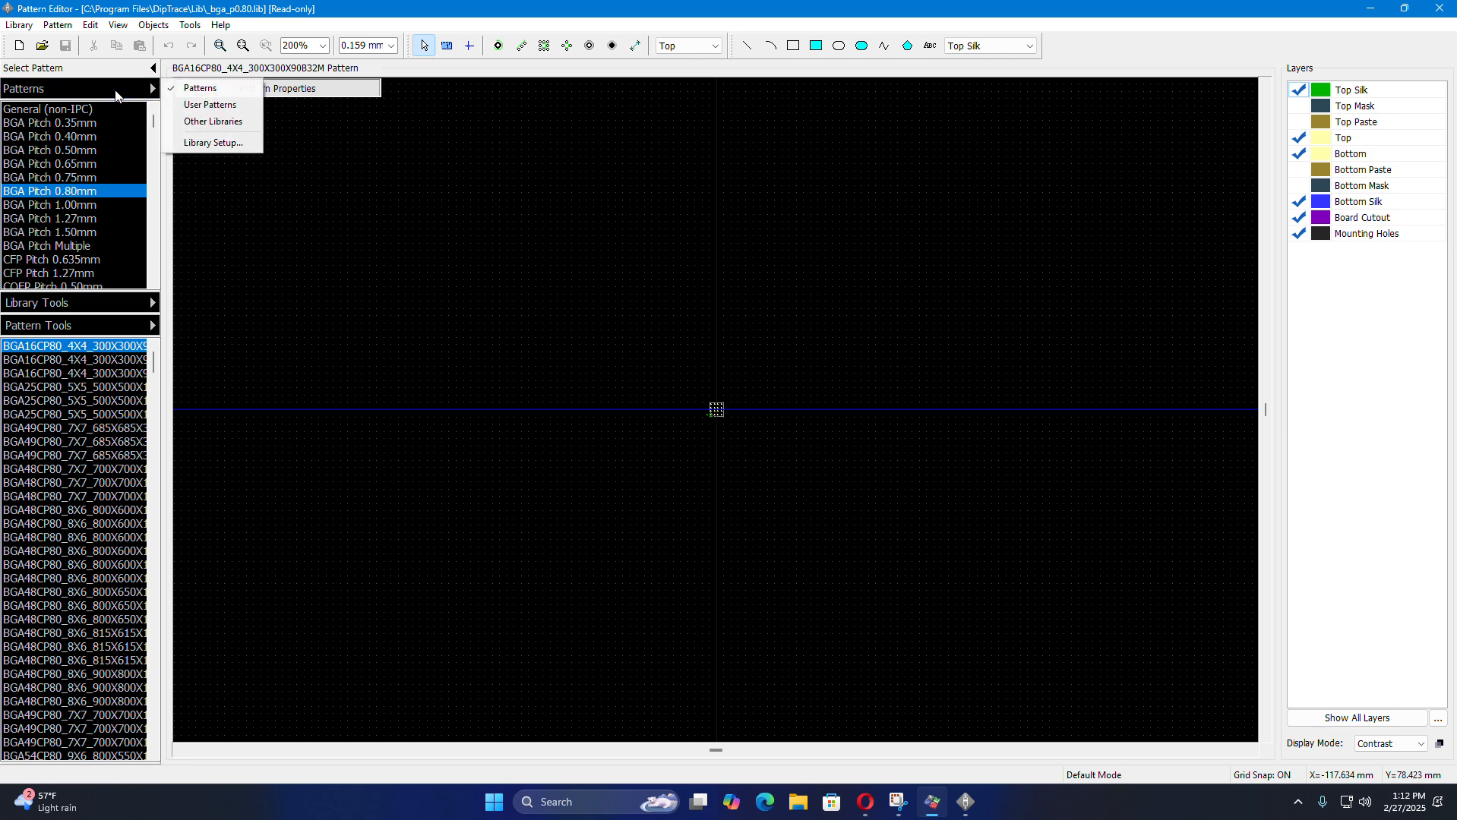
left_click(199, 105)
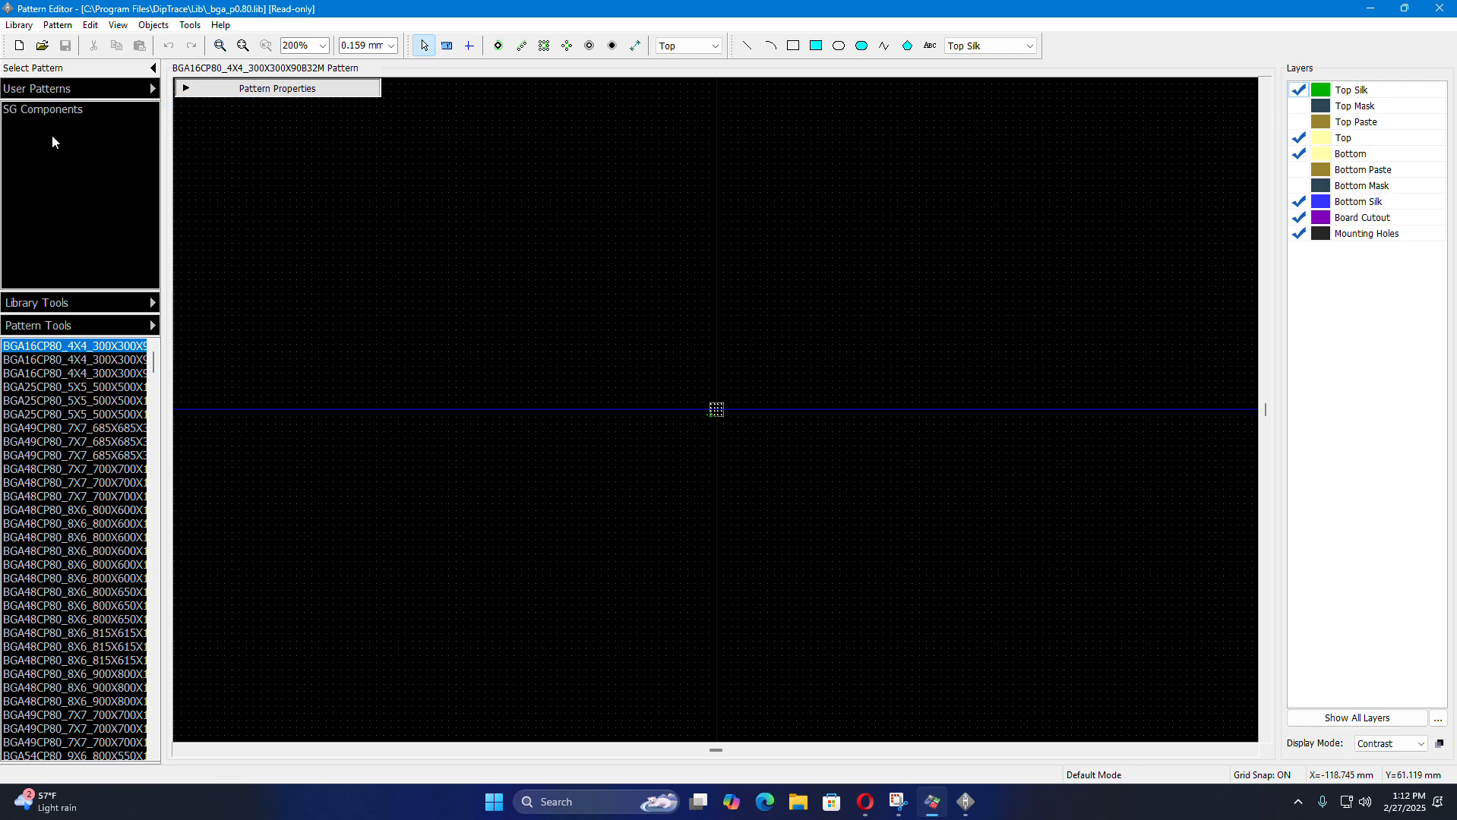
right_click(52, 141)
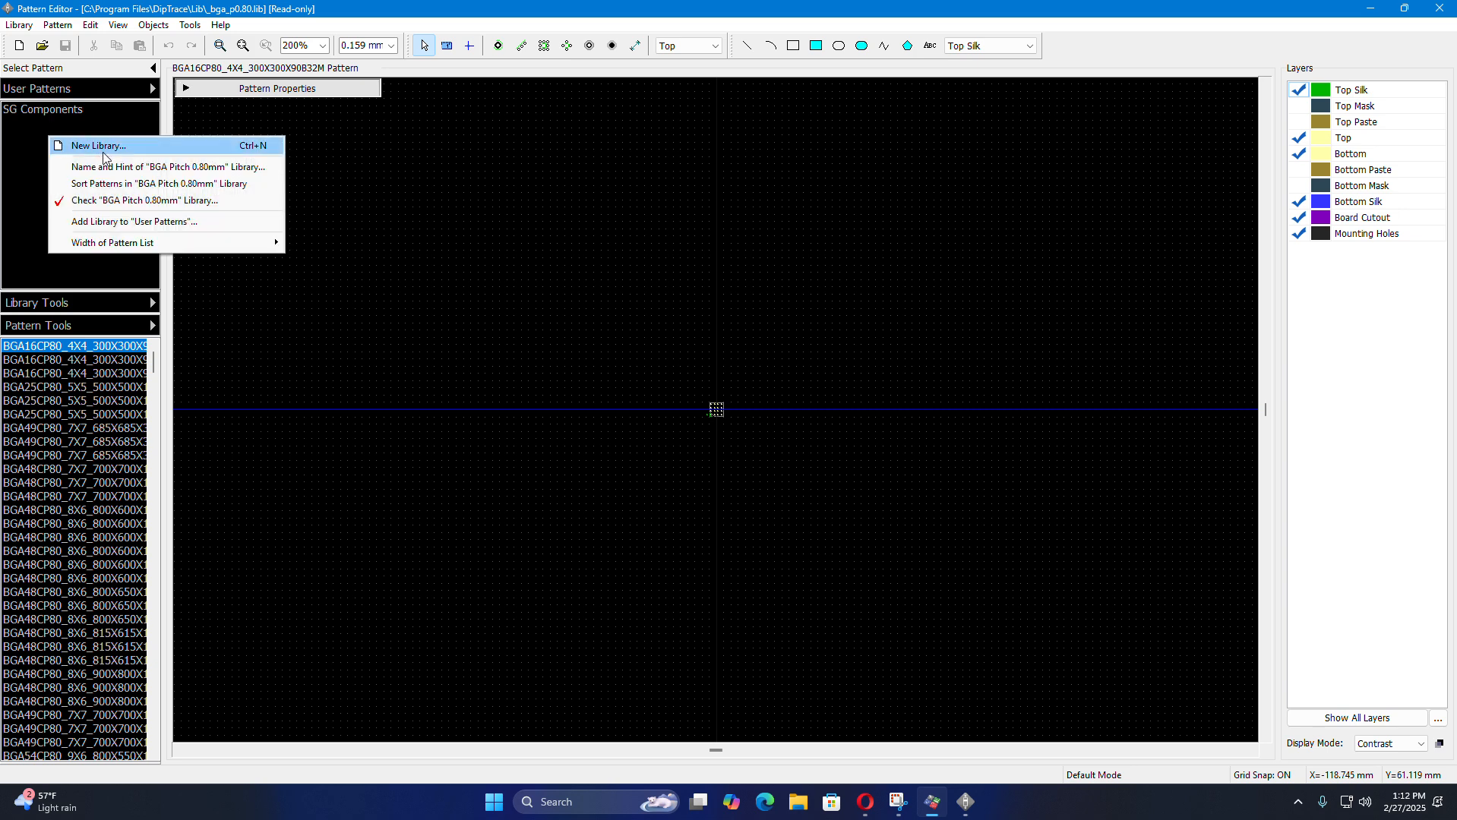
left_click(66, 147)
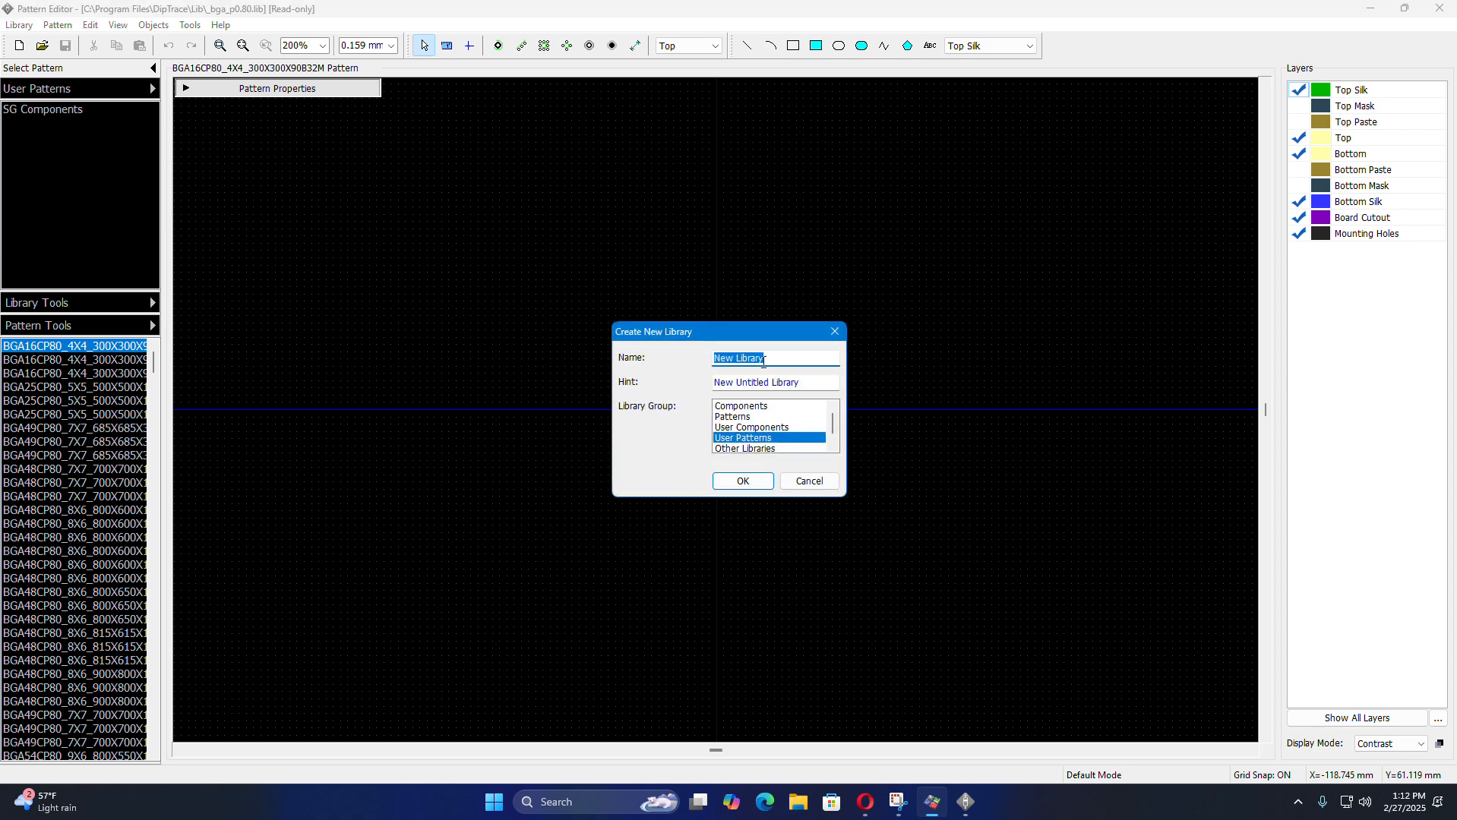
left_click(742, 480)
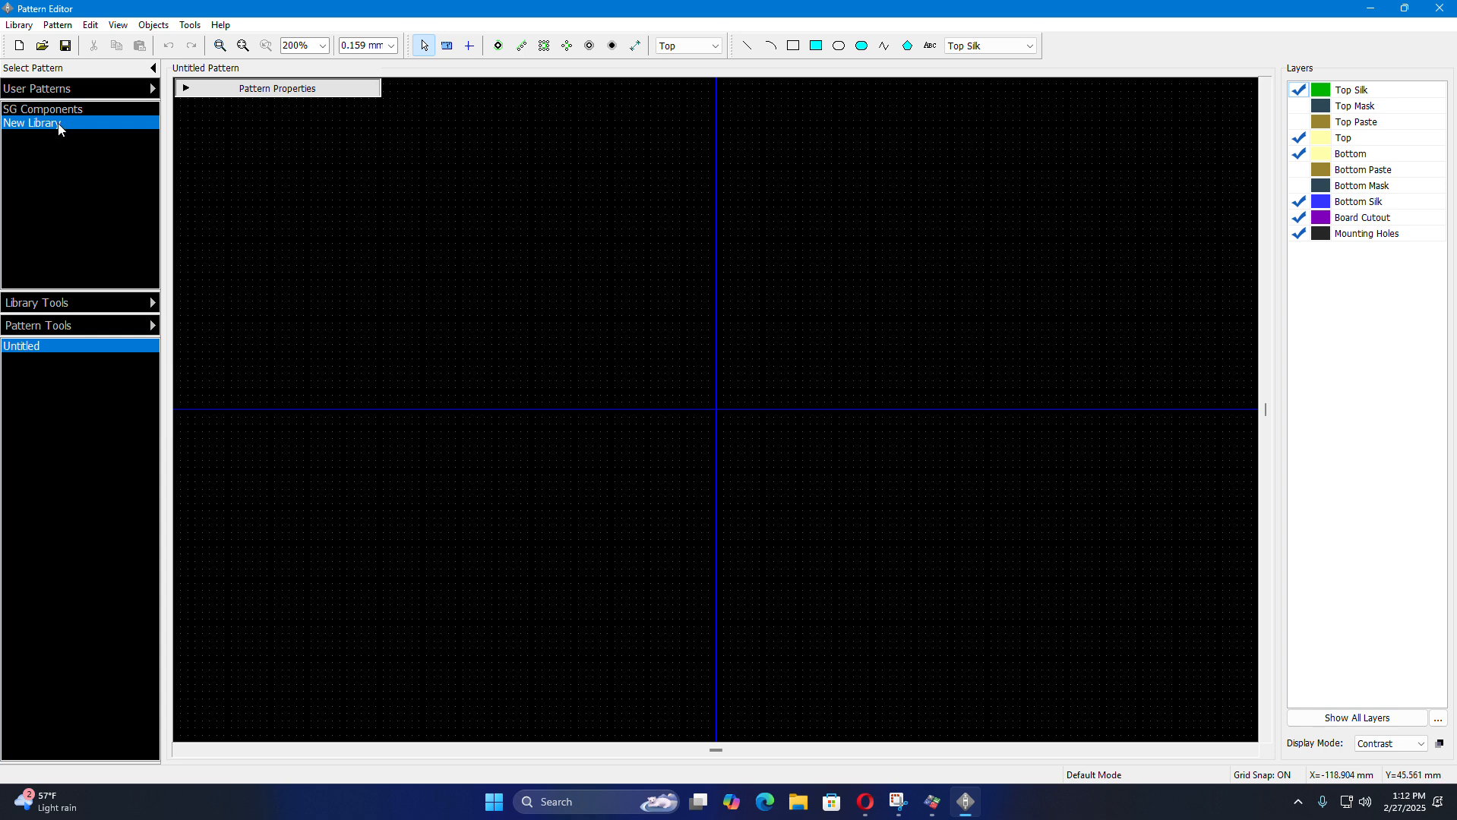
left_click(59, 112)
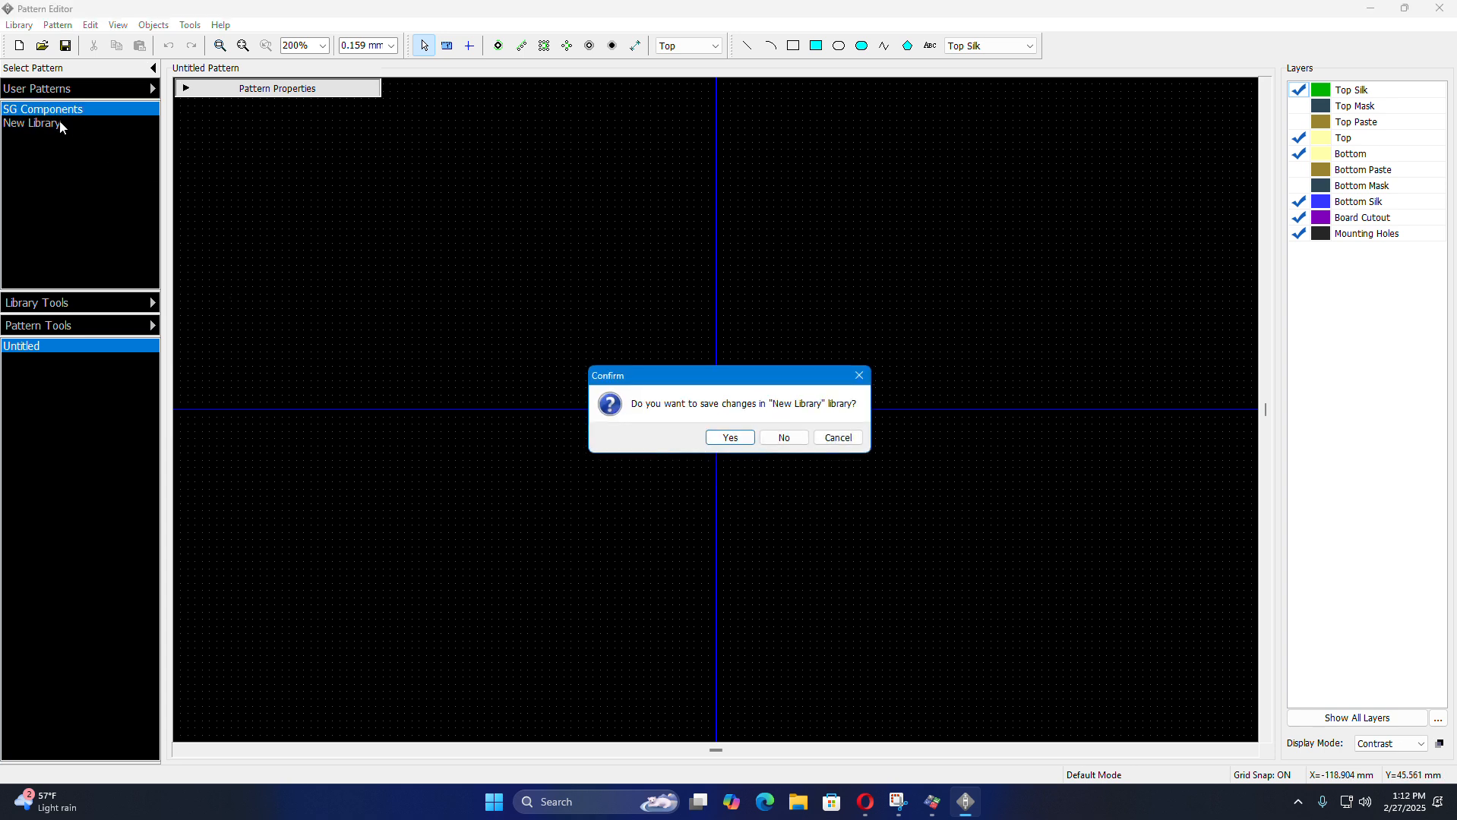
left_click(730, 437)
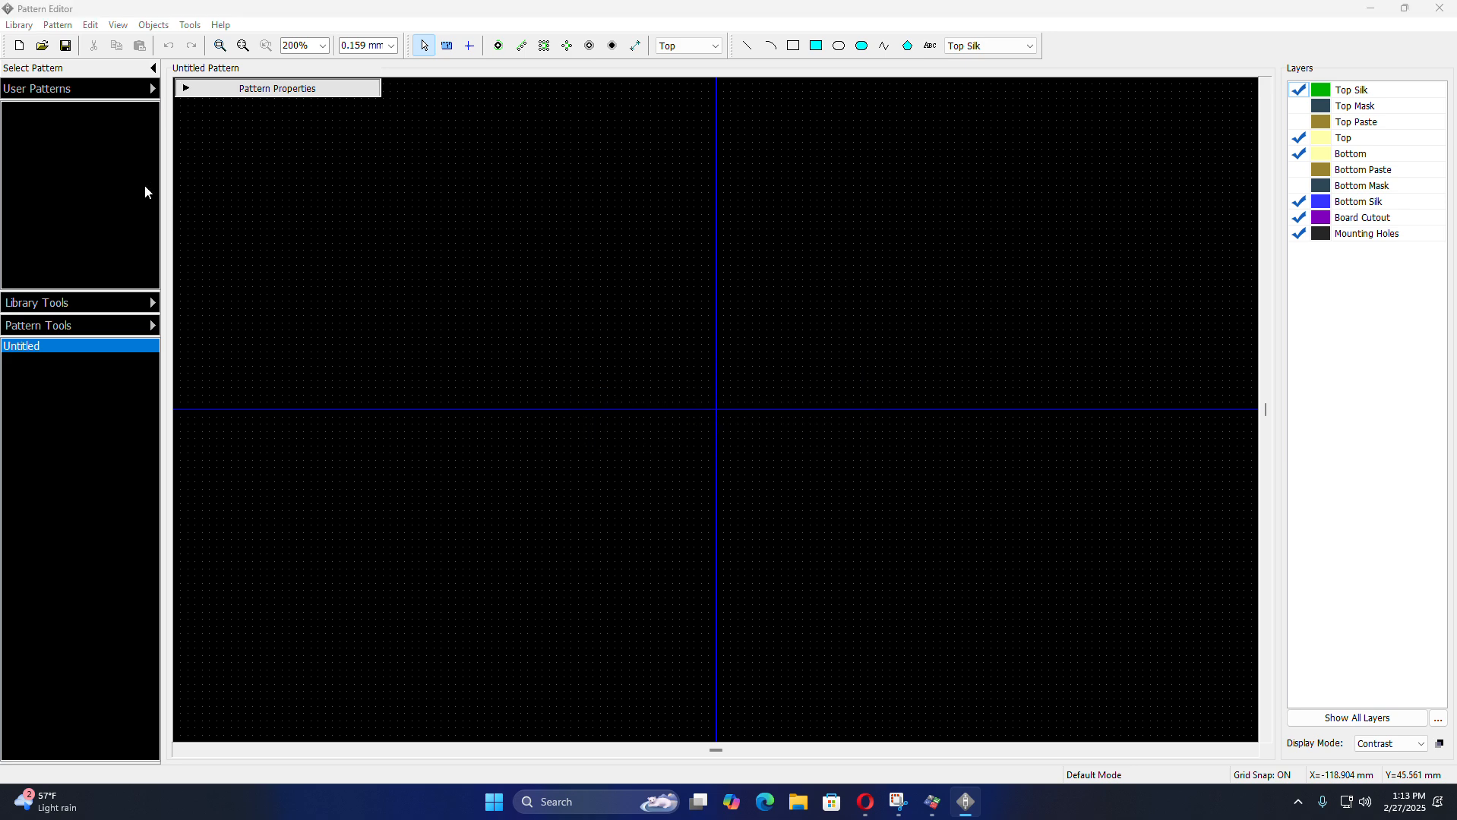
left_click(931, 533)
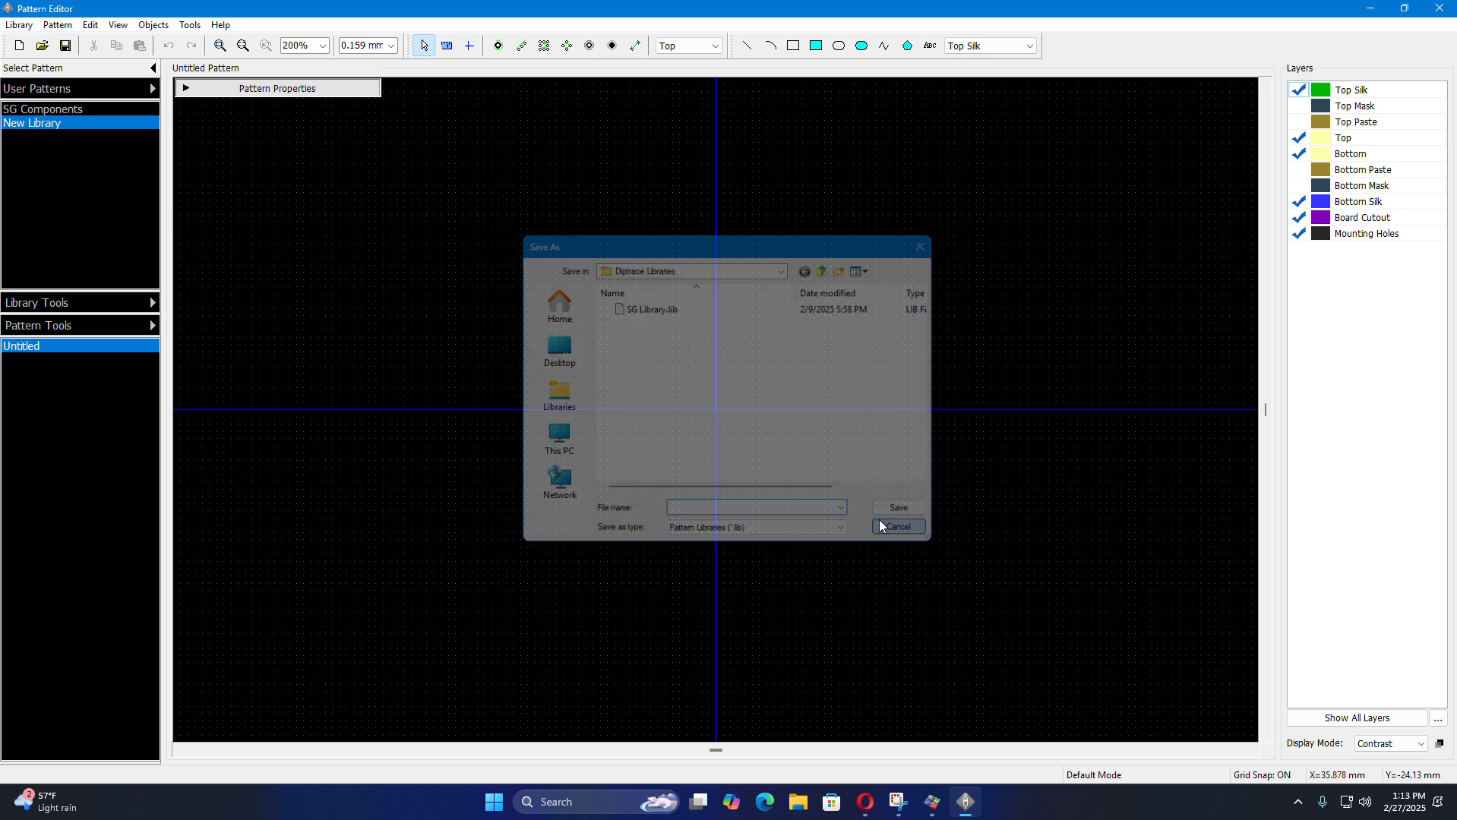
- Remove New Library from the User Patterns group and open the SG Components library without saving the New Library changes
right_click(60, 126)
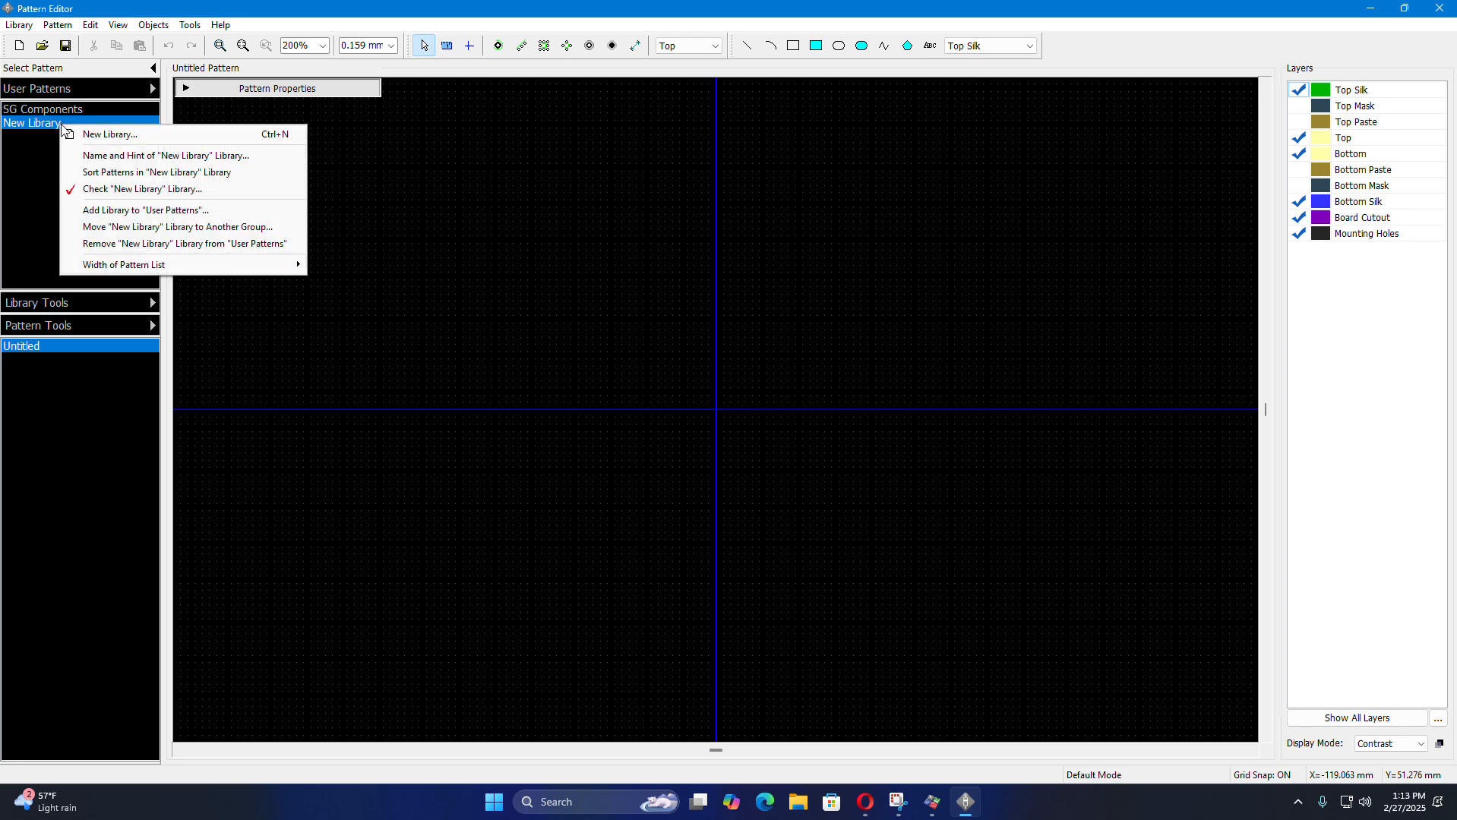
left_click(148, 243)
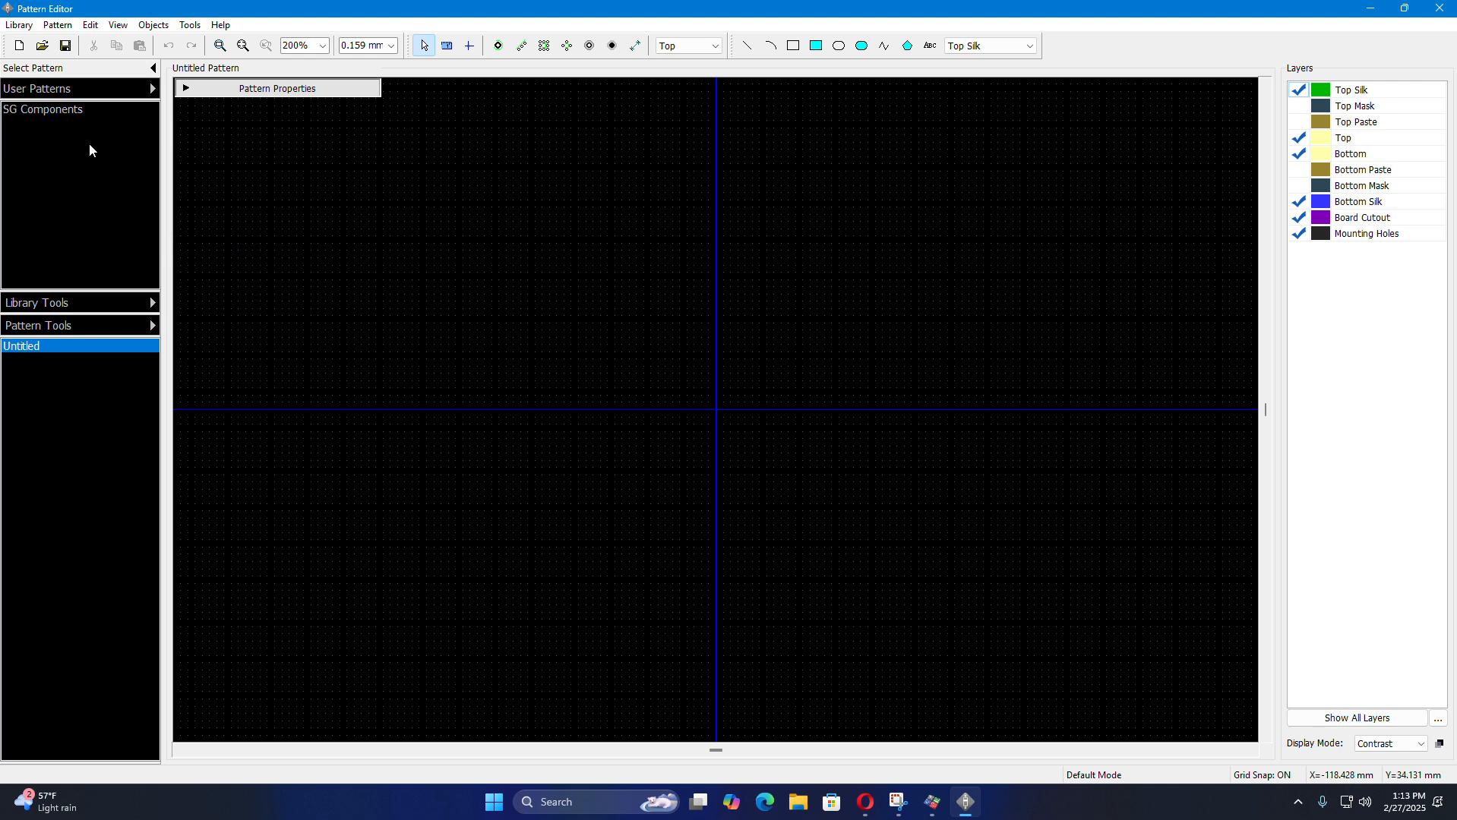
left_click(72, 109)
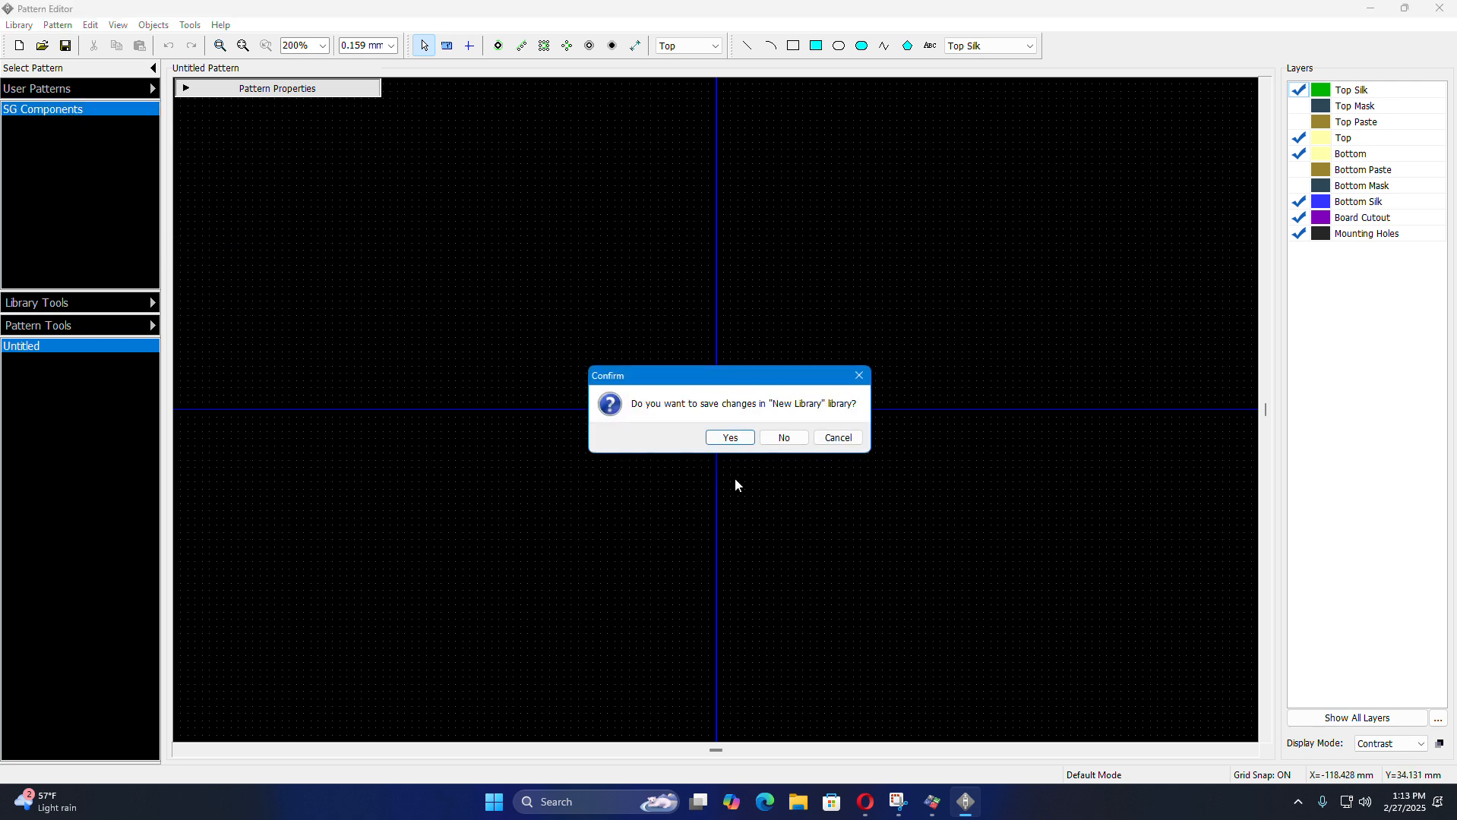
left_click(783, 437)
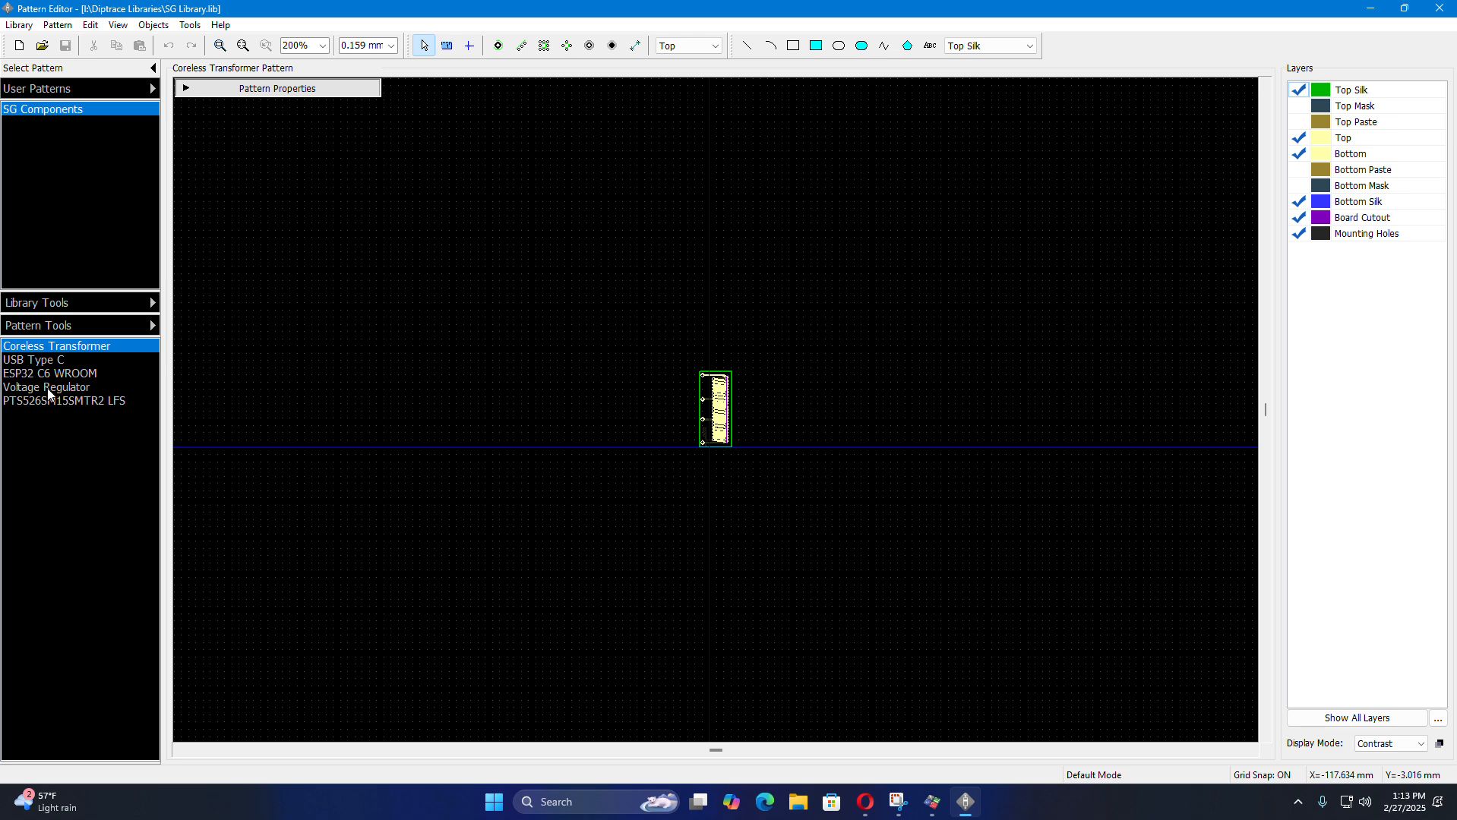
- Add a new pattern to the SG Components library and expand its Pattern Properties
right_click(48, 442)
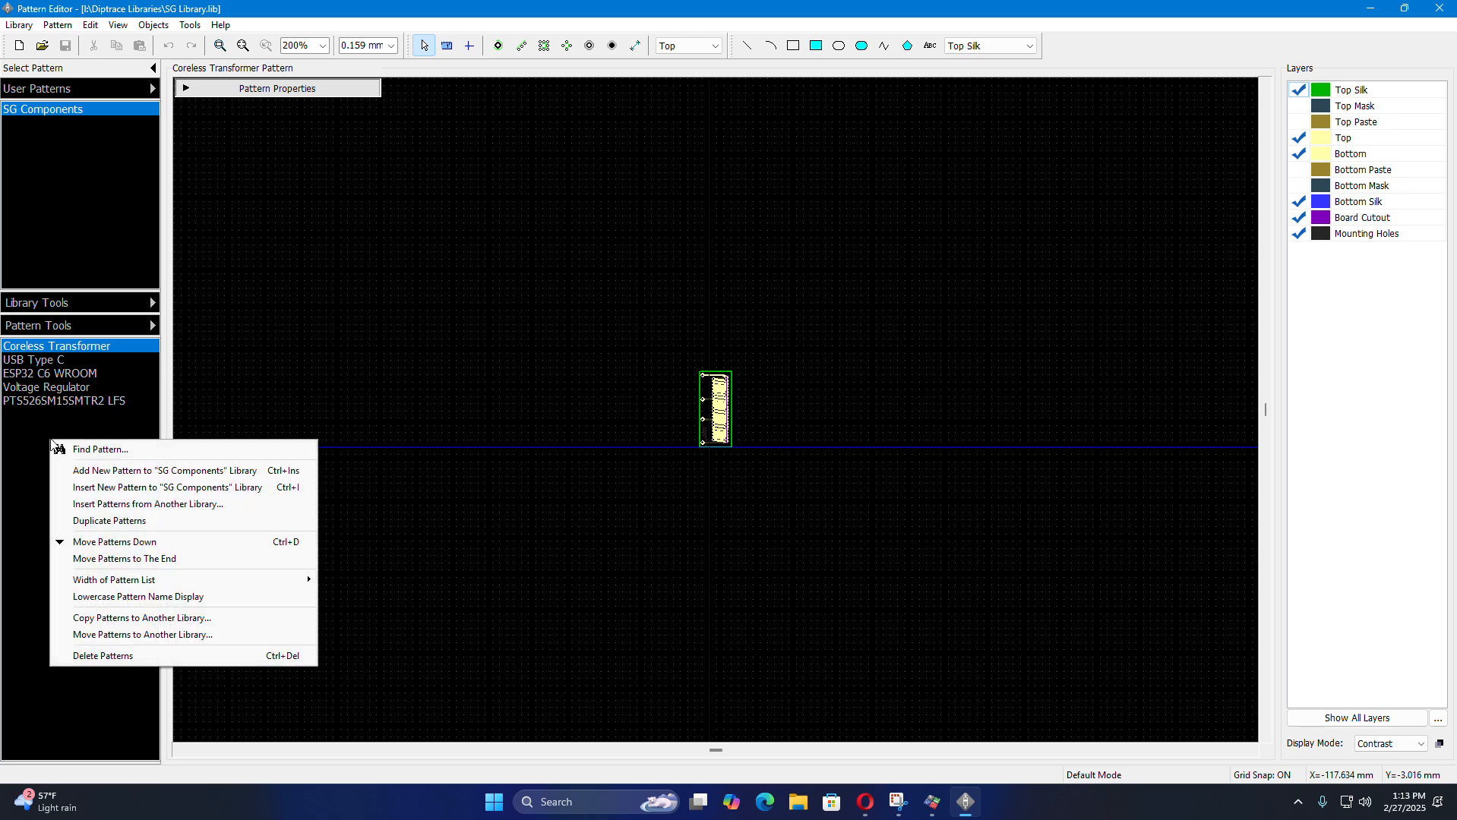
left_click(104, 470)
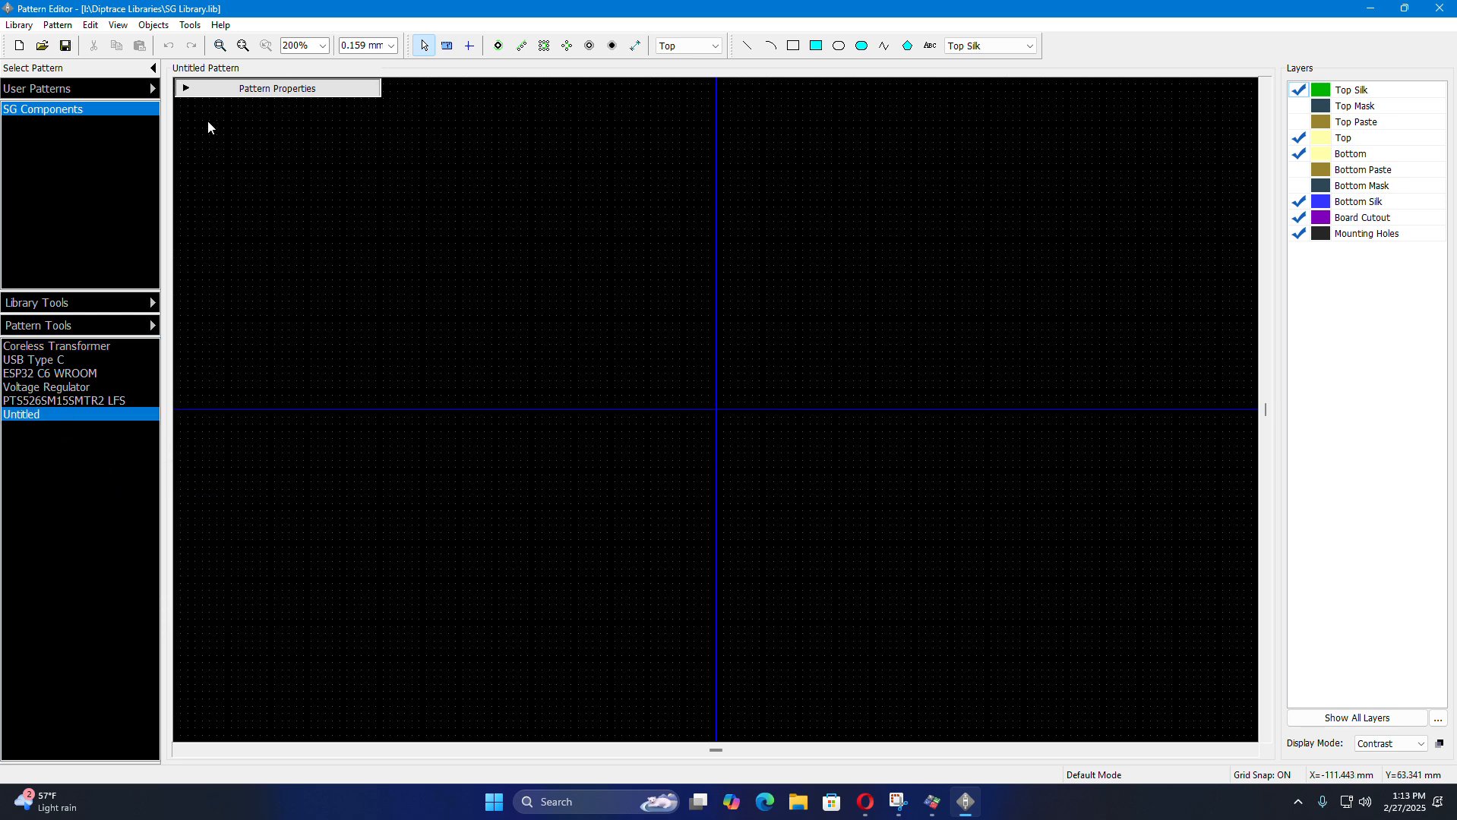
scroll(537, 468, "up", 5)
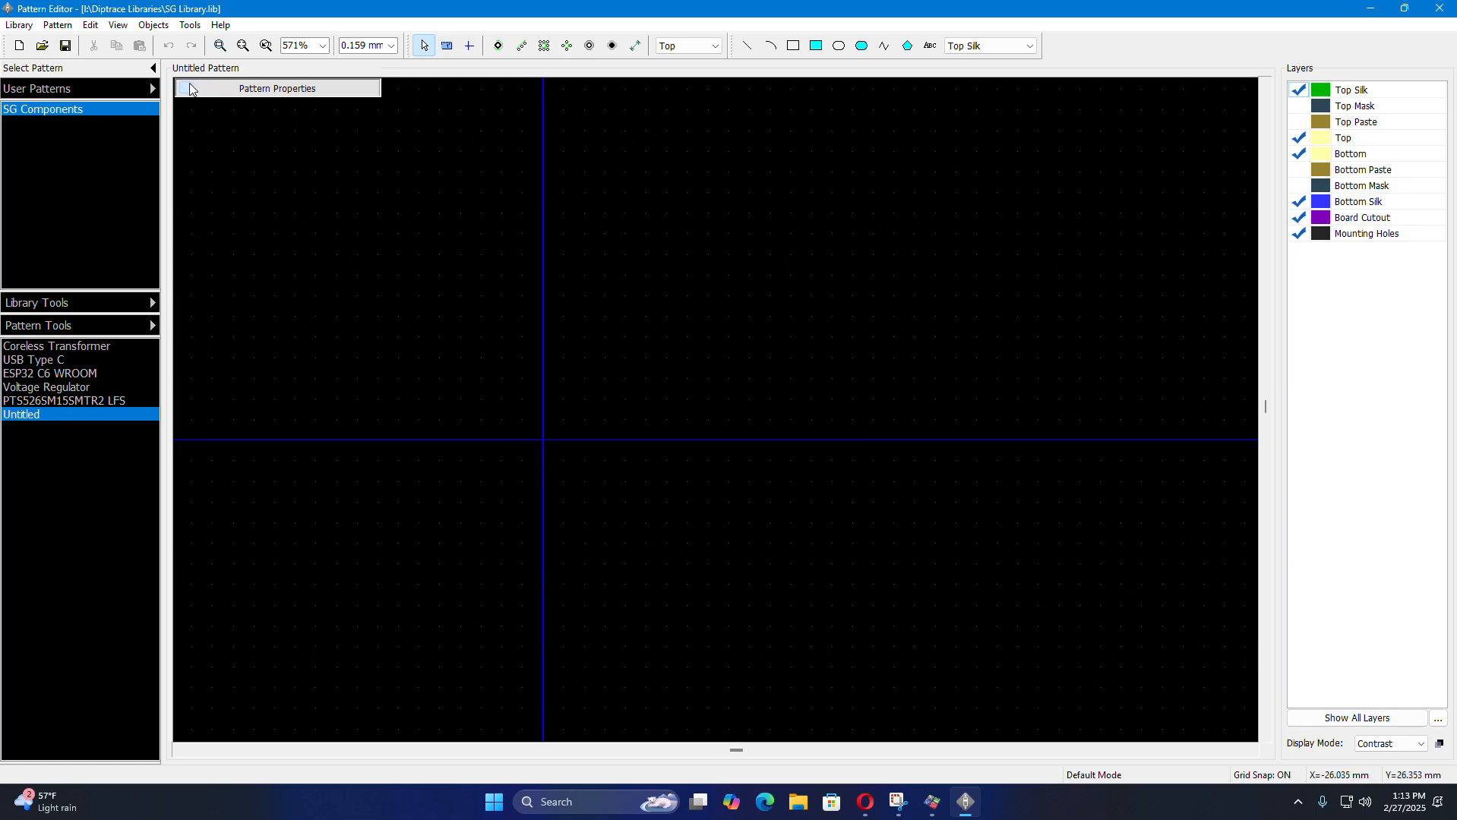
mouse_move(187, 88)
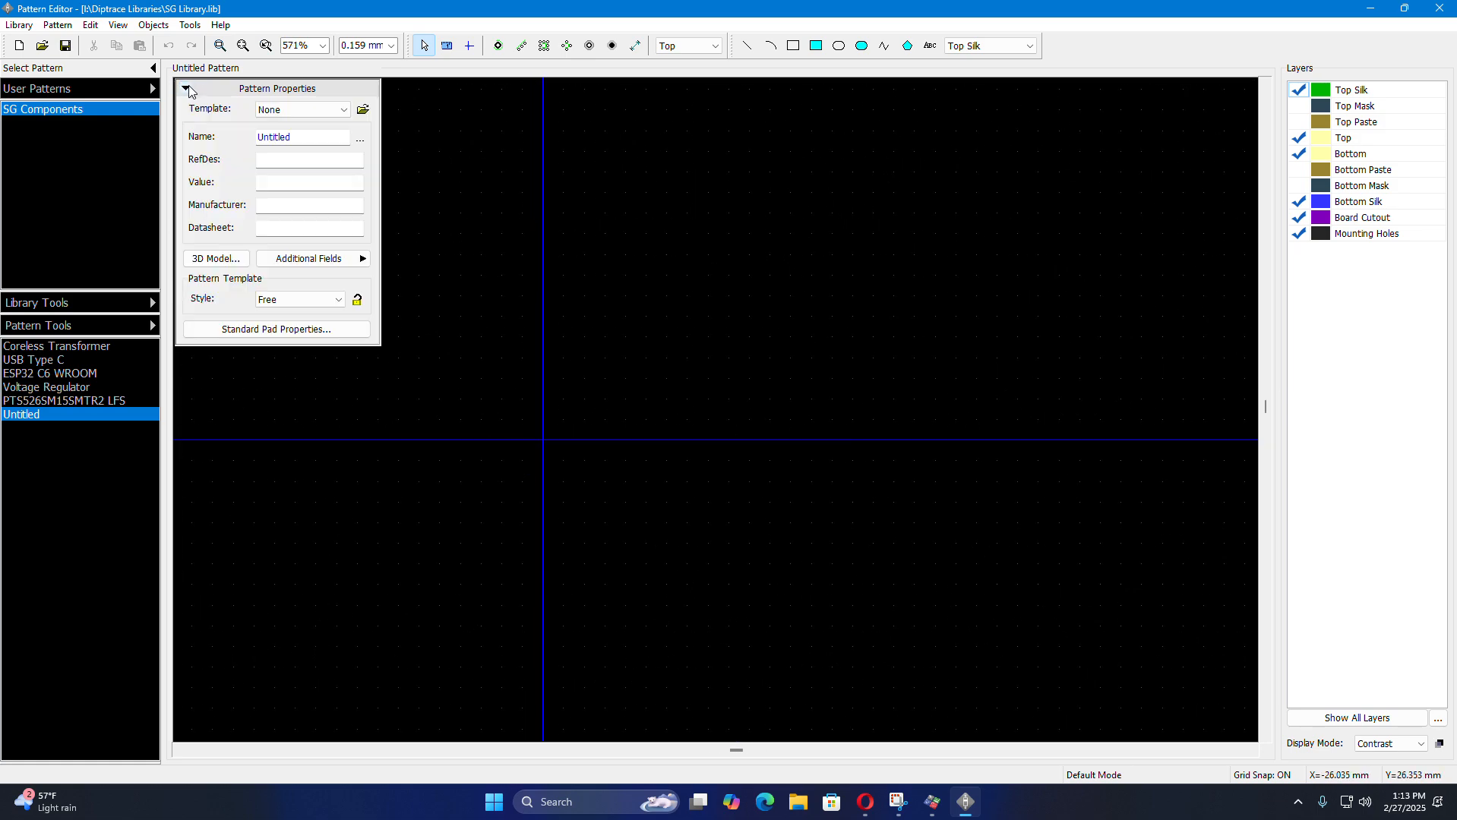
- Name the pattern ESP32-WROOM-32E-N4, copying the manufacturer product number from the DigiKey product page in the browser
double_click(300, 137)
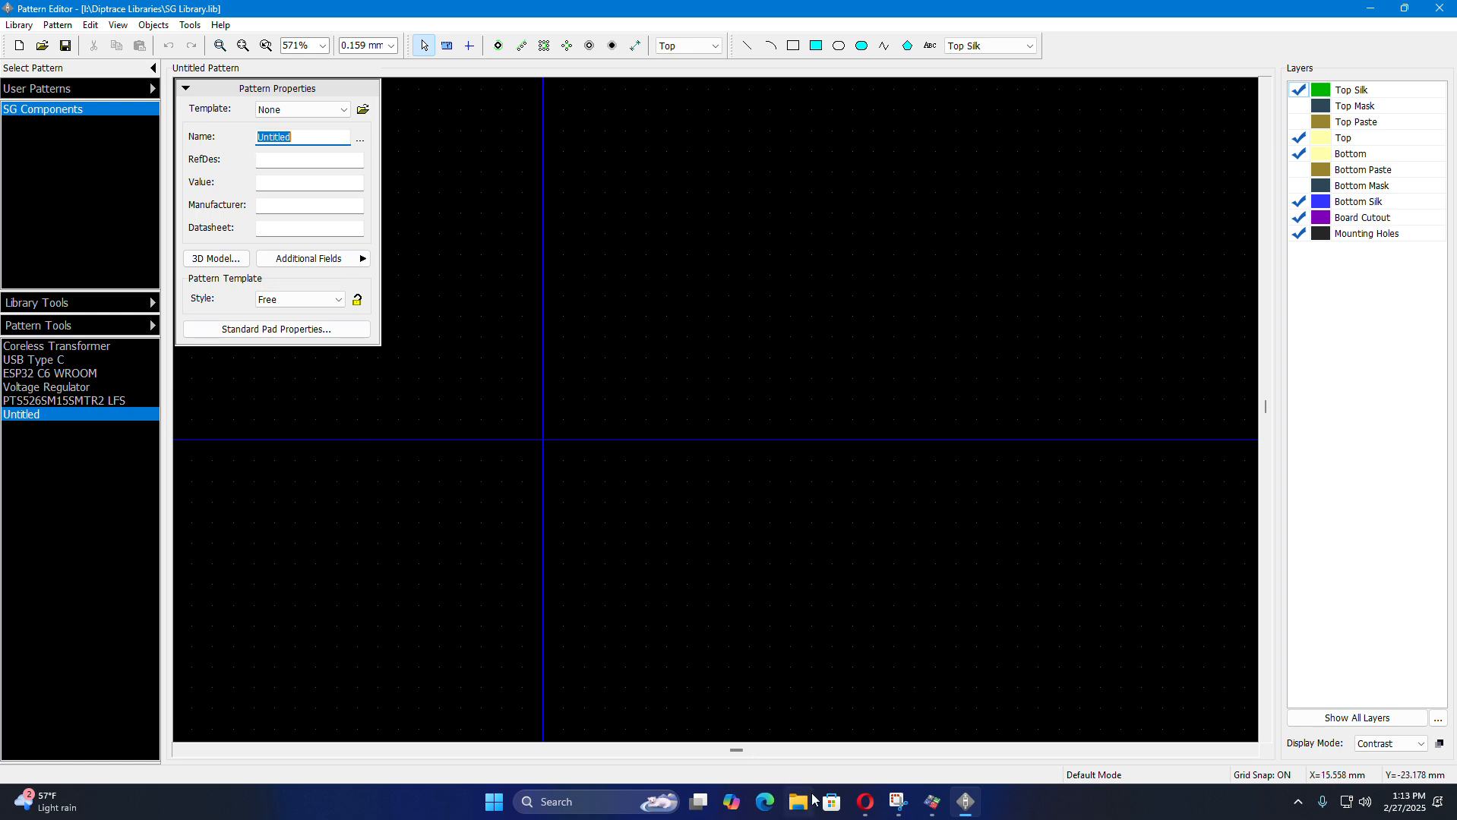
left_click(865, 802)
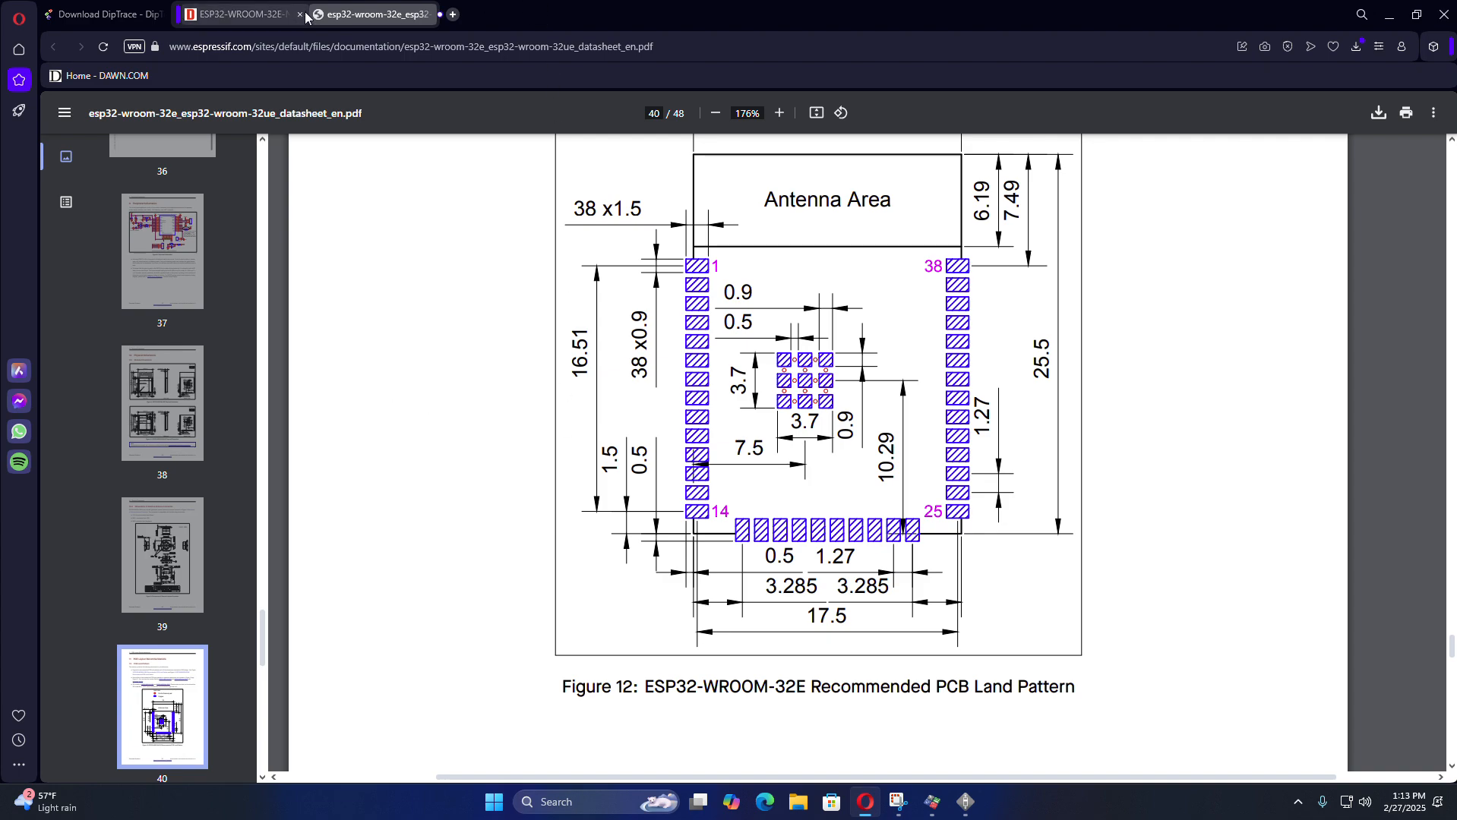
left_click(257, 16)
scroll(692, 581, "up", 5)
scroll(693, 580, "down", 3)
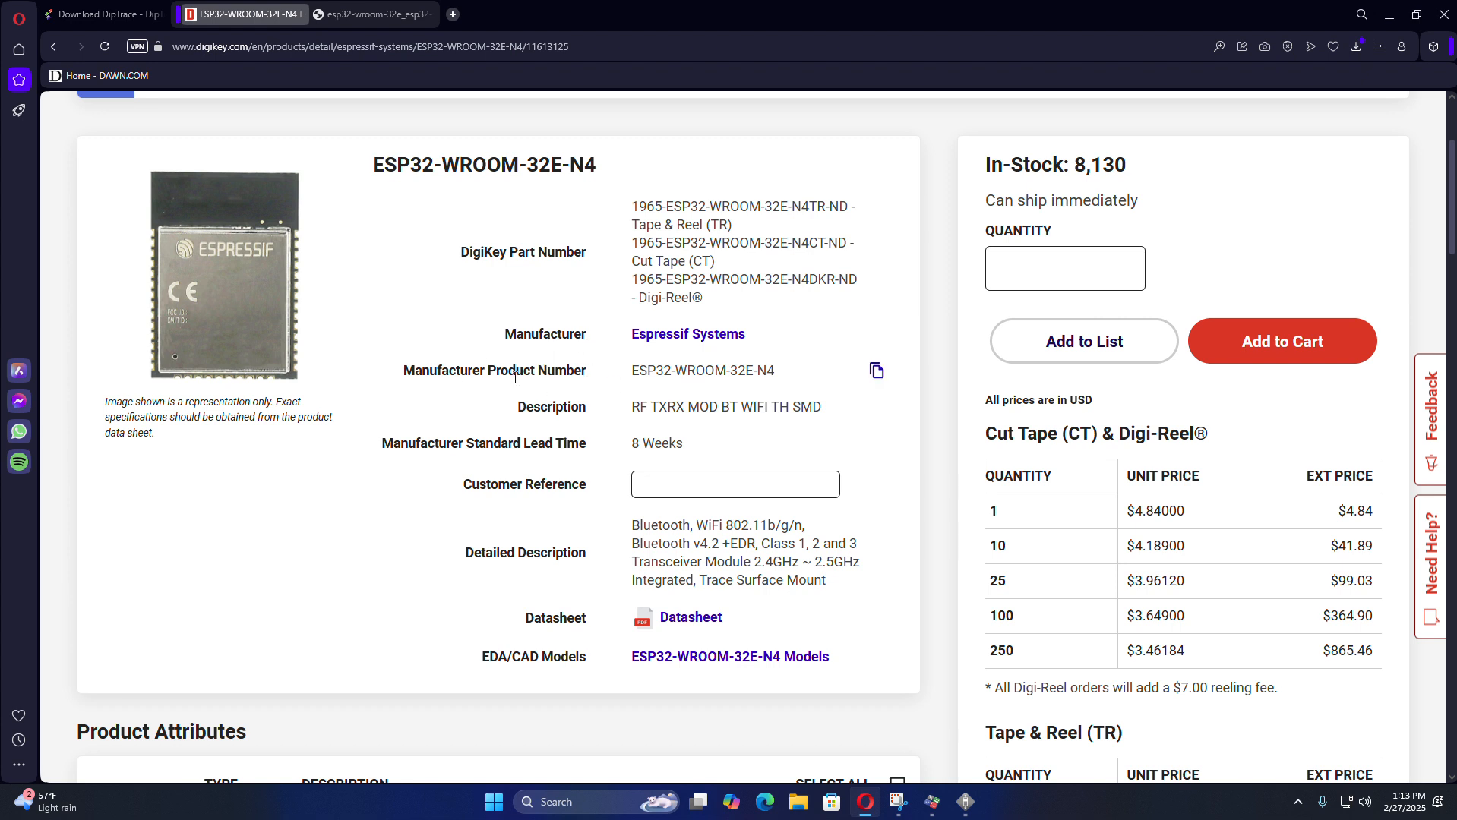
left_click(876, 370)
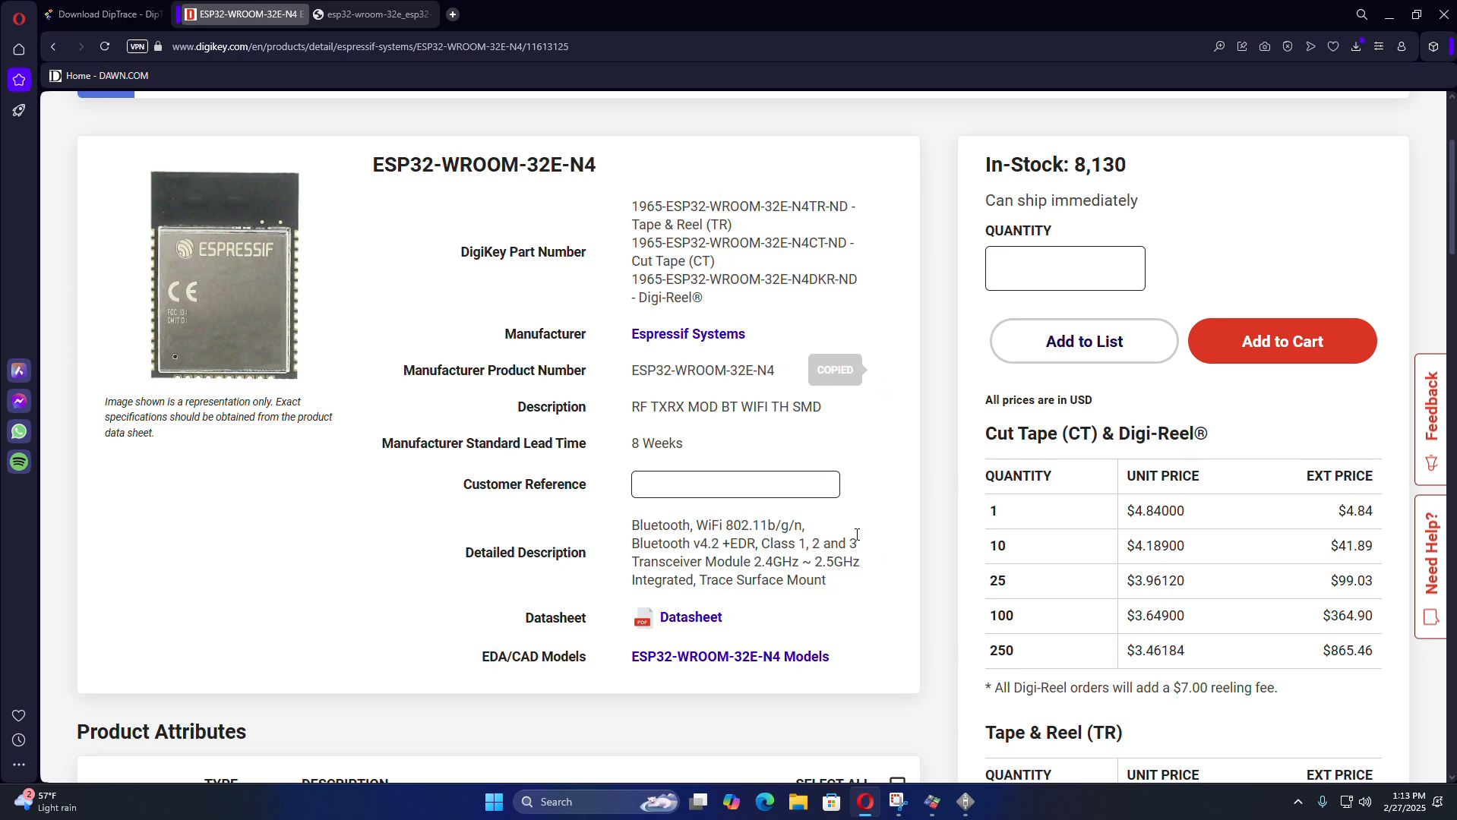
left_click(963, 803)
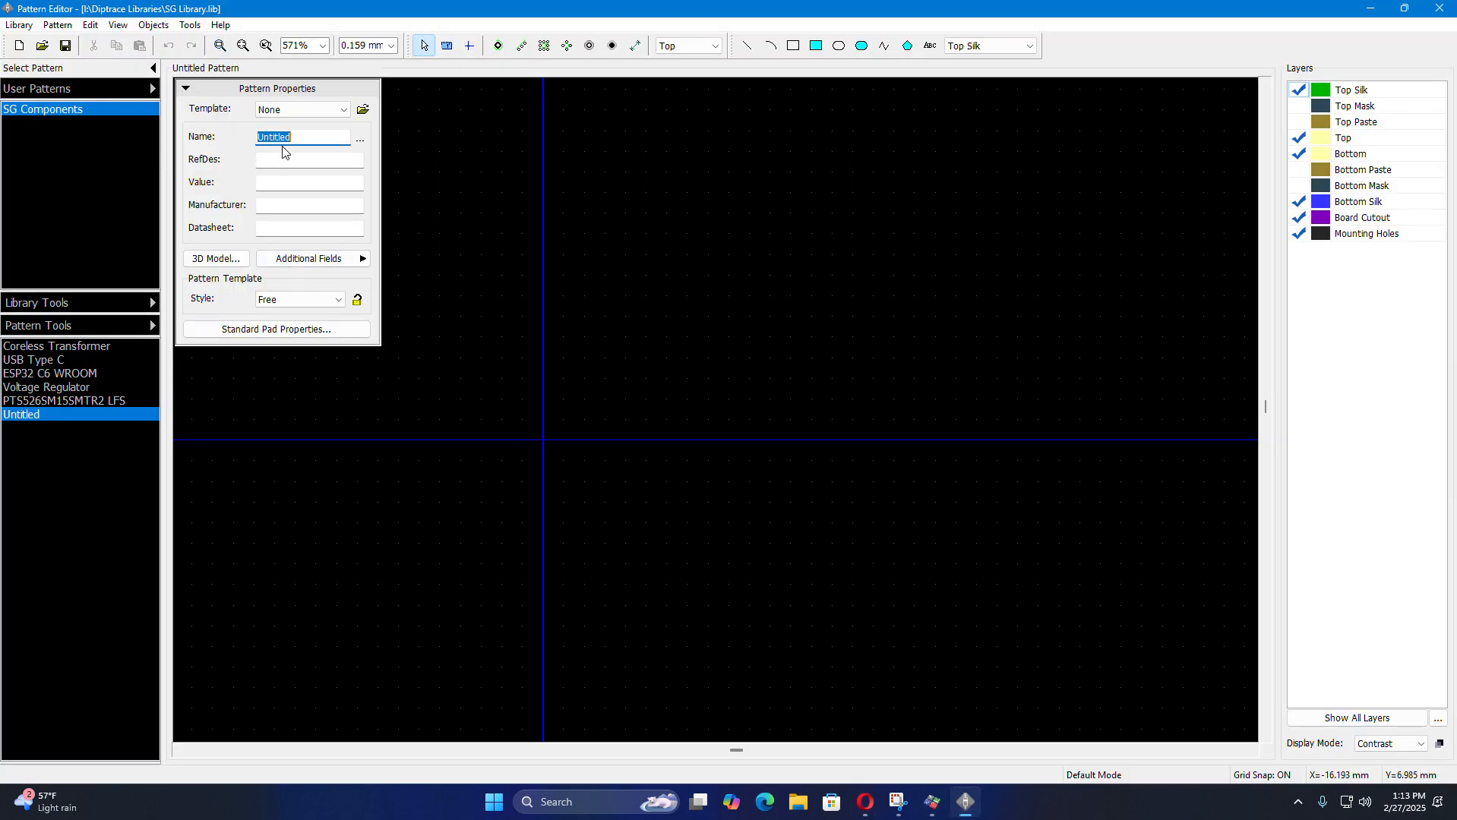
key("ctrl+v")
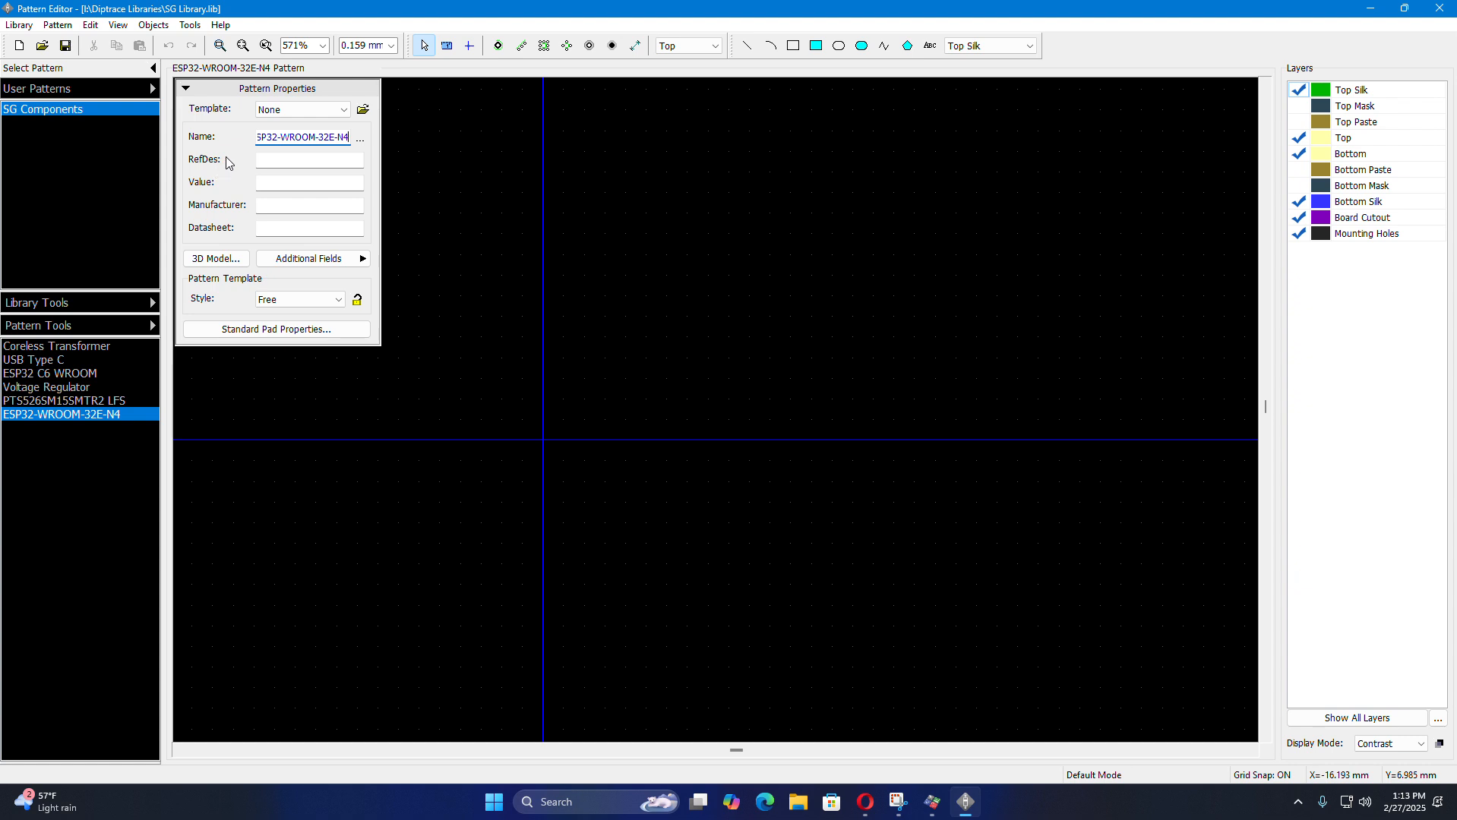
- Set the pattern's RefDes to U and its Value to the DigiKey description, RF TXRX MOD BT WIFI TH SMD
left_click(278, 162)
type("U")
left_click(284, 183)
left_click(863, 809)
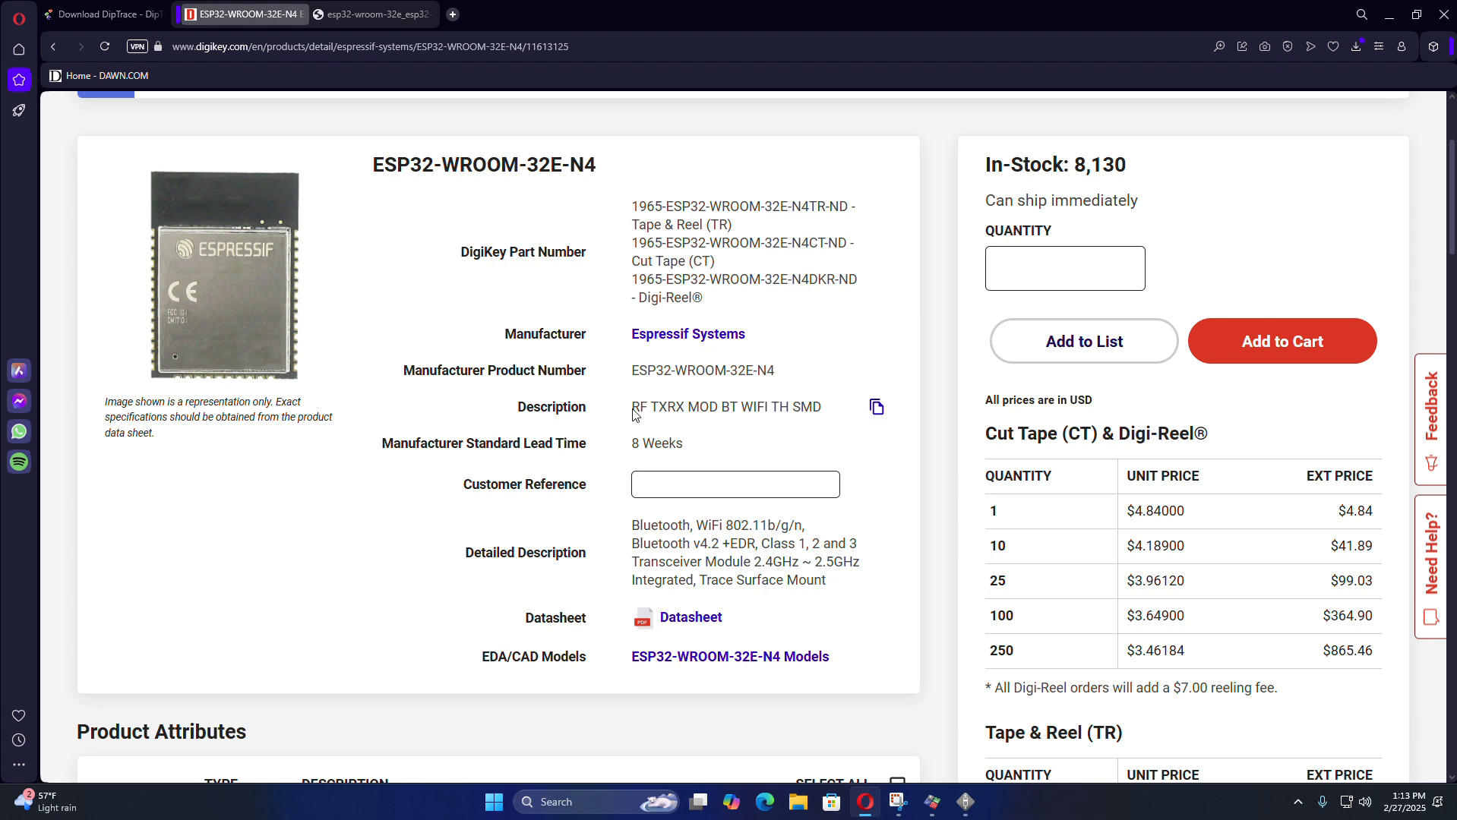
left_click(876, 407)
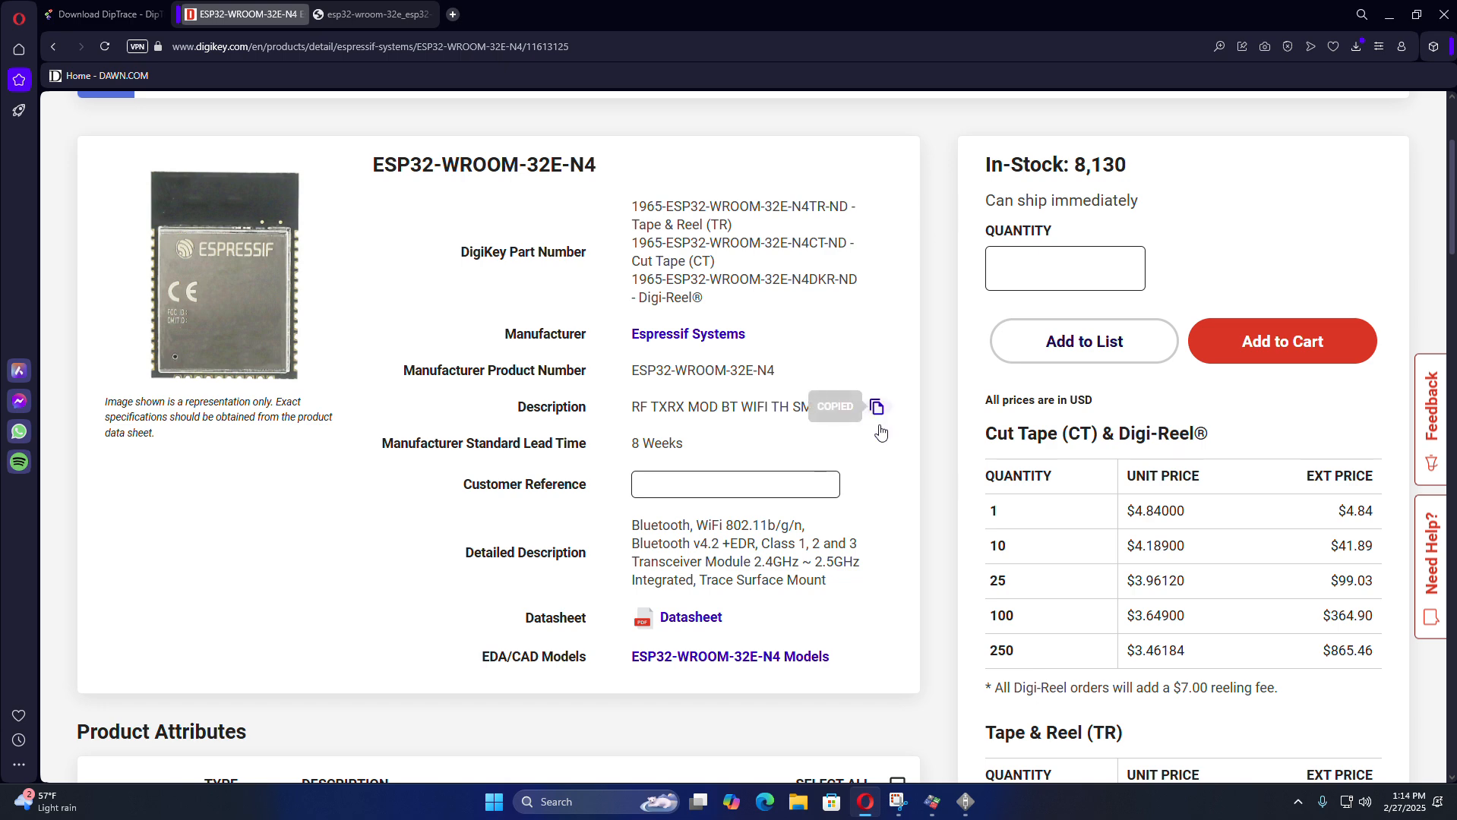
left_click(961, 804)
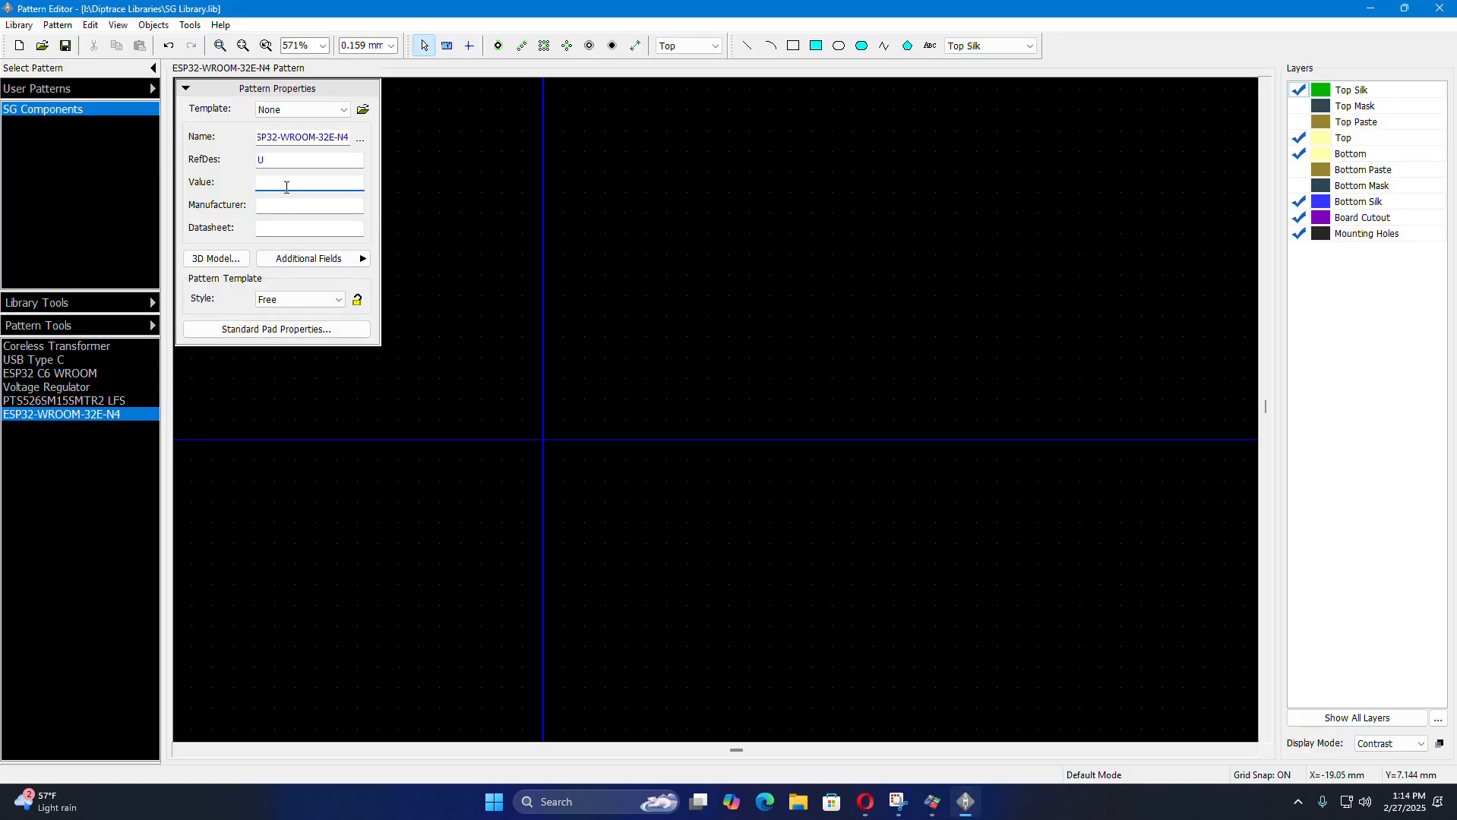
key("ctrl+v")
- Set the pattern's Manufacturer to Espressif Systems, copied from the DigiKey product page
left_click(278, 202)
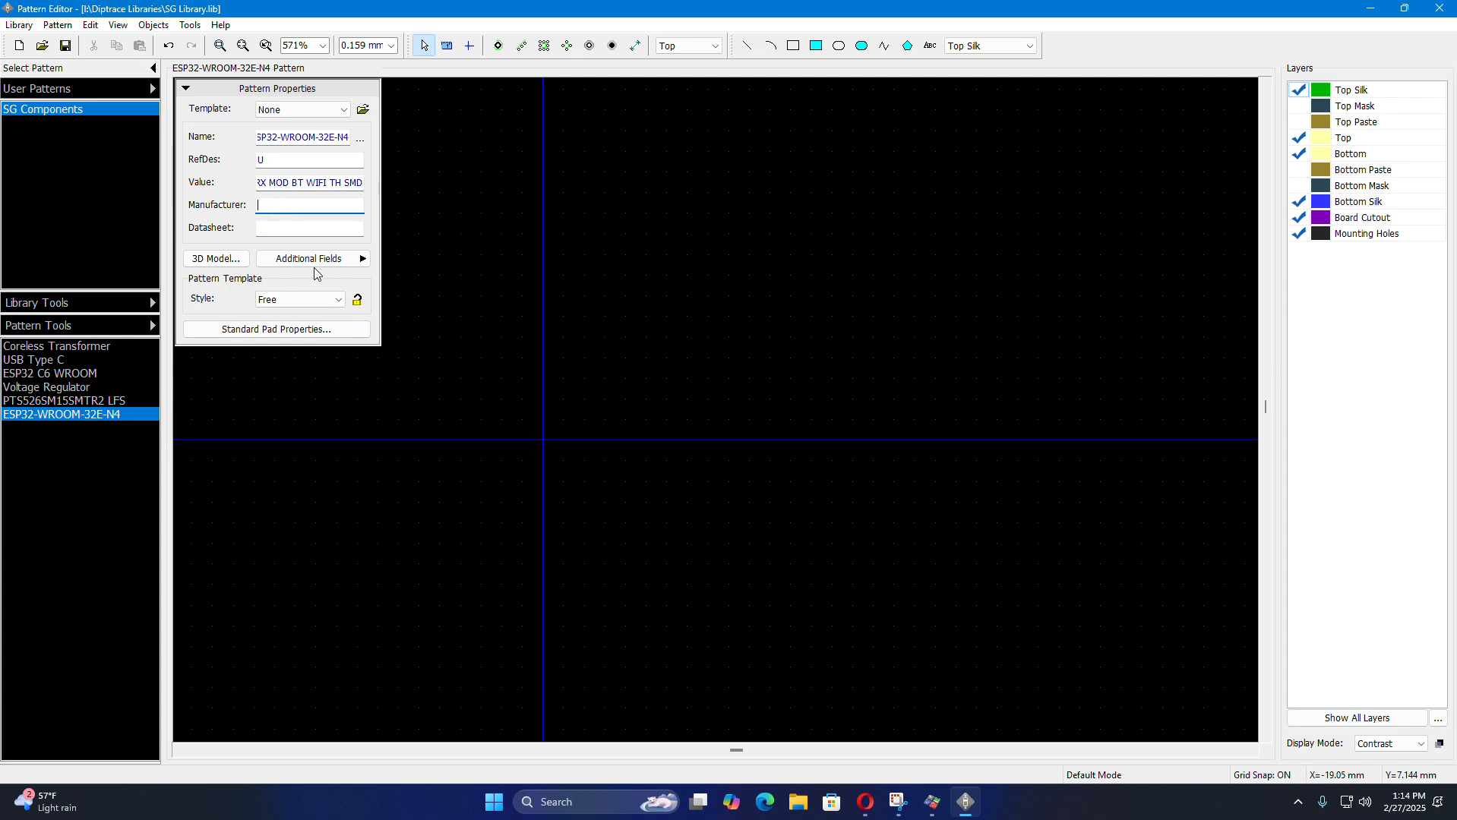
left_click(865, 801)
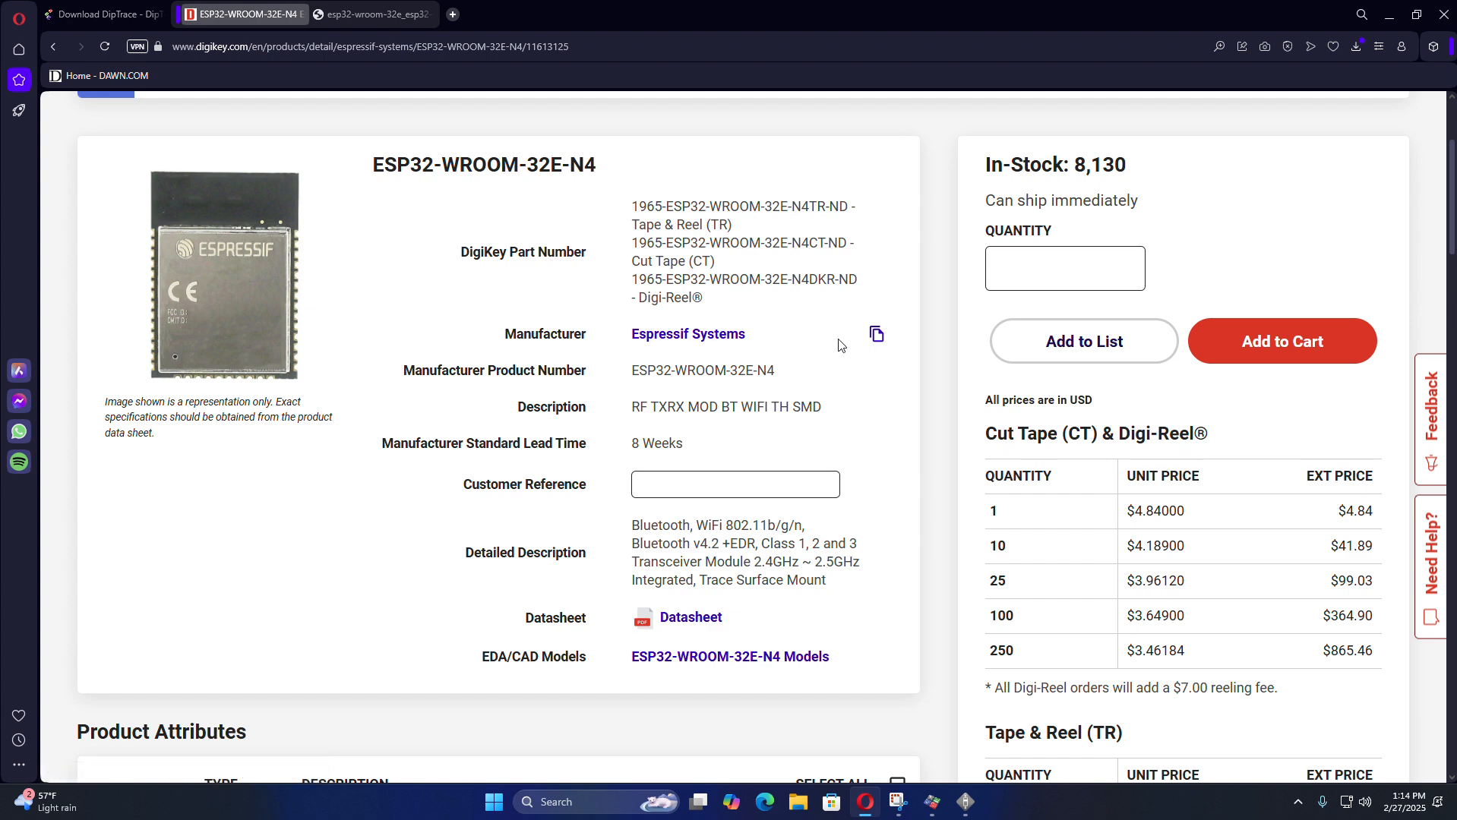
left_click(877, 338)
left_click(965, 802)
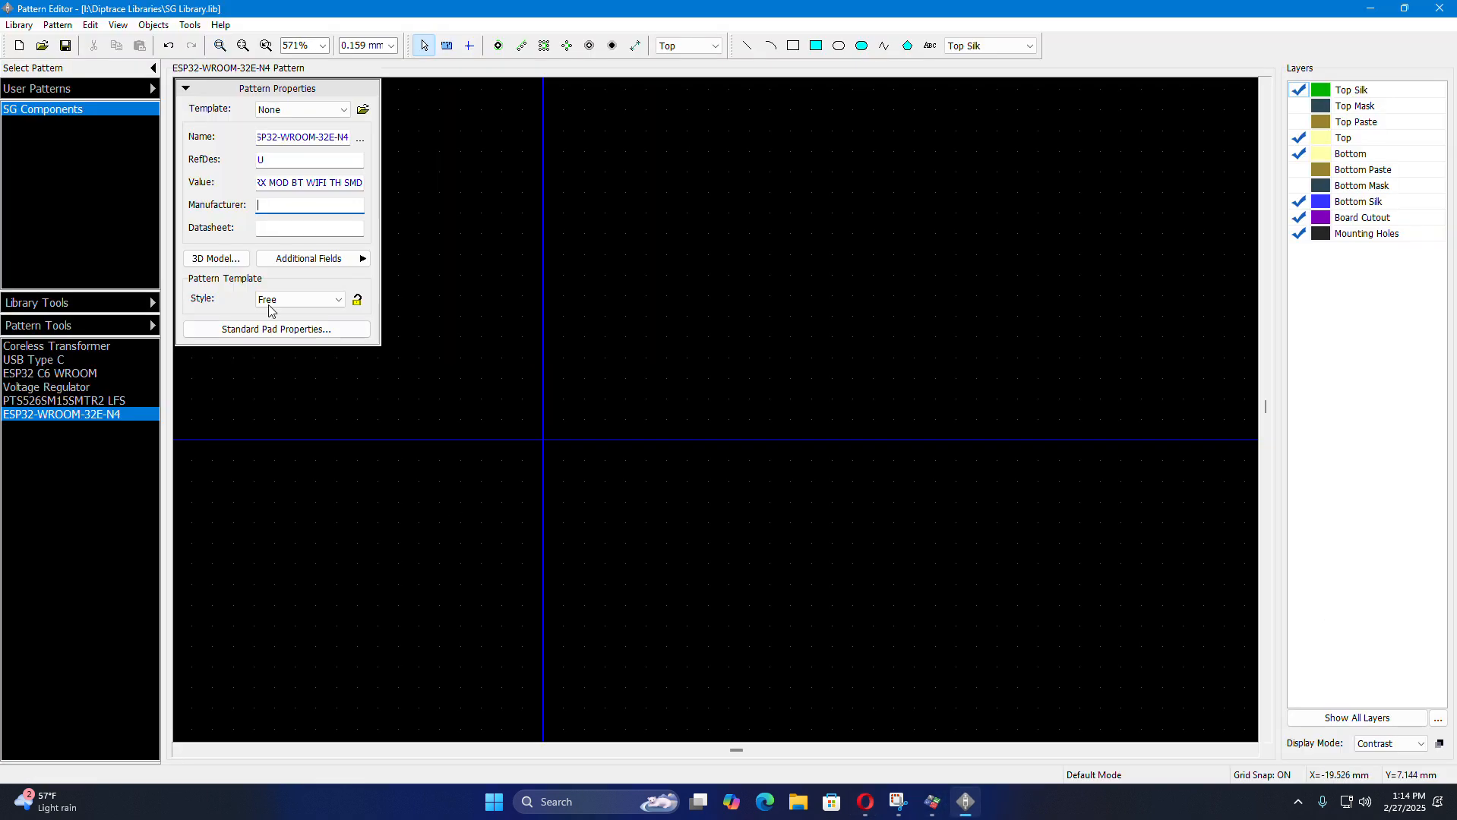
key("ctrl+v")
- Fill the pattern's Datasheet field with the web address of the Espressif datasheet PDF open in the browser, and collapse the Pattern Properties
left_click(266, 228)
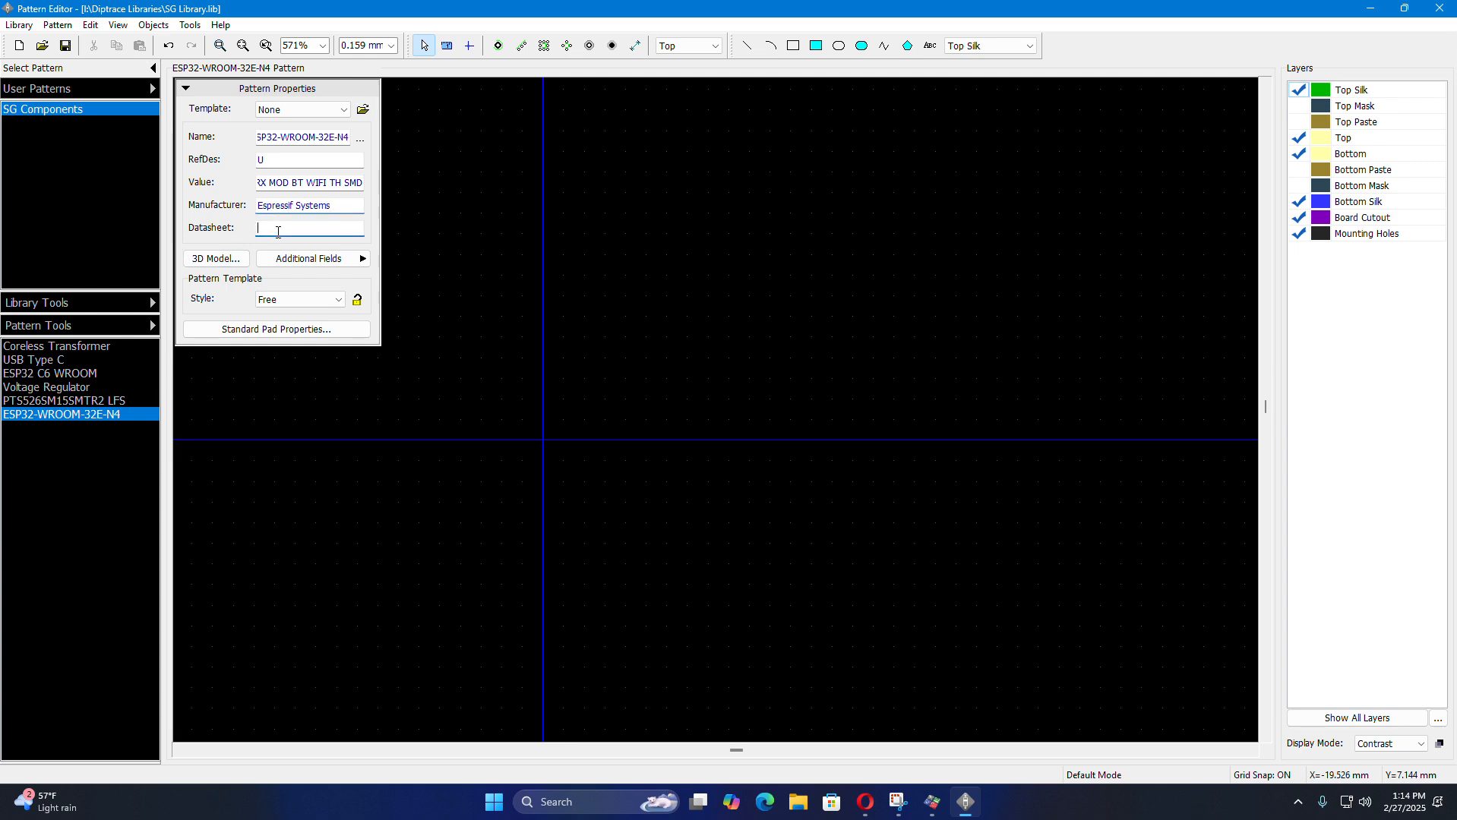
left_click(864, 802)
left_click(365, 13)
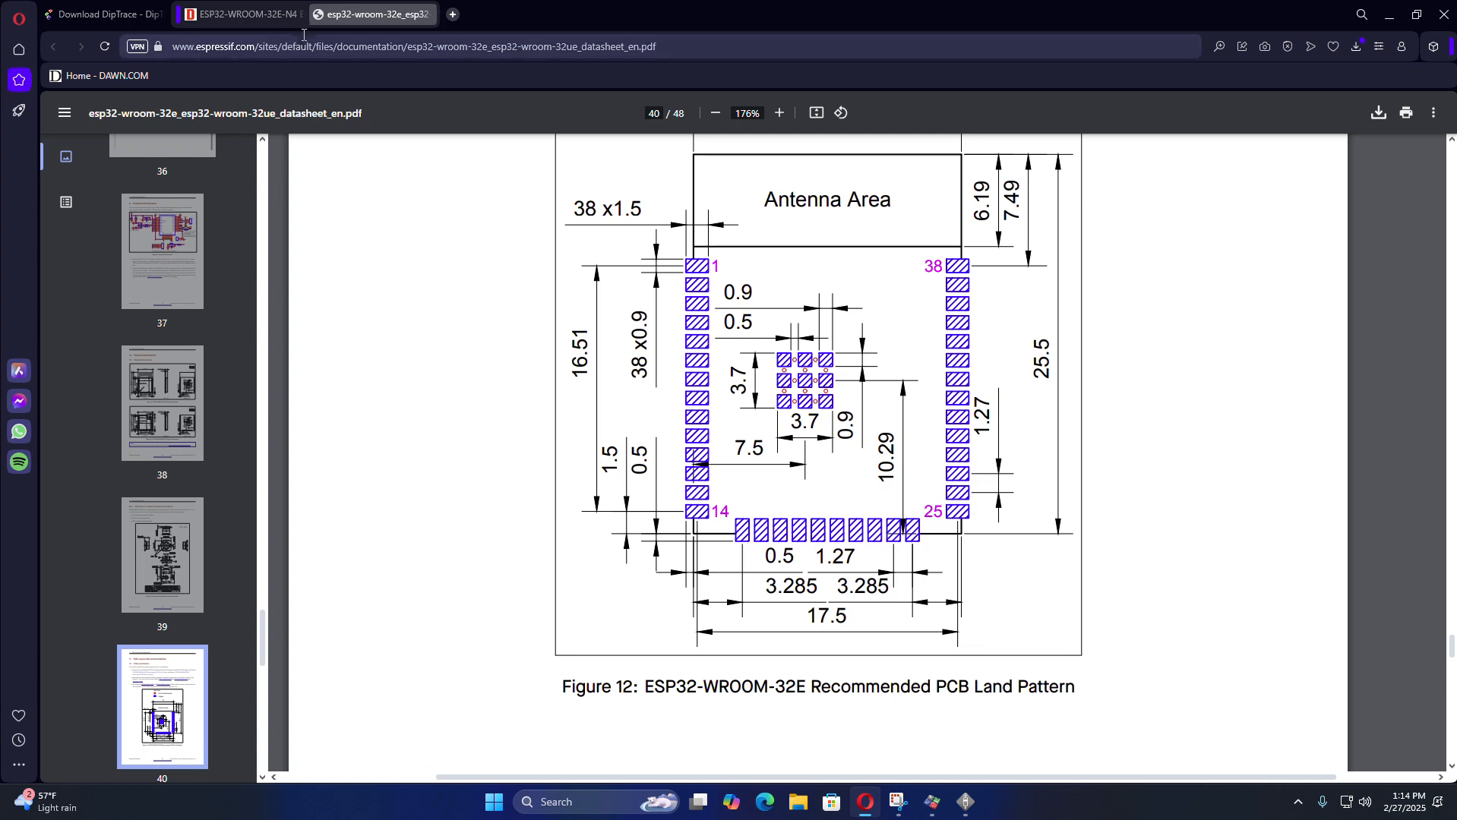
left_click(293, 47)
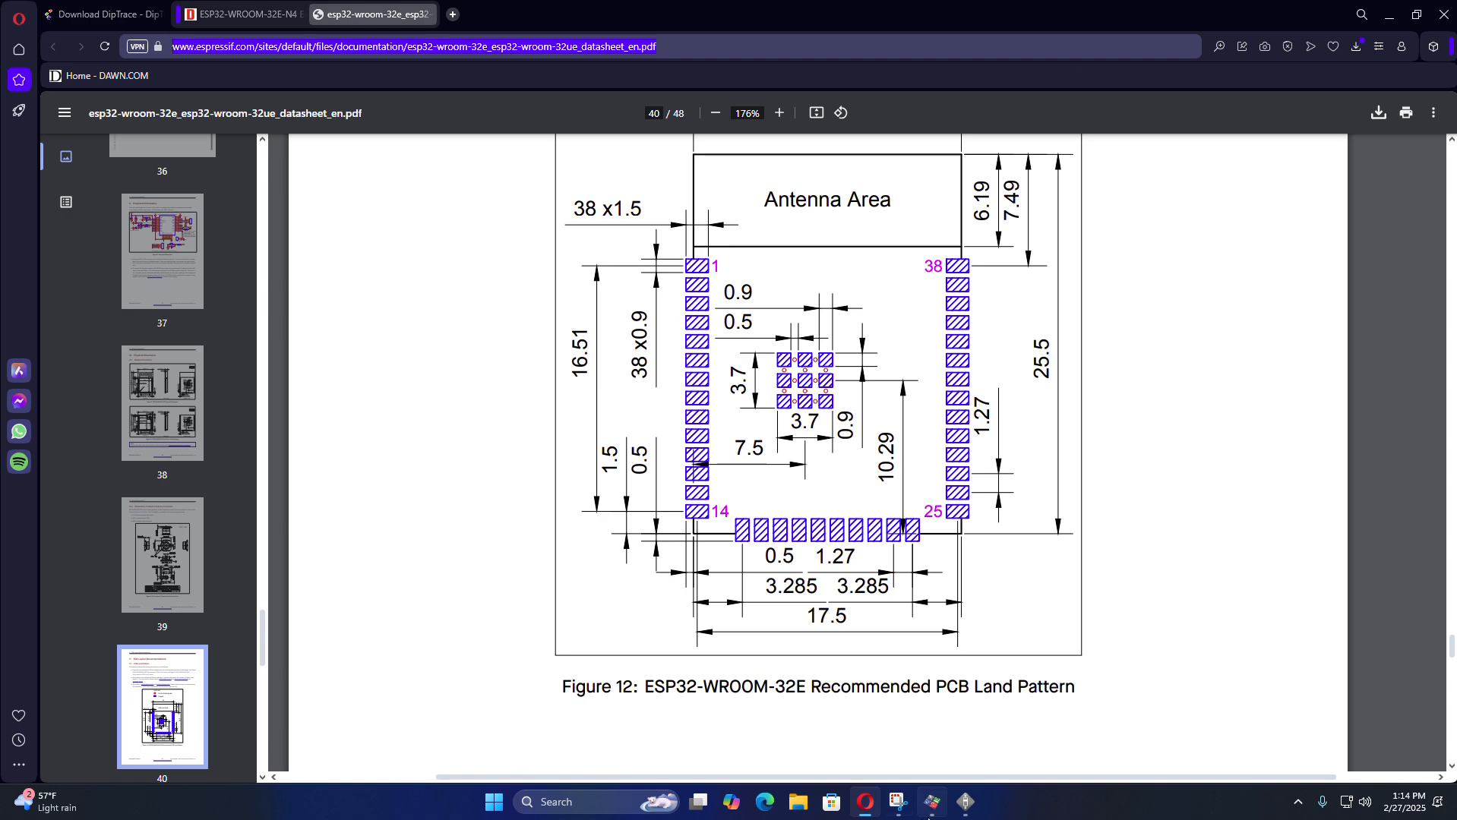
left_click(966, 802)
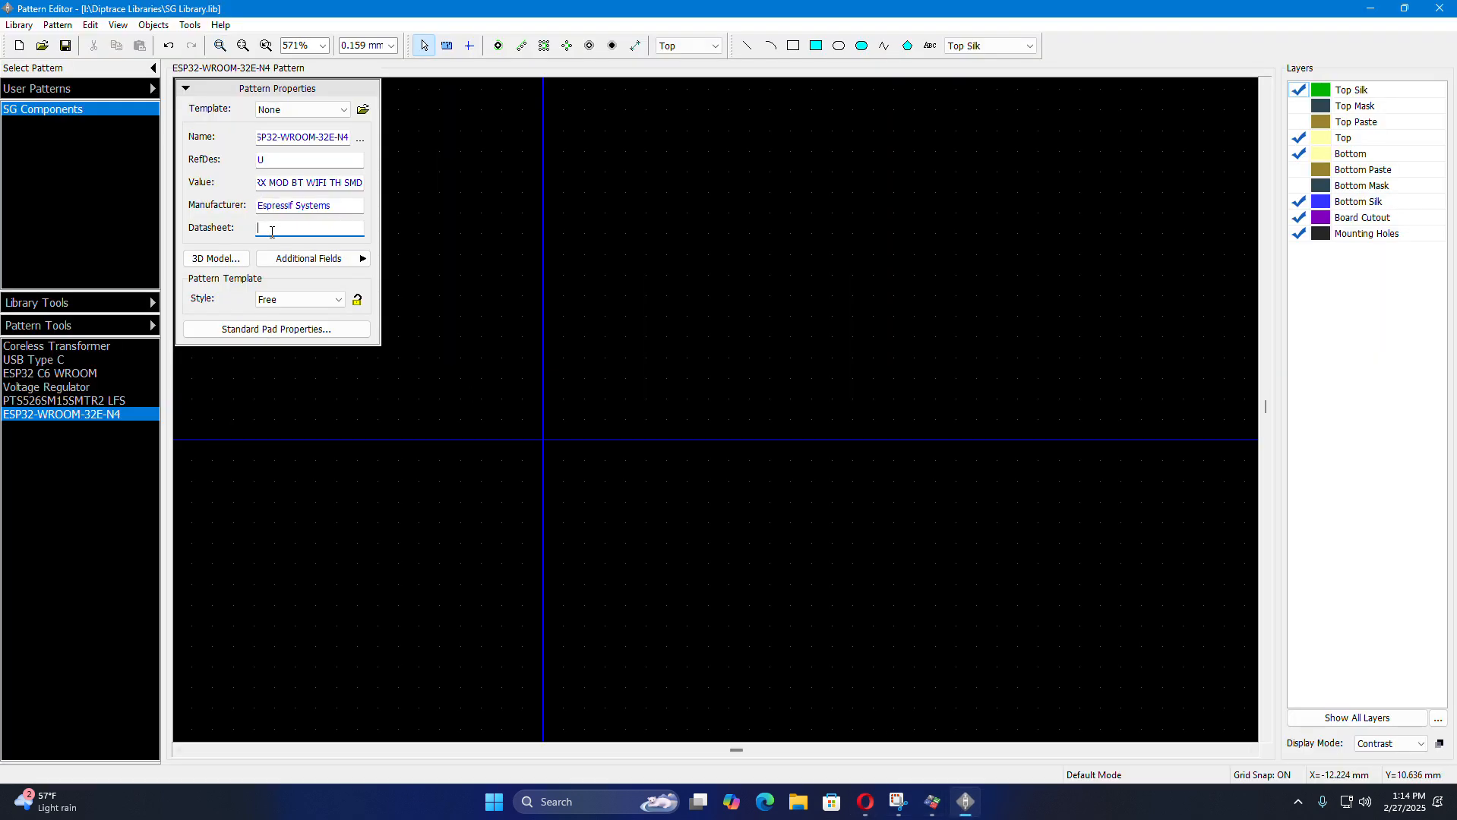
key("ctrl+v")
left_click(185, 88)
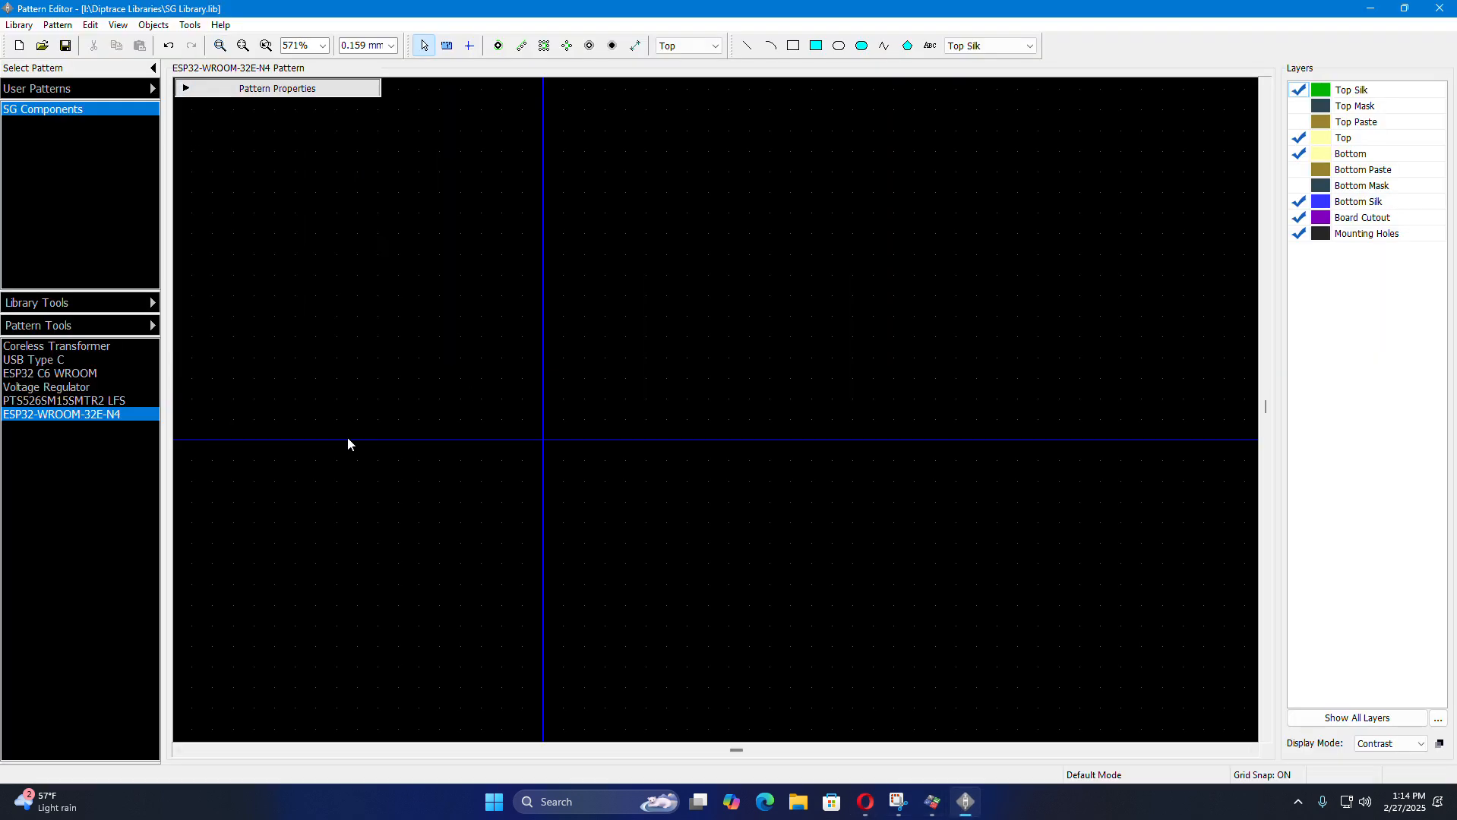
- Place a single SMD pad above the horizontal axis at about X 0.64 mm, Y 7.14 mm
scroll(484, 479, "down", 5)
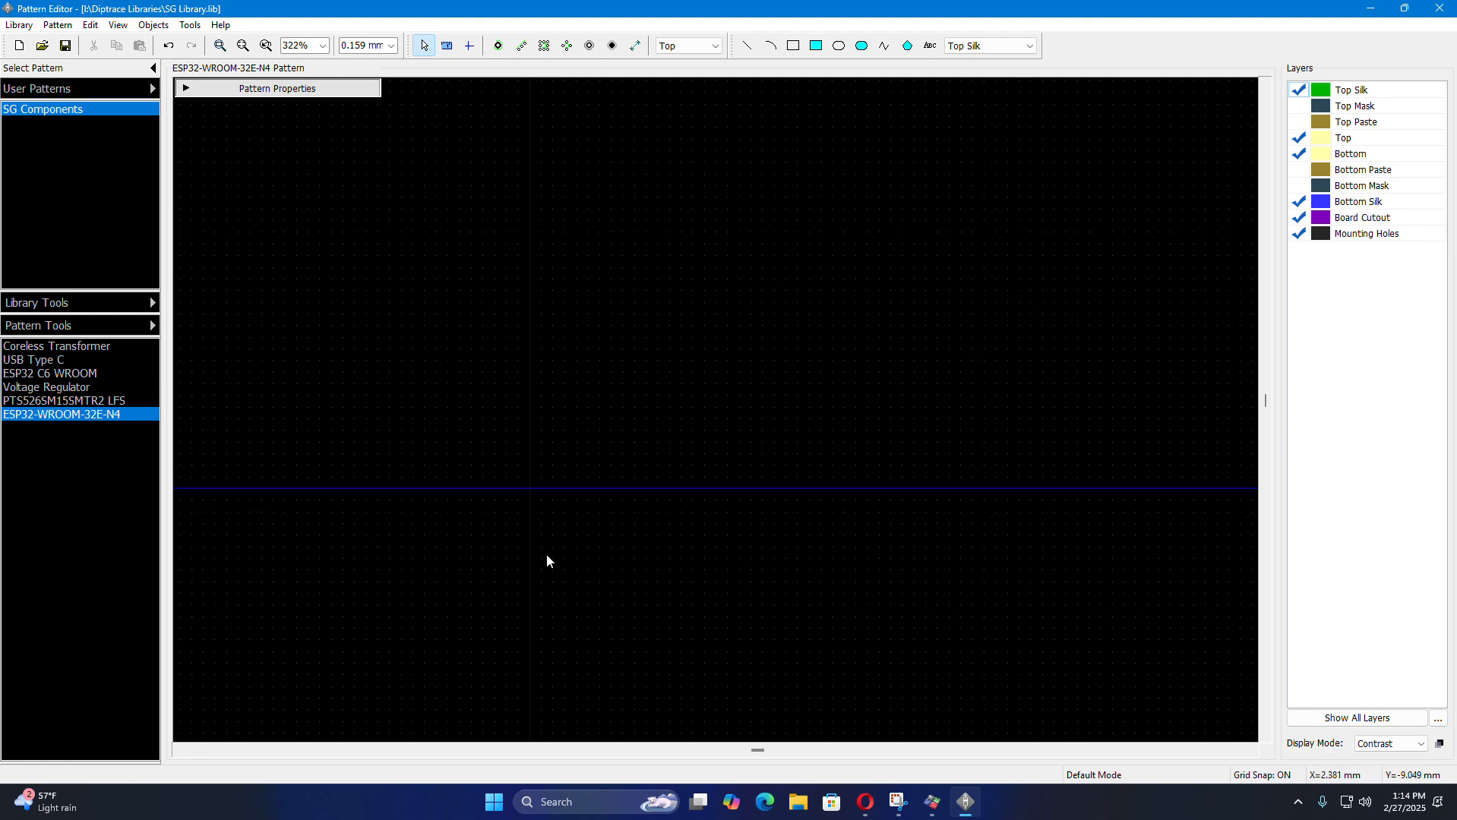
scroll(541, 488, "up", 8)
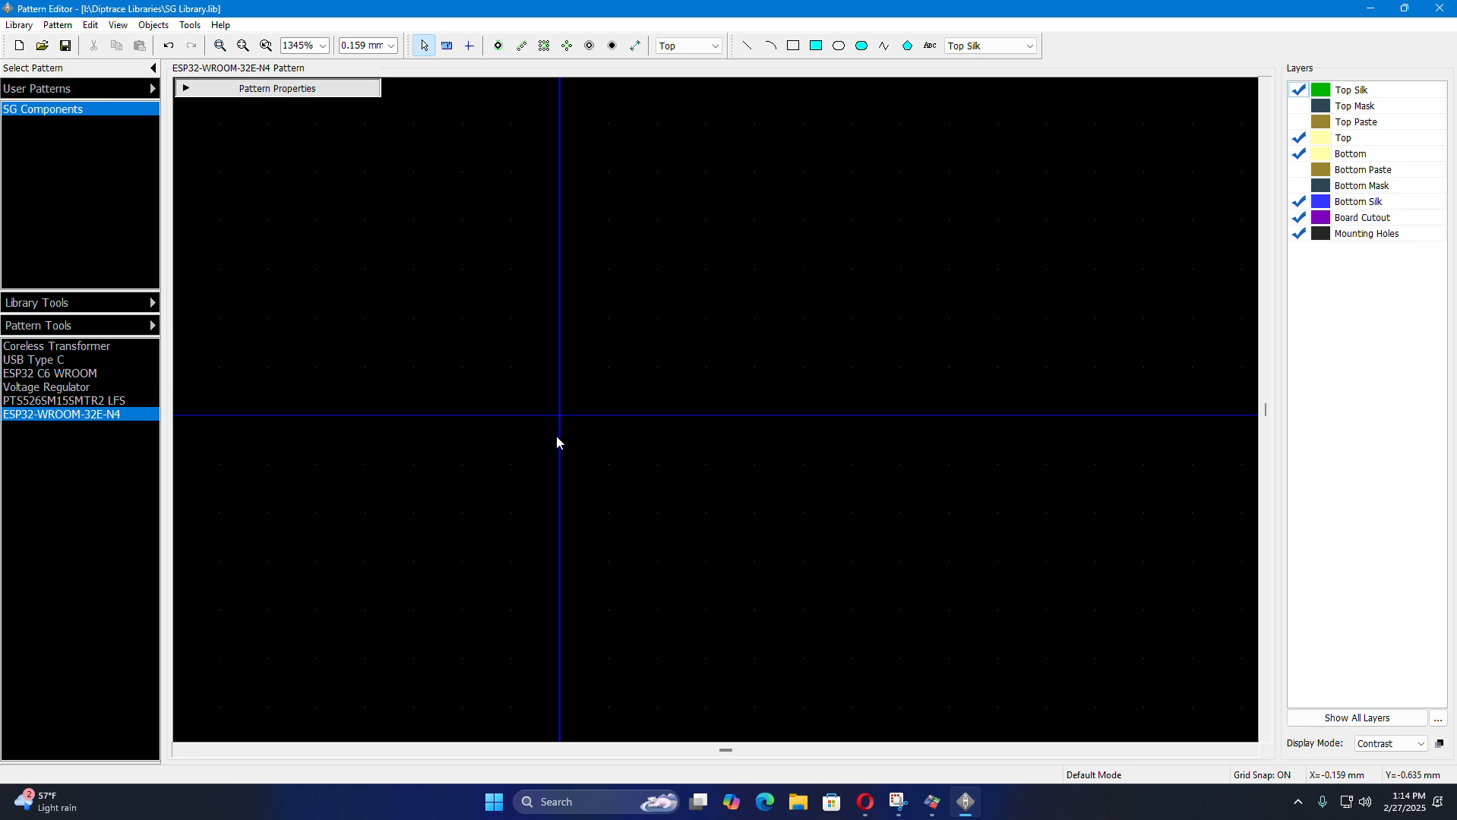
scroll(552, 607, "down", 4)
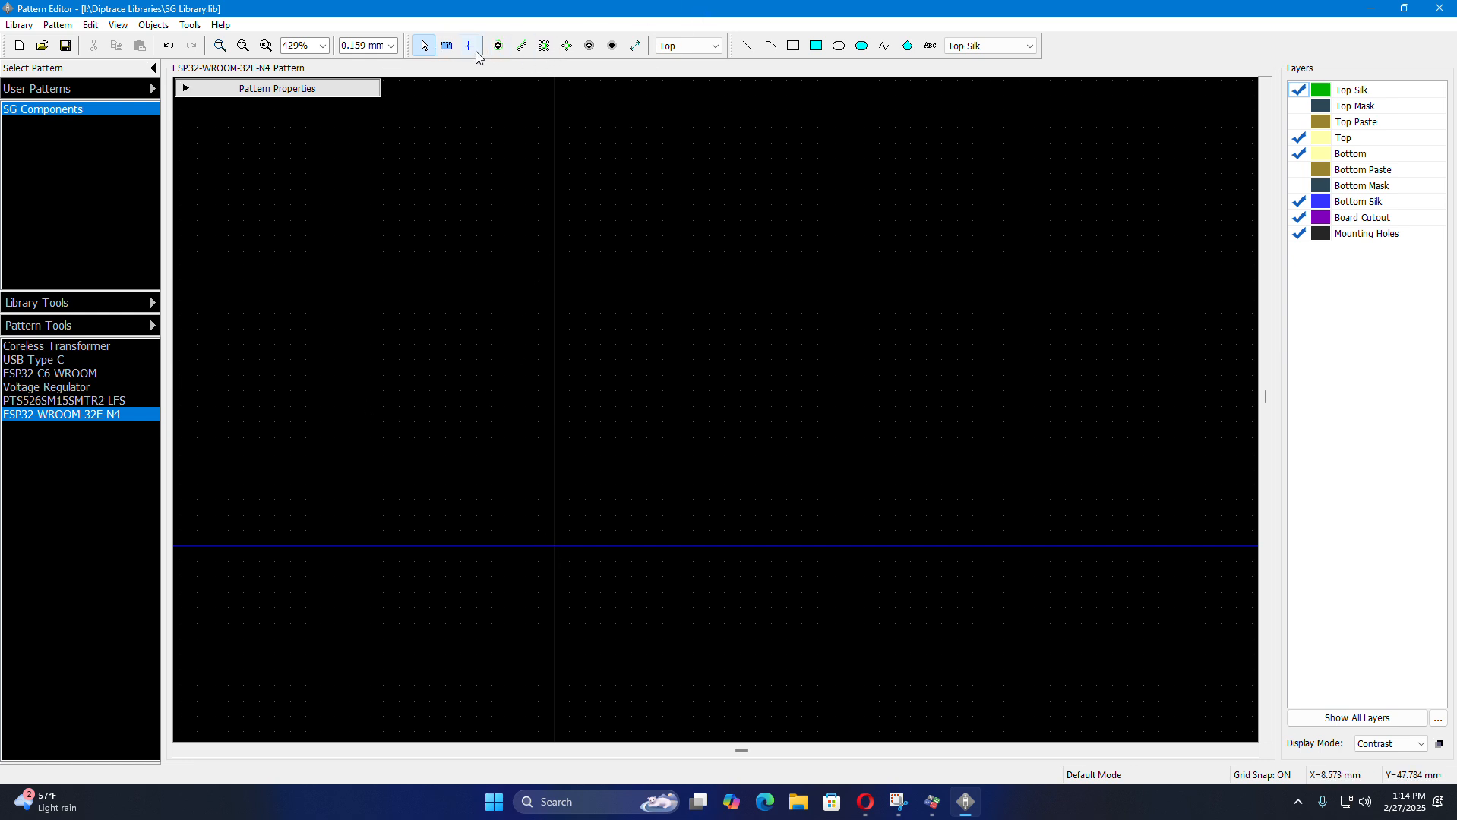
left_click(499, 47)
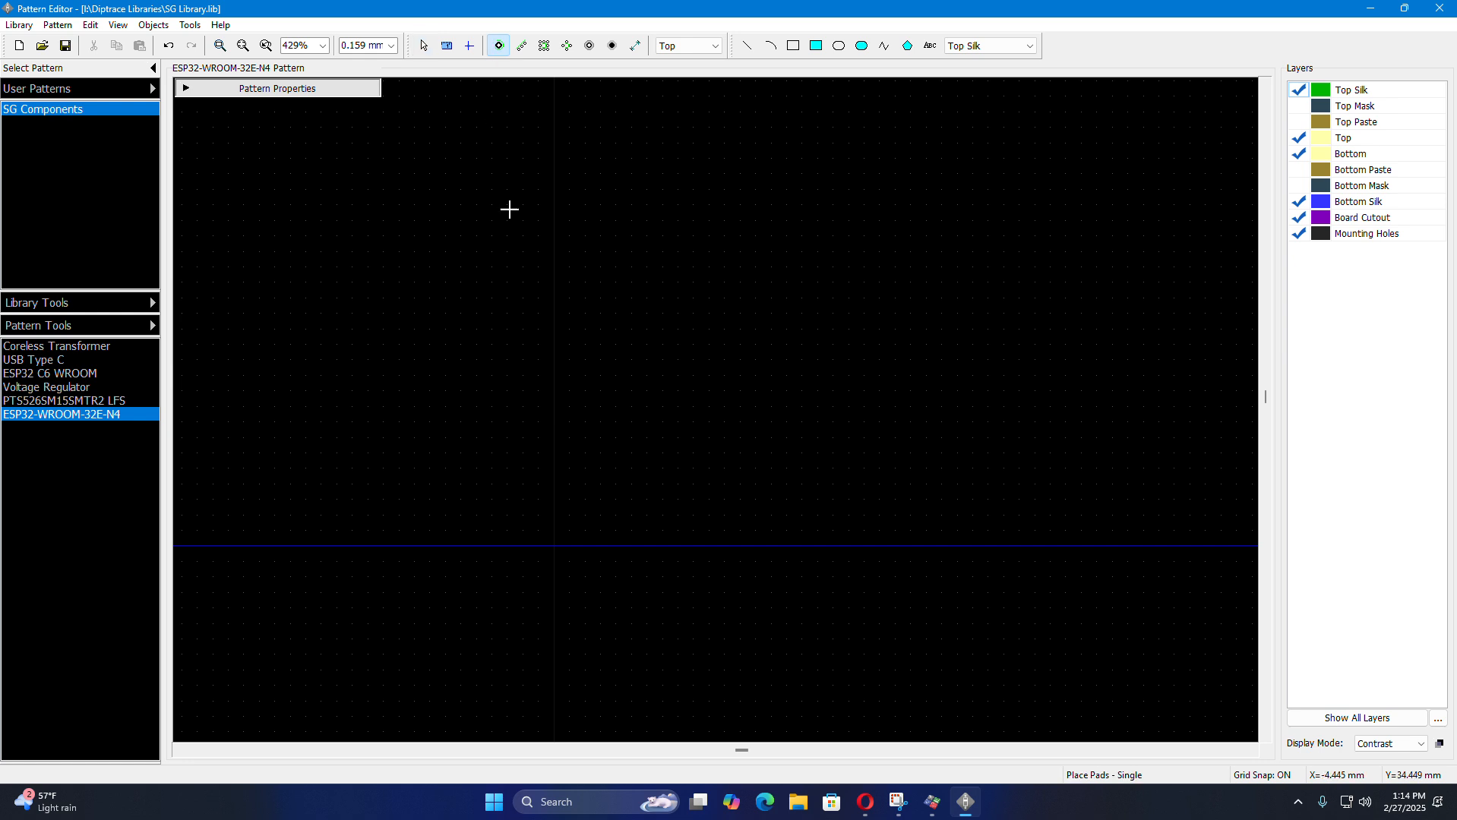
left_click(561, 476)
key("Escape")
scroll(598, 578, "up", 5)
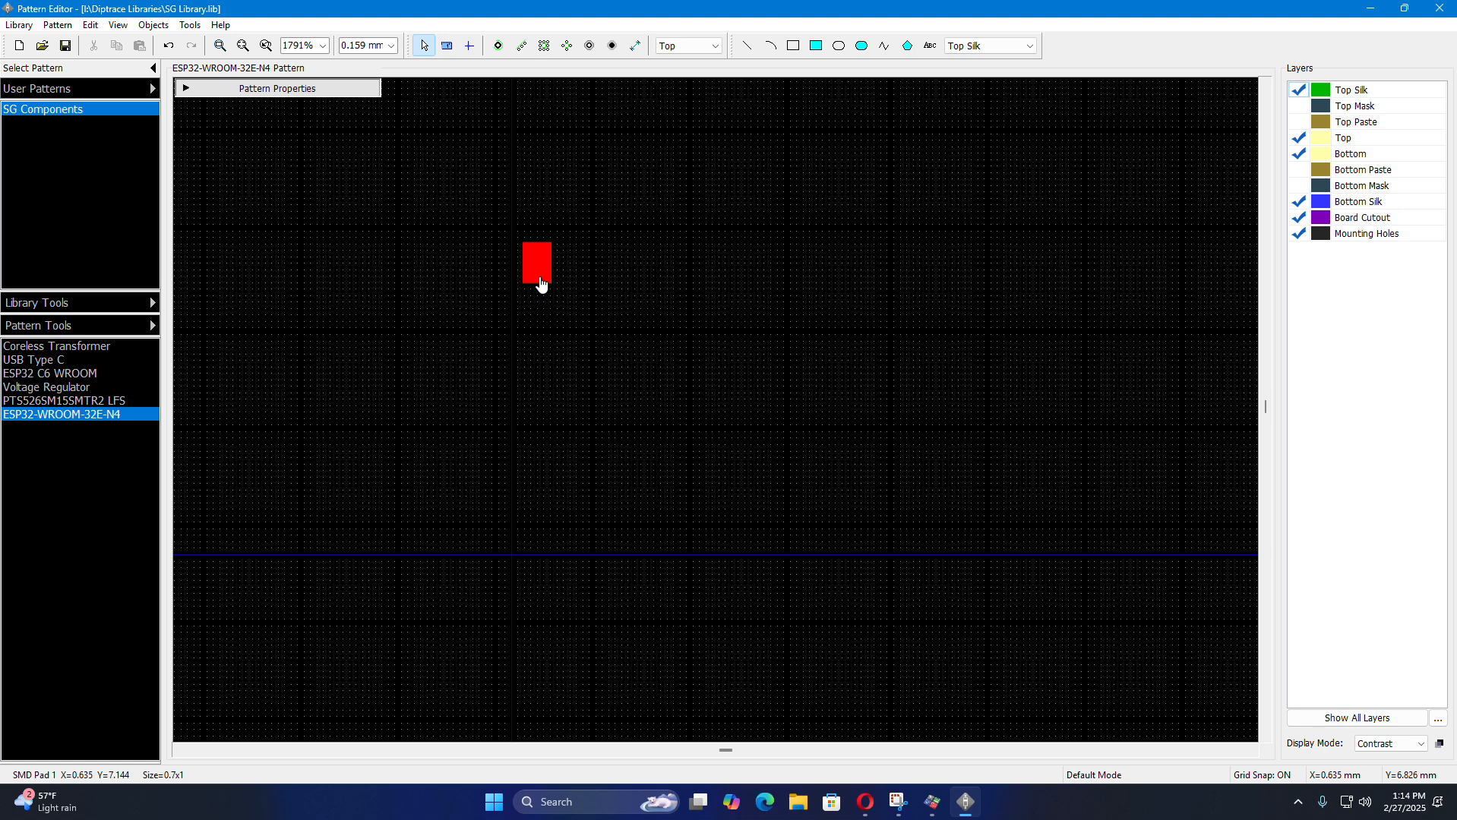
- Move the placed pad down, closer to the horizontal axis
left_click_drag(540, 283, 552, 411)
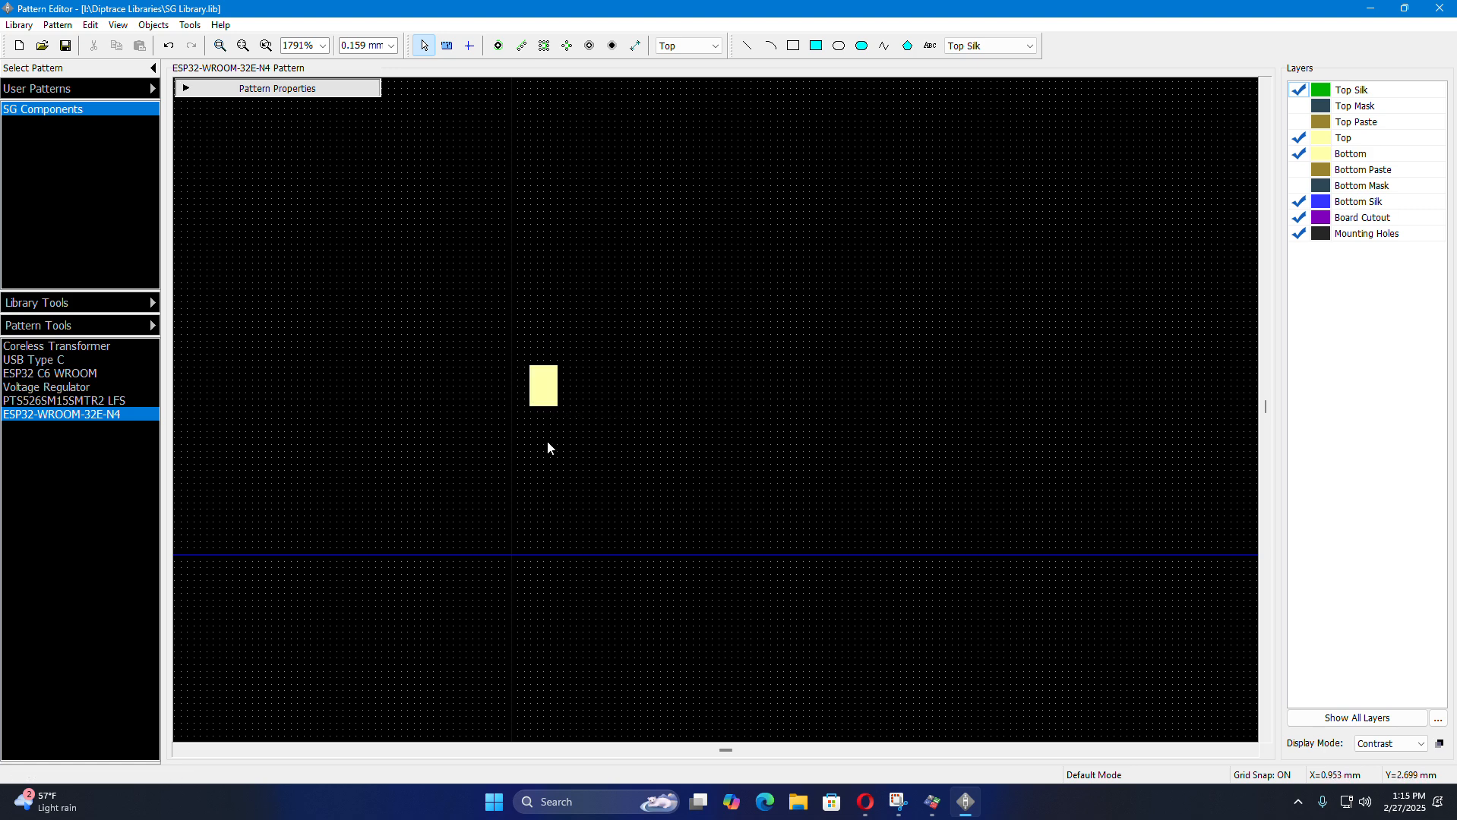
scroll(534, 455, "up", 1)
scroll(533, 449, "up", 4)
scroll(519, 367, "down", 5)
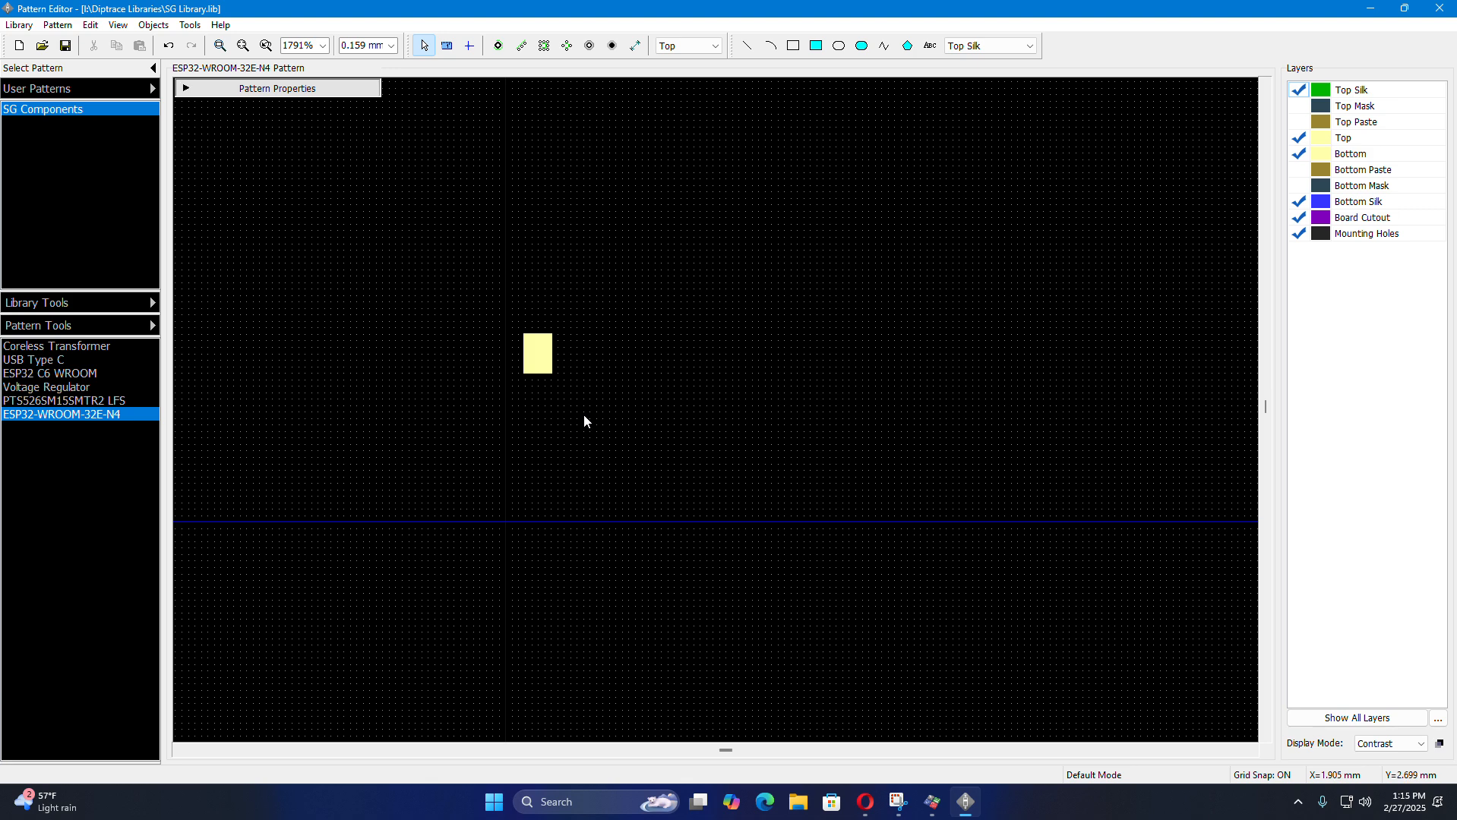
- Open the pattern's standard pad properties from pad 1 and look over the available pad types and shapes
double_click(542, 371)
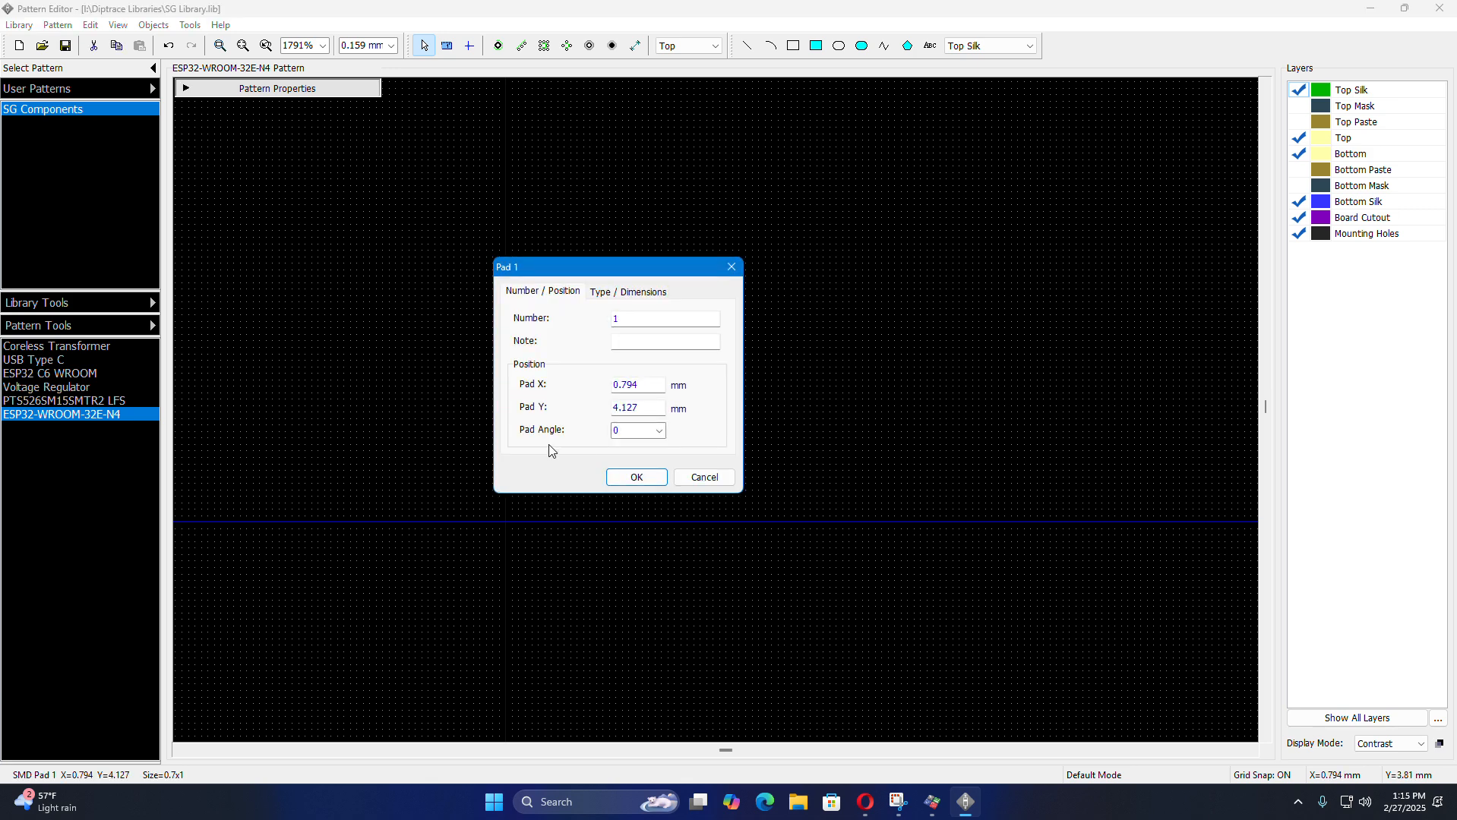
left_click(704, 480)
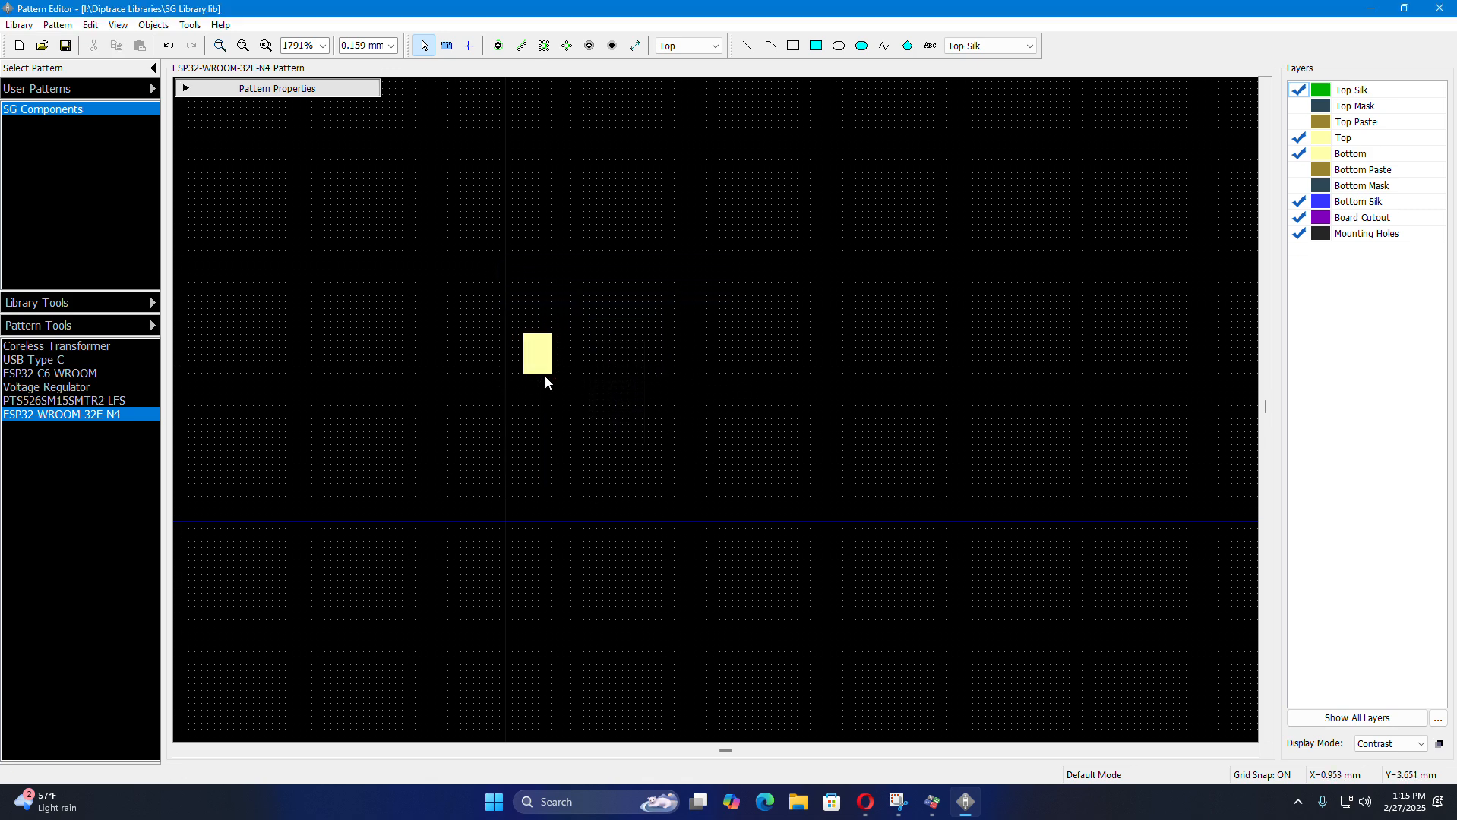
double_click(542, 372)
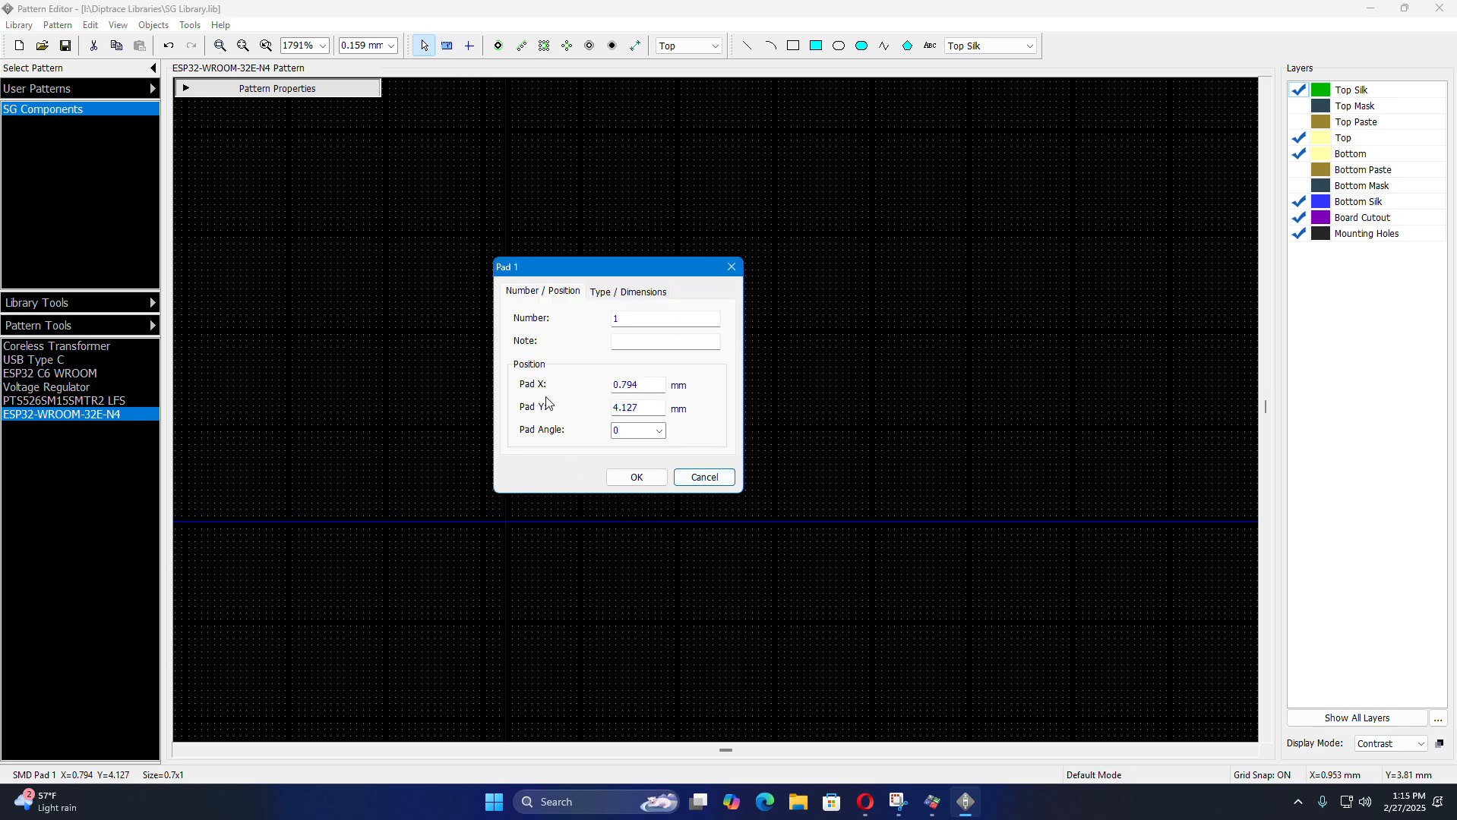
left_click(627, 384)
left_click(614, 292)
left_click(581, 344)
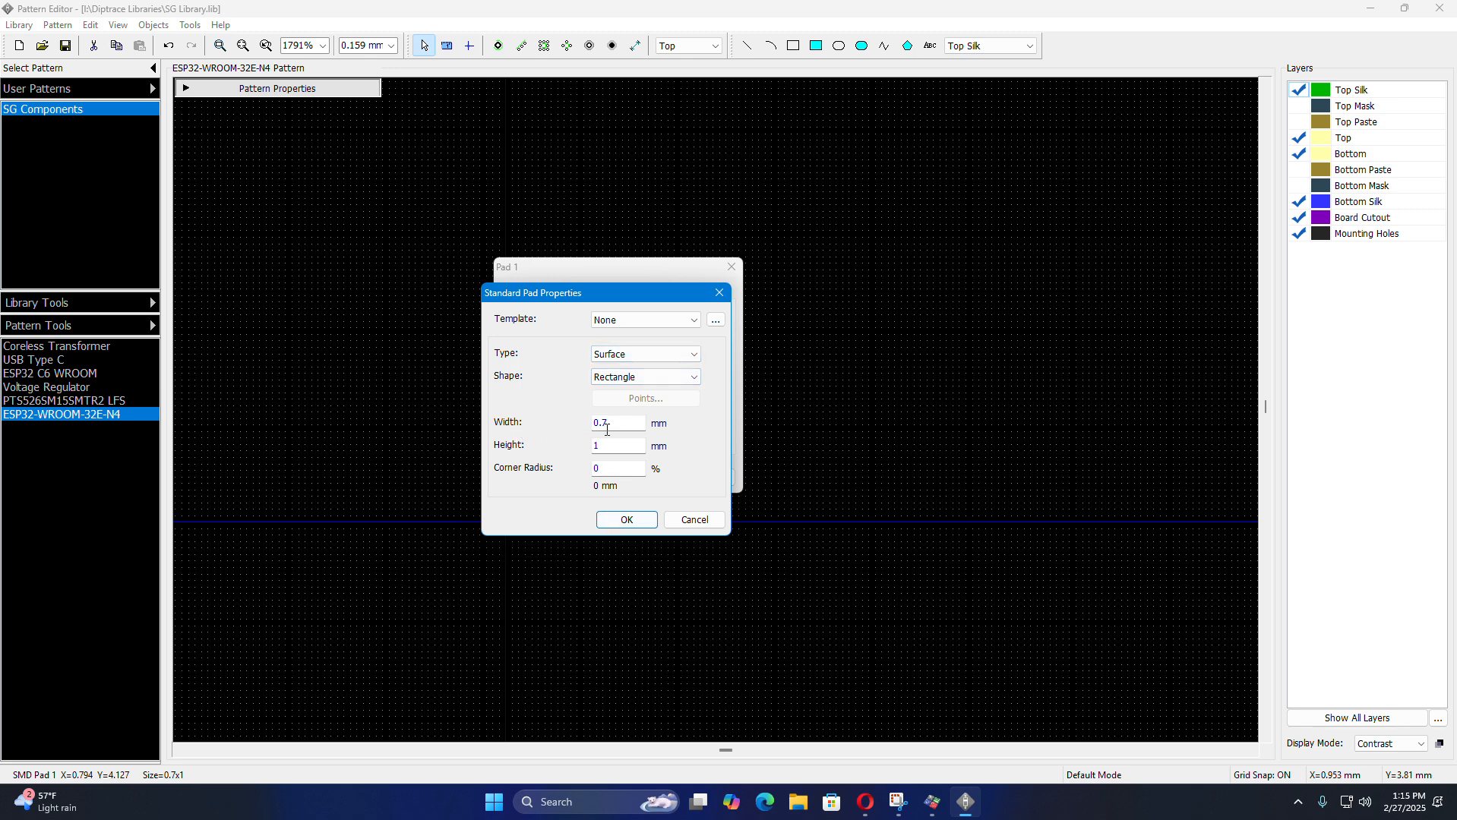
left_click(636, 378)
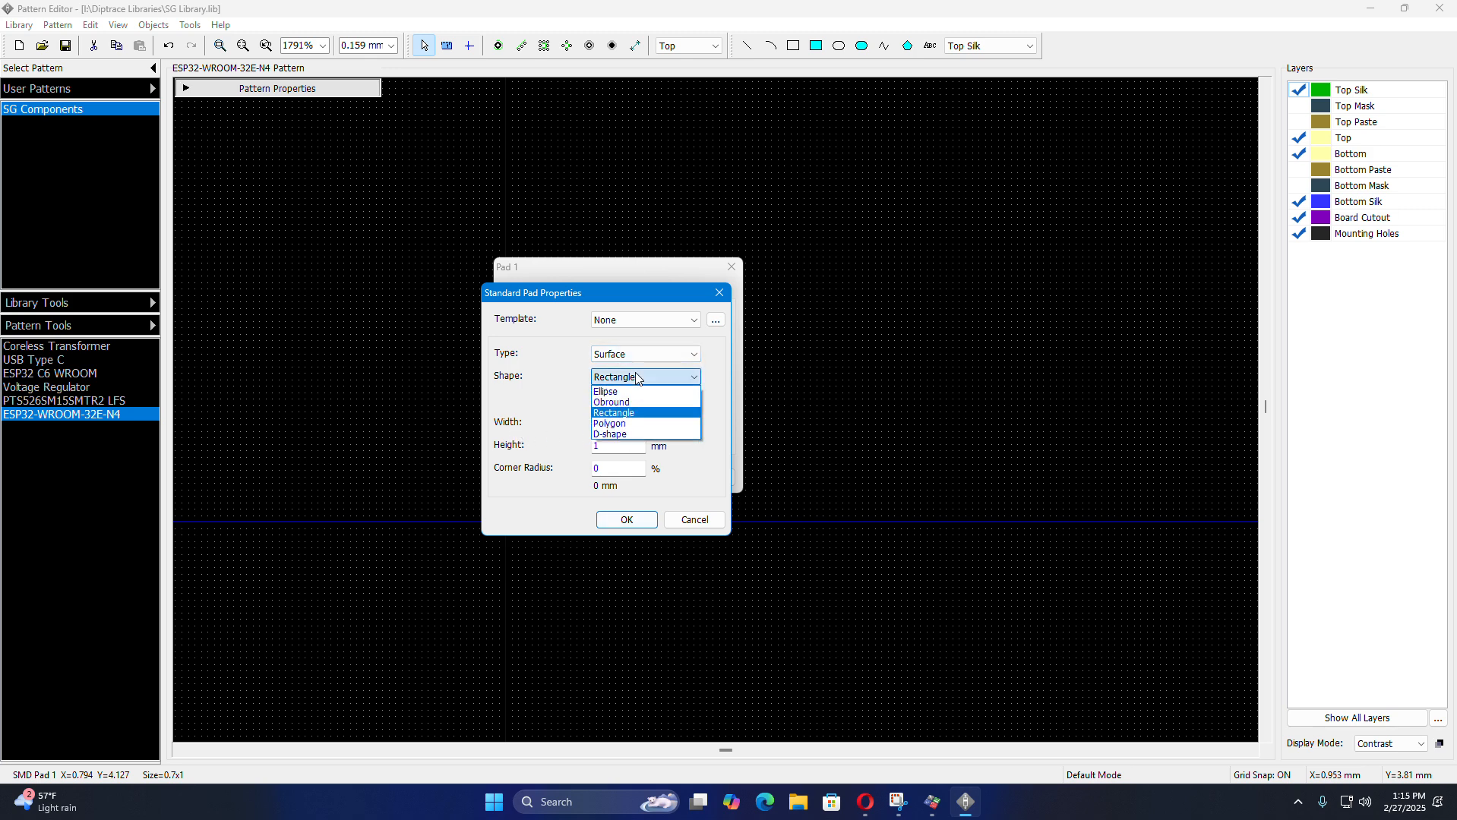
left_click(637, 378)
left_click(640, 353)
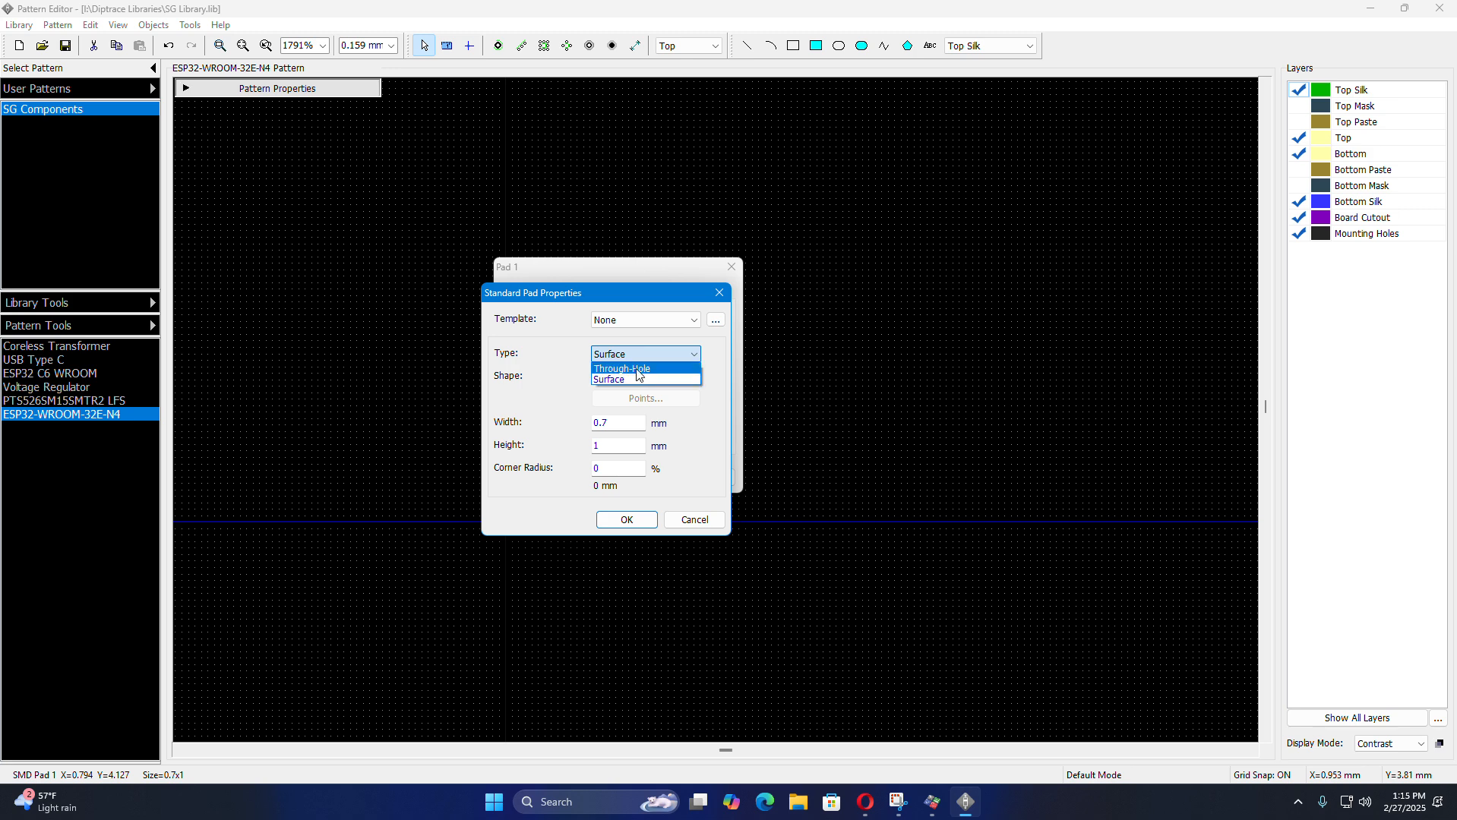
left_click(639, 357)
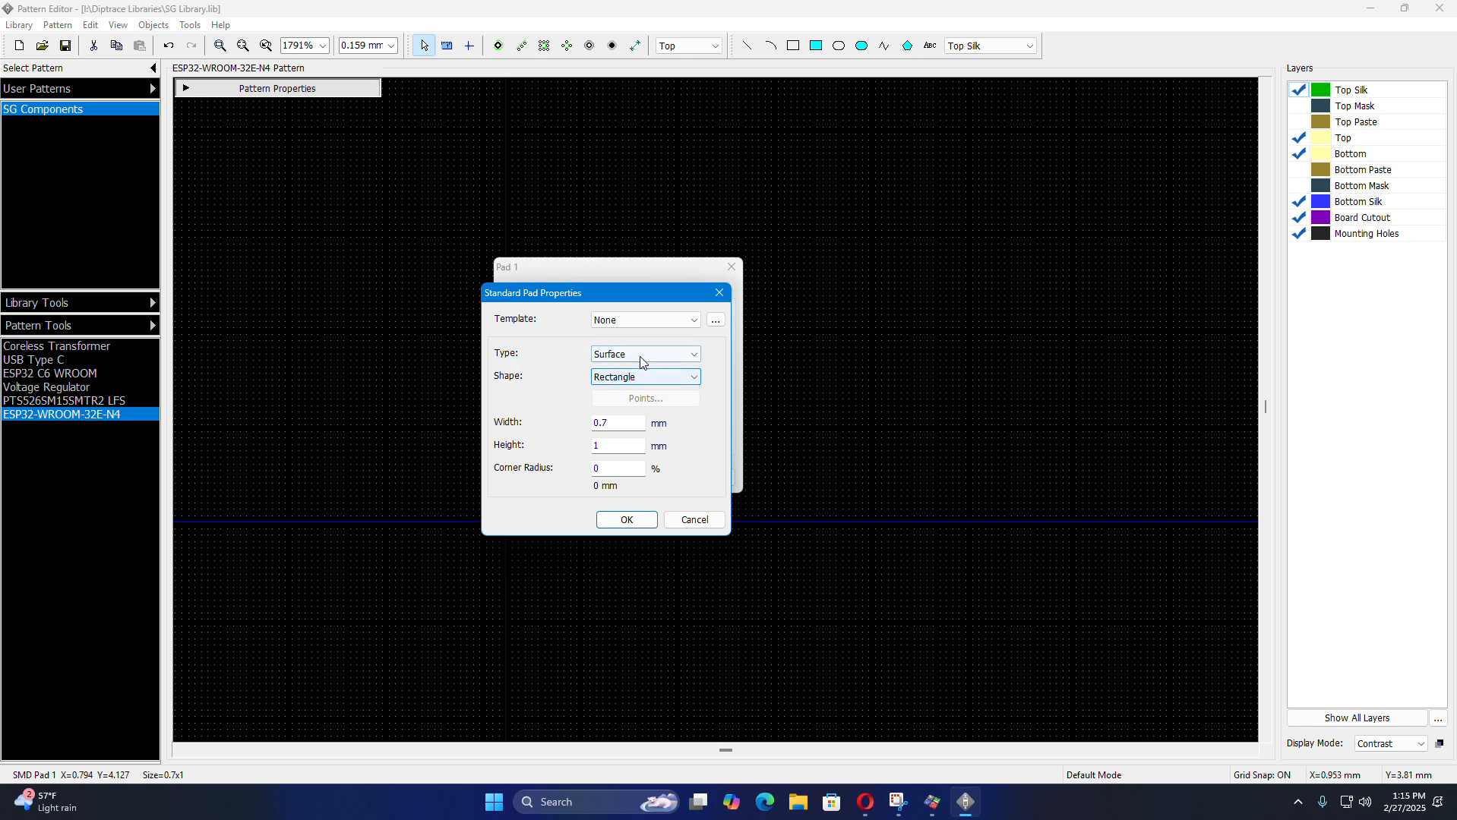
left_click(640, 379)
left_click(639, 379)
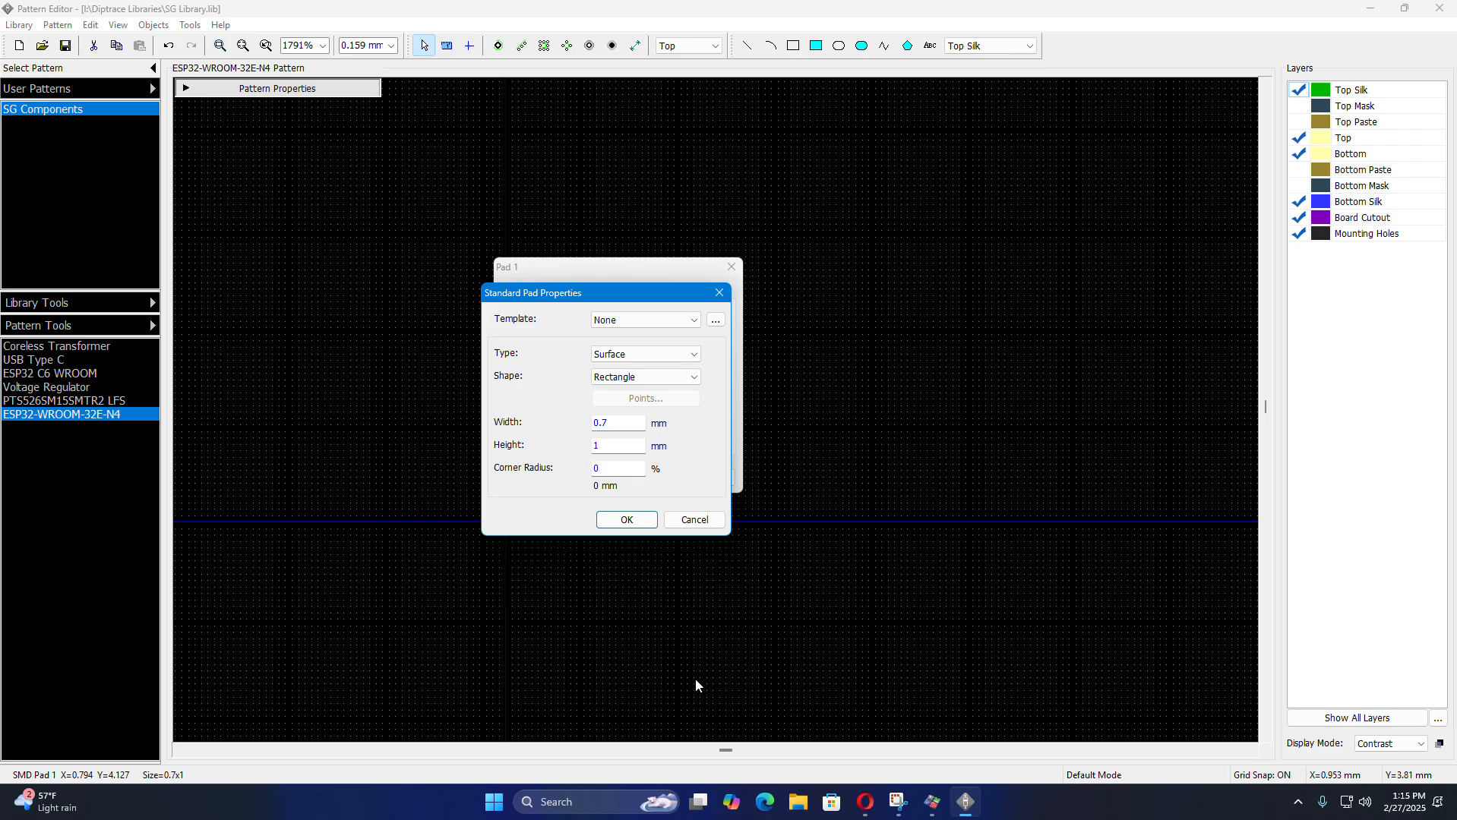
- Set the pattern's standard pad size to 1.5 mm wide and 0.9 mm high, following the datasheet's recommended land pattern
left_click(866, 802)
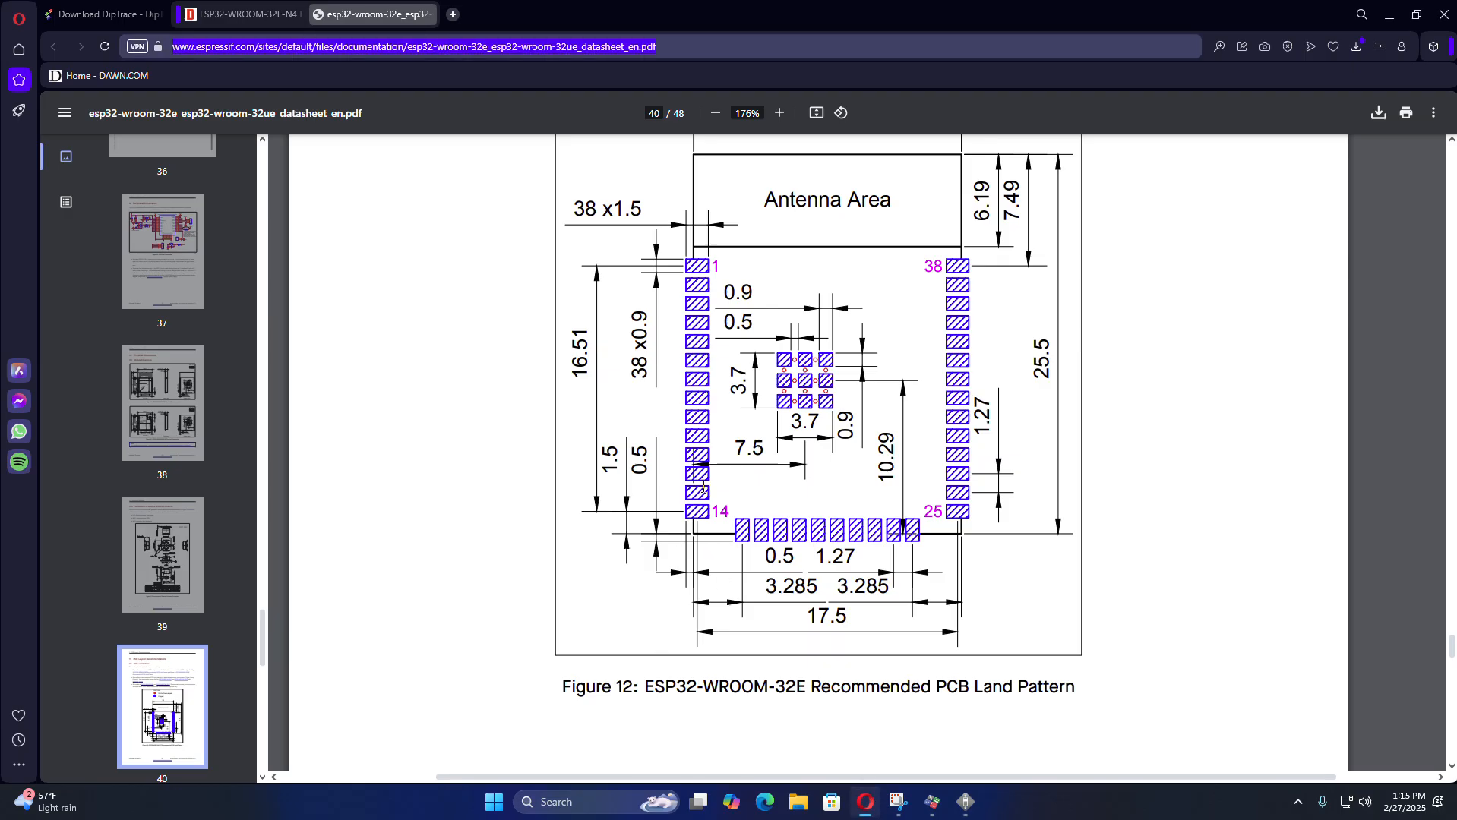
scroll(701, 486, "up", 1)
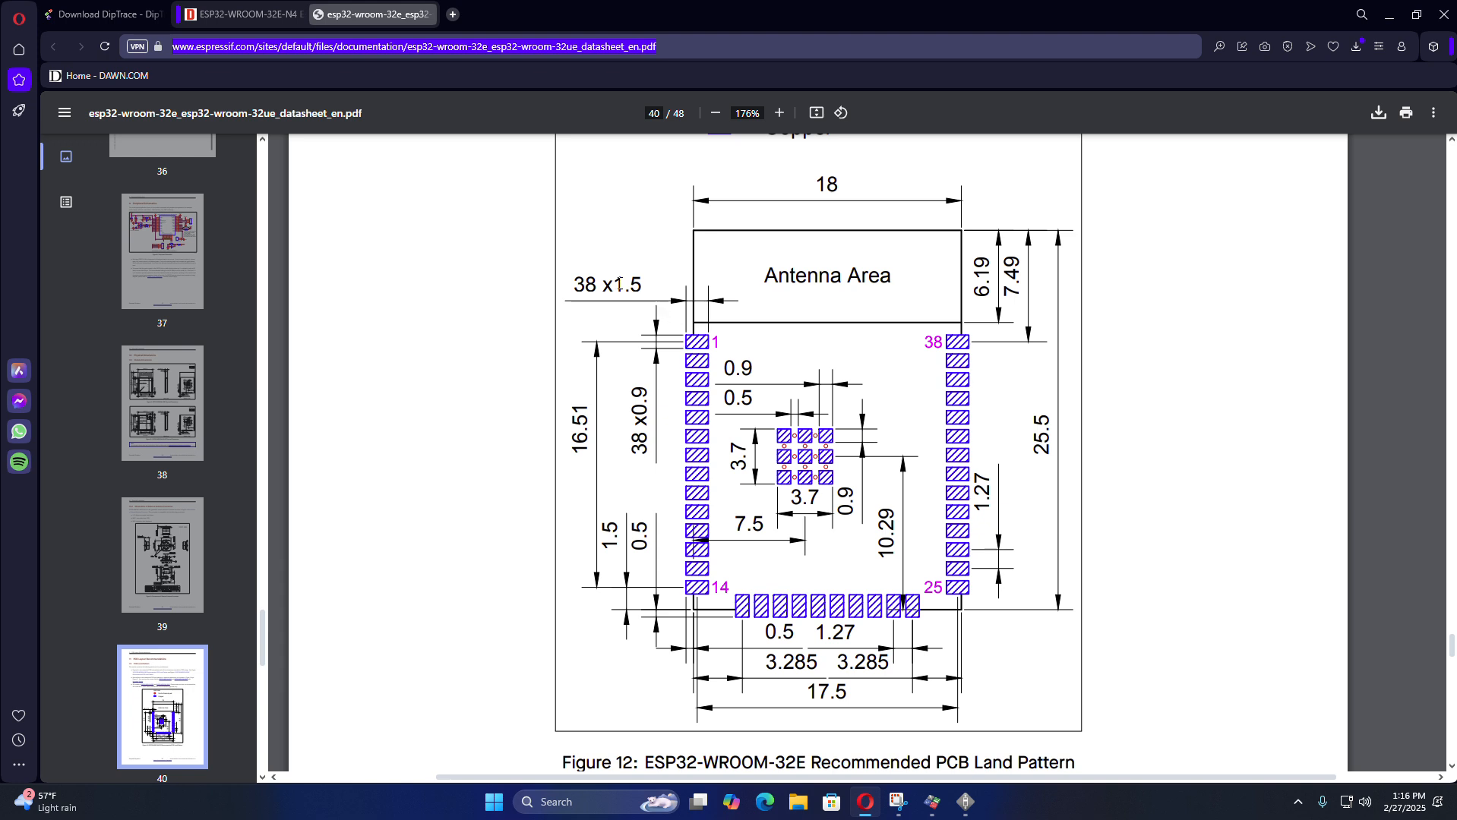
left_click(636, 286)
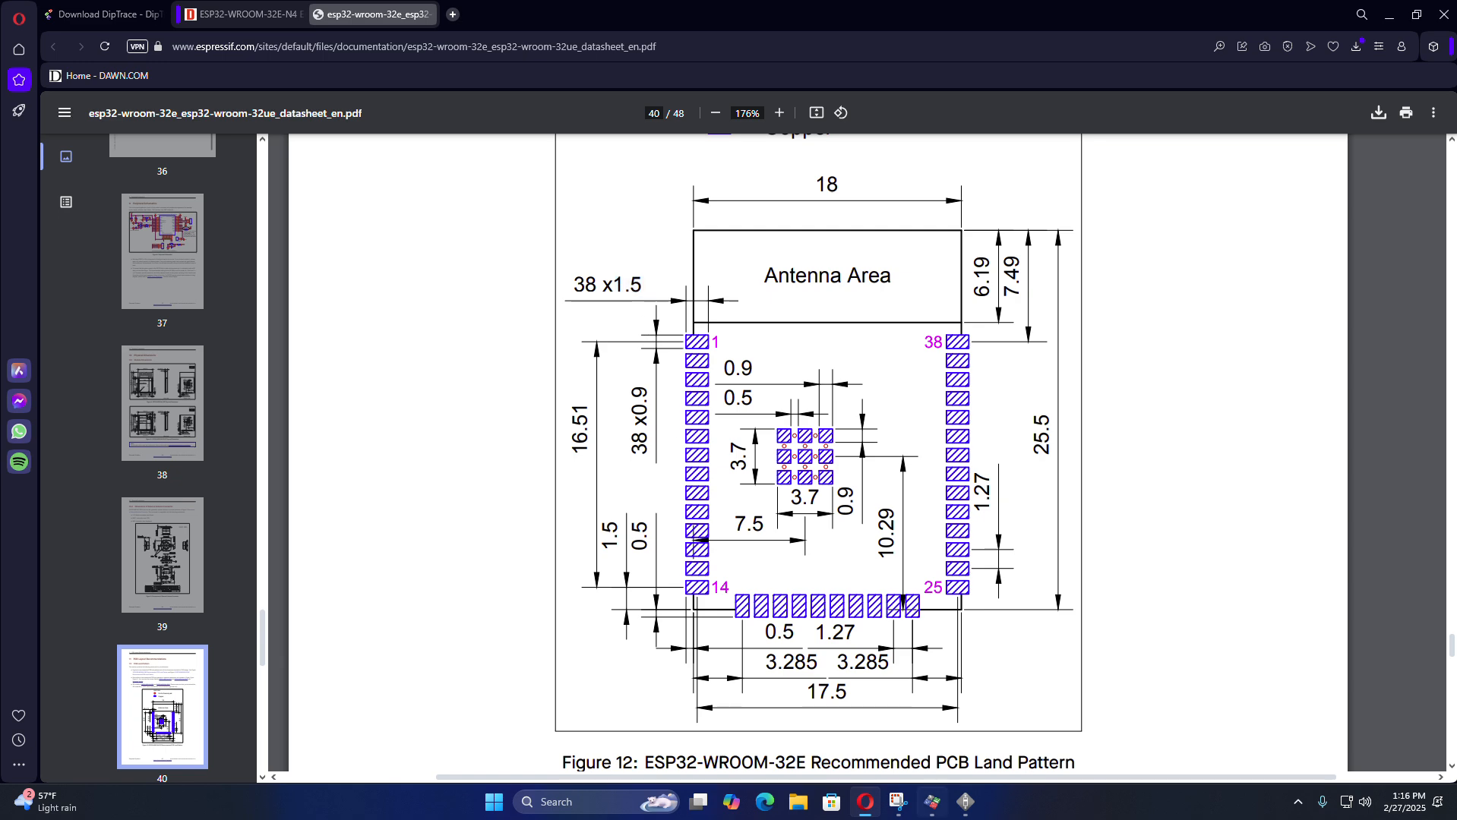
left_click(965, 801)
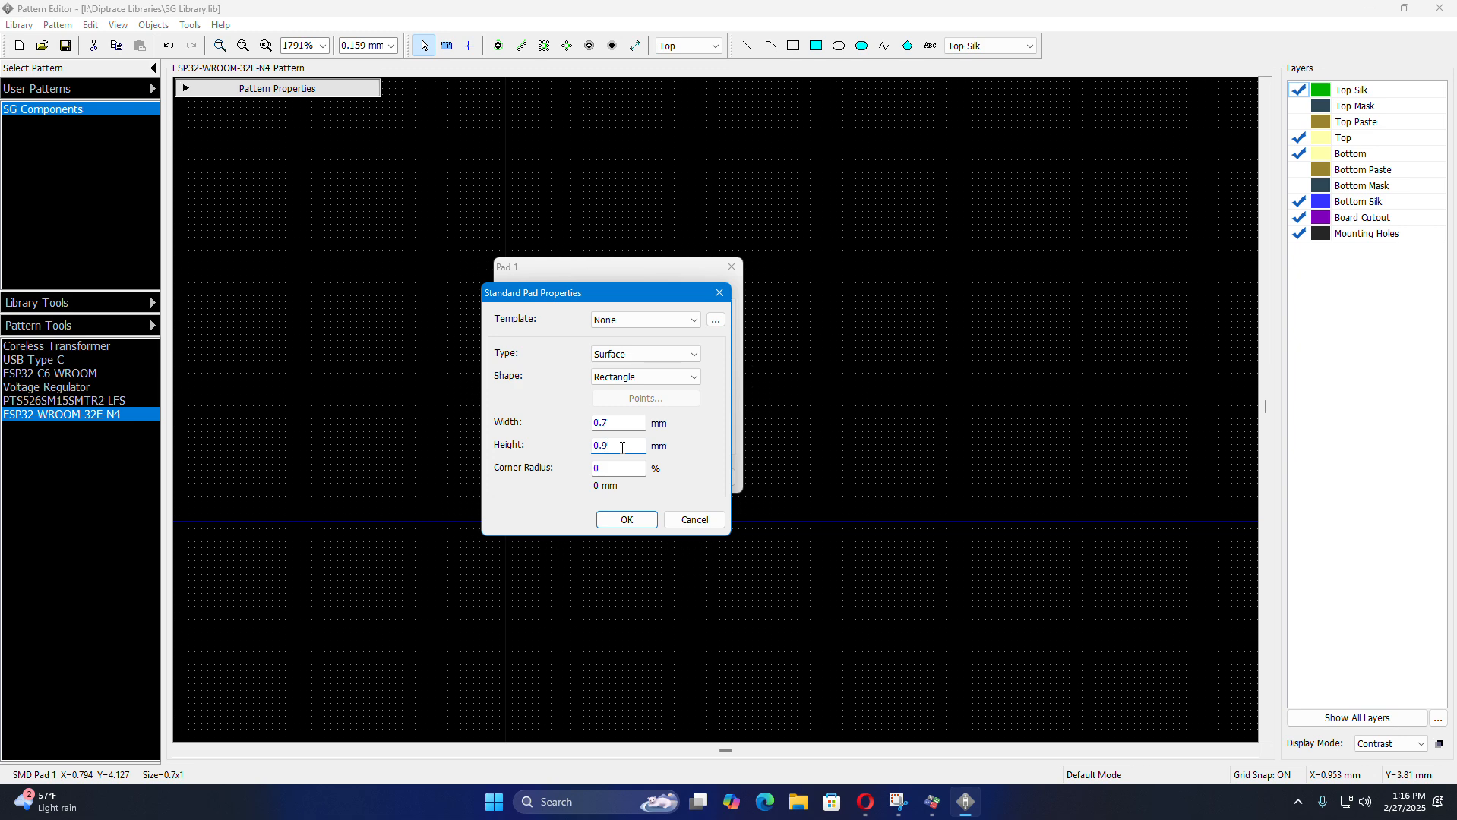
double_click(619, 422)
type("1.5")
left_click(624, 519)
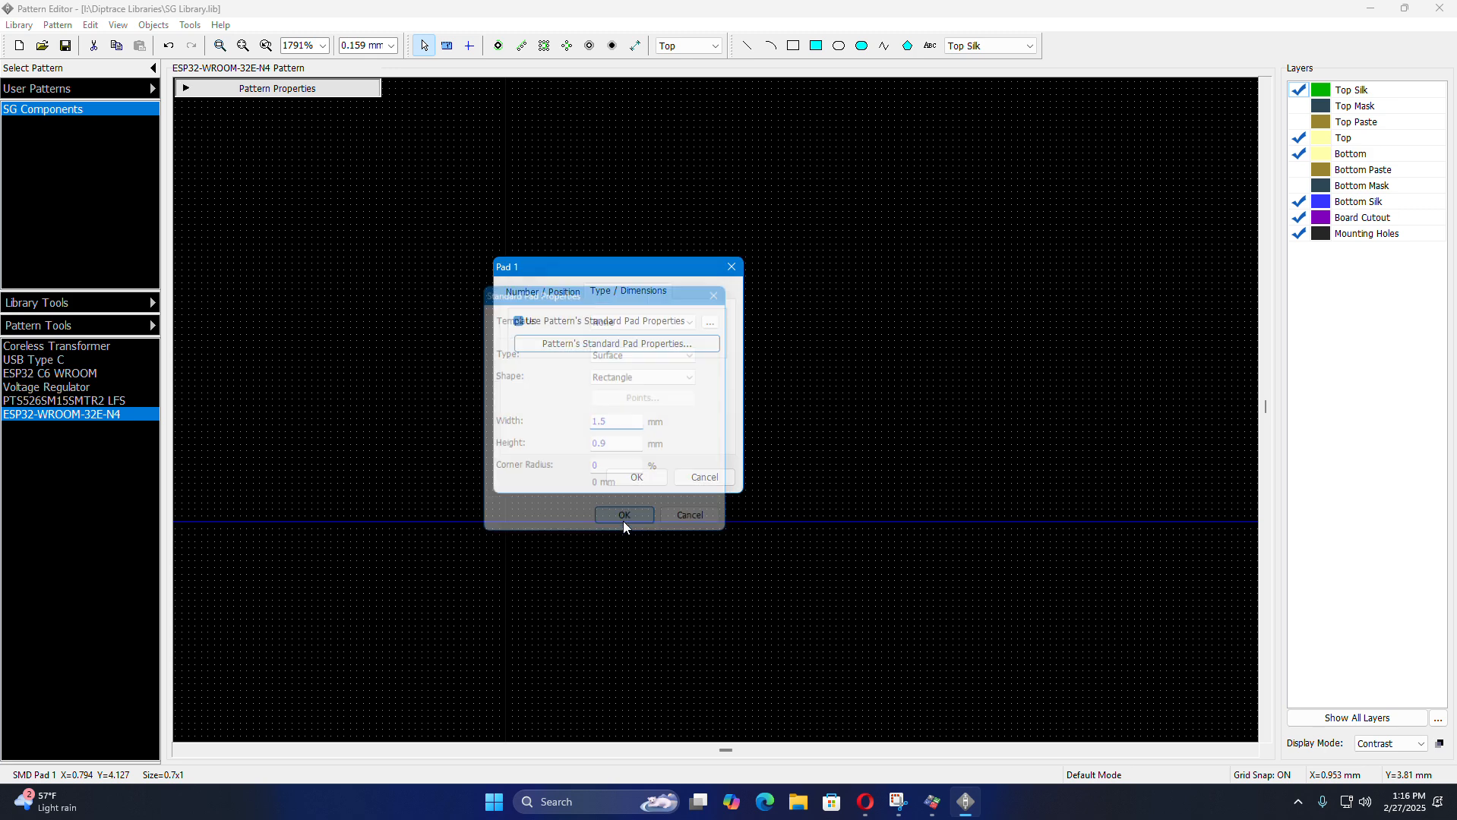
left_click(636, 479)
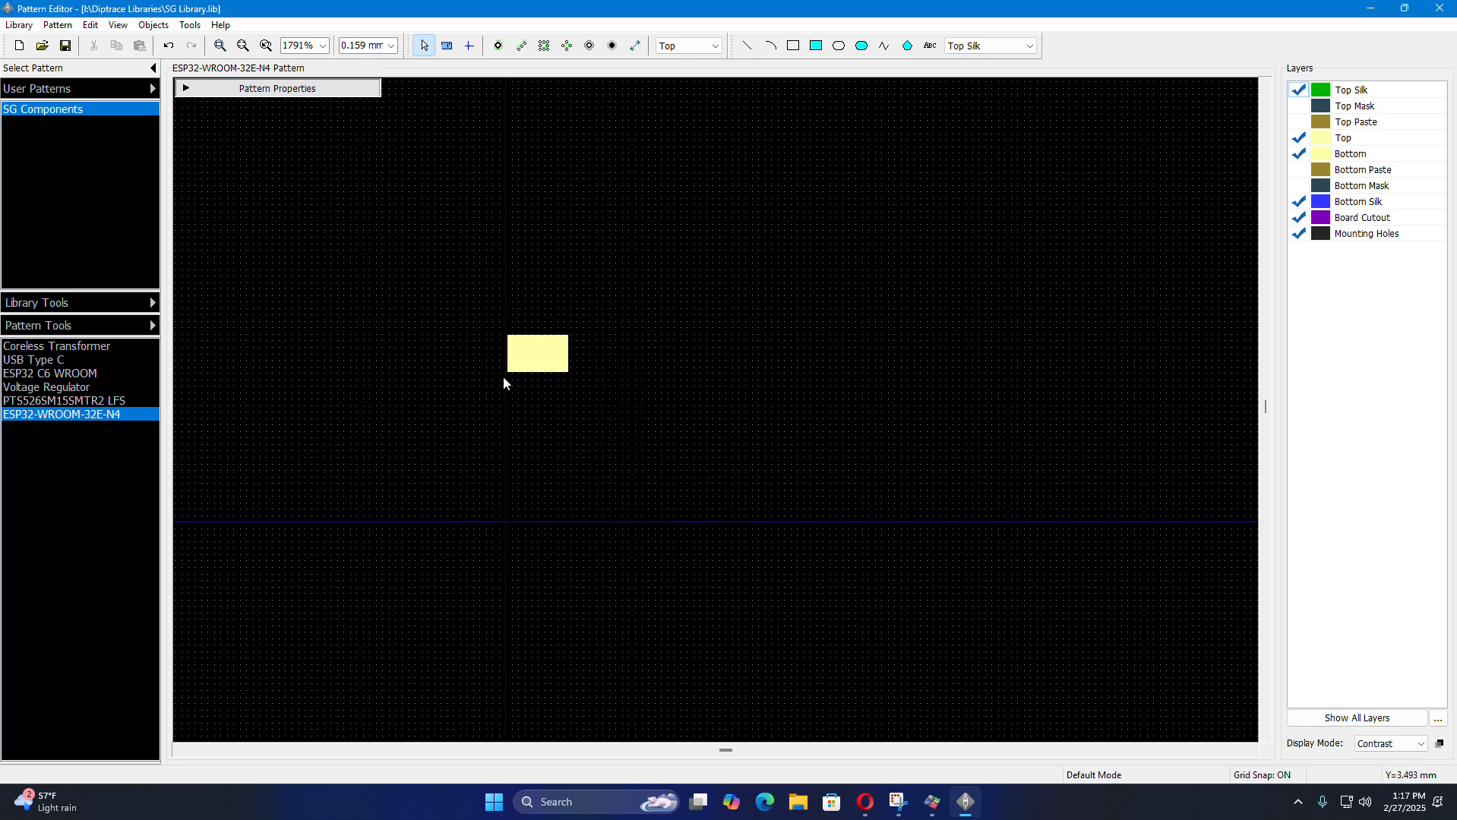
- Move pad 1 well up along the vertical axis, leaving room below it for the rest of the pad column
left_click(550, 452)
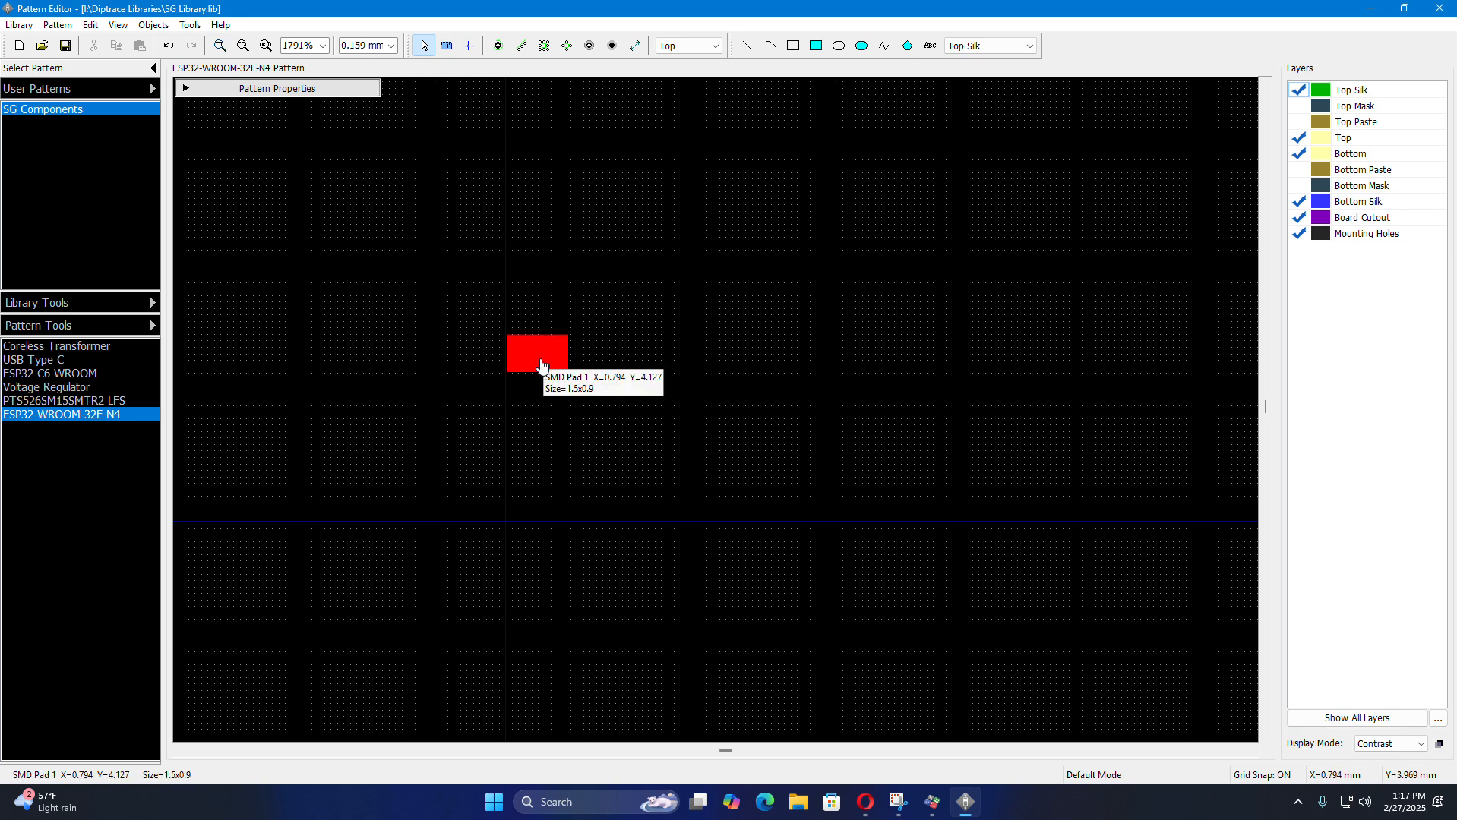
left_click_drag(544, 362, 544, 216)
left_click(865, 801)
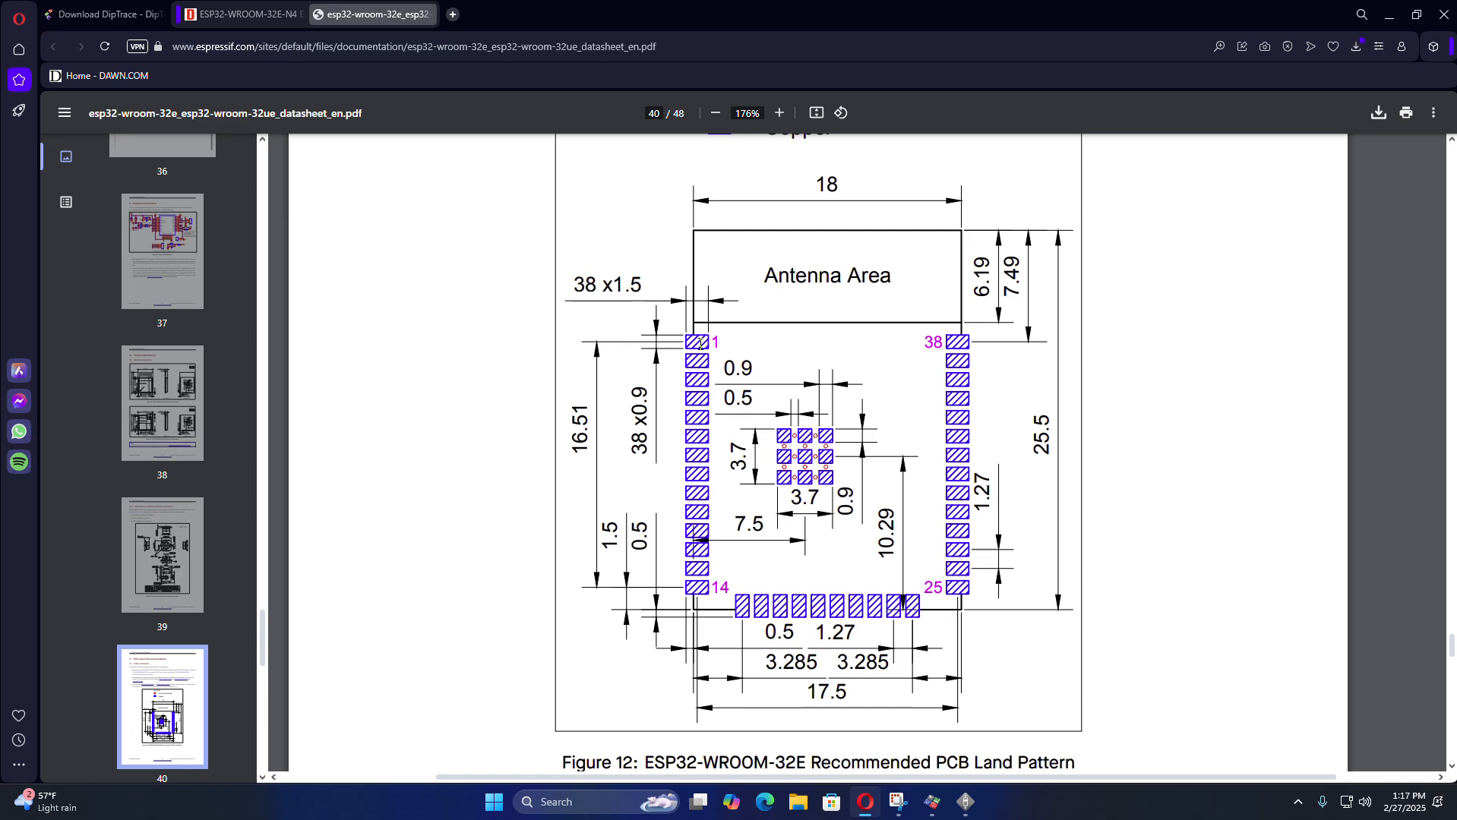
left_click(965, 802)
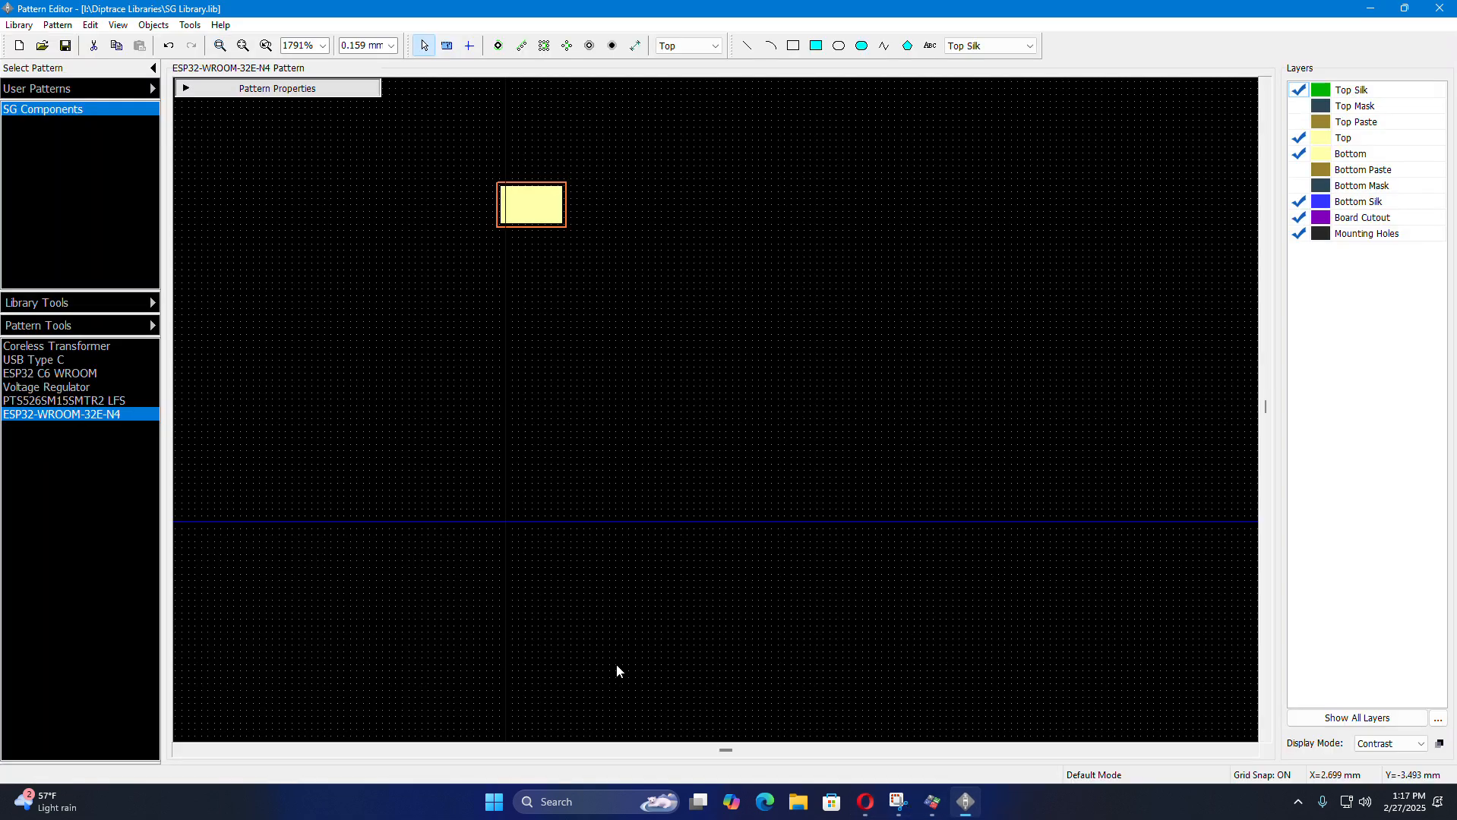
scroll(521, 615, "up", 1)
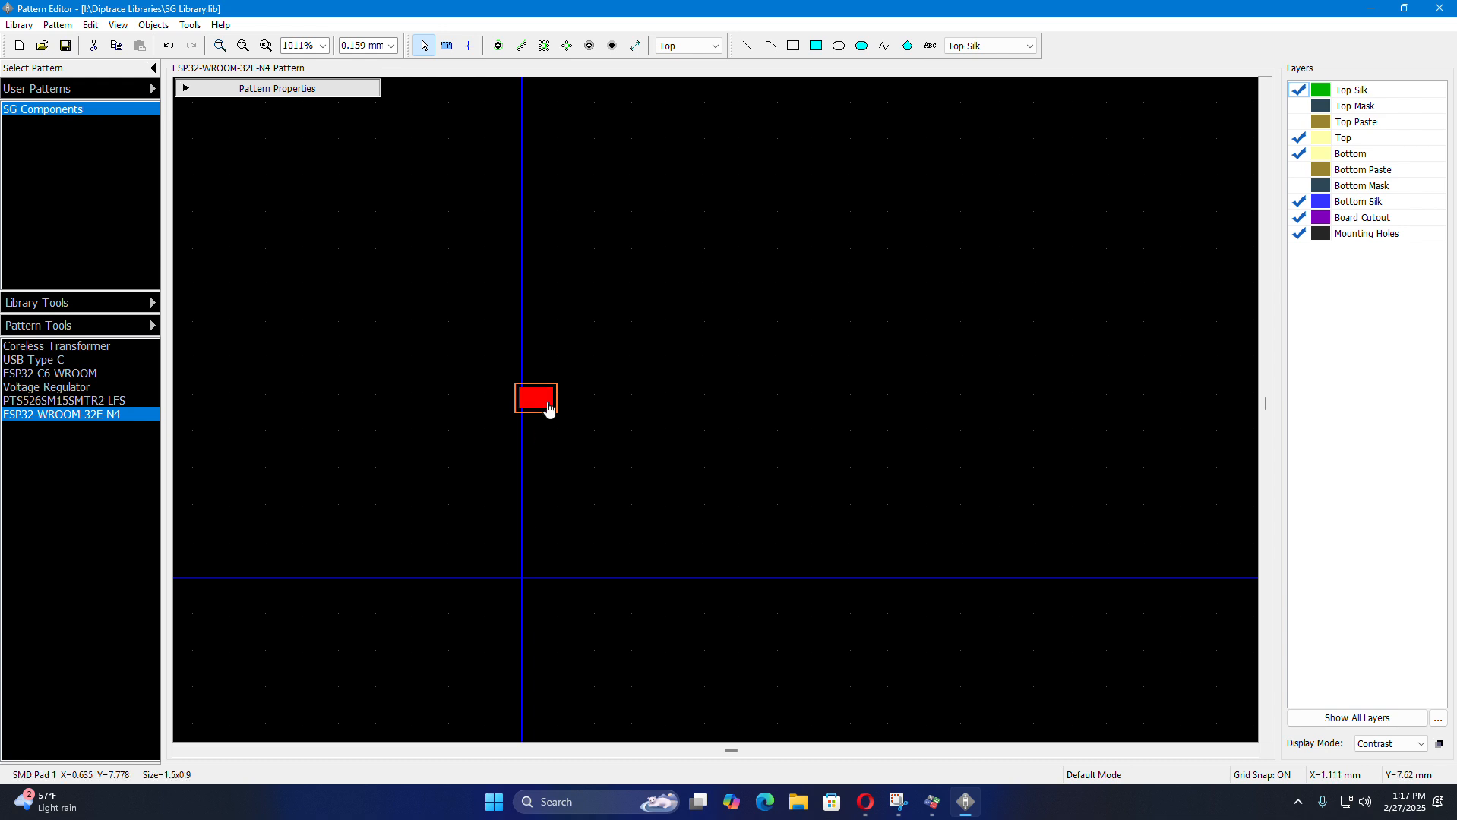
left_click_drag(547, 397, 543, 111)
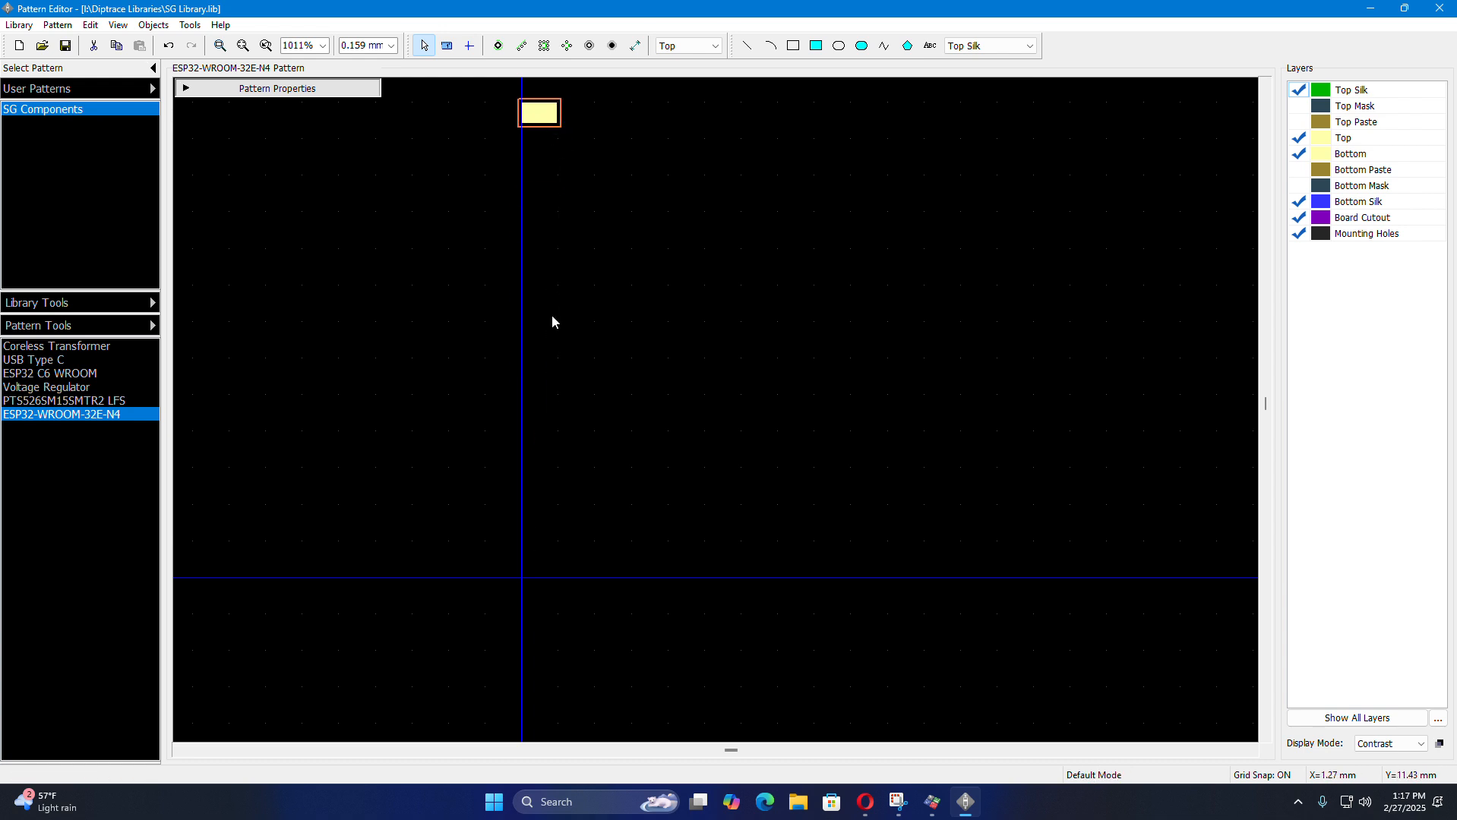
scroll(552, 314, "down", 5)
scroll(530, 328, "up", 4)
left_click_drag(540, 269, 541, 154)
left_click(965, 801)
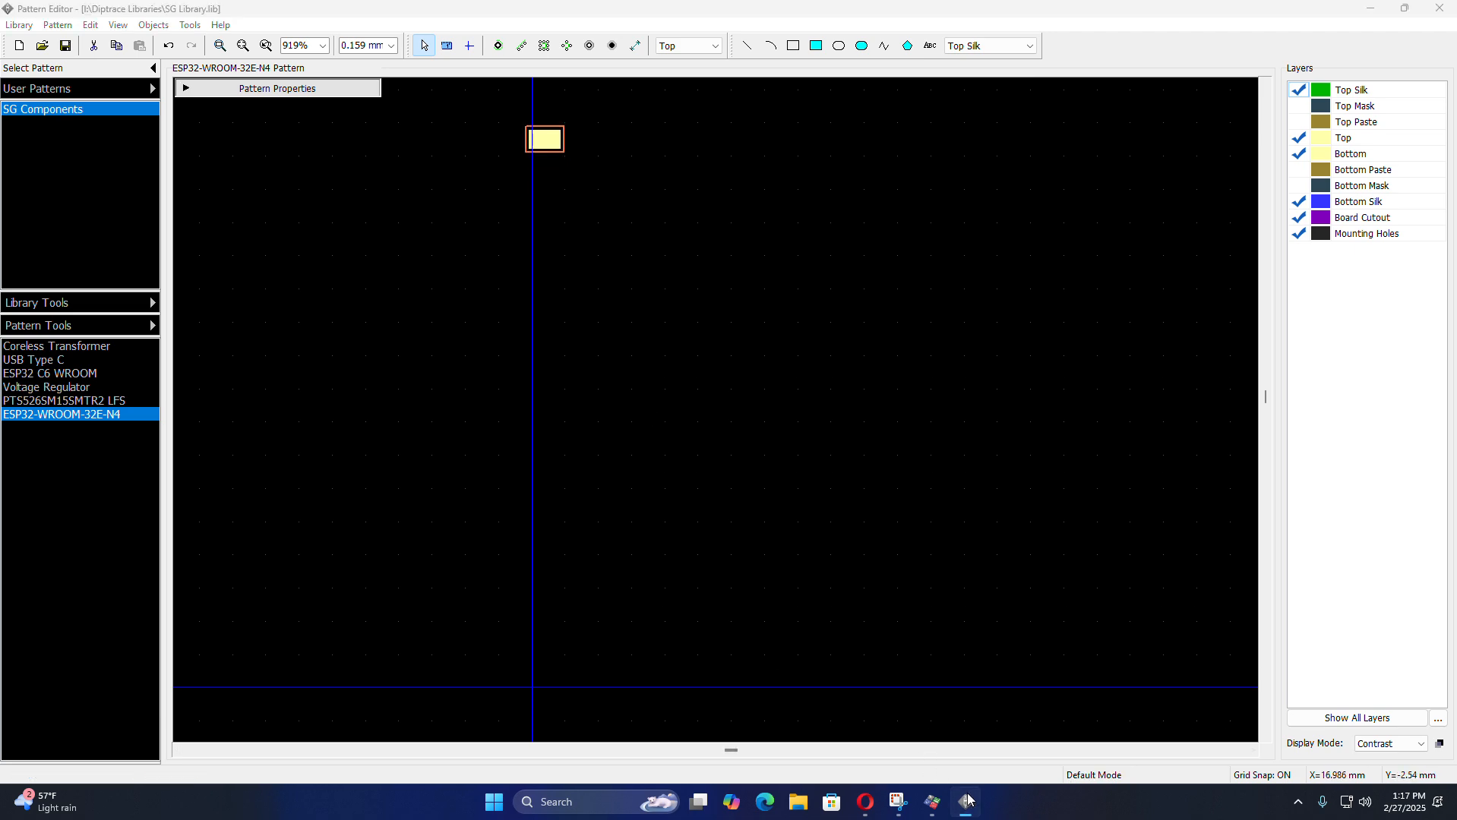
left_click(966, 801)
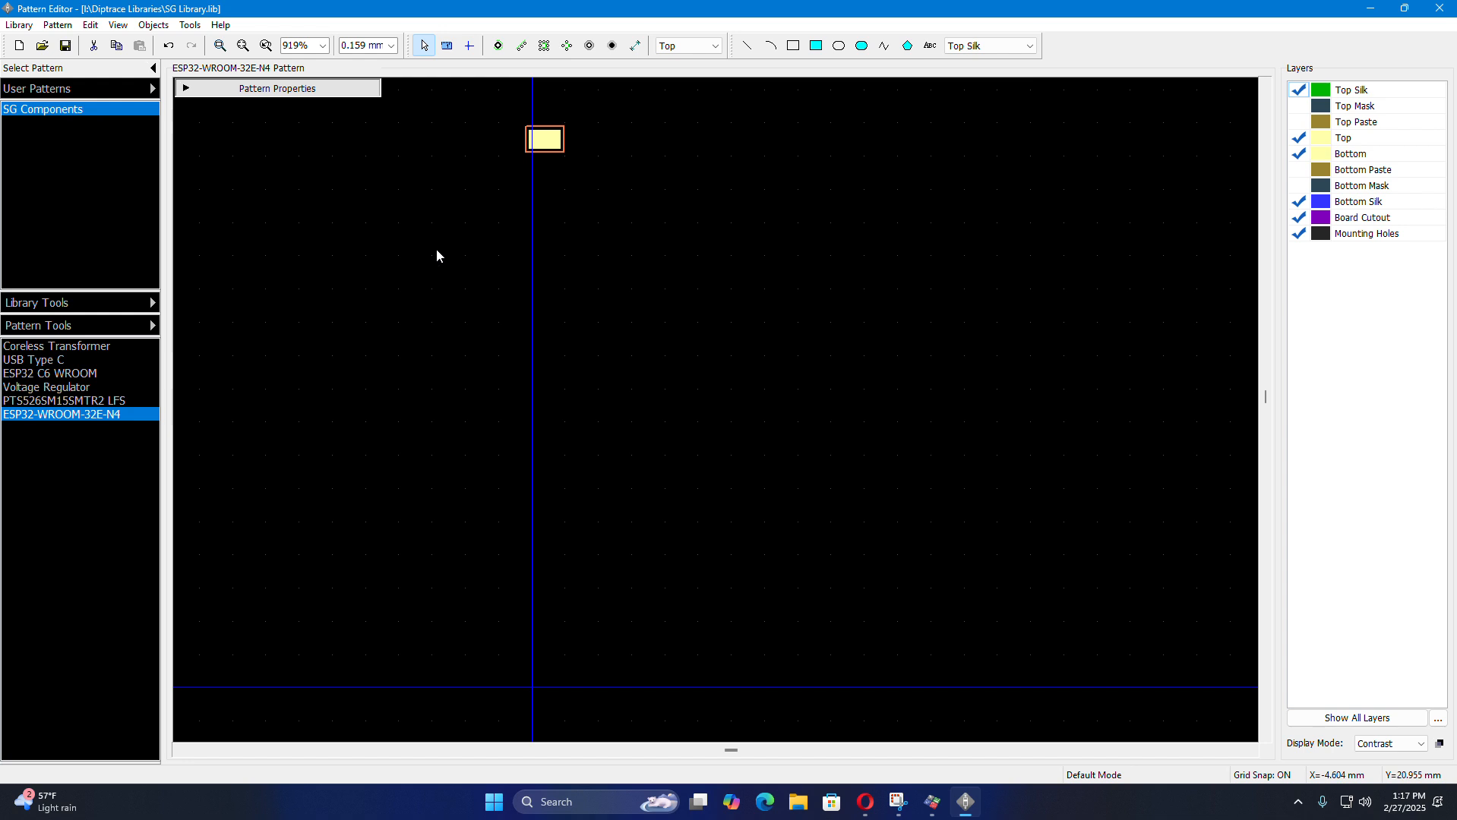
left_click(557, 304)
- Place single pads in a rough column from pad 1 down to the origin and delete the surplus overlapping one, keeping 14 pads
left_click(498, 45)
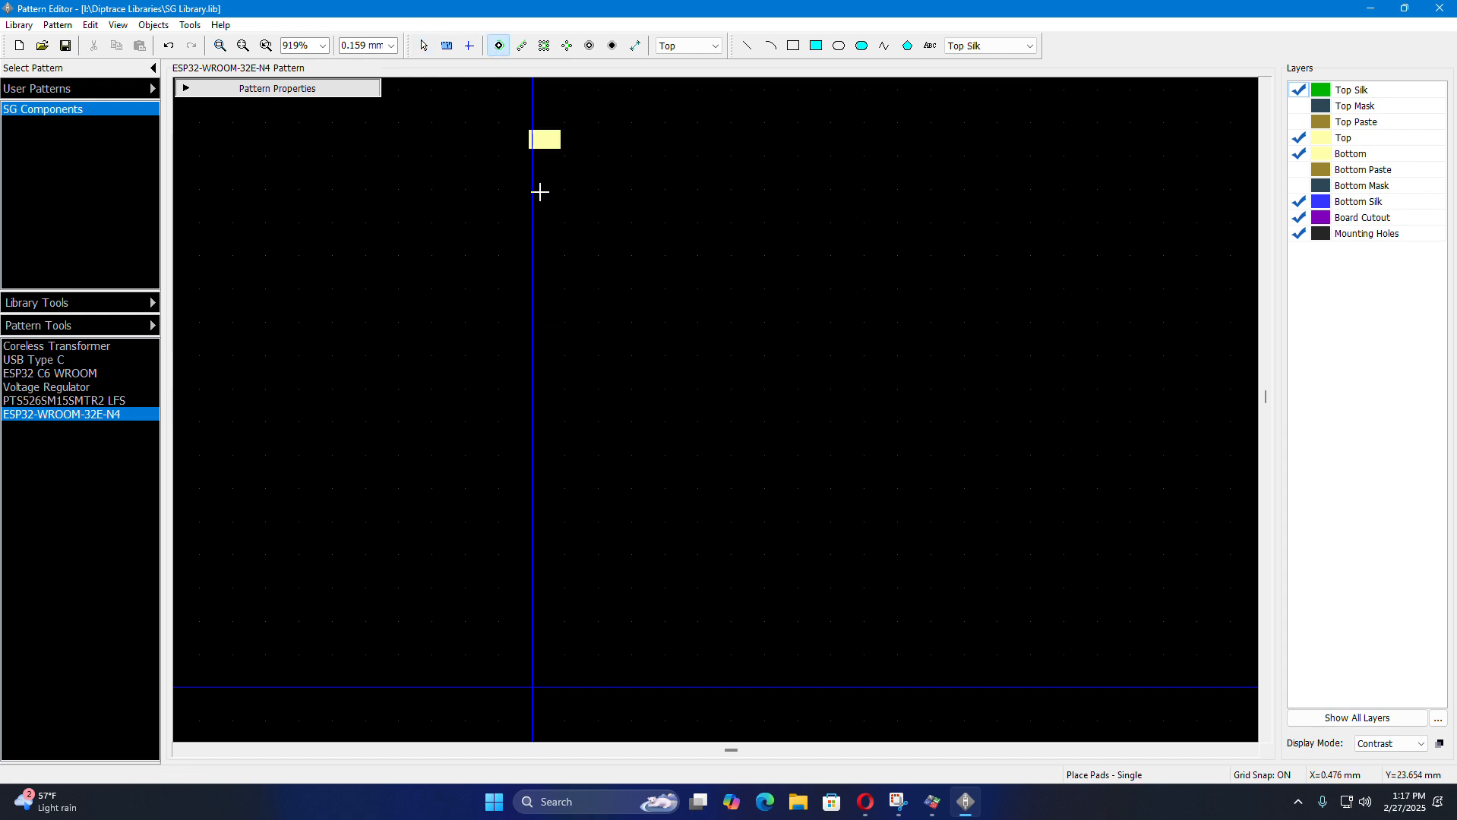
left_click(539, 191)
left_click(540, 226)
left_click(538, 261)
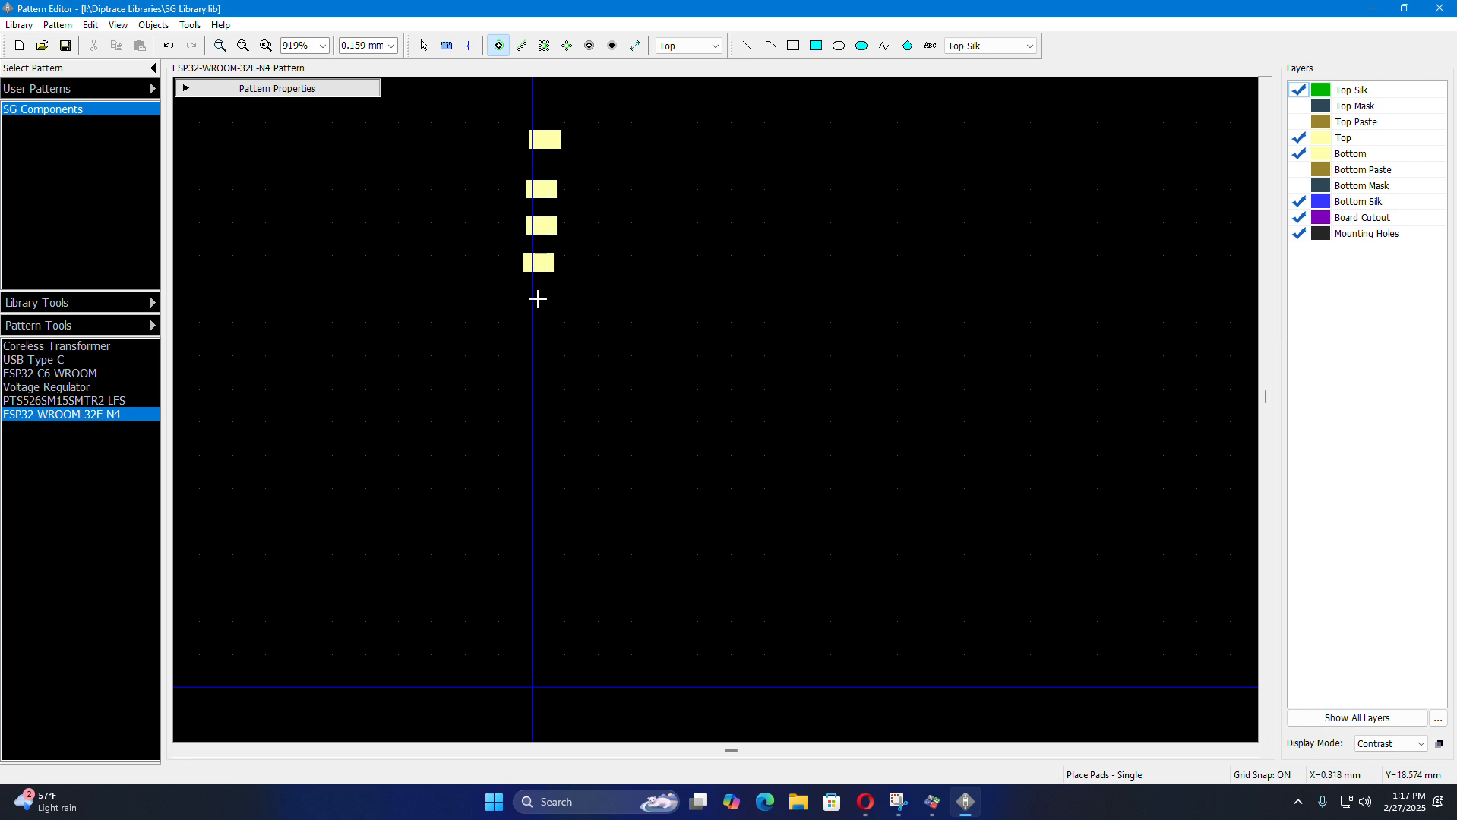
left_click(538, 301)
left_click(535, 348)
left_click(538, 389)
left_click(540, 427)
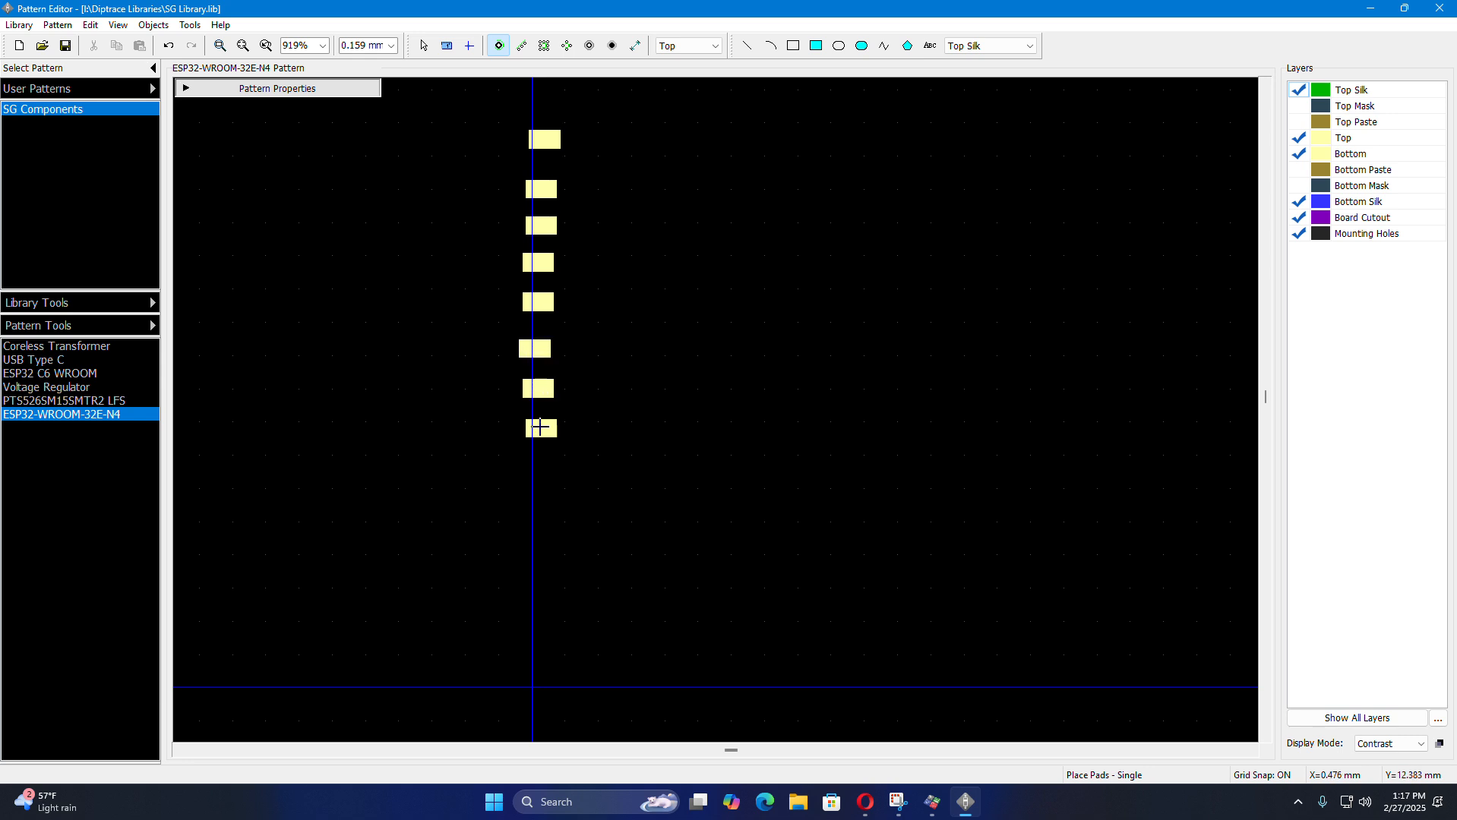
left_click(535, 481)
left_click(538, 528)
left_click(538, 565)
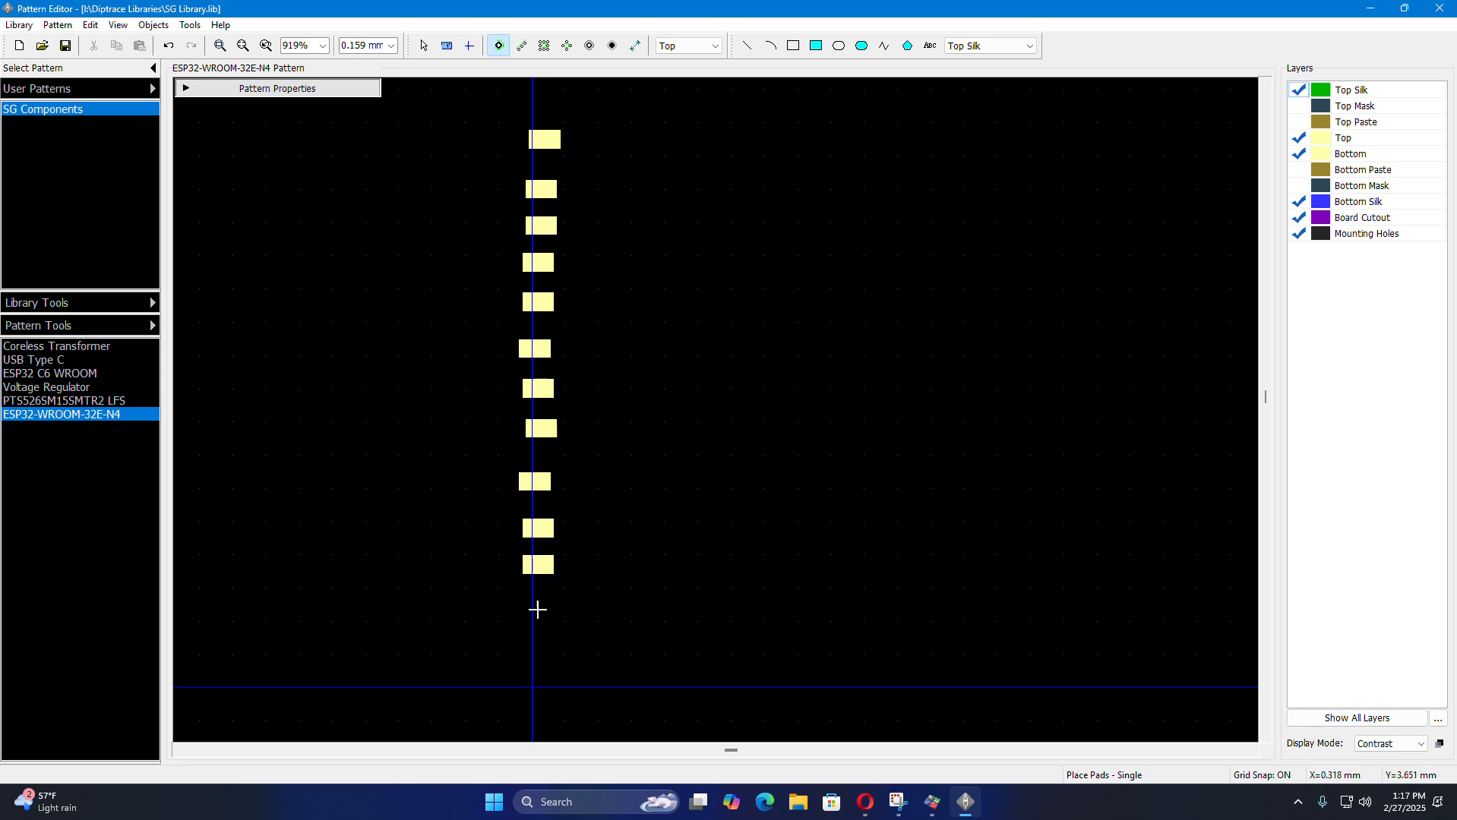
left_click(537, 610)
left_click(534, 651)
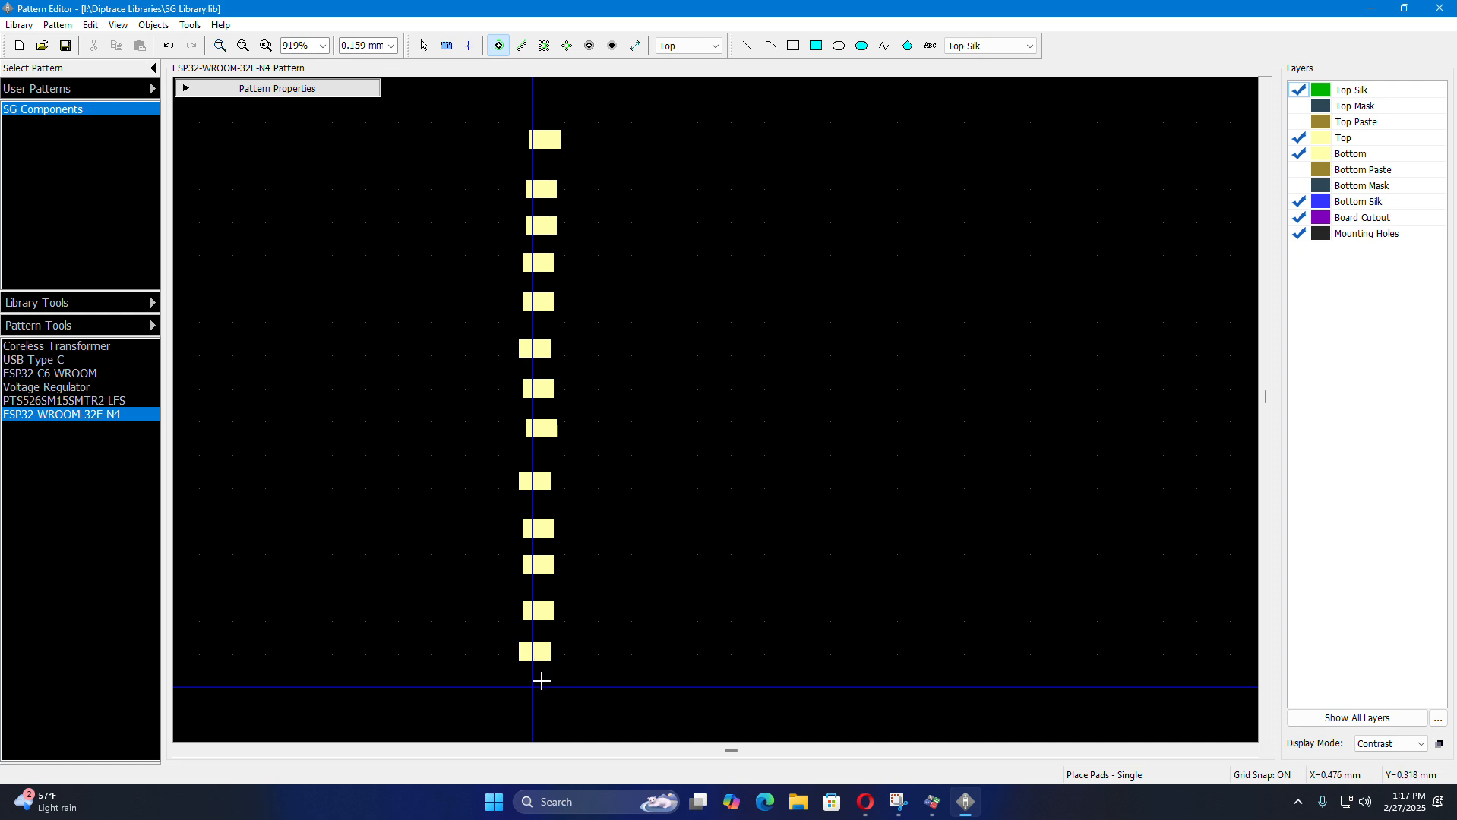
left_click(540, 681)
left_click(532, 688)
key("Escape")
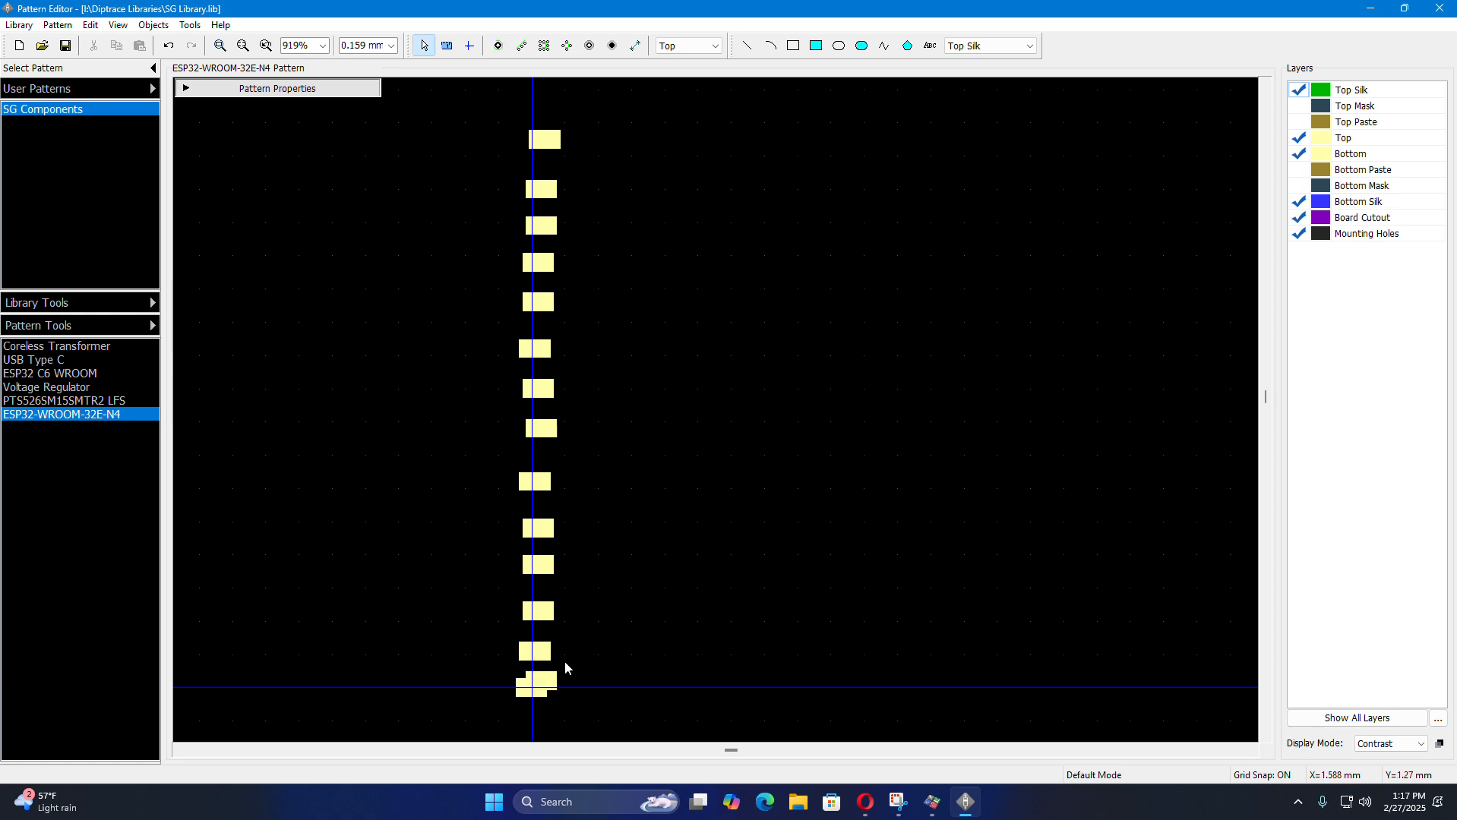
left_click_drag(523, 694, 644, 665)
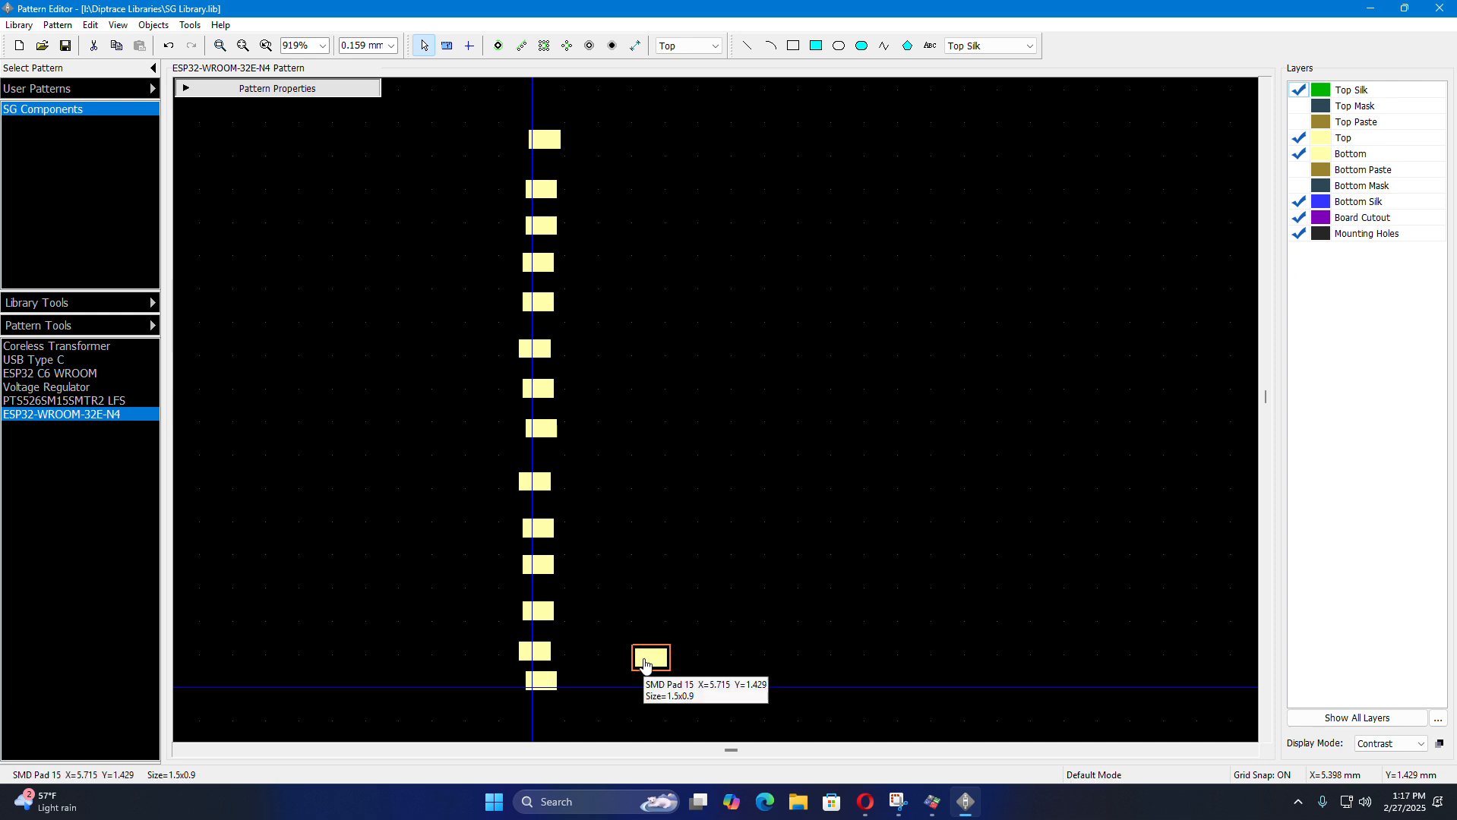
key("Delete")
- Set the position of pad 14, the lowest in the column, to X 0 mm and Y 0 mm
scroll(416, 462, "down", 2)
scroll(485, 655, "up", 4)
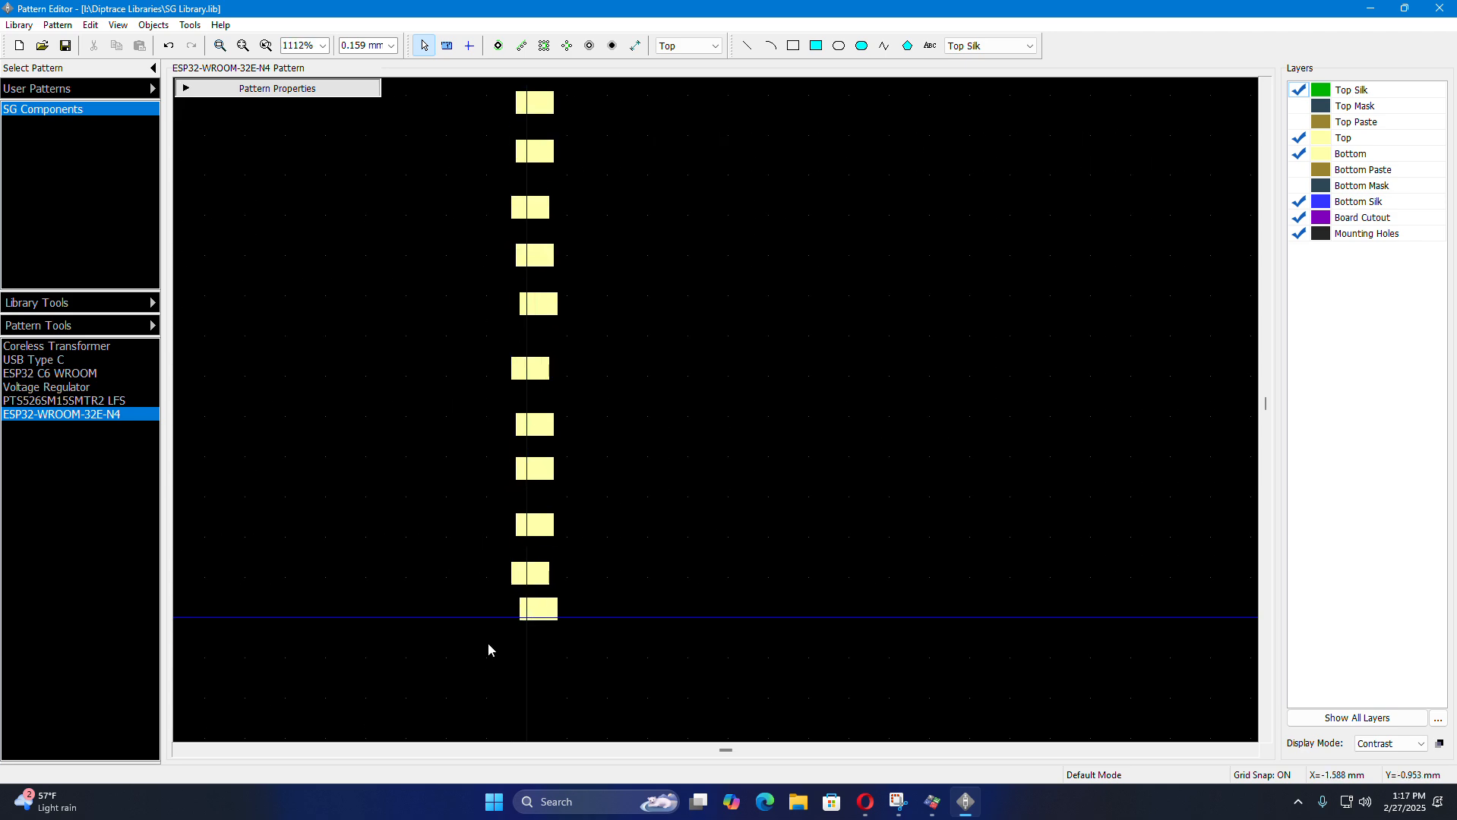
scroll(488, 629, "down", 3)
scroll(520, 215, "up", 2)
scroll(484, 628, "up", 4)
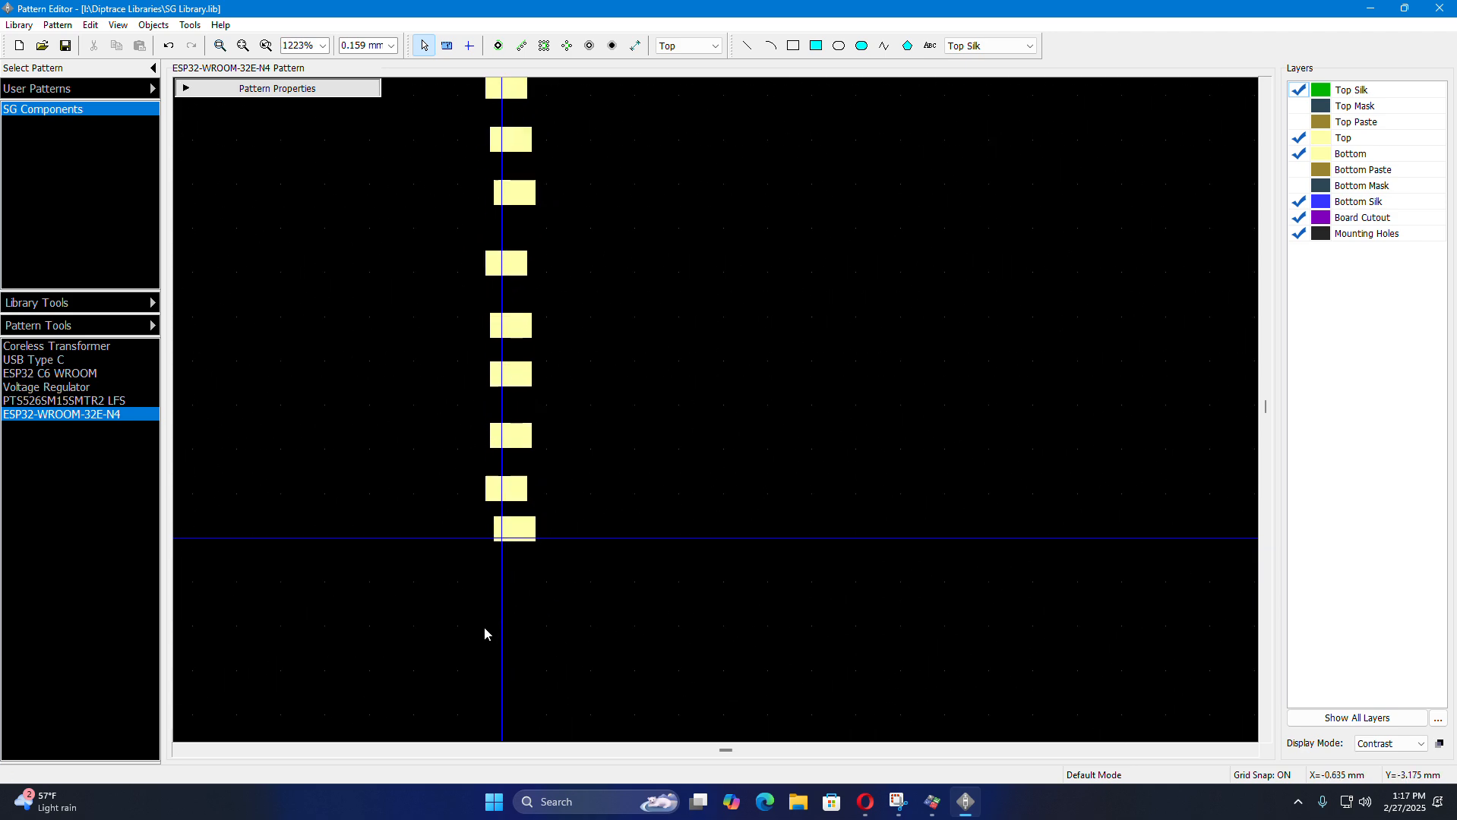
double_click(532, 532)
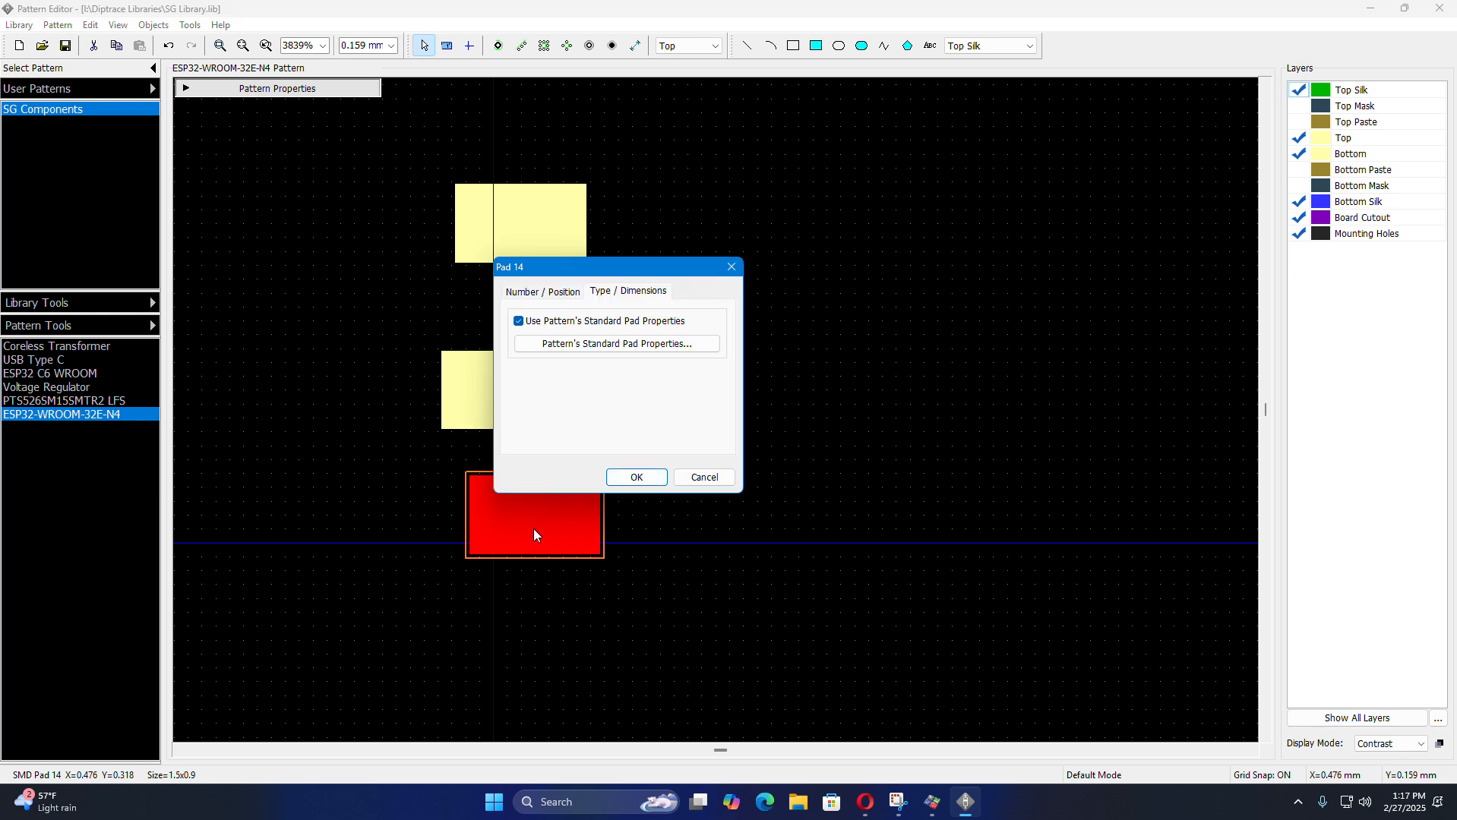
left_click(549, 292)
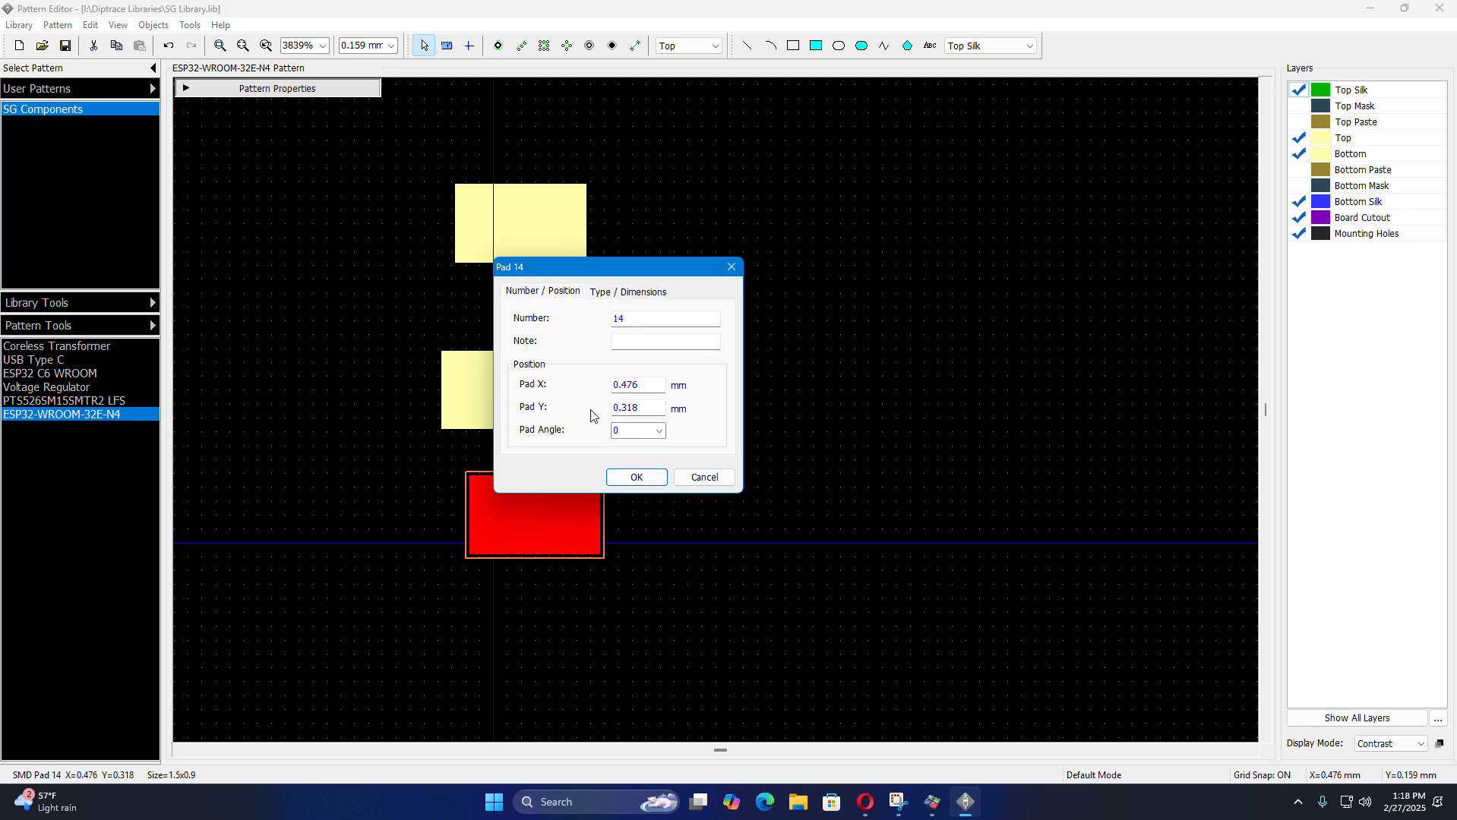
left_click_drag(644, 386, 613, 389)
type("0")
left_click_drag(642, 411, 611, 410)
type("0")
left_click(629, 476)
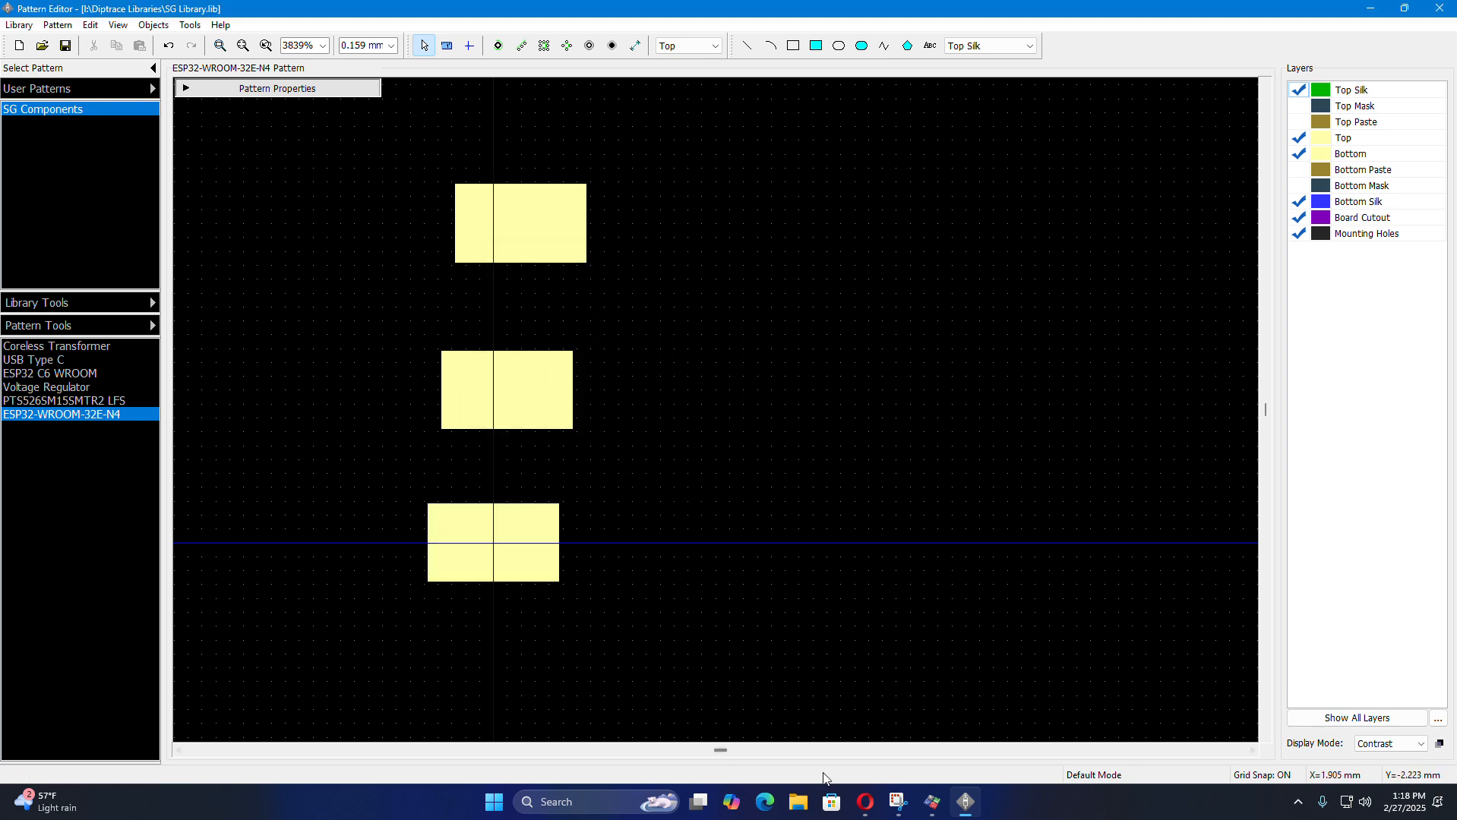
- Check the spacing between adjacent side pads in the datasheet's recommended land pattern and return to the pattern
left_click(865, 802)
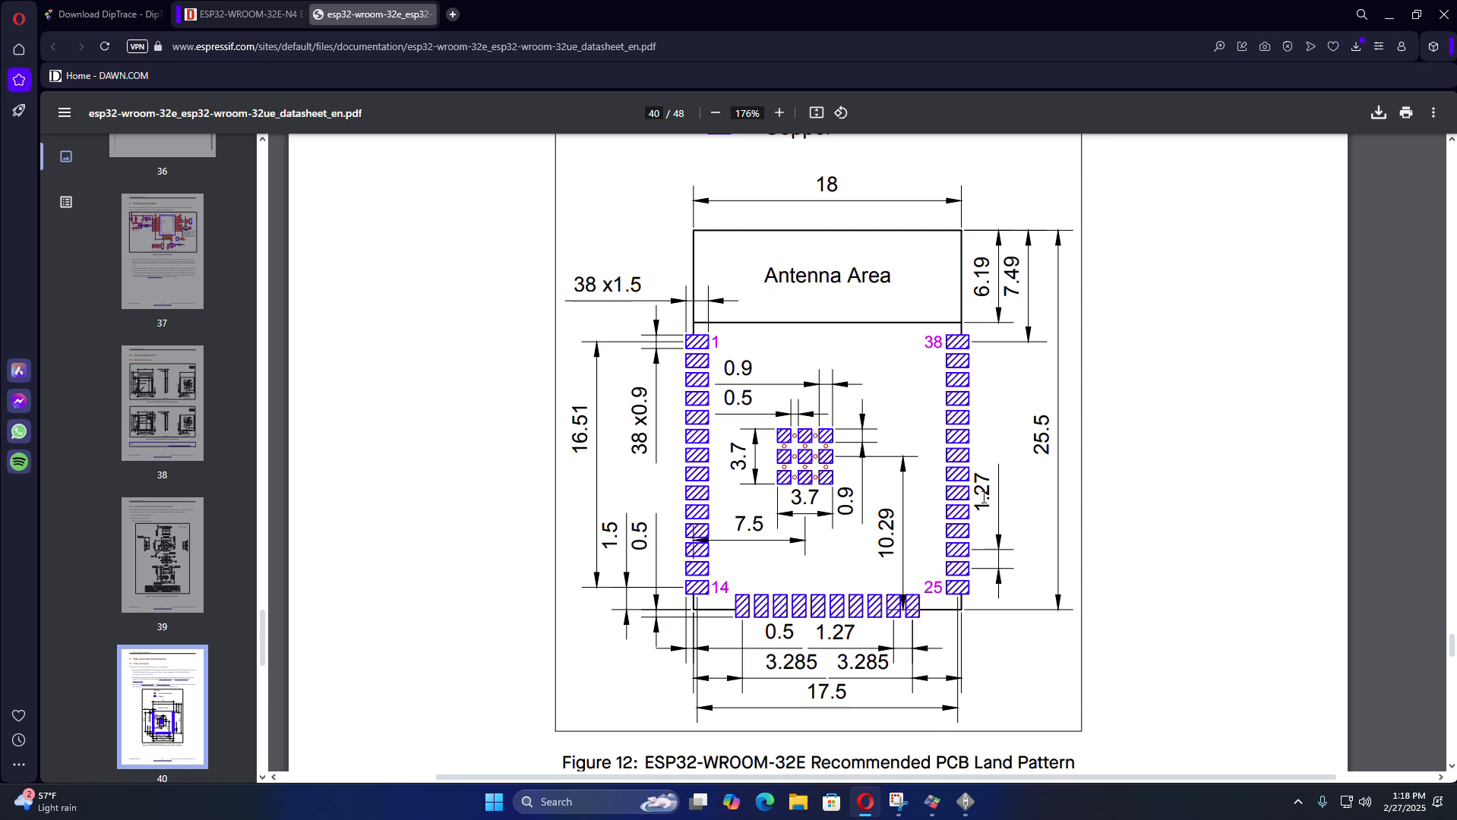
left_click(965, 802)
scroll(728, 549, "down", 3)
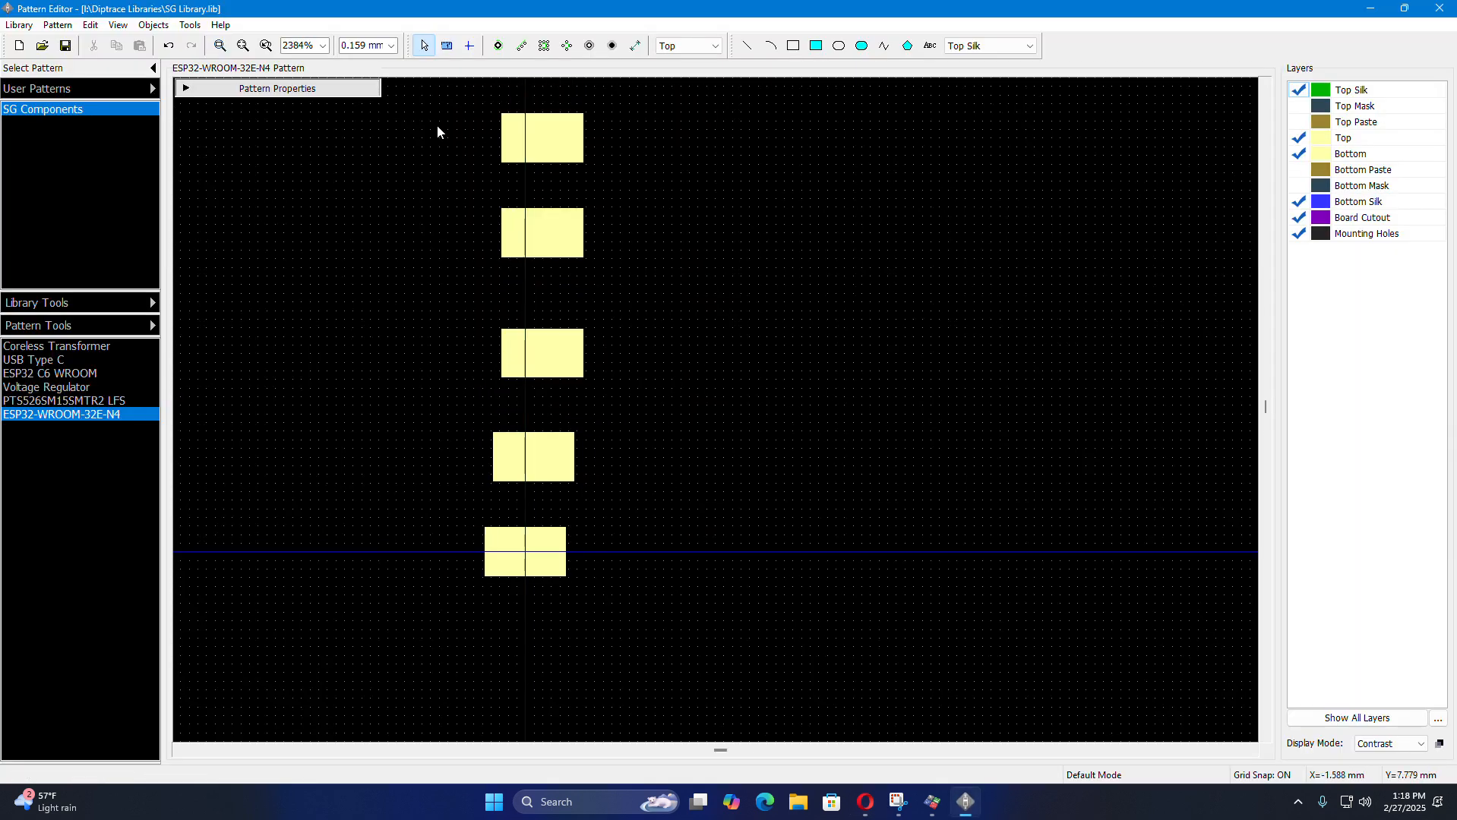
- Set the grid size to 1.27 mm to match the spacing between the side pads
scroll(358, 282, "down", 2)
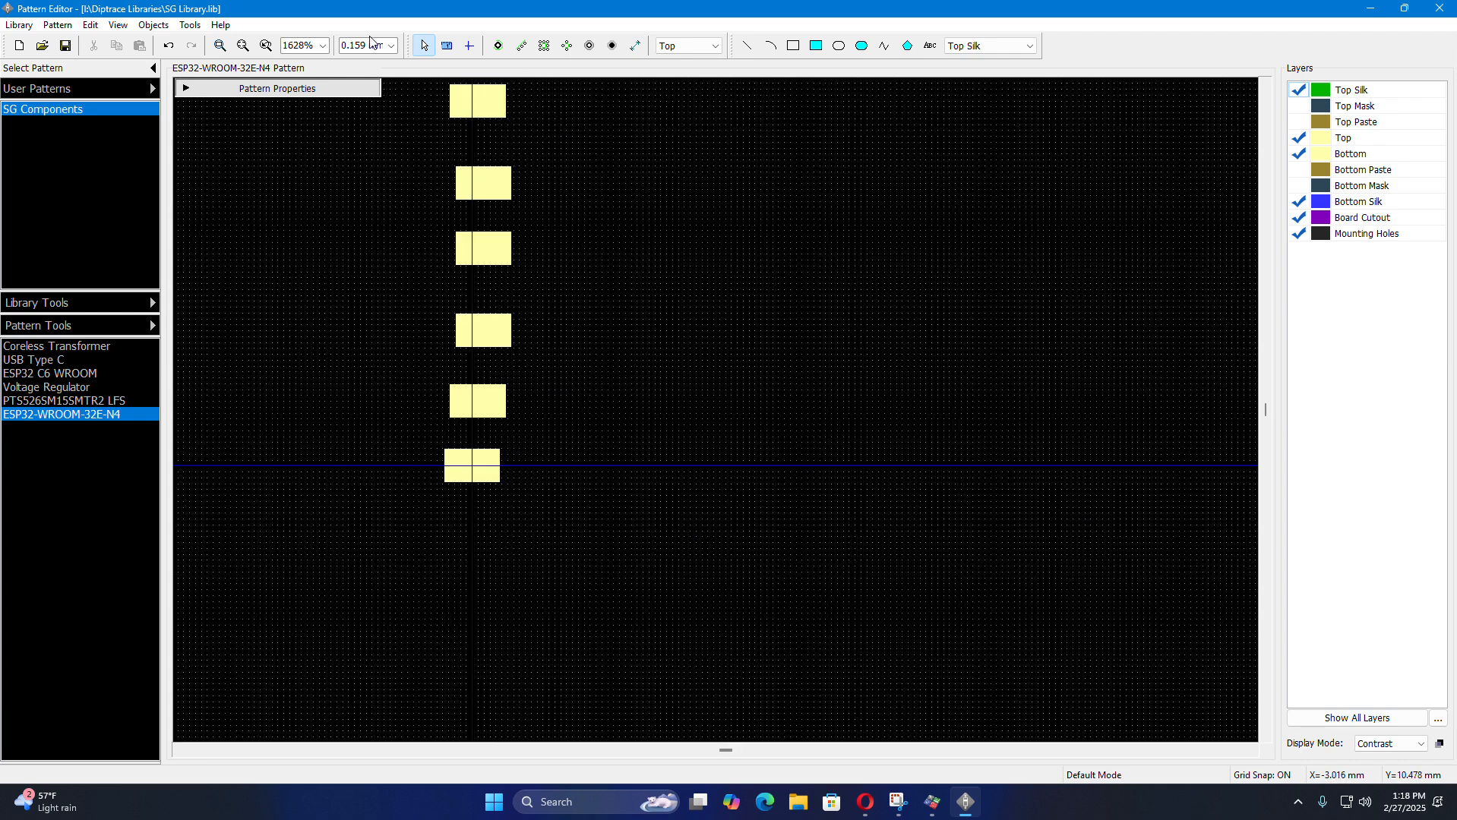
left_click(365, 46)
left_click(364, 46)
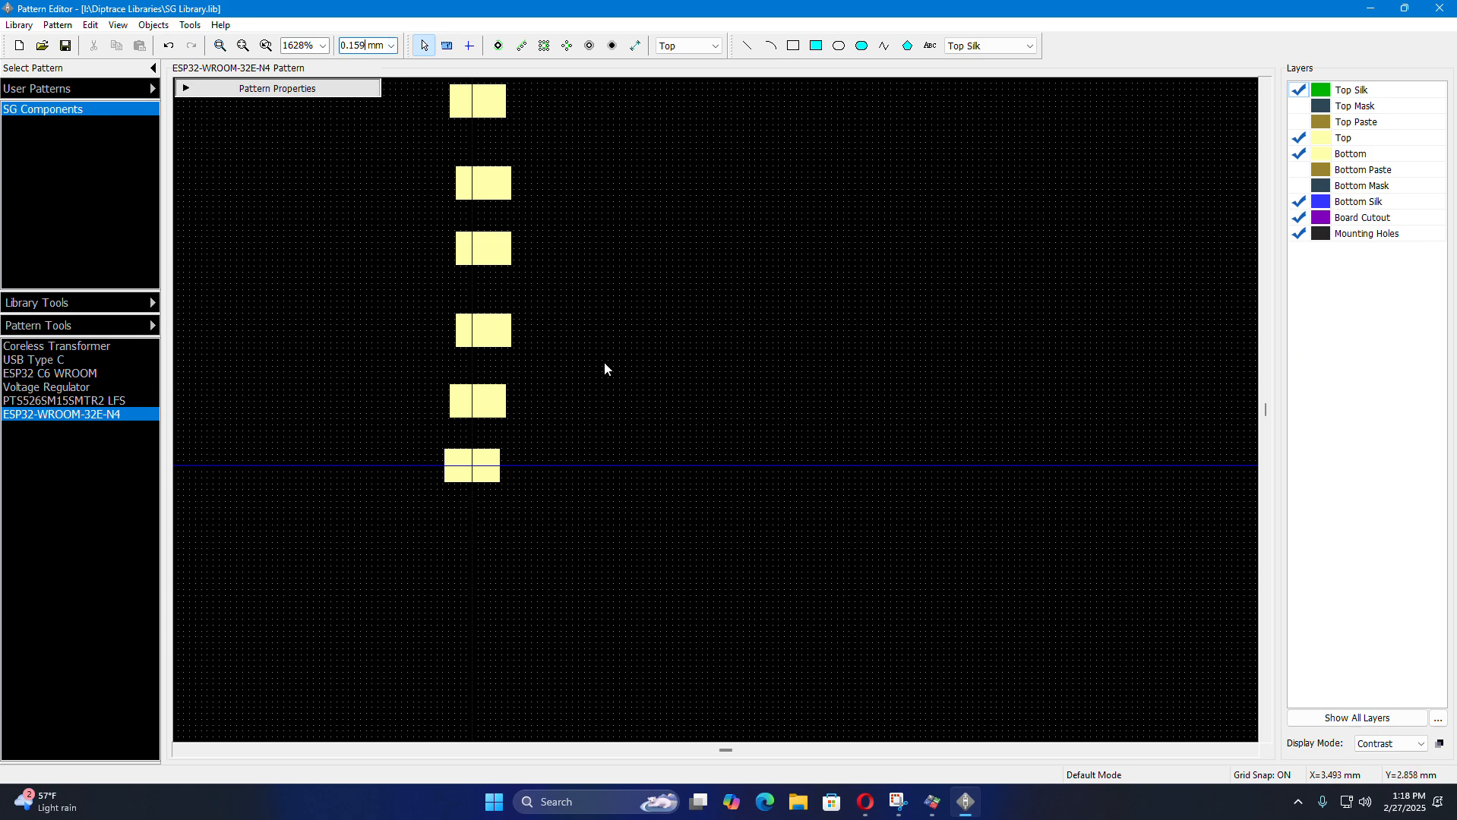
scroll(604, 361, "up", 3)
scroll(571, 327, "up", 4)
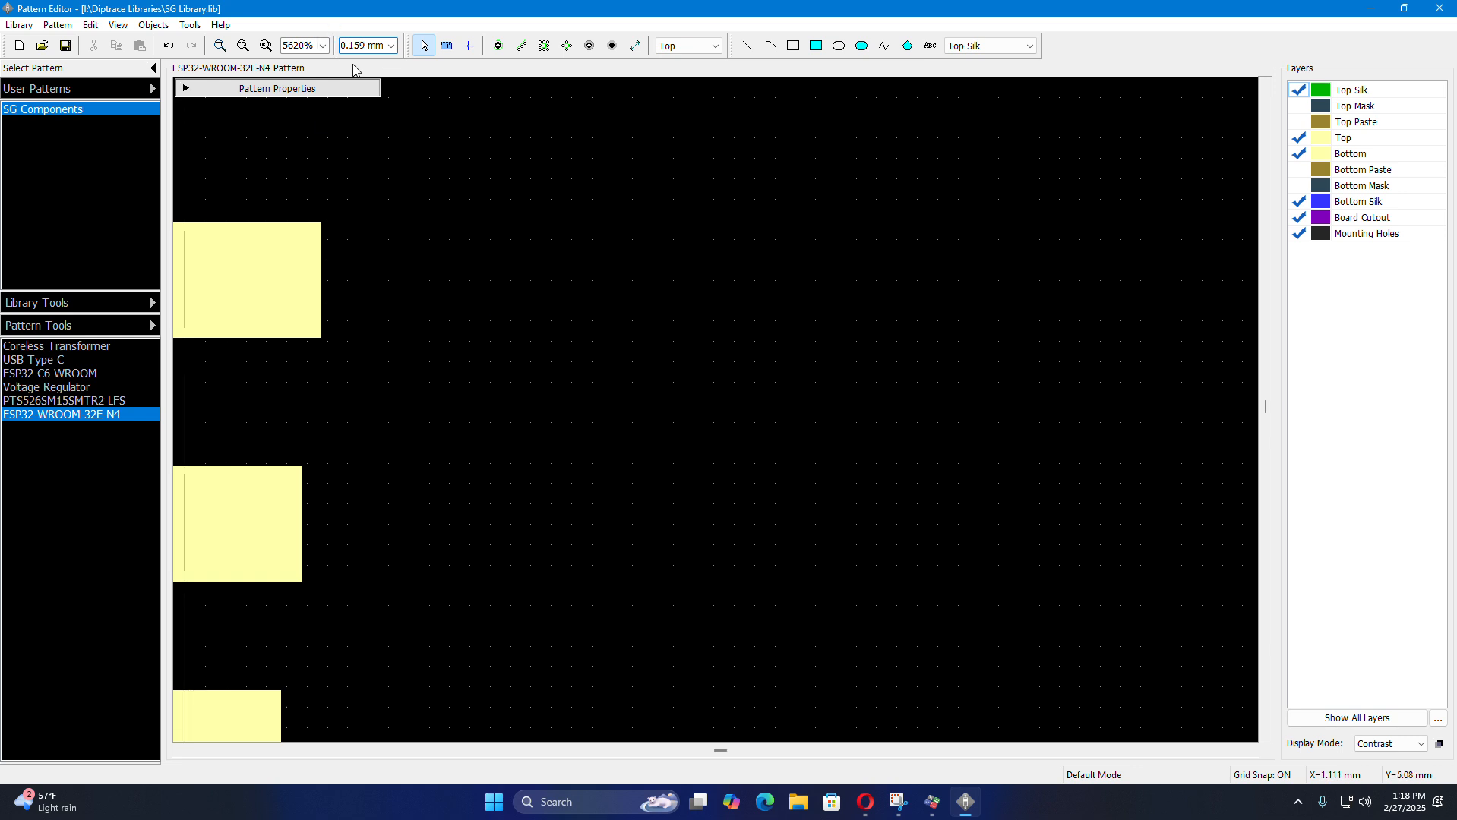
left_click(391, 45)
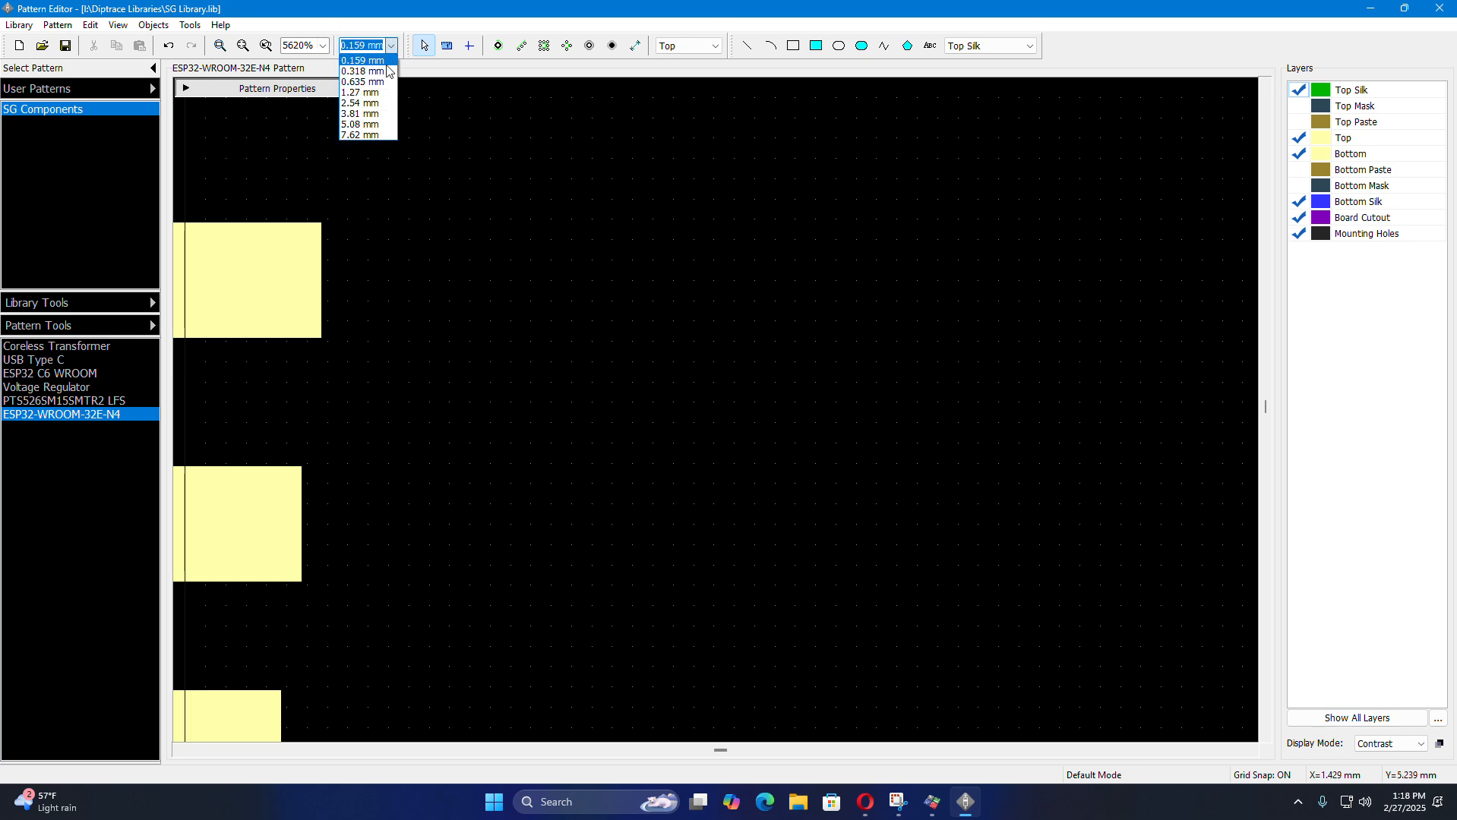
left_click(375, 93)
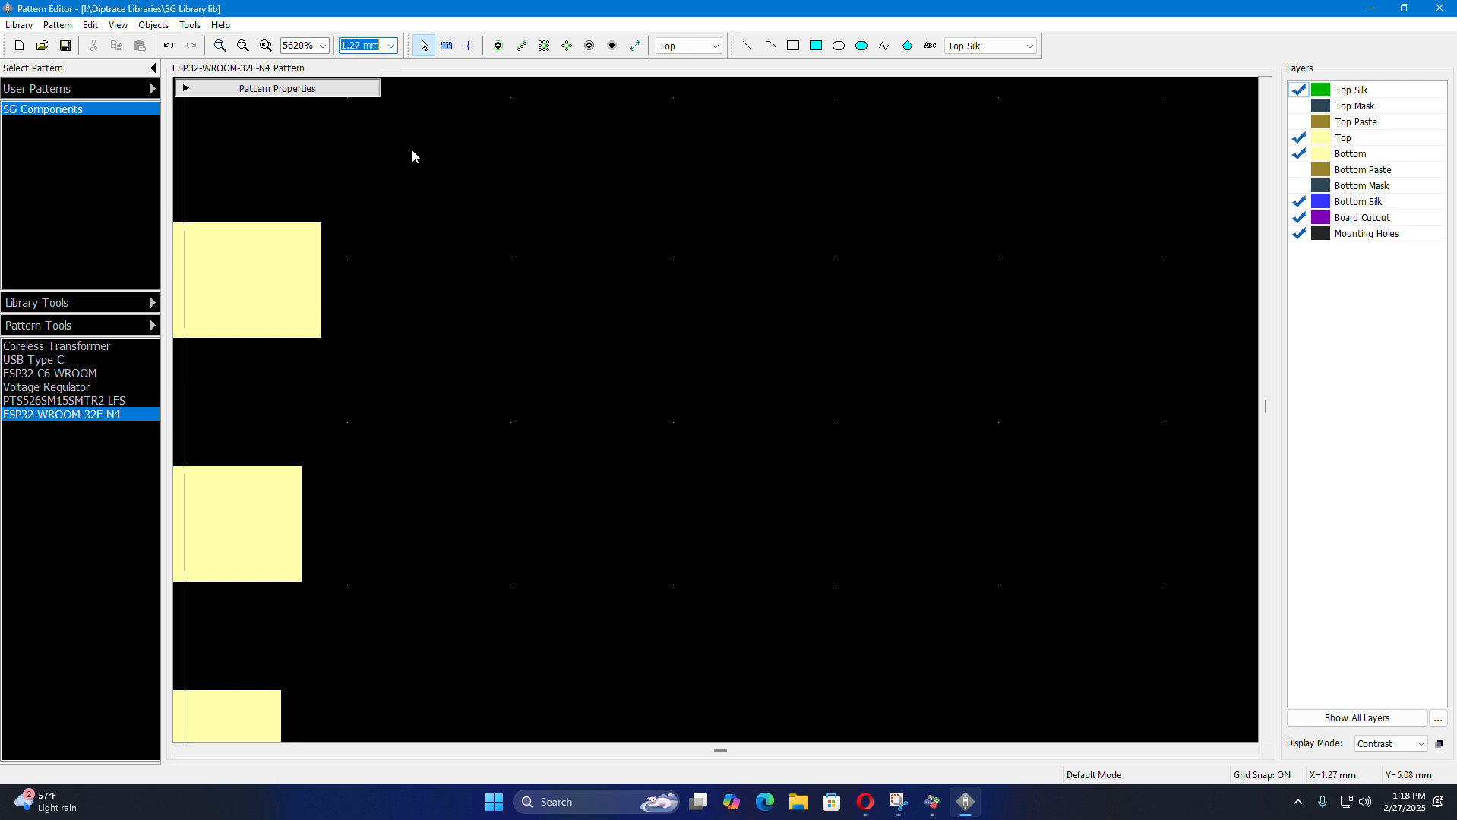
- Move pad 13 onto the vertical axis above pad 14 and set its position to X 0 mm, Y 1.27 mm
scroll(647, 410, "down", 5)
scroll(482, 511, "up", 2)
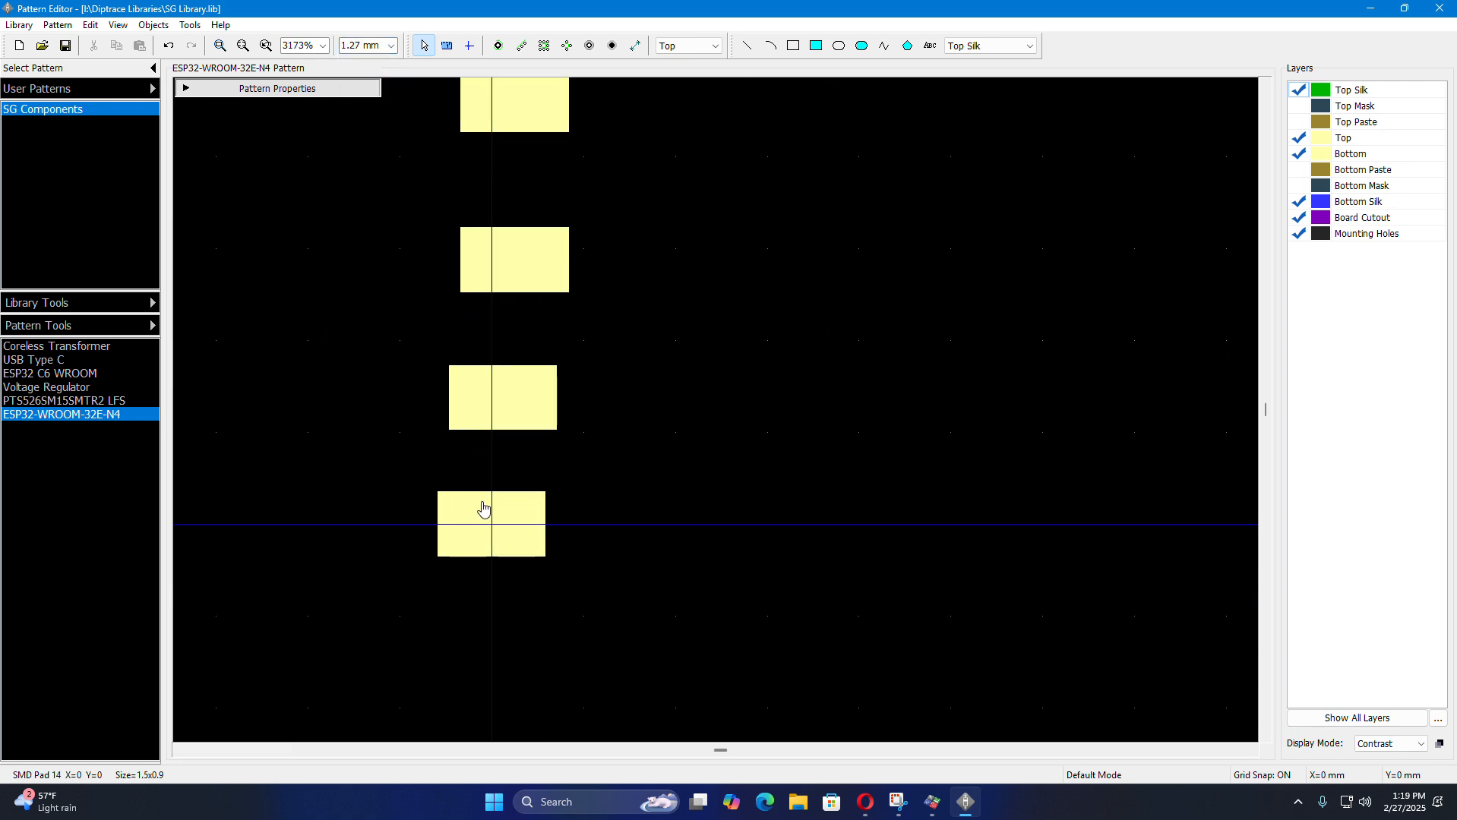
left_click_drag(472, 416, 820, 456)
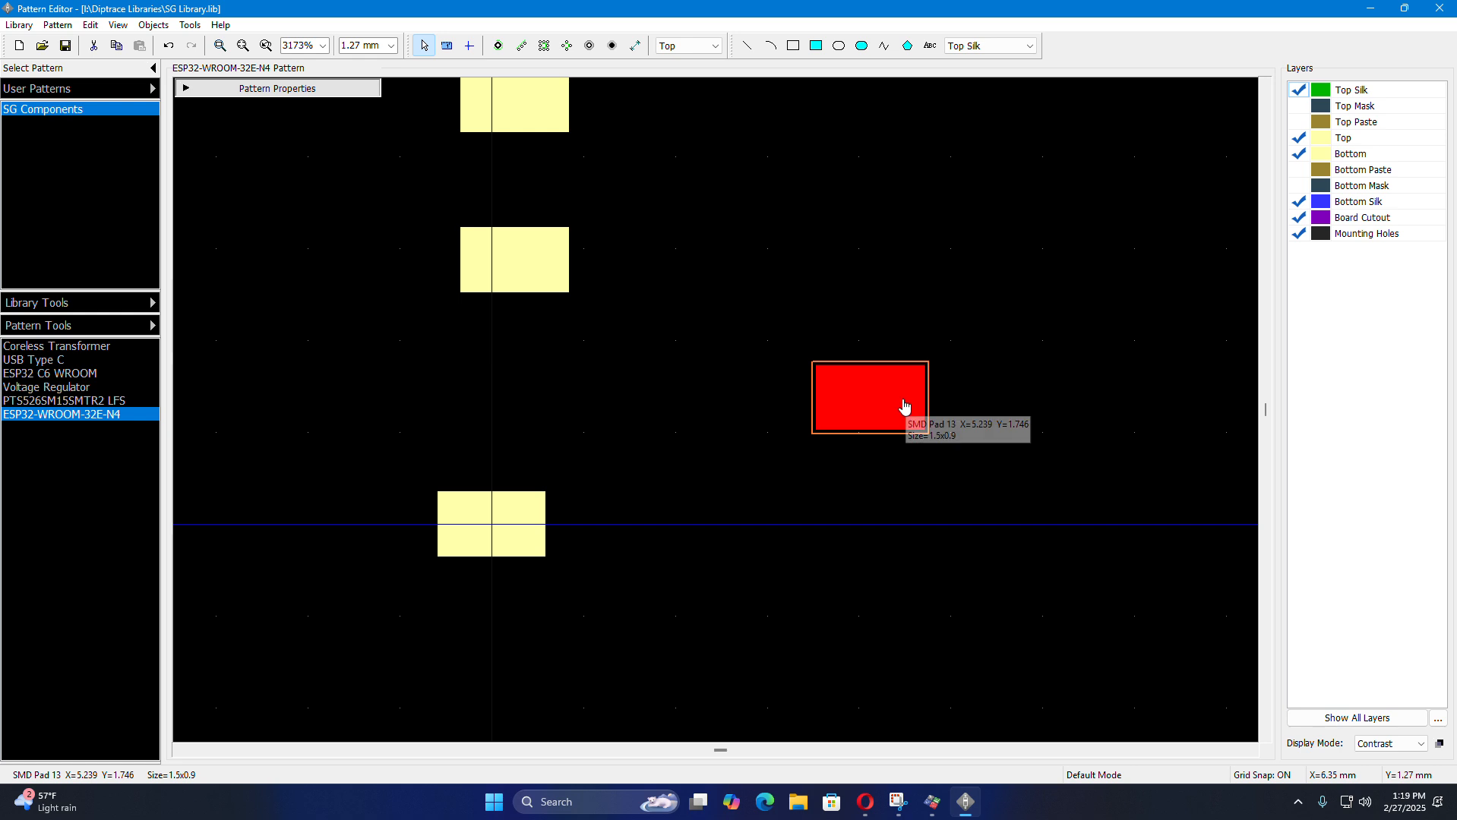
left_click_drag(907, 406, 491, 439)
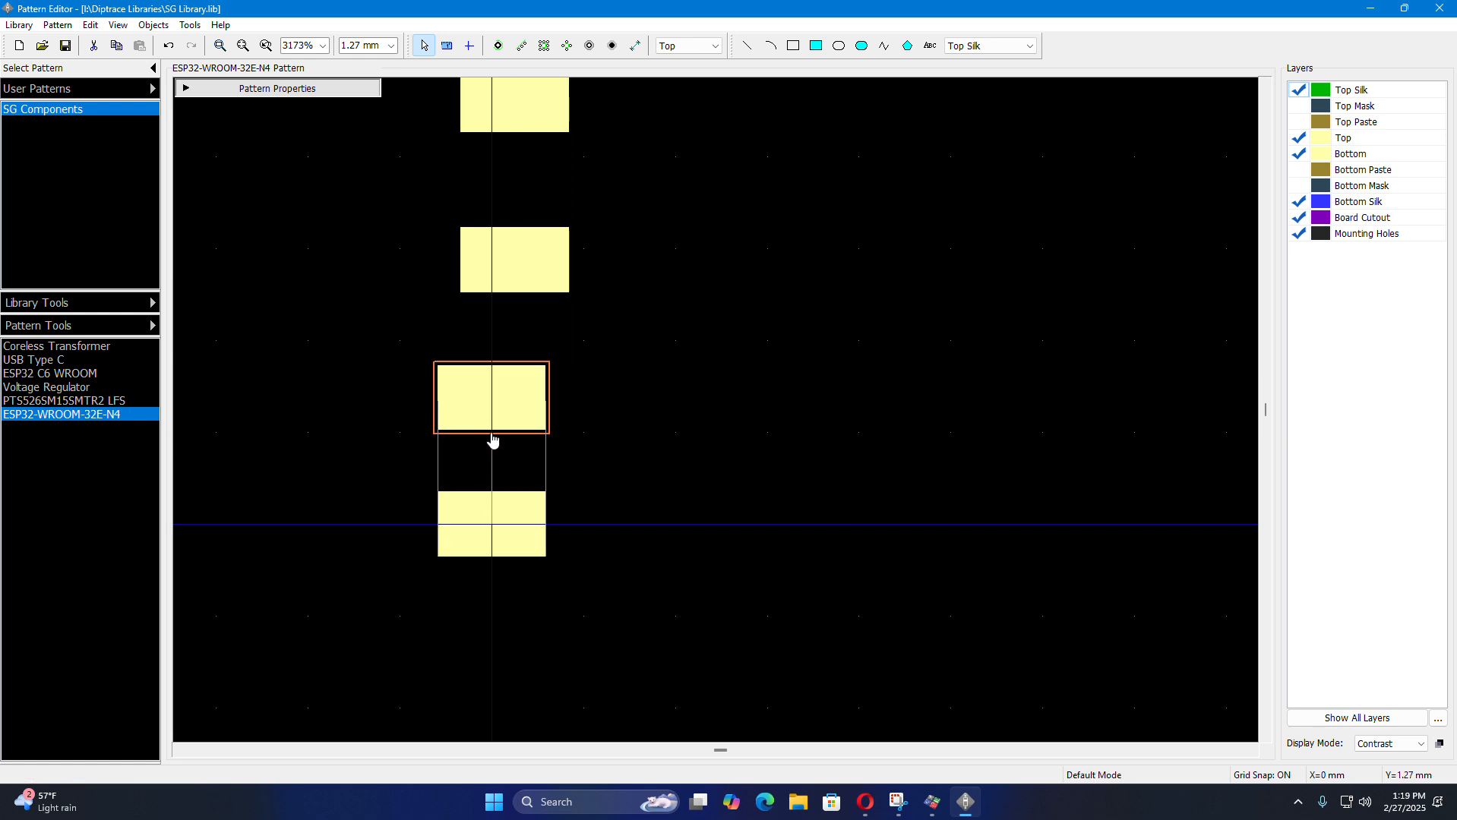
double_click(490, 426)
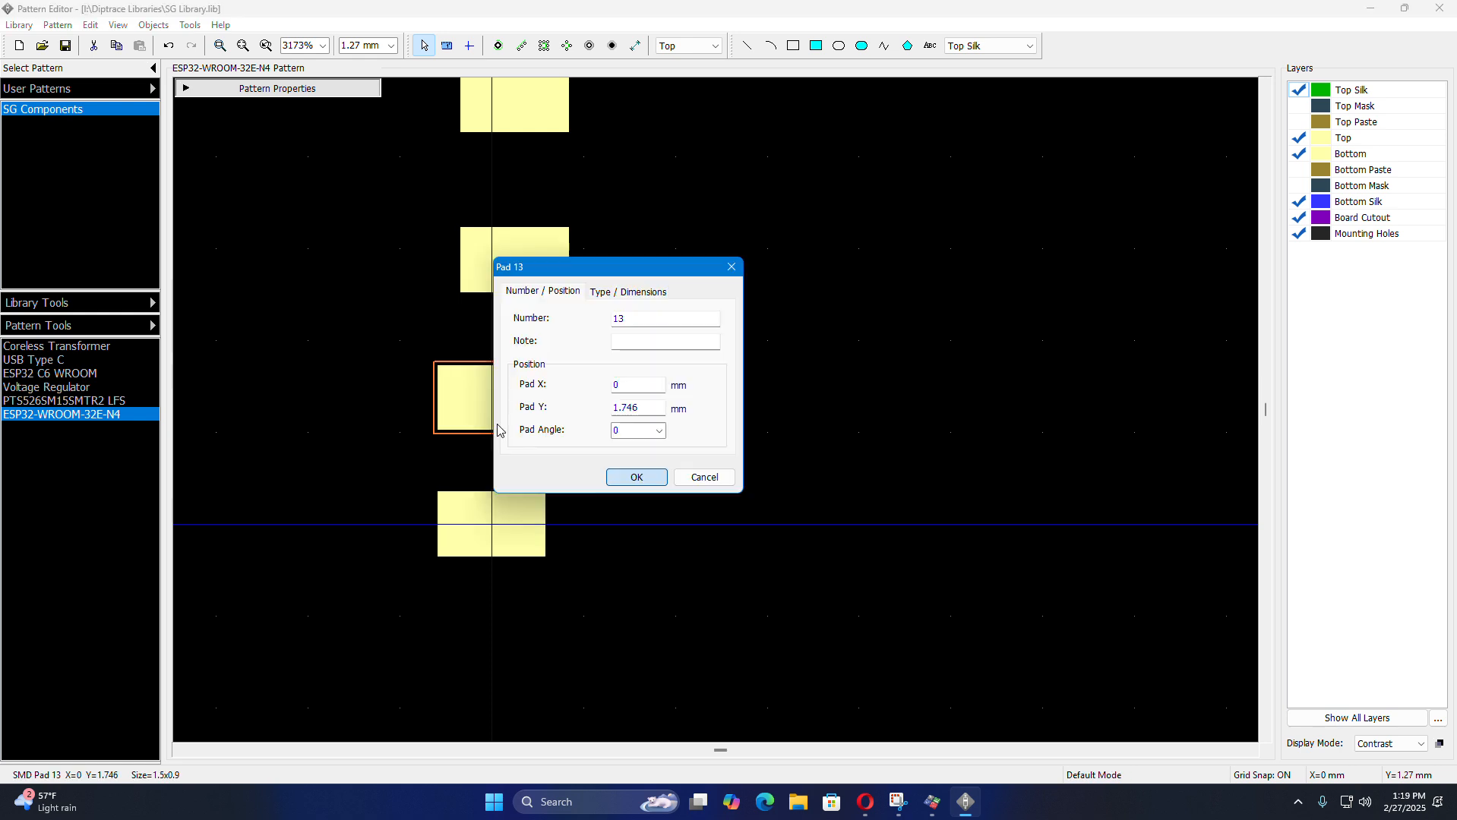
left_click(647, 408)
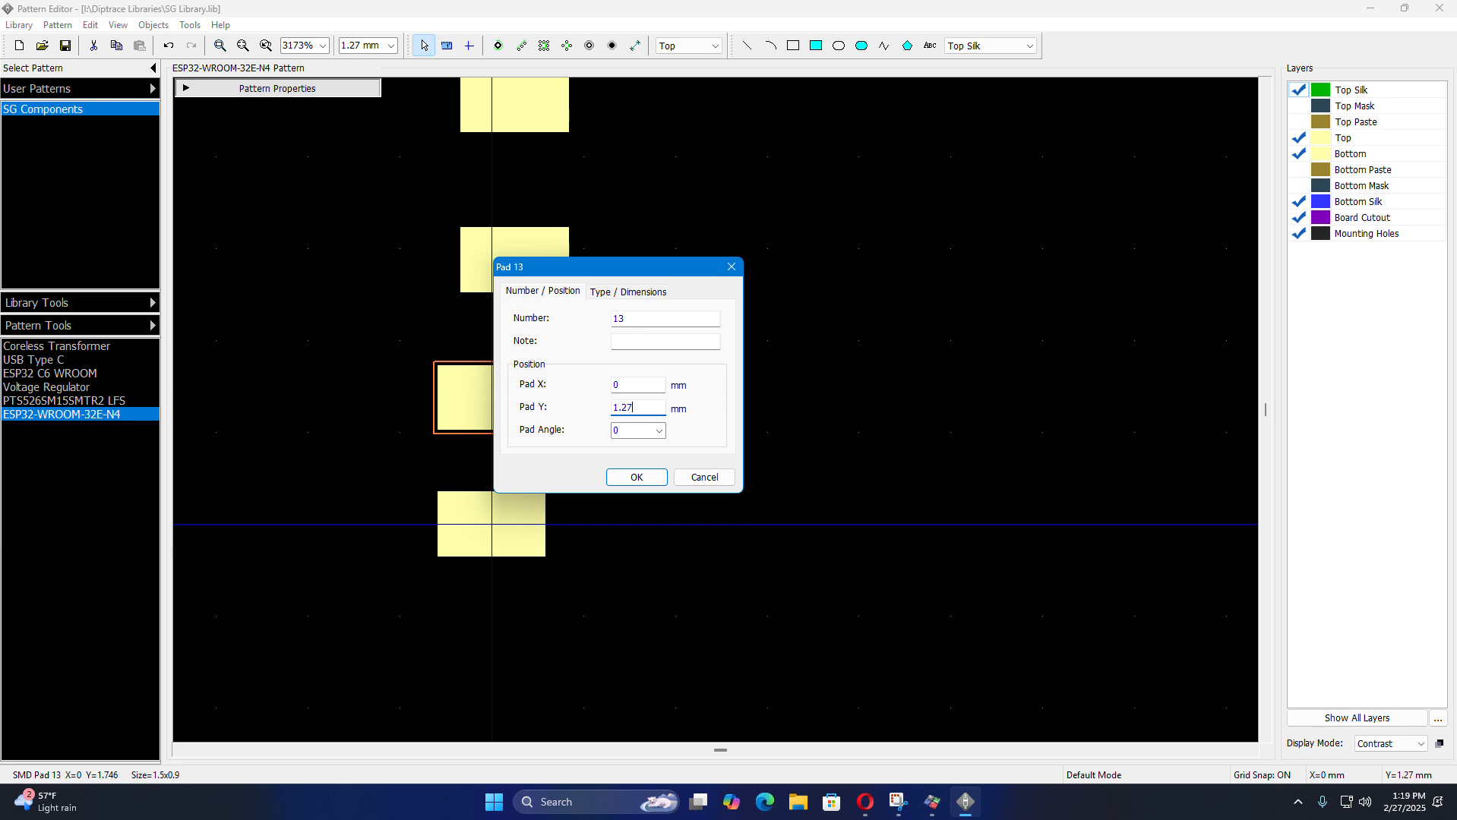
key("Return")
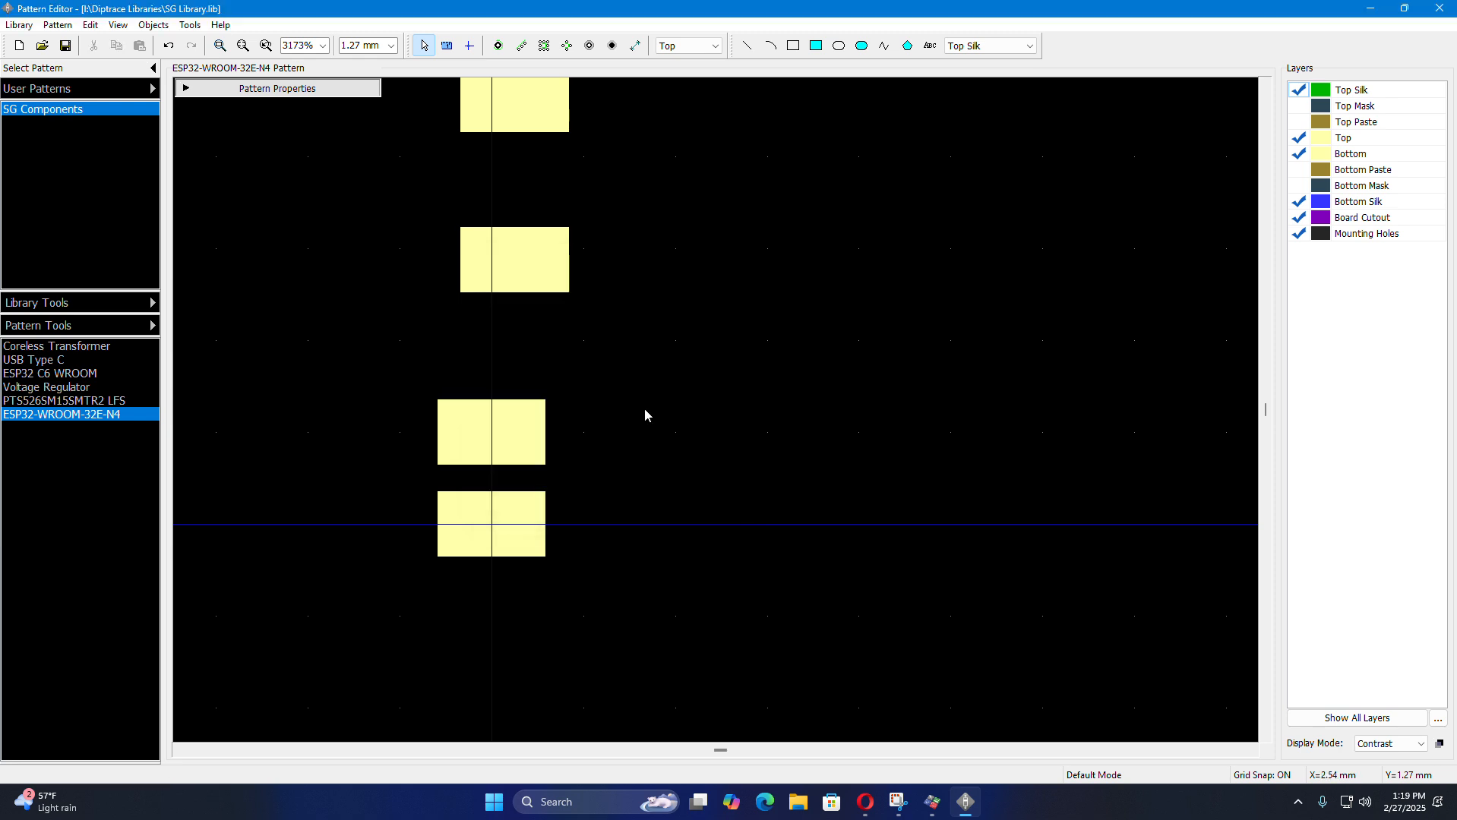
- Move pad 12 onto the vertical axis above pad 13 and set its position to X 0 mm, Y 2.54 mm
scroll(500, 326, "up", 1)
left_click_drag(501, 240, 455, 334)
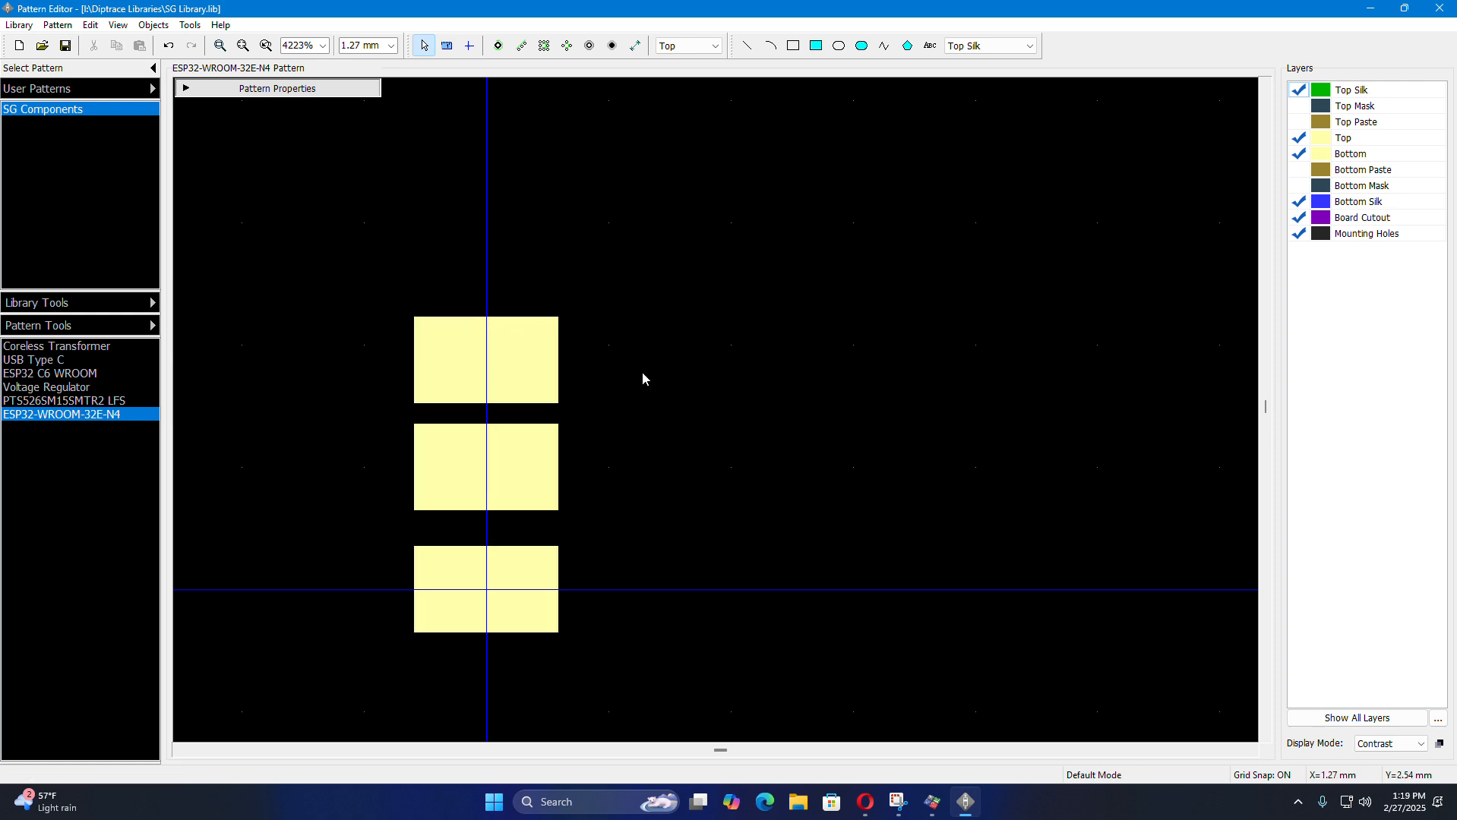
double_click(513, 370)
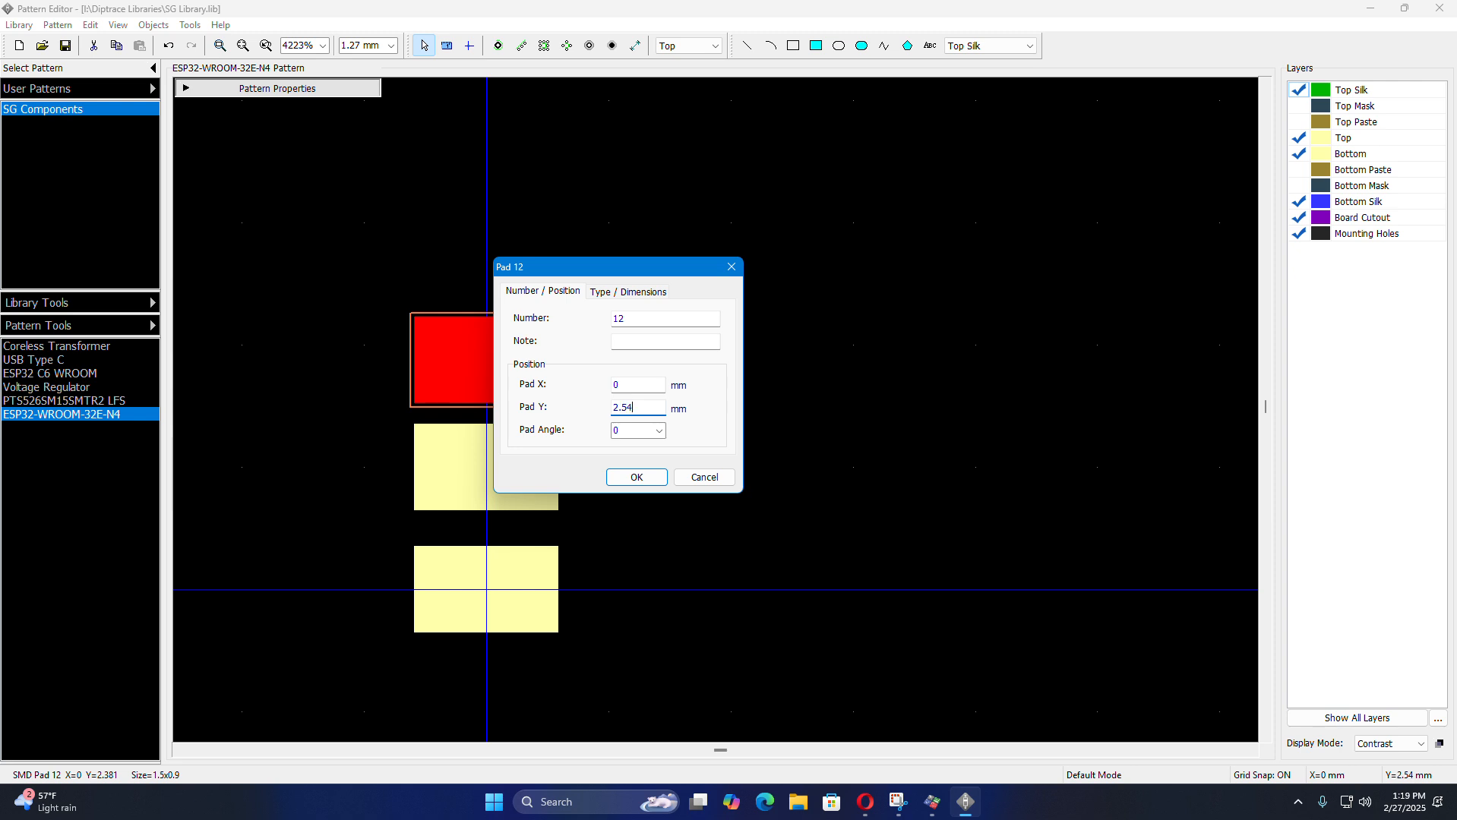
key("Return")
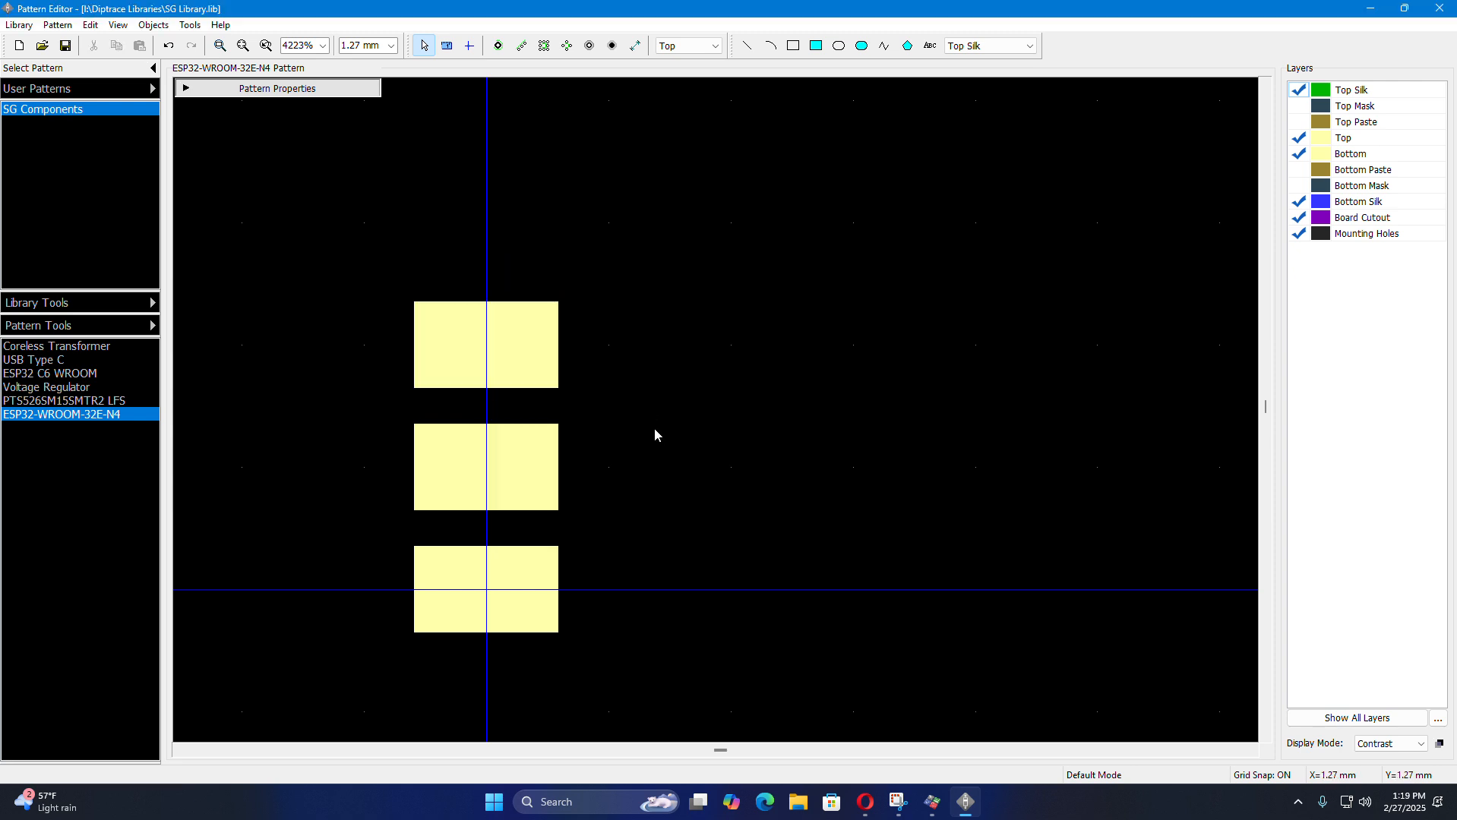
- Open Calculator and start a running total of the pad Y positions by adding 1.27 to 0
key("super")
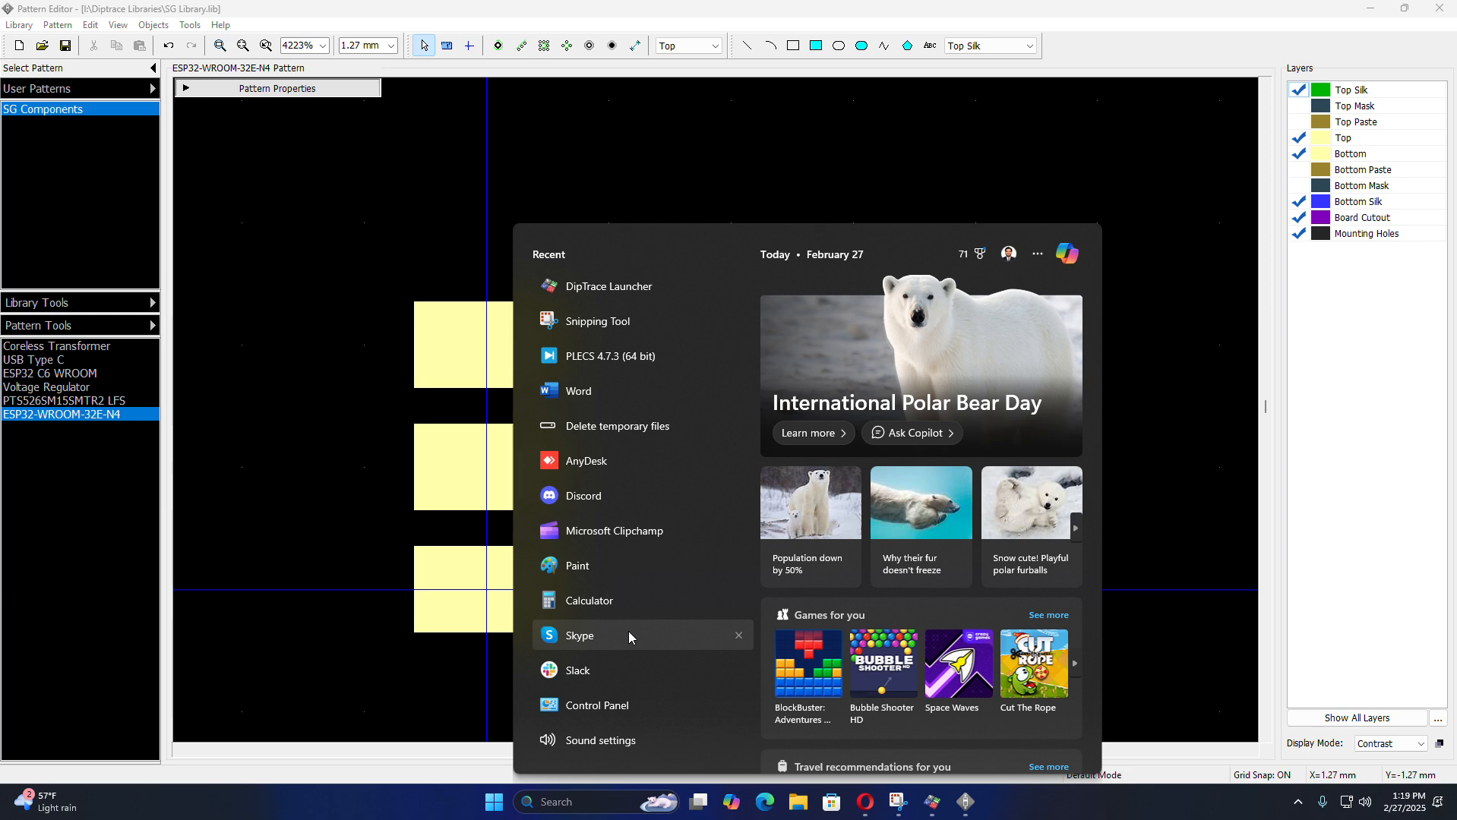
type("calculator")
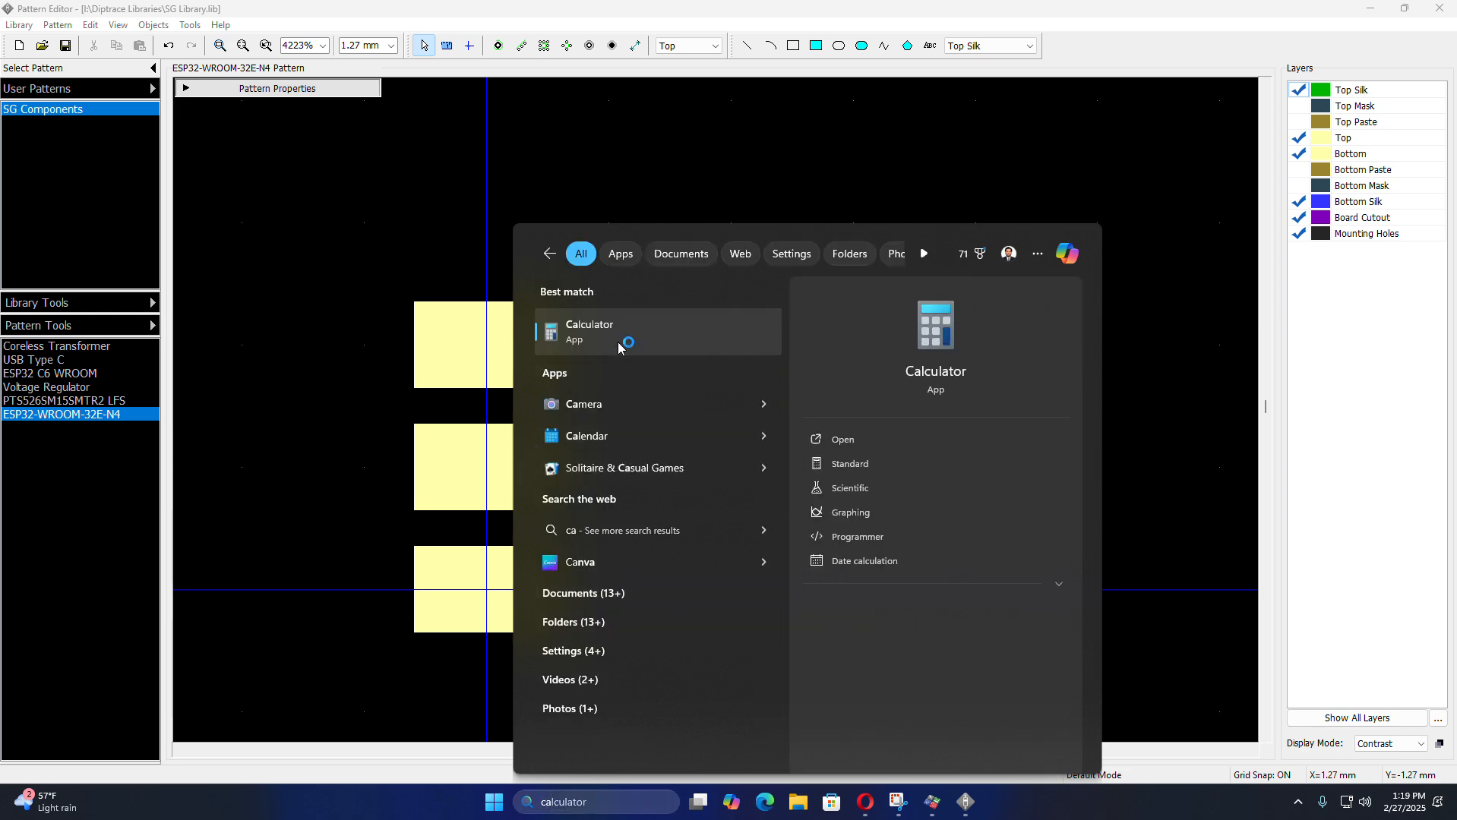
key("Return")
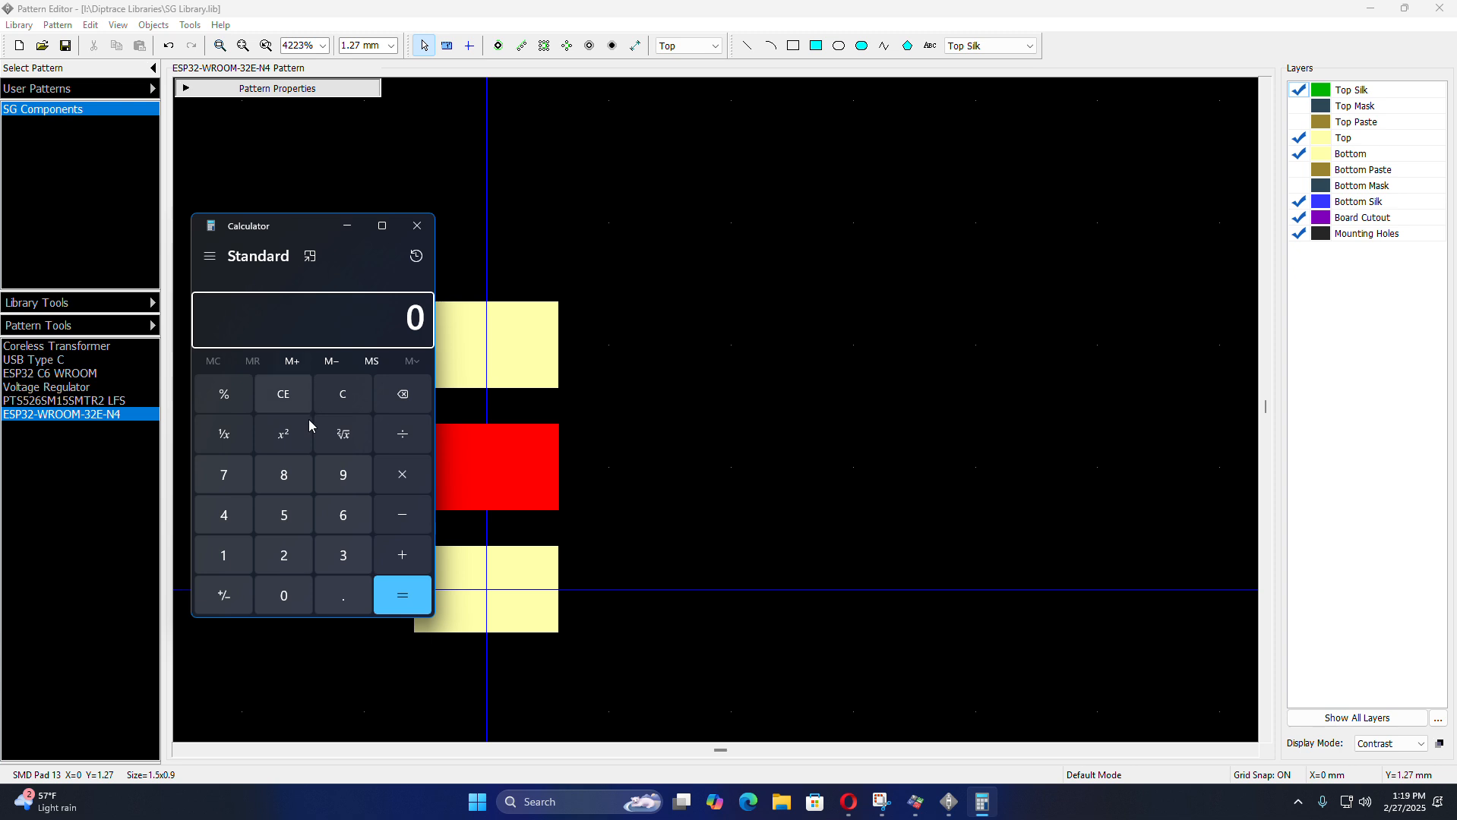
left_click(281, 606)
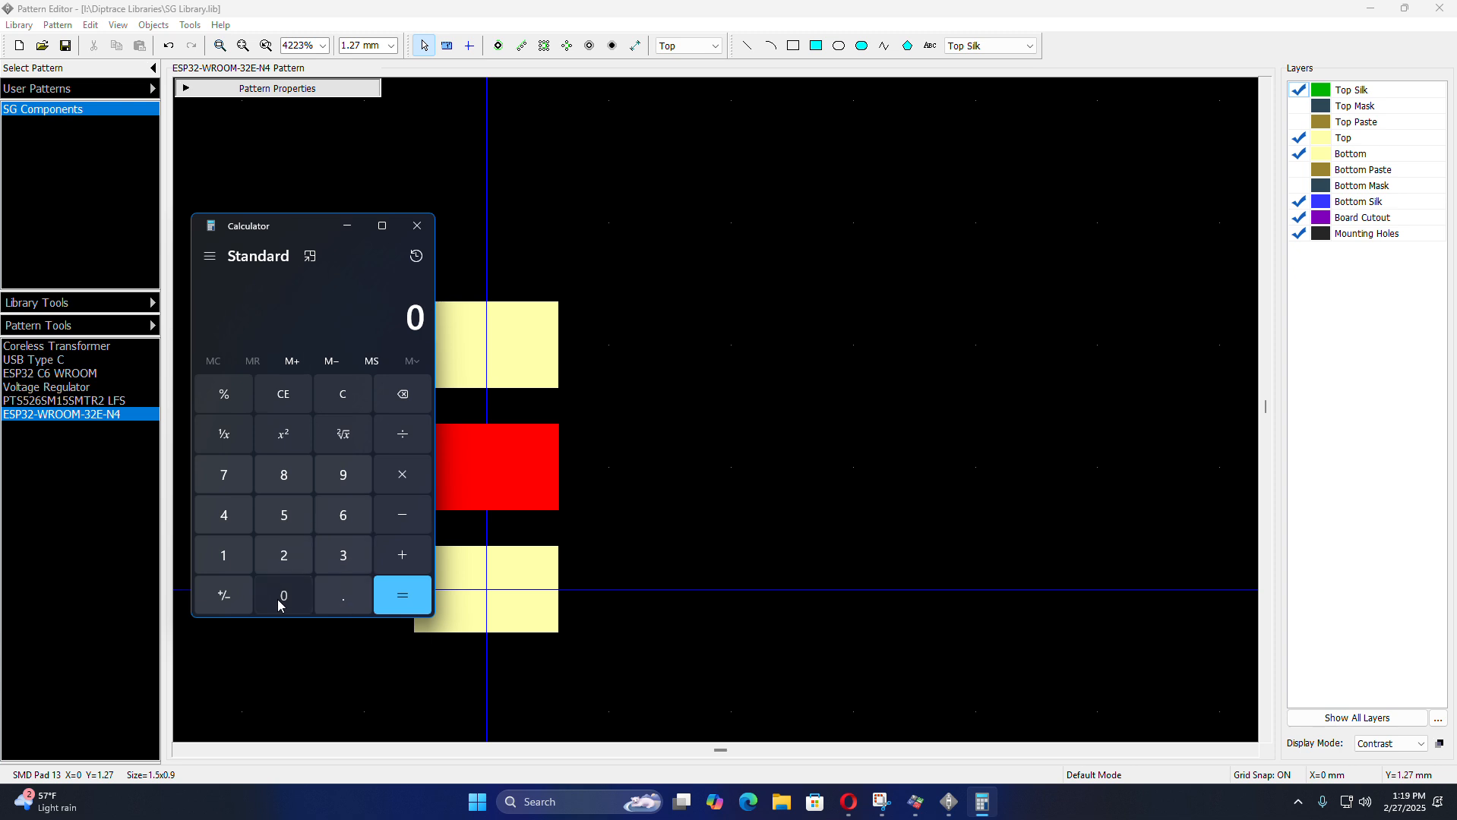
left_click(403, 555)
left_click(223, 555)
left_click(337, 603)
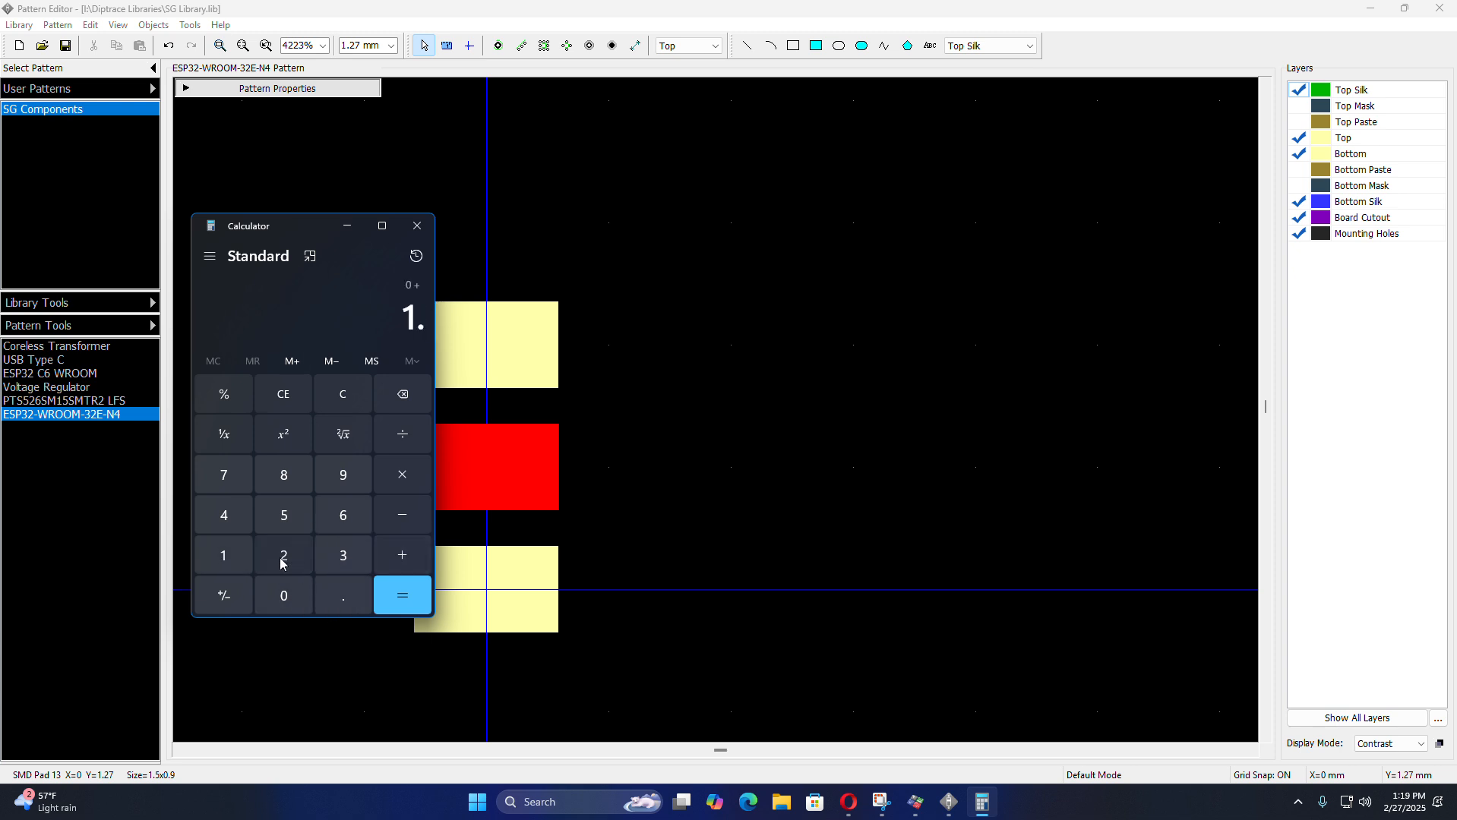
left_click(283, 555)
left_click(230, 478)
left_click(385, 602)
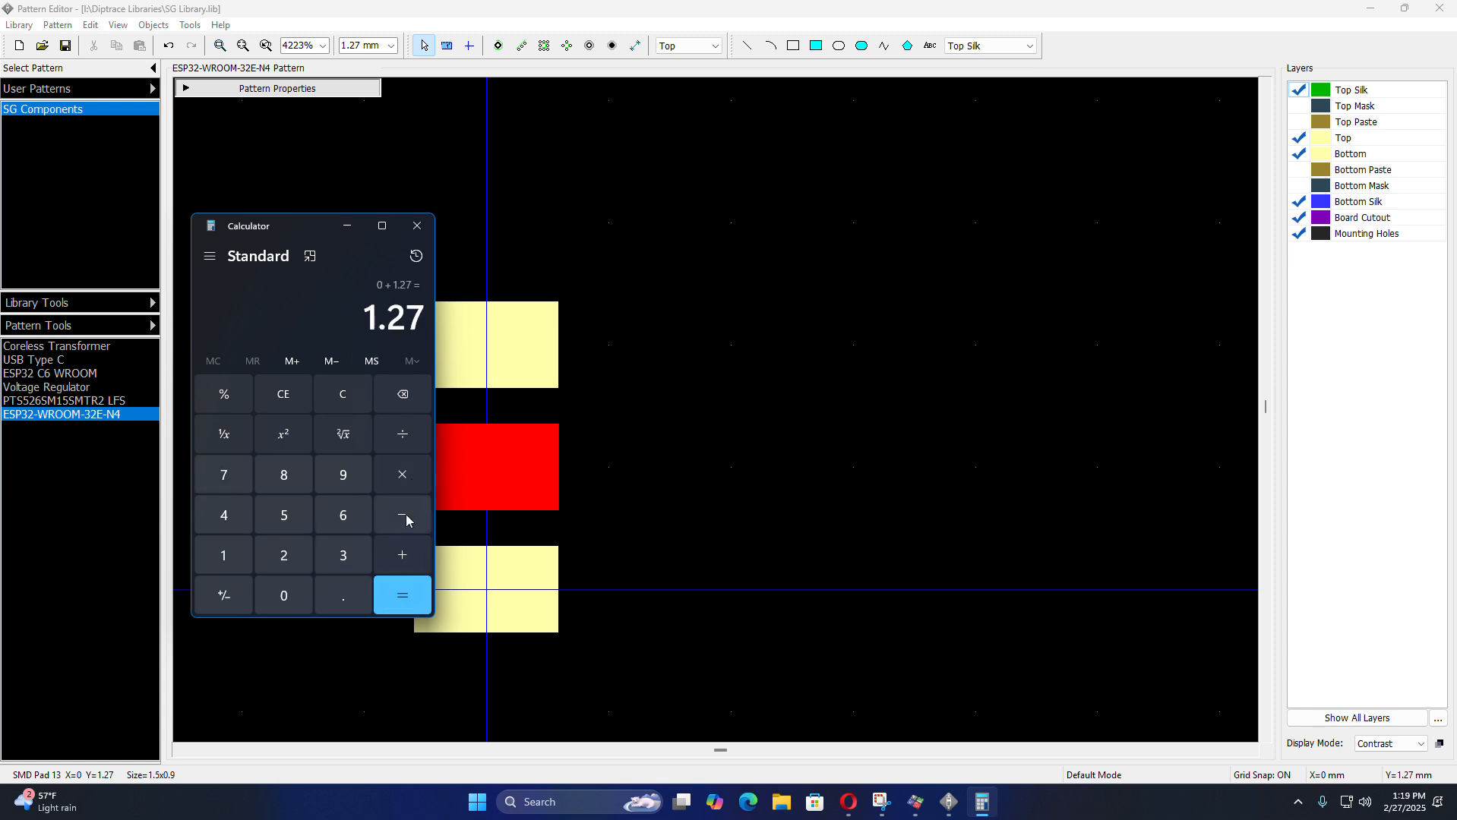
- Add 1.27 twice to the running total to get the Y position for pad 11, and return to the pattern
left_click(406, 555)
left_click(216, 558)
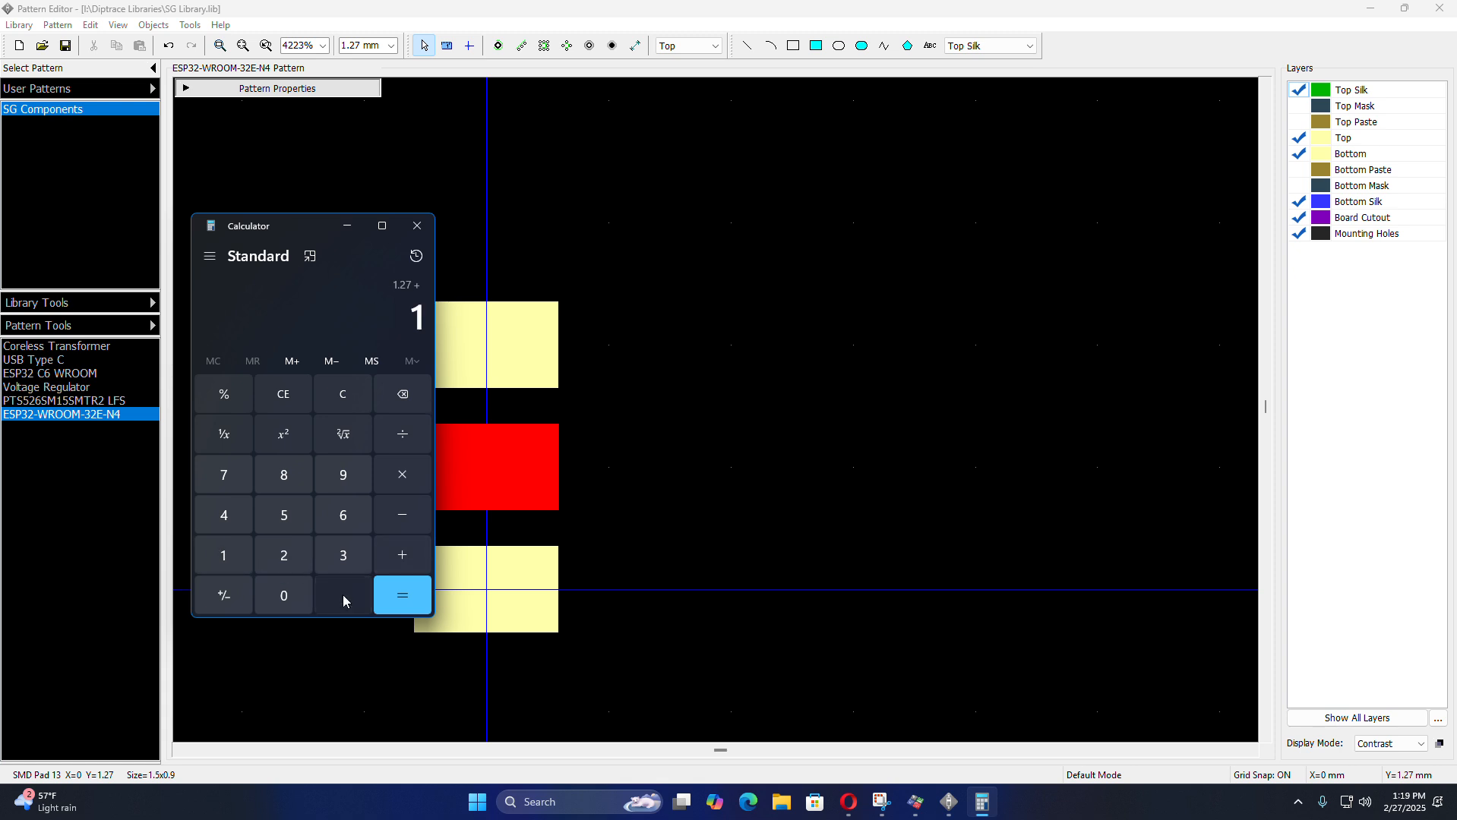
left_click(343, 595)
left_click(286, 556)
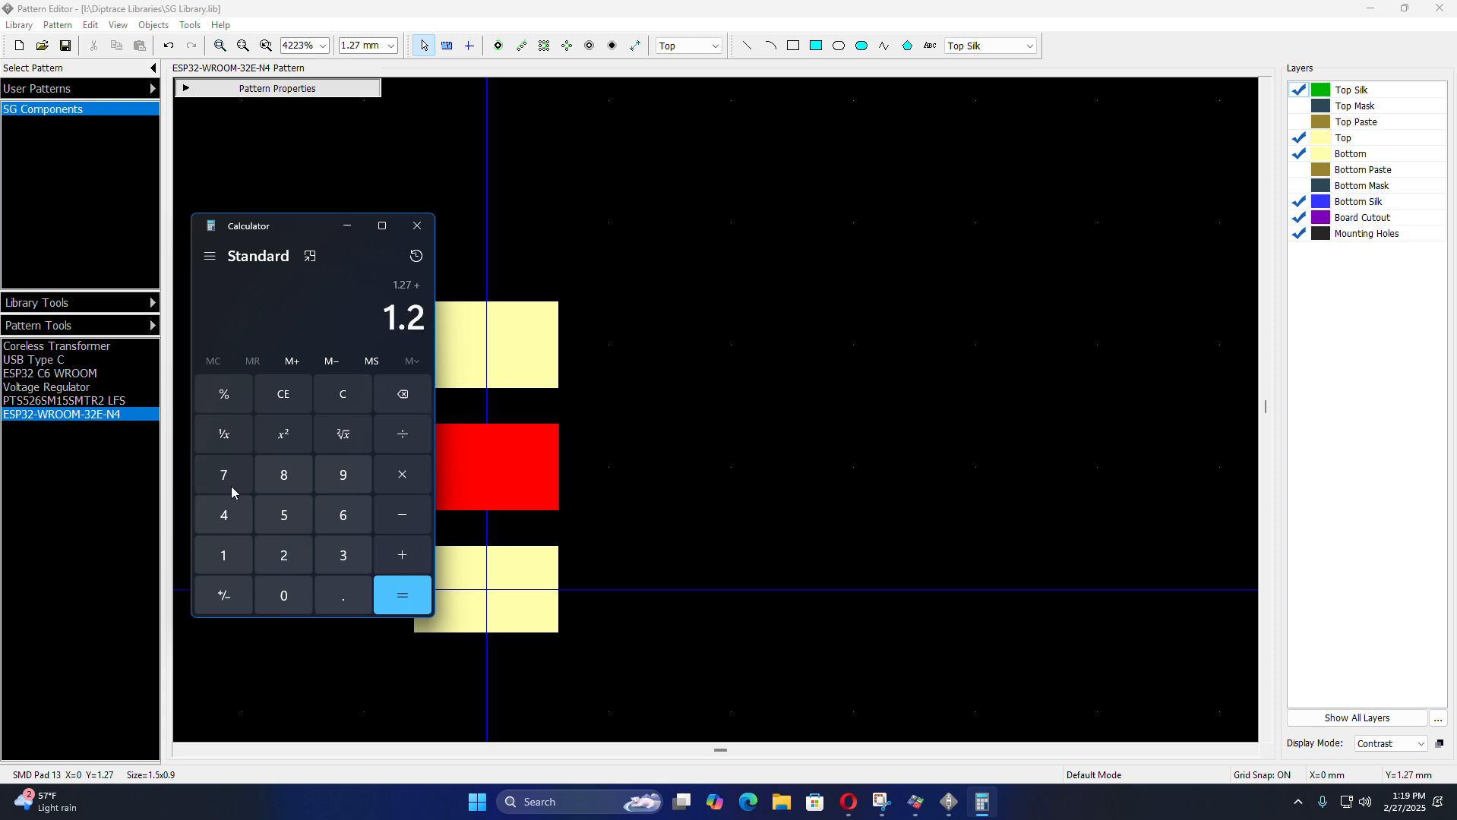
left_click(231, 488)
left_click(401, 596)
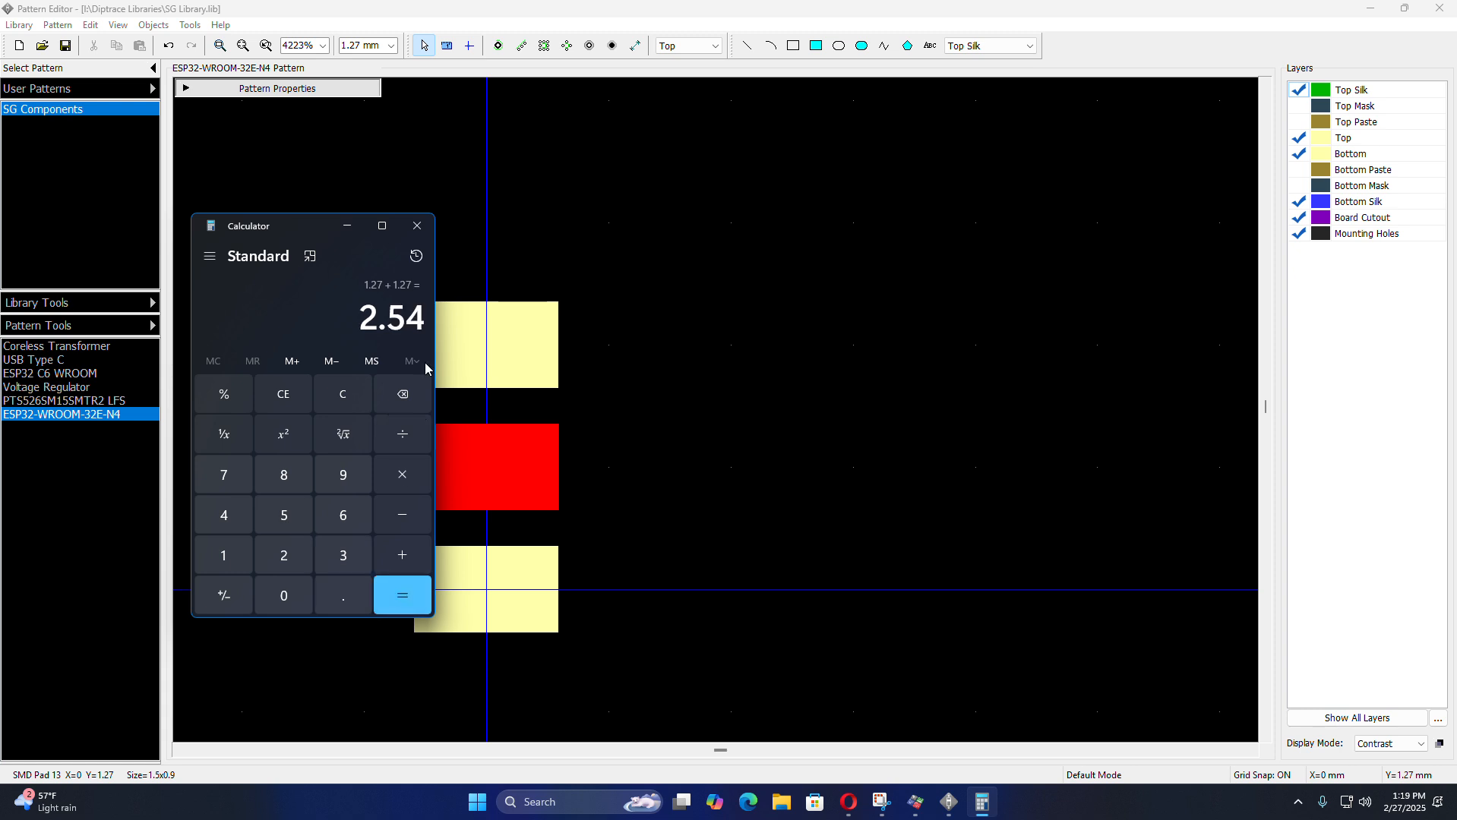
left_click(402, 555)
left_click(232, 558)
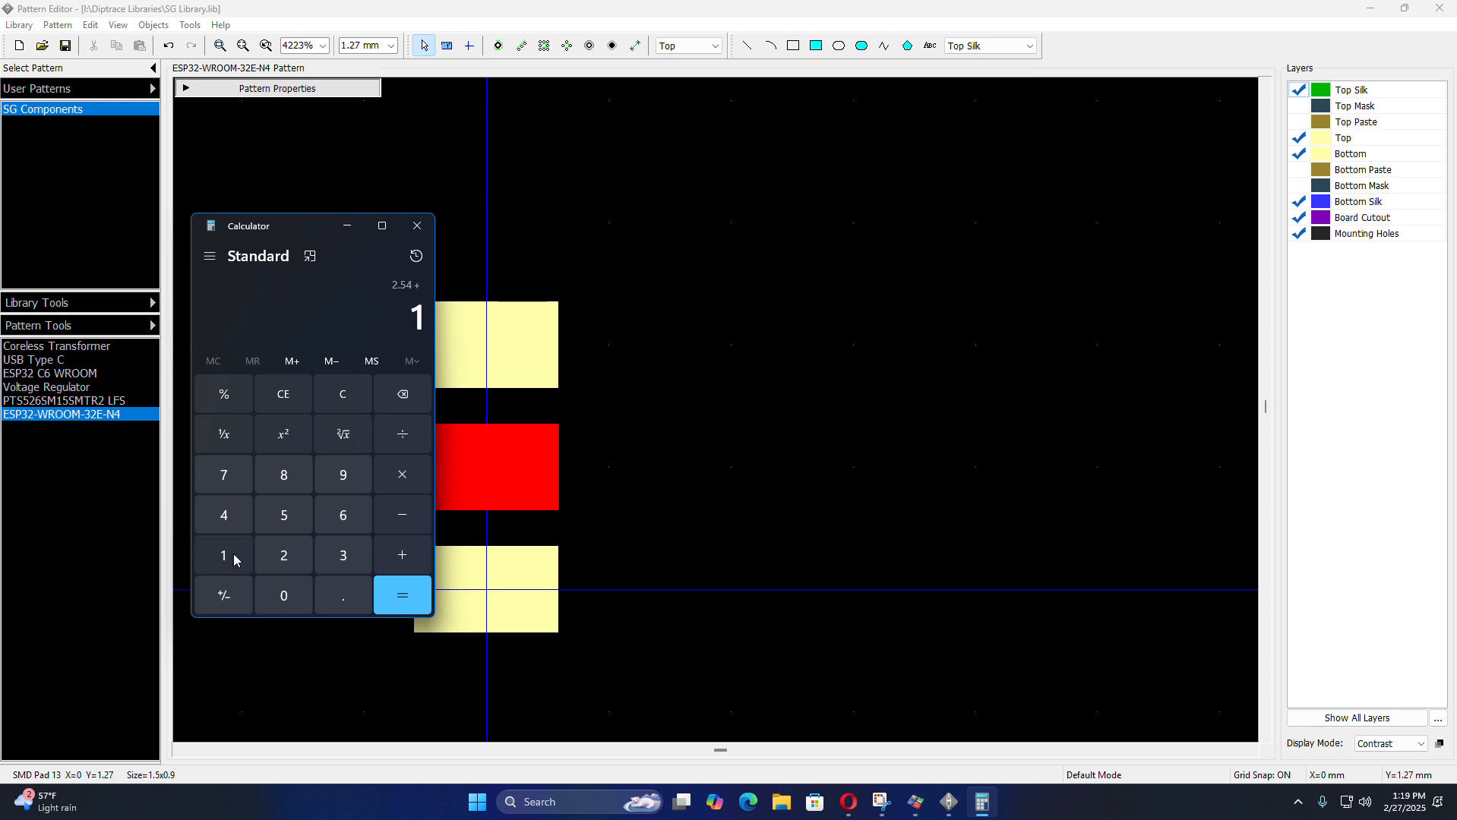
left_click(341, 596)
left_click(293, 566)
left_click(225, 486)
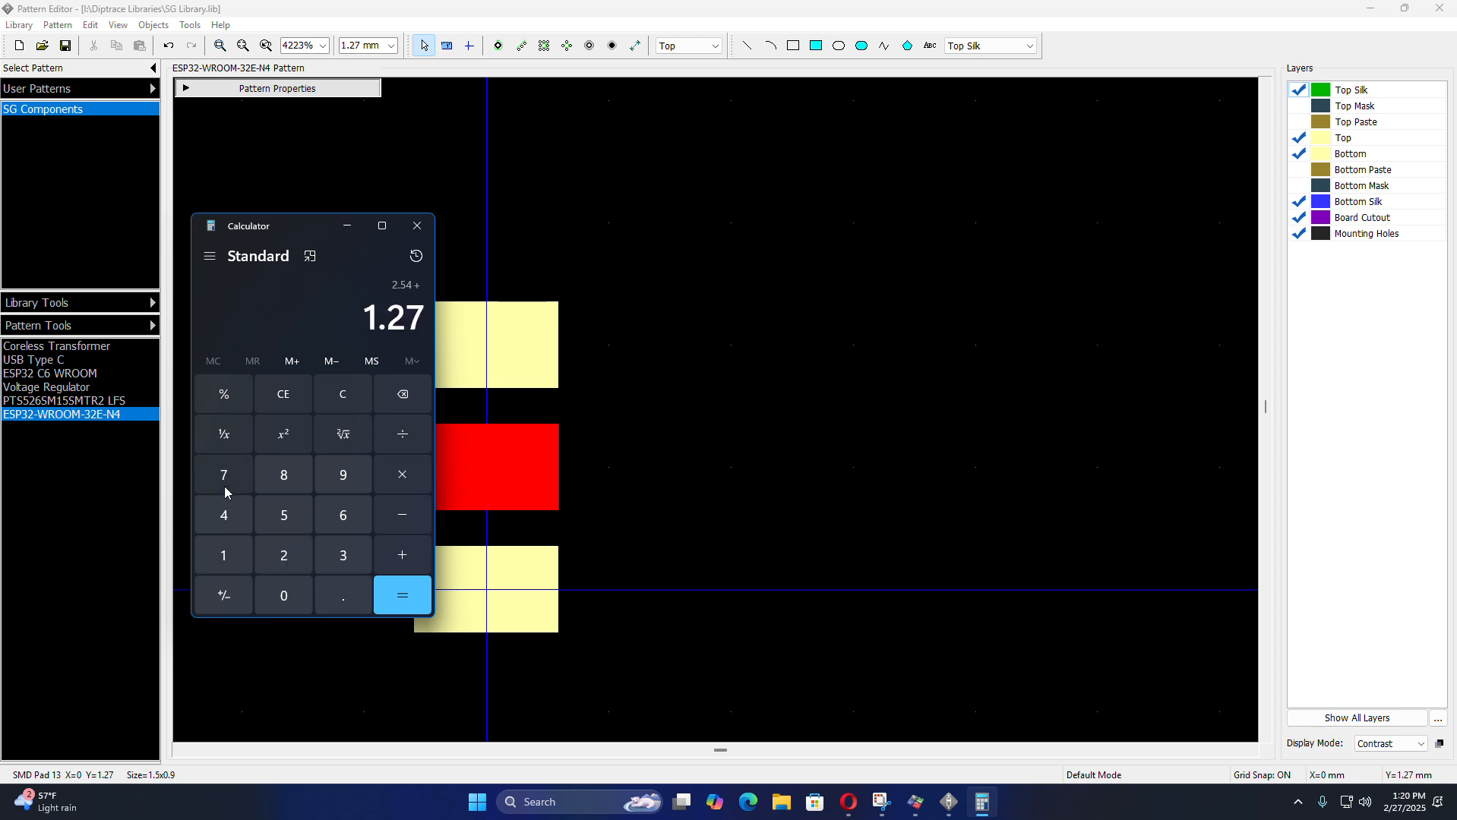
left_click(401, 596)
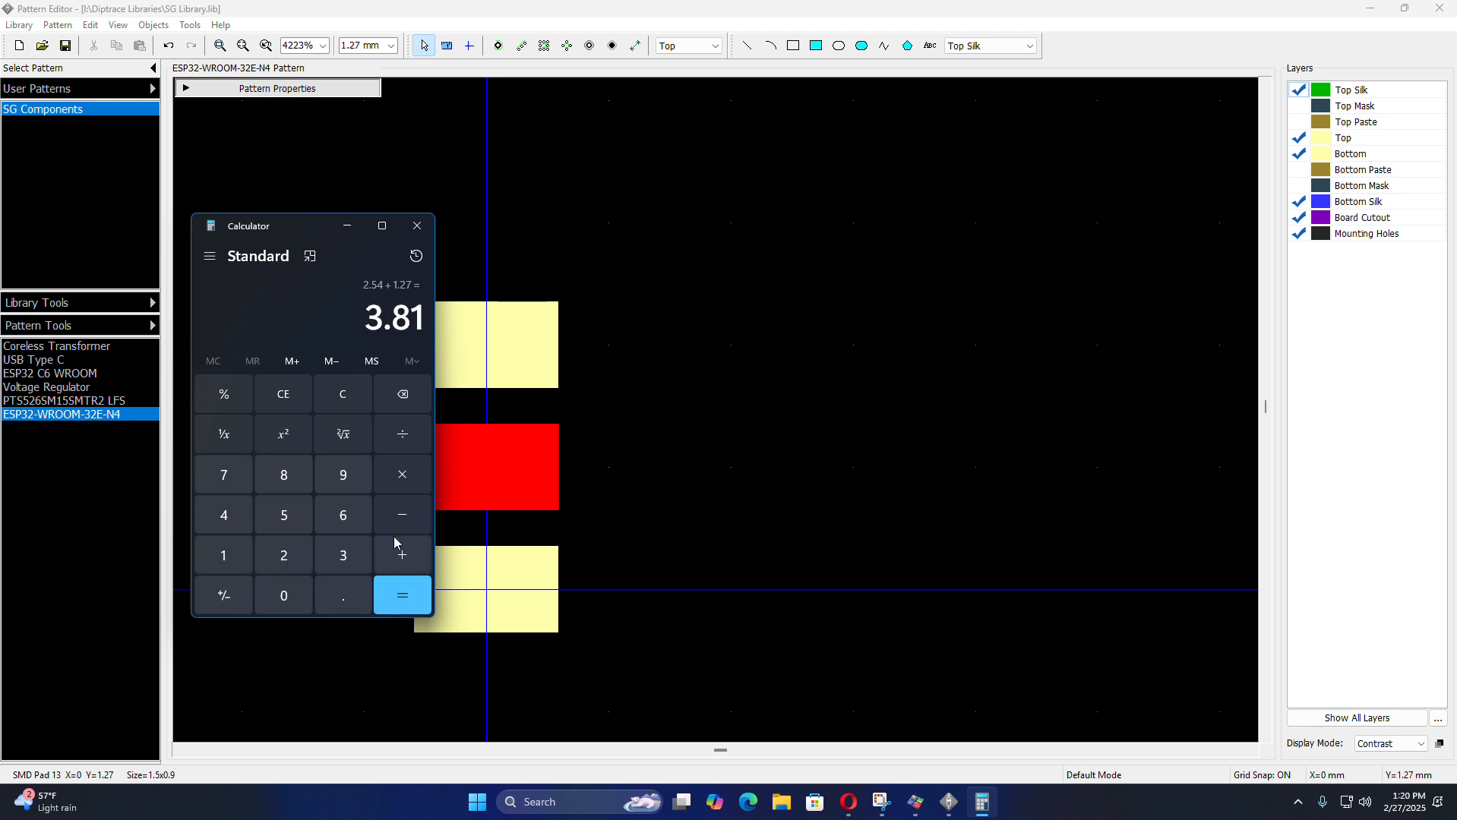
left_click(348, 227)
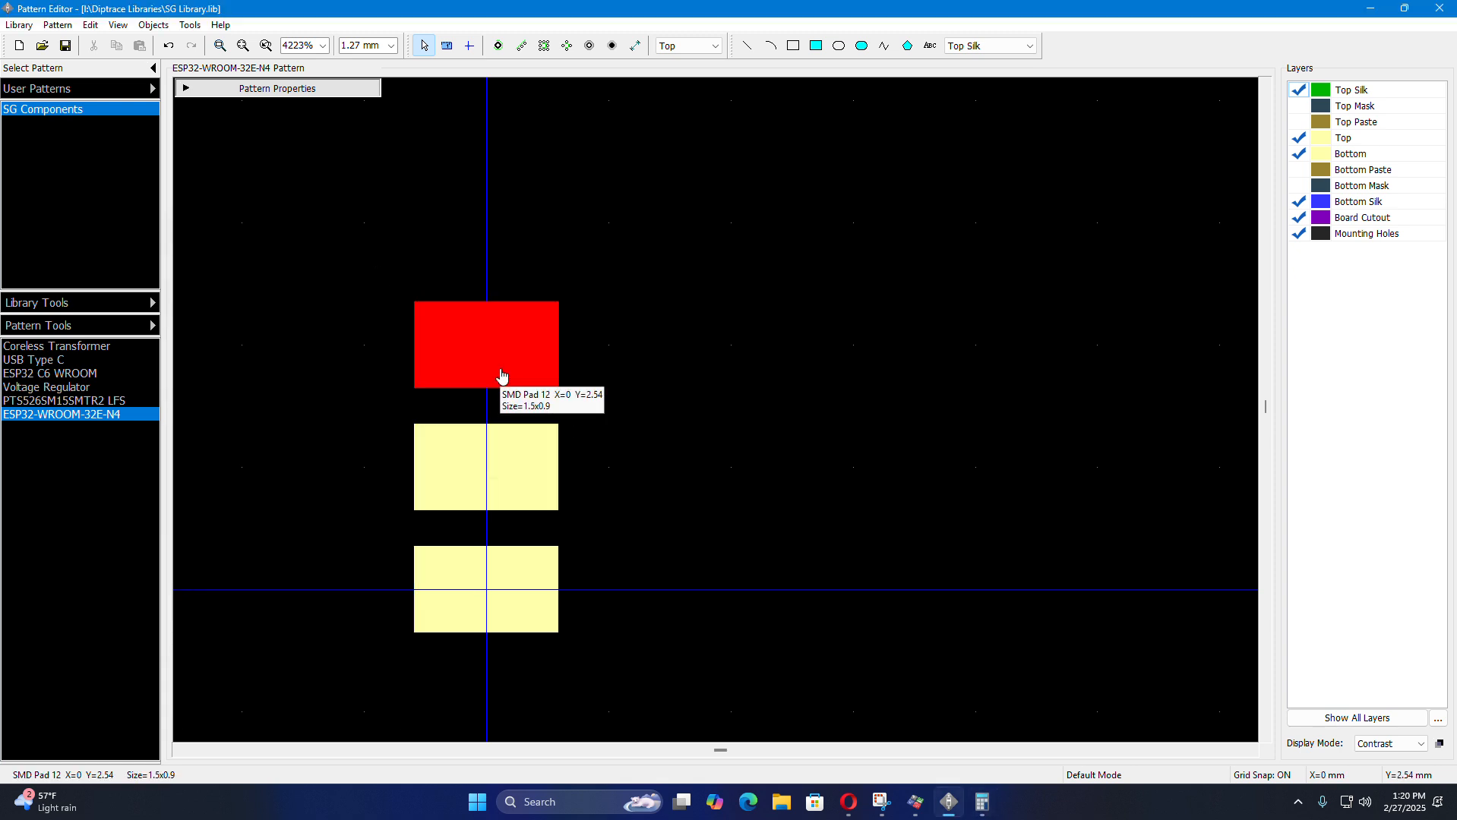
- Move pad 11 onto the vertical axis above pad 12 and set its position to X 0 mm, Y 3.81 mm
scroll(507, 403, "down", 3)
left_click_drag(569, 302, 527, 368)
scroll(565, 407, "up", 3)
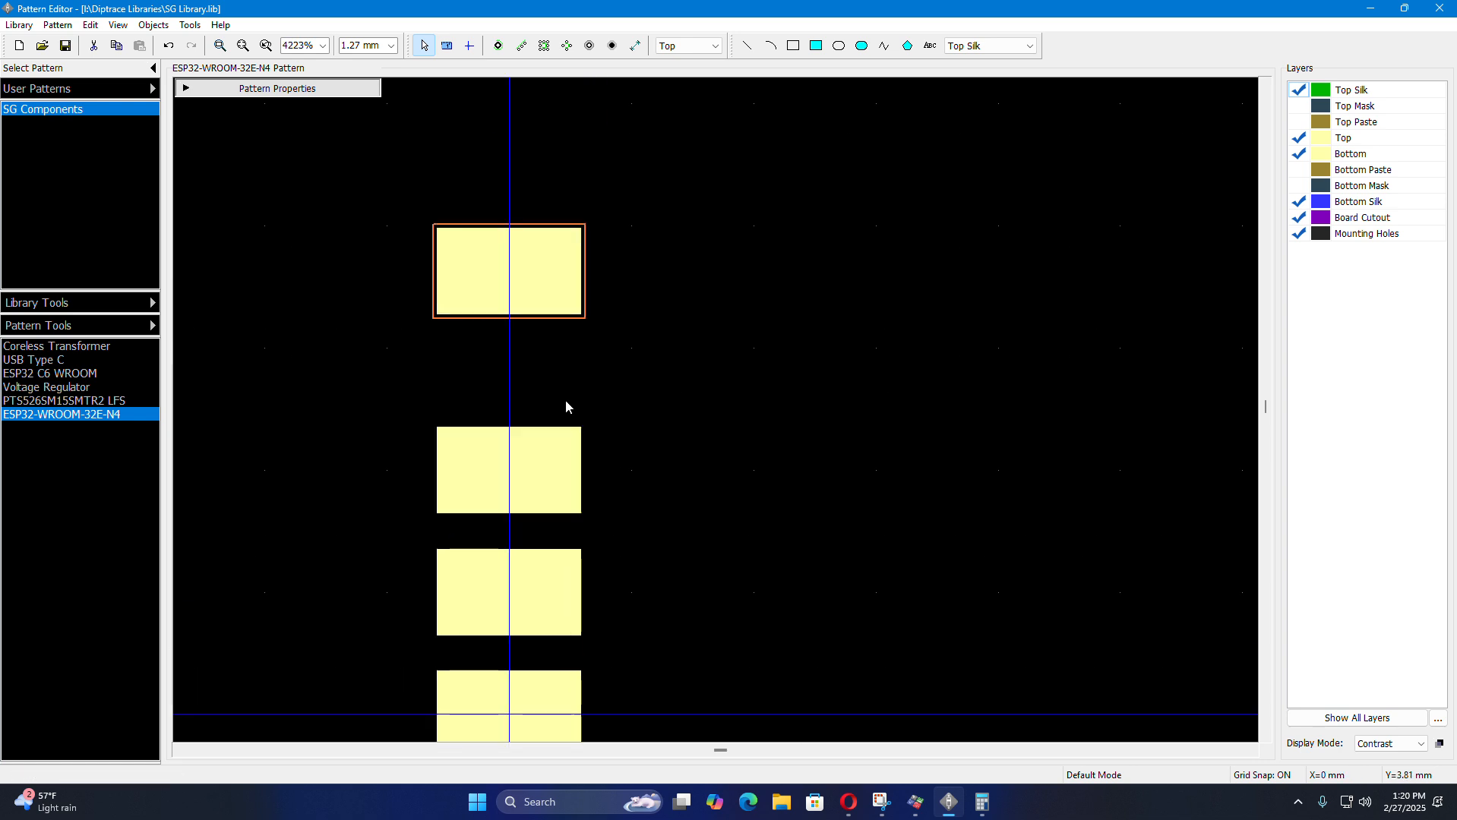
double_click(530, 287)
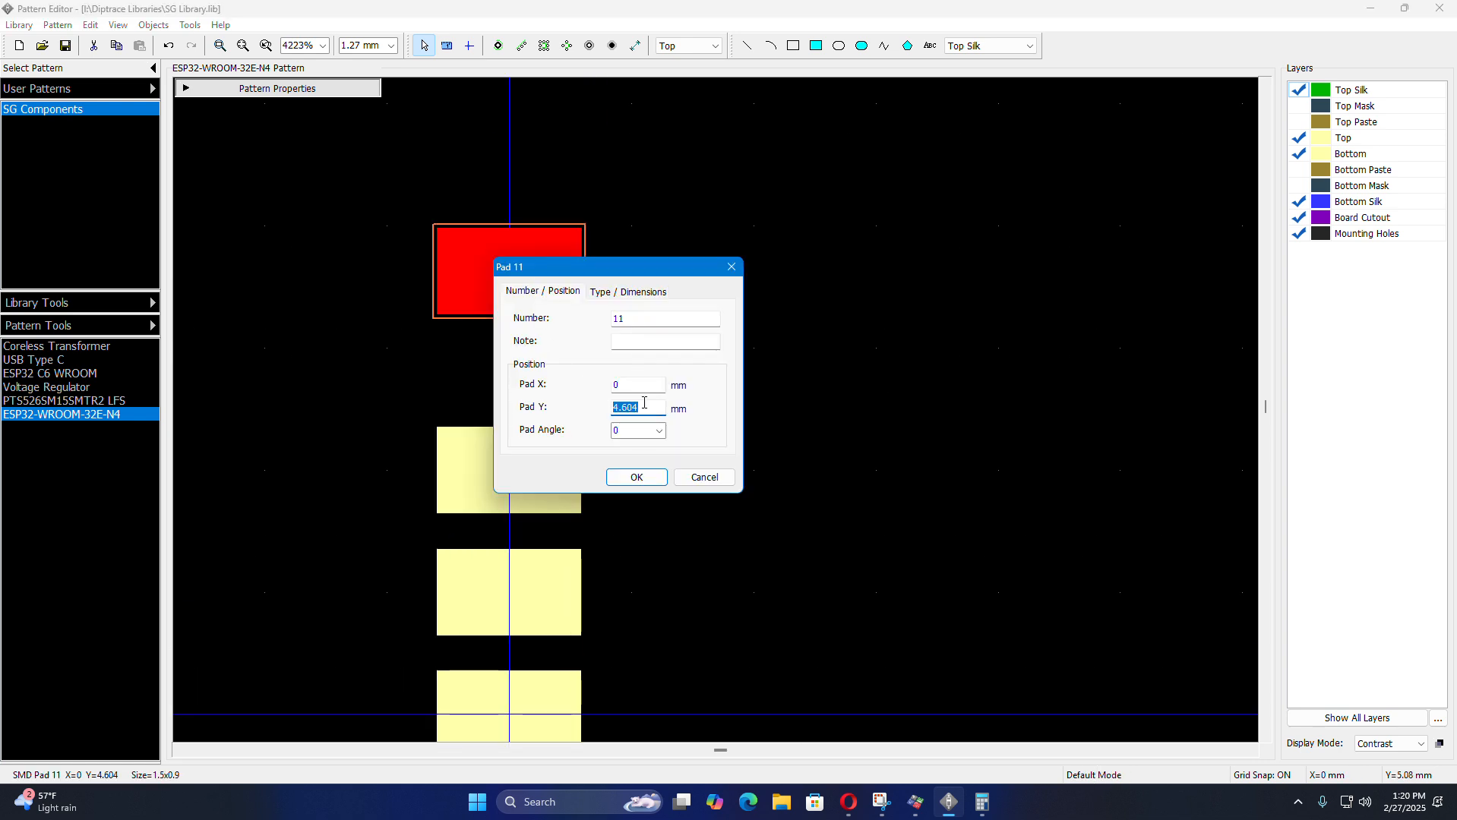
type("3.81")
left_click(643, 479)
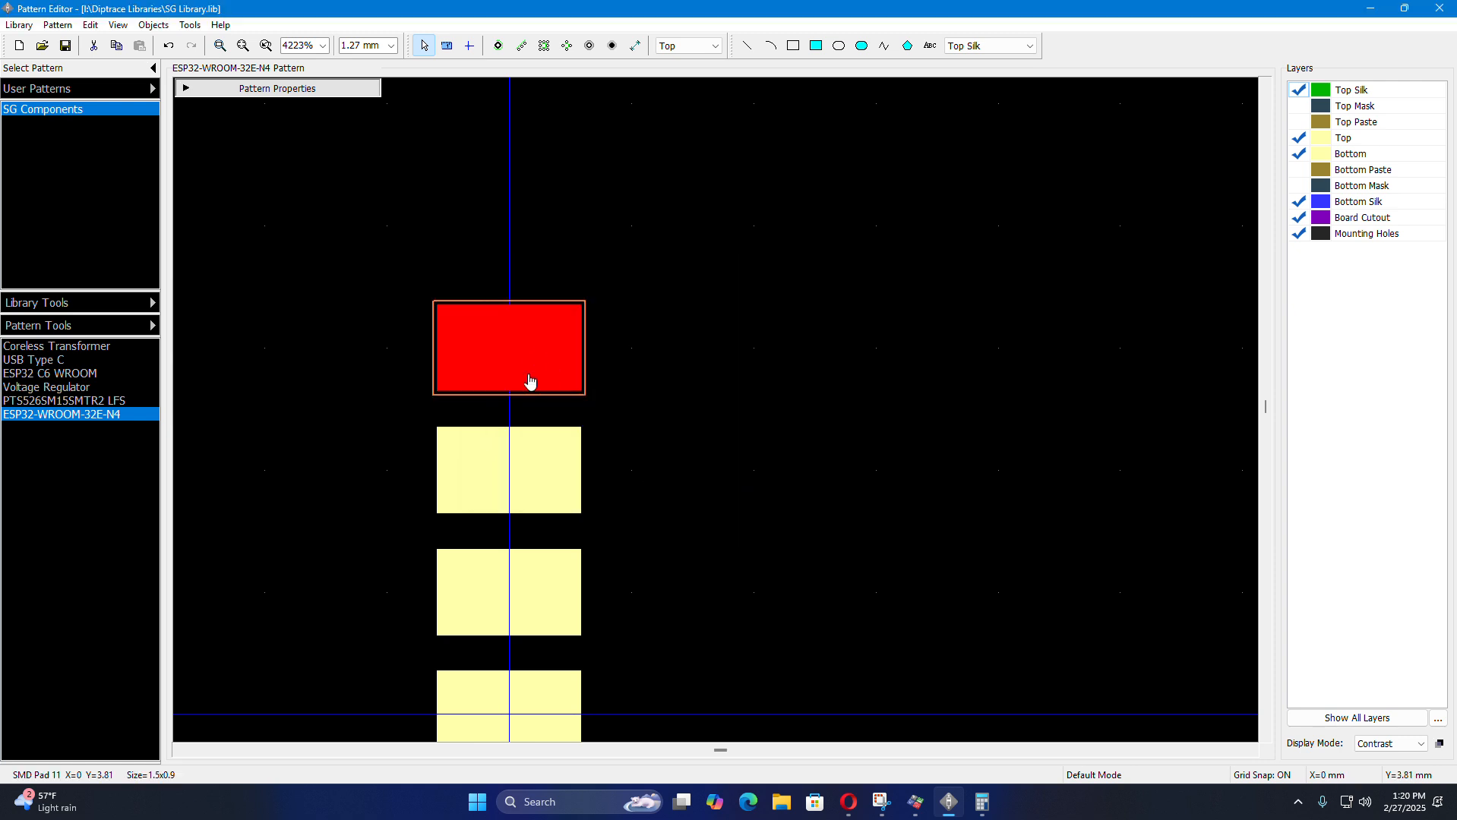
- Position pad 10 on the vertical axis above pad 11 at X 0 mm, Y 5.08 mm
scroll(459, 575, "down", 3)
scroll(533, 383, "up", 2)
left_click_drag(518, 193, 458, 369)
double_click(460, 372)
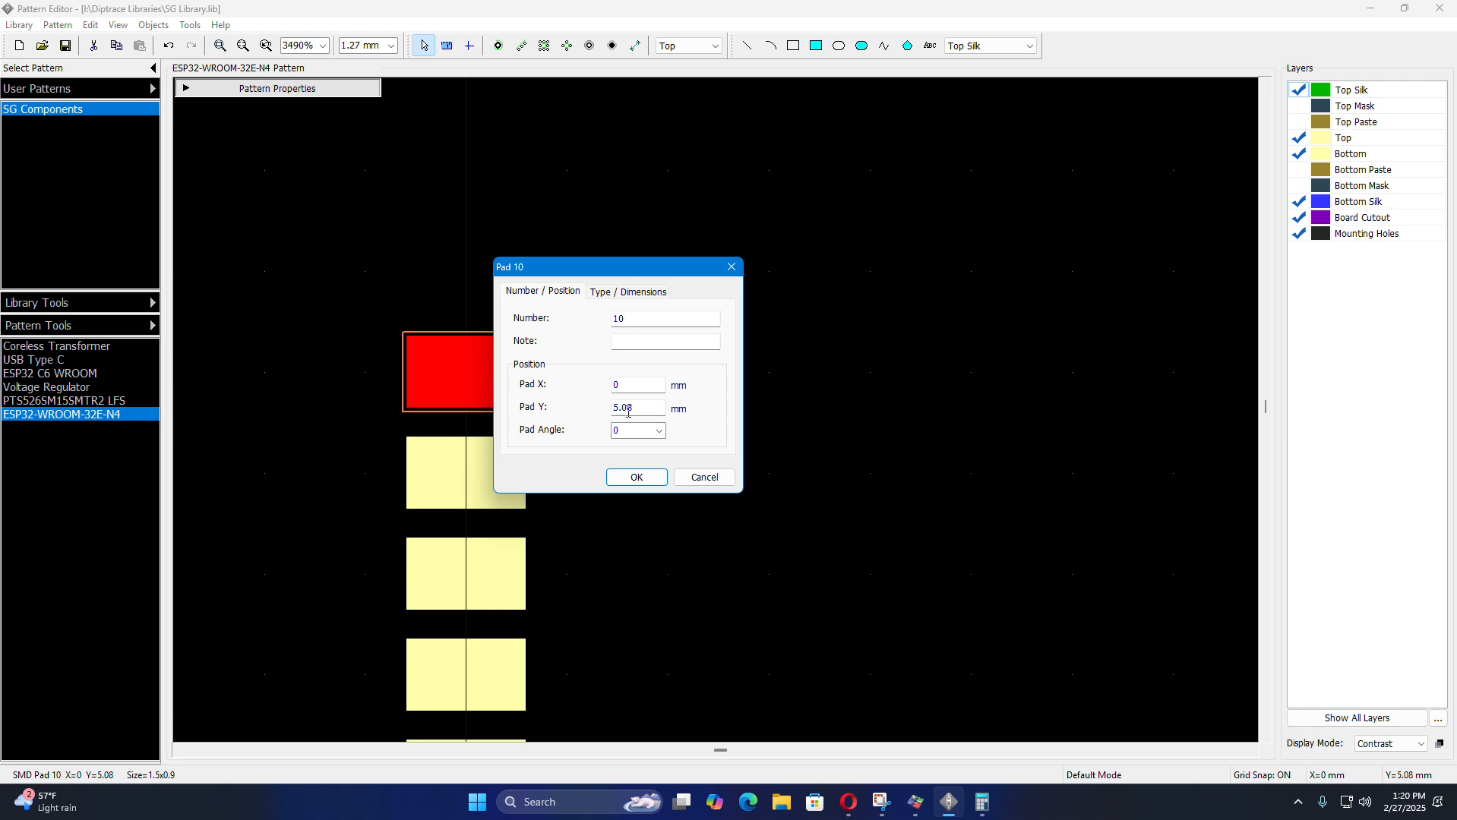
left_click(637, 477)
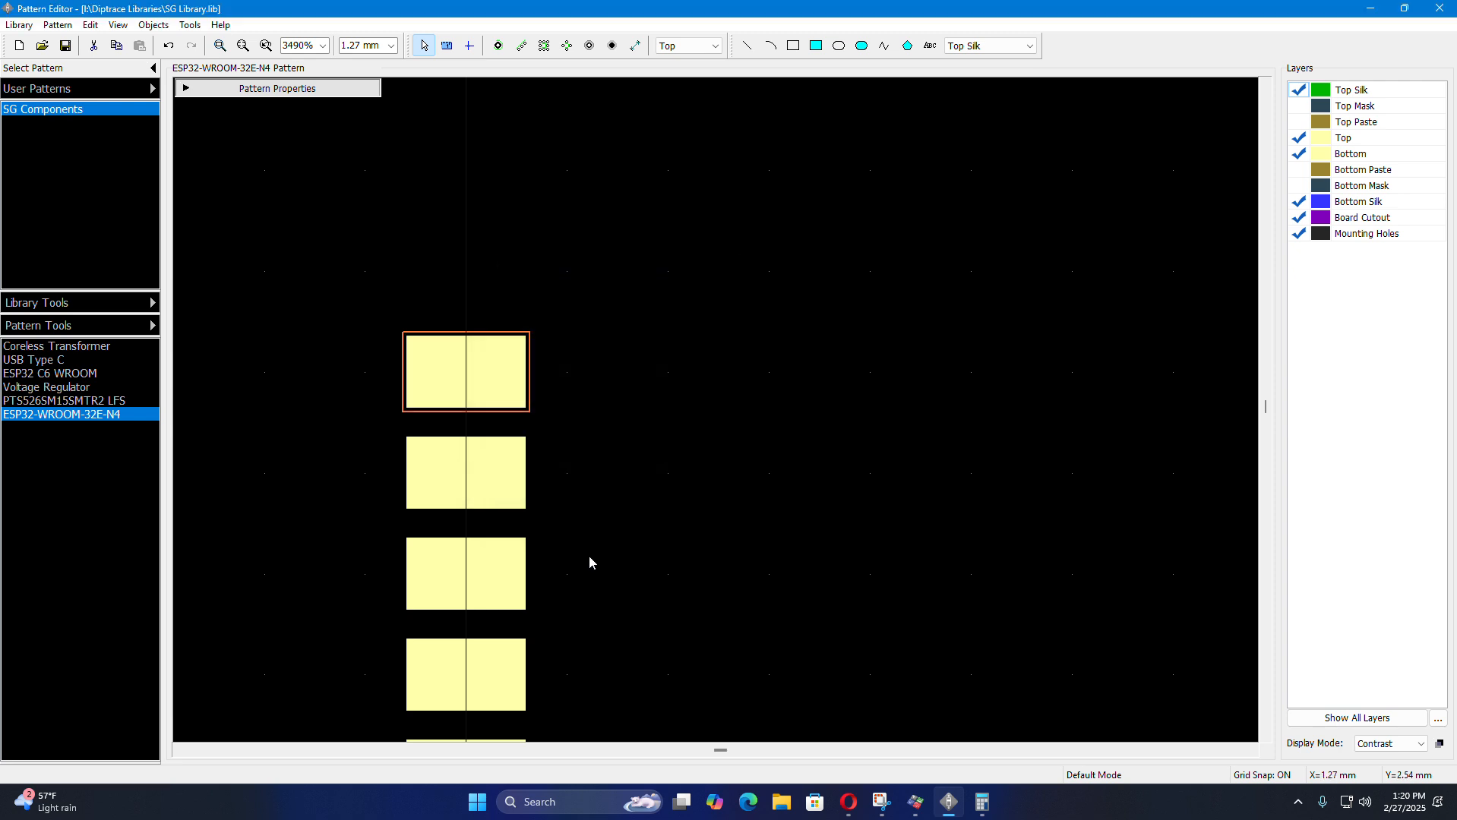
- Move the next pad above pad 10 onto the vertical axis, leaving a gap between the two
scroll(559, 387, "down", 2)
scroll(532, 304, "up", 1)
left_click_drag(501, 185, 483, 356)
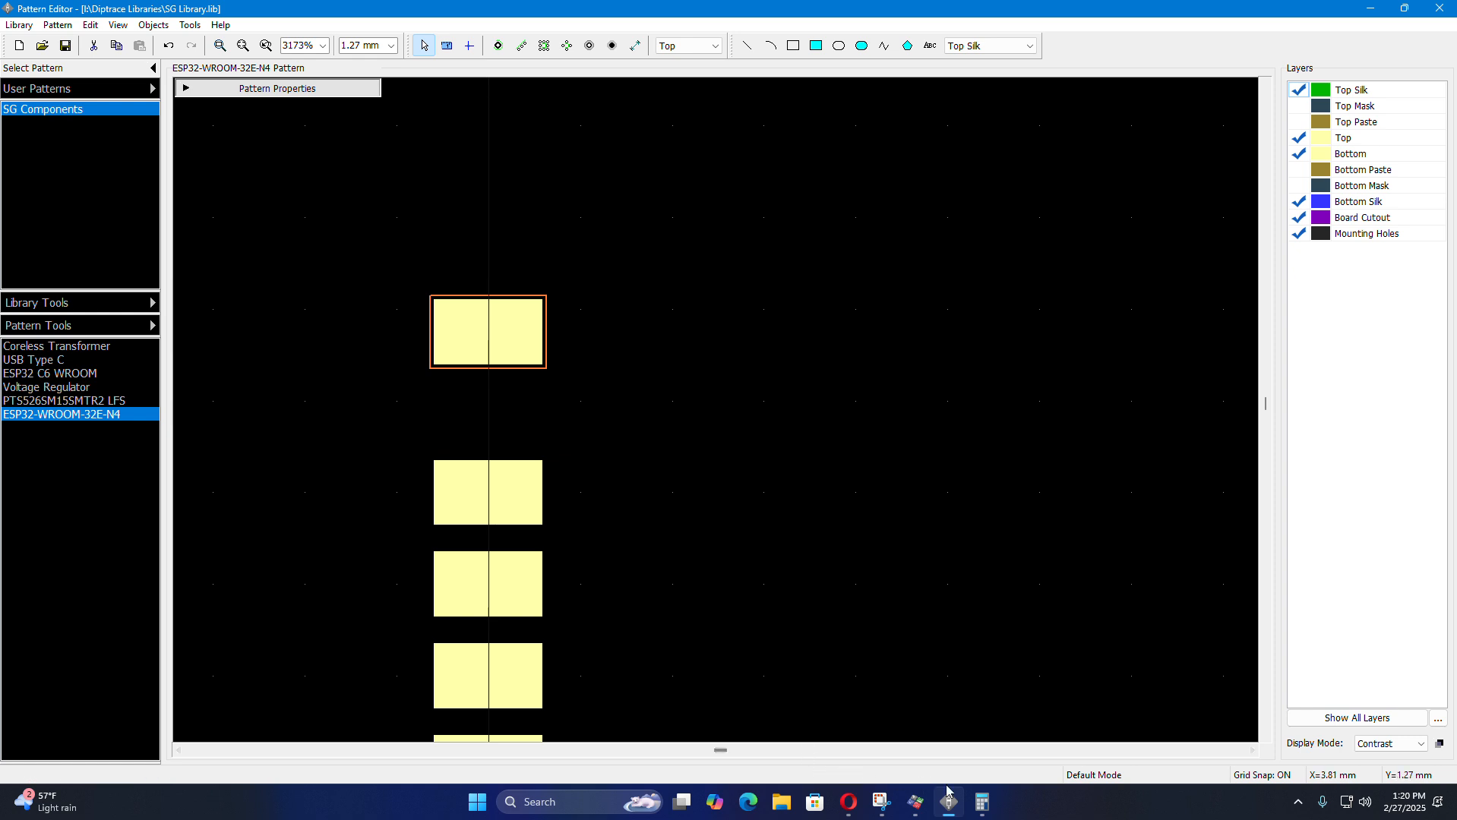
- Add 1.27 twice to the calculator's running total to get the Y position for pad 9, and return to the pattern
left_click(982, 807)
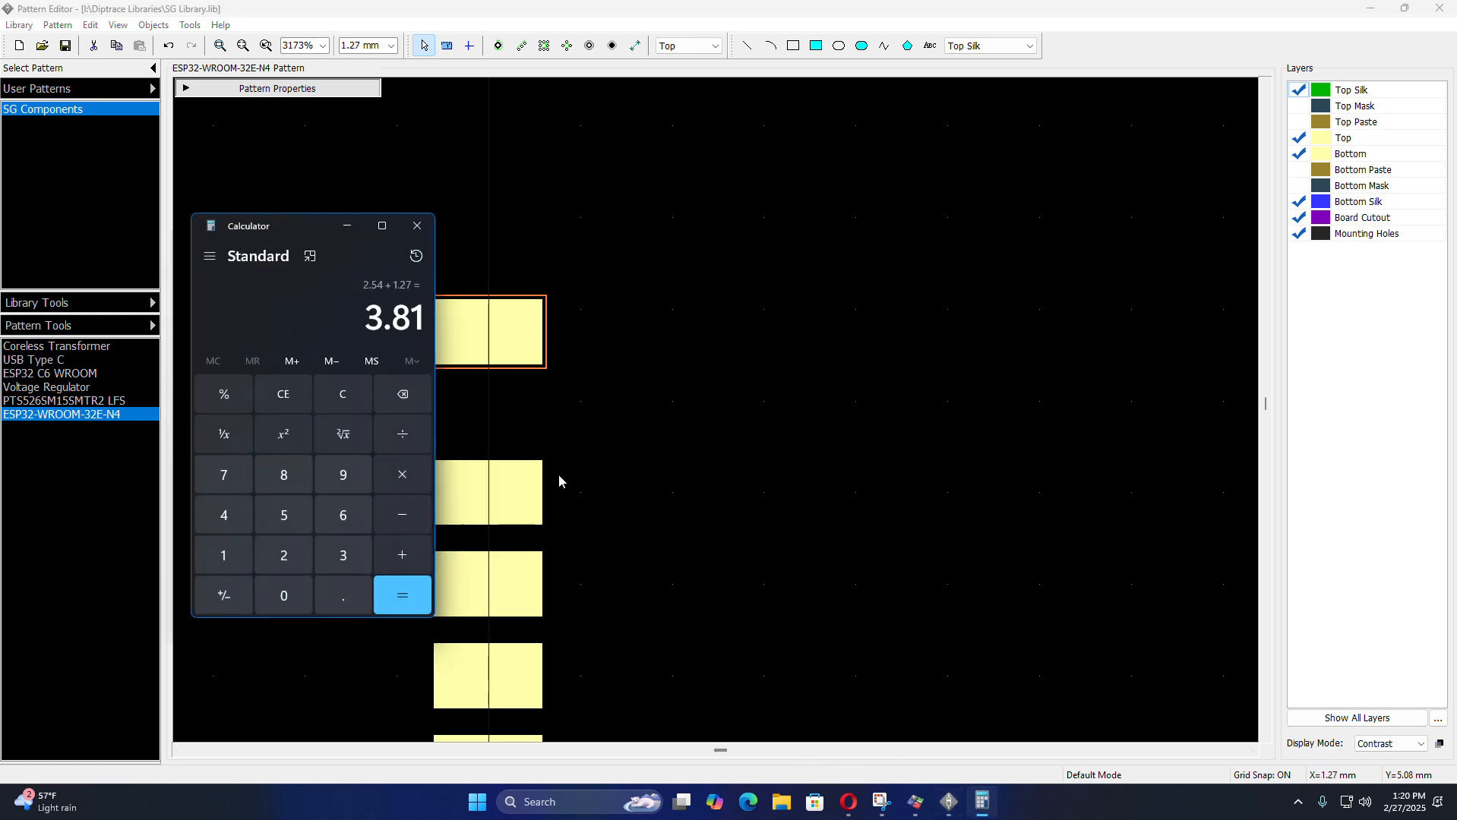
left_click(404, 557)
left_click(224, 555)
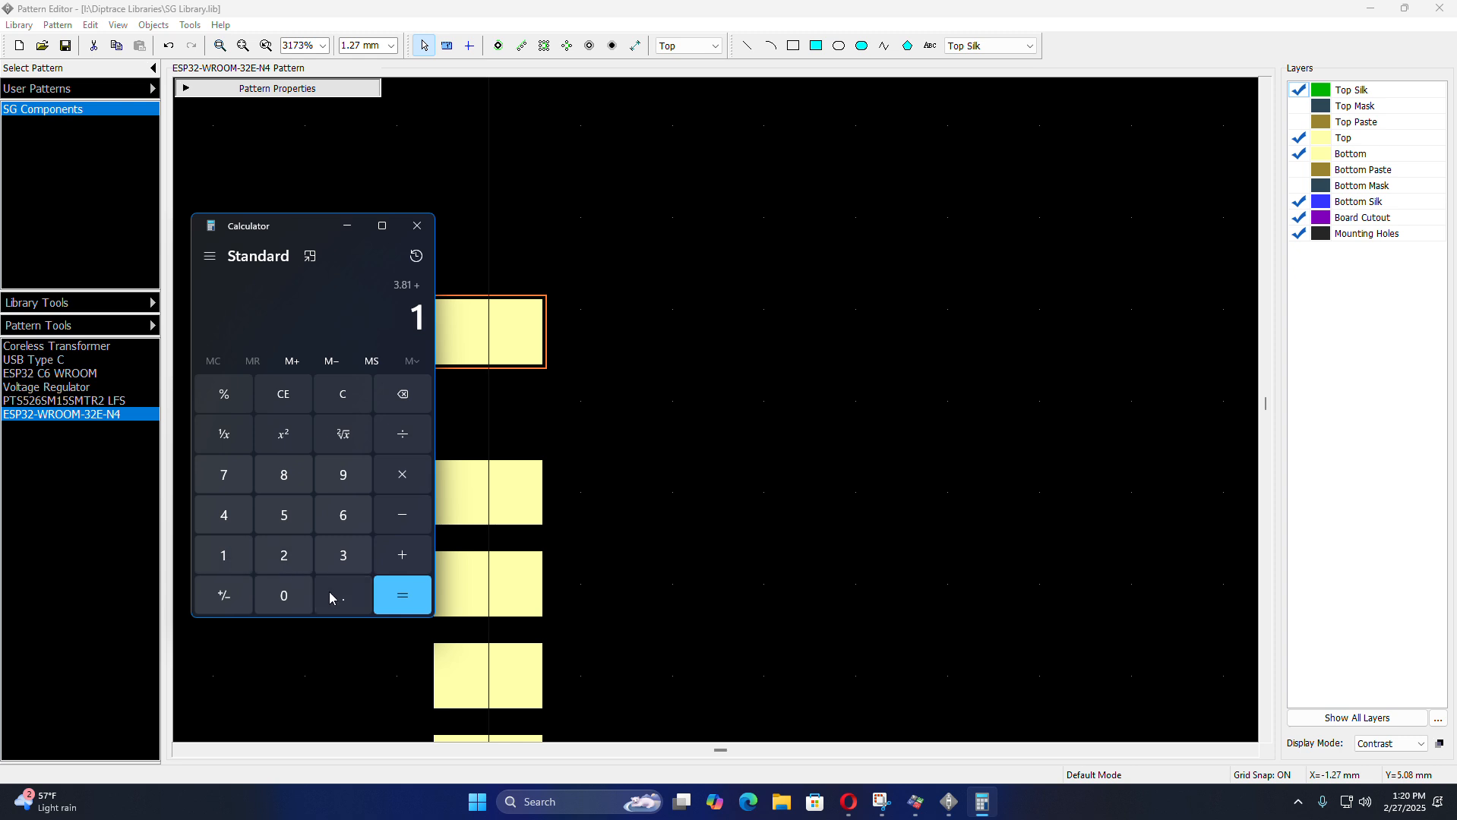
left_click(343, 596)
left_click(286, 555)
left_click(223, 476)
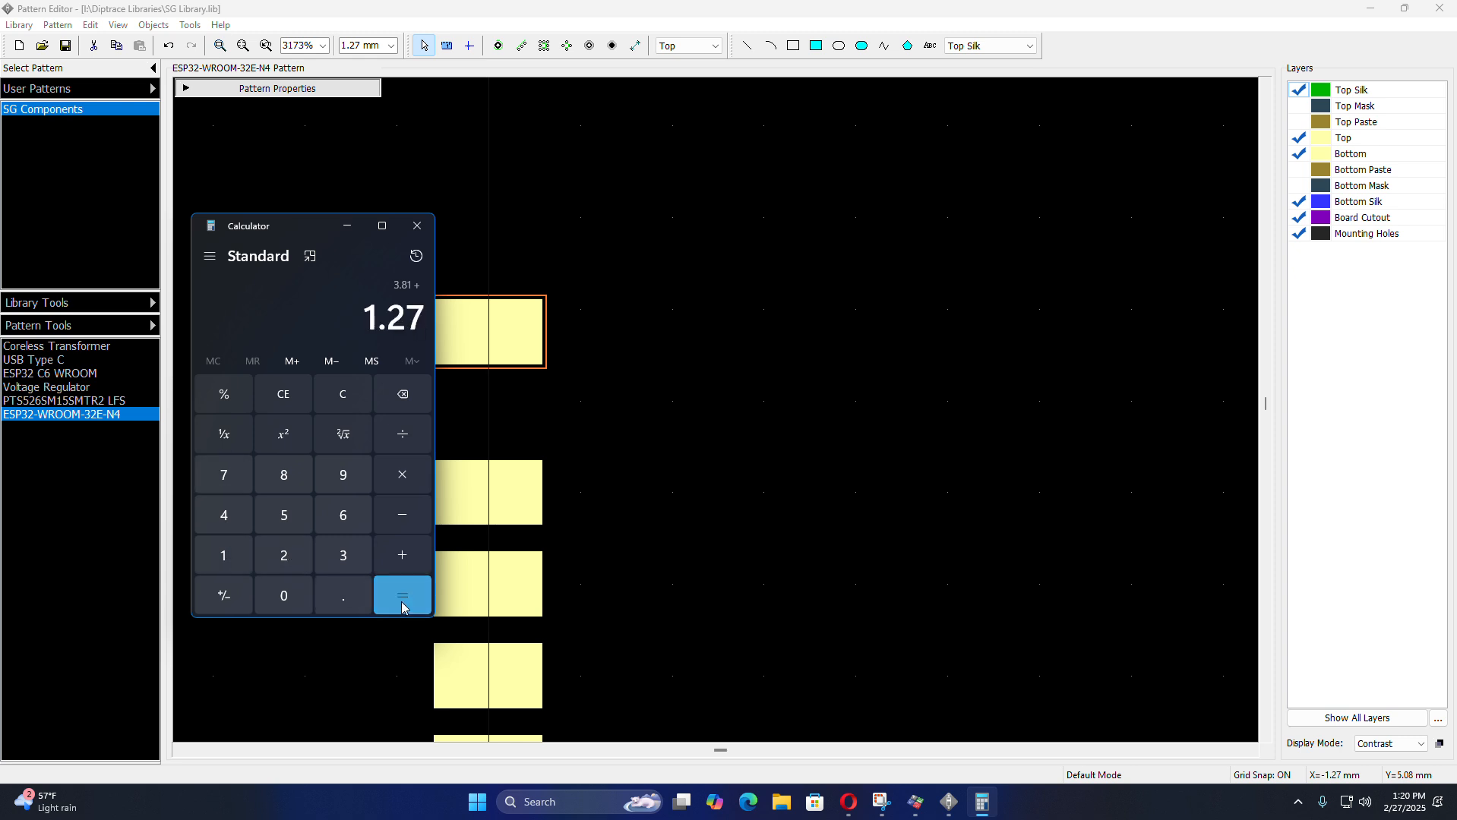
left_click(399, 597)
left_click(402, 555)
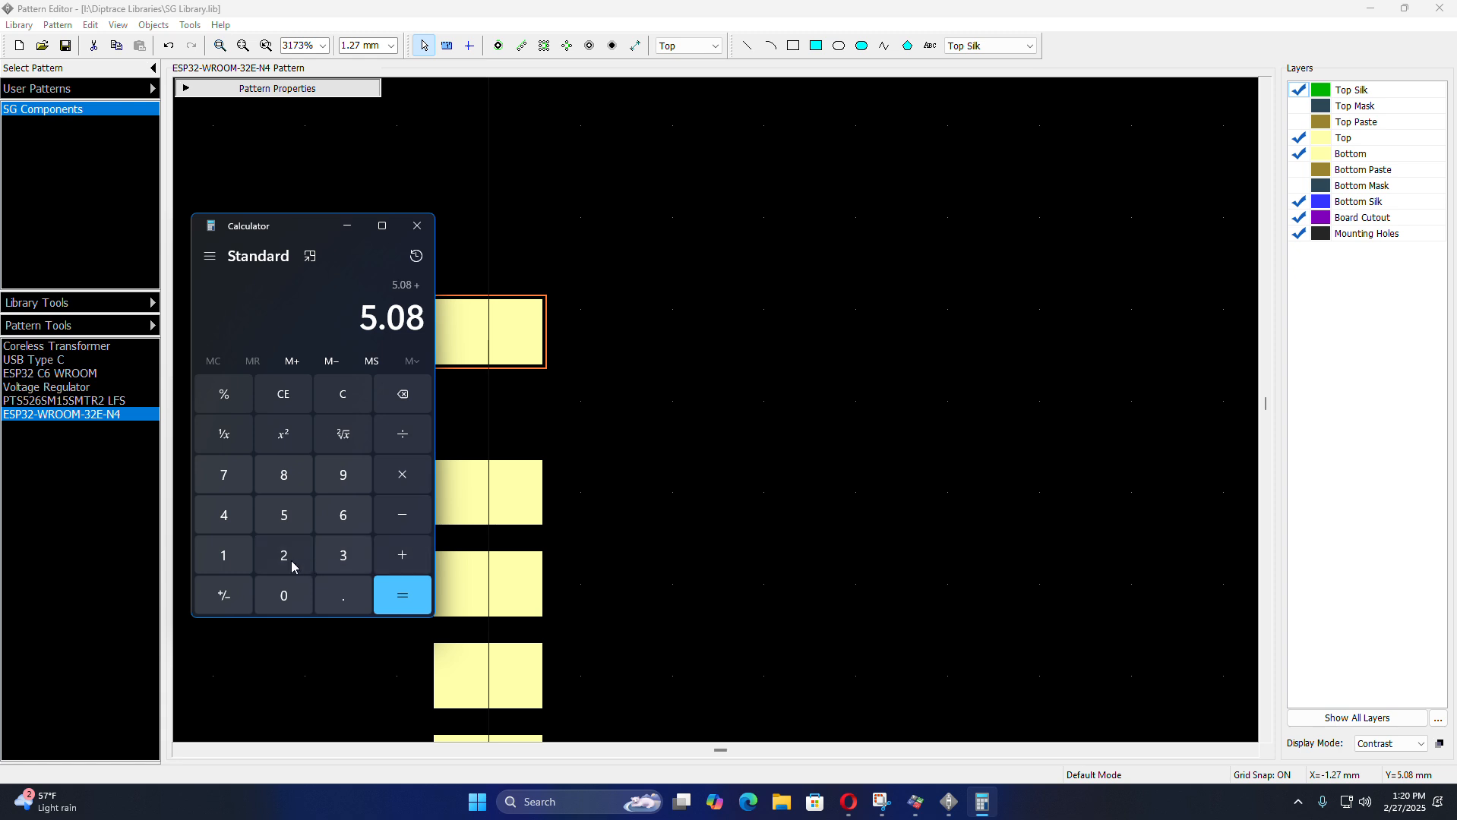
left_click(231, 554)
left_click(343, 596)
left_click(285, 555)
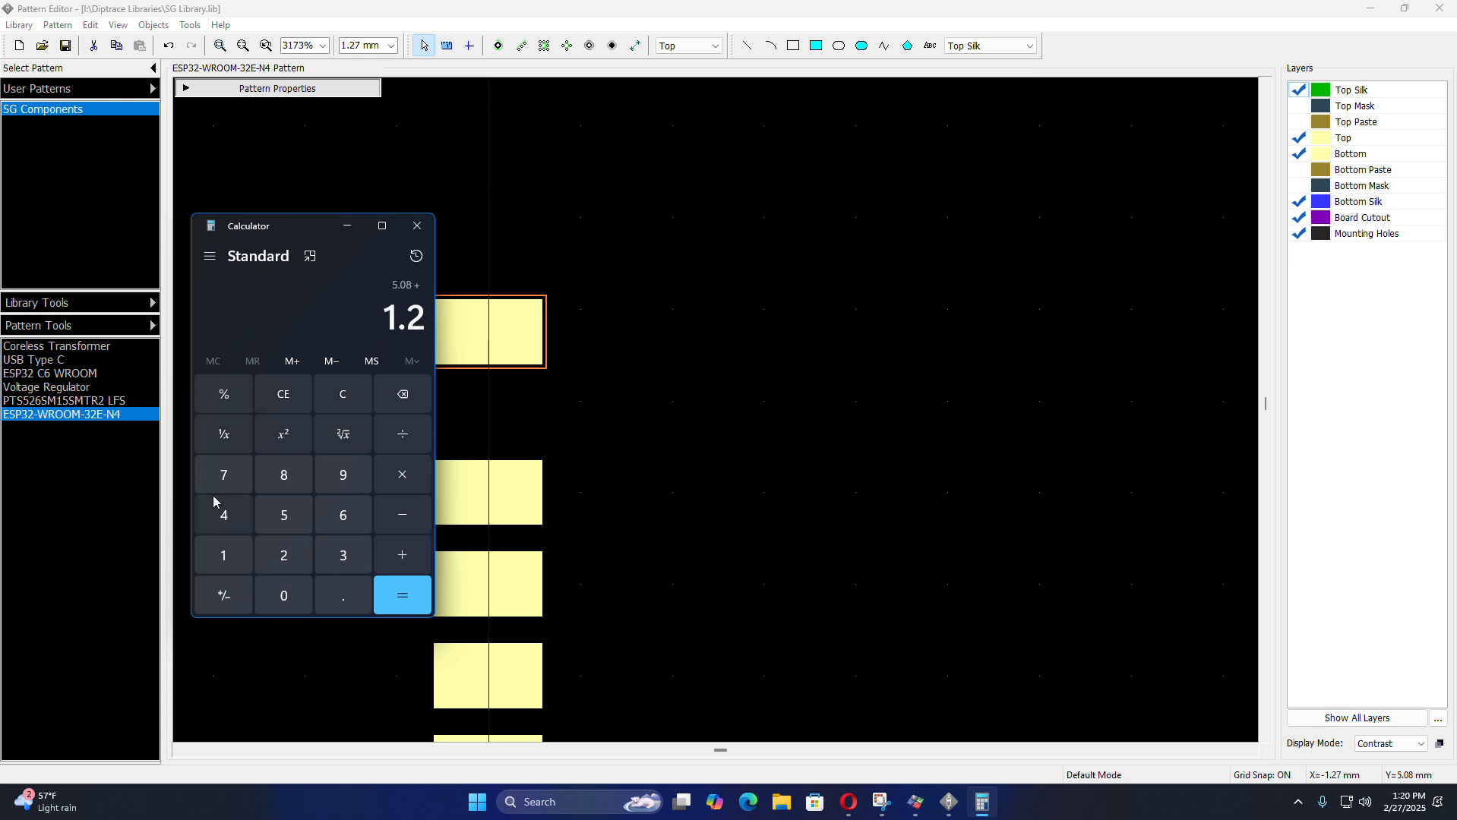
left_click(232, 478)
left_click(401, 595)
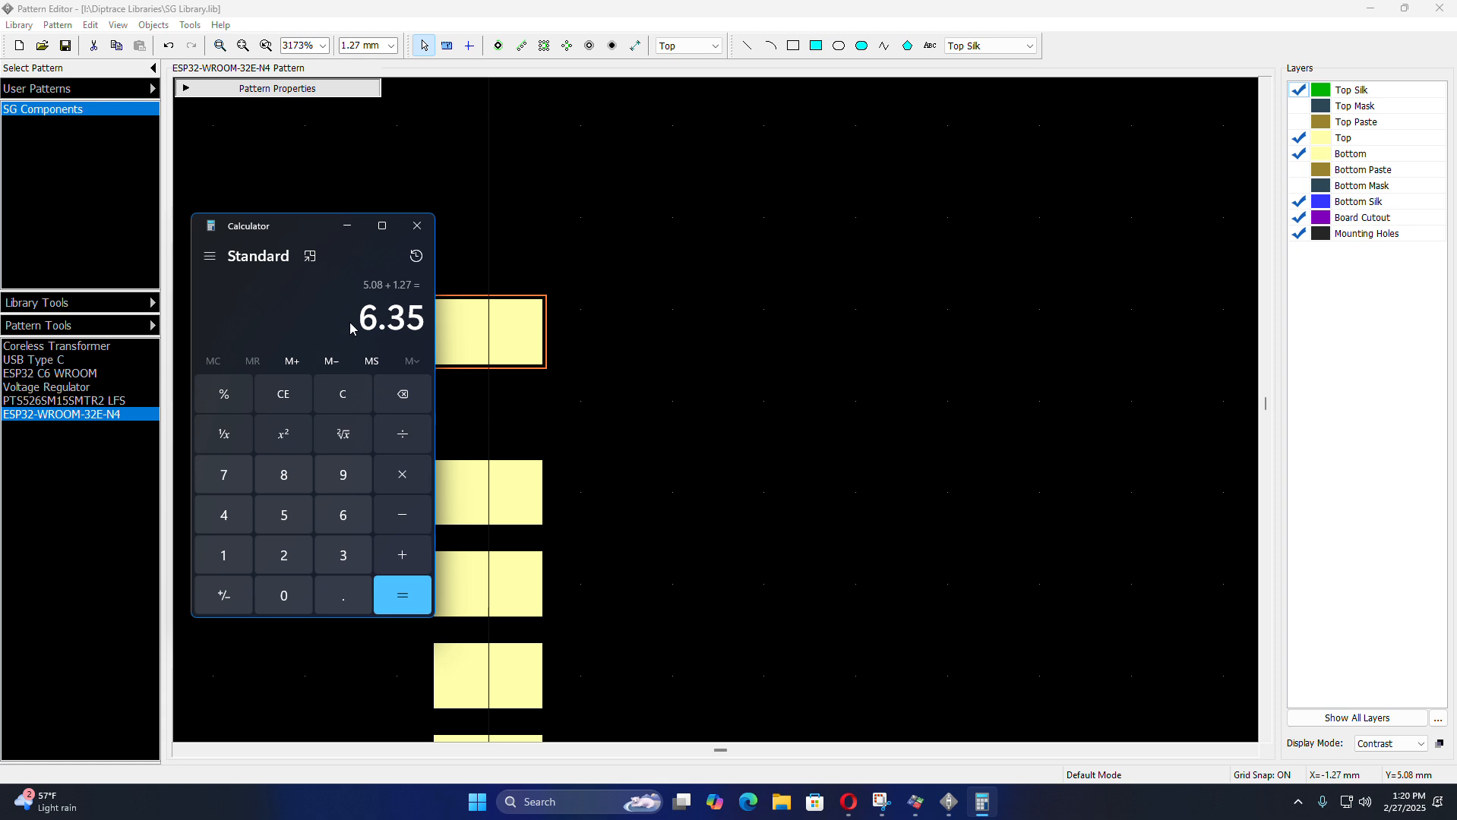
left_click(345, 224)
- Set pad 9's position above pad 10 to X 0 mm, Y 6.35 mm
left_click_drag(459, 367, 481, 358)
double_click(481, 358)
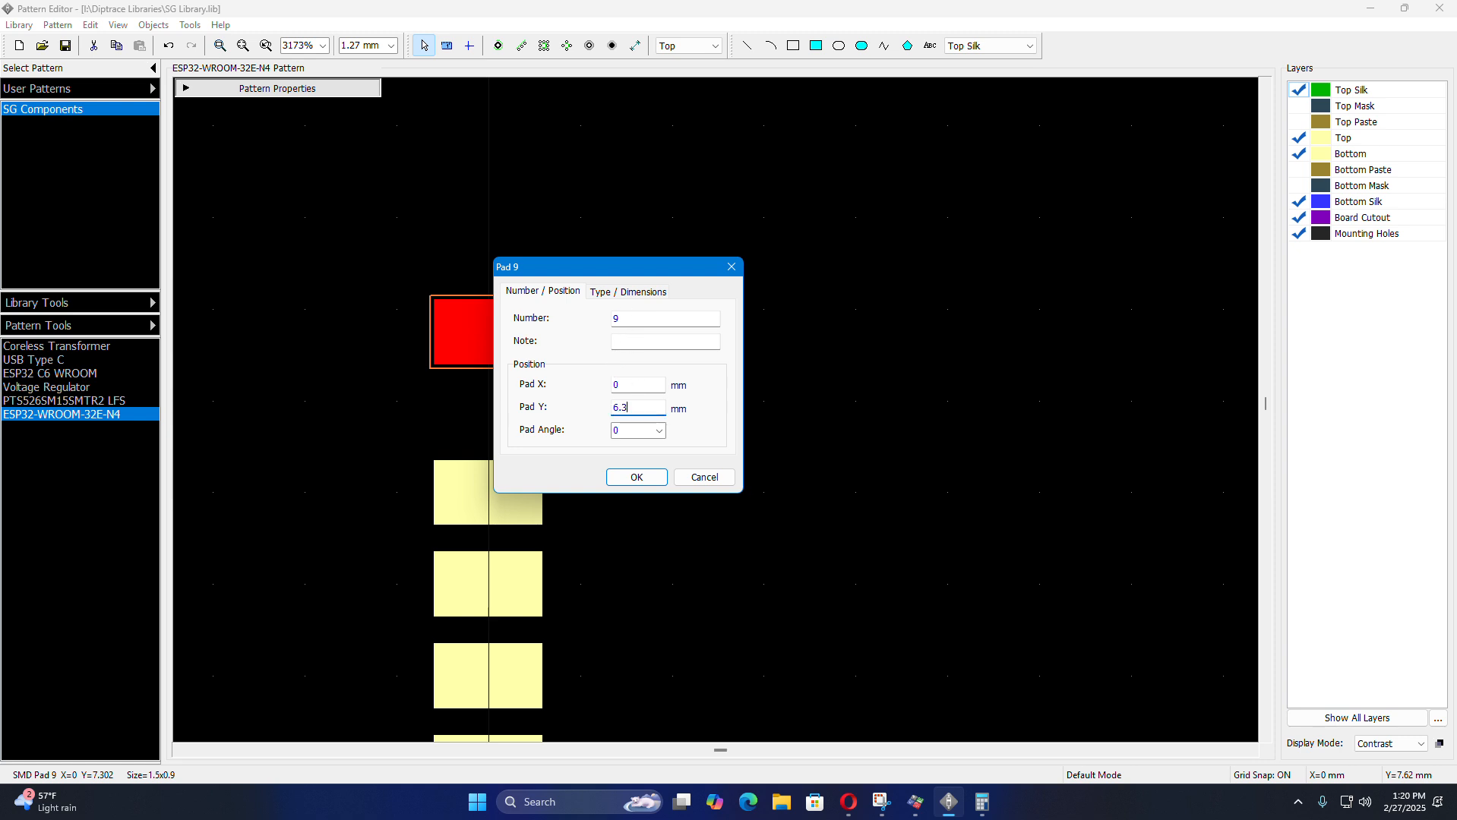
key("Return")
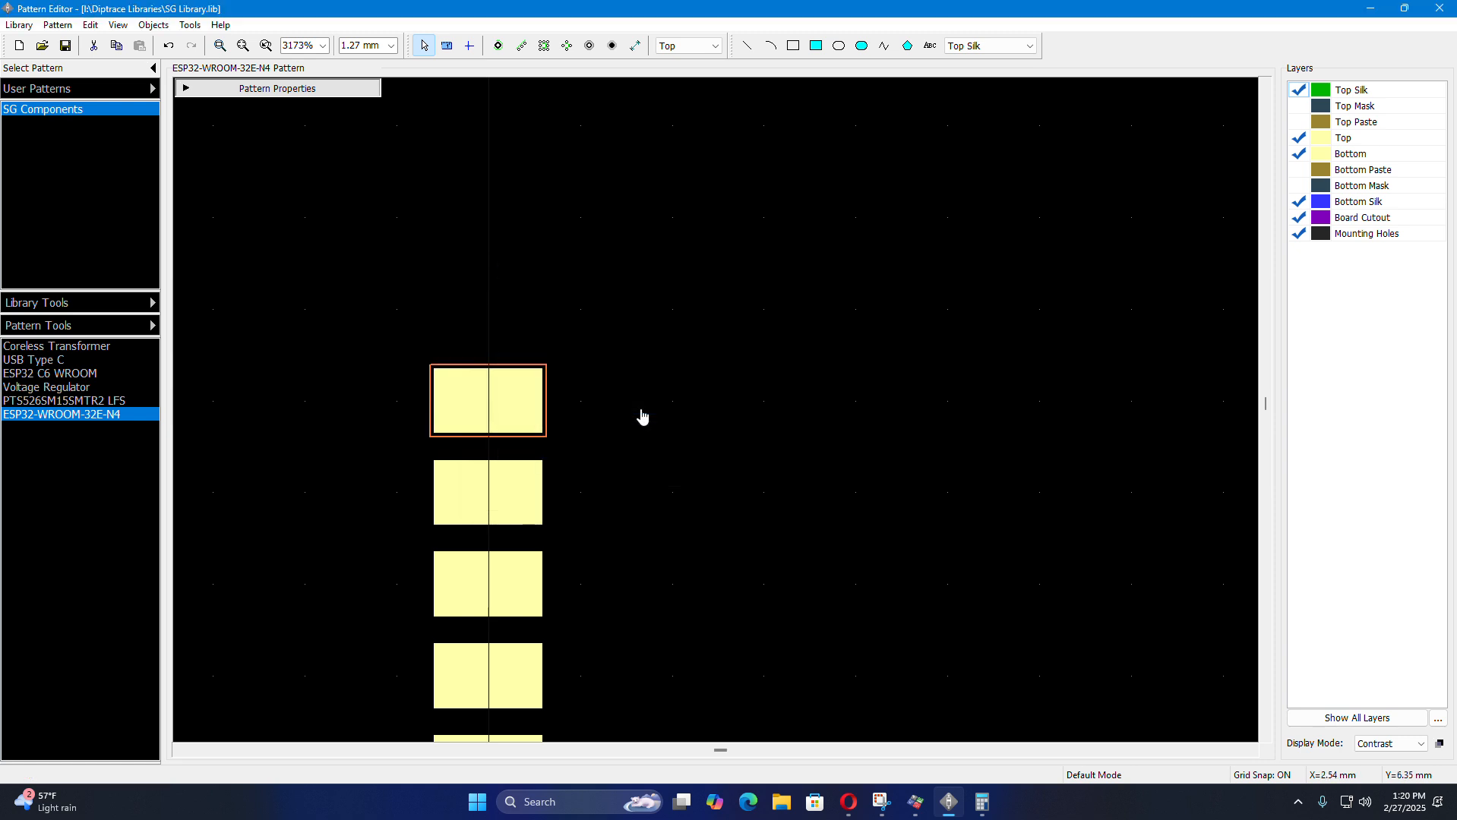
- Move pad 8 onto the vertical axis above pad 9 and add 1.27 to the calculator's total for its Y position
scroll(629, 429, "down", 2)
left_click_drag(513, 152, 494, 375)
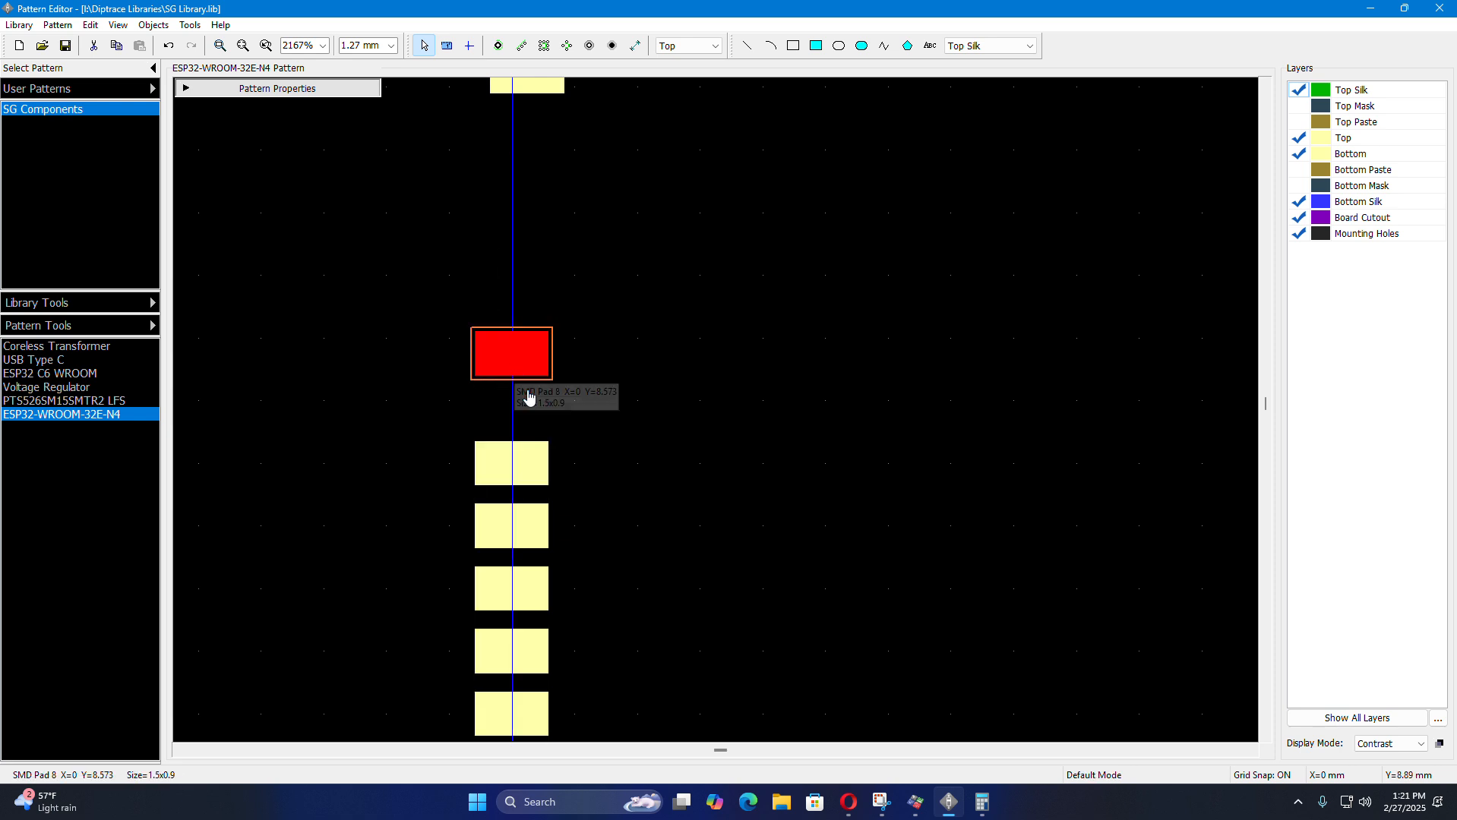
left_click(987, 811)
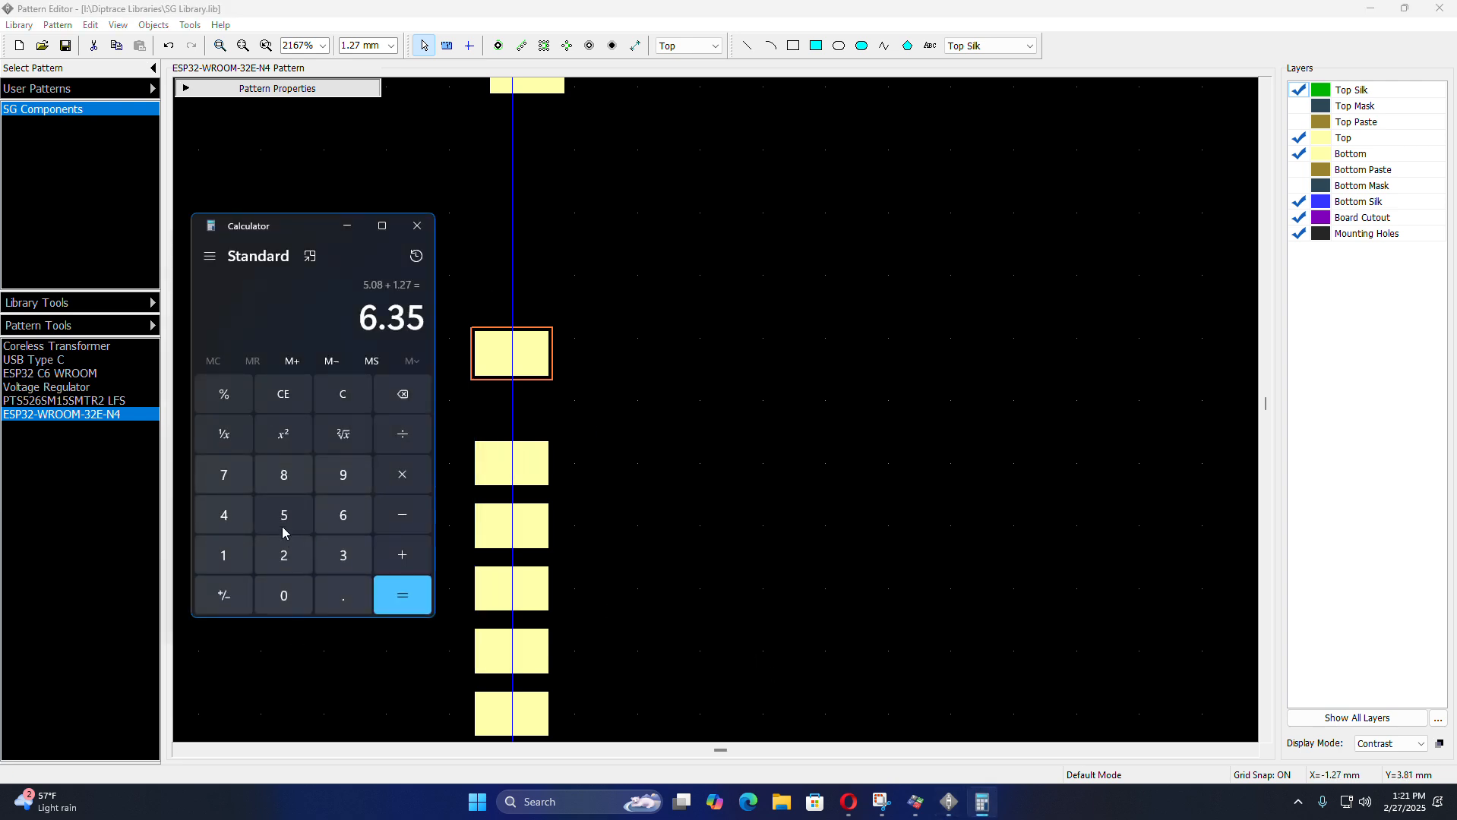
left_click(402, 557)
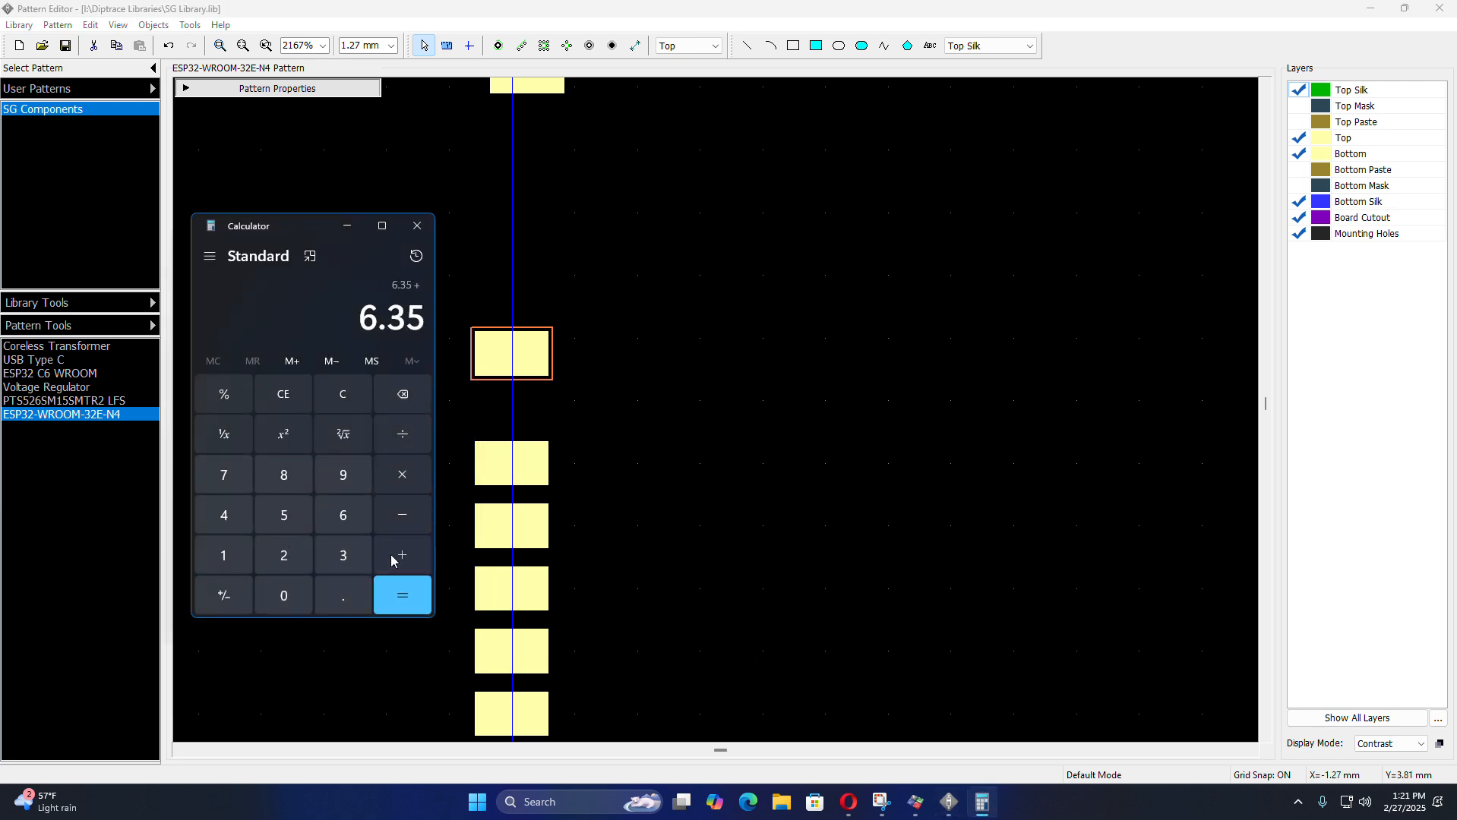
type("1.27")
key("Return")
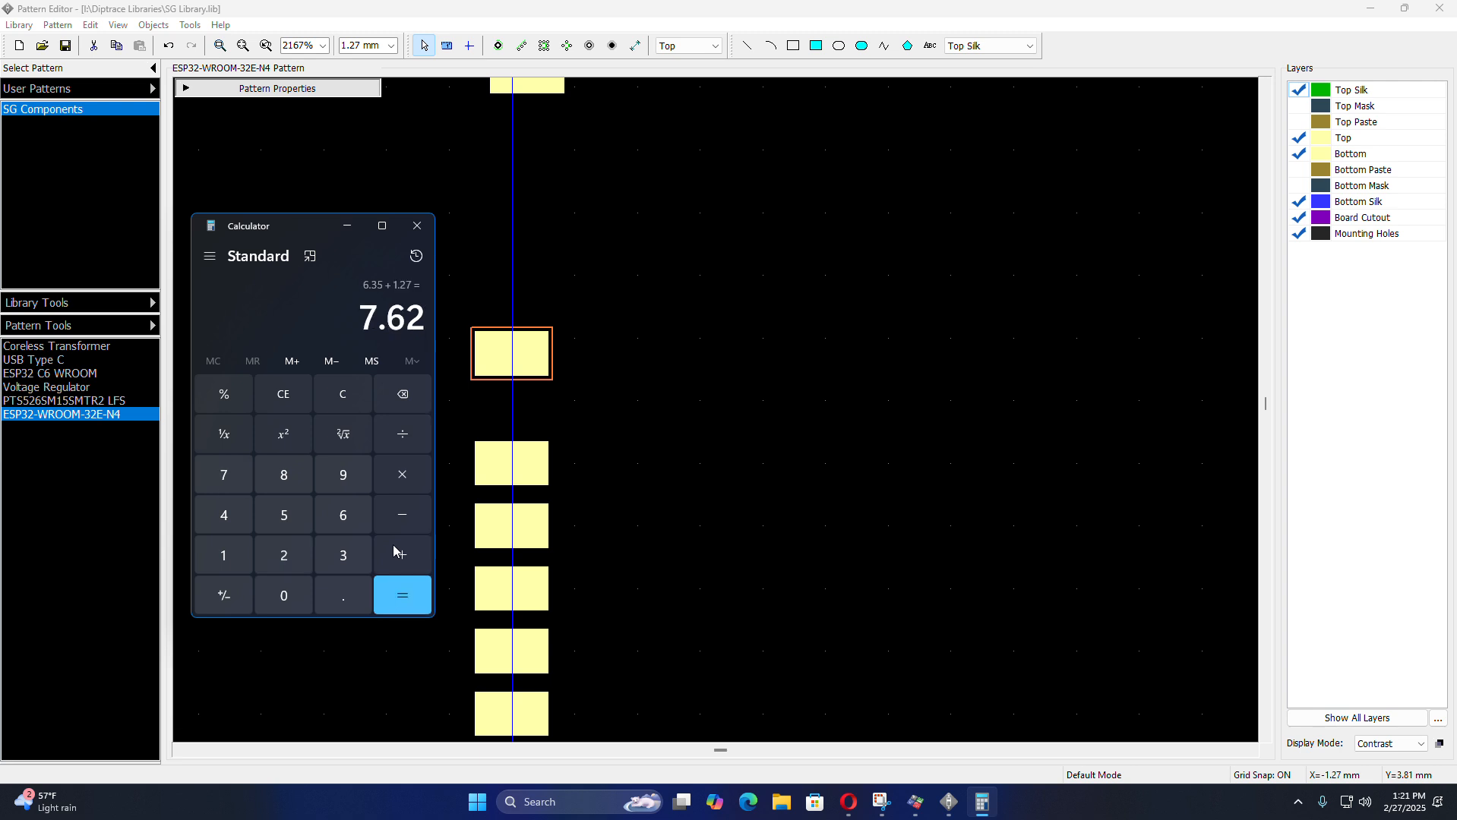
left_click(346, 227)
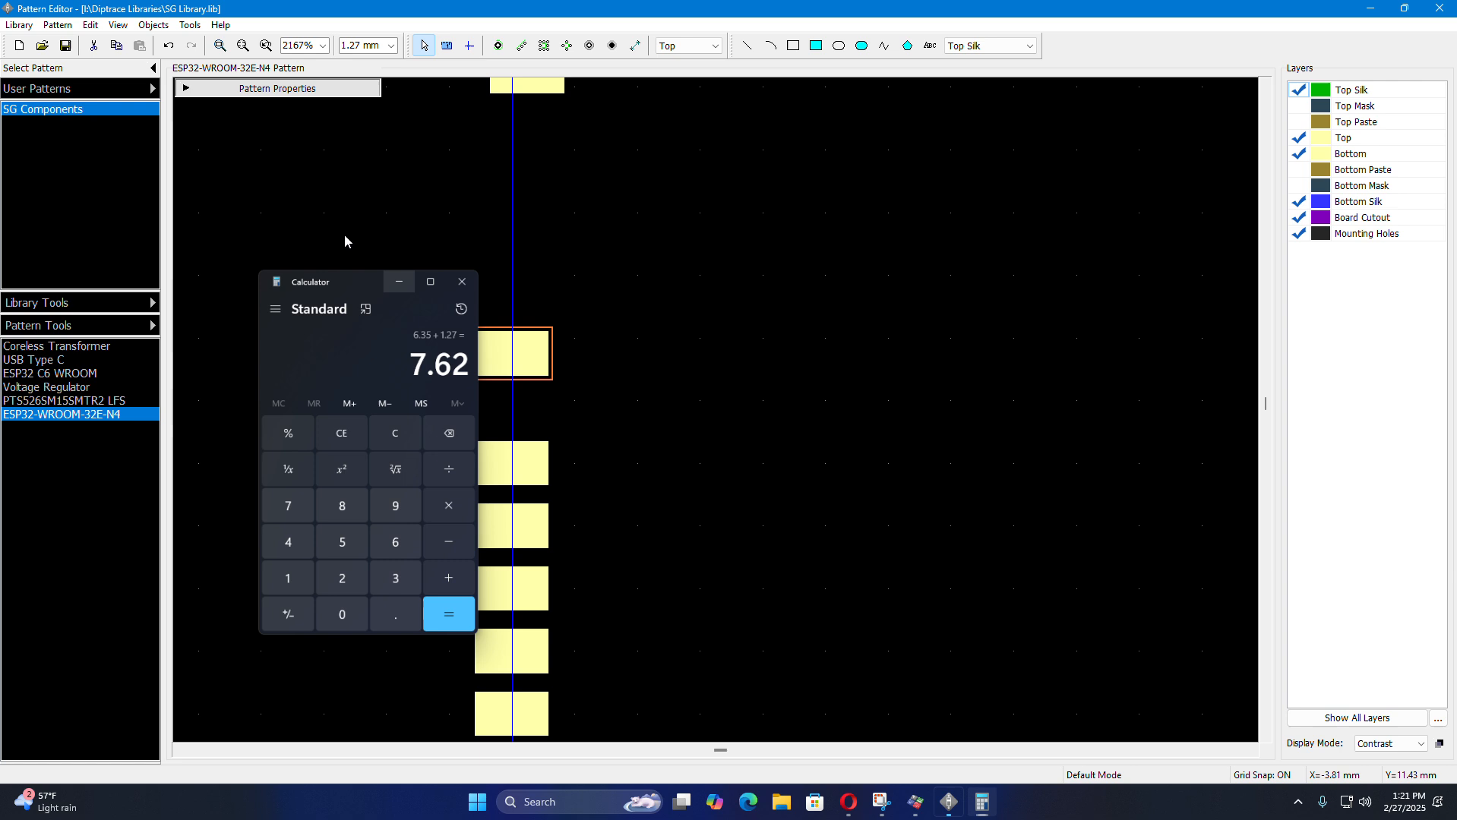
- Set pad 8's position to X 0 mm, Y 7.62 mm
double_click(533, 353)
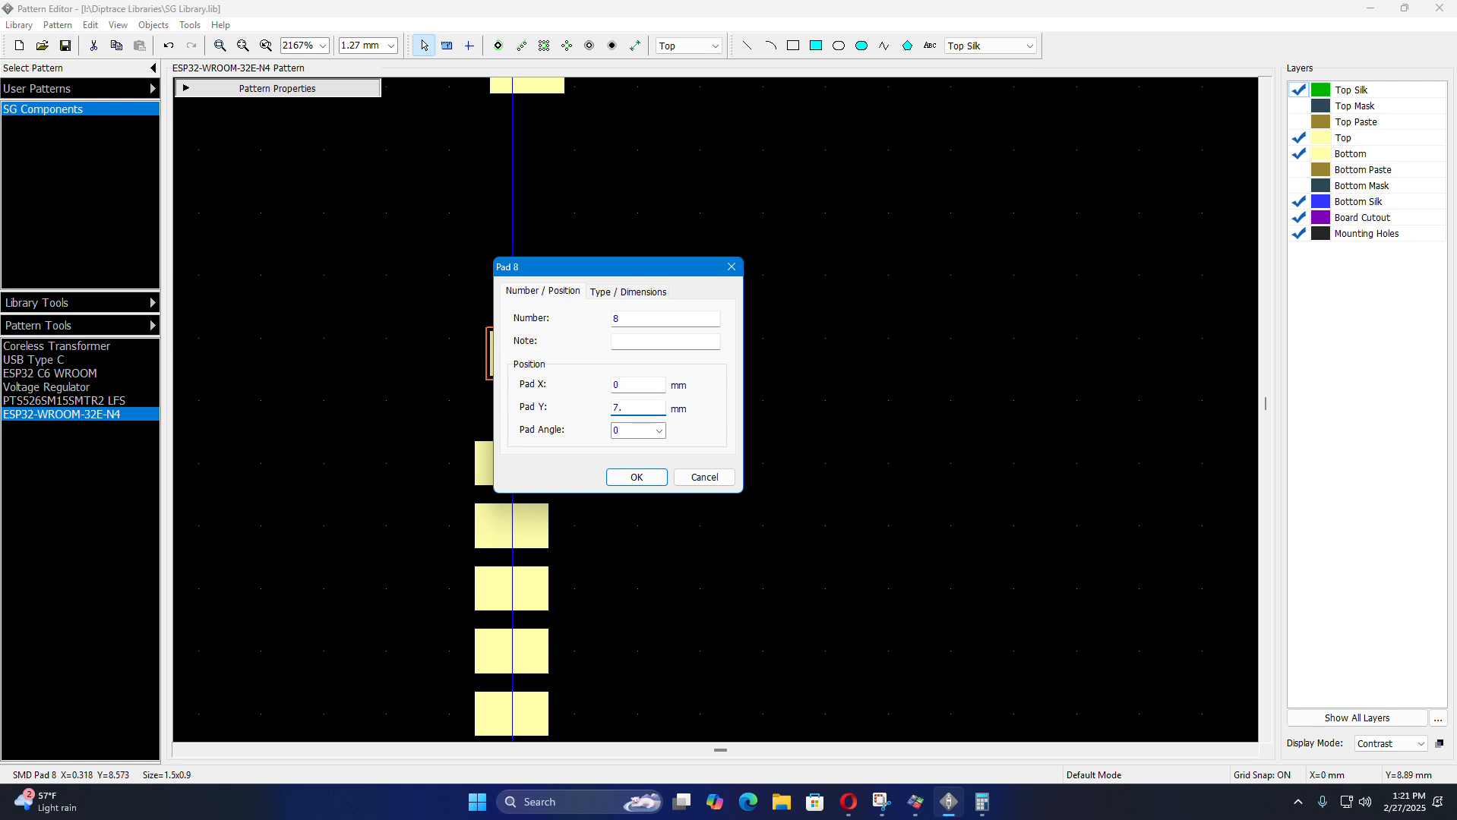
left_click(980, 803)
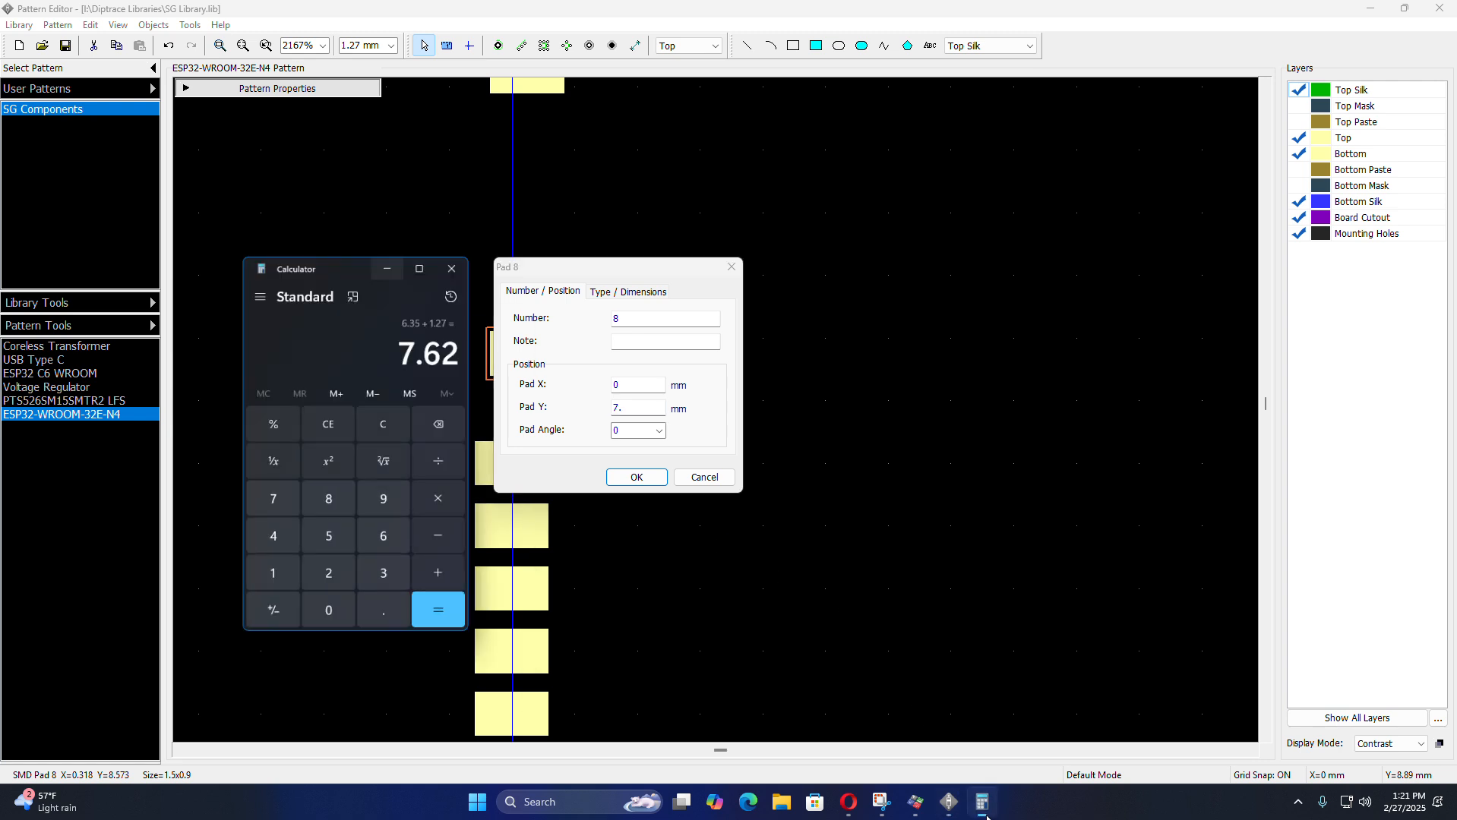
left_click(982, 805)
mouse_move(949, 801)
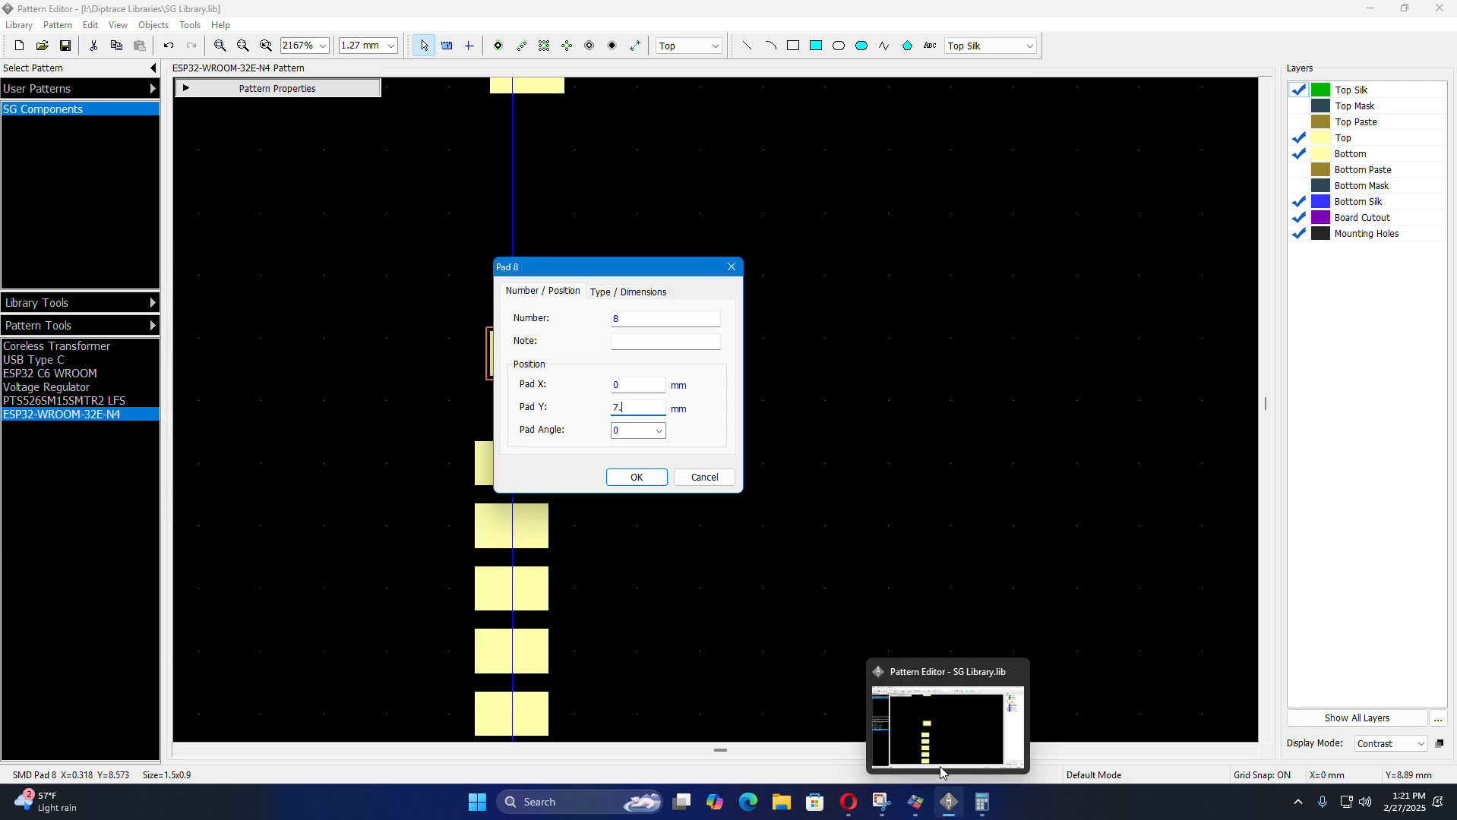
key("Return")
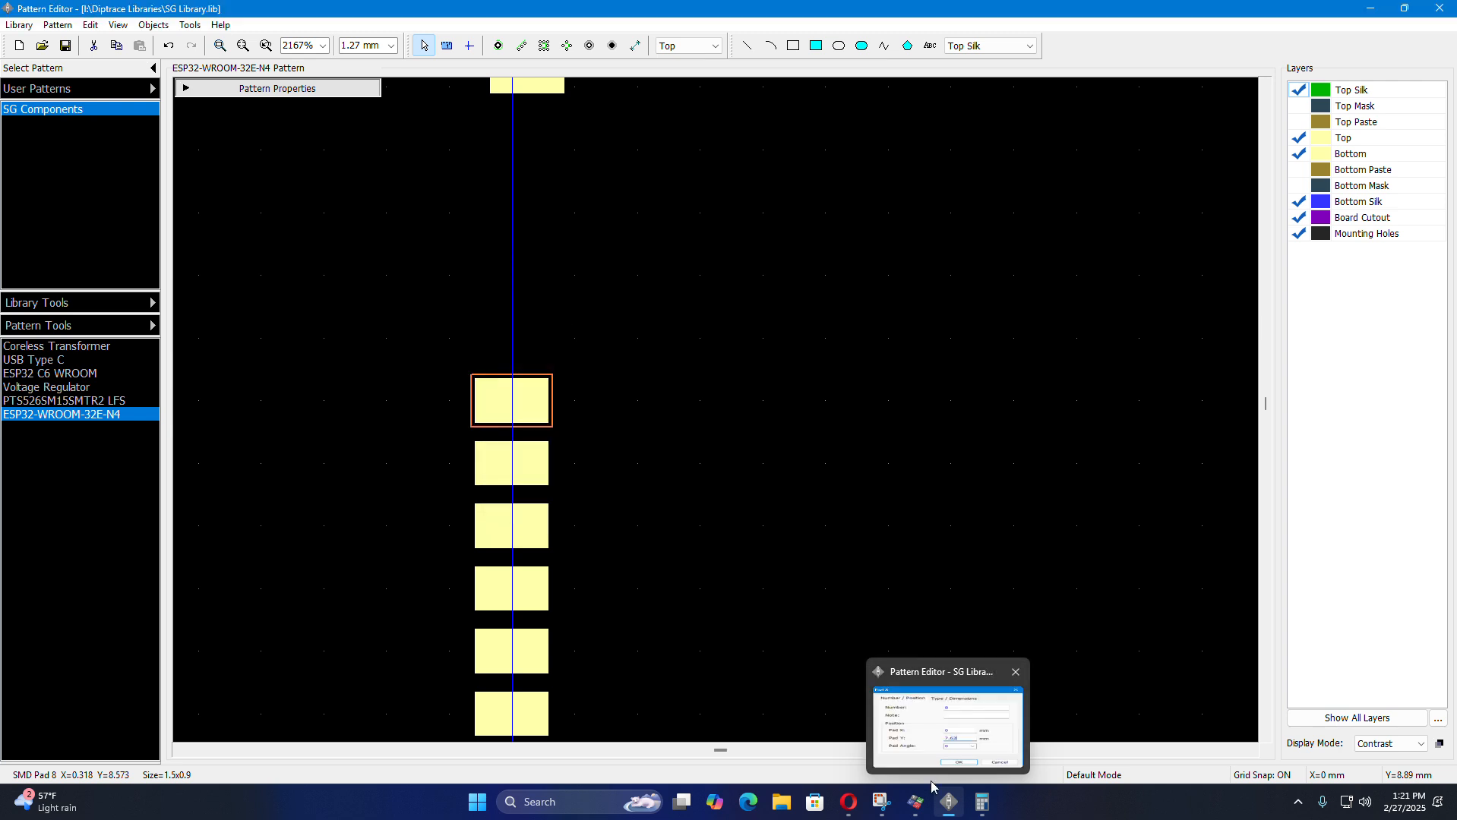
- Bring pads 7 and 6 down the column above pad 8, with pad 7 centred on the vertical axis
scroll(712, 540, "down", 4)
scroll(576, 301, "up", 4)
left_click_drag(555, 230, 538, 501)
scroll(541, 507, "down", 3)
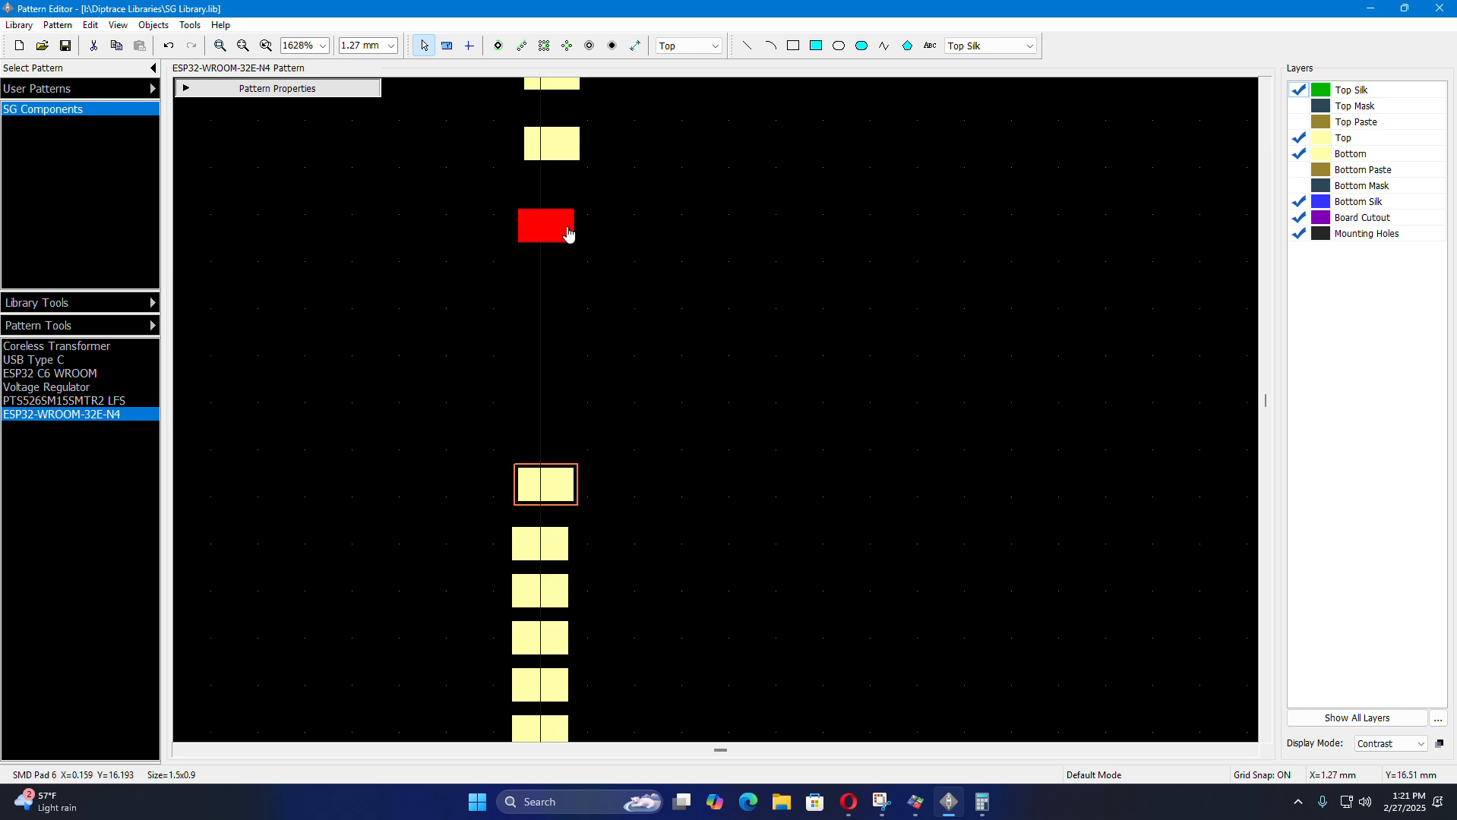
left_click_drag(568, 229, 494, 425)
scroll(572, 581, "up", 4)
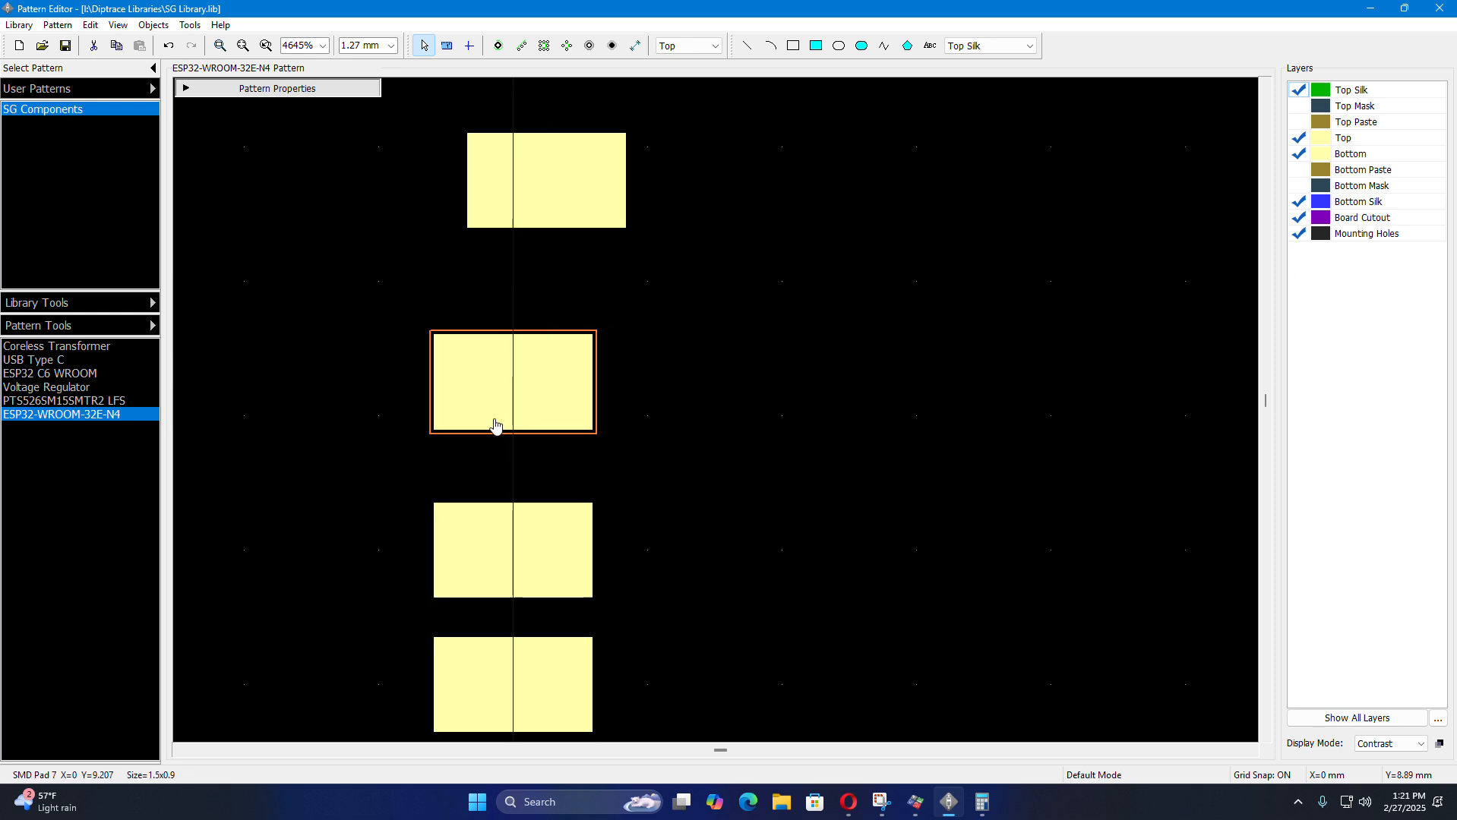
- Add 1.27 to the calculator's total and set pad 7's position to X 0 mm, Y 8.89 mm
left_click(980, 811)
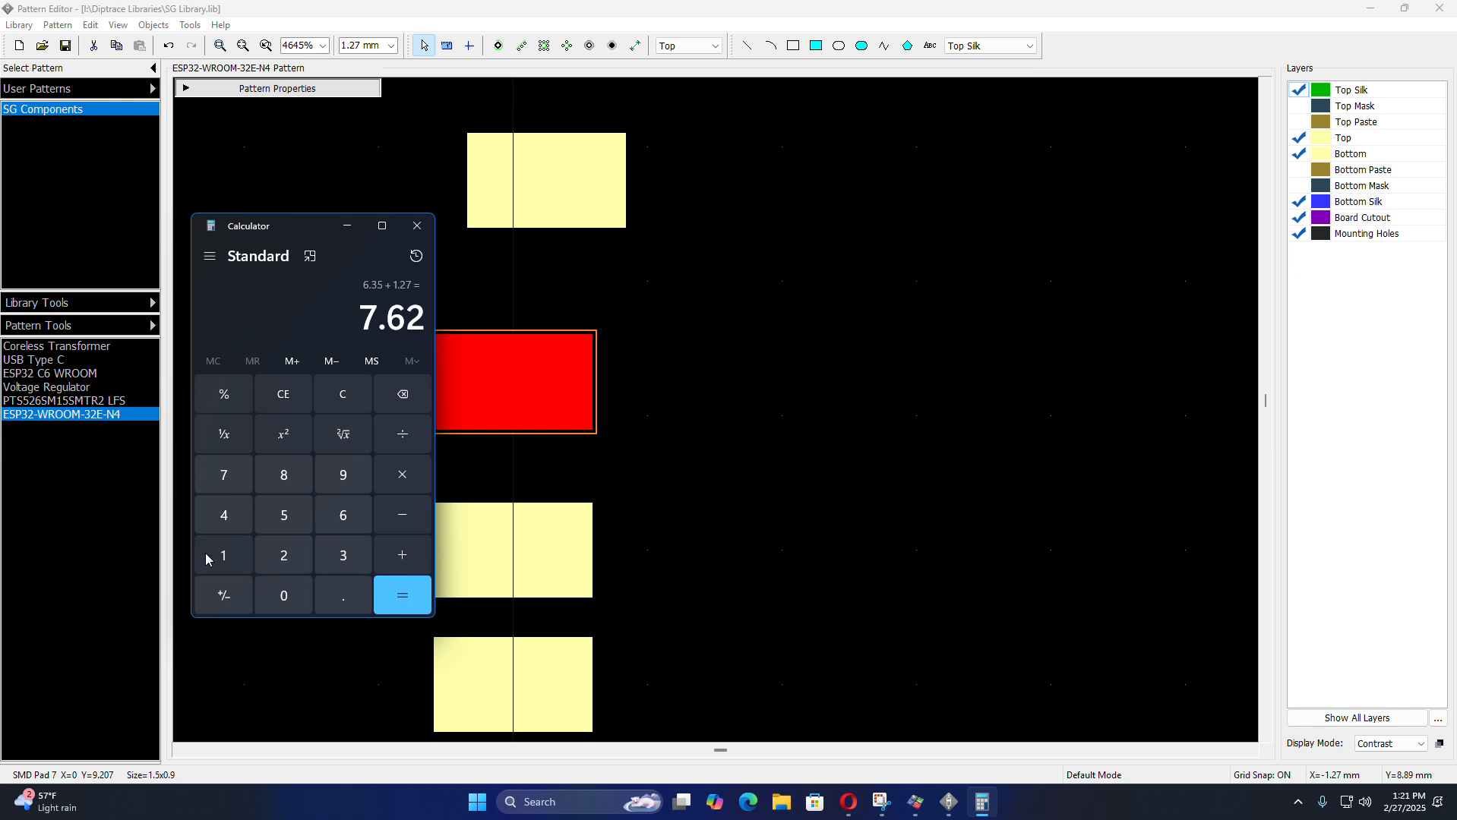
left_click(392, 559)
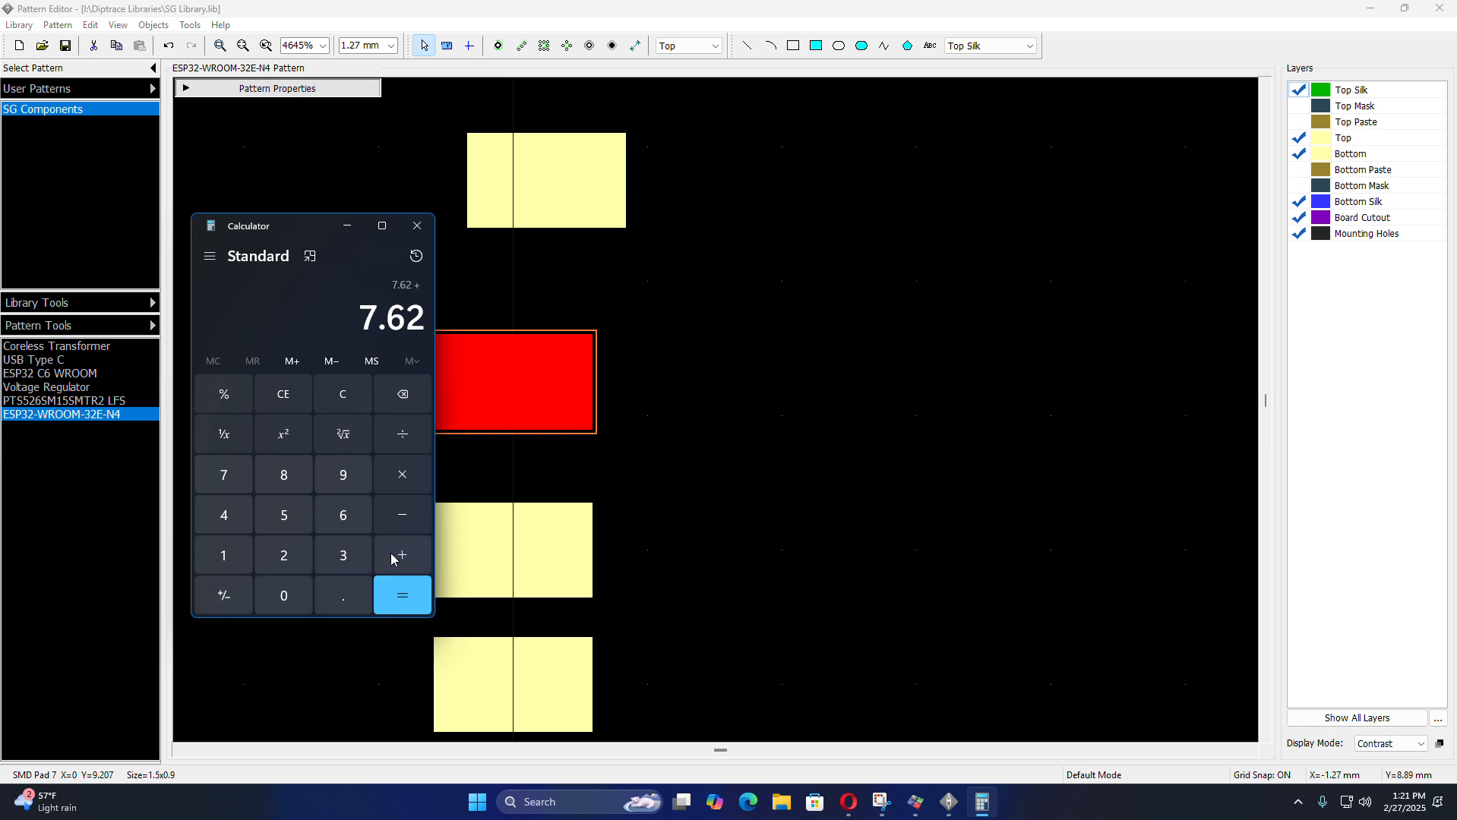
left_click(246, 557)
left_click(285, 559)
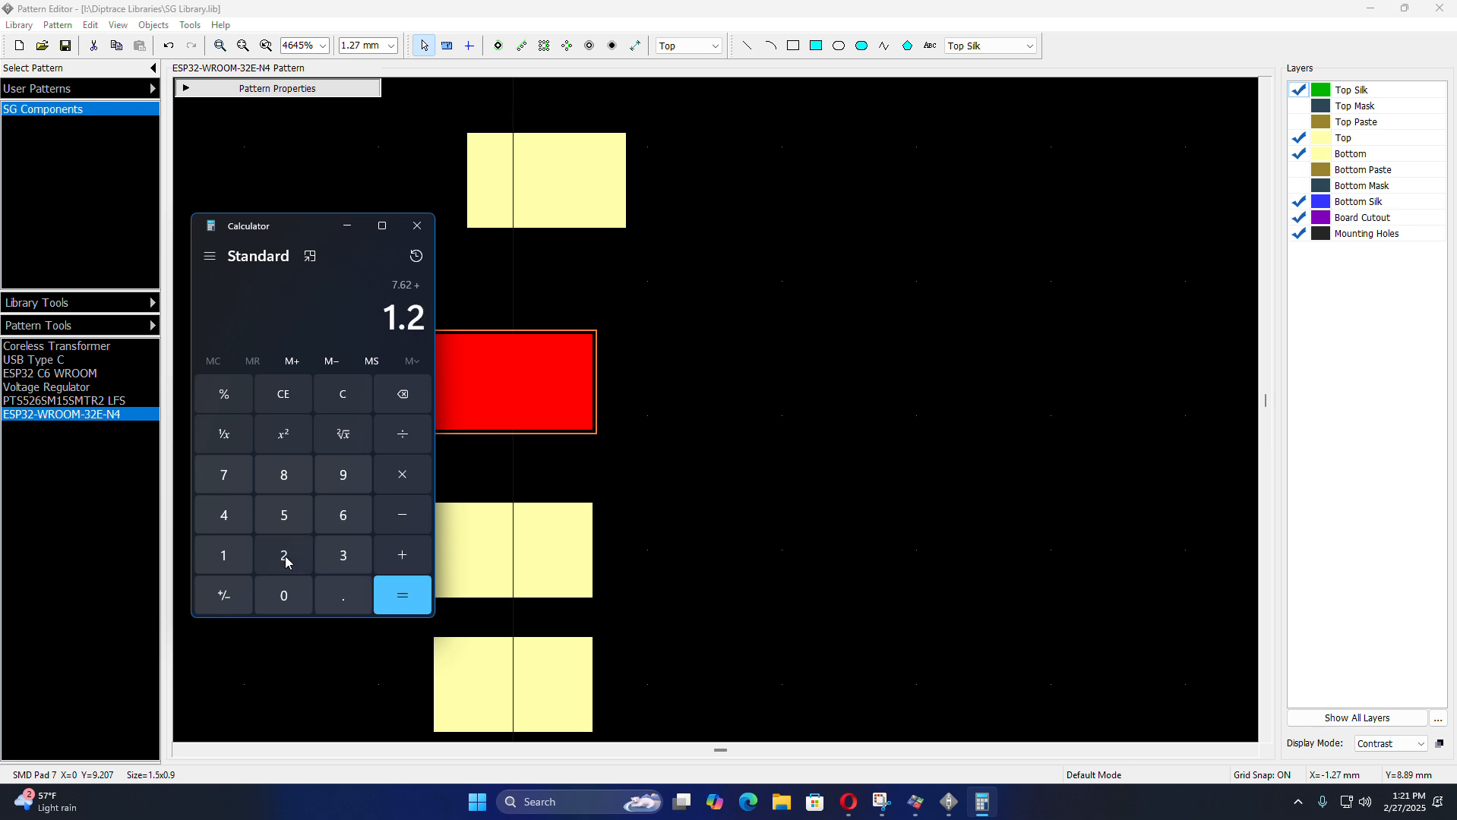
left_click(232, 488)
left_click(402, 596)
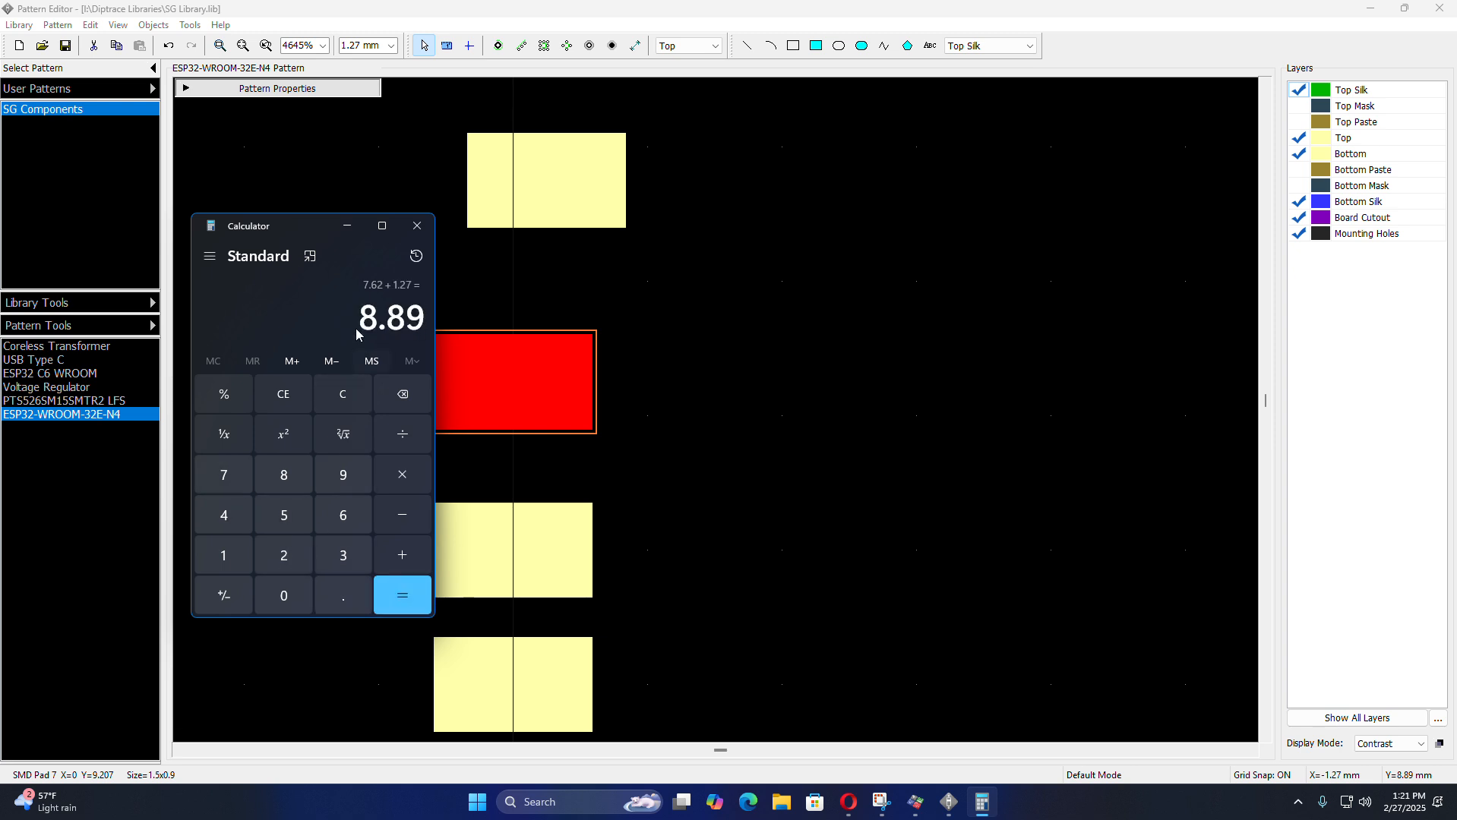
left_click(347, 227)
double_click(560, 405)
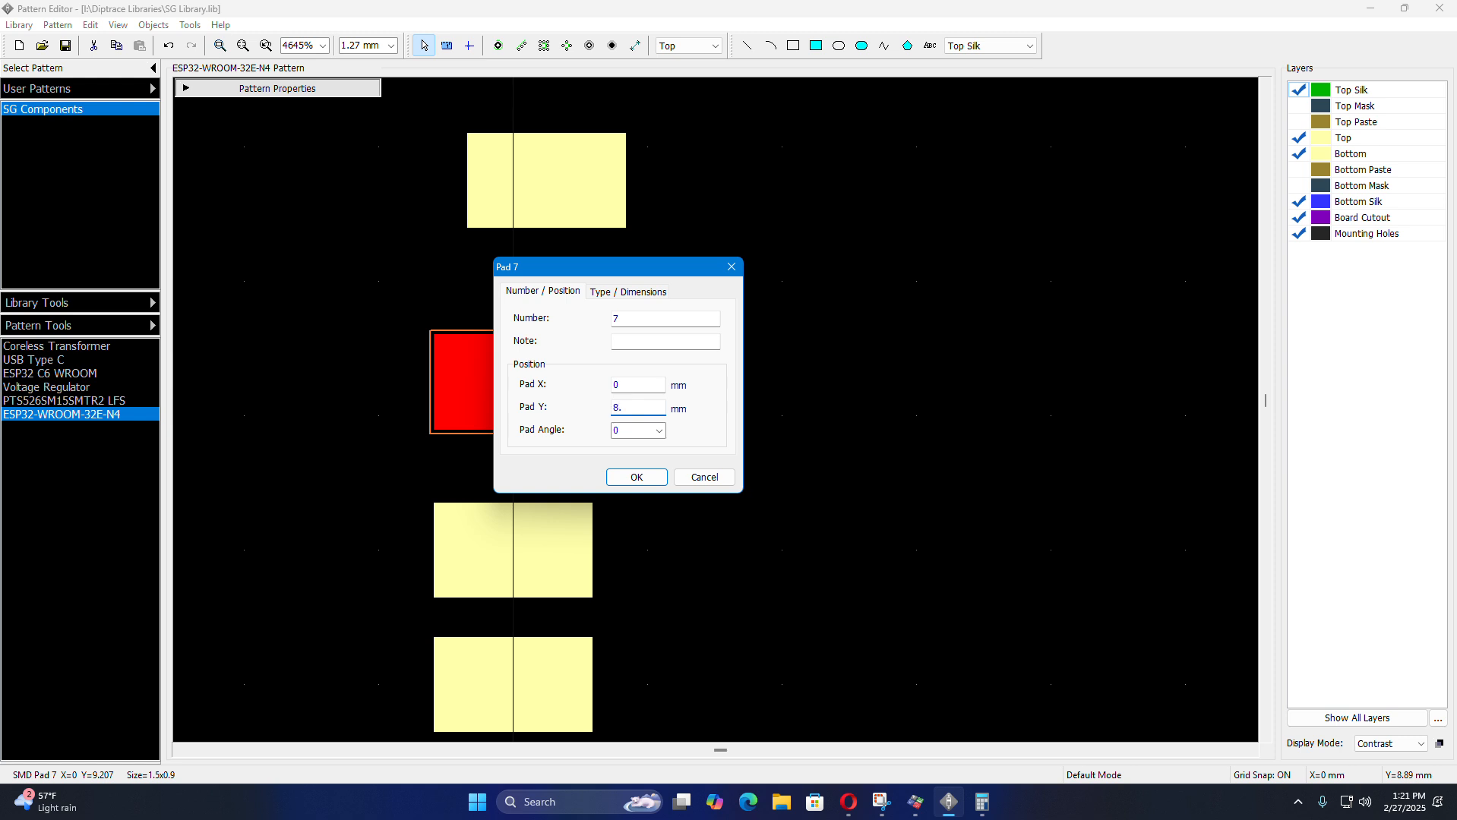
key("Return")
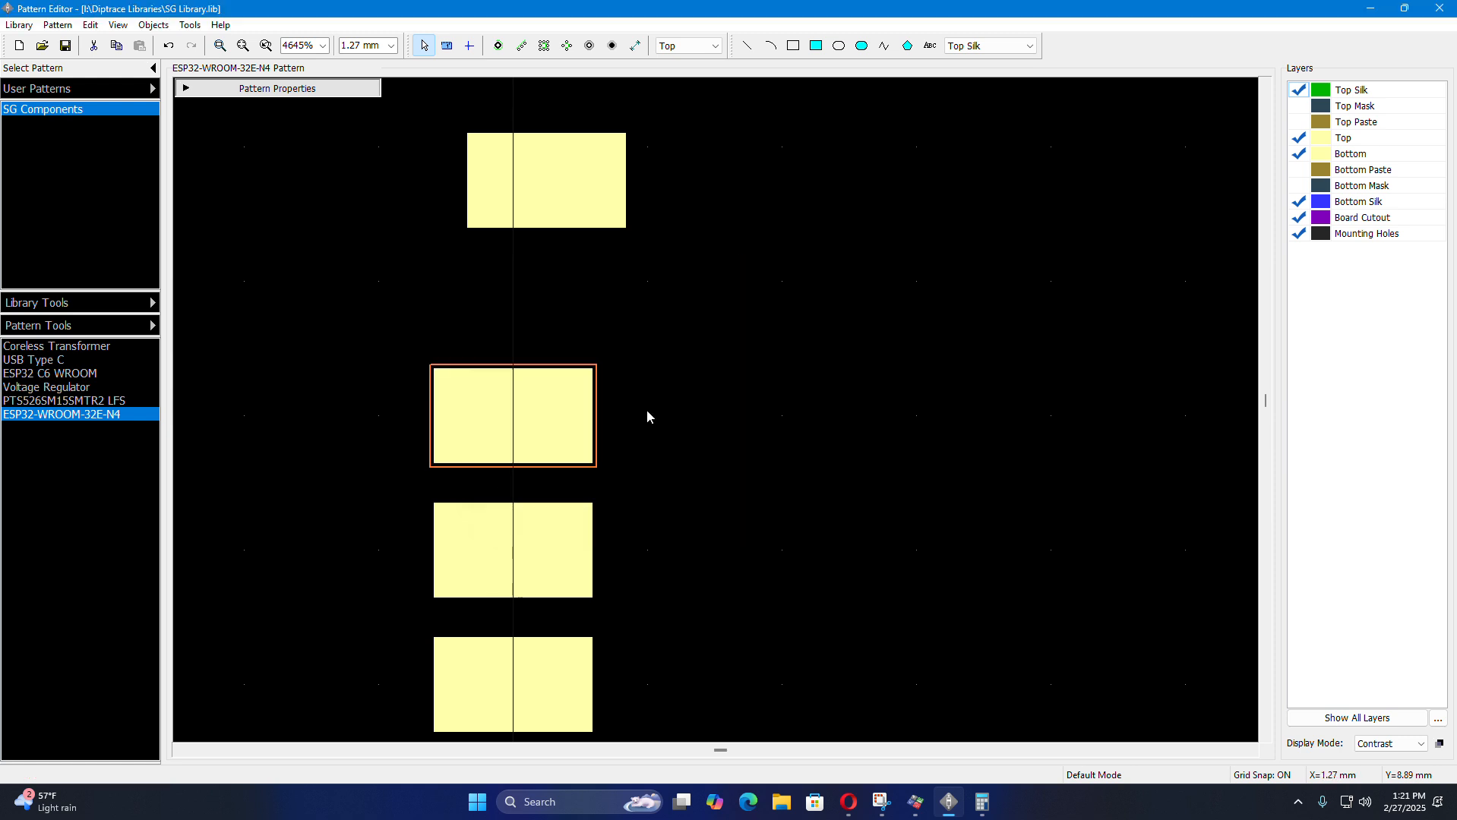
left_click(647, 409)
- Align pad 6 with the vertical axis above pad 7, leaving a gap between the two
scroll(484, 575, "down", 1)
scroll(483, 575, "down", 1)
left_click_drag(533, 351, 503, 328)
left_click(916, 735)
- Add 1.27 to the calculator's total and set pad 6's position to X 0 mm, Y 10.16 mm
left_click(981, 802)
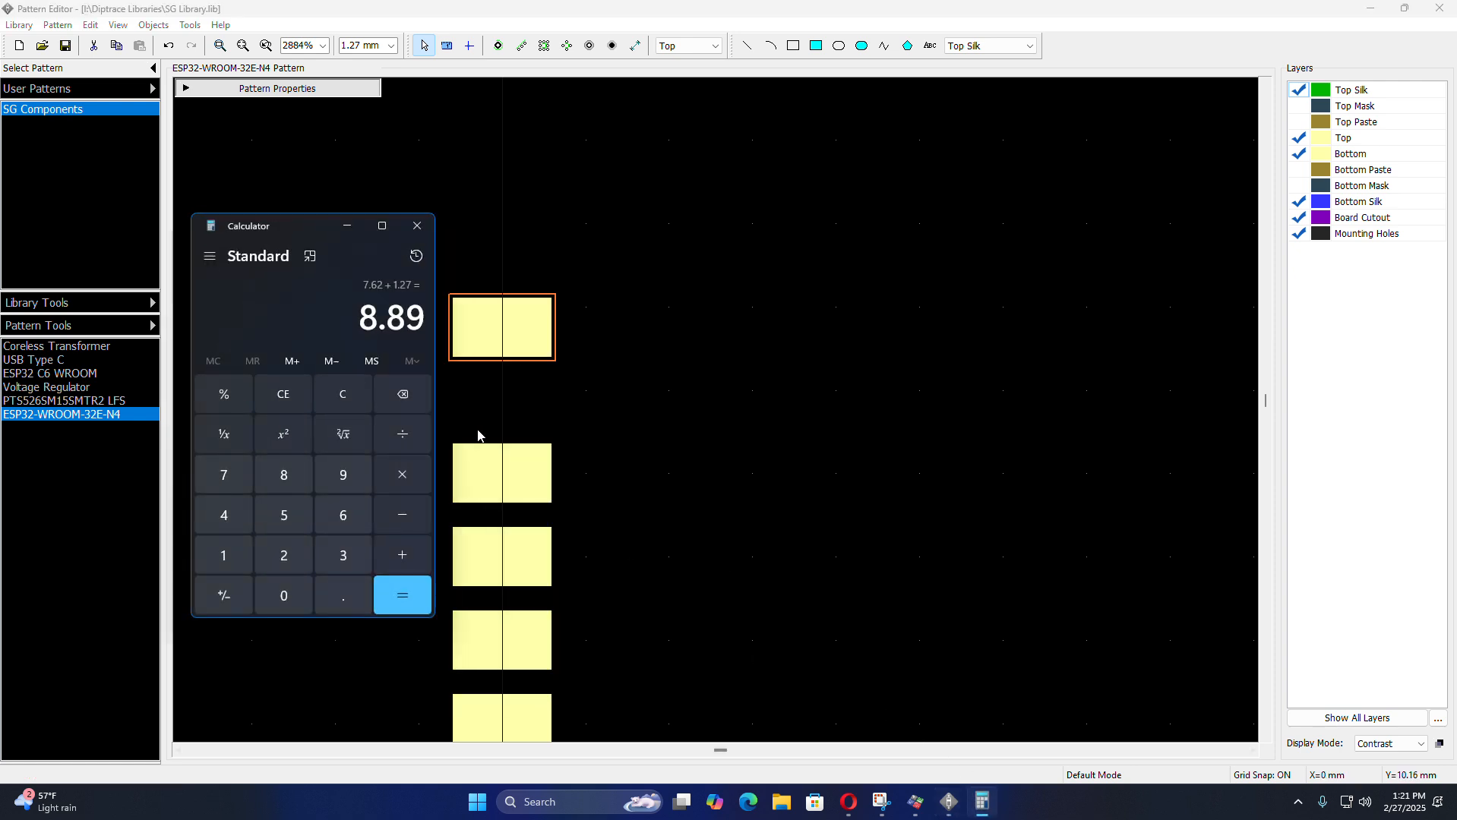
left_click(401, 555)
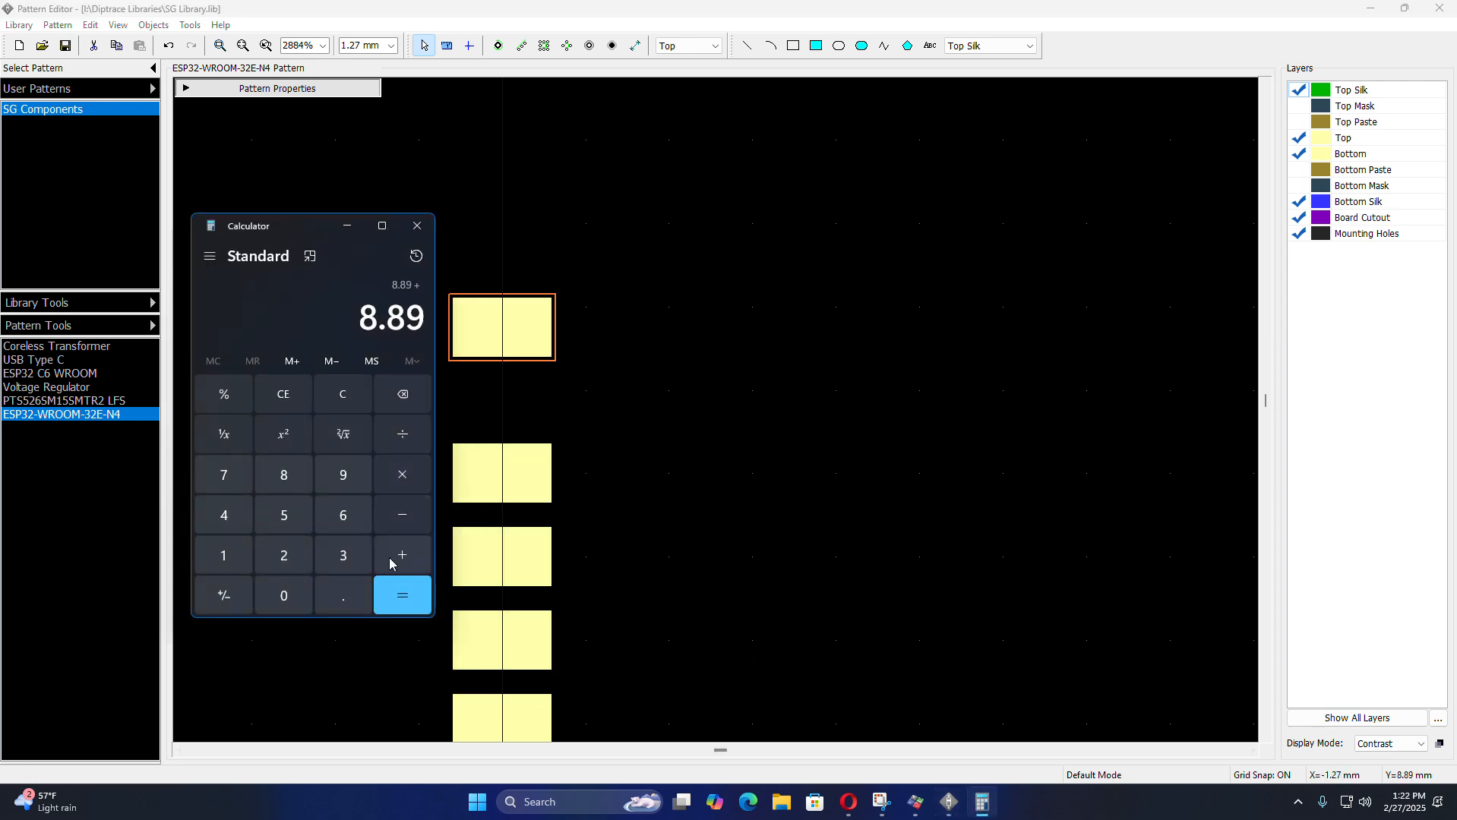
left_click(228, 554)
key("period")
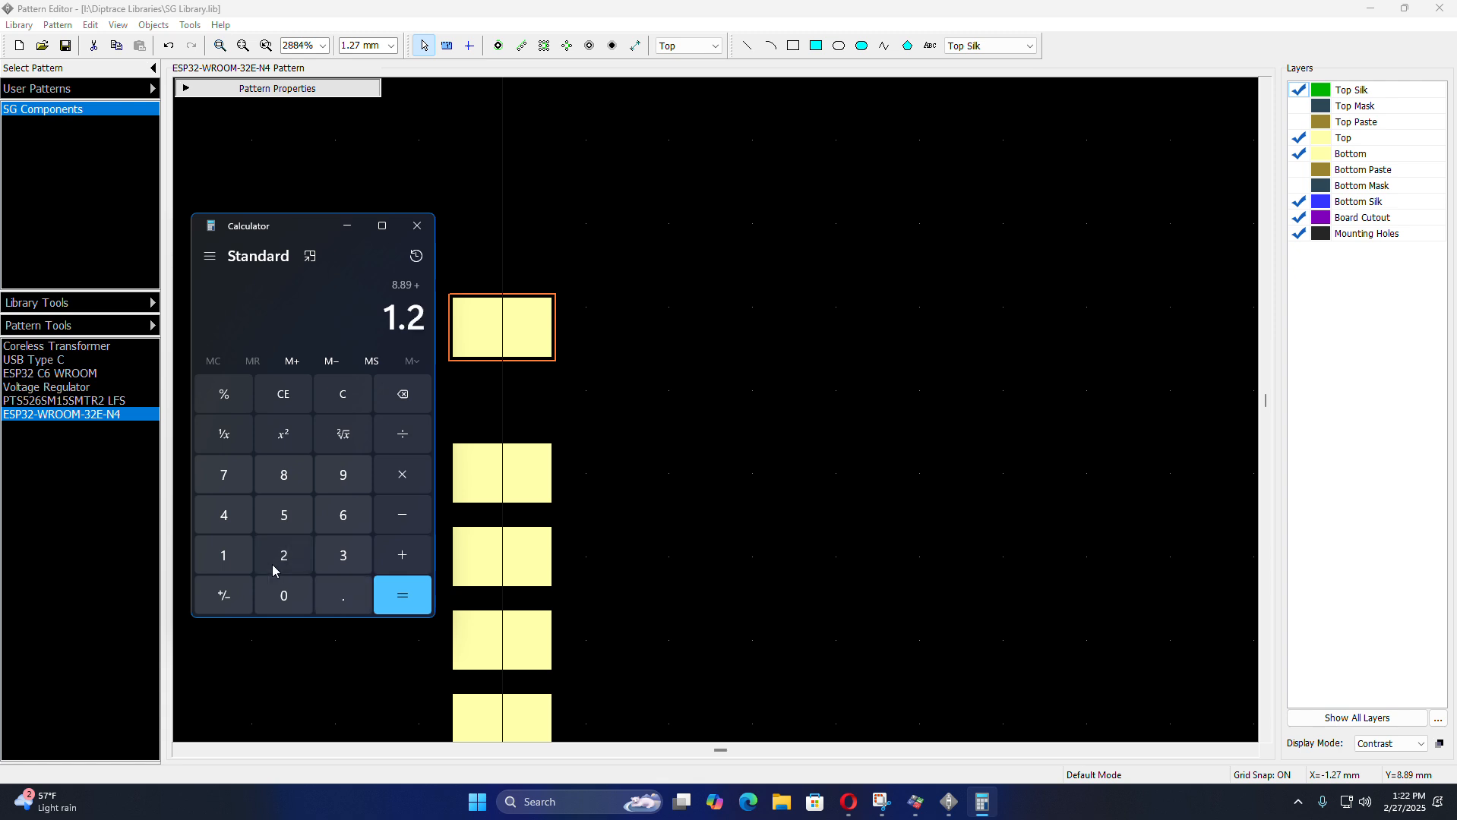
left_click(224, 477)
left_click(401, 596)
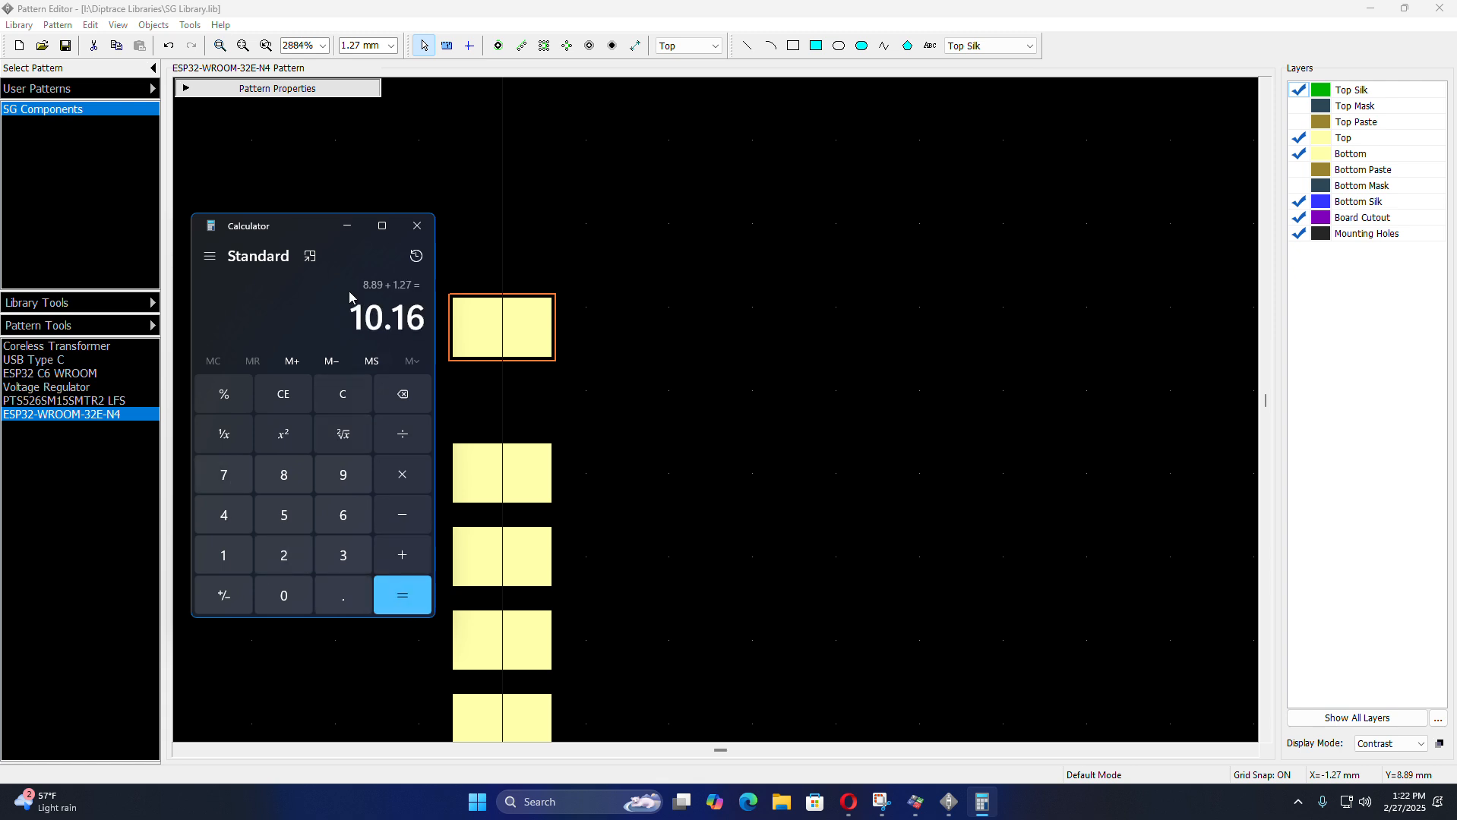
left_click(346, 226)
double_click(480, 328)
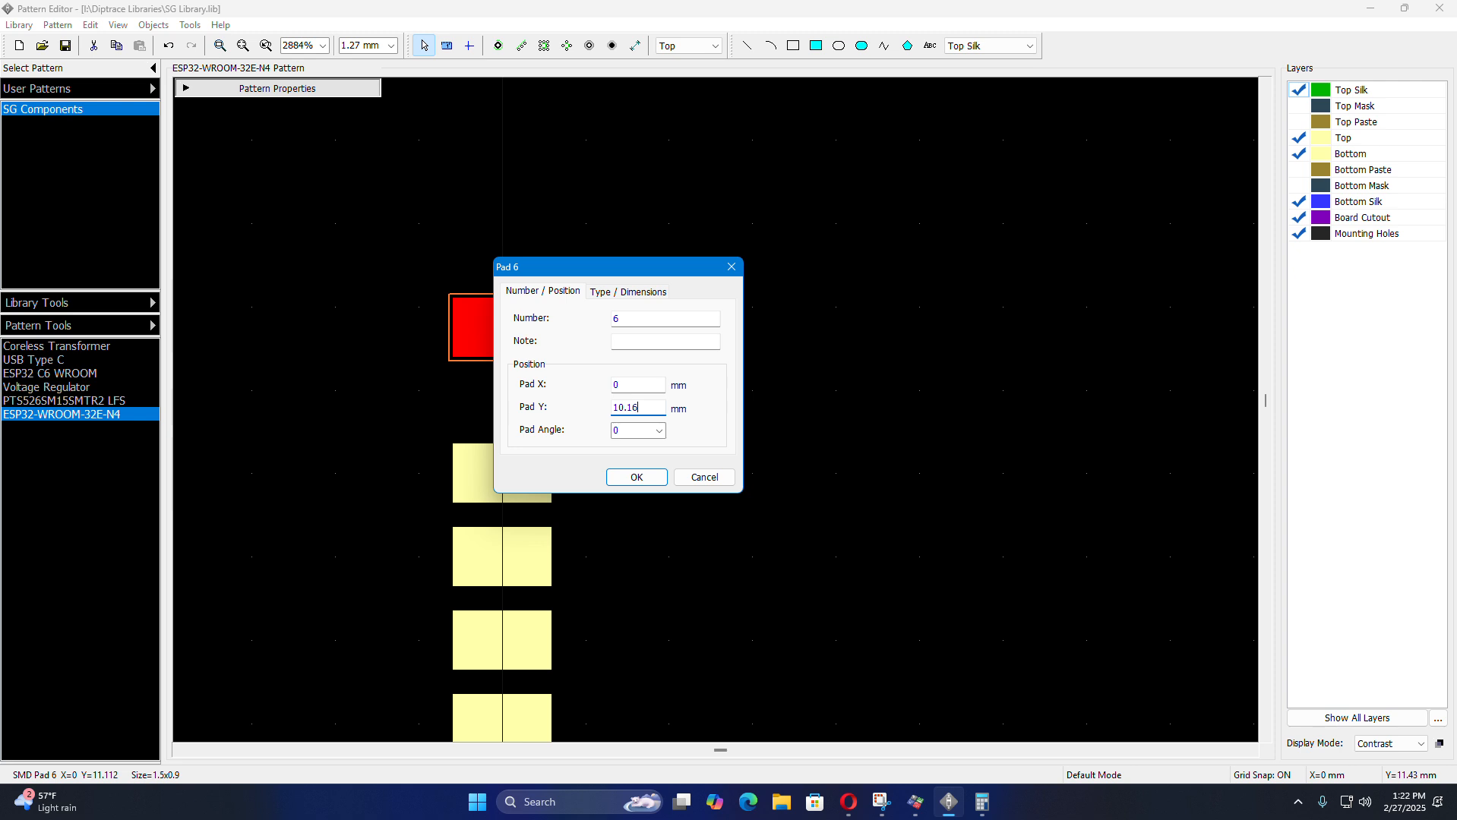
key("Return")
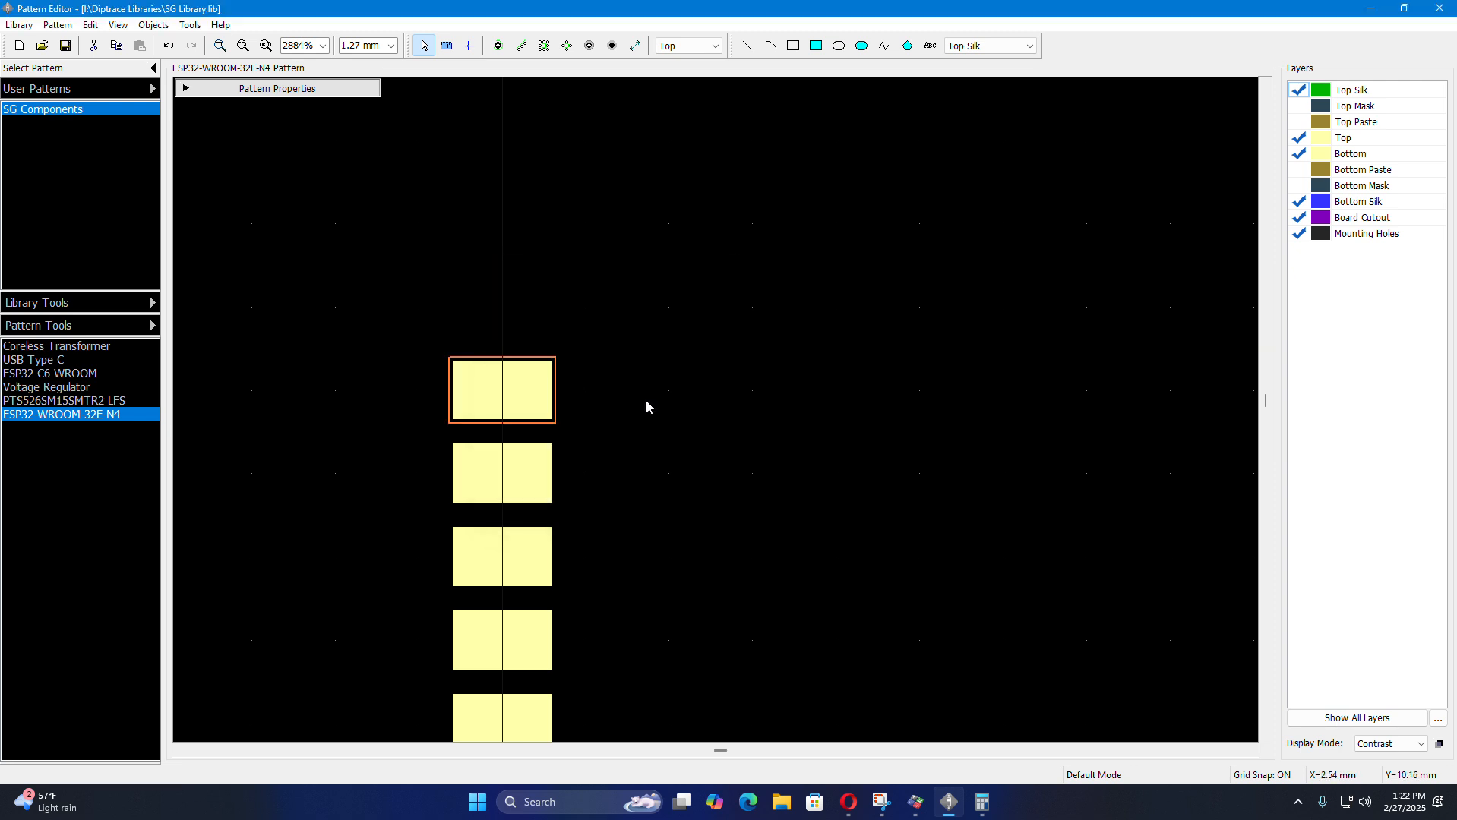
- Move pads 5, 4 and 3 down onto the vertical axis above pad 6, leaving gaps between them
scroll(646, 399, "down", 5)
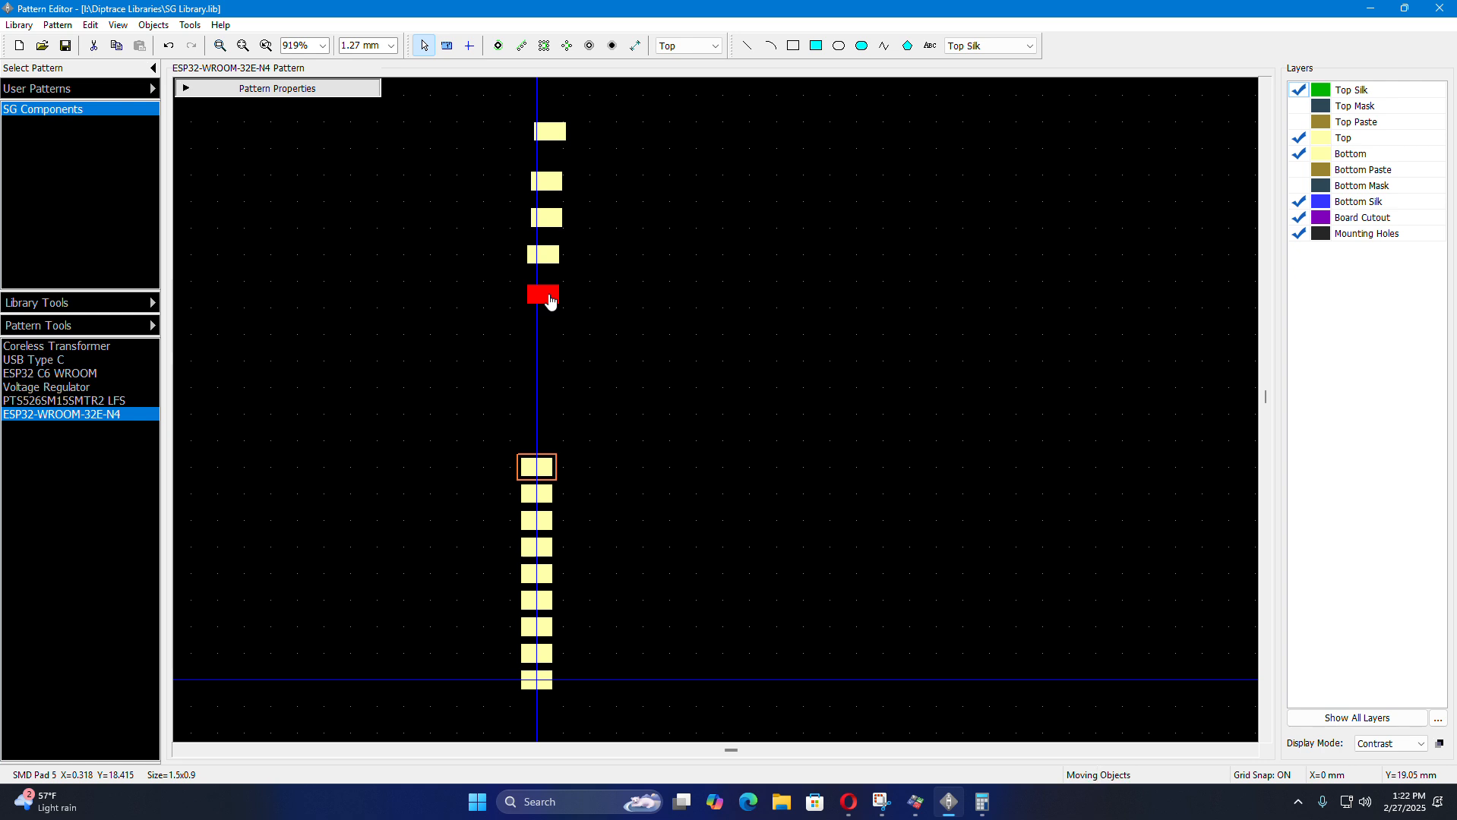
left_click_drag(551, 302, 545, 434)
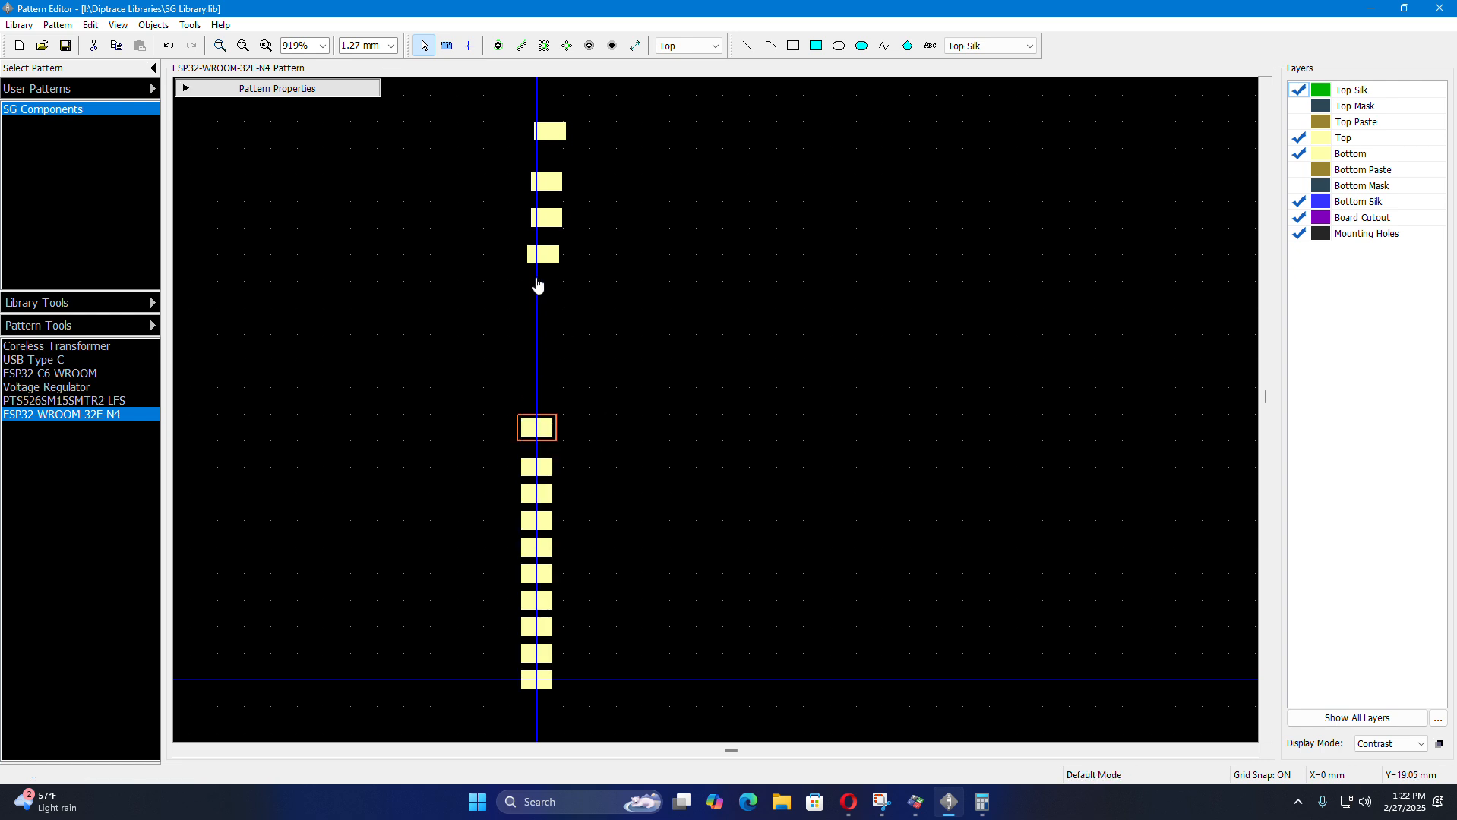
left_click_drag(543, 255, 537, 363)
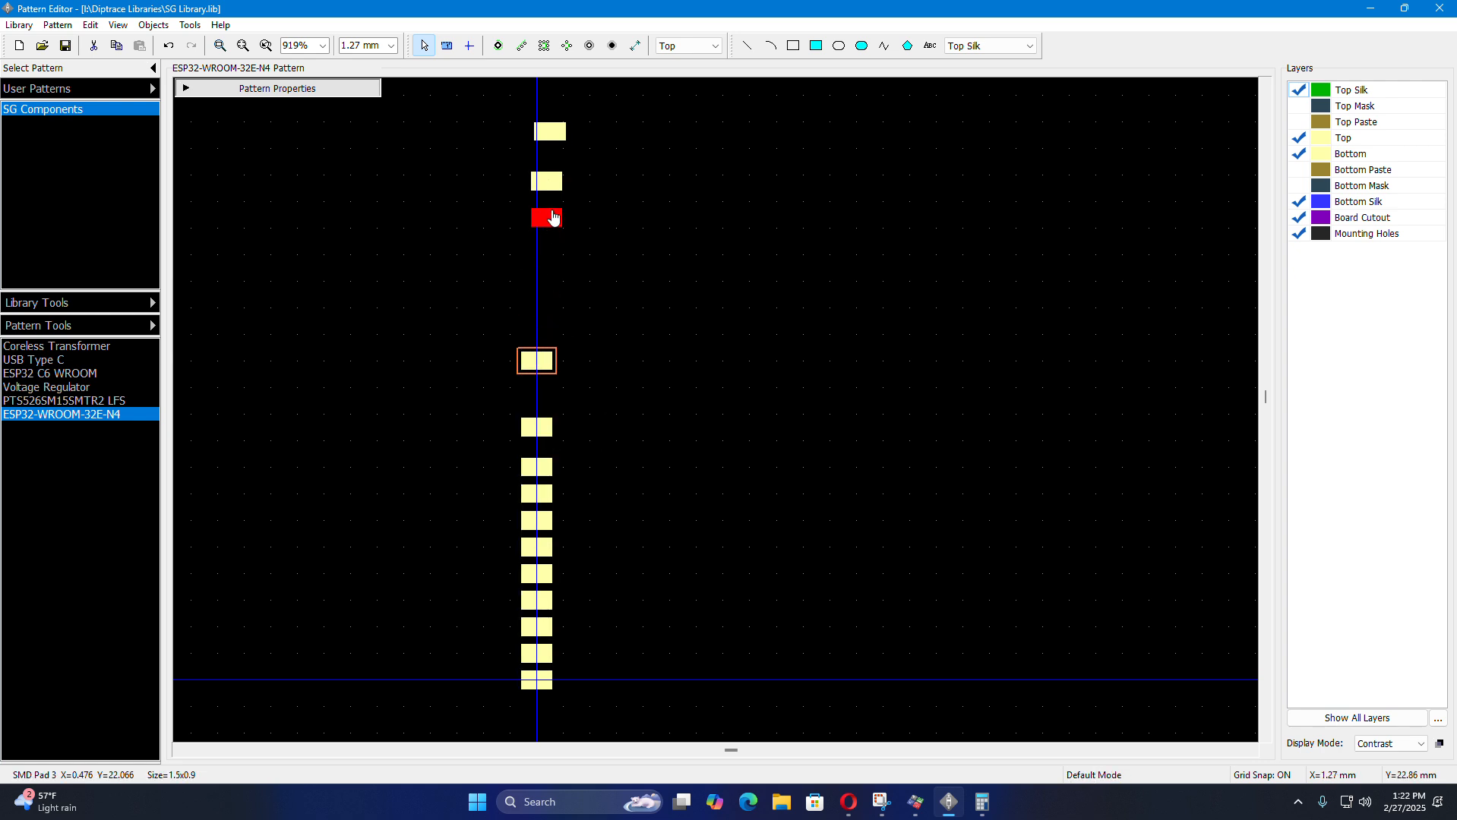
left_click_drag(553, 218, 553, 396)
left_click_drag(510, 105, 547, 308)
scroll(557, 464, "up", 6)
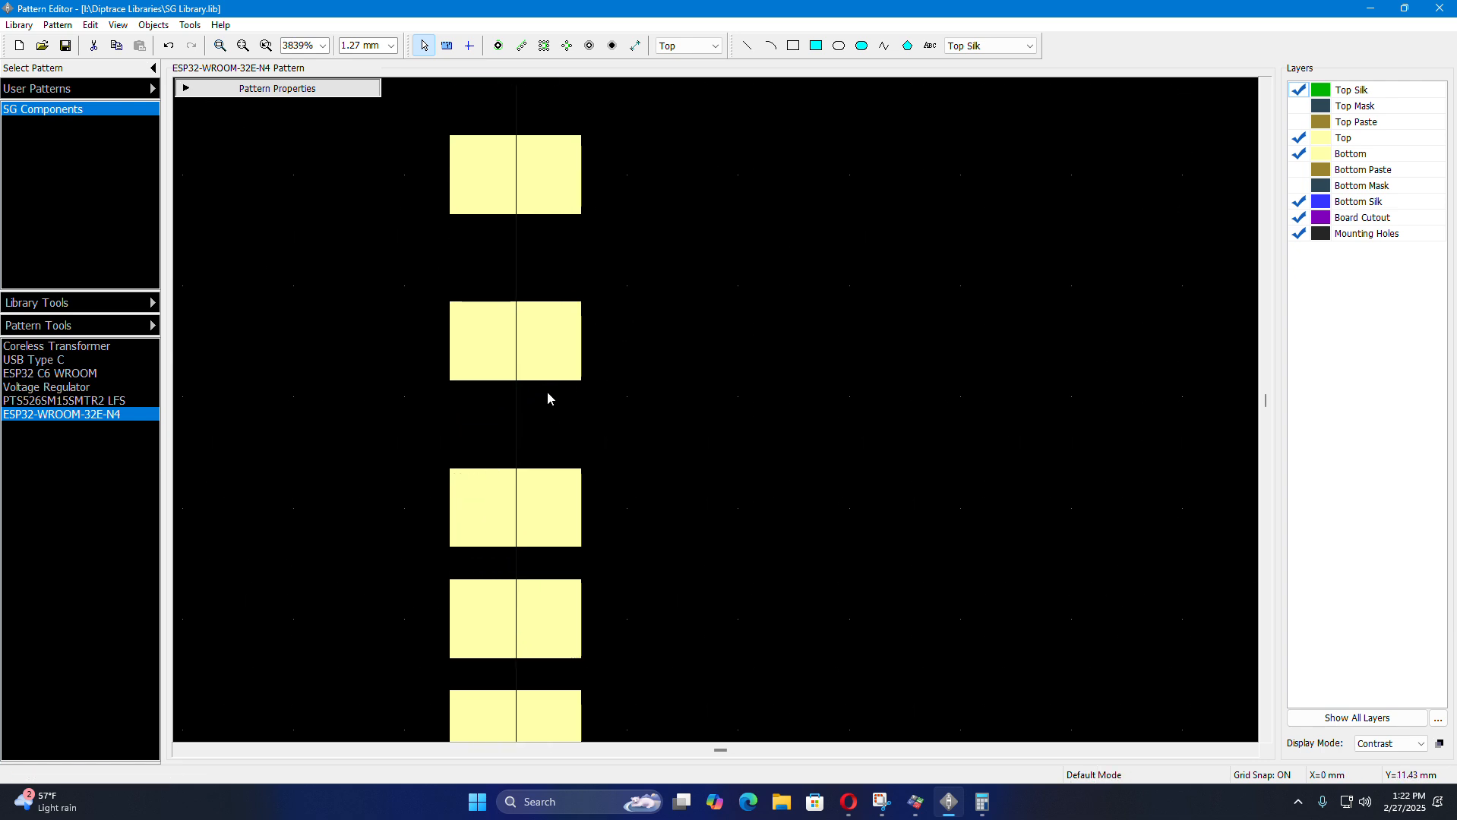
- Add 1.27 to the calculator's total and set pad 5's Y position to 11.43 mm
left_click(982, 802)
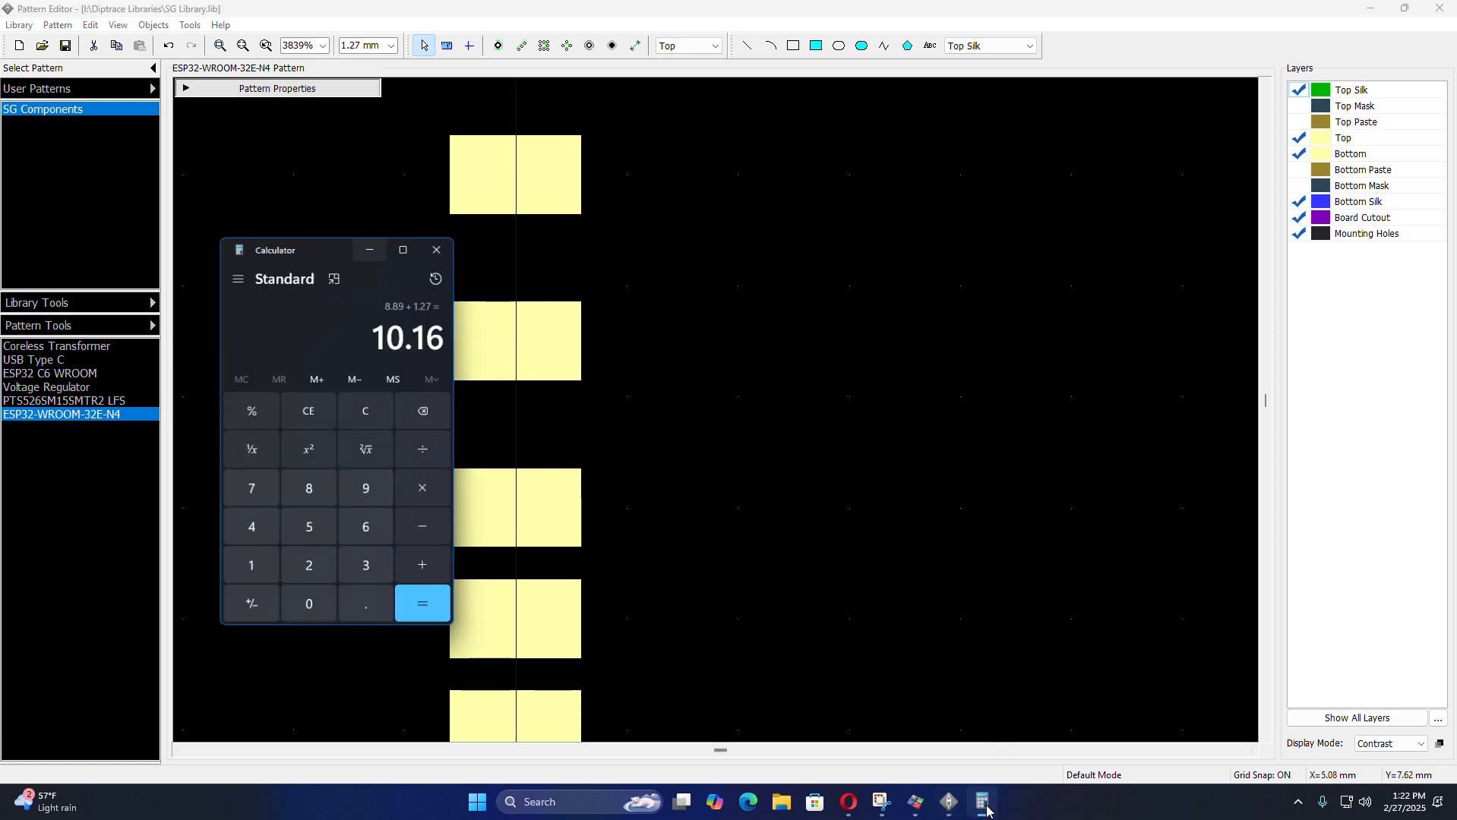
left_click(390, 554)
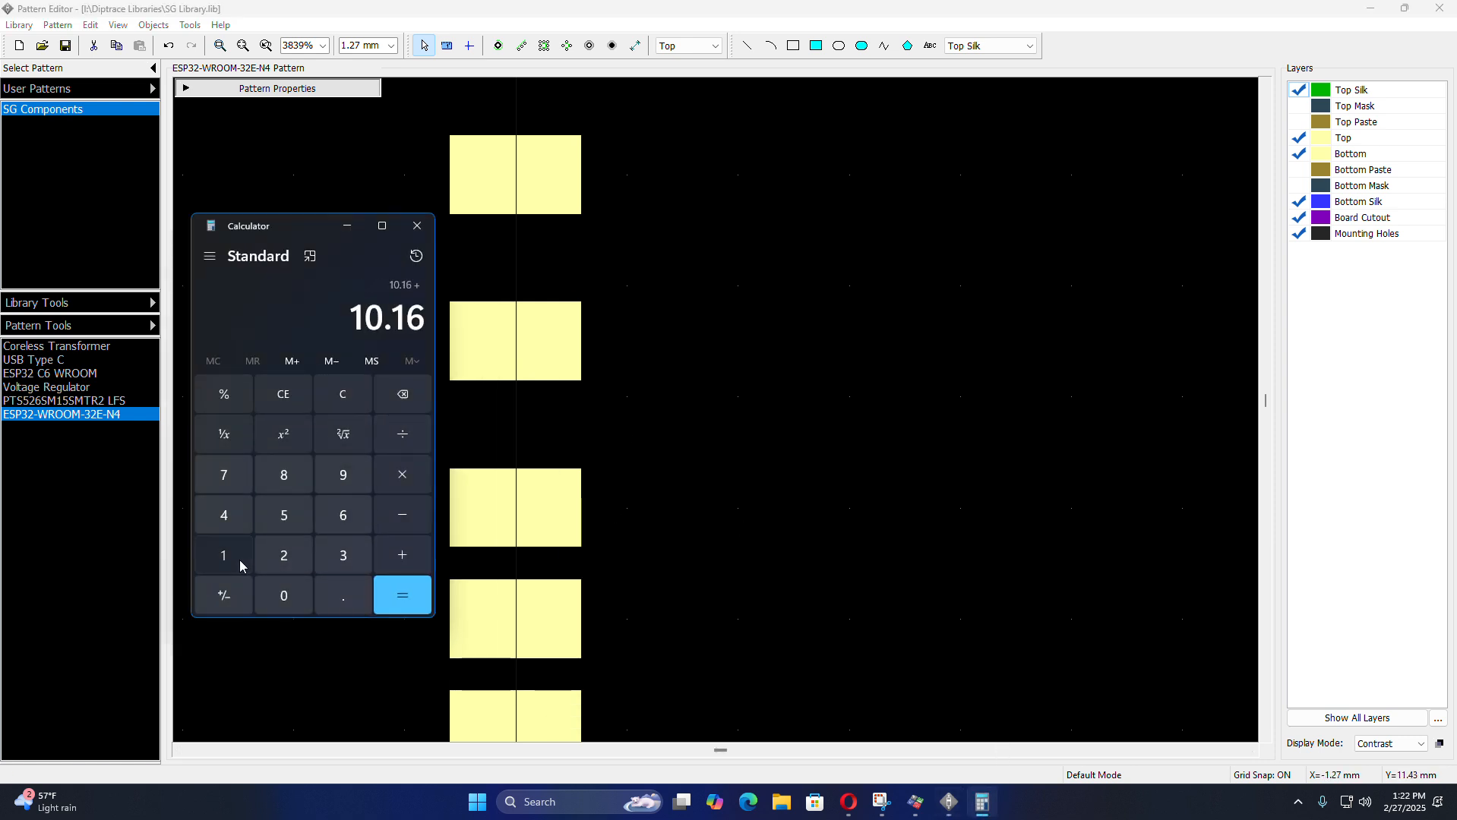
left_click(232, 558)
left_click(334, 594)
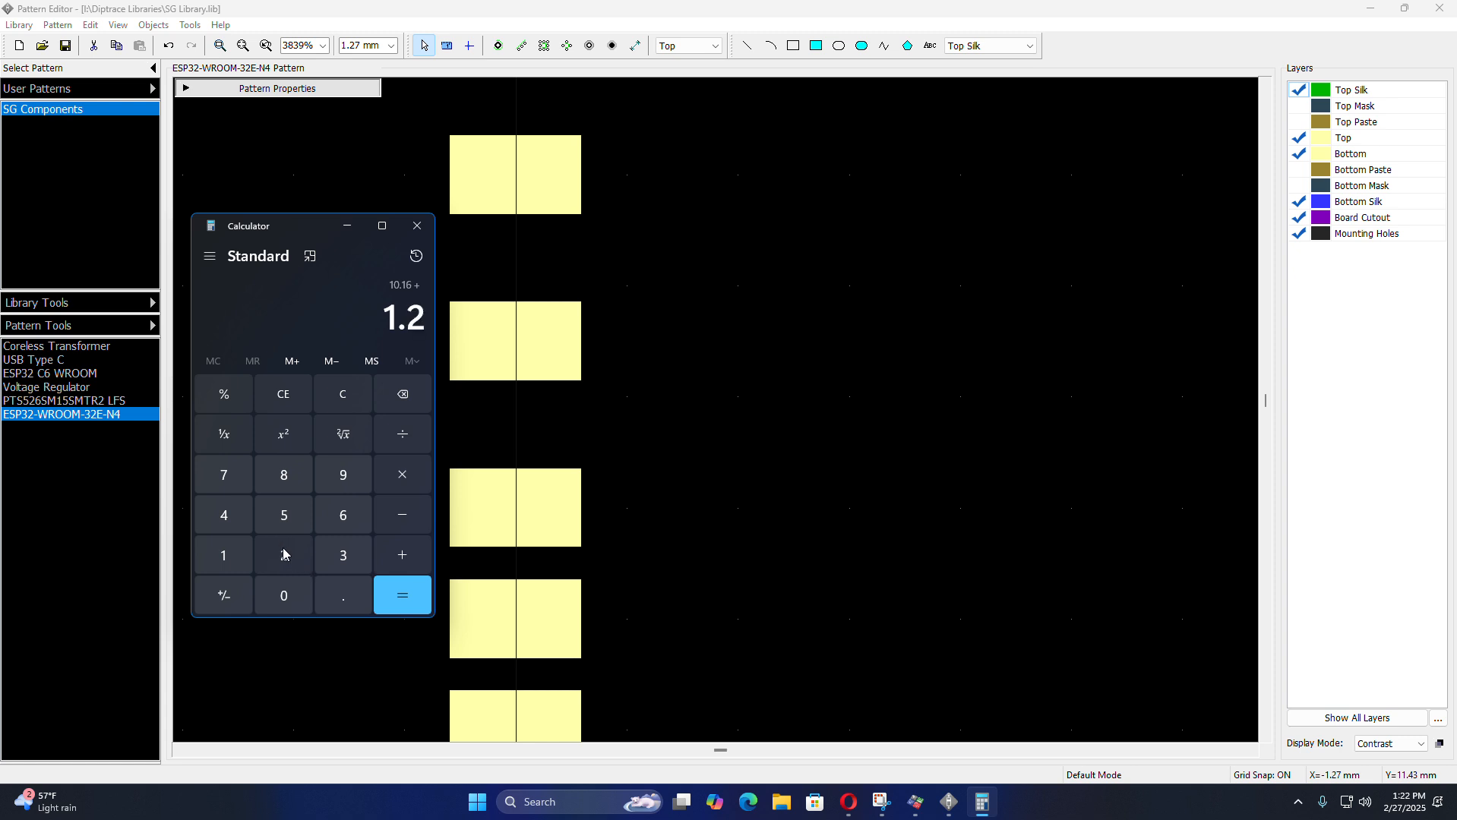
left_click(223, 477)
left_click(401, 594)
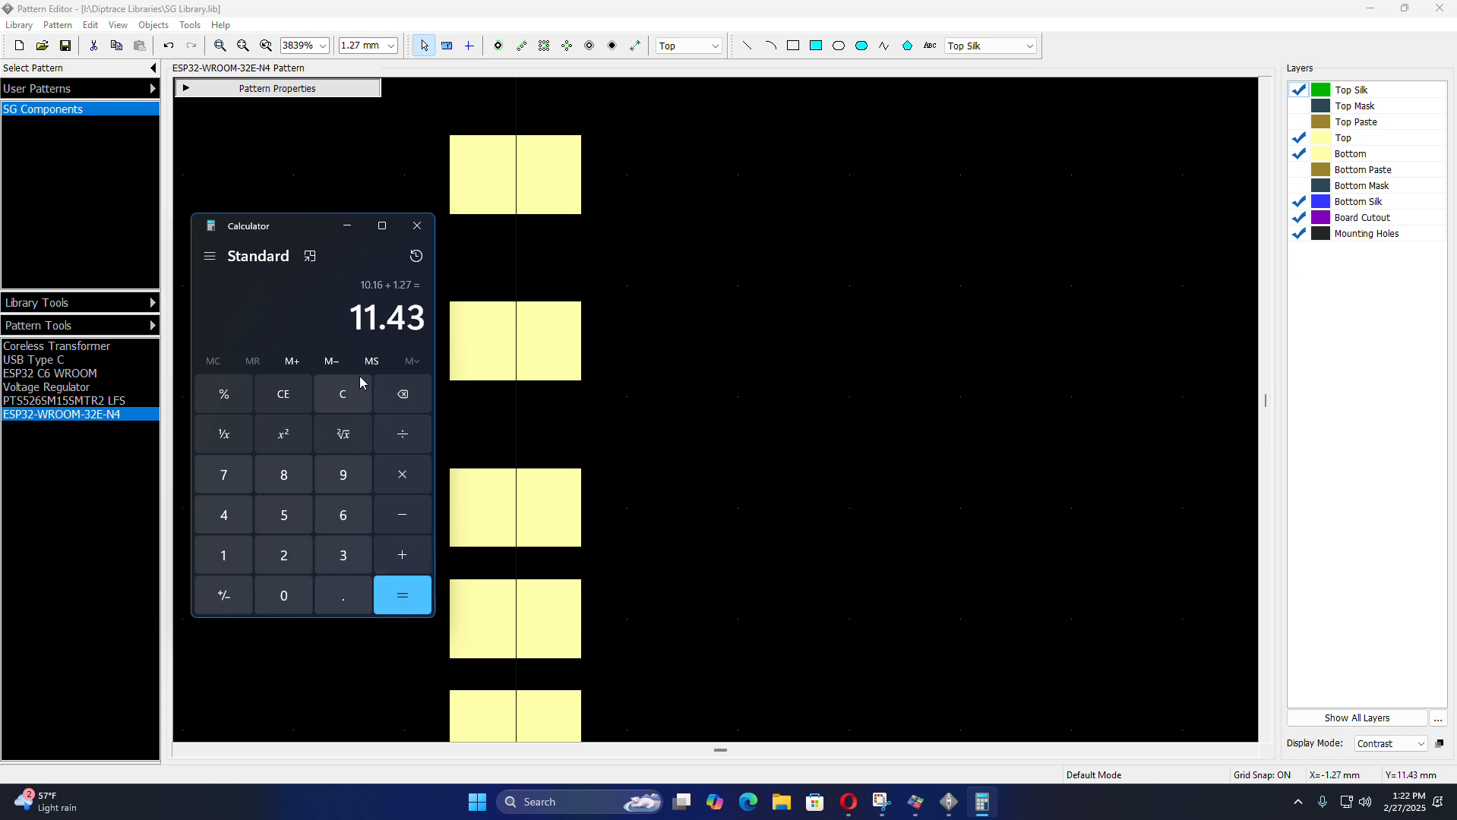
left_click(348, 226)
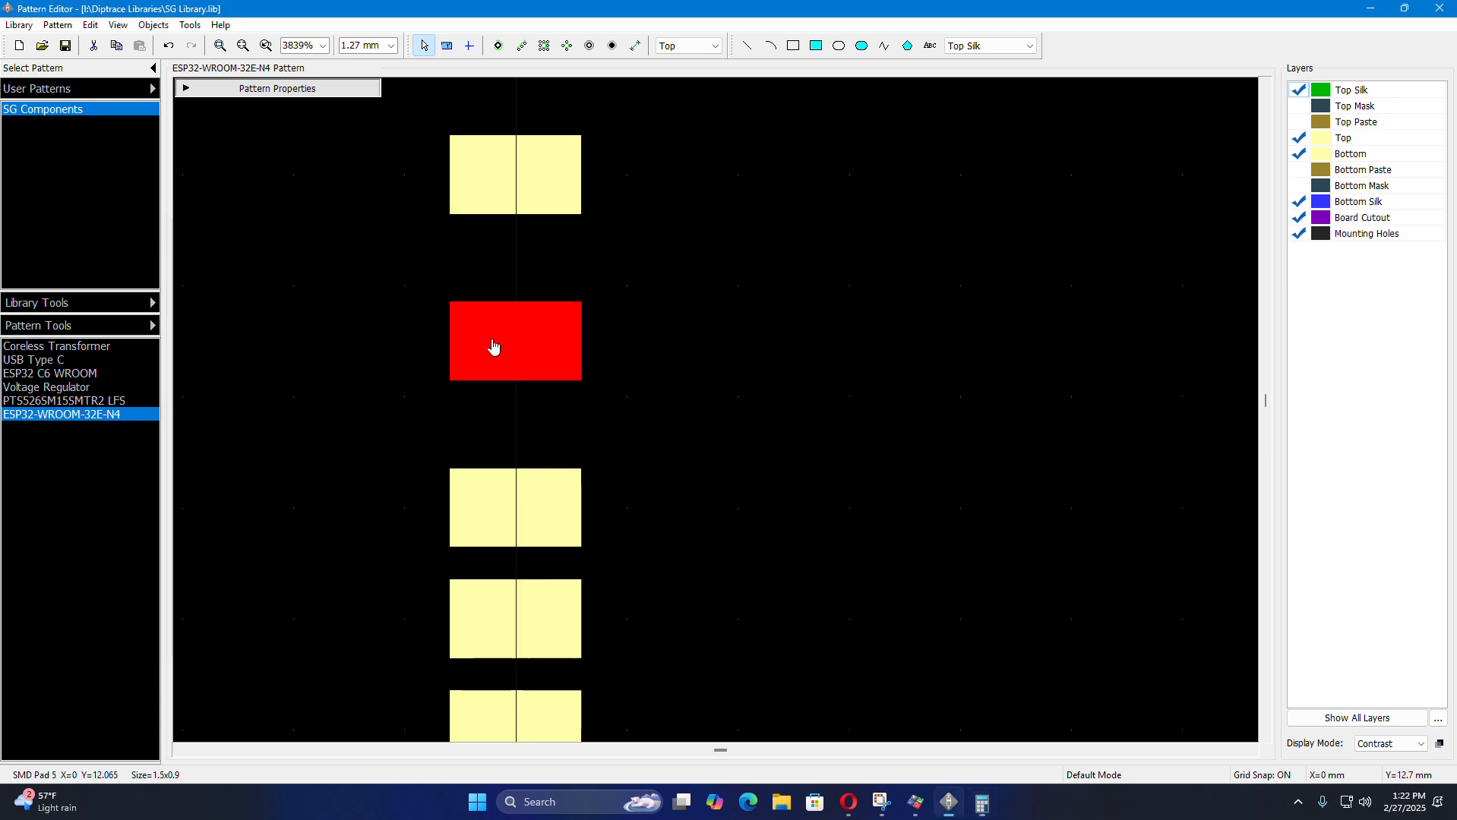
double_click(530, 366)
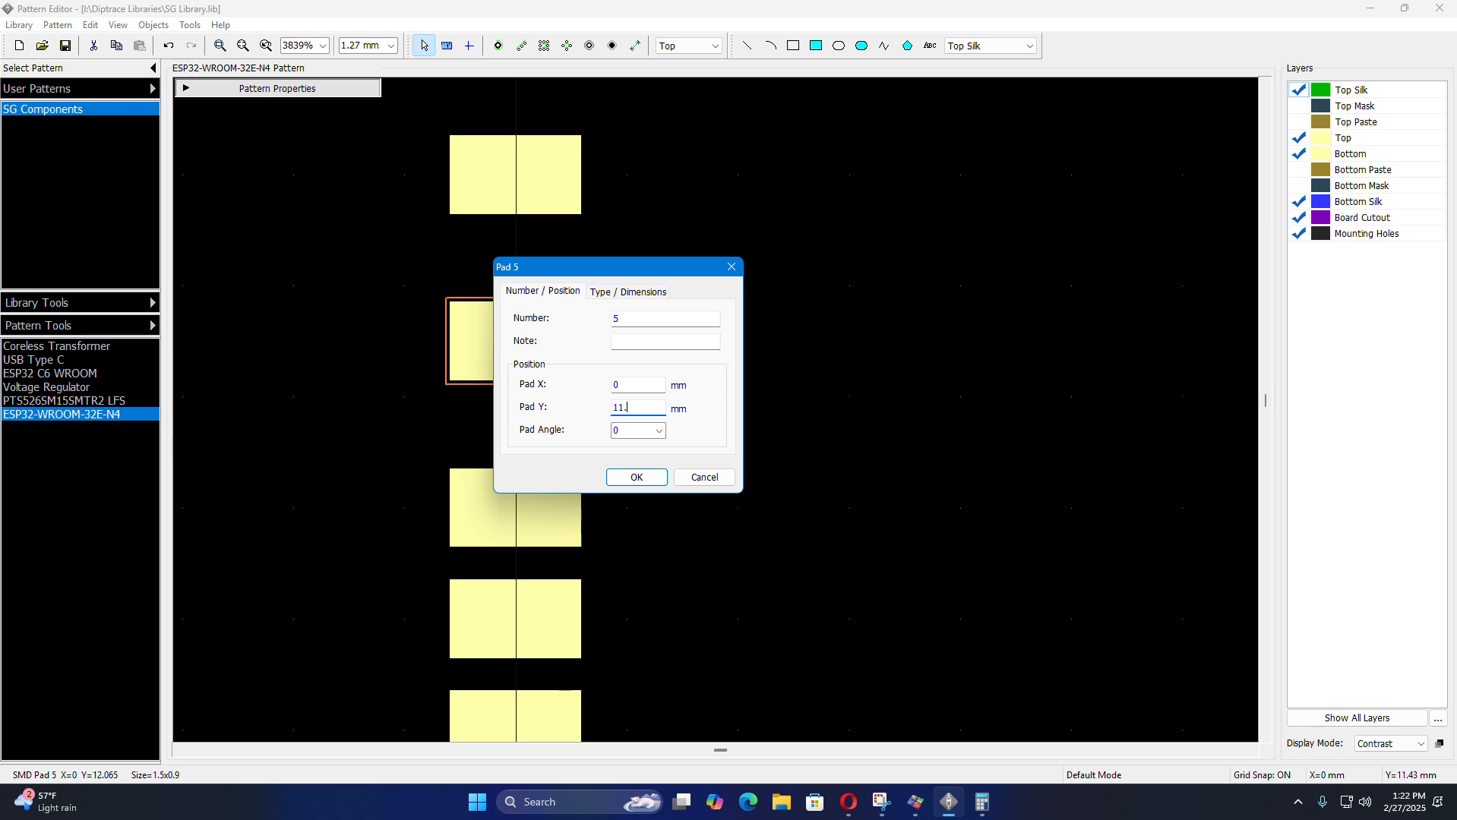
type("11.43")
key("Return")
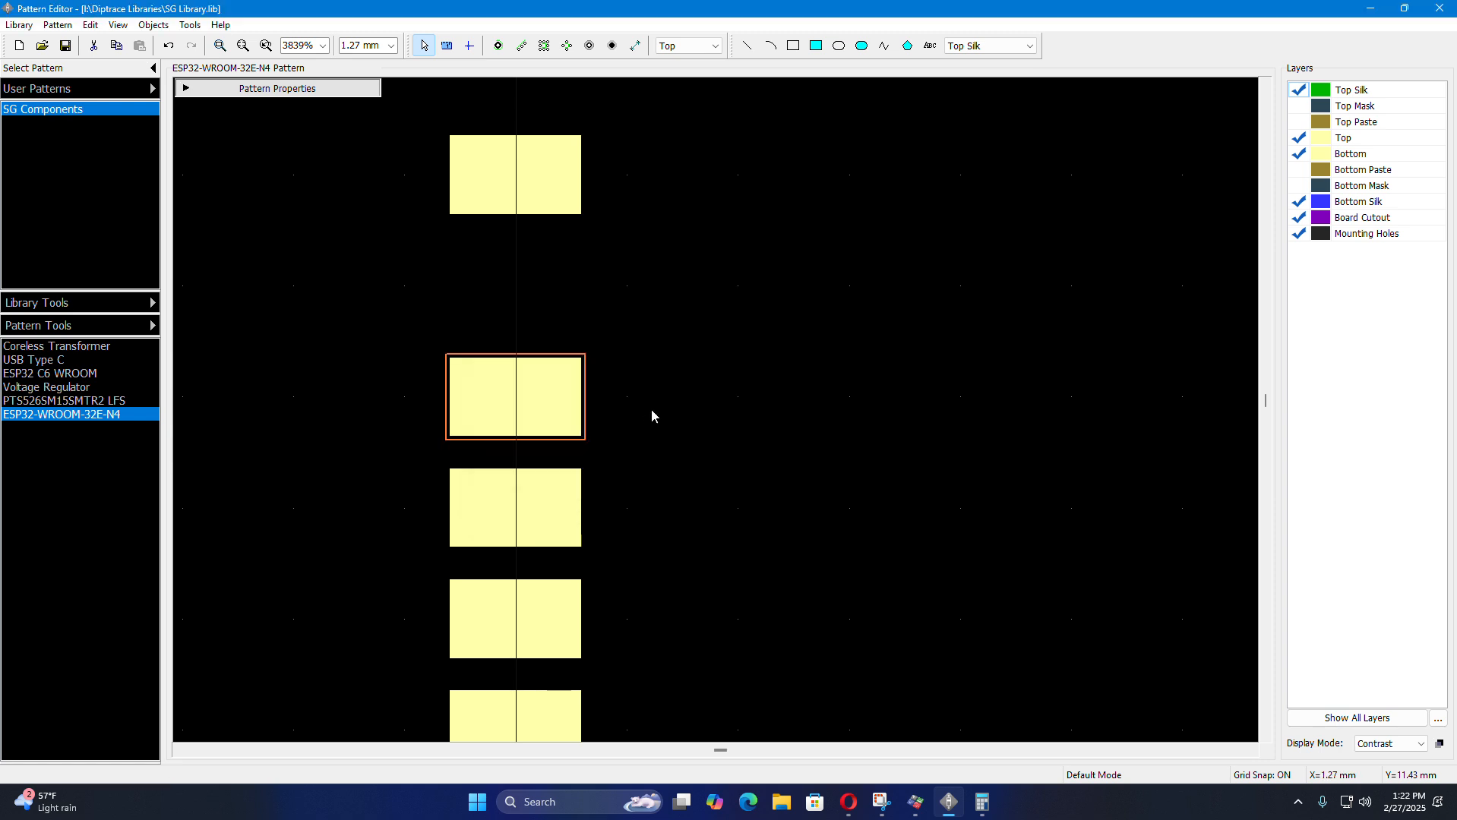
- Move pad 4 down the vertical axis to Y 12.7 mm, directly above pad 5
scroll(651, 409, "down", 1)
scroll(602, 286, "up", 1)
left_click_drag(590, 288, 546, 335)
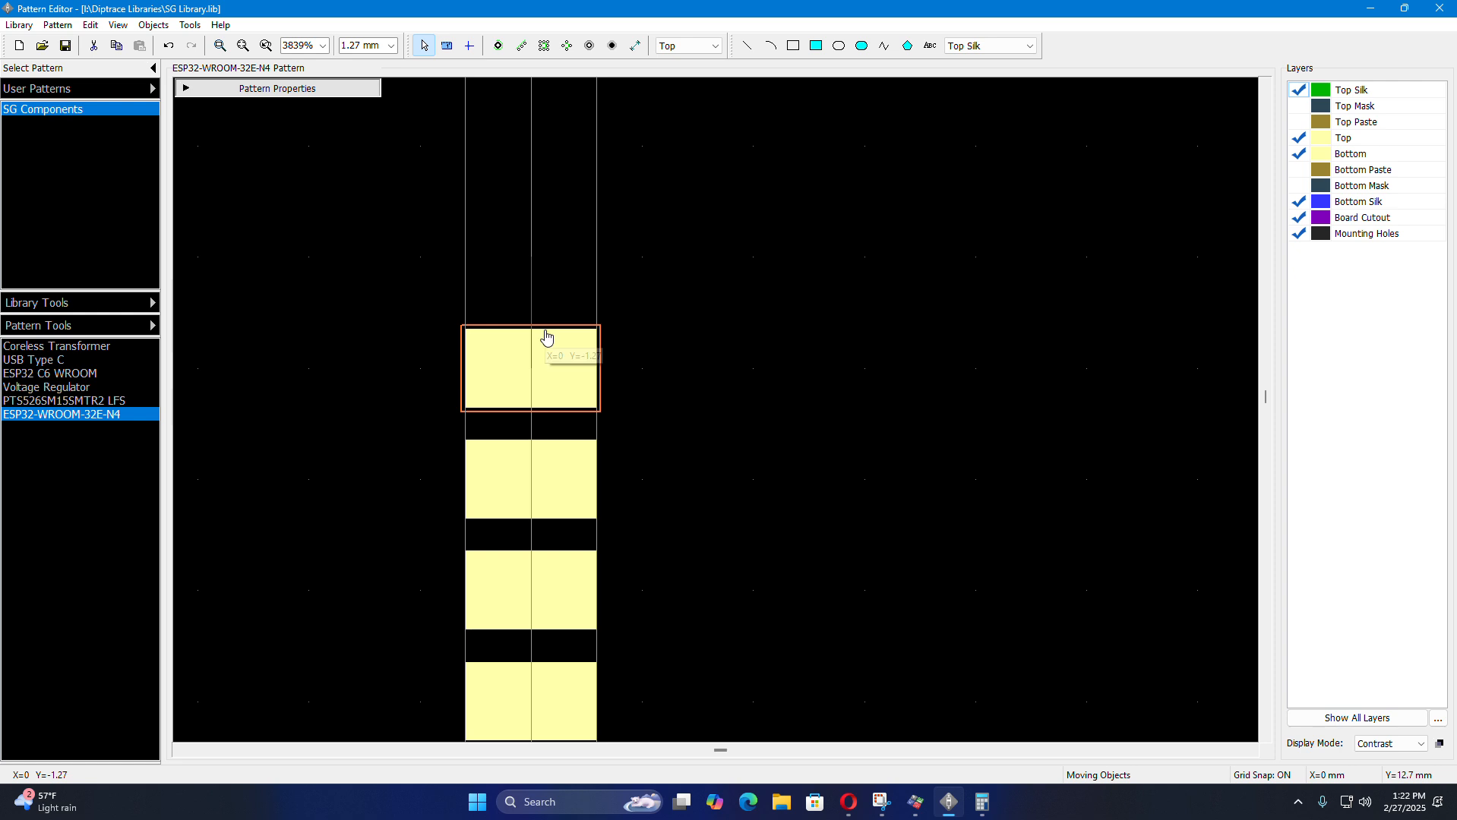
- Add 1.27 to the calculator's total and check pad 4's Y position against the sum in its pad properties
left_click(980, 813)
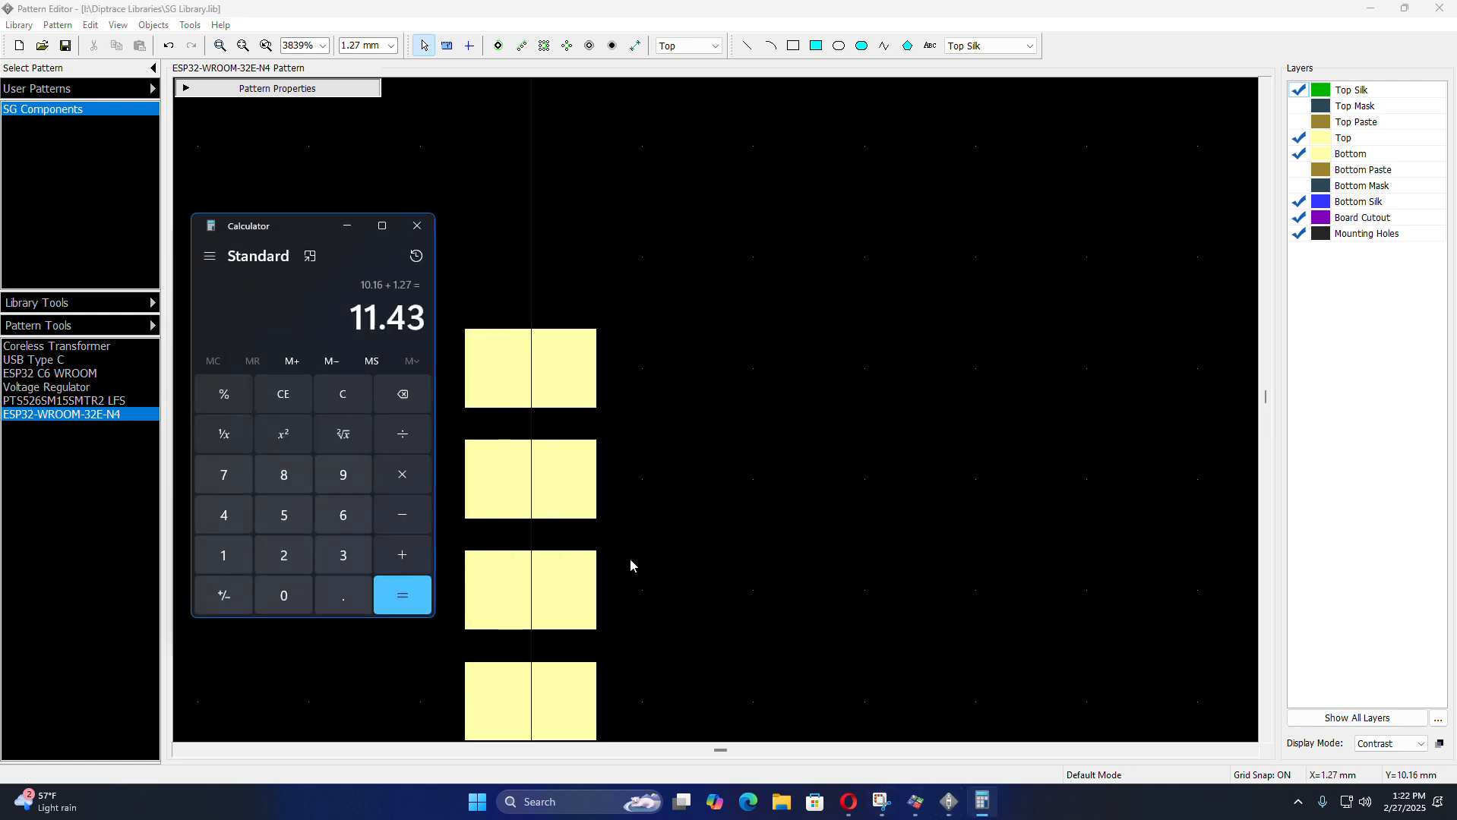
left_click(400, 562)
left_click(223, 555)
left_click(343, 596)
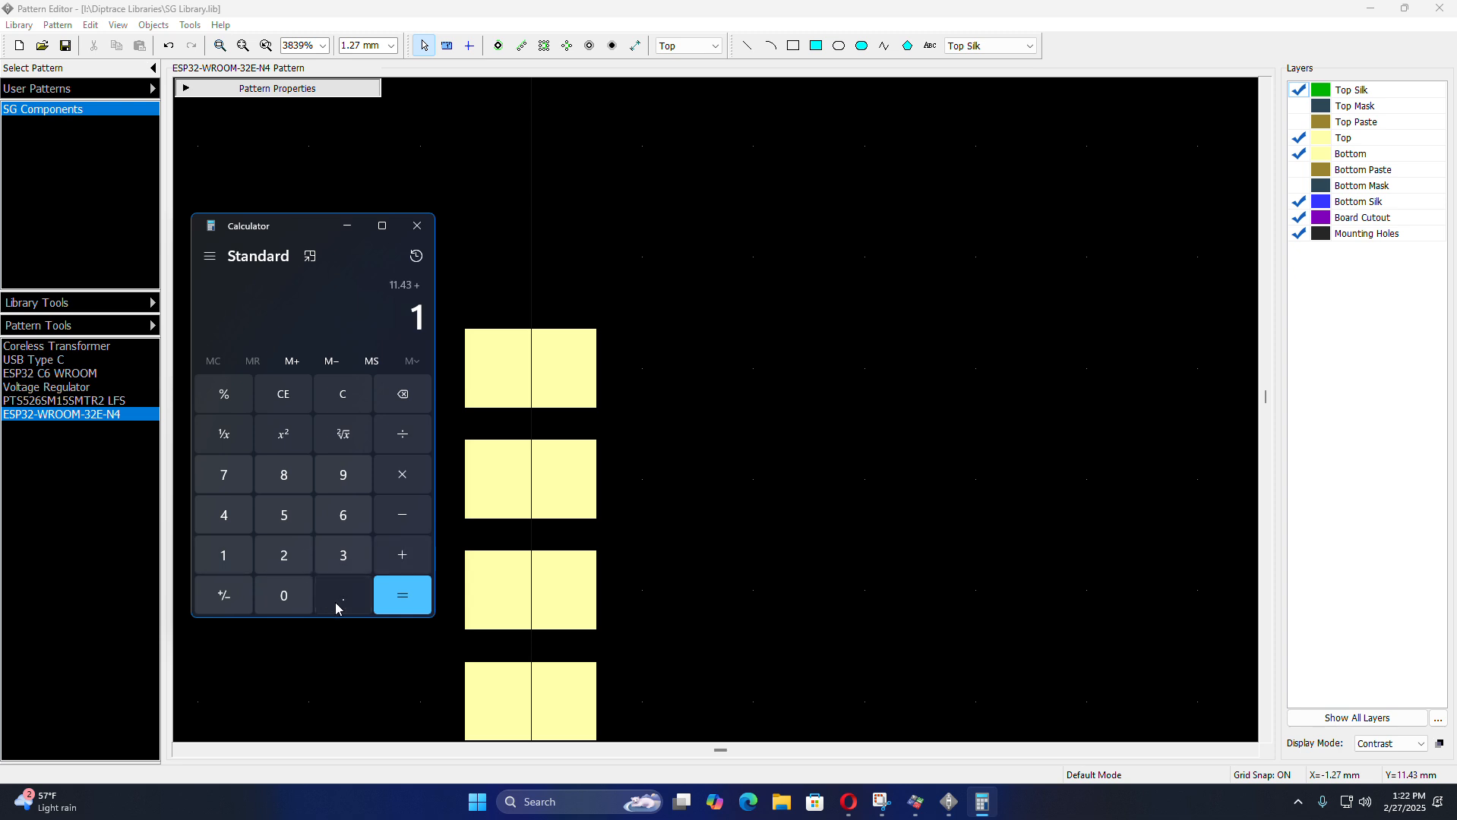
left_click(283, 555)
left_click(224, 475)
left_click(402, 596)
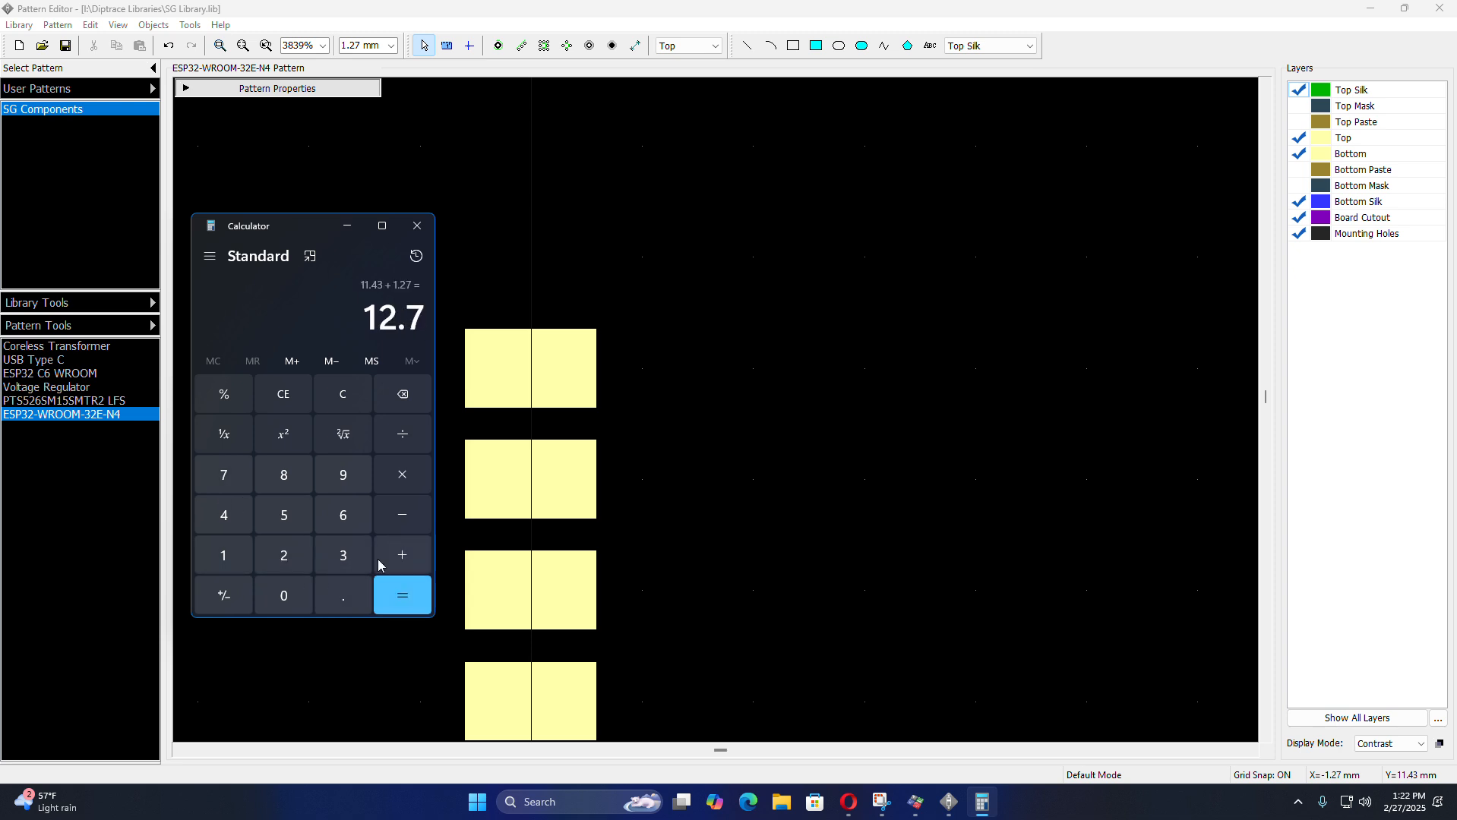
left_click(347, 225)
double_click(551, 369)
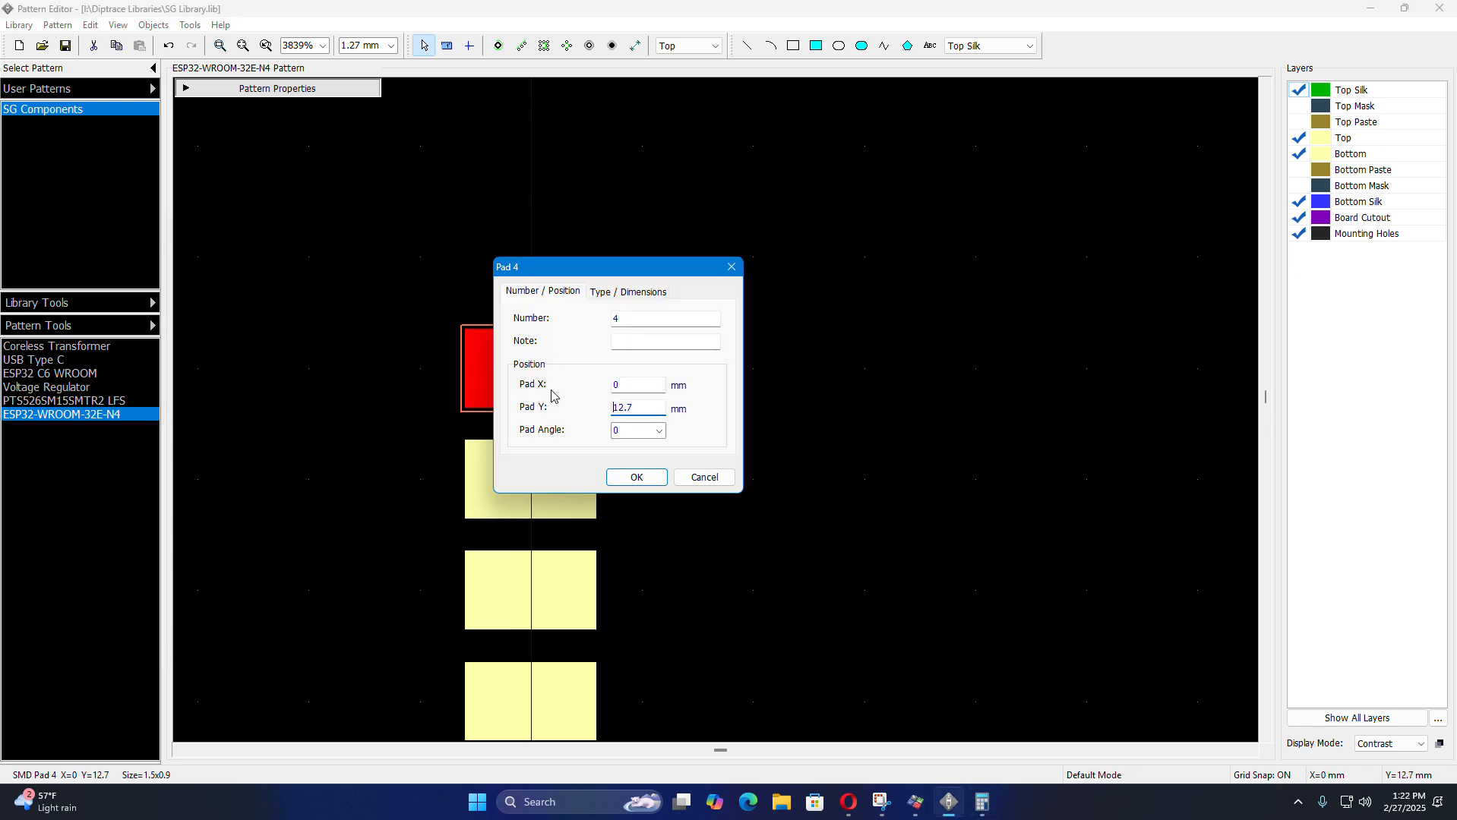
left_click(639, 480)
- Move pad 3 down the vertical axis to about Y 14.4 mm, leaving a gap above pad 4
scroll(449, 569, "down", 7)
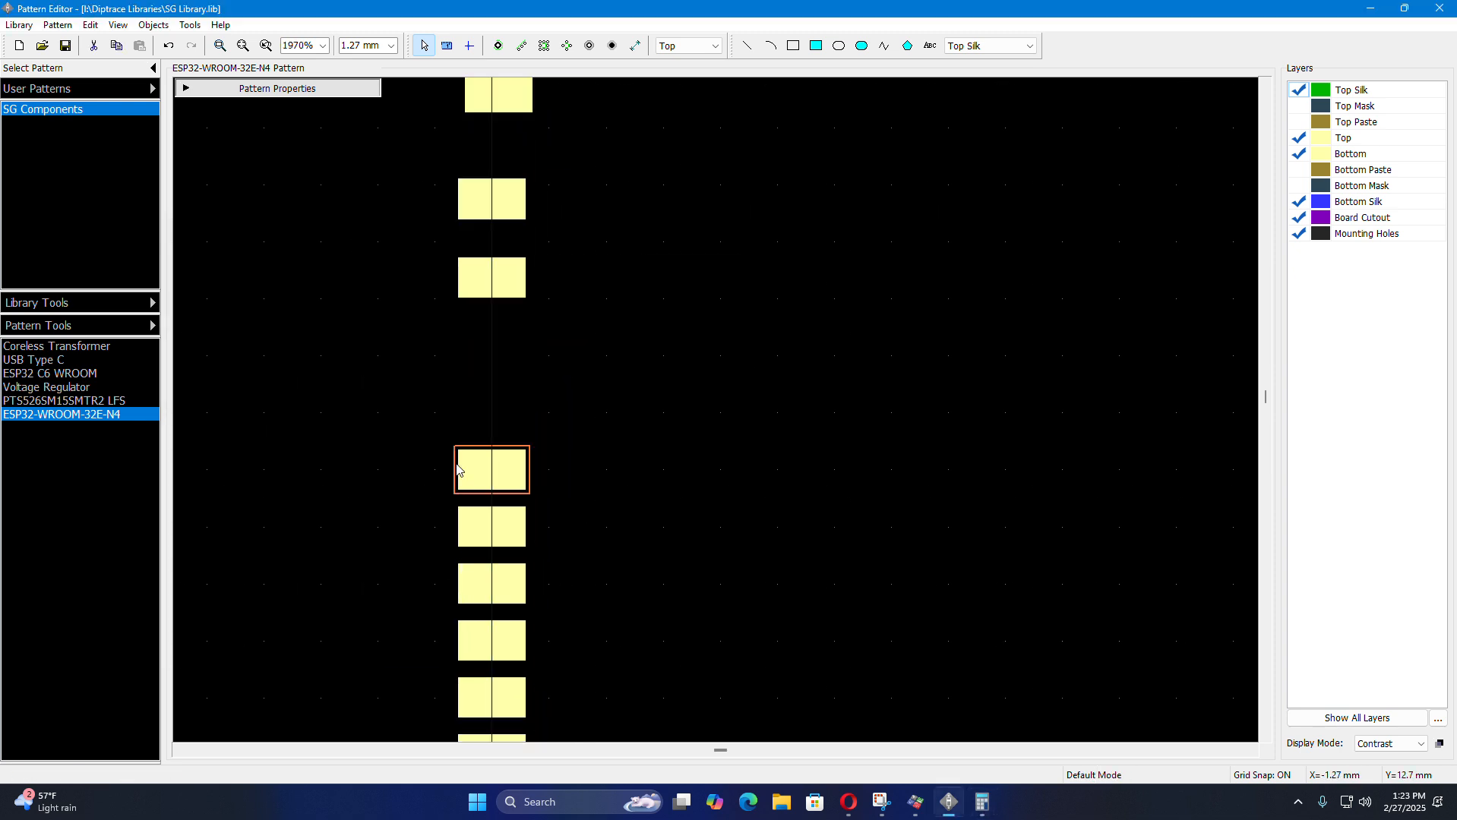
scroll(455, 406, "up", 4)
left_click_drag(502, 242, 524, 350)
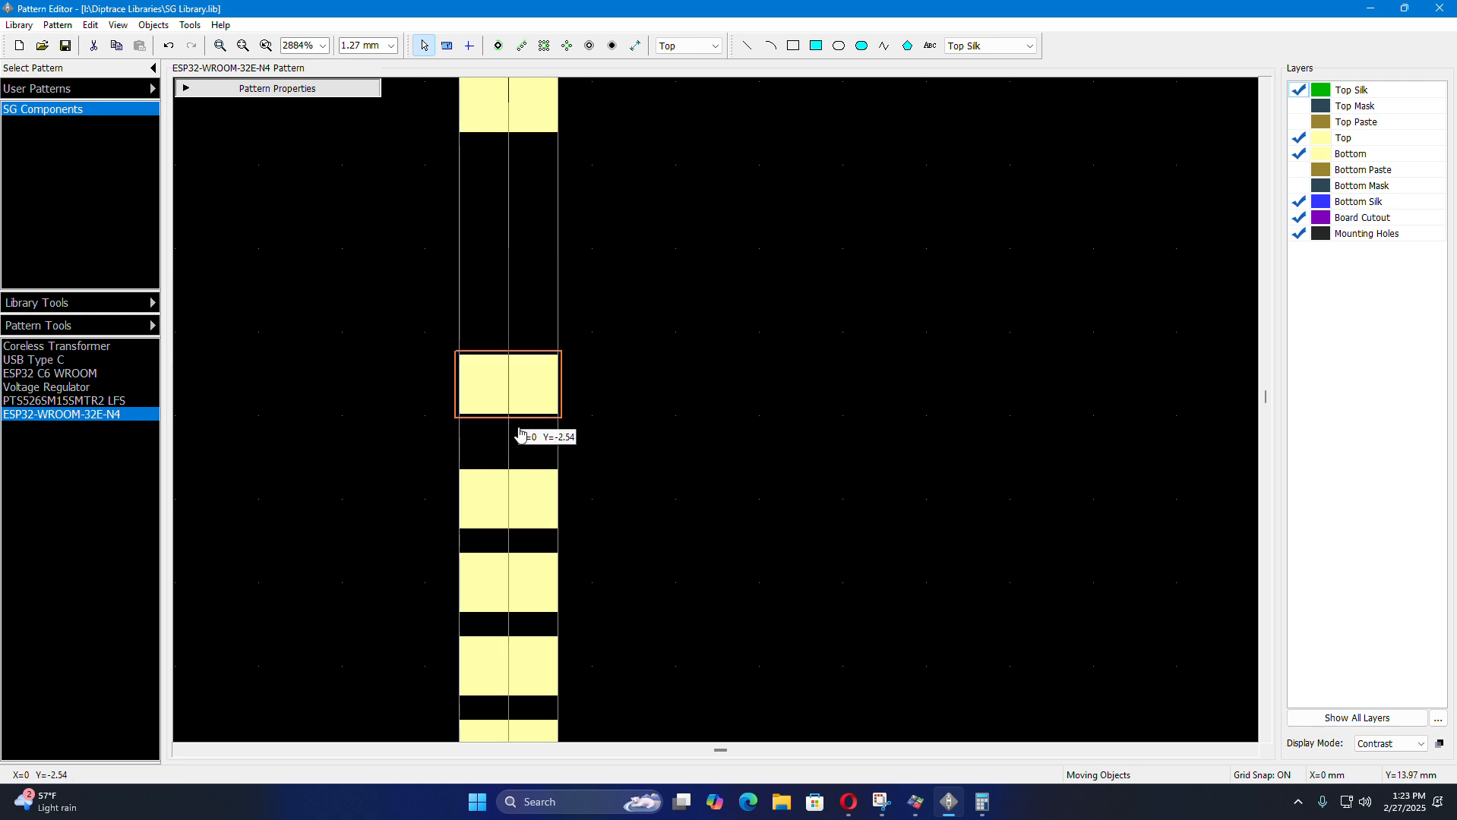
left_click_drag(520, 449, 514, 422)
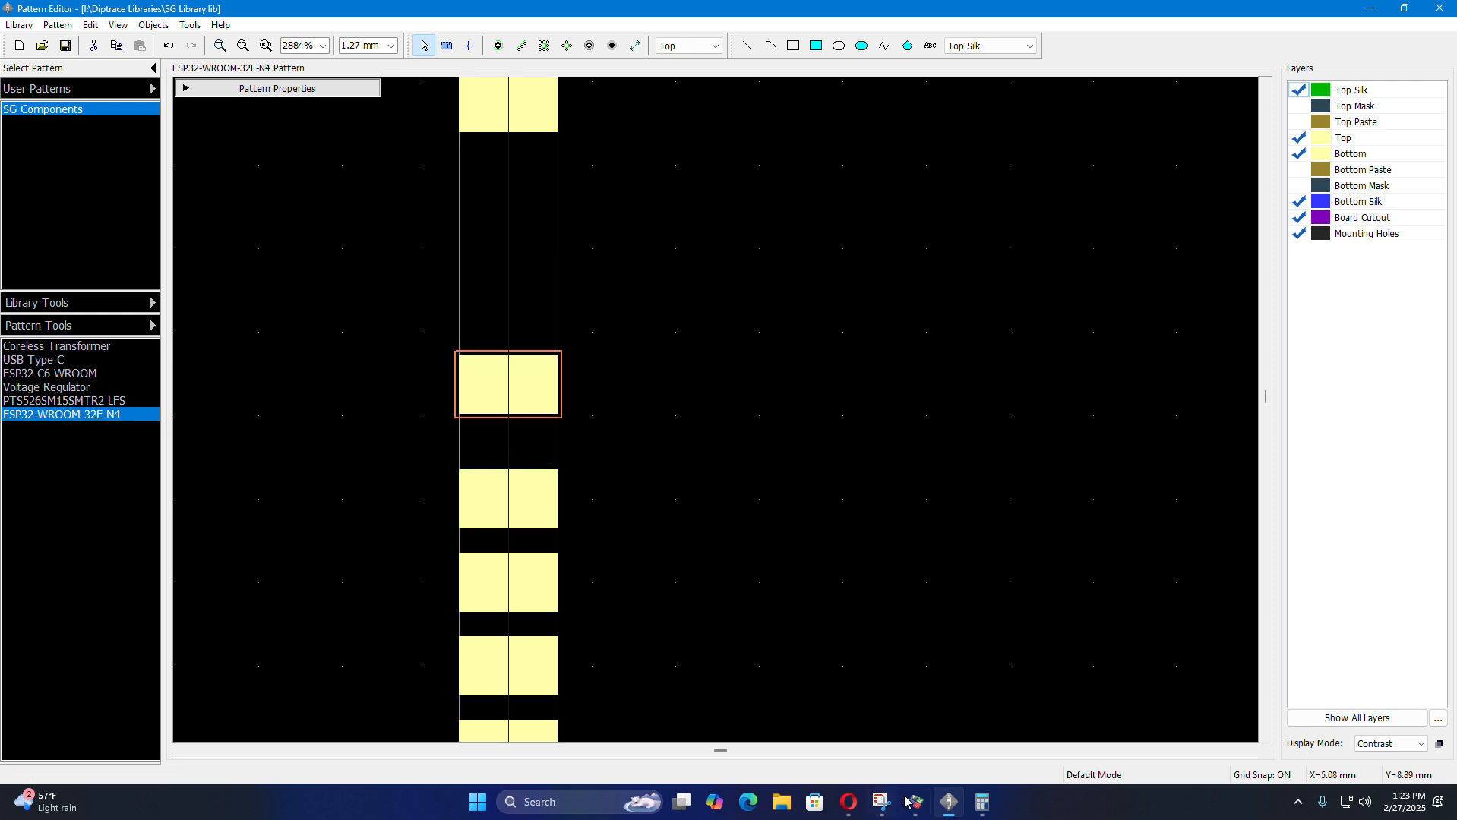
- Add 1.27 to the calculator's total and set pad 3's Y position to 13.97 mm
left_click(981, 805)
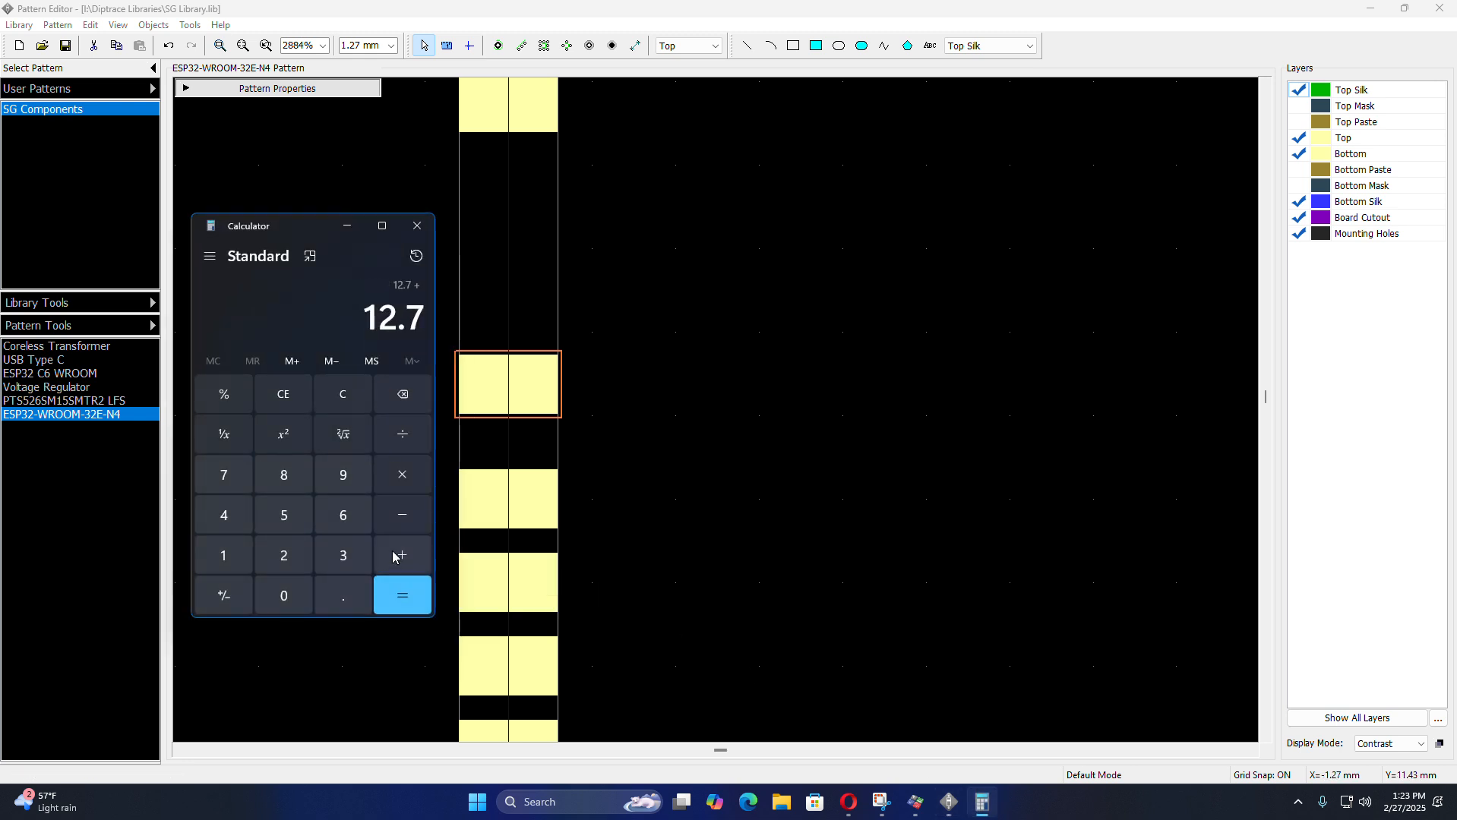
left_click(244, 559)
left_click(327, 591)
left_click(263, 545)
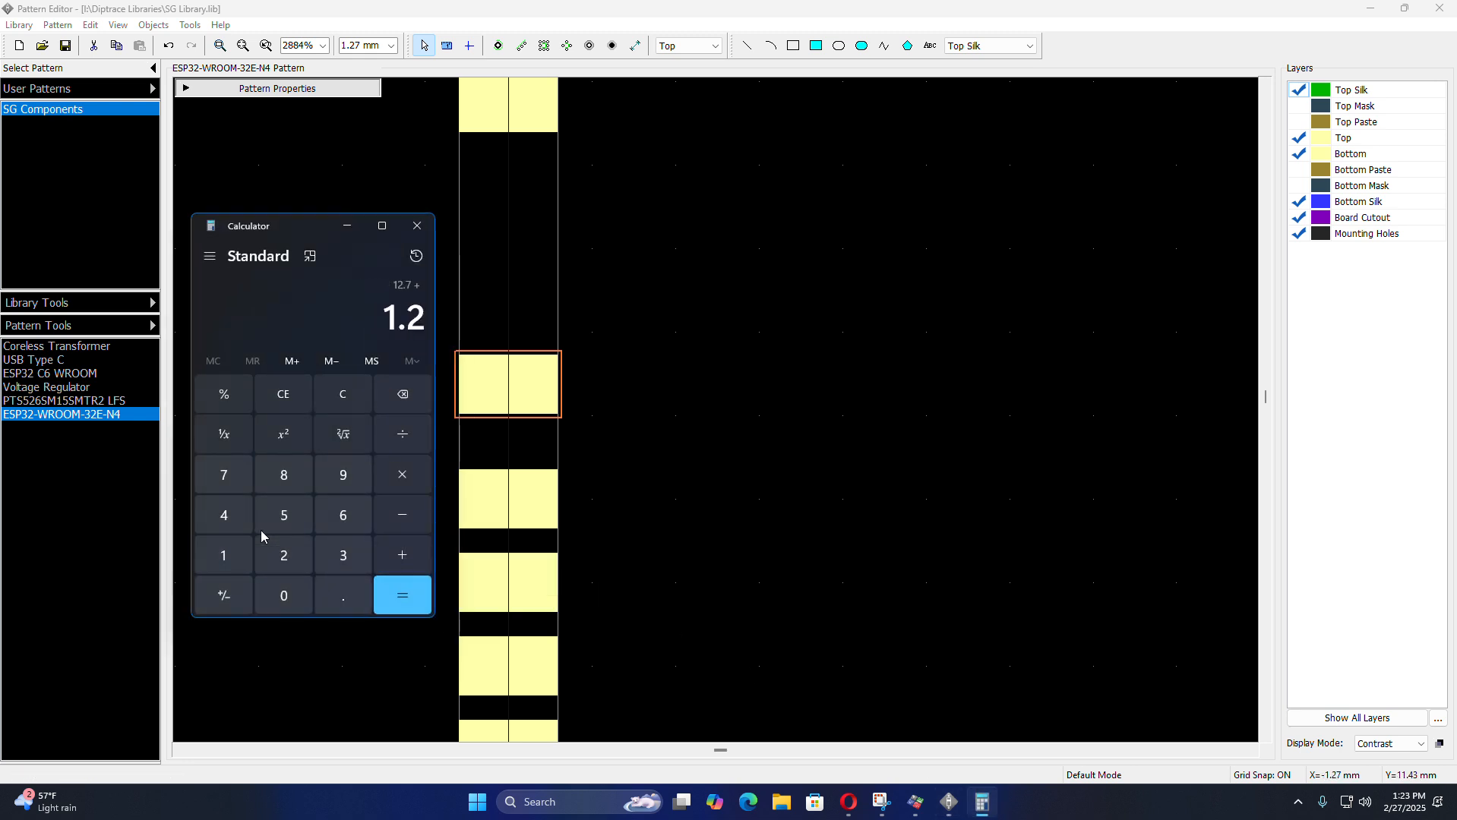
left_click(216, 482)
left_click(402, 595)
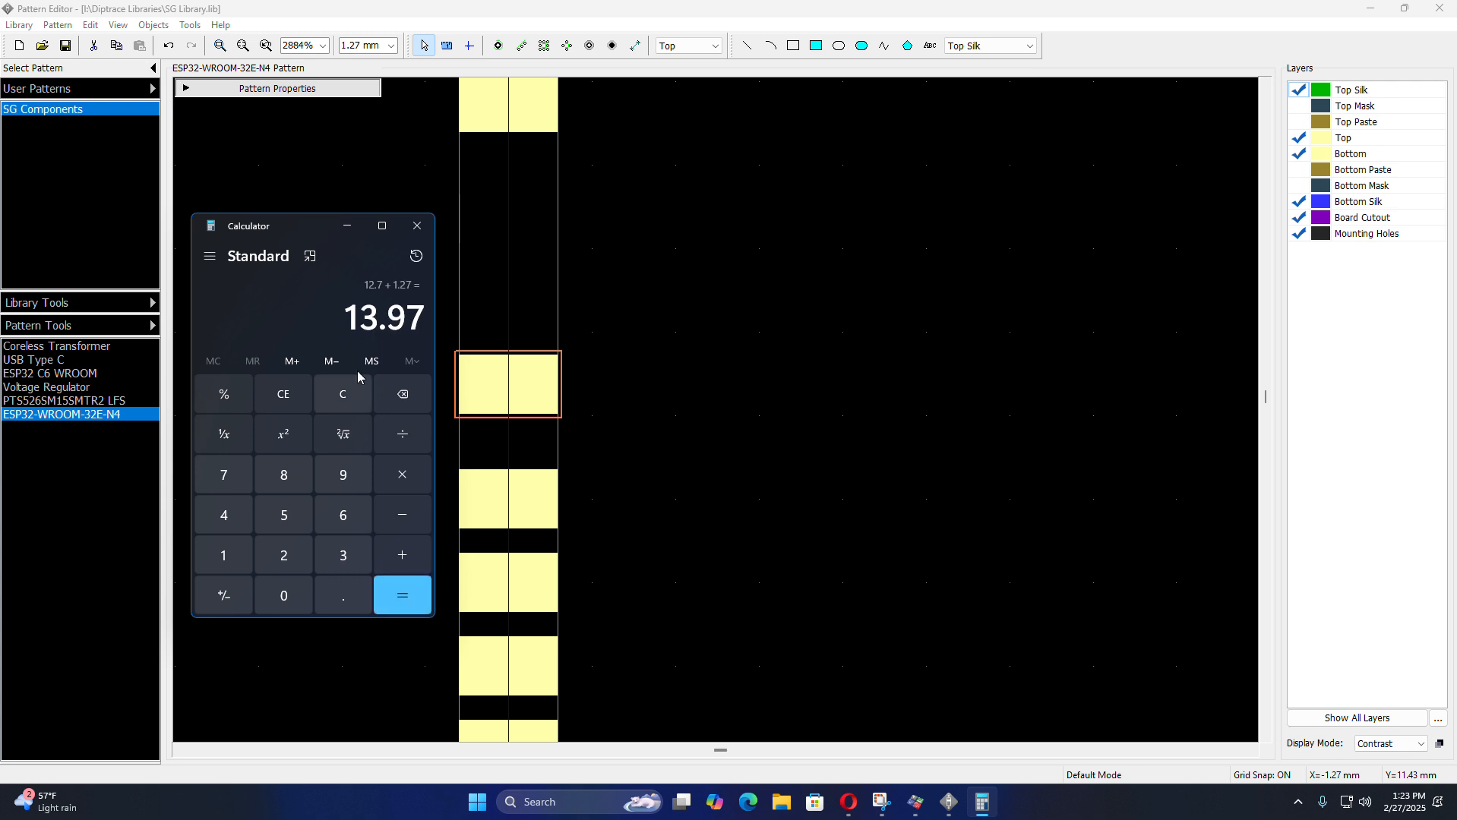
left_click(350, 228)
double_click(520, 380)
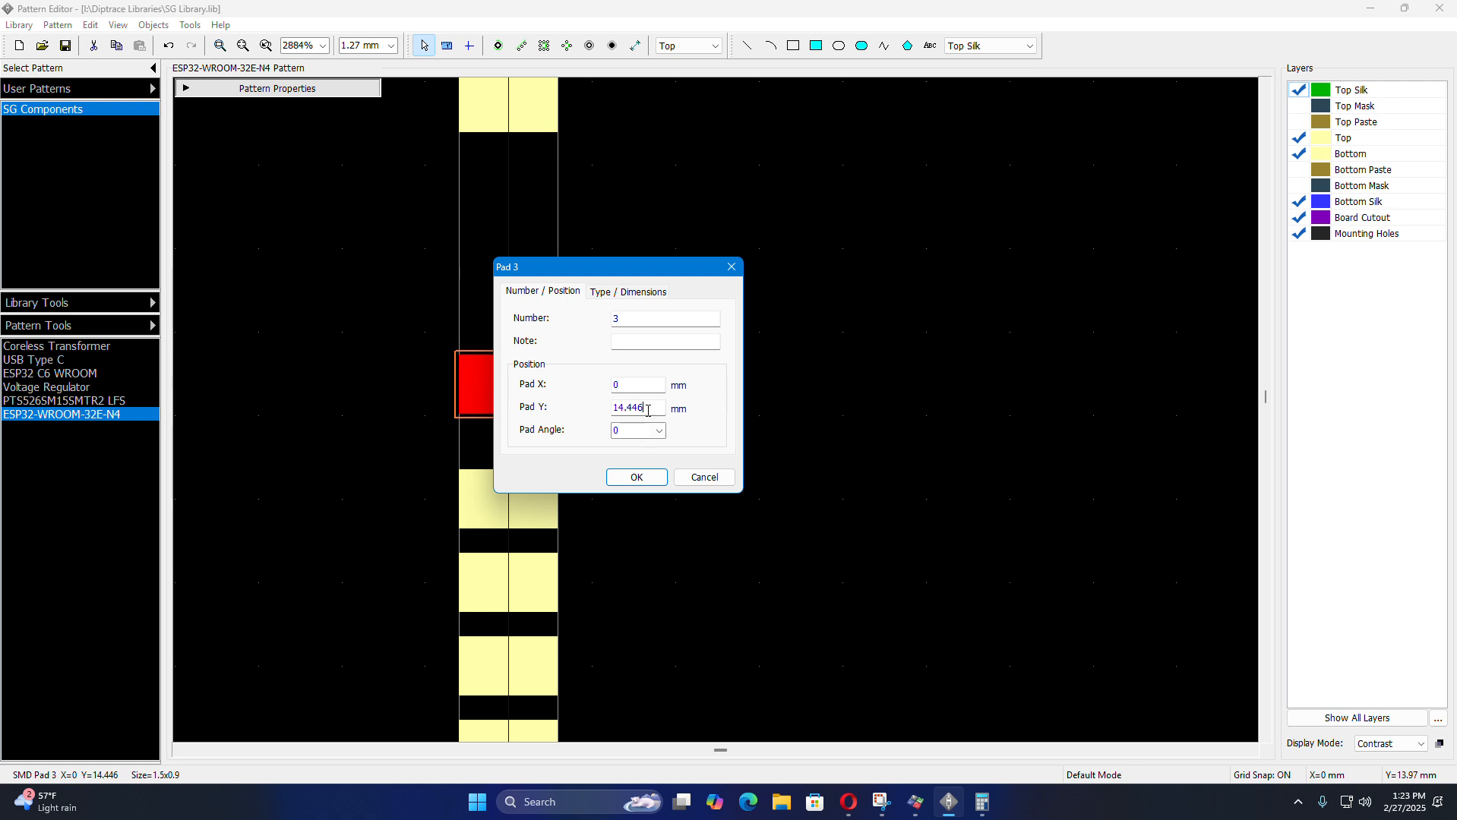
double_click(648, 408)
type("13.97")
key("Return")
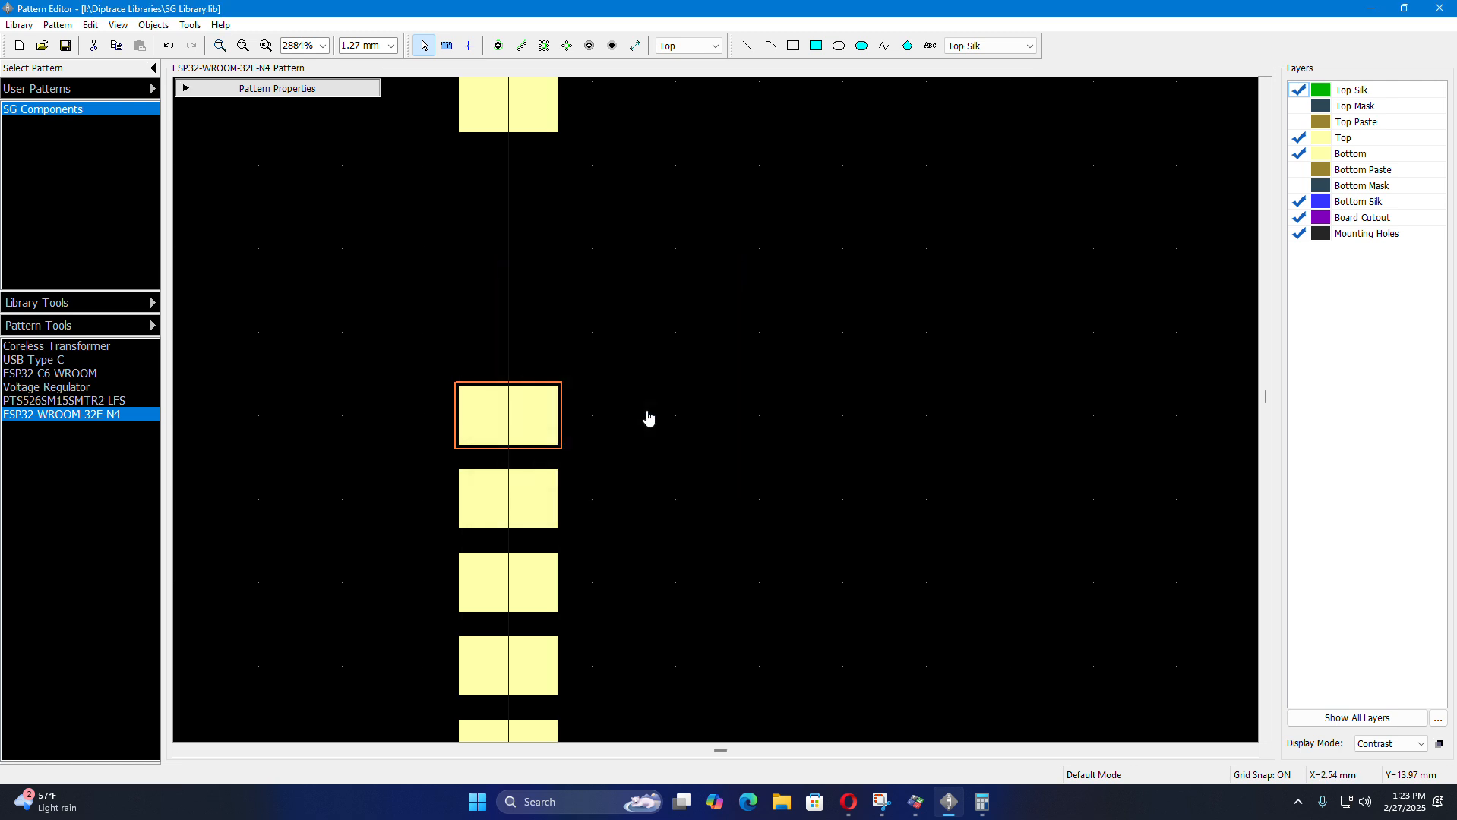
- Move pad 2 down the vertical axis to about Y 16.2 mm, leaving a gap above pad 3
scroll(644, 424, "down", 1)
left_click_drag(557, 417, 559, 332)
left_click_drag(572, 137, 540, 292)
scroll(595, 404, "up", 2)
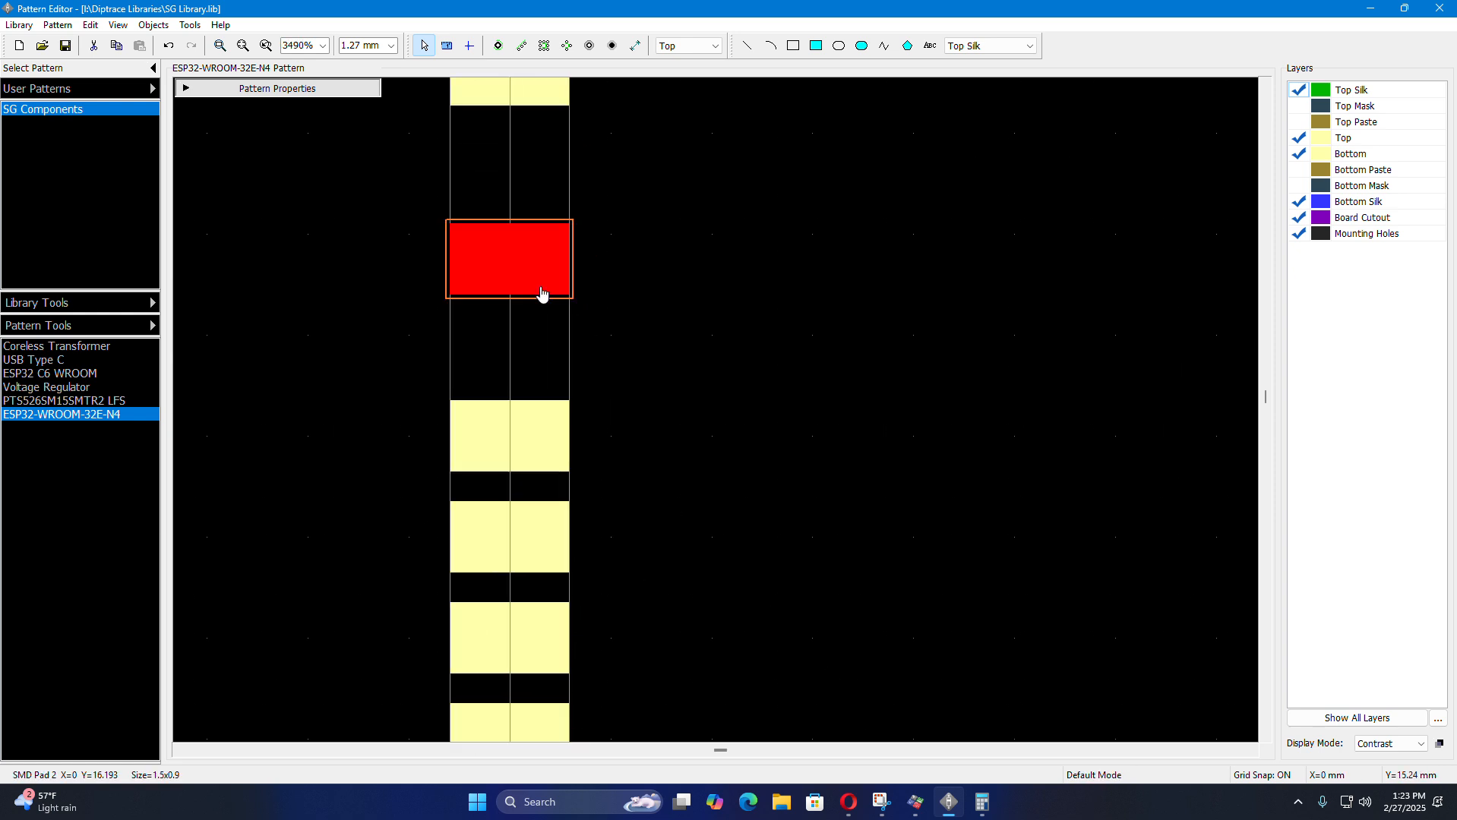
- Add 1.27 to the calculator's total and set pad 2's Y position to 15.24 mm
left_click(982, 801)
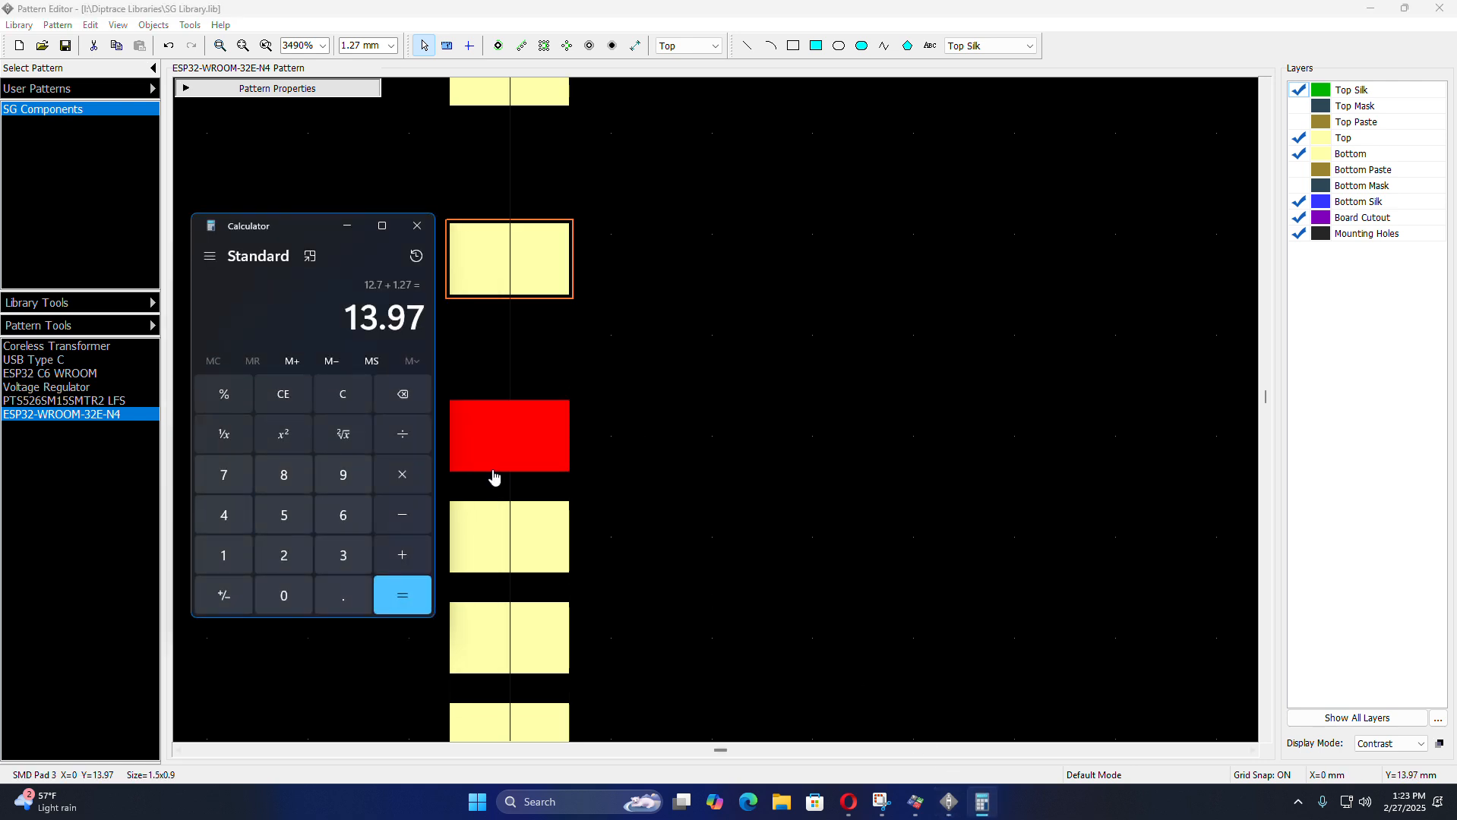
left_click(391, 556)
left_click(224, 555)
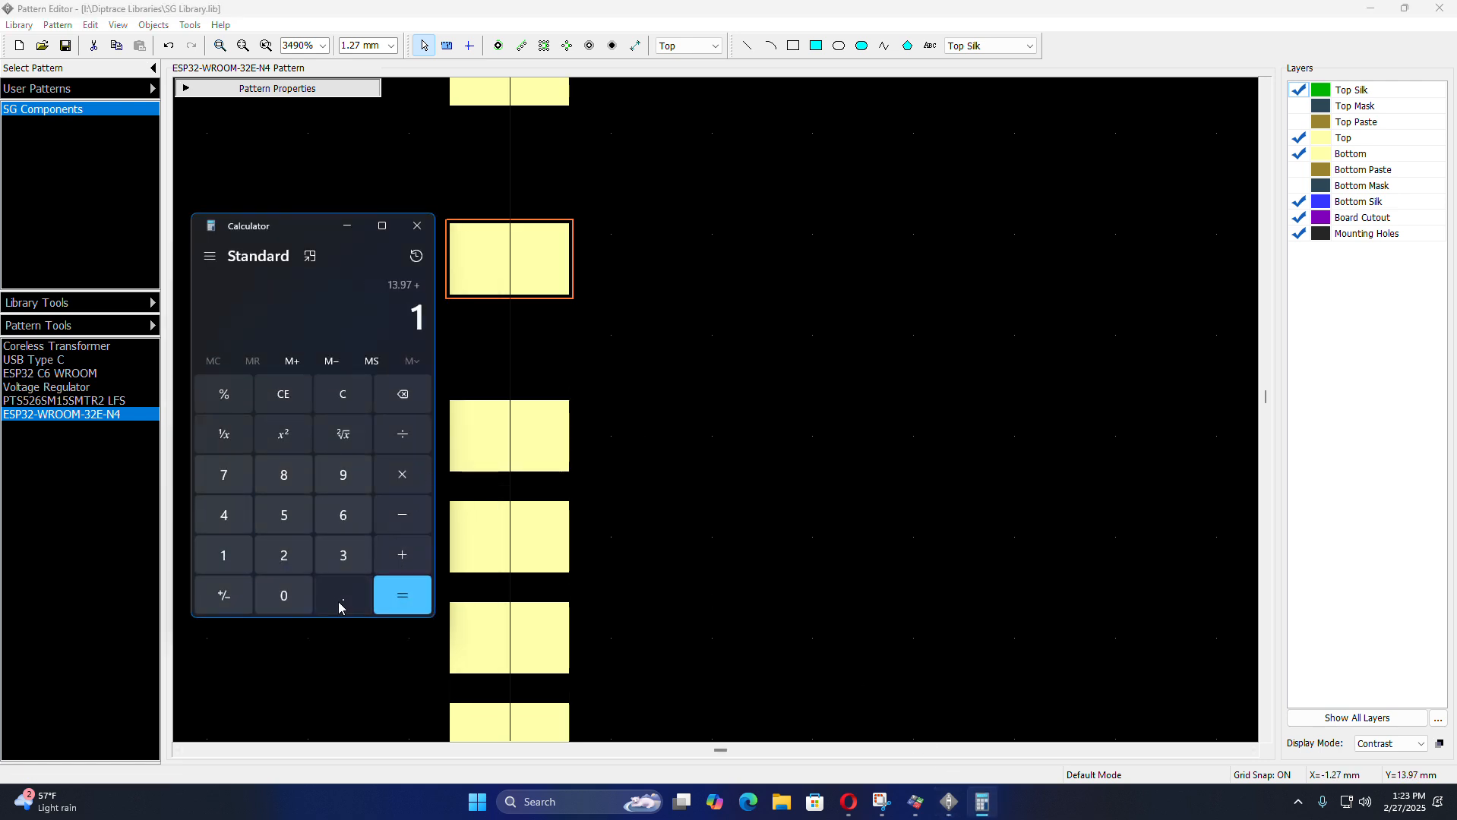
left_click(342, 595)
left_click(283, 555)
left_click(225, 477)
left_click(402, 595)
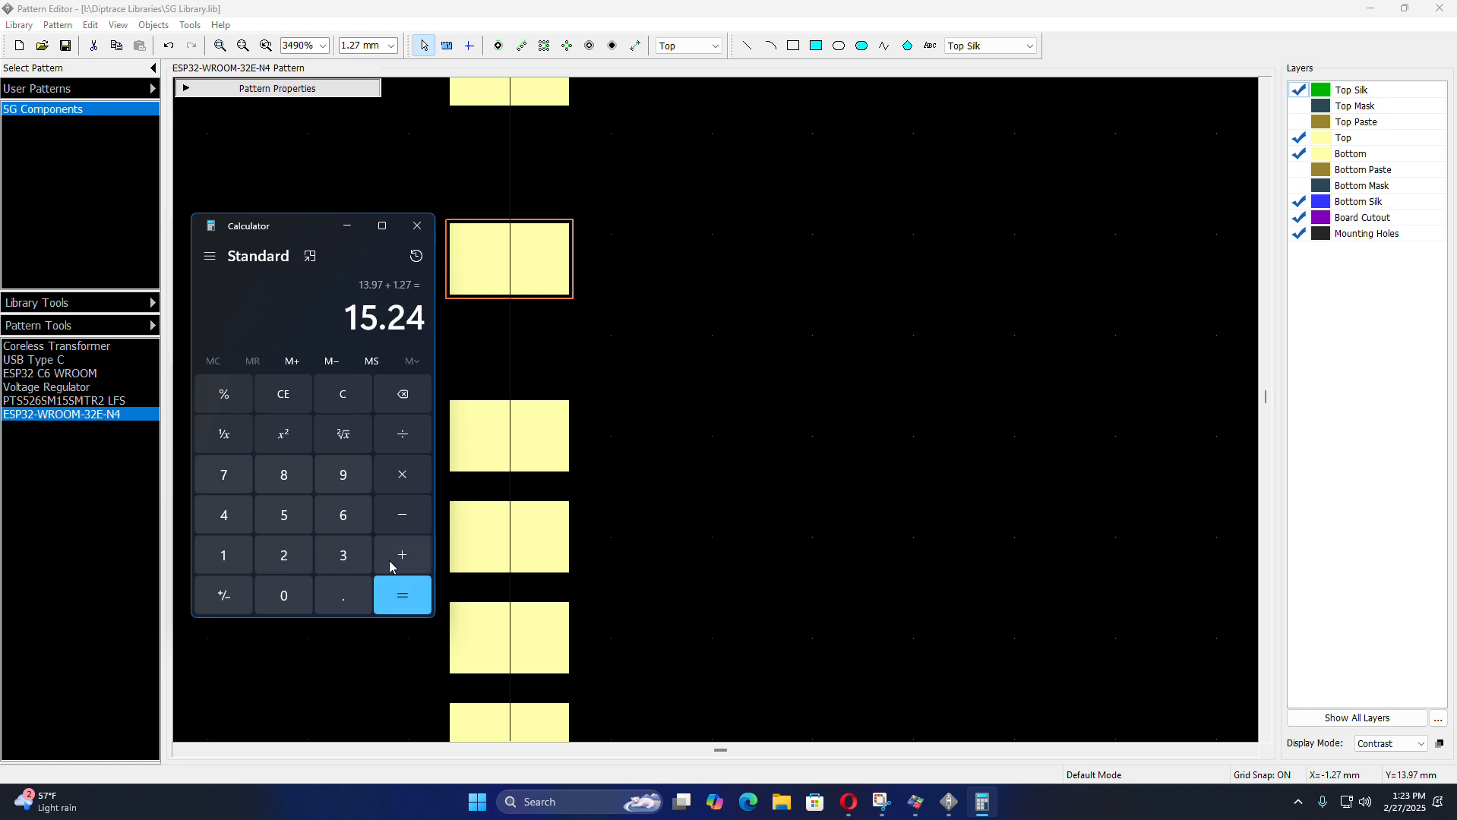
left_click(345, 226)
double_click(460, 292)
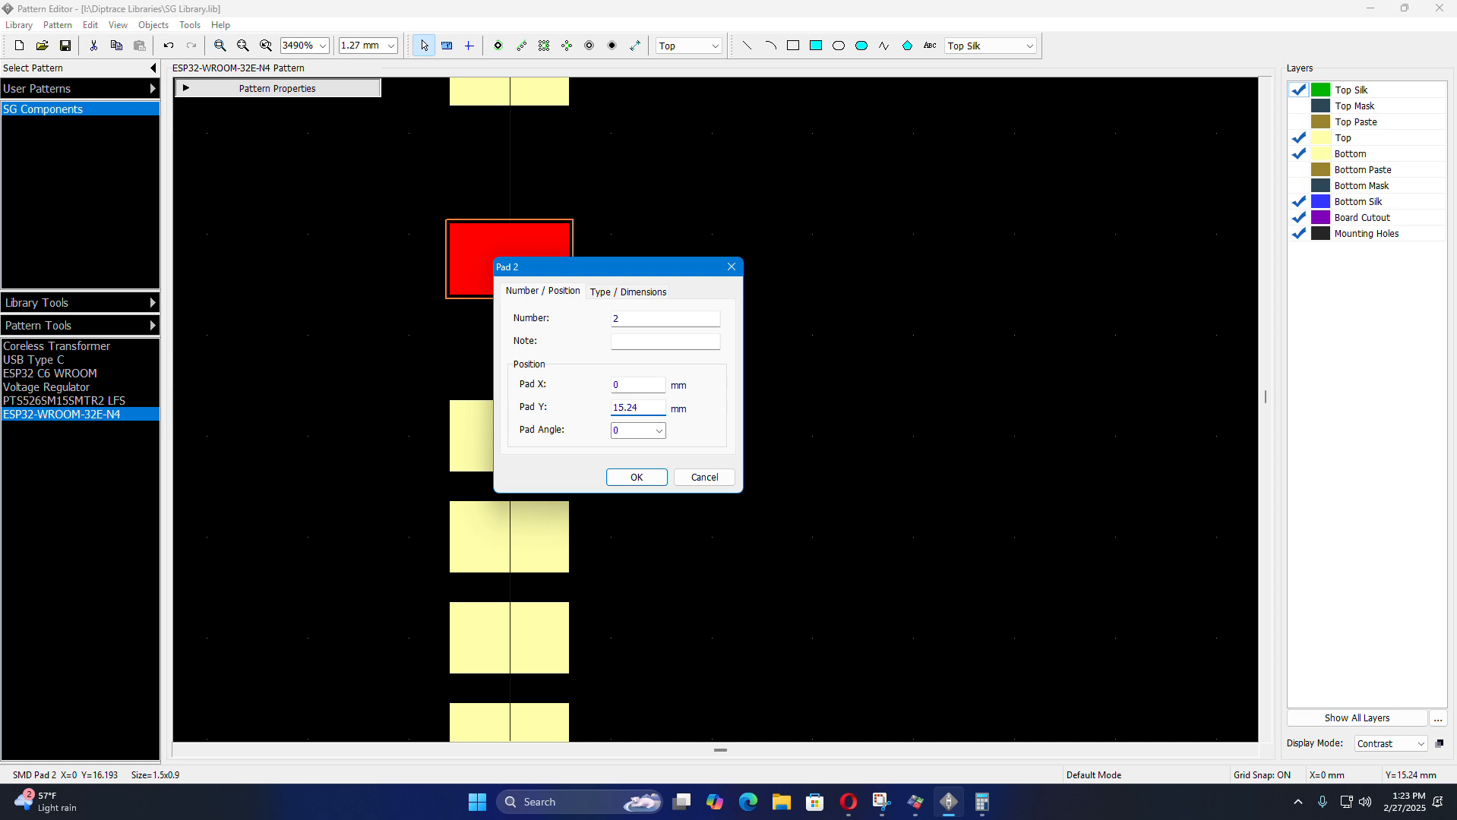
key("Return")
- Move pad 1 down the vertical axis to about Y 17.3 mm above pad 2, and add 1.27 to the calculator's total
scroll(646, 411, "down", 1)
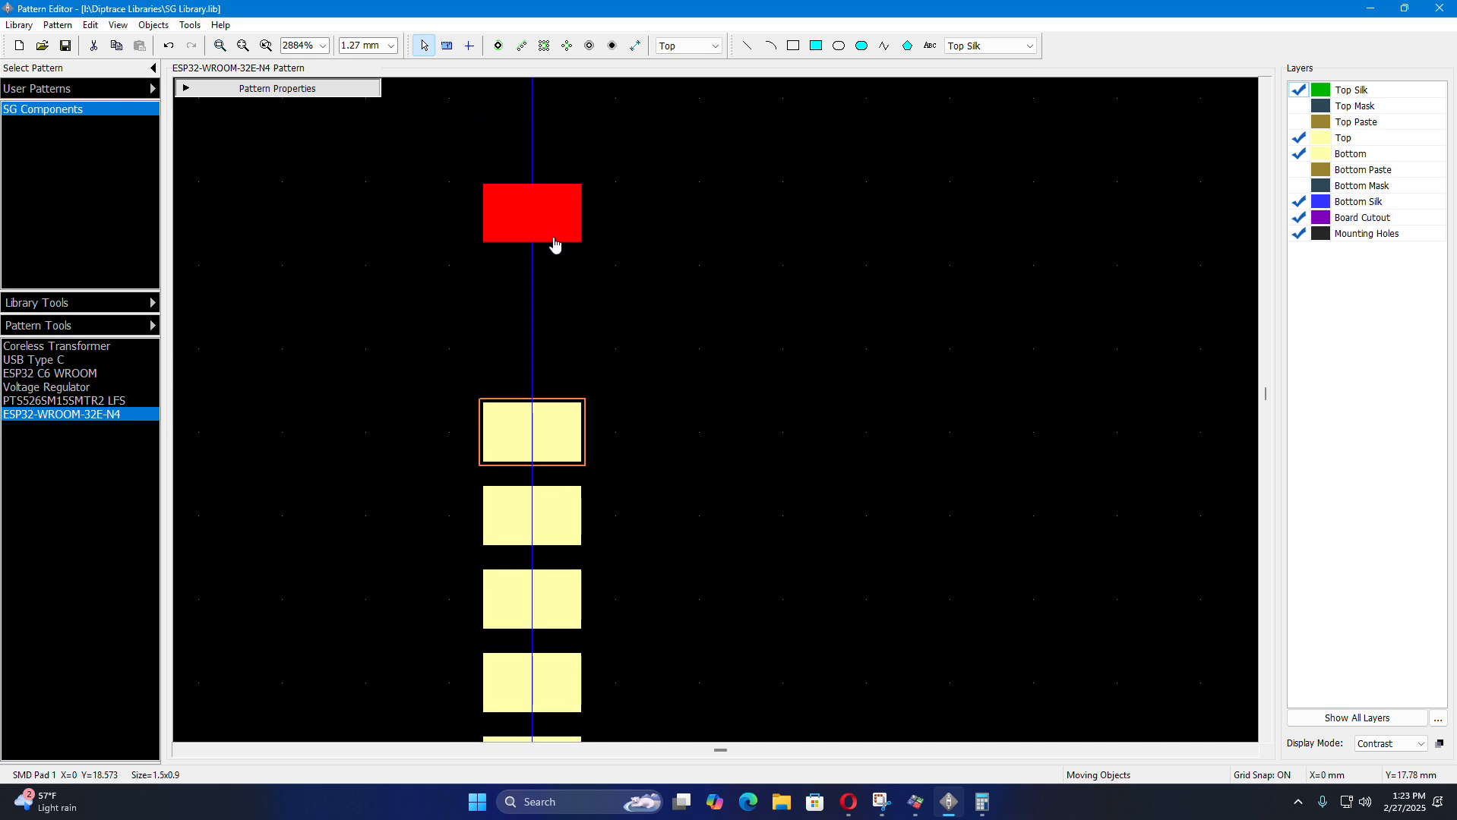
left_click_drag(554, 243, 569, 381)
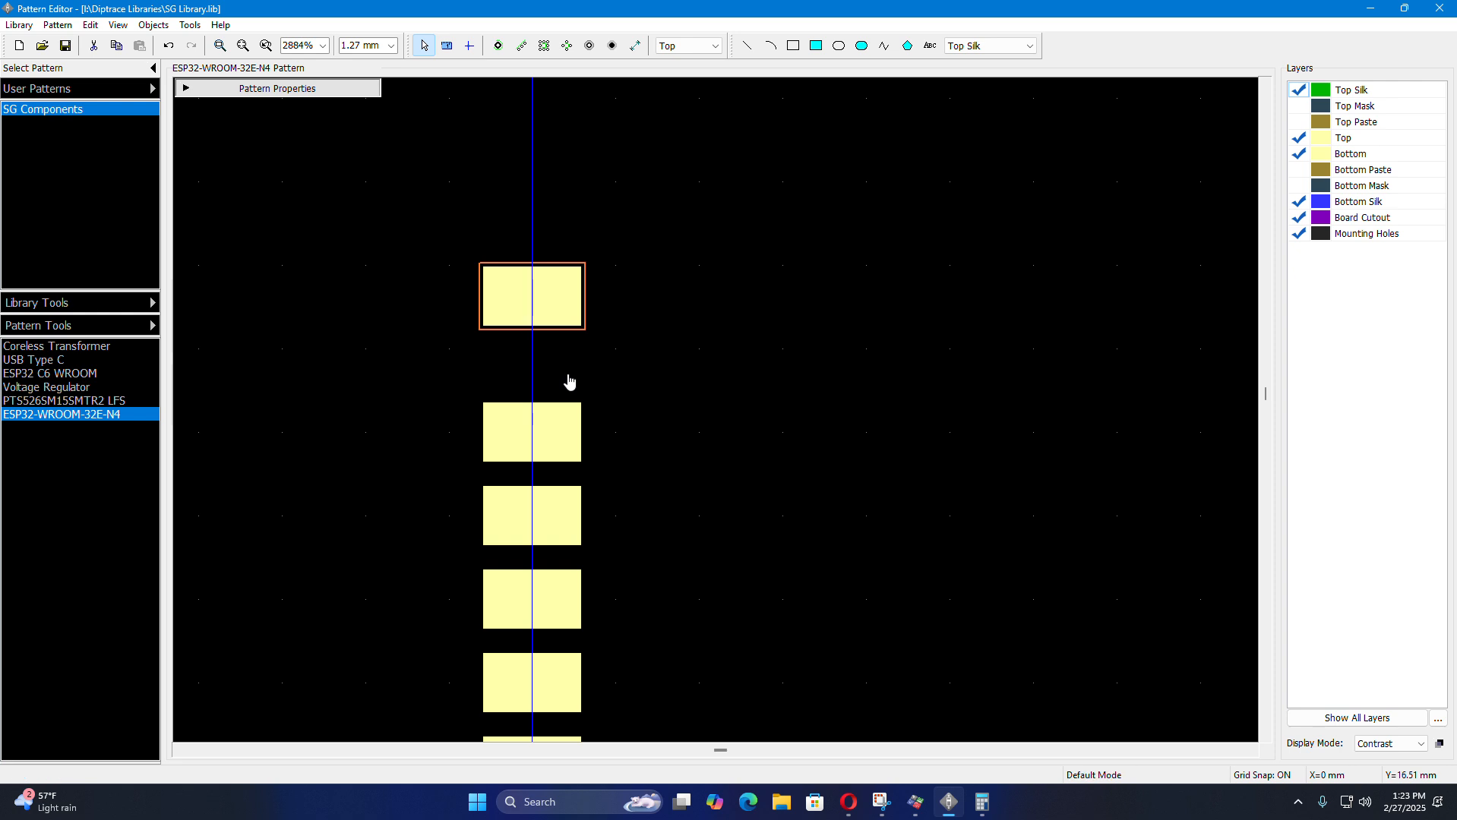
double_click(542, 327)
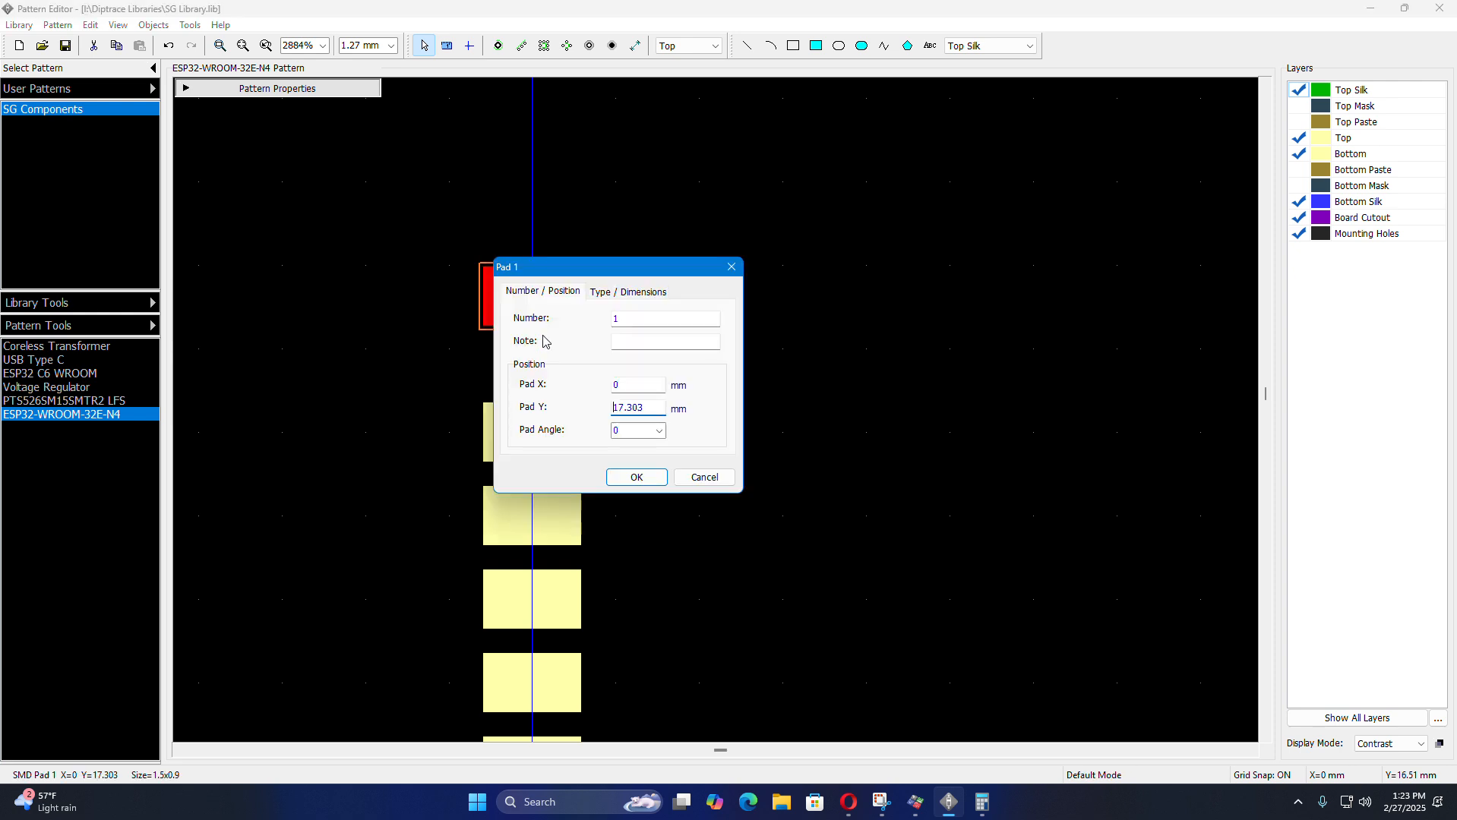
left_click(982, 803)
left_click(403, 553)
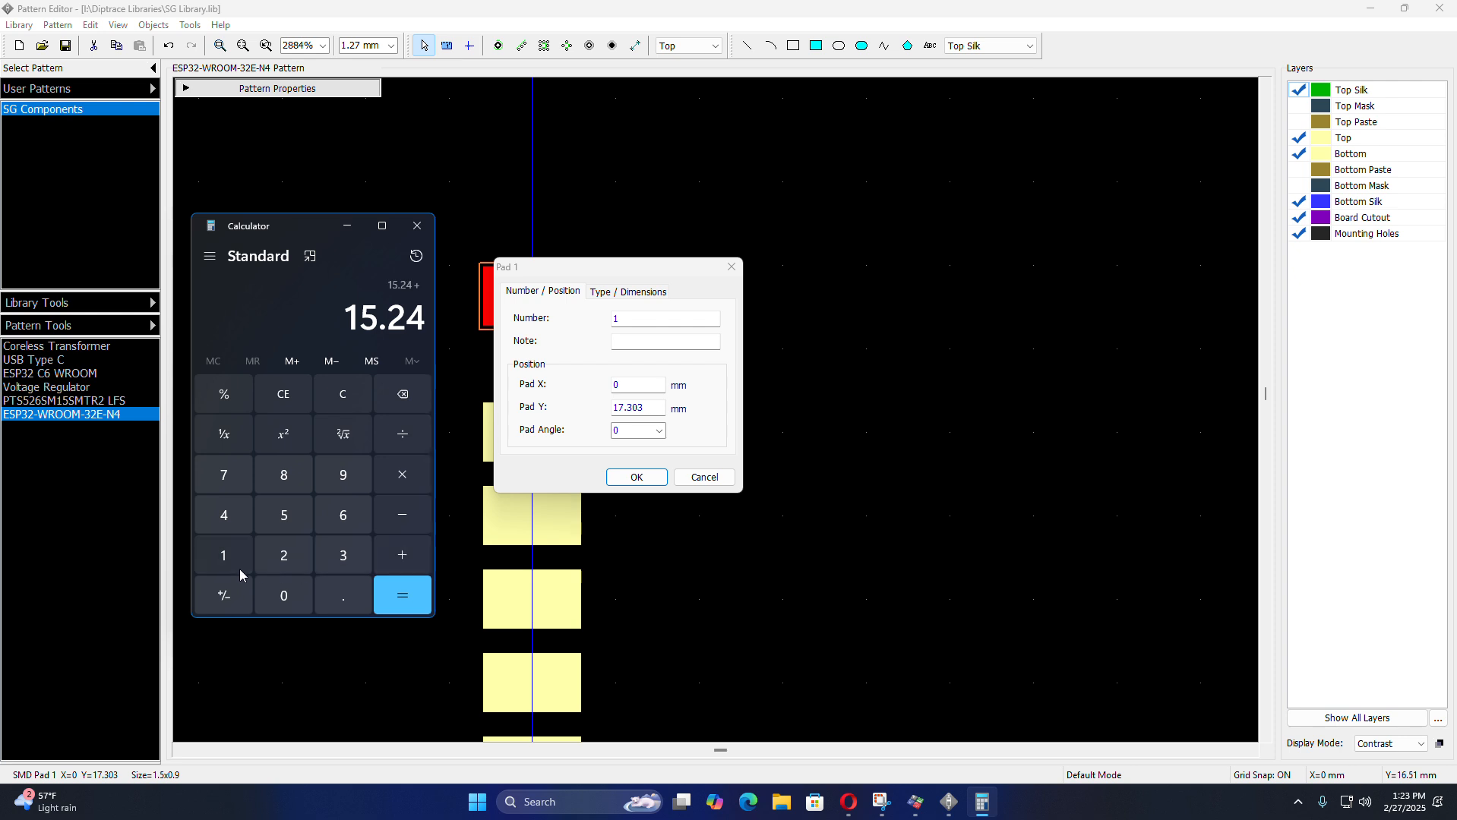
left_click(237, 562)
left_click(347, 603)
left_click(296, 562)
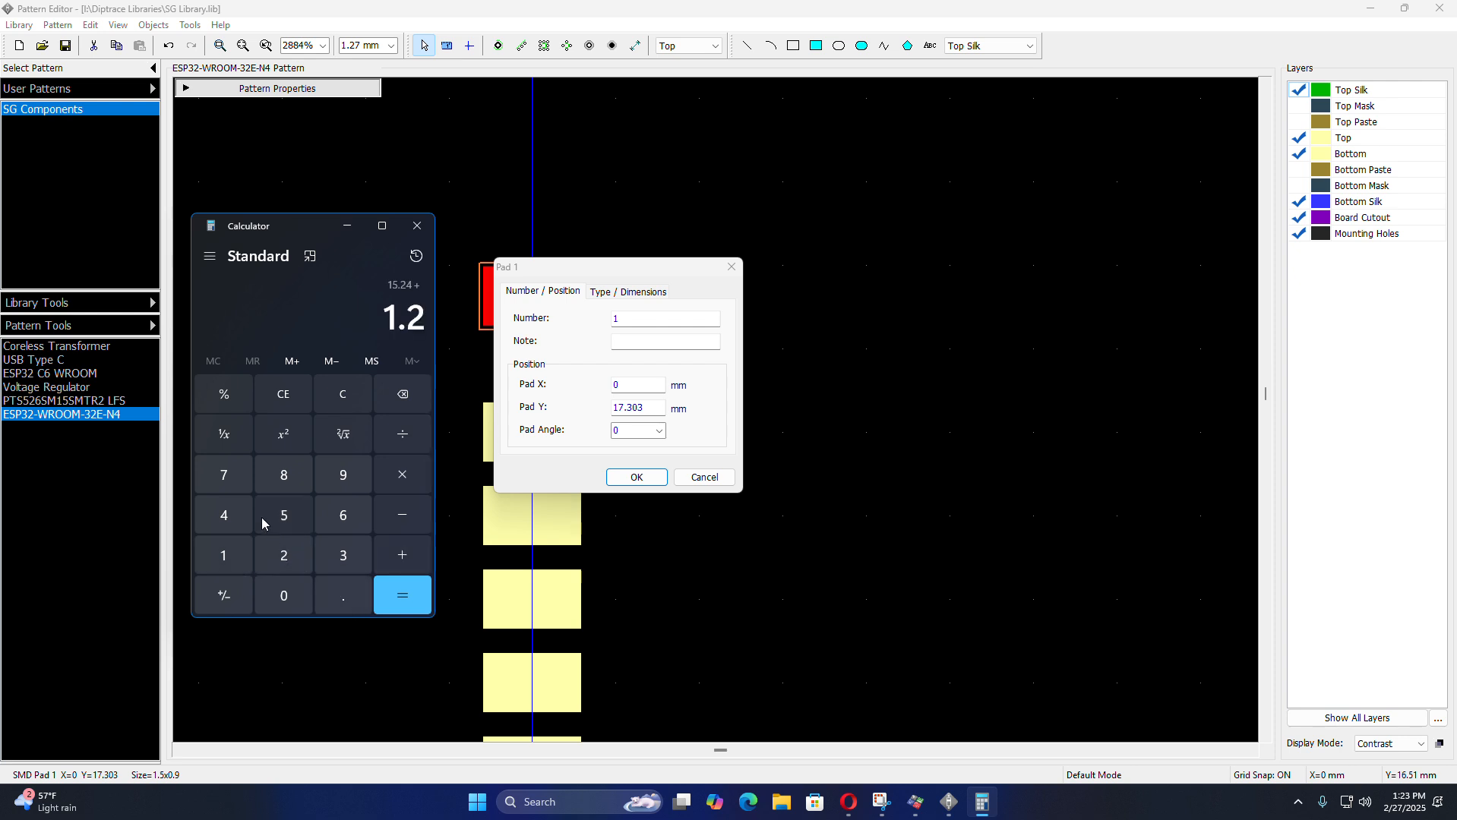
left_click(232, 475)
left_click(408, 596)
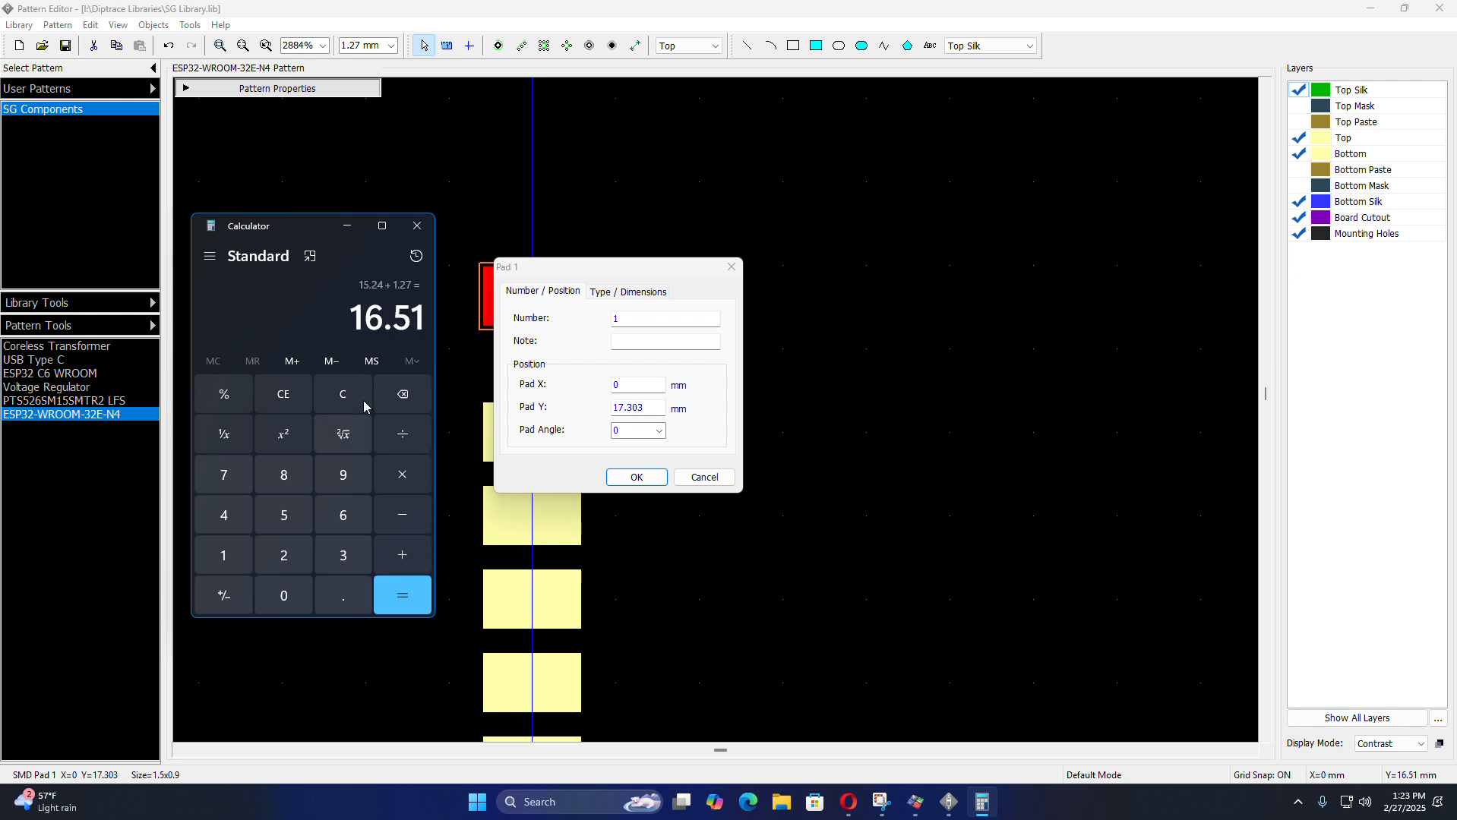
left_click(346, 226)
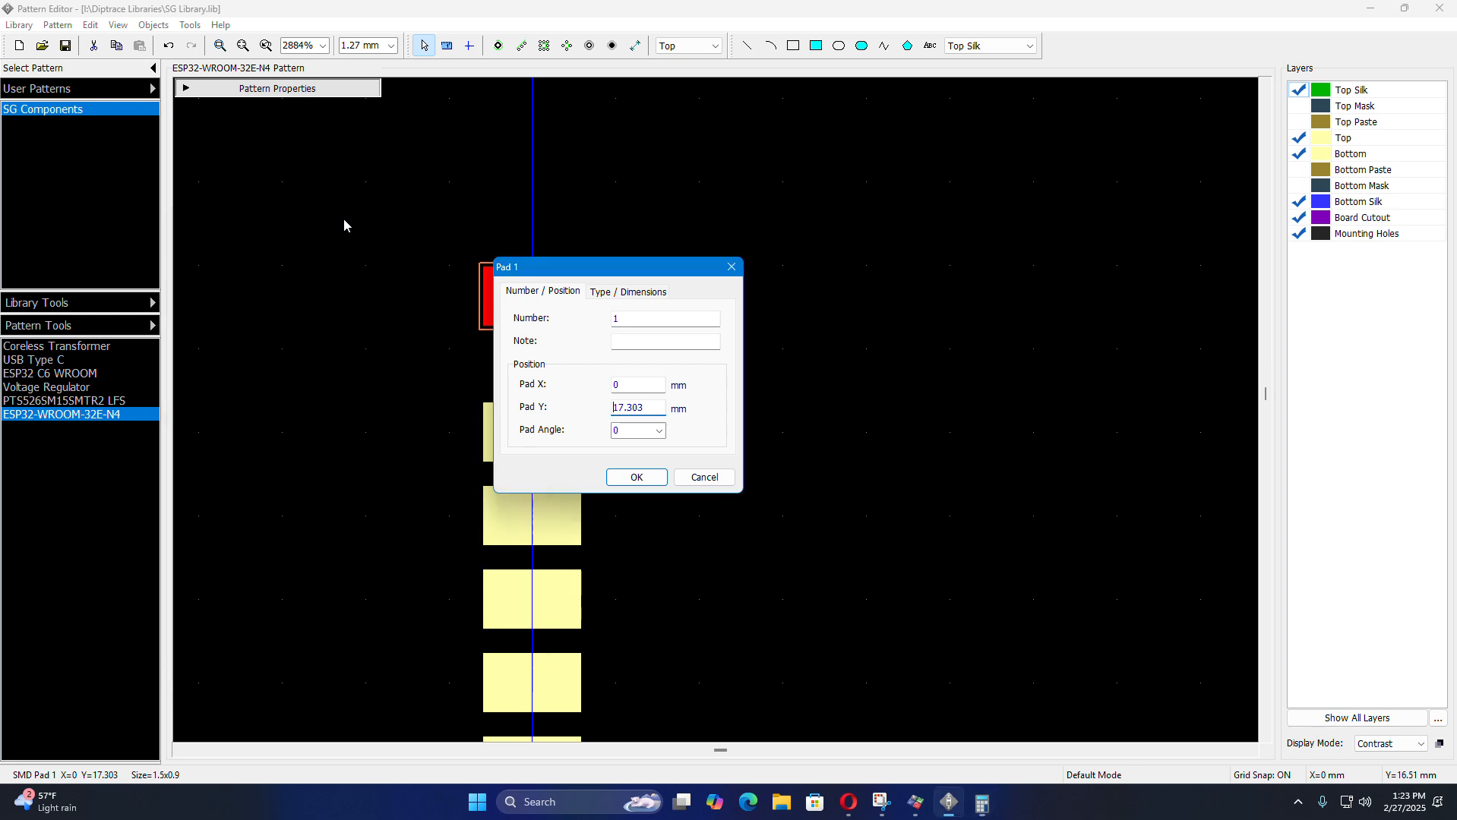
left_click(650, 480)
- Set pad 1's Y position to 16.51 mm
double_click(501, 311)
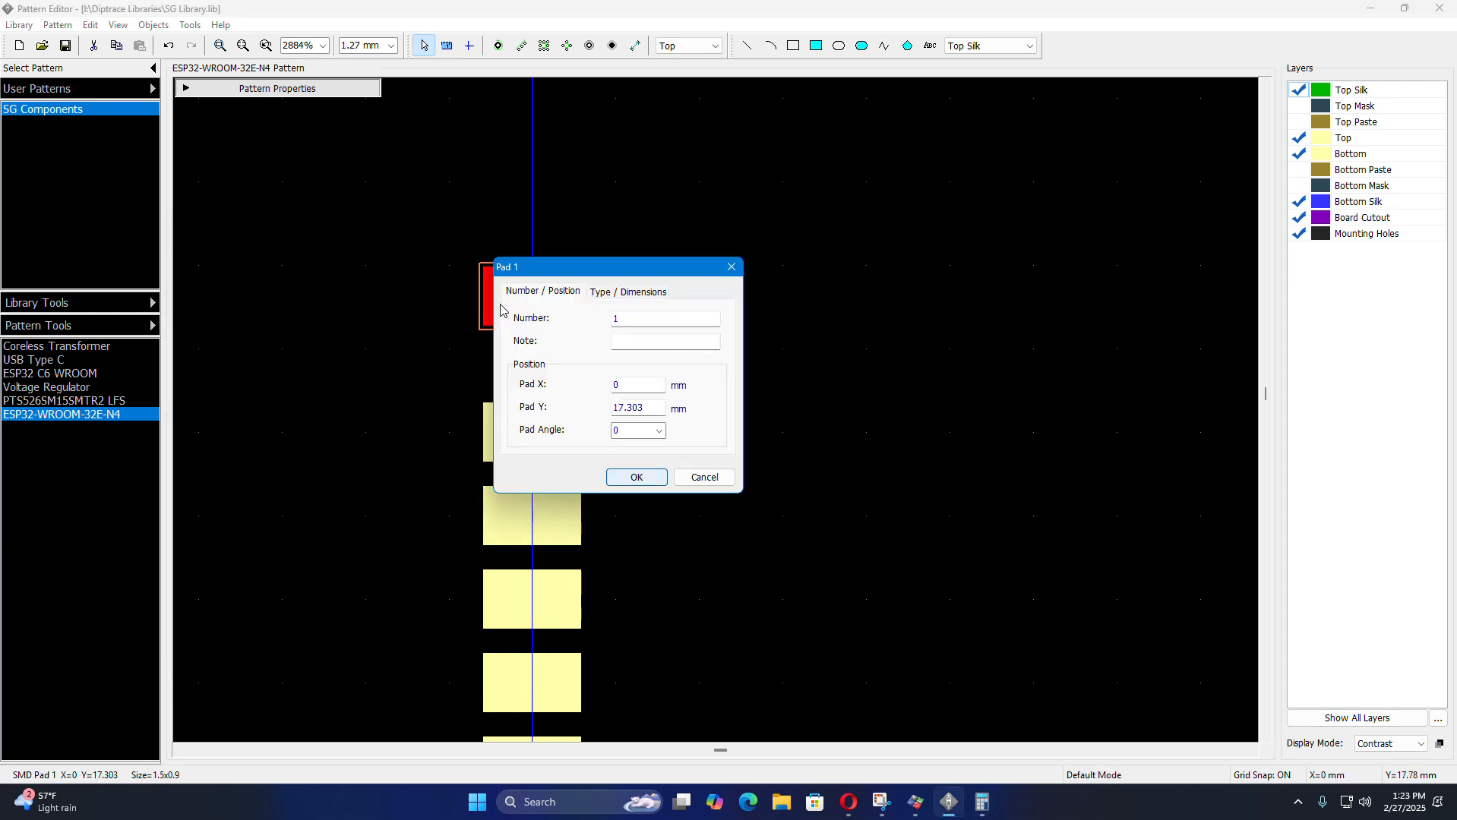
double_click(643, 408)
type("16.51")
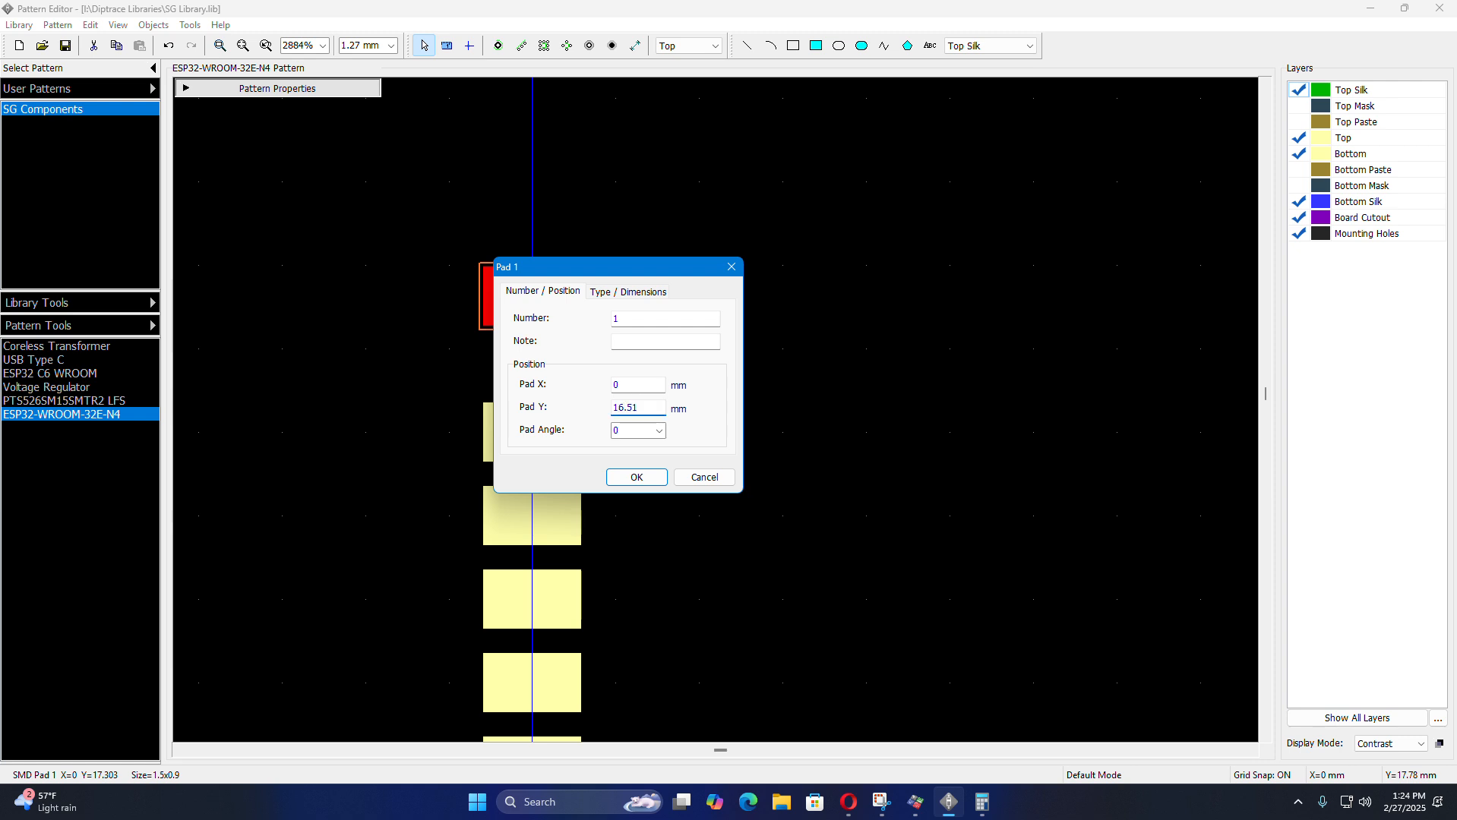
key("Return")
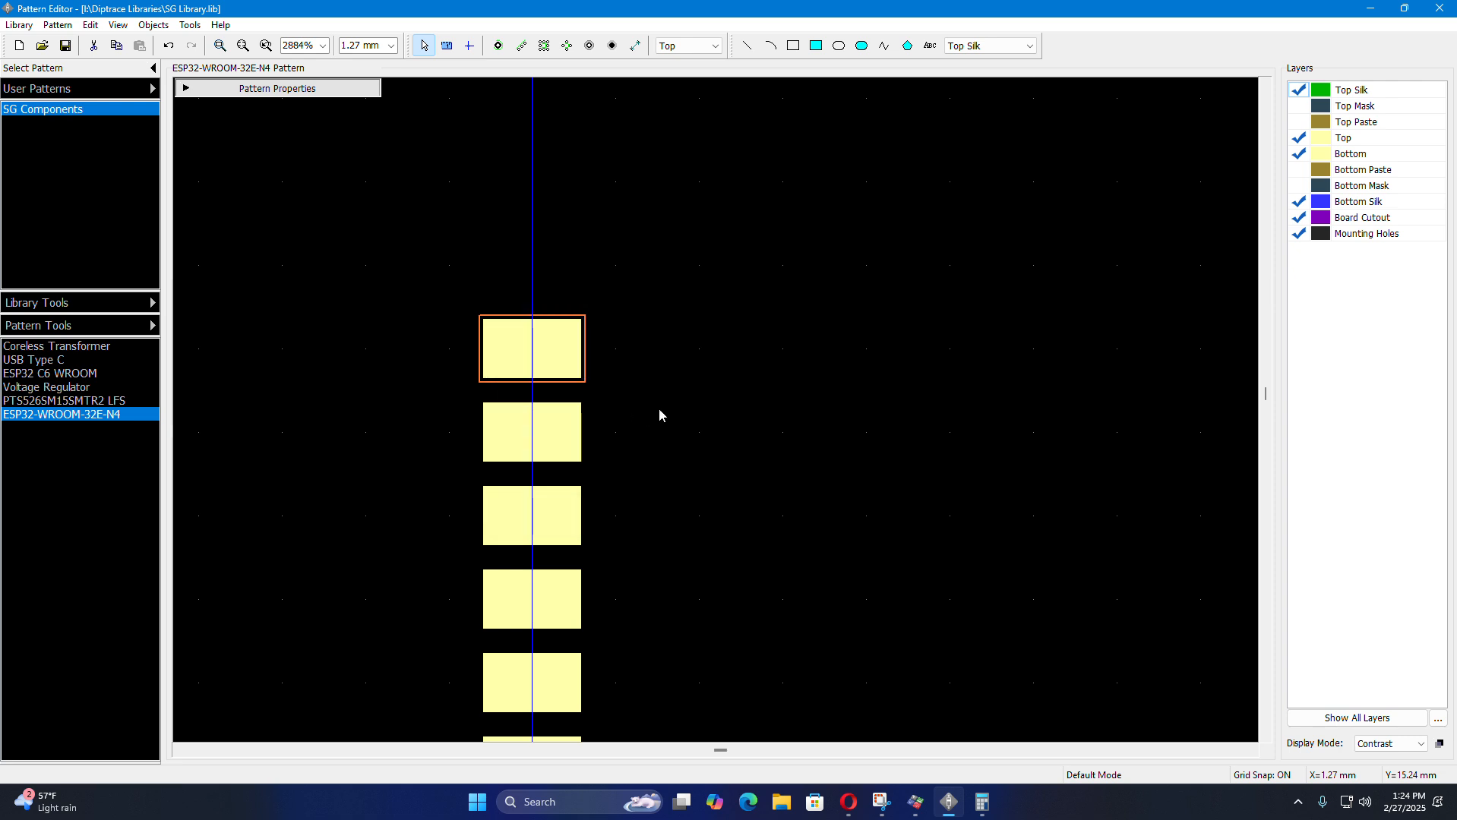
- Compare the finished column of pads 1 to 14 with the 16.51 mm span in the datasheet's land pattern
left_click(981, 803)
left_click(982, 804)
scroll(377, 416, "down", 6)
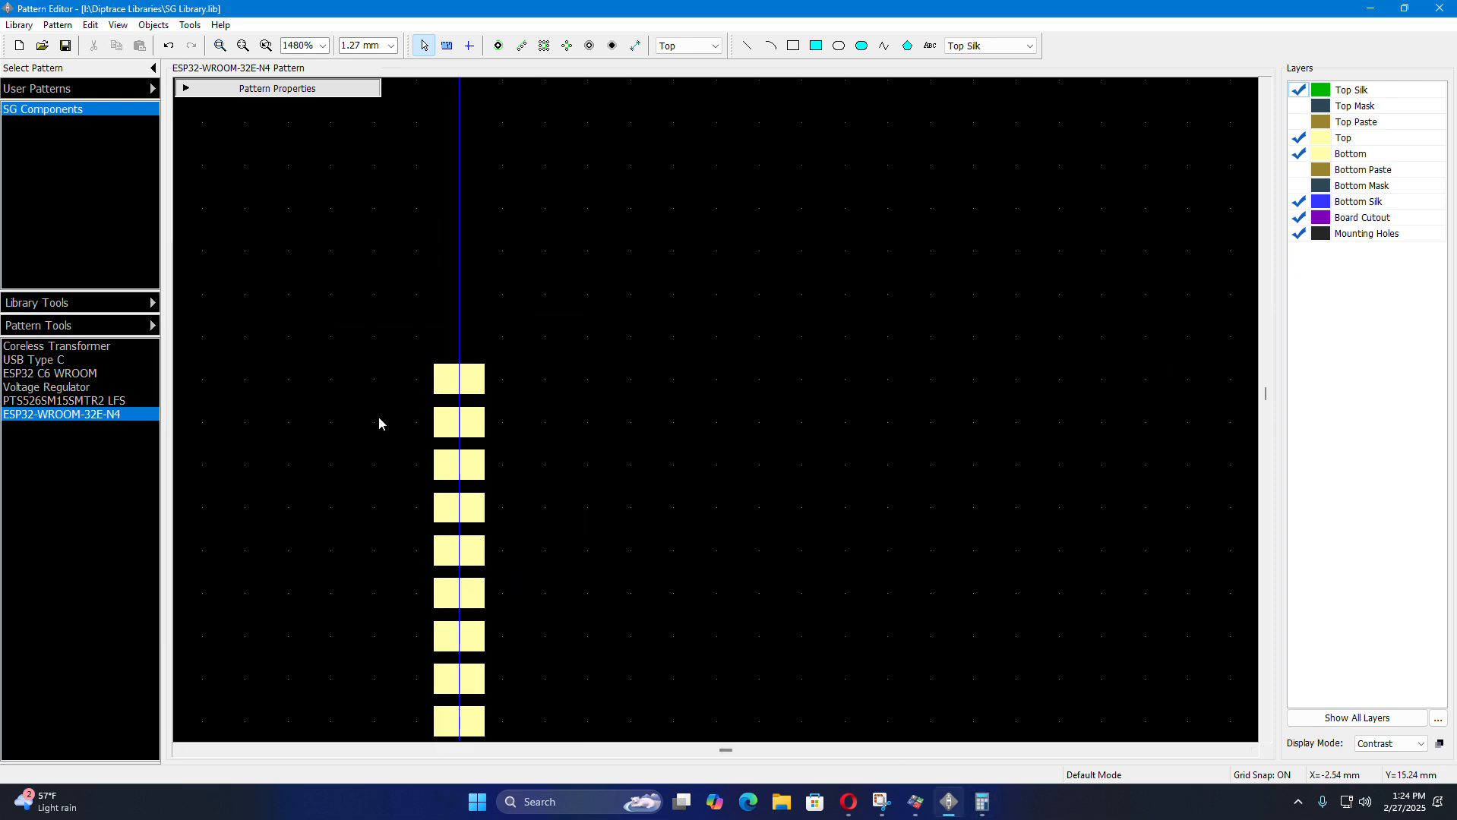
scroll(458, 455, "up", 2)
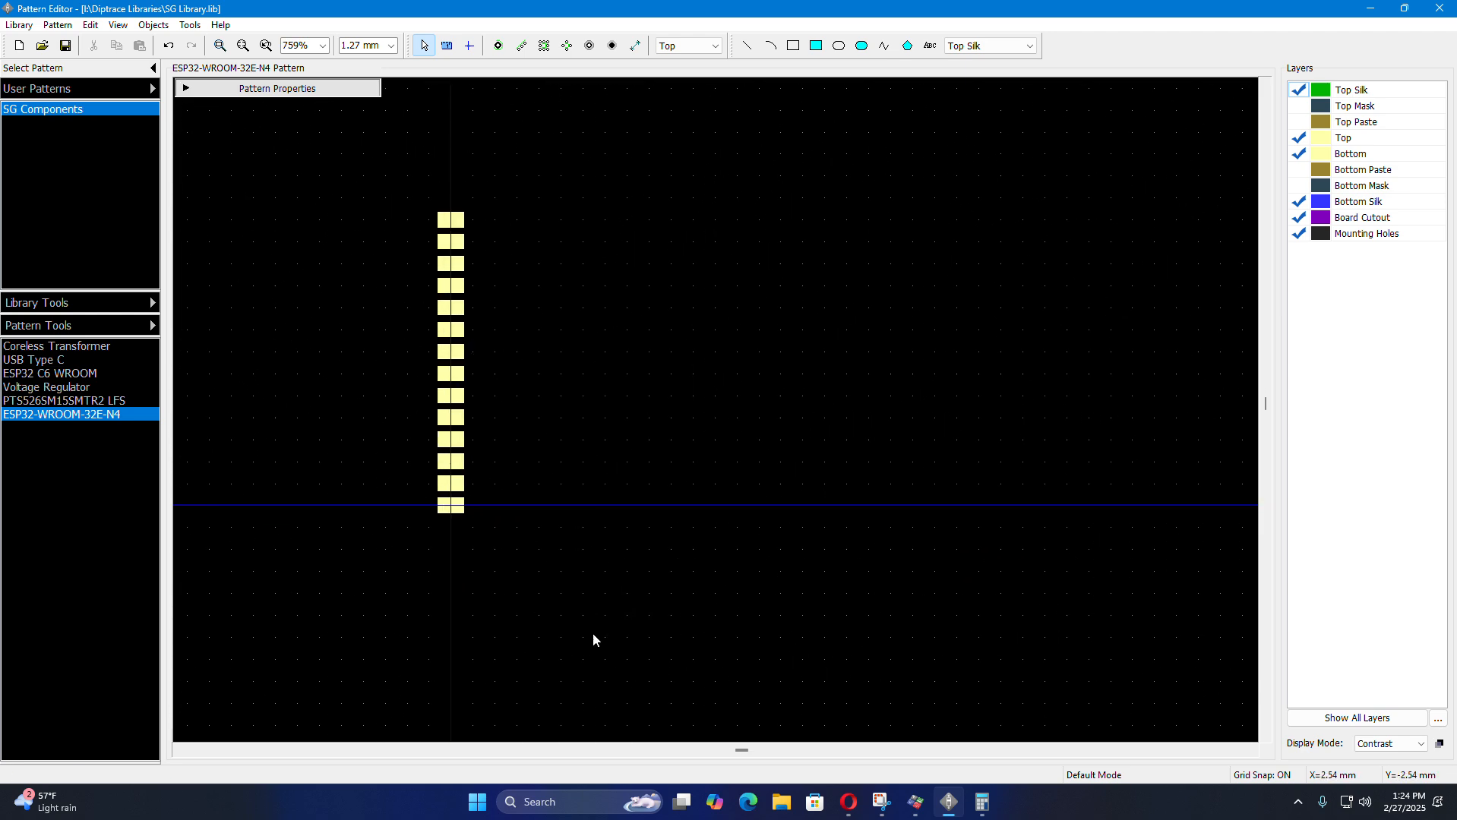
mouse_move(966, 809)
mouse_move(911, 811)
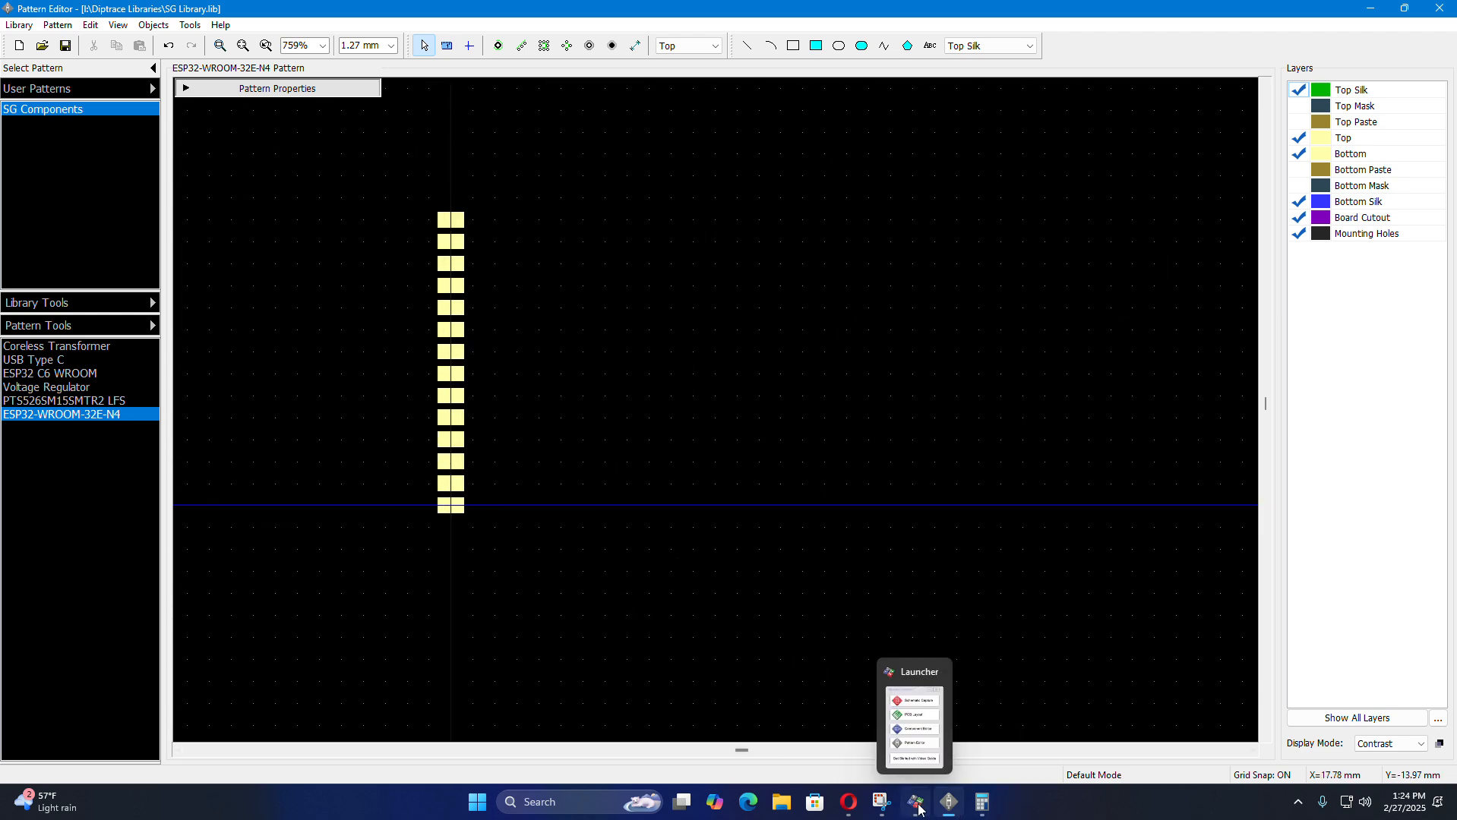
left_click(848, 803)
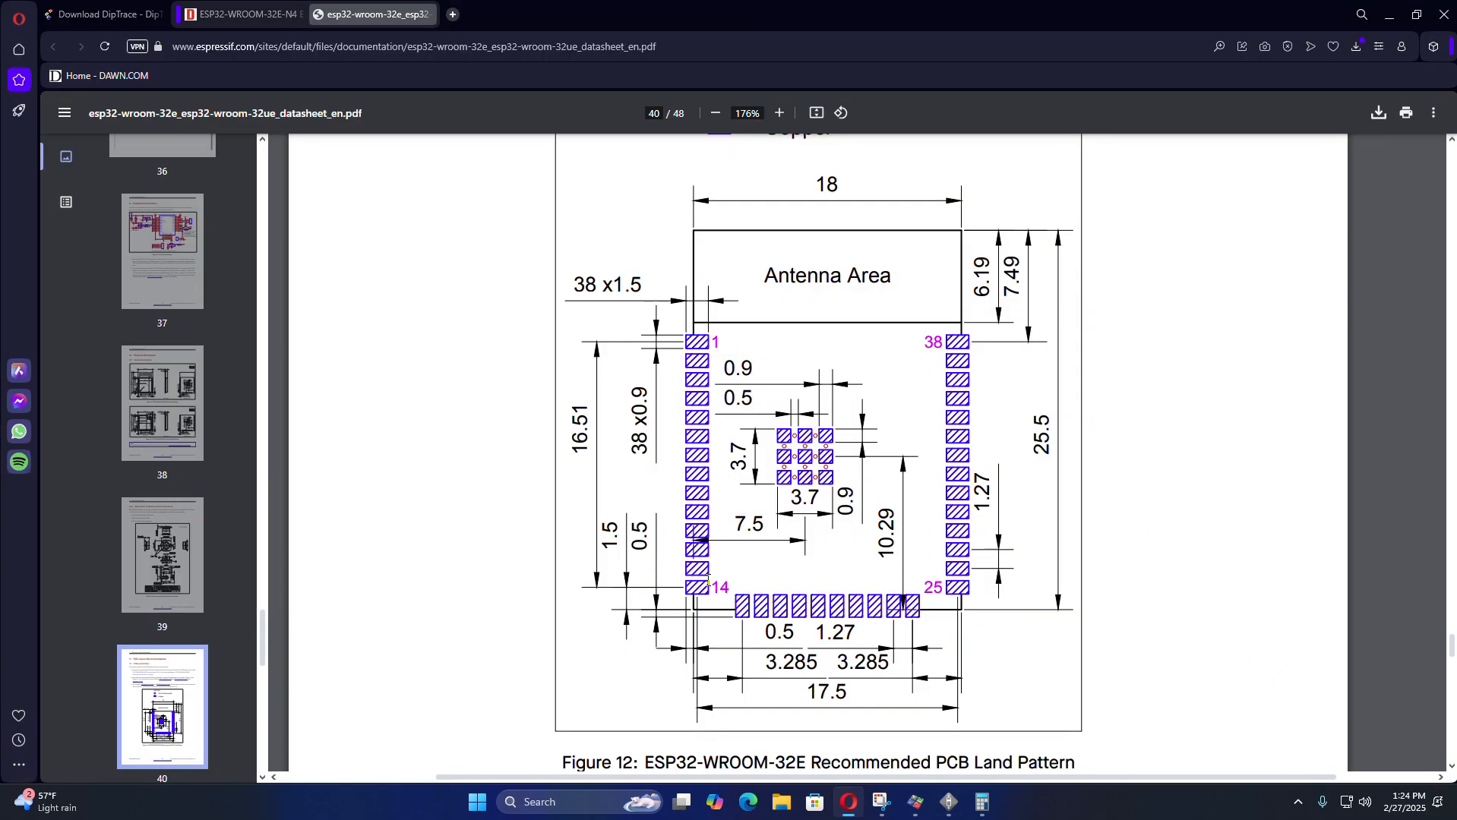
left_click(981, 803)
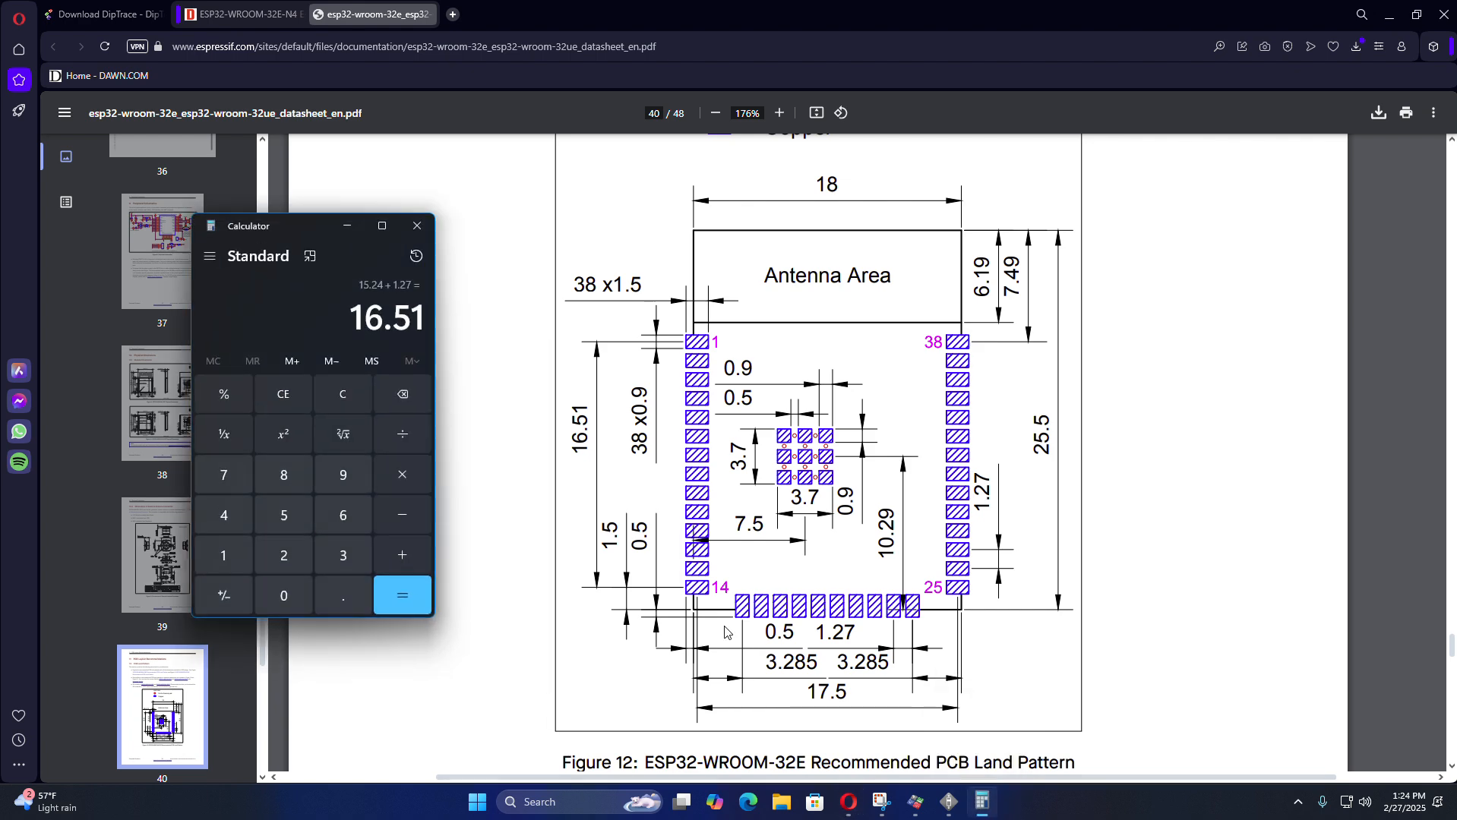
left_click(949, 802)
- Check the positions of pads 1, 2, 3 and 14 in the vertical pad column
mouse_move(479, 177)
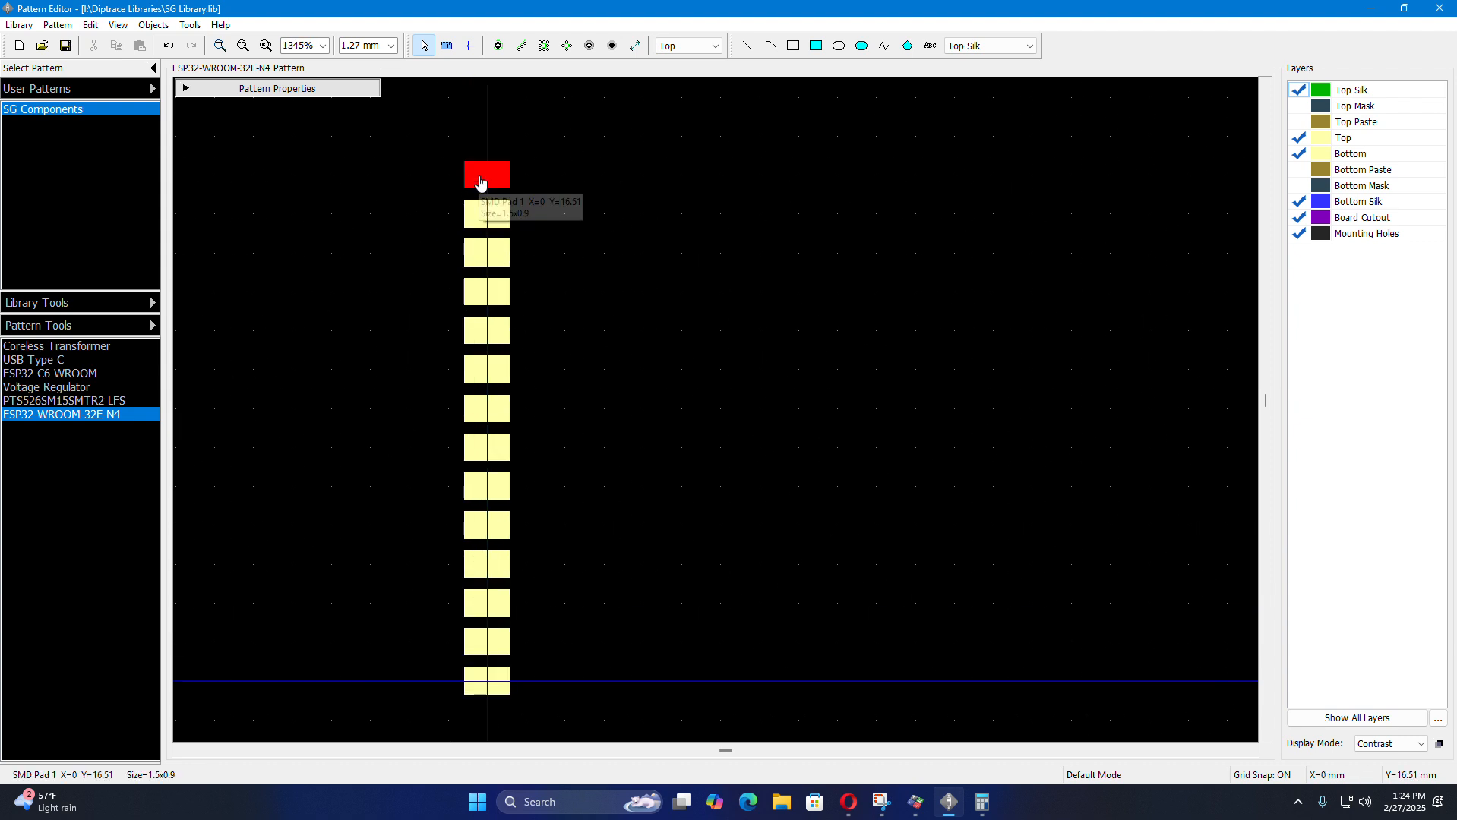
mouse_move(484, 218)
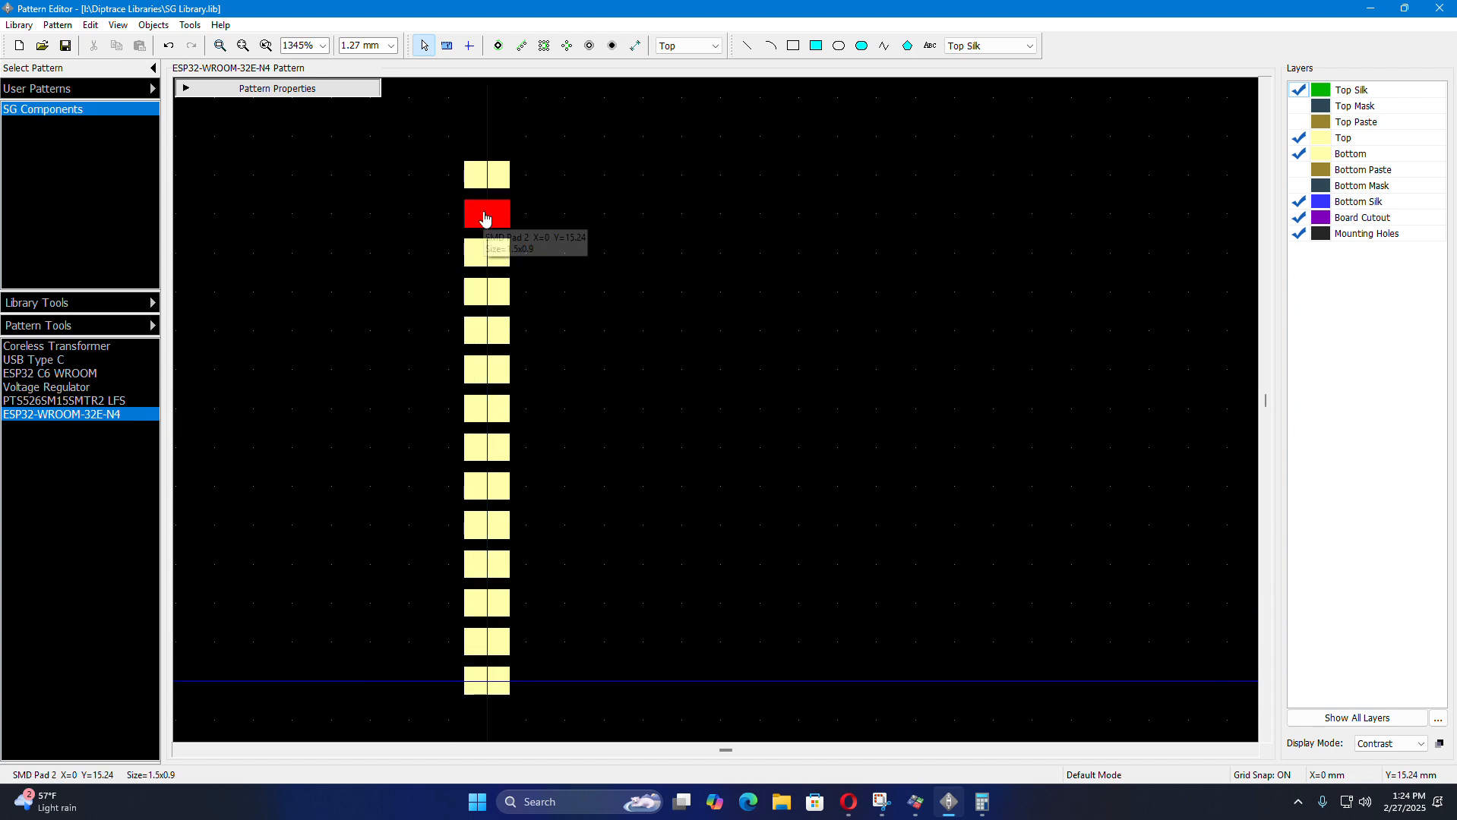
mouse_move(484, 258)
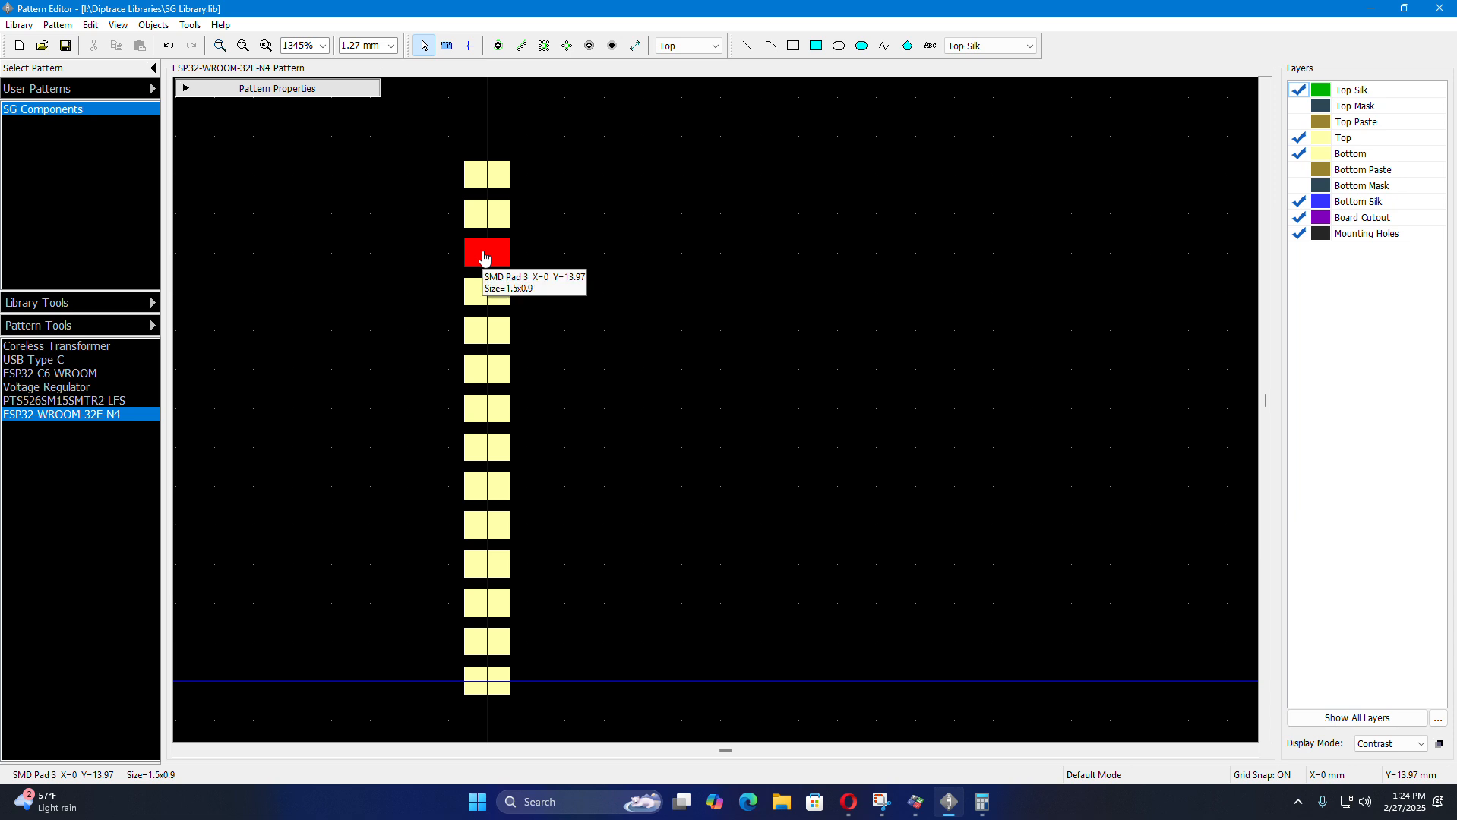
mouse_move(506, 686)
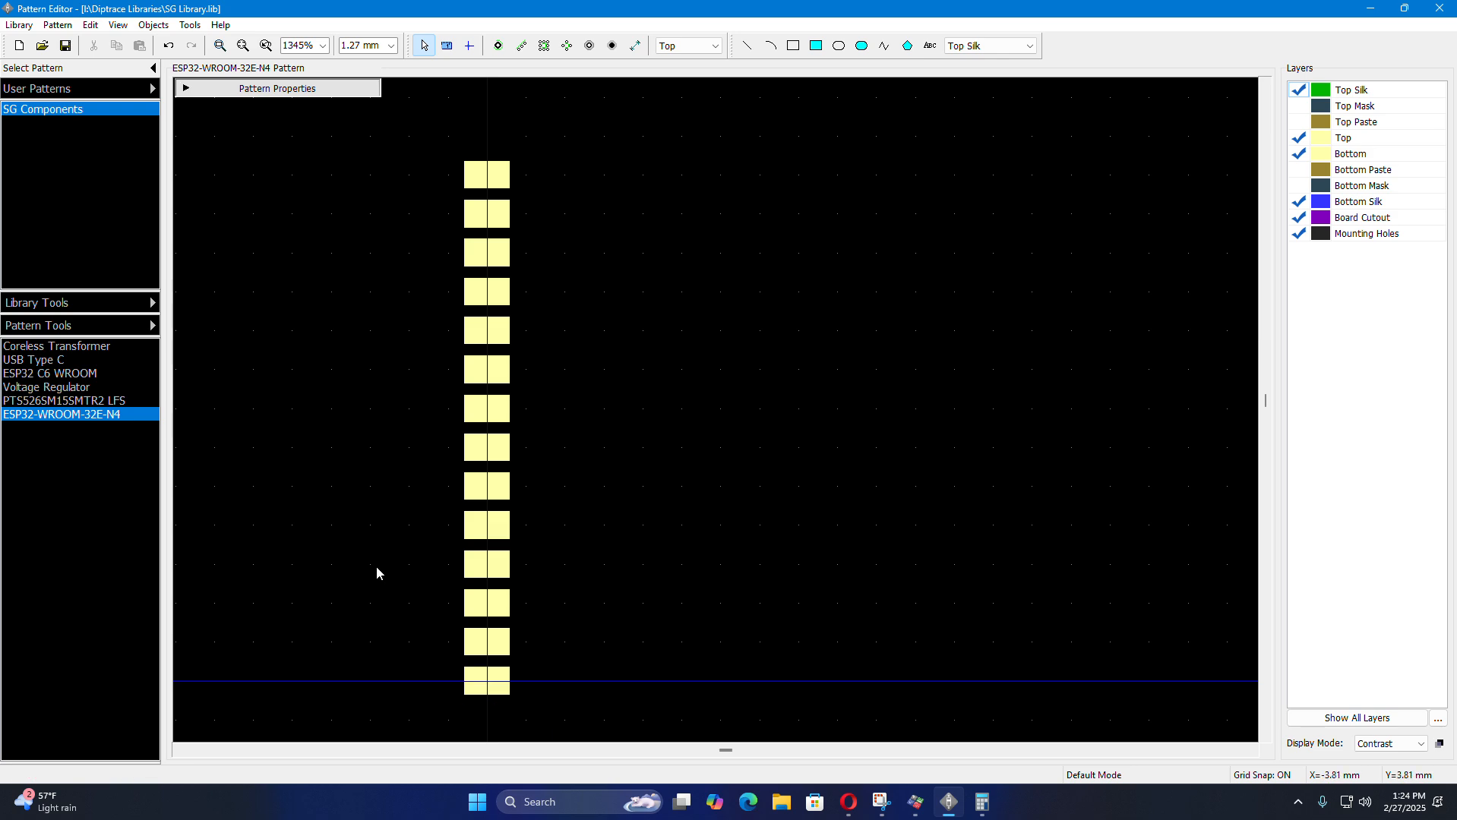
scroll(610, 412, "down", 10)
scroll(522, 483, "up", 5)
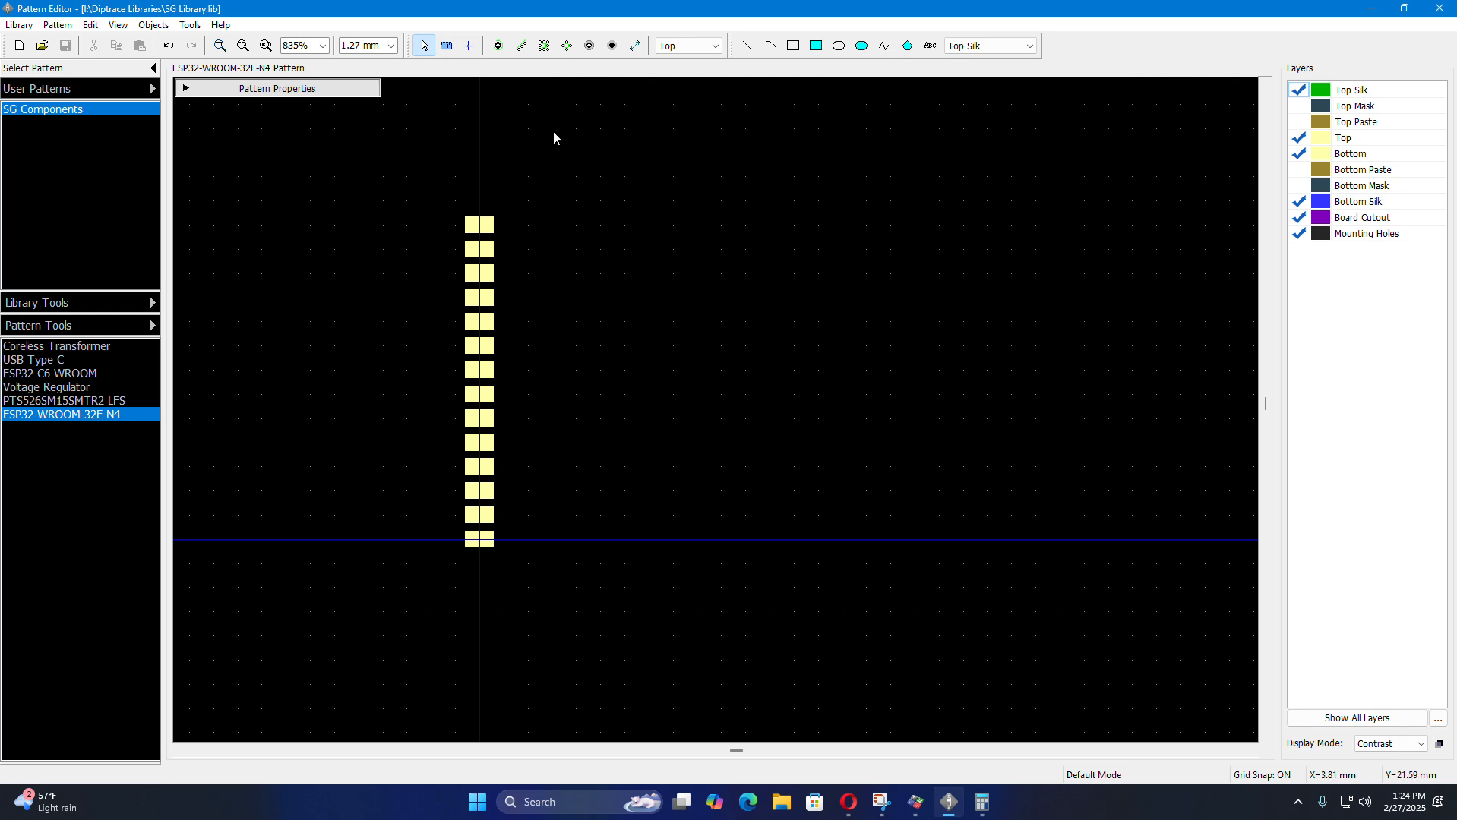
scroll(403, 426, "down", 3)
scroll(504, 464, "up", 2)
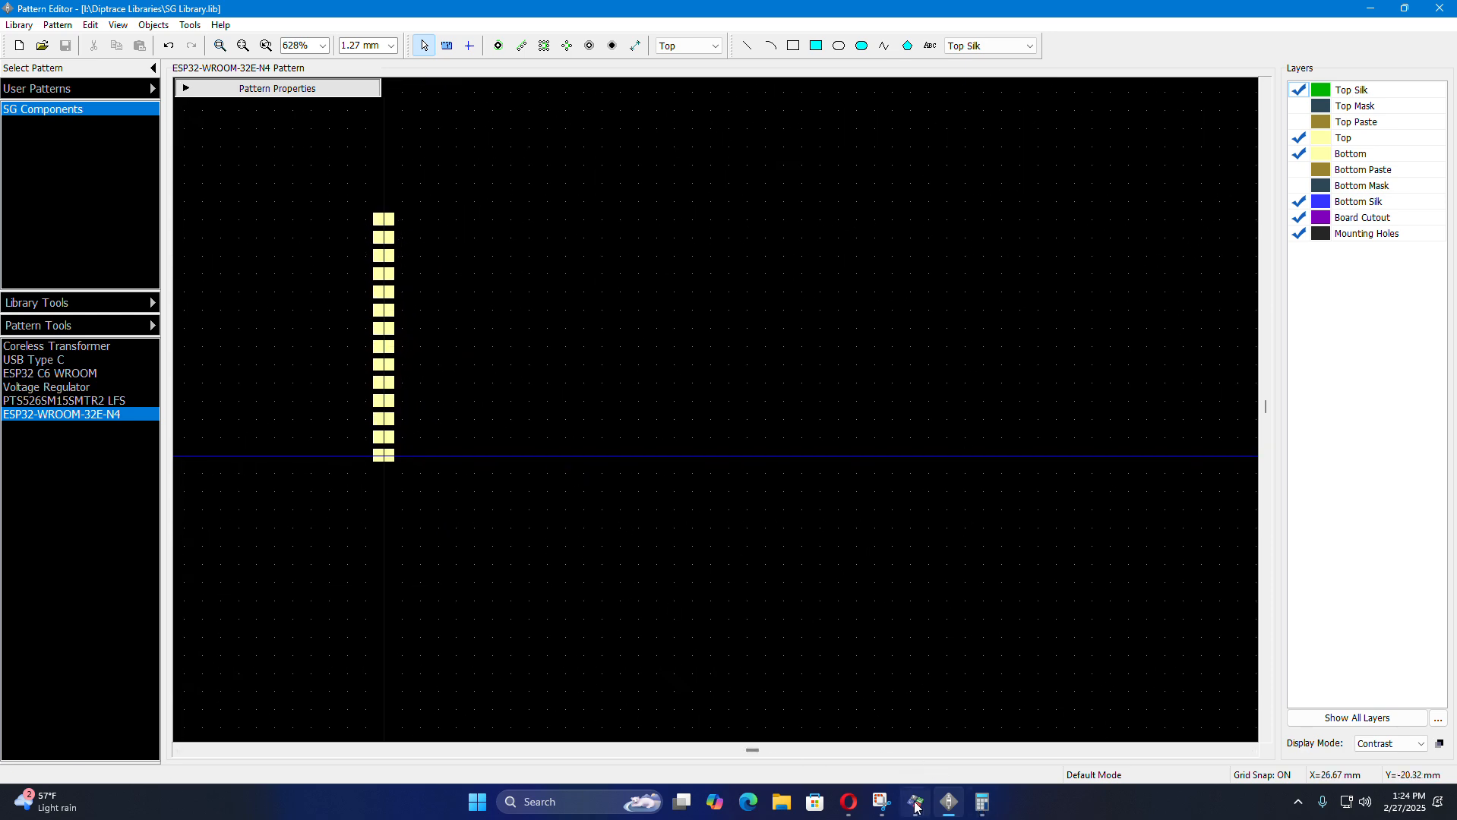
- Examine the row of pads between pads 14 and 25 in the datasheet's recommended land pattern
mouse_move(856, 814)
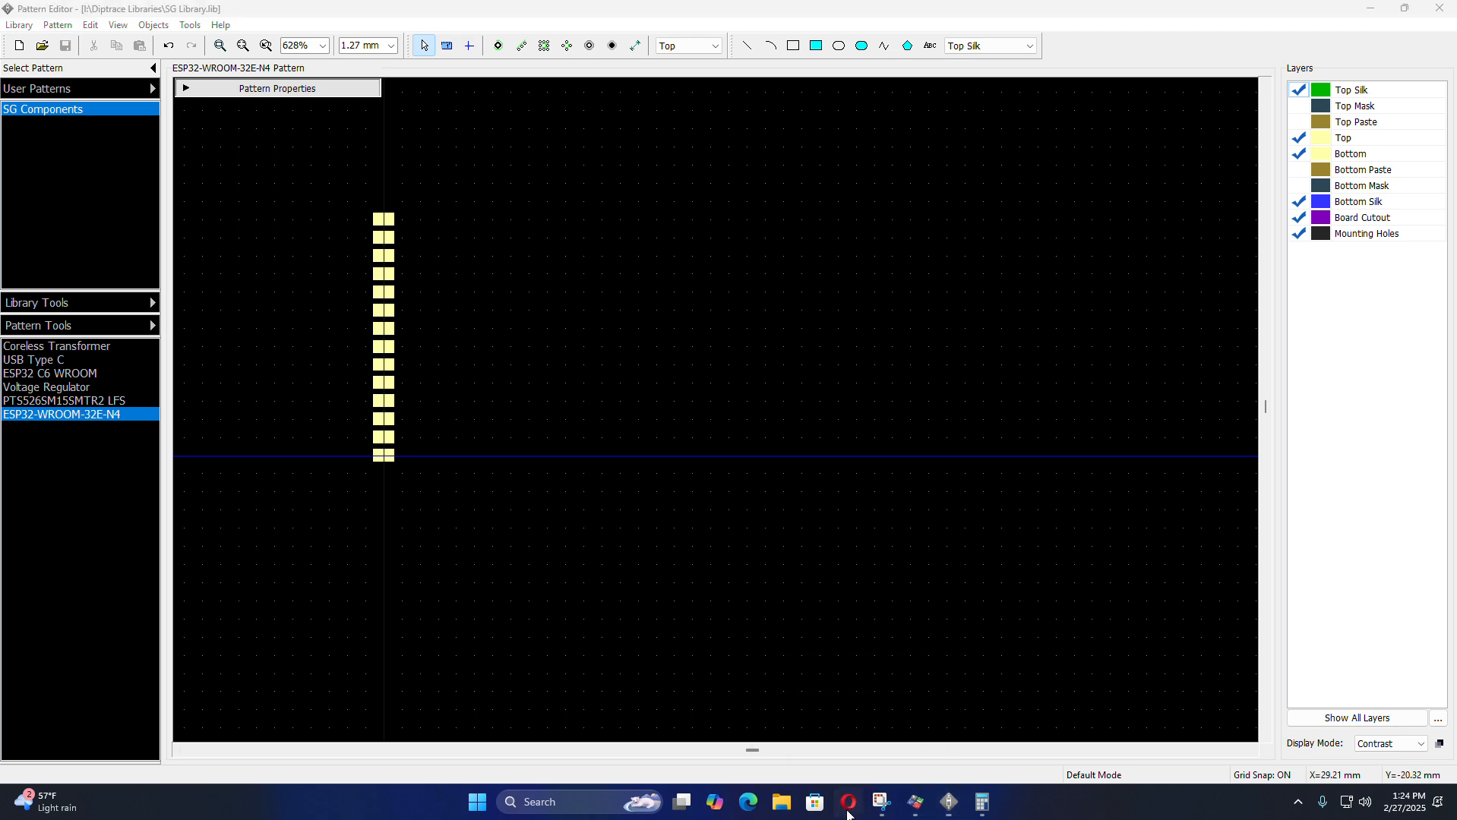
left_click(850, 805)
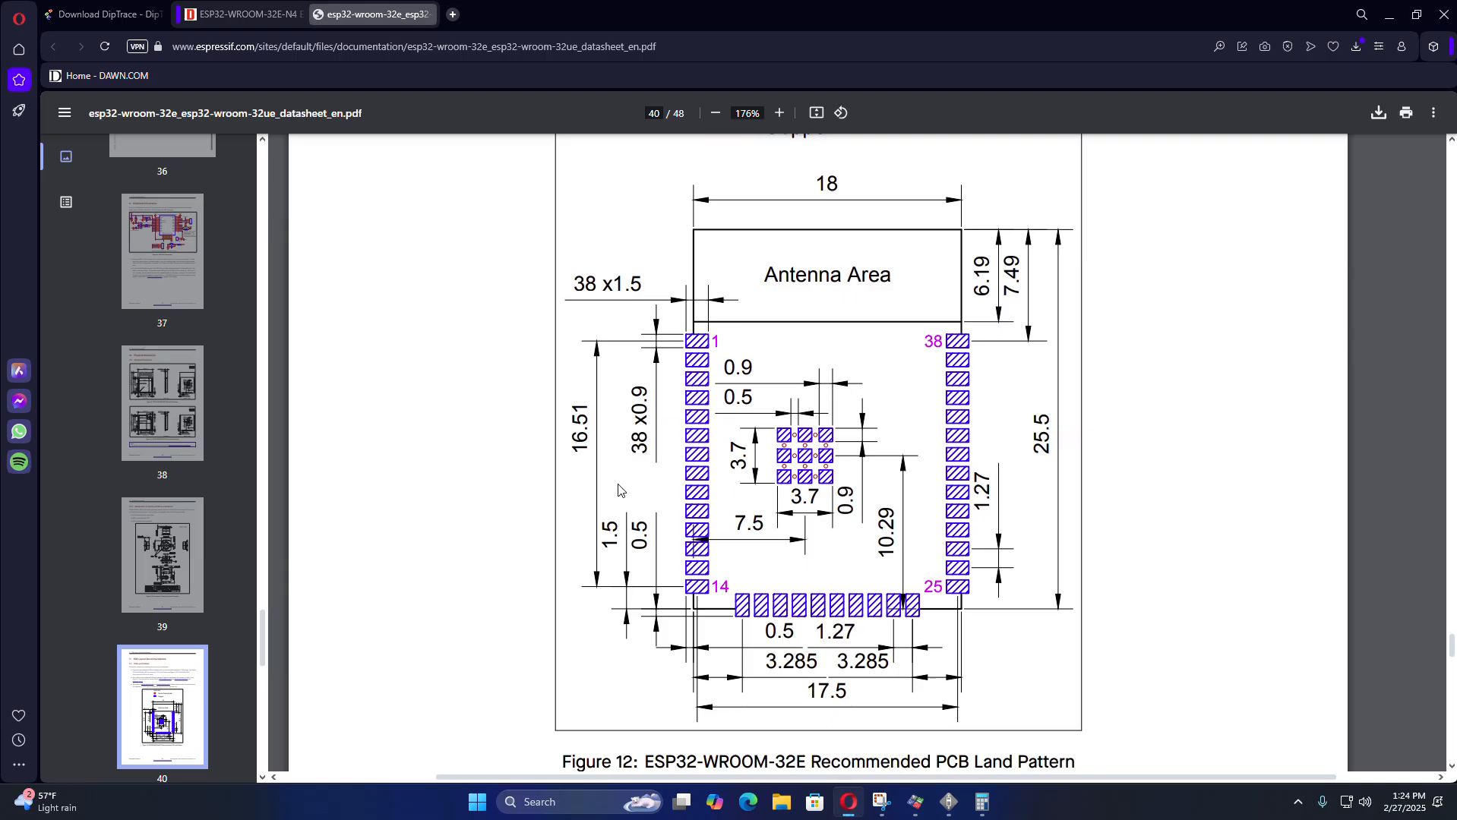
scroll(683, 500, "down", 4)
scroll(720, 486, "up", 6)
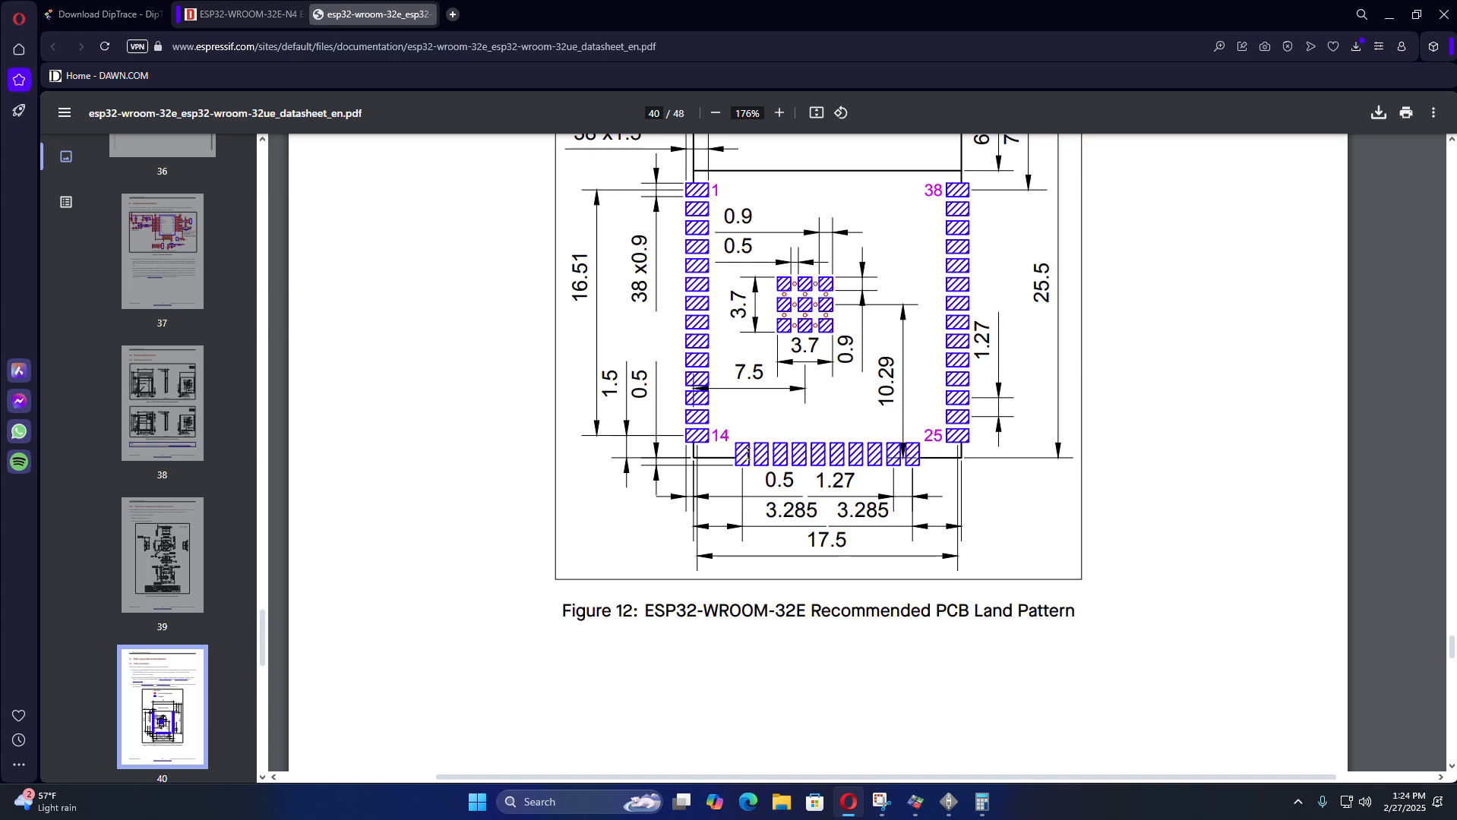
left_click(982, 802)
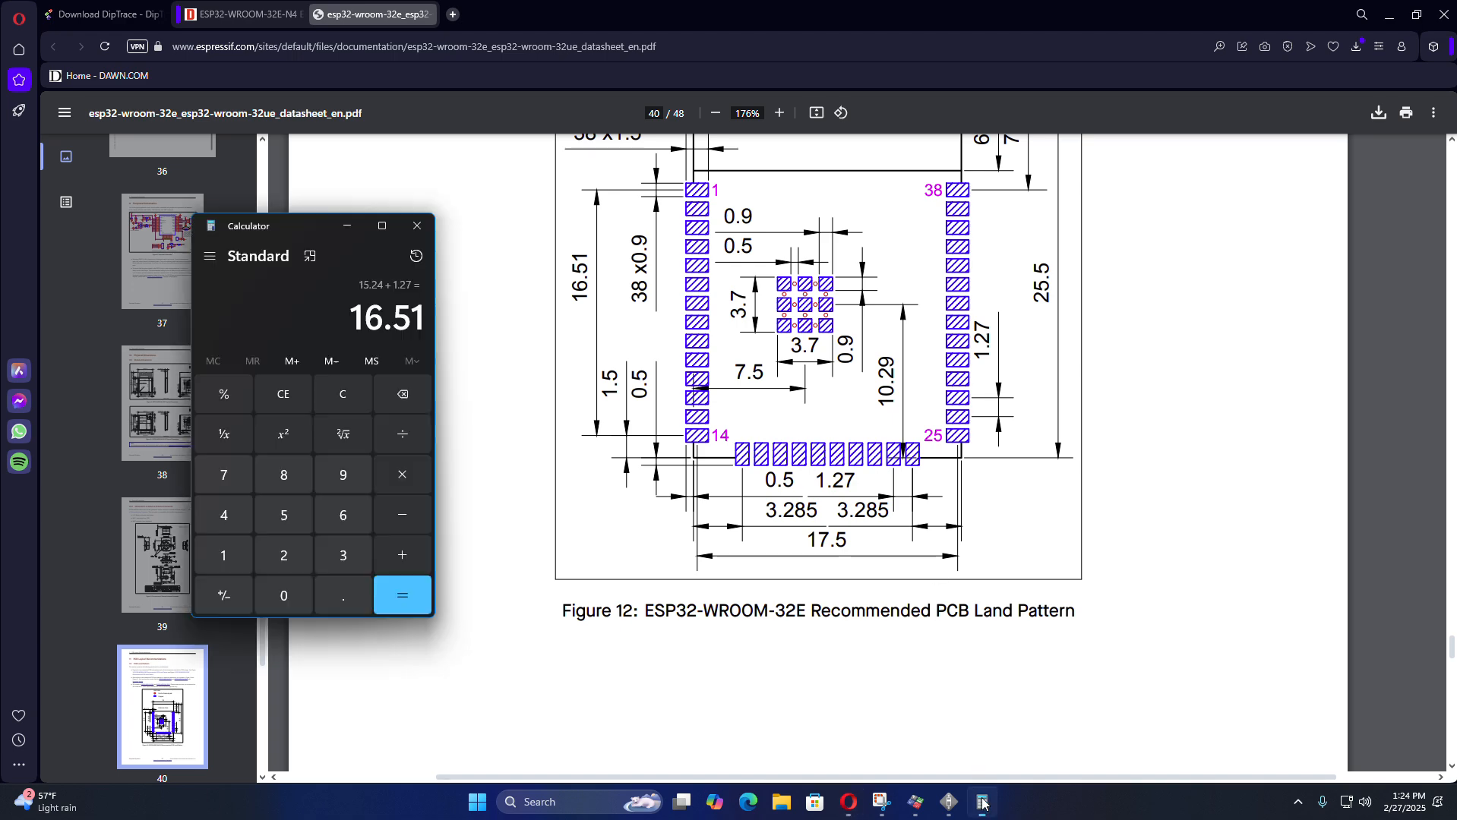
left_click(950, 804)
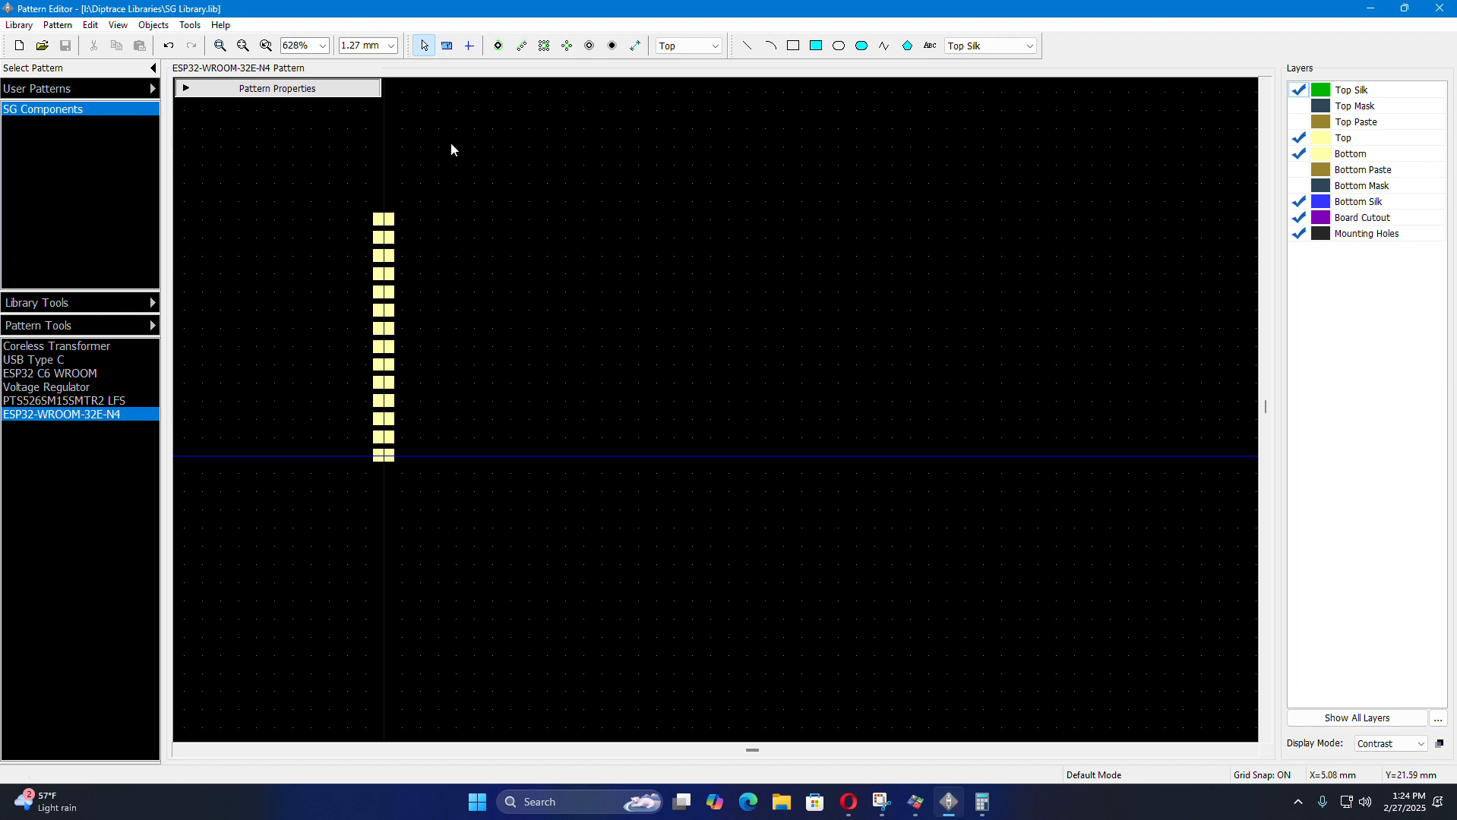
- Place ten single pads, 15 to 24, in a horizontal row at Y -2.54 mm below the vertical column
left_click(498, 46)
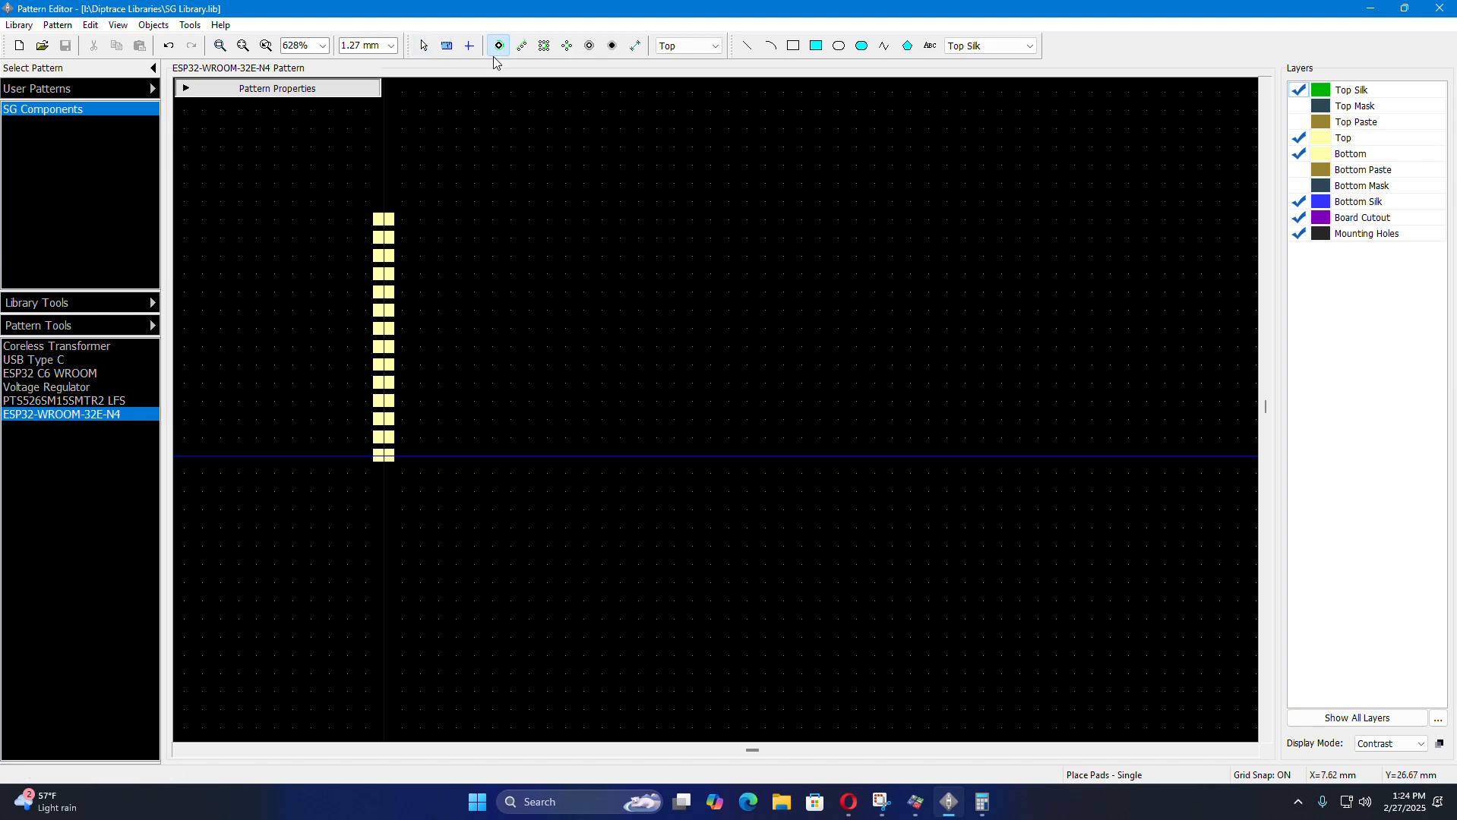
left_click(434, 491)
left_click(472, 493)
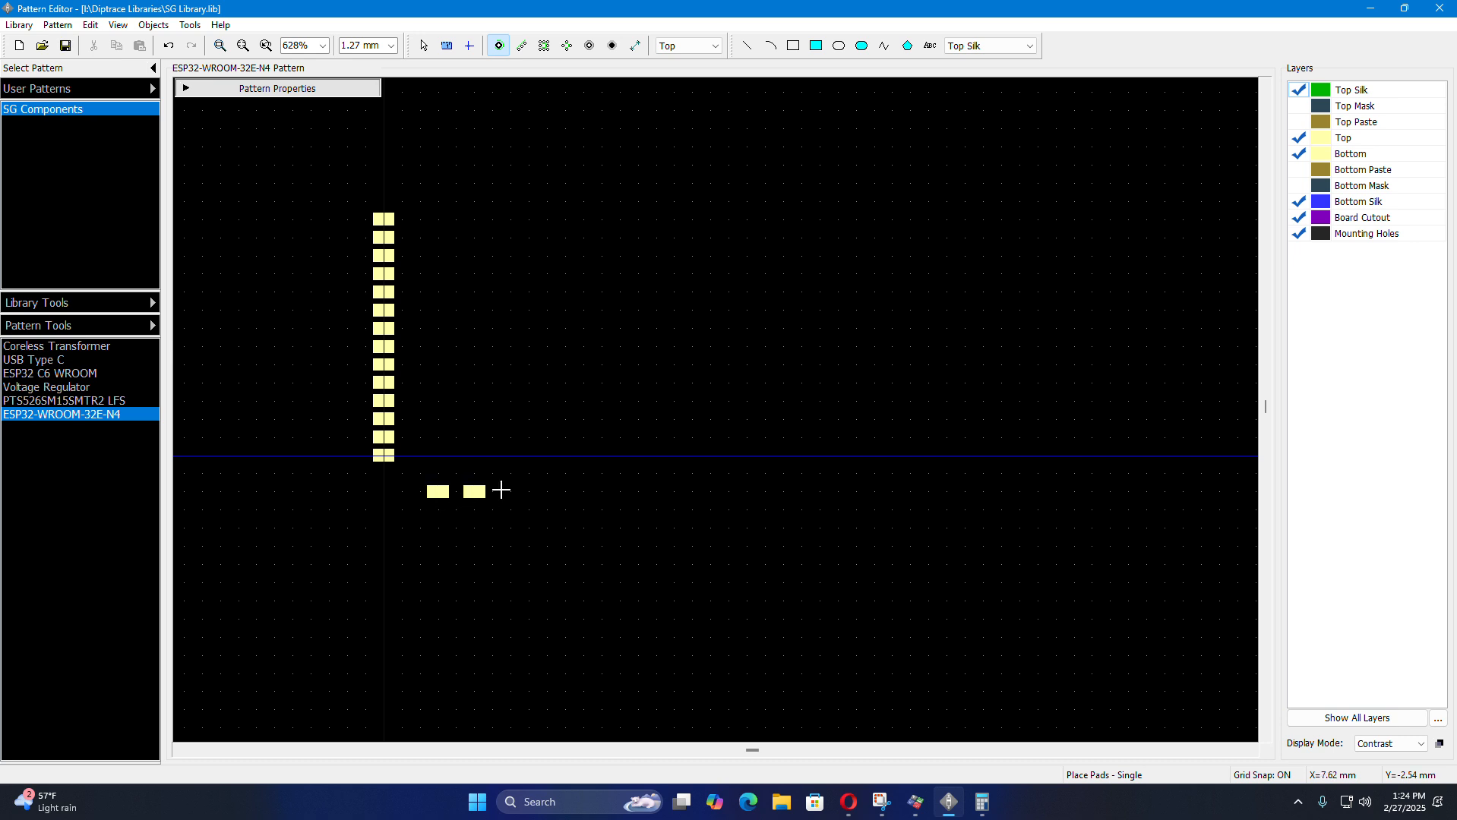
left_click(507, 492)
left_click(535, 494)
left_click(567, 492)
left_click(605, 493)
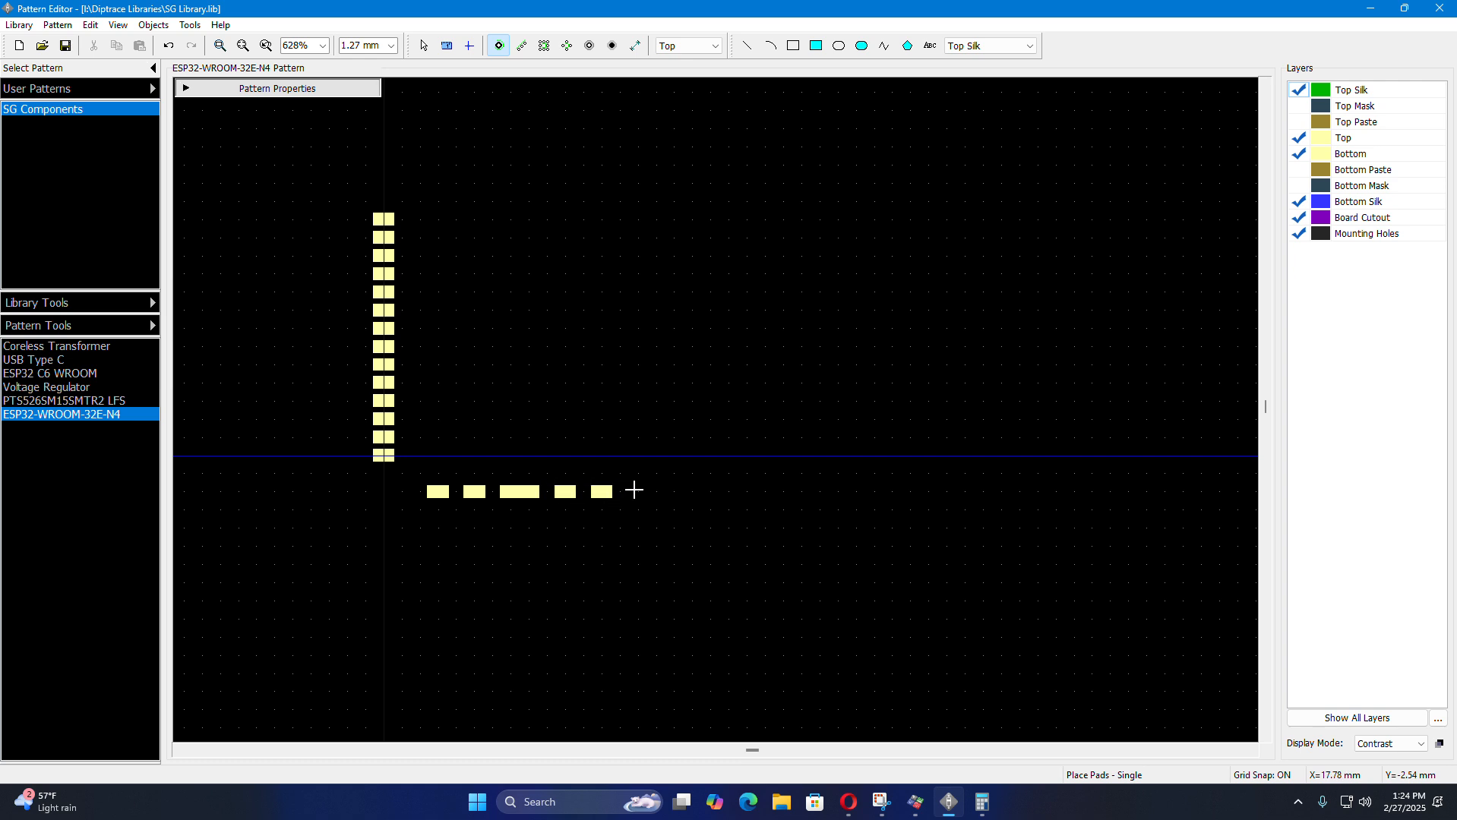
left_click(638, 492)
left_click(728, 492)
key("Escape")
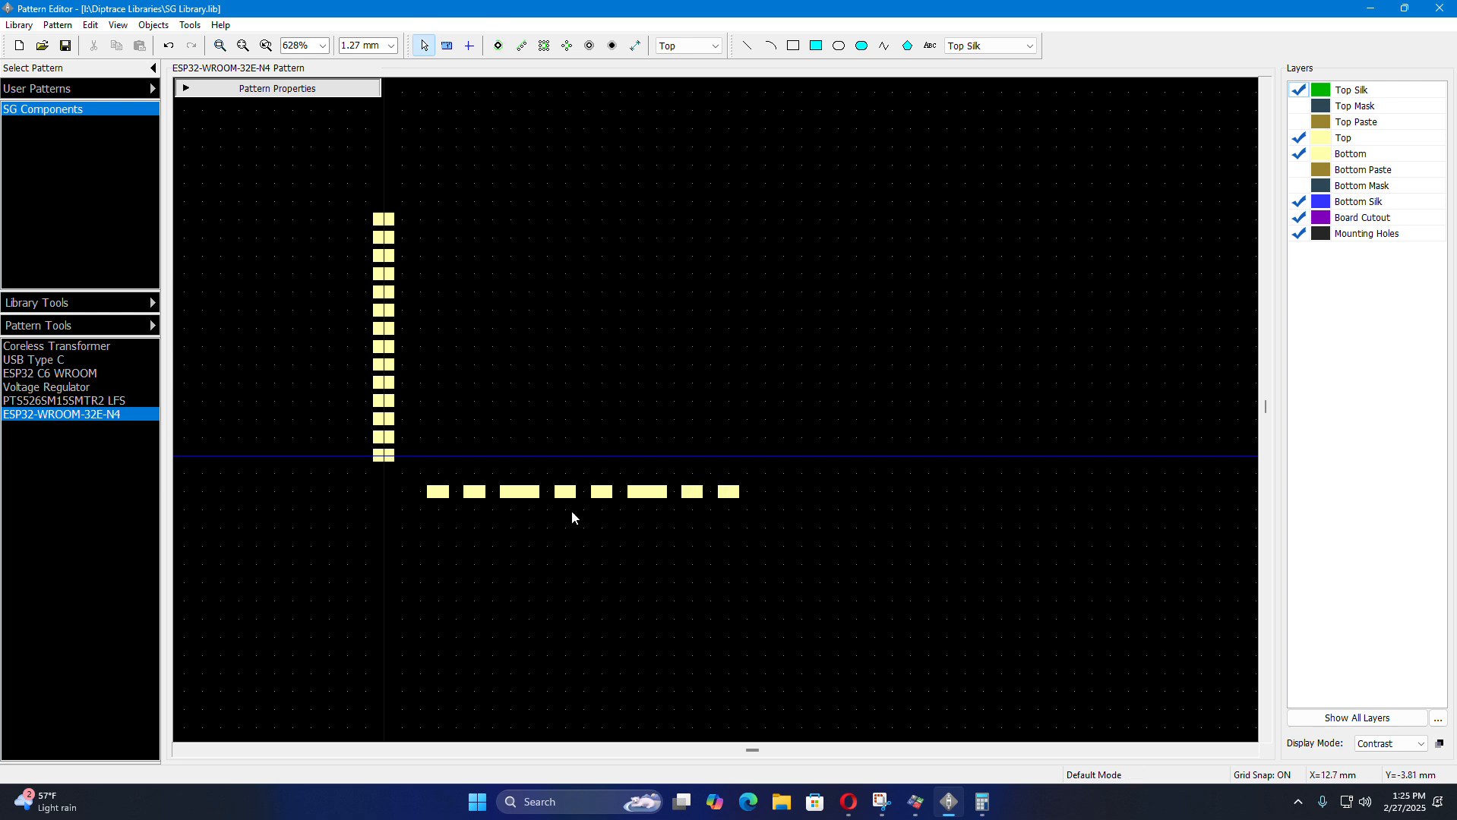
- Rotate pads 15 and 16 by 90 degrees so they stand upright in the horizontal row
scroll(572, 517, "up", 2)
key("r")
key("r")
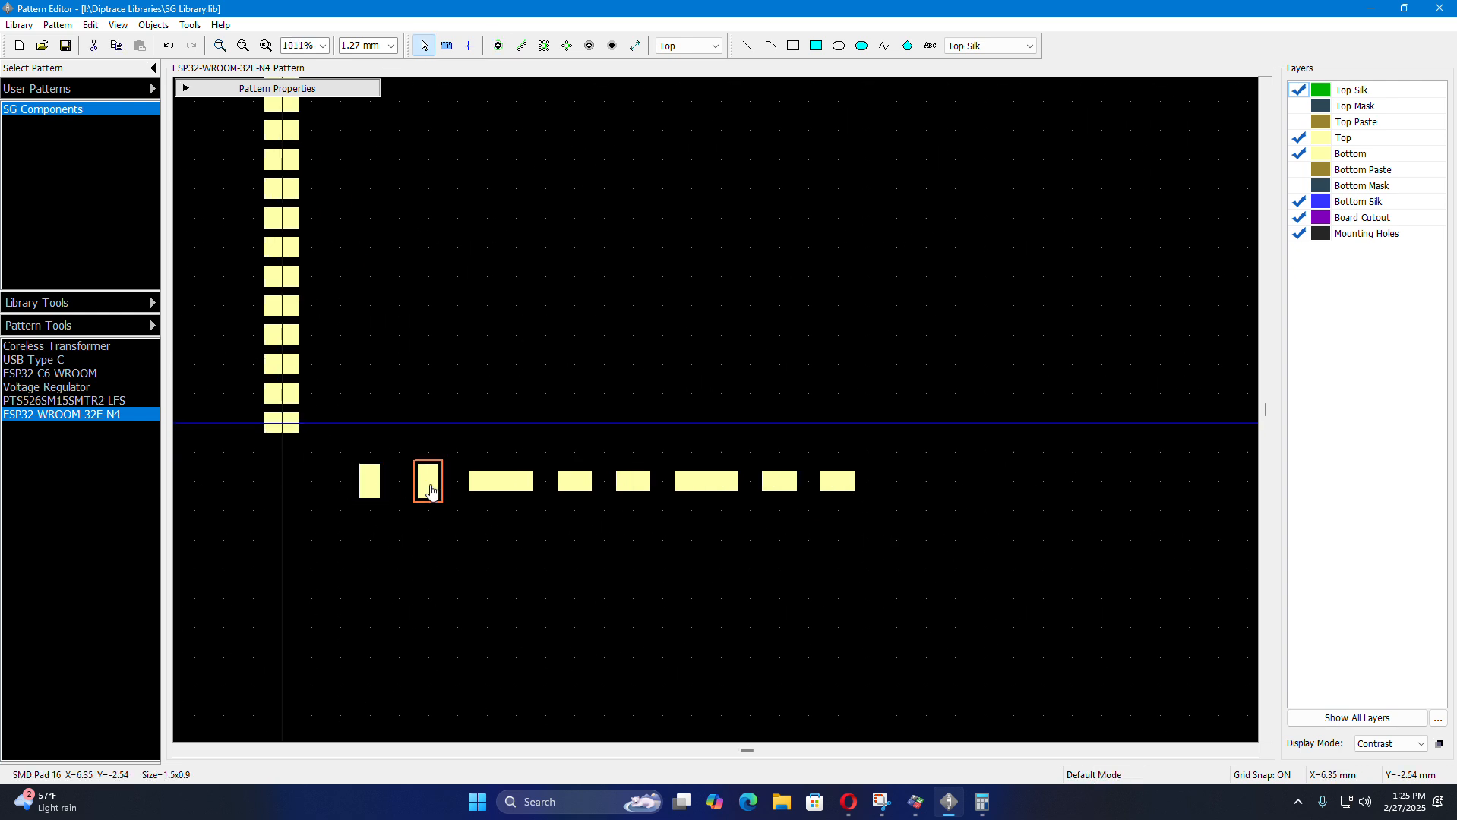
left_click(369, 485)
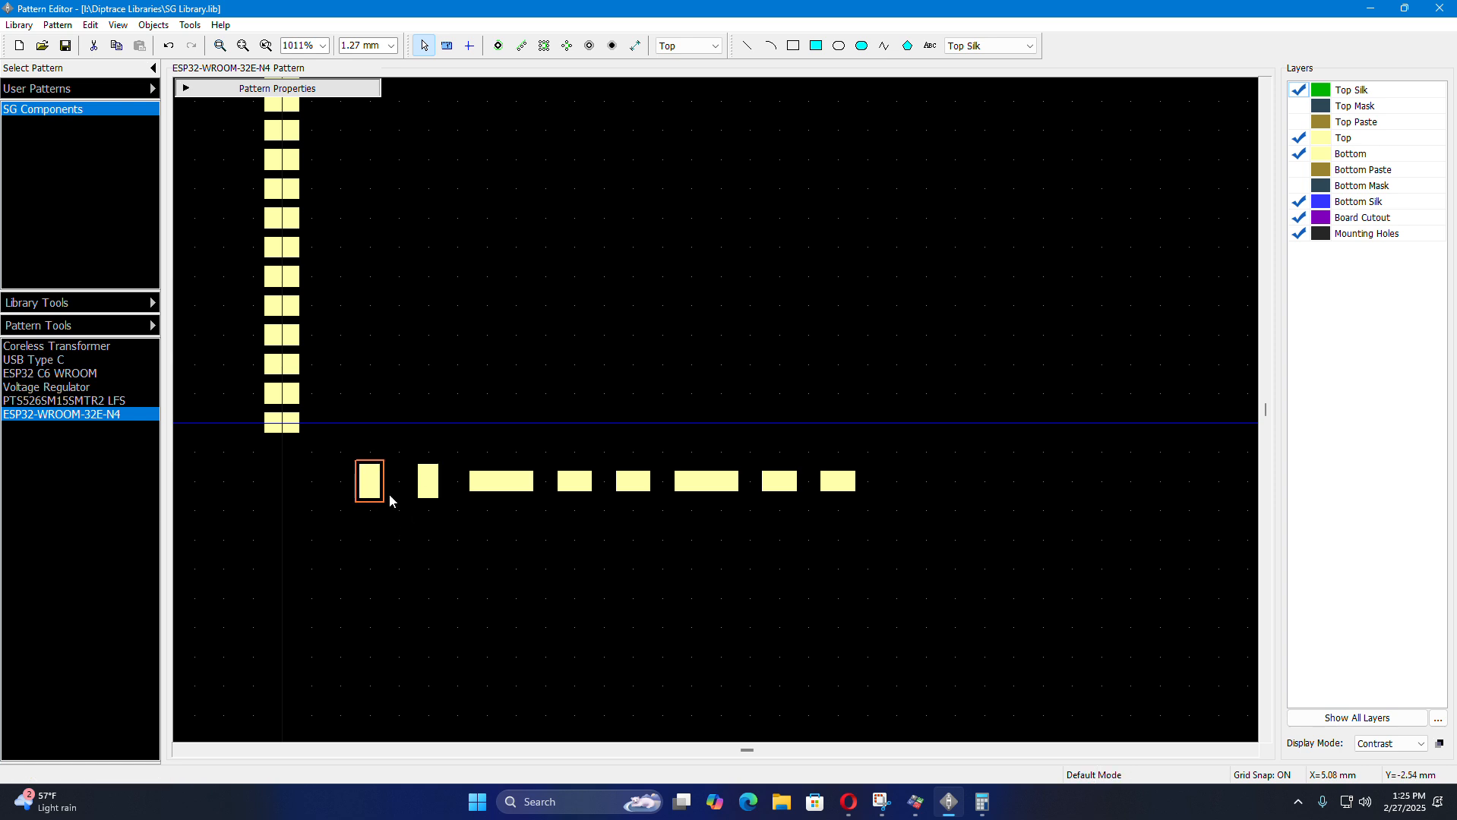
left_click(369, 546)
left_click(426, 498)
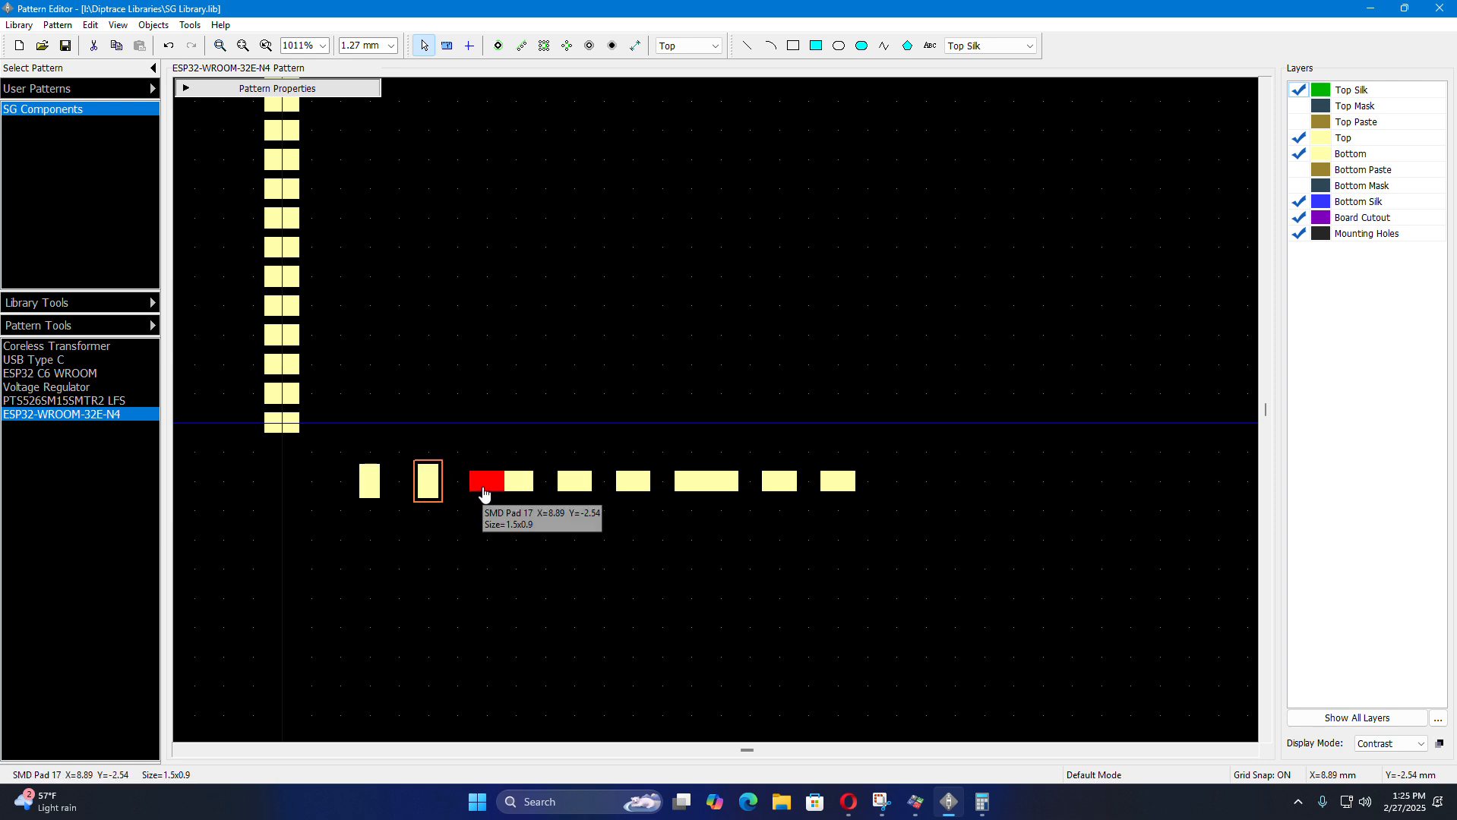
- Rotate pads 17 and 18 upright and move pads 16 to 18 beside pad 15 at 1.27 mm spacing
key("r")
left_click_drag(482, 489, 407, 495)
left_click(515, 490)
key("r")
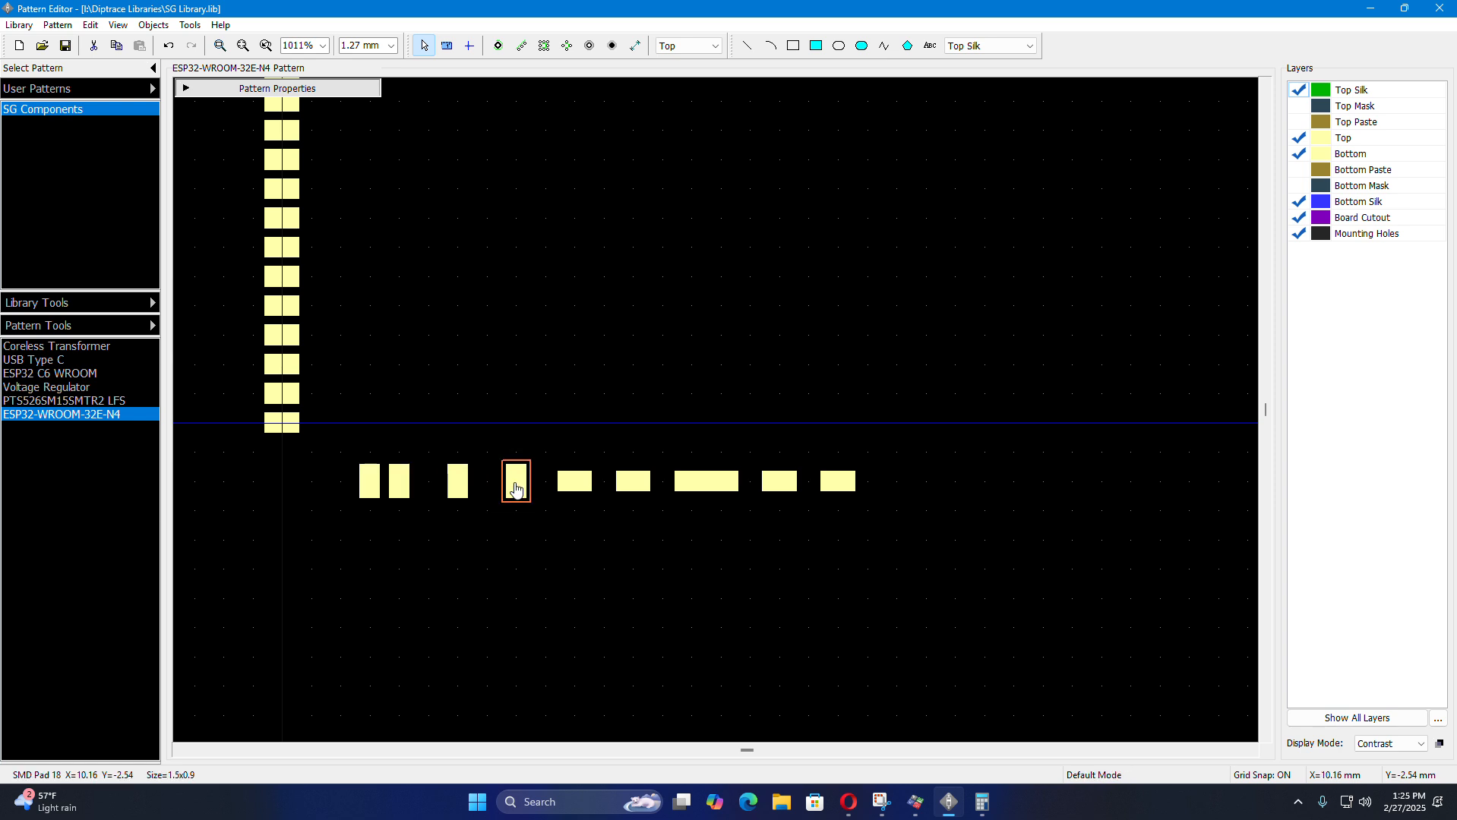
left_click_drag(515, 490, 471, 493)
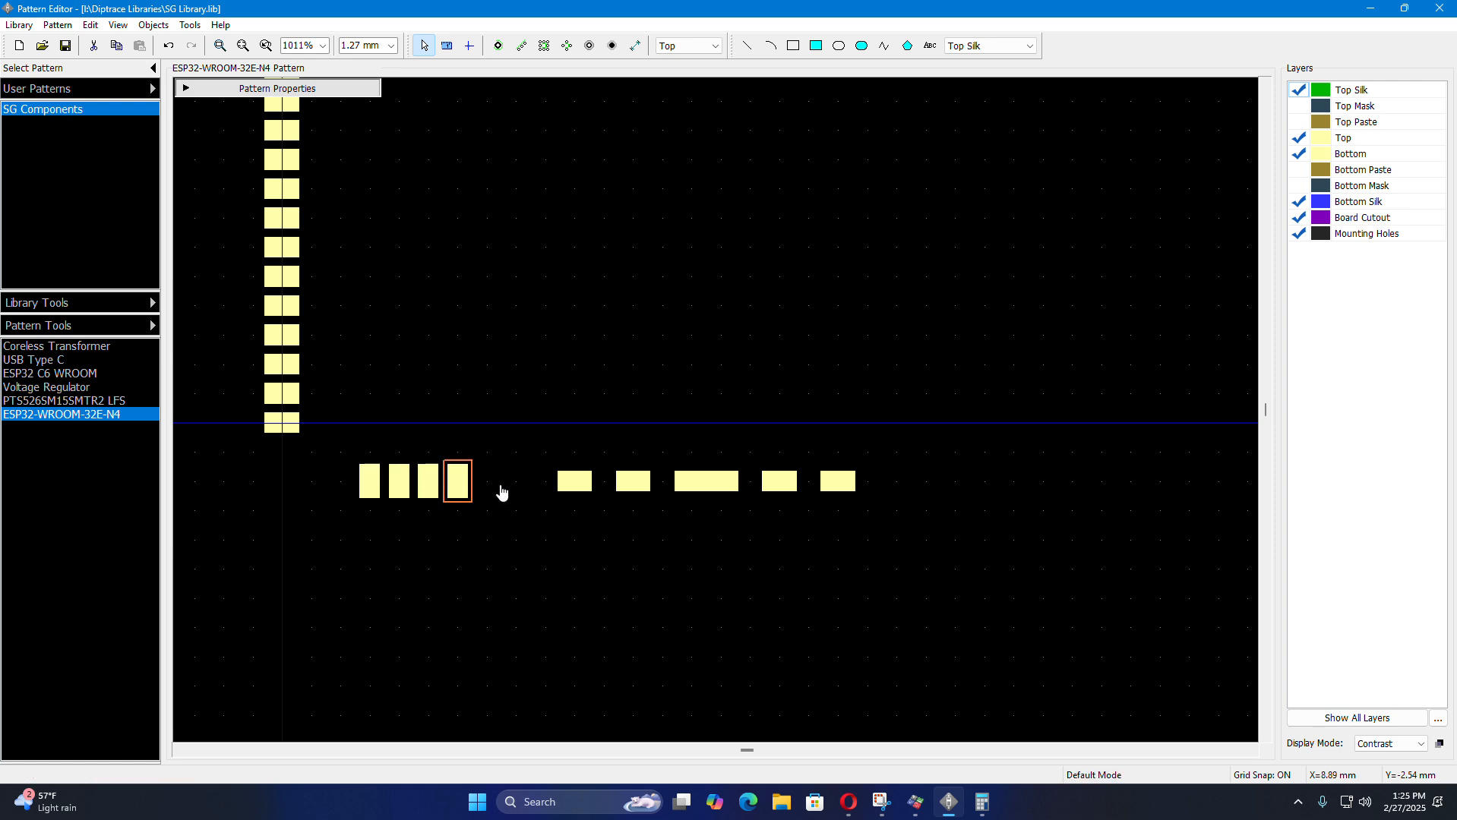
- Rotate pads 19 and 20 upright and move them beside pad 18 at 1.27 mm spacing
left_click(574, 484)
key("r")
left_click_drag(575, 486, 501, 497)
left_click(634, 494)
key("r")
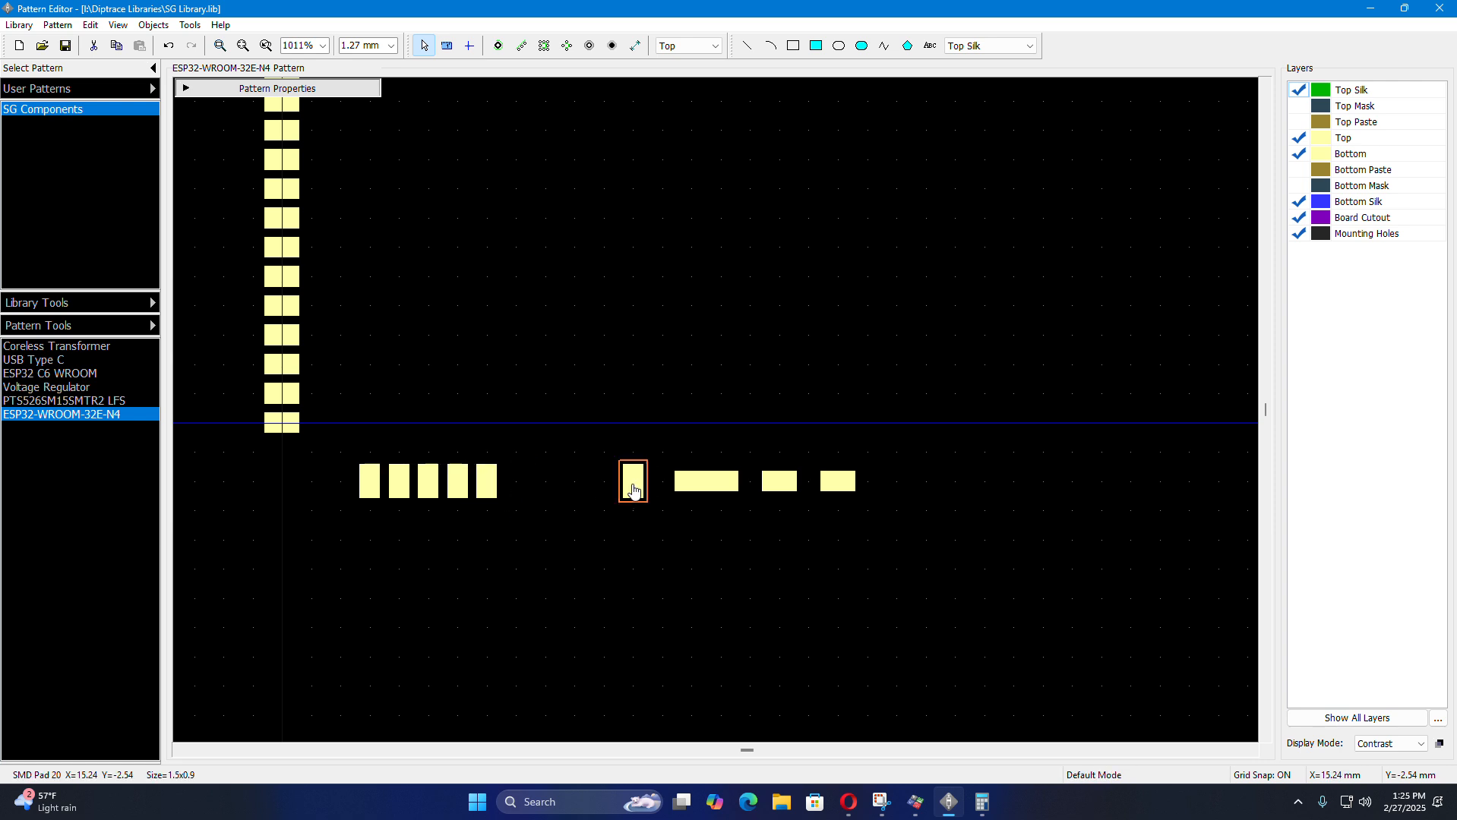
left_click_drag(635, 492, 523, 497)
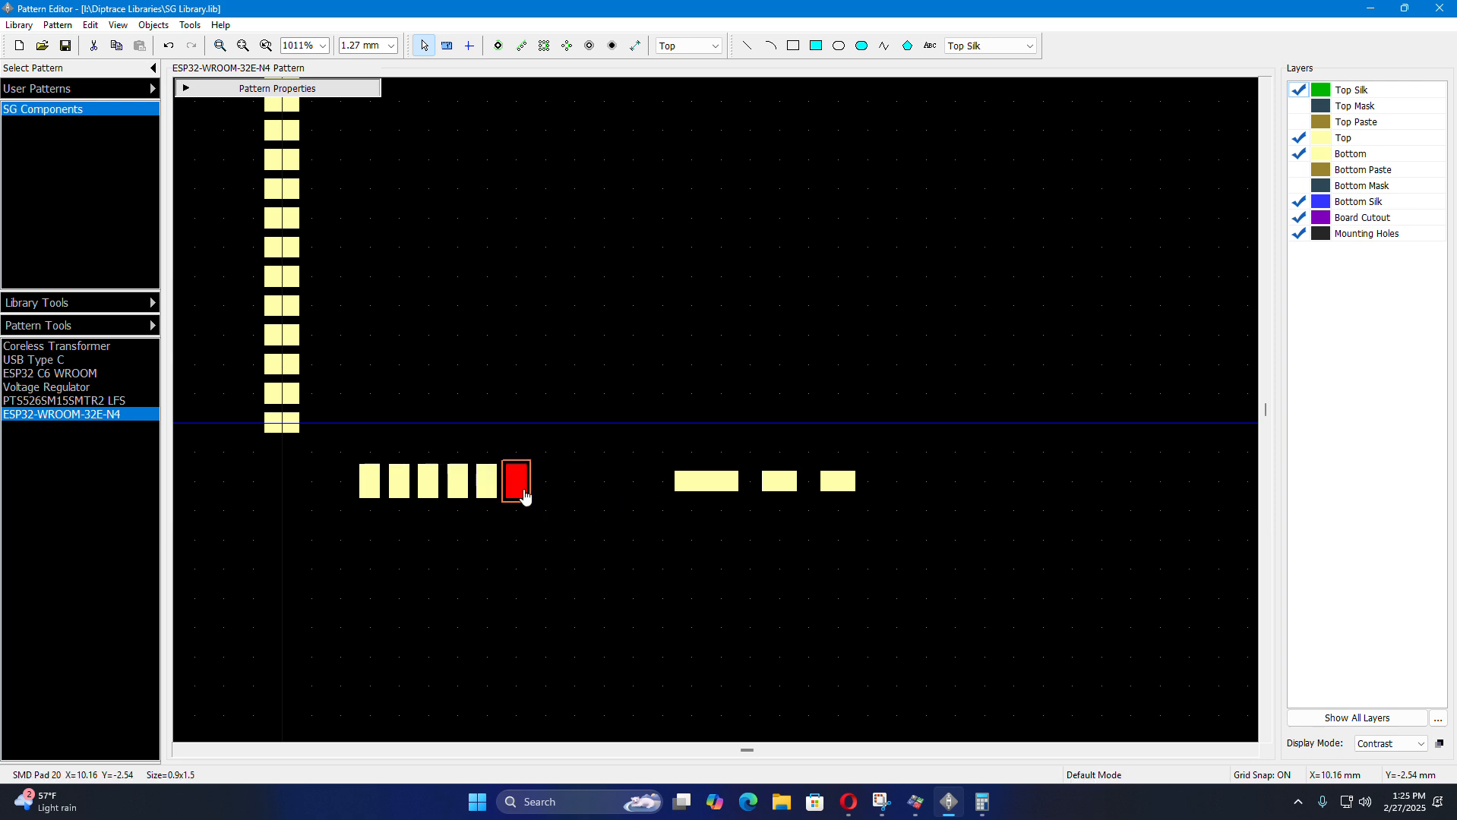
- Rotate pads 21 and 22 upright and move them beside pad 20 at 1.27 mm spacing
left_click(691, 482)
key("r")
left_click_drag(691, 483, 554, 495)
left_click(719, 483)
key("r")
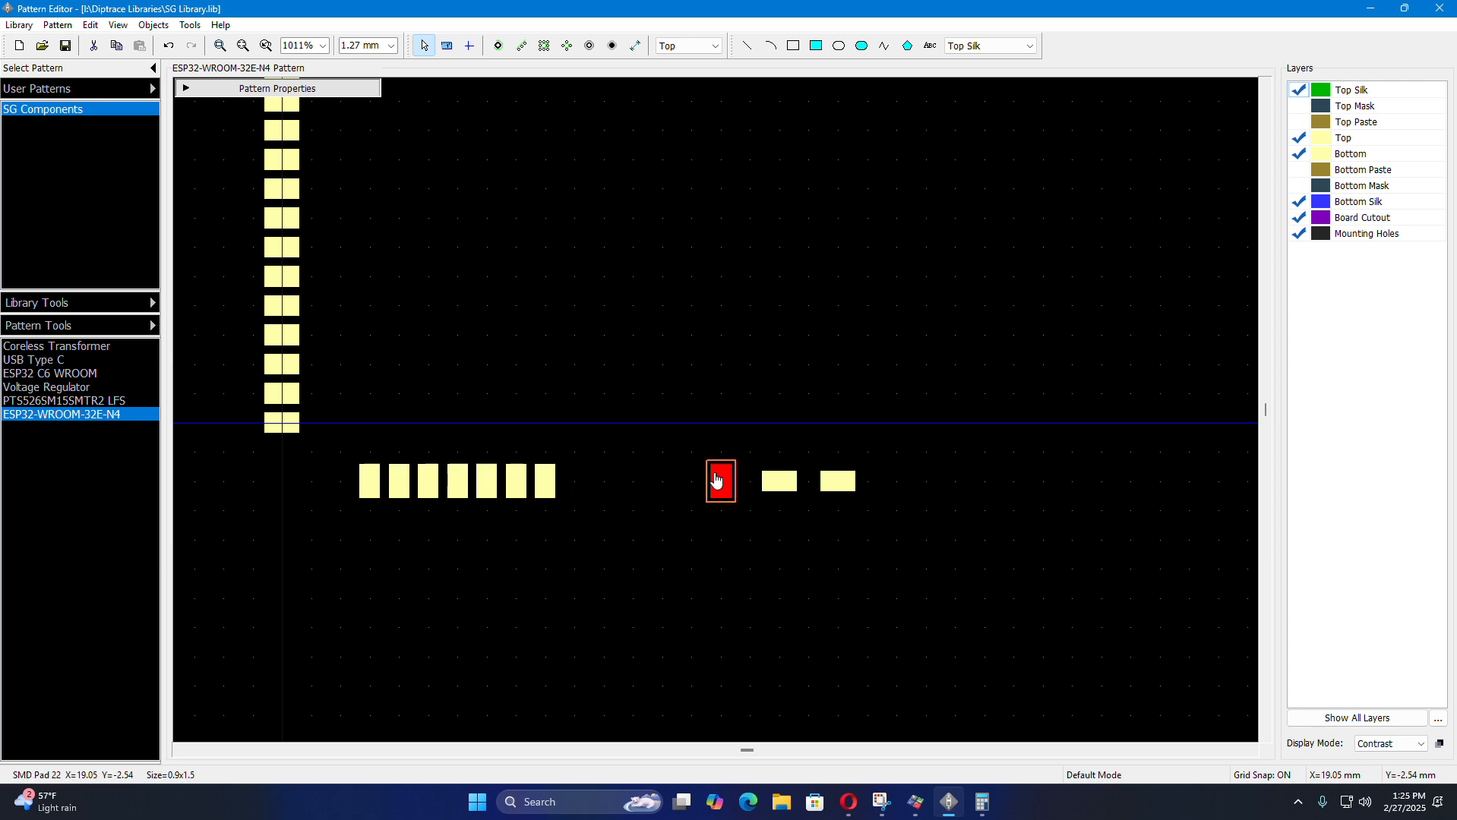
left_click_drag(716, 480, 571, 482)
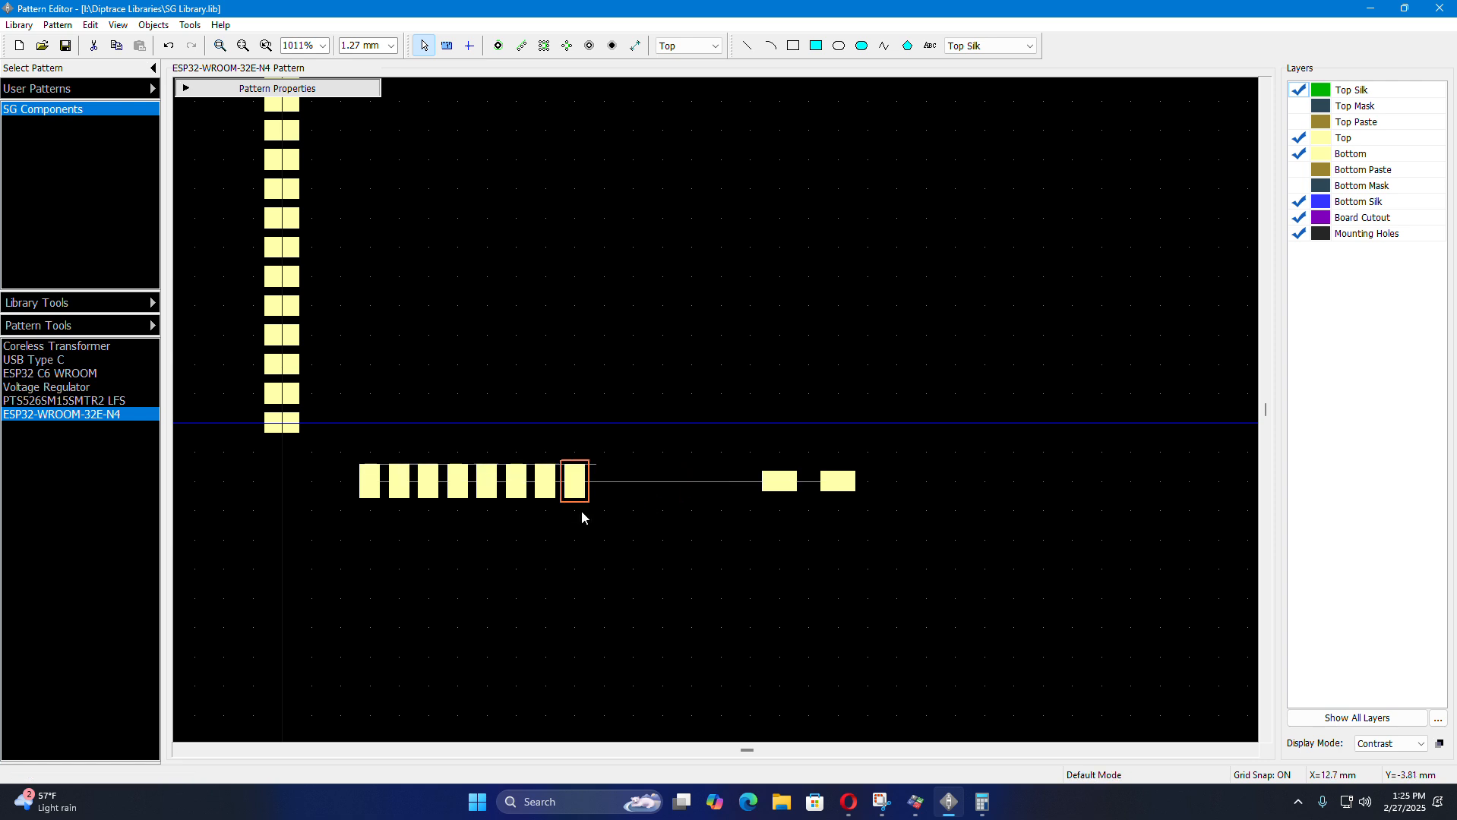
- Rotate pads 23 and 24 upright and move them beside pad 22 at 1.27 mm spacing to complete the row
left_click(764, 493)
key("r")
left_click_drag(779, 497, 604, 495)
left_click(826, 486)
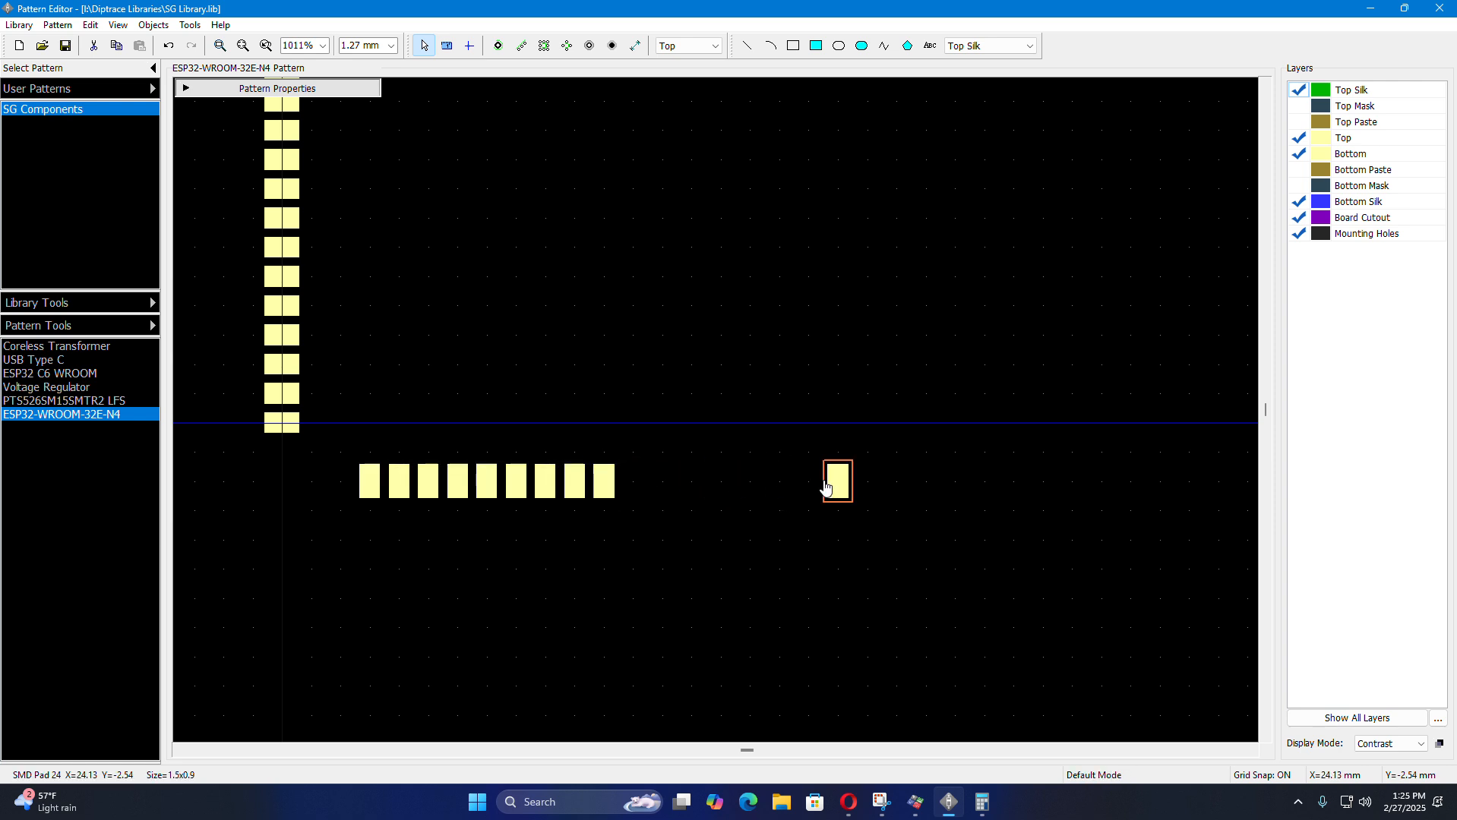
left_click_drag(835, 489, 648, 494)
scroll(325, 647, "down", 2)
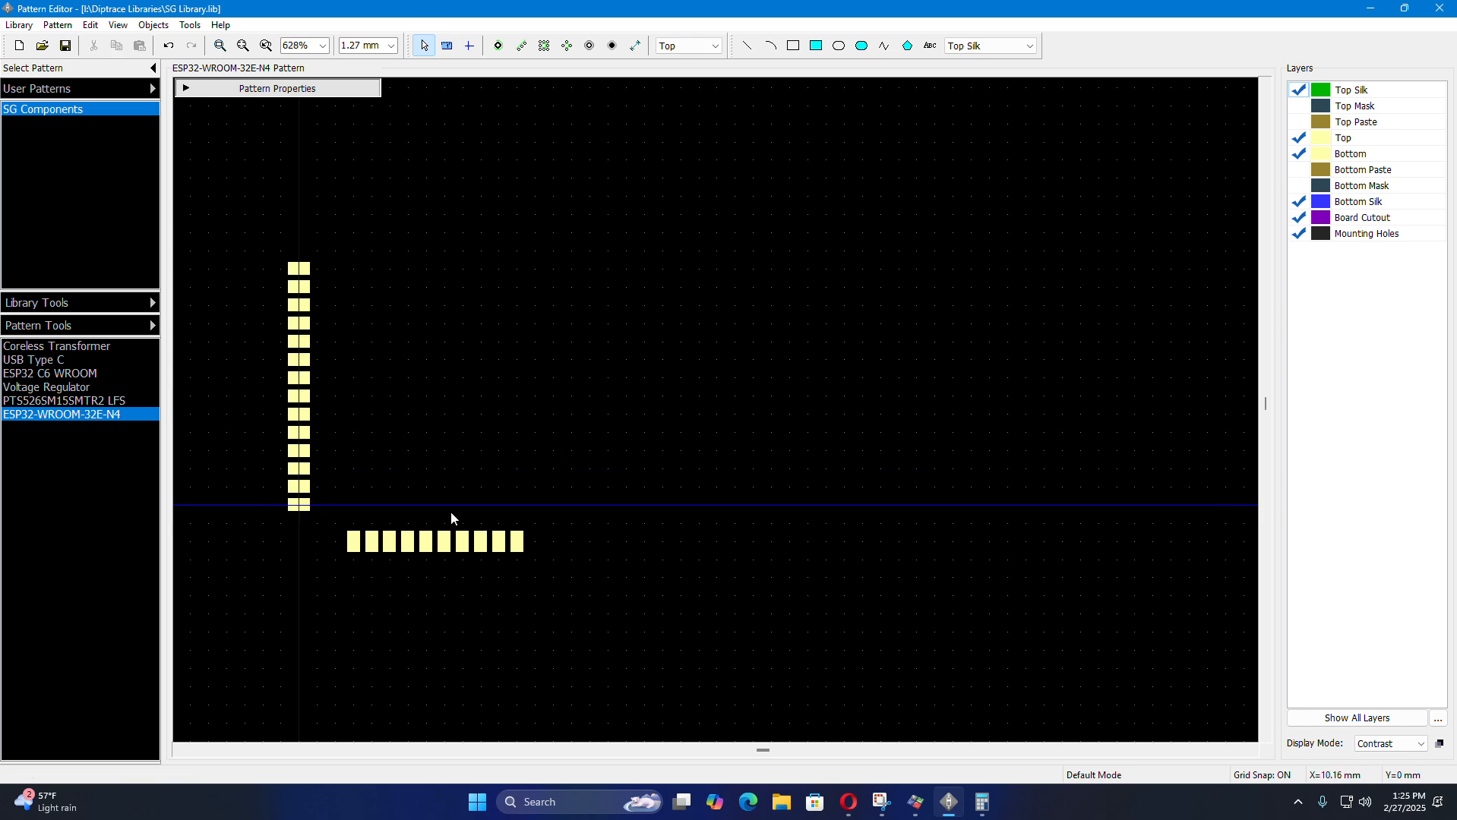
scroll(258, 560, "up", 2)
scroll(349, 623, "down", 2)
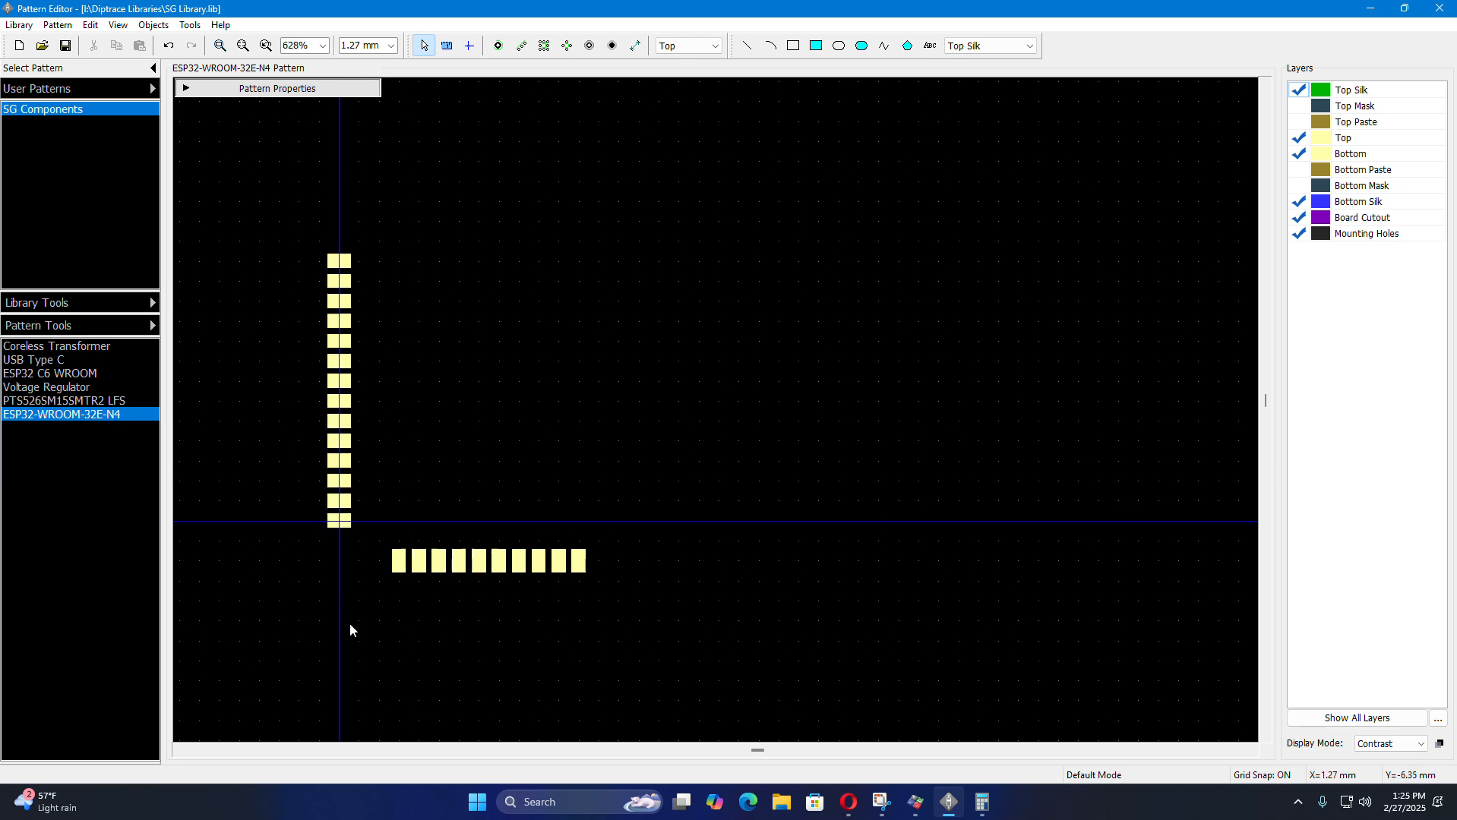
scroll(595, 620, "up", 1)
scroll(650, 588, "down", 1)
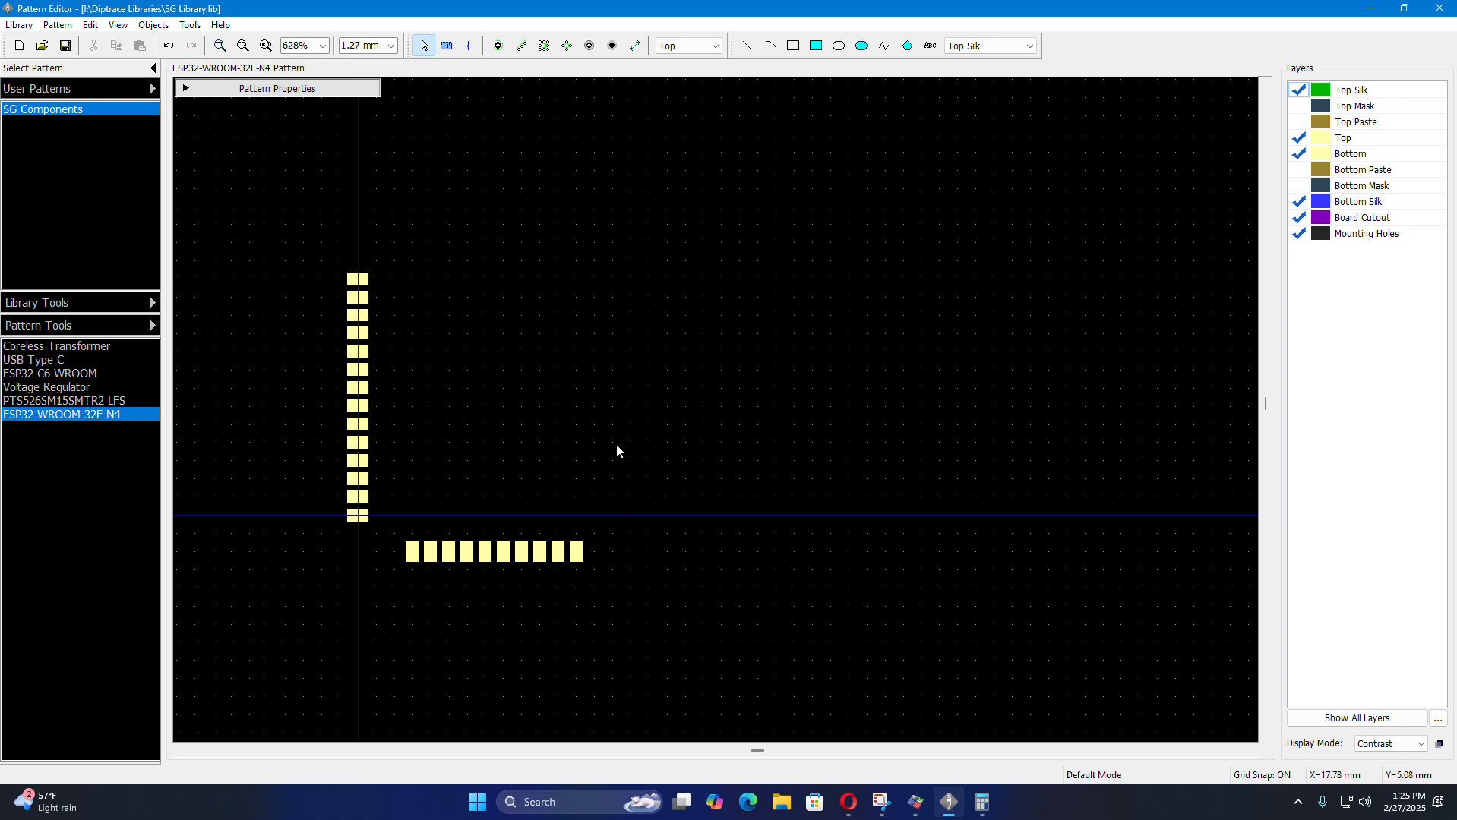
- Check the column of pads 25 to 38 in the datasheet's land pattern and start placing single pads
left_click(849, 802)
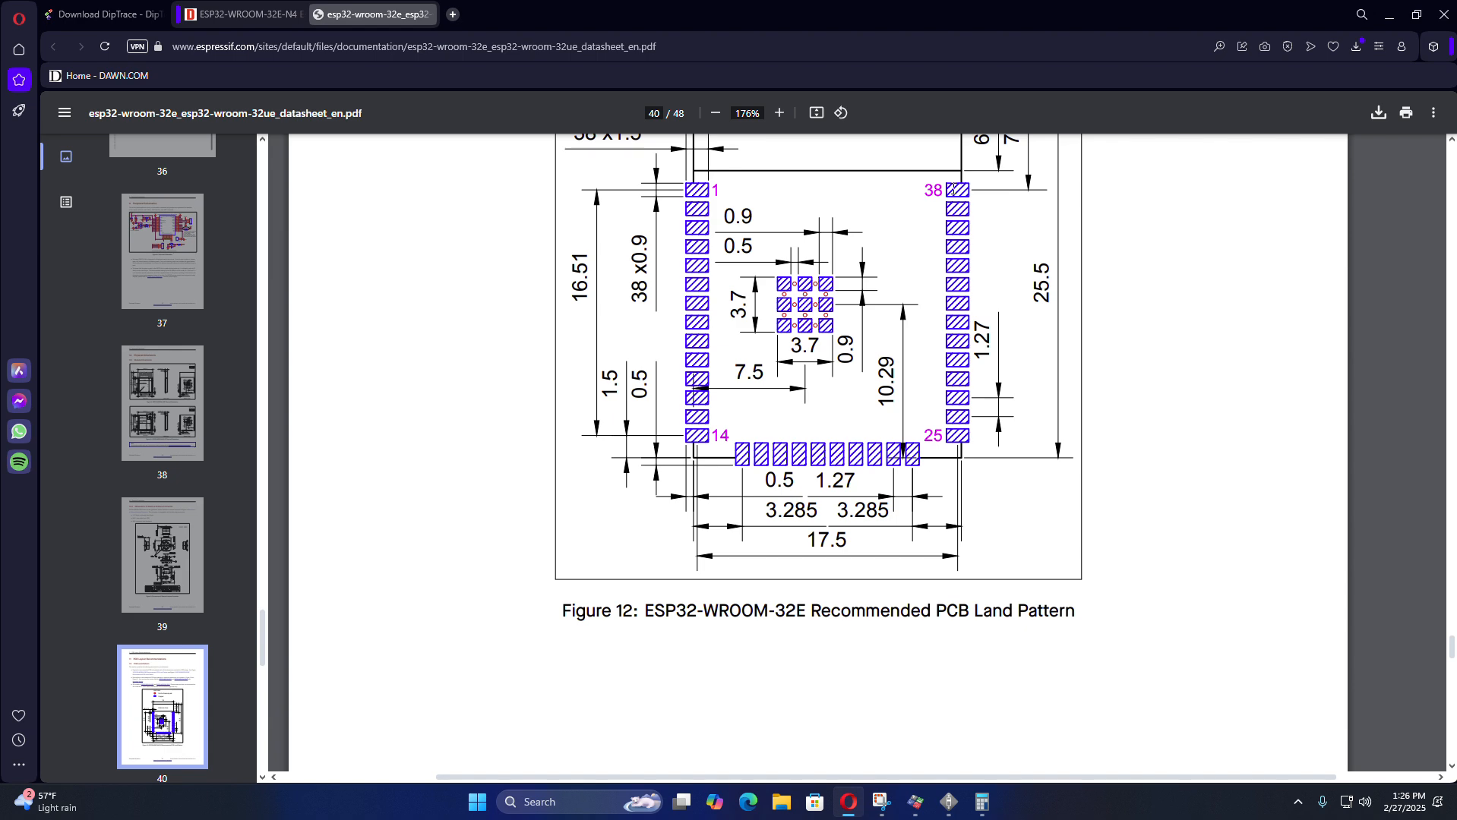
left_click(935, 798)
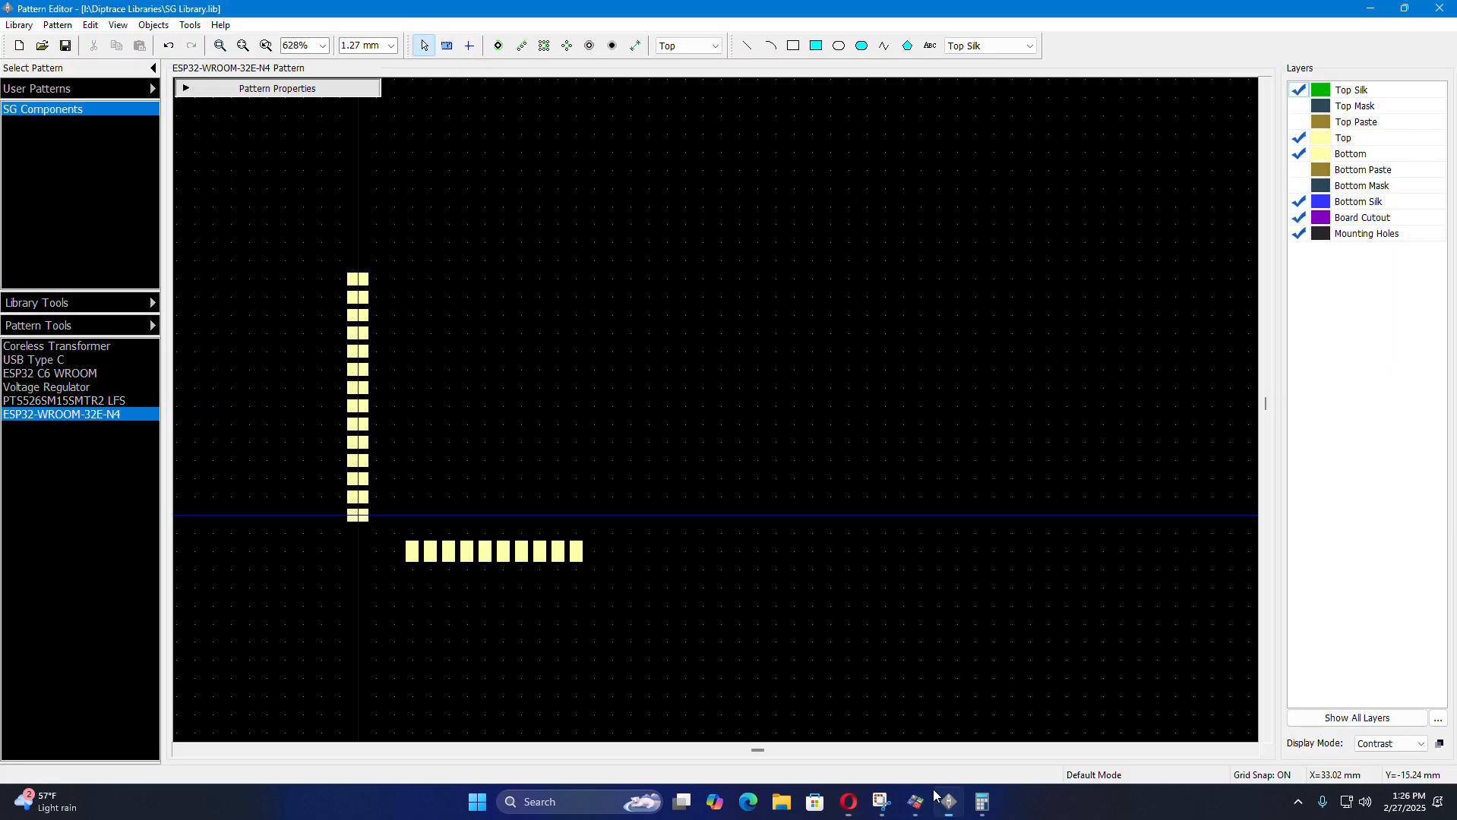
left_click(497, 45)
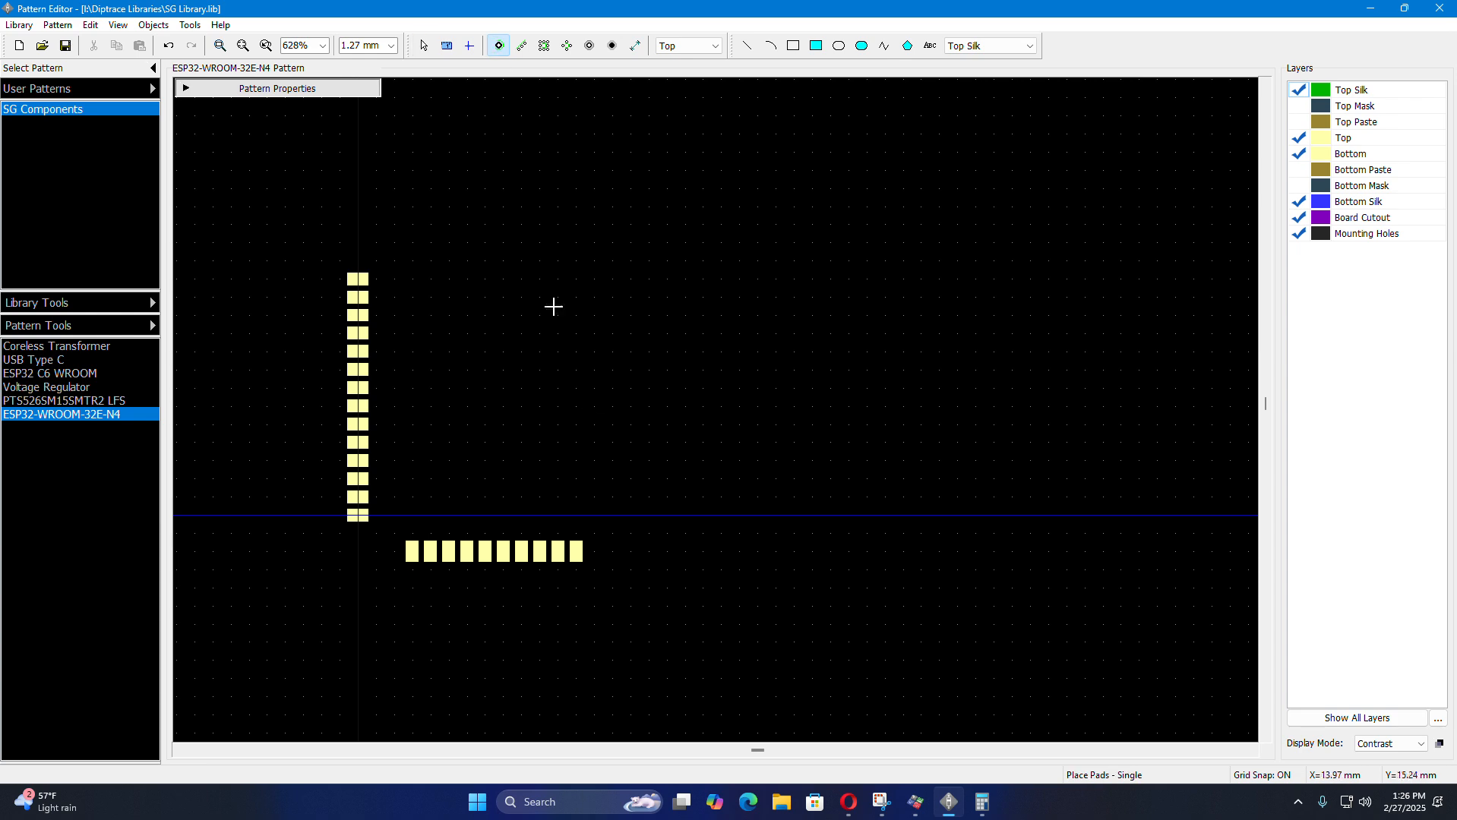
- Place pad 25 beside the bottom pad row at X 17.78 mm, Y 0 mm, and check its position properties
left_click(612, 512)
key("Escape")
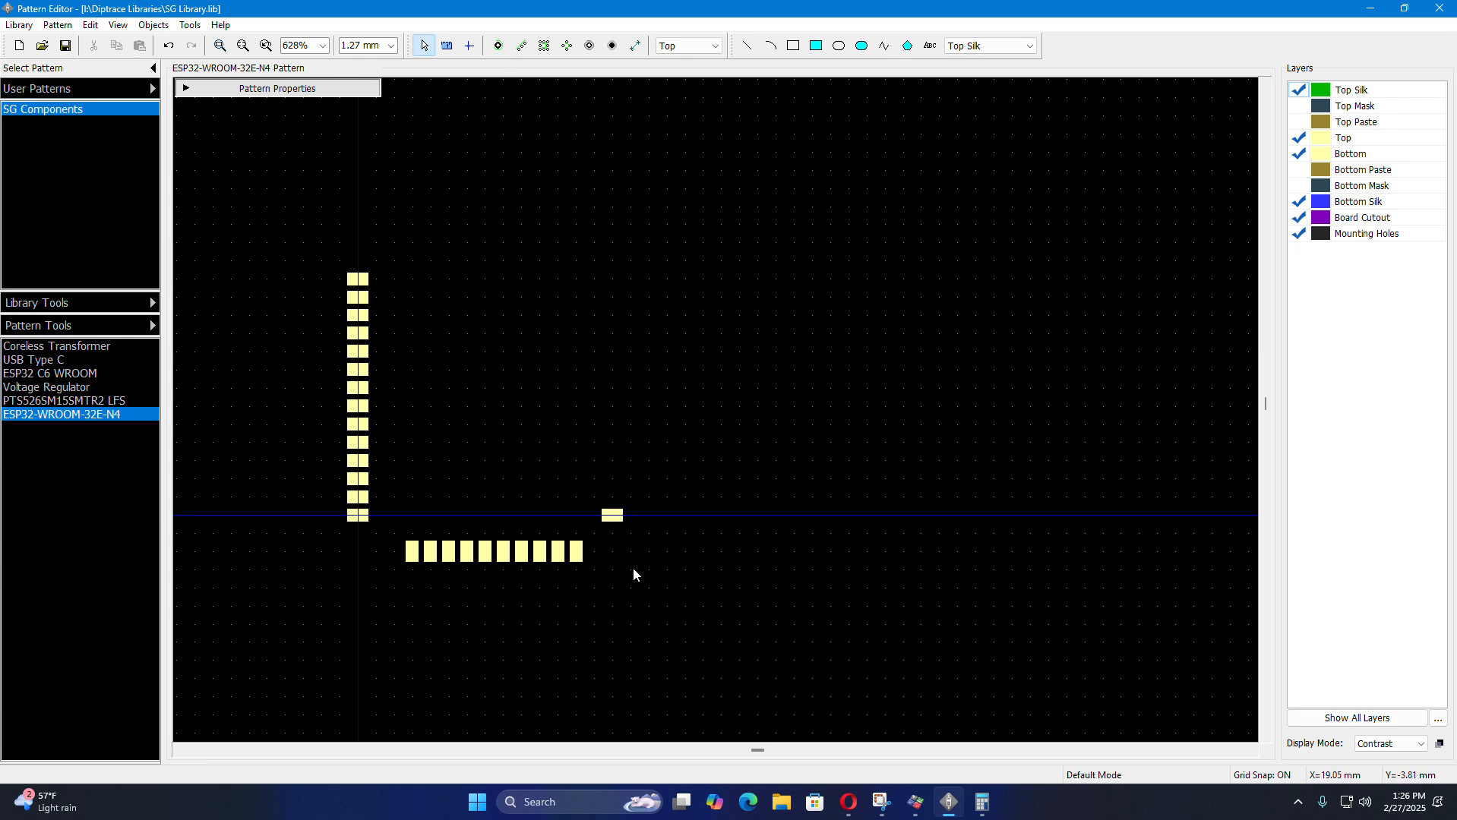
scroll(462, 517, "up", 2)
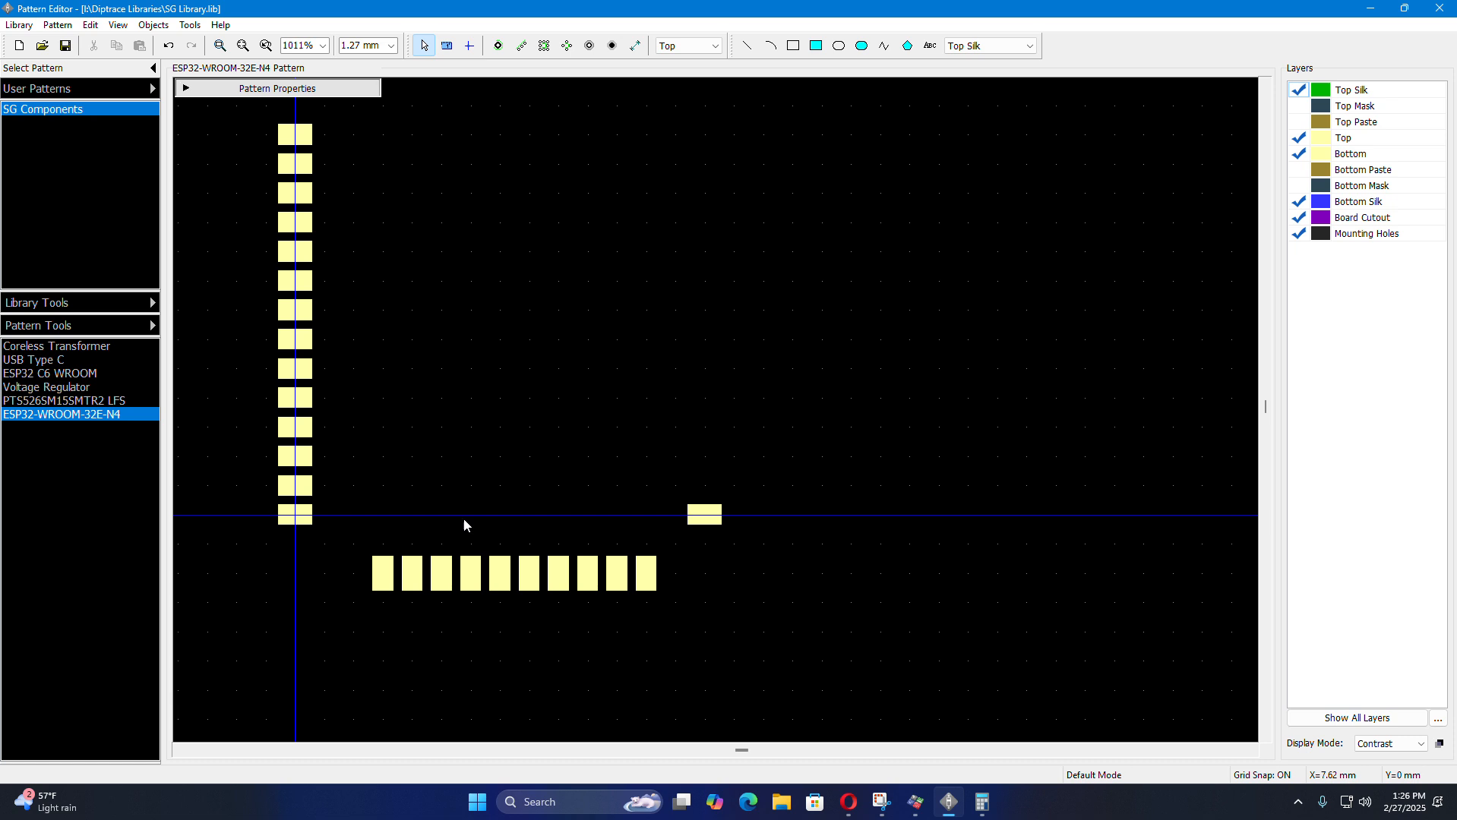
left_click(715, 519)
double_click(715, 520)
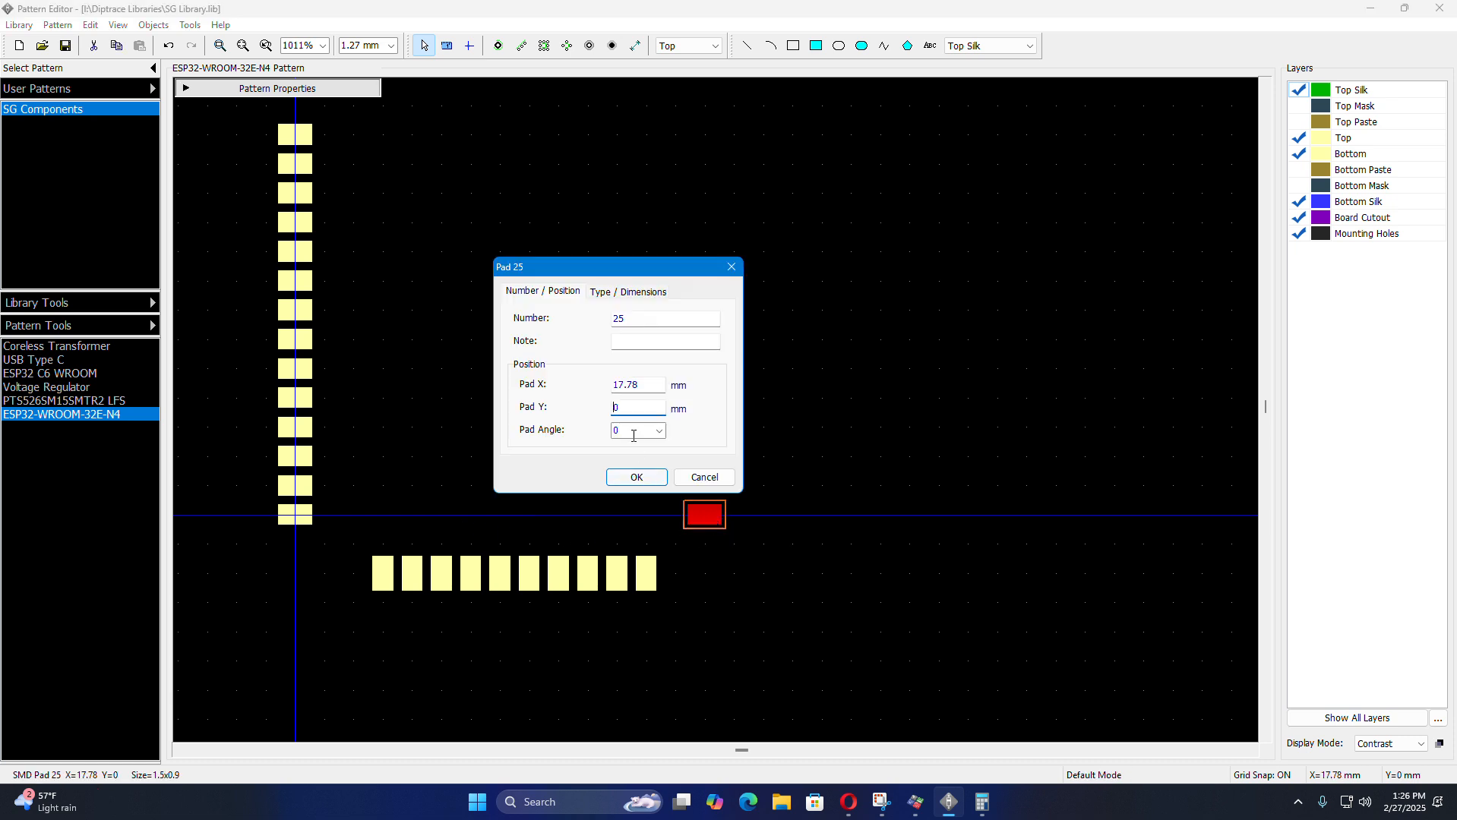
left_click(638, 477)
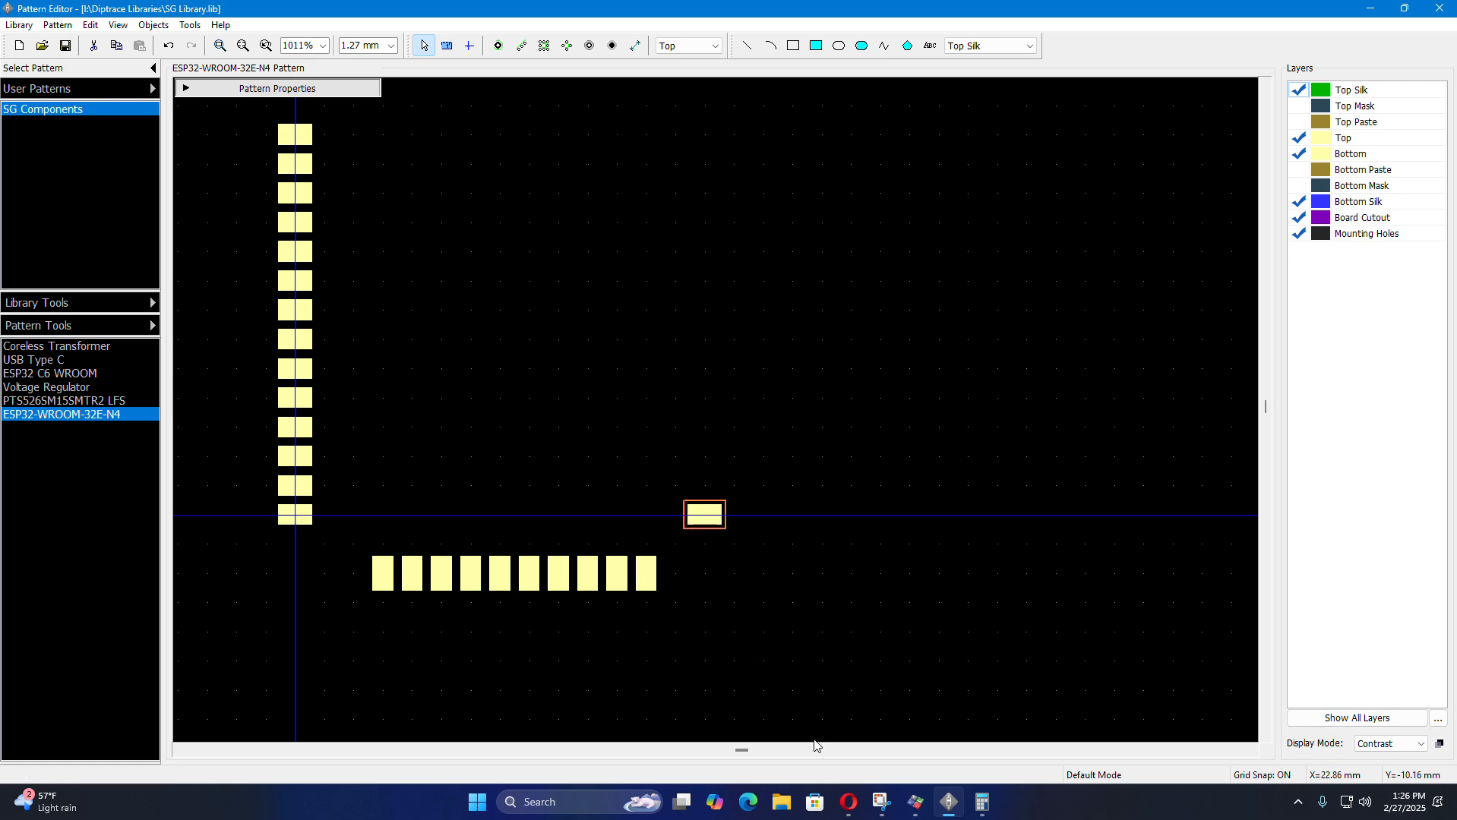
- Consult the datasheet's land pattern in Opera for the pad column spacing, and set pad 25's X position to 17.5 mm in Pattern Editor
left_click(848, 801)
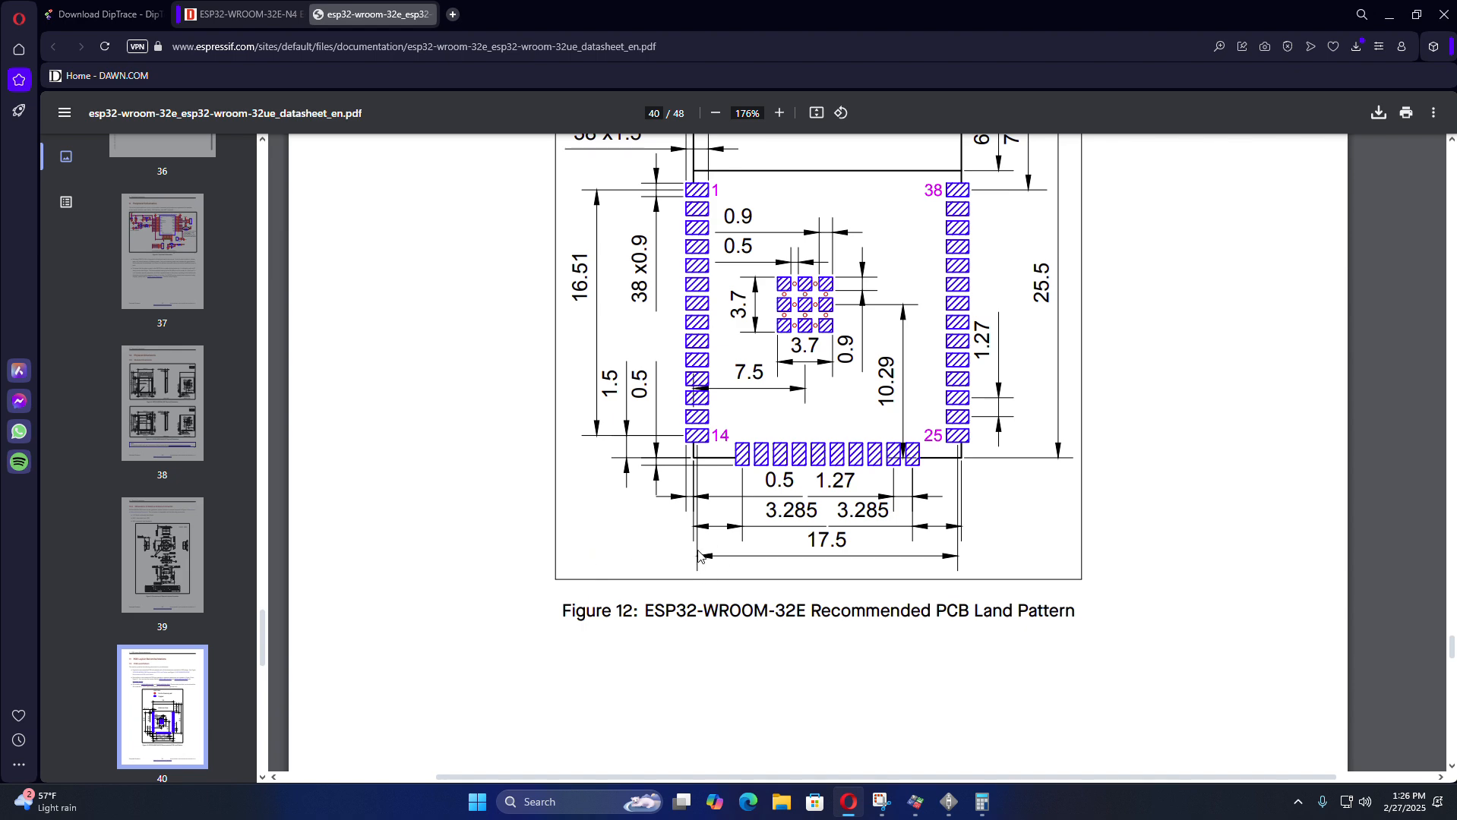
scroll(987, 517, "up", 5, "ctrl")
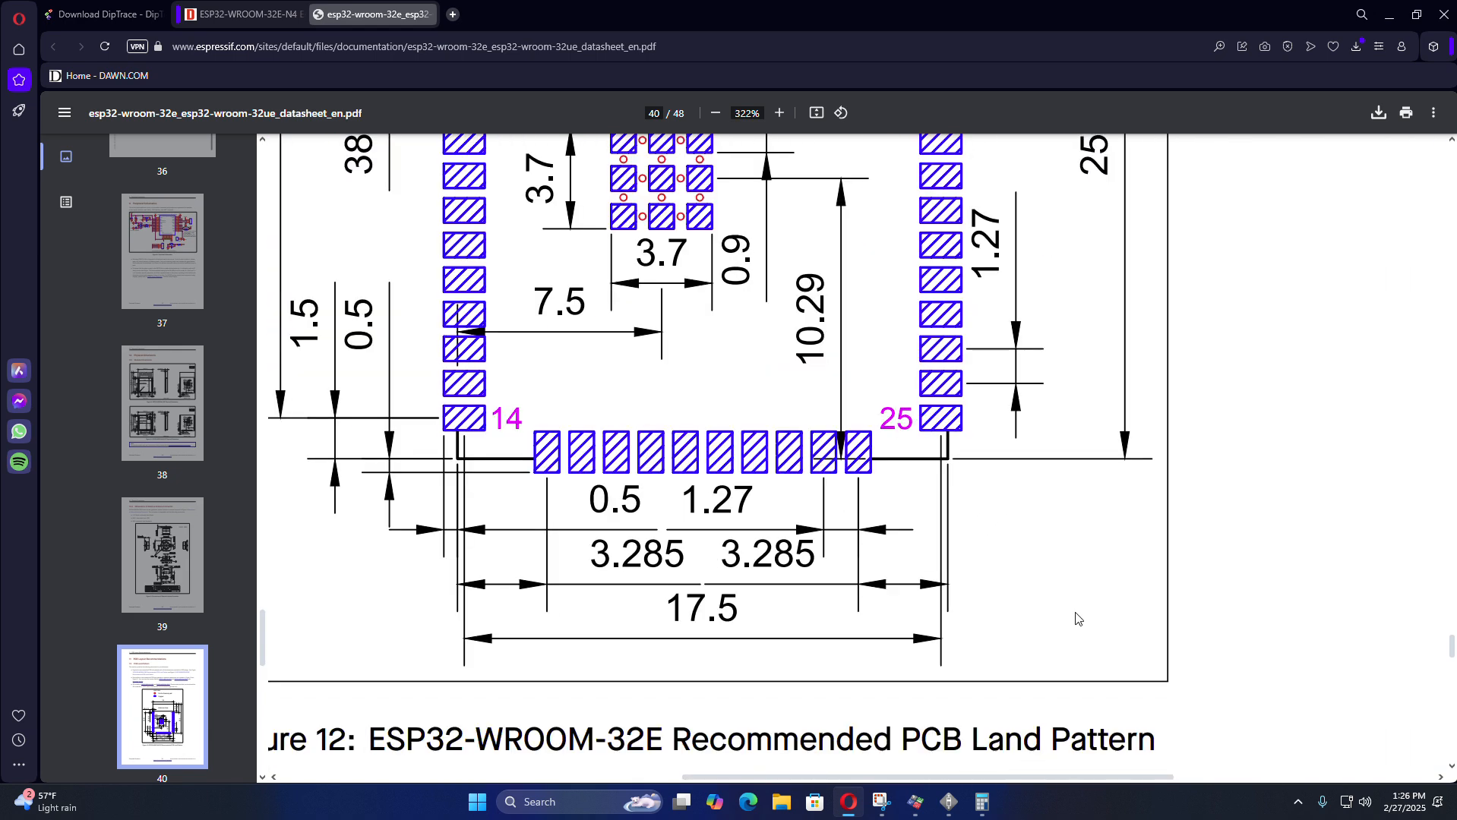
scroll(717, 488, "up", 2, "ctrl")
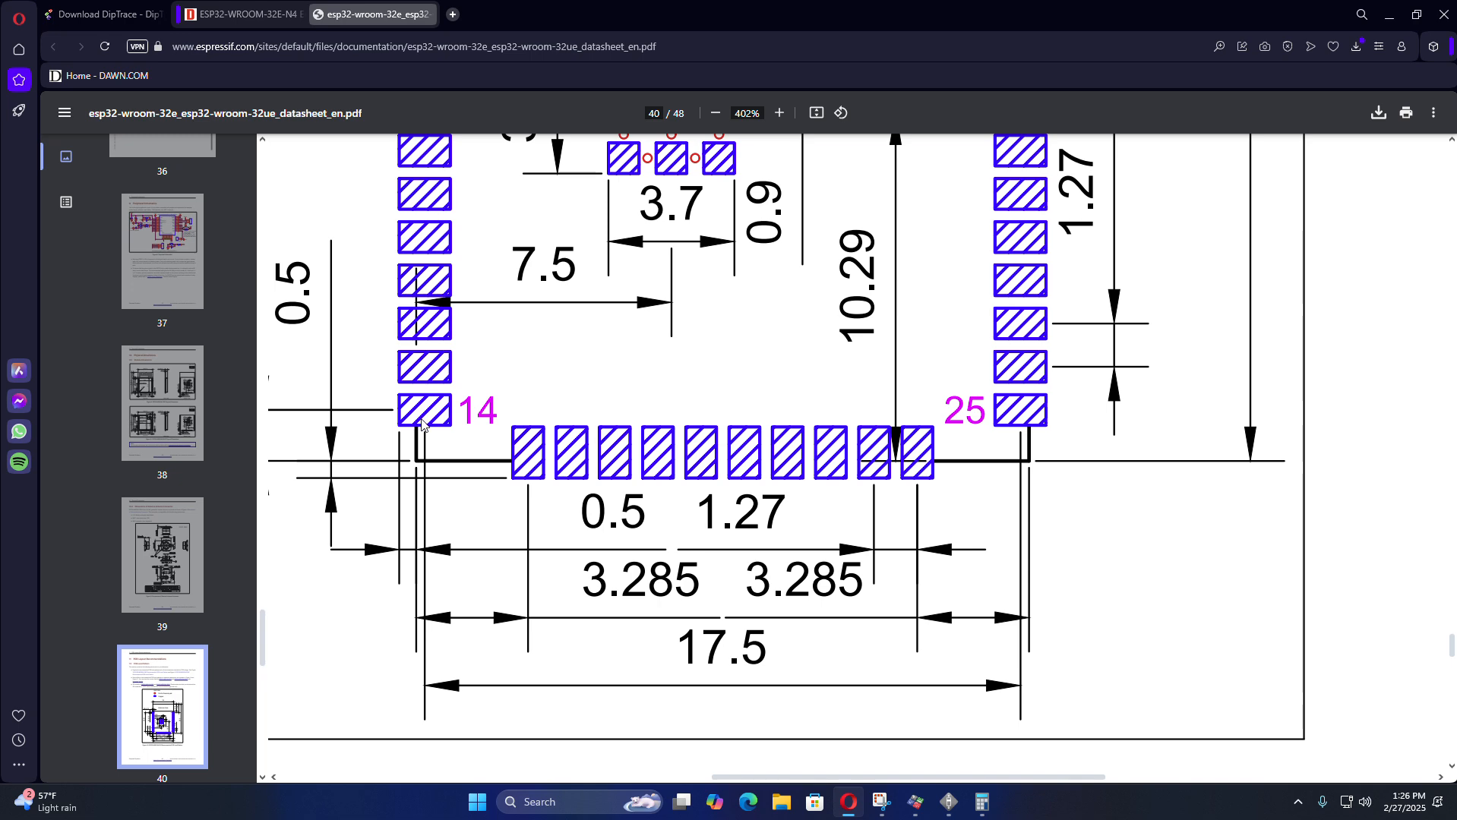
scroll(428, 463, "up", 1, "ctrl")
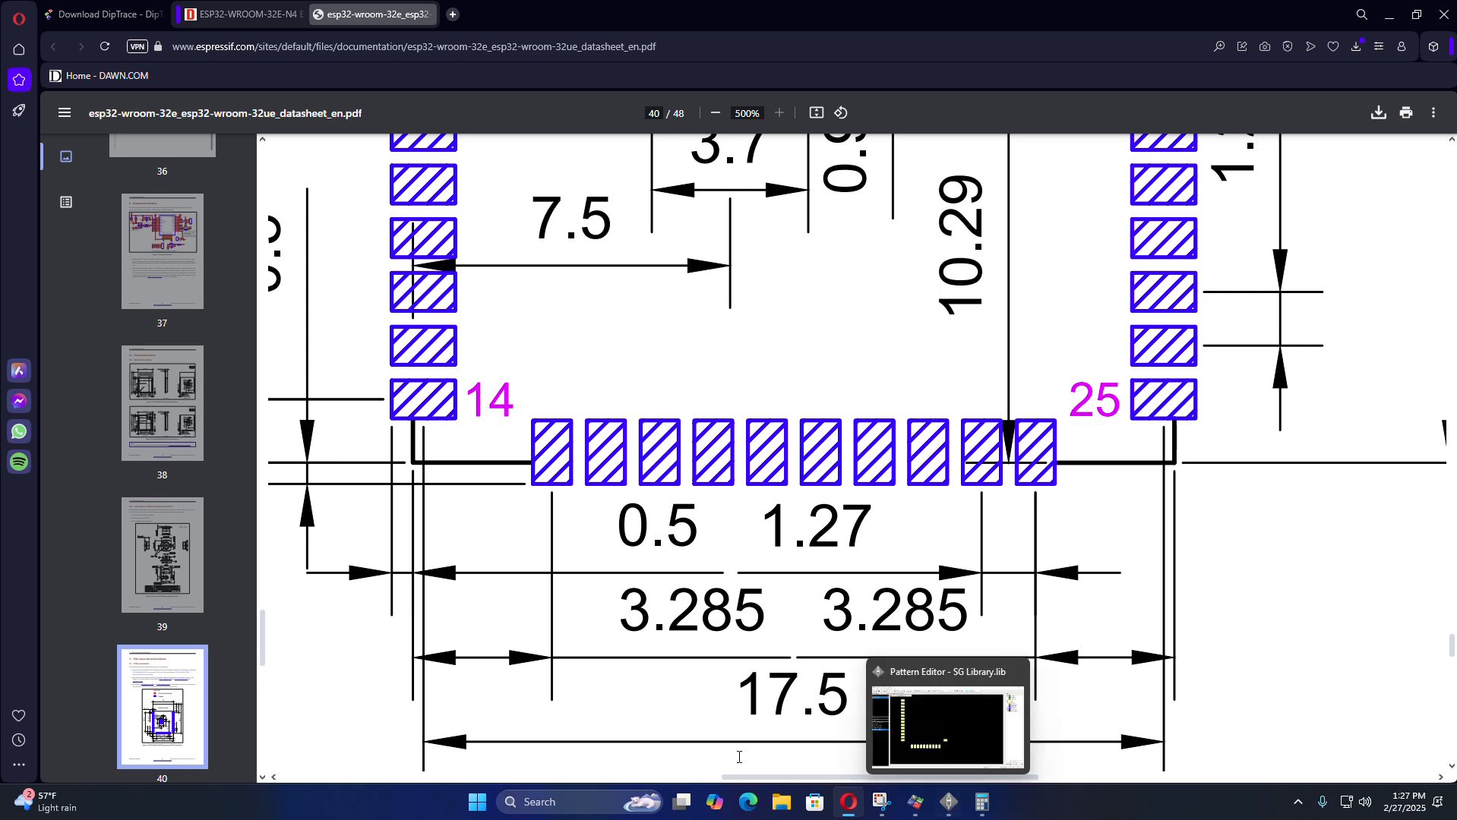
left_click(949, 802)
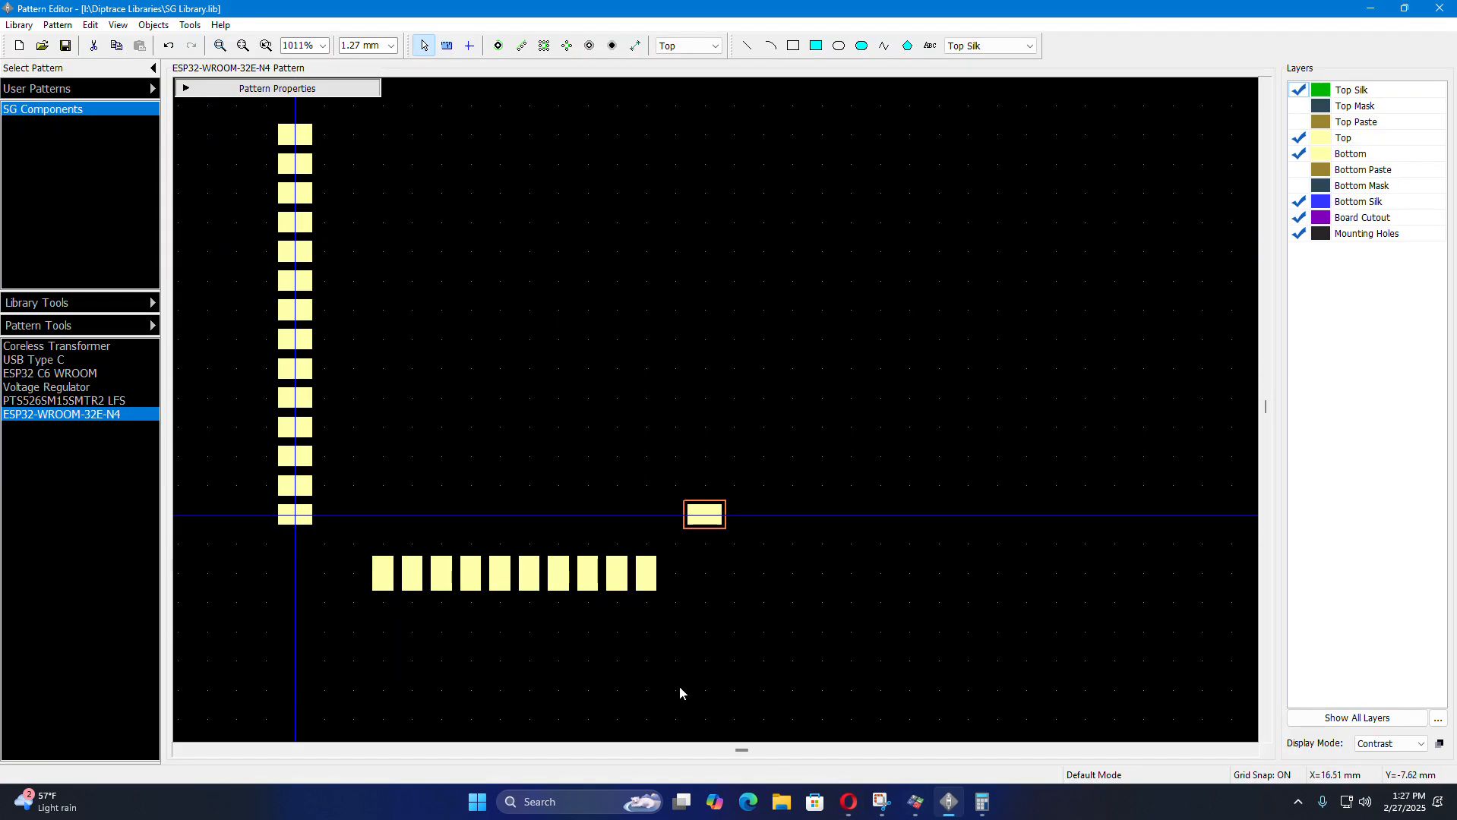
double_click(717, 516)
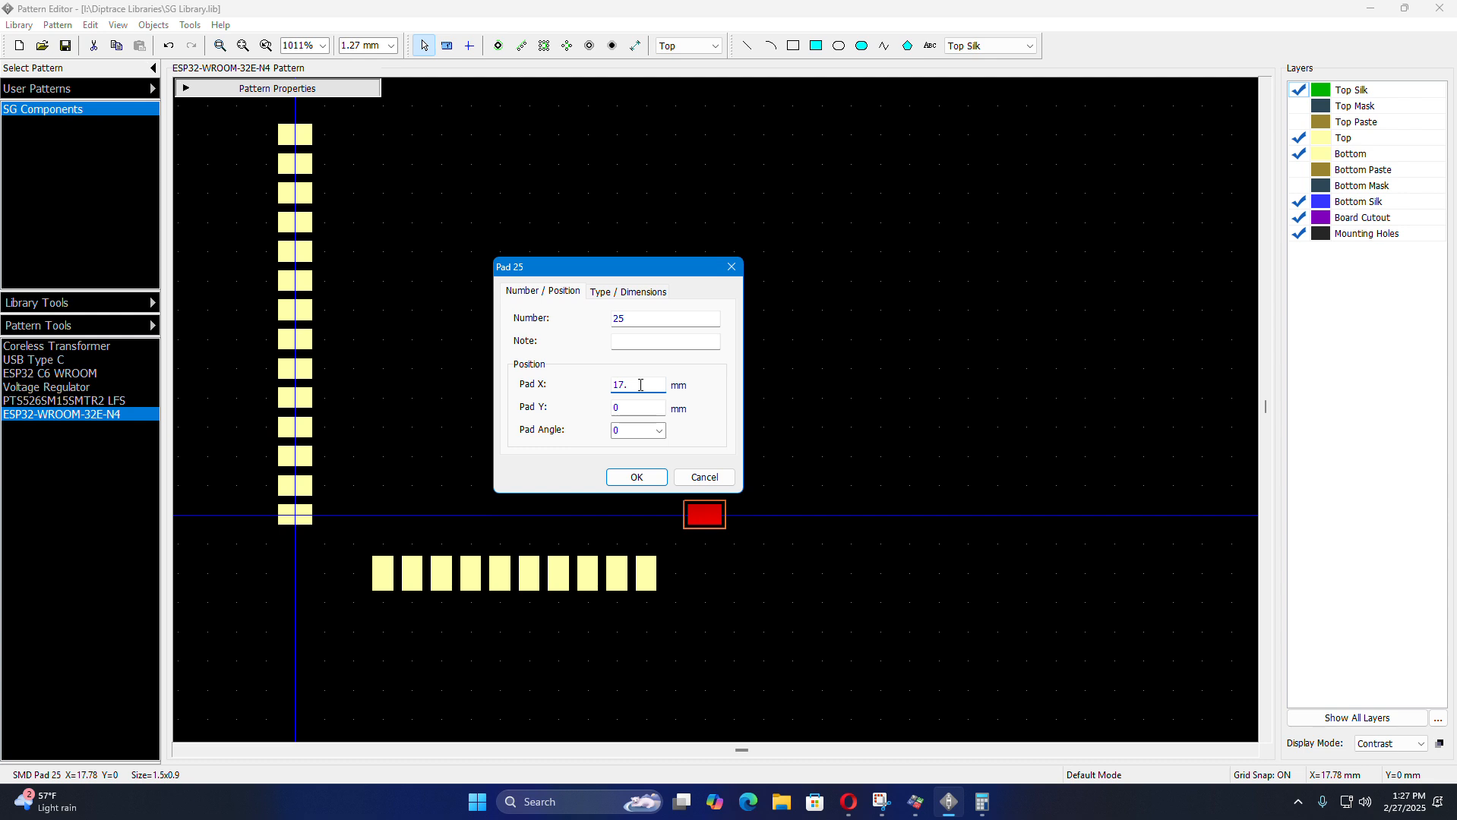
key("Return")
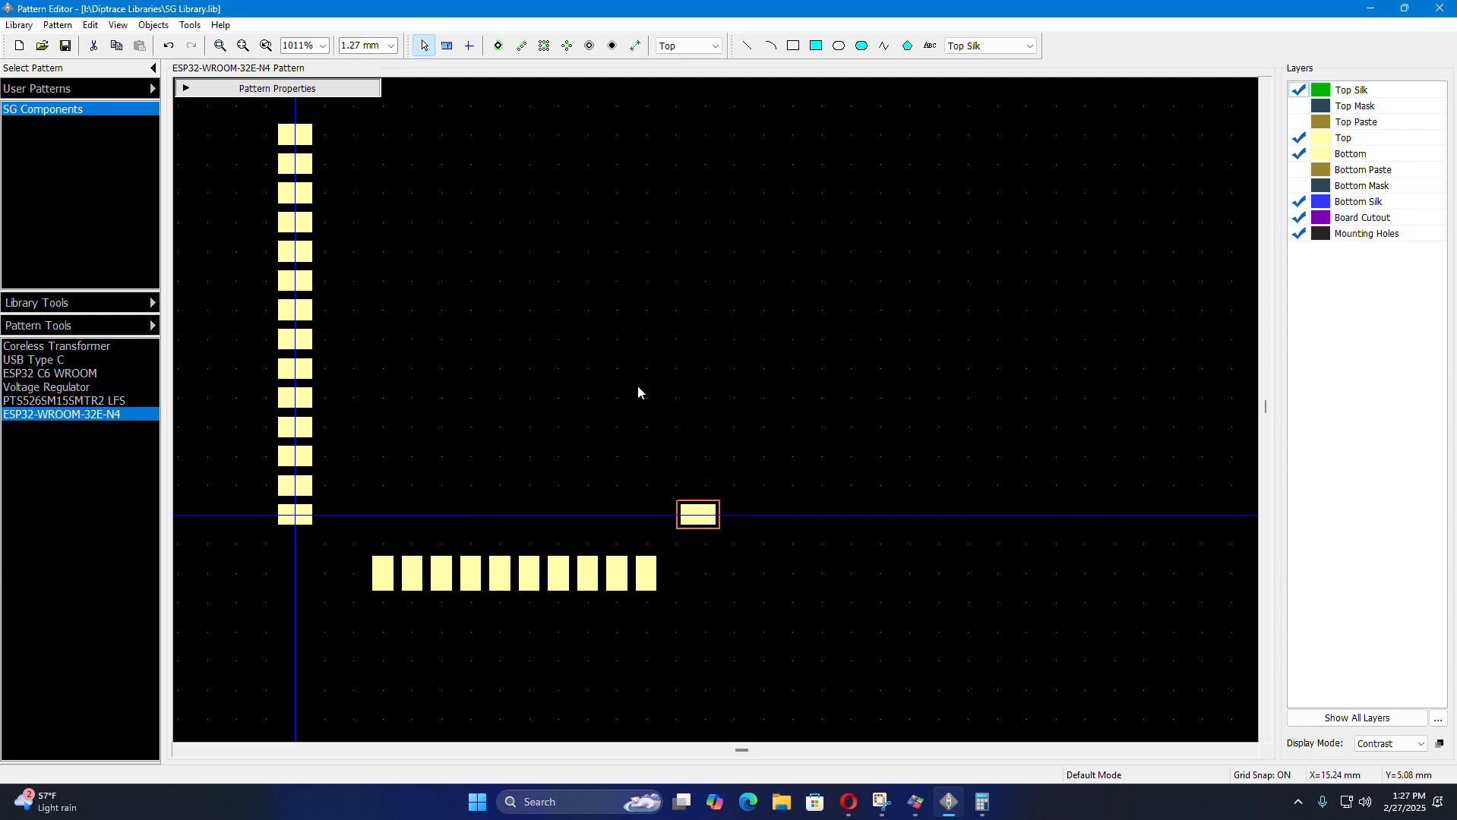
left_click(637, 391)
- Place pad 26 one grid step above pad 25 and align it with that pad at Y 1.27 mm
scroll(637, 414, "up", 1)
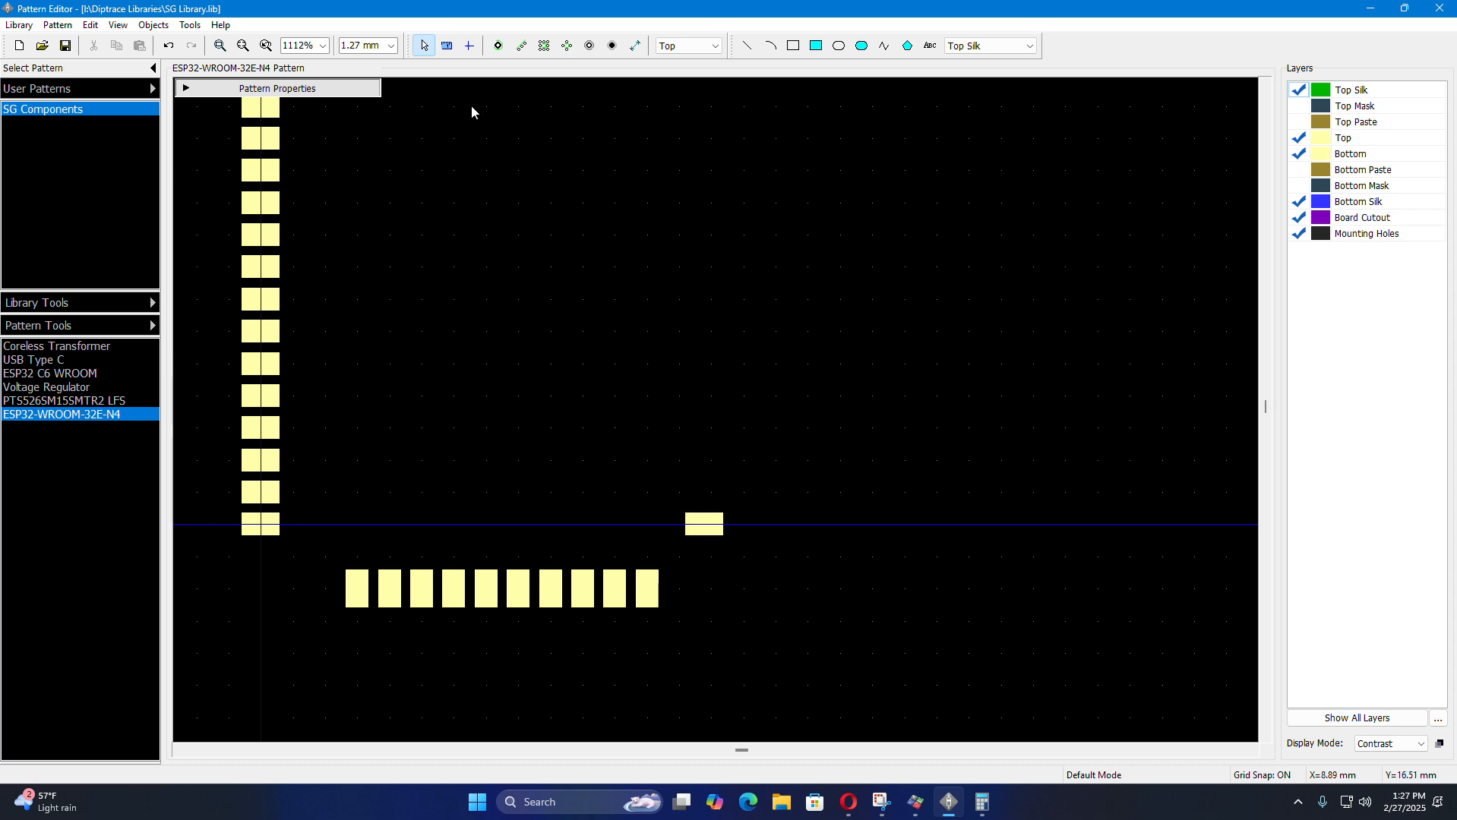
left_click(498, 47)
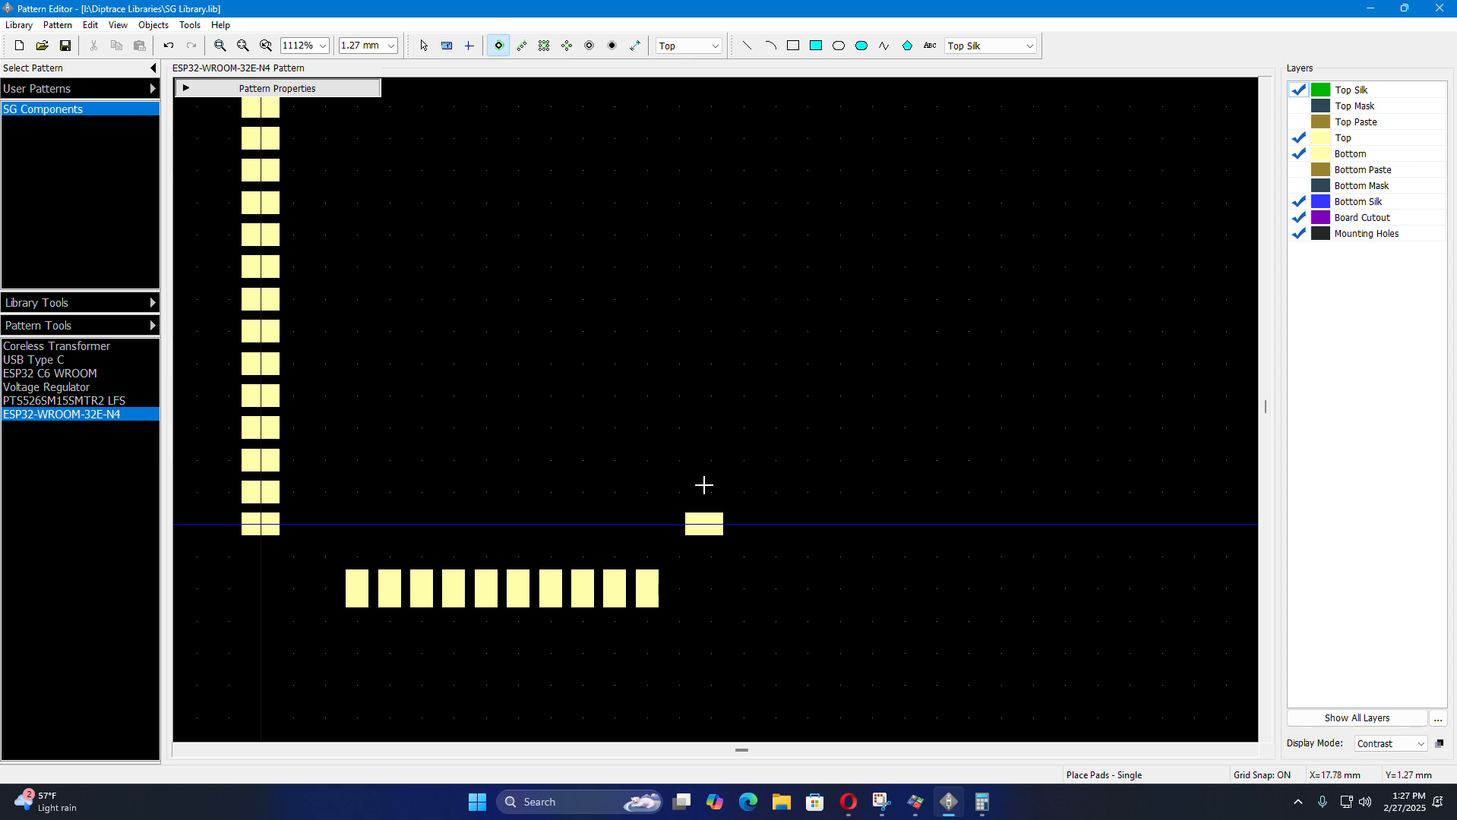
left_click(706, 487)
key("Escape")
scroll(712, 541, "up", 2)
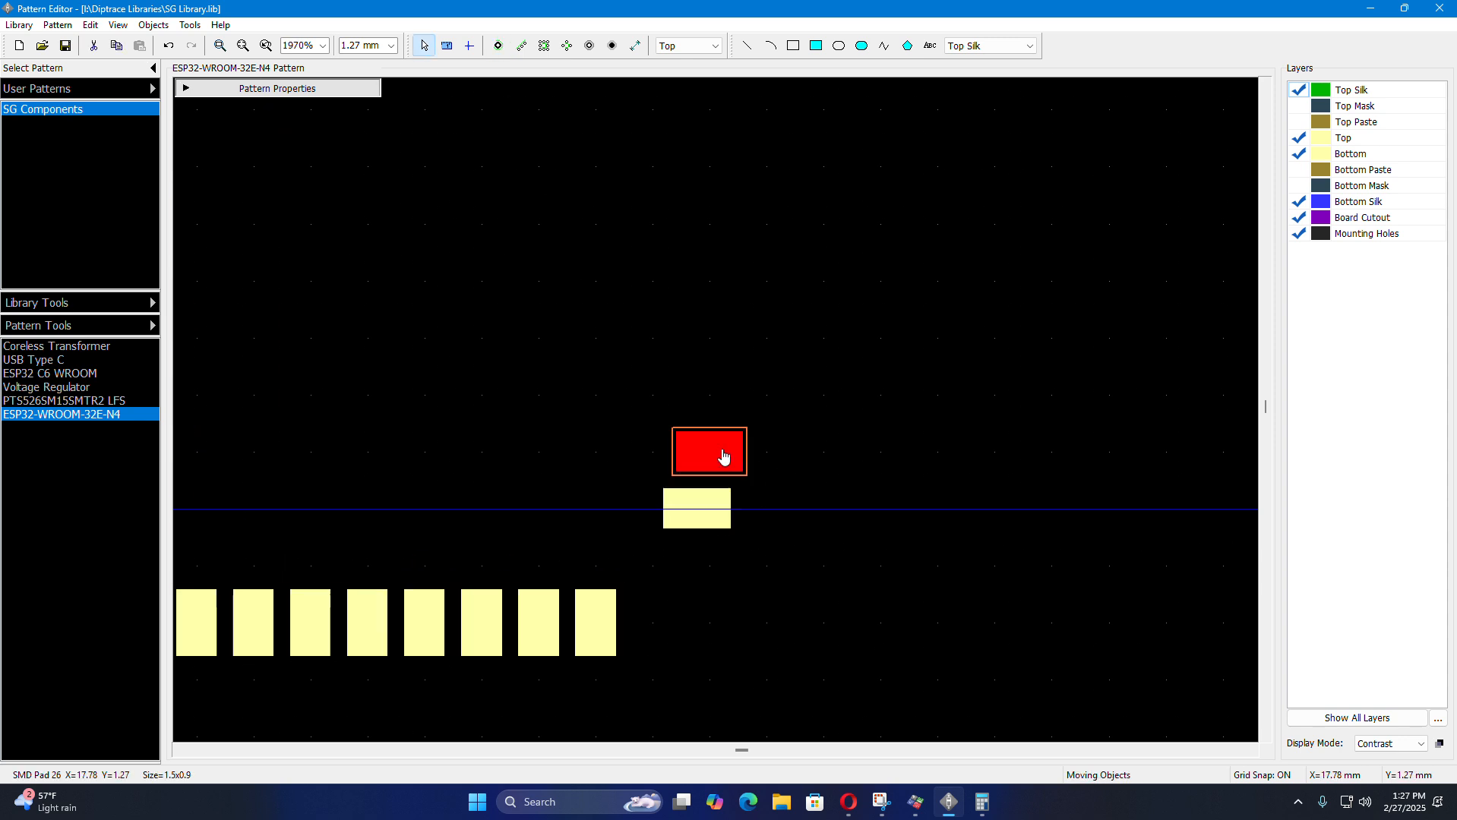
left_click_drag(722, 455, 710, 456)
scroll(801, 570, "down", 2)
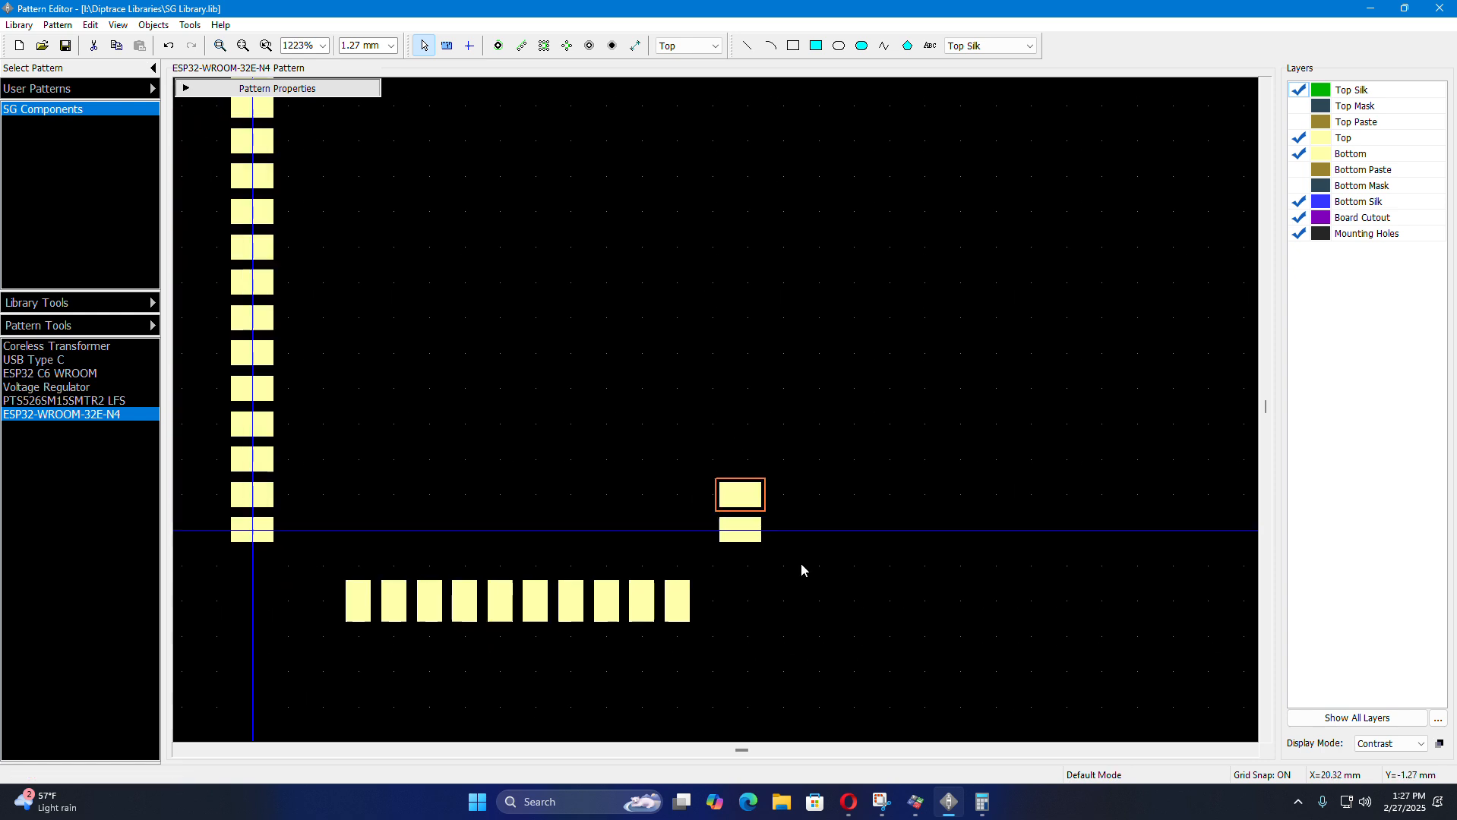
left_click(660, 476)
scroll(575, 518, "down", 2)
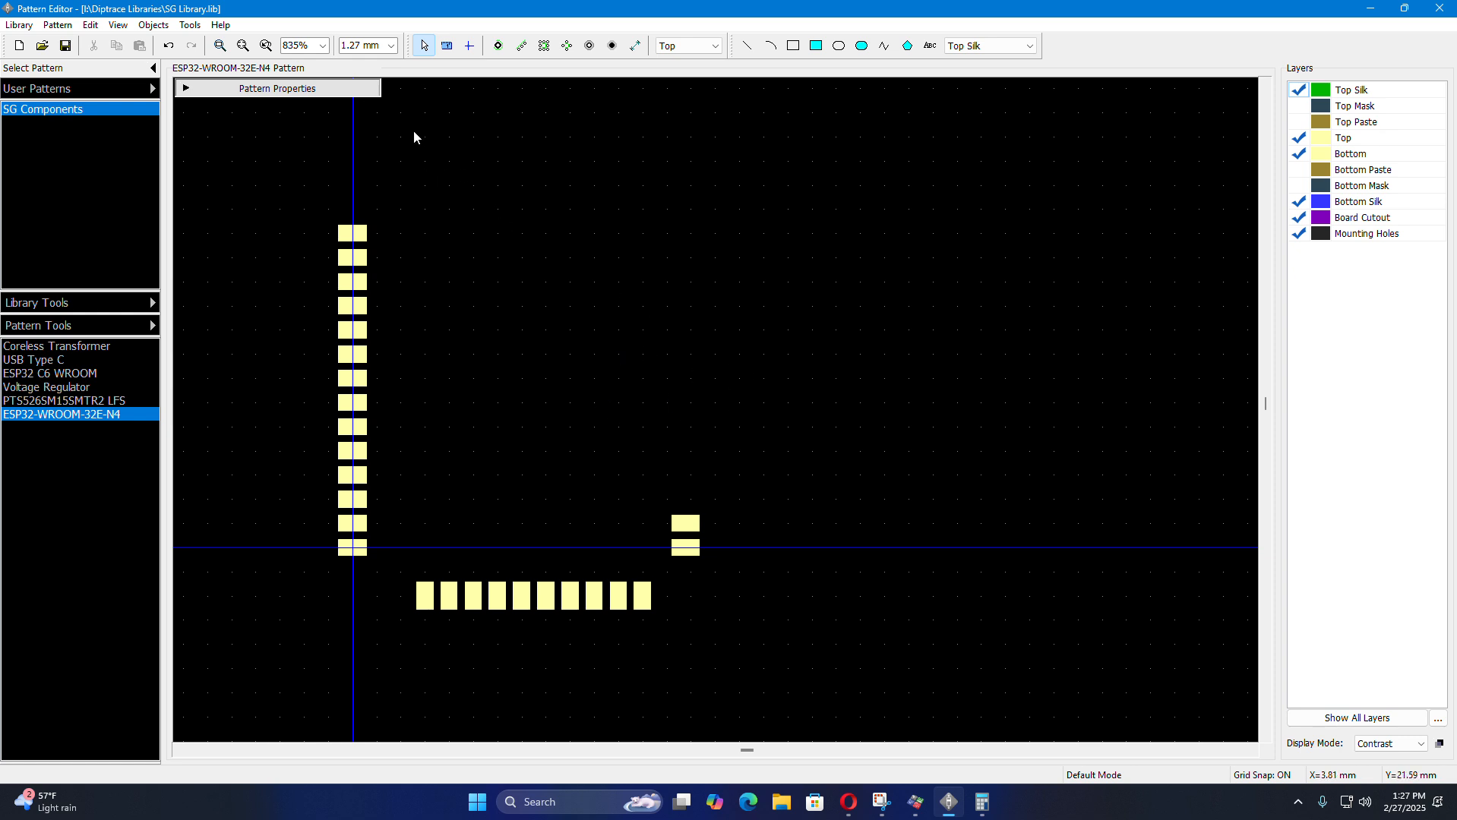
- Add pad 27 directly above pad 26 at Y 2.54 mm, aligned with the two pads below
scroll(681, 566, "up", 6)
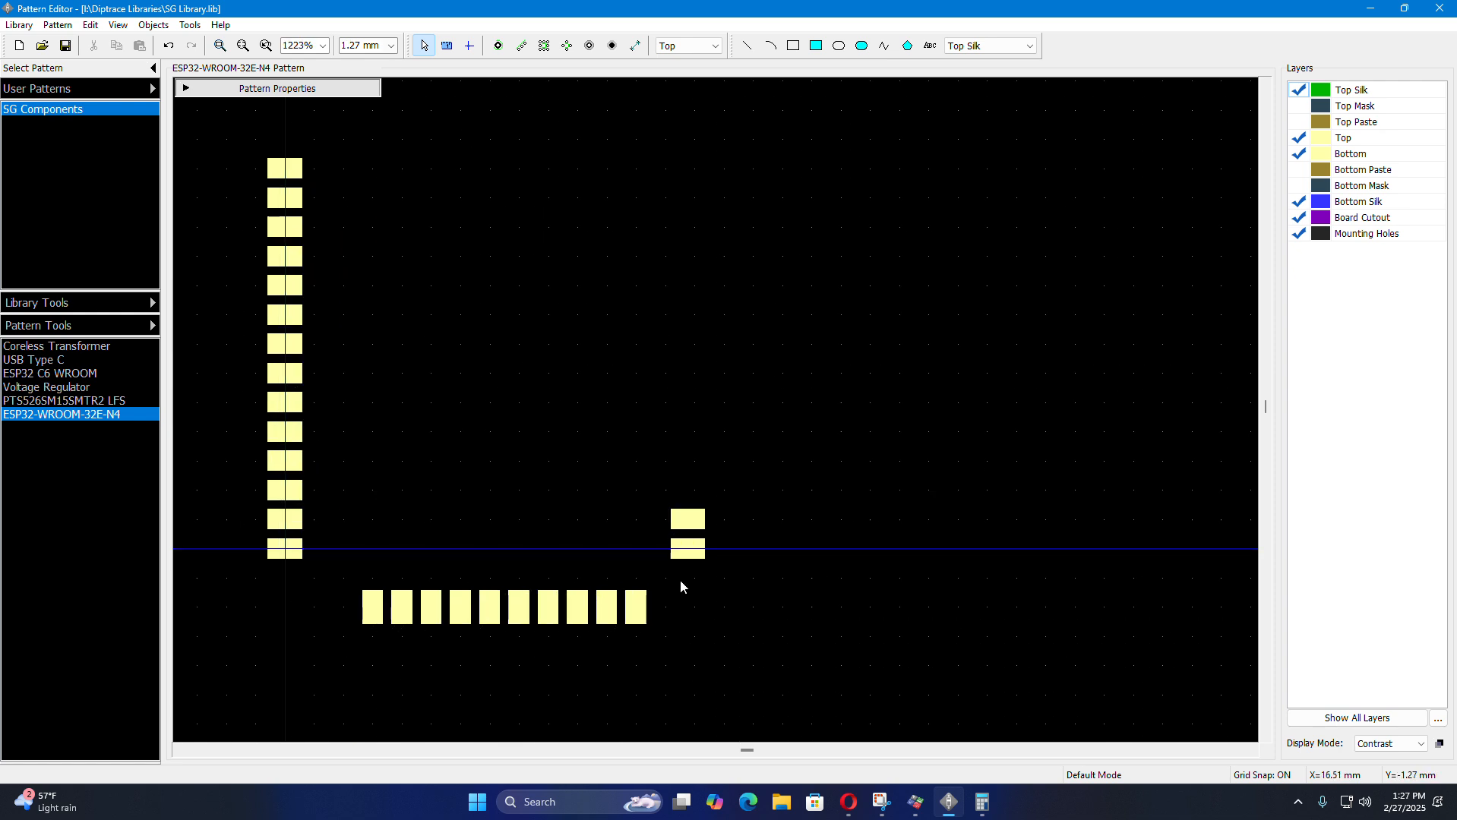
scroll(707, 532, "up", 2)
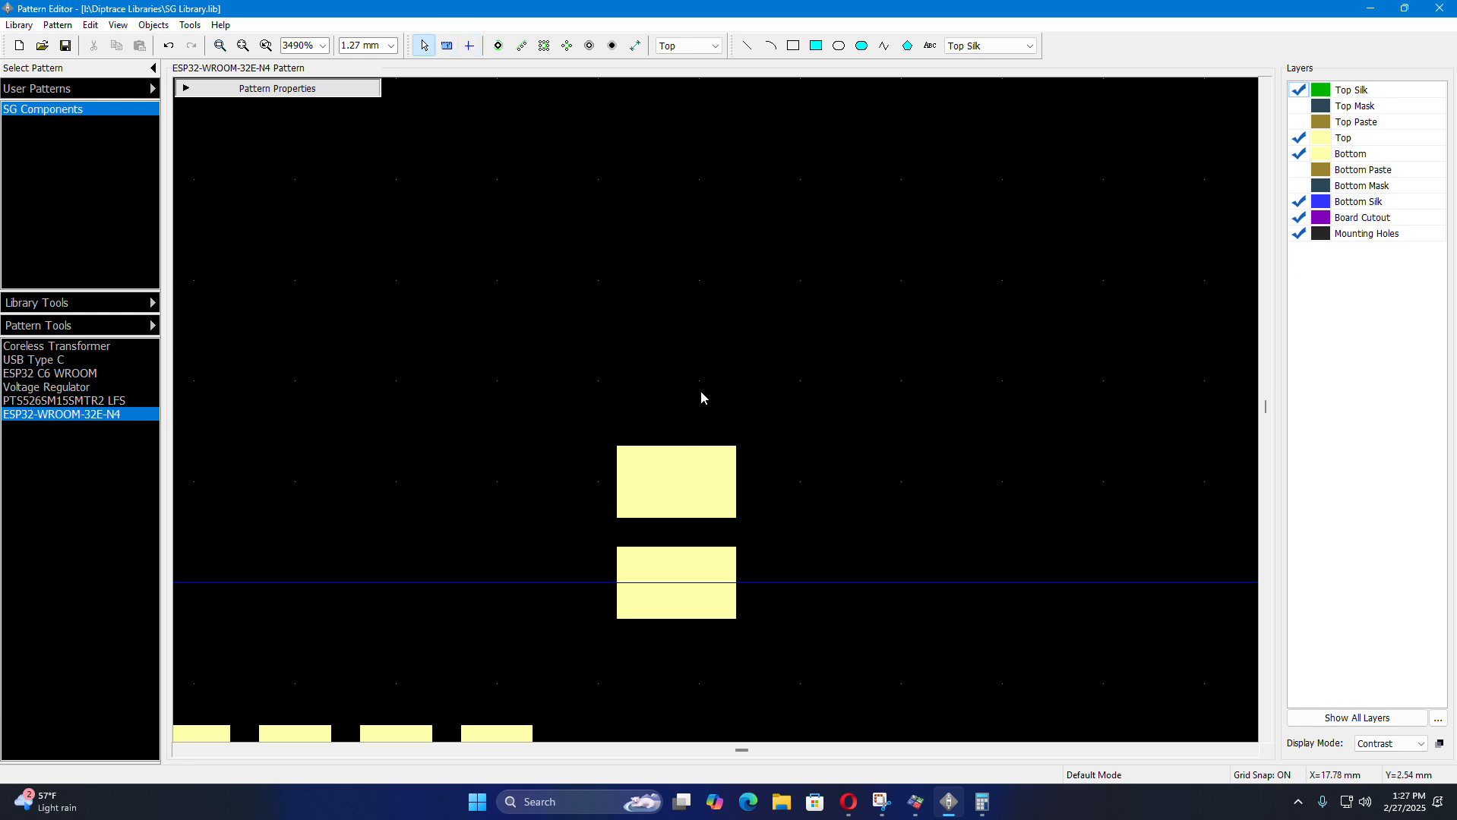
left_click(499, 47)
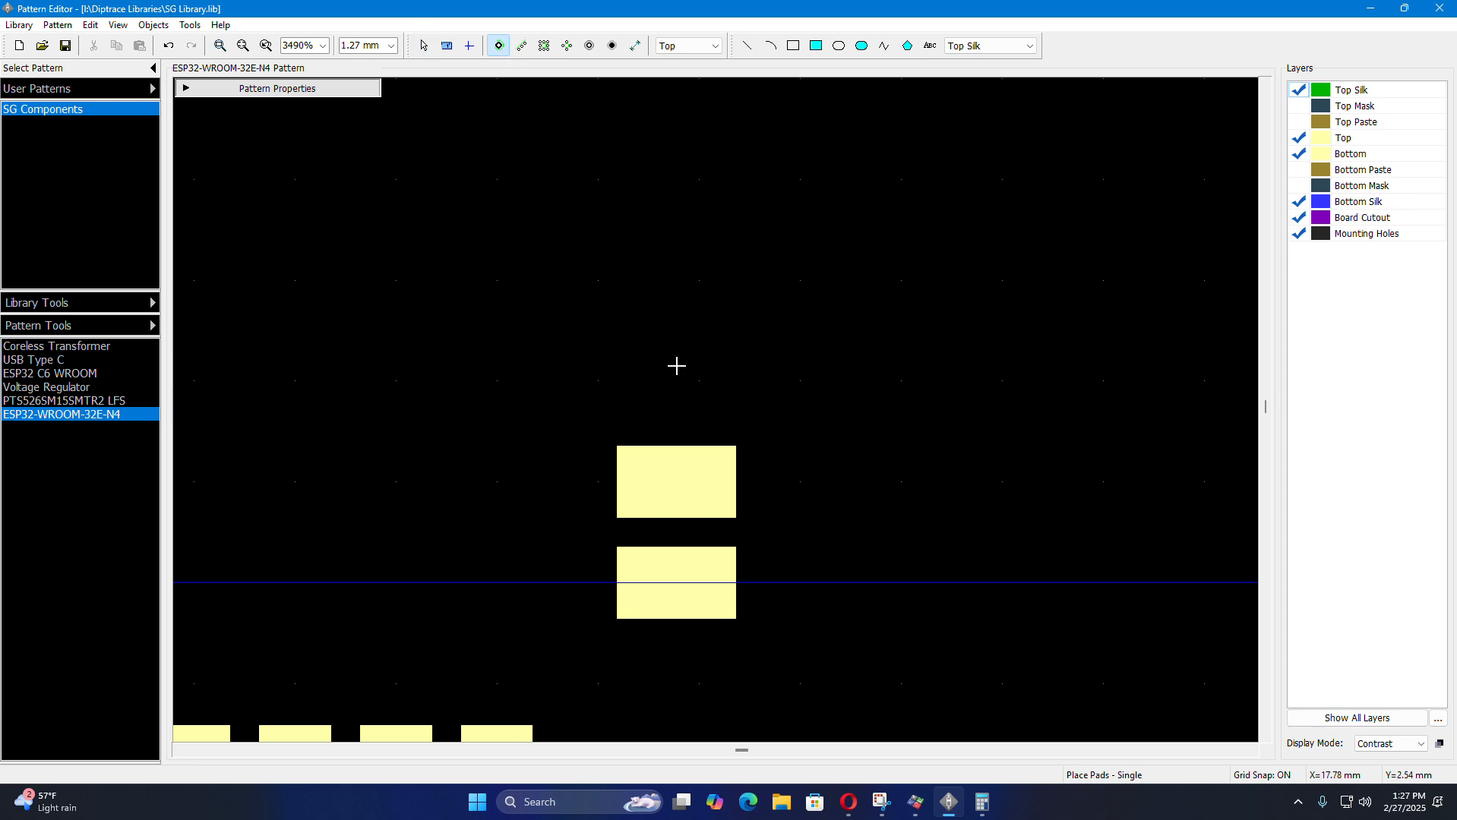
left_click(698, 380)
right_click(839, 380)
mouse_move(717, 393)
left_mouse_down()
mouse_move(699, 399)
mouse_move(806, 393)
mouse_move(693, 403)
left_mouse_up()
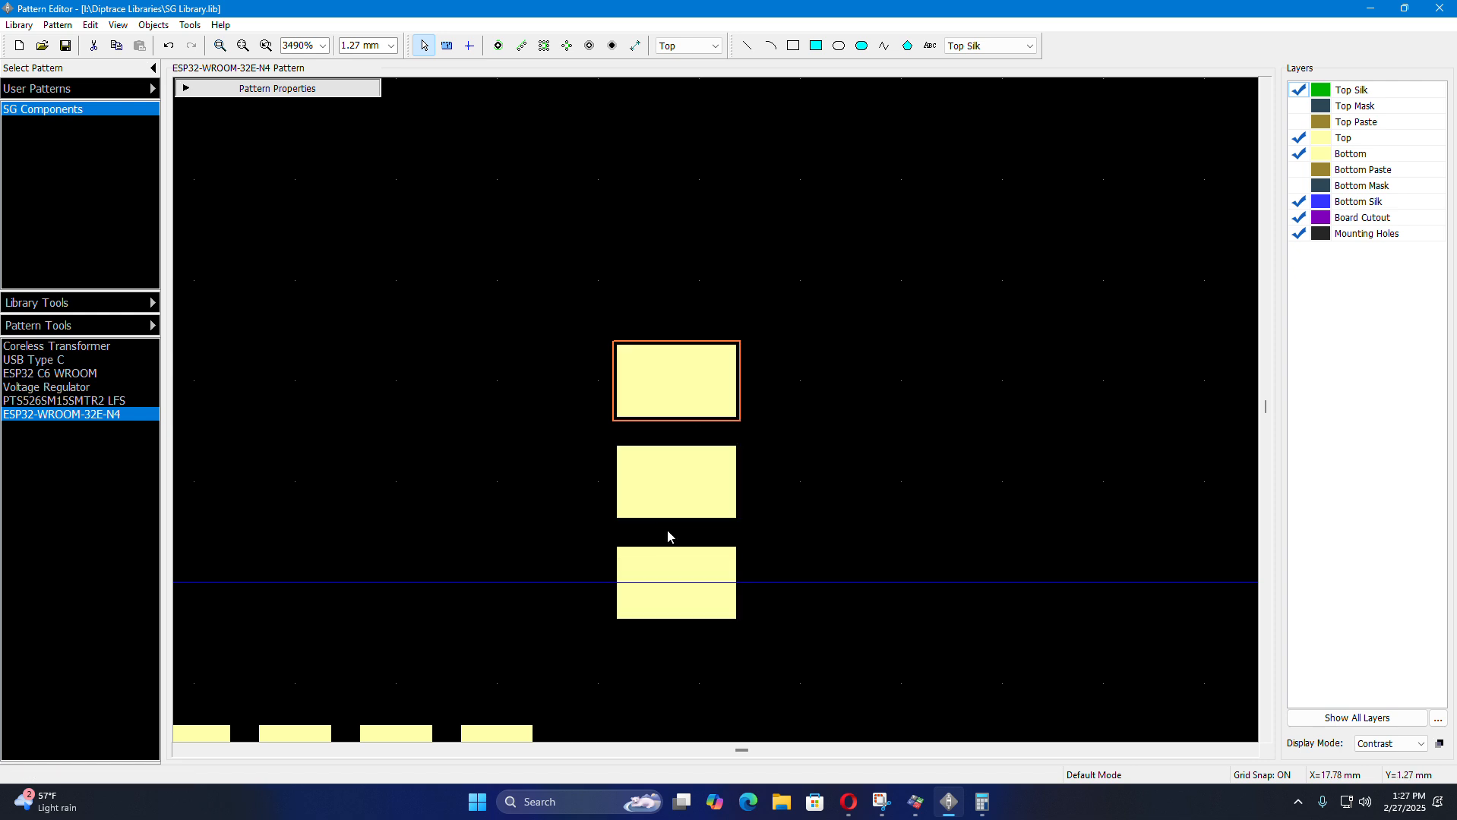
scroll(602, 365, "down", 2)
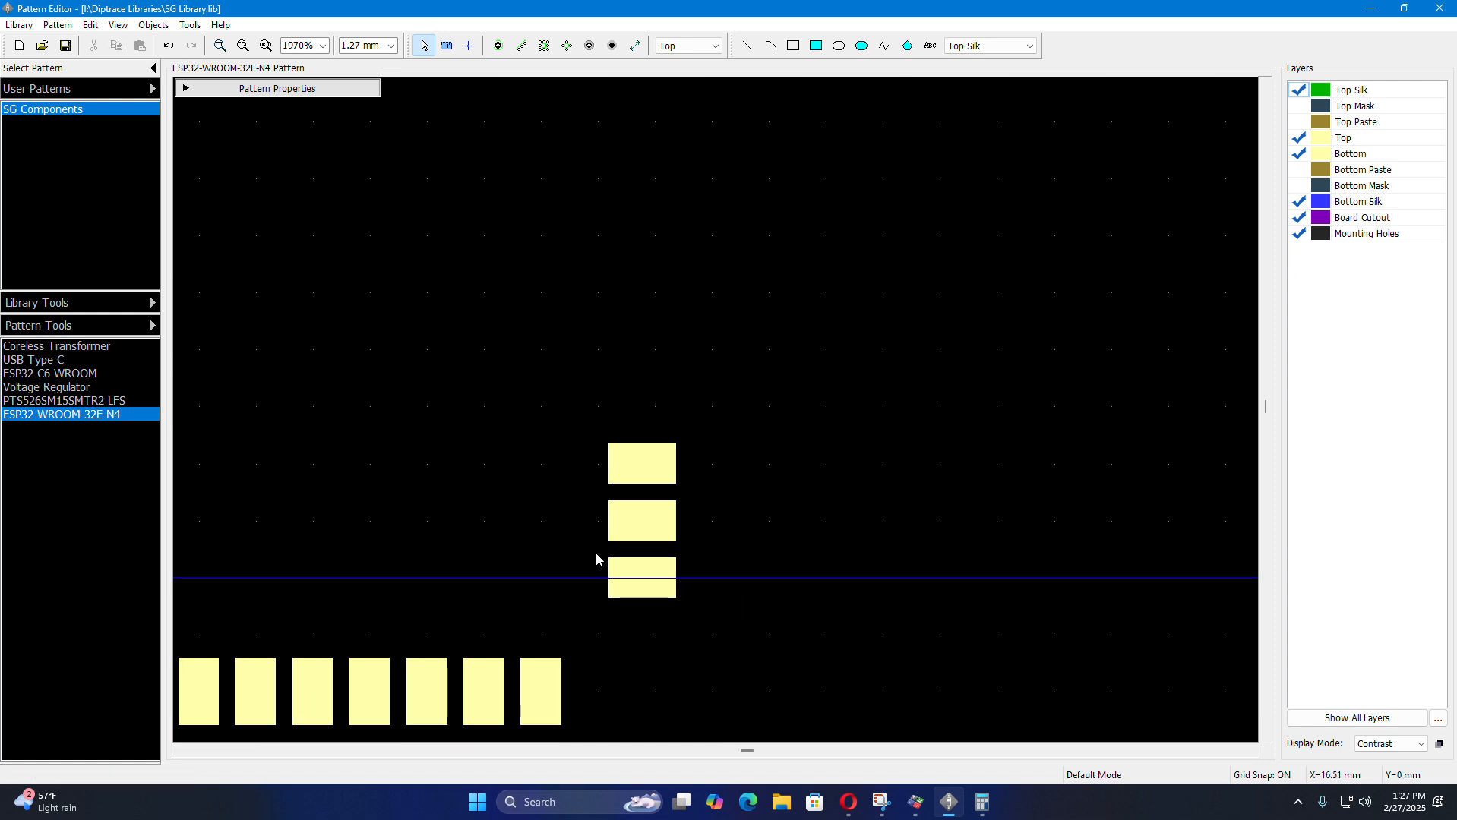
- Add pad 28 above pad 27 and align it at X 17.5 mm, Y 3.81 mm
left_click(497, 48)
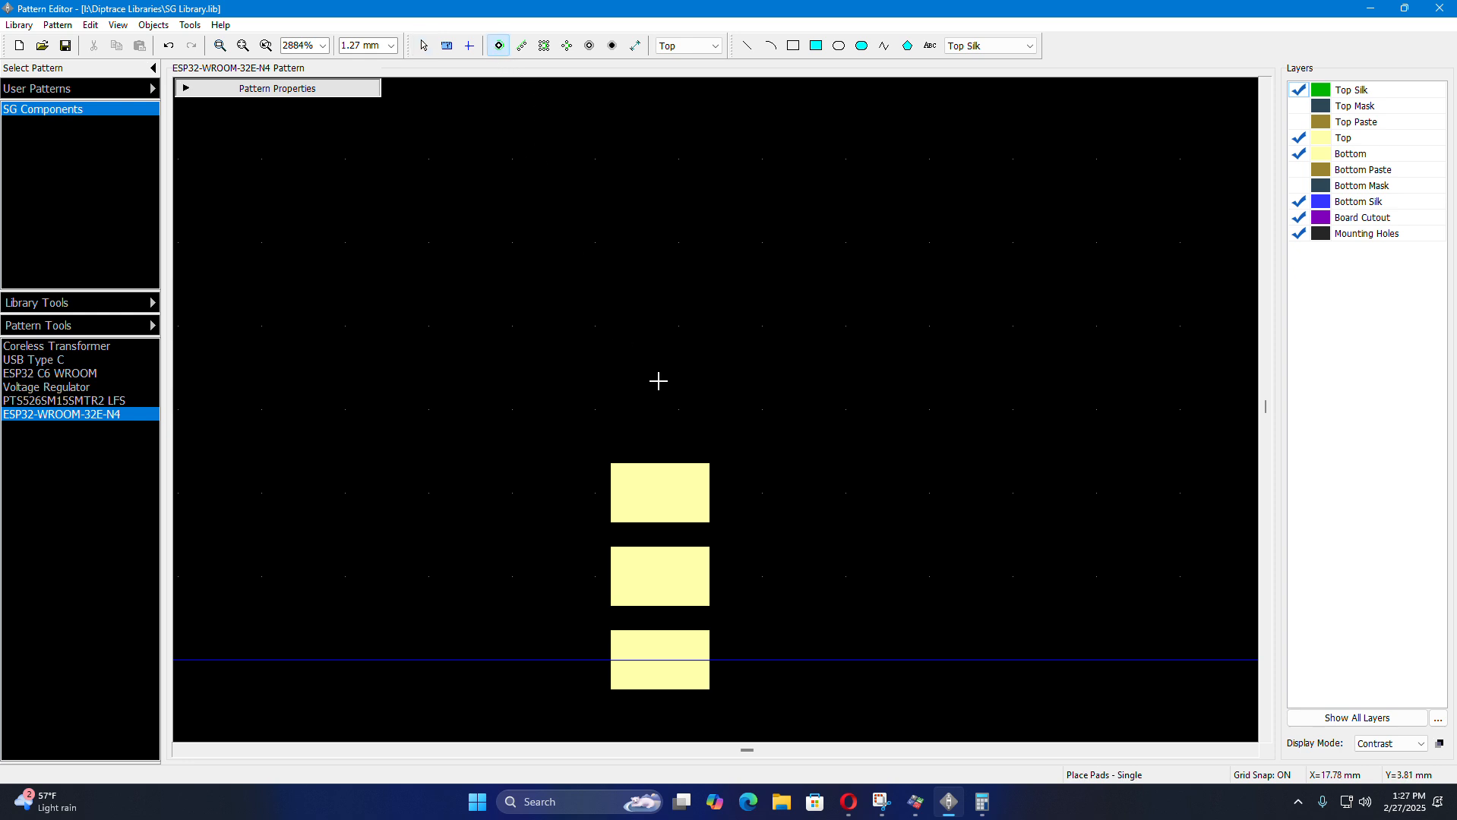
left_click(651, 366)
right_click(800, 400)
left_click_drag(691, 332, 673, 415)
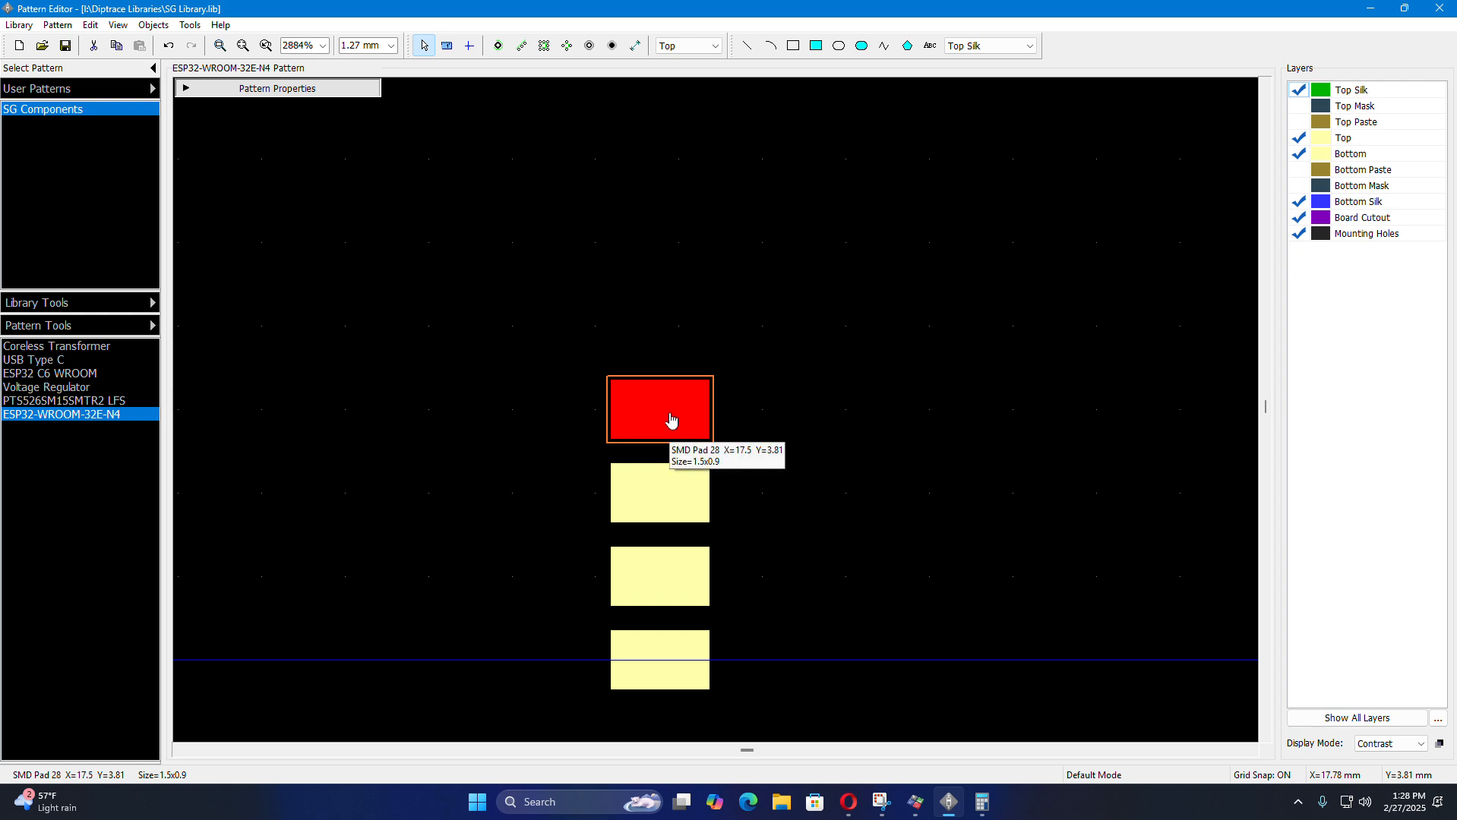
scroll(666, 547, "down", 5)
scroll(668, 319, "up", 10)
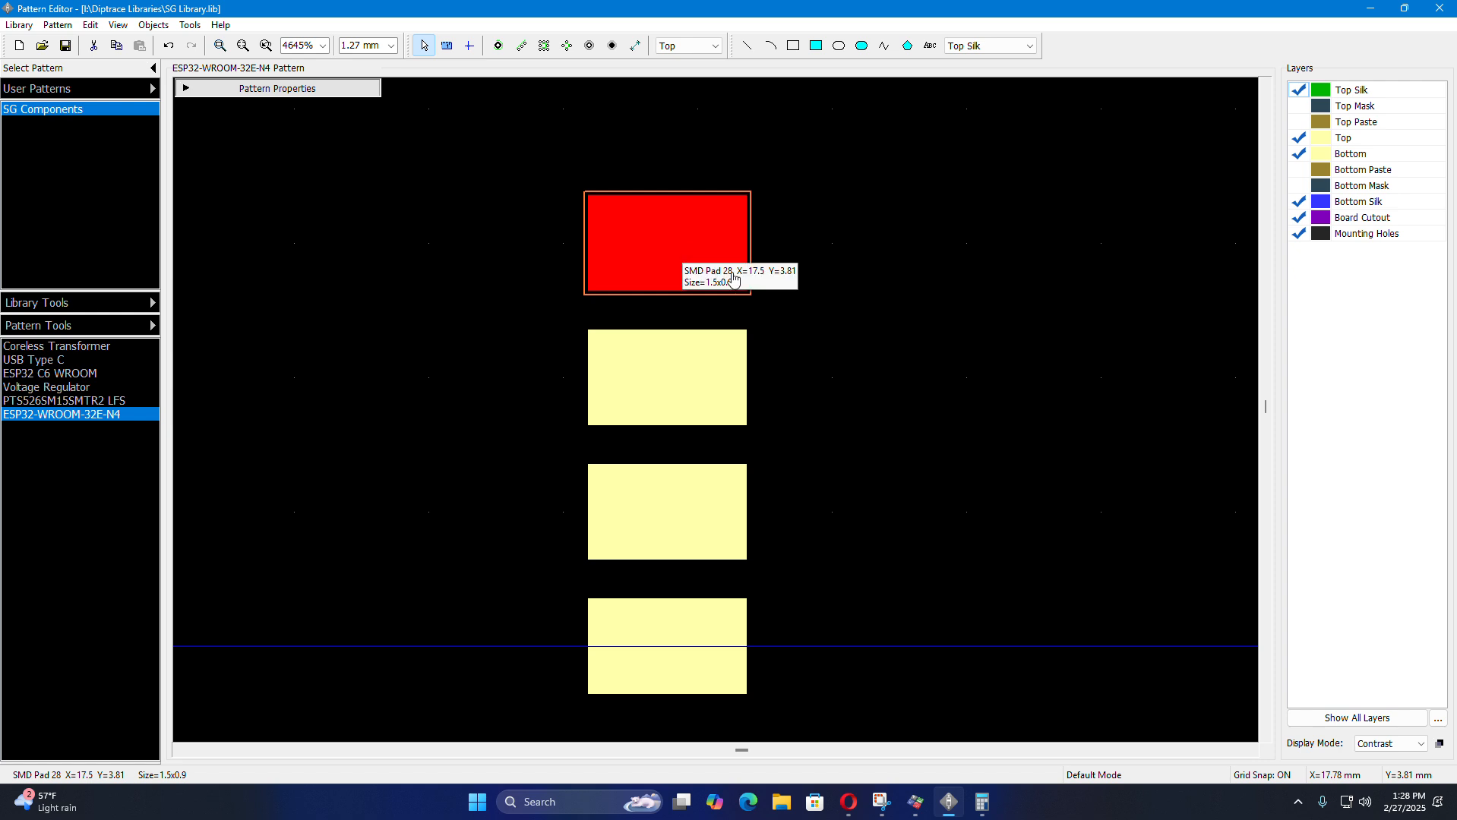
scroll(684, 253, "down", 4)
scroll(745, 431, "up", 1)
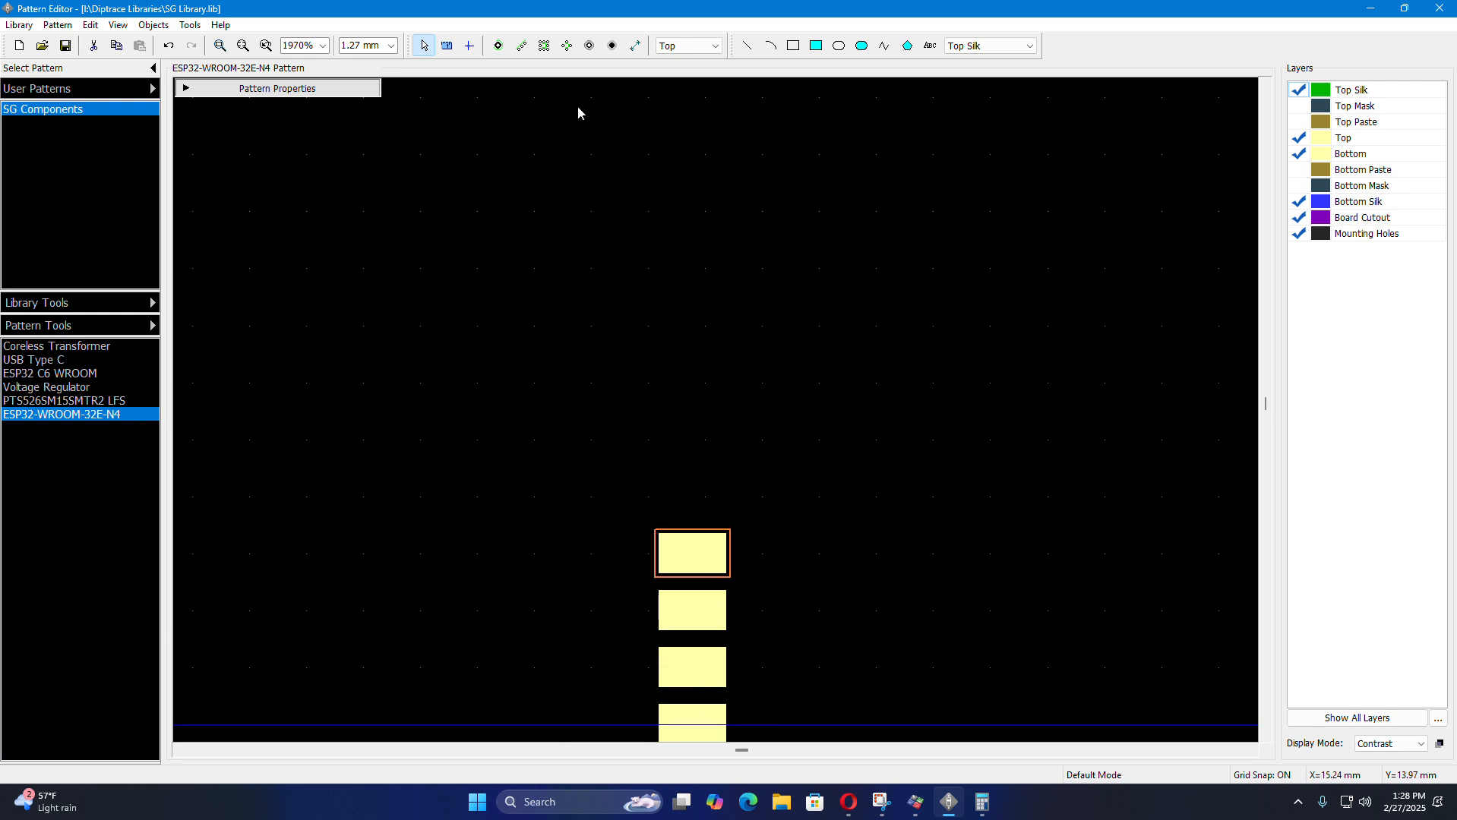
left_click(650, 341)
- Place five more pads, 29 to 33, roughly stacked above pad 28
scroll(667, 439, "down", 5)
scroll(666, 507, "up", 2)
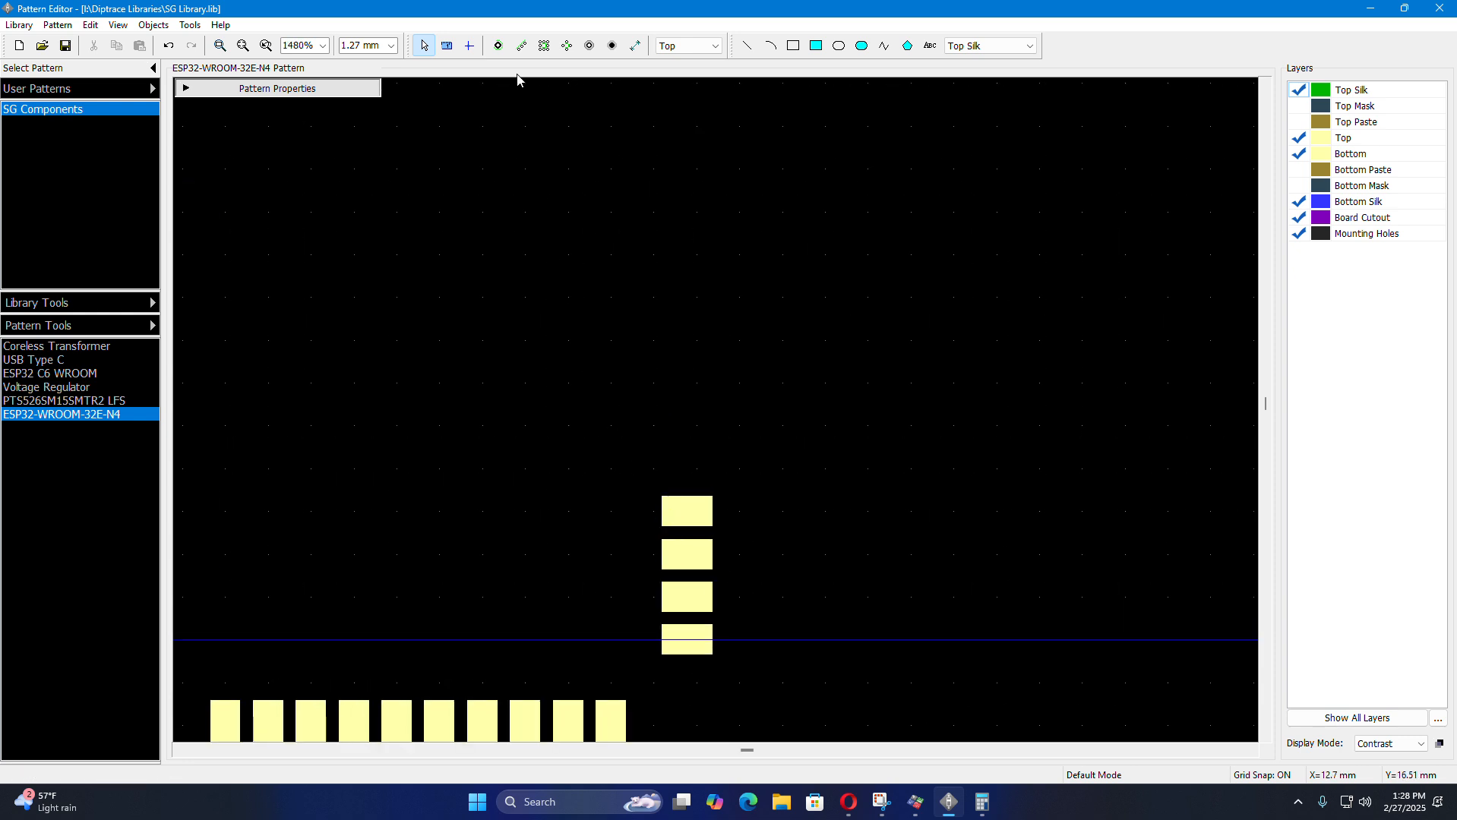
left_click(498, 46)
left_click(681, 428)
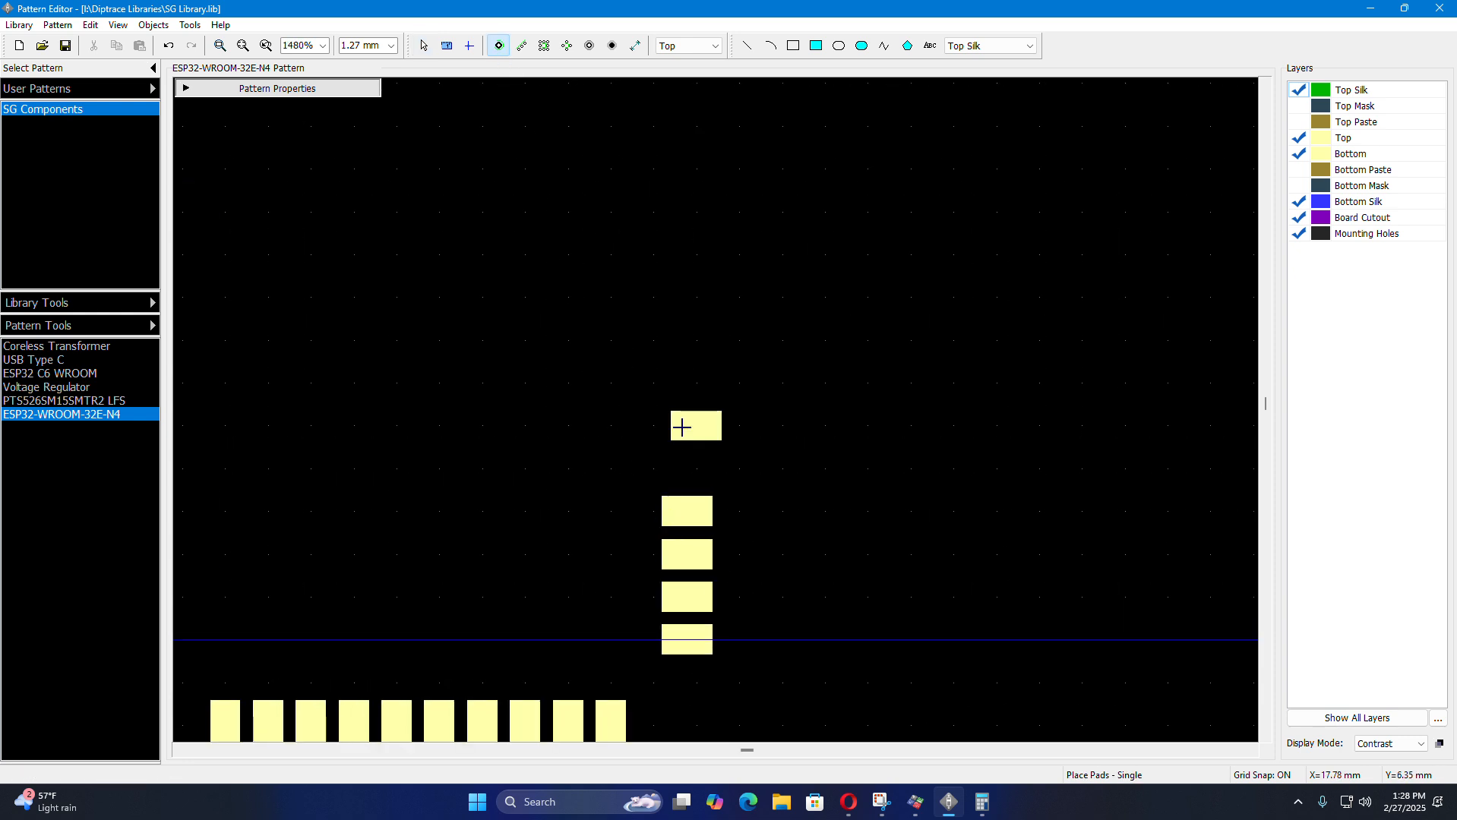
left_click(683, 370)
left_click(679, 304)
left_click(679, 245)
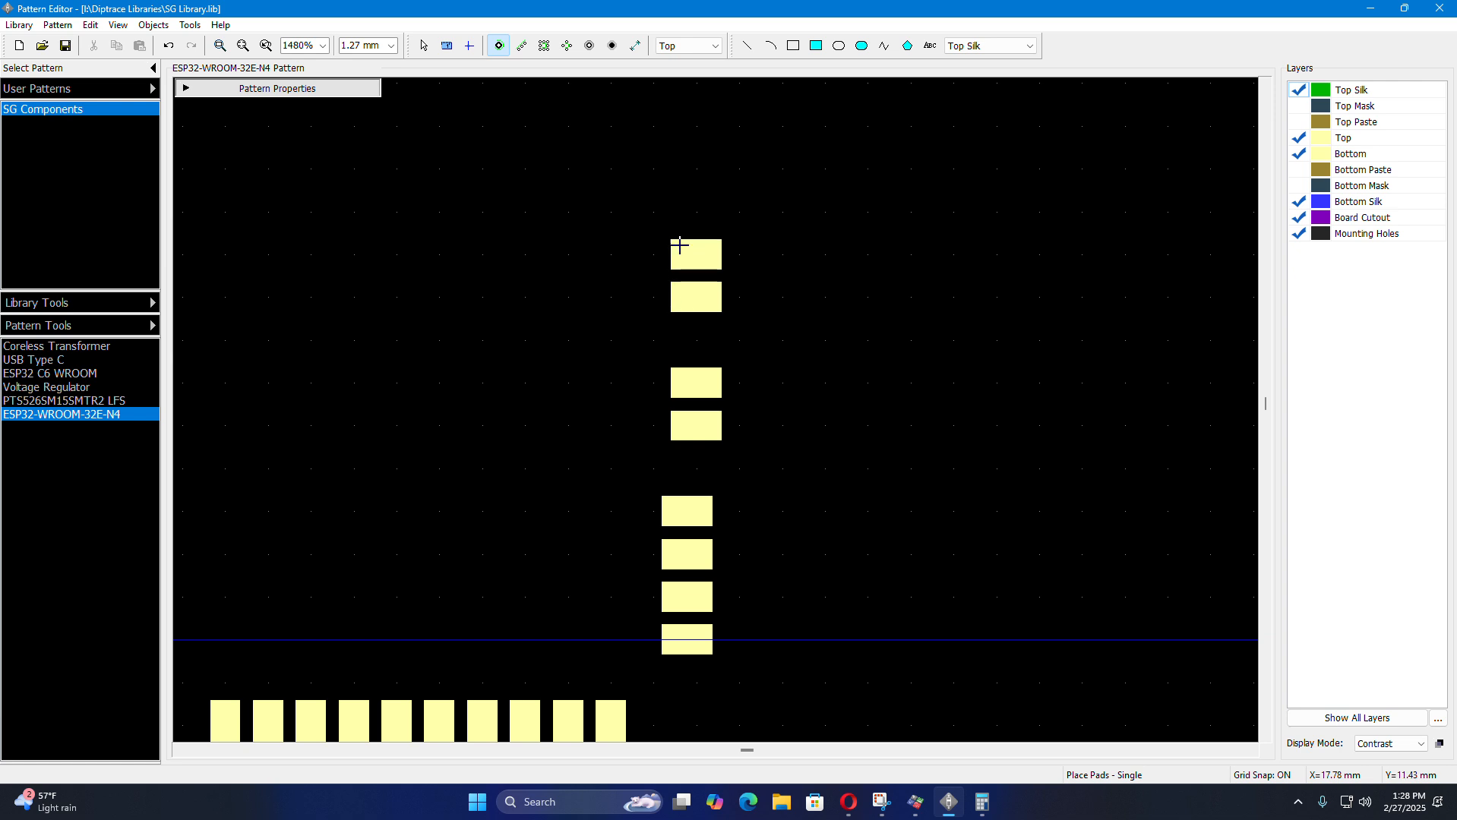
left_click(675, 168)
key("Escape")
- Move pads 29 to 33 into line with the column at X 17.5 mm, spaced 1.27 mm apart up to Y 10.16 mm
scroll(620, 562, "up", 4)
left_click_drag(747, 383, 721, 419)
left_click_drag(722, 319, 708, 358)
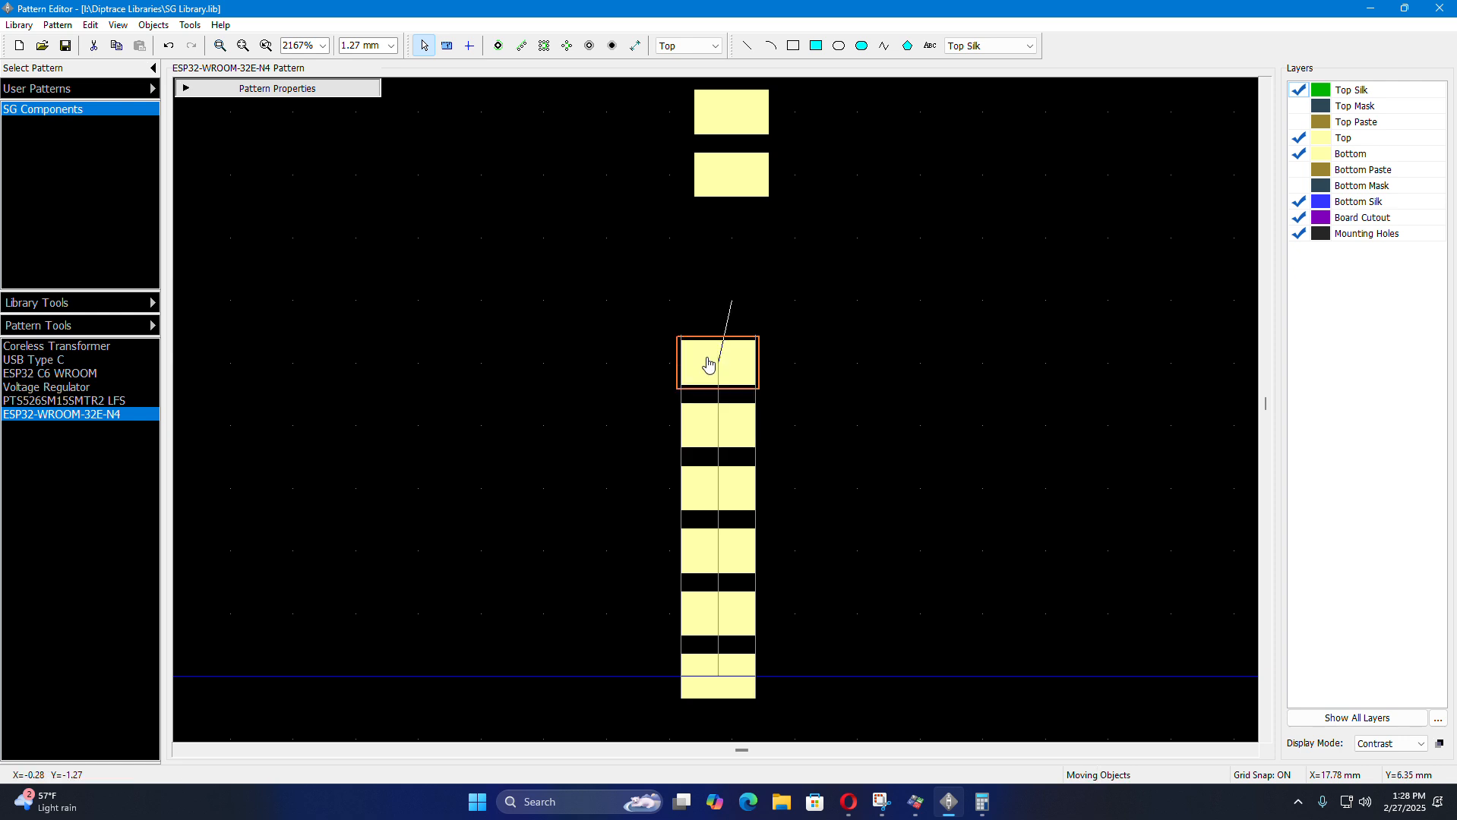
left_click_drag(742, 200, 716, 299)
left_click_drag(727, 121, 646, 376)
scroll(552, 667, "down", 6)
scroll(640, 387, "up", 4)
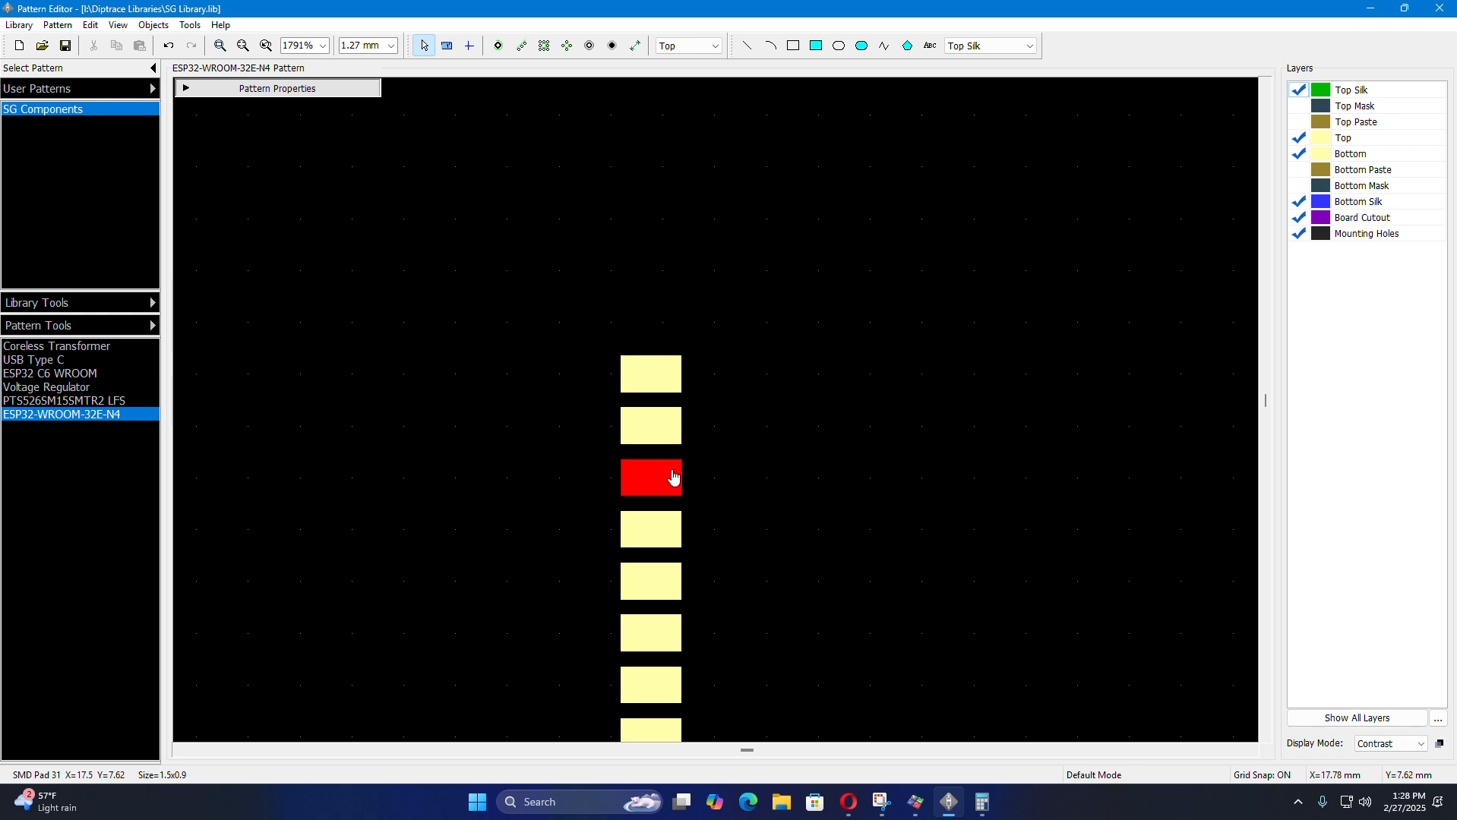
scroll(673, 475, "up", 3)
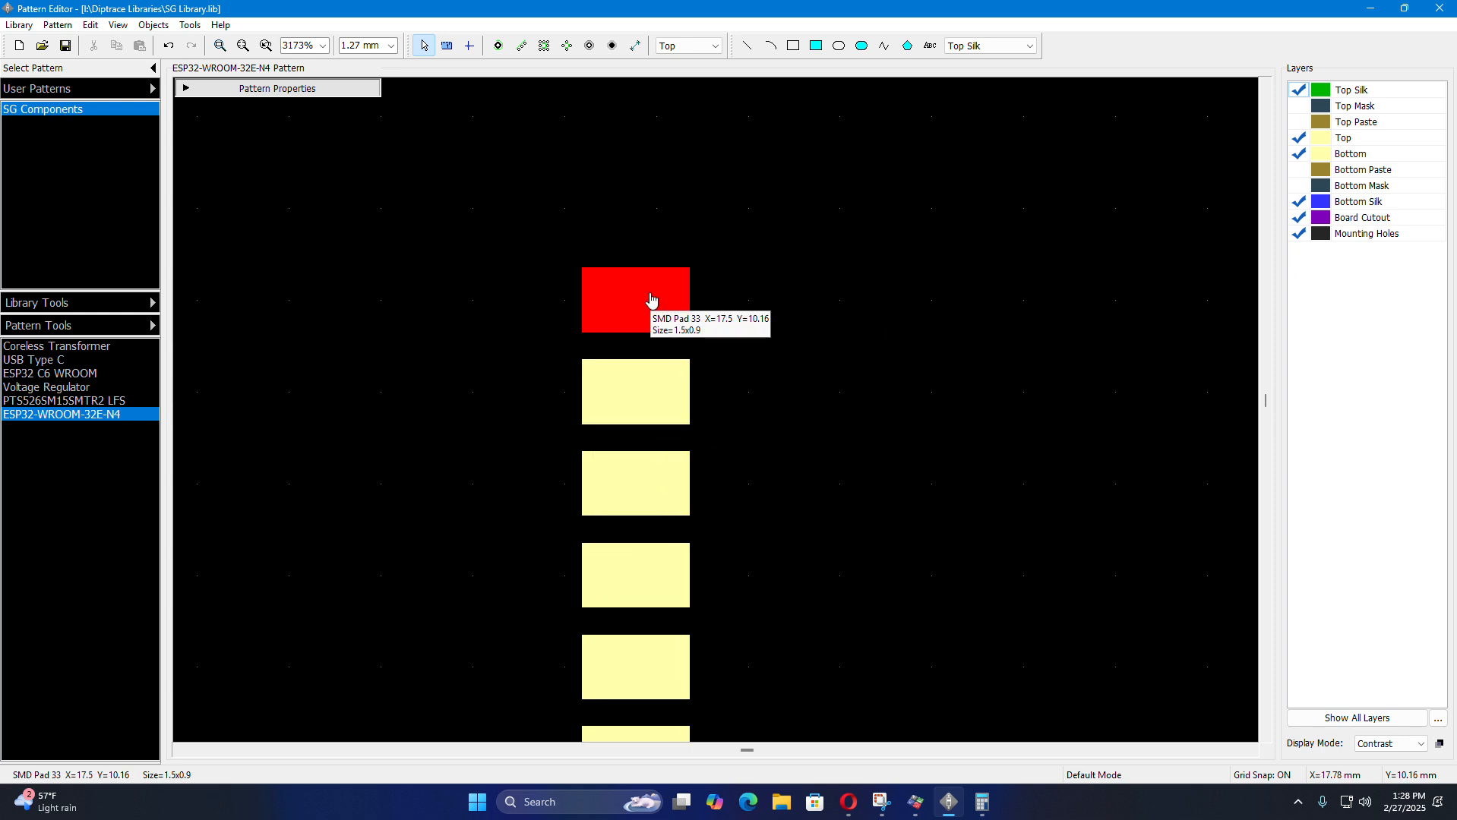
scroll(804, 471, "down", 5)
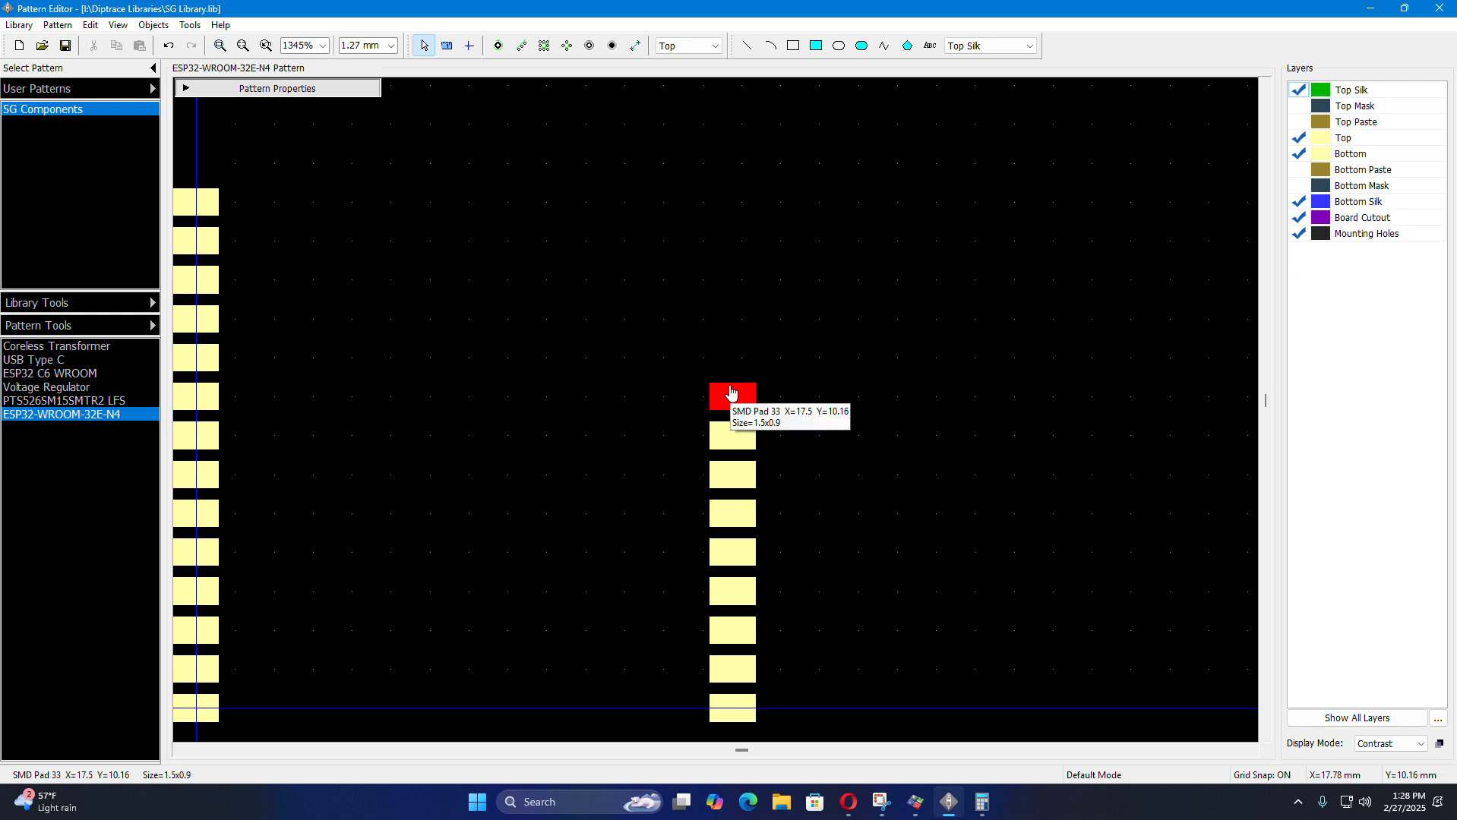
- Place five more pads, 34 to 38, roughly stacked above pad 33
scroll(734, 393, "up", 3)
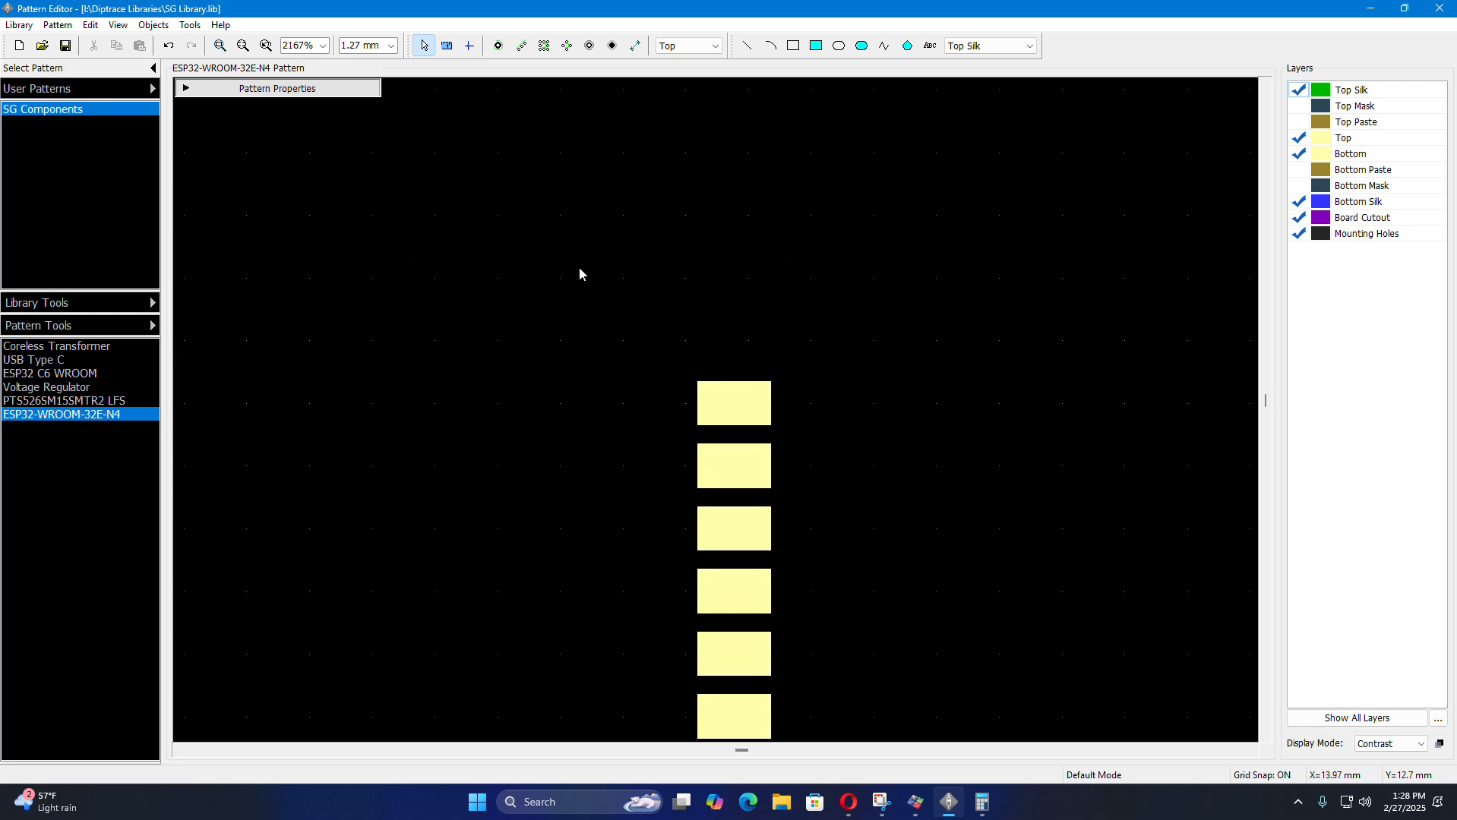
left_click(498, 45)
left_click(720, 325)
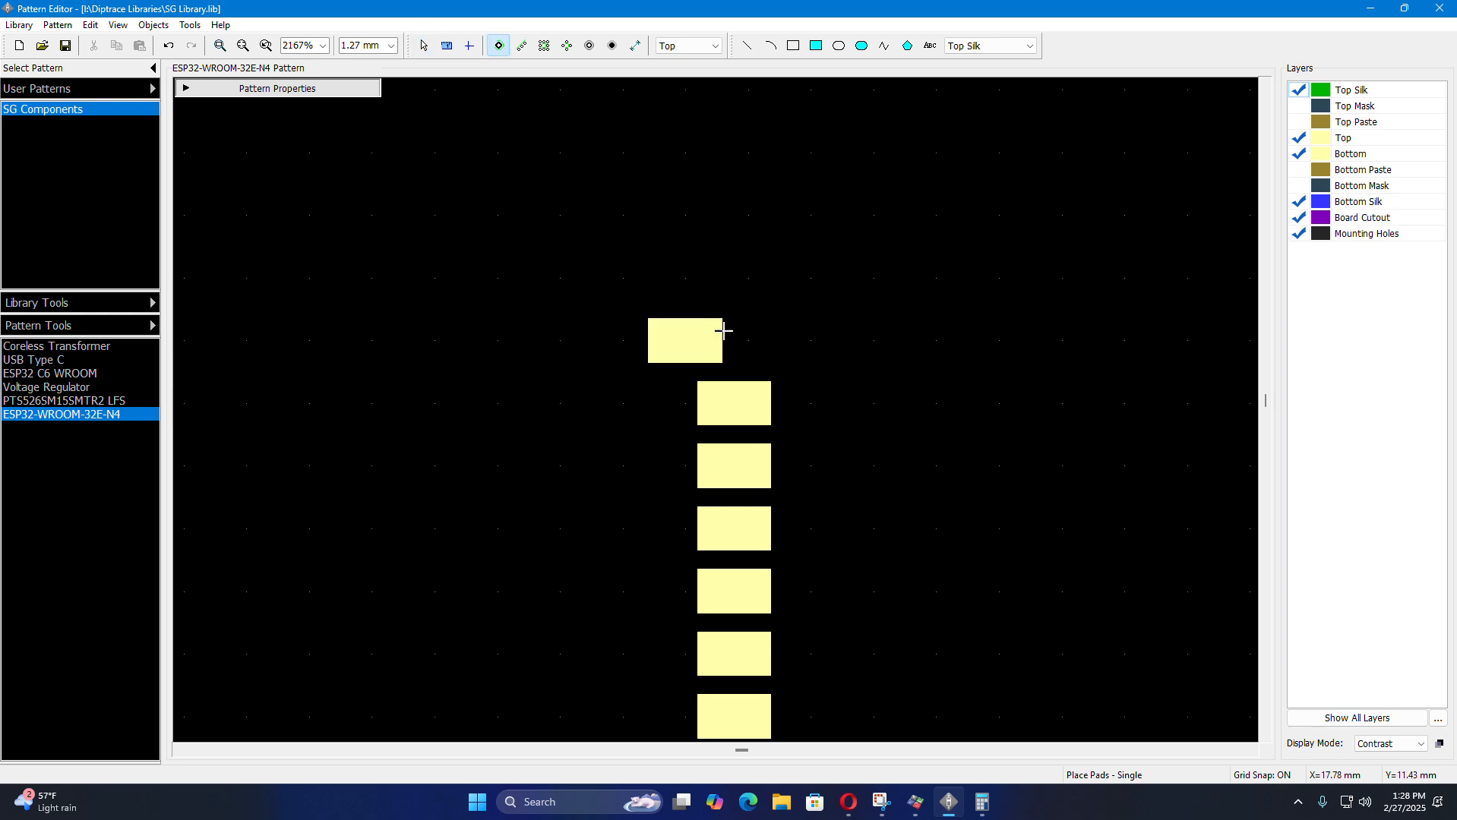
left_click(727, 268)
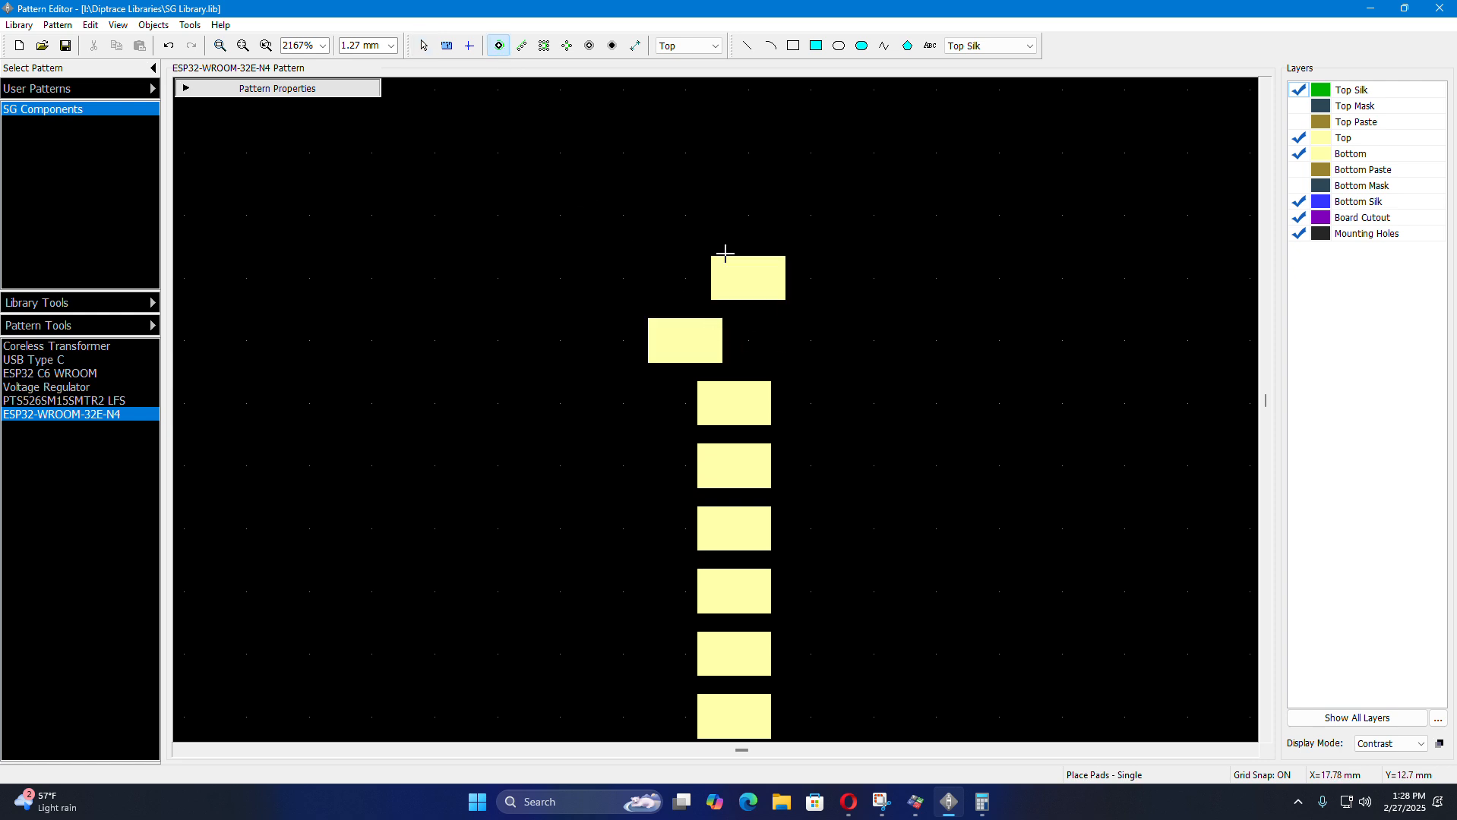
left_click(728, 205)
left_click(725, 152)
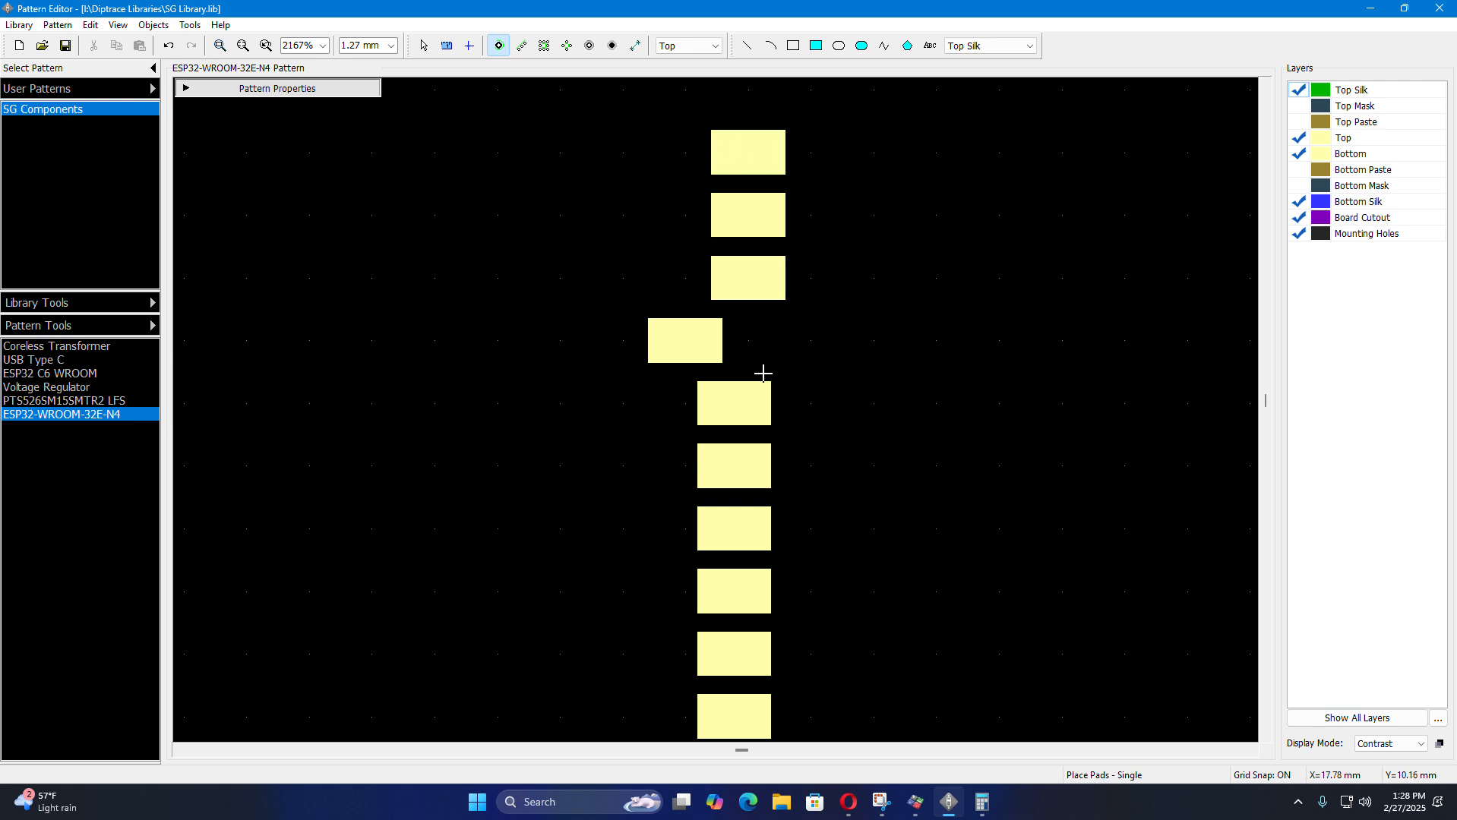
scroll(761, 374, "down", 1)
left_click(748, 133)
key("Escape")
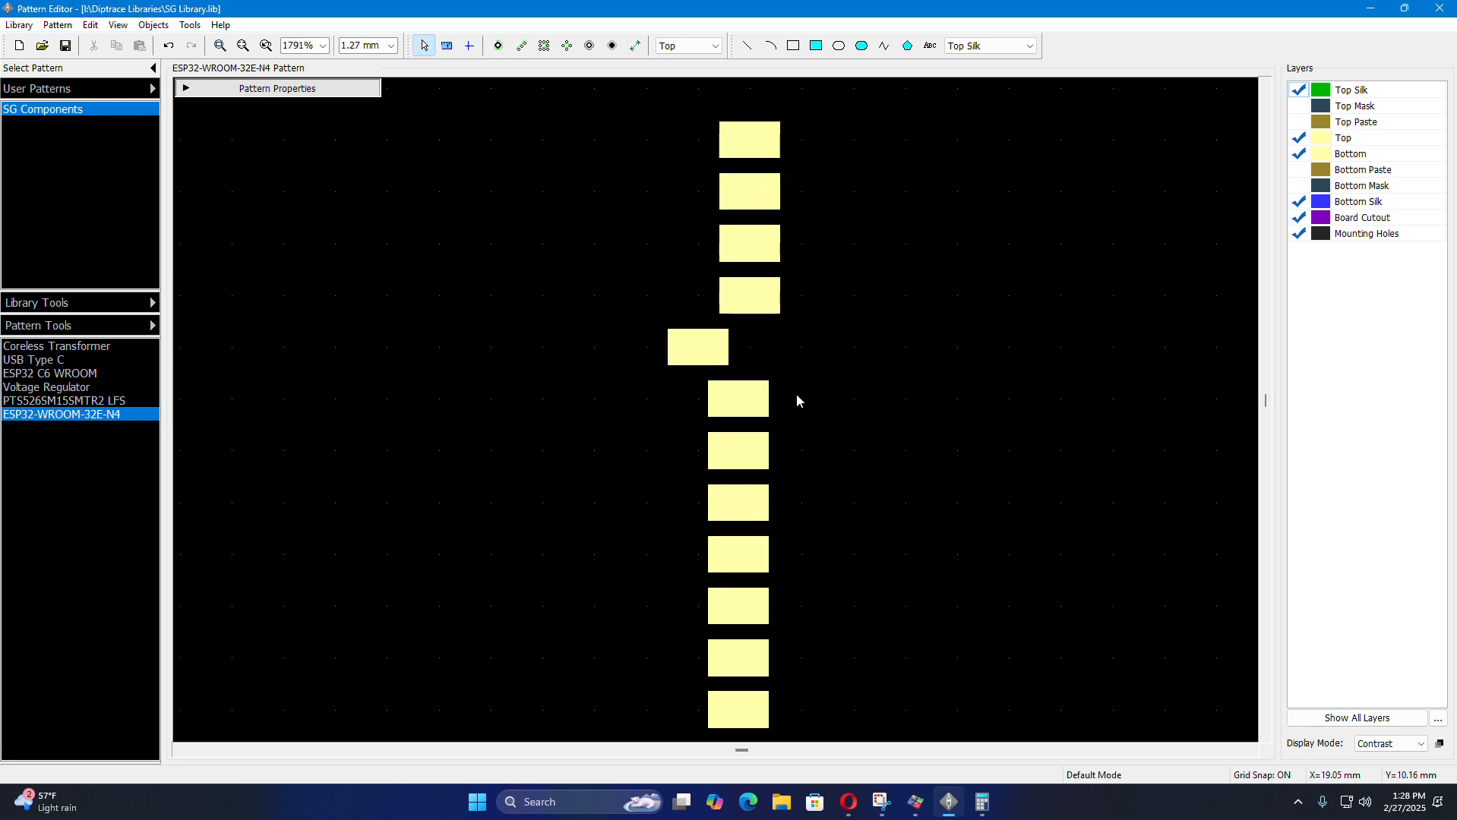
- Move pads 34 to 38 into line with the column at X 17.5 mm, keeping the 1.27 mm vertical spacing
scroll(789, 395, "up", 2)
left_click(636, 335)
left_click_drag(636, 335, 702, 335)
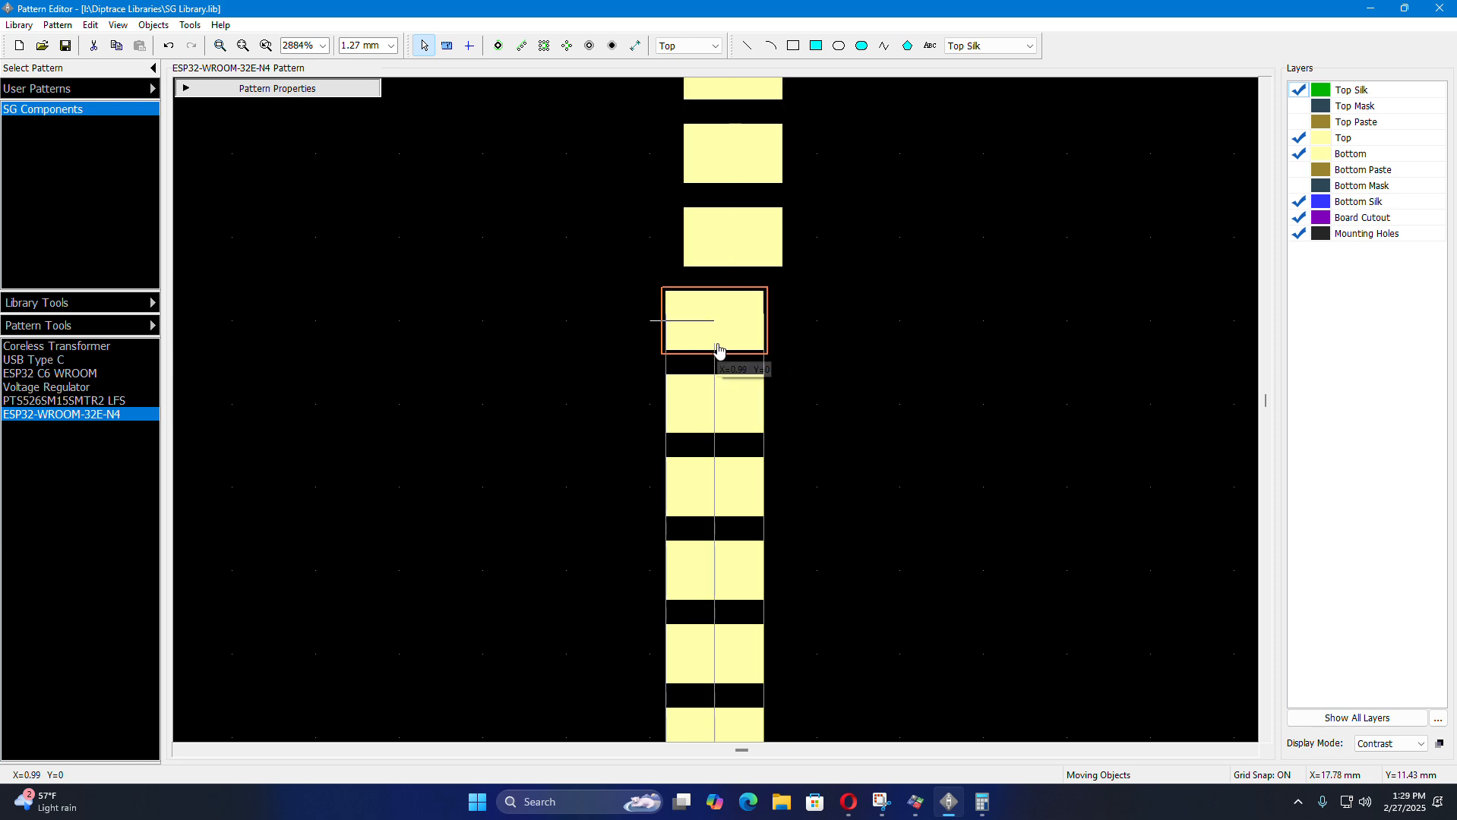
left_click_drag(741, 255, 711, 259)
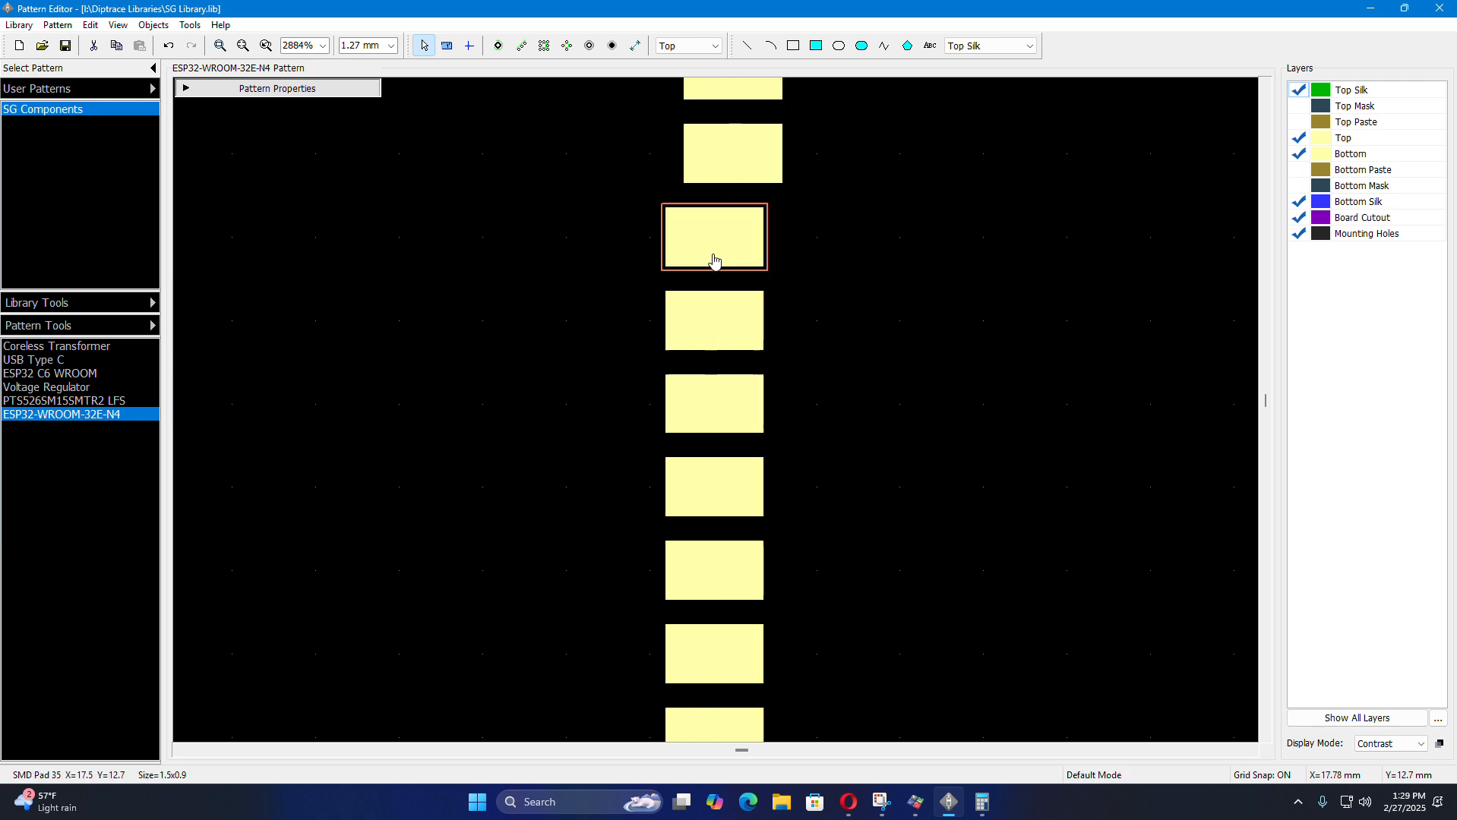
scroll(577, 752, "down", 1)
scroll(624, 367, "up", 5)
scroll(731, 543, "down", 7)
scroll(771, 325, "up", 4)
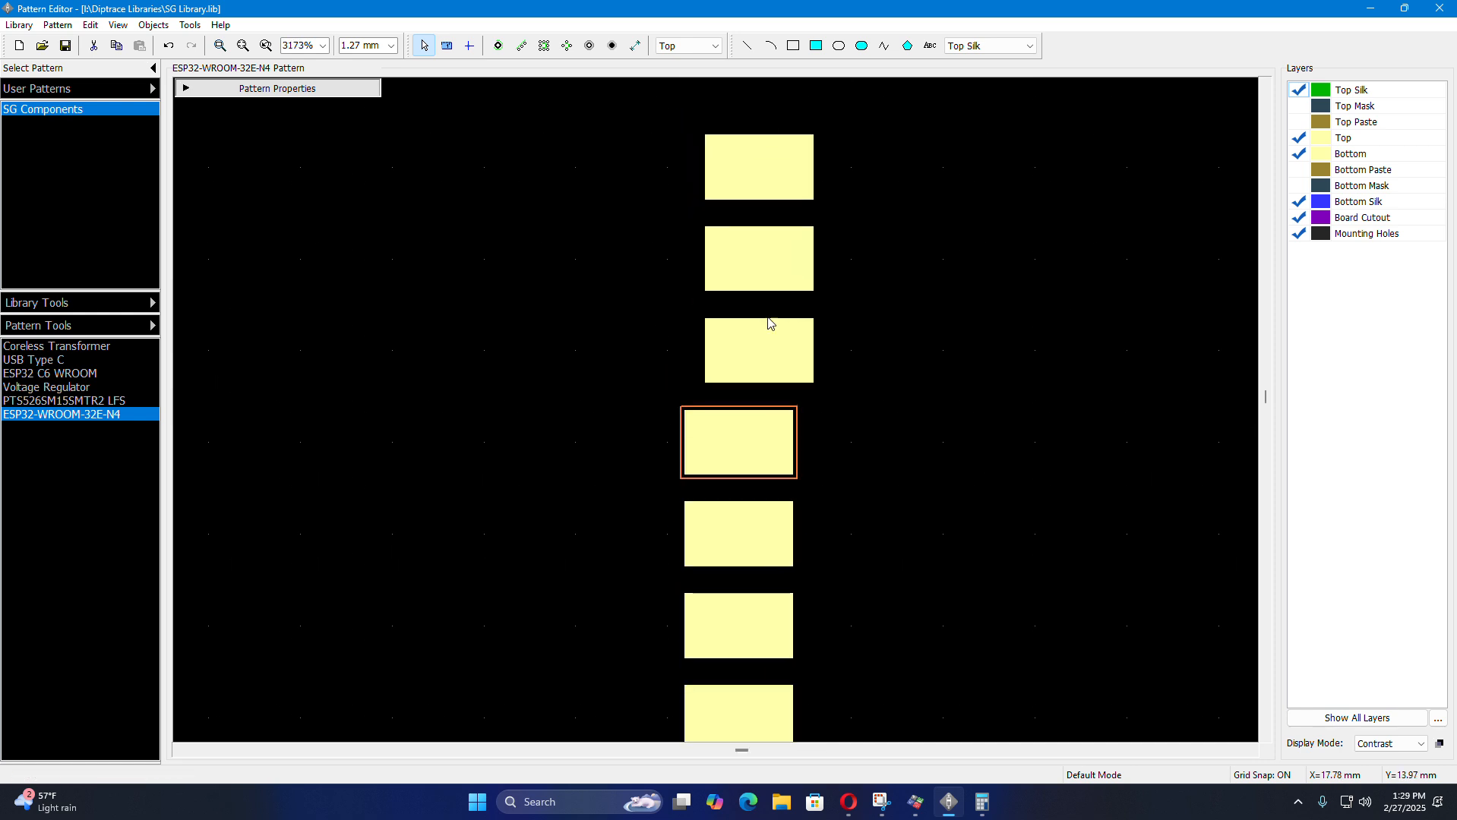
left_click_drag(787, 347, 741, 351)
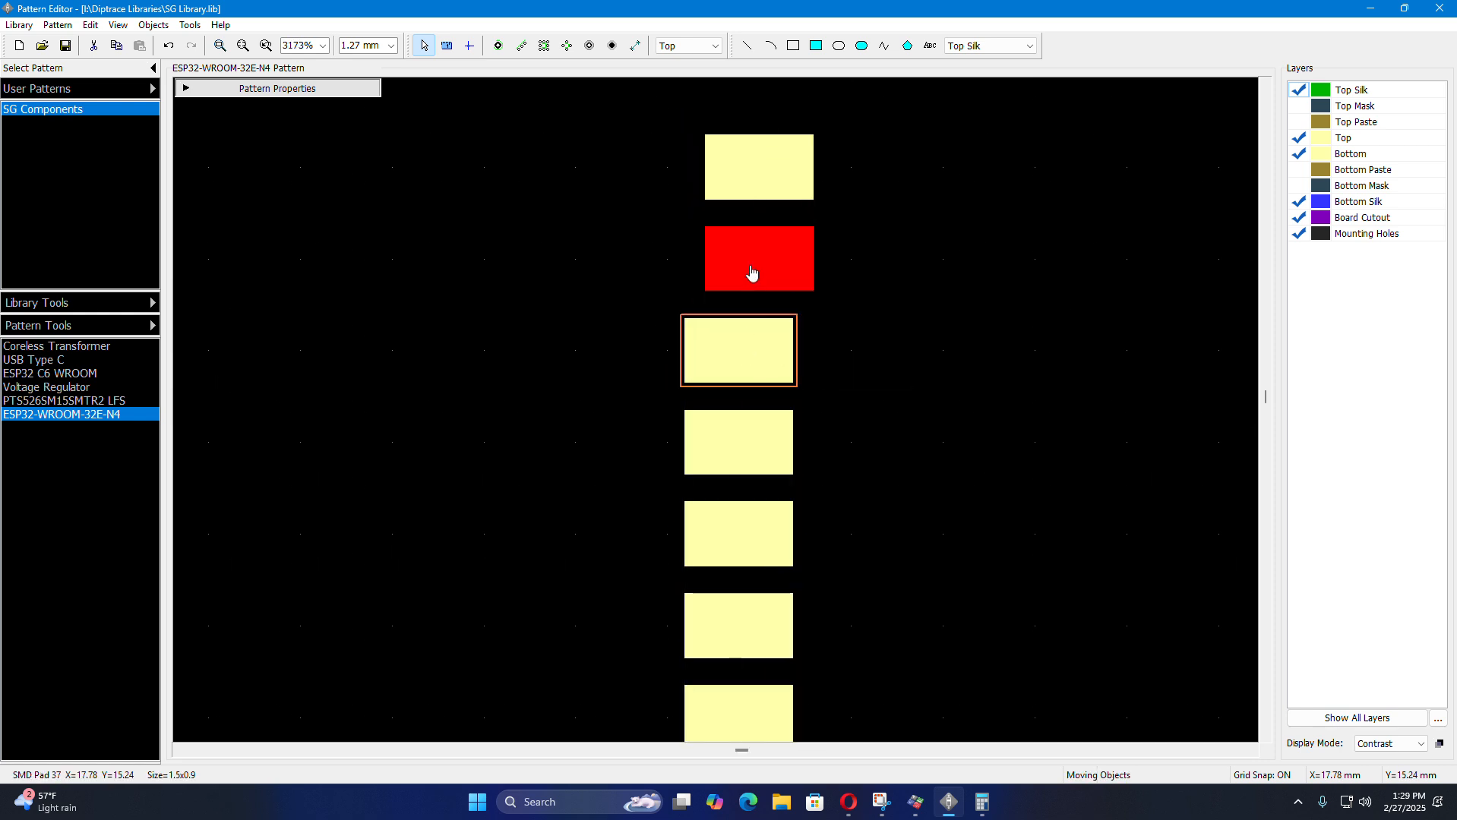
left_click_drag(751, 273, 745, 169)
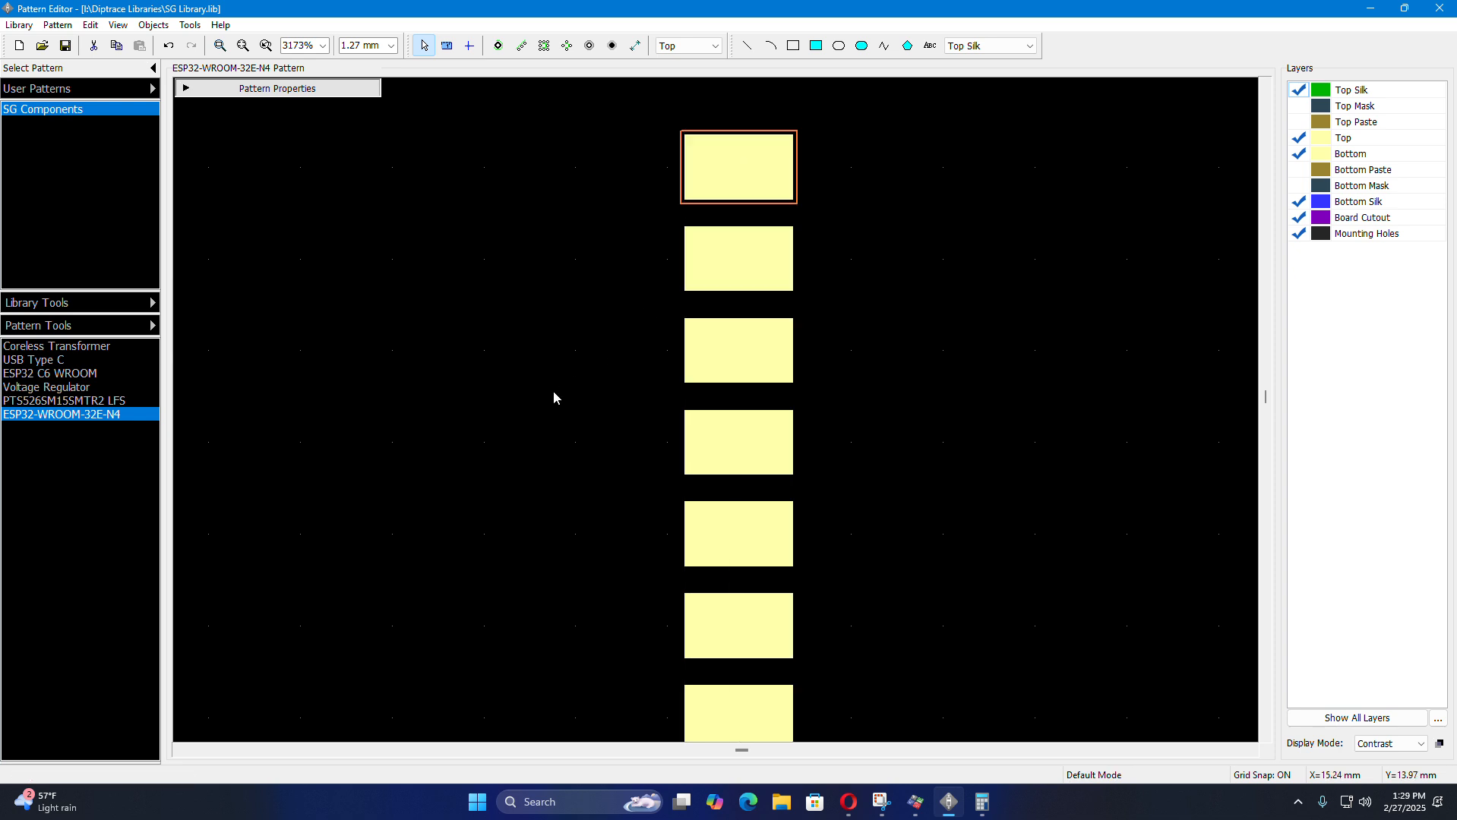
- Examine the full pad layout, checking that both columns and the bottom row are complete and aligned
scroll(837, 400, "down", 6)
scroll(835, 399, "down", 8)
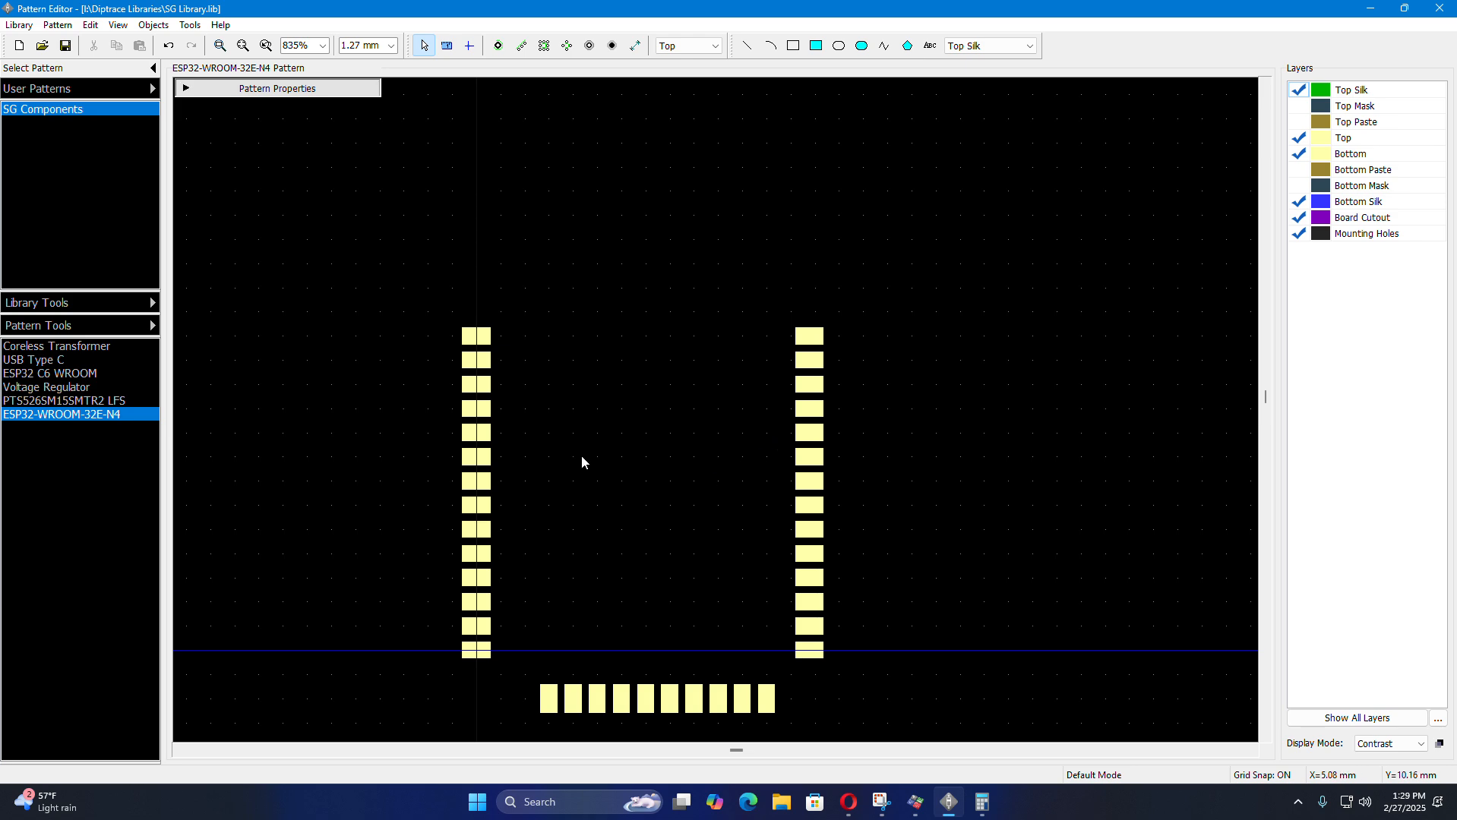
scroll(581, 463, "down", 4)
scroll(691, 630, "up", 7)
scroll(748, 524, "down", 1)
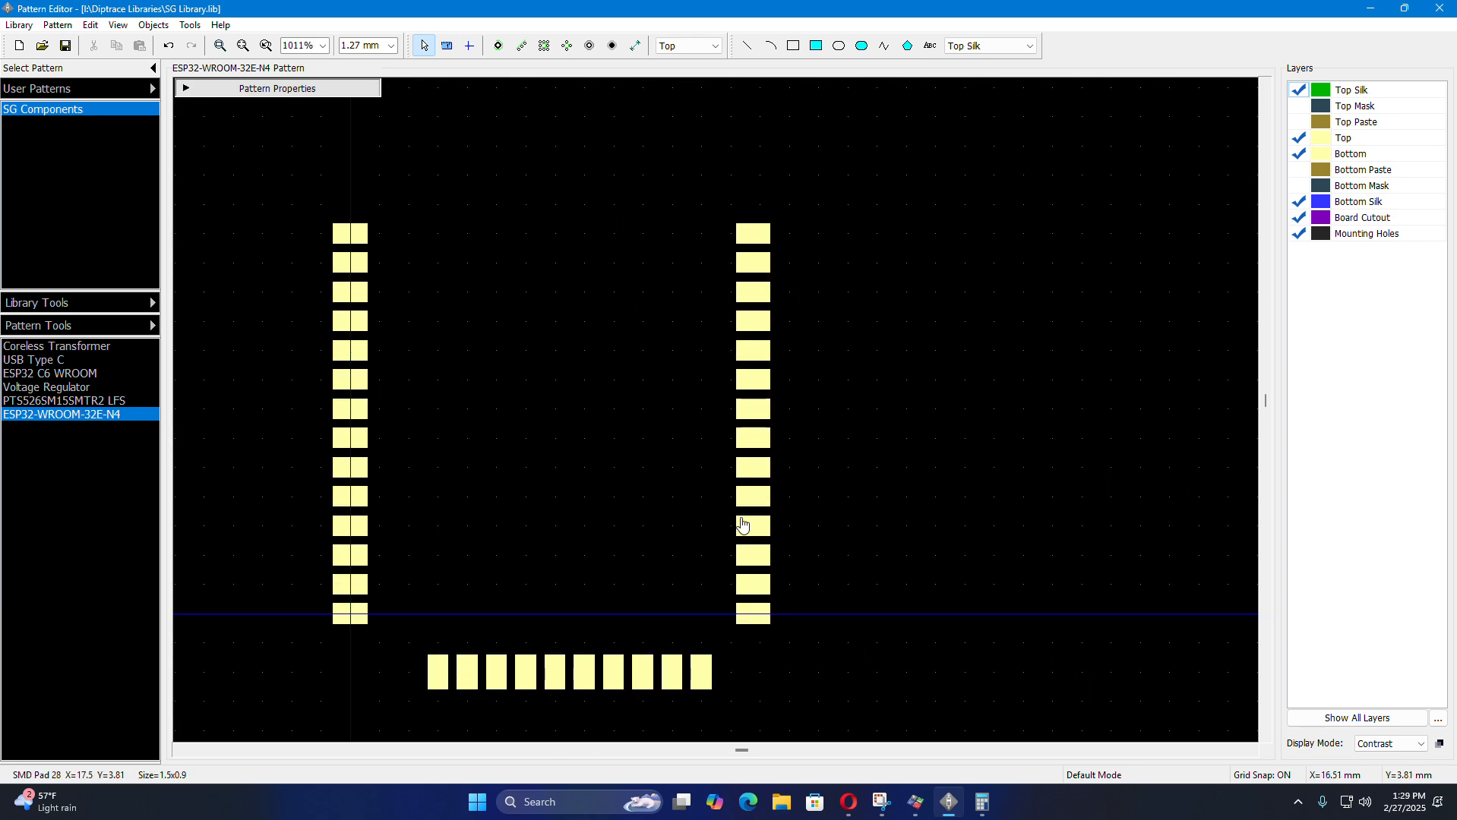
scroll(503, 182, "up", 3)
scroll(333, 180, "up", 3)
scroll(630, 602, "down", 2)
scroll(515, 328, "up", 2)
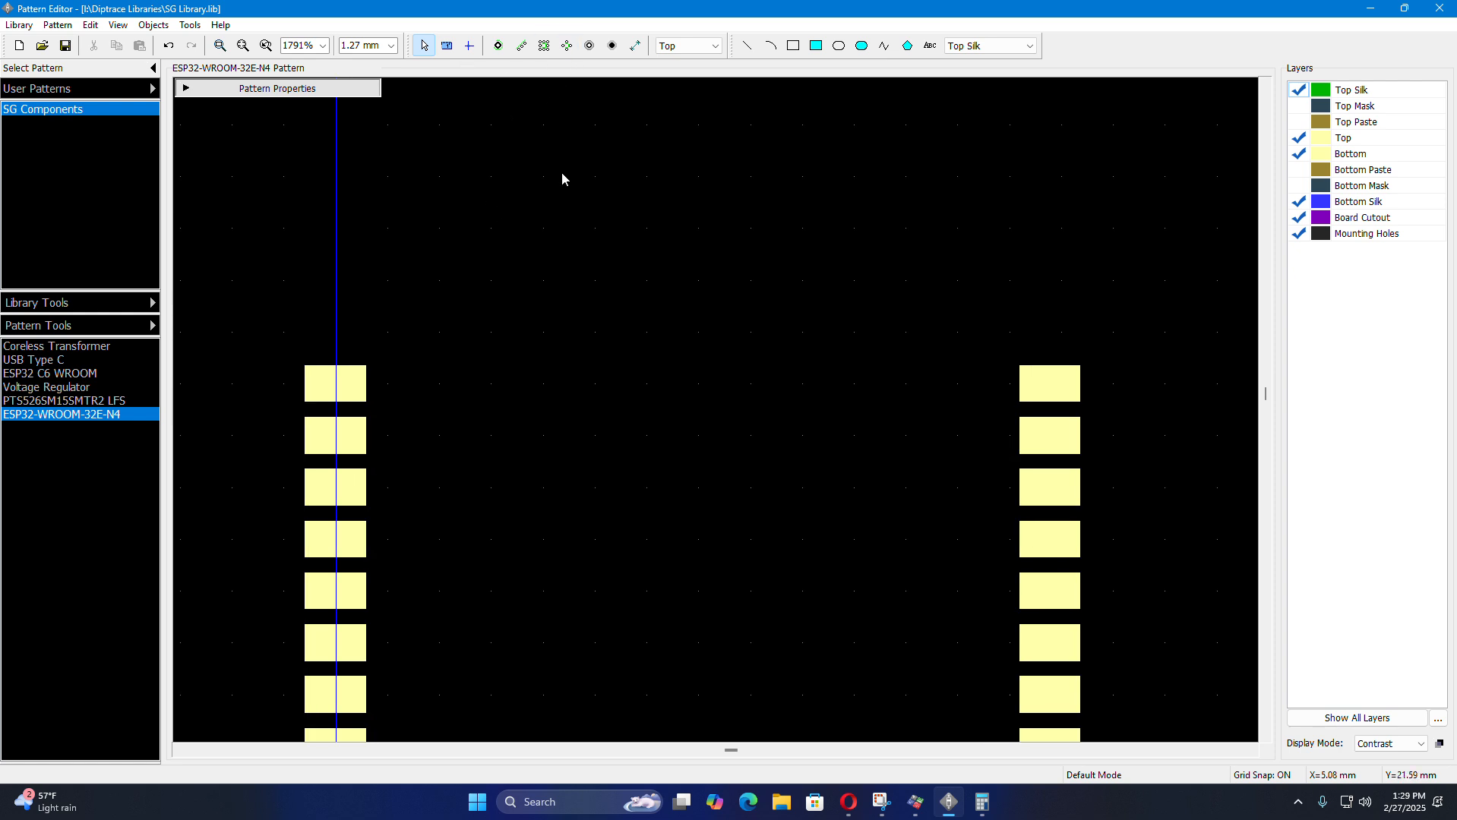
key("super+shift+s")
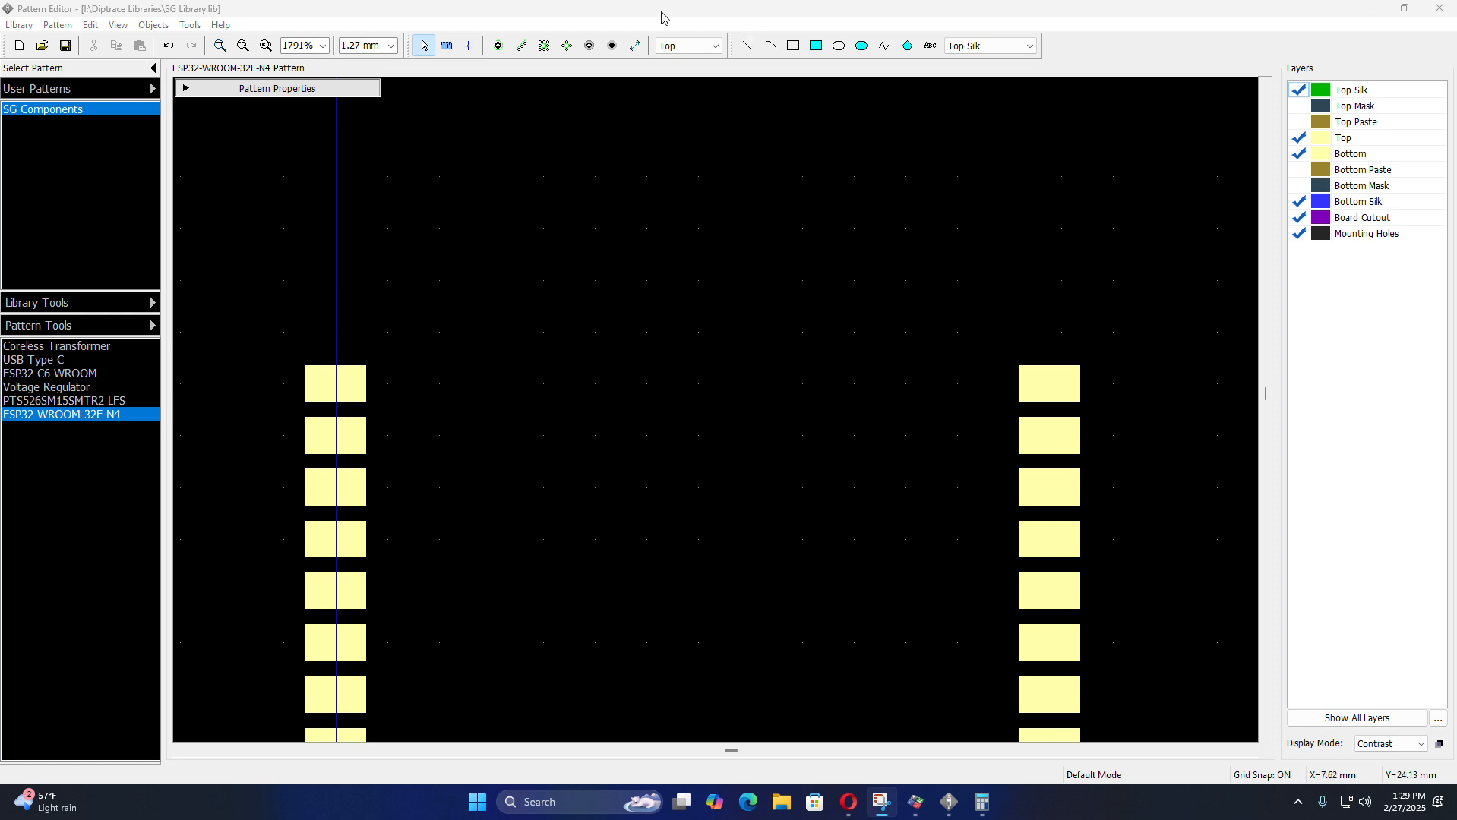
- Place a horizontal dimension above the pads between the centres of the top pads of the two columns
left_click(628, 48)
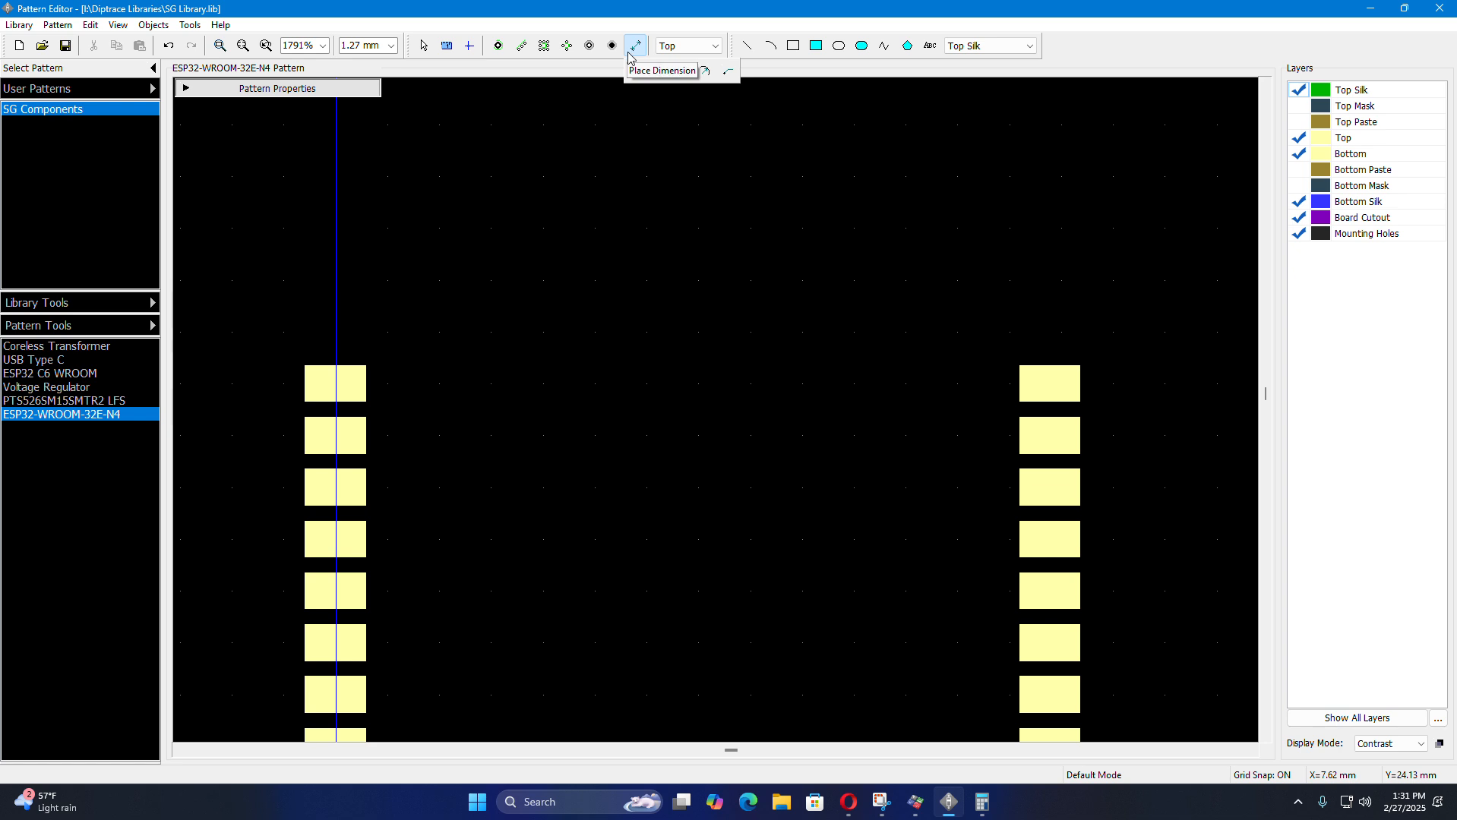
left_click(636, 72)
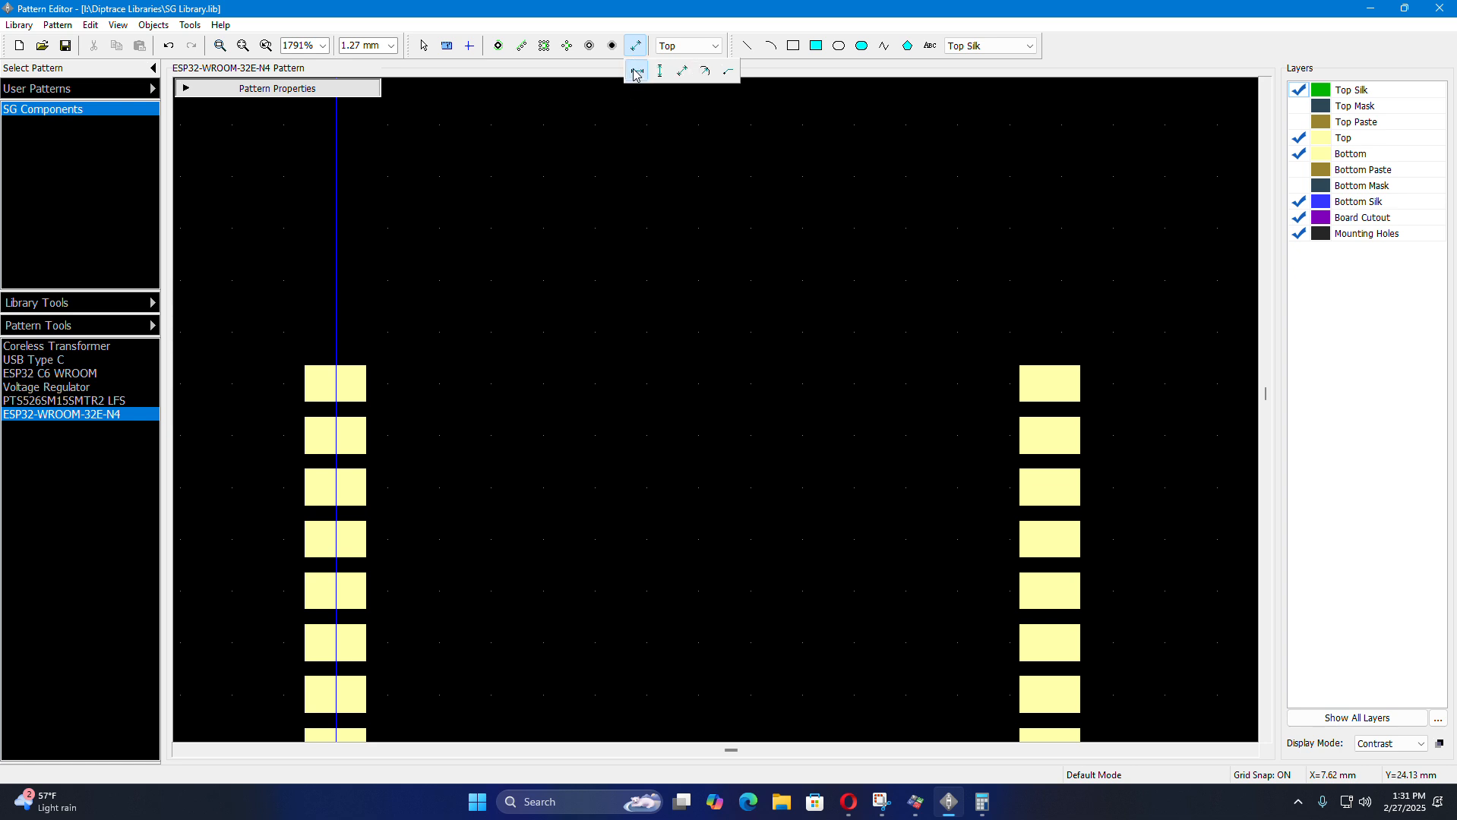
left_click(336, 383)
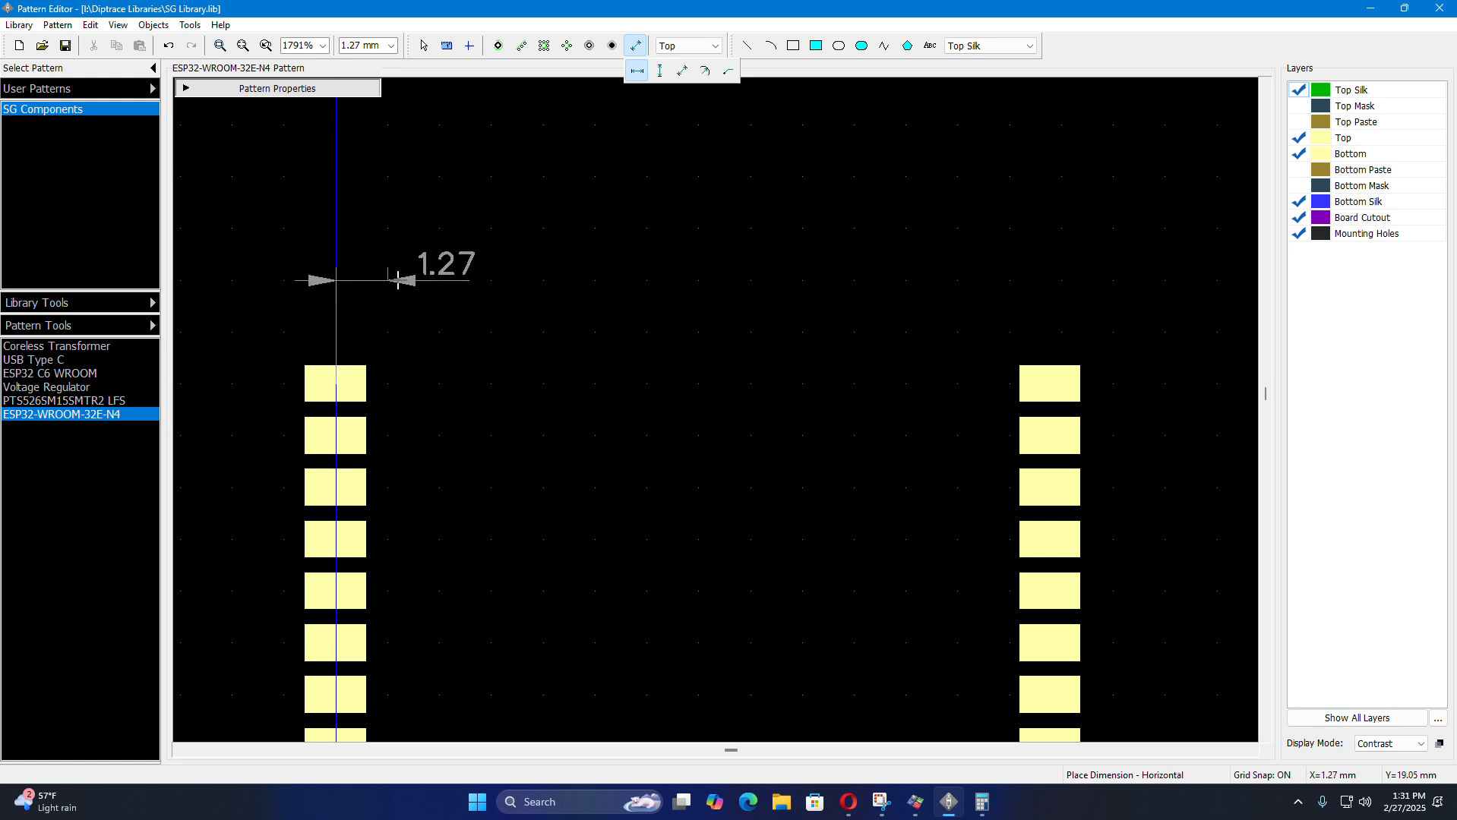
left_click(1050, 383)
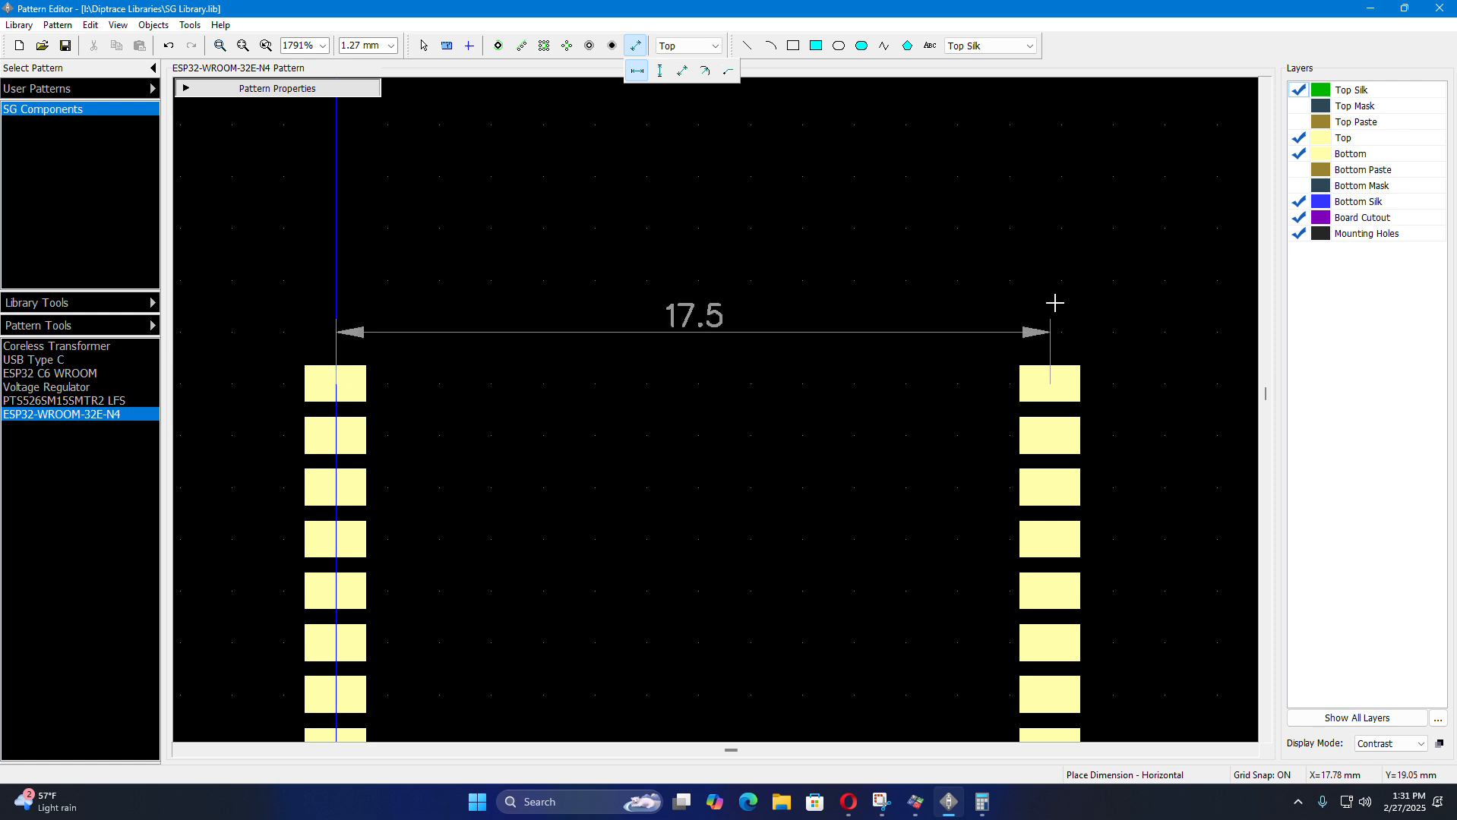
left_click(1057, 266)
scroll(586, 255, "down", 6)
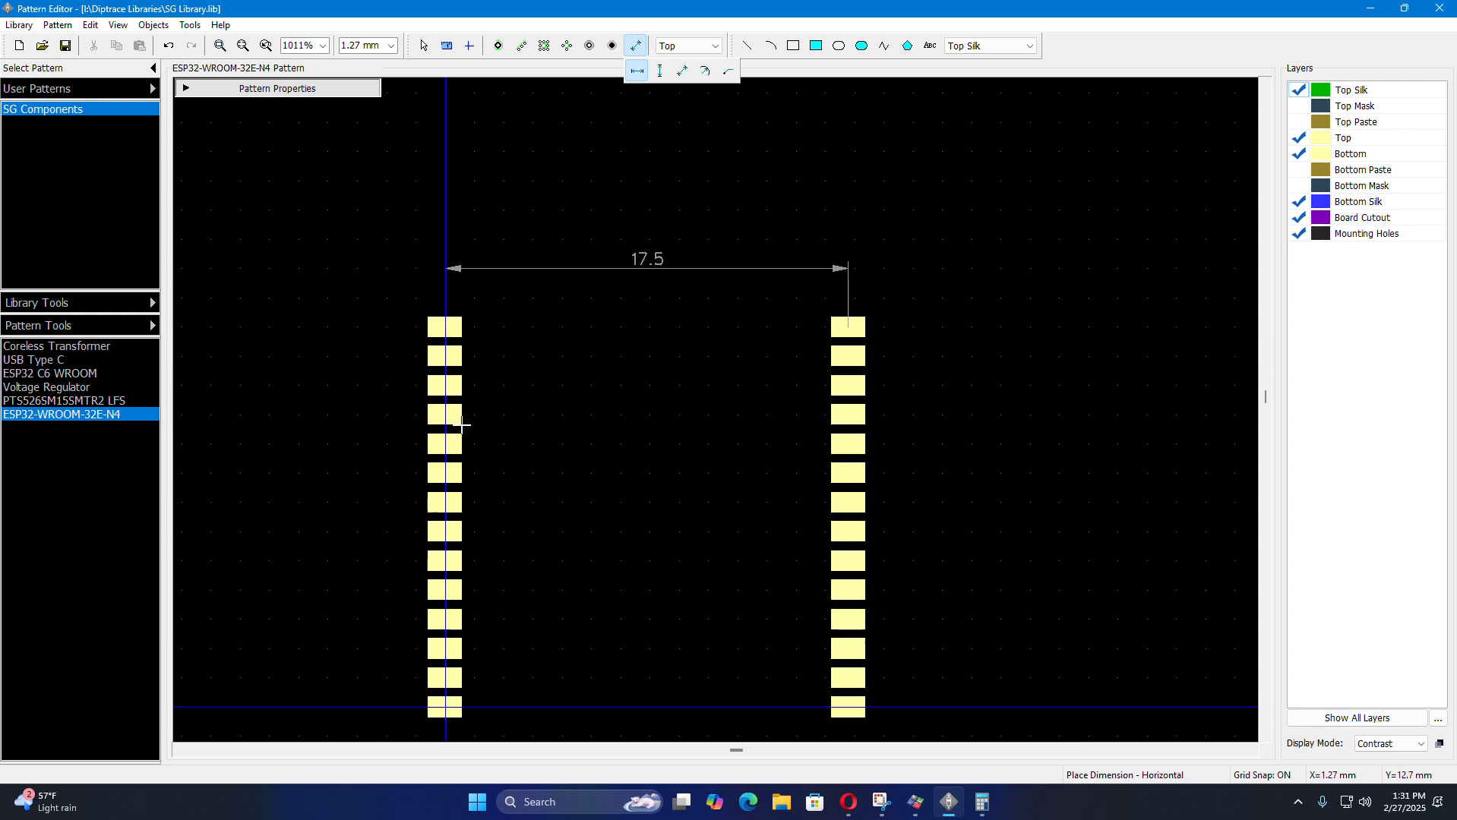
- Place a vertical dimension beside the second column between the centres of adjacent pads 28 and 27
scroll(462, 425, "up", 3)
scroll(459, 234, "down", 5)
scroll(526, 513, "up", 5)
scroll(530, 617, "down", 3)
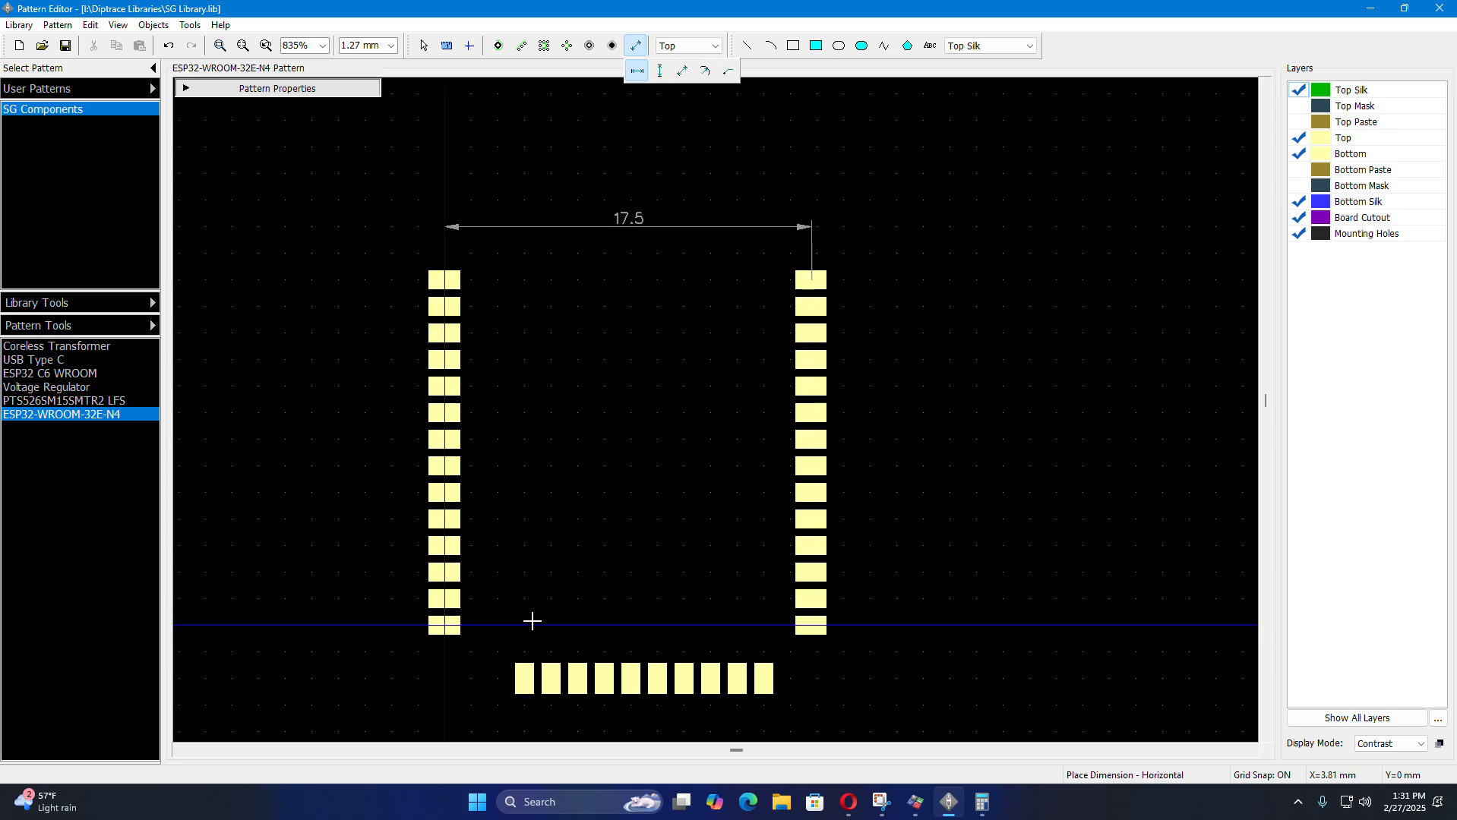
scroll(478, 383, "up", 8)
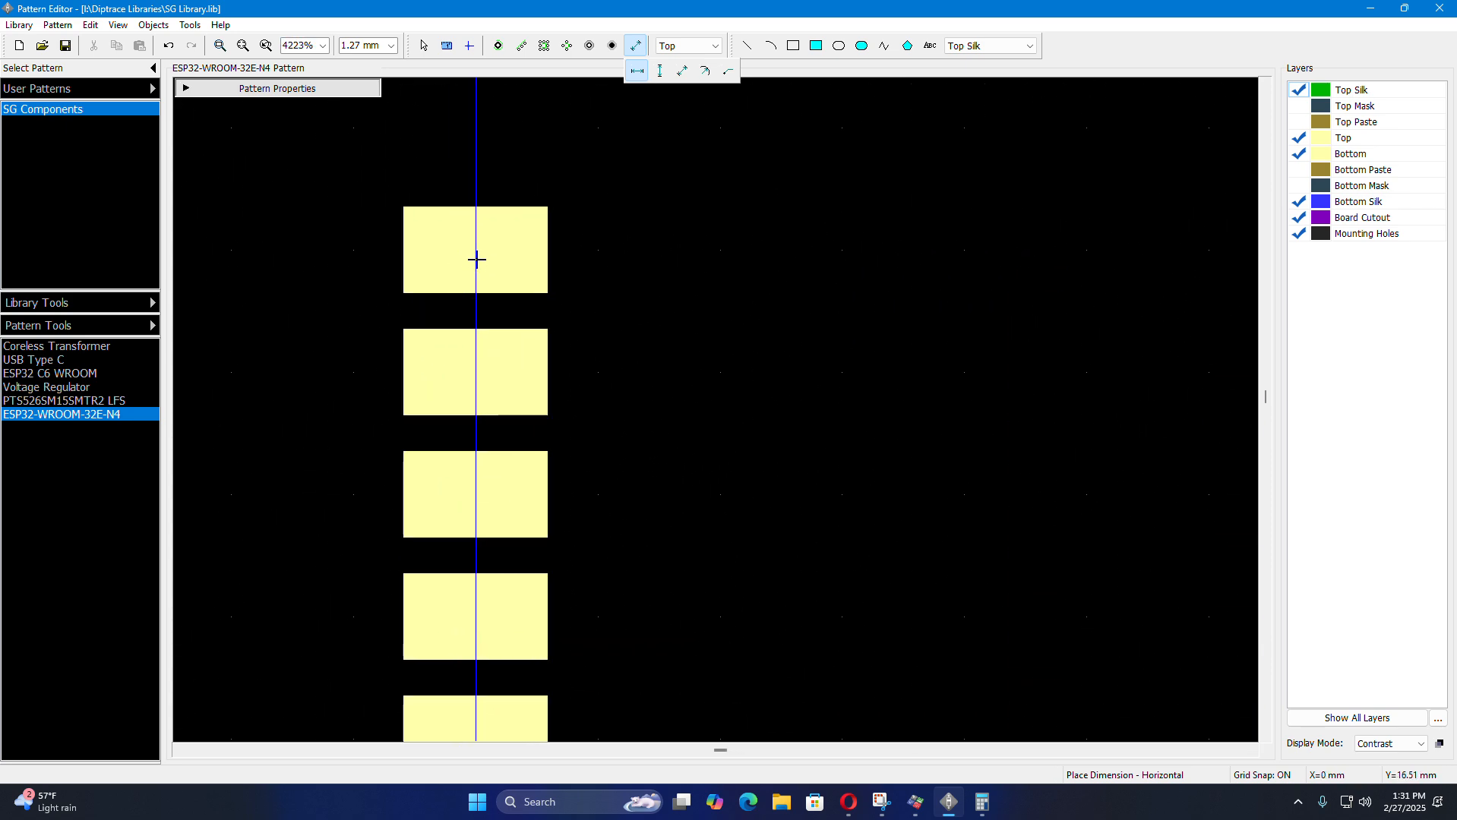
scroll(367, 328, "down", 6)
scroll(815, 537, "up", 4)
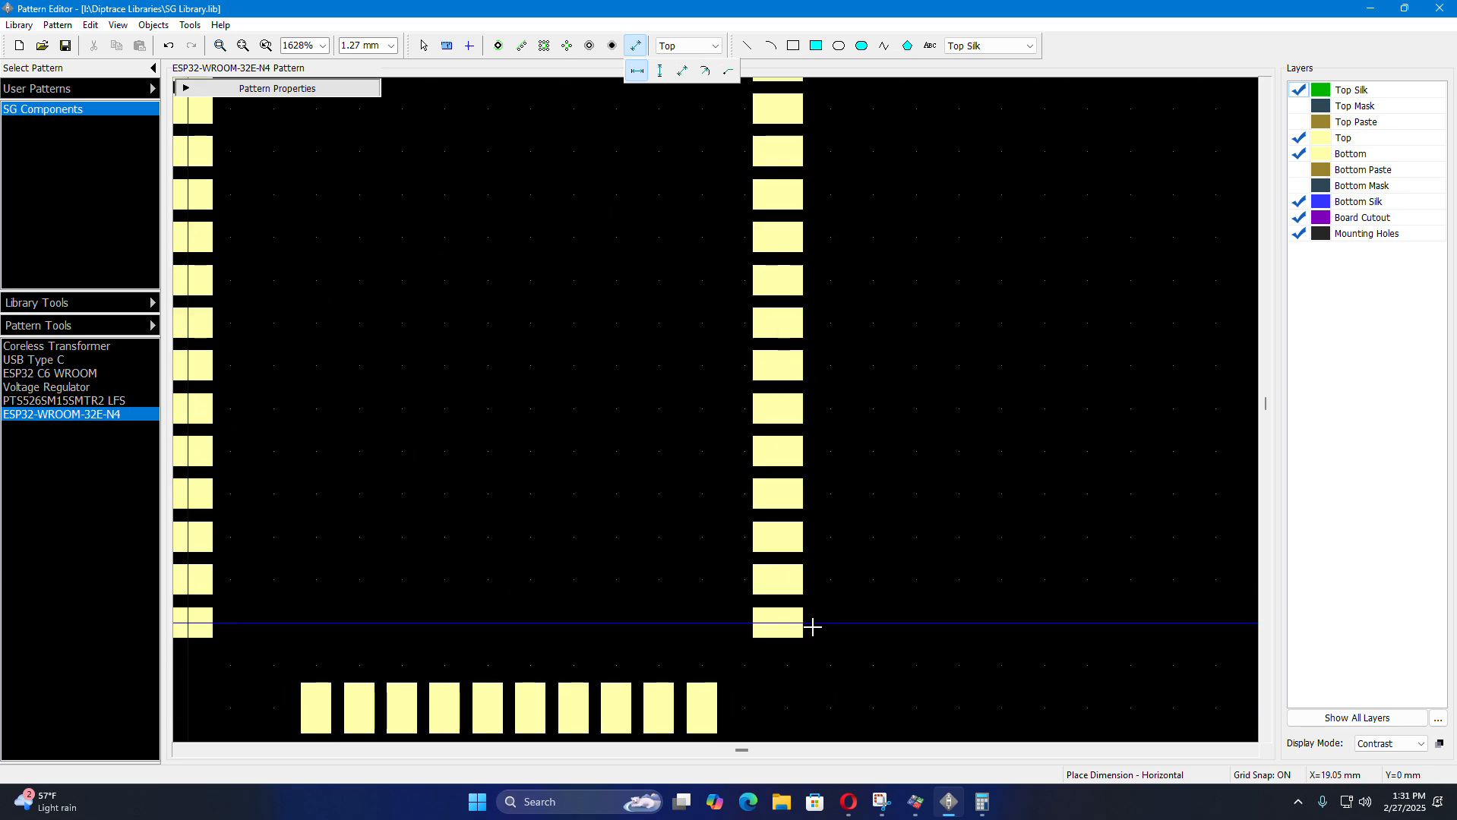
left_click(757, 412)
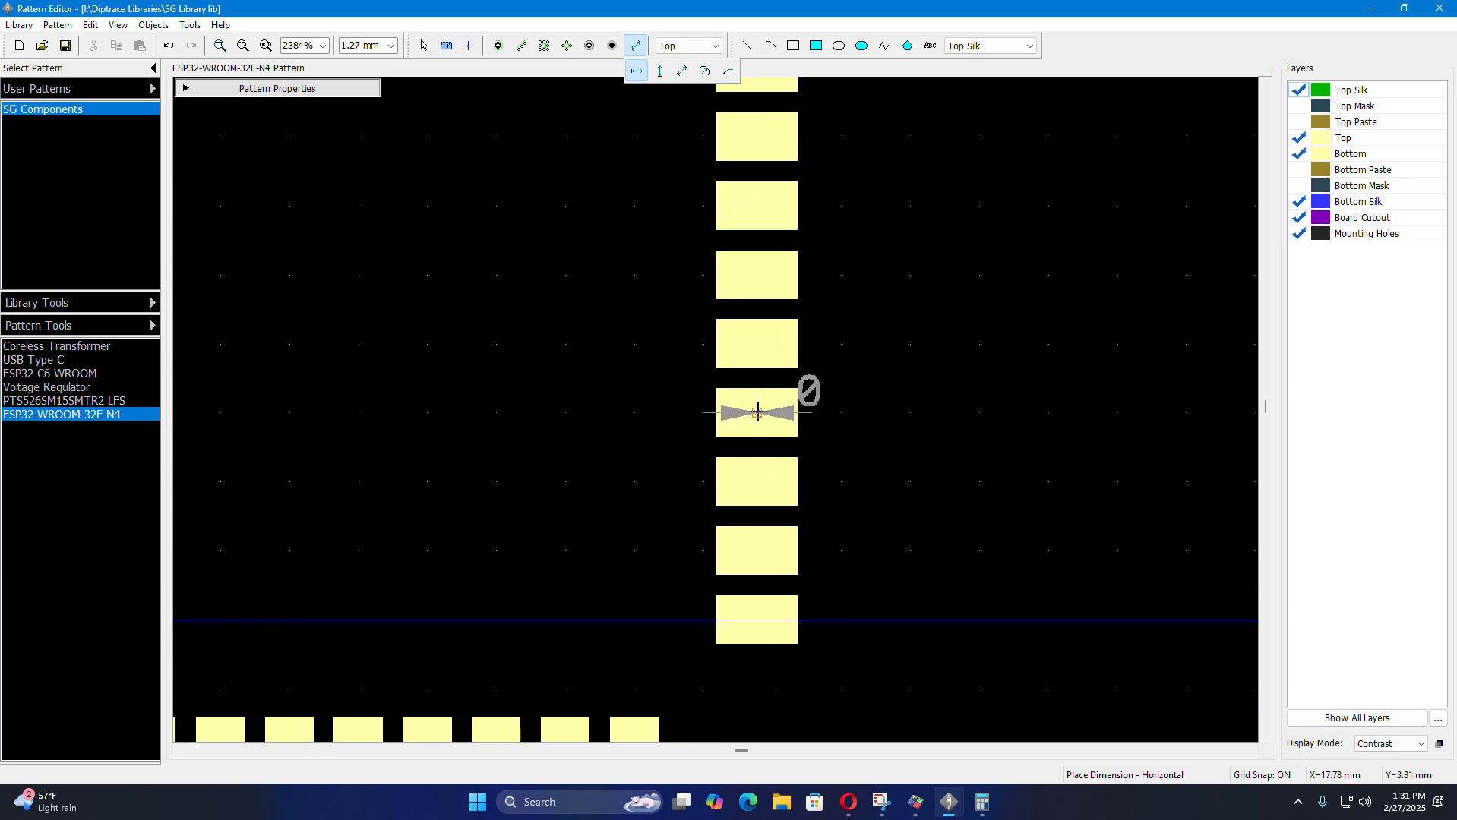
key("Escape")
left_click(631, 55)
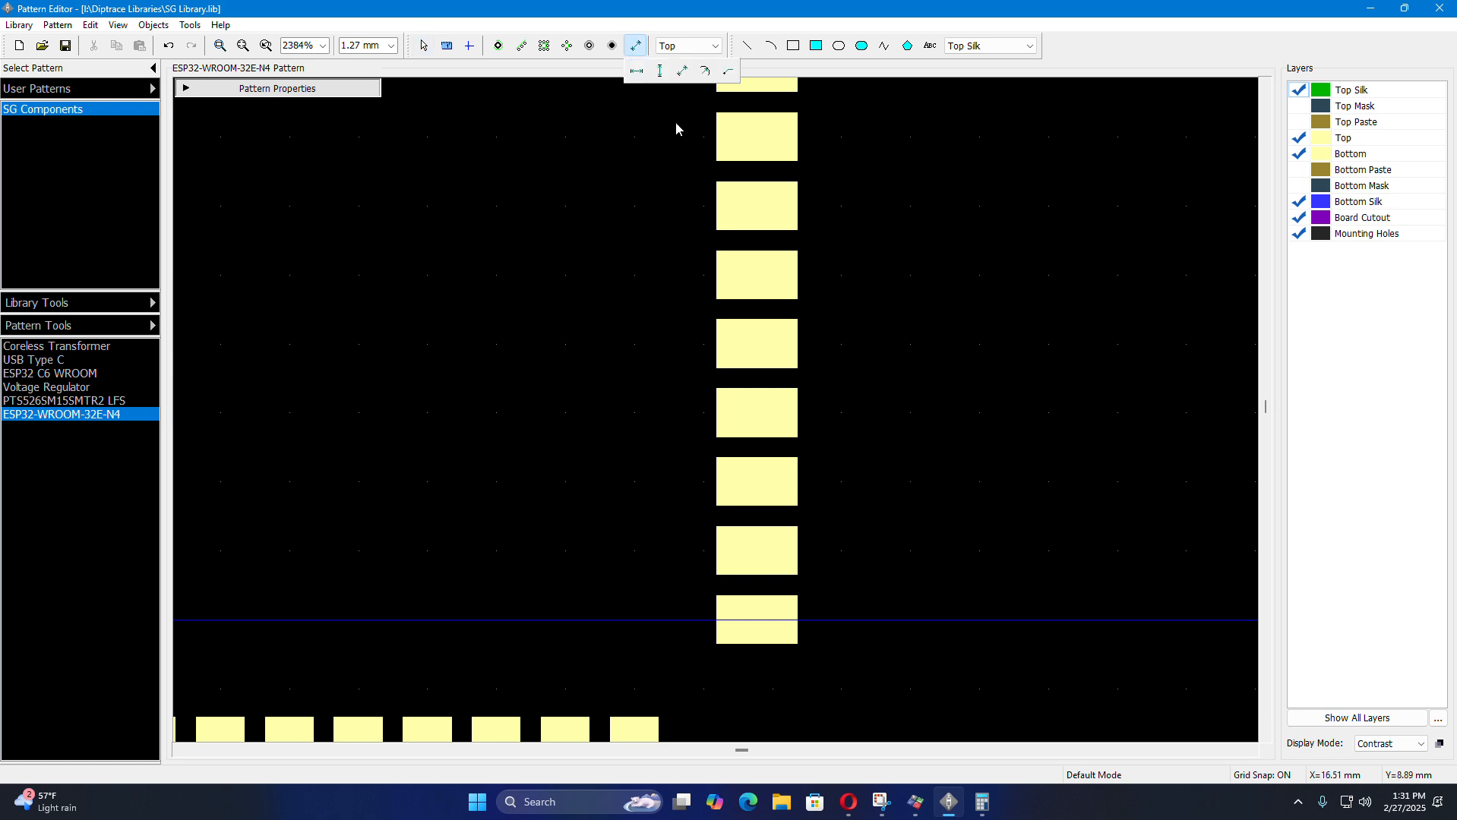
left_click(661, 71)
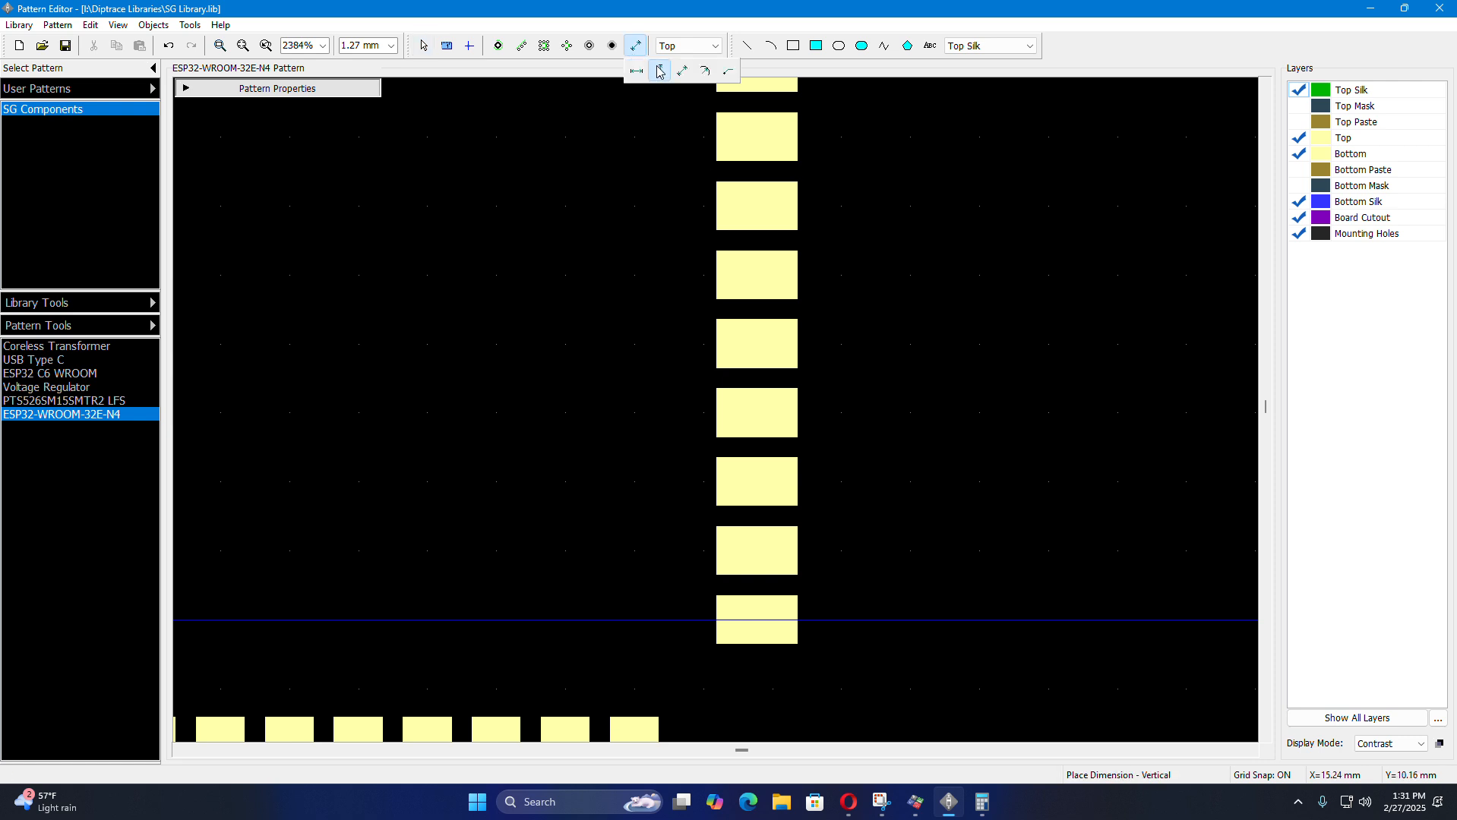
left_click(758, 412)
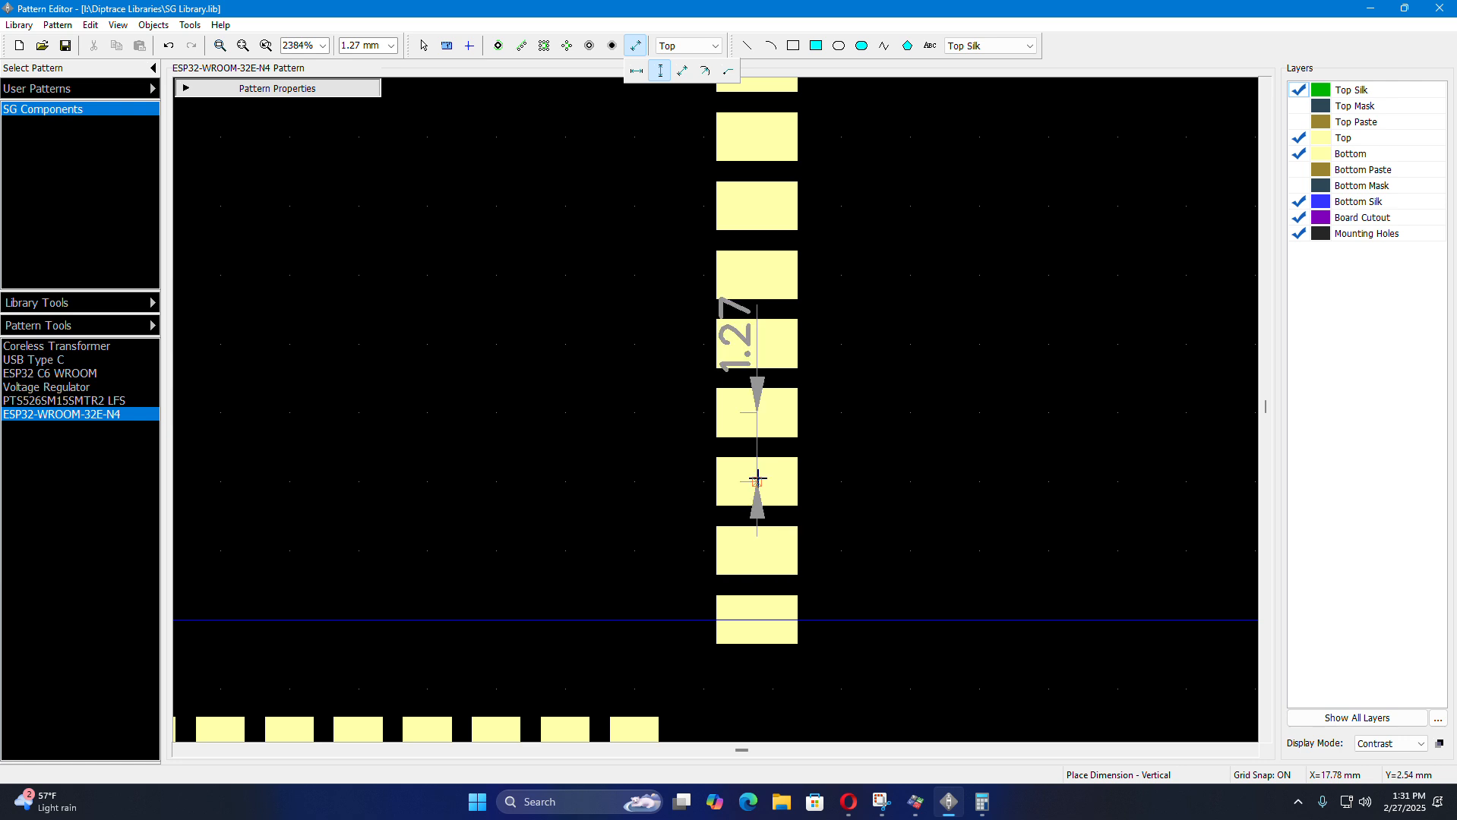
left_click(759, 480)
left_click(893, 477)
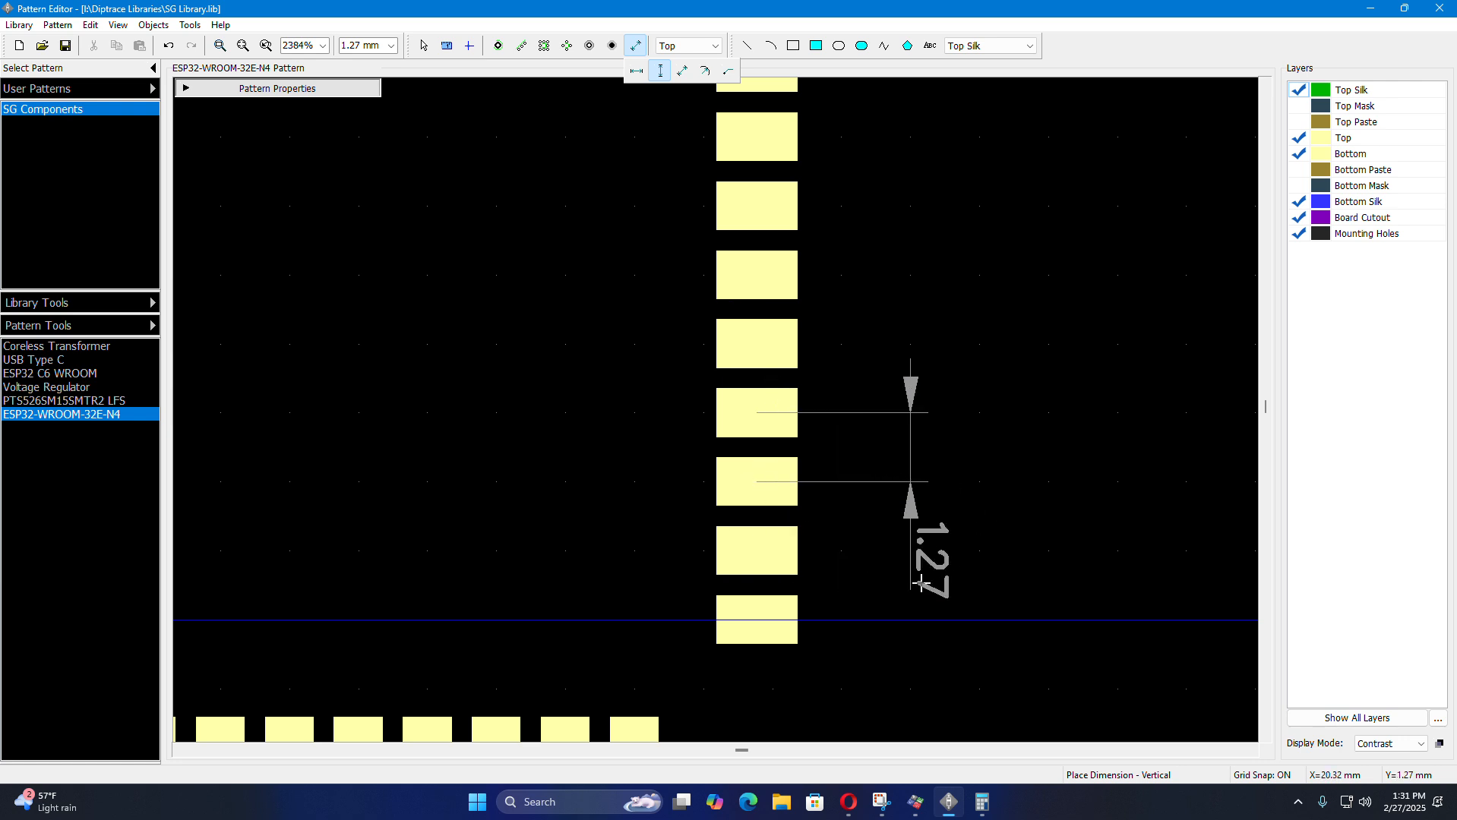
right_click(976, 506)
- Examine the dimensioned pad layout, comparing the two columns with the bottom pad row
scroll(976, 507, "down", 1)
scroll(977, 505, "down", 14)
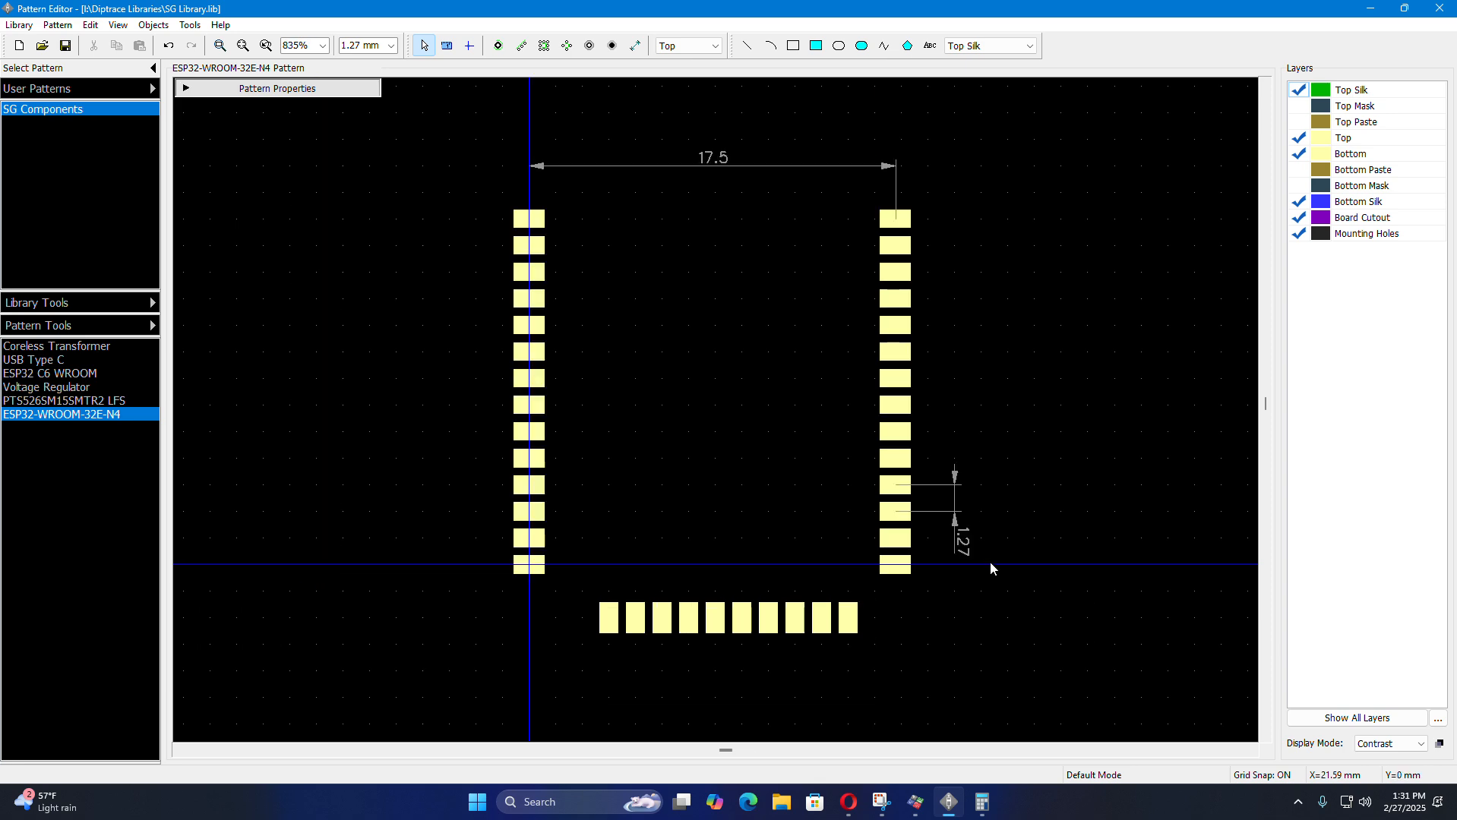
scroll(989, 561, "up", 5)
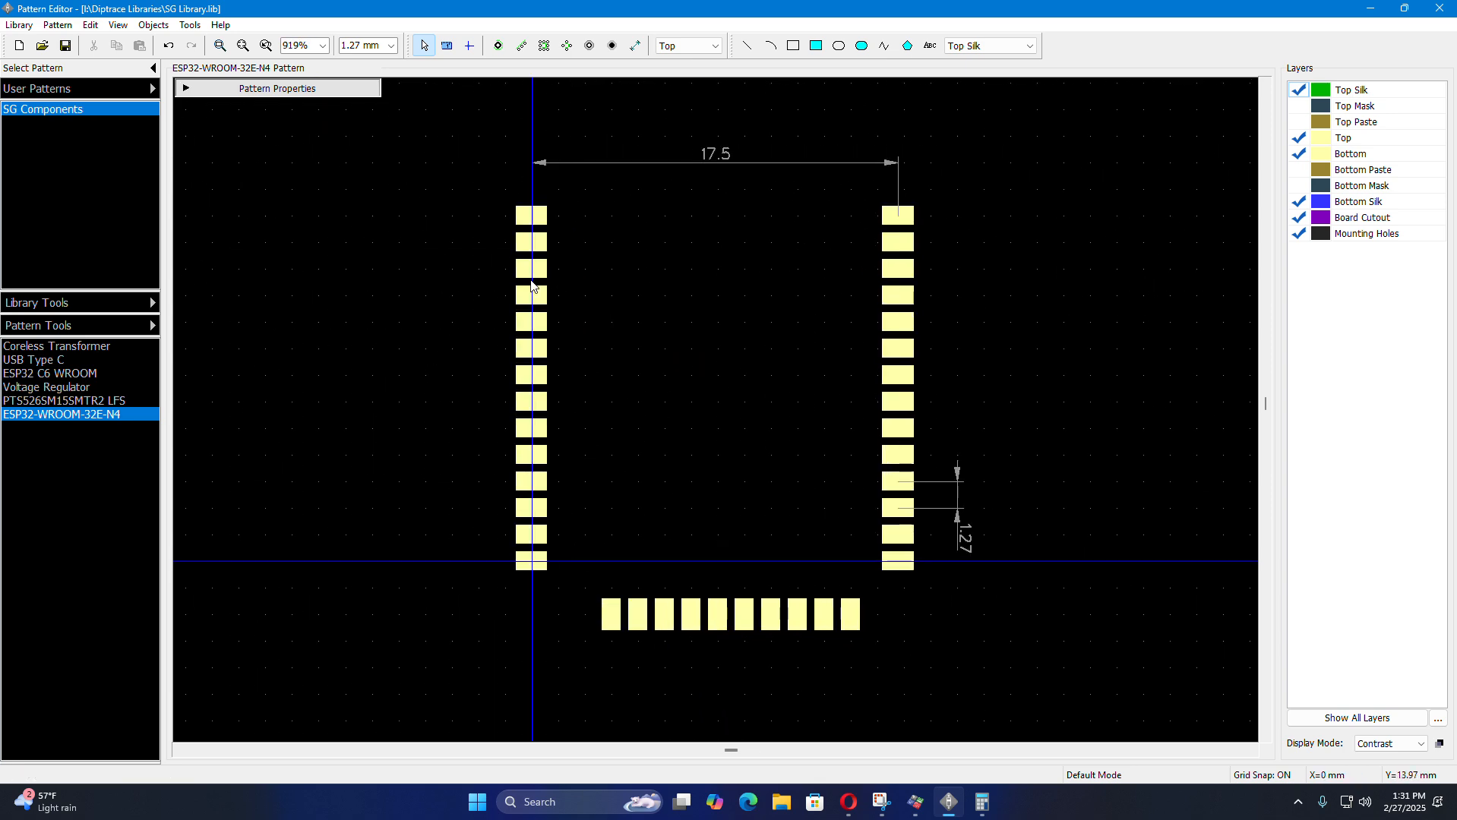
scroll(885, 711, "up", 5)
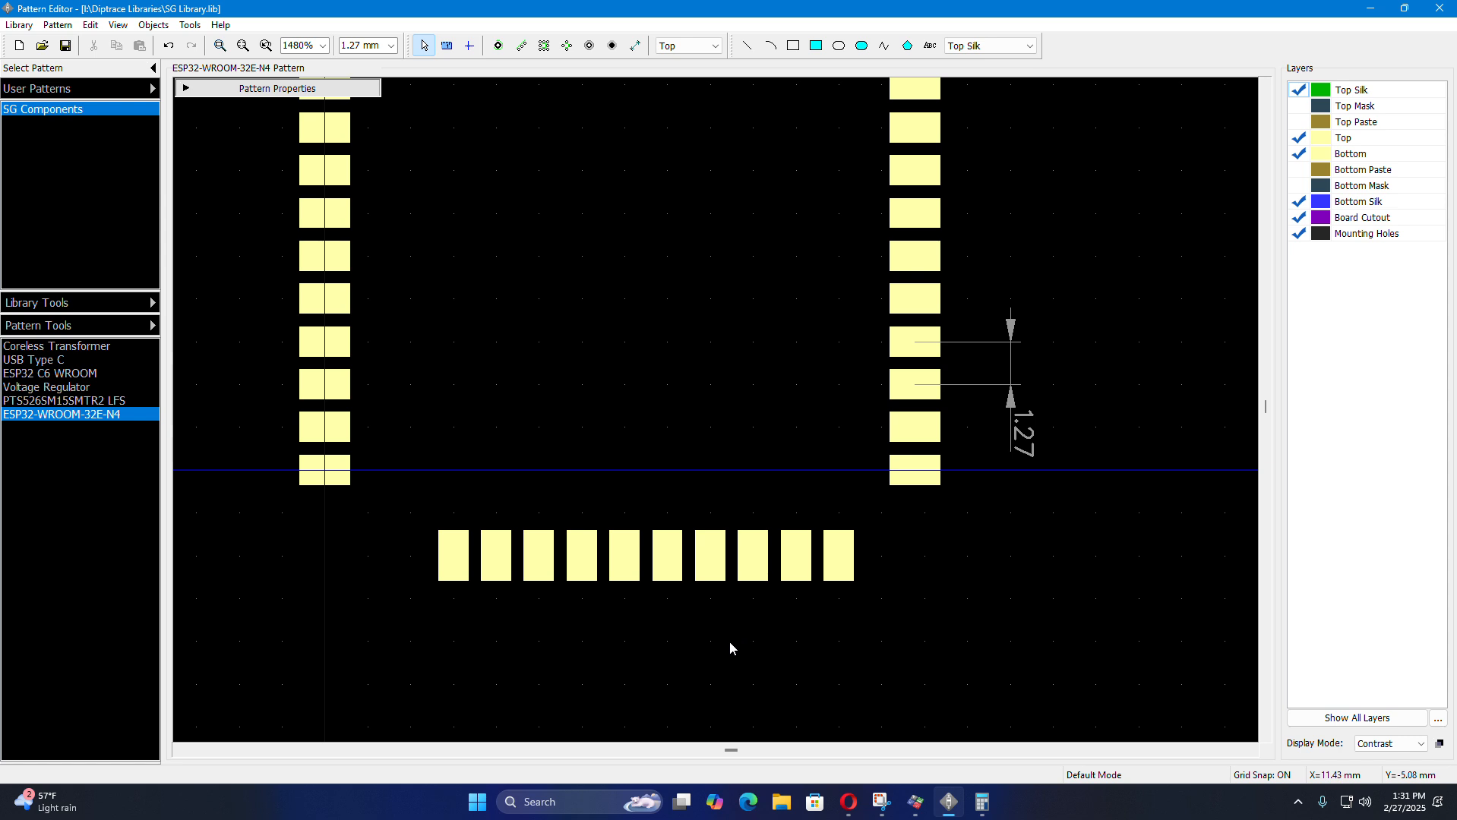
scroll(728, 672, "up", 5)
scroll(692, 676, "down", 4)
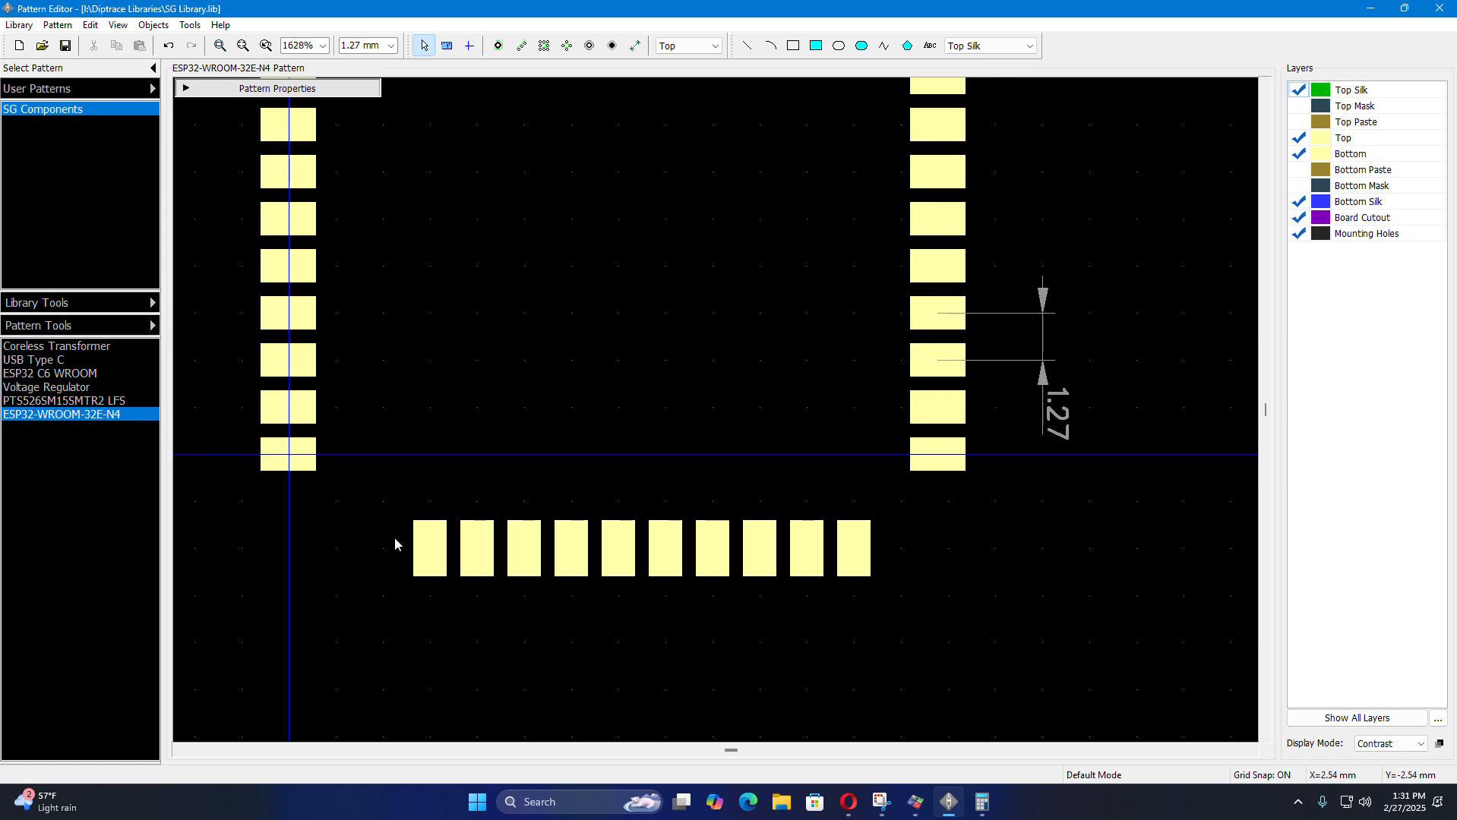
scroll(550, 649, "down", 2)
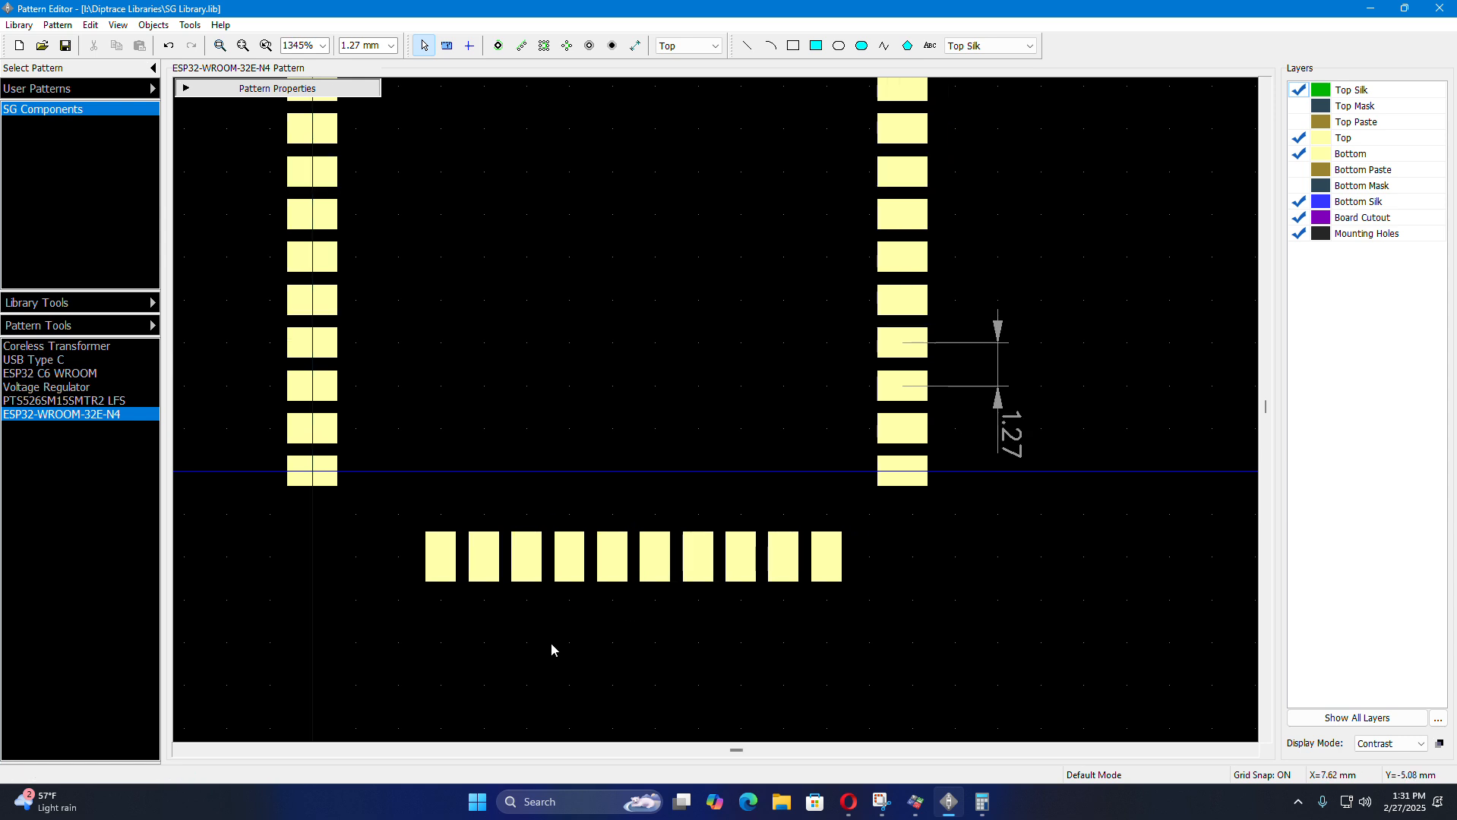
scroll(642, 699, "down", 3)
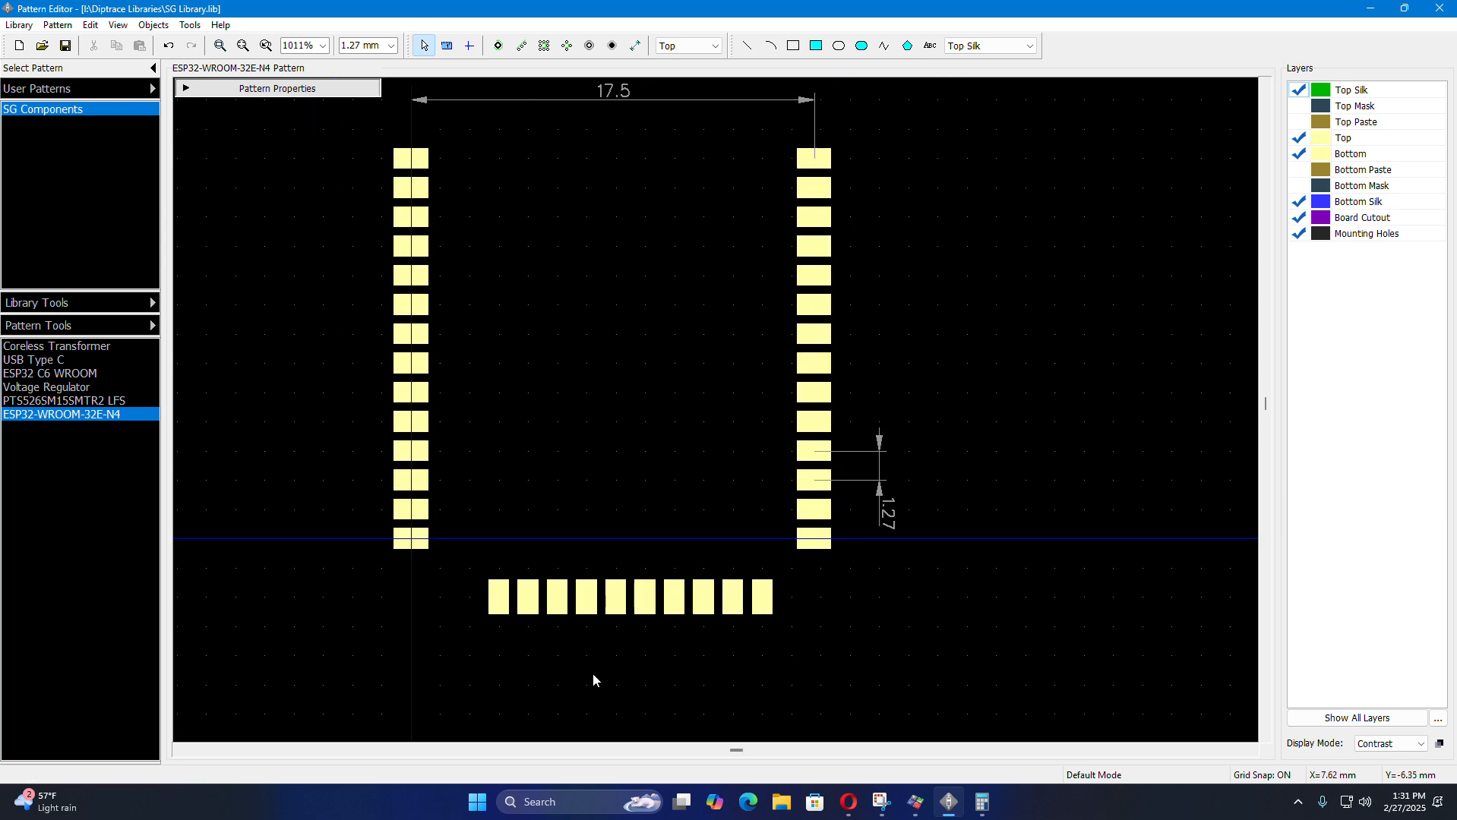
- Select all pads and dimensions and shift them vertically so the horizontal origin line lies between the lowest column pads and the bottom row
scroll(588, 676, "down", 1)
left_click_drag(351, 135, 985, 703)
left_click_drag(635, 616, 634, 577)
scroll(443, 568, "up", 6)
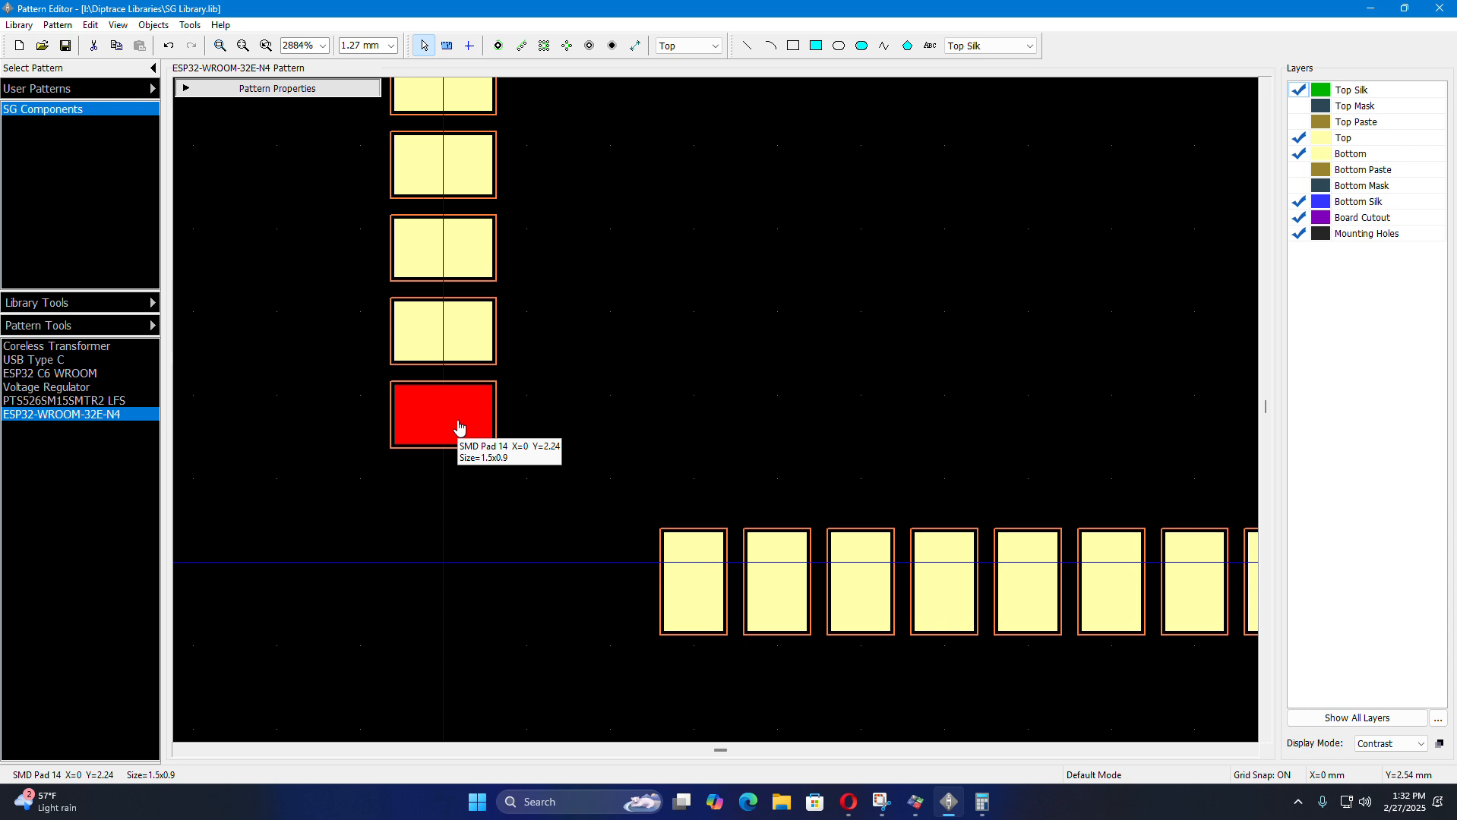
left_click_drag(458, 423, 460, 458)
scroll(422, 505, "down", 6)
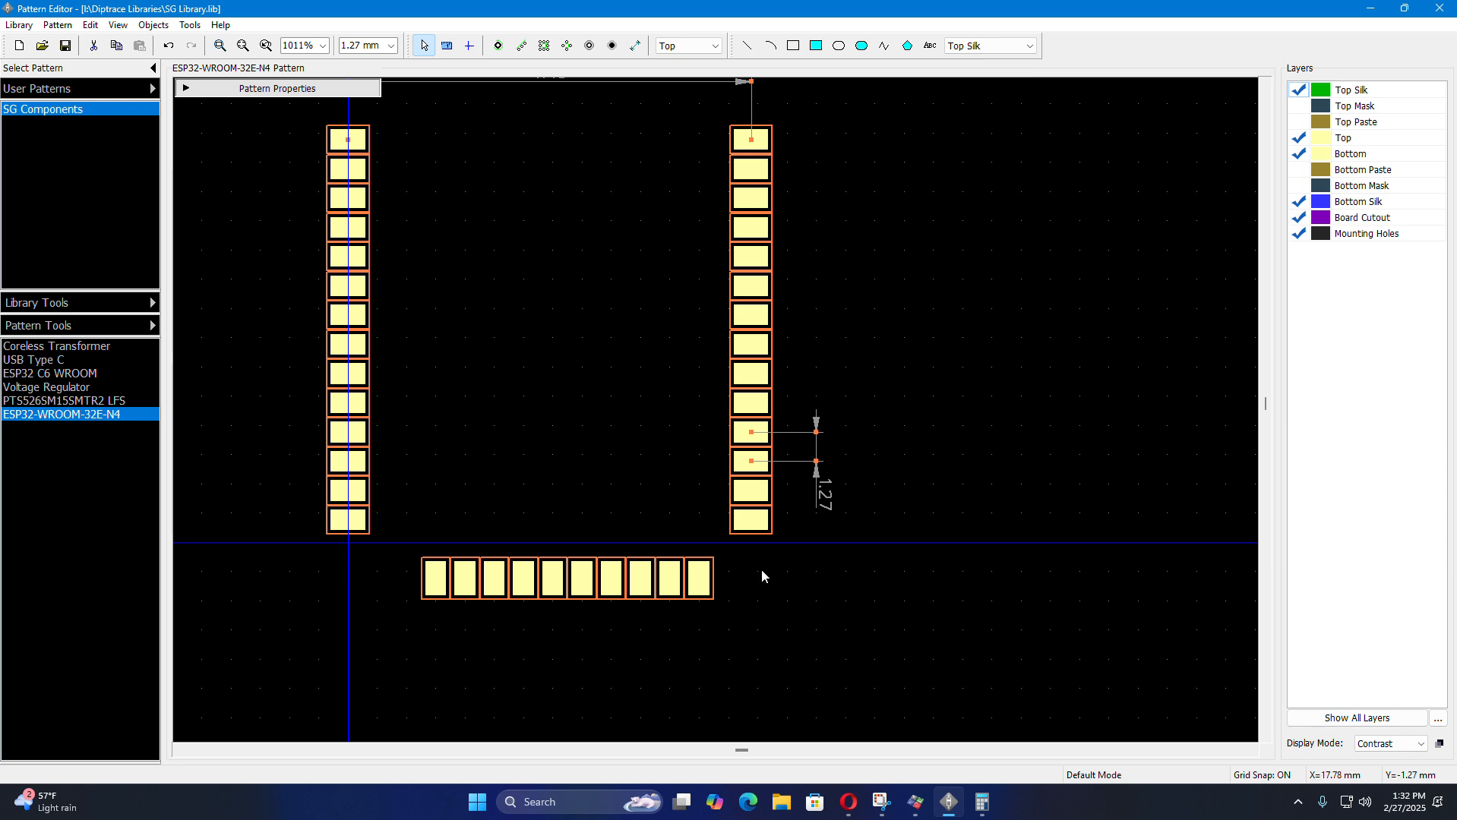
- Undo the recent vertical moves of the pads and dimensions
scroll(761, 575, "up", 3)
mouse_move(748, 515)
left_mouse_down()
mouse_move(752, 541)
mouse_move(754, 495)
left_mouse_up()
left_click(929, 556)
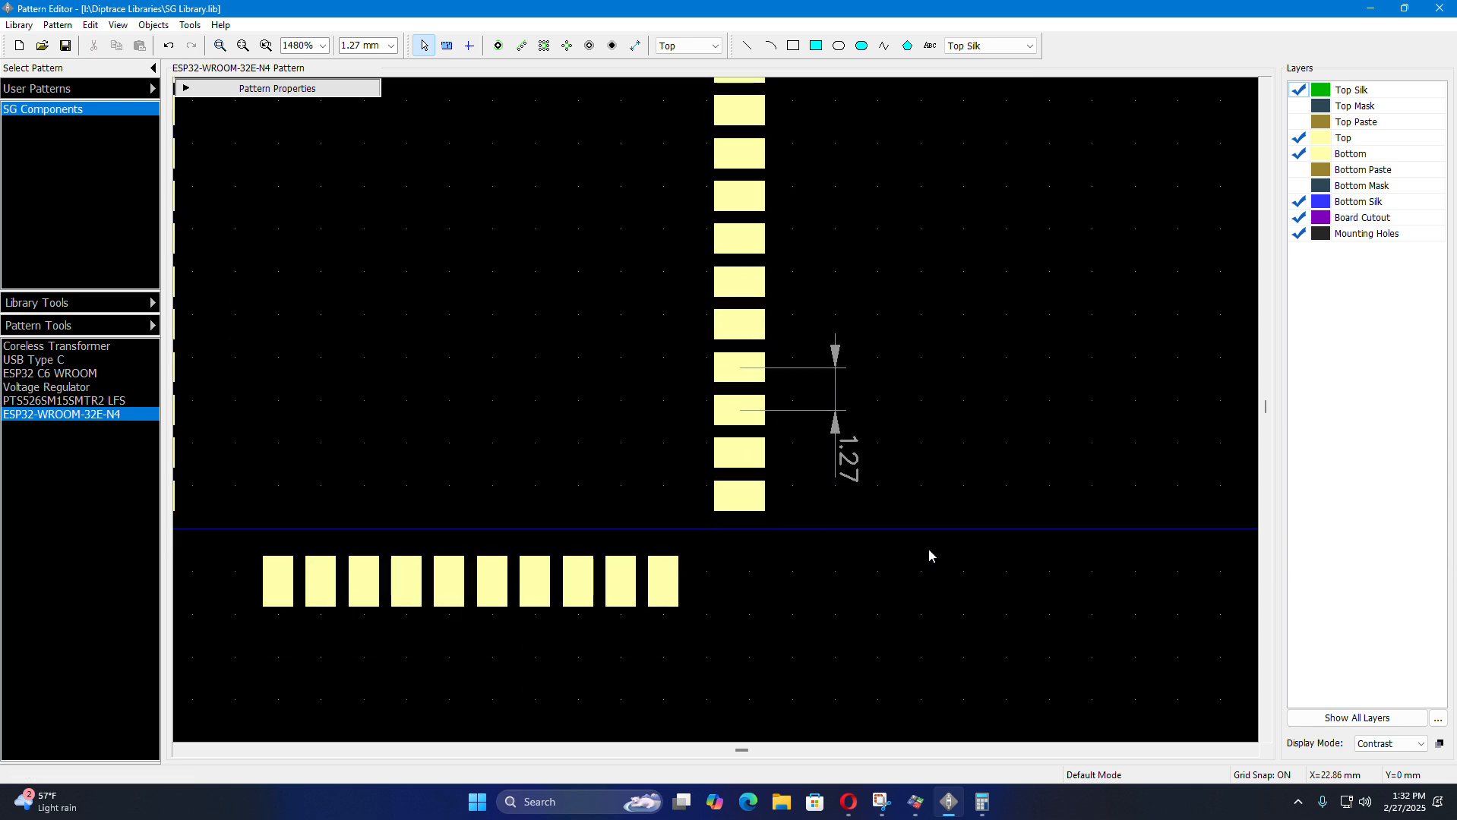
key("ctrl+z")
key("ctrl+z")
key("ctrl+z")
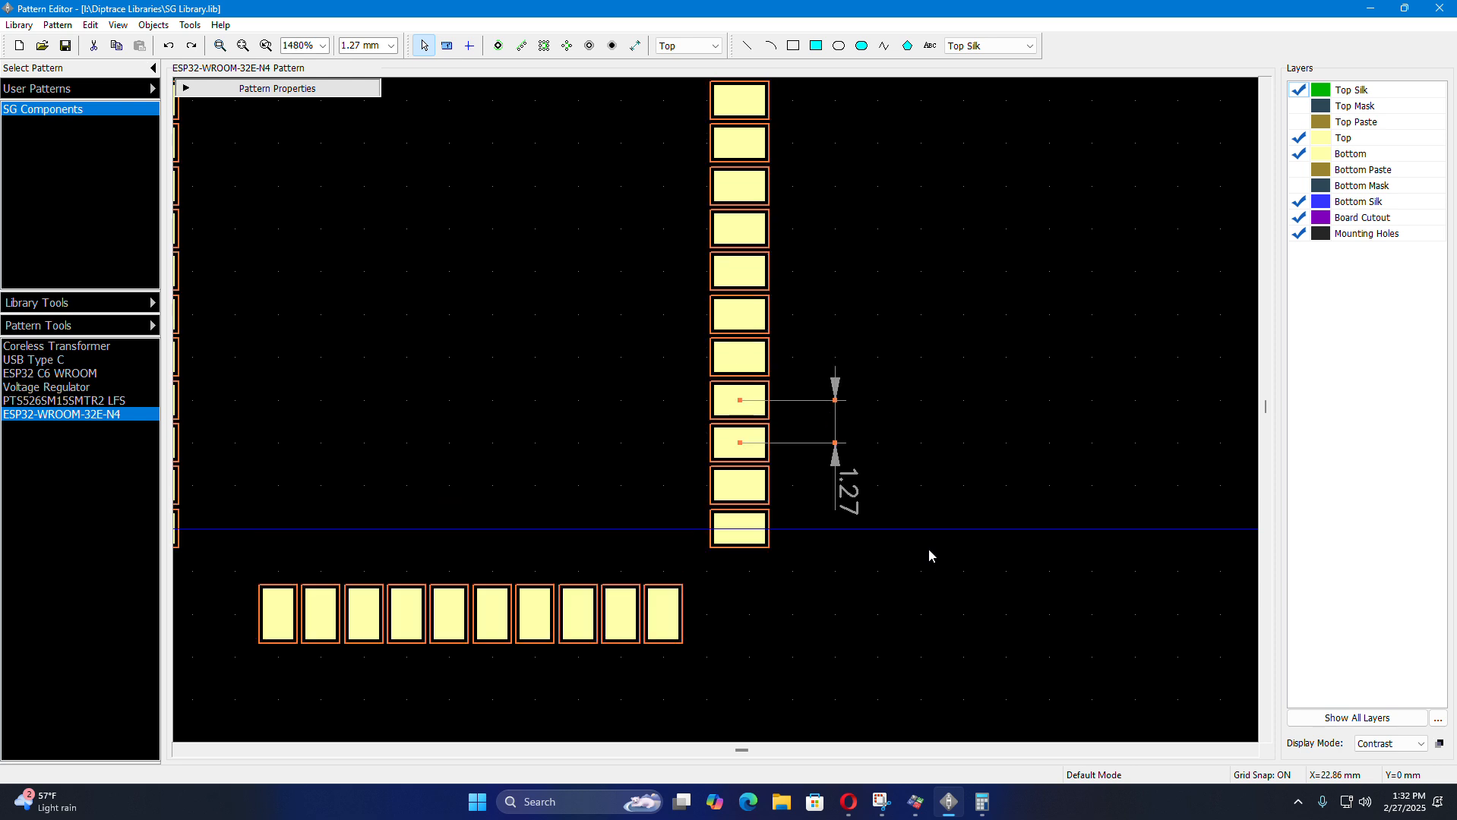
- Shift all selected pads and dimensions up by one 1.27 mm grid step so the lowest column pads clear the horizontal origin line
scroll(933, 568, "down", 2)
scroll(868, 598, "up", 1)
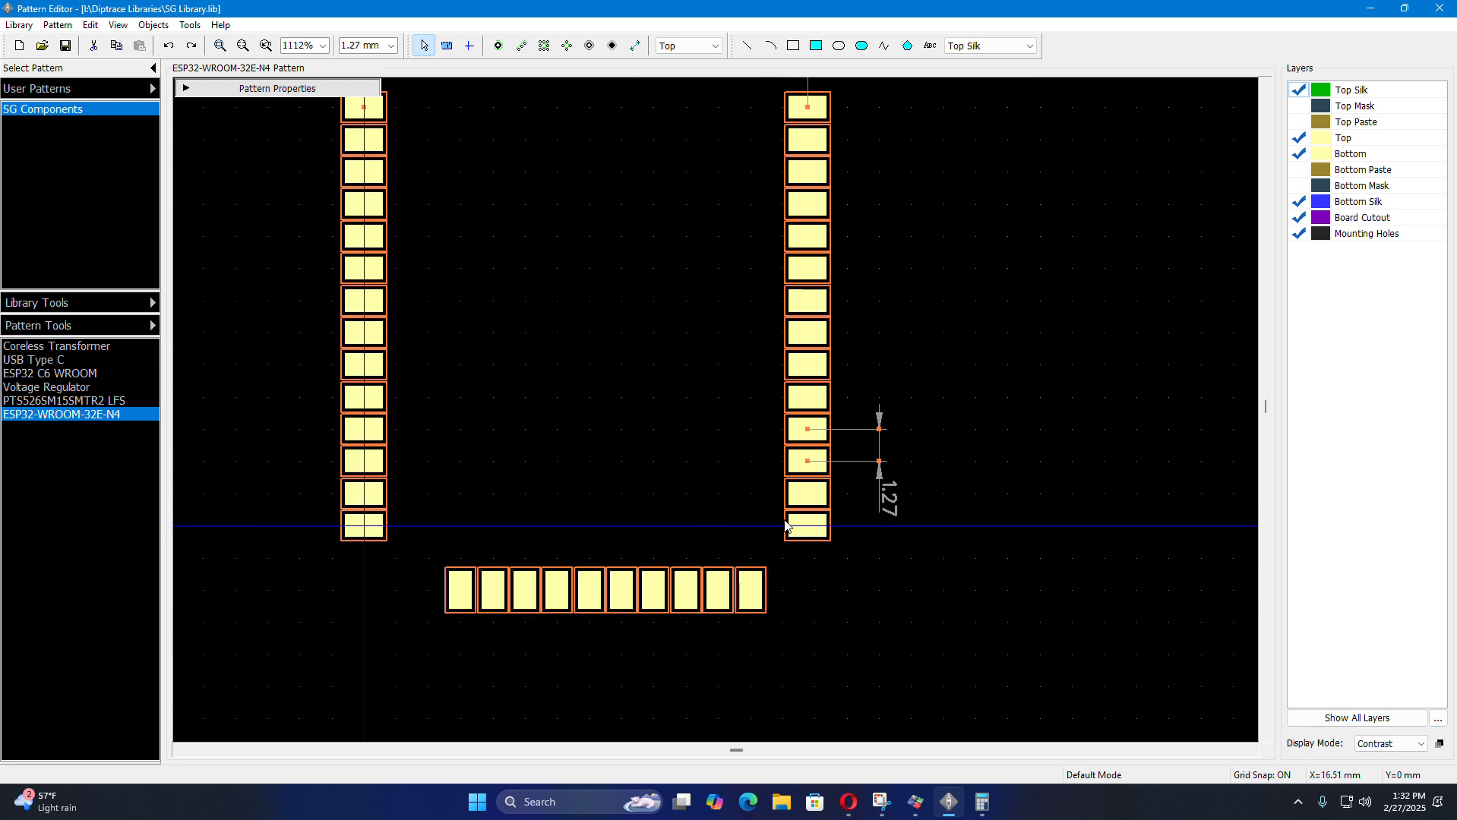
left_click_drag(820, 535, 817, 512)
scroll(829, 554, "up", 2)
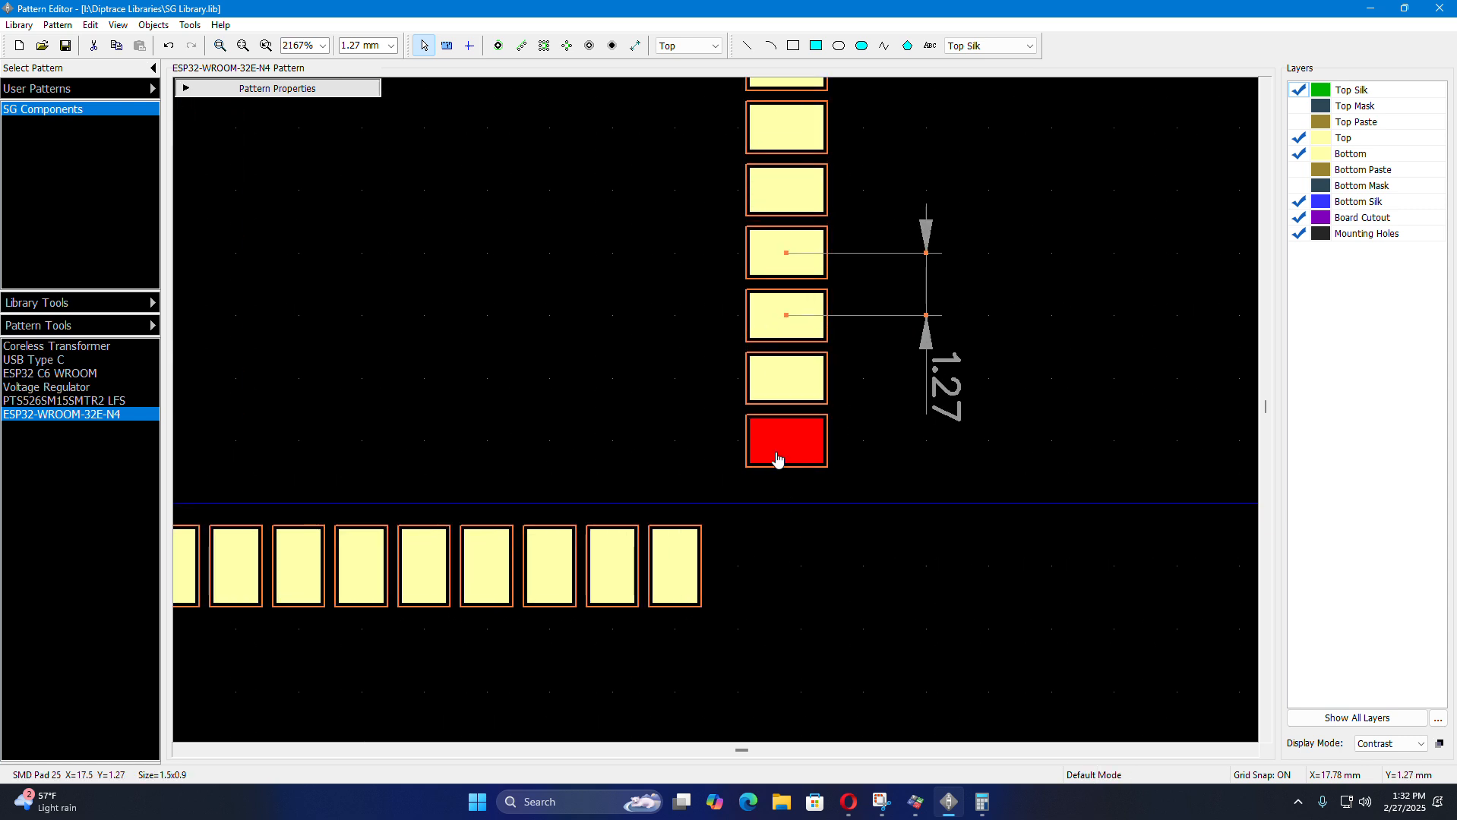
scroll(969, 550, "down", 2)
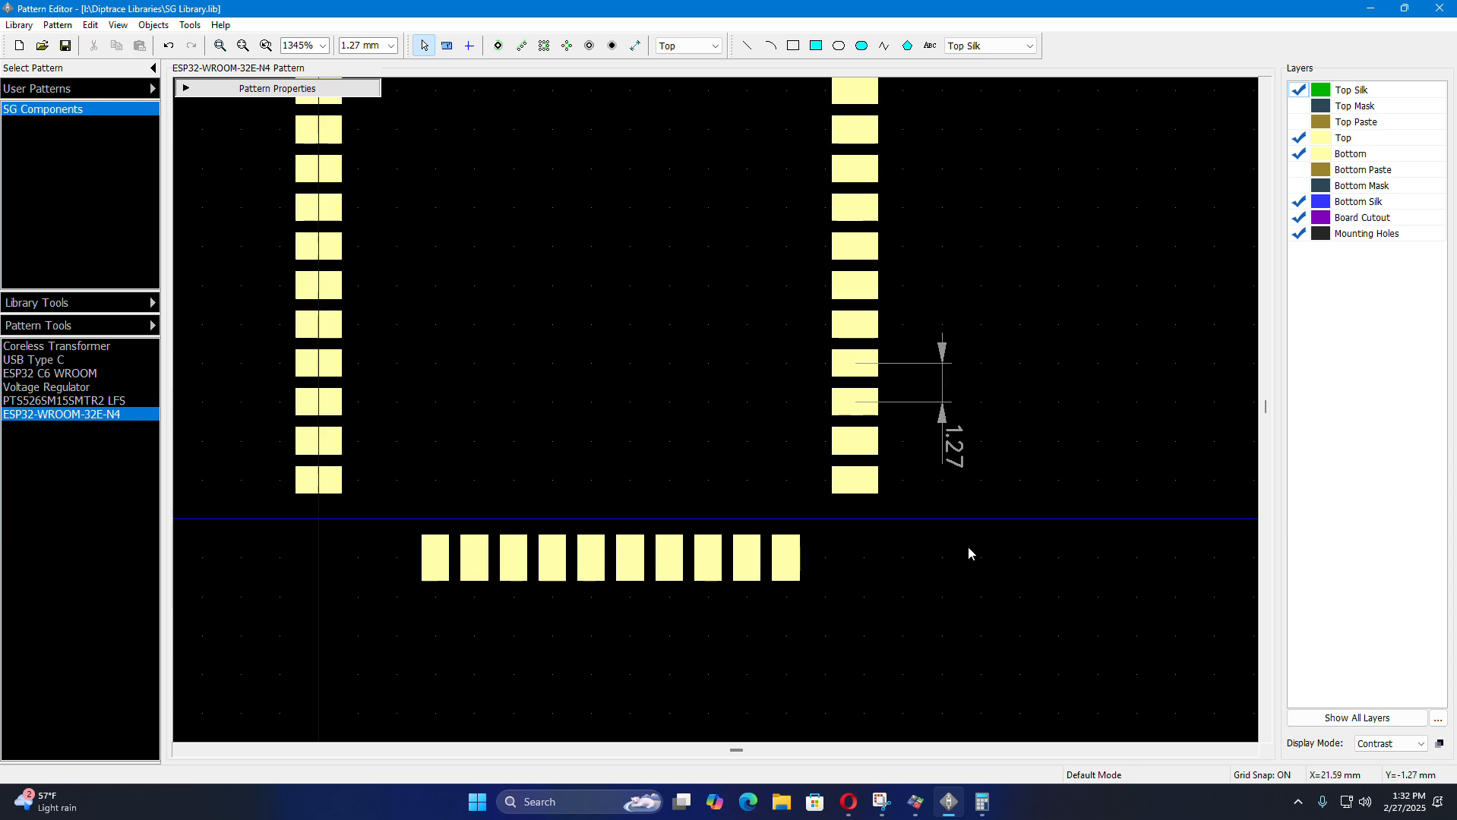
- Switch to the ESP32-WROOM-32E datasheet in the browser and examine the bottom pad row's spacing and offset dimensions in the land pattern
scroll(496, 637, "up", 5)
scroll(672, 664, "down", 5)
scroll(386, 602, "up", 5)
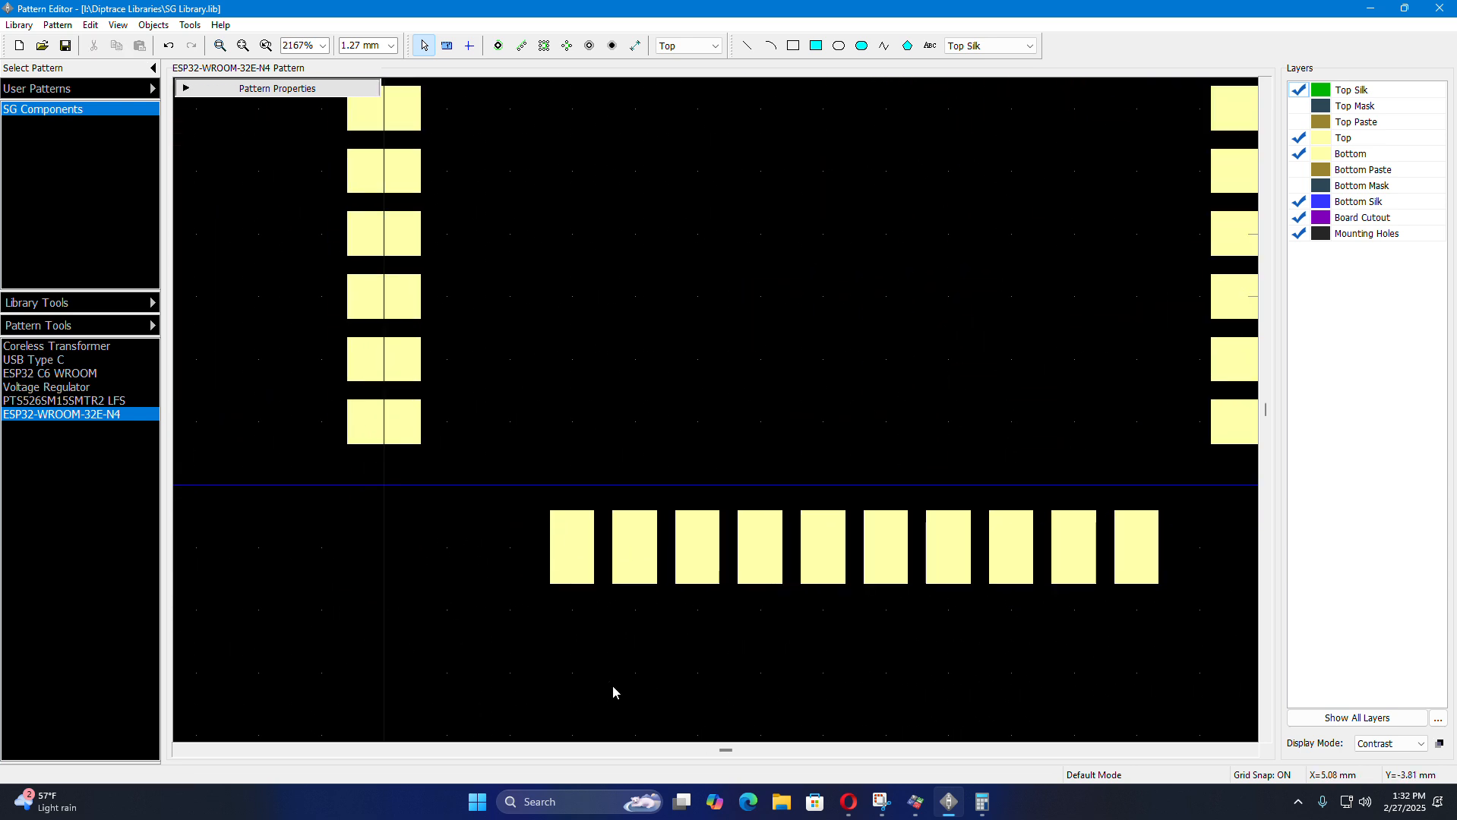
left_click(835, 800)
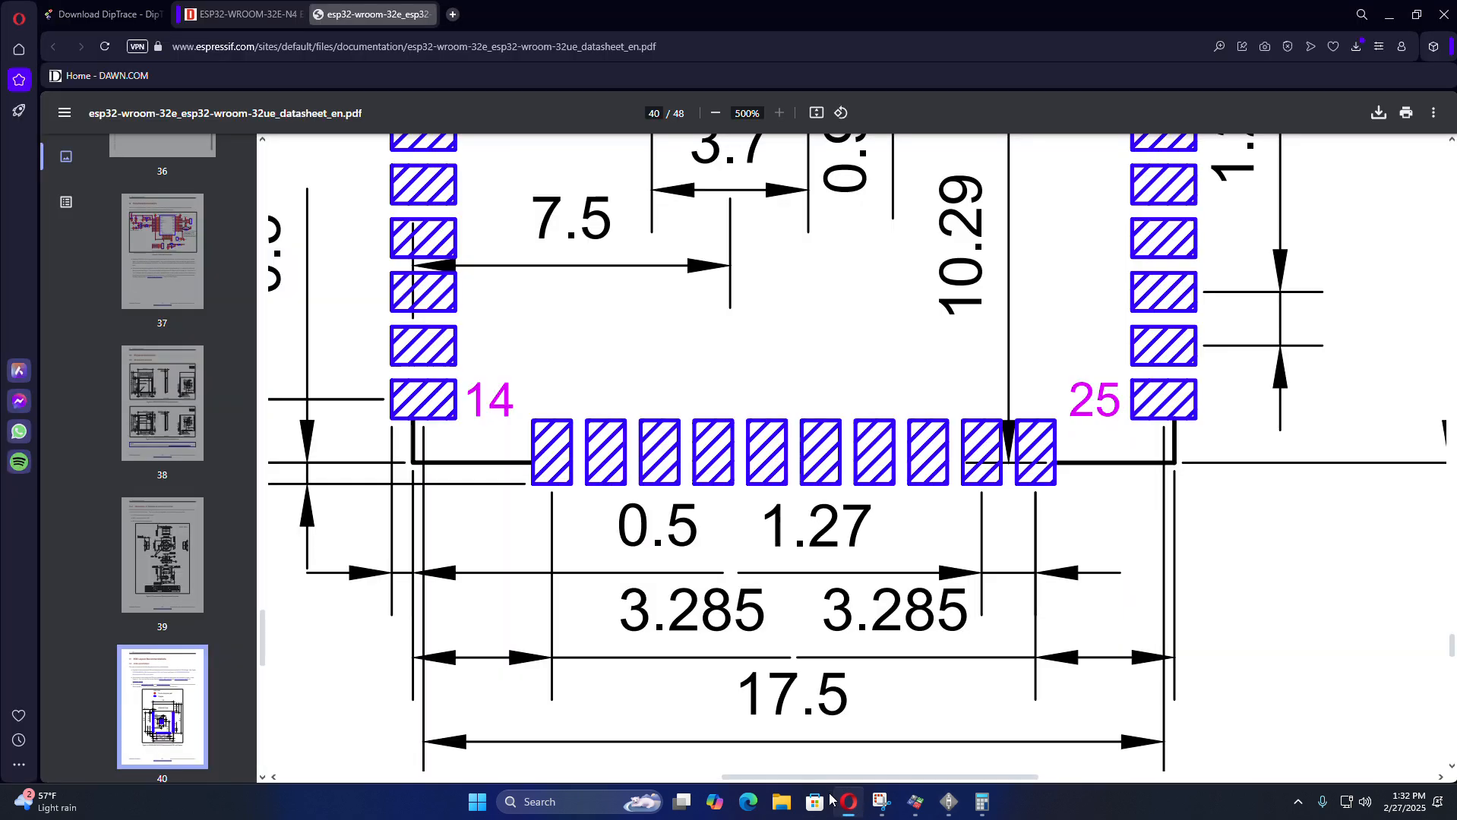
scroll(725, 592, "down", 3, "ctrl")
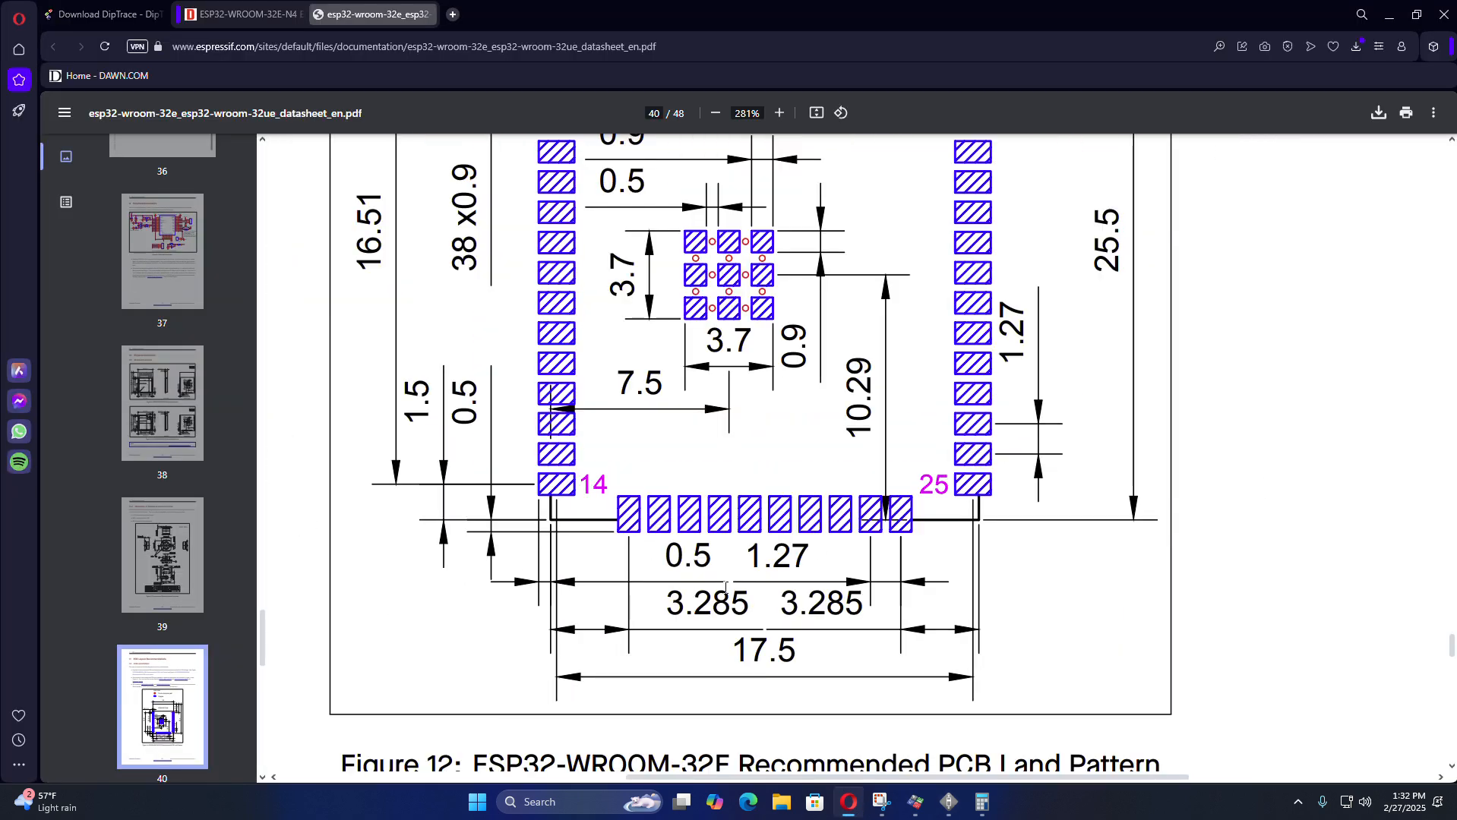
scroll(725, 589, "up", 3, "ctrl")
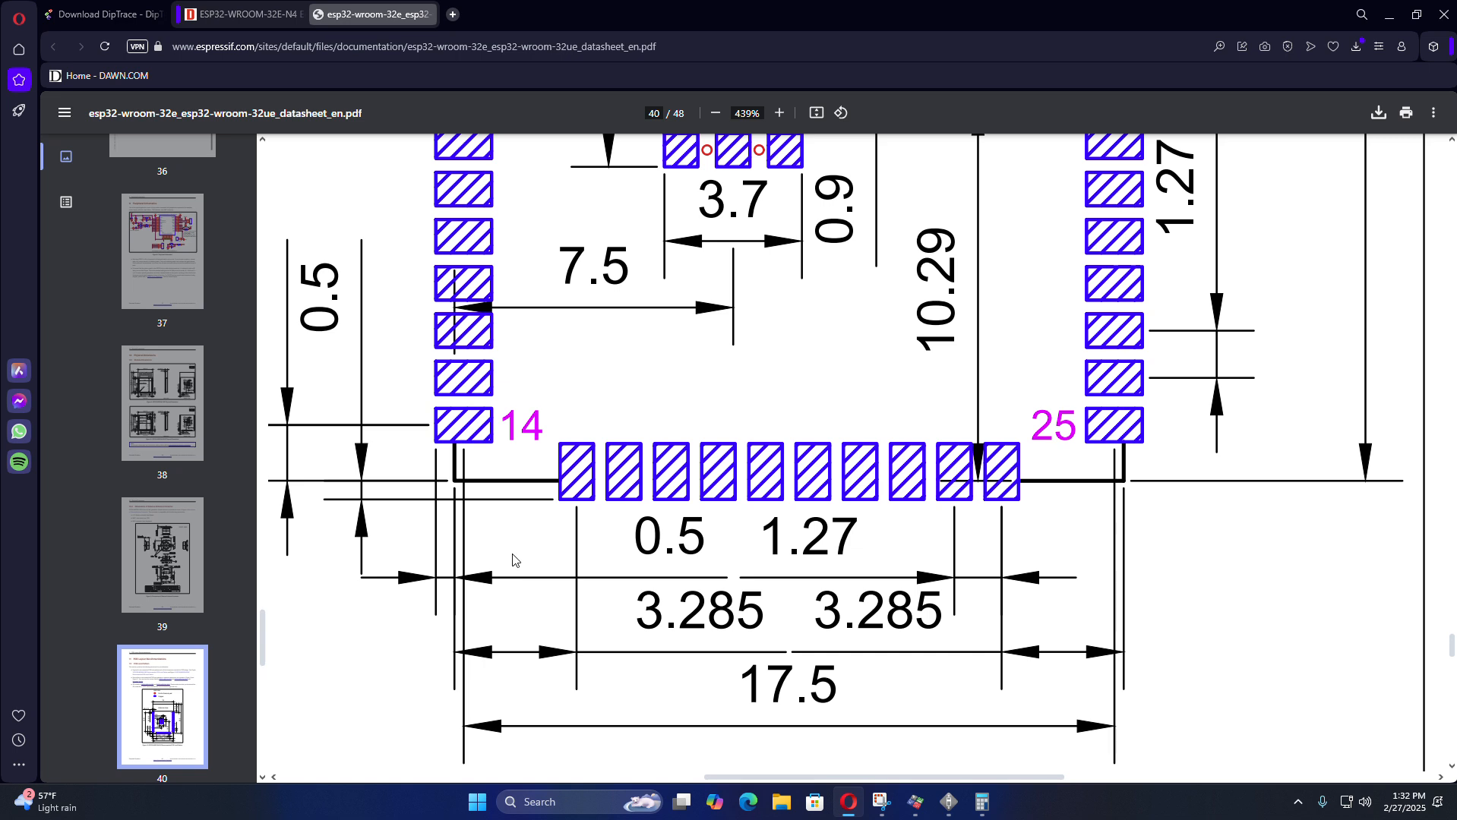
scroll(570, 563, "down", 1)
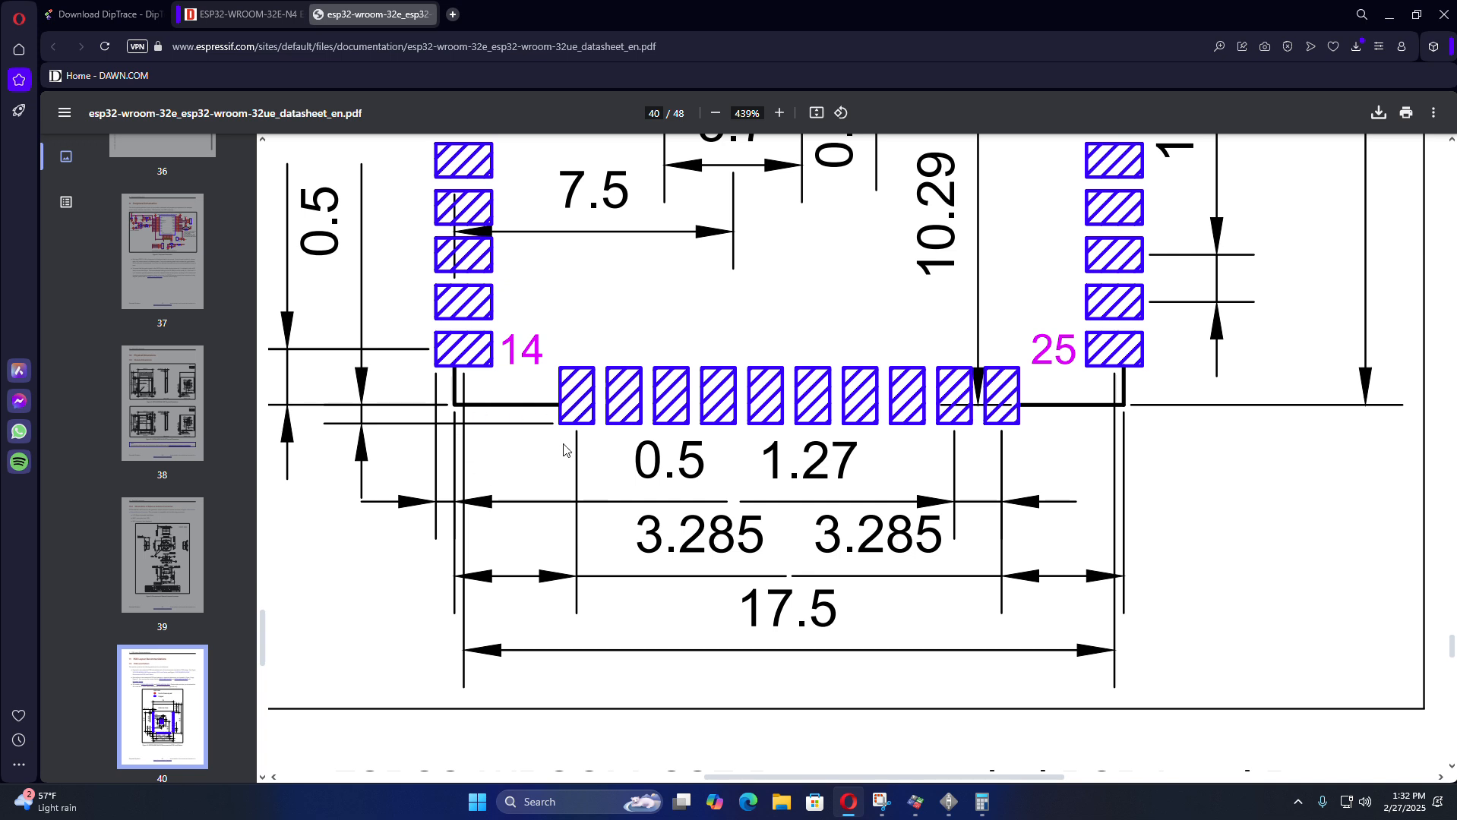
scroll(493, 453, "up", 1)
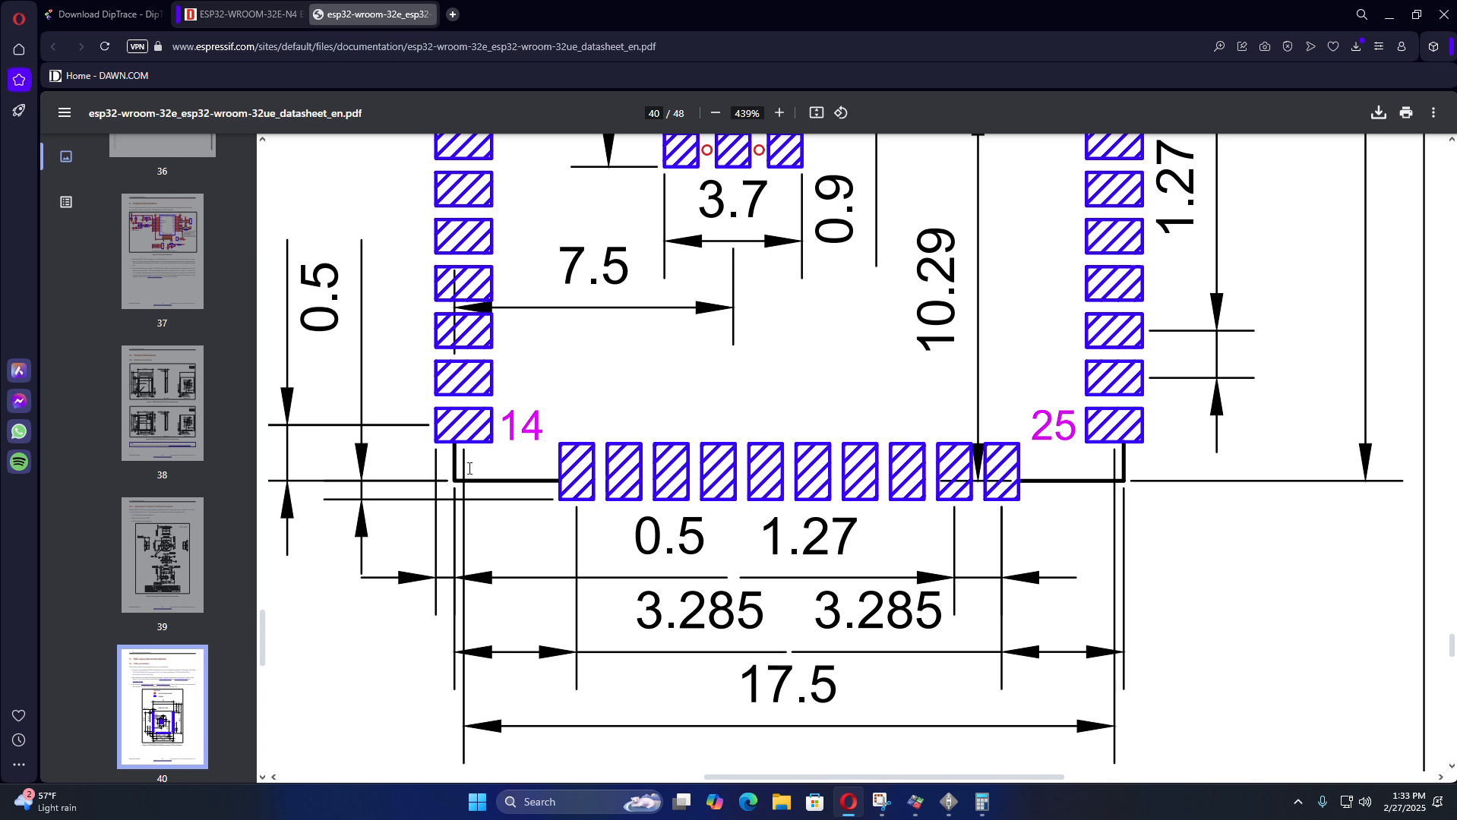
scroll(466, 378, "down", 1)
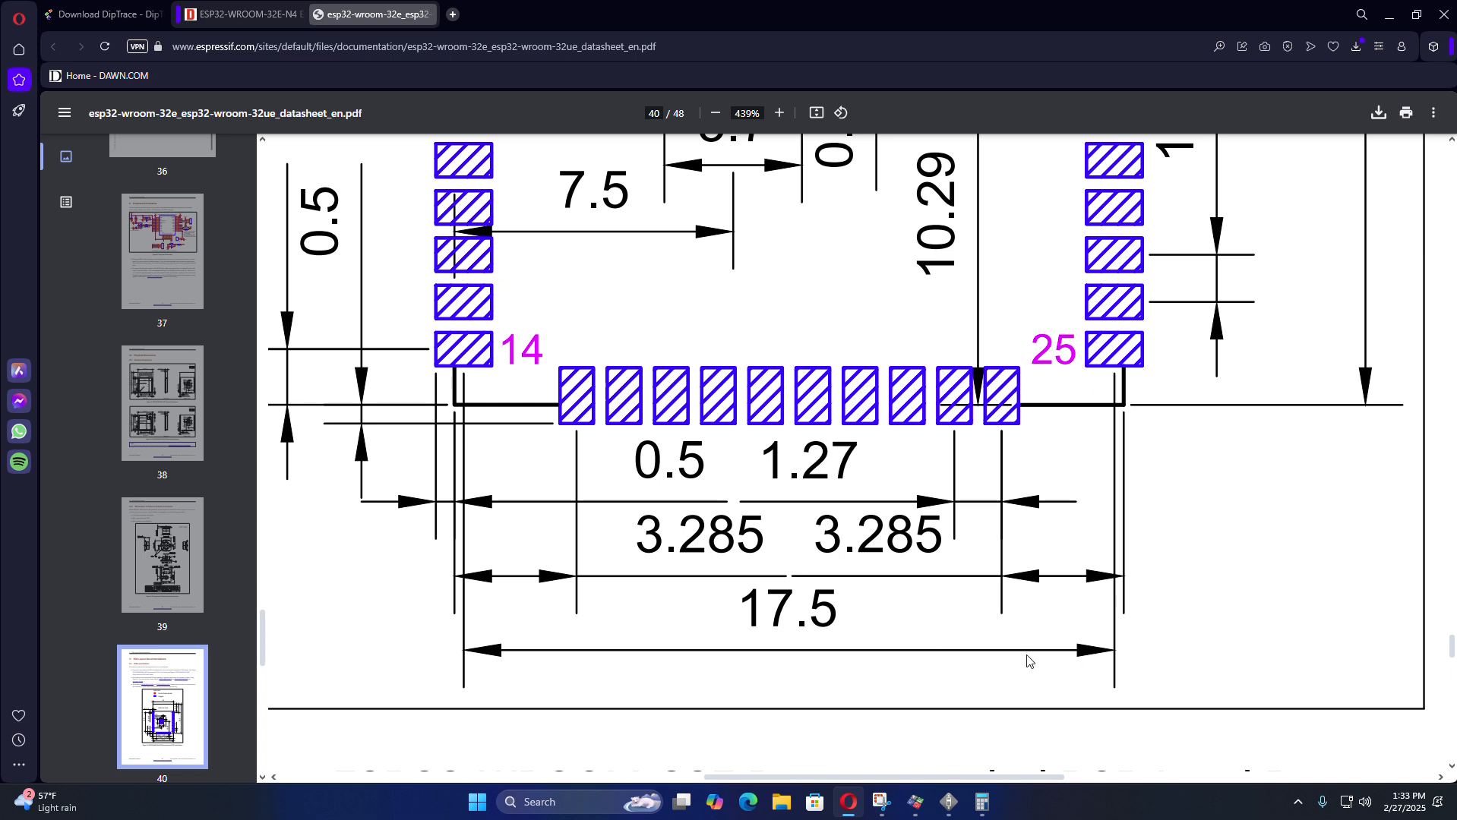
left_click_drag(845, 610, 742, 612)
left_click(641, 639)
scroll(480, 522, "up", 2)
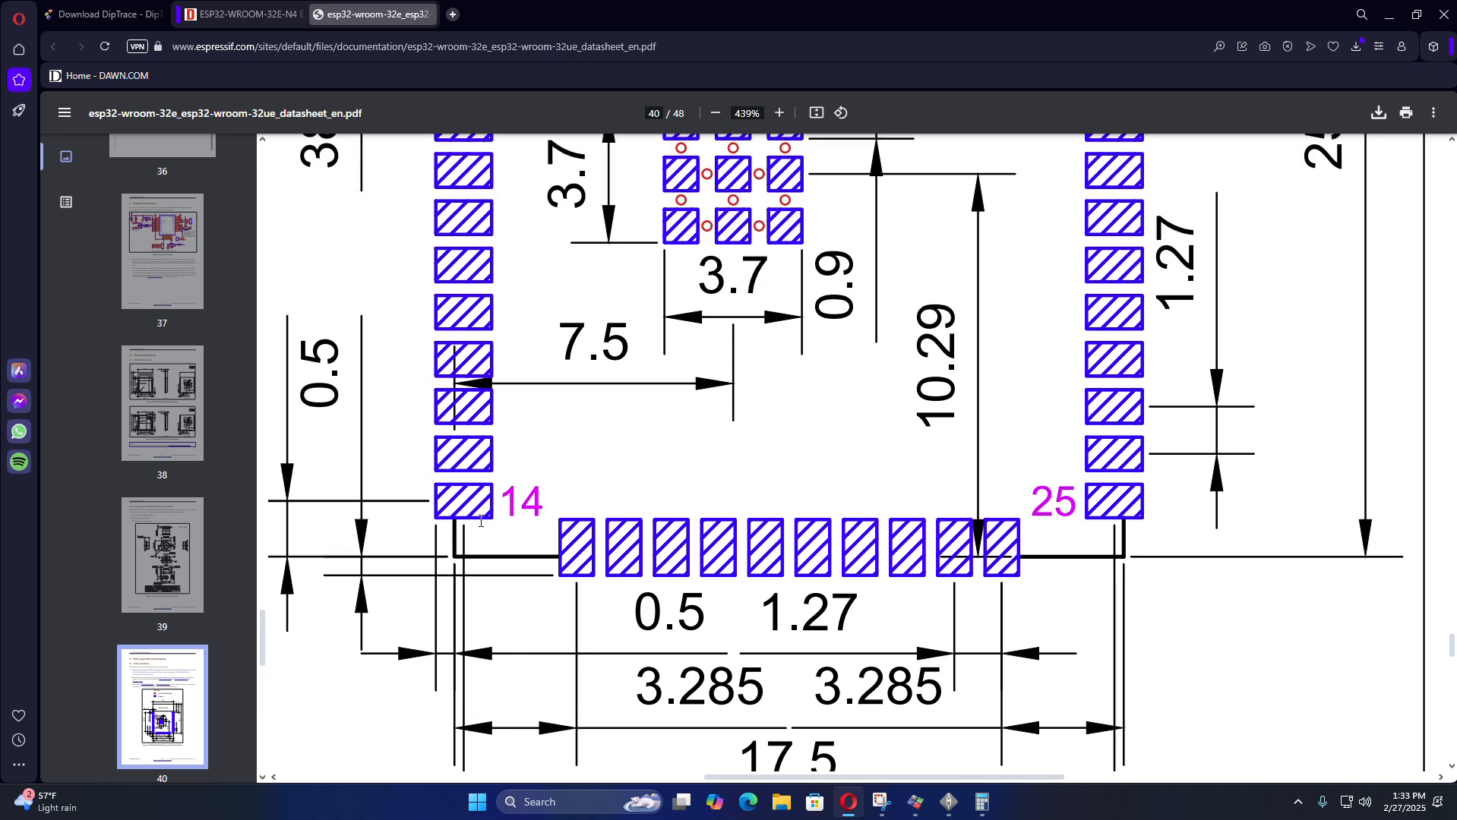
- Compare the module's overall width above the antenna area with the pad column spacing dimensioned beneath the bottom row
scroll(471, 571, "up", 5)
scroll(471, 571, "down", 6)
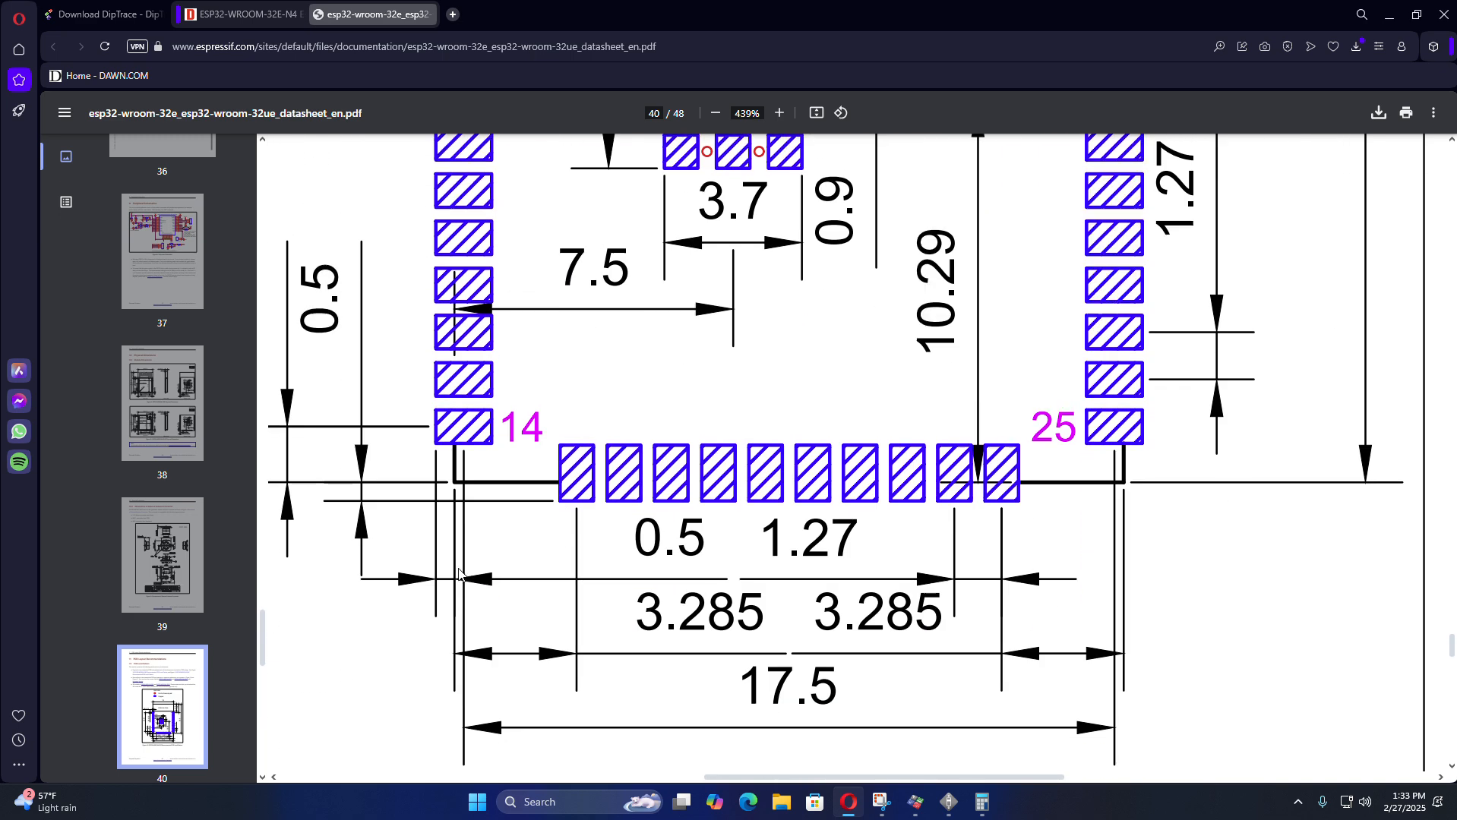
scroll(466, 510, "up", 4)
scroll(465, 511, "up", 8)
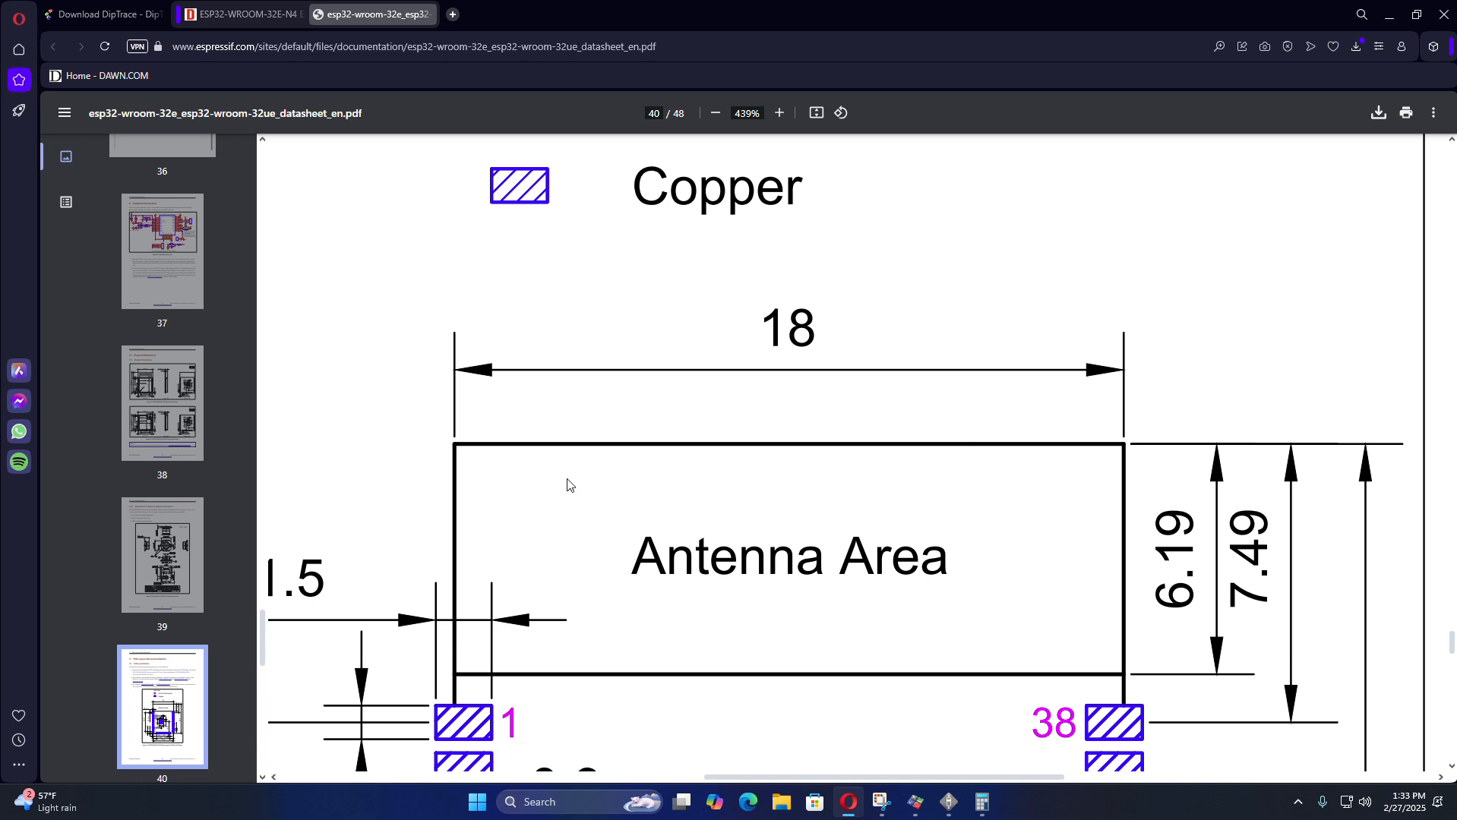
left_click_drag(765, 328, 812, 326)
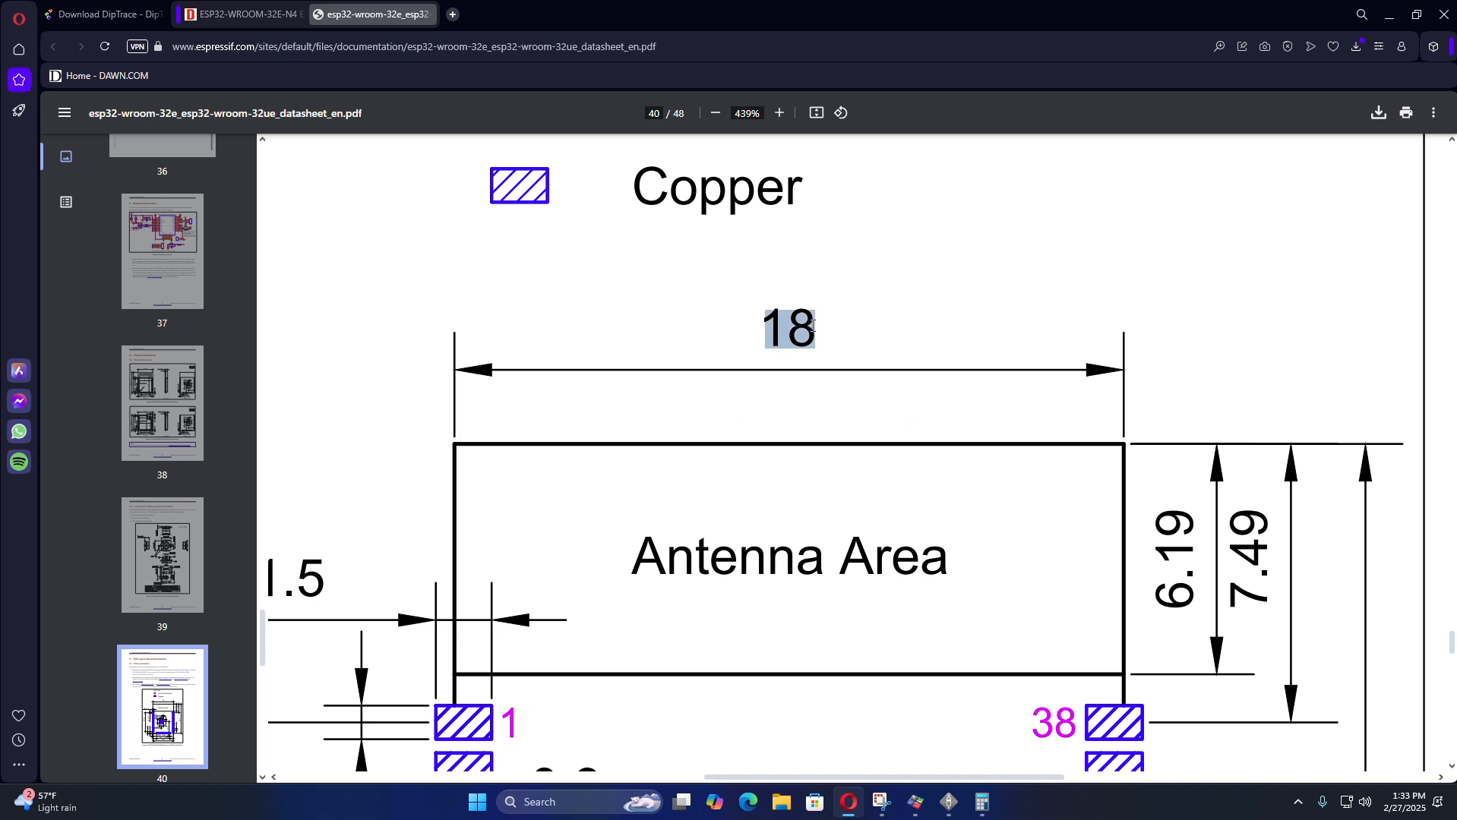
scroll(646, 340, "down", 12)
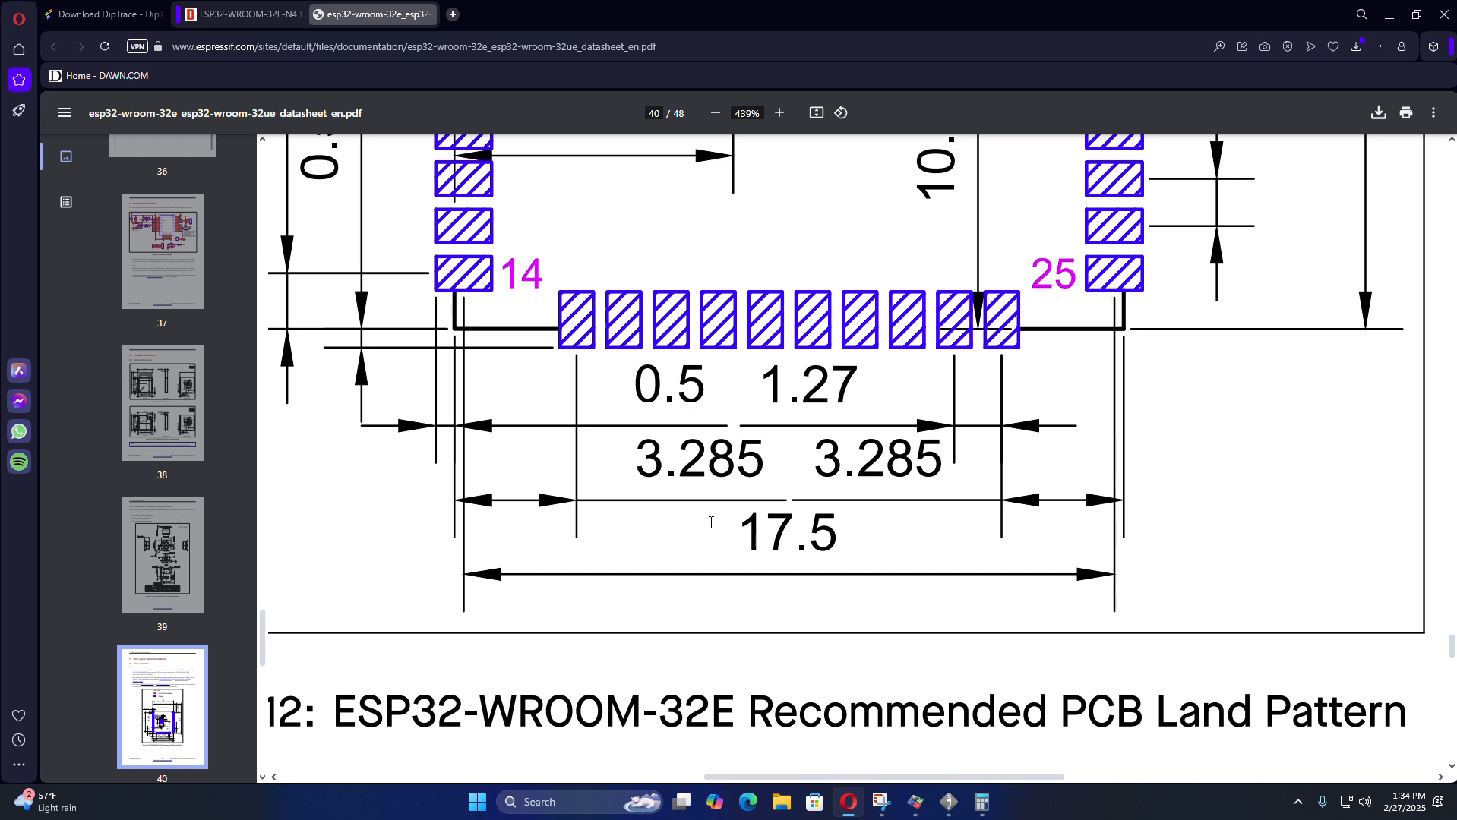
left_click_drag(740, 521, 829, 532)
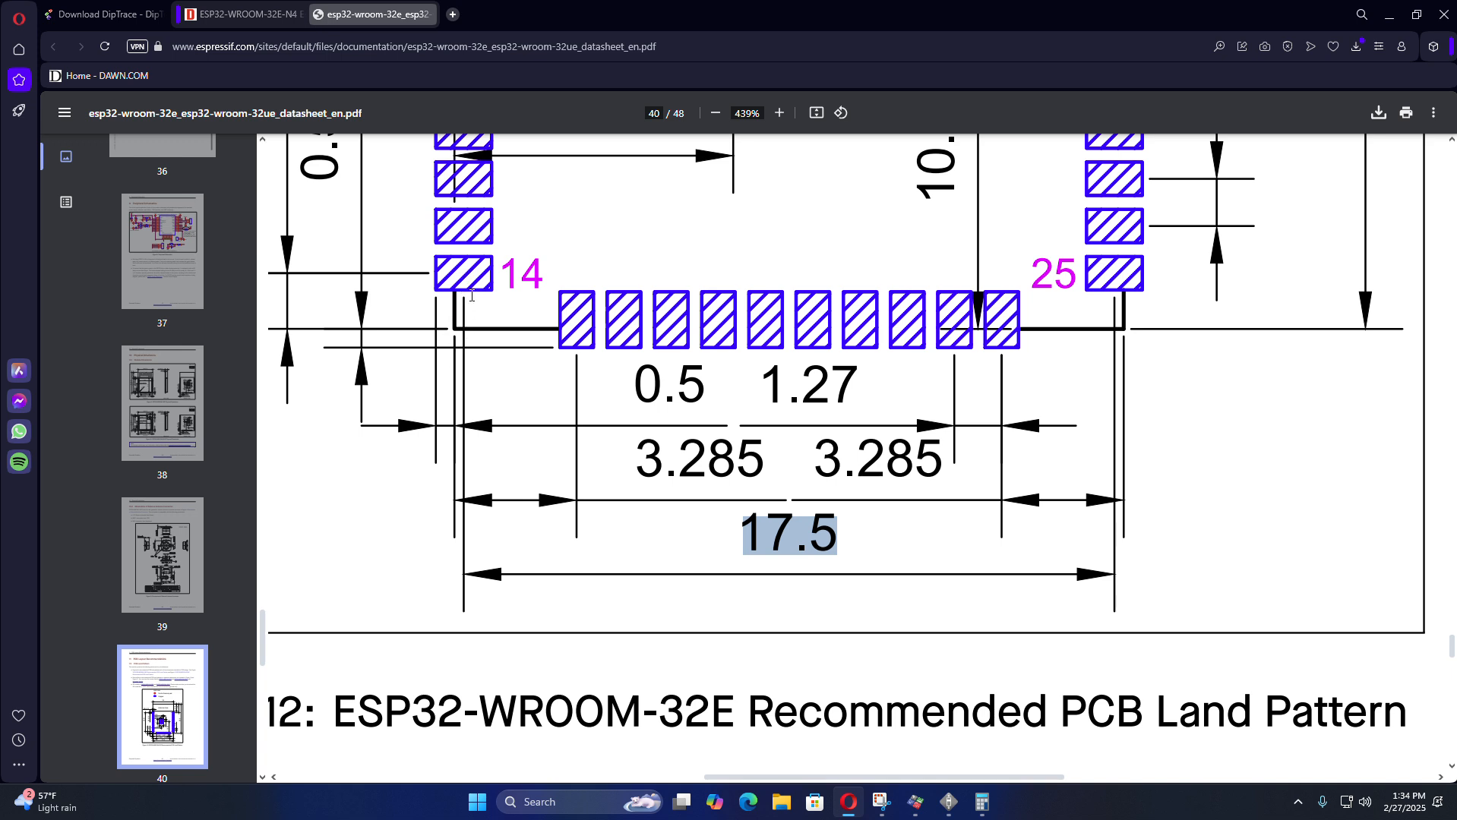
- Compare the bottom row's placement in Pattern Editor with the datasheet land pattern
left_click(949, 802)
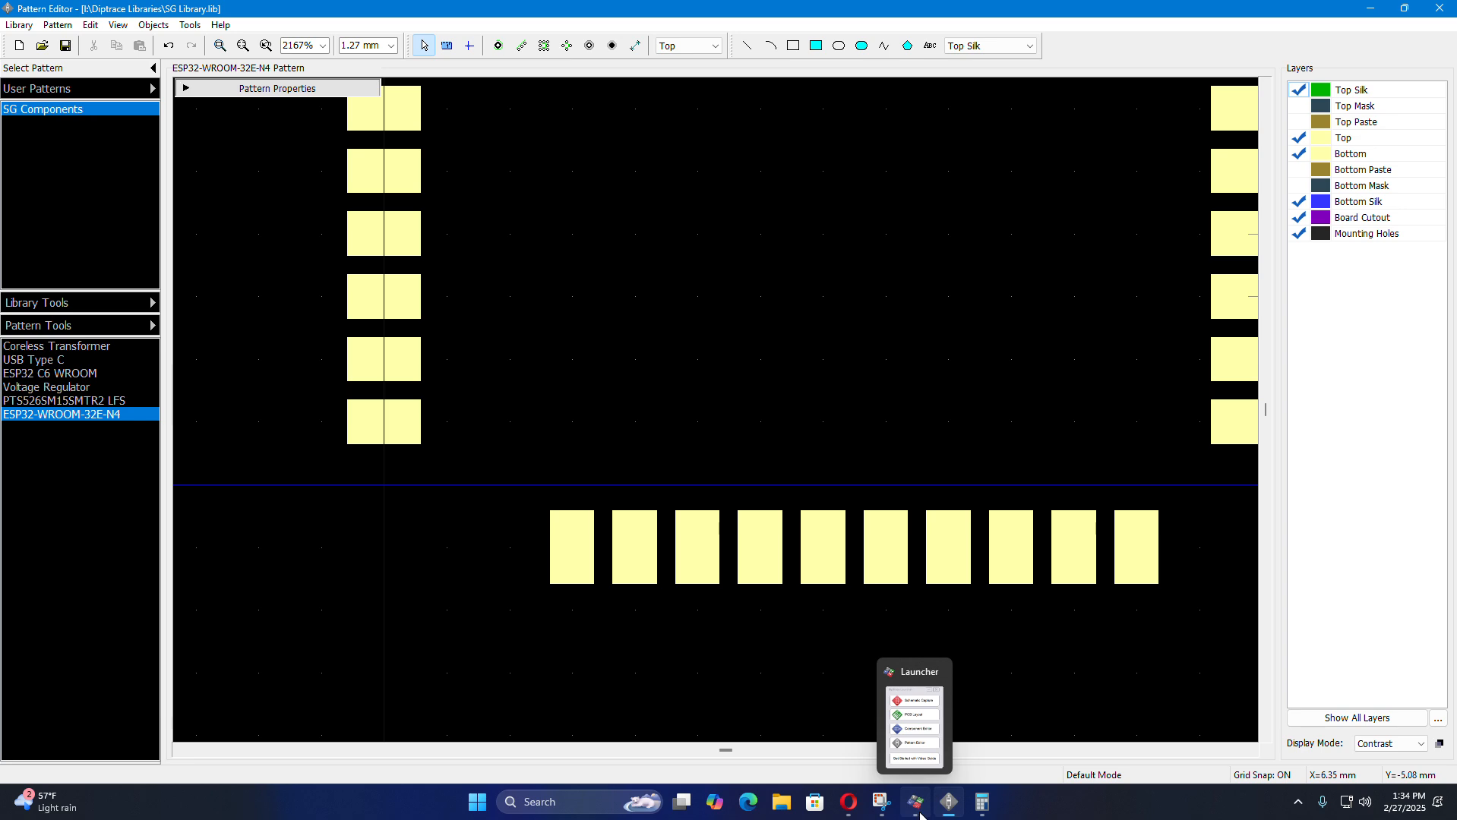
left_click(848, 802)
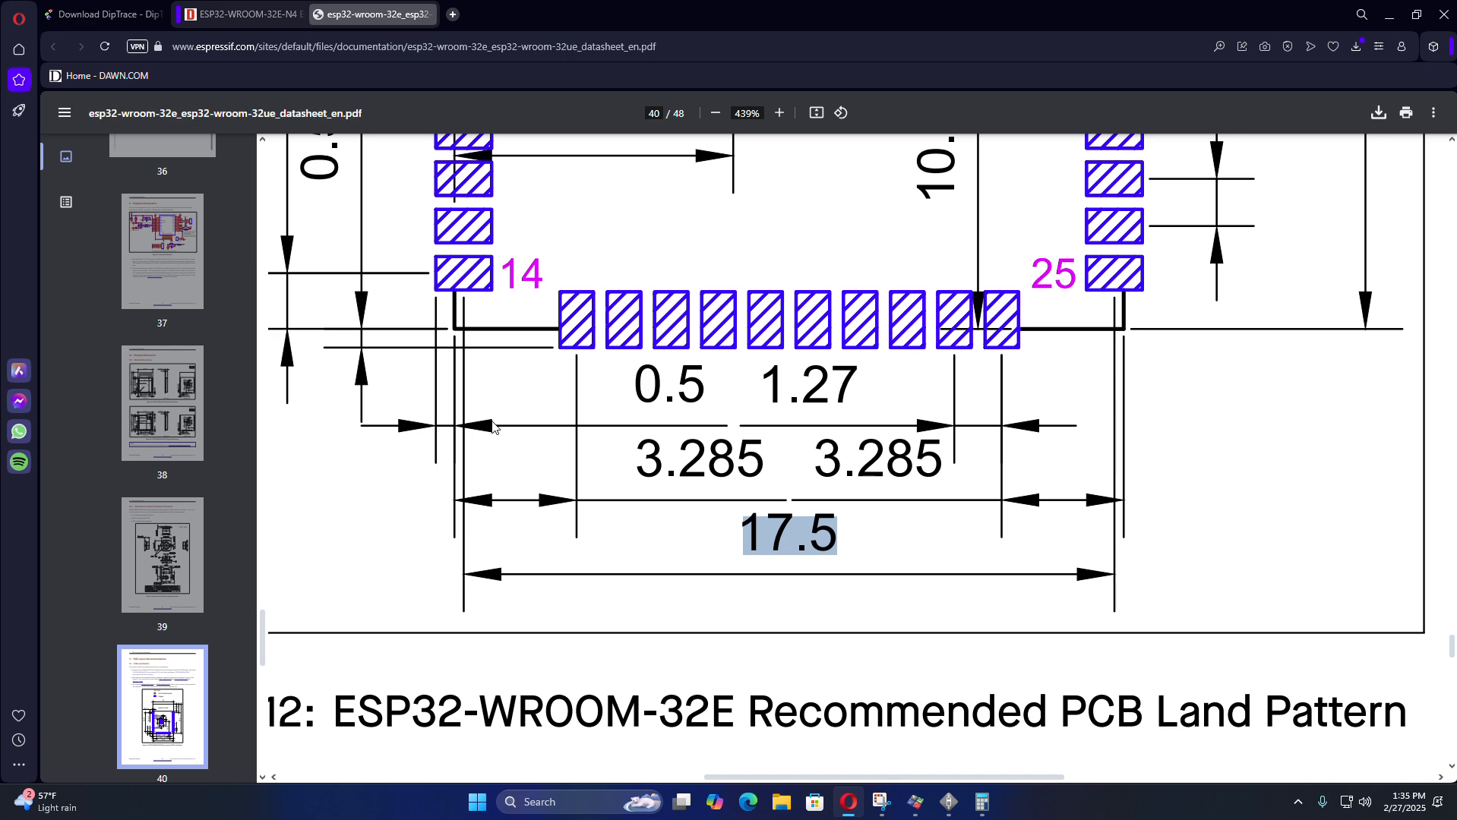
left_click(915, 802)
left_click(954, 795)
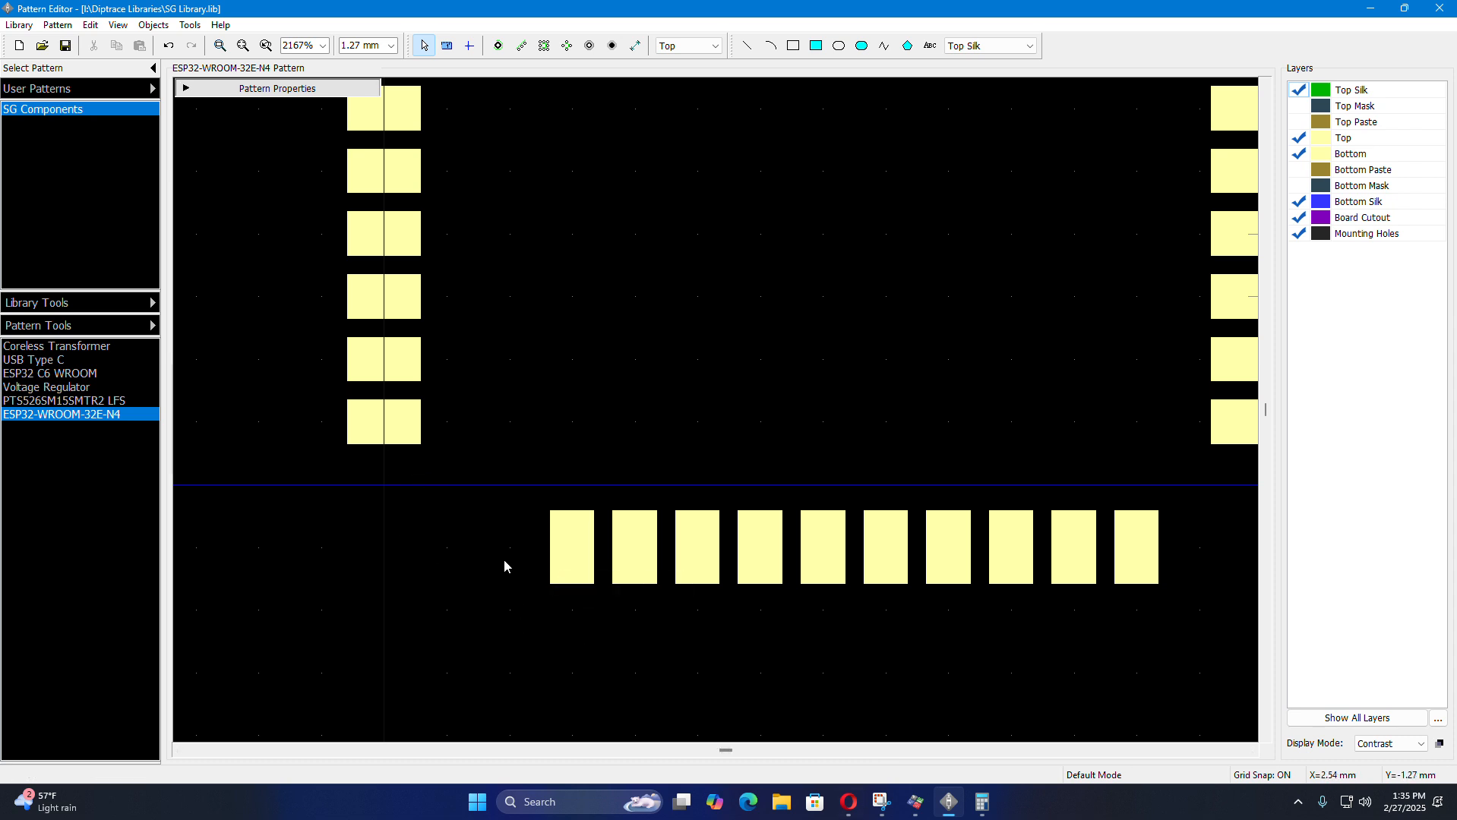
left_click(859, 804)
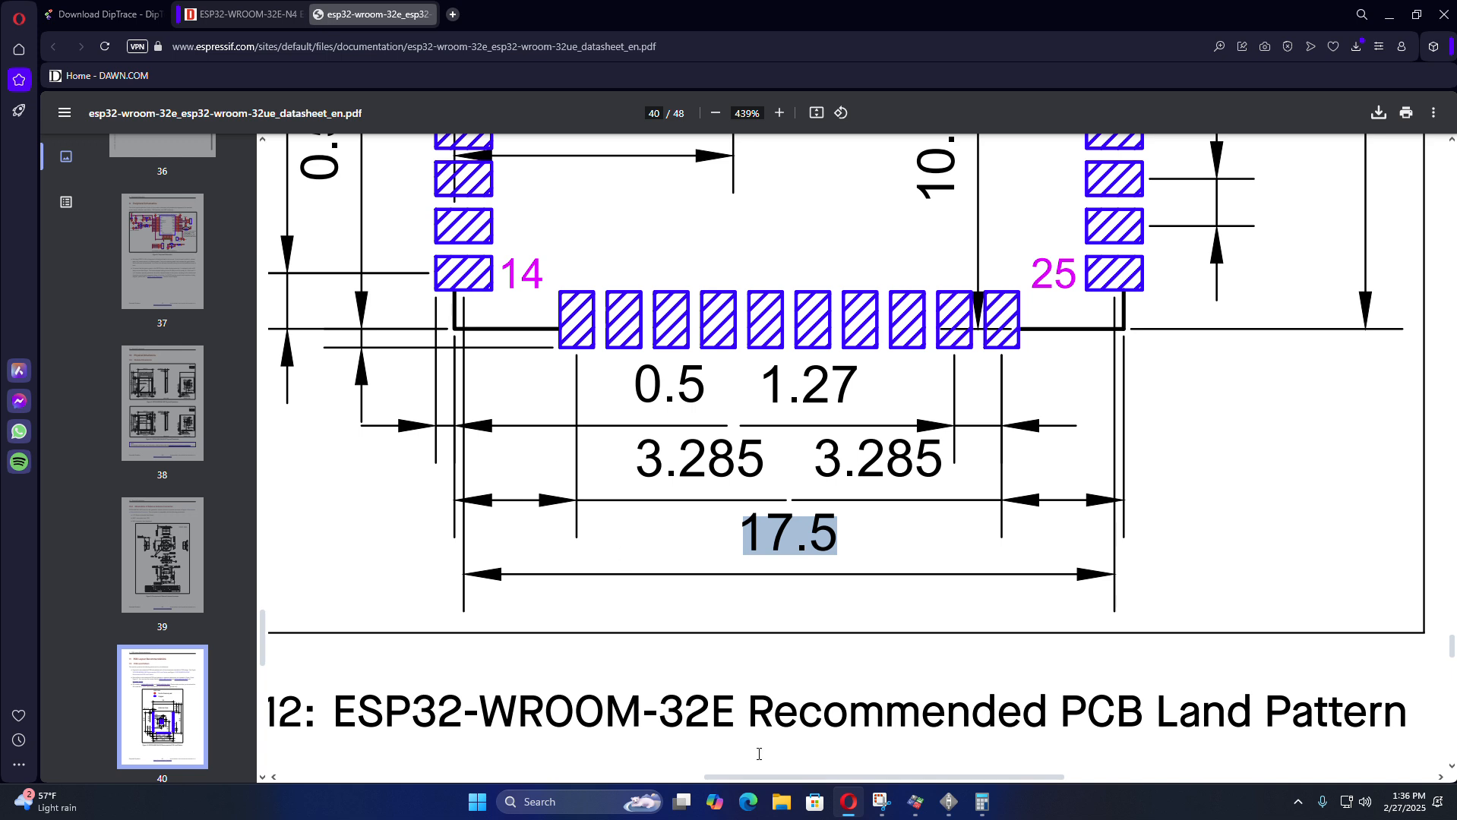
- Switch to Calculator, clear it and calculate 3.285 − 0.25 for the first bottom-row pad's offset
mouse_move(982, 802)
left_click(956, 672)
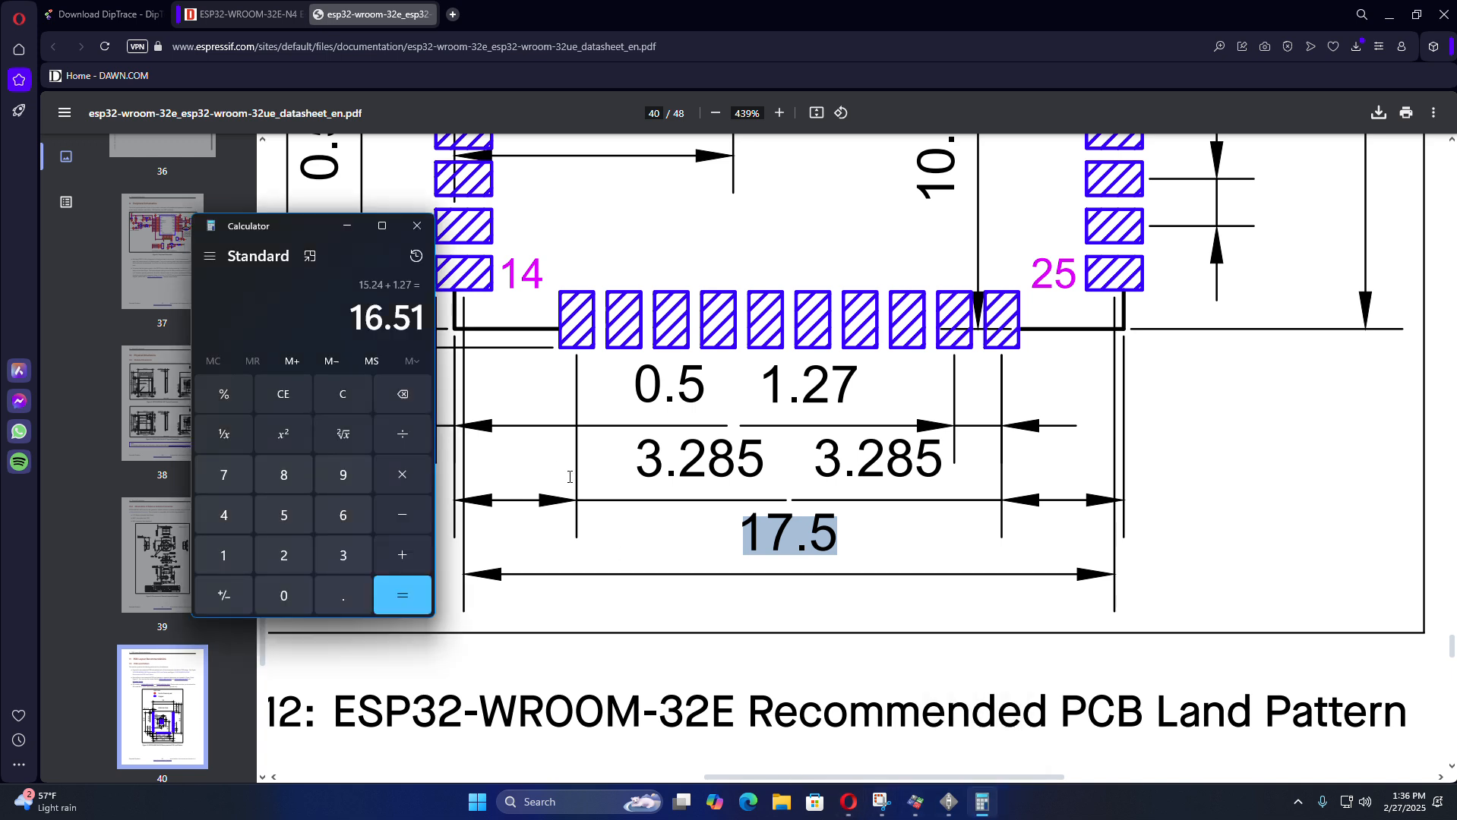
left_click(346, 399)
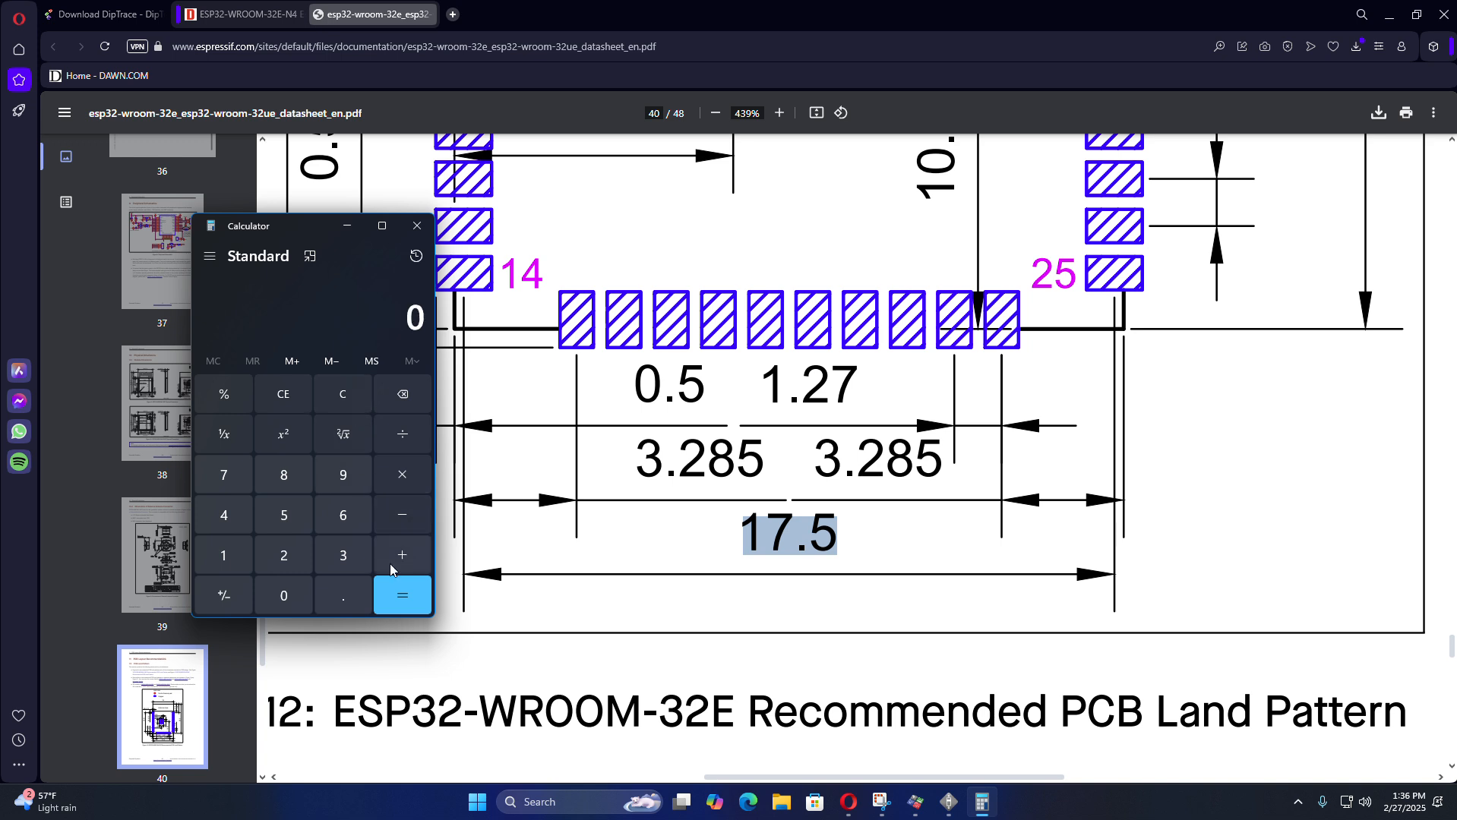
left_click(342, 555)
left_click(345, 597)
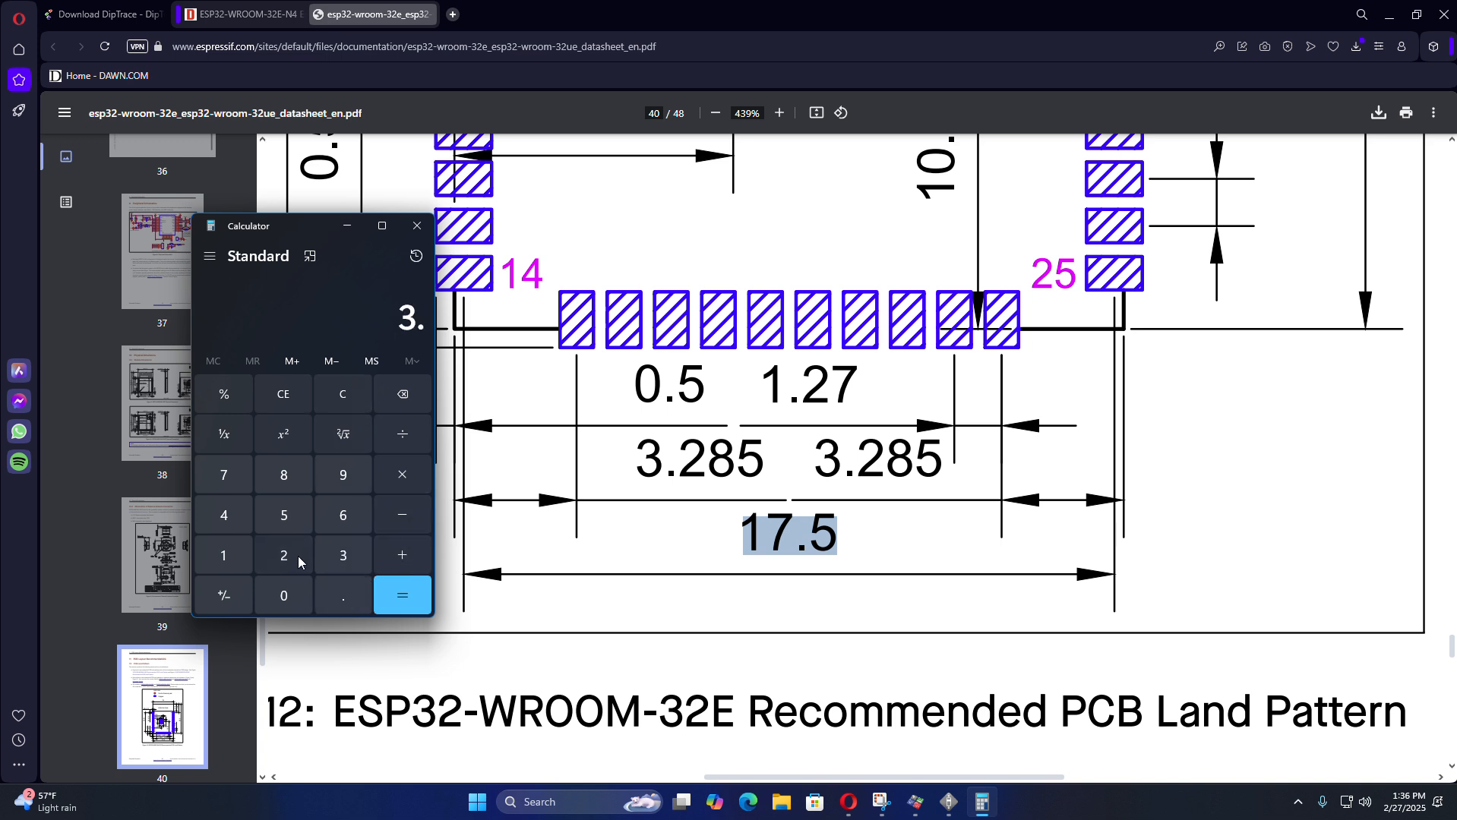
left_click(287, 556)
left_click(292, 477)
left_click(285, 504)
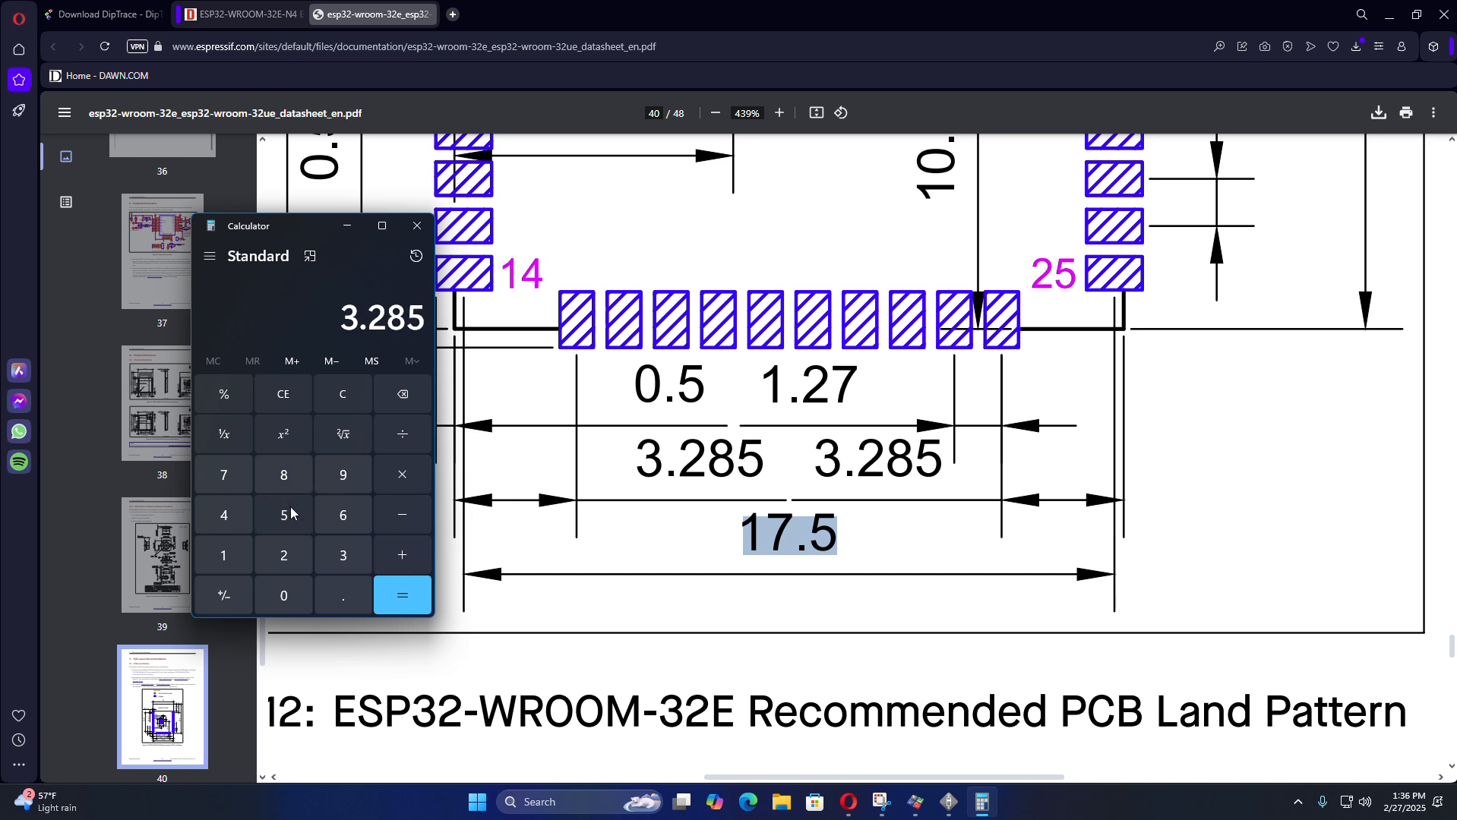
left_click(384, 517)
left_click(287, 595)
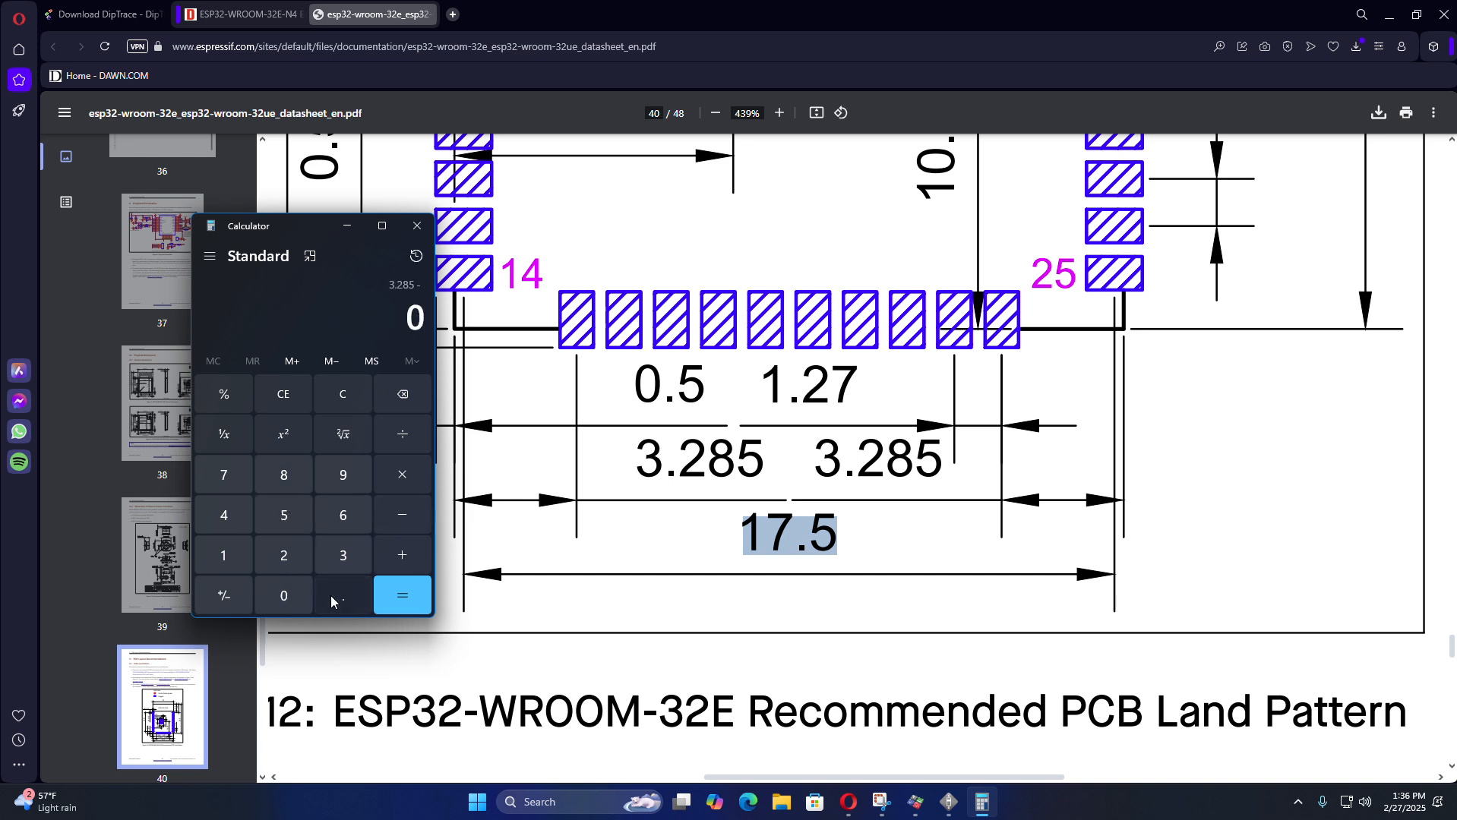
left_click(330, 595)
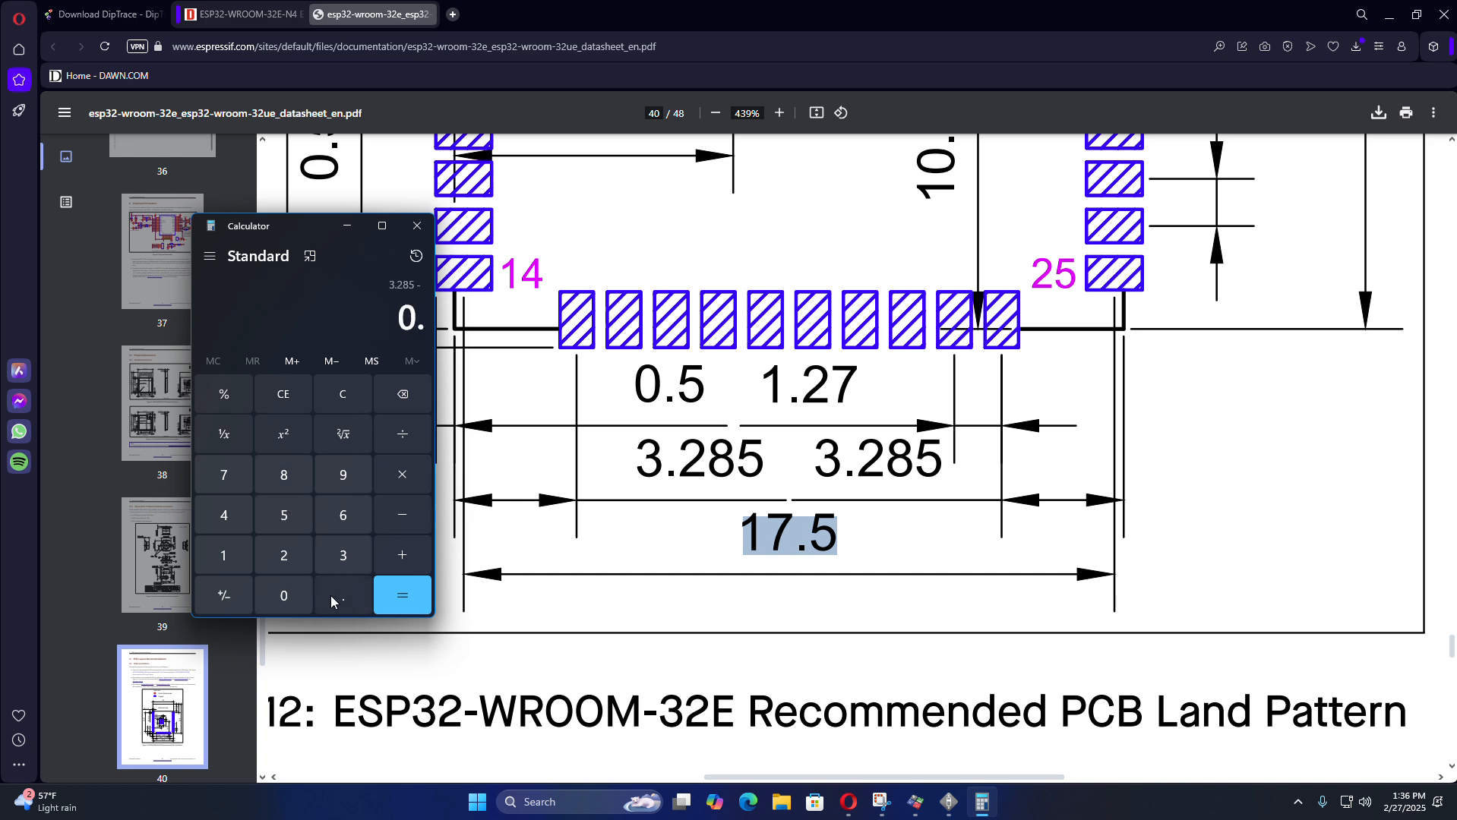
left_click(289, 552)
left_click(290, 514)
left_click(407, 594)
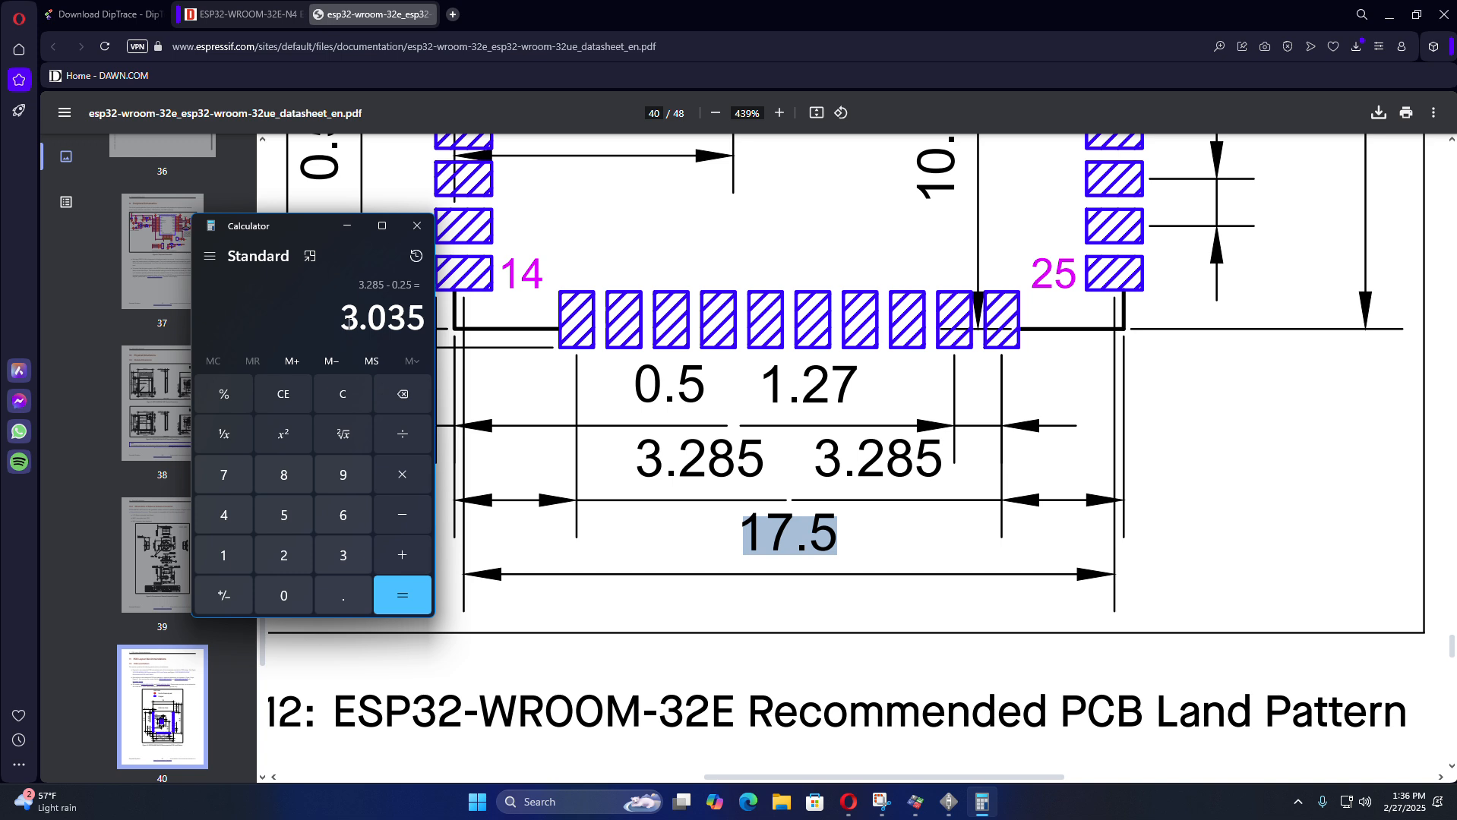
- Copy the calculated offset from Calculator
left_click_drag(342, 327, 427, 330)
right_click(398, 318)
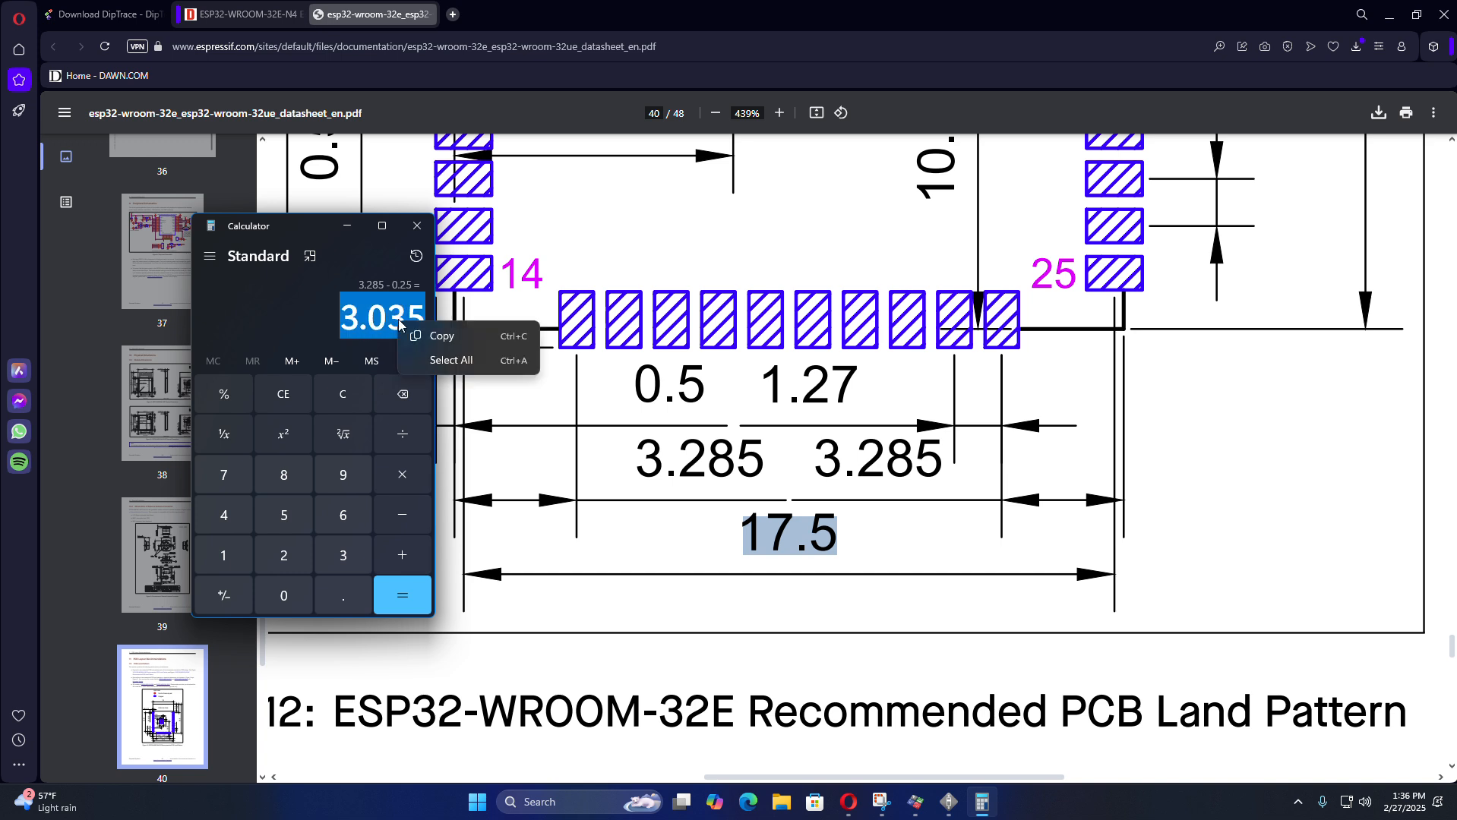
left_click(429, 335)
left_click(394, 325)
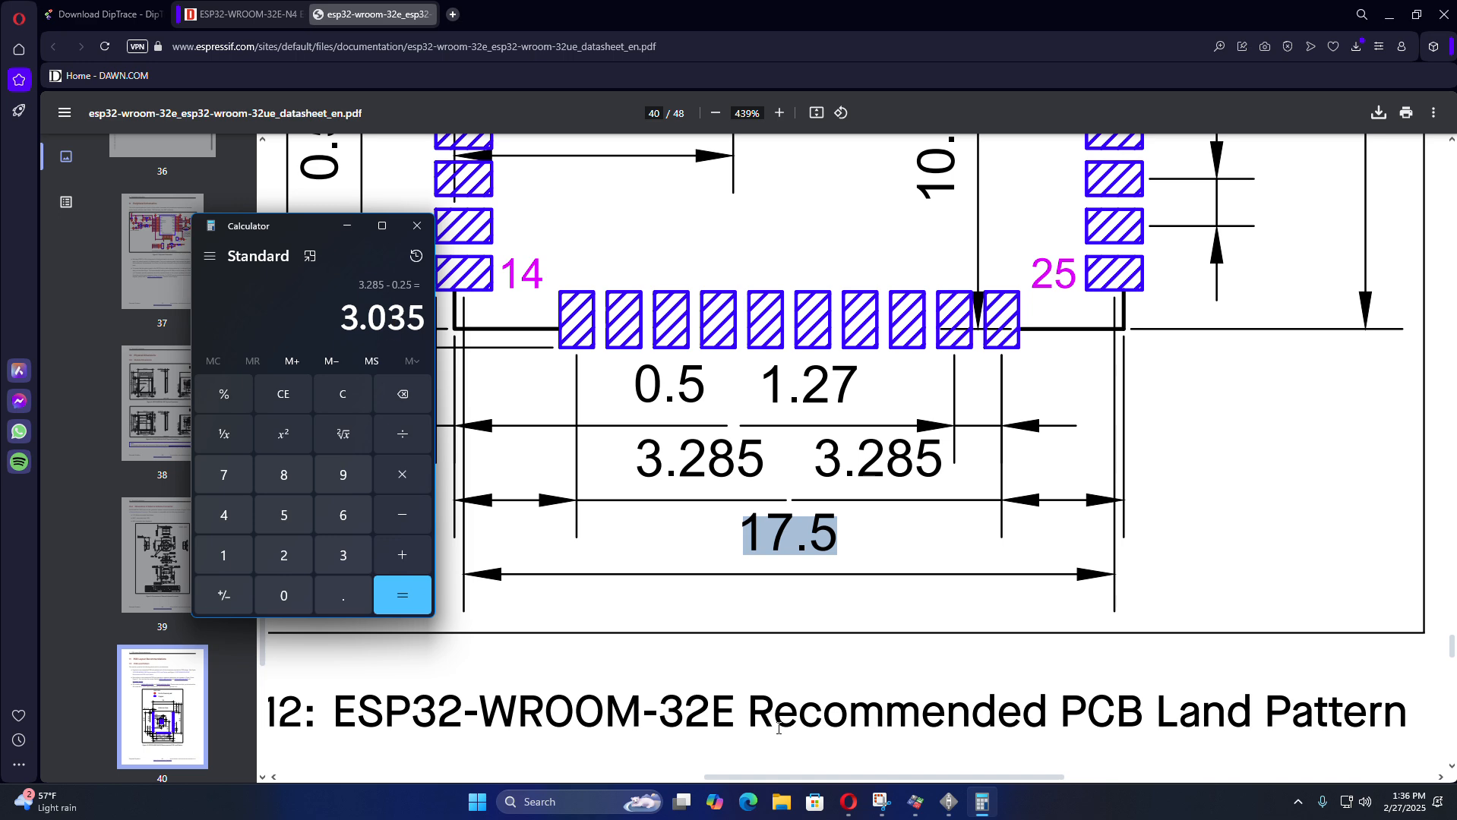
- Switch to Pattern Editor and set the X position of pad 15, the first pad of the bottom row, to 3.035 mm
left_click(941, 804)
left_click(564, 561)
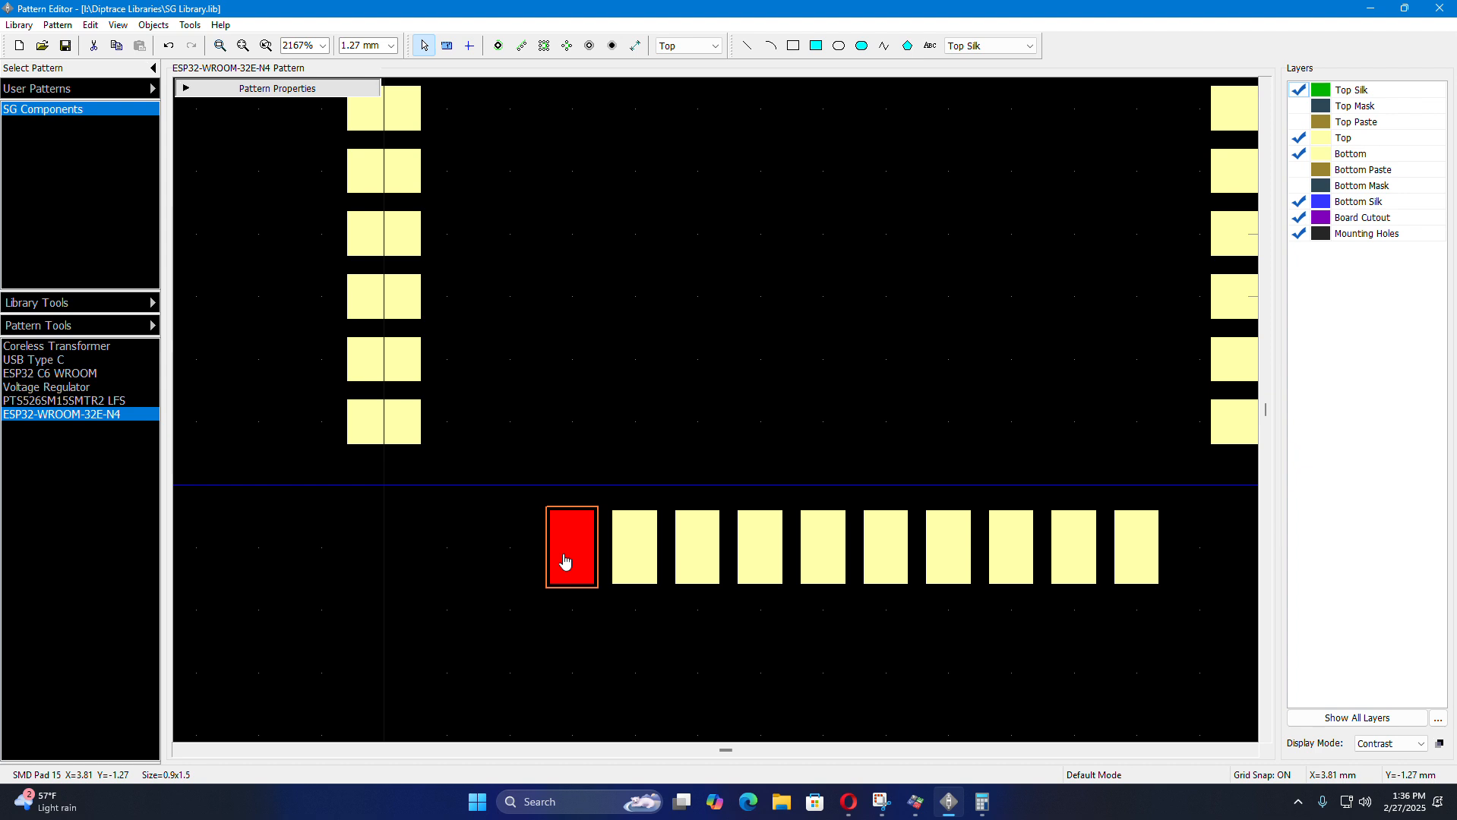
double_click(564, 560)
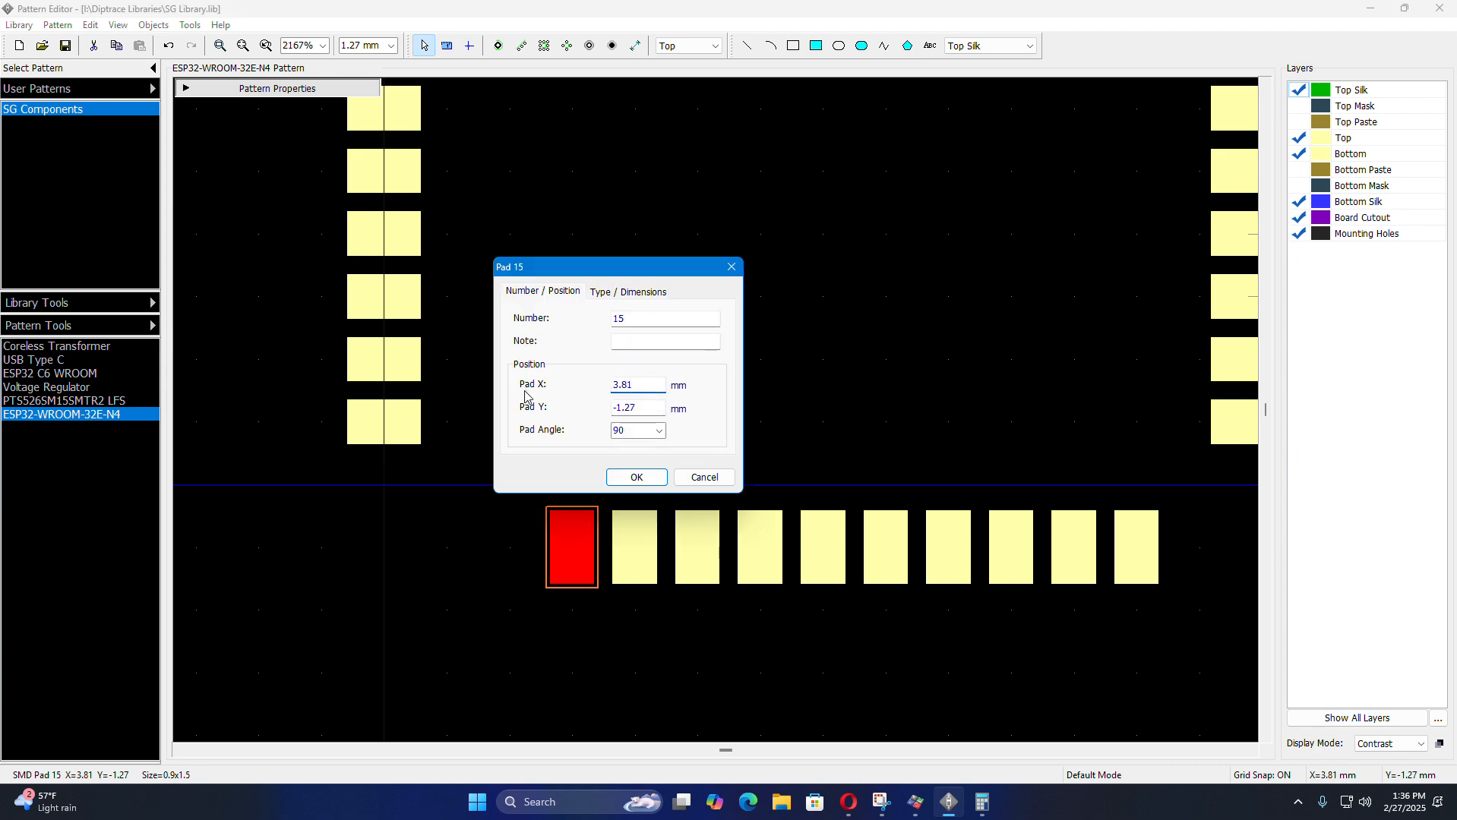
double_click(639, 388)
type("3.035")
left_click(627, 478)
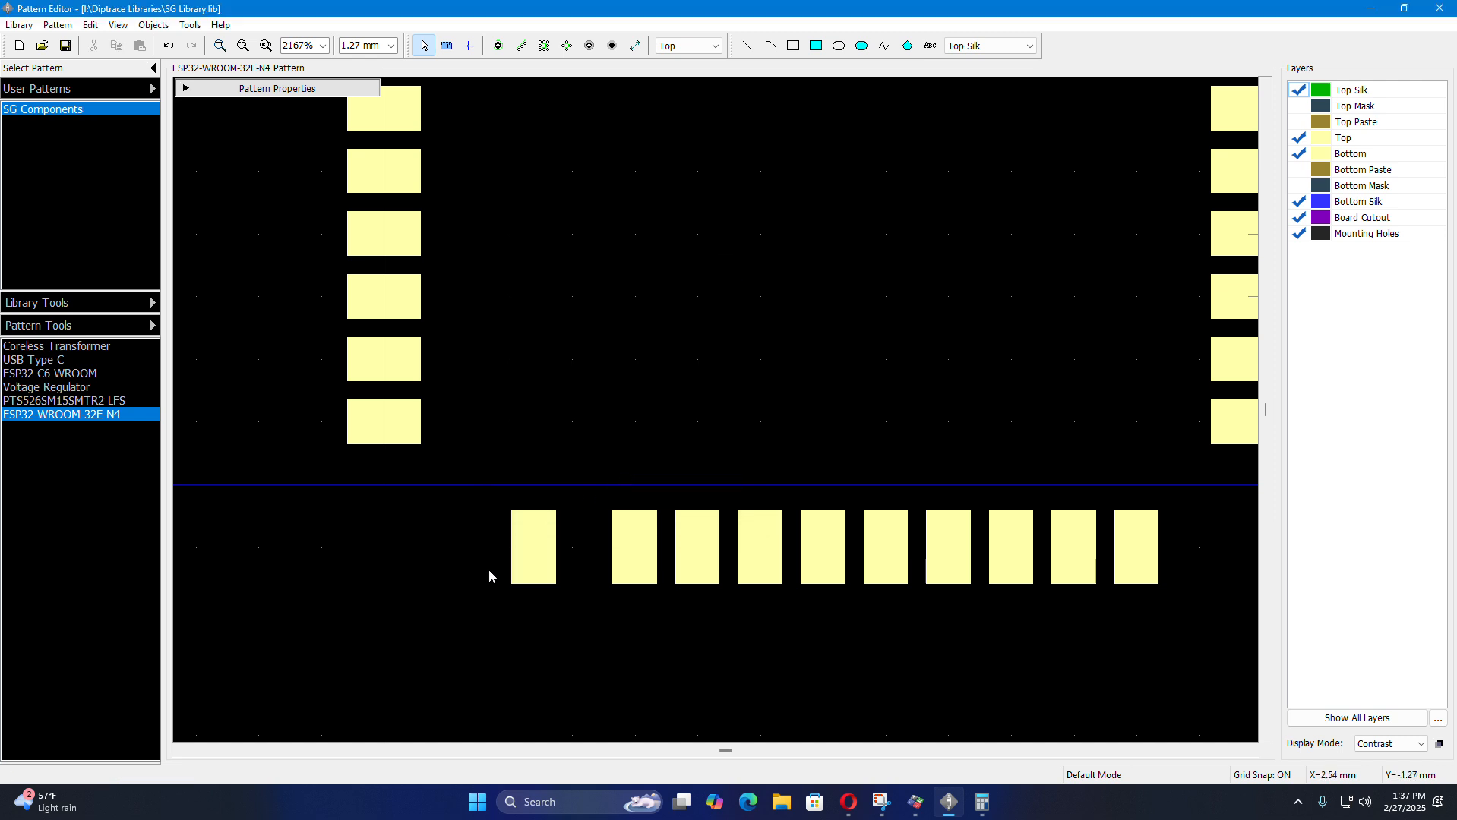
scroll(585, 640, "up", 2)
scroll(614, 599, "up", 2)
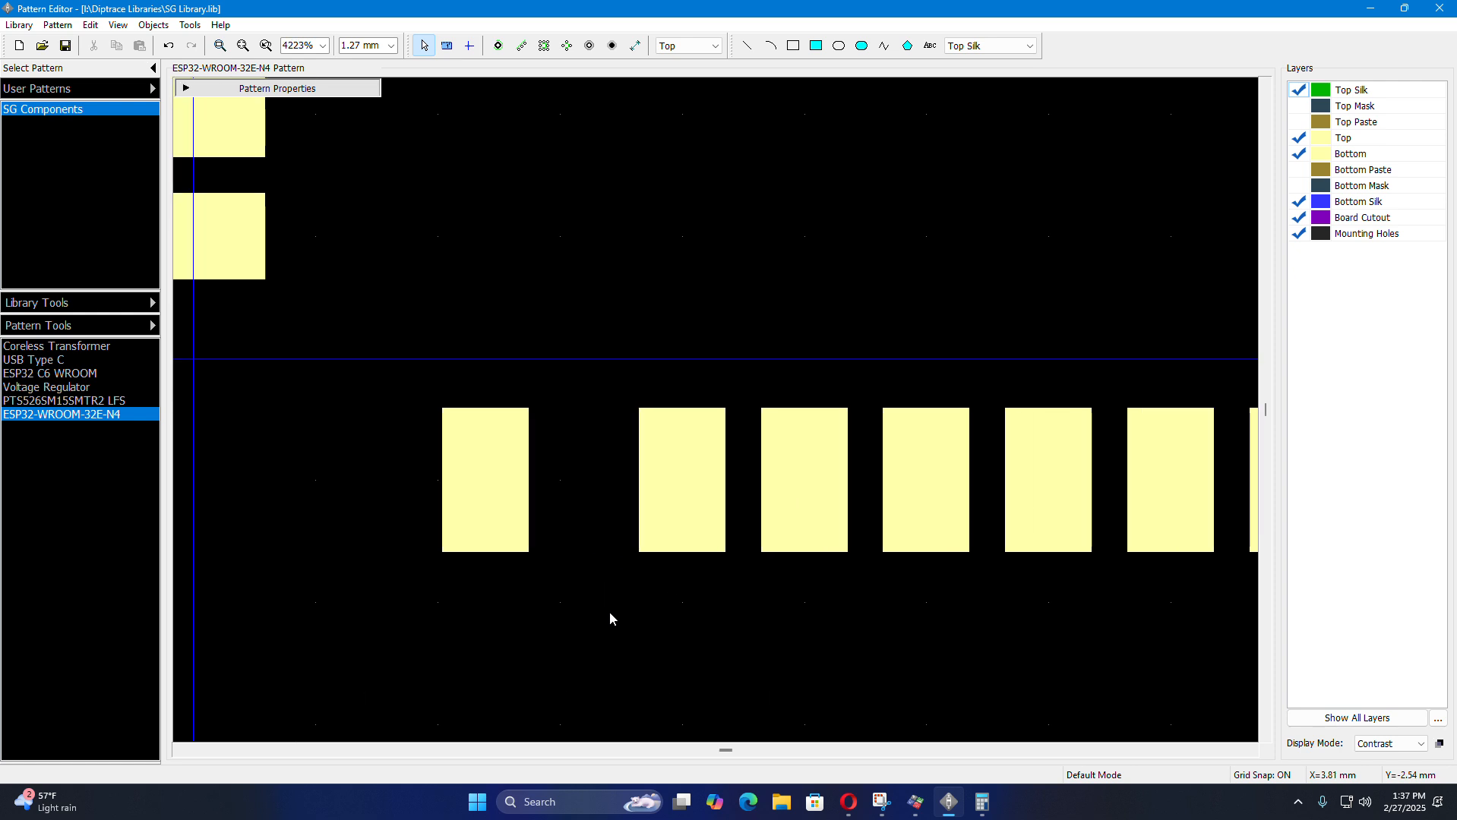
left_click(679, 481)
left_click_drag(674, 481, 634, 478)
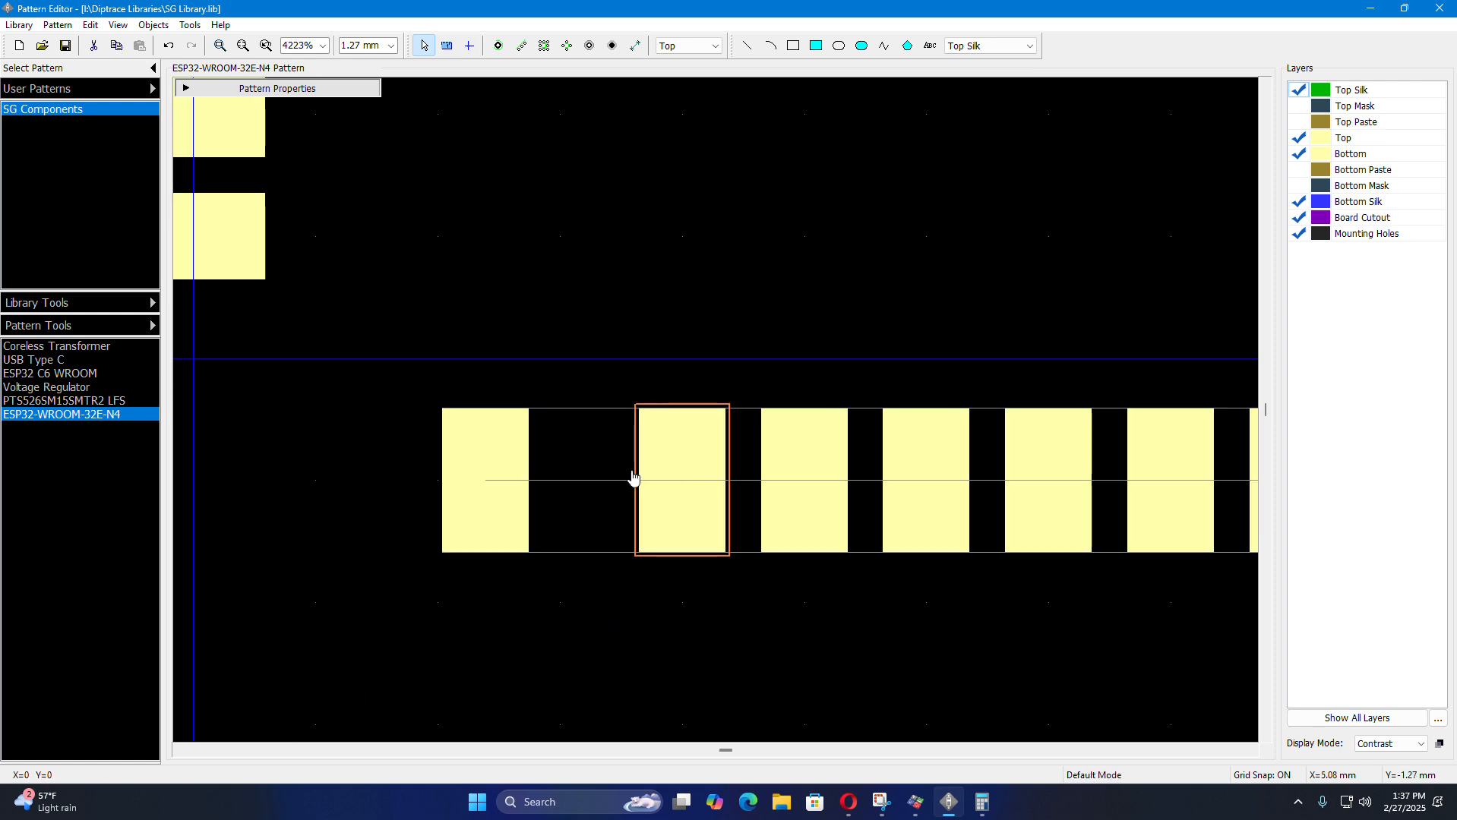
scroll(437, 595, "down", 3)
scroll(395, 585, "down", 2)
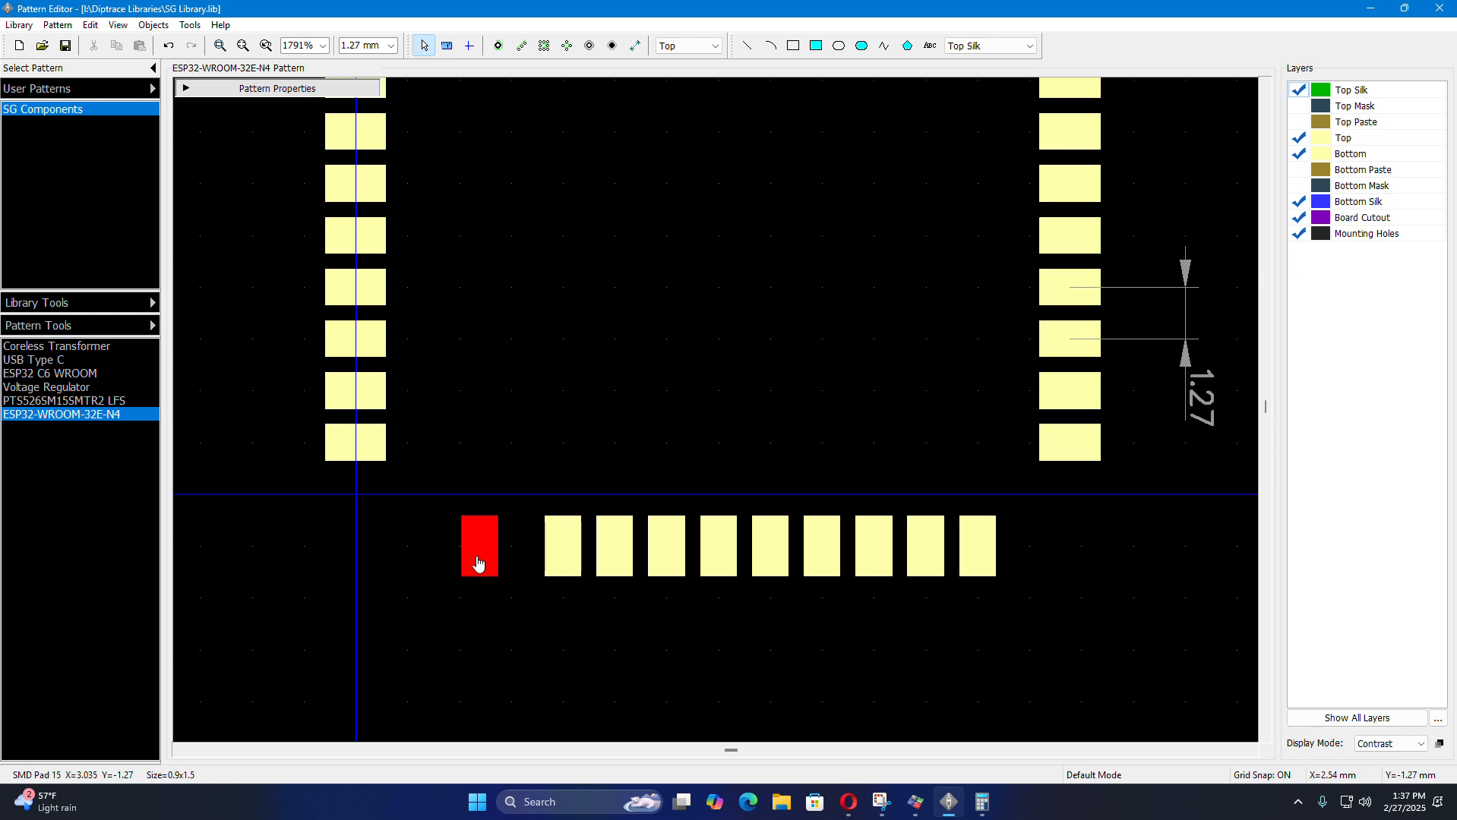
scroll(472, 588, "down", 3)
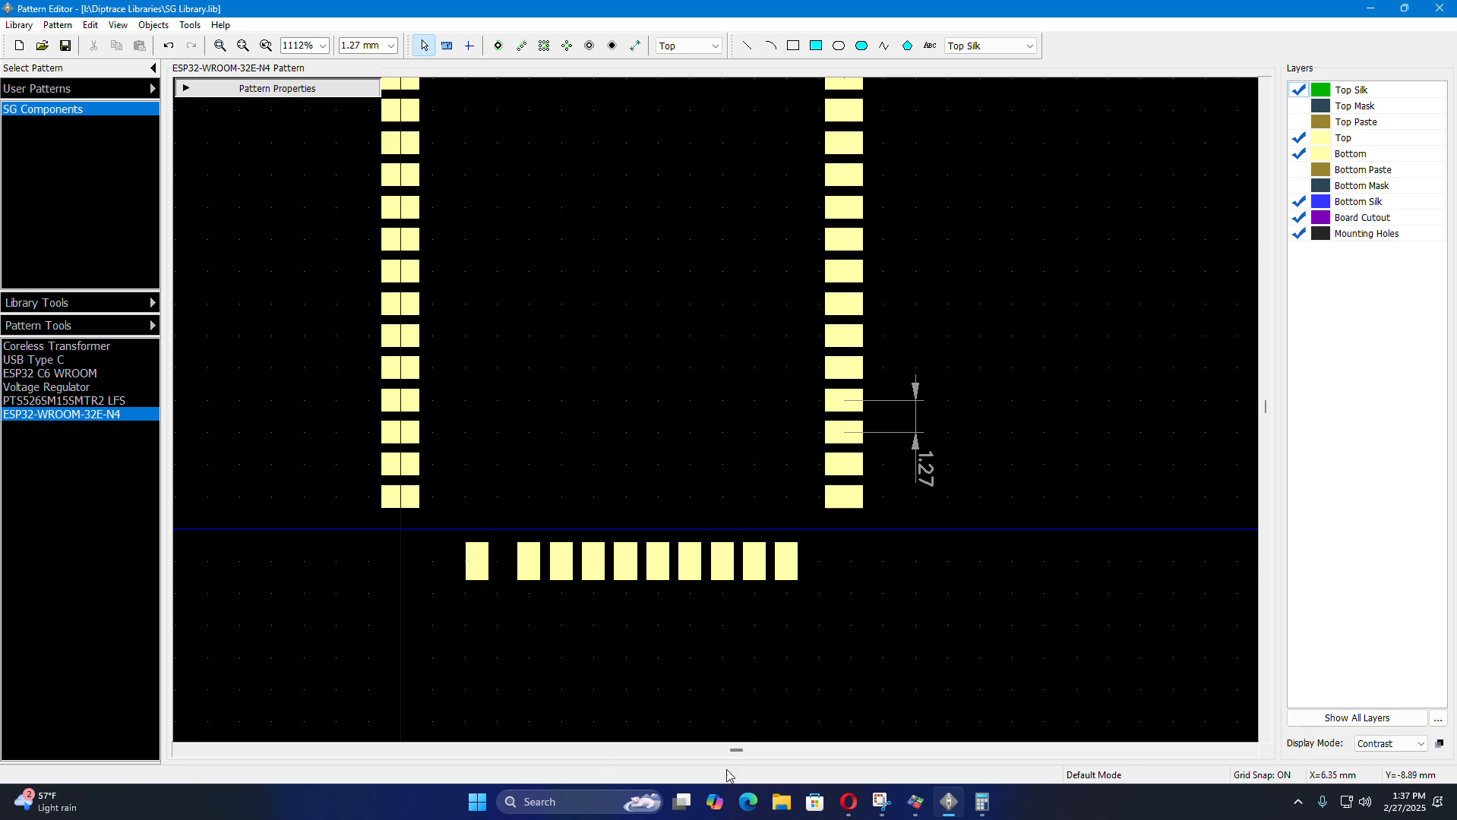
- Switch to the datasheet in the browser and examine the land pattern's vertical offsets around pad 14 and the bottom row
left_click(849, 803)
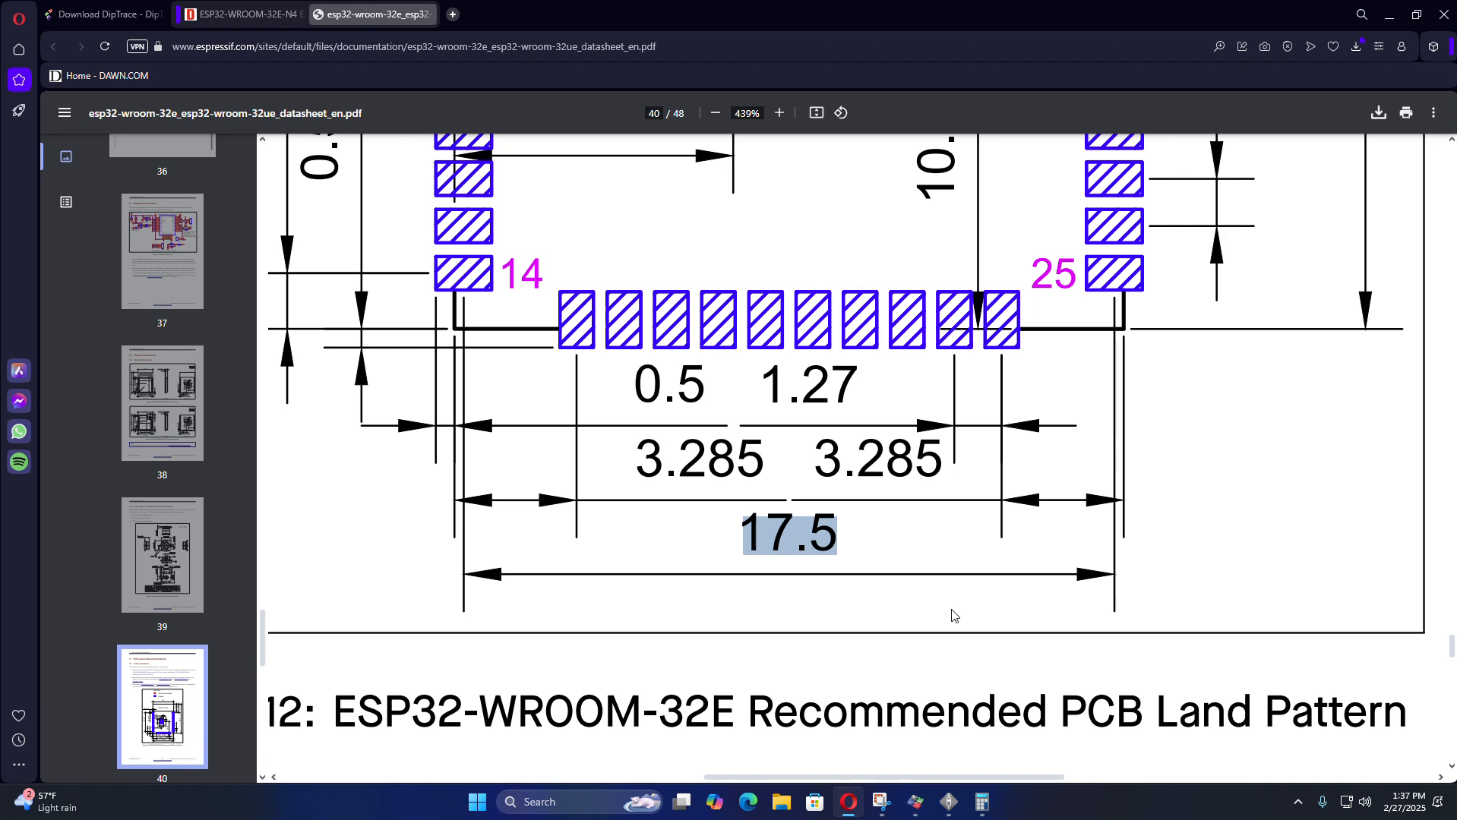
scroll(952, 614, "down", 3, "ctrl")
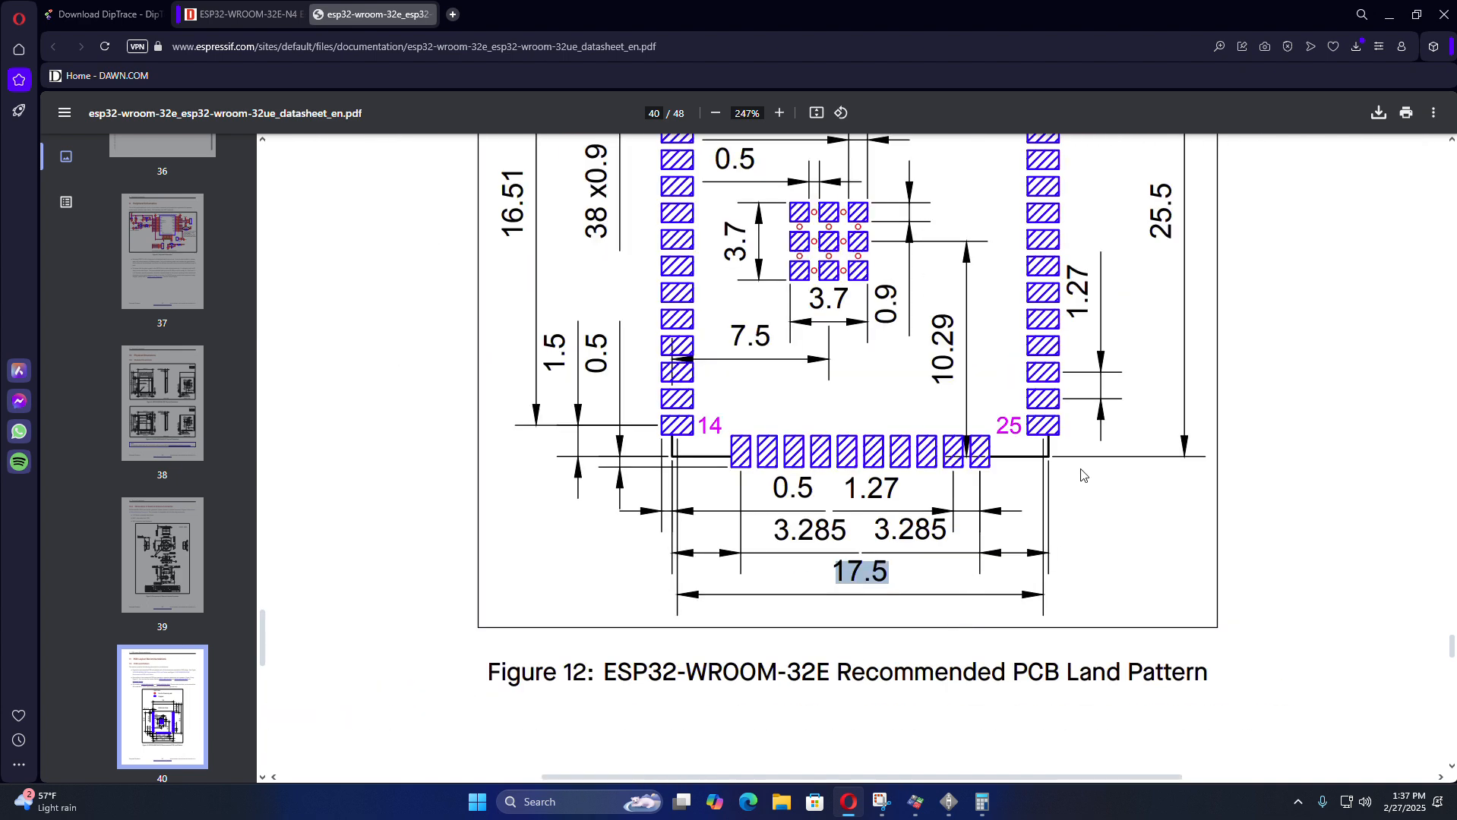
scroll(1073, 444, "up", 4, "ctrl")
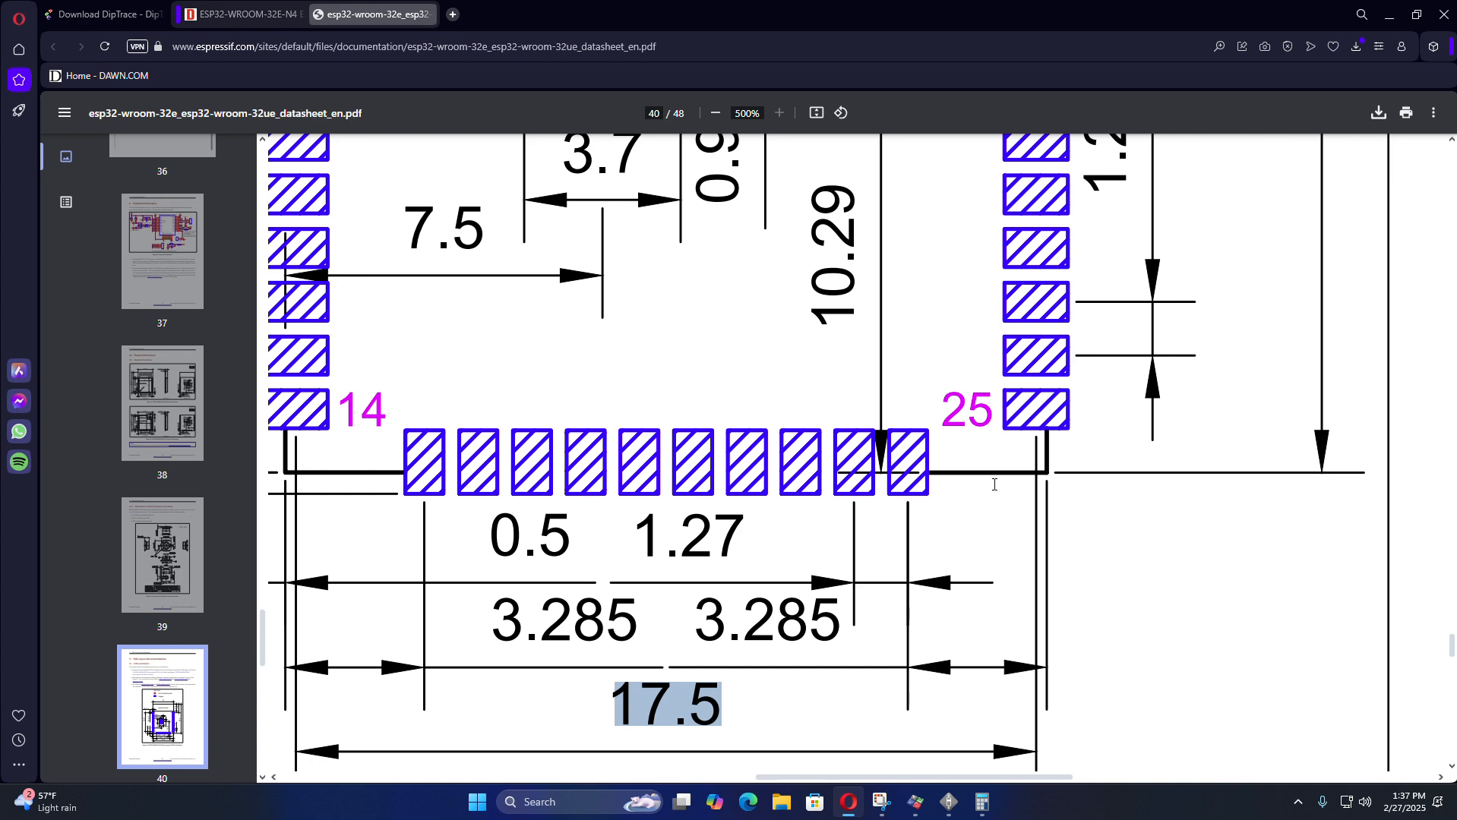
scroll(939, 614, "down", 4, "ctrl")
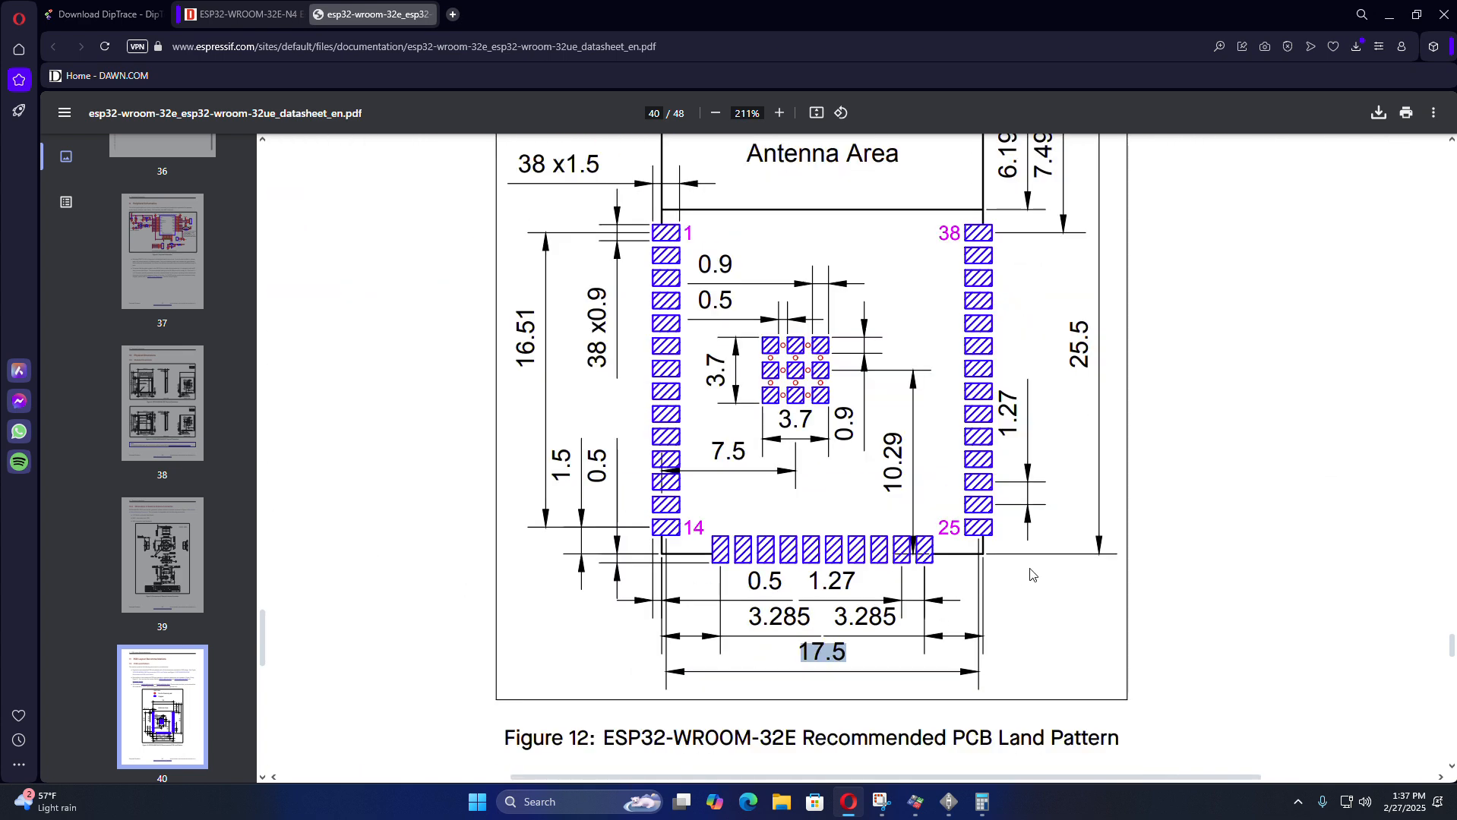
scroll(1030, 575, "up", 3)
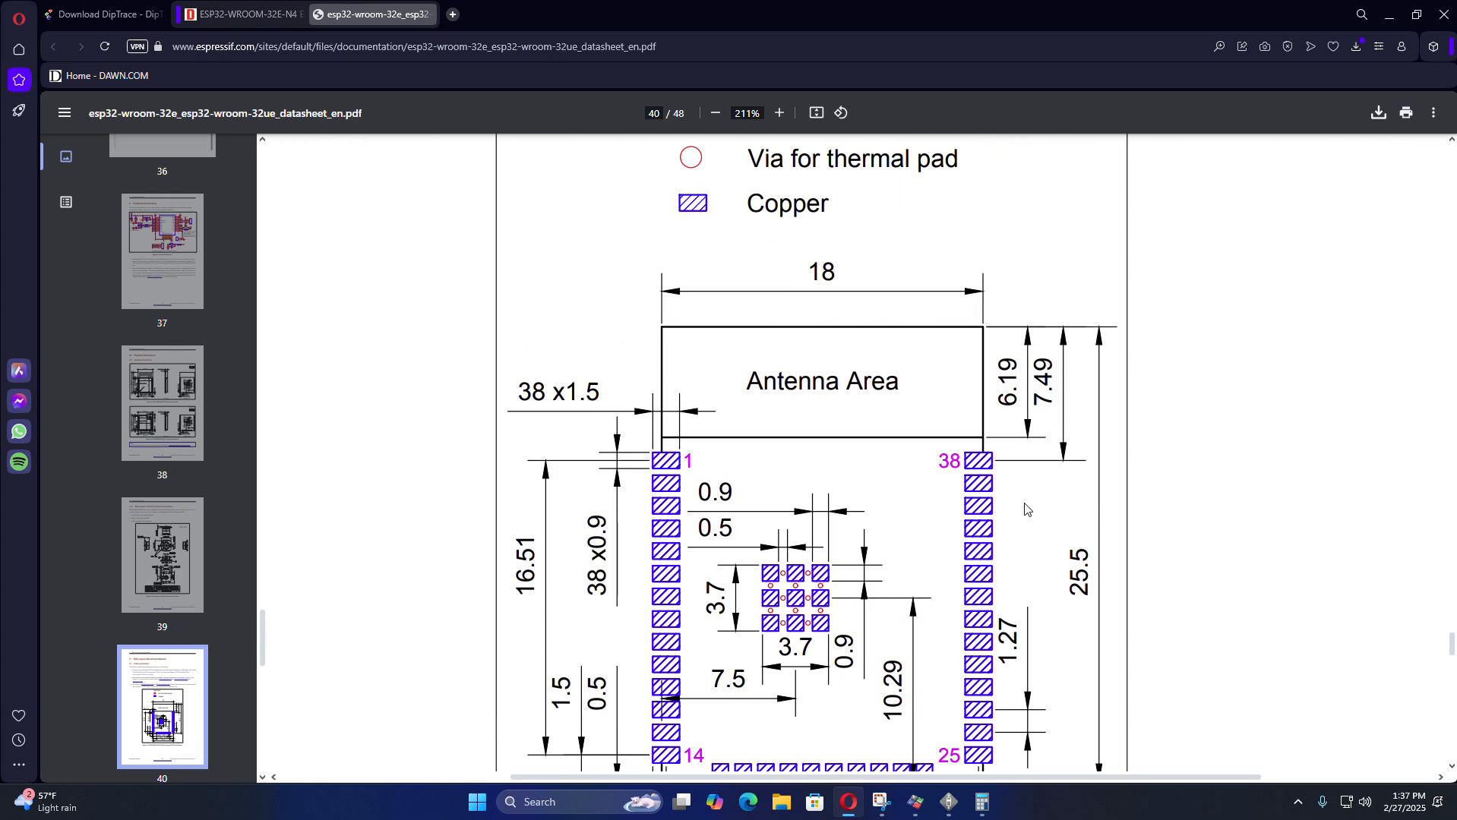
scroll(1021, 504, "down", 1)
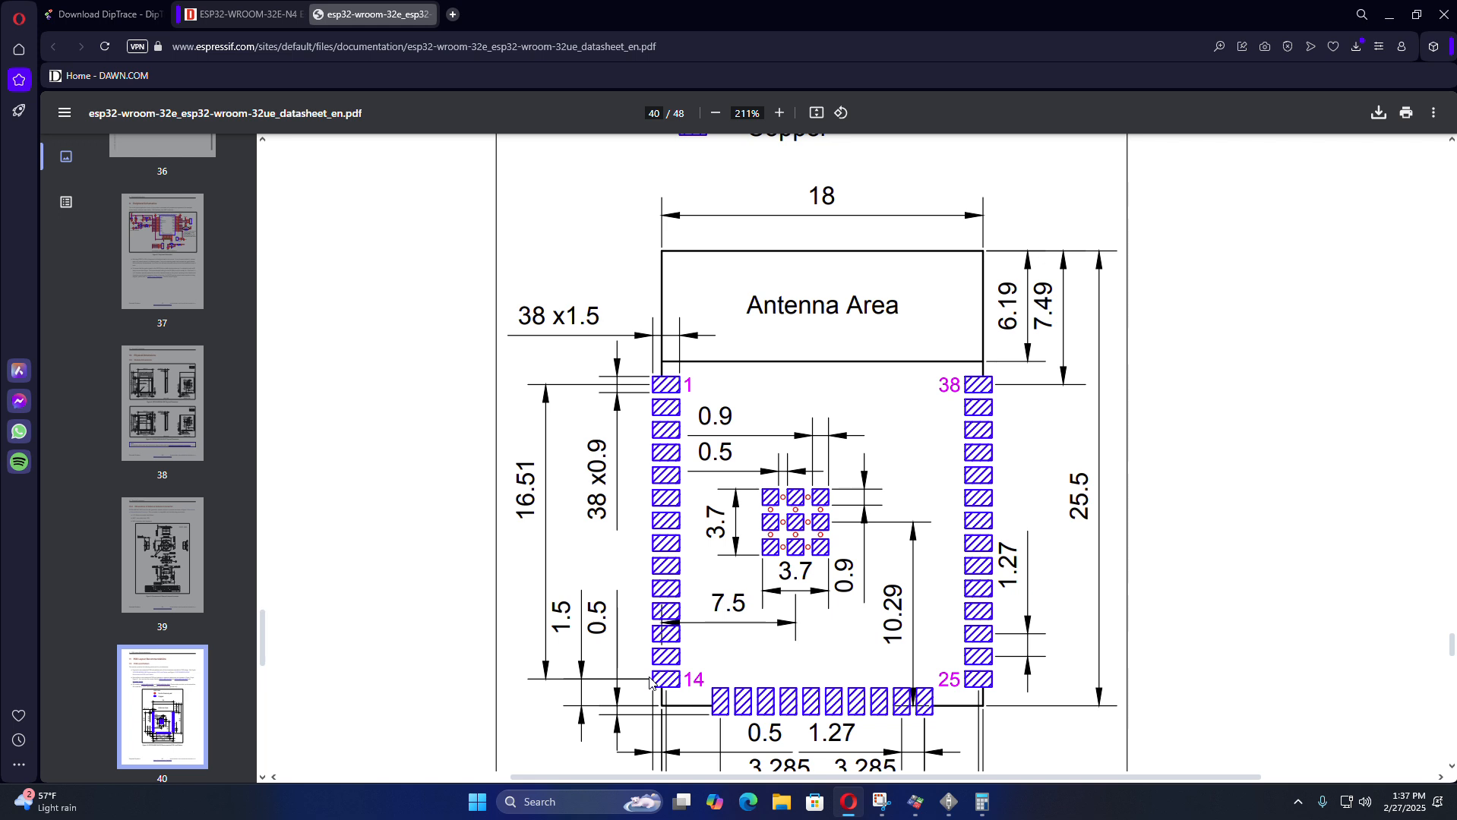
scroll(649, 683, "down", 1)
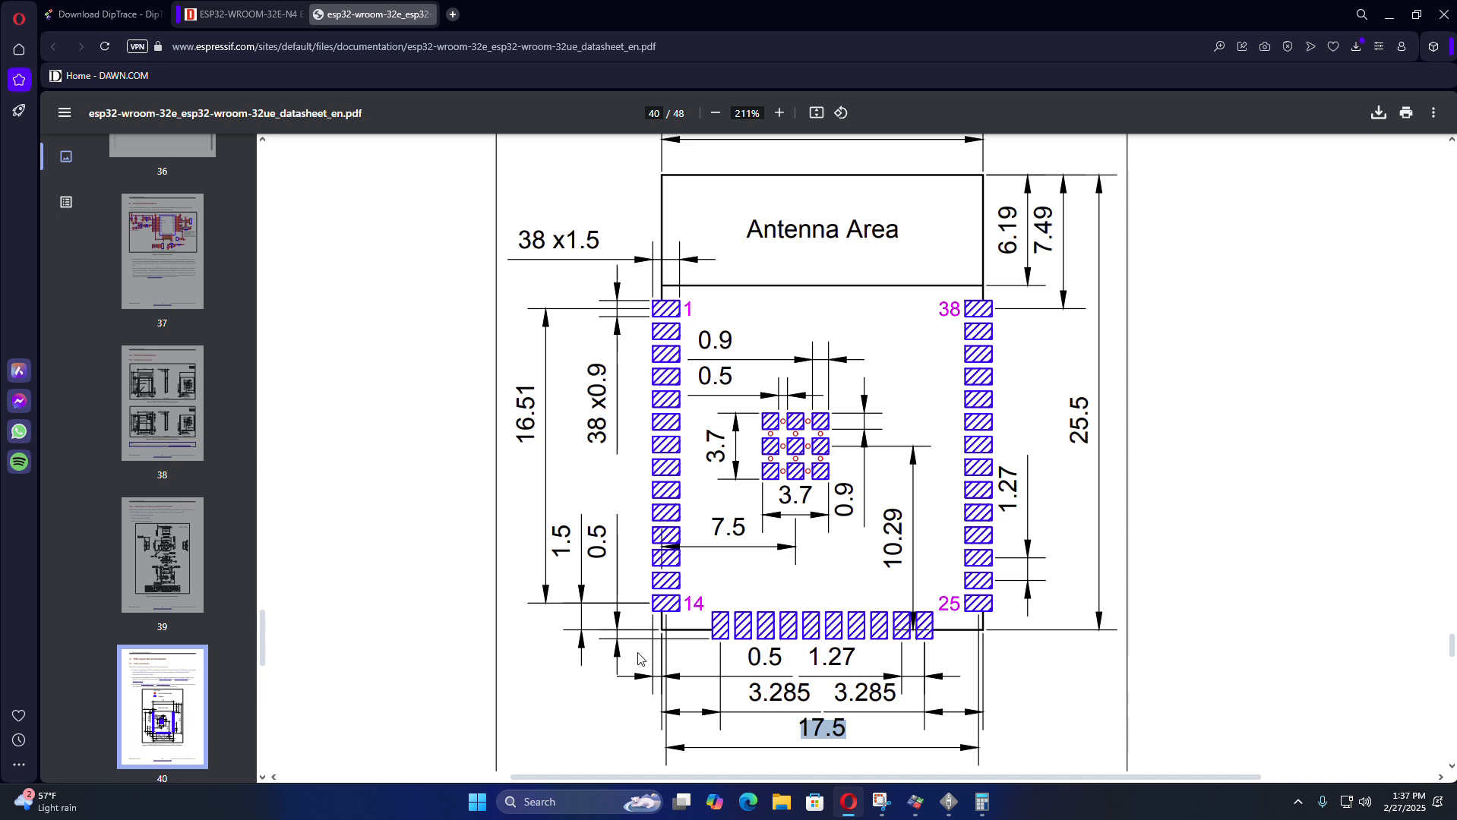
scroll(642, 654, "up", 4, "ctrl")
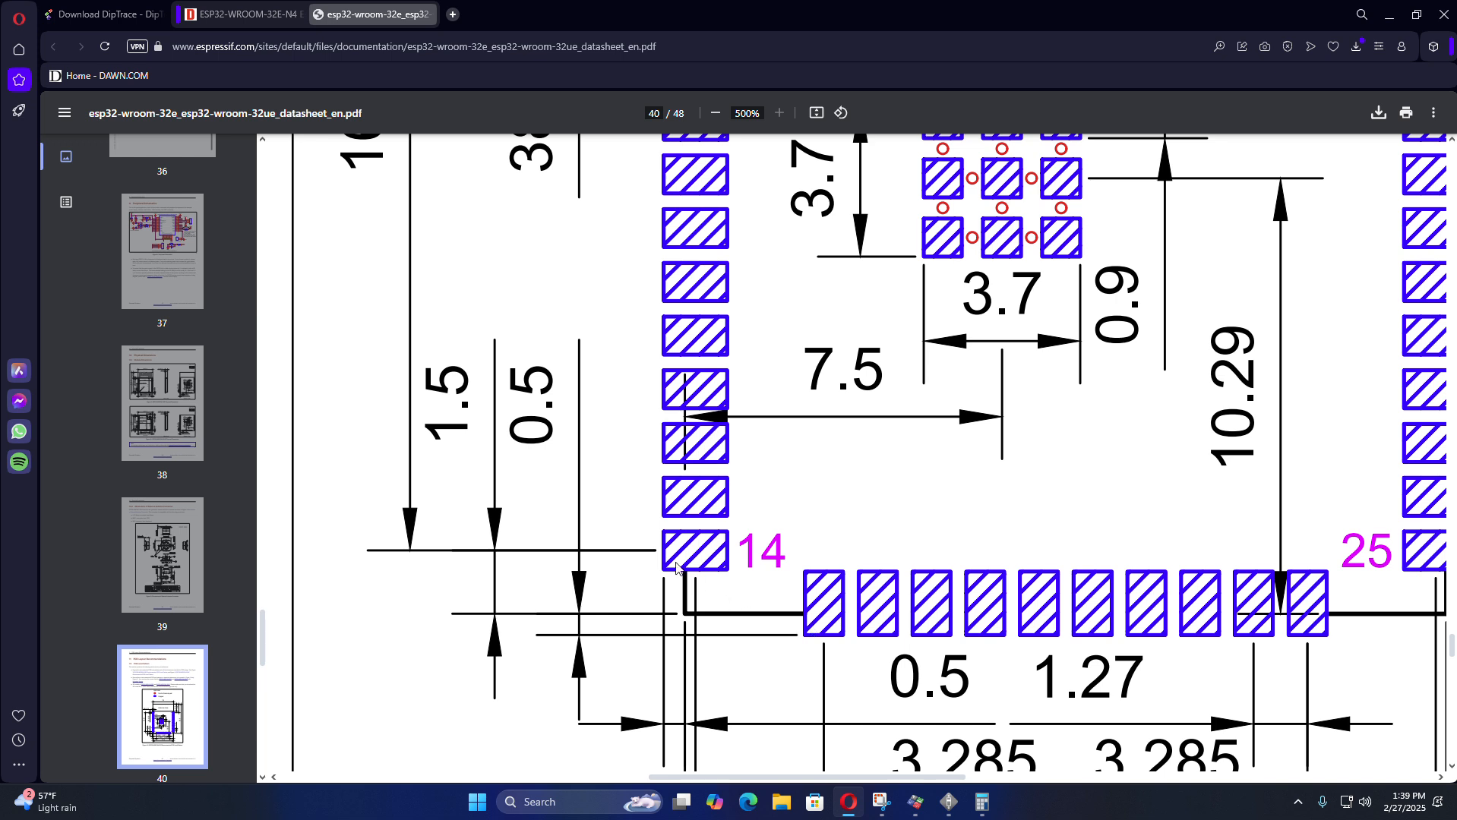
- Switch back to Pattern Editor and place a vertical dimension from the centre of pad 14 to the bottom edge of pad 15
left_click(982, 802)
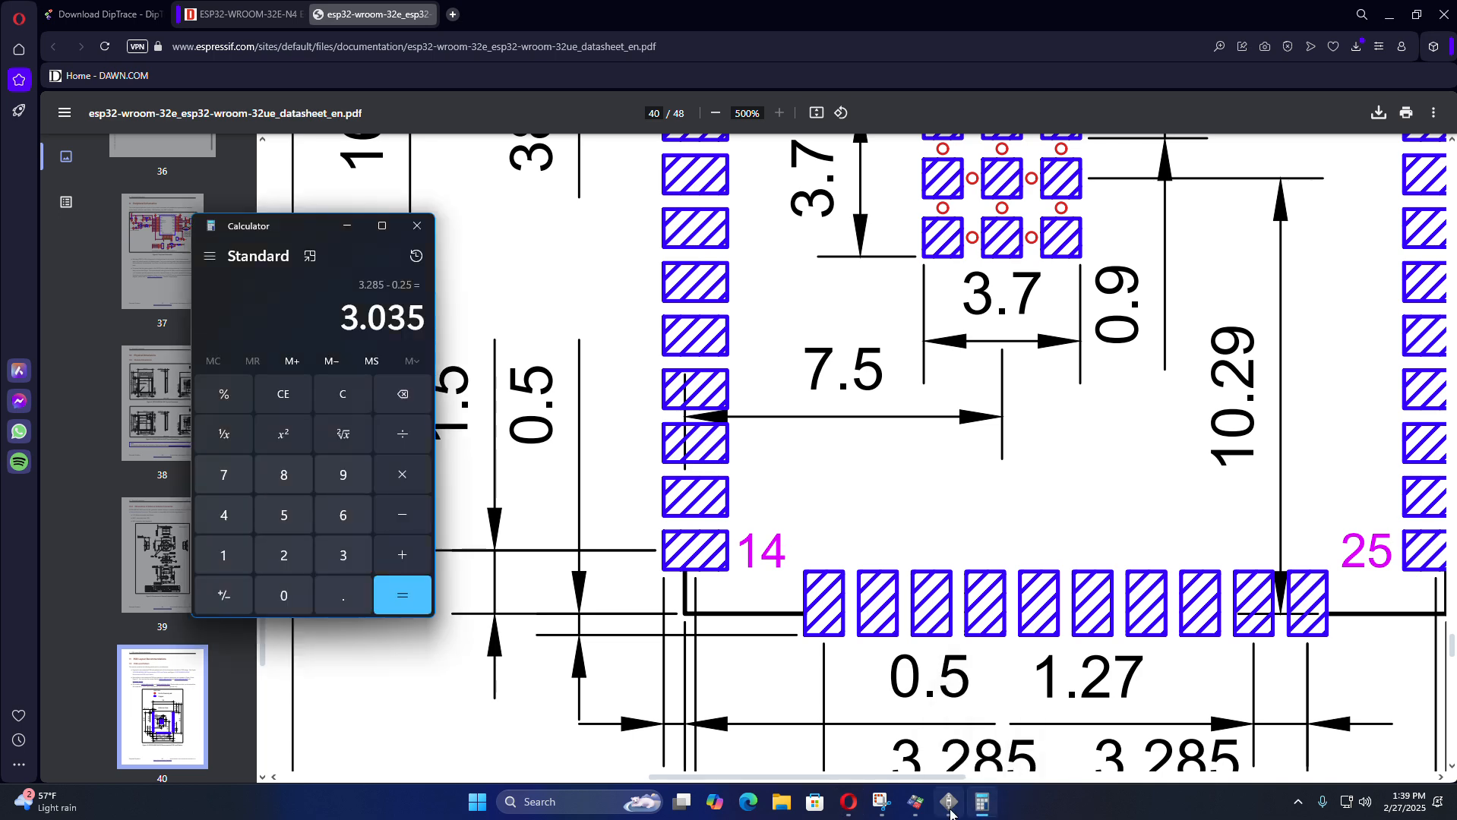
left_click(948, 802)
scroll(399, 504, "up", 5)
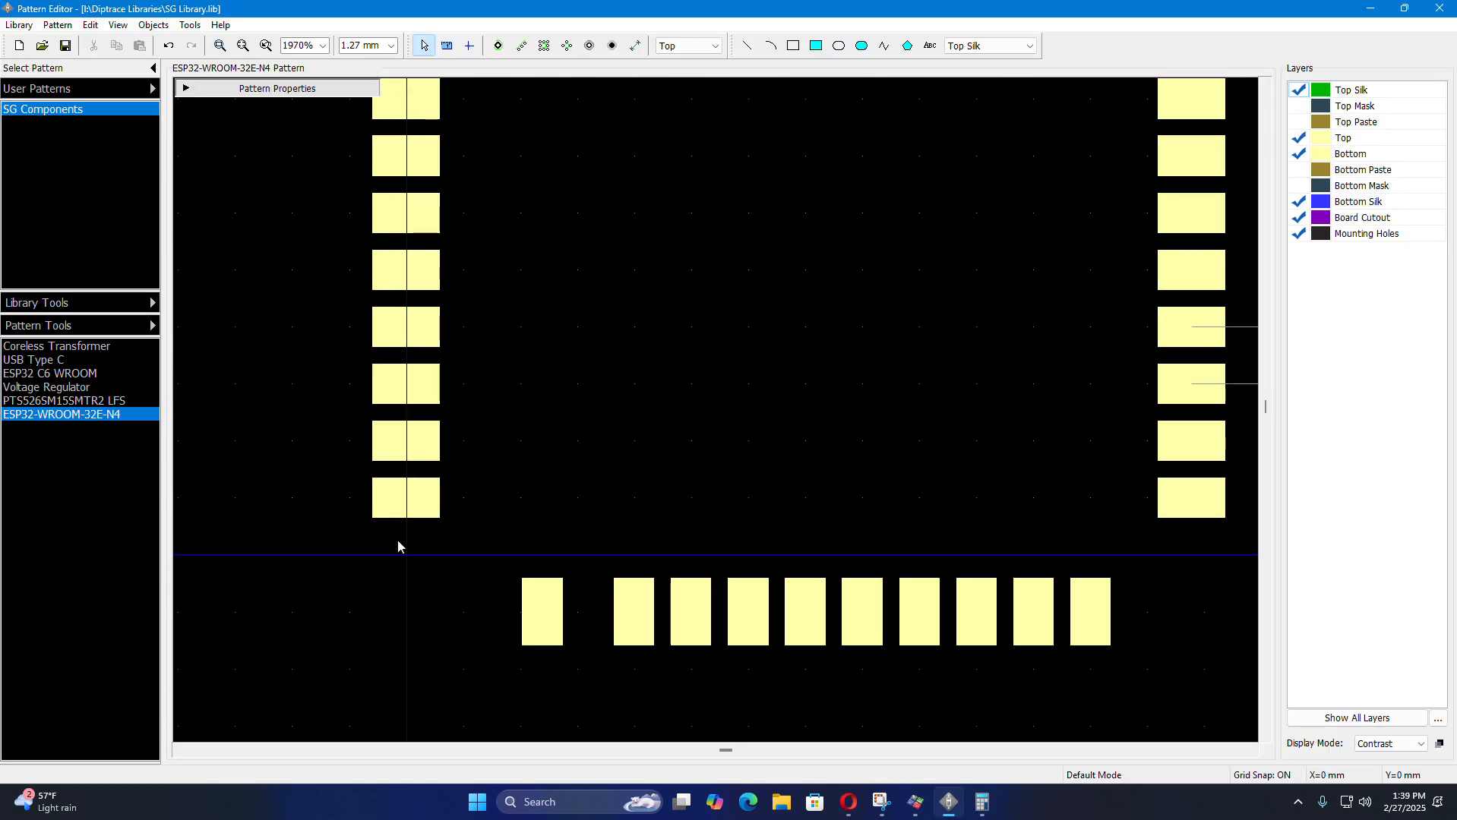
scroll(416, 562, "down", 2)
scroll(566, 637, "up", 2)
mouse_move(404, 426)
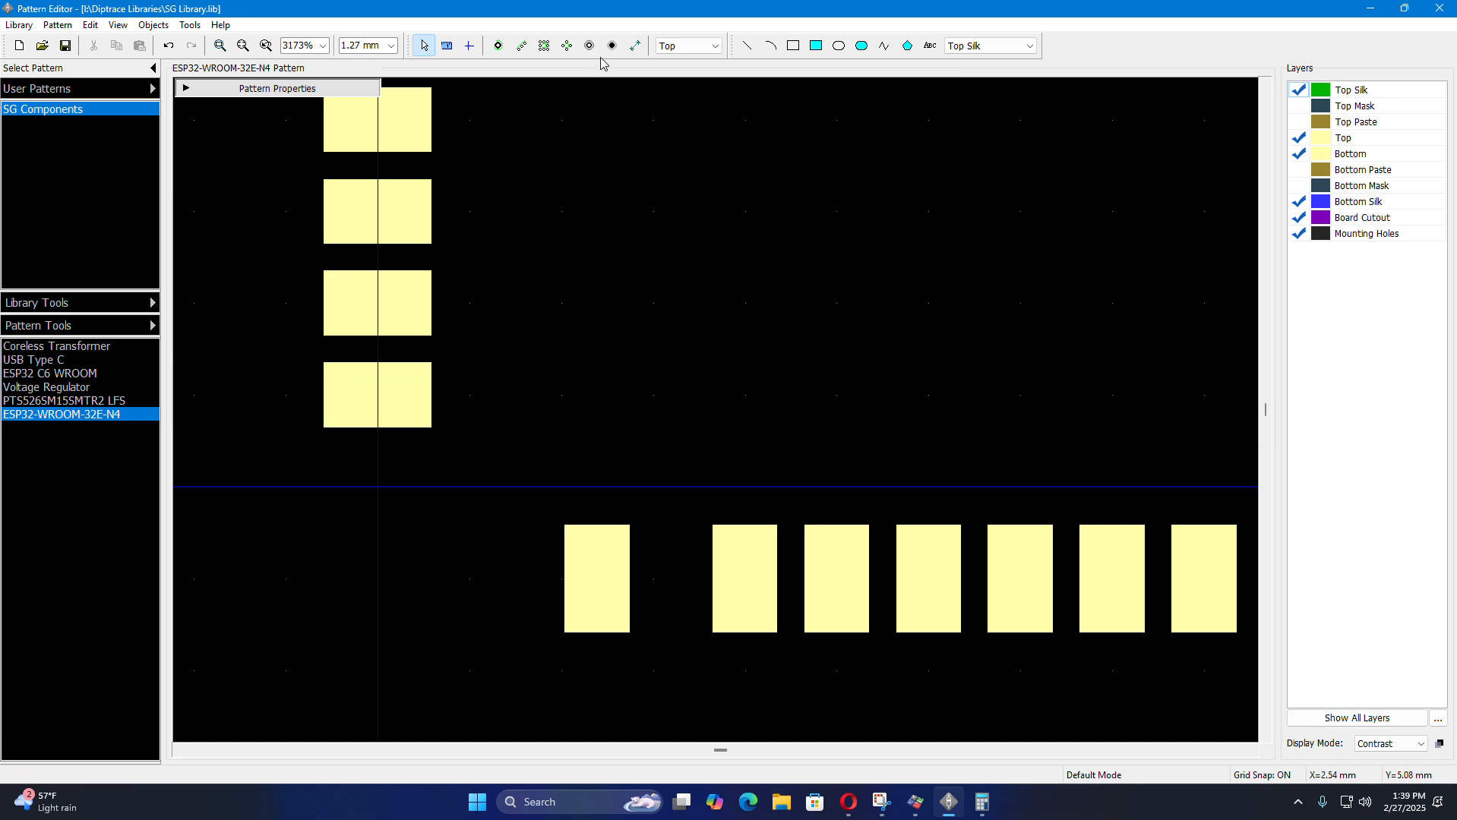
left_click(635, 47)
left_click(660, 70)
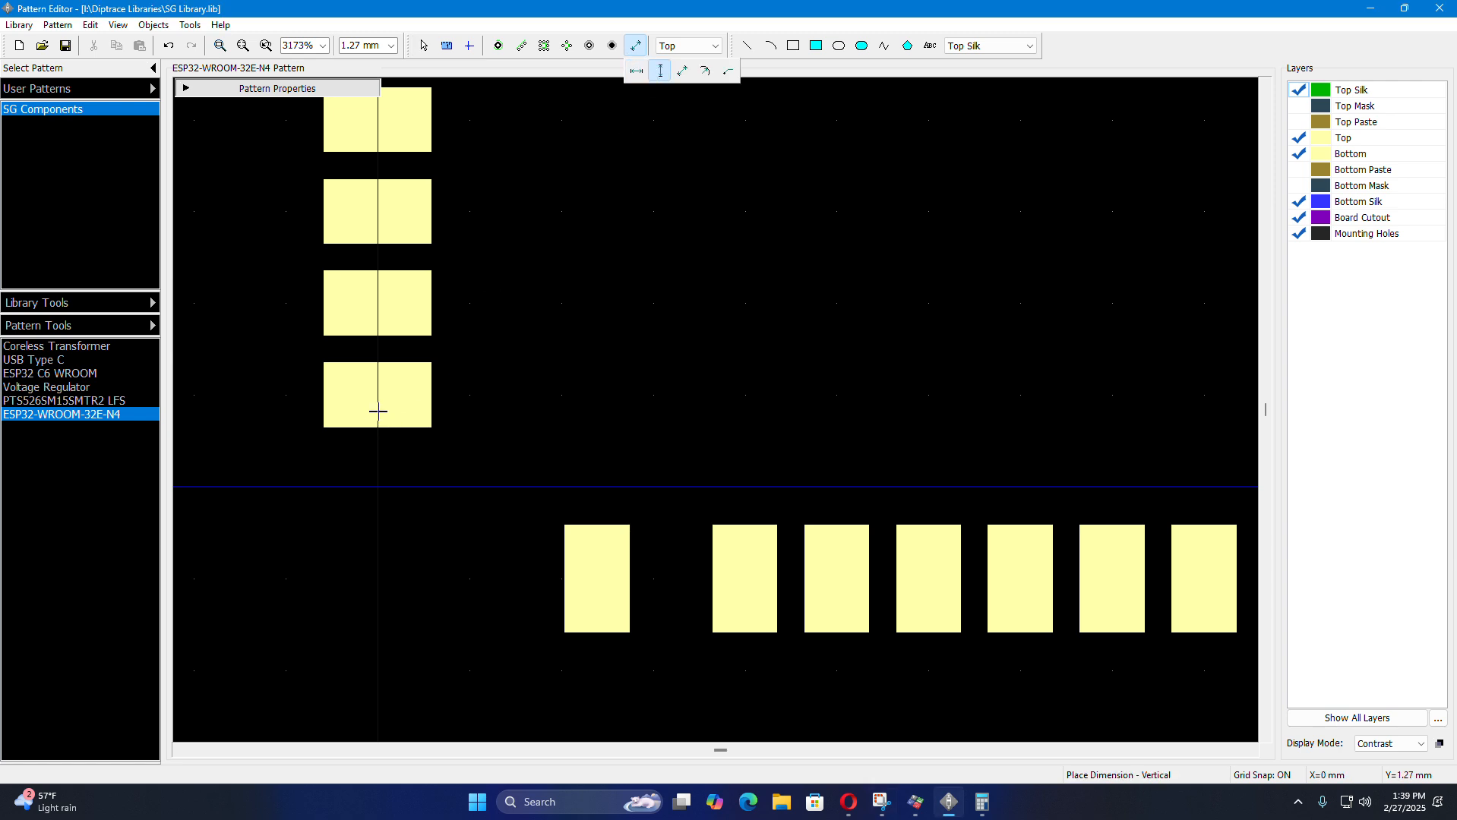
left_click(378, 395)
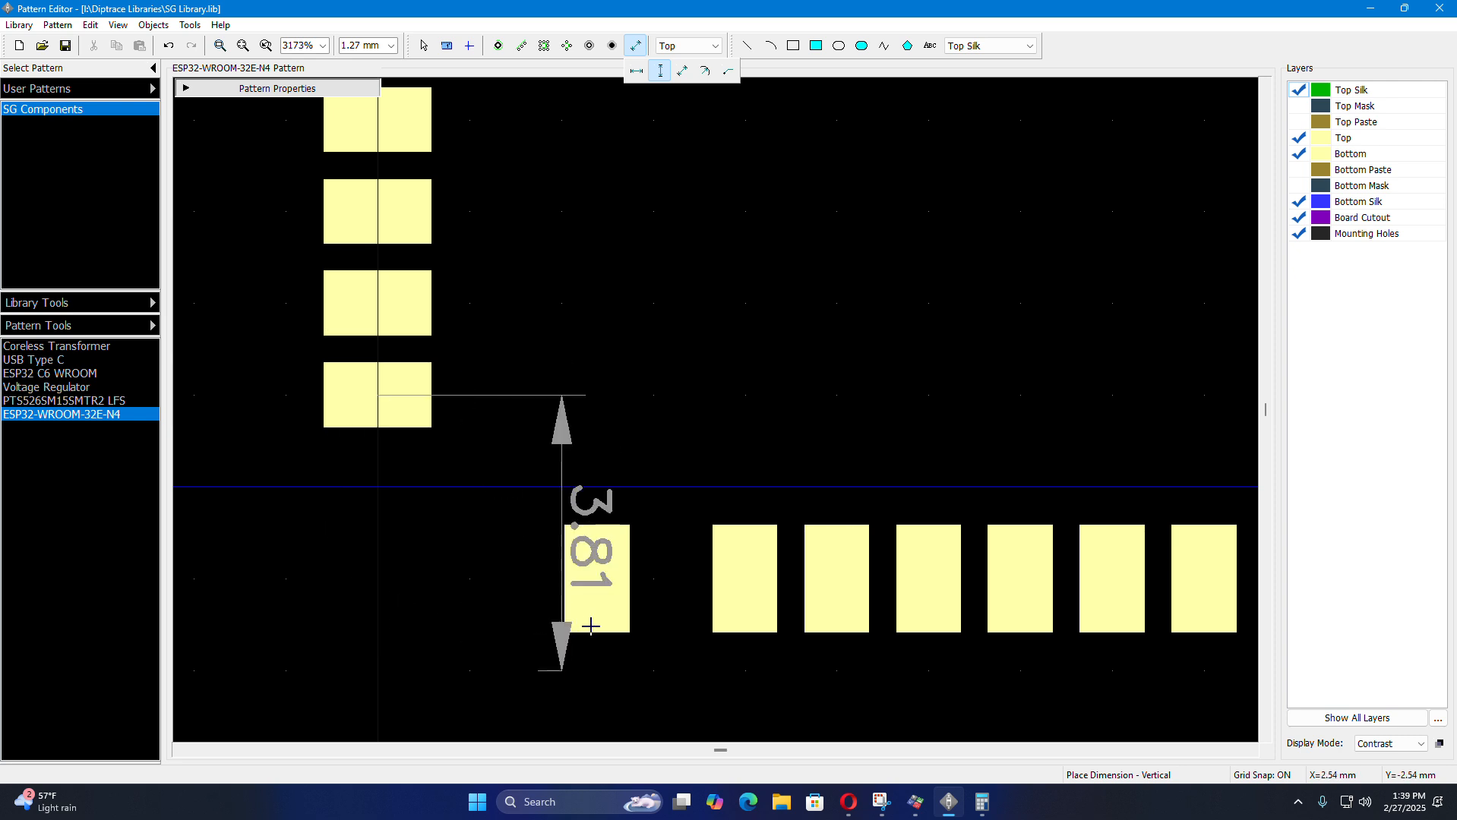
left_click(596, 633)
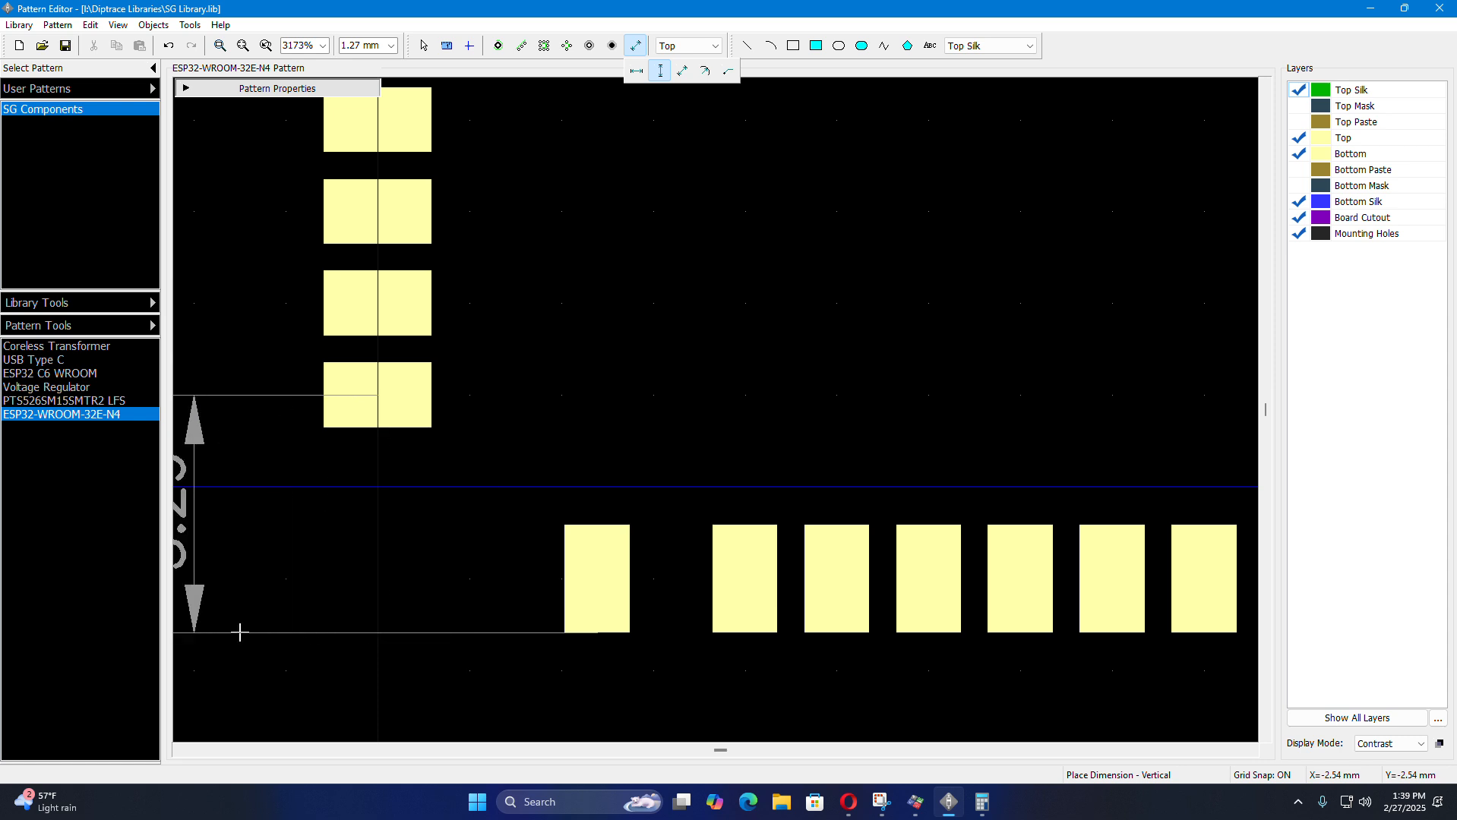
left_click(251, 633)
right_click(597, 699)
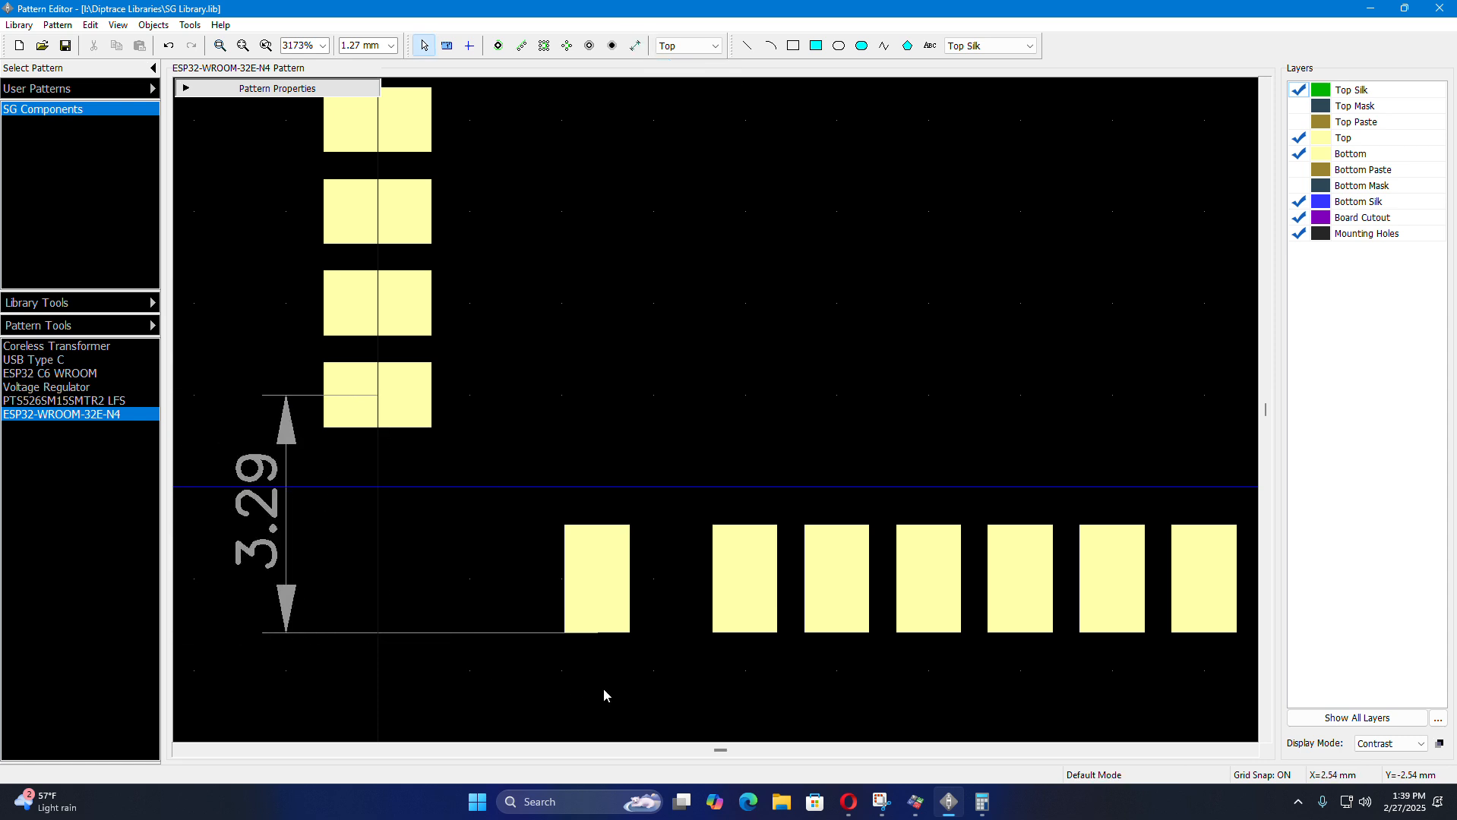
- Try Y positions of 0 mm and 0.2 mm for pad 15, the first pad of the bottom row
scroll(645, 680, "down", 1)
scroll(486, 676, "up", 2)
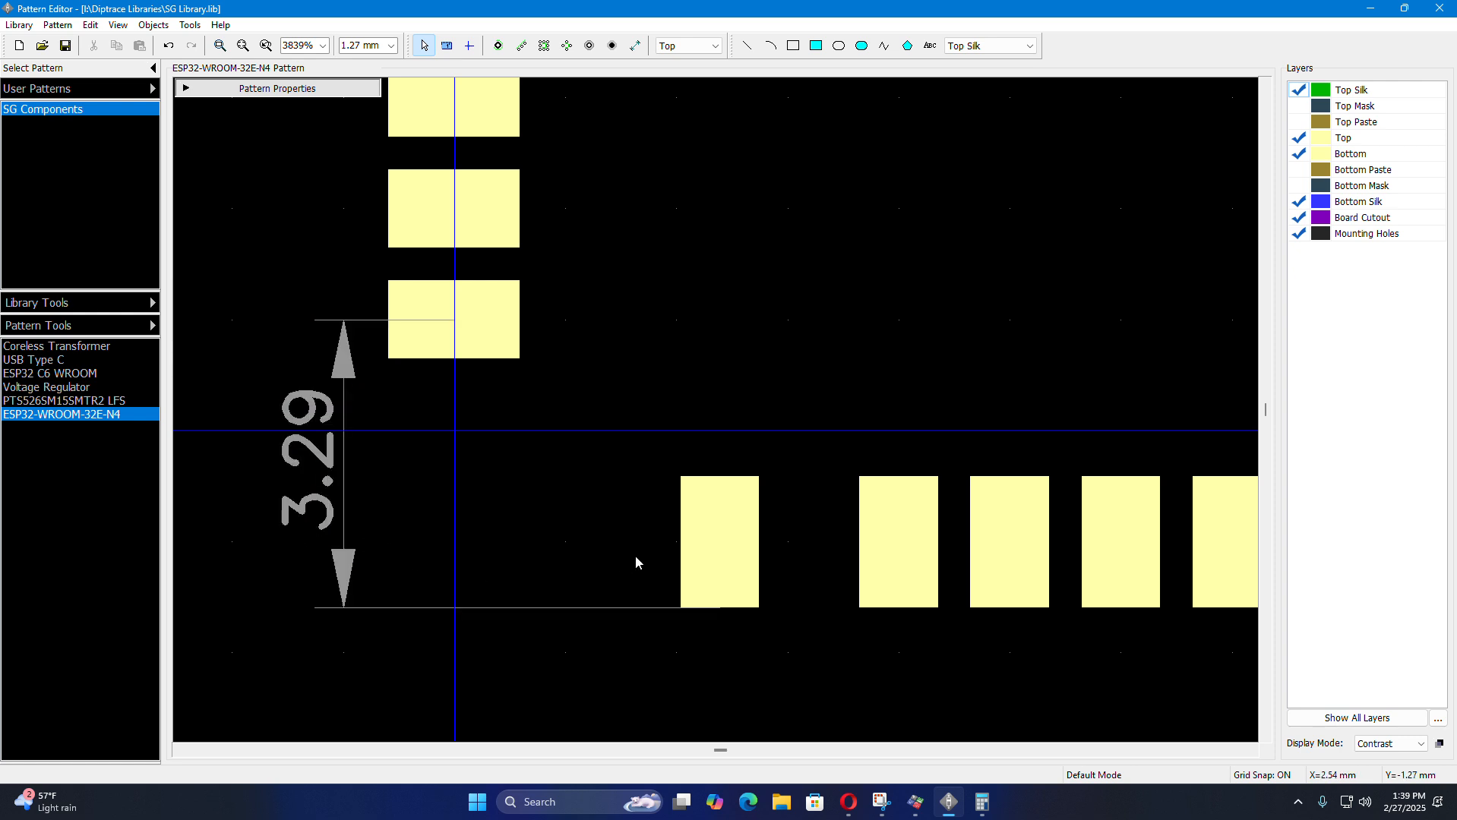
left_click(699, 539)
double_click(699, 539)
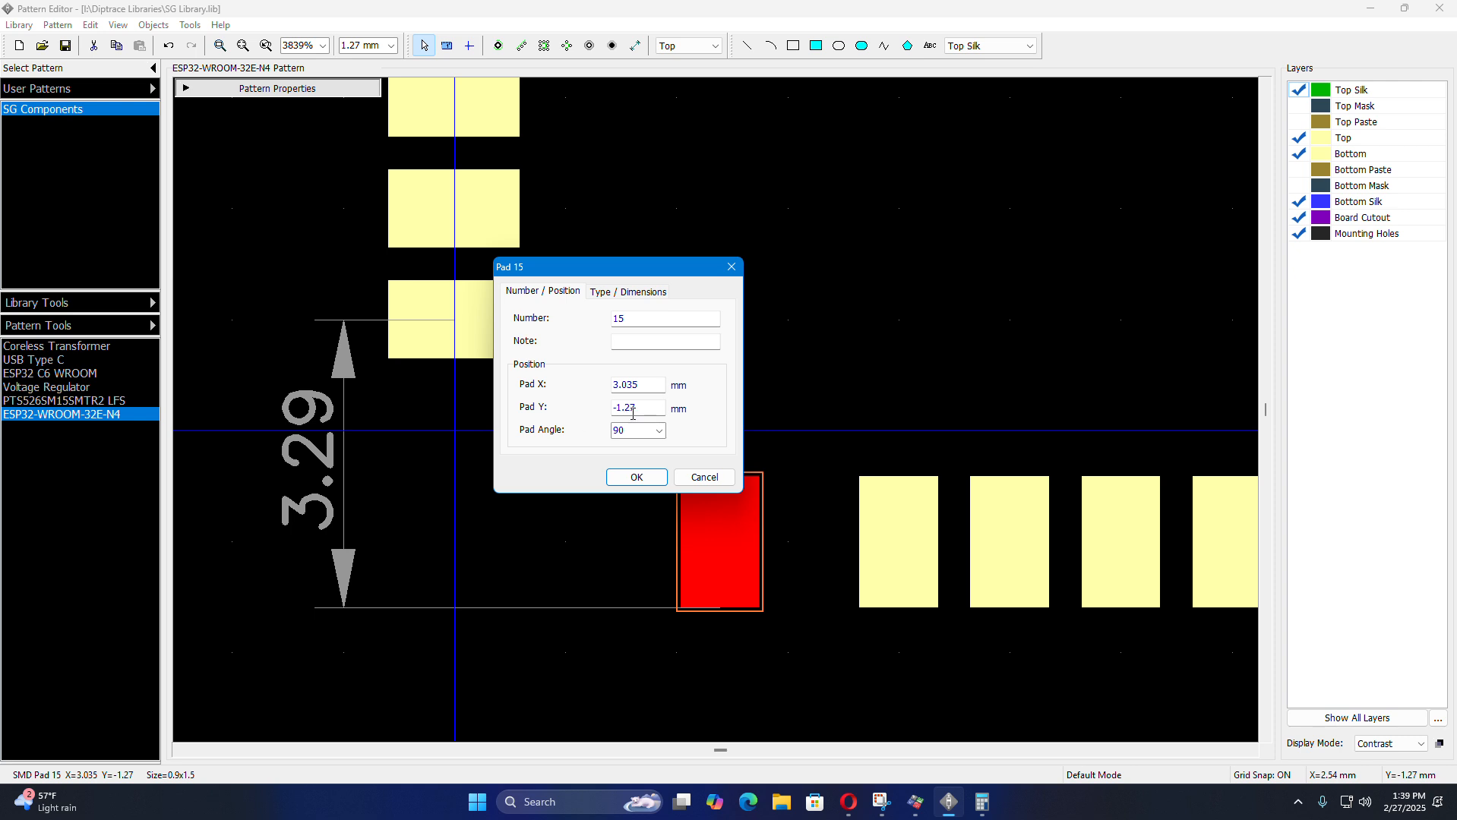
double_click(647, 407)
key("BackSpace")
key("Return")
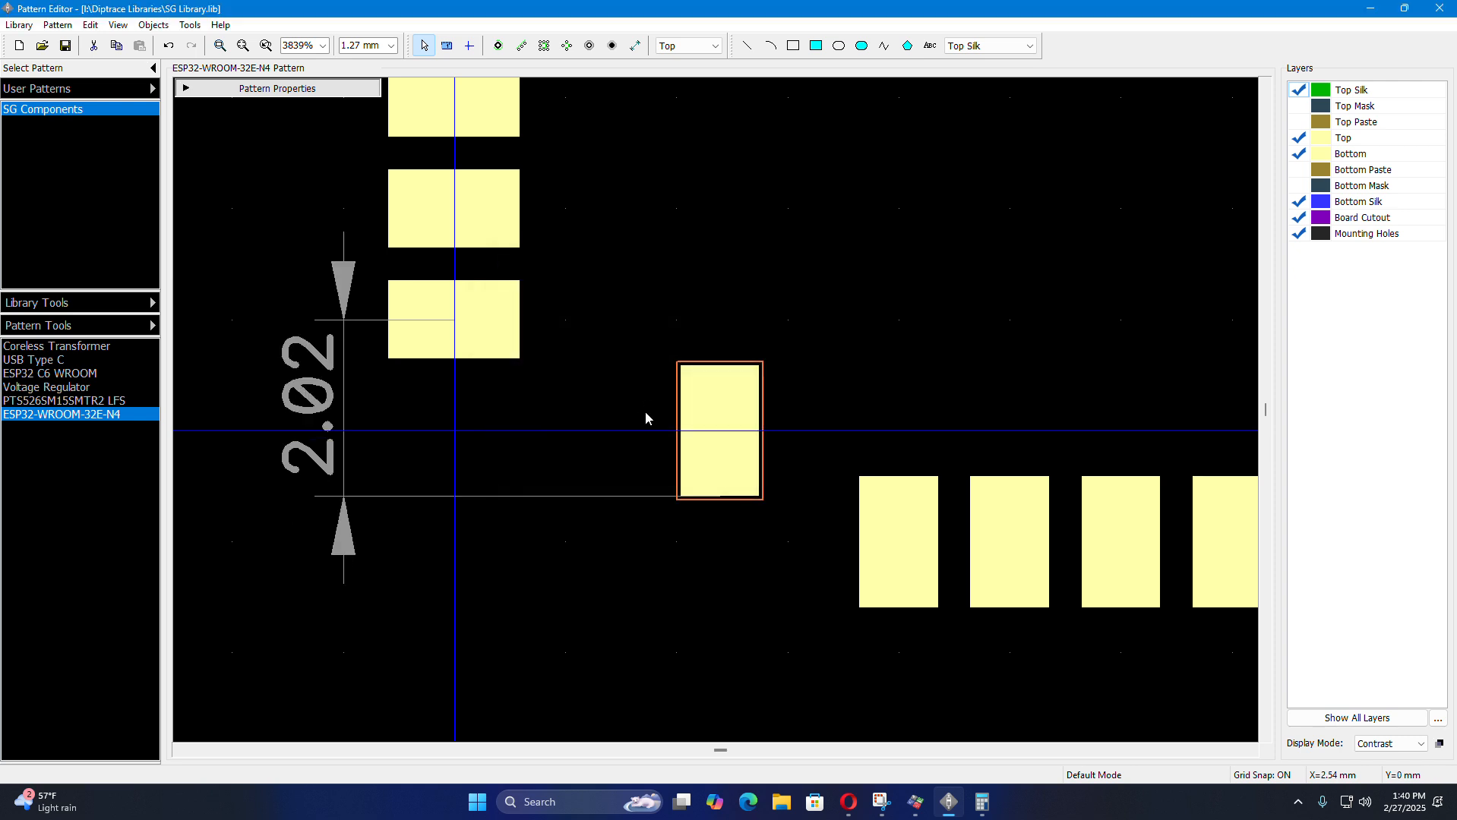
double_click(716, 465)
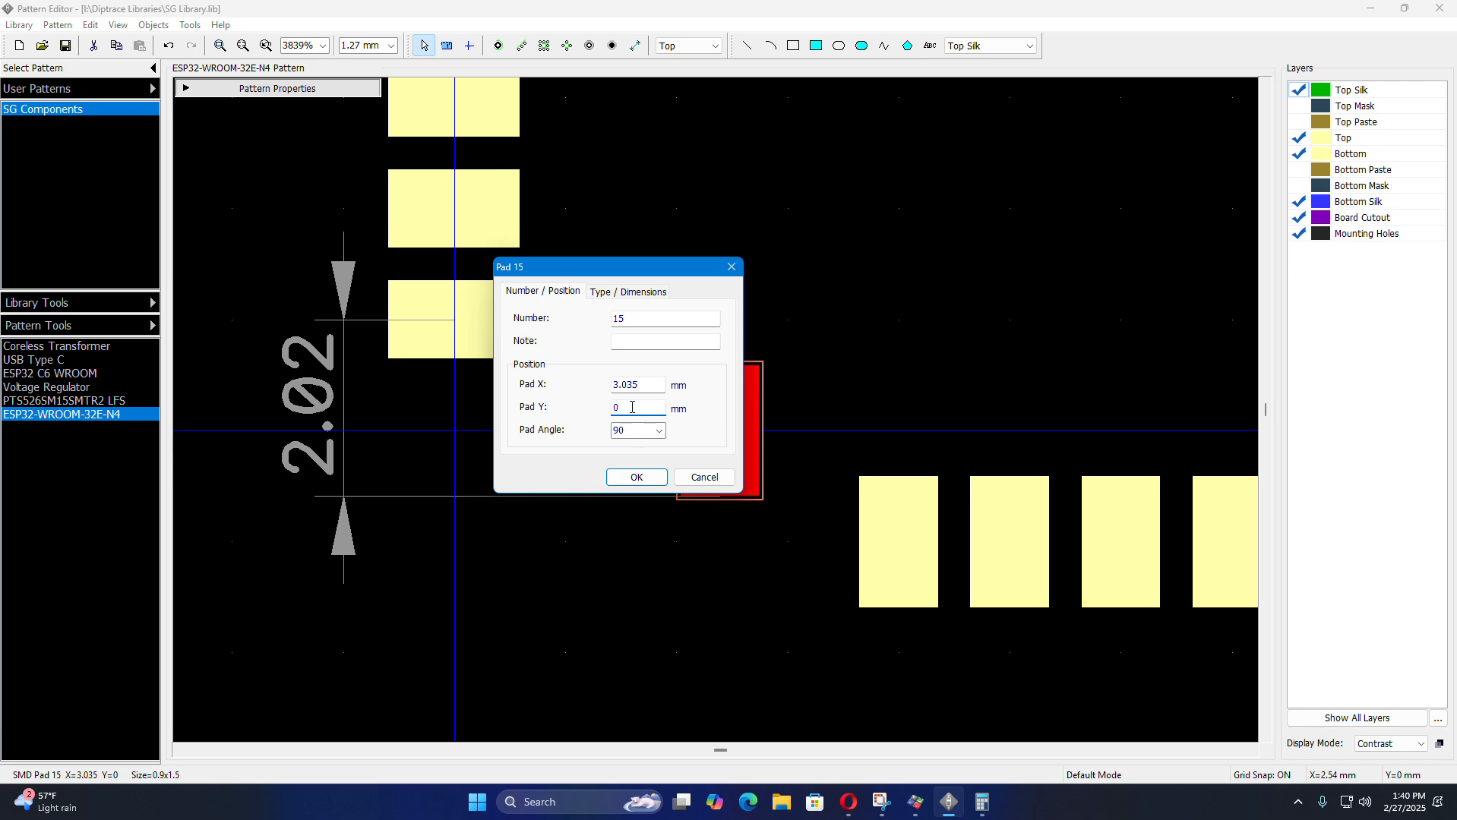
key("Return")
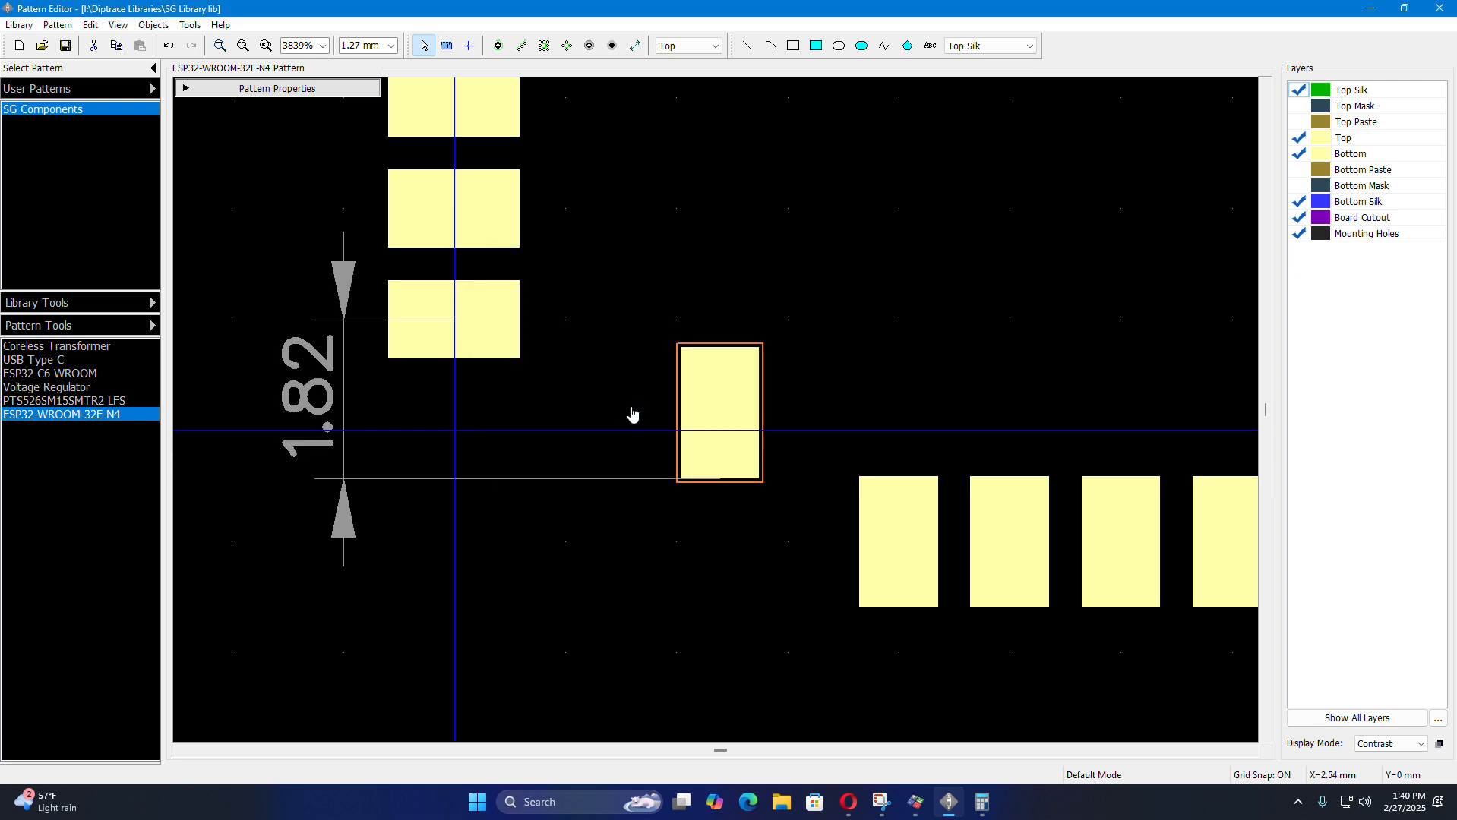
- Set the Y position of pad 15 to 0.02 mm
double_click(683, 445)
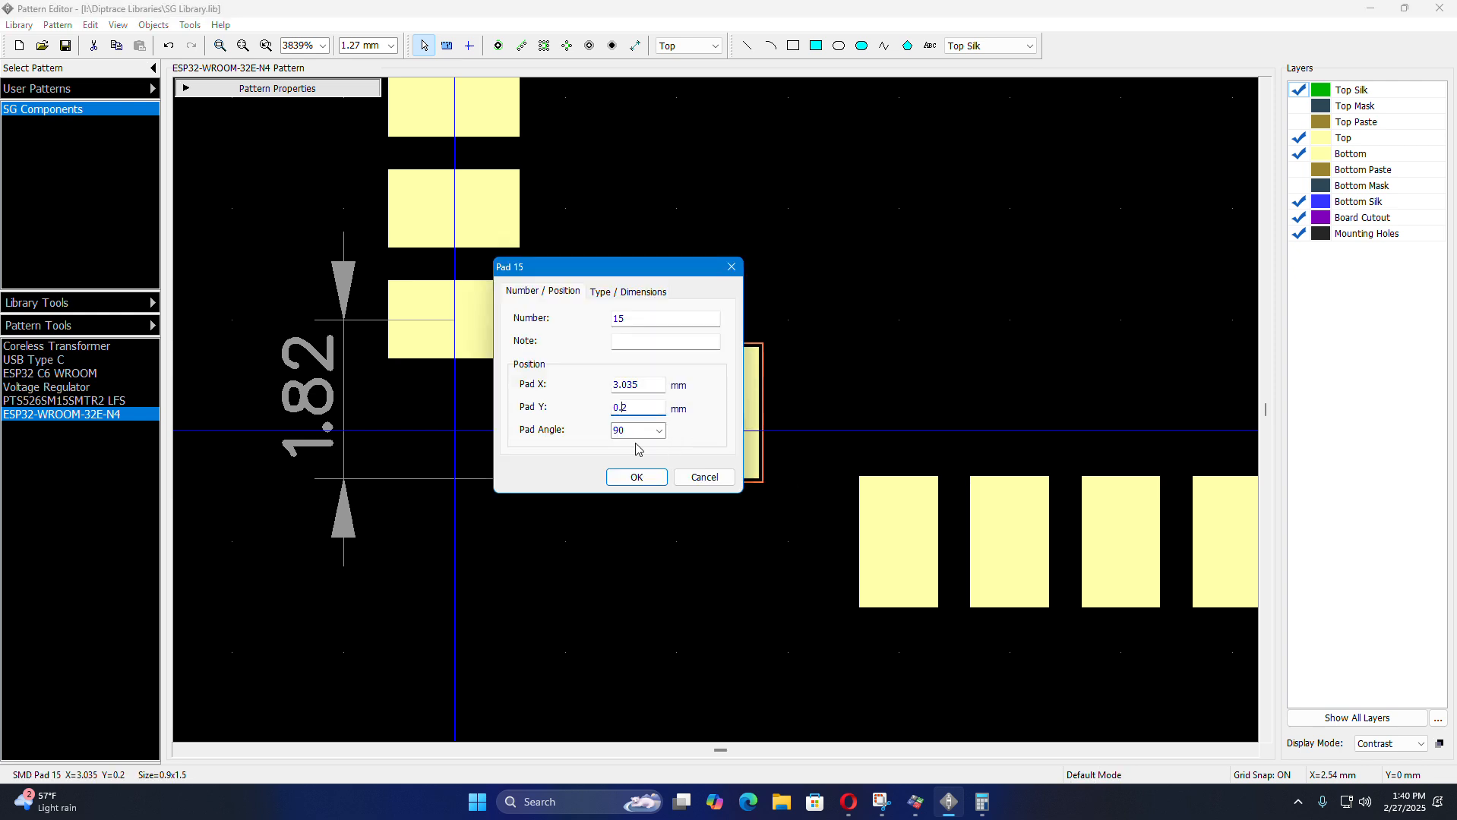
key("Delete")
key("BackSpace")
key("Return")
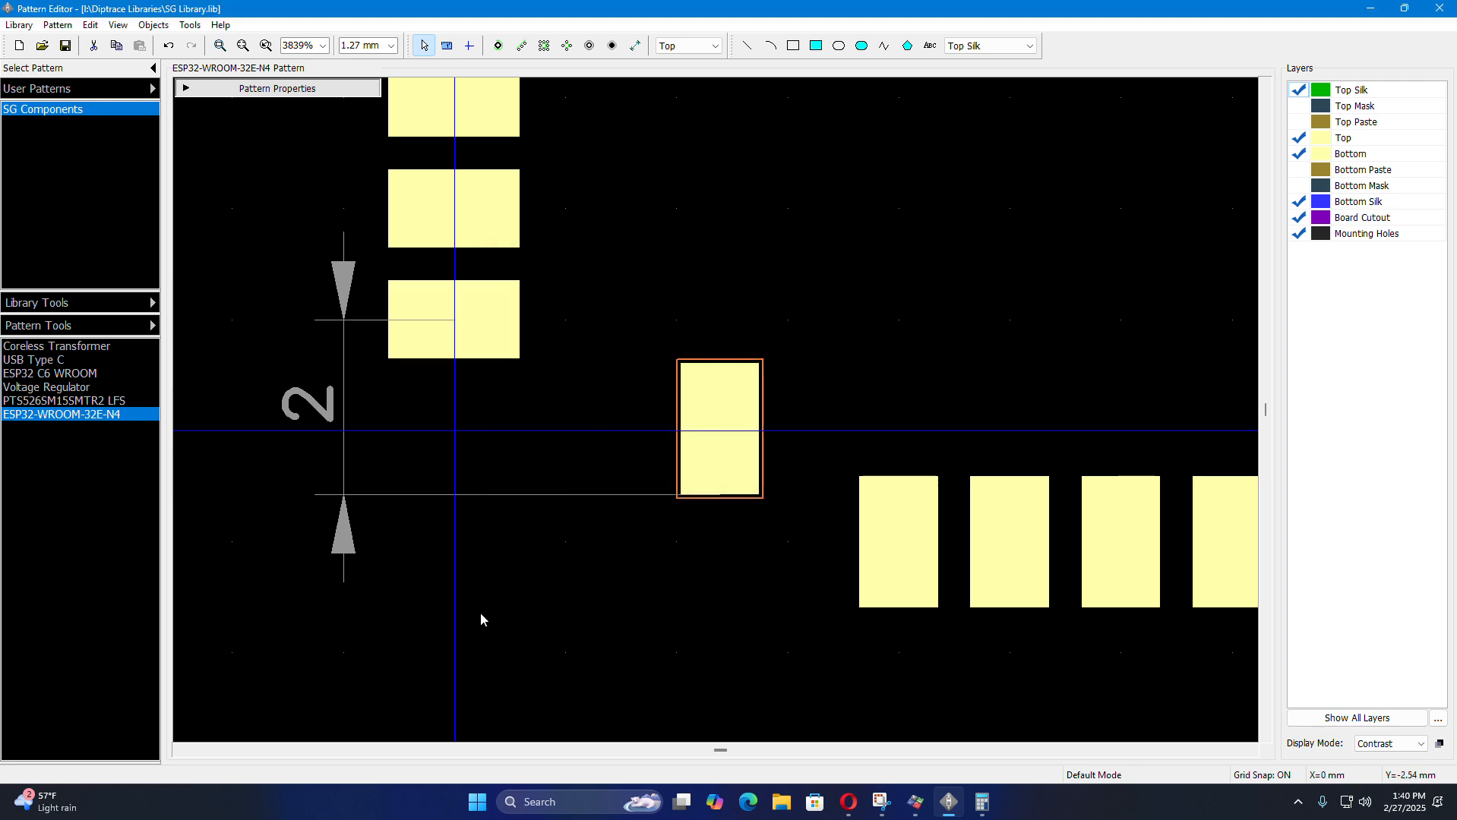
- Move pad 16 level with pad 15 at a Y position of 0.02 mm
scroll(683, 595, "up", 1)
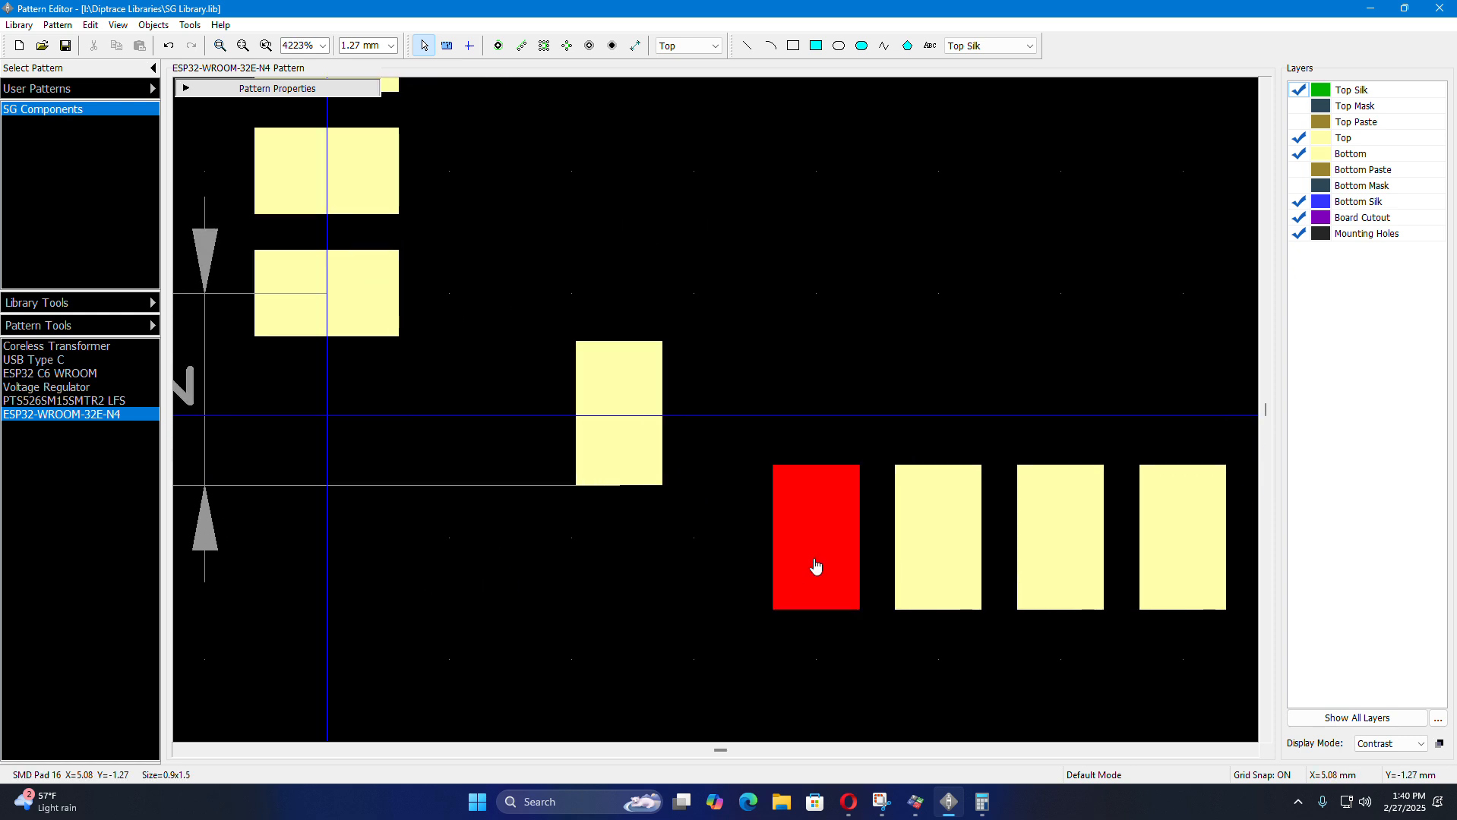
left_click_drag(815, 566, 771, 436)
scroll(397, 667, "down", 1)
scroll(591, 581, "up", 1)
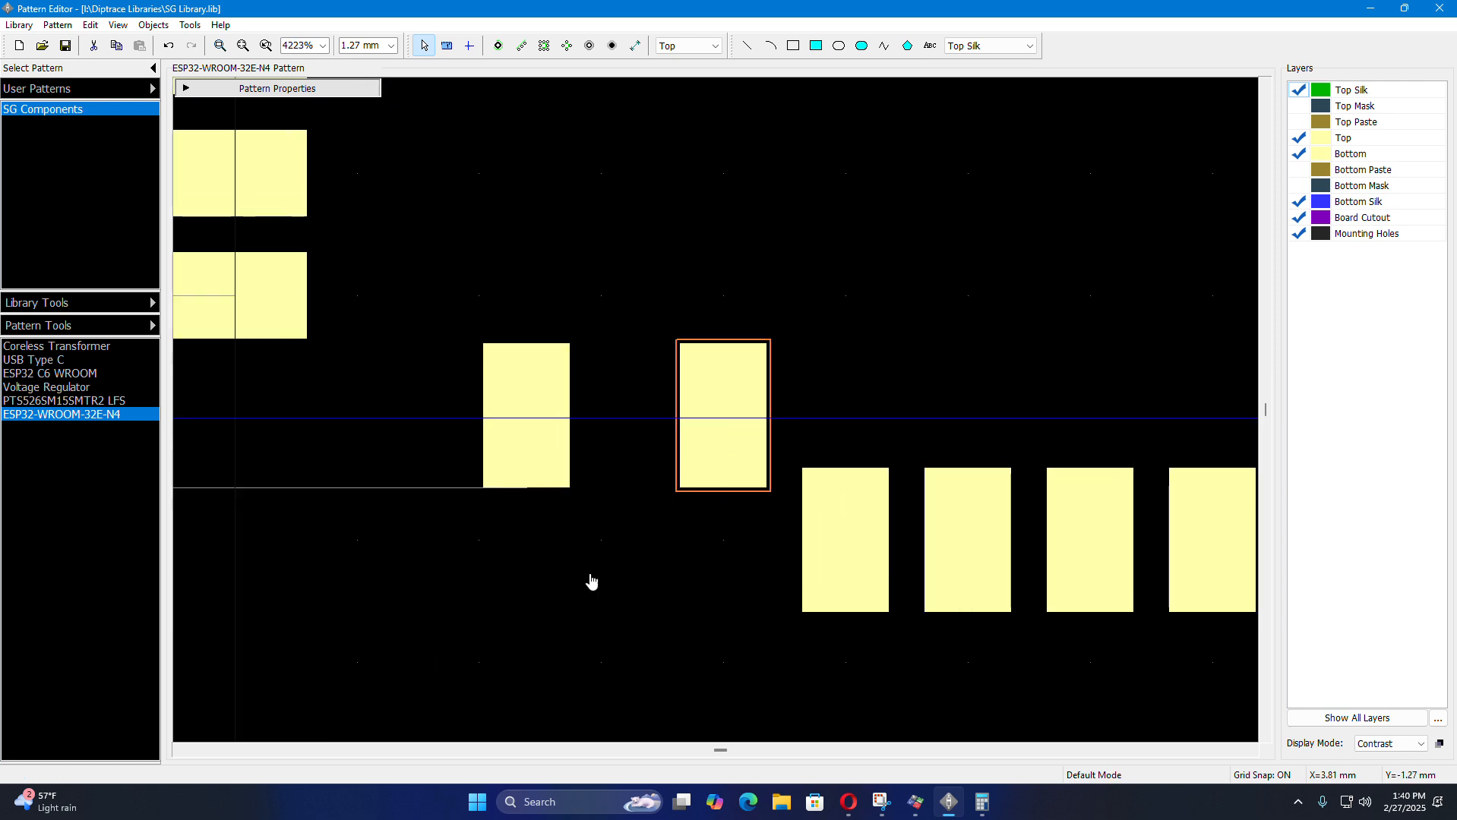
double_click(764, 413)
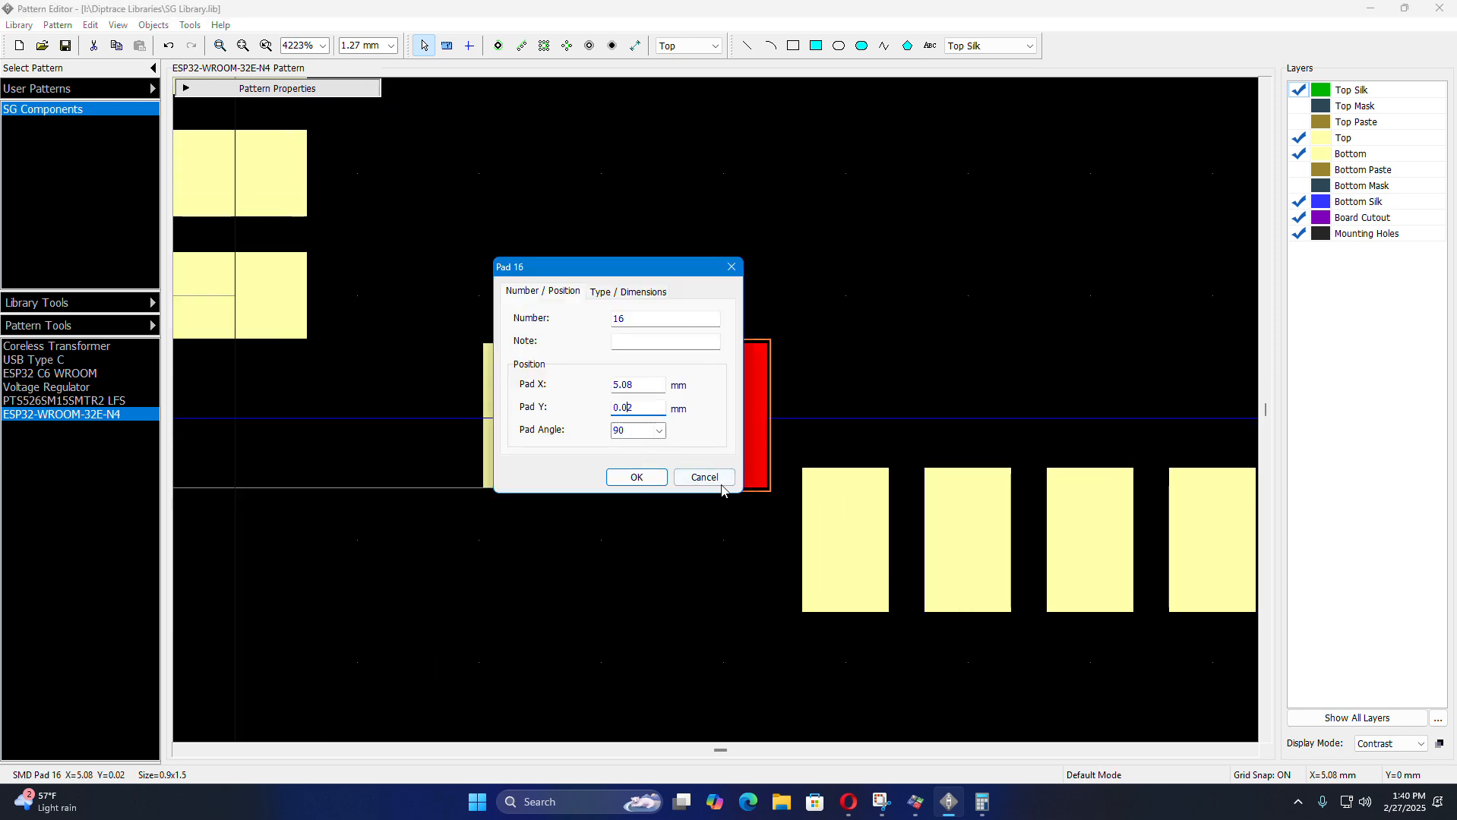
left_click(638, 477)
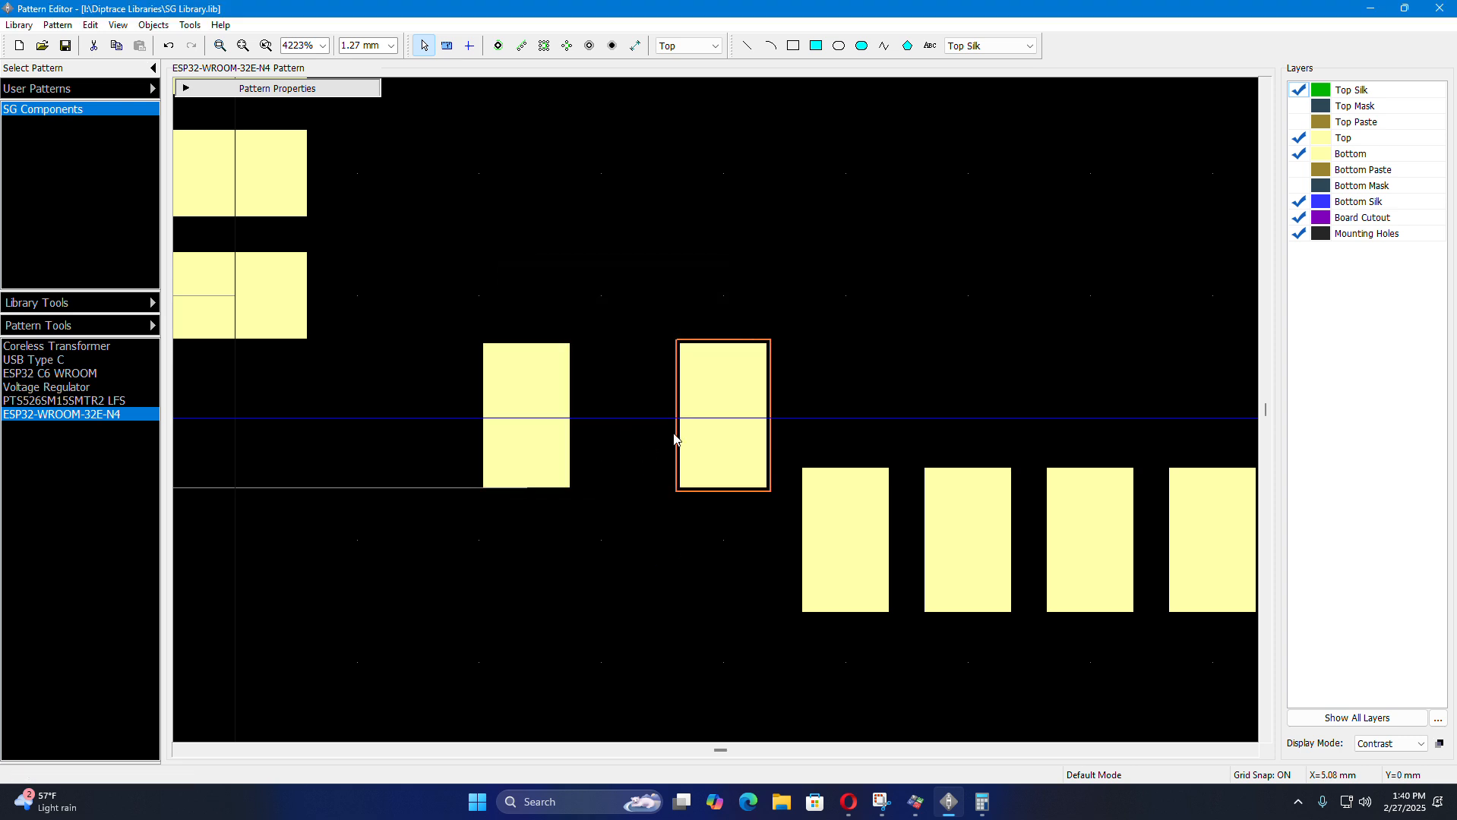
- Switch to Calculator and add 1.27 to 3.035 for the X position of pad 16
scroll(543, 458, "down", 2)
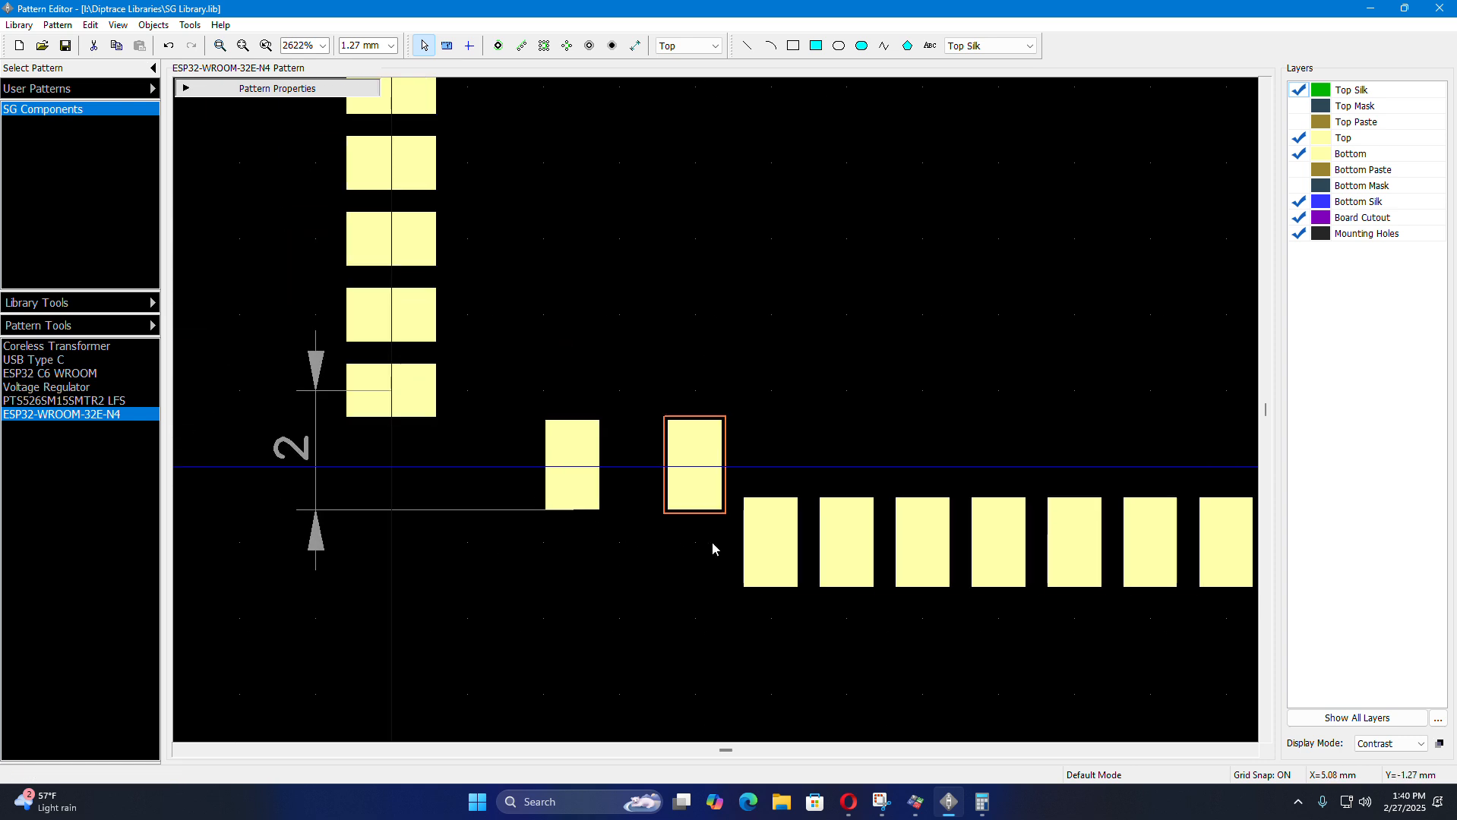
scroll(712, 547, "up", 2)
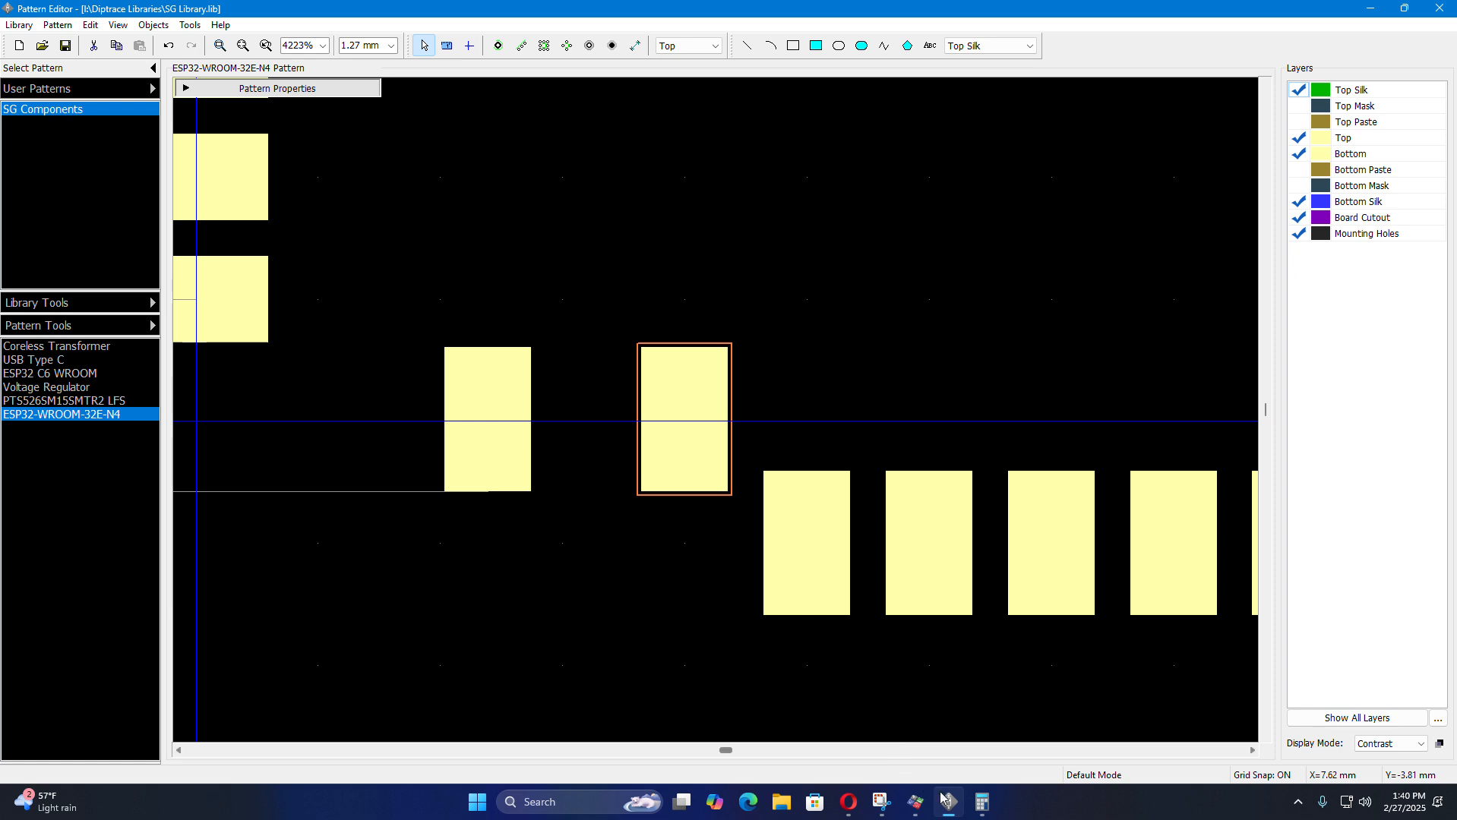
left_click(981, 802)
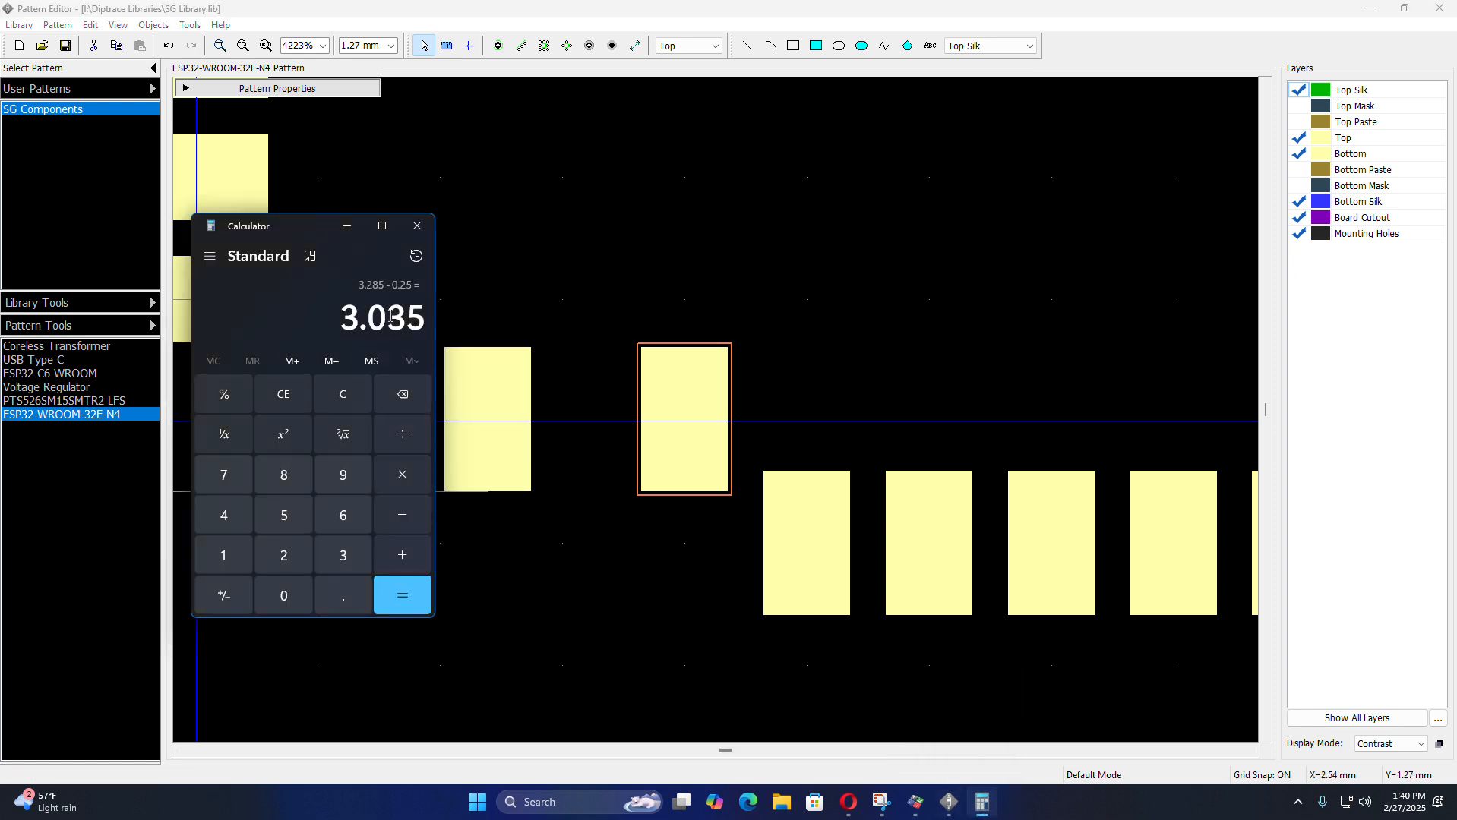
left_click(403, 555)
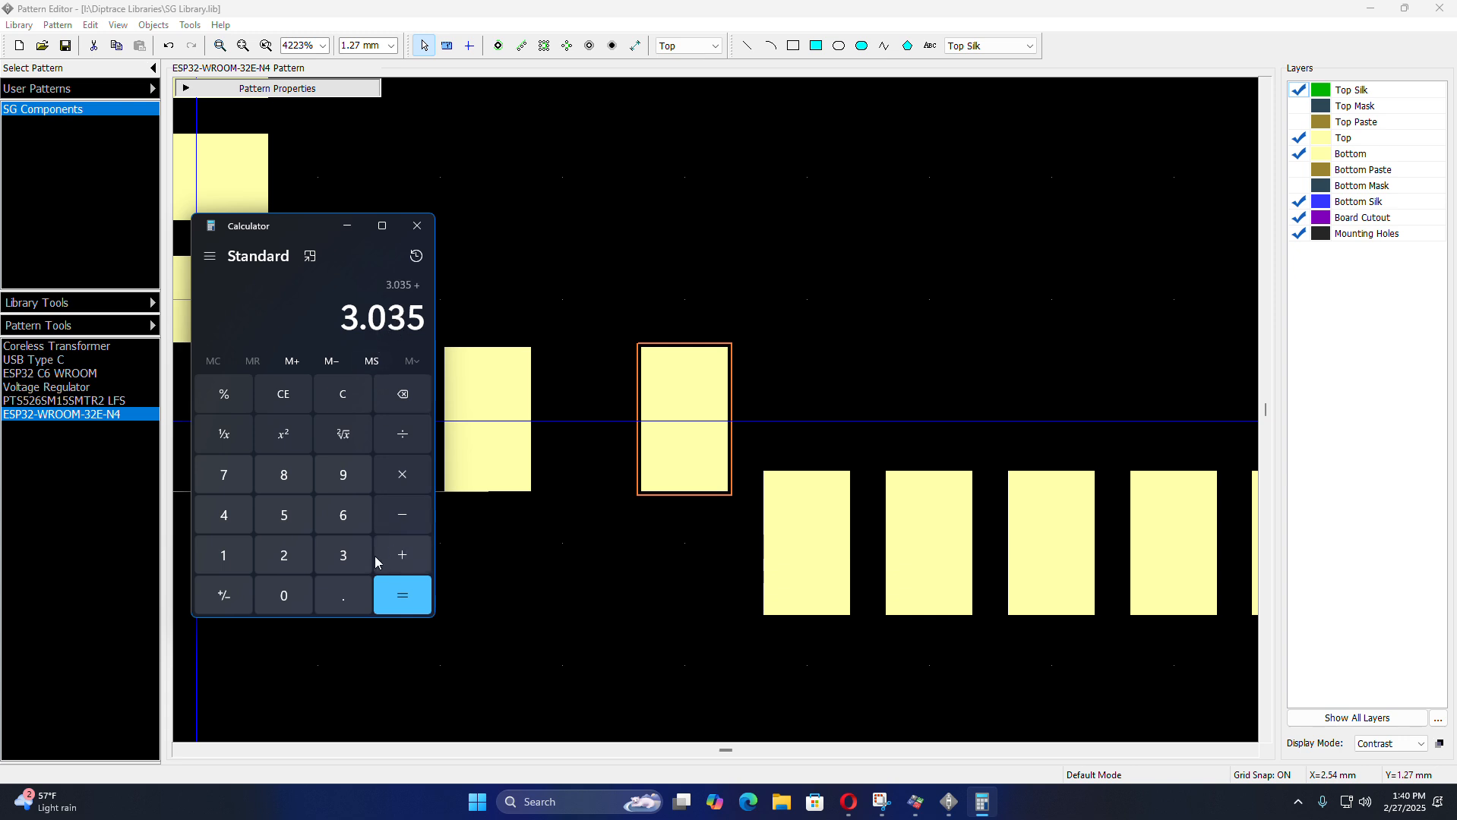
left_click(243, 557)
left_click(344, 600)
left_click(281, 554)
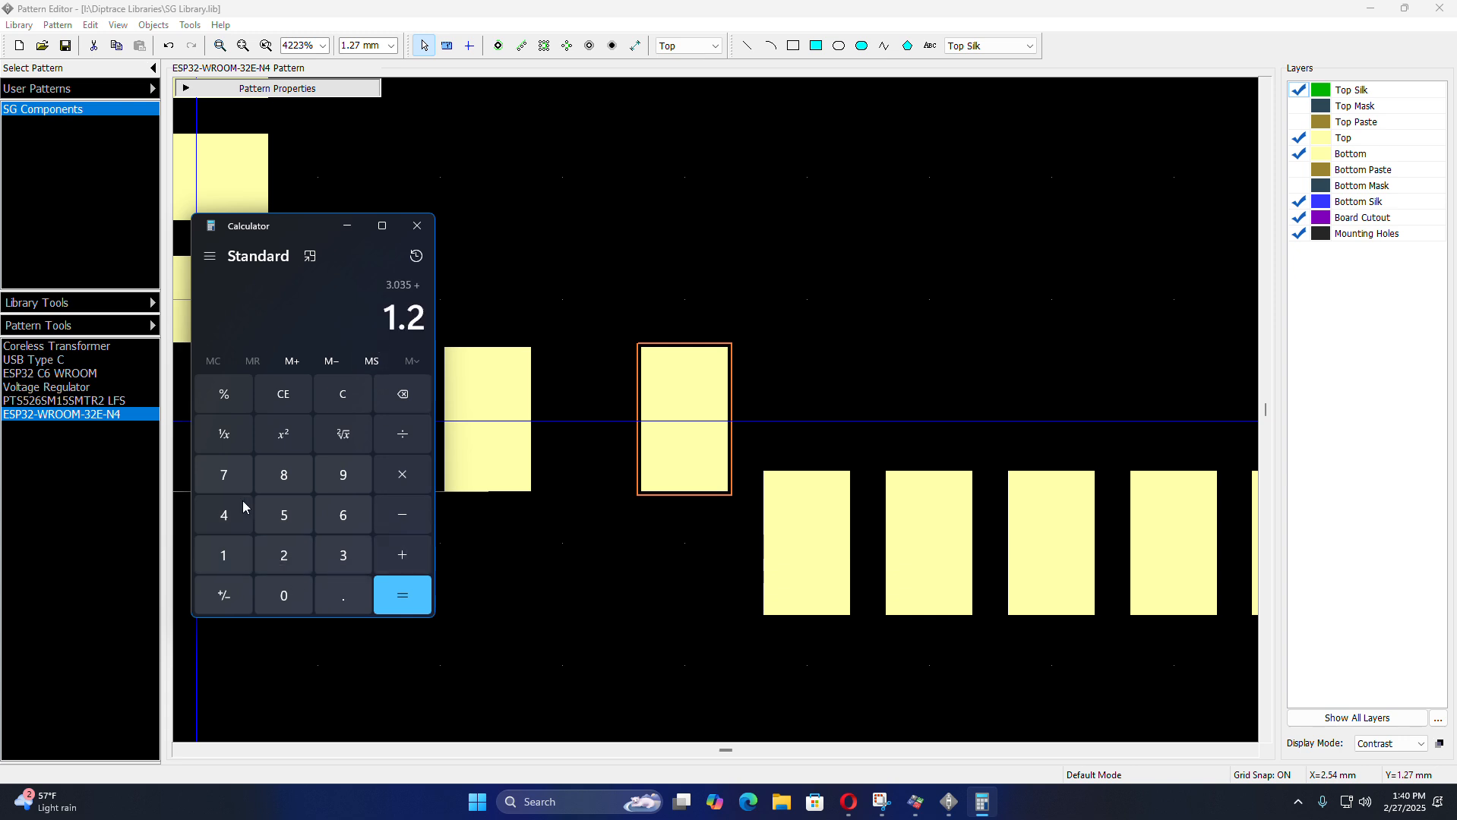
left_click(225, 476)
left_click(399, 594)
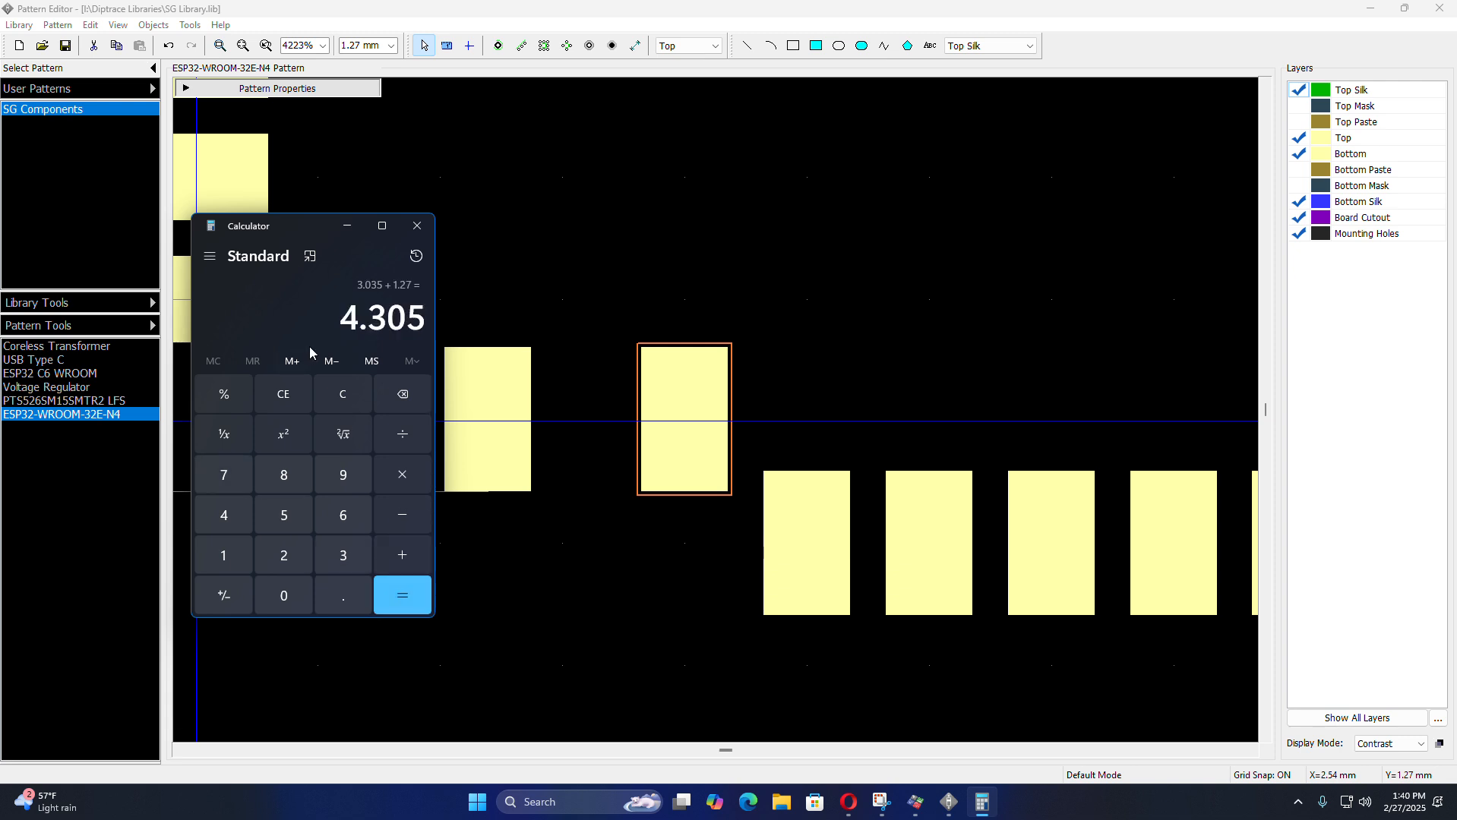
- Copy the 4.305 result from Calculator and set pad 16's X position to 4.305 mm in Pattern Editor
left_click_drag(343, 319, 419, 319)
right_click(404, 316)
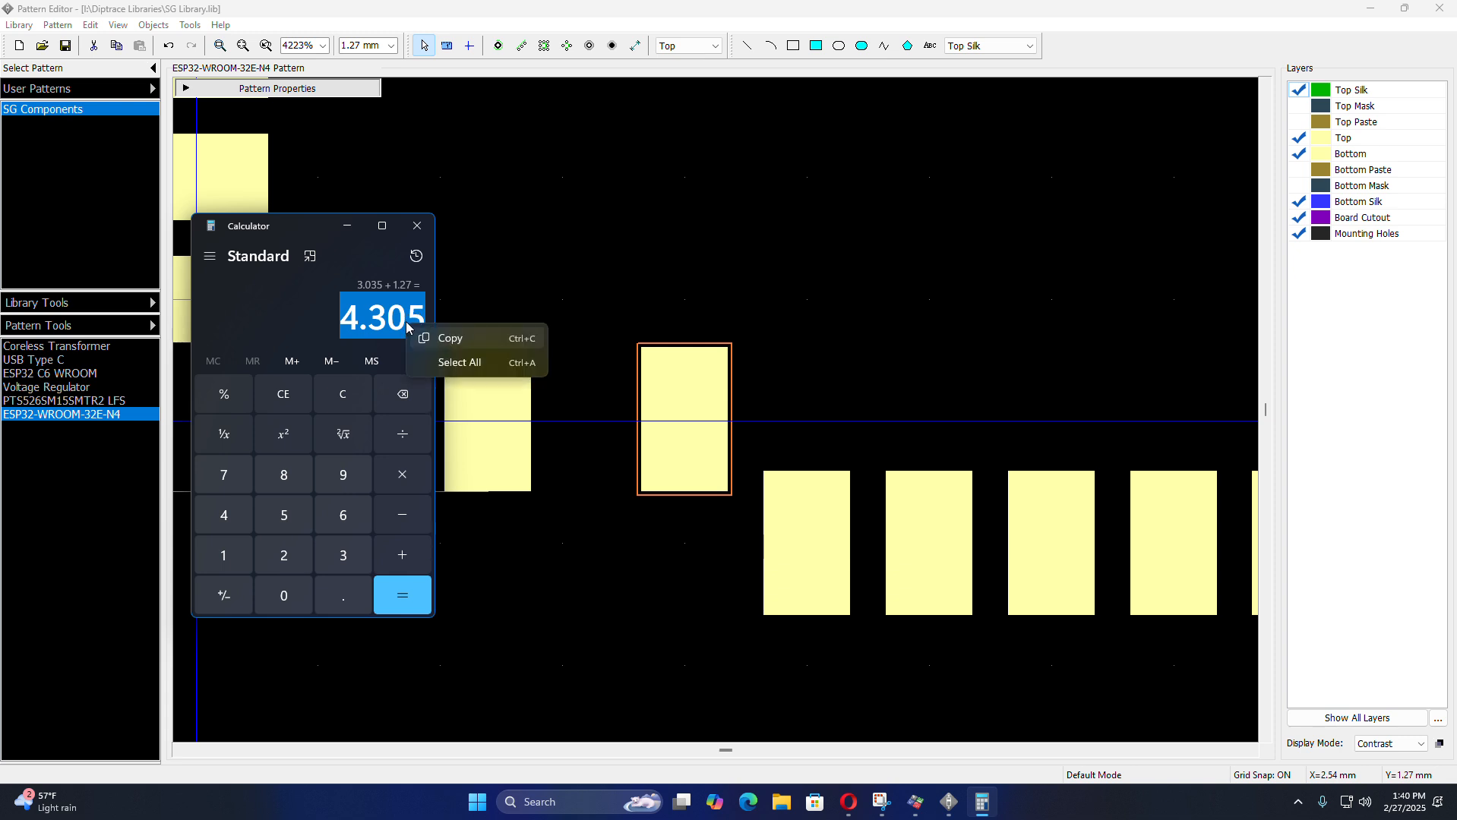
left_click(444, 335)
left_click(589, 561)
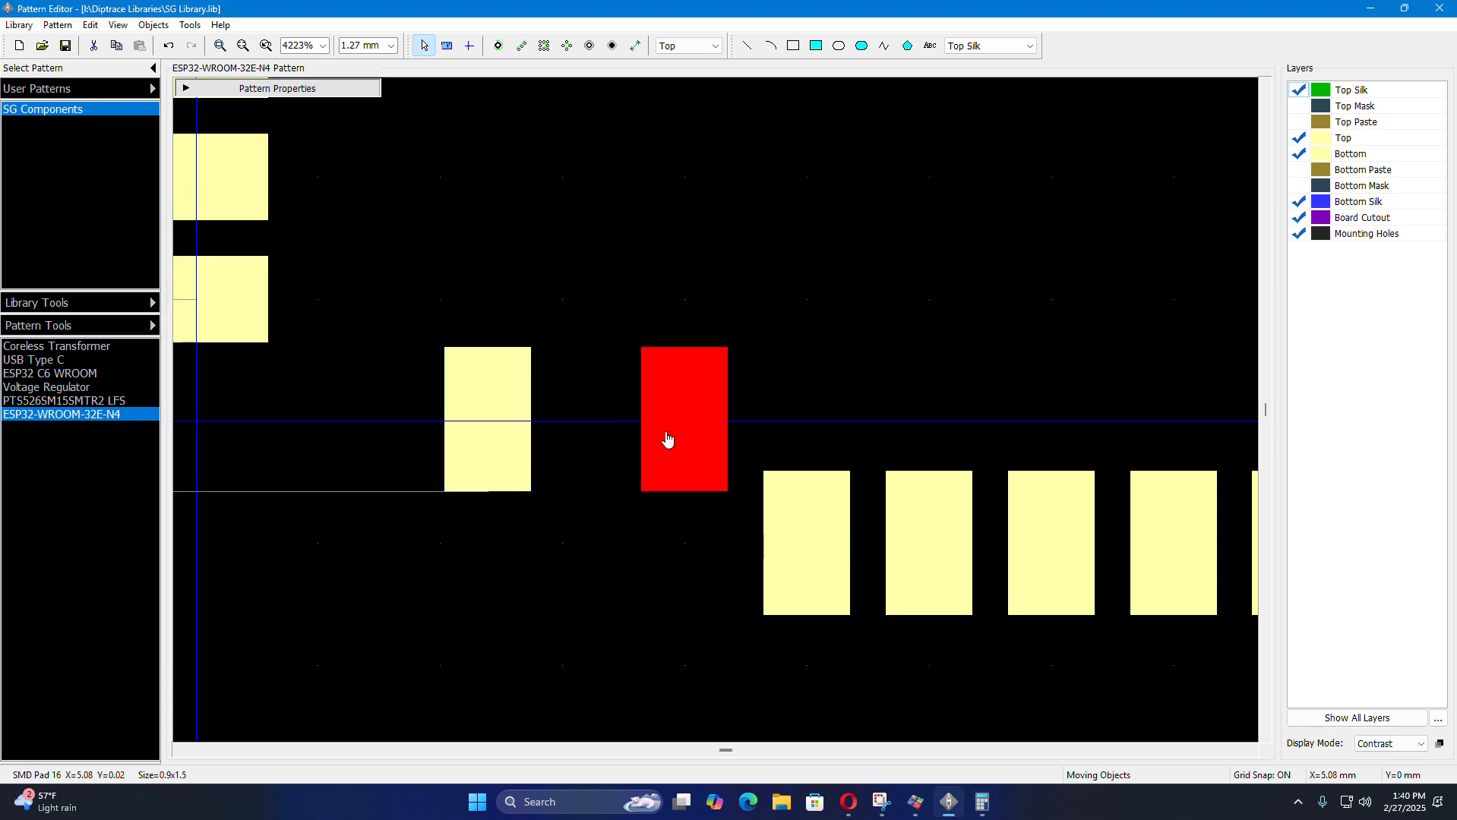
double_click(663, 440)
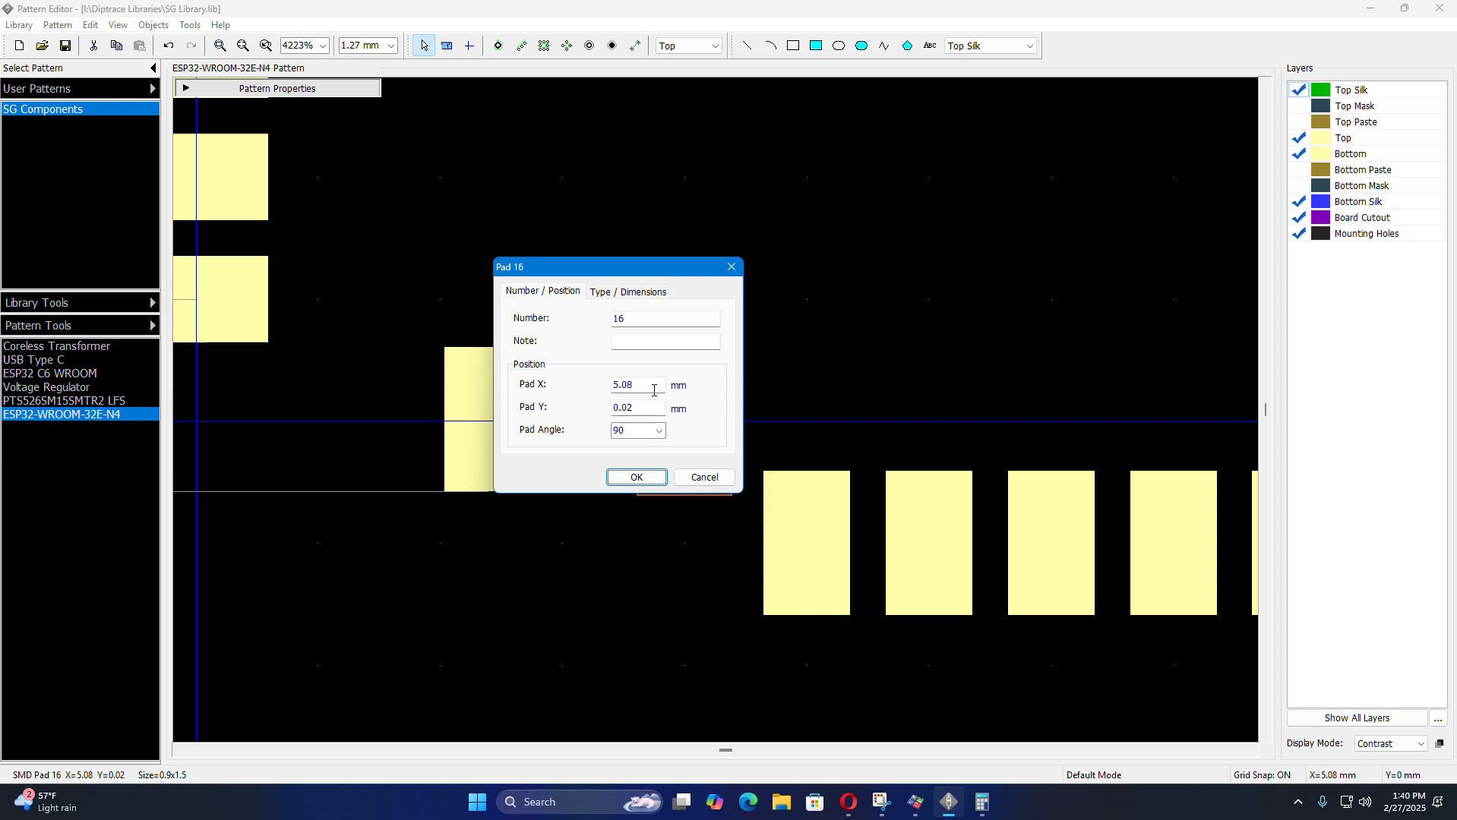
left_click_drag(651, 386, 573, 399)
key("Return")
- Move pad 17 level with pad 16 and add 1.27 to 4.305 in Calculator for its X position
left_click_drag(819, 581, 748, 455)
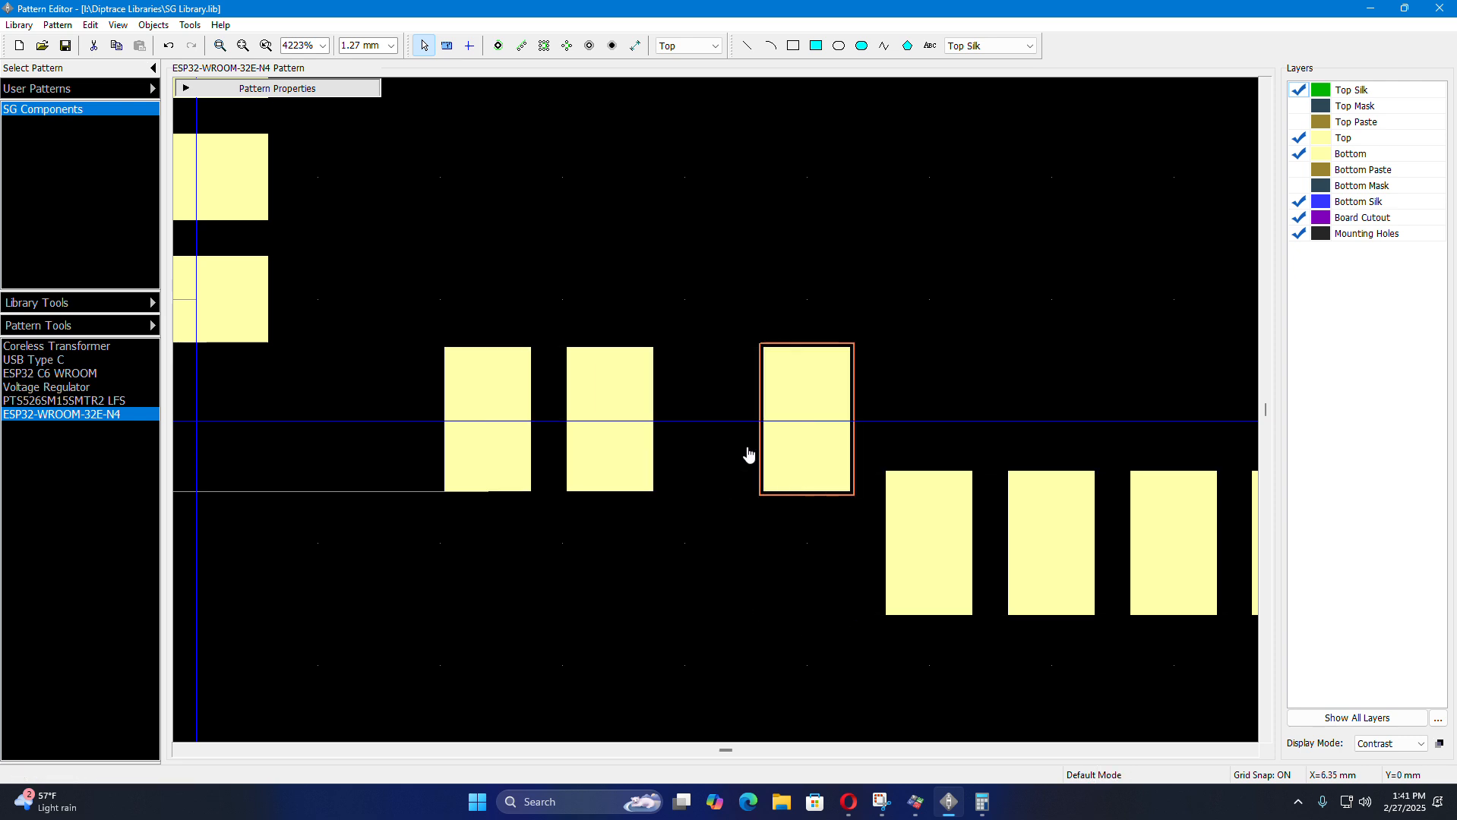
double_click(802, 425)
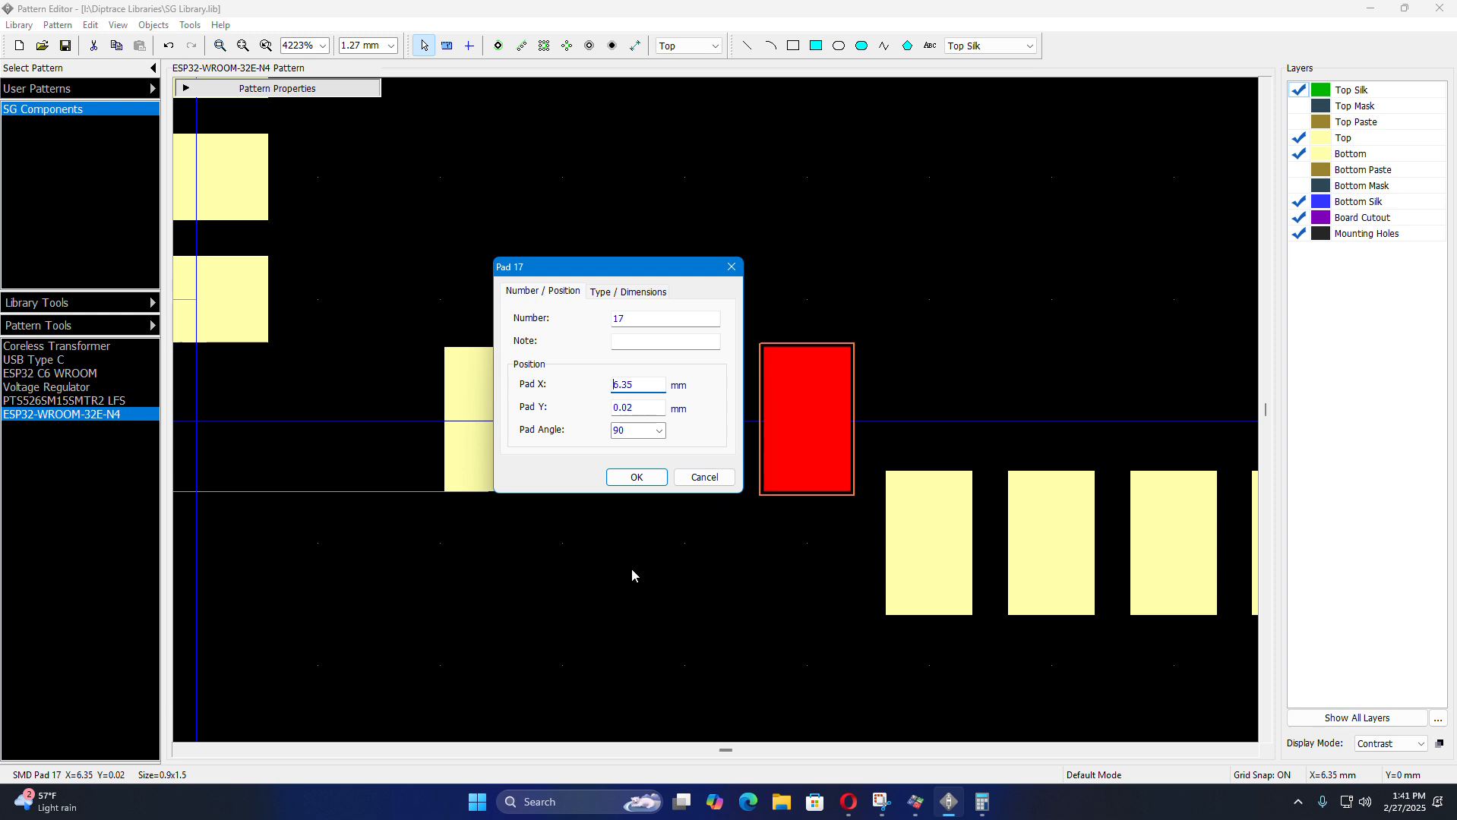
left_click(982, 802)
left_click(403, 555)
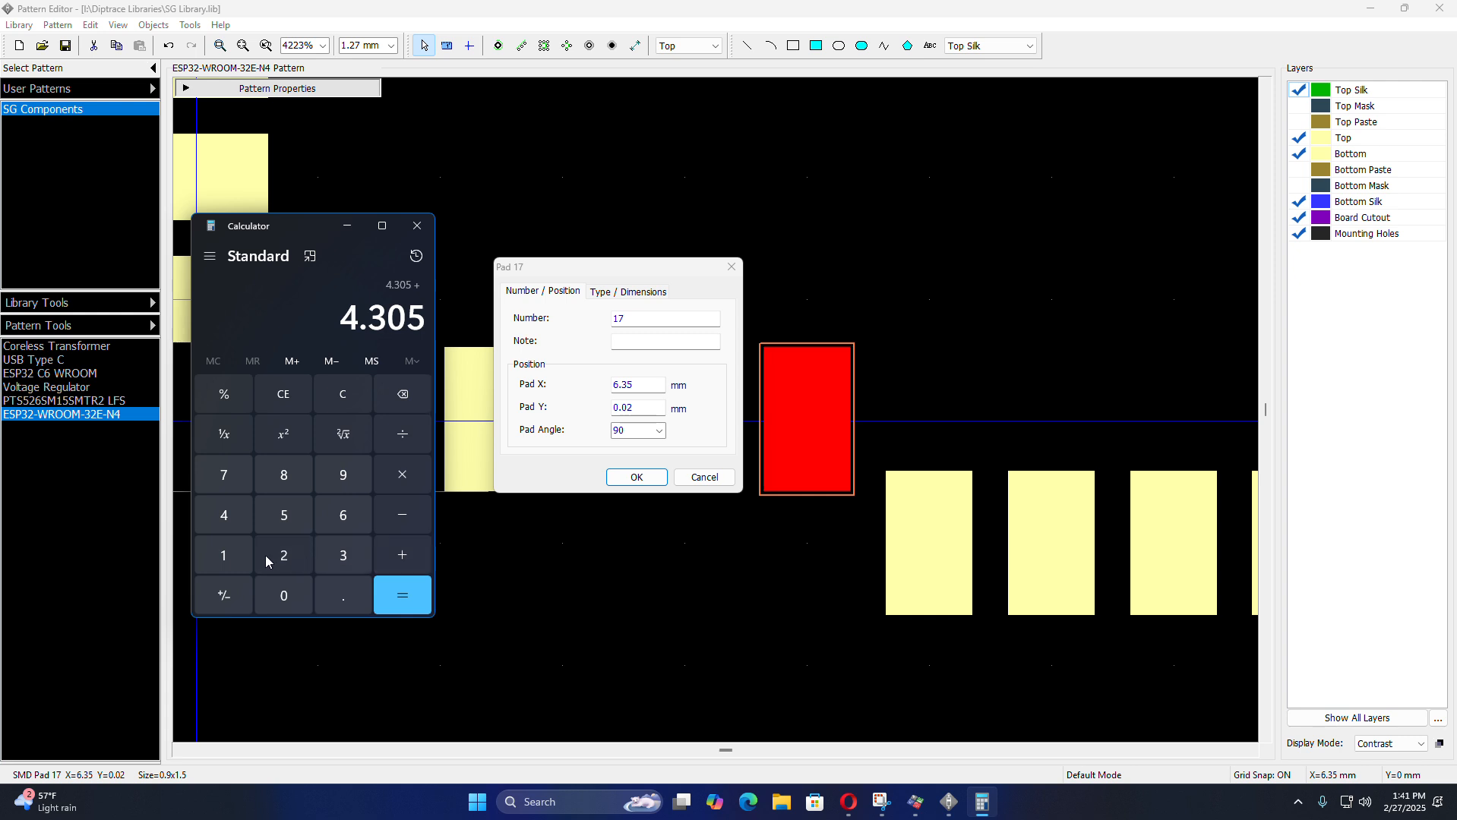
left_click(223, 556)
left_click(343, 596)
left_click(281, 558)
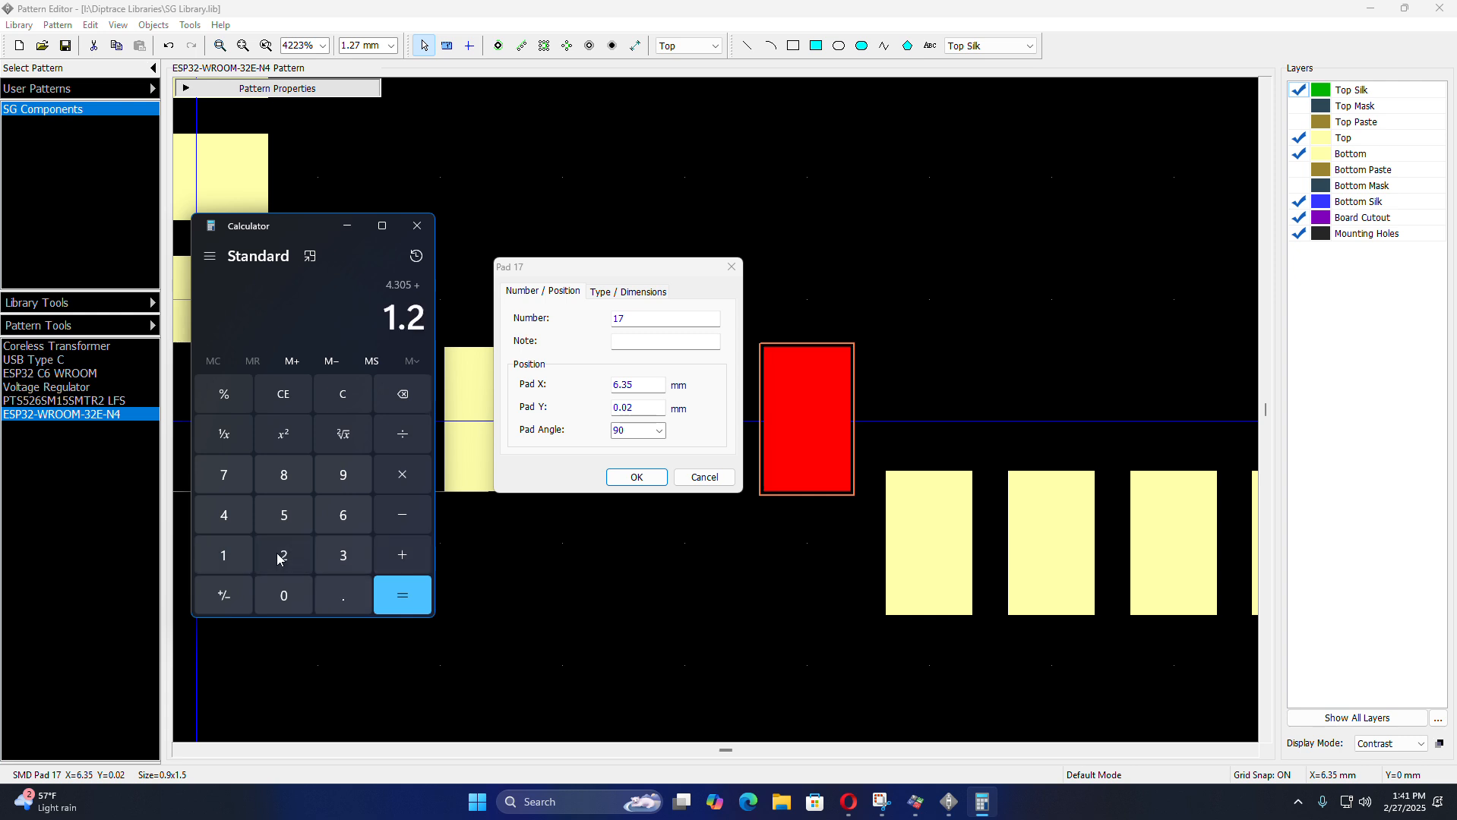
left_click(228, 478)
left_click(401, 600)
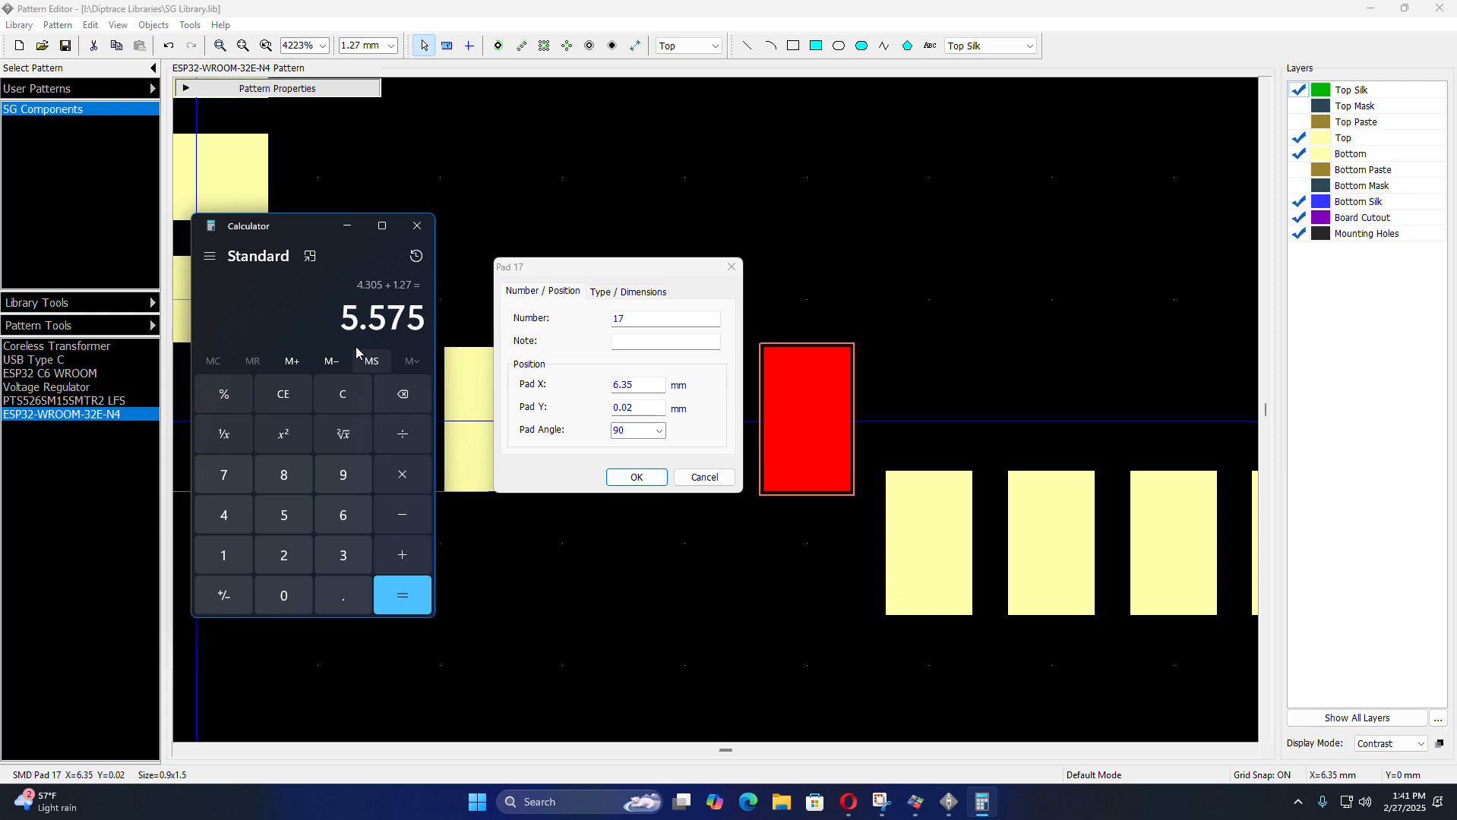
- Copy the Calculator result and set pad 17's X position to 5.575 mm in Pattern Editor
left_click_drag(346, 320, 432, 329)
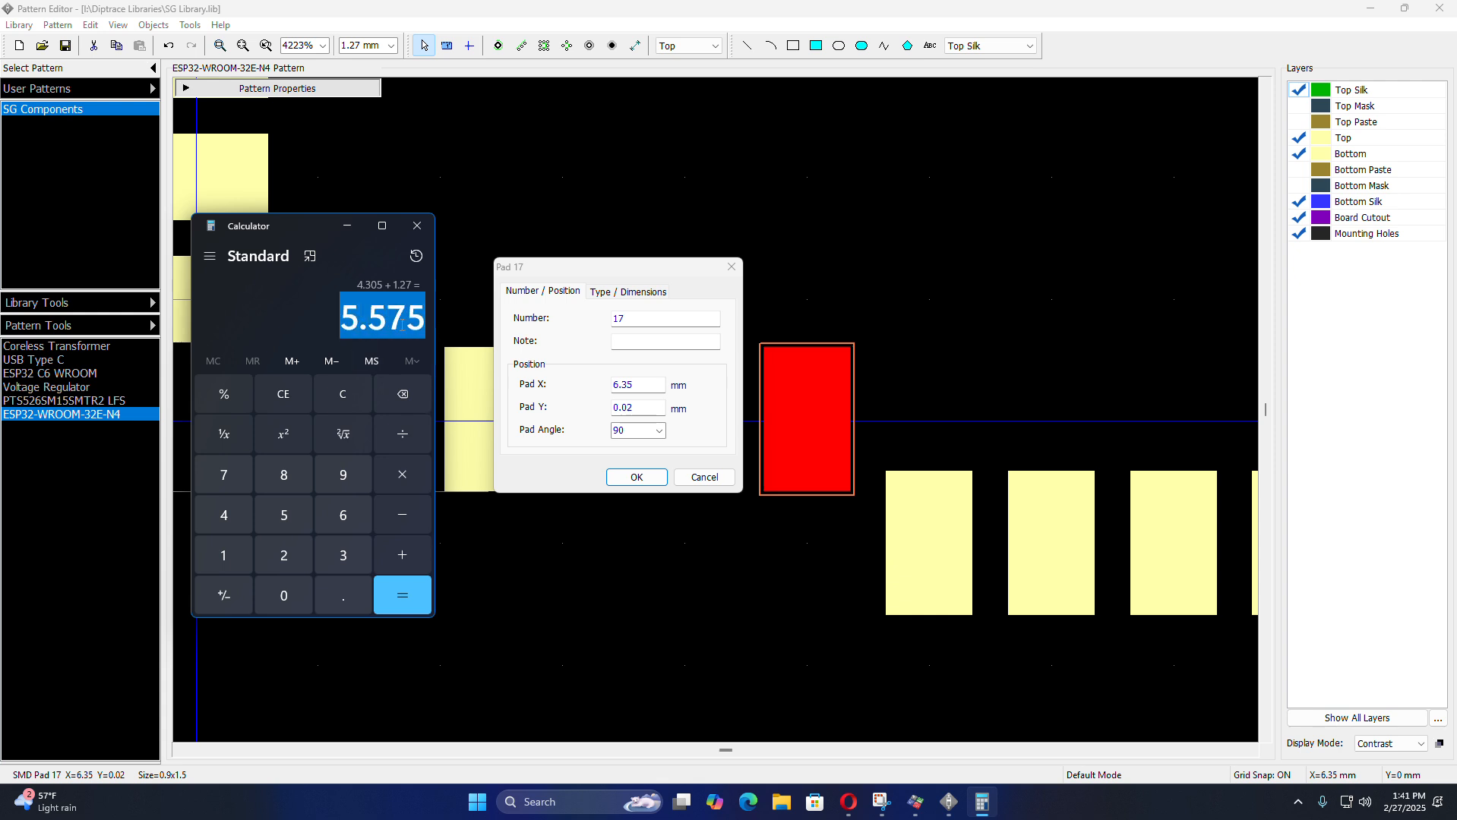
right_click(402, 325)
left_click(437, 342)
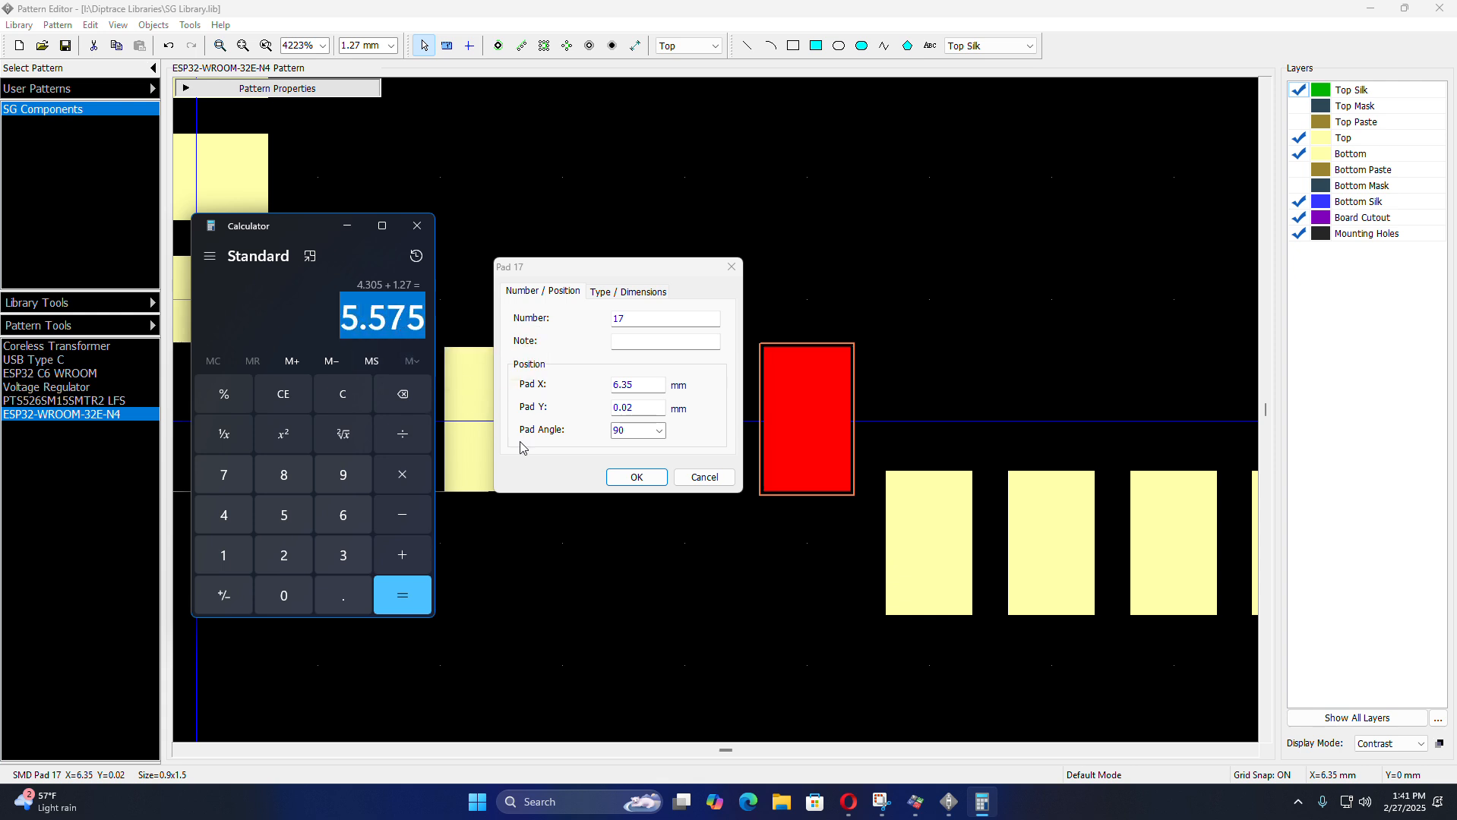
left_click(619, 480)
double_click(838, 458)
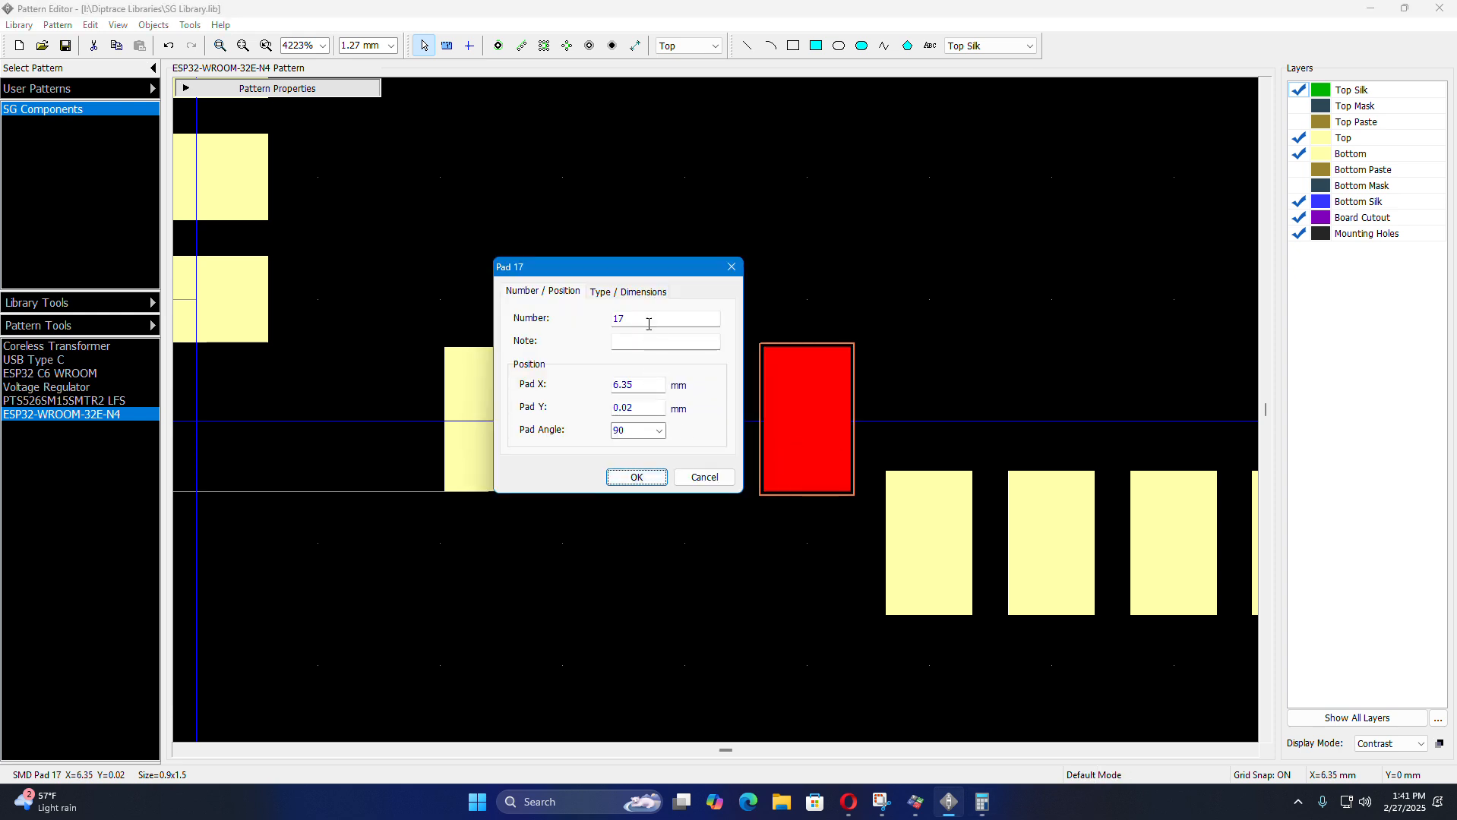
double_click(614, 390)
key("ctrl+v")
left_click(638, 476)
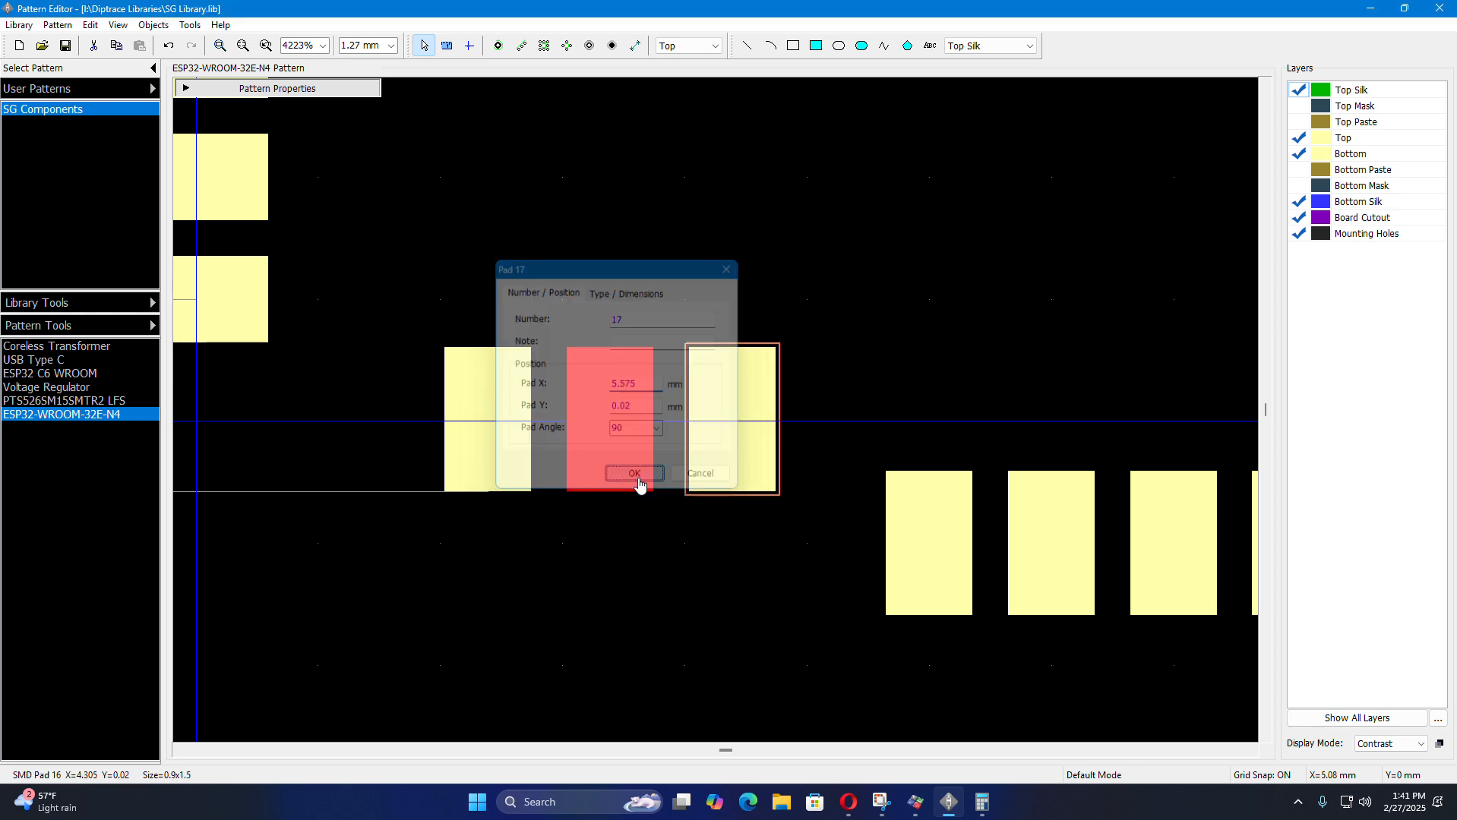
- Examine the alignment and spacing of the bottom row pads relative to both side columns
scroll(429, 565, "down", 2)
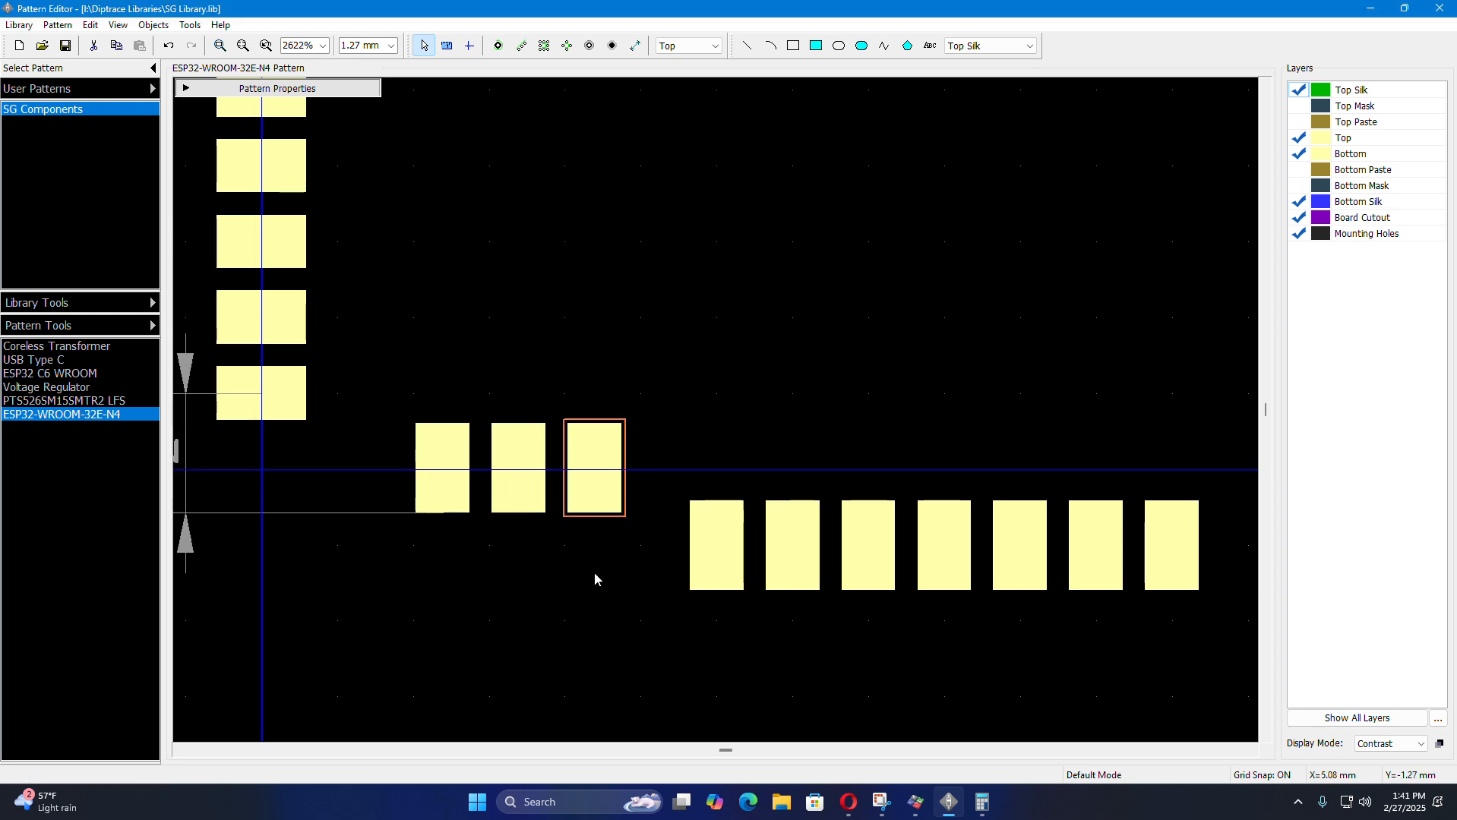
scroll(524, 564, "down", 2)
scroll(706, 566, "up", 2)
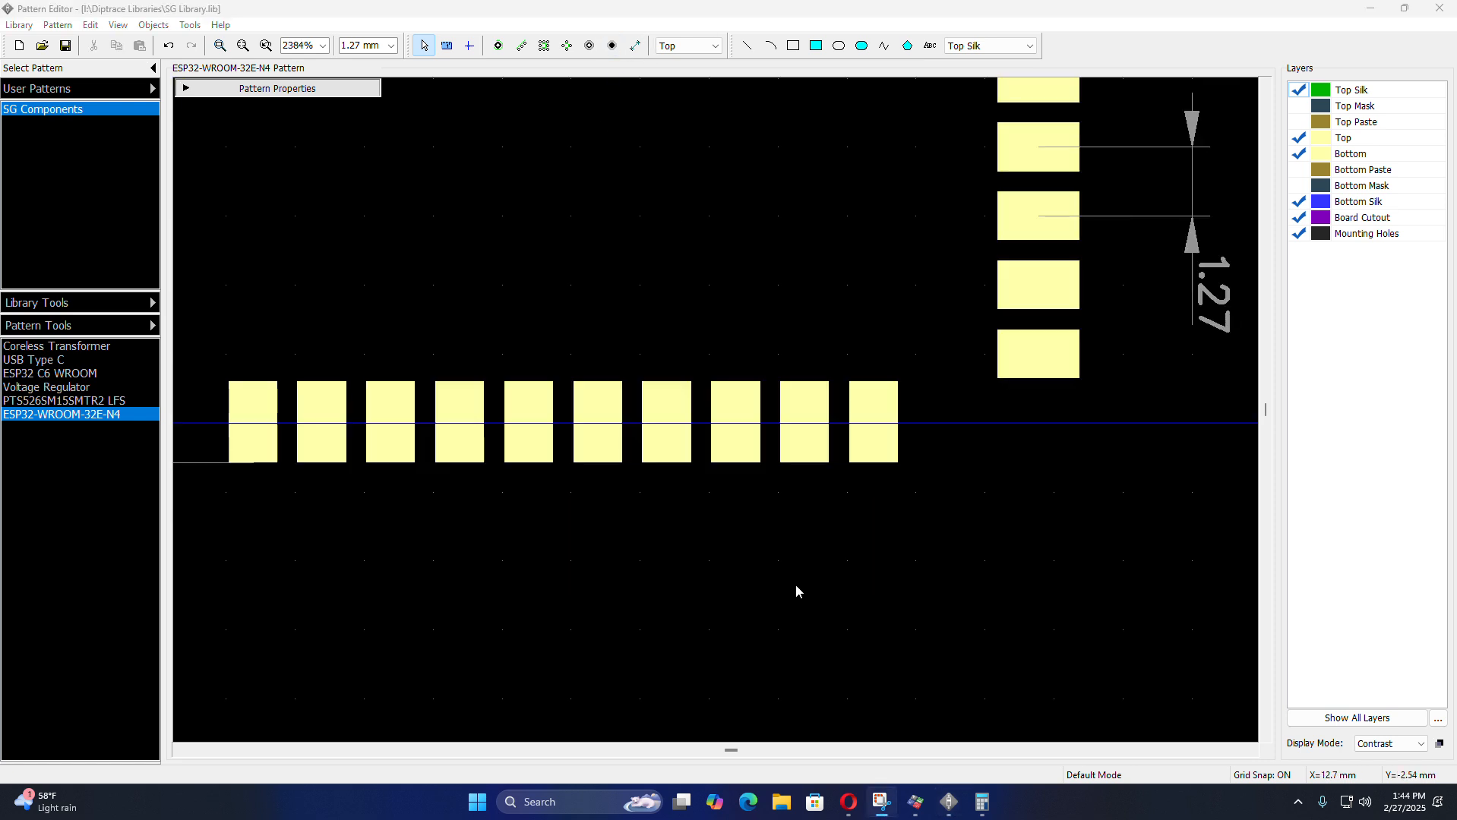
left_click(747, 609)
scroll(761, 591, "down", 3)
scroll(725, 590, "down", 1)
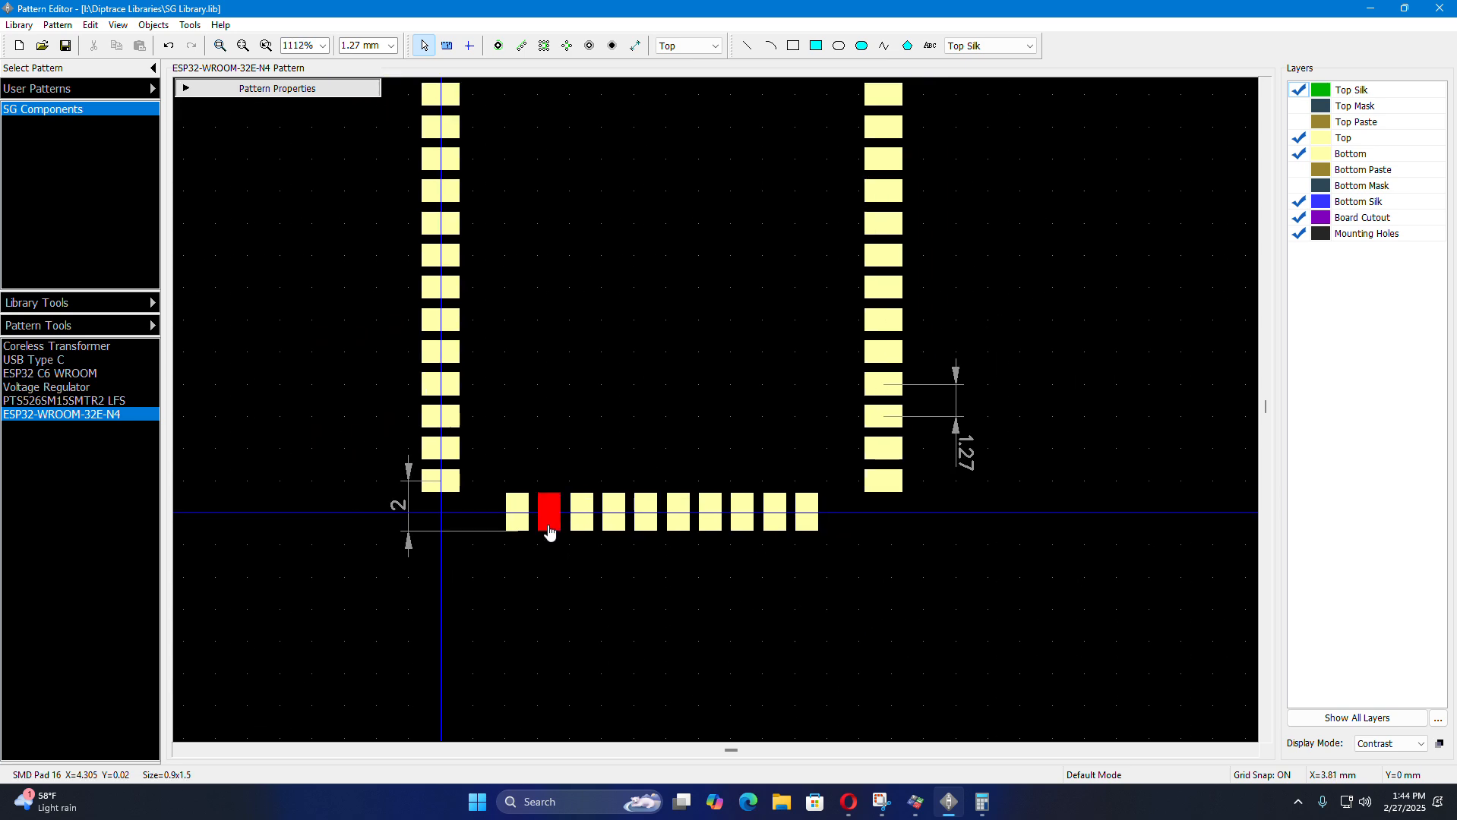
scroll(544, 516, "up", 2)
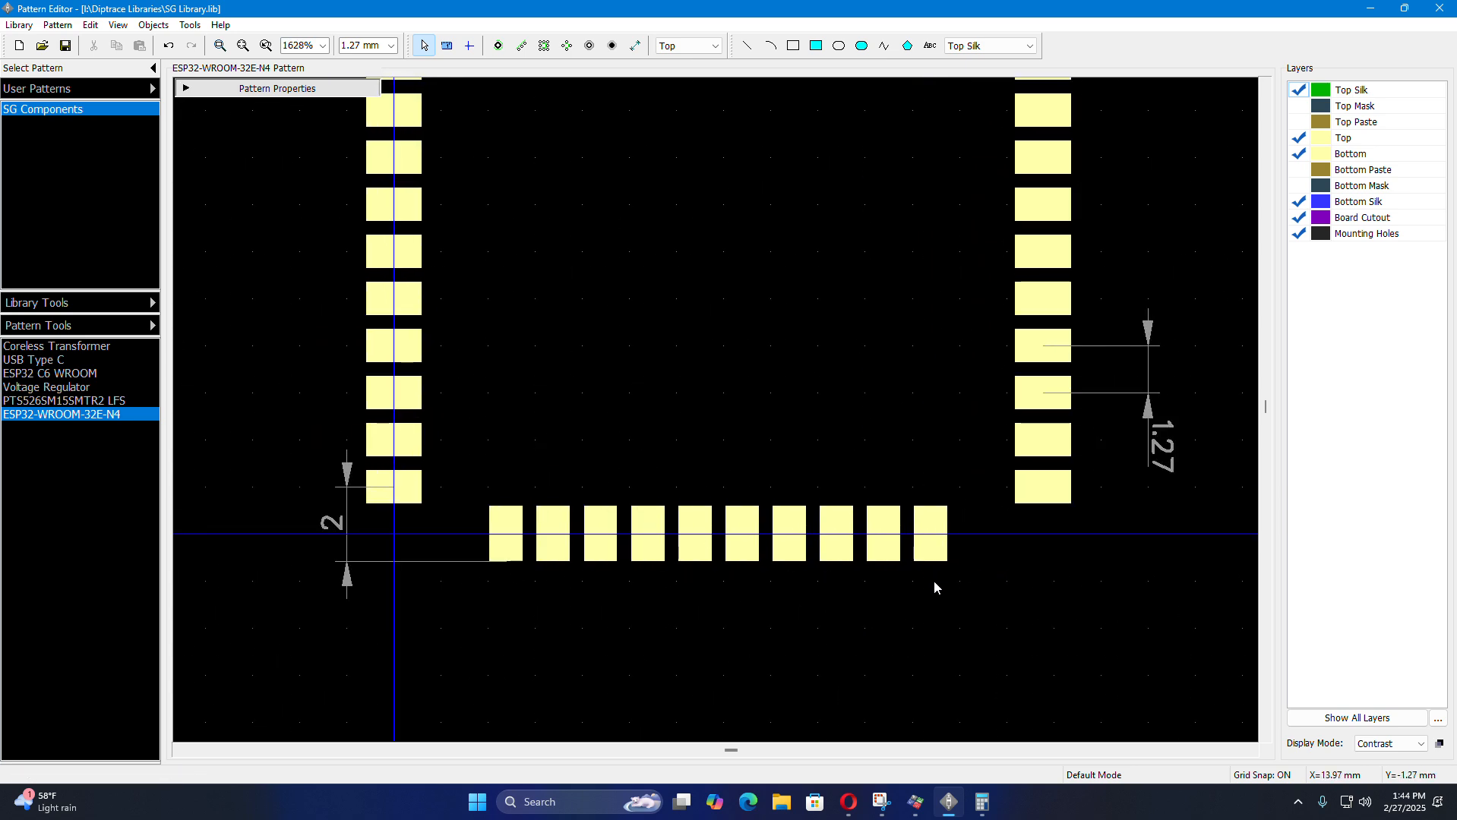
scroll(835, 661, "down", 4)
scroll(781, 537, "up", 3)
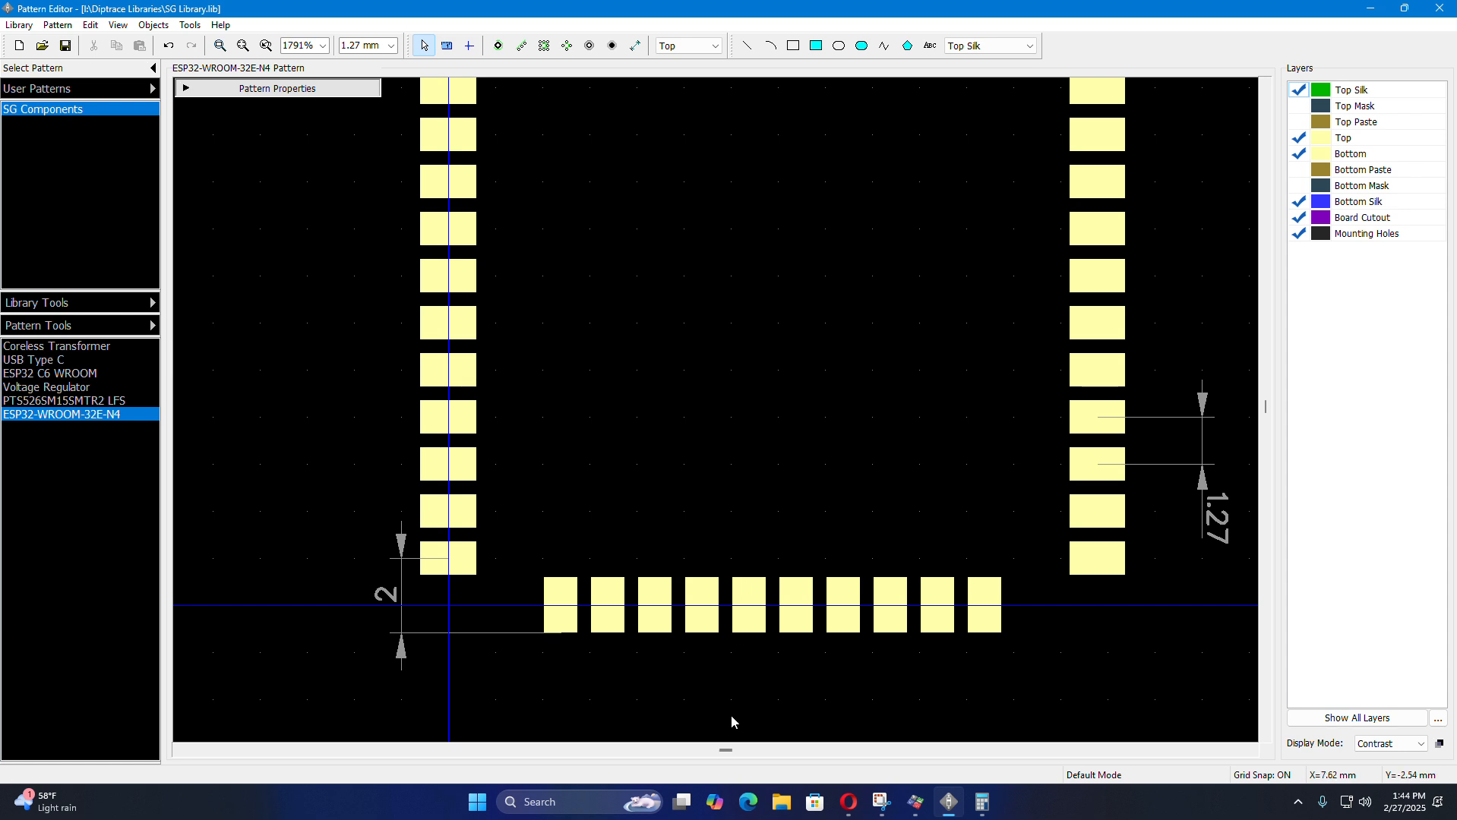
scroll(731, 714, "up", 5)
scroll(628, 618, "up", 1)
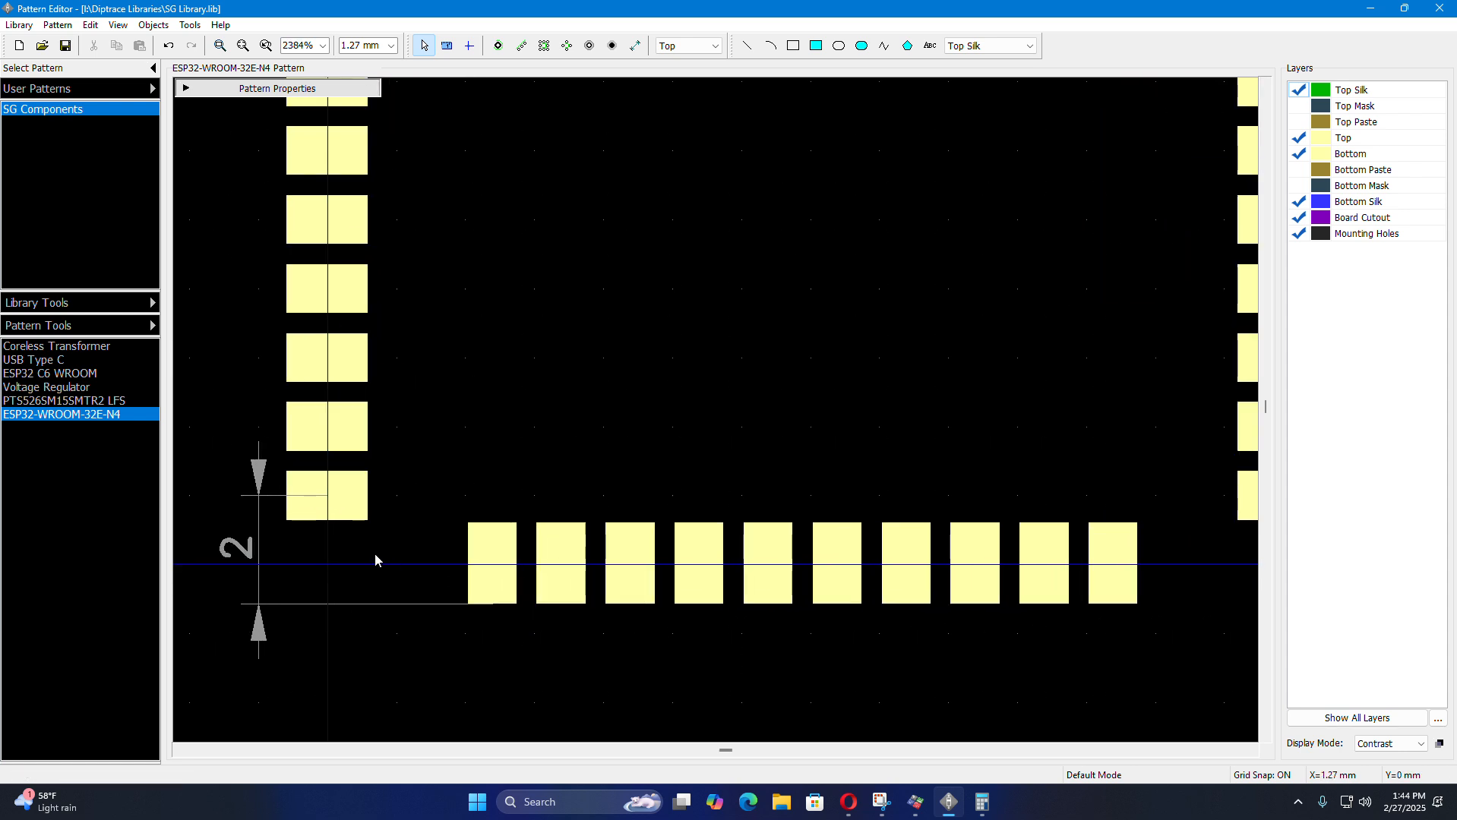
scroll(424, 614, "down", 1)
scroll(432, 621, "up", 1)
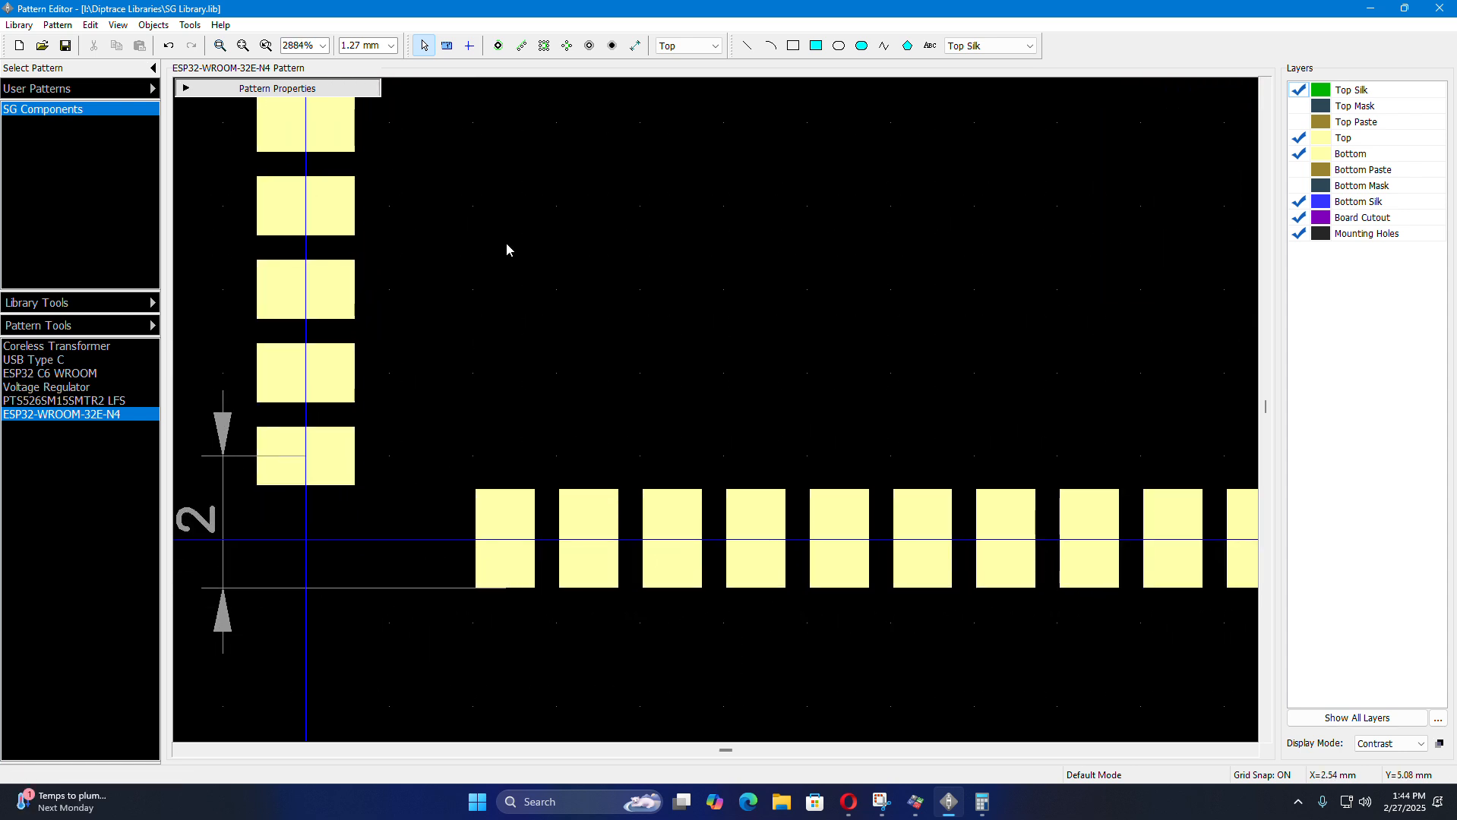
- Place a horizontal dimension below the pads from the left column's lowest pad centre to the bottom row's first pad centre
left_click(635, 47)
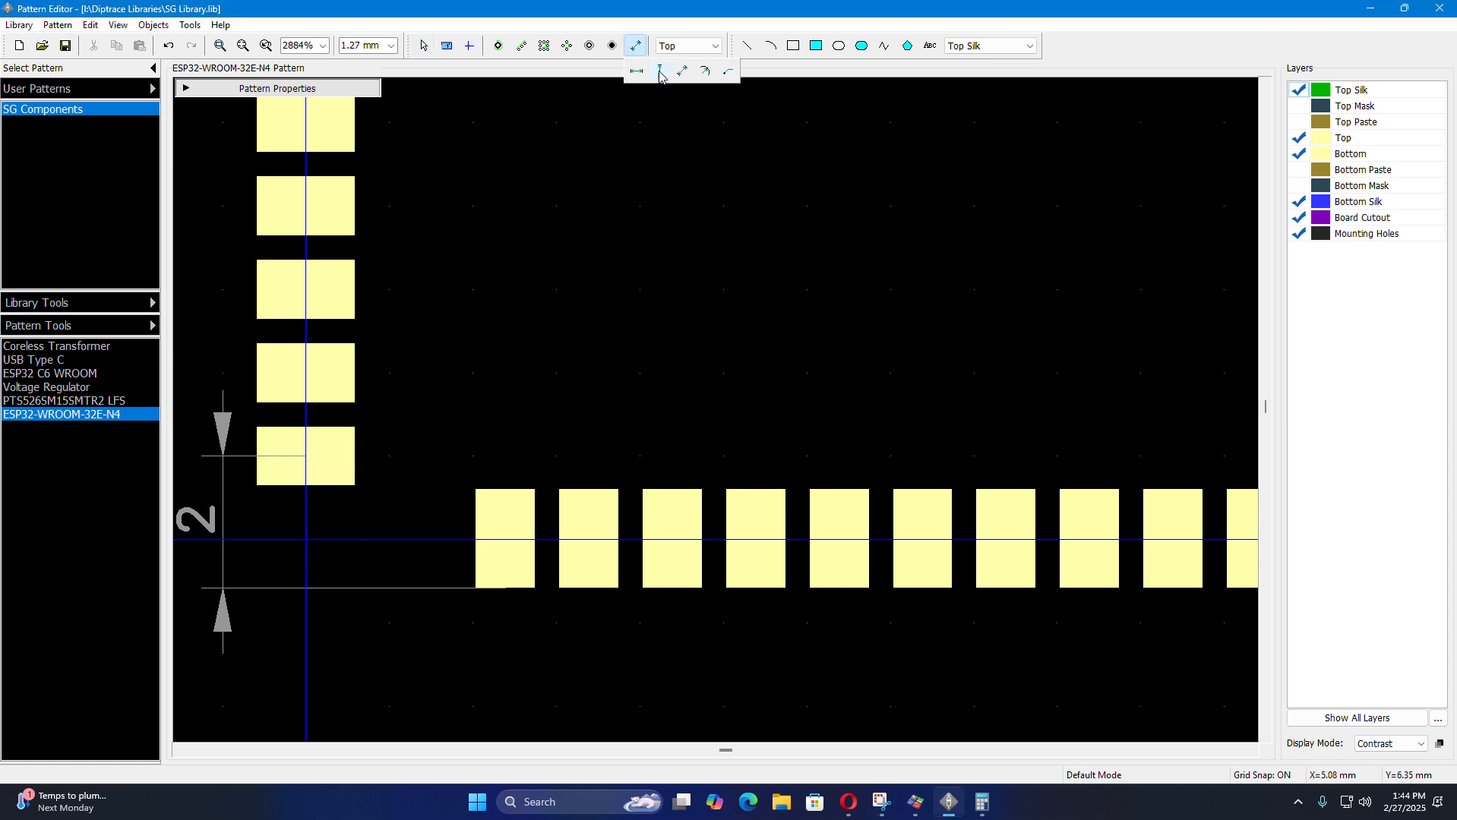
left_click(636, 72)
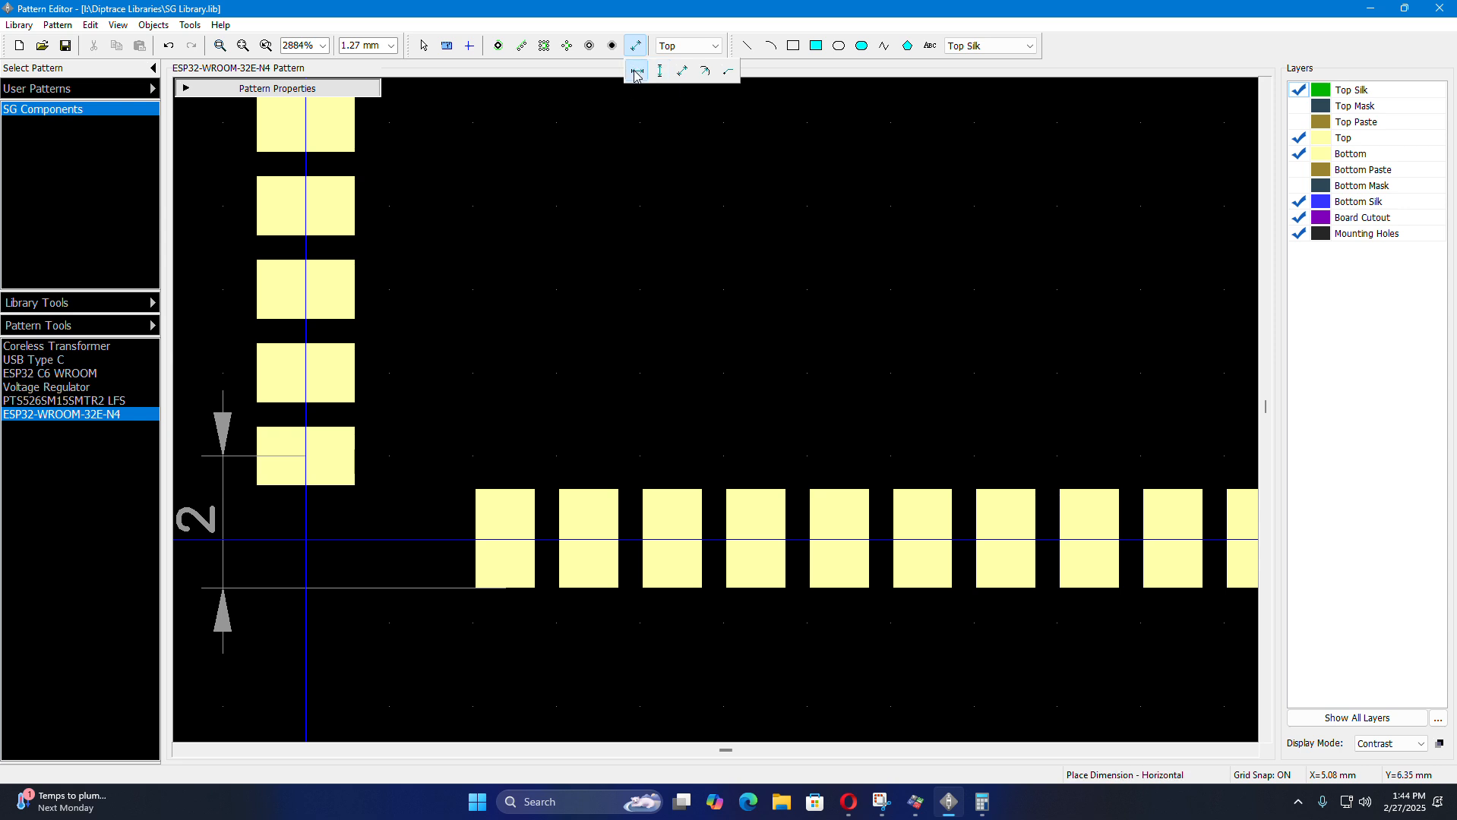
left_click(304, 455)
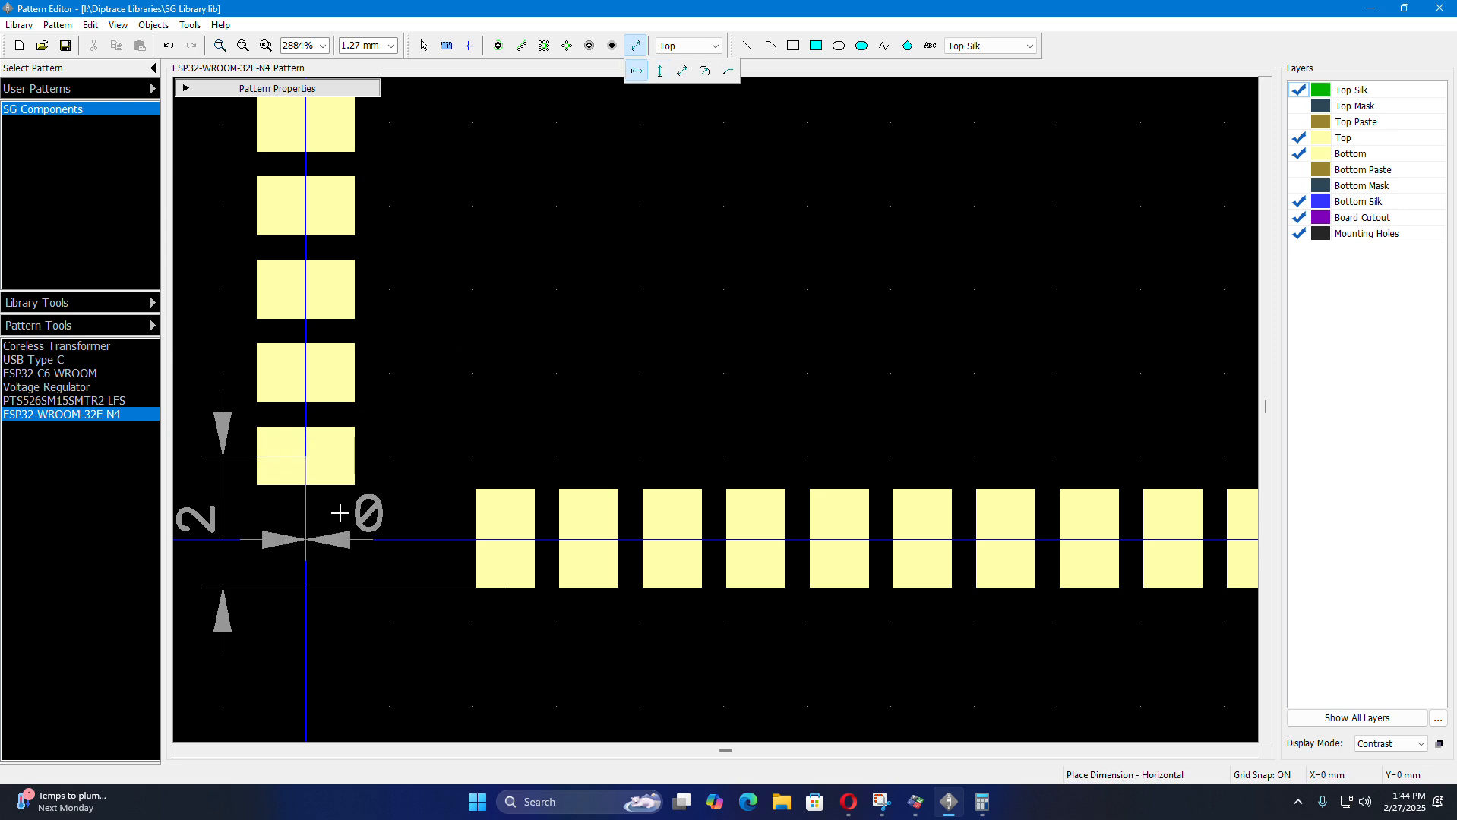
left_click(504, 537)
scroll(492, 447, "down", 2)
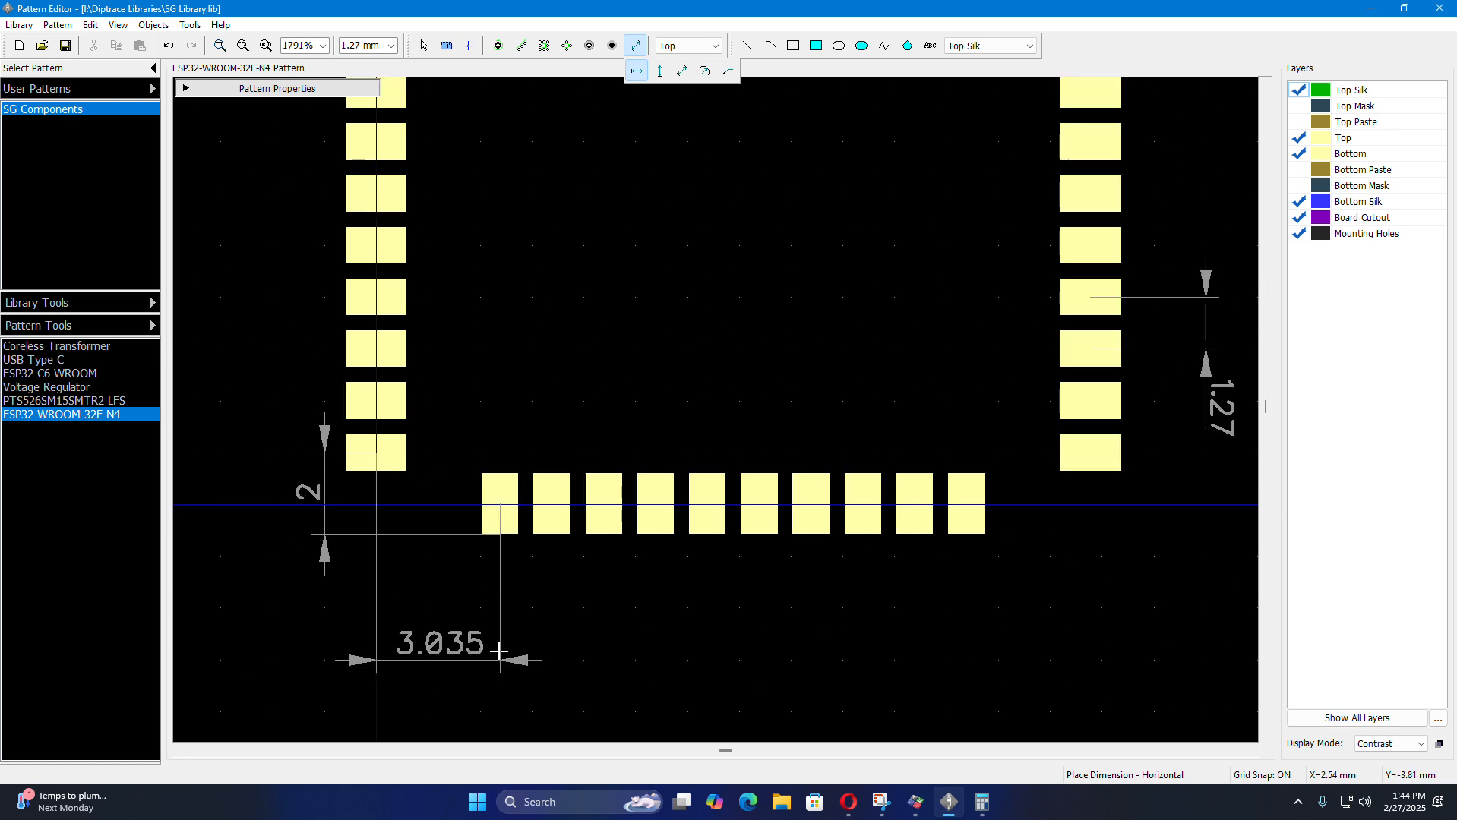
left_click(505, 628)
key("Escape")
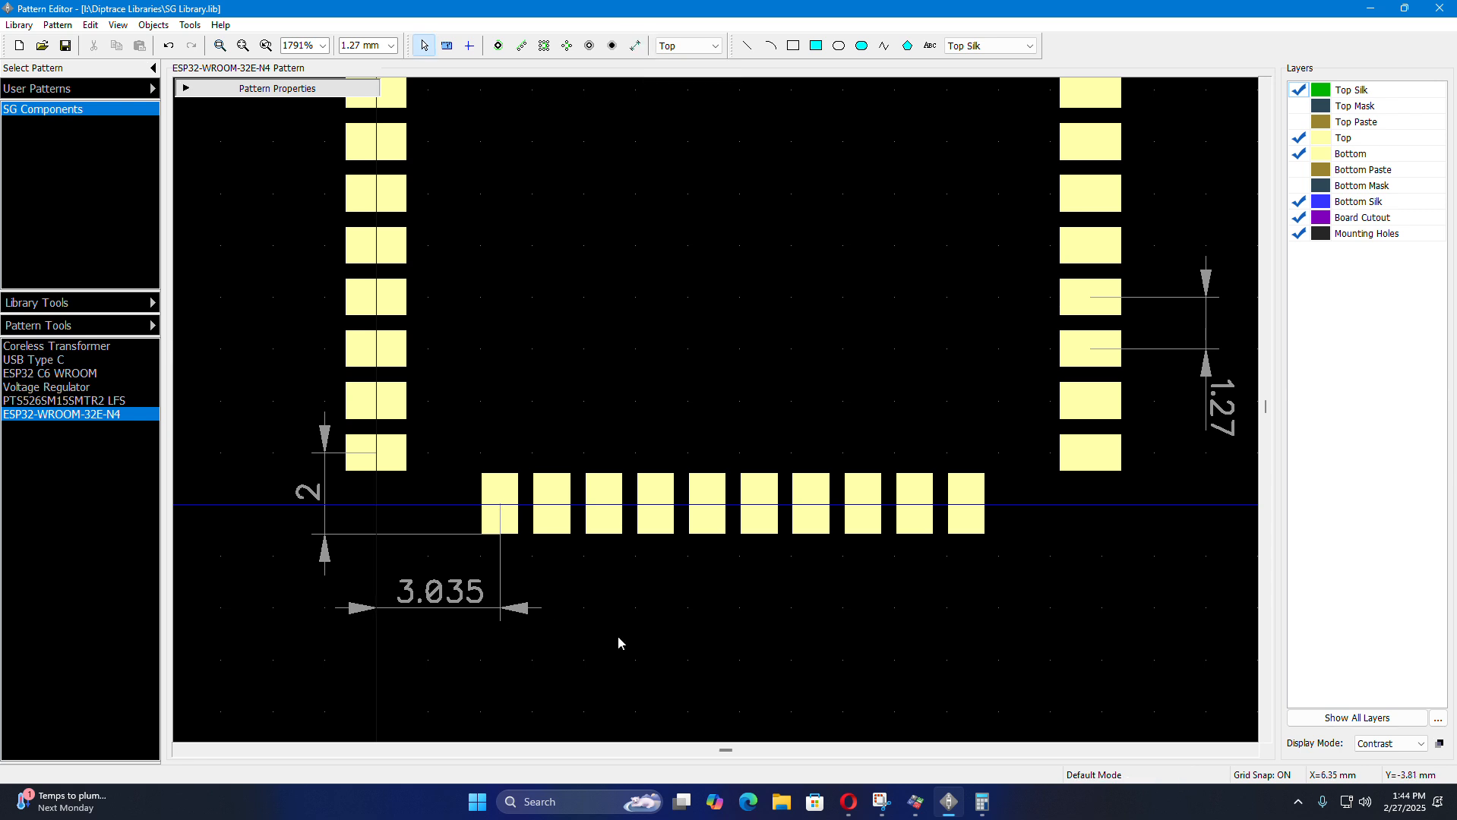
- Place a horizontal dimension below the pads from the right column's lowest pad centre to the bottom row's last pad centre
scroll(455, 622, "up", 3)
scroll(310, 669, "down", 2)
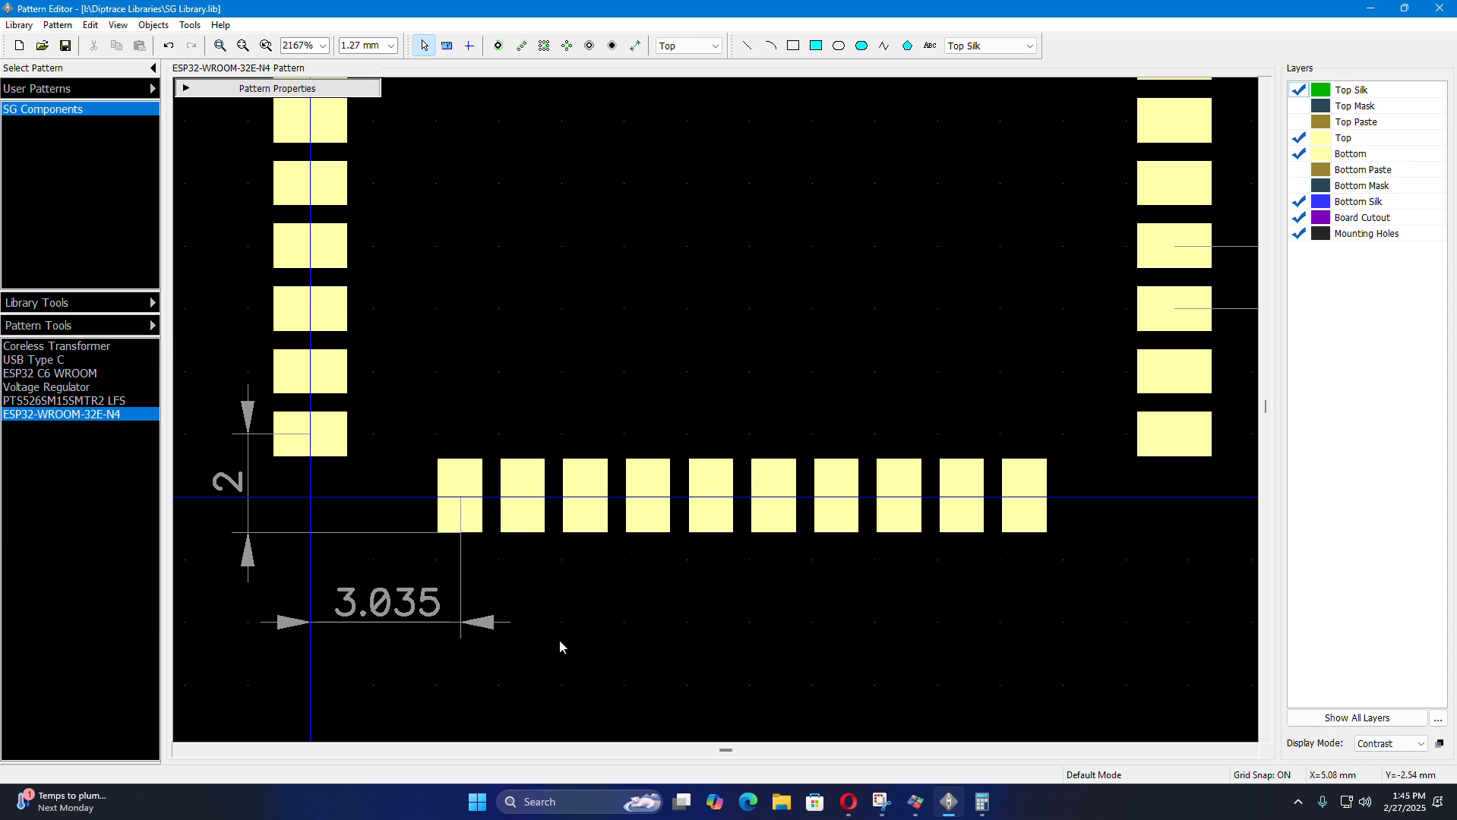
scroll(539, 576, "down", 1)
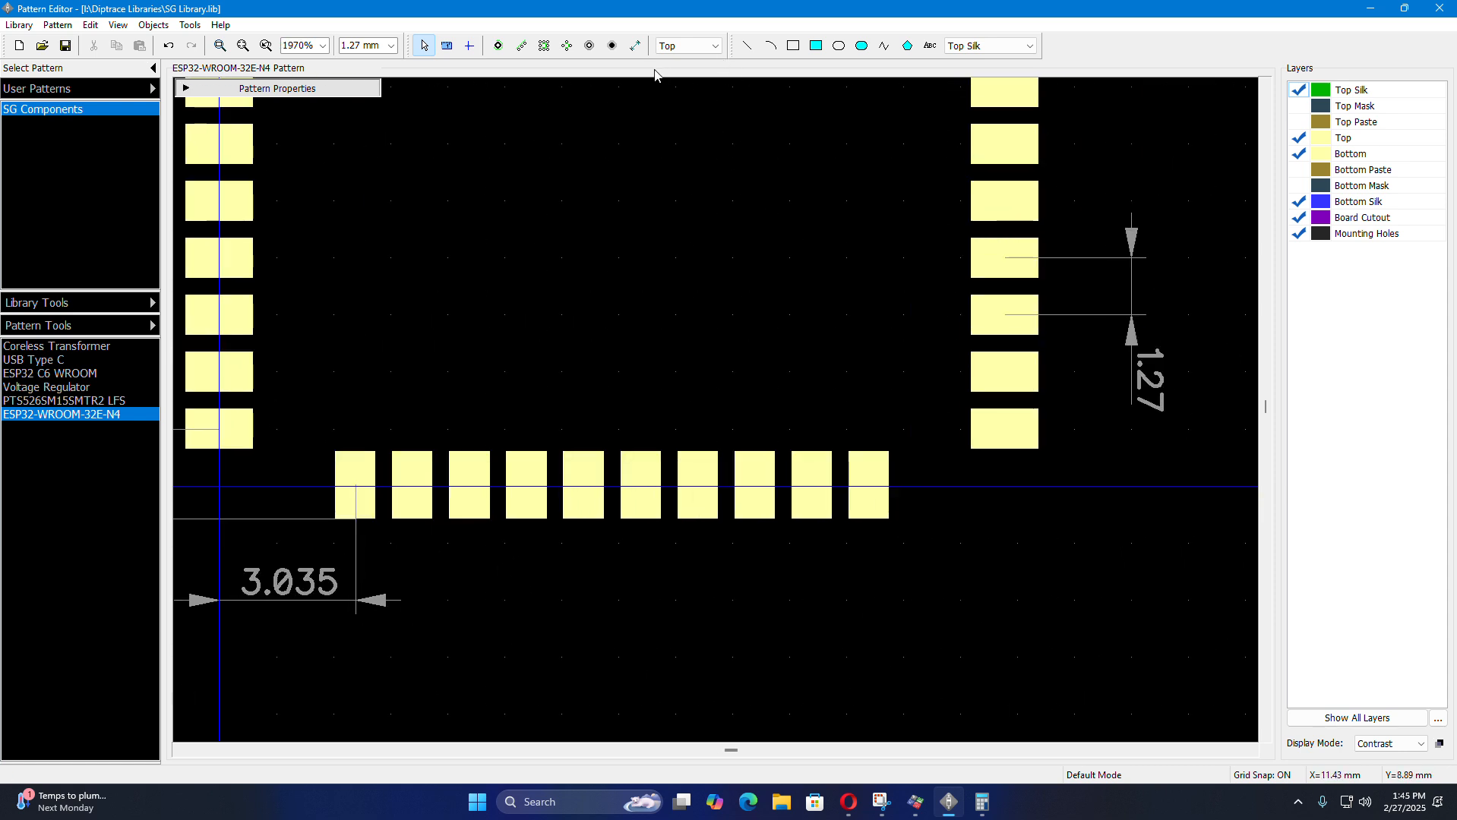
left_click(635, 51)
scroll(1002, 482, "up", 2)
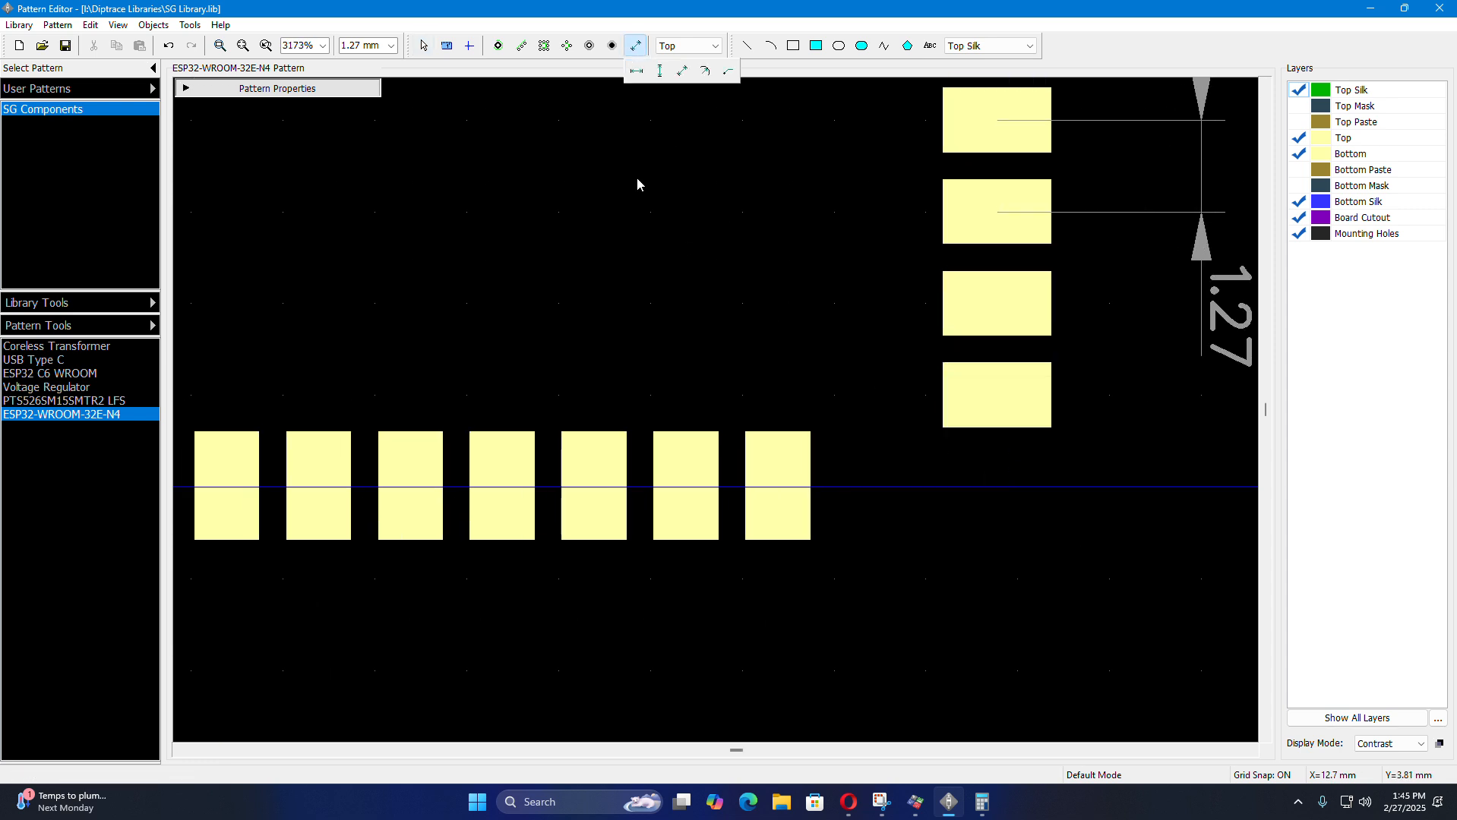
left_click(637, 70)
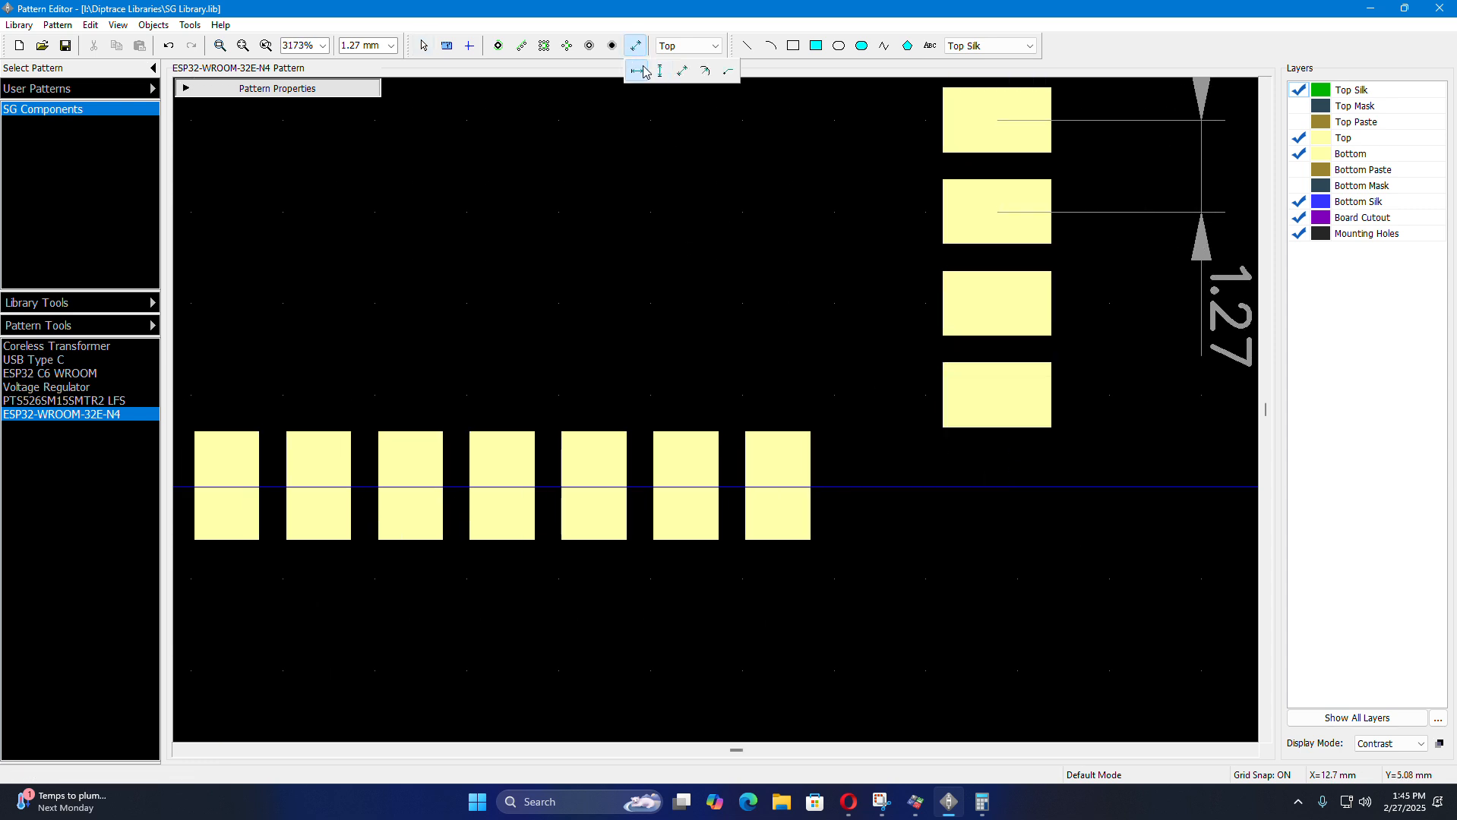
left_click(996, 391)
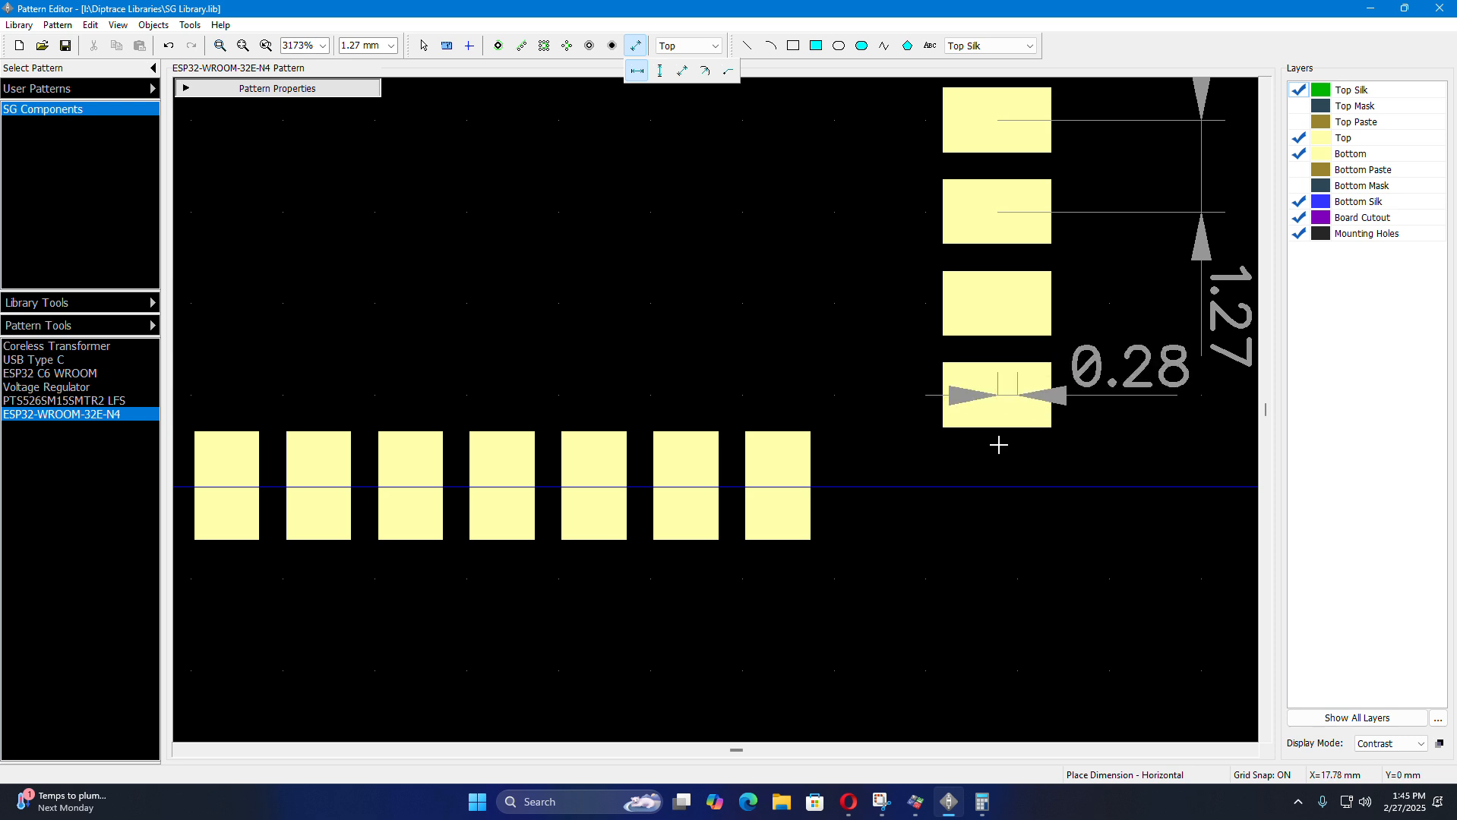
left_click(776, 487)
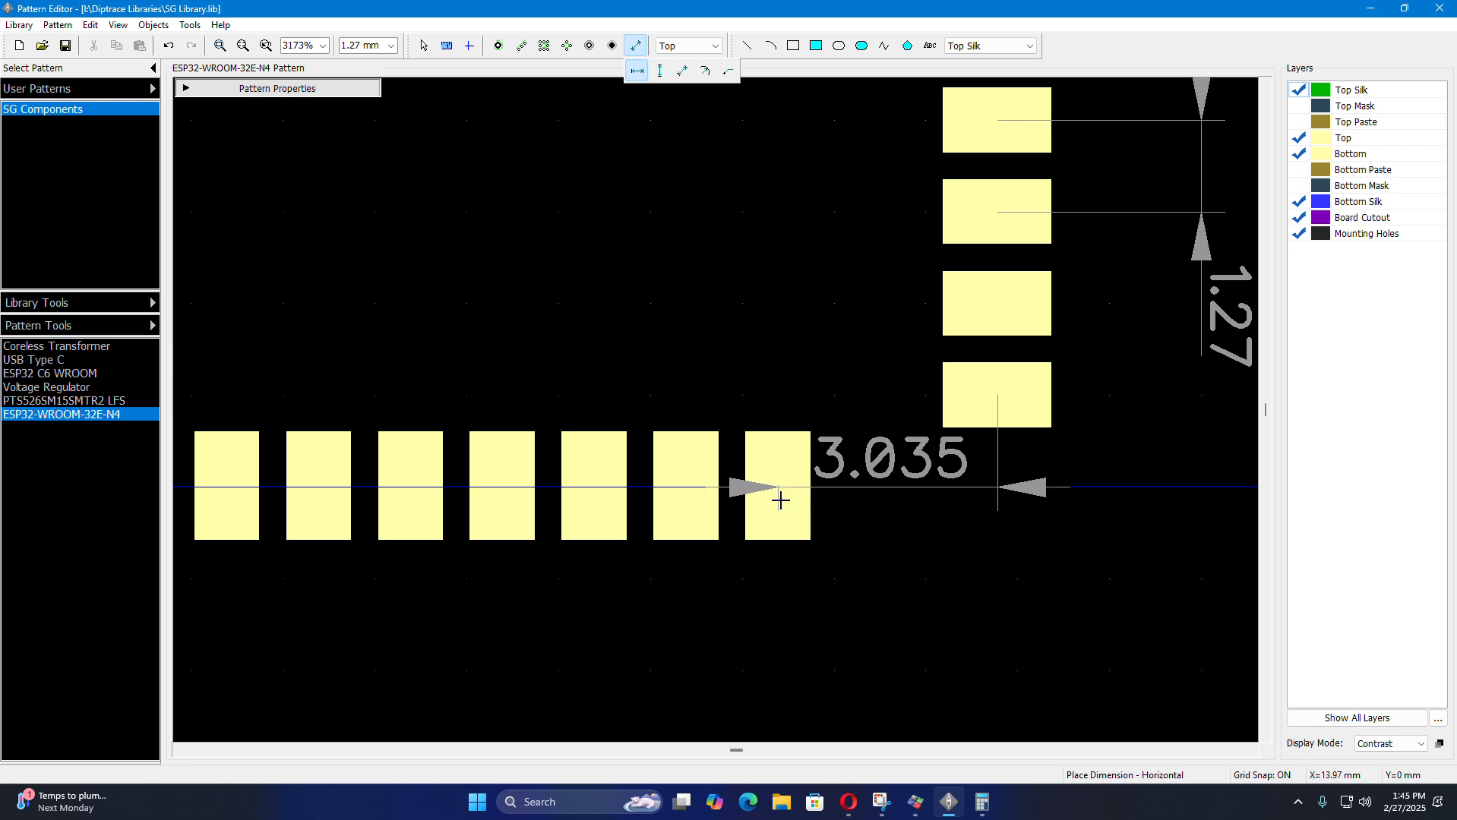
left_click(819, 683)
scroll(1109, 477, "down", 4)
key("Escape")
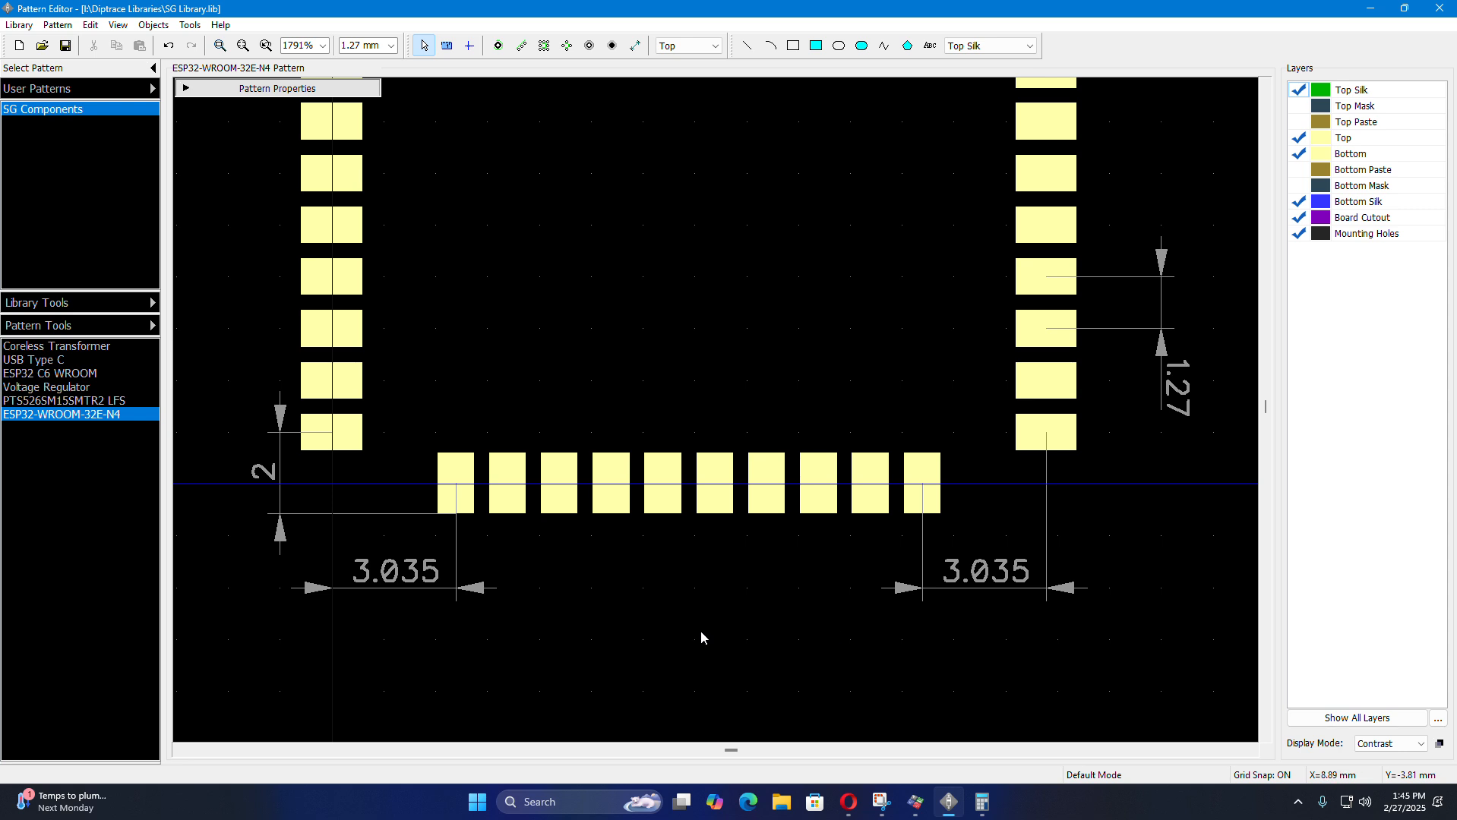
- Review the placed dimensions across the whole footprint and around its lower-left corner
scroll(254, 530, "up", 2)
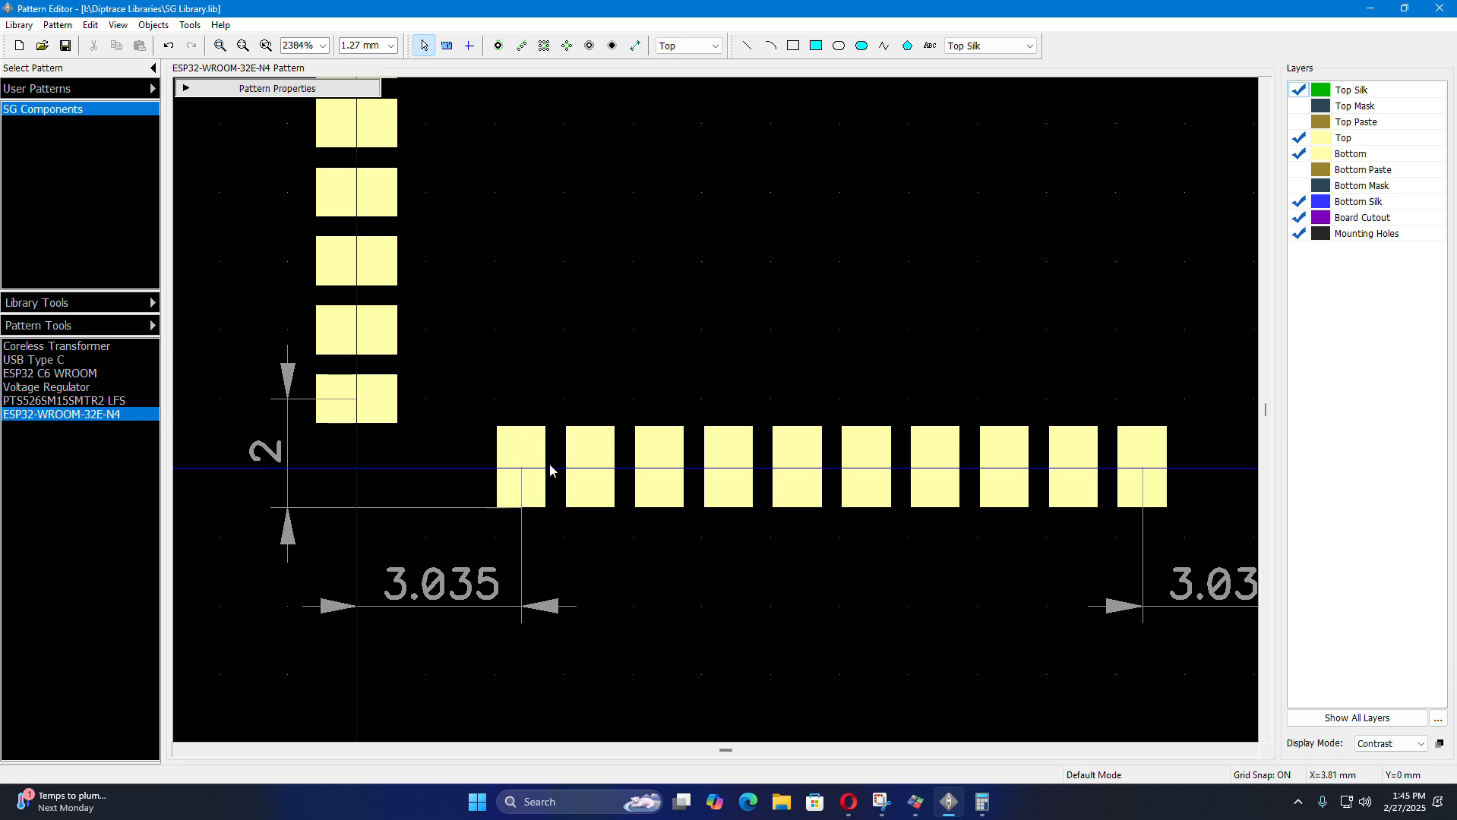
scroll(497, 590, "down", 1)
scroll(418, 482, "up", 1)
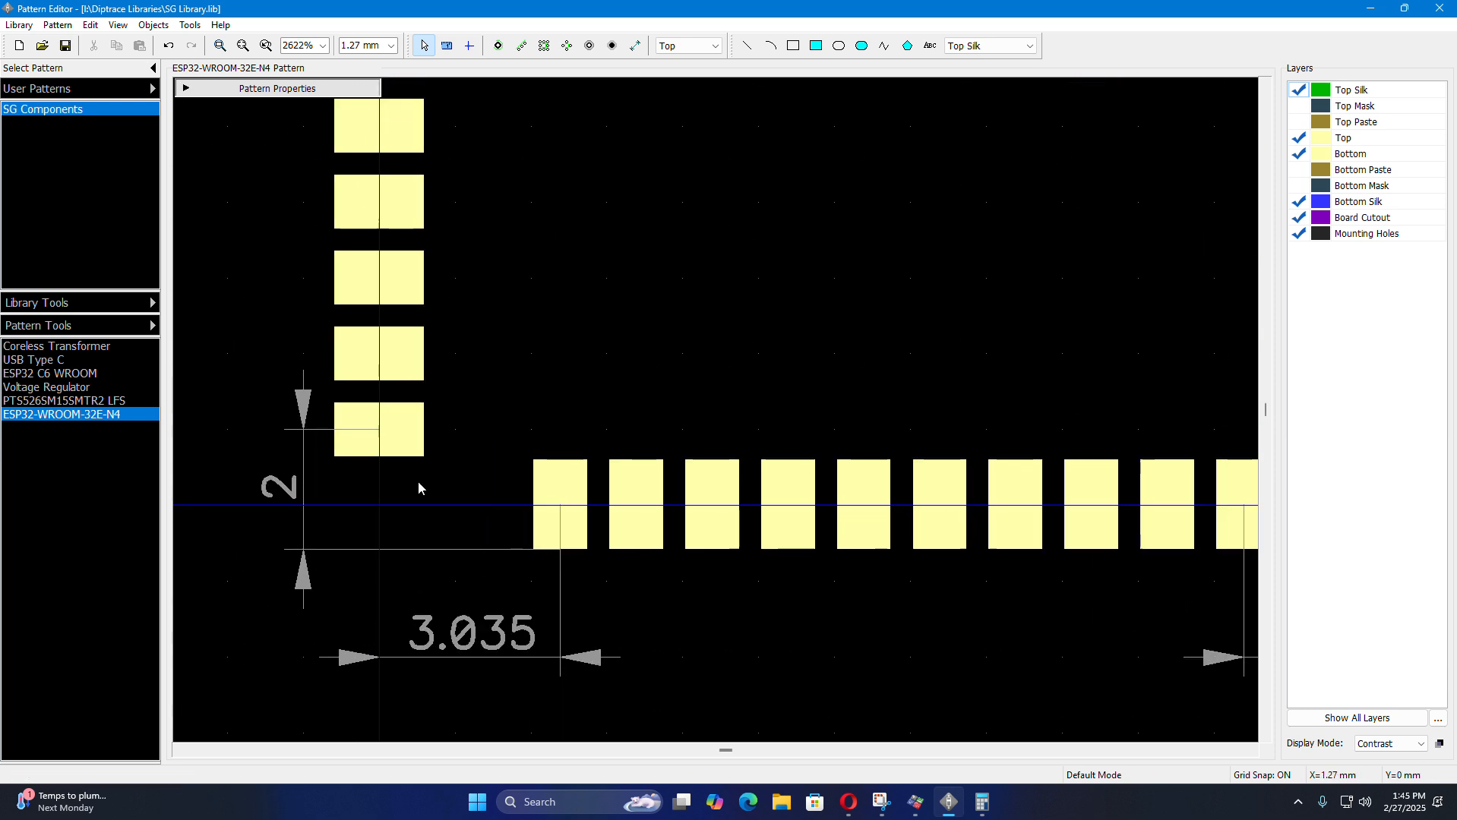
scroll(568, 620, "down", 4)
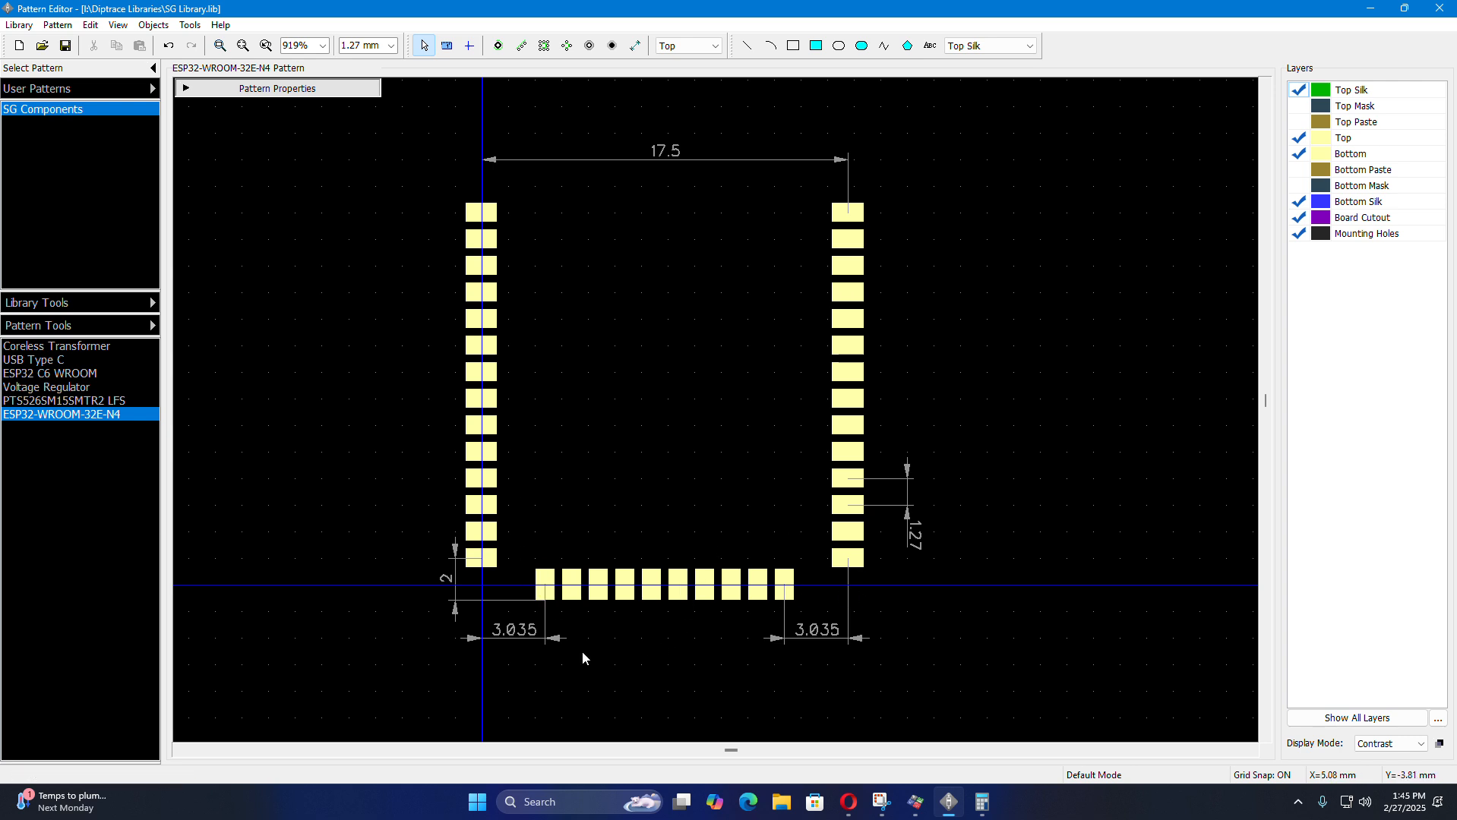
scroll(489, 607, "up", 5)
scroll(455, 573, "up", 1)
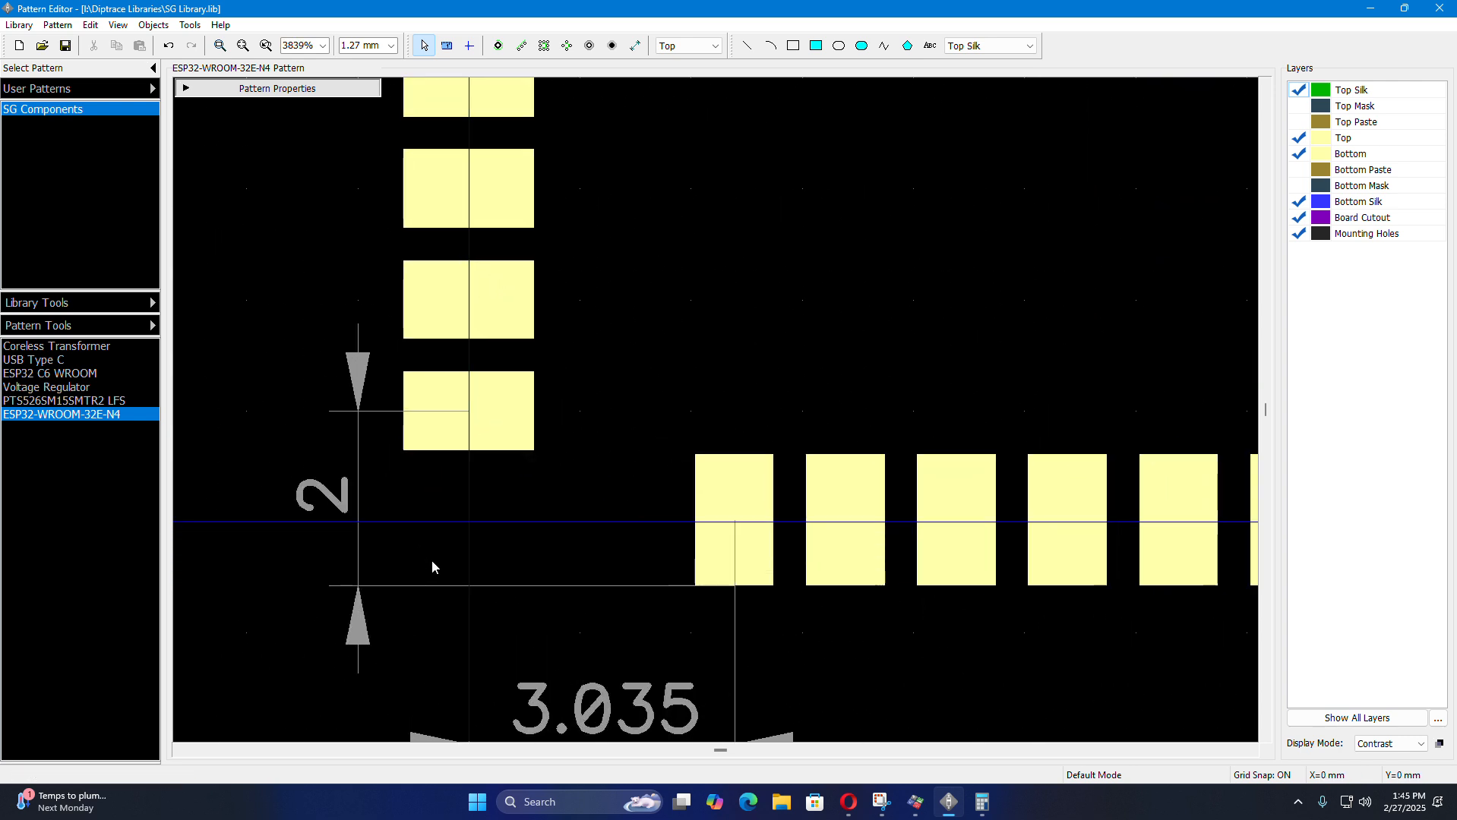
- Switch to the ESP32-WROOM-32E datasheet PDF in the browser and examine the offset dimensions around the bottom pad row
scroll(455, 547, "down", 2)
left_click(850, 803)
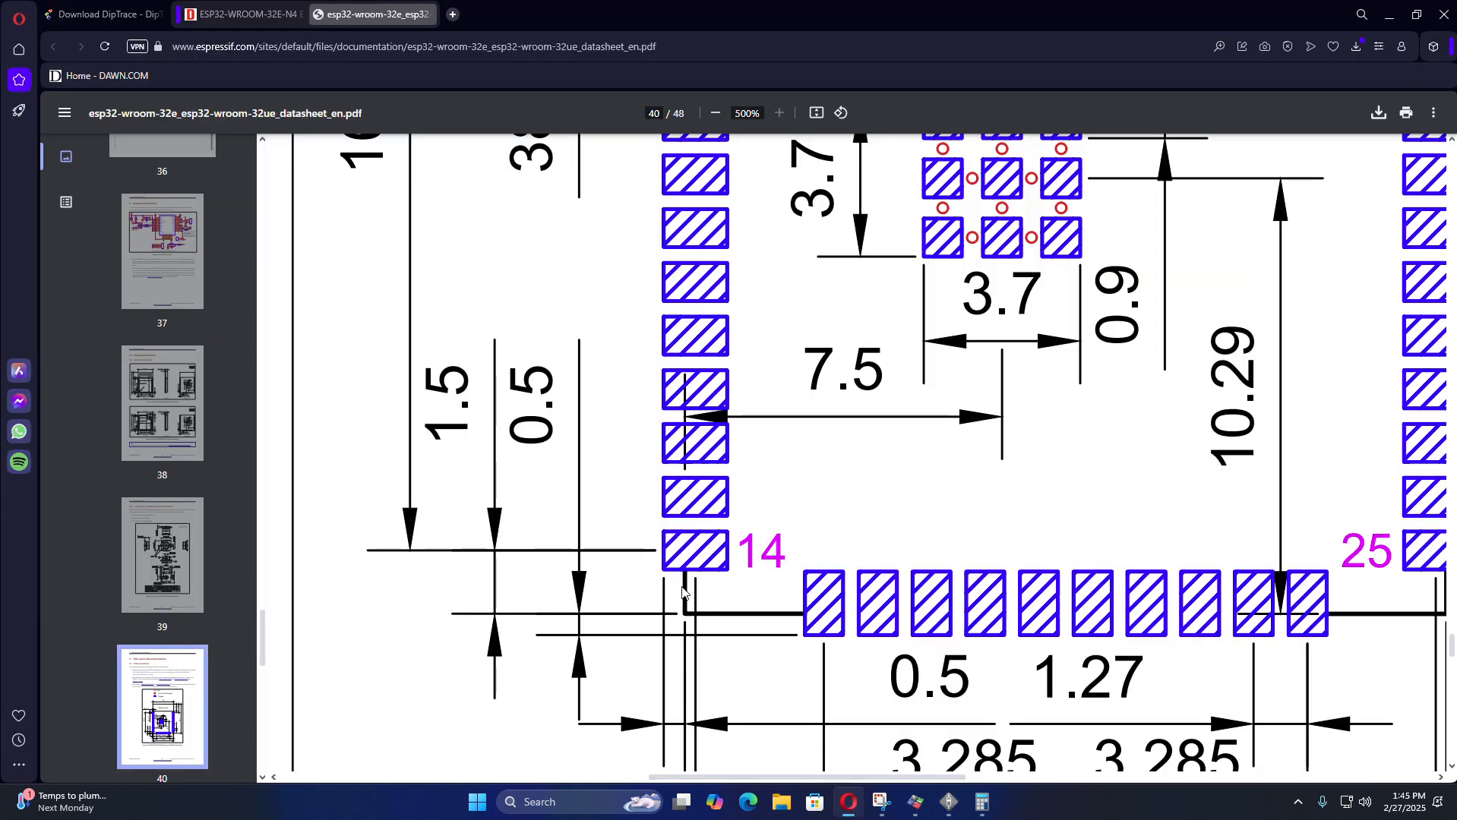
scroll(774, 592, "down", 3)
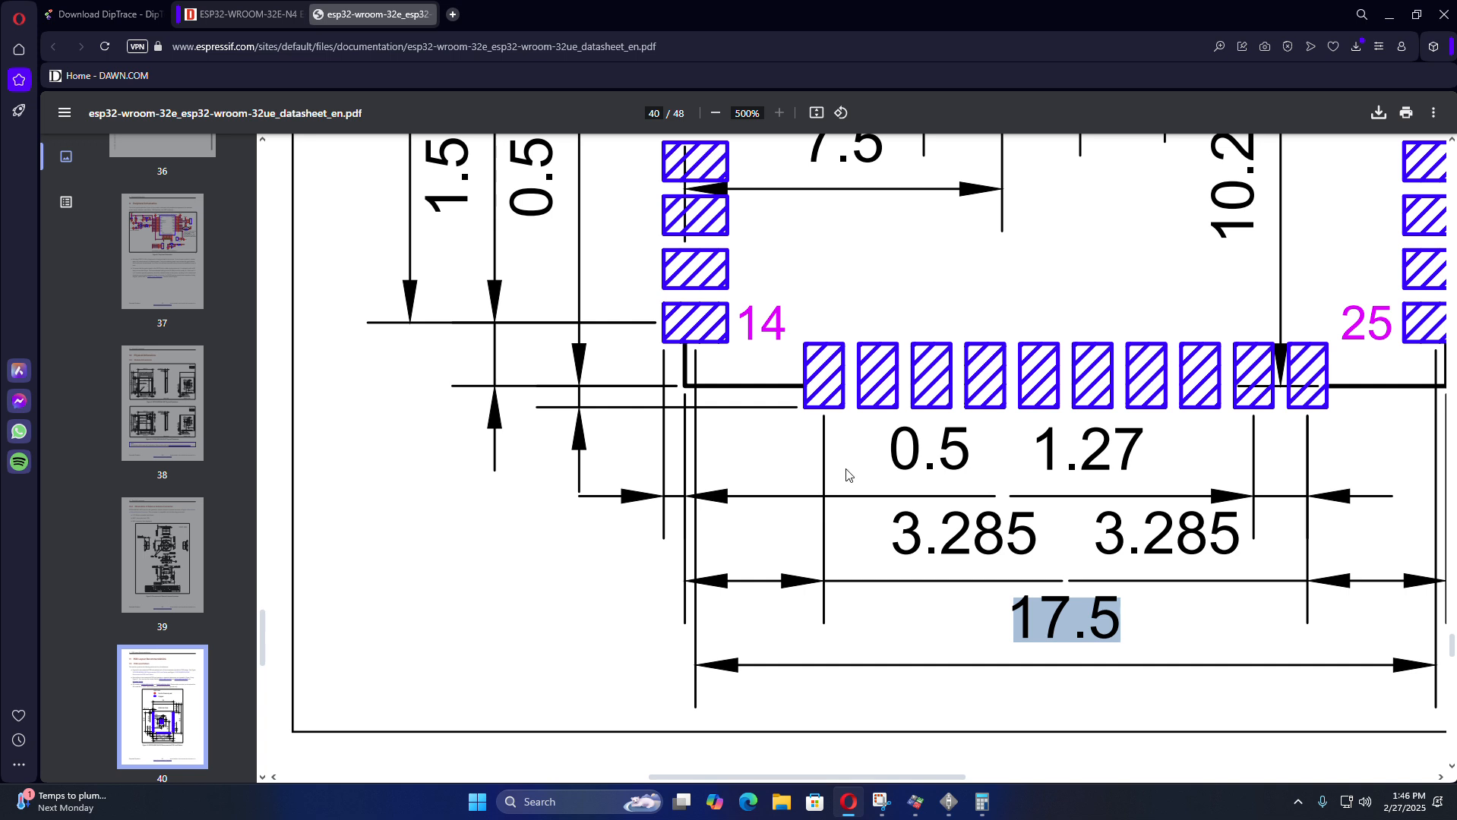
- Calculate 3.285 − 0.45 in Calculator, then minimise it to return to the datasheet
mouse_move(980, 806)
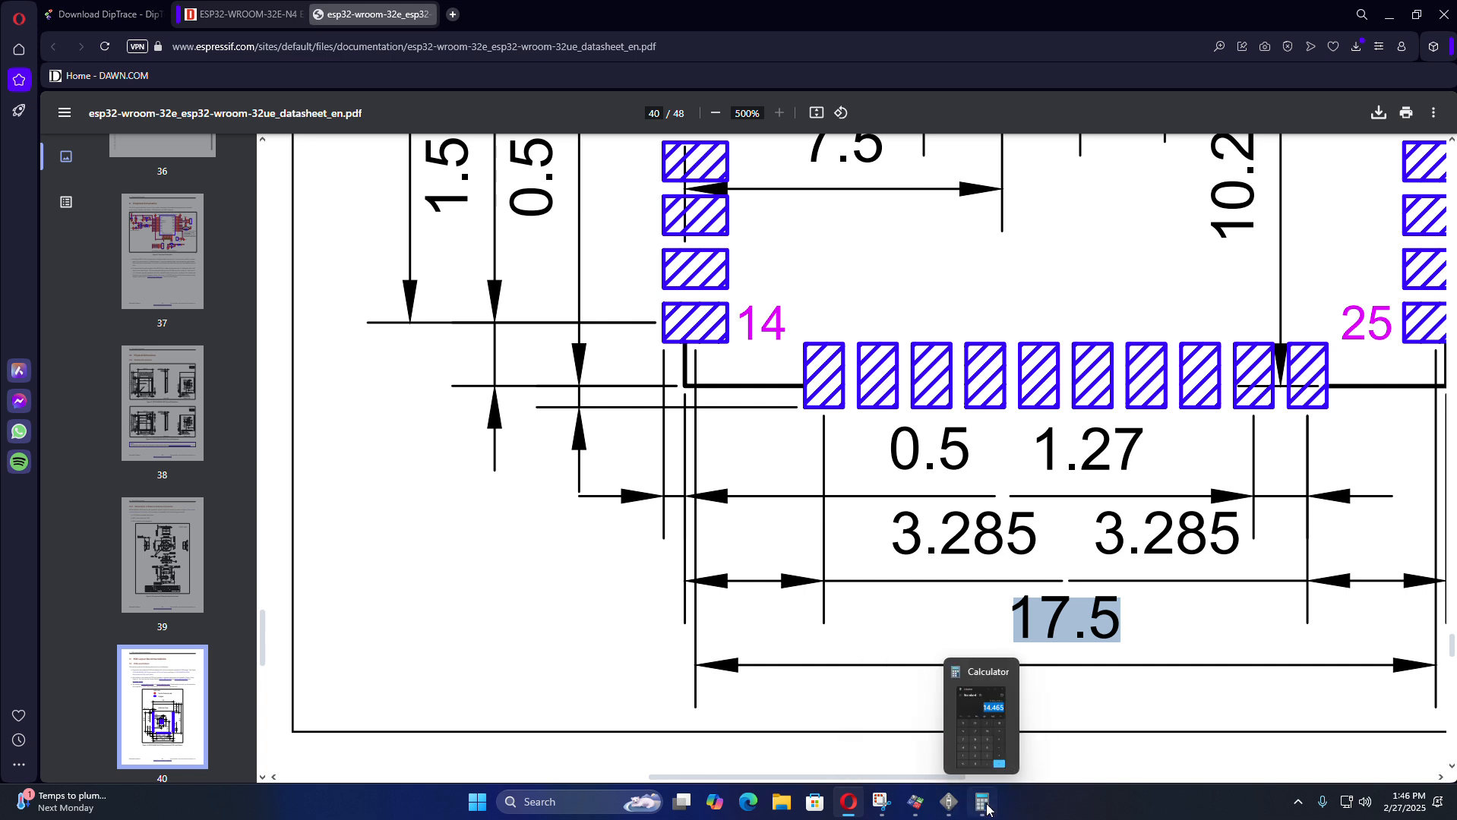
left_click(981, 803)
left_click(333, 401)
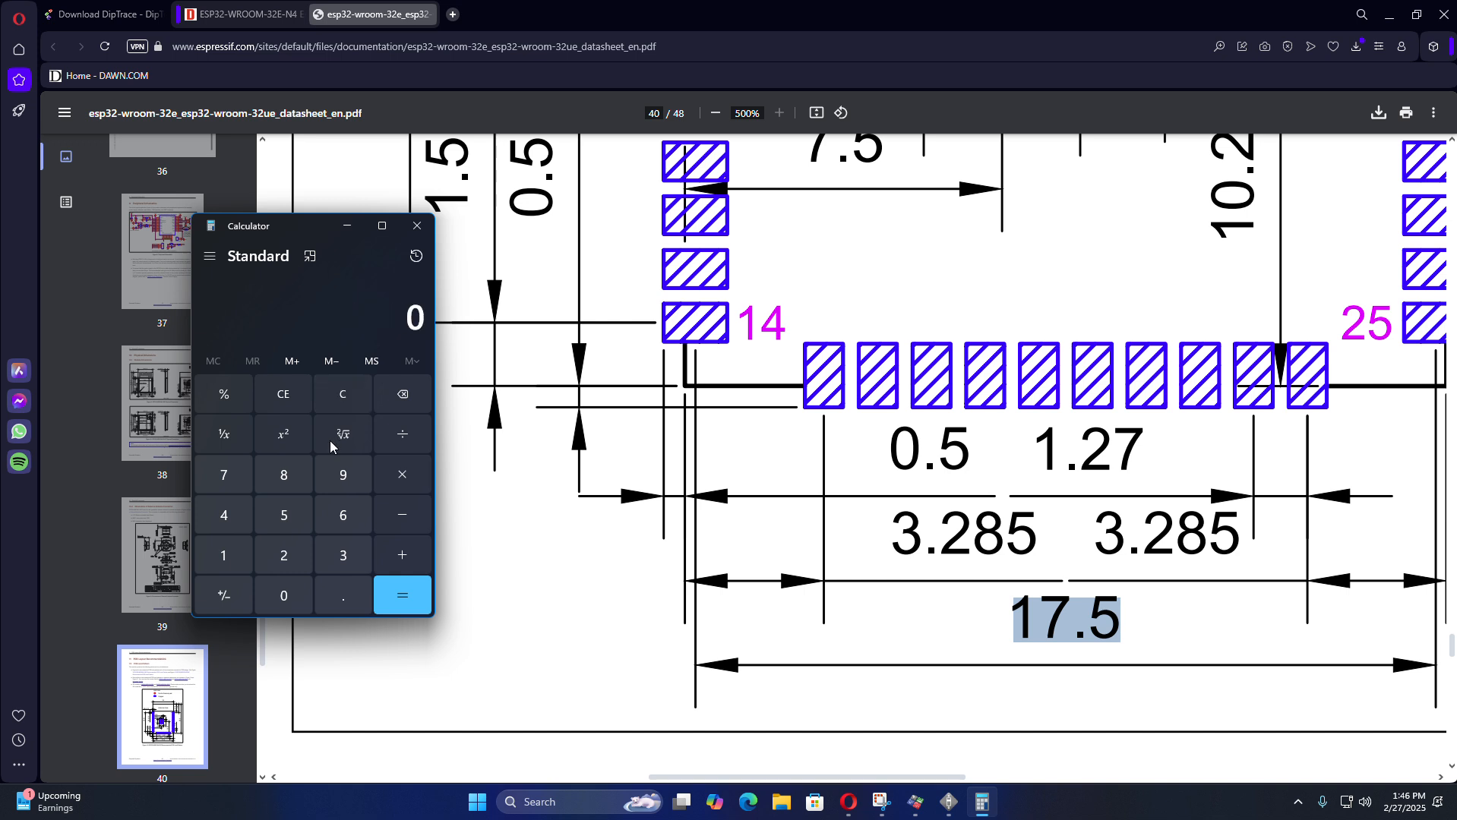
left_click(342, 555)
left_click(348, 596)
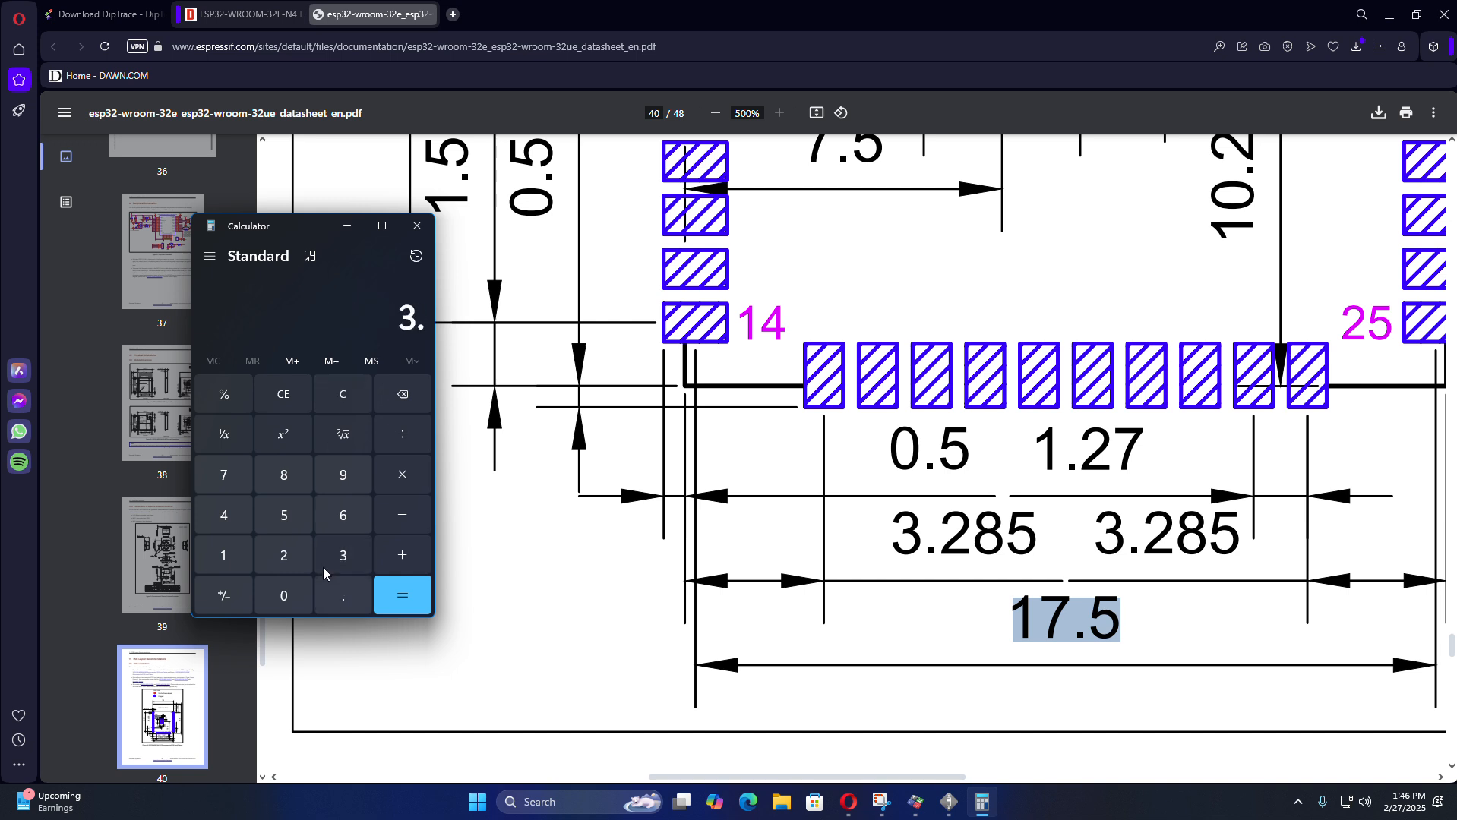
left_click(289, 553)
left_click(281, 477)
left_click(281, 507)
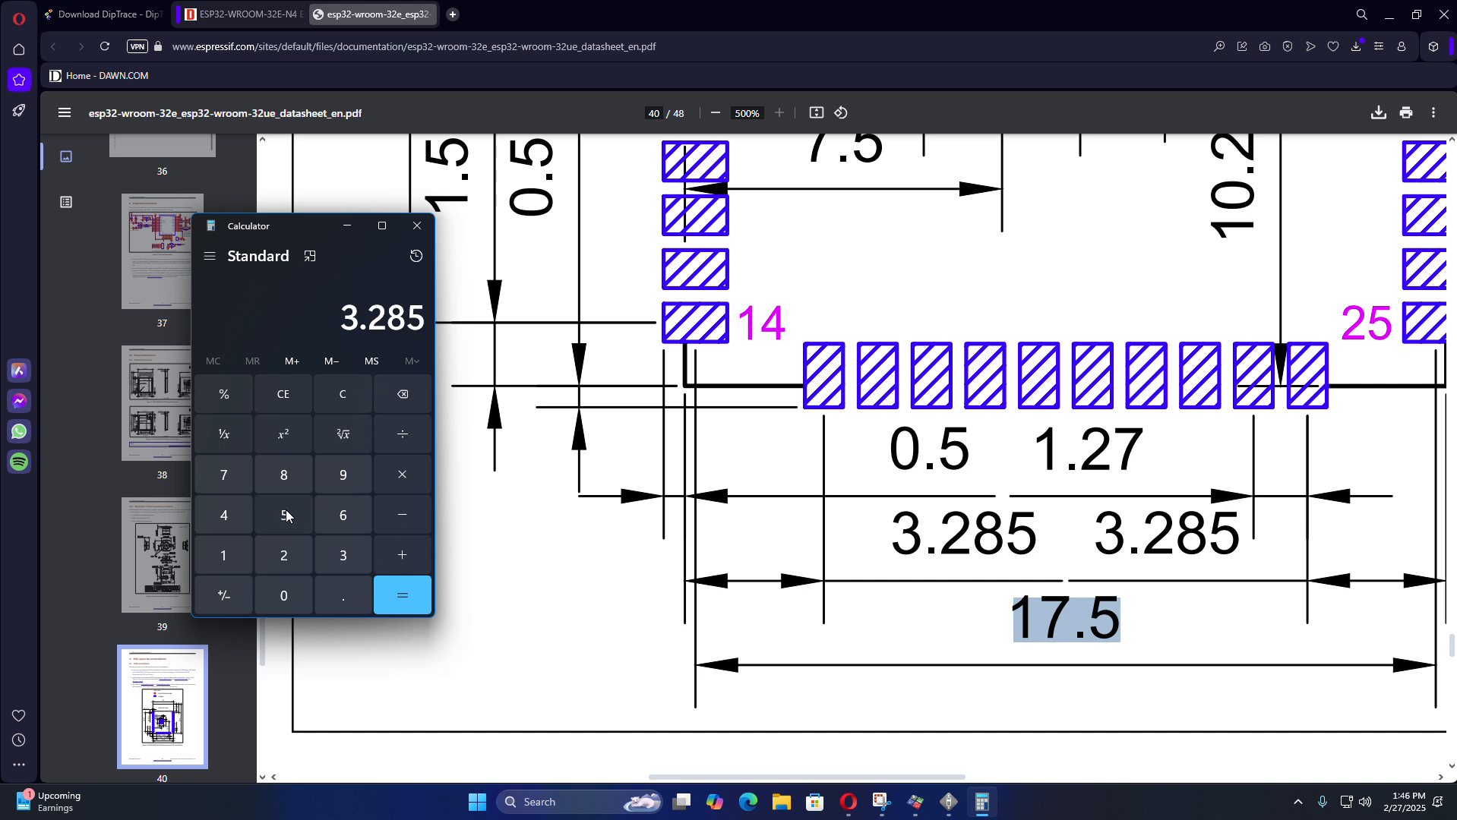
left_click(415, 514)
left_click(297, 582)
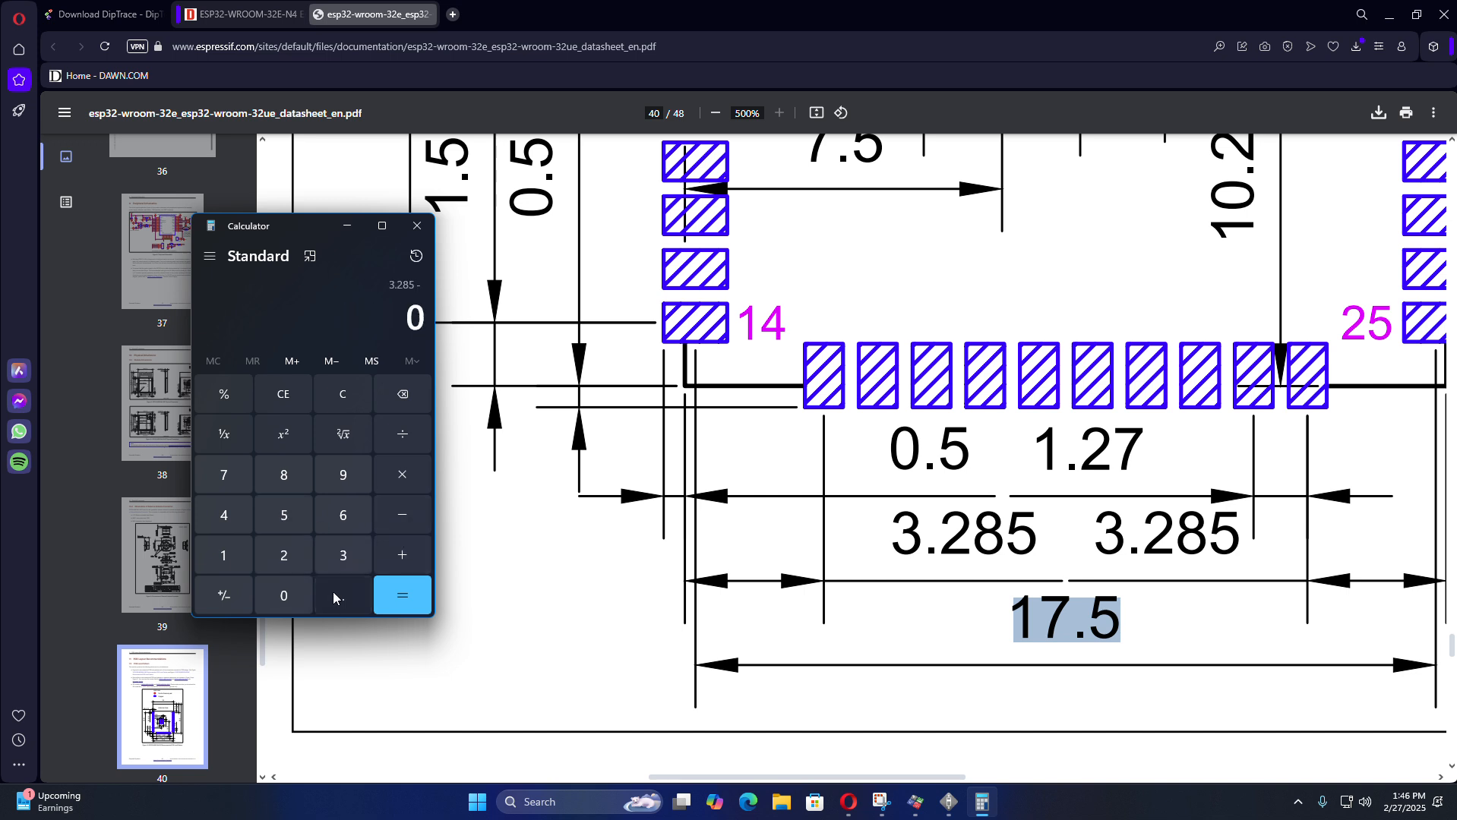
left_click(333, 591)
left_click(238, 512)
left_click(275, 514)
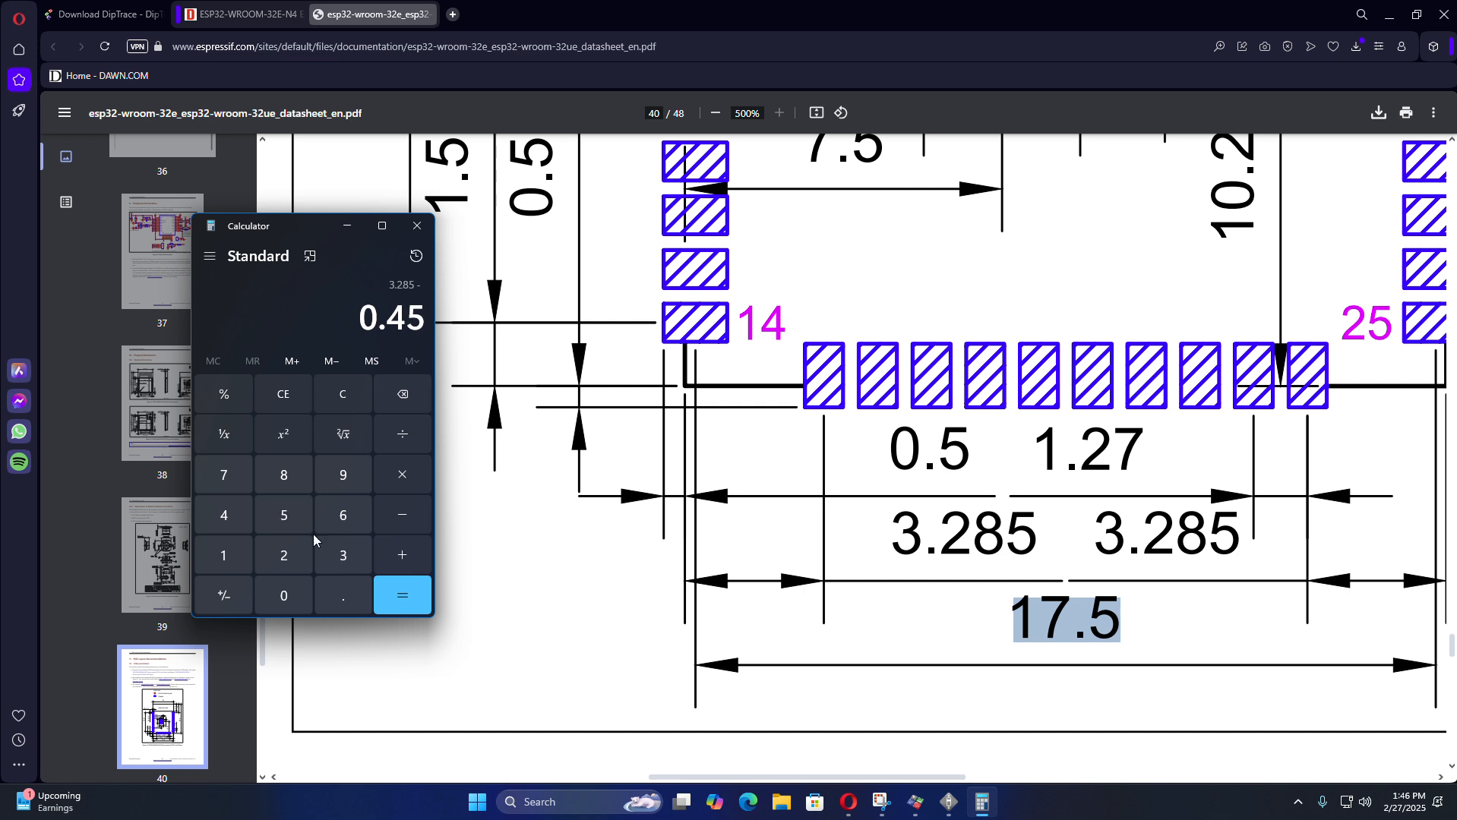
left_click(391, 597)
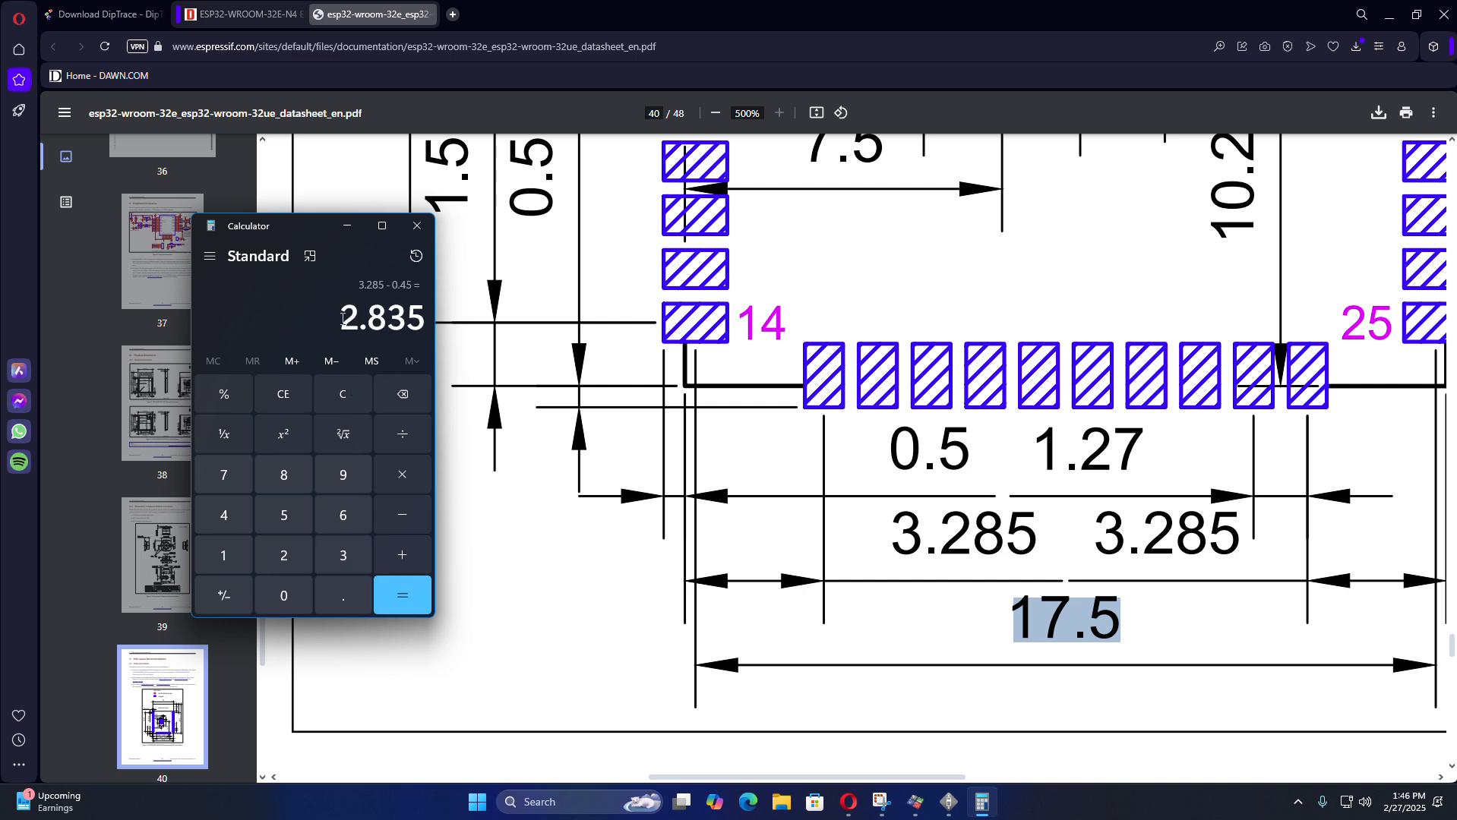
left_click(347, 226)
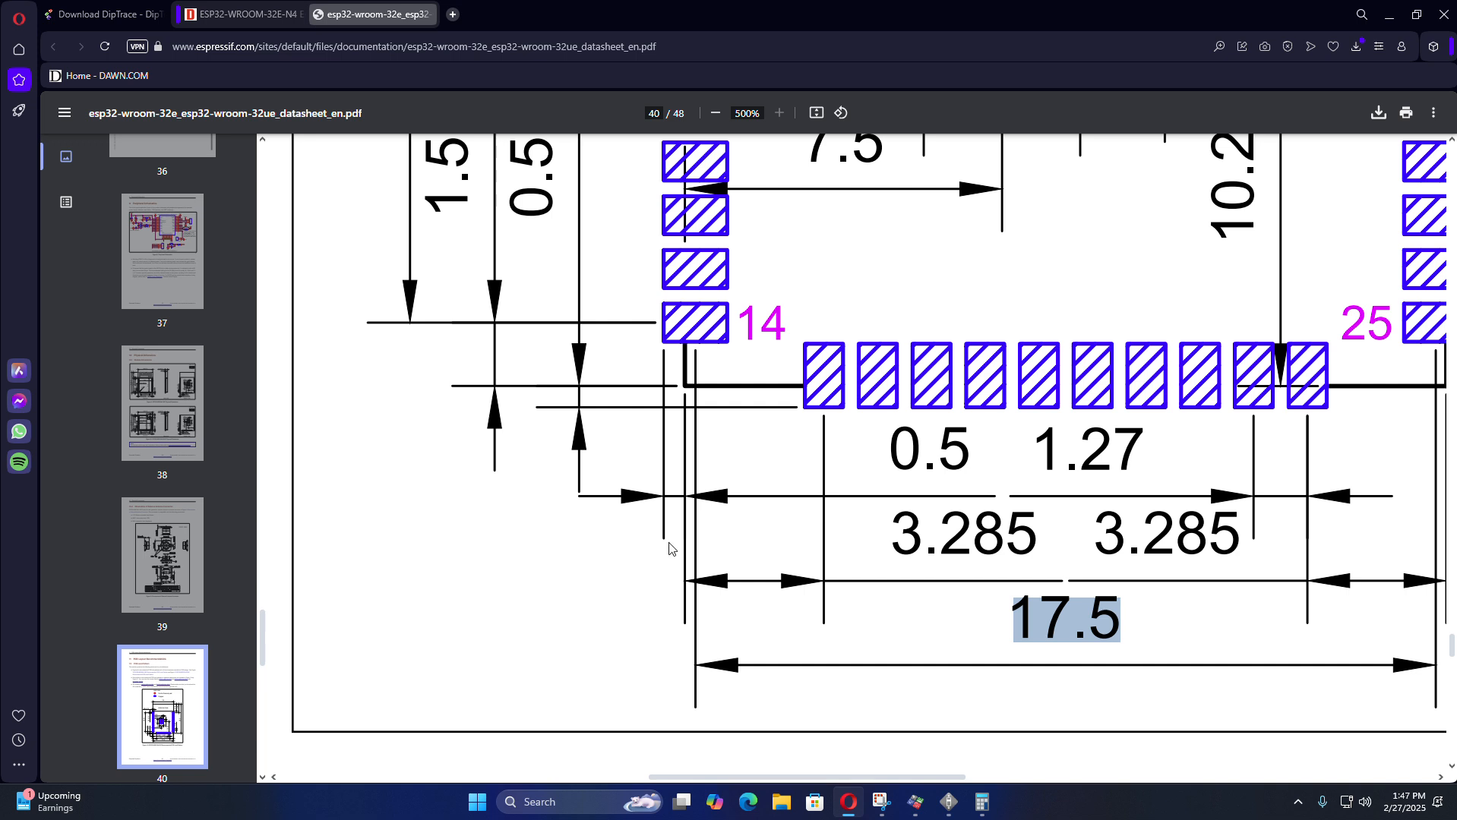
- Switch to Pattern Editor and draw a horizontal Top Silk line about 3.81 mm long below the footprint's lower-left dimension
left_click_drag(868, 784, 881, 785)
left_click(952, 813)
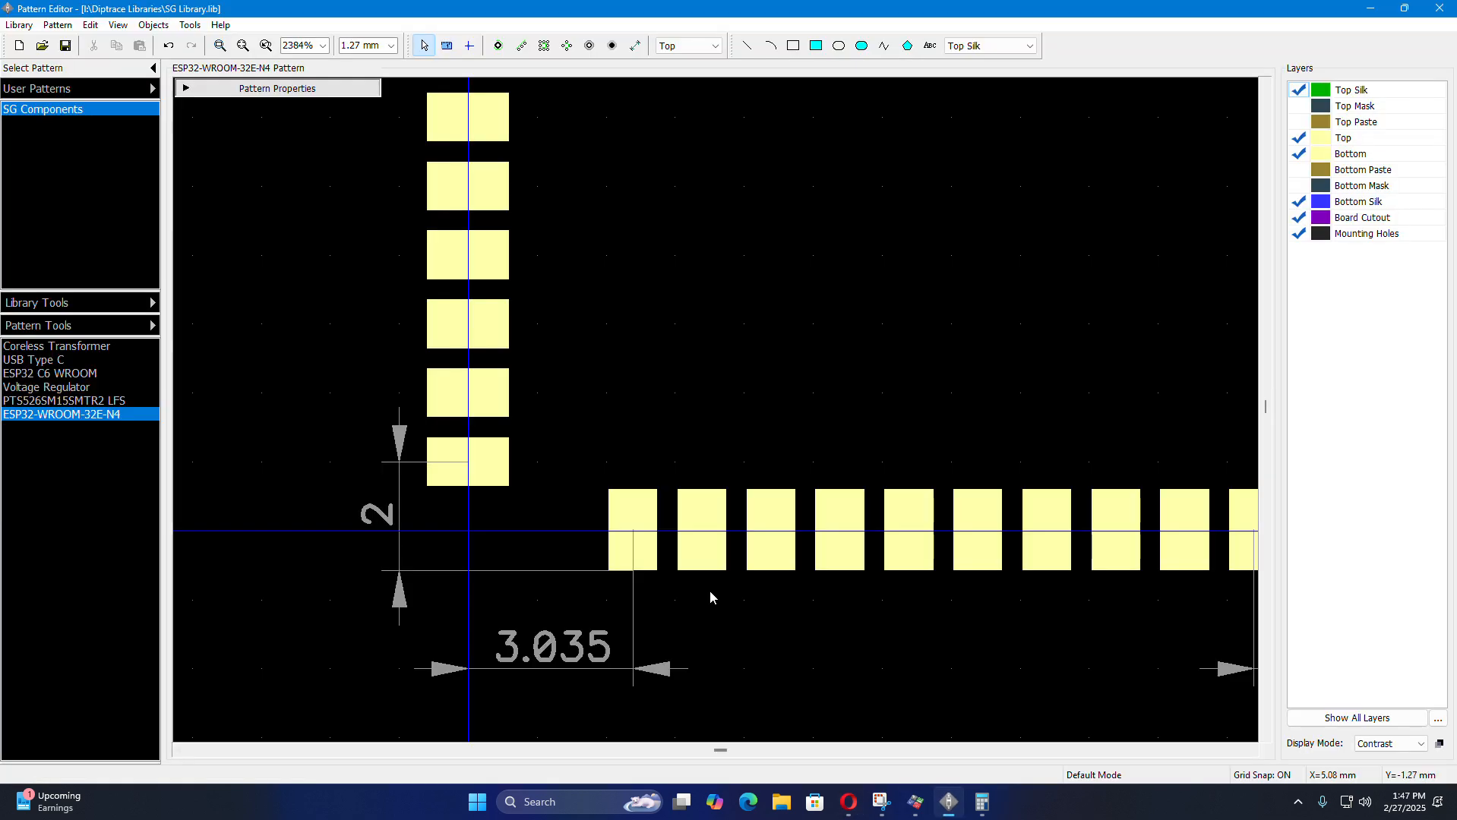
scroll(621, 499, "down", 3)
scroll(627, 583, "up", 2)
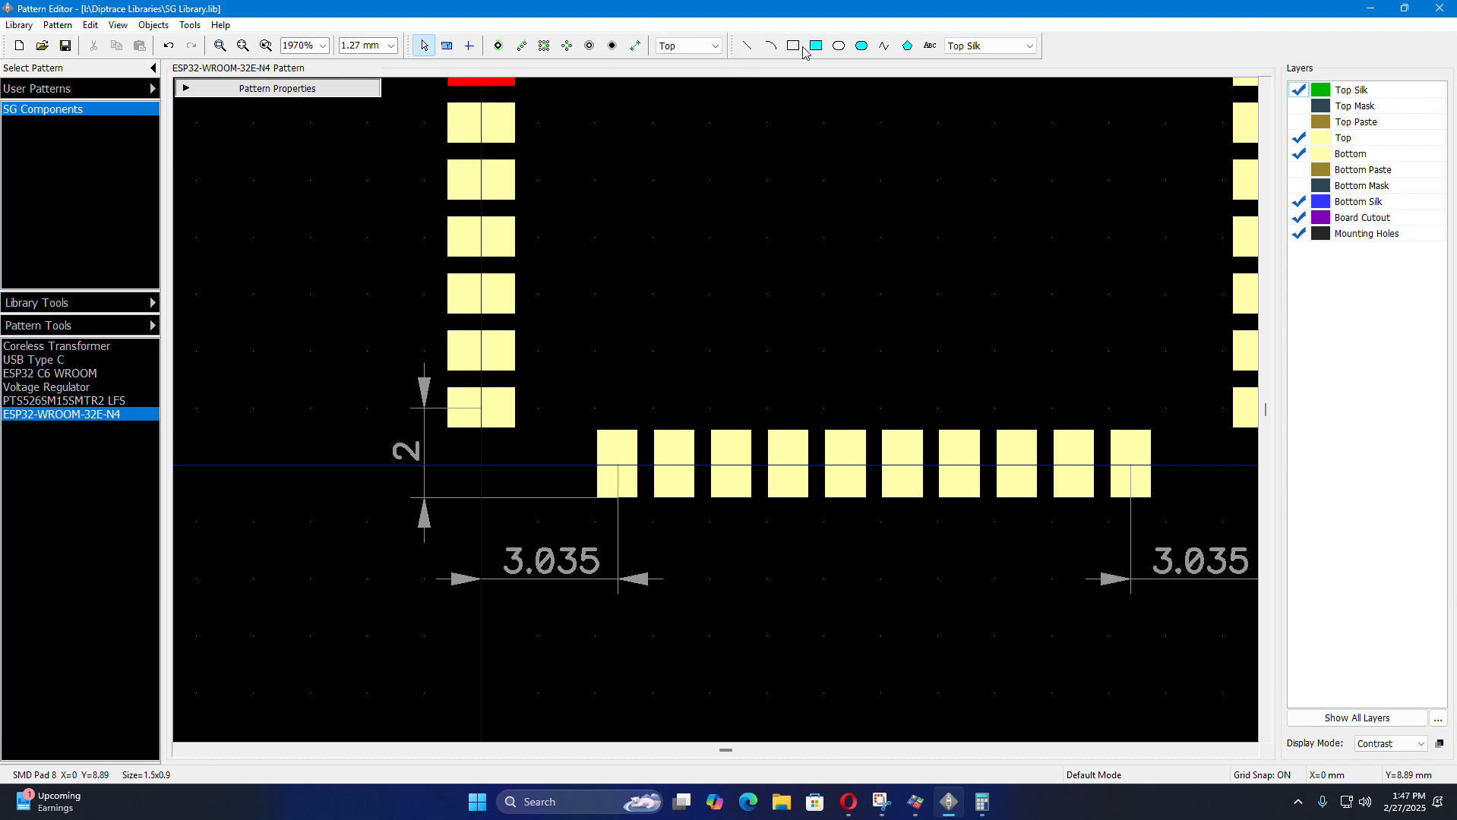
left_click(748, 52)
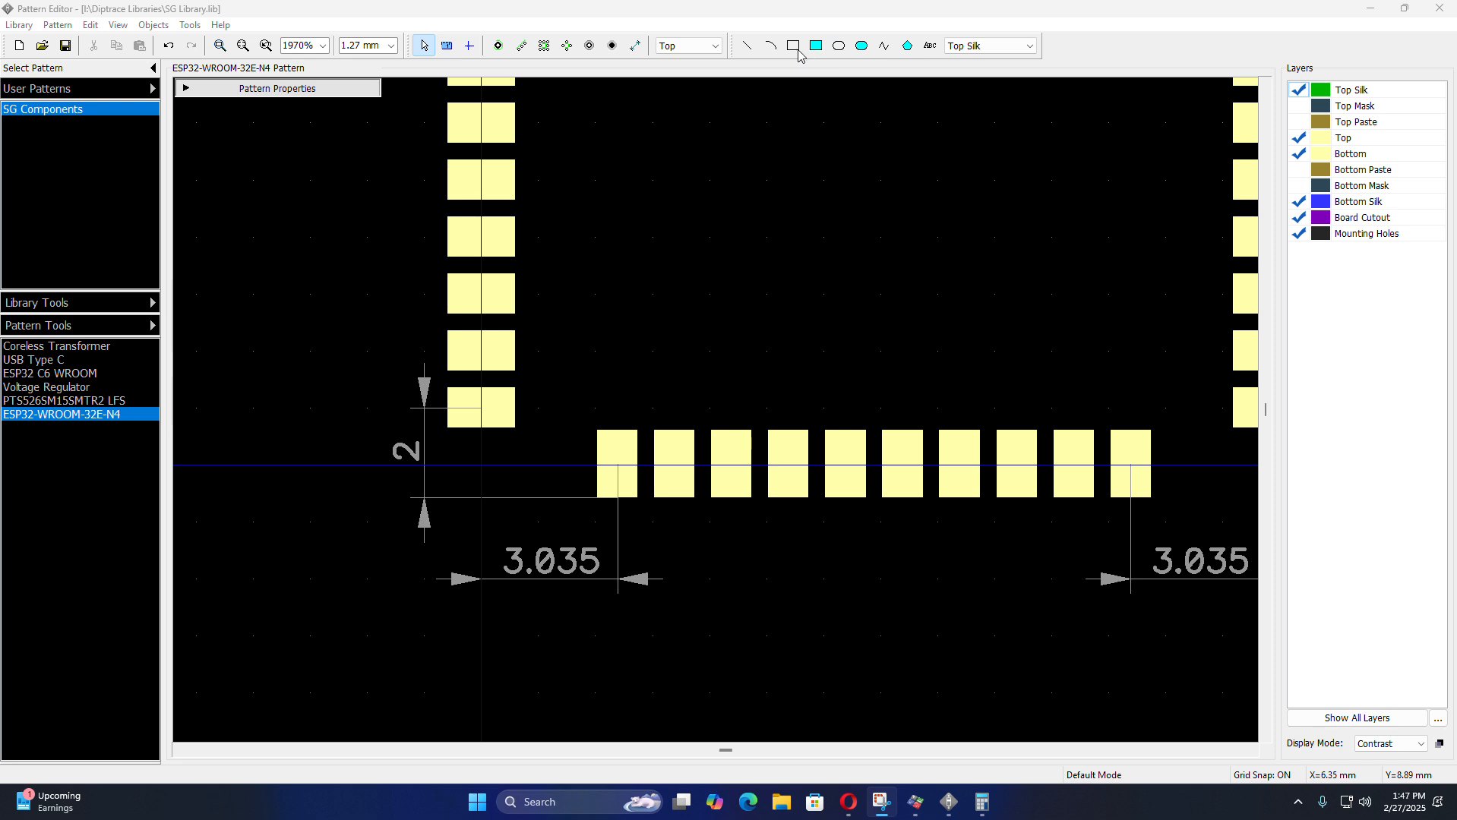
left_click(747, 47)
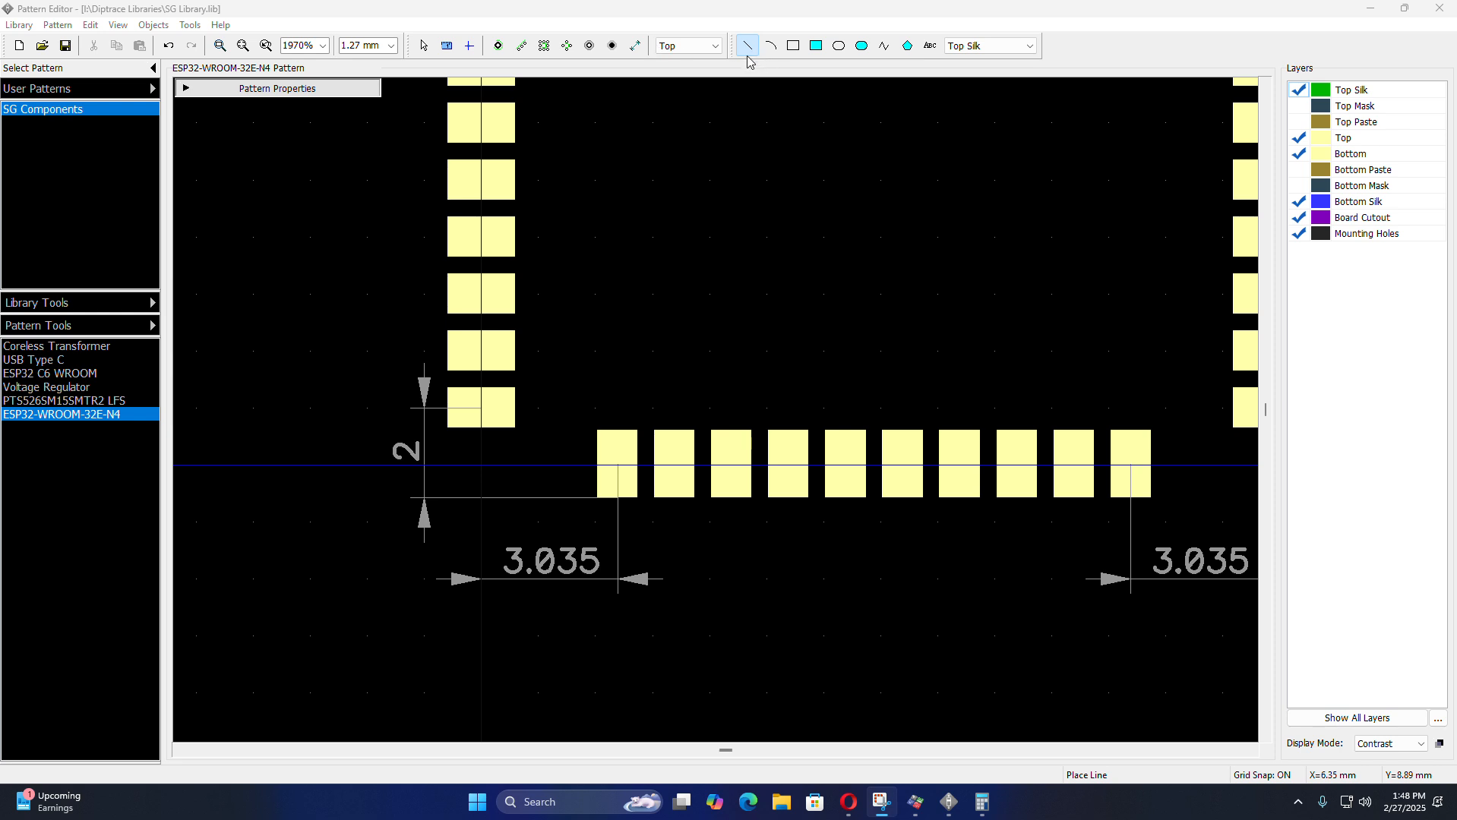
left_click(598, 634)
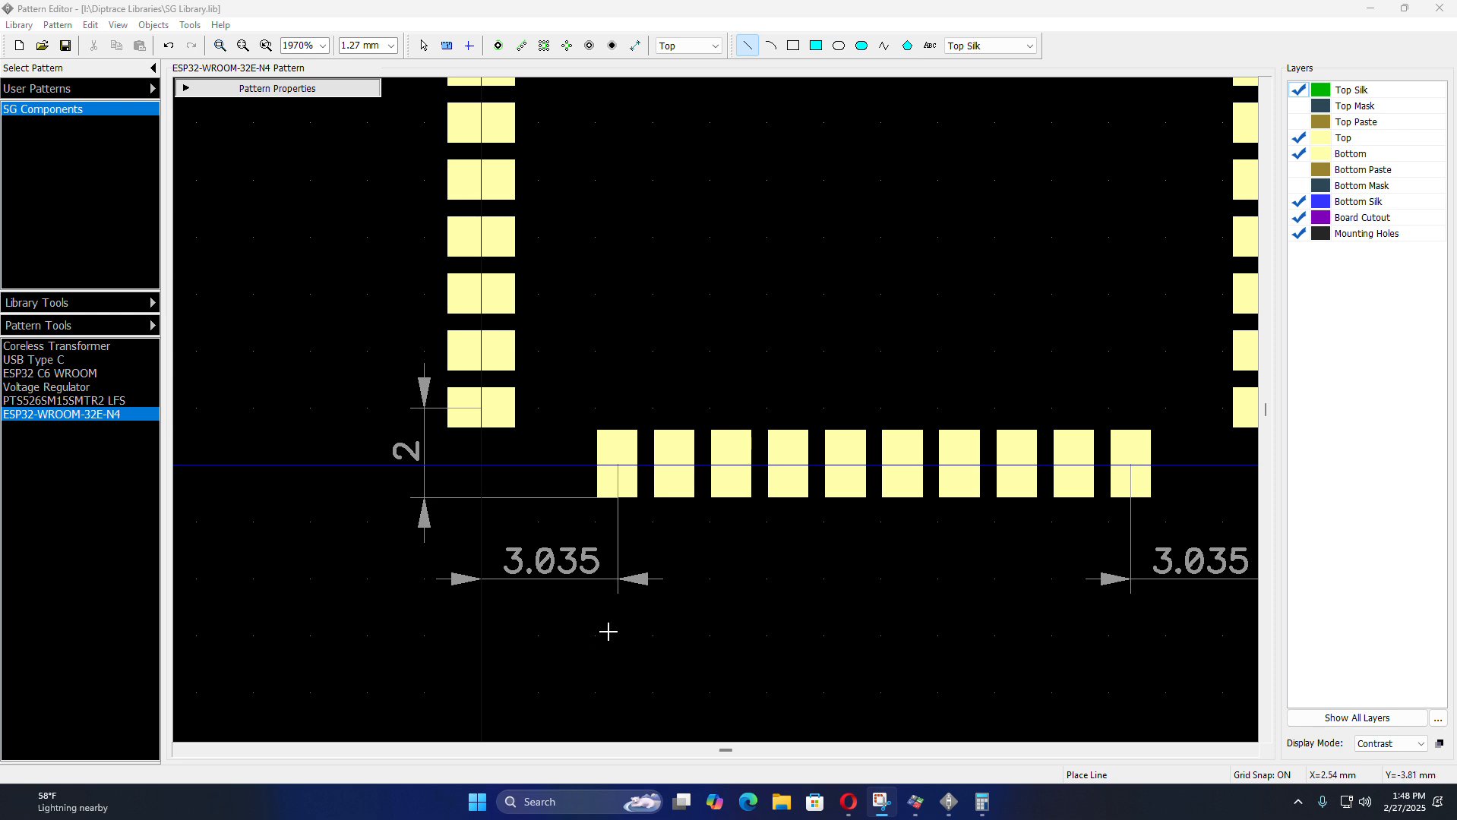
left_click(446, 647)
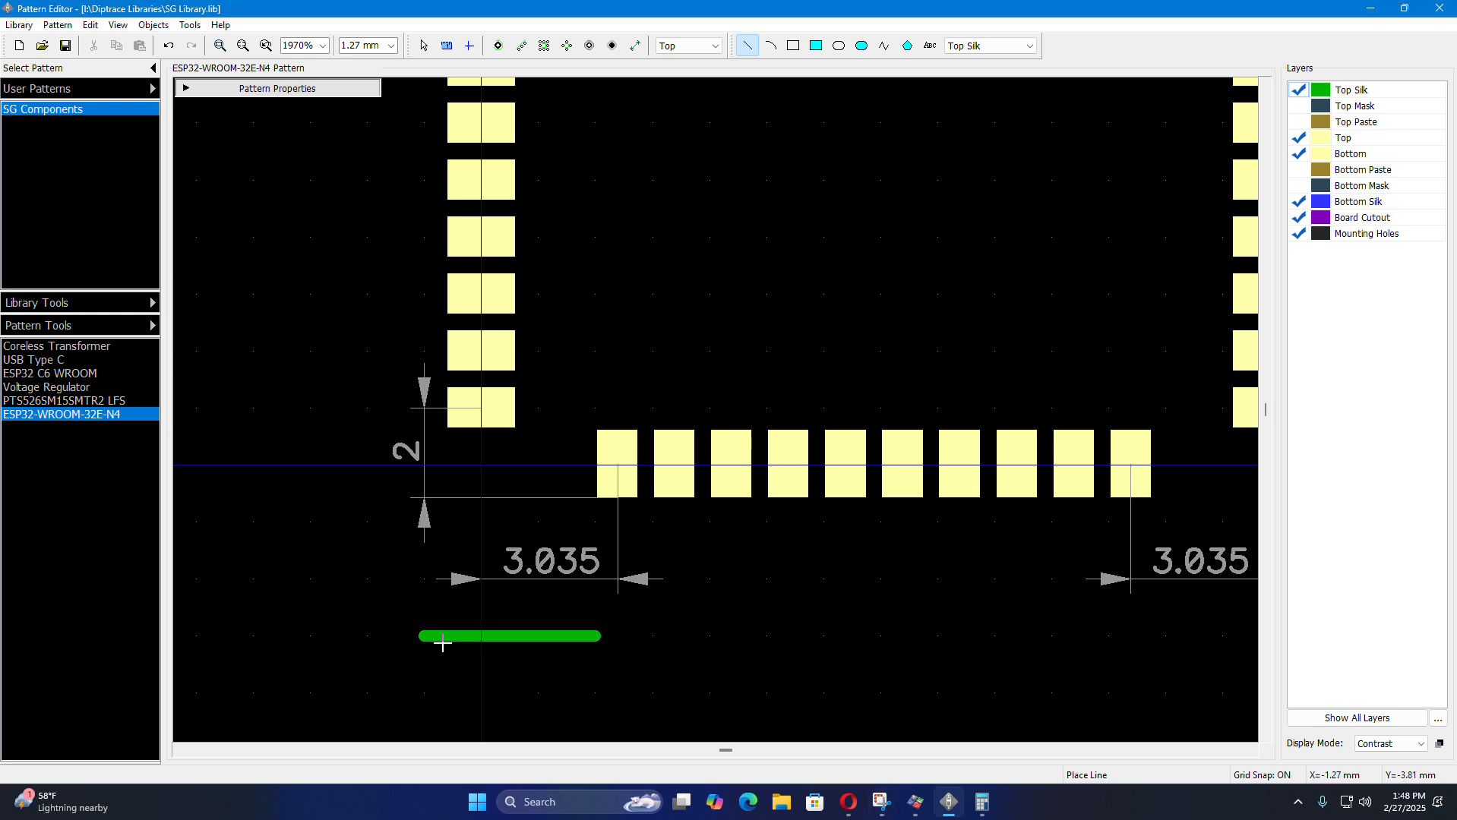
key("Escape")
- Open the properties of pad 15, the first pad of the bottom row, to check its X position
scroll(497, 682, "up", 2)
scroll(503, 675, "up", 1)
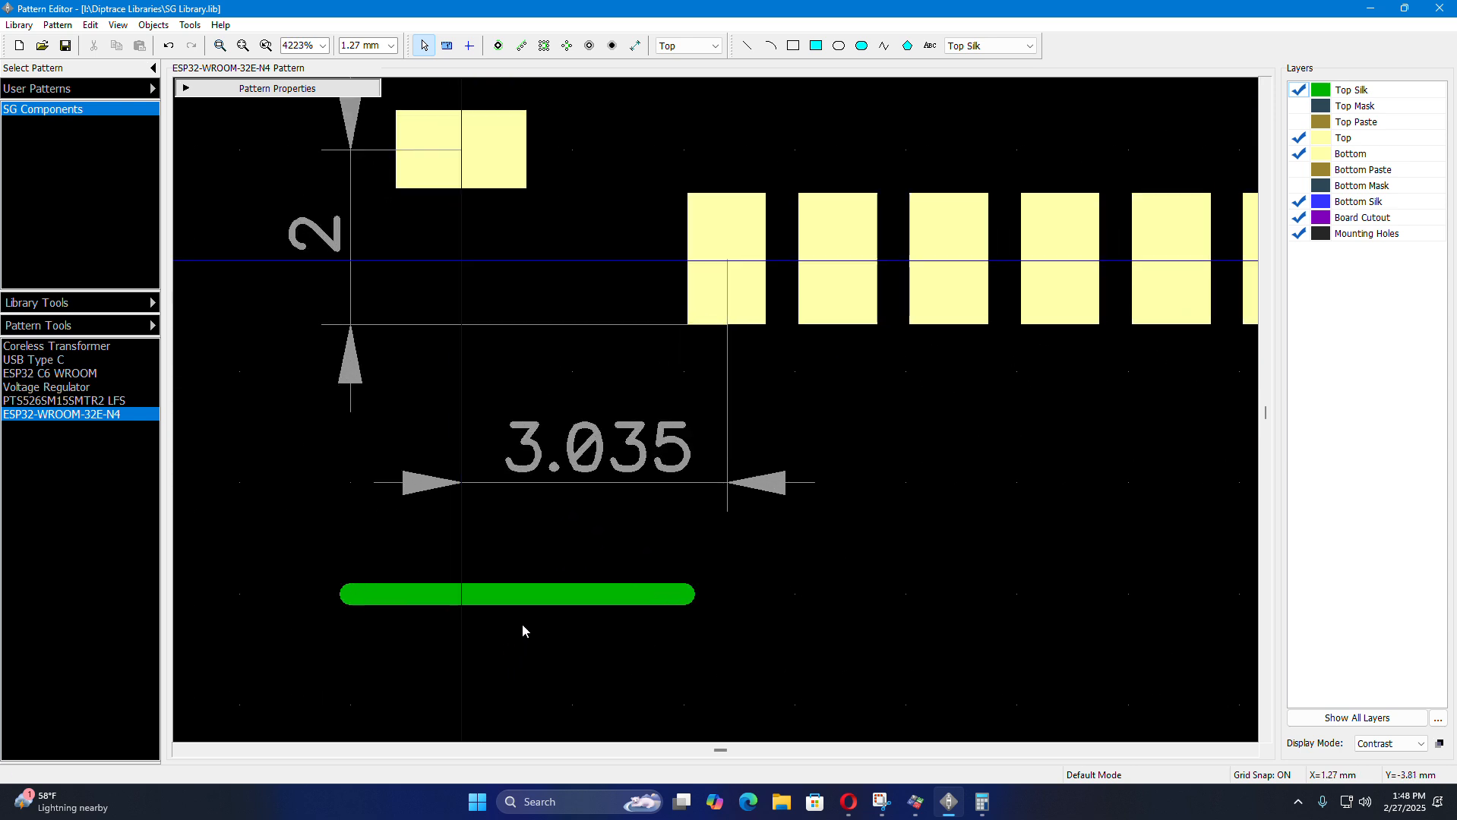
double_click(750, 288)
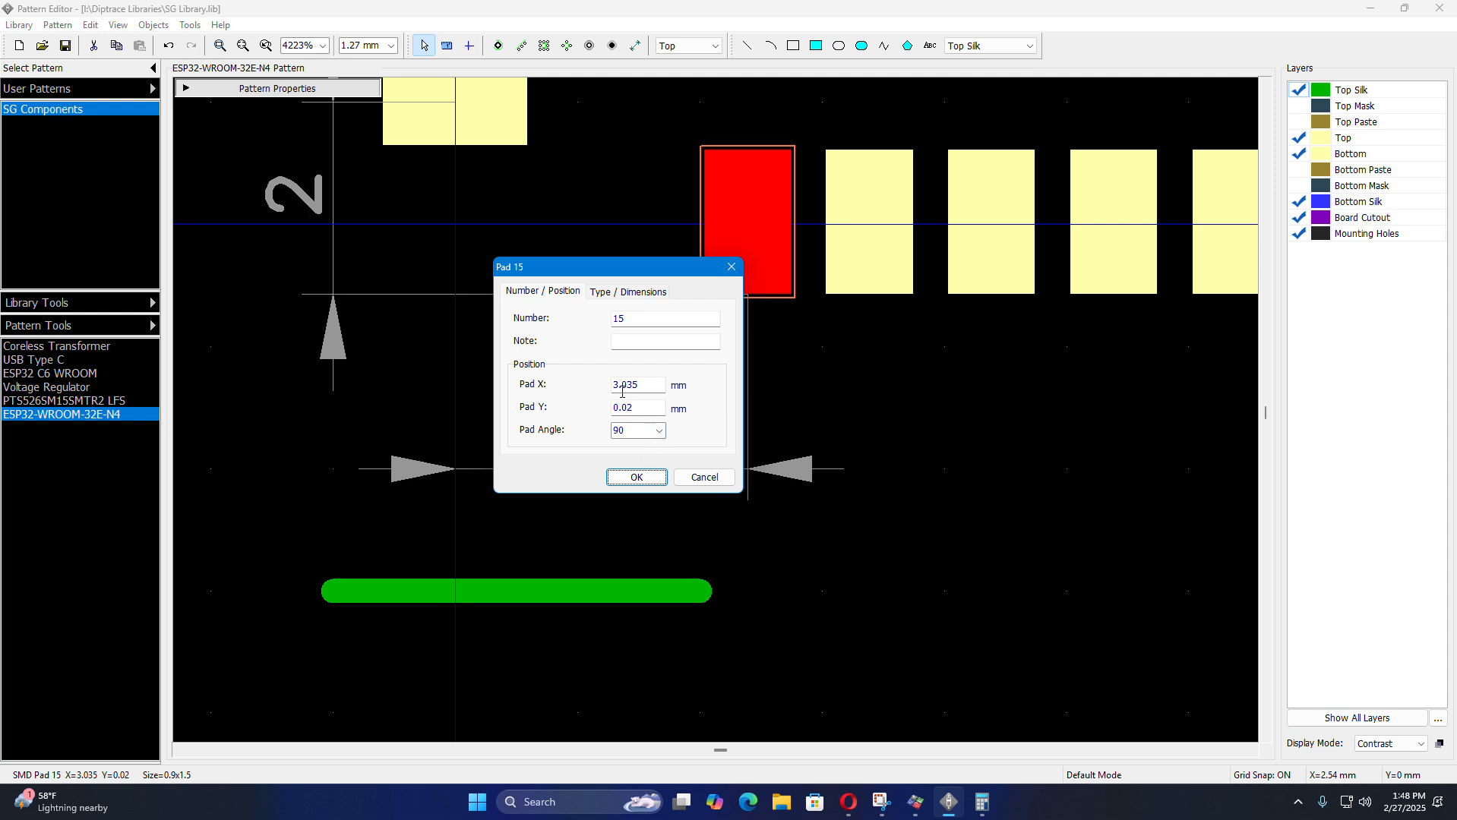
left_click(650, 384)
left_click_drag(650, 384, 612, 395)
left_click(641, 382)
- Calculate 3.035 − 0.45 in Calculator, select the result, and close the pad properties without changing the pad
left_click(981, 802)
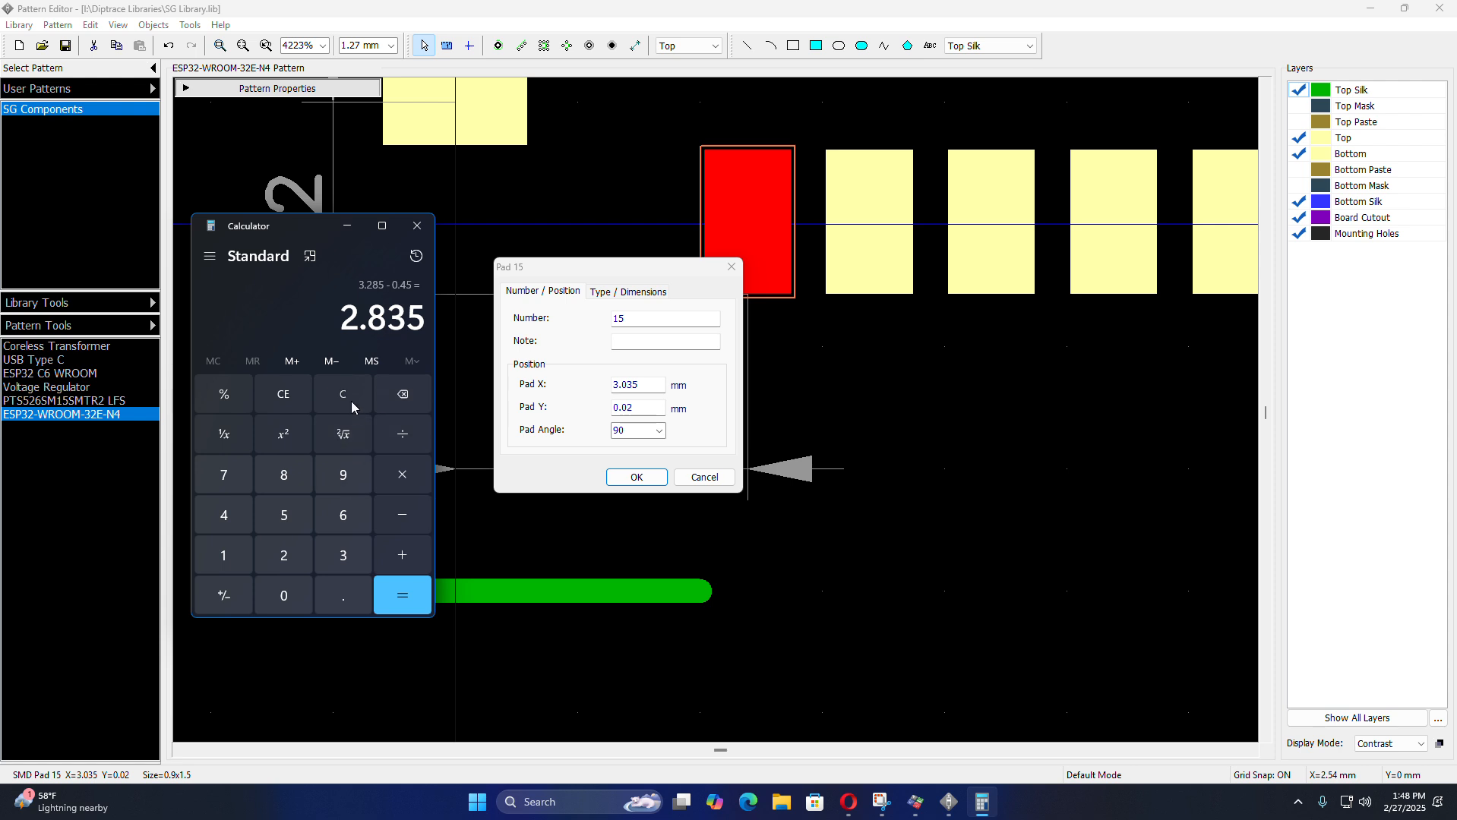
left_click(351, 407)
left_click(345, 556)
left_click(335, 600)
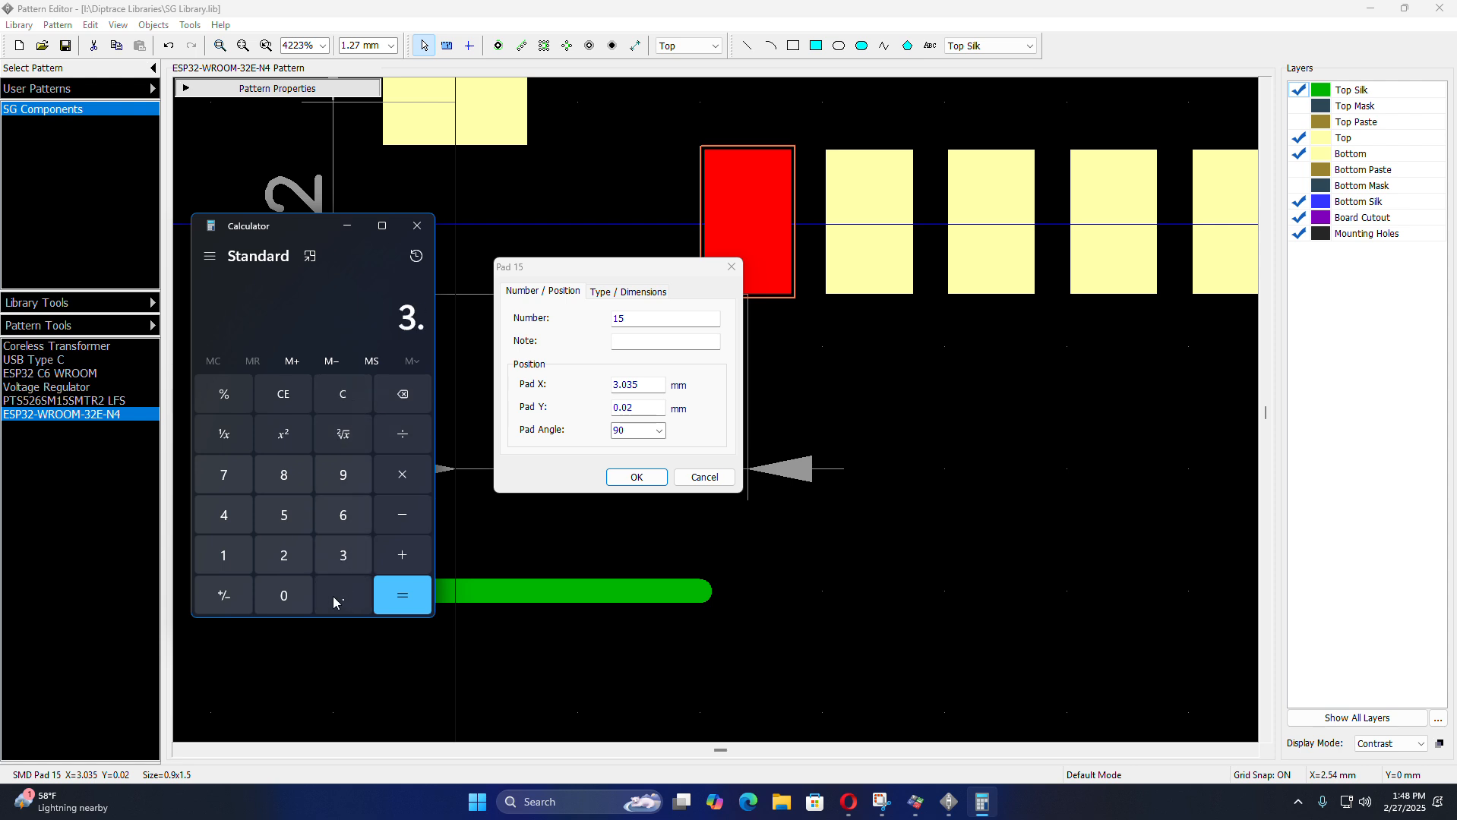
left_click(284, 595)
left_click(342, 555)
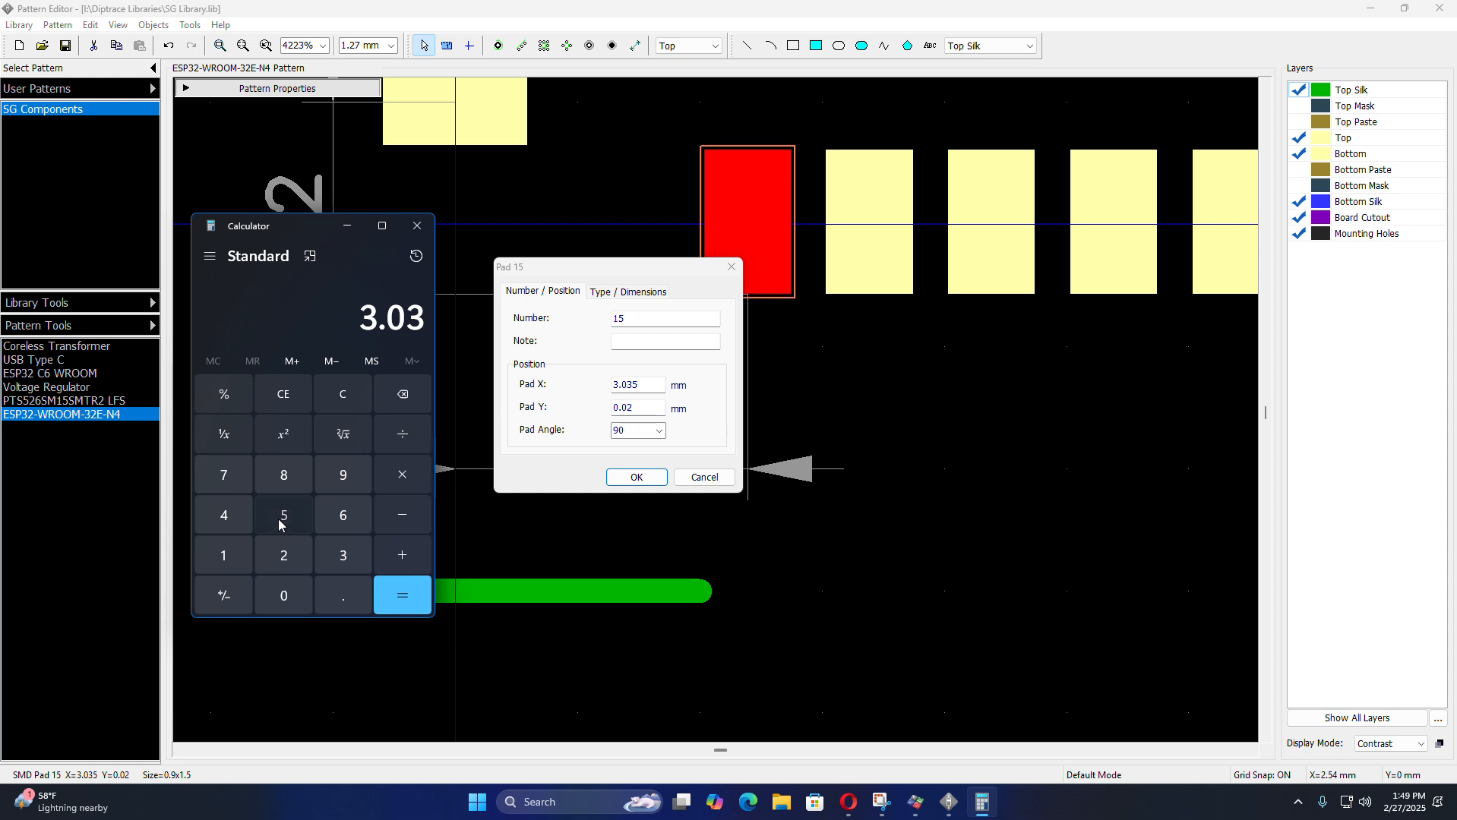
left_click(281, 522)
left_click(403, 515)
left_click(284, 596)
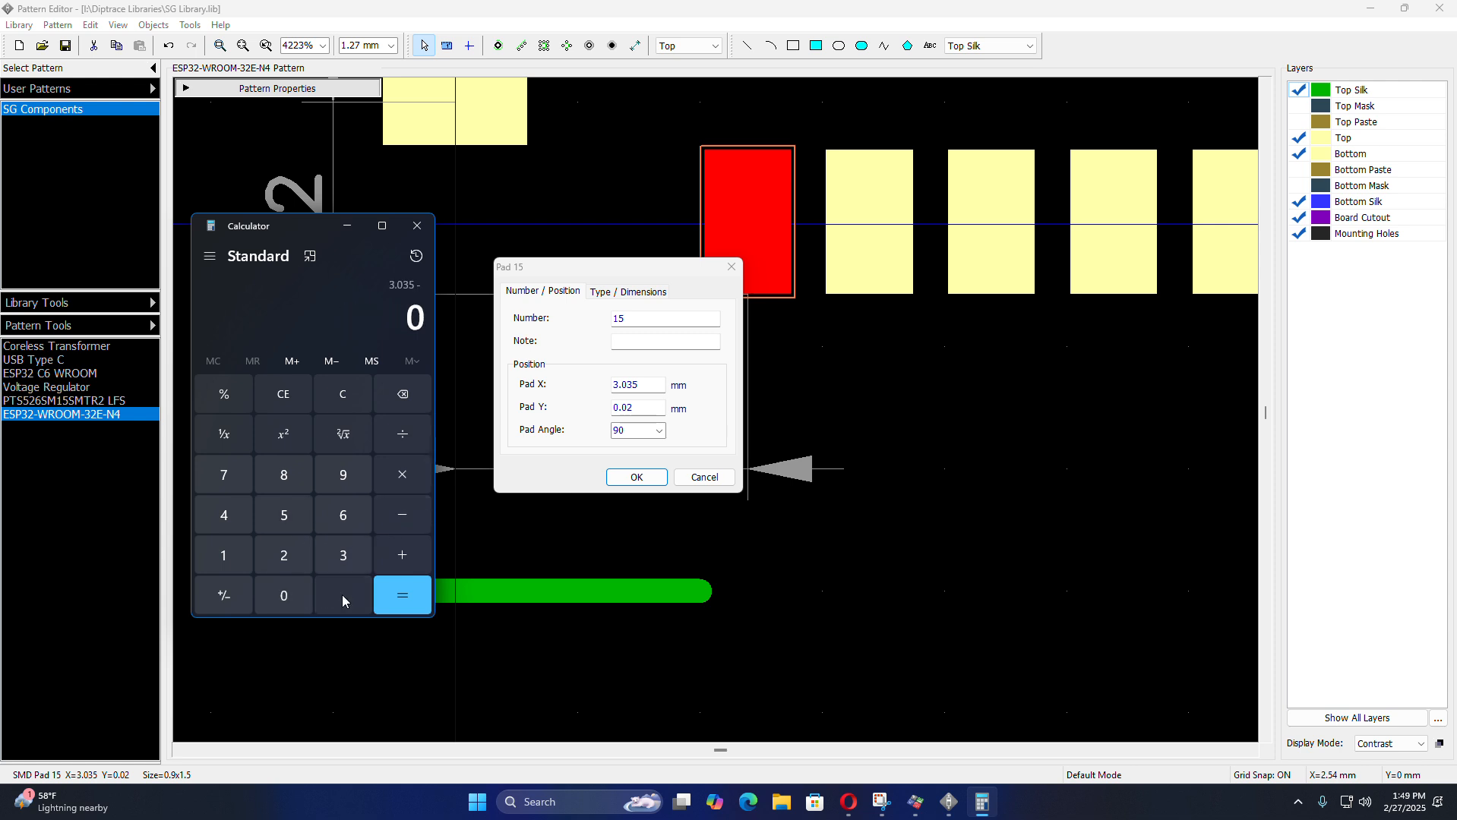
left_click(342, 600)
left_click(216, 516)
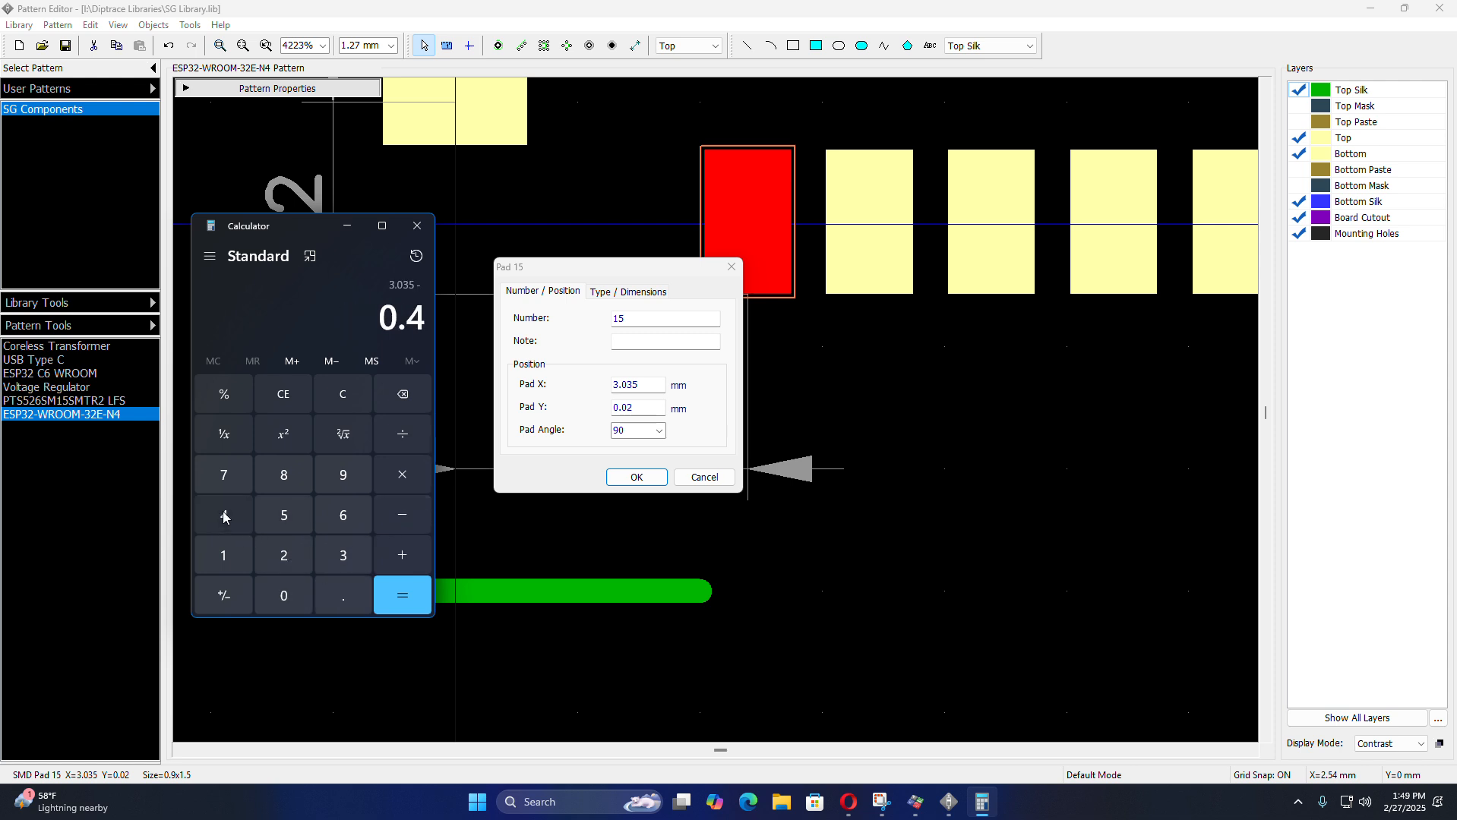
left_click(271, 517)
left_click(396, 595)
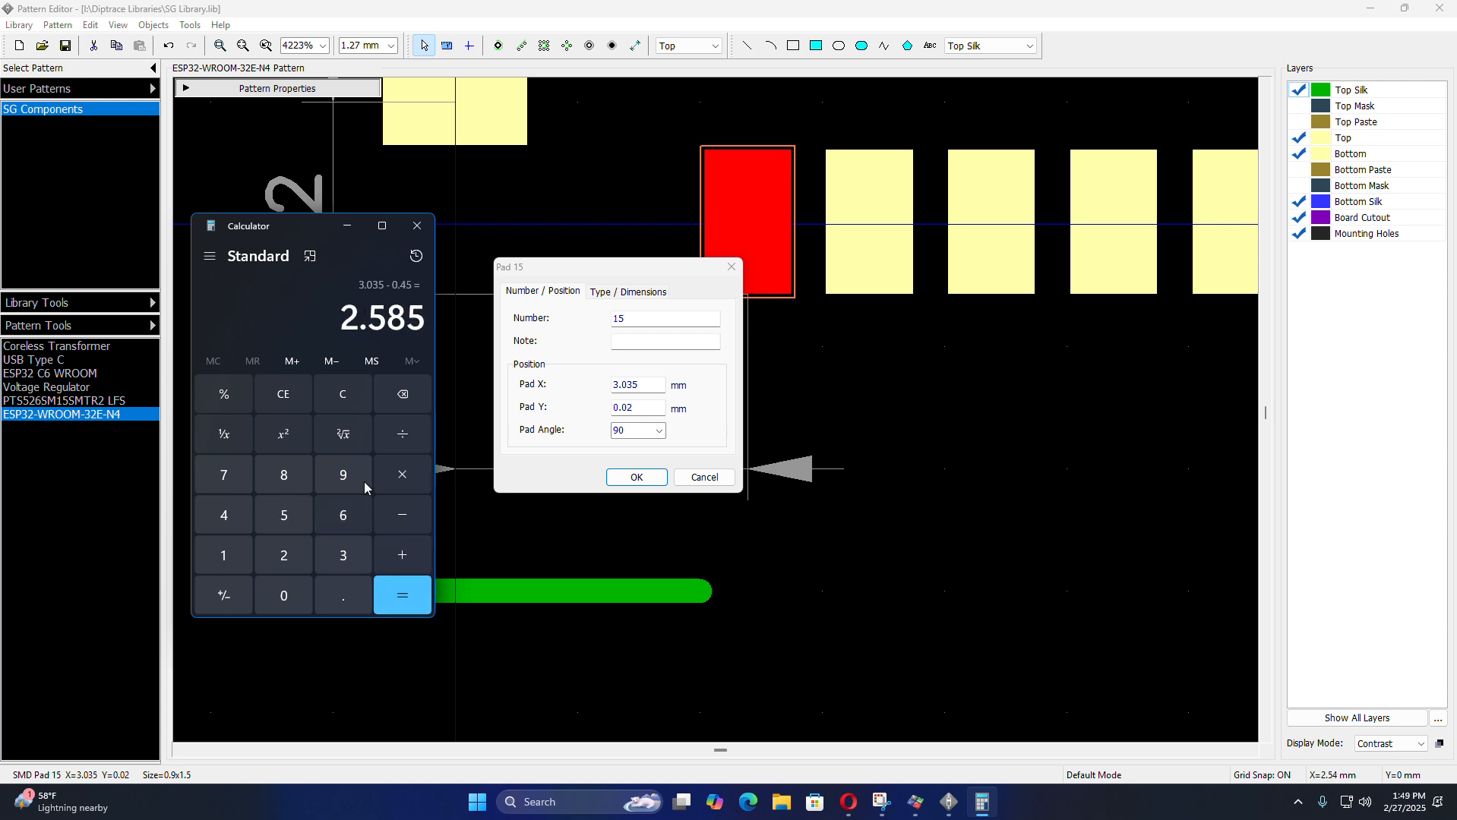
left_click_drag(342, 319, 422, 325)
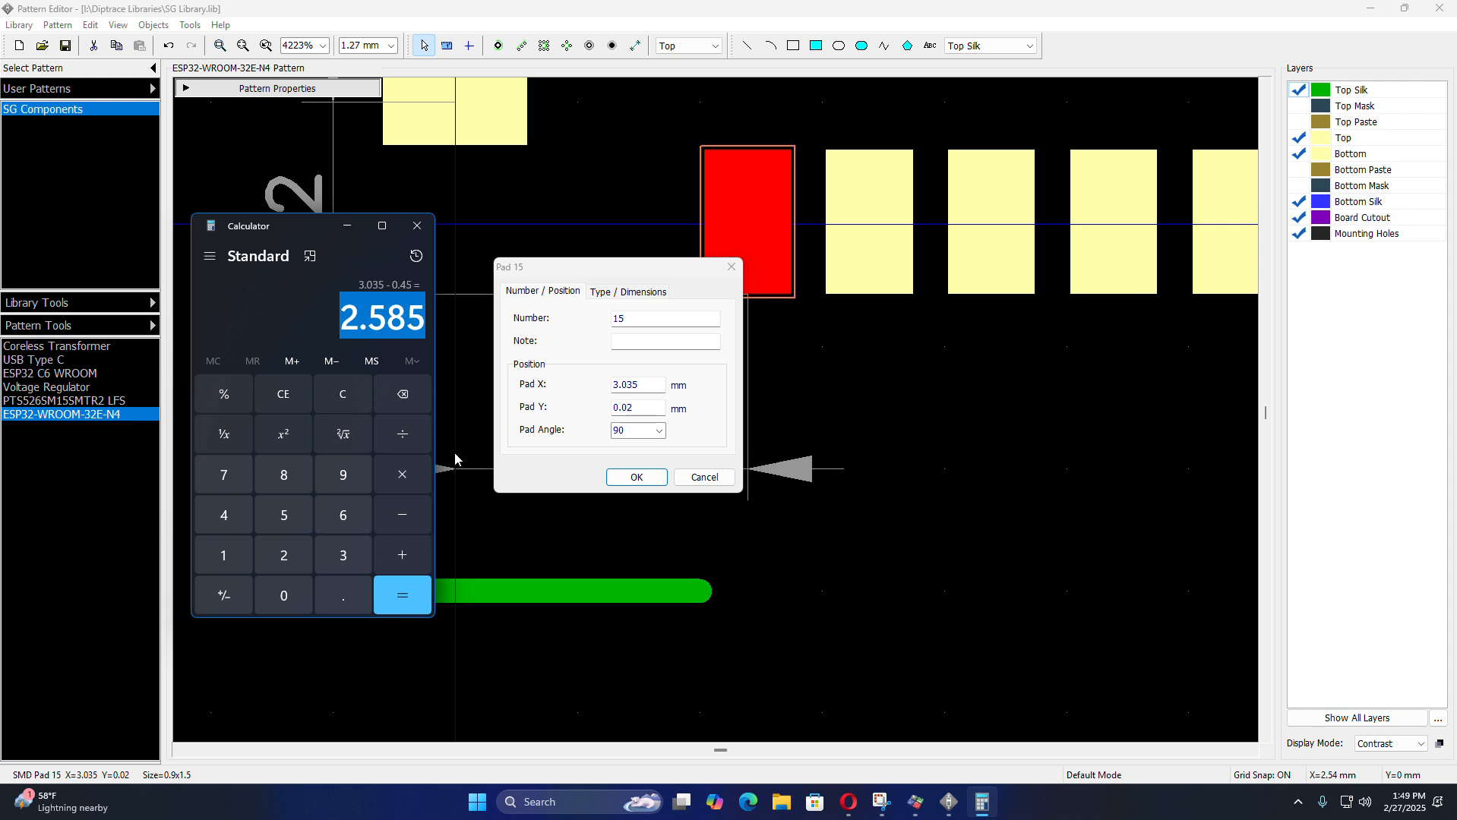
left_click(346, 226)
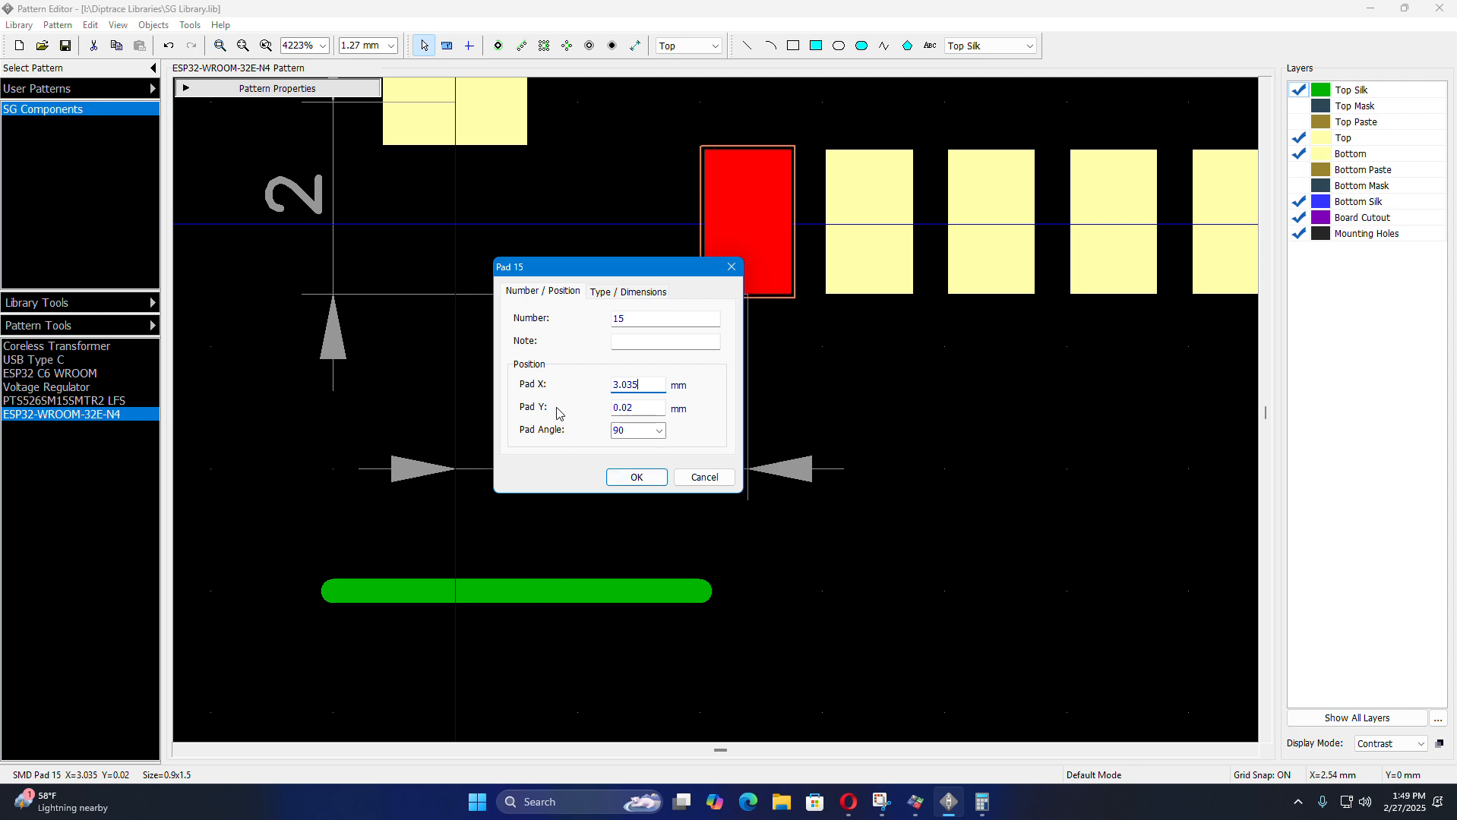
left_click(637, 477)
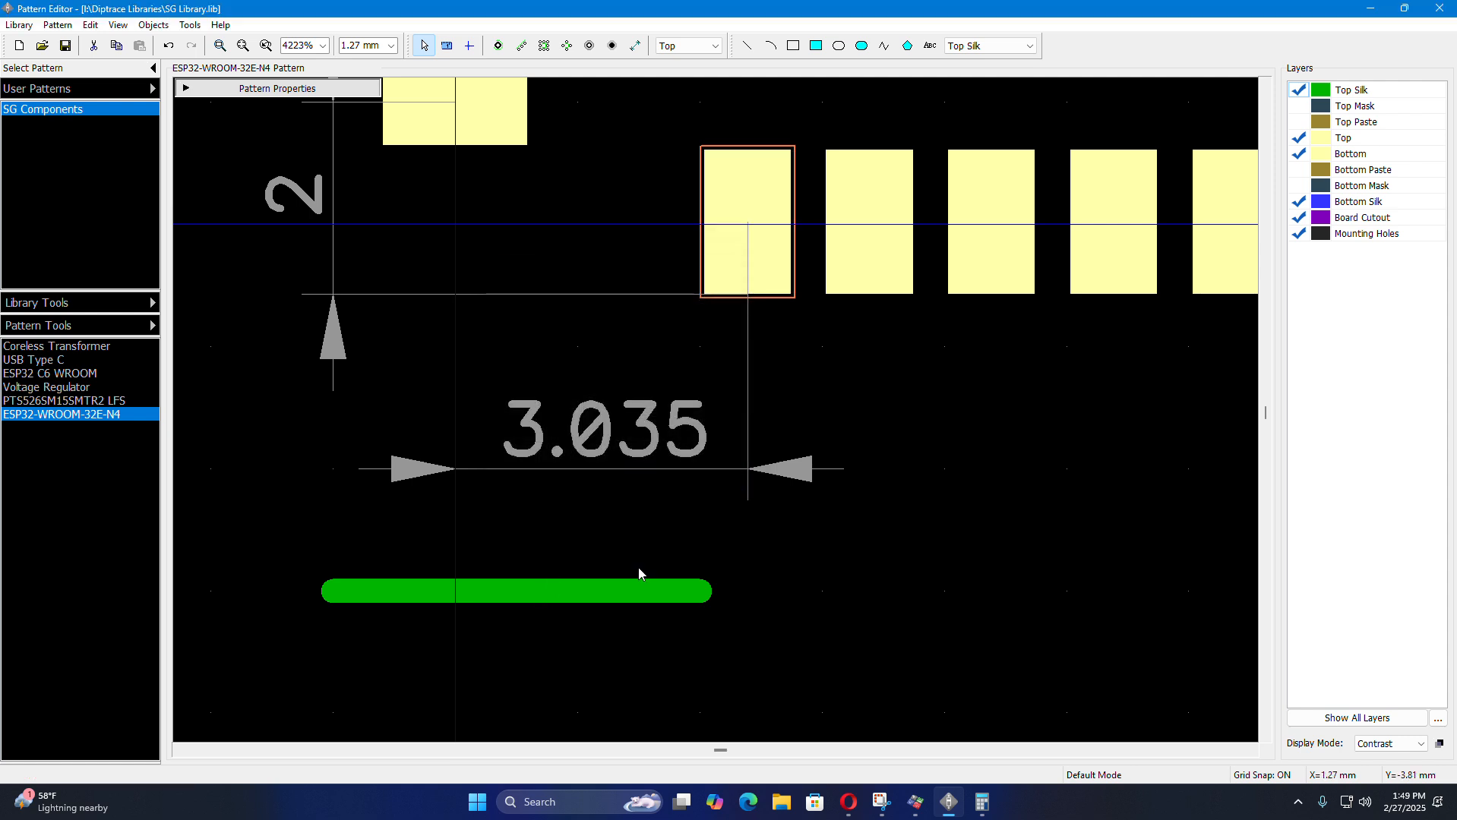
- Set the start point X of the Top Silk line to 2.585 mm
left_click(640, 592)
double_click(656, 583)
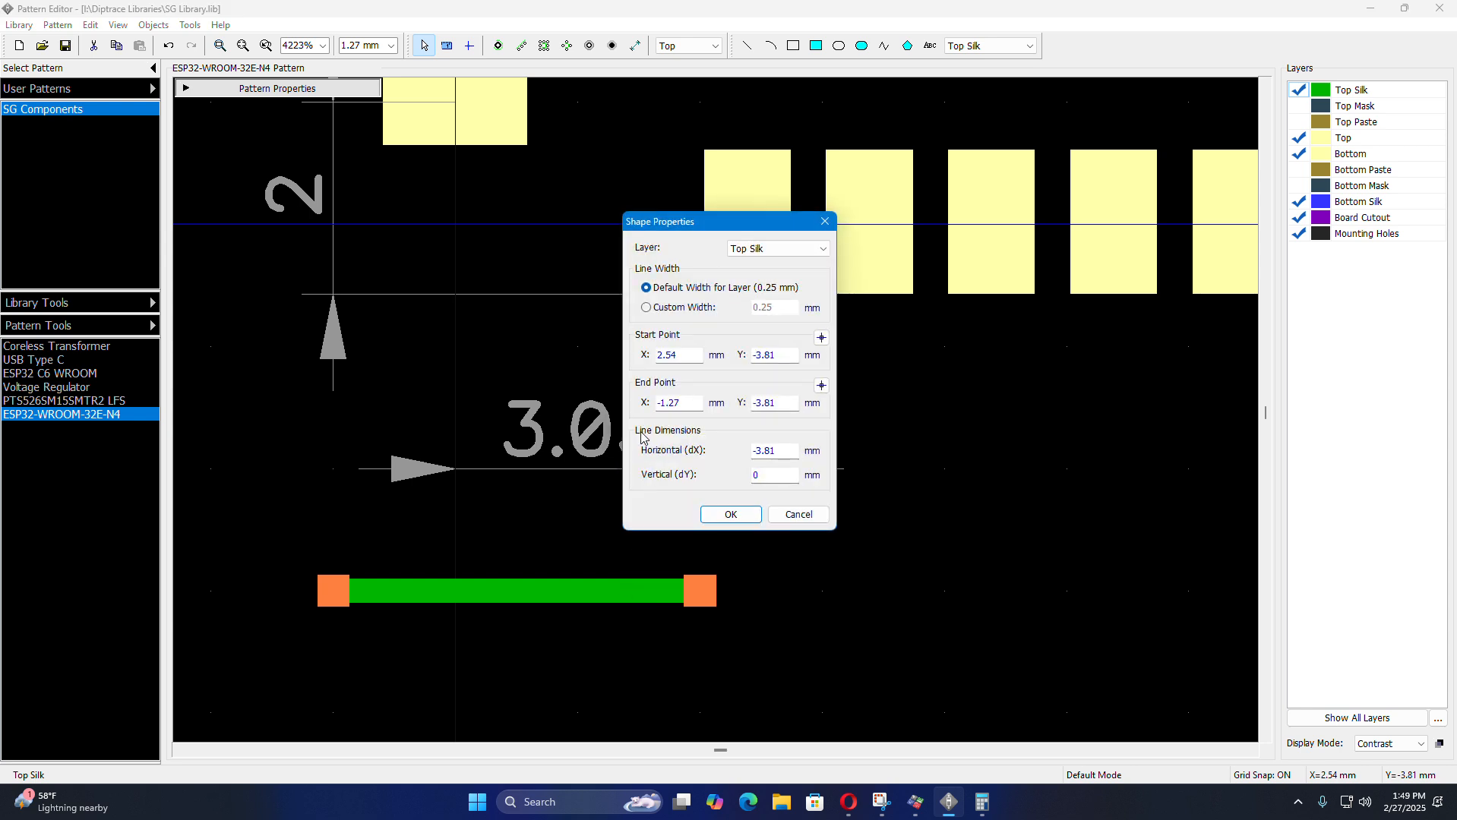
double_click(685, 359)
type("2.585")
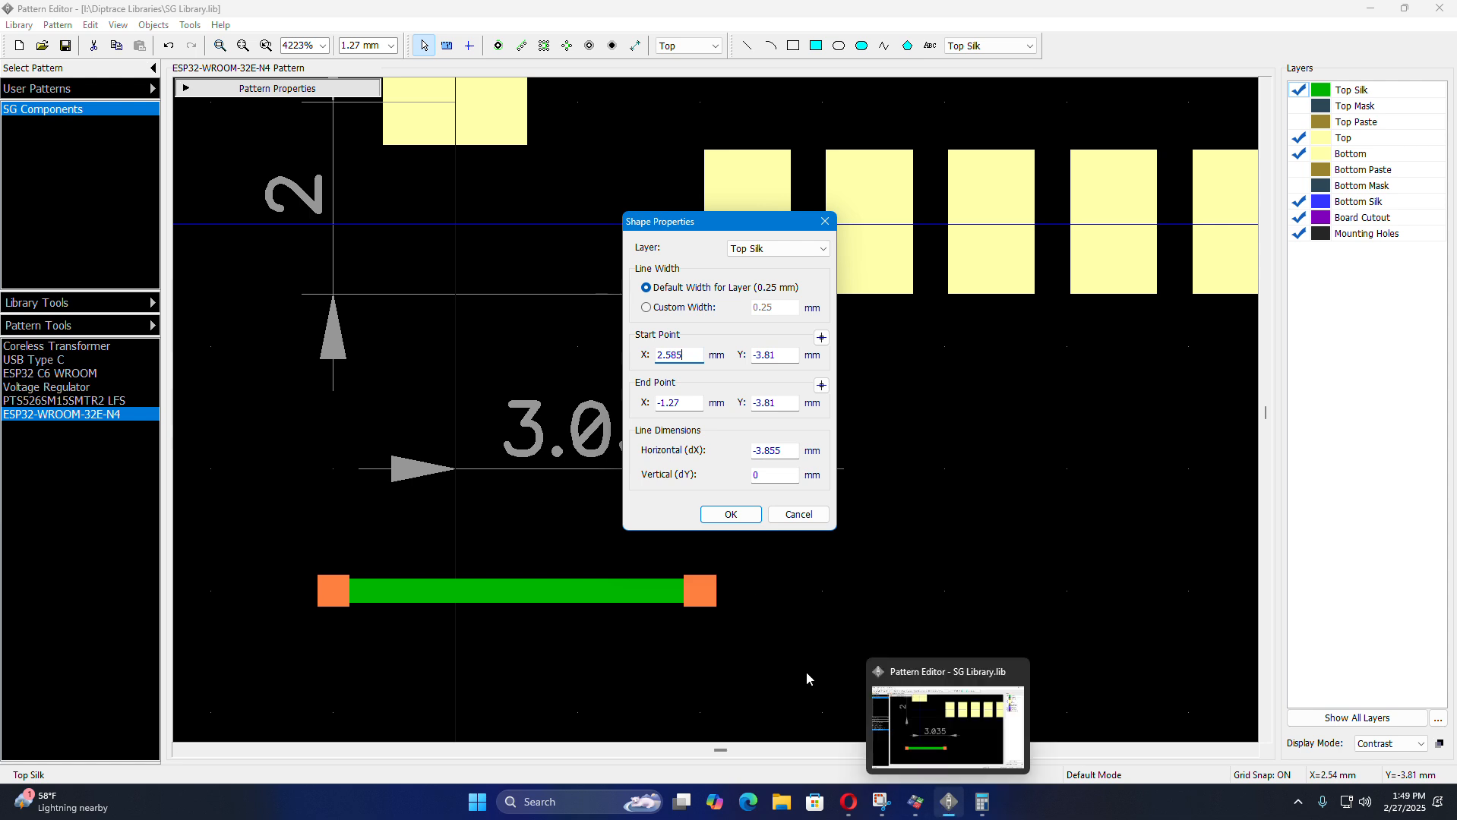
left_click(730, 515)
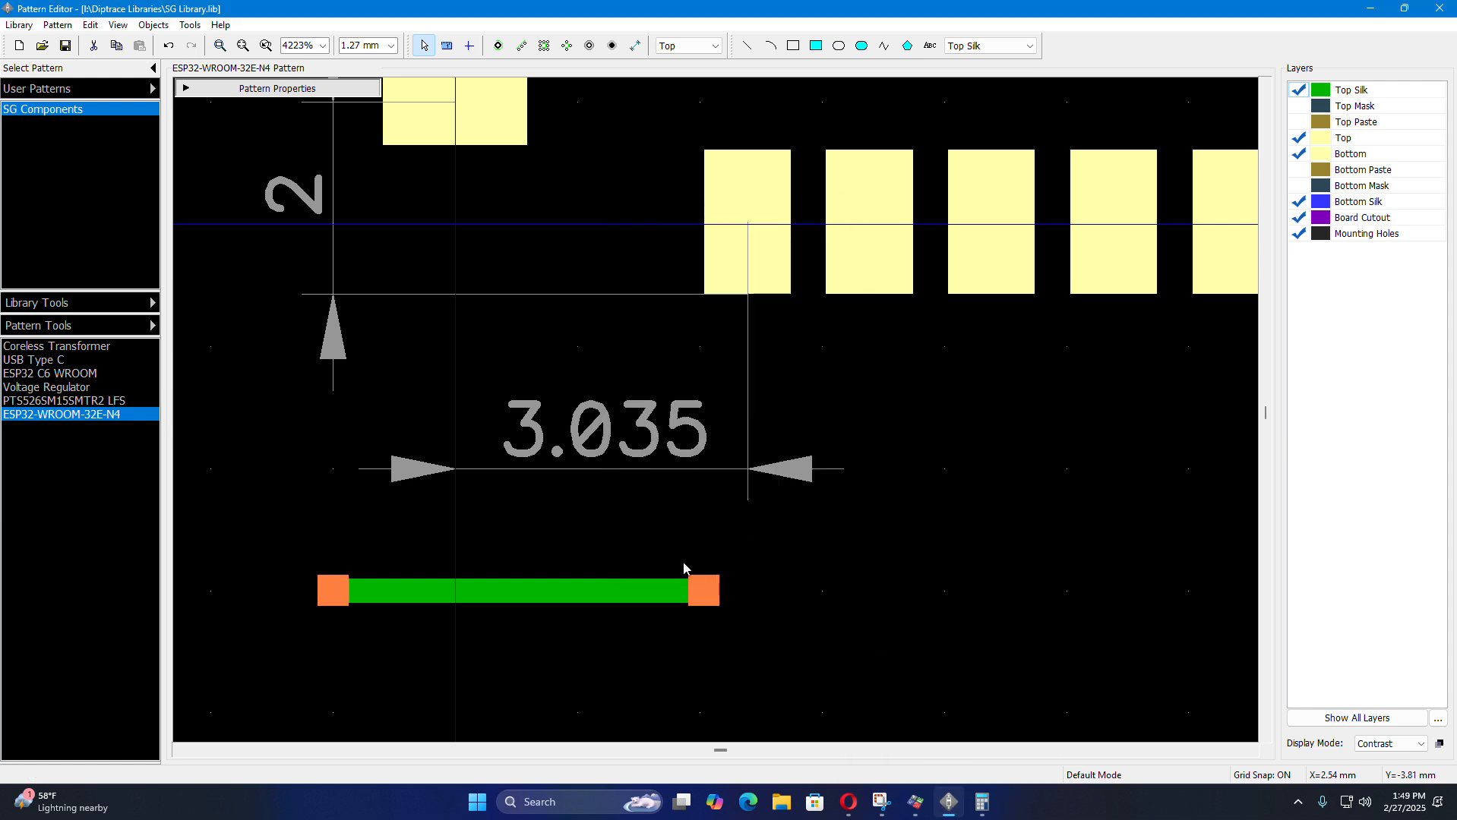
- Move the Top Silk line up to Y 0 mm so it meets the first pad of the bottom row
left_click_drag(595, 600, 565, 278)
left_click(565, 319)
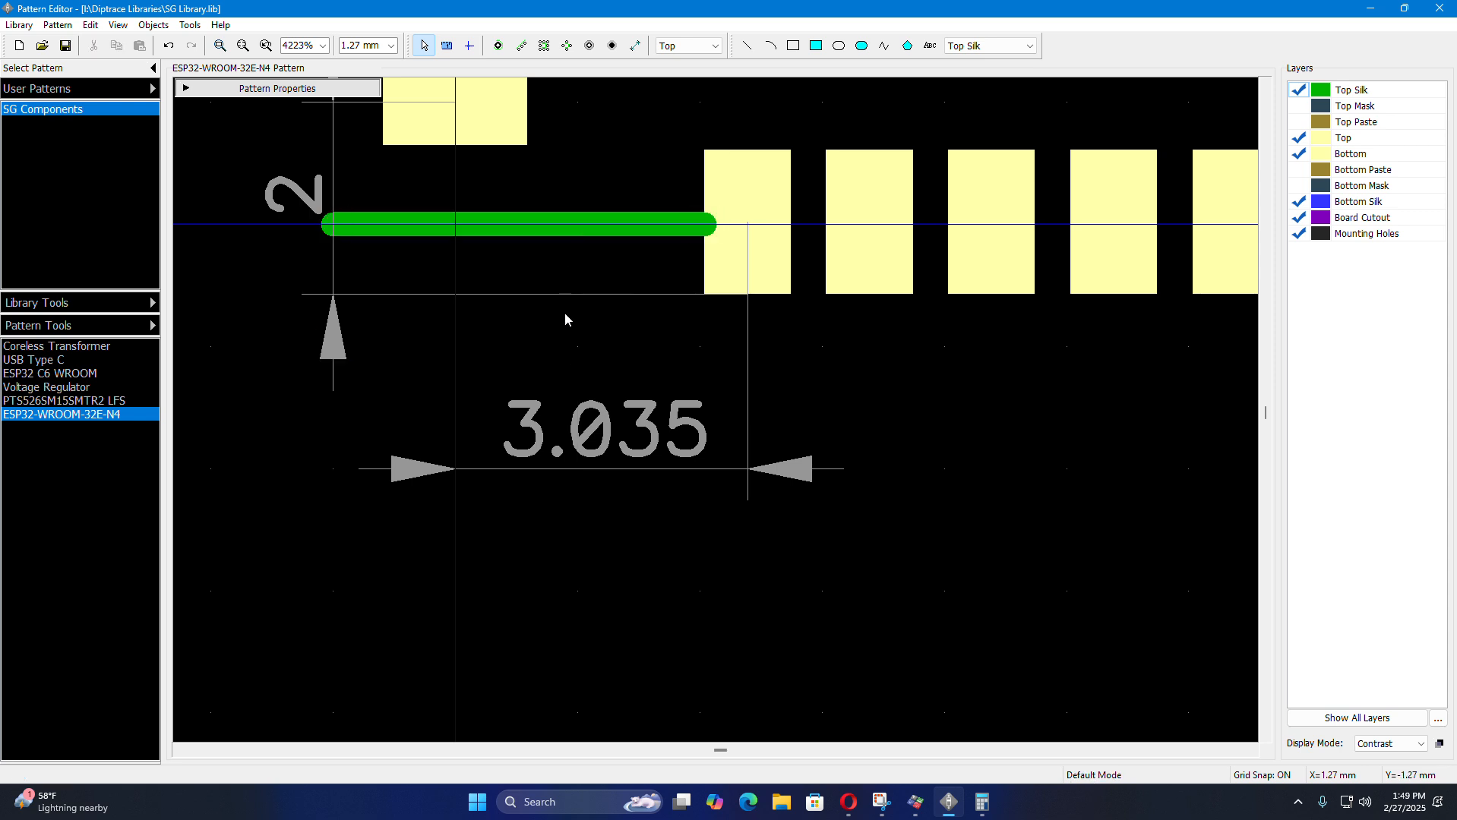
scroll(591, 199, "up", 3)
scroll(645, 374, "down", 5)
scroll(684, 353, "up", 3)
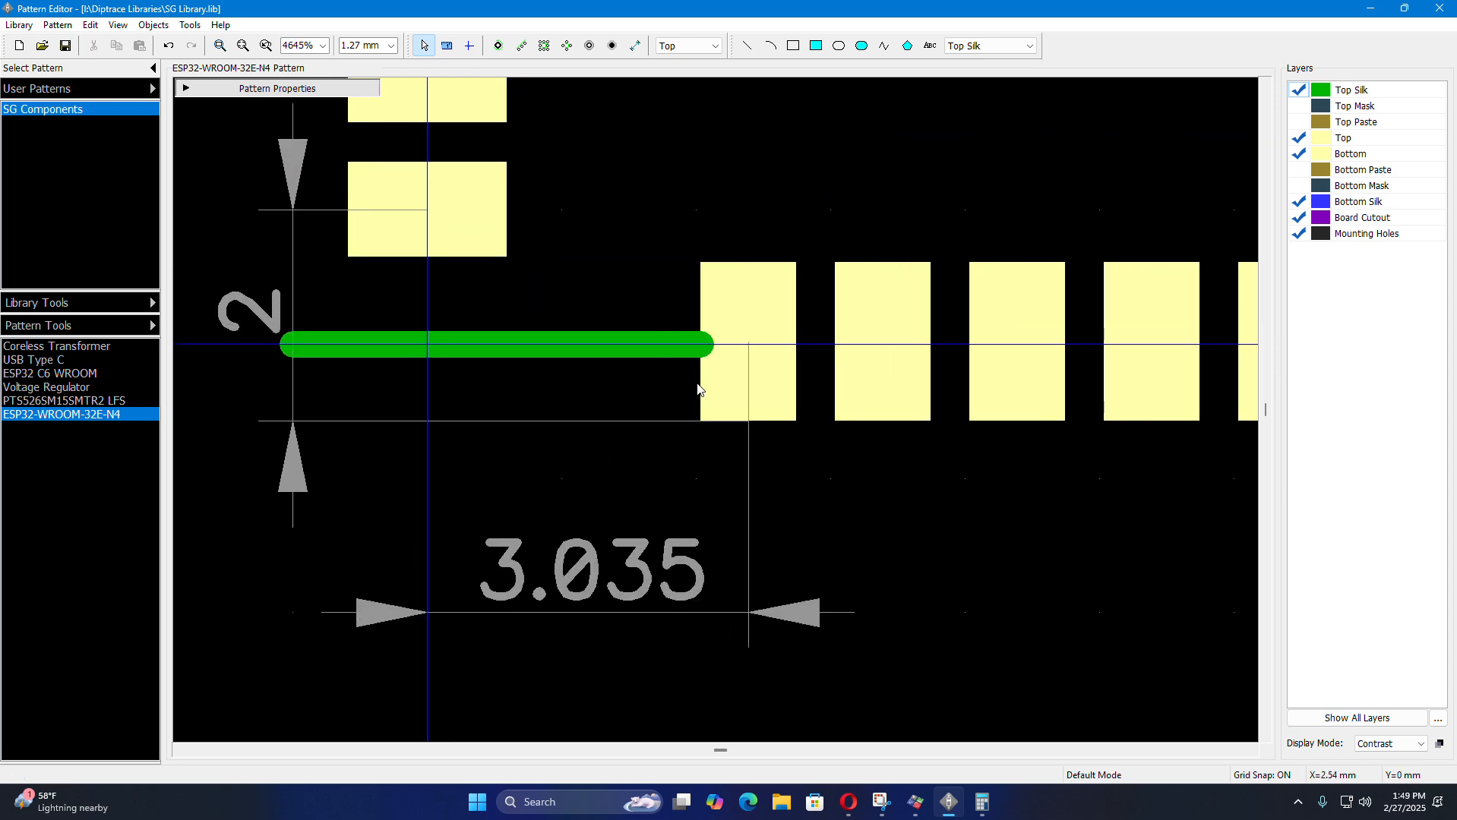
- Check the moved silk line's start and end coordinates in its shape properties
left_click(681, 347)
double_click(623, 352)
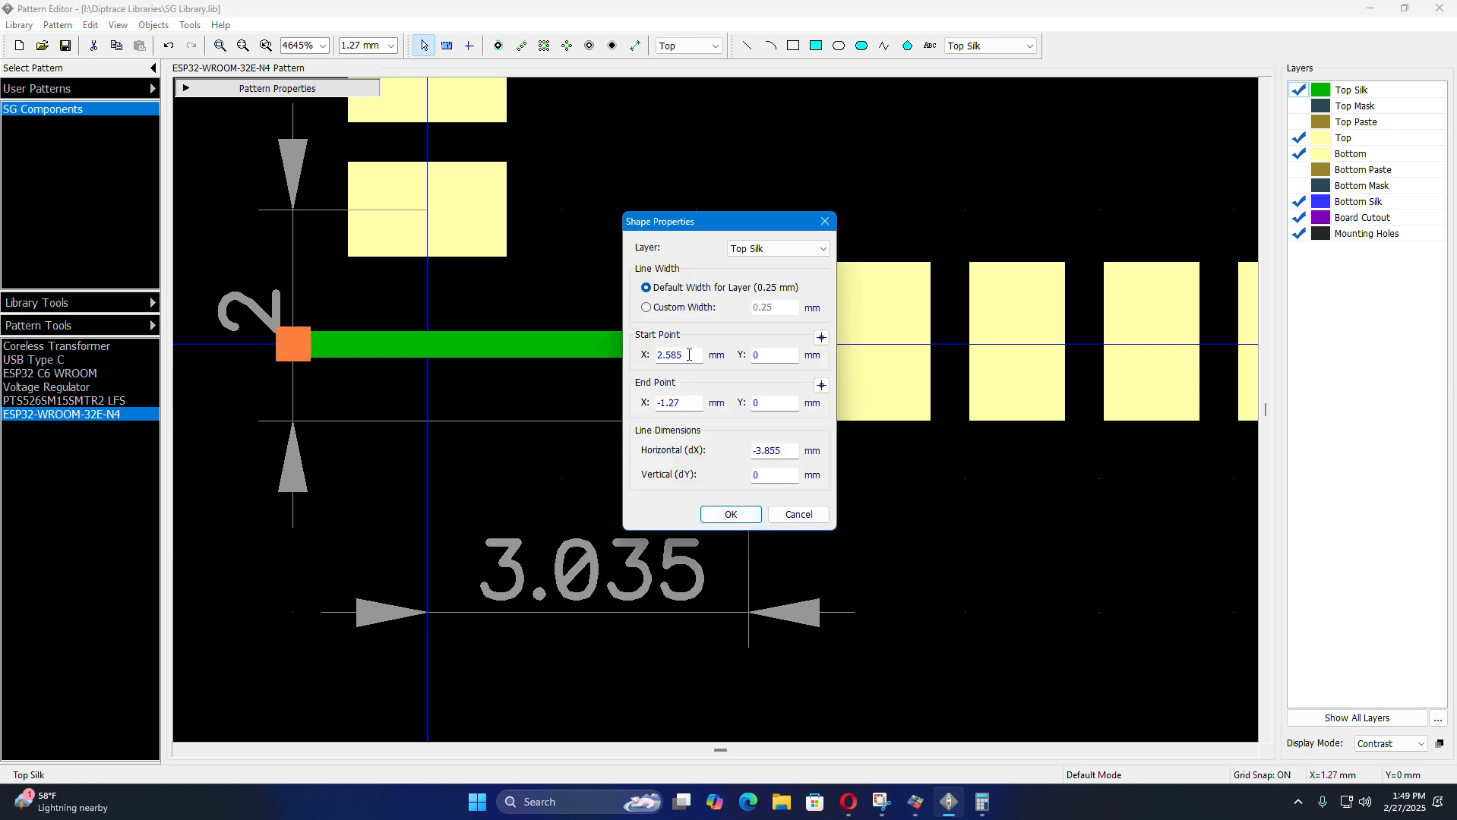
left_click(741, 515)
left_click(598, 504)
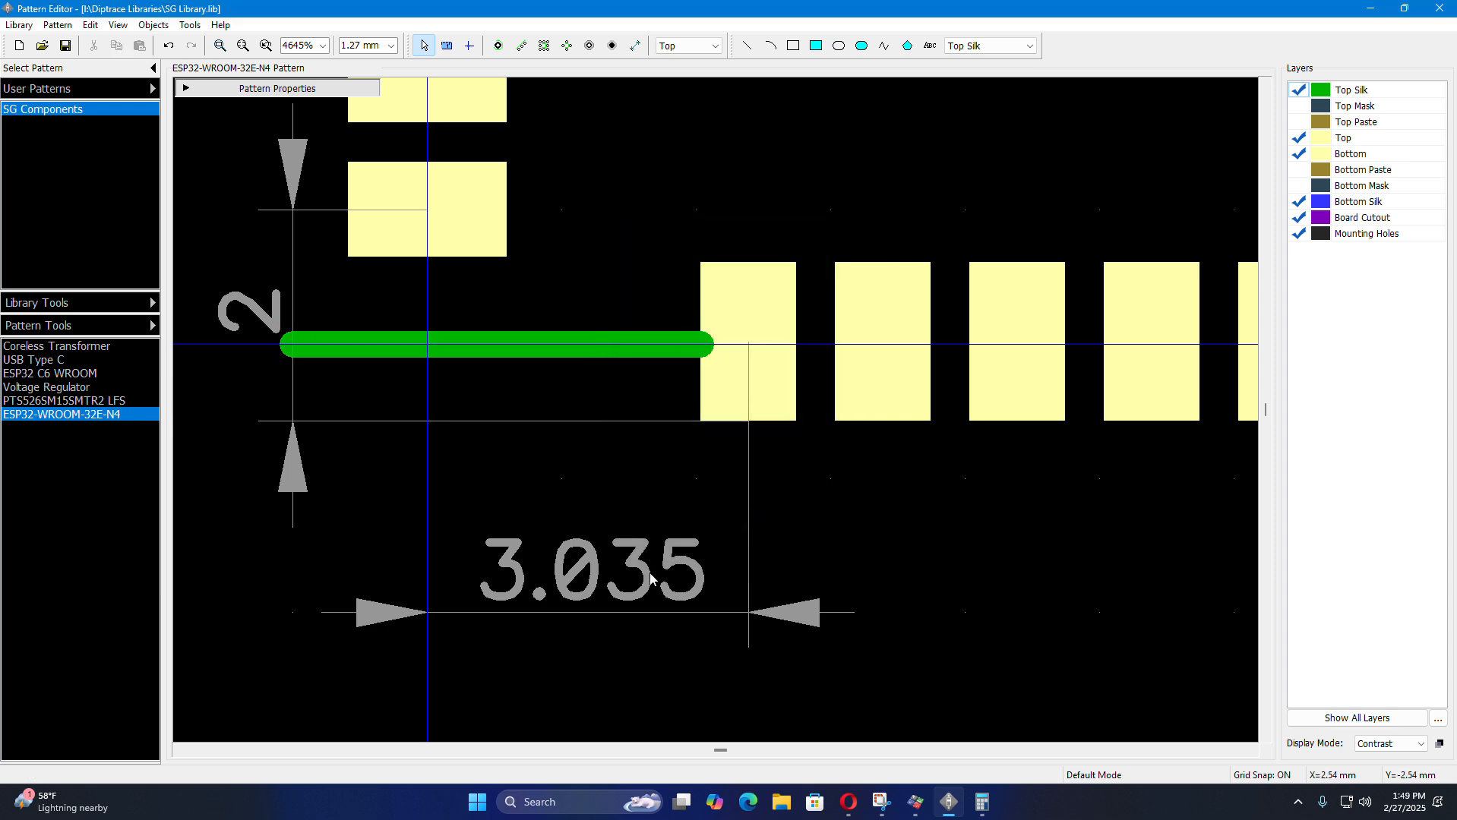
- Check the outline's offset below pad 14 in the datasheet, the Top Silk line's coordinates and pad 14's position
left_click(849, 802)
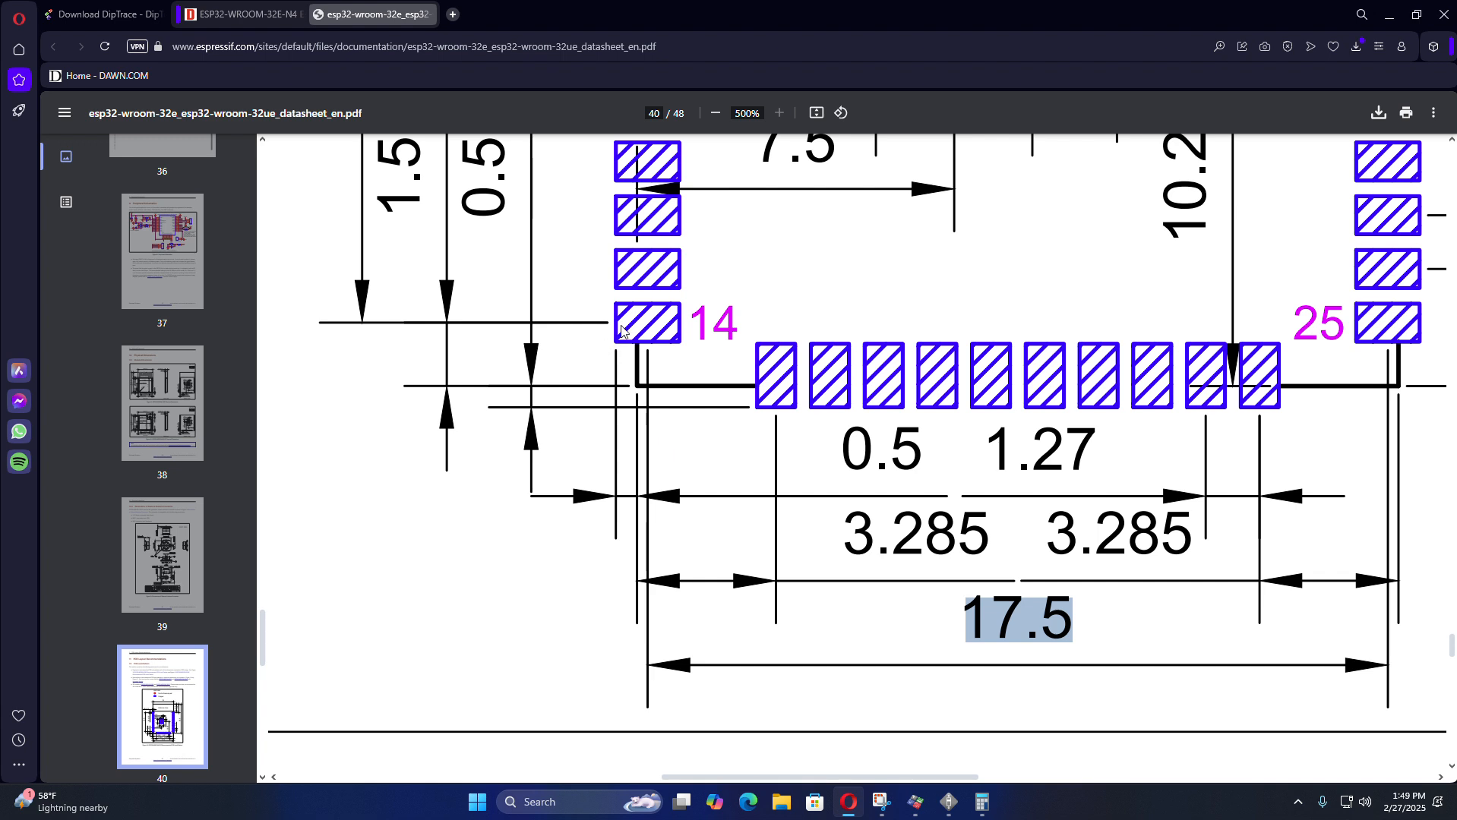
scroll(567, 440, "up", 1)
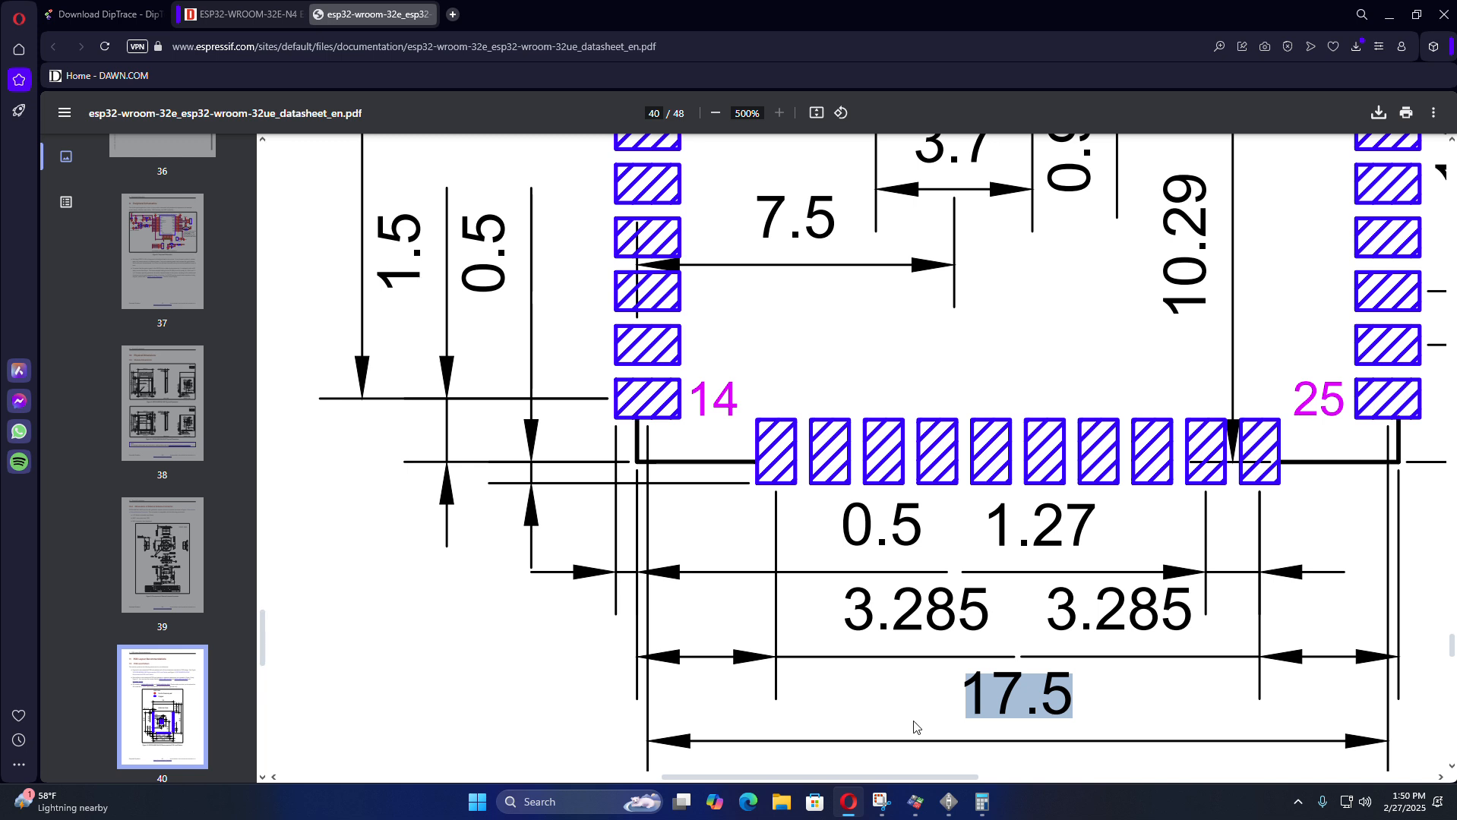
left_click(949, 803)
double_click(372, 349)
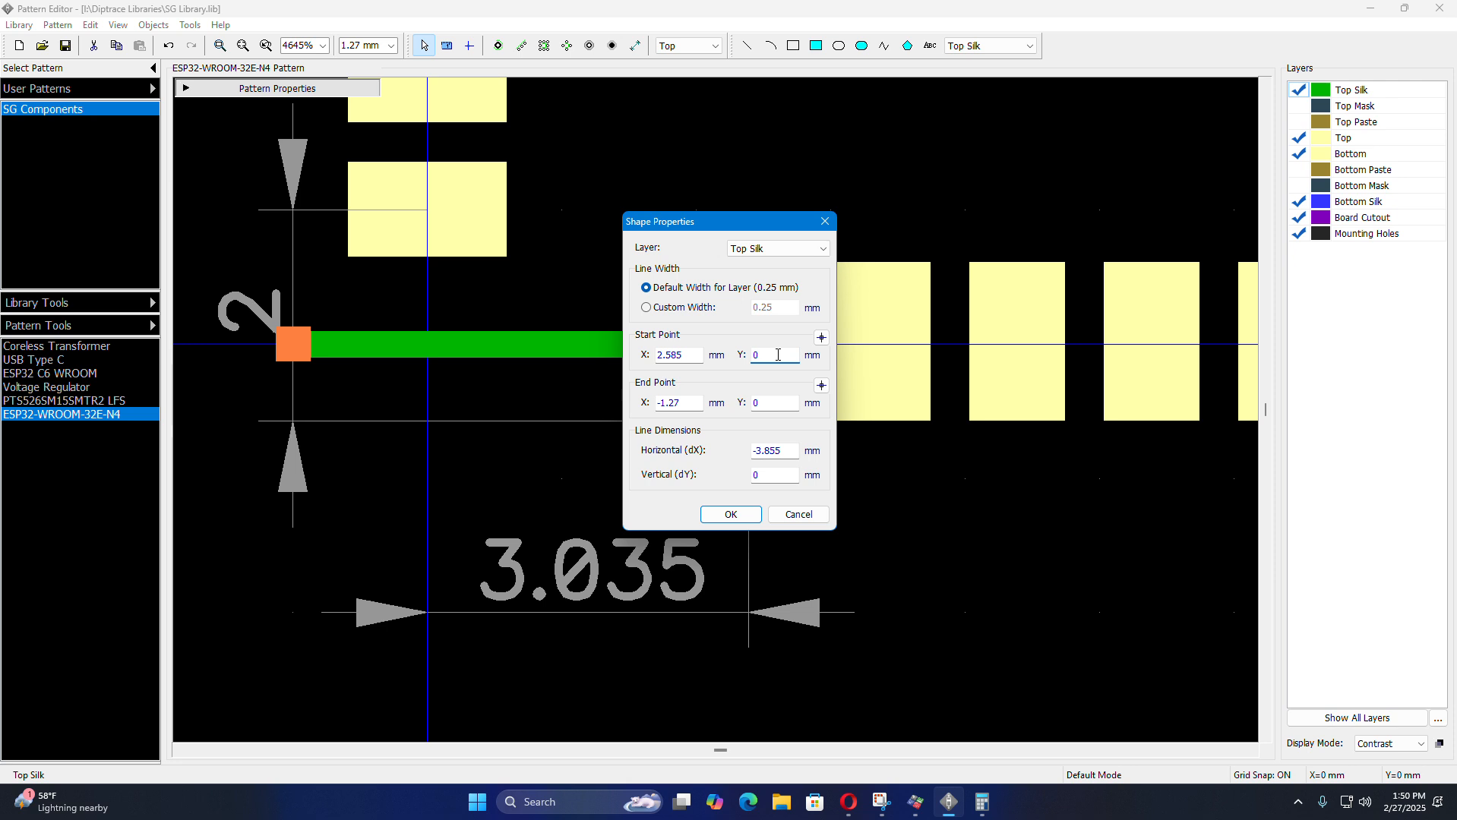
left_click(735, 514)
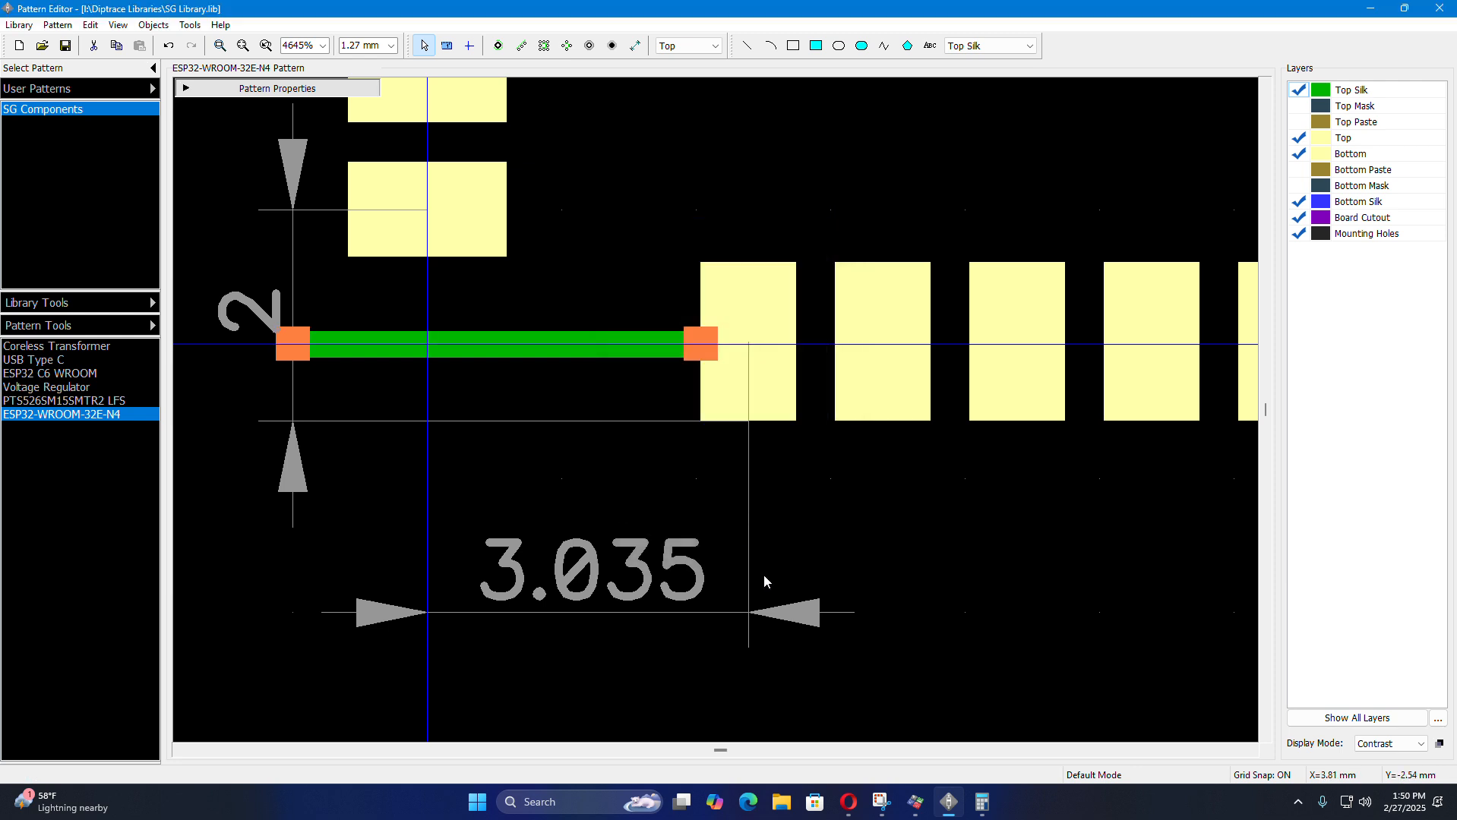
double_click(429, 246)
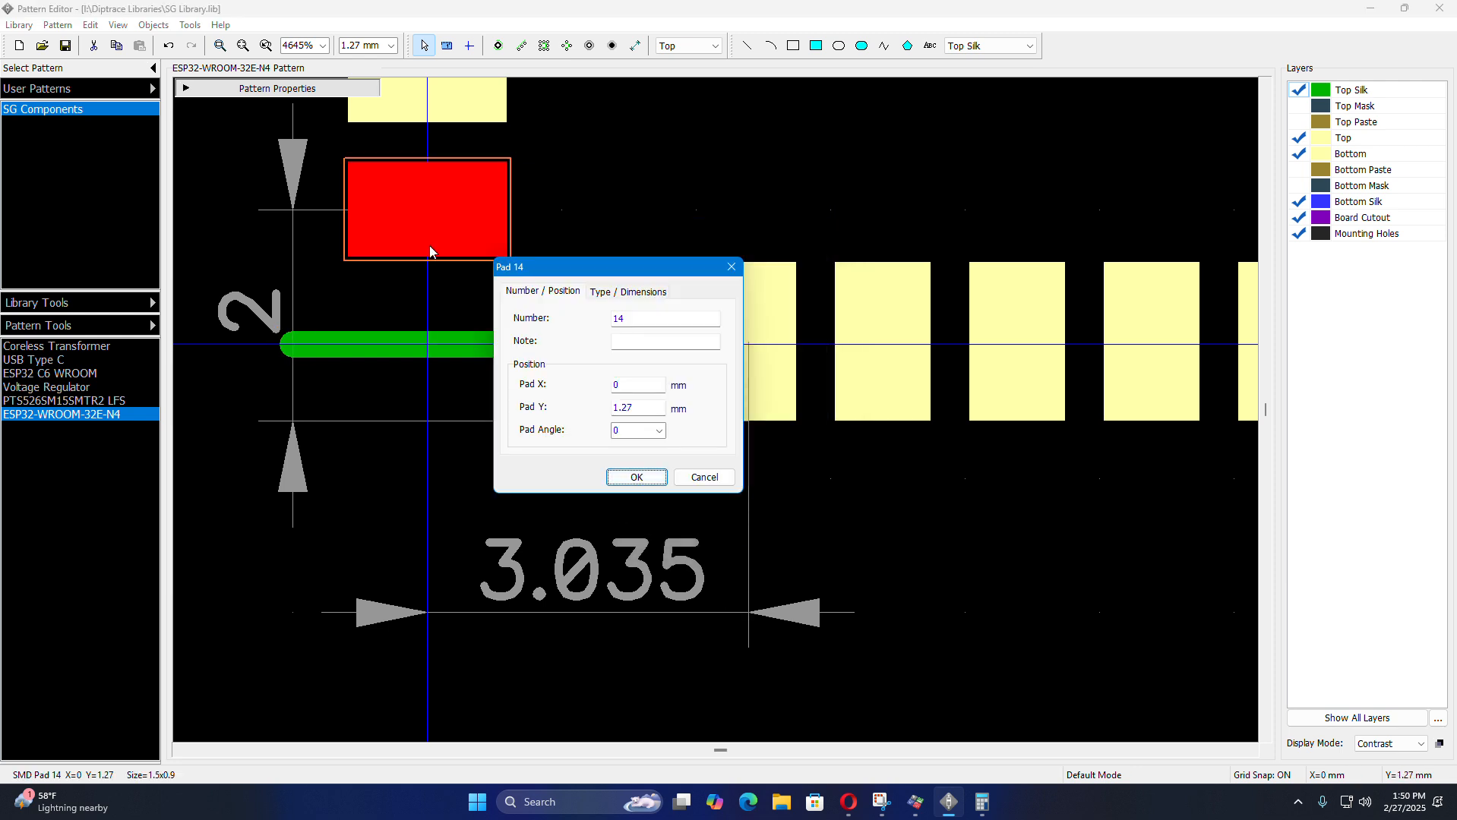
left_click(641, 476)
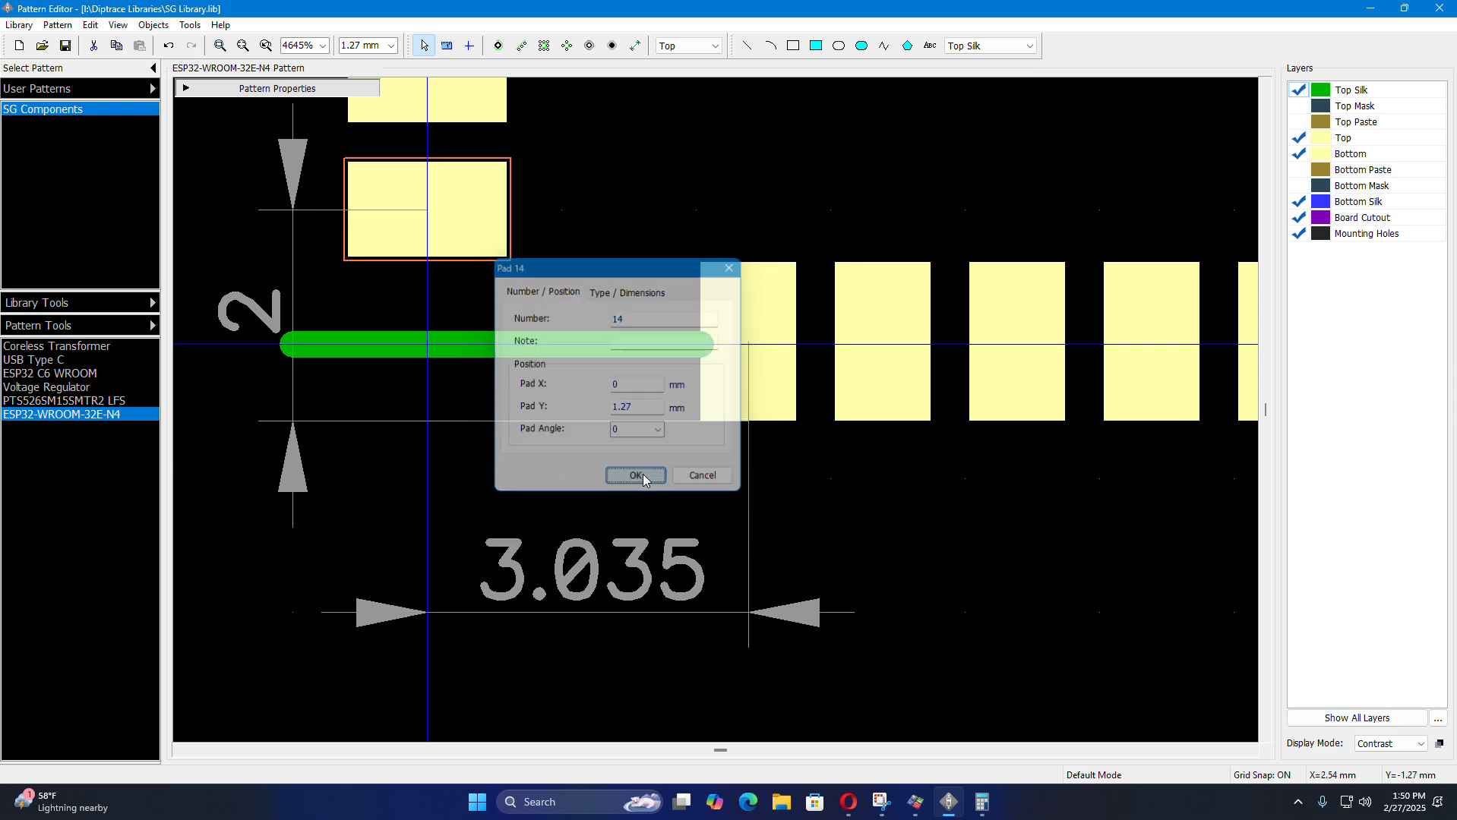
- Calculate 1.27 − 1.5 in Calculator and copy the result
left_click(979, 803)
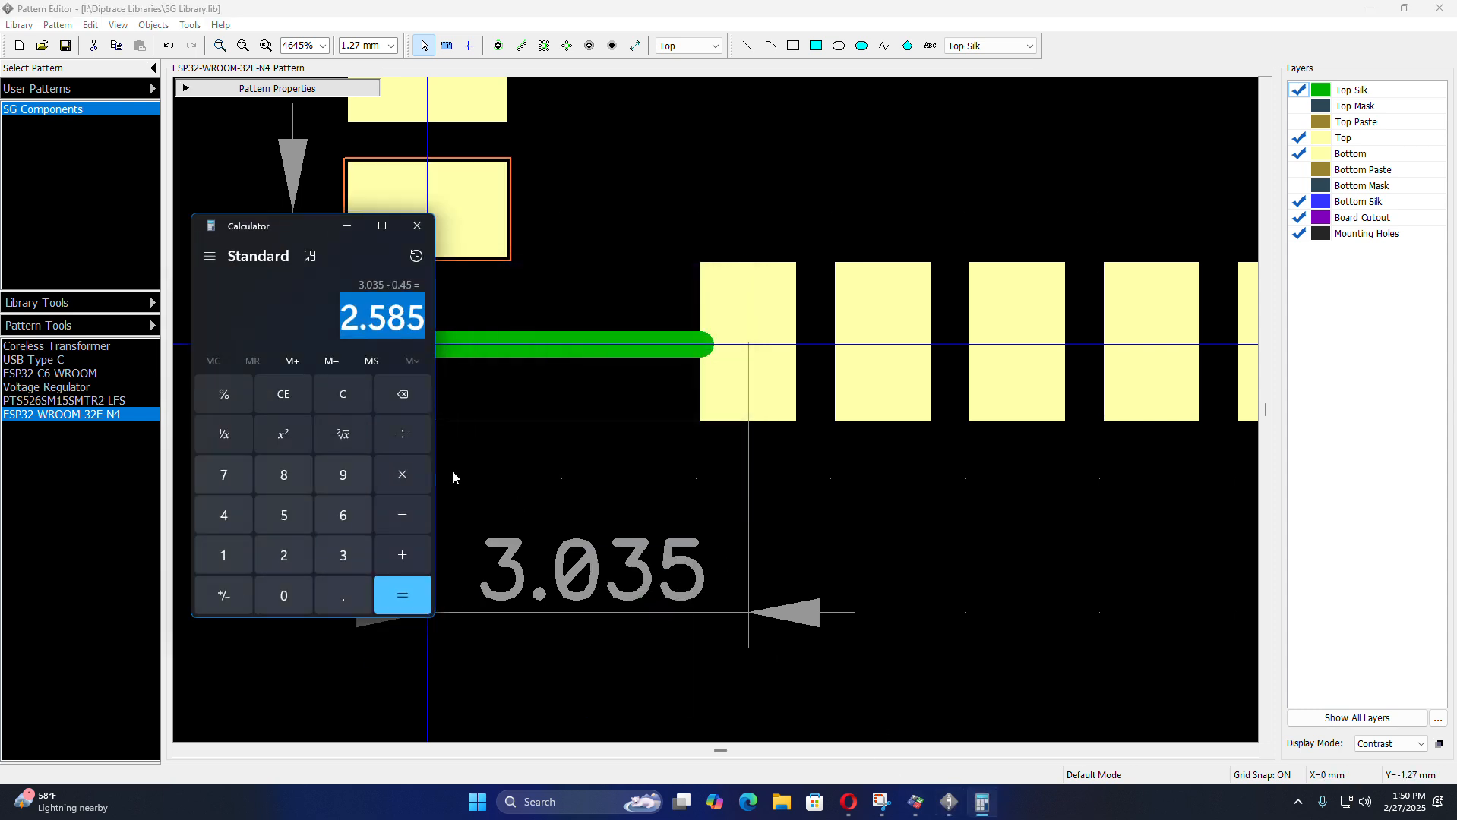
left_click(342, 395)
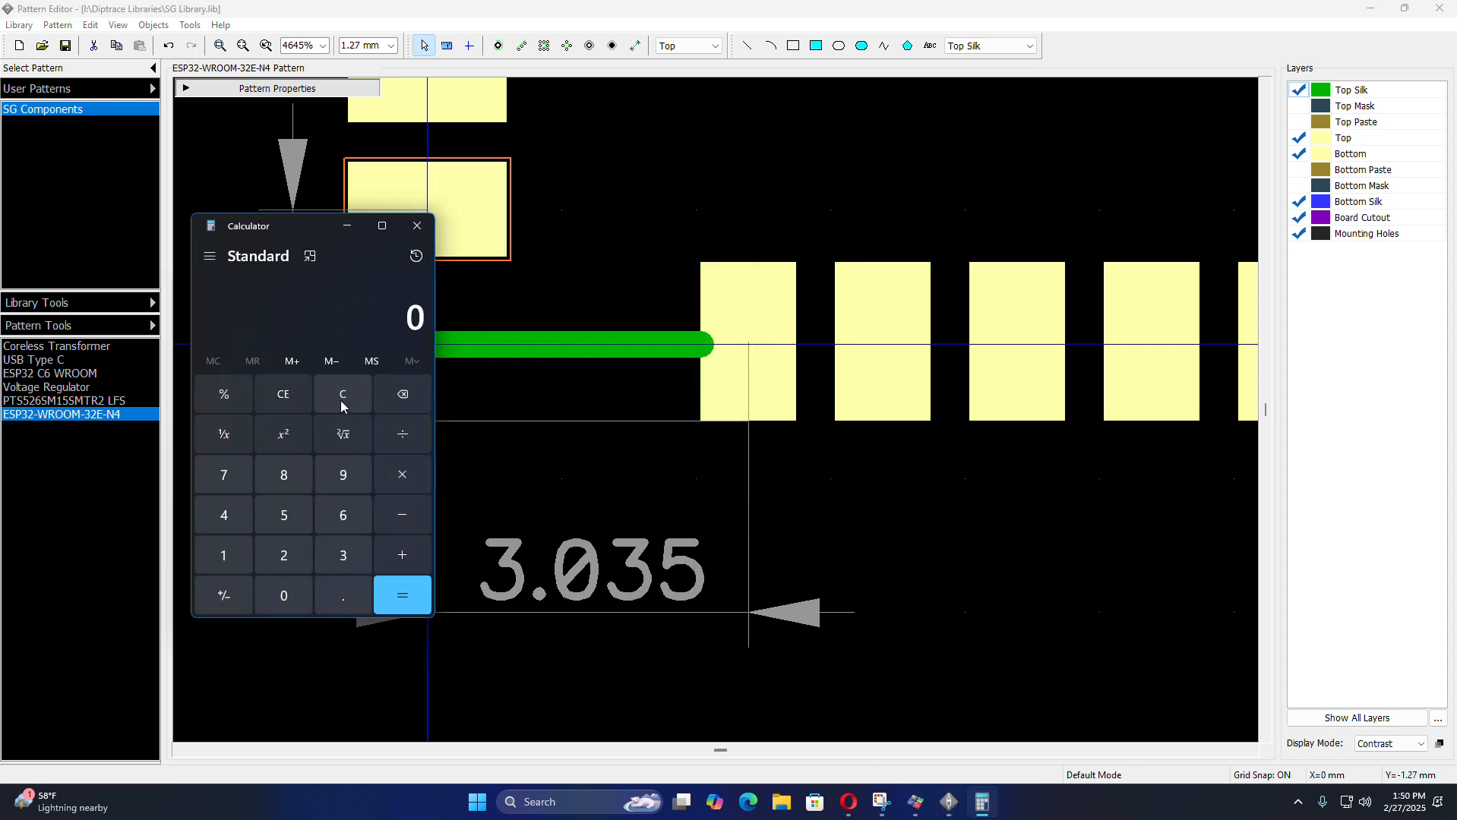
left_click(236, 562)
left_click(343, 594)
left_click(287, 558)
left_click(226, 481)
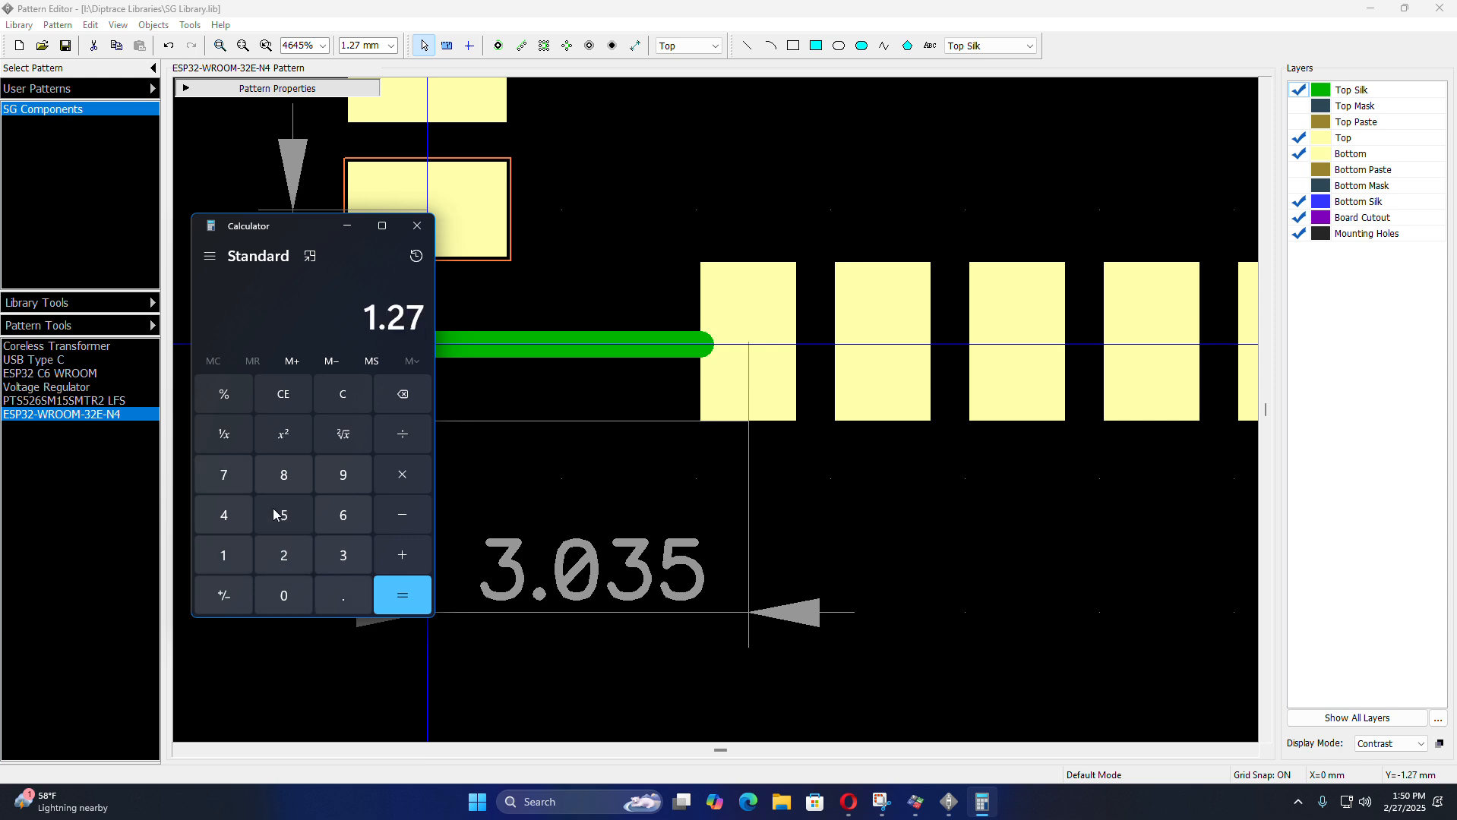
left_click(398, 516)
left_click(226, 558)
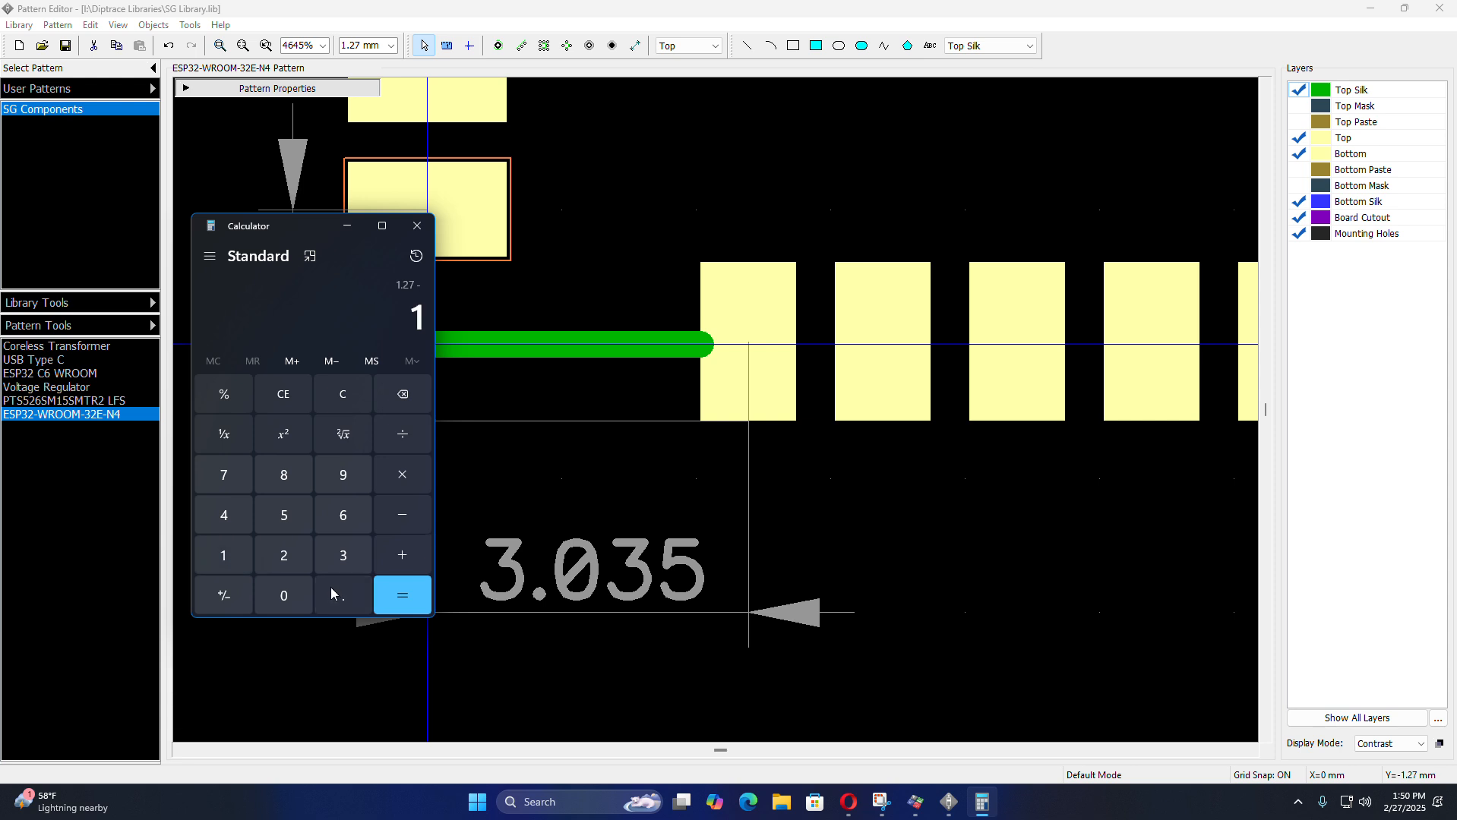
left_click(332, 588)
left_click(294, 530)
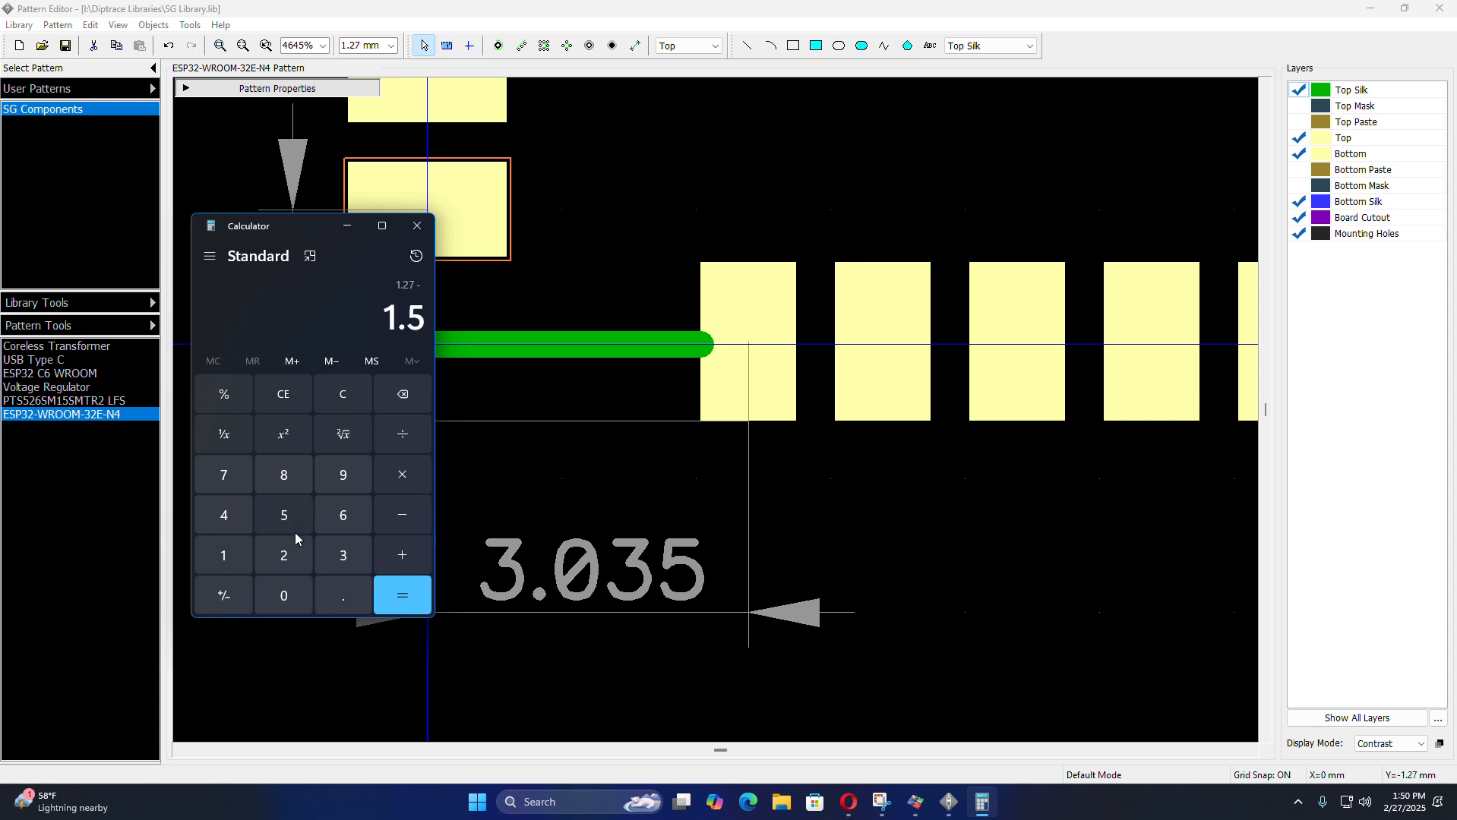
left_click(398, 594)
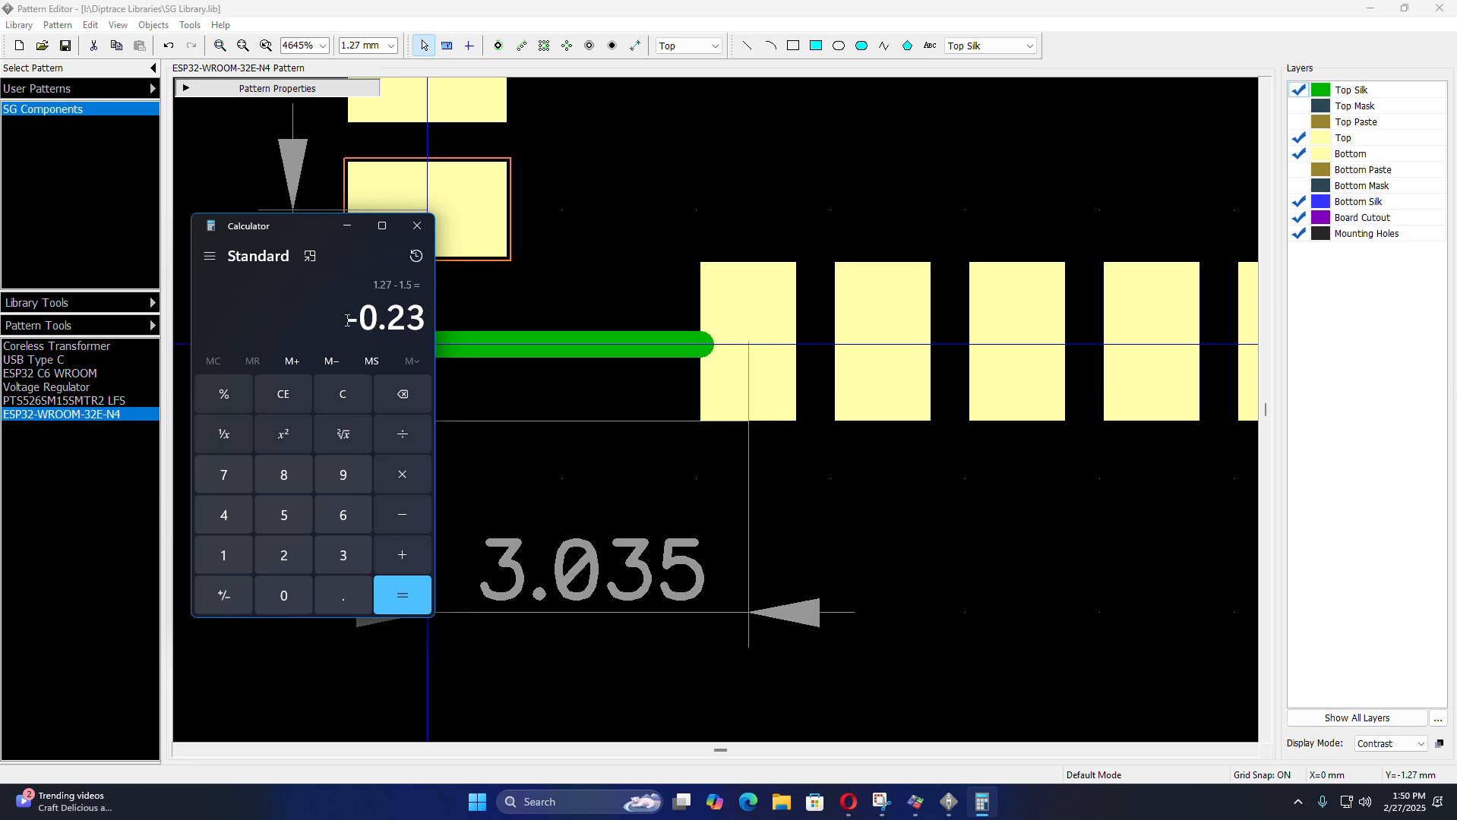
left_click_drag(350, 329, 422, 327)
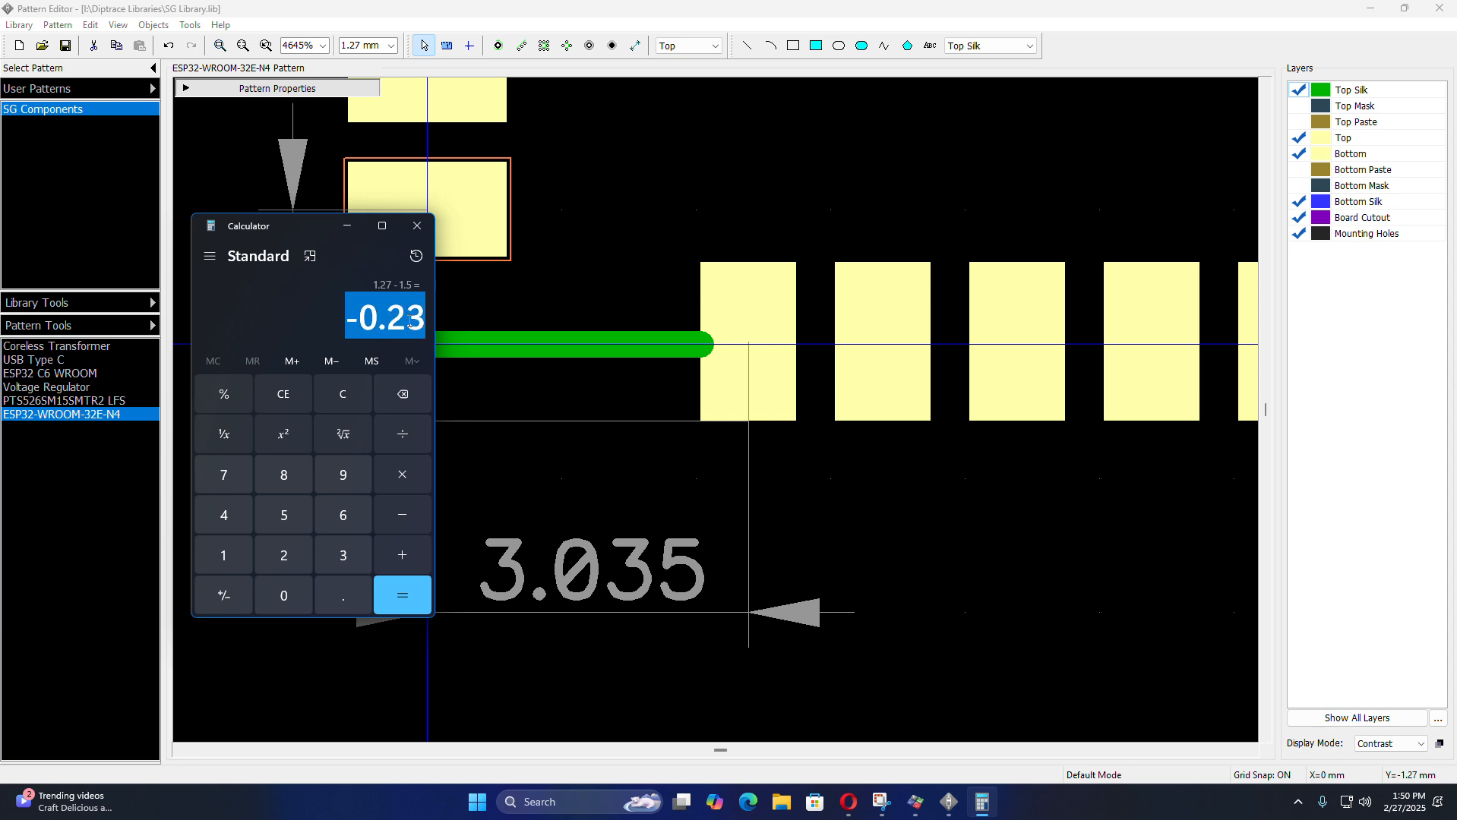
right_click(410, 324)
left_click(427, 339)
left_click(346, 226)
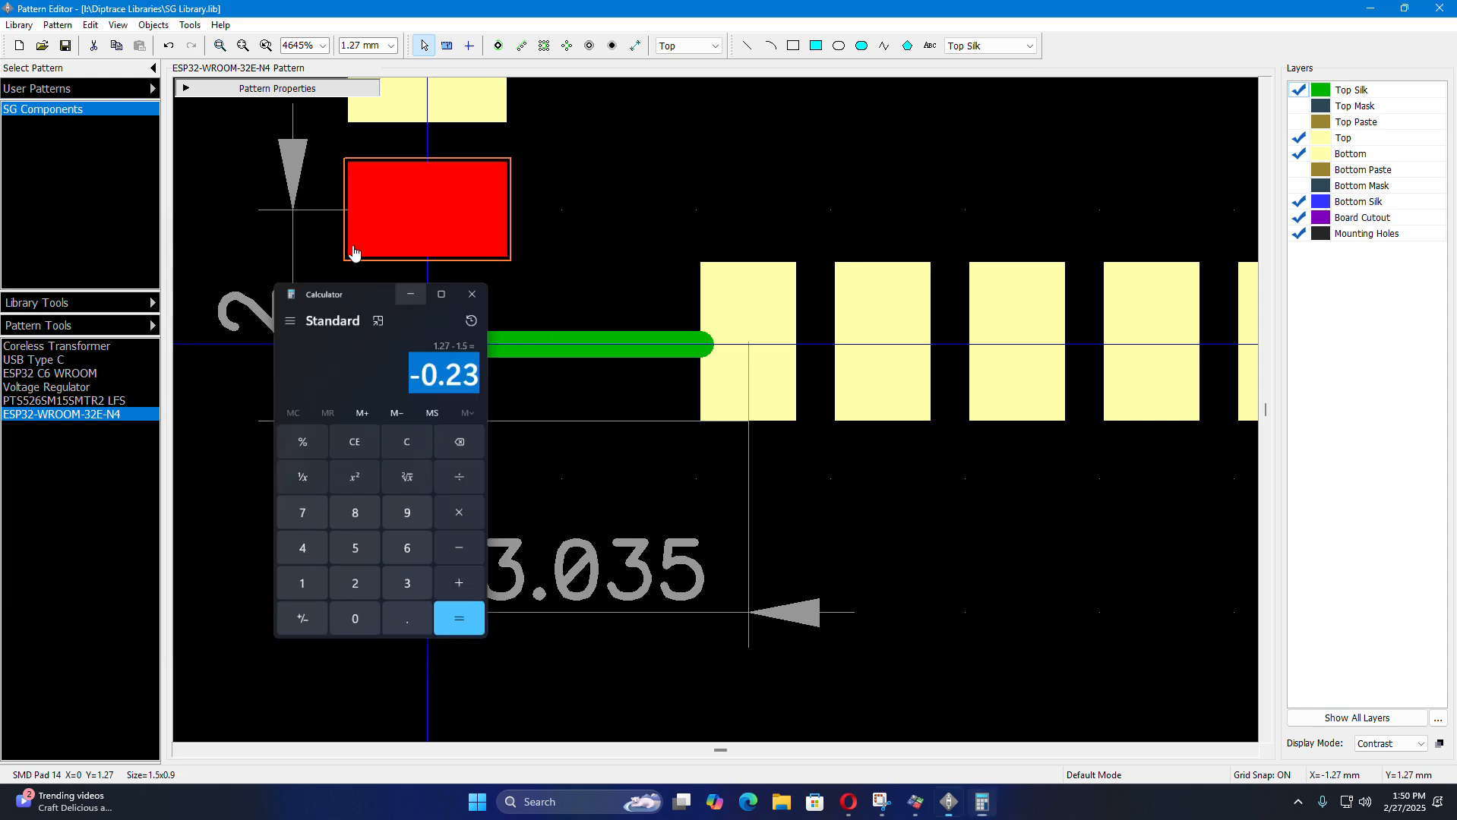
- Set the start and end point Y of the Top Silk line to -0.23 mm
left_click(544, 354)
double_click(544, 357)
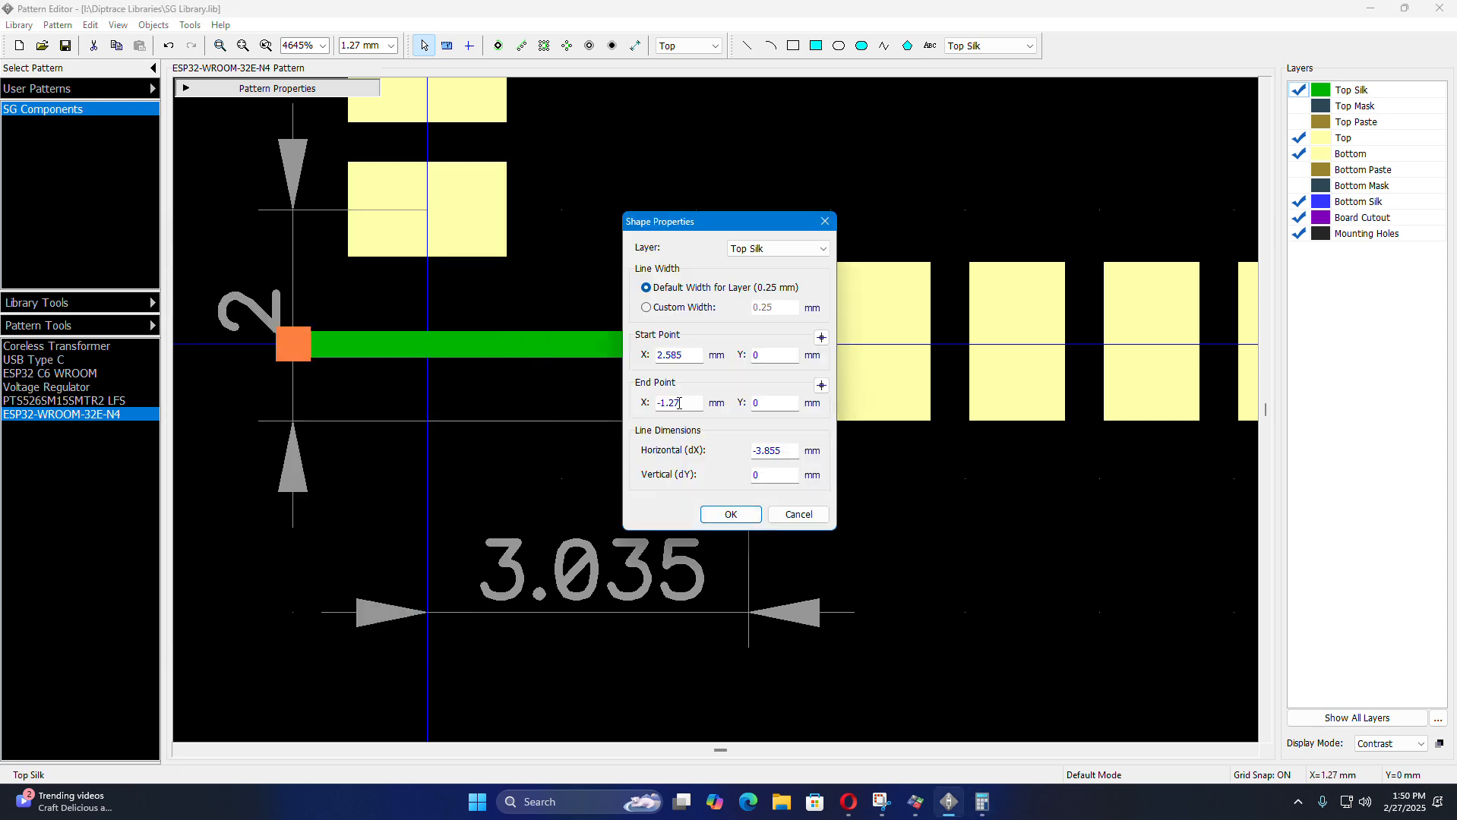
double_click(780, 354)
key("ctrl+v")
double_click(768, 403)
key("ctrl+v")
left_click(754, 517)
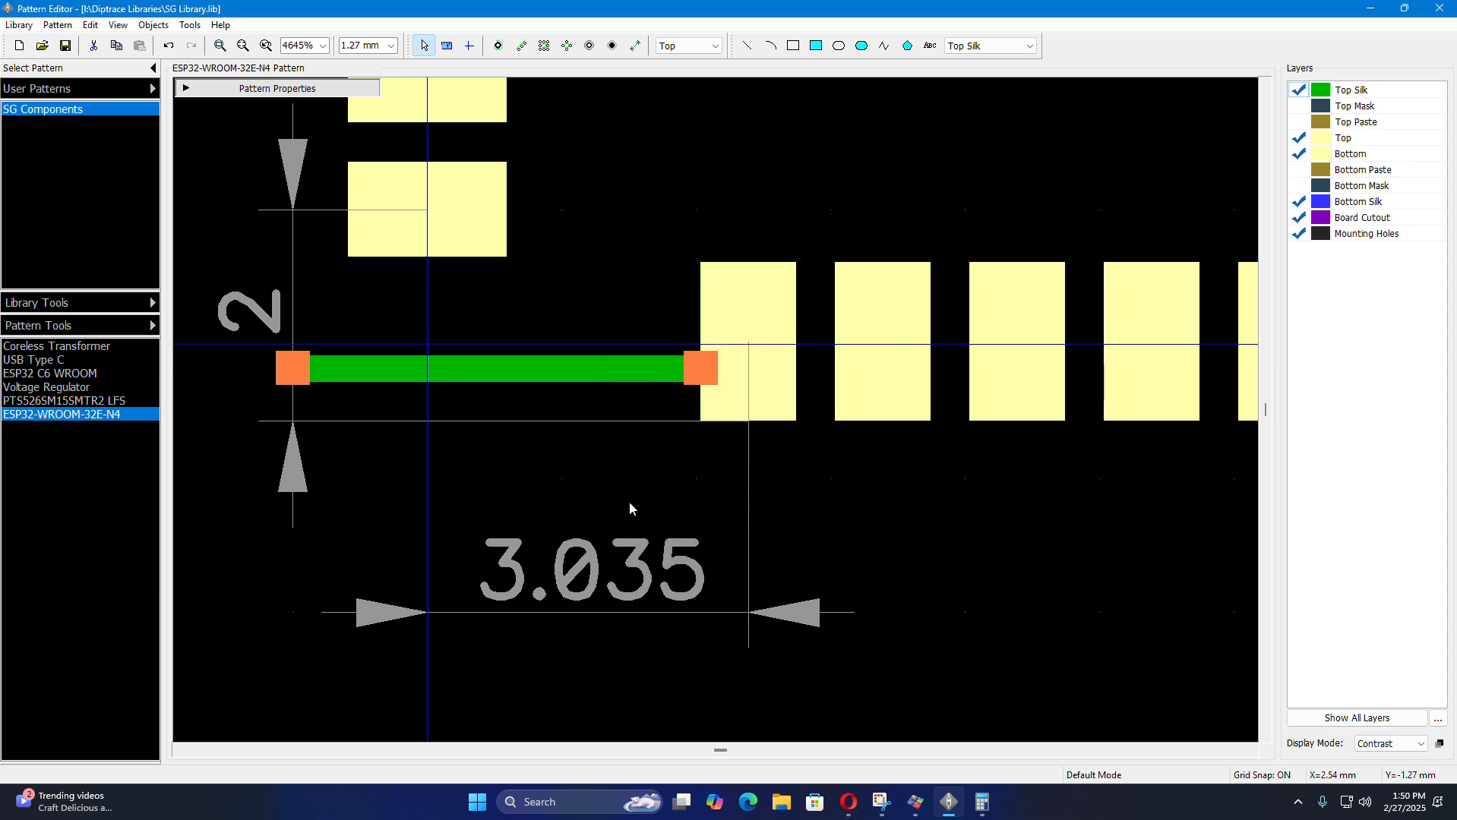
left_click(563, 494)
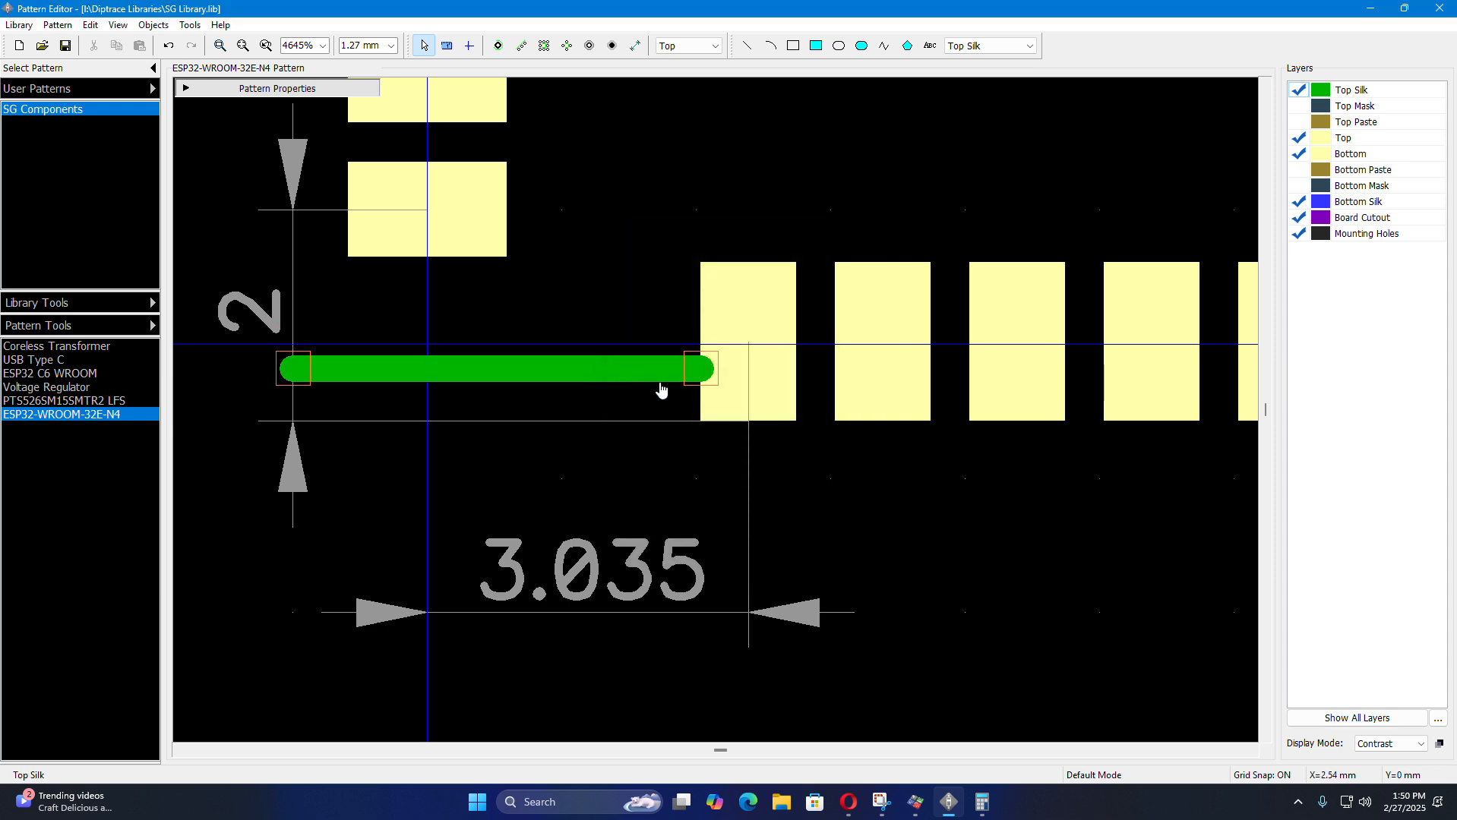
- Try pad 15 at X 3 mm and undo the change
double_click(763, 415)
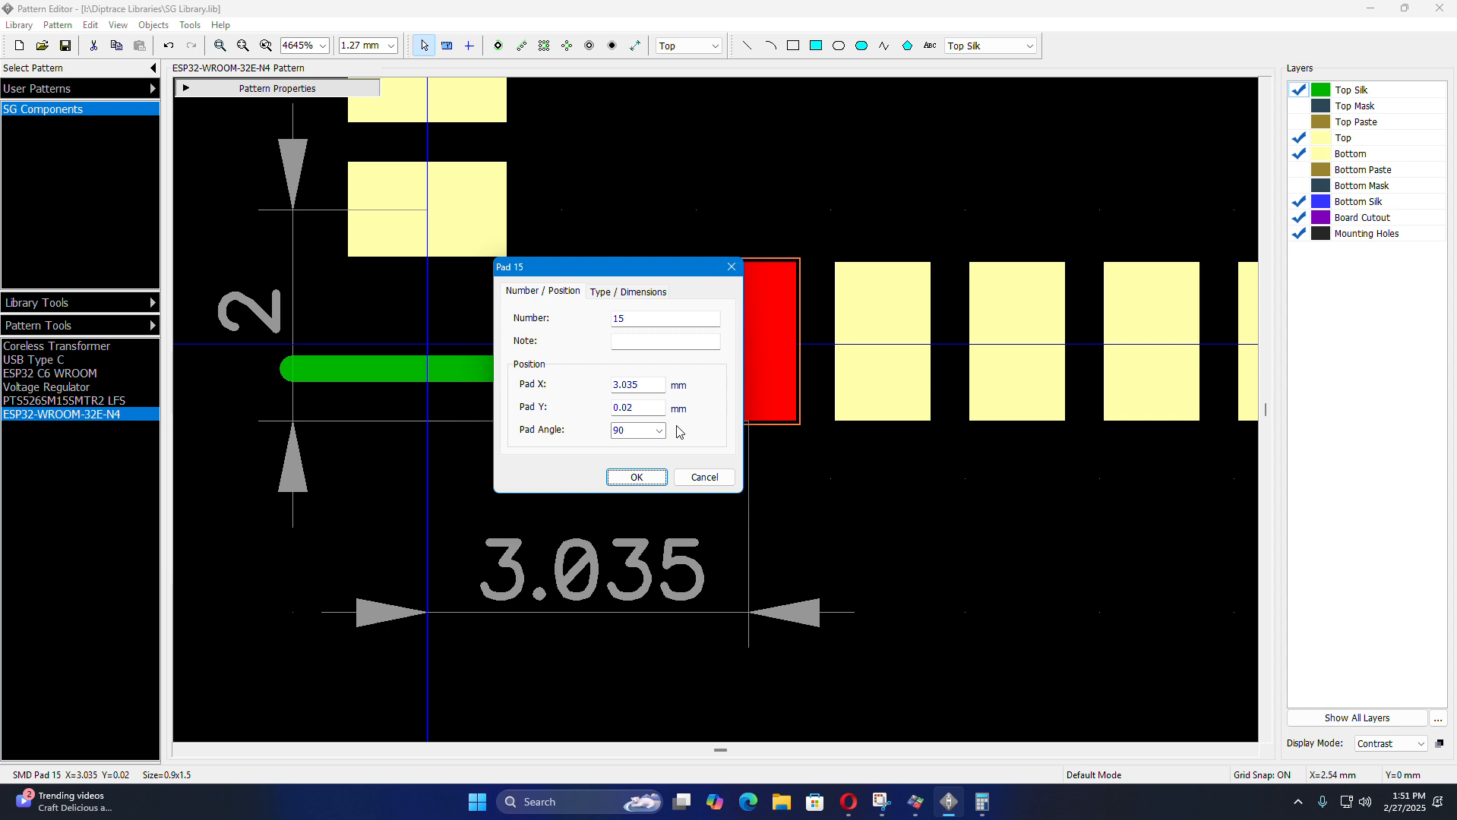
left_click(651, 388)
key("Return")
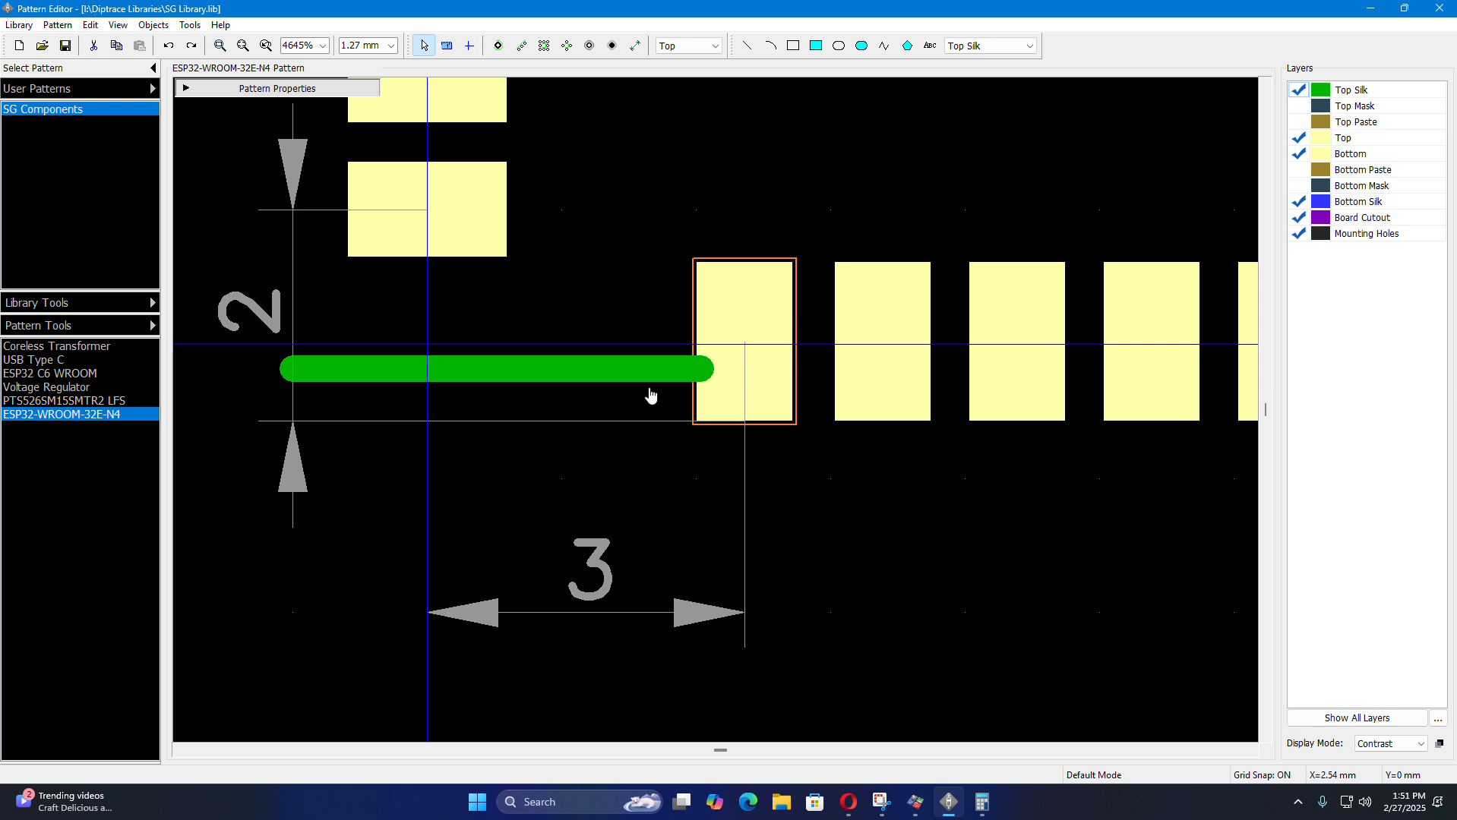
key("ctrl+z")
- Set the Top Silk line's start point X to 2.58 mm and reduce it further to 2.5 mm
double_click(638, 374)
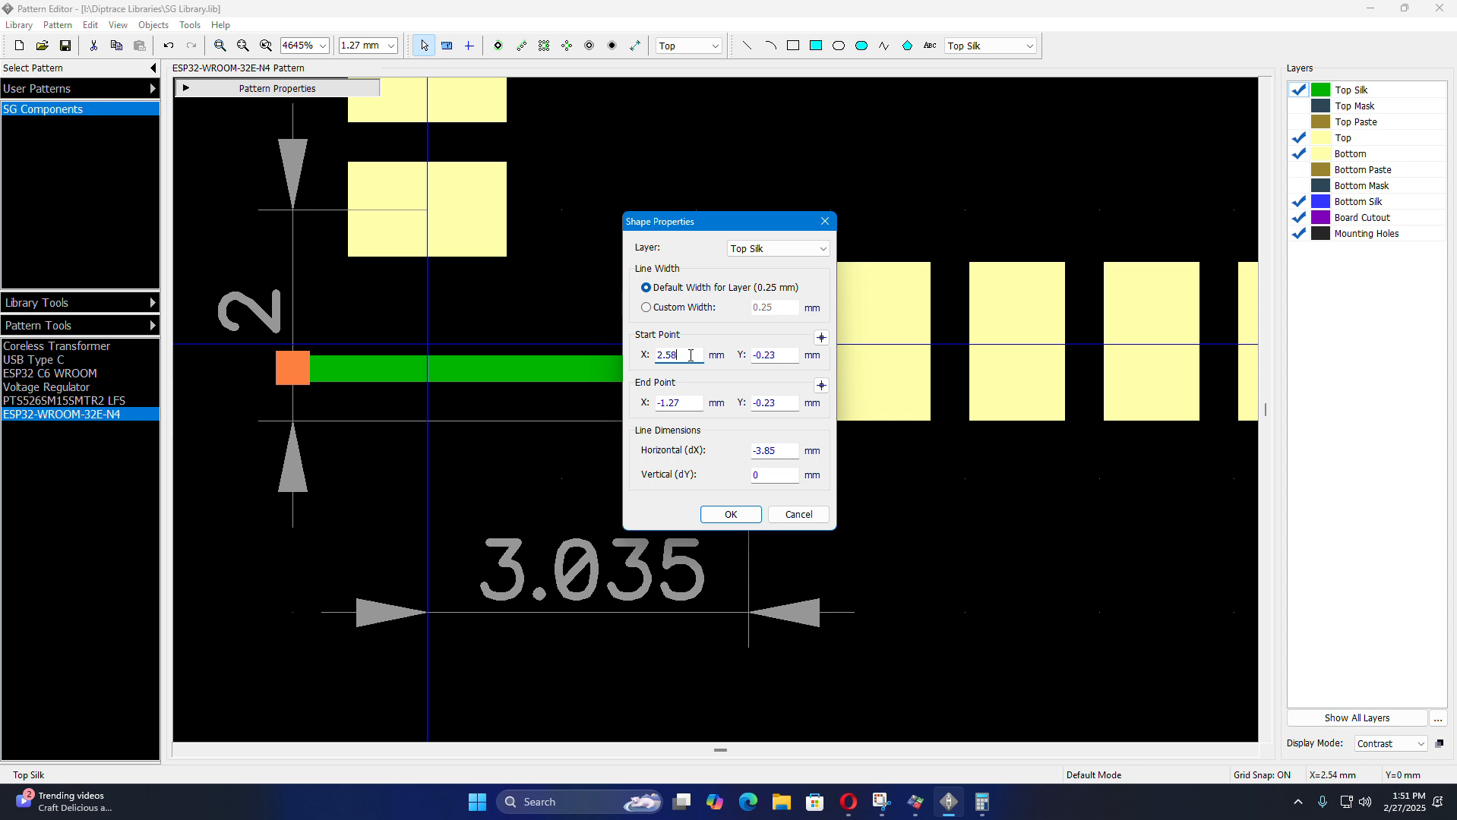
key("Return")
left_click(486, 332)
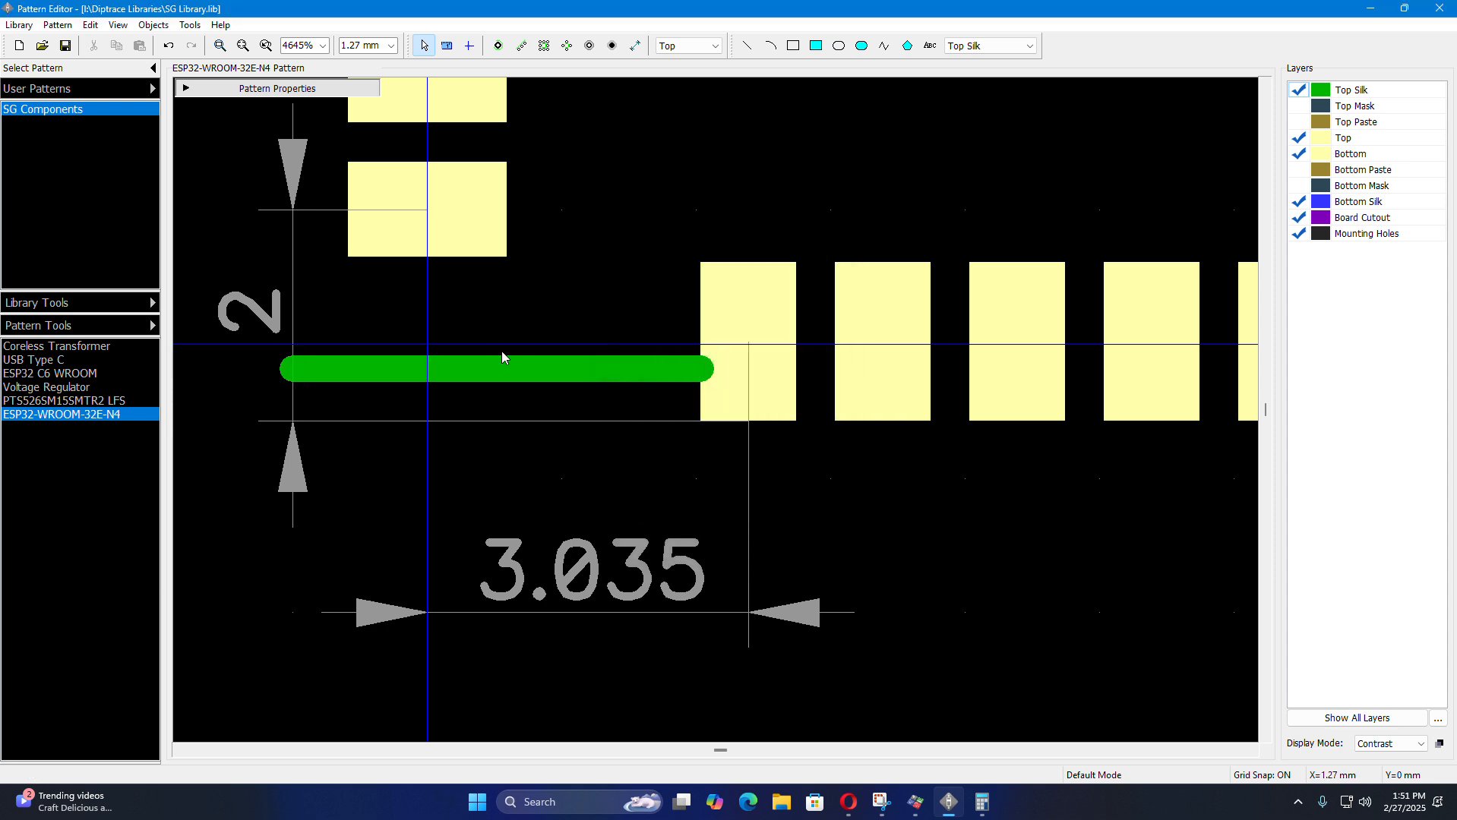
double_click(589, 375)
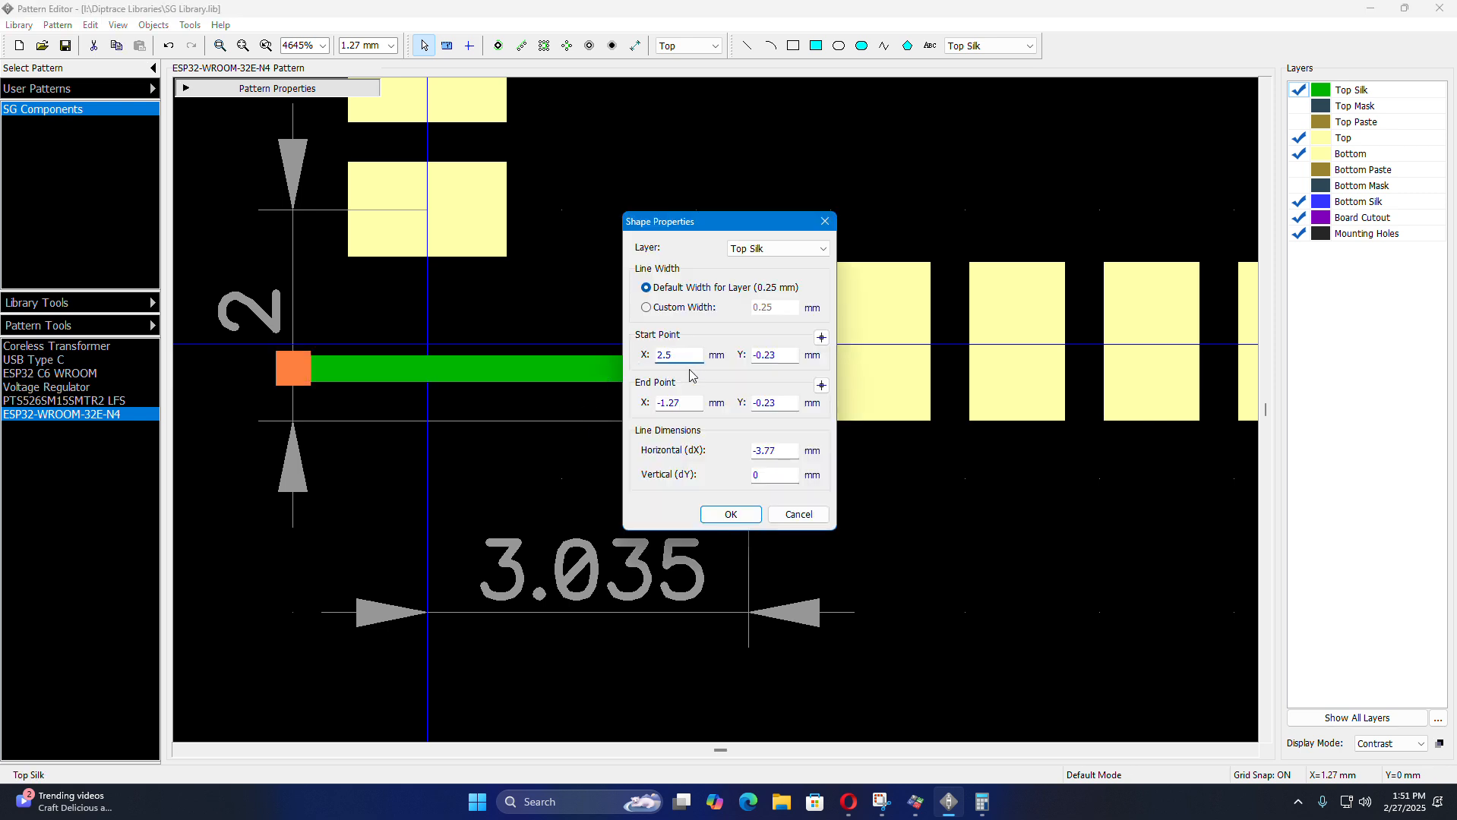
type("2.5")
left_click(729, 514)
left_click(667, 452)
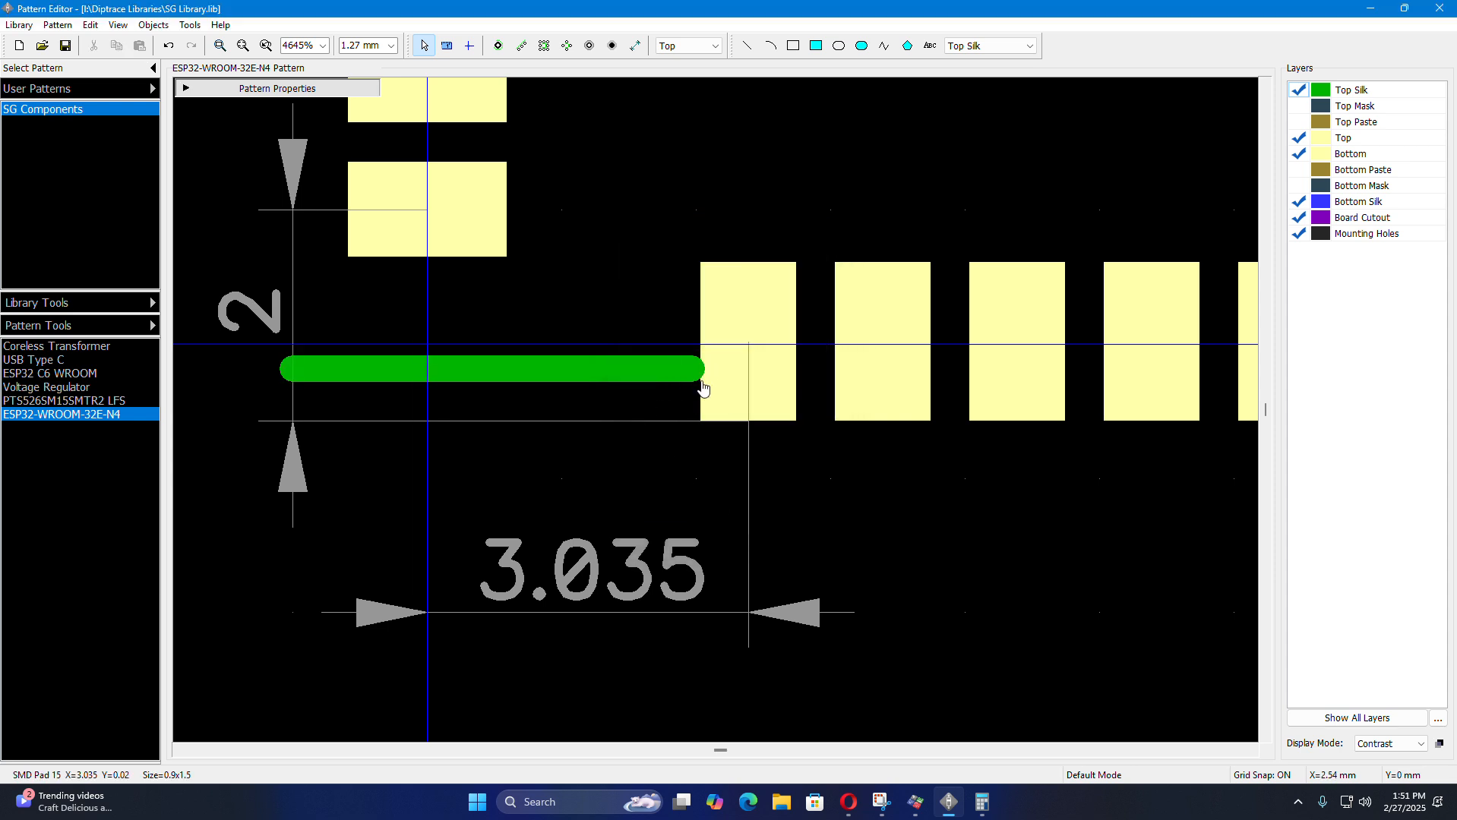
- Shorten the Top Silk line by setting its start point X to 2.25 mm
scroll(695, 378, "up", 1)
scroll(668, 391, "up", 8)
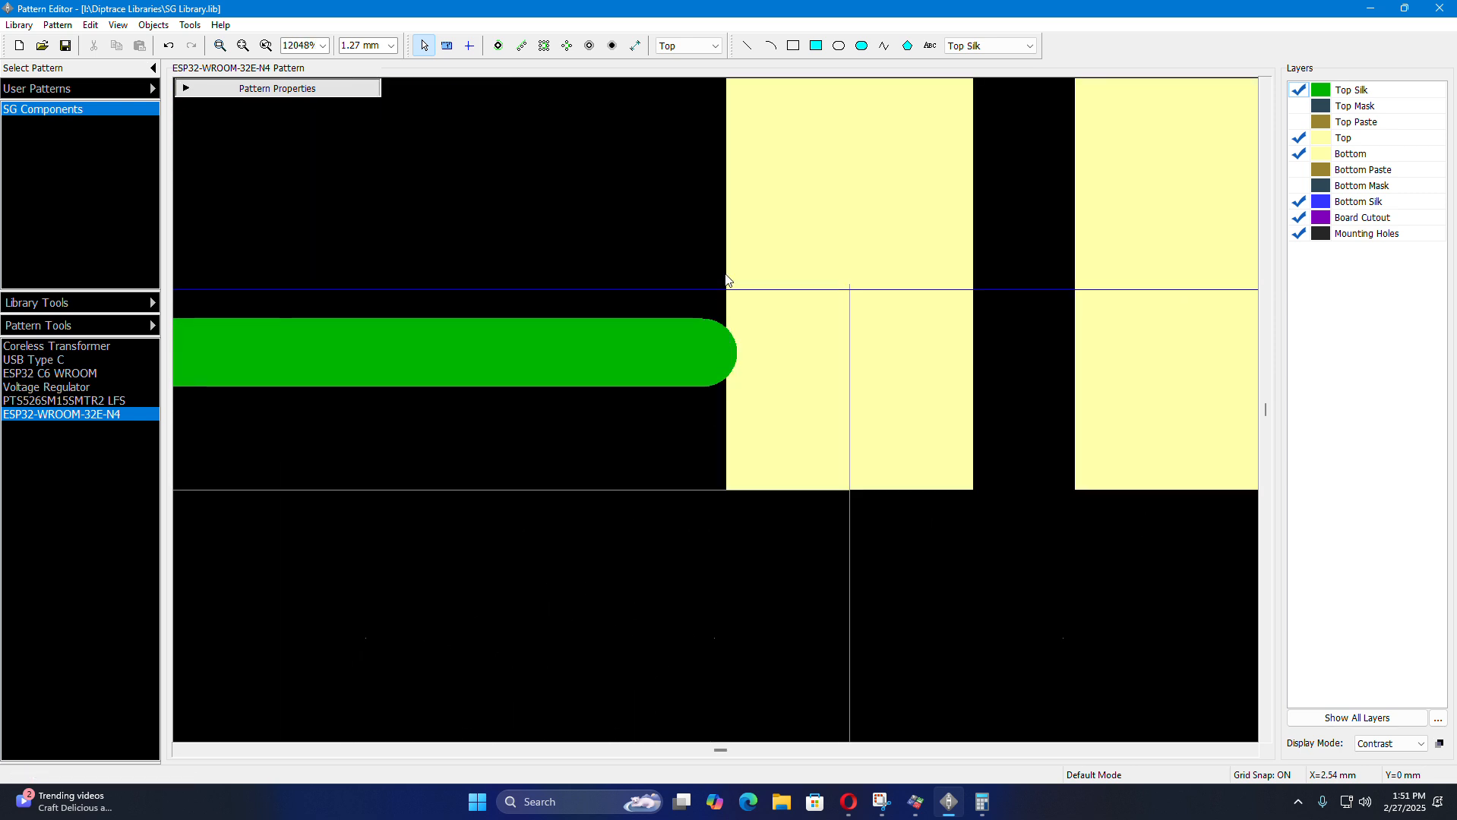
double_click(622, 373)
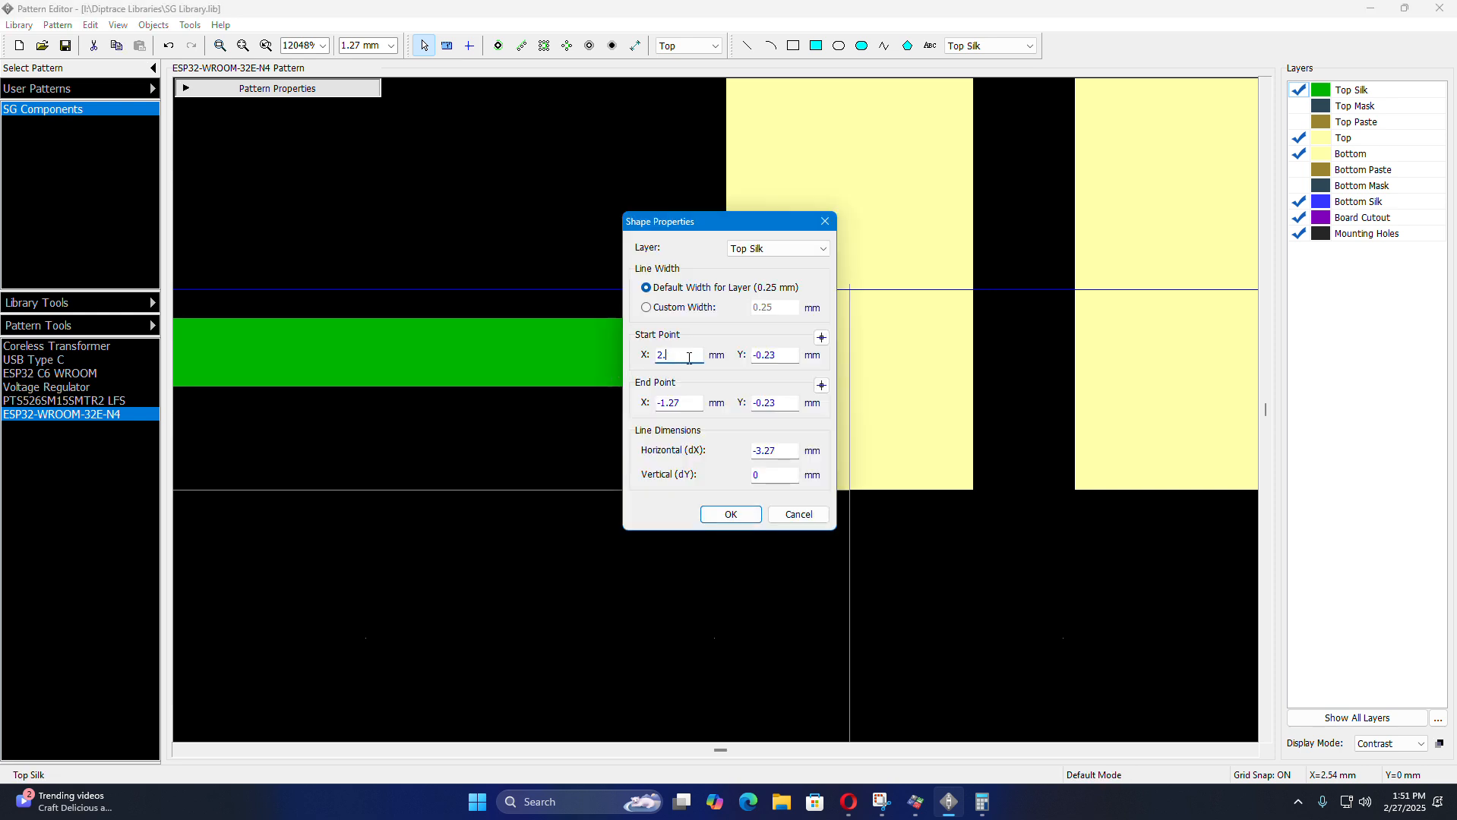
key("Return")
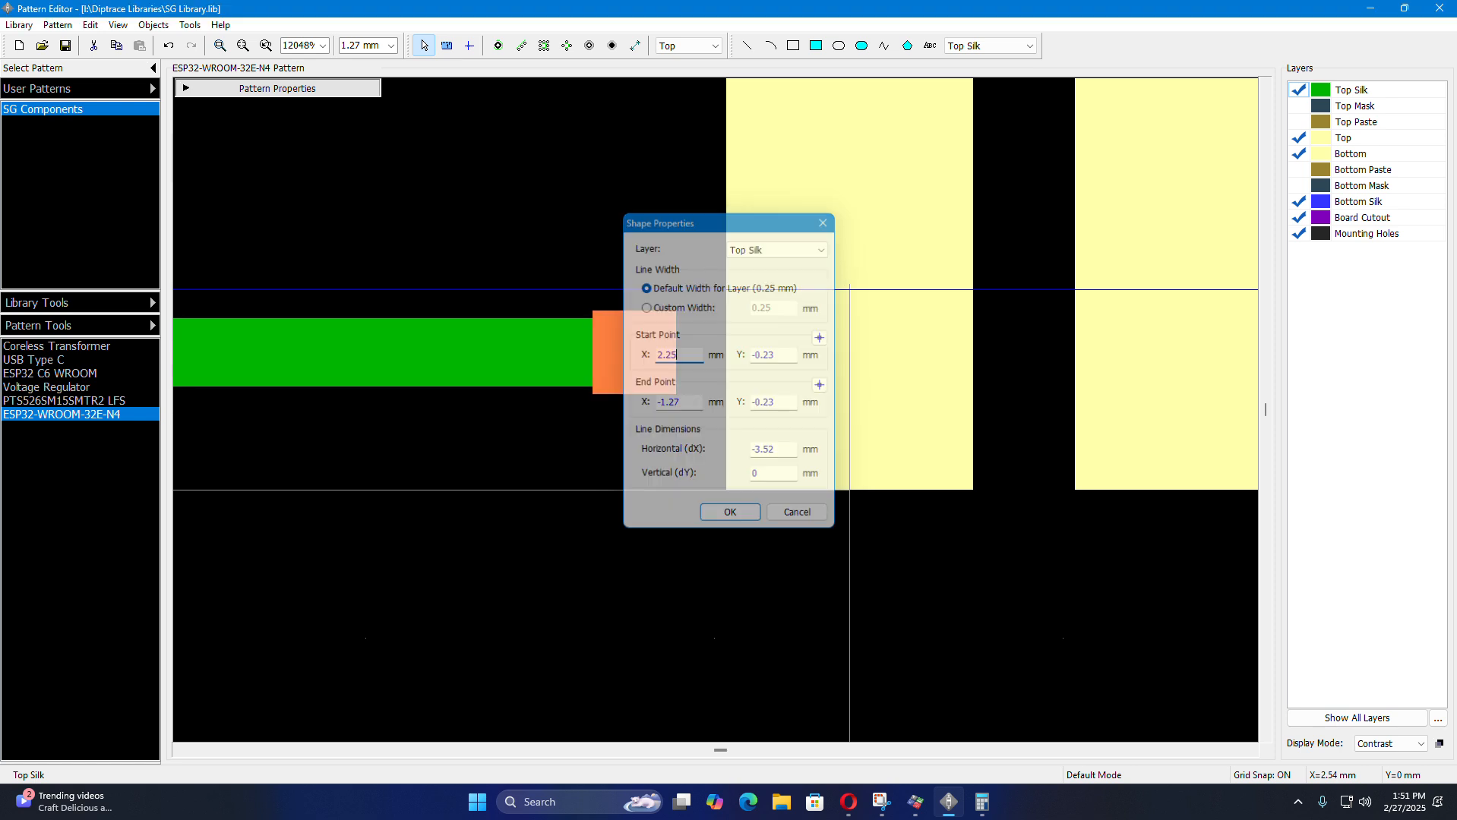
- Set the Top Silk line's start point X to 2.45 mm so its rounded end meets pad 15's edge
double_click(574, 376)
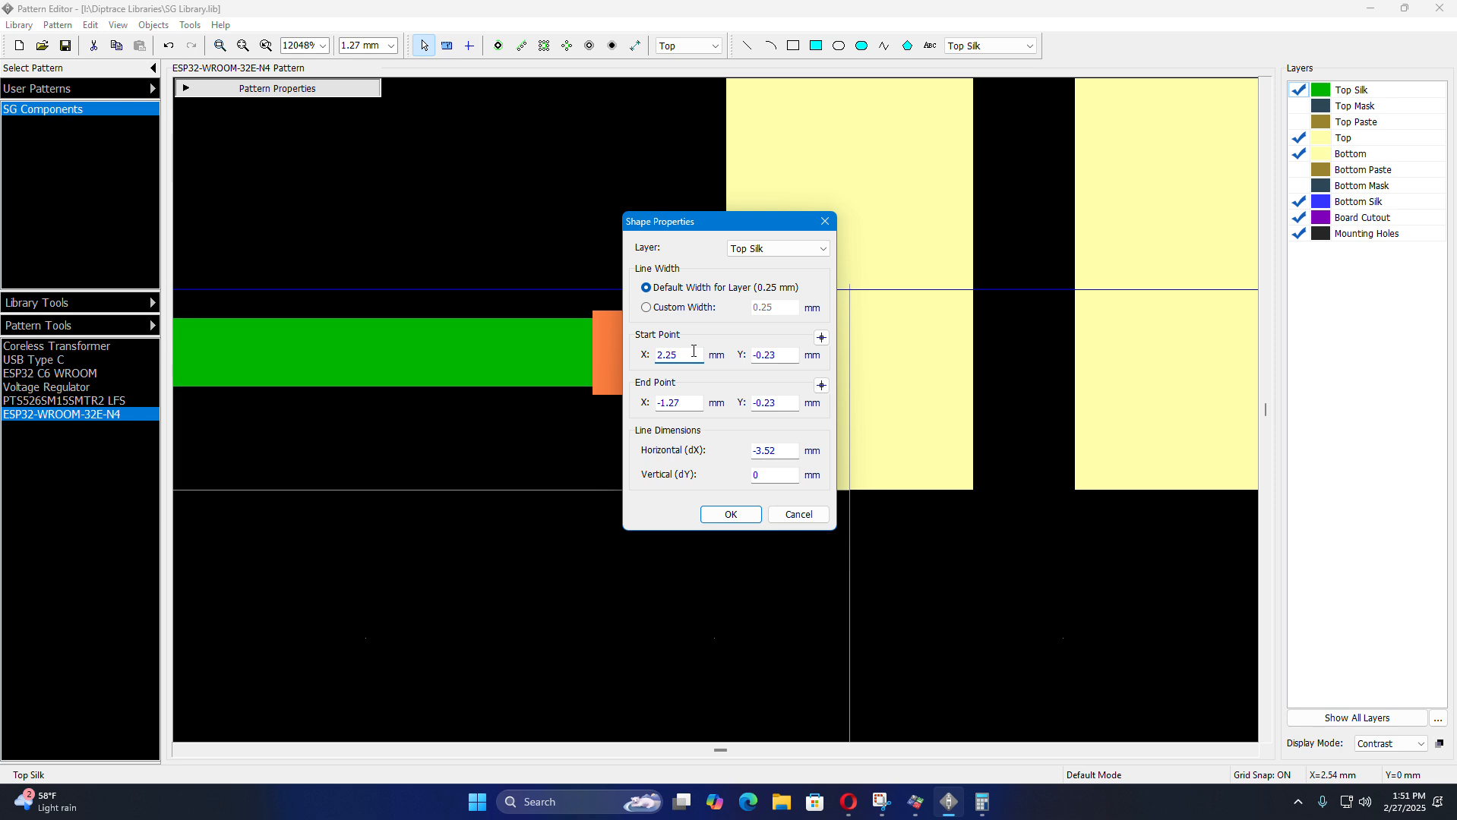
type("4")
key("Return")
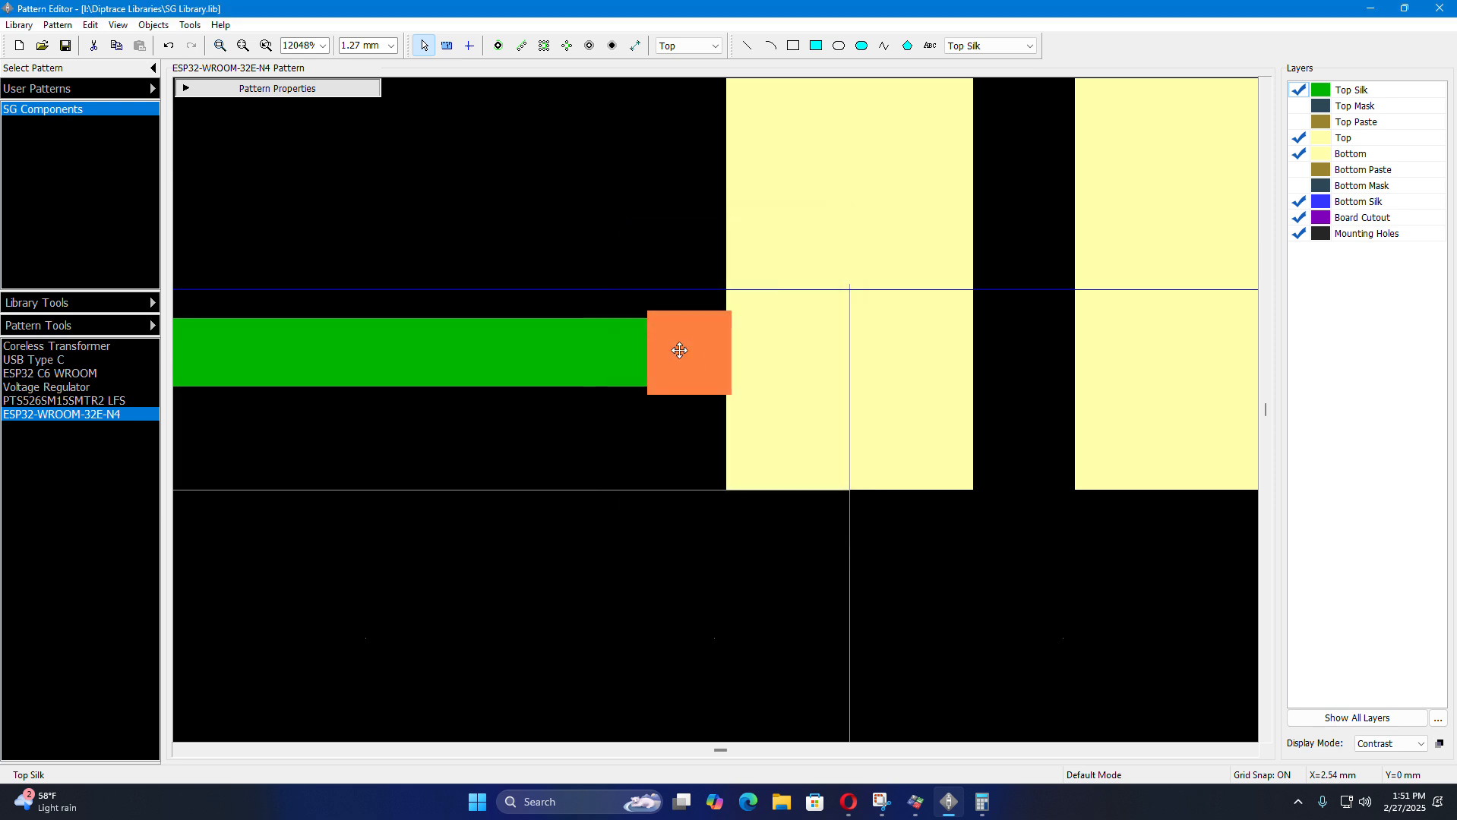
left_click(565, 248)
scroll(728, 403, "down", 4)
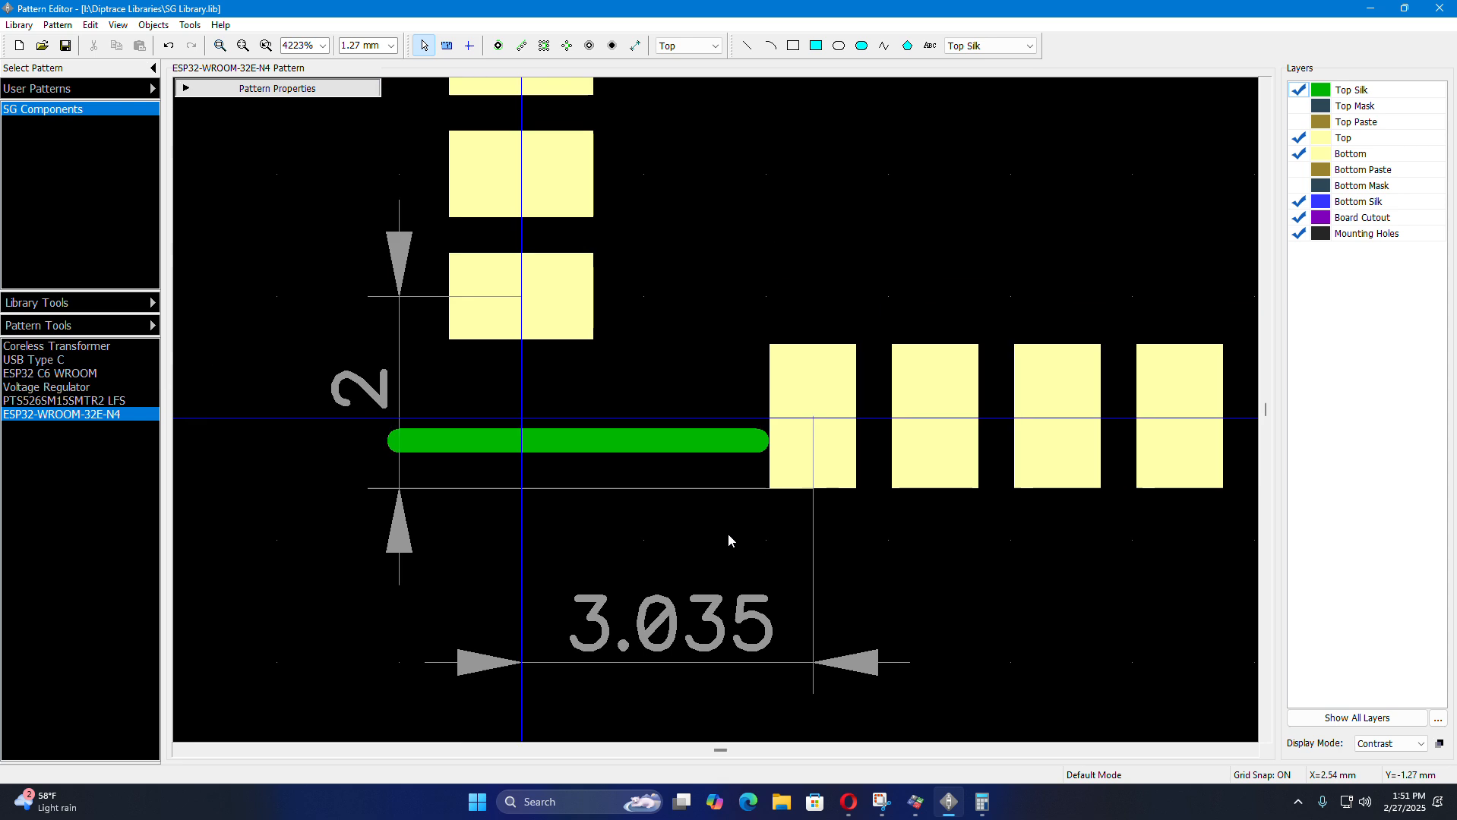
left_click(489, 455)
scroll(490, 456, "up", 2)
scroll(543, 520, "down", 1)
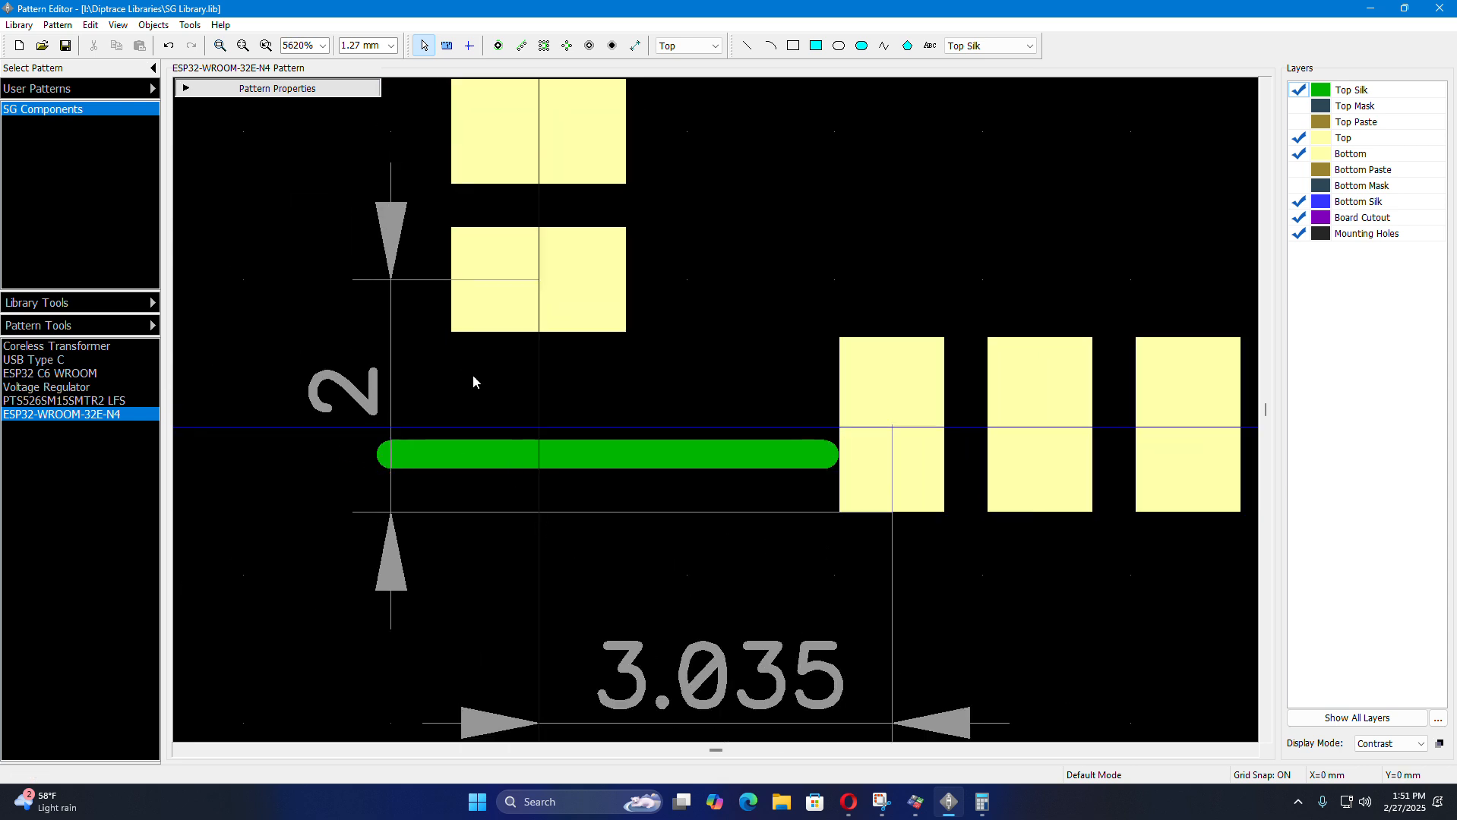
scroll(472, 376, "up", 2)
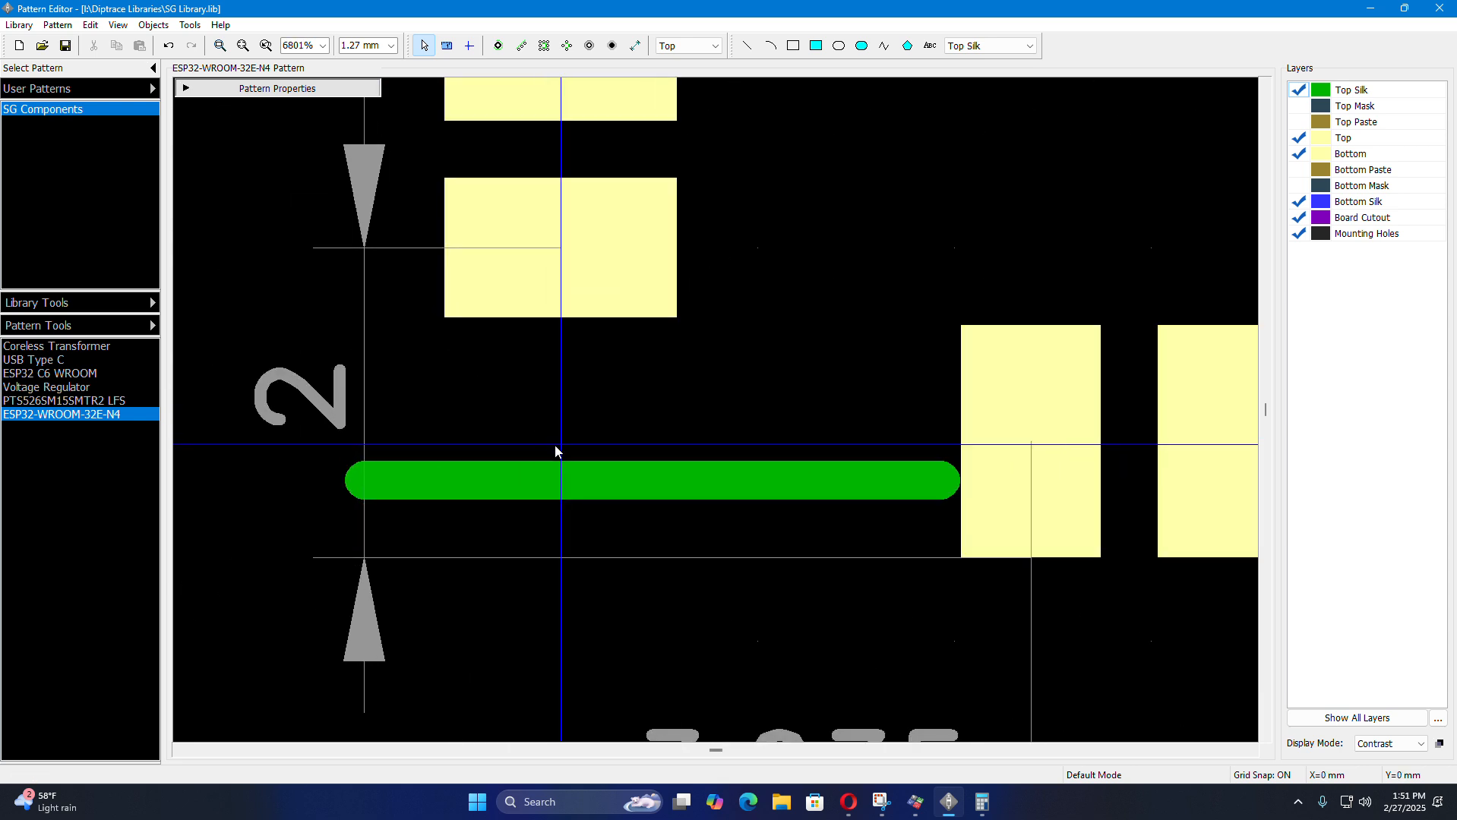
left_click(546, 479)
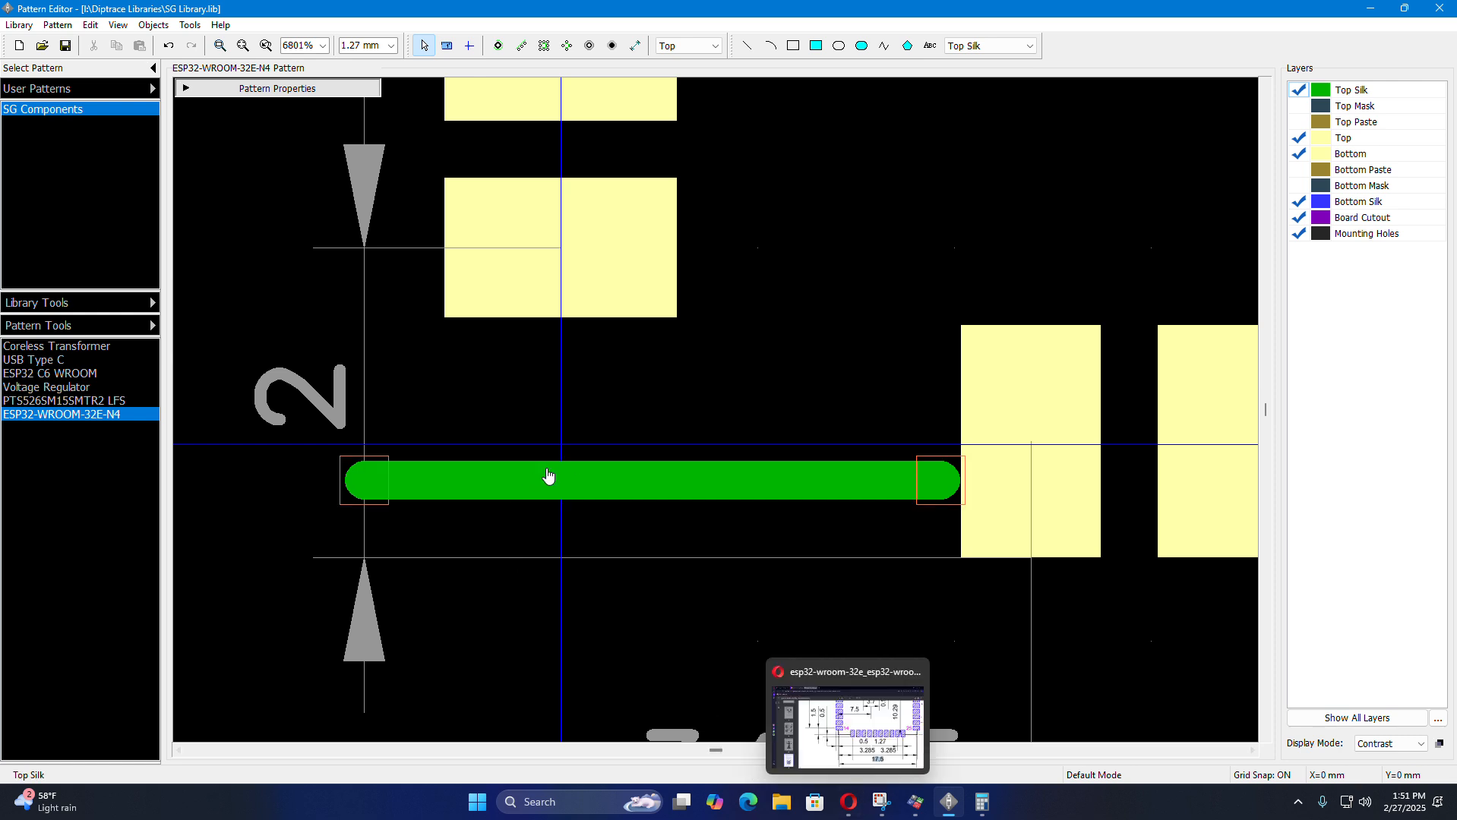
left_click(535, 510)
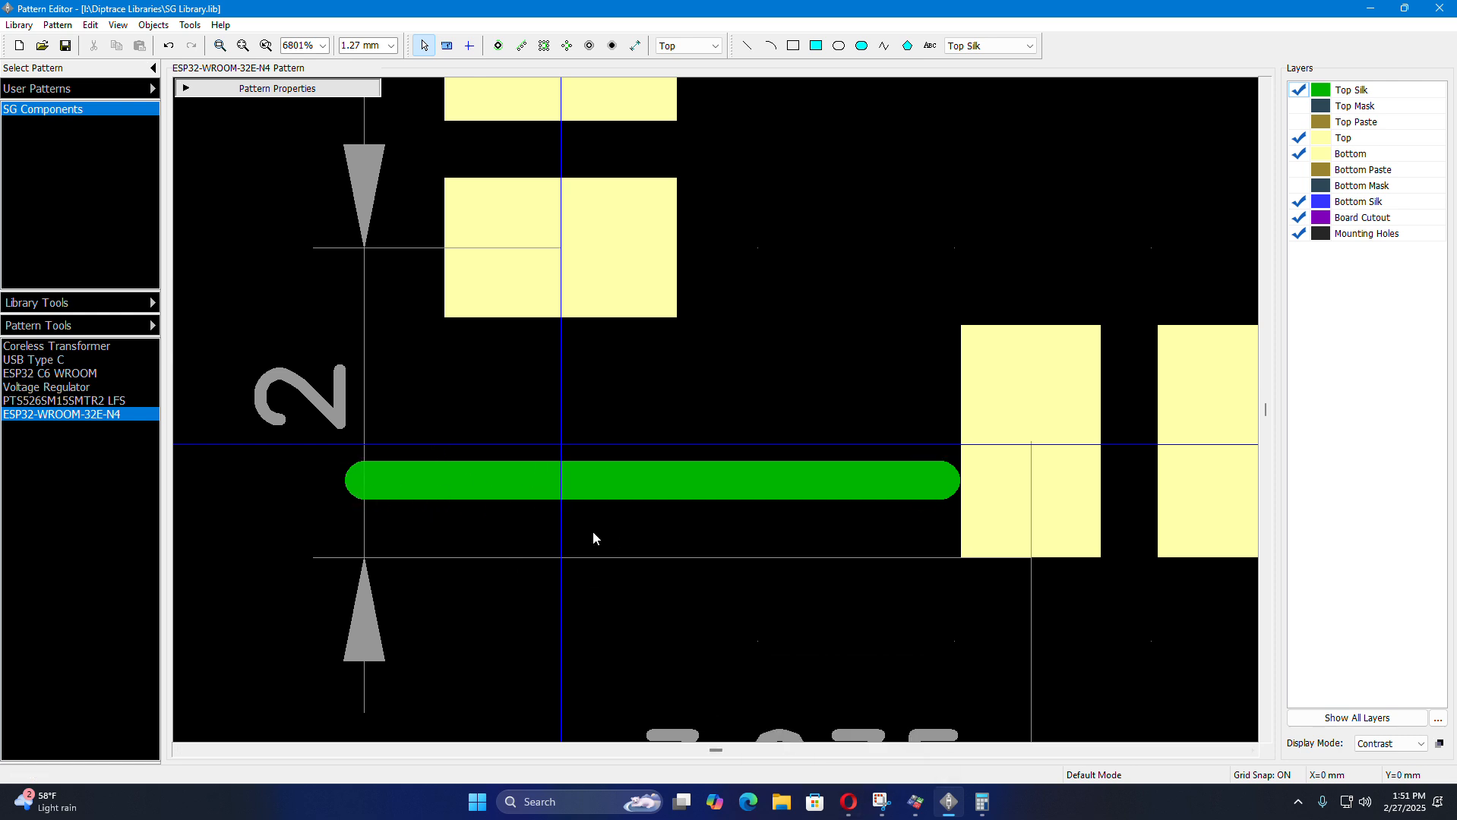
left_click(987, 553)
- Switch to the ESP32-WROOM-32E datasheet PDF and examine the module outline's corner and dimensions around pads 14 and 15
left_click(847, 804)
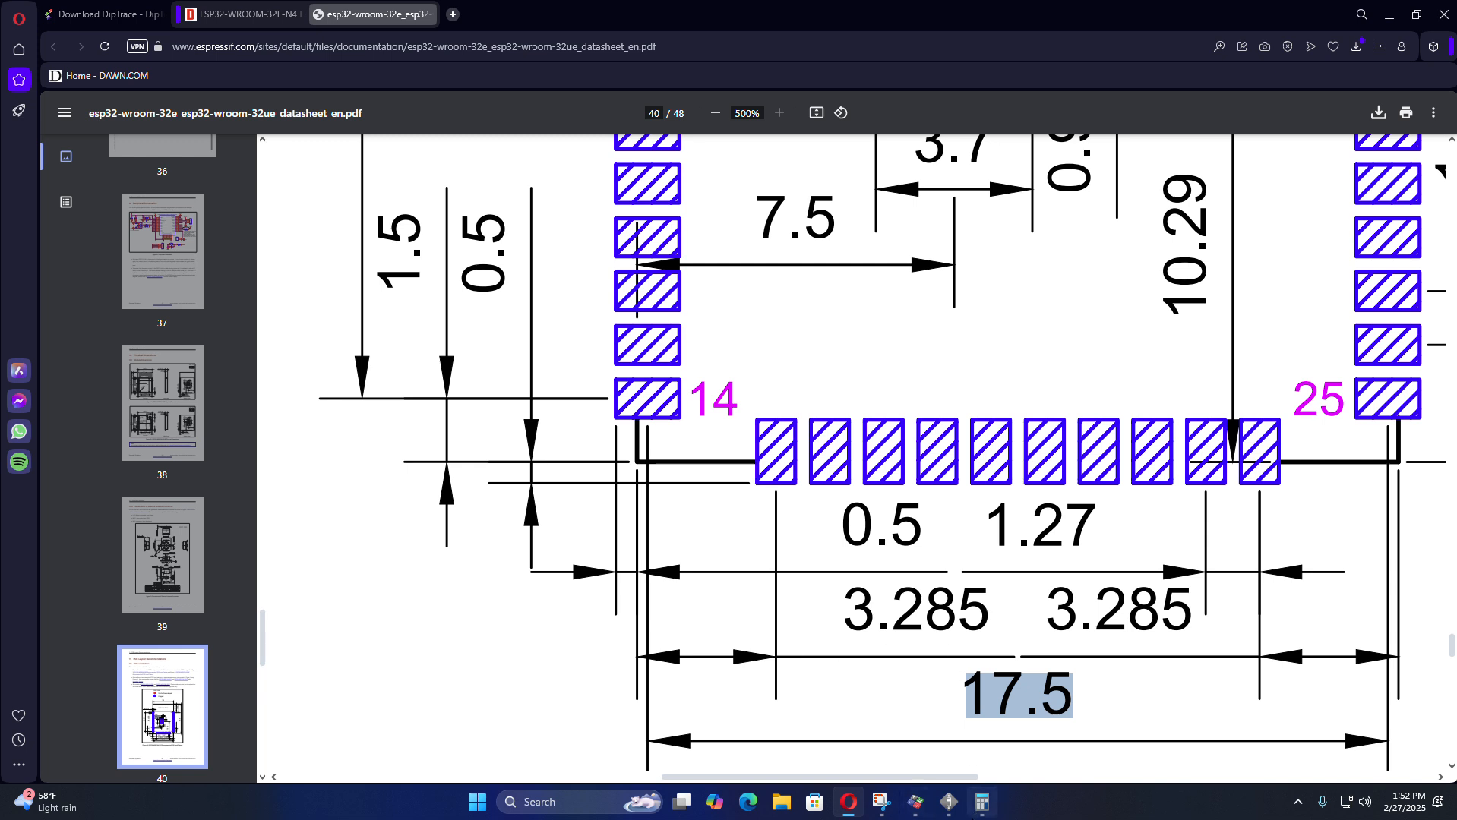
left_click(985, 807)
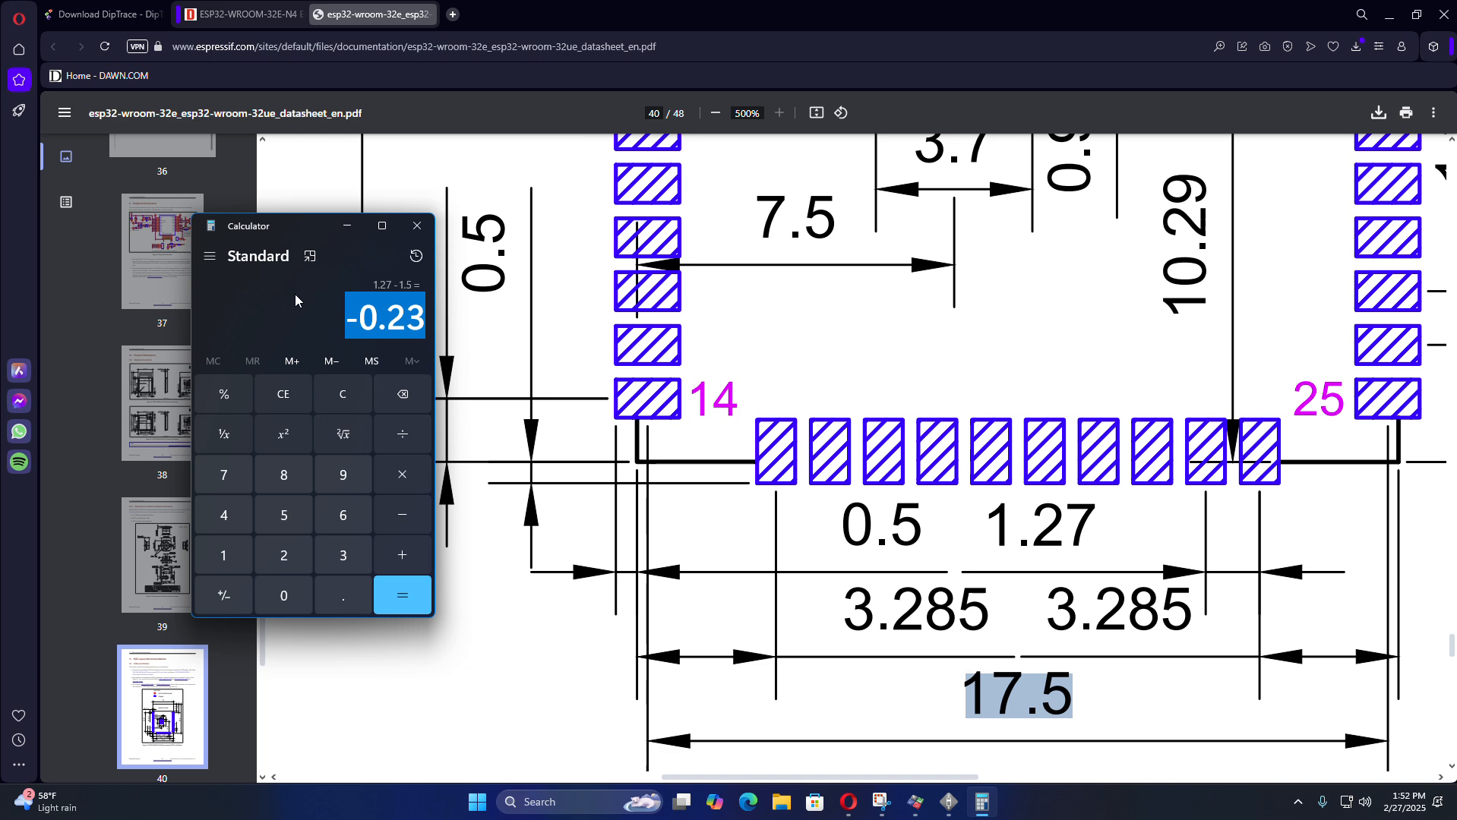
left_click(342, 234)
scroll(662, 471, "up", 5)
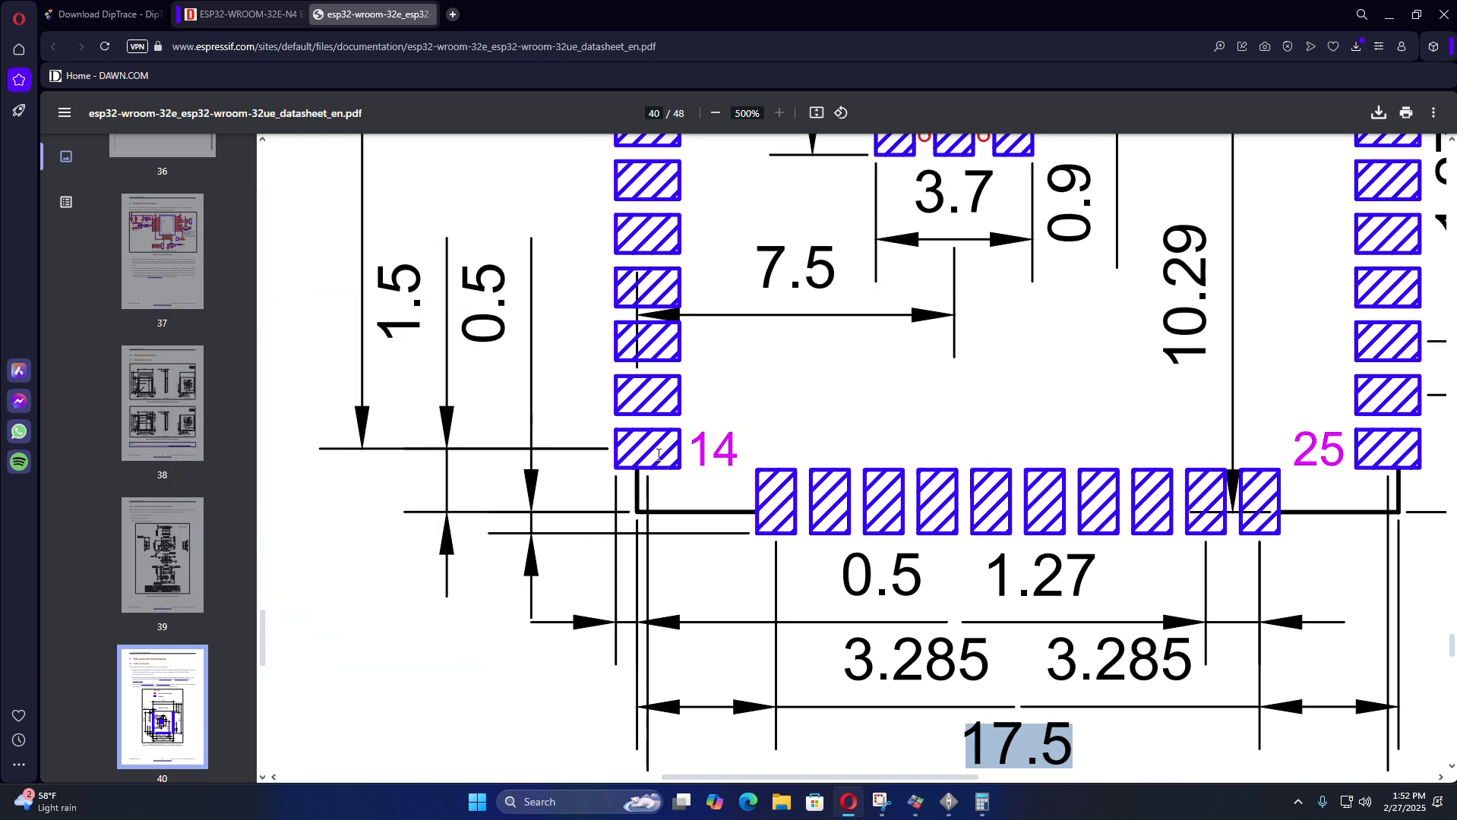
scroll(662, 470, "down", 4)
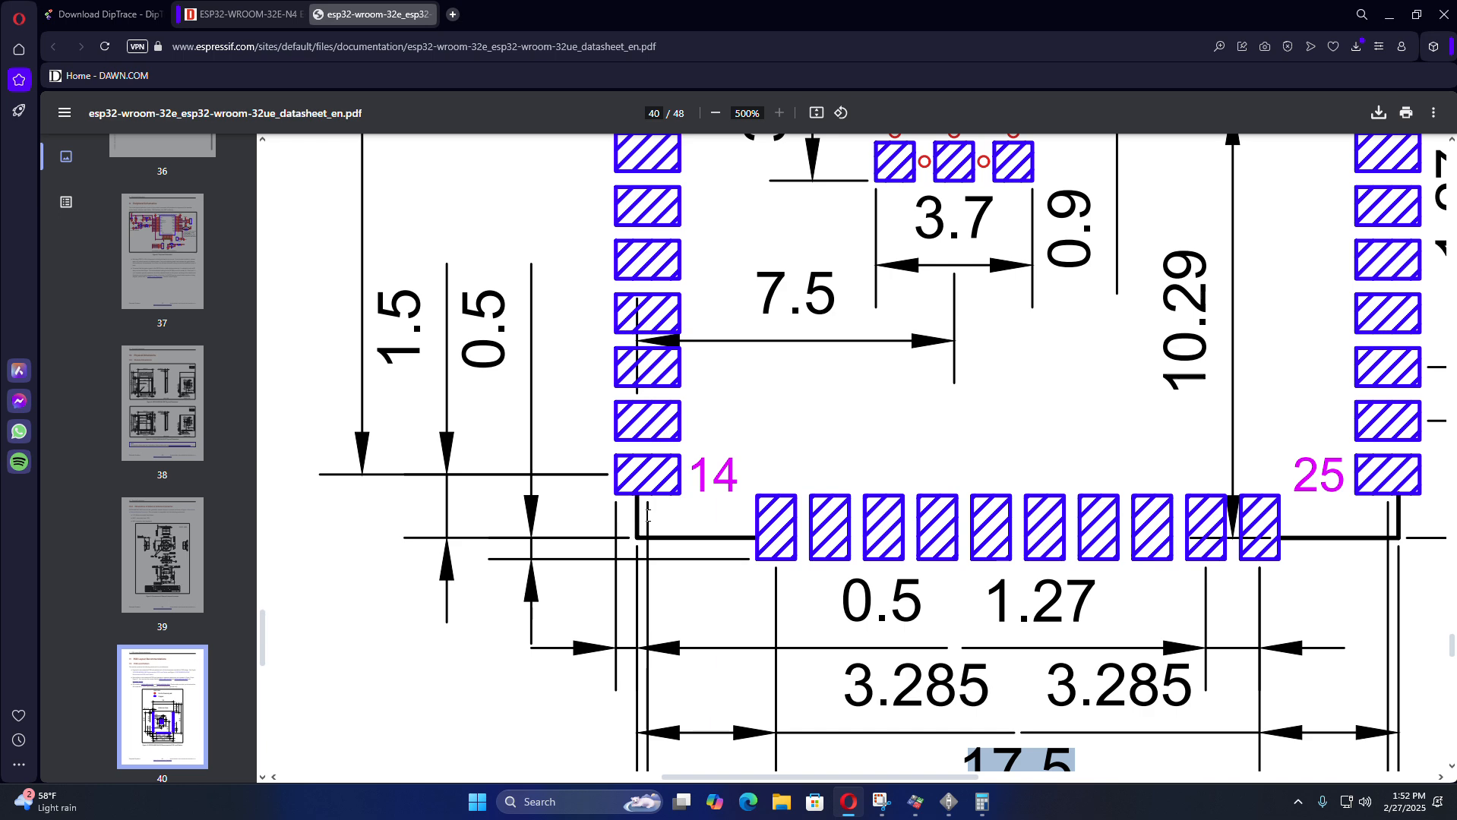
- Return to Pattern Editor and set the horizontal Top Silk line's end point X to -0.25 mm
left_click(948, 802)
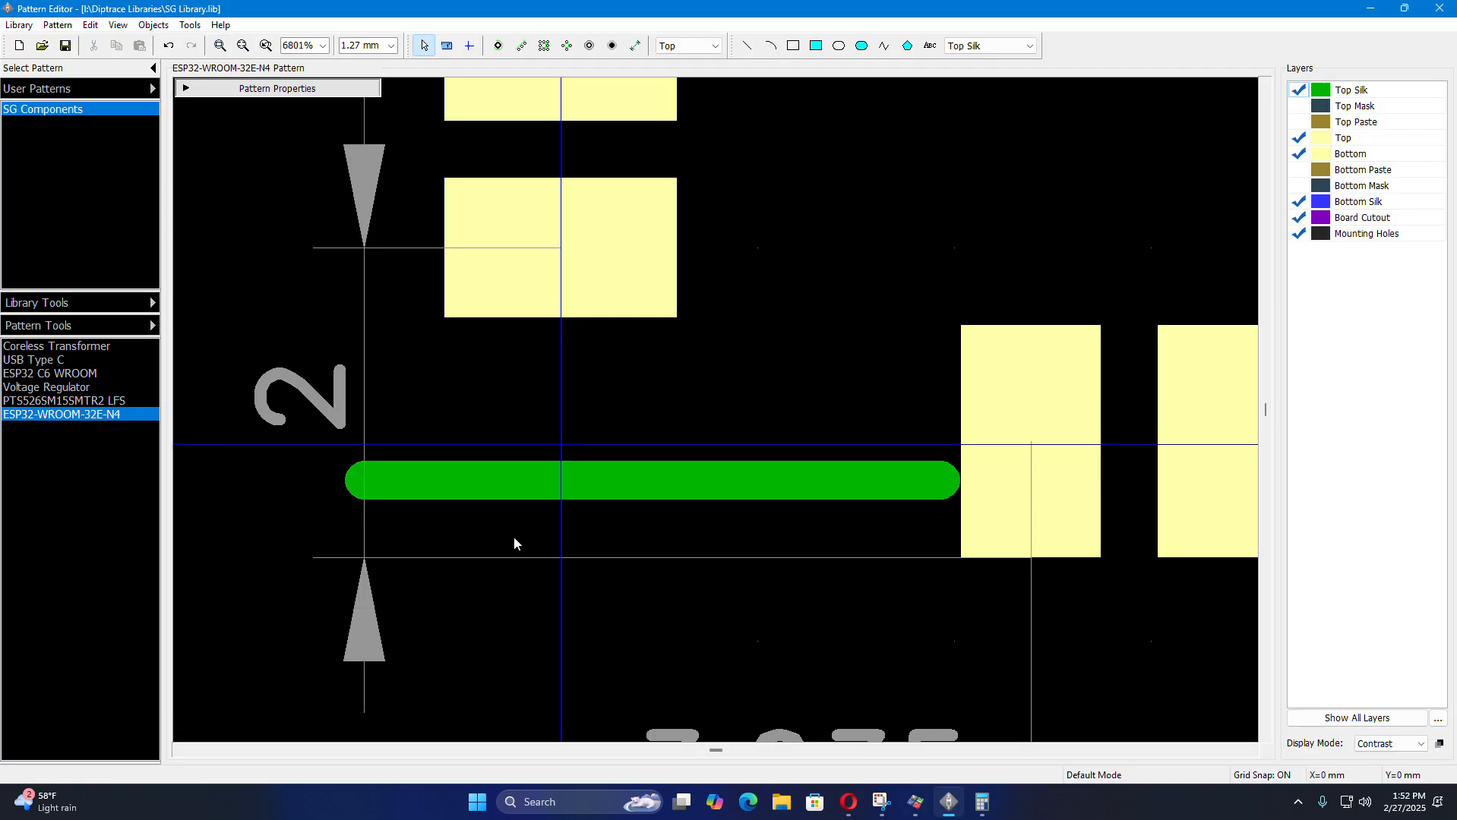
double_click(418, 492)
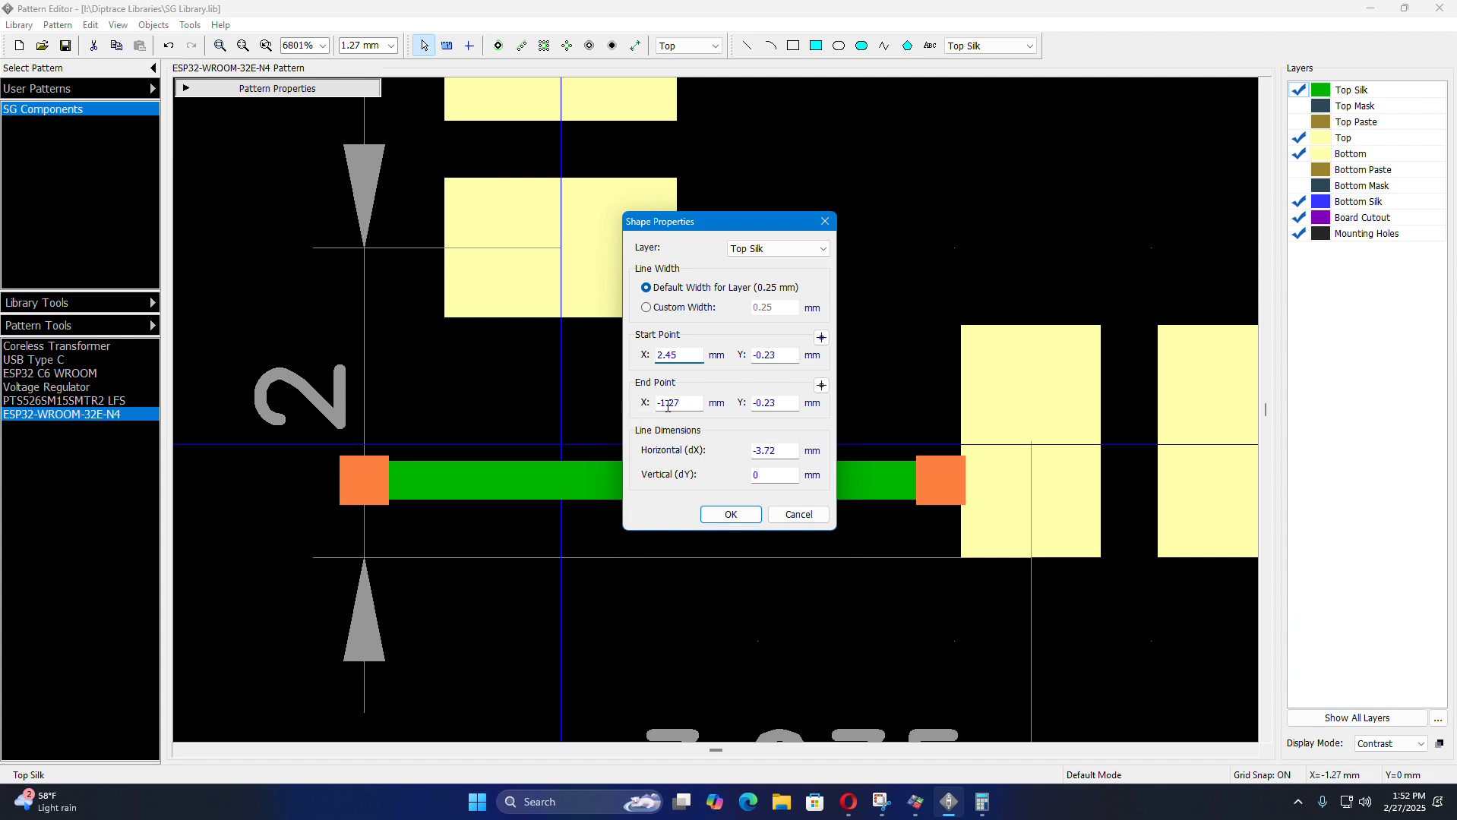
double_click(685, 405)
type("0")
left_click(737, 517)
left_click(502, 535)
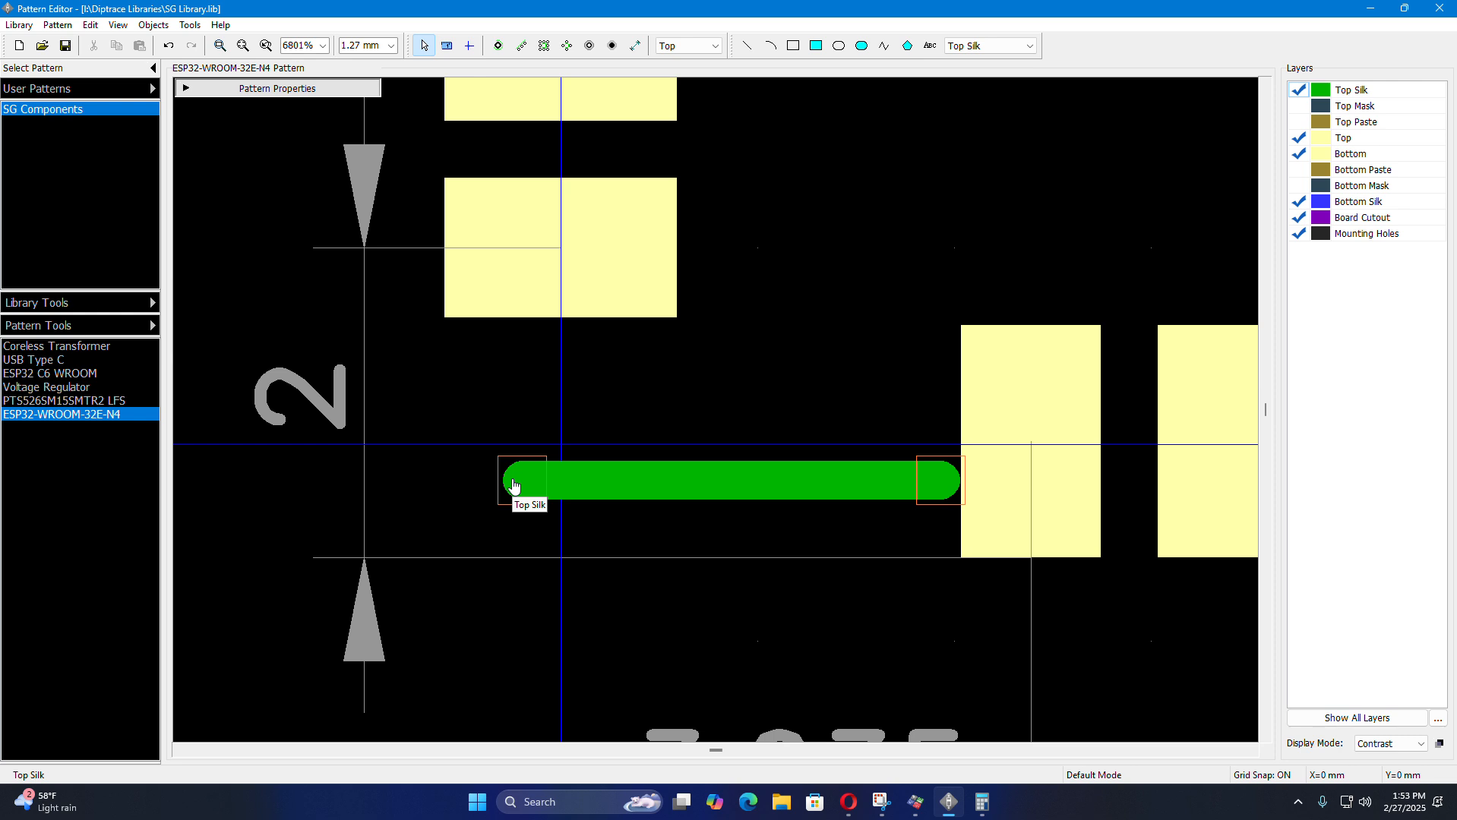
scroll(524, 559, "down", 3)
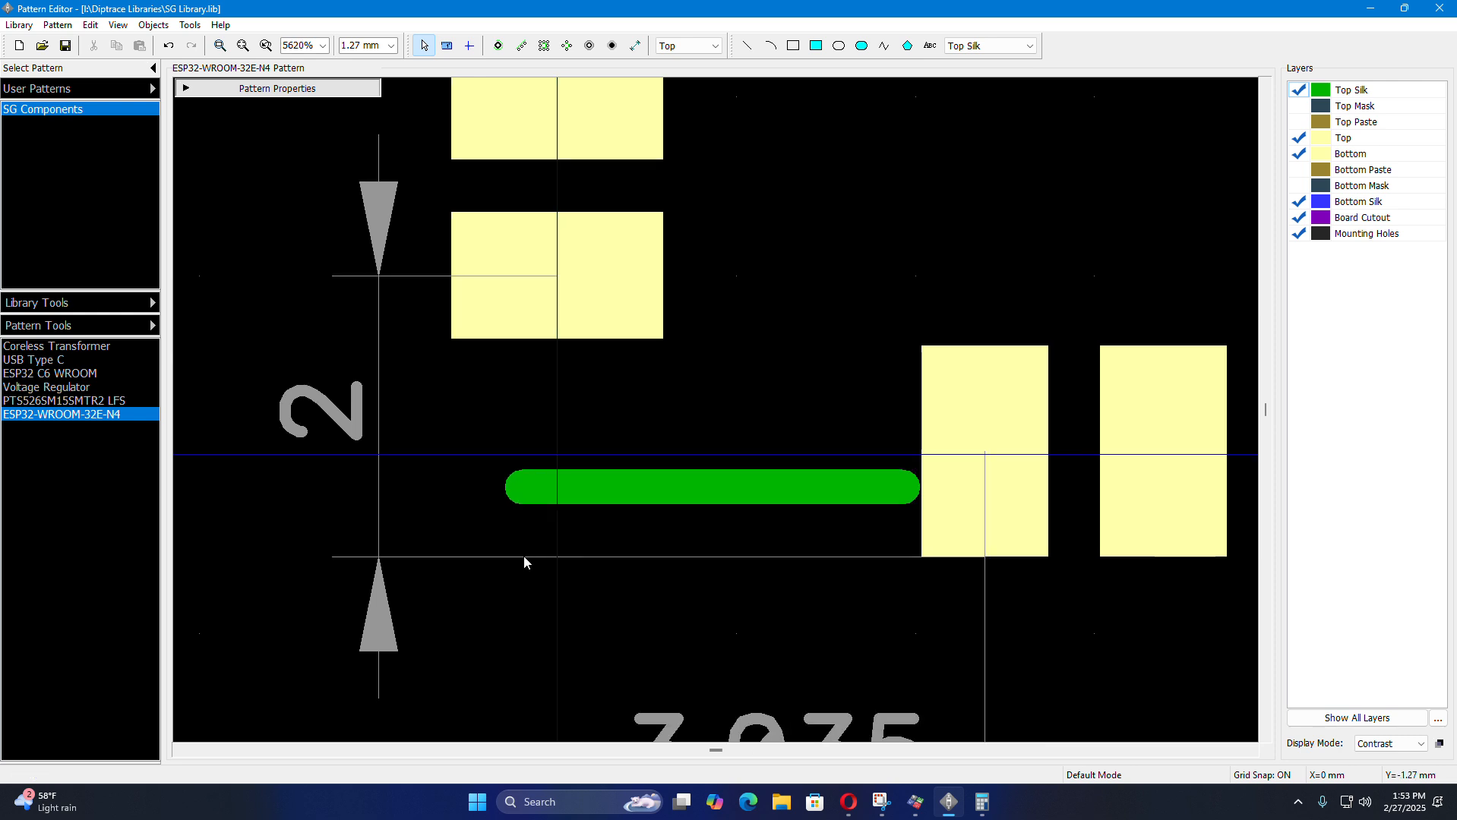
scroll(527, 514, "up", 4)
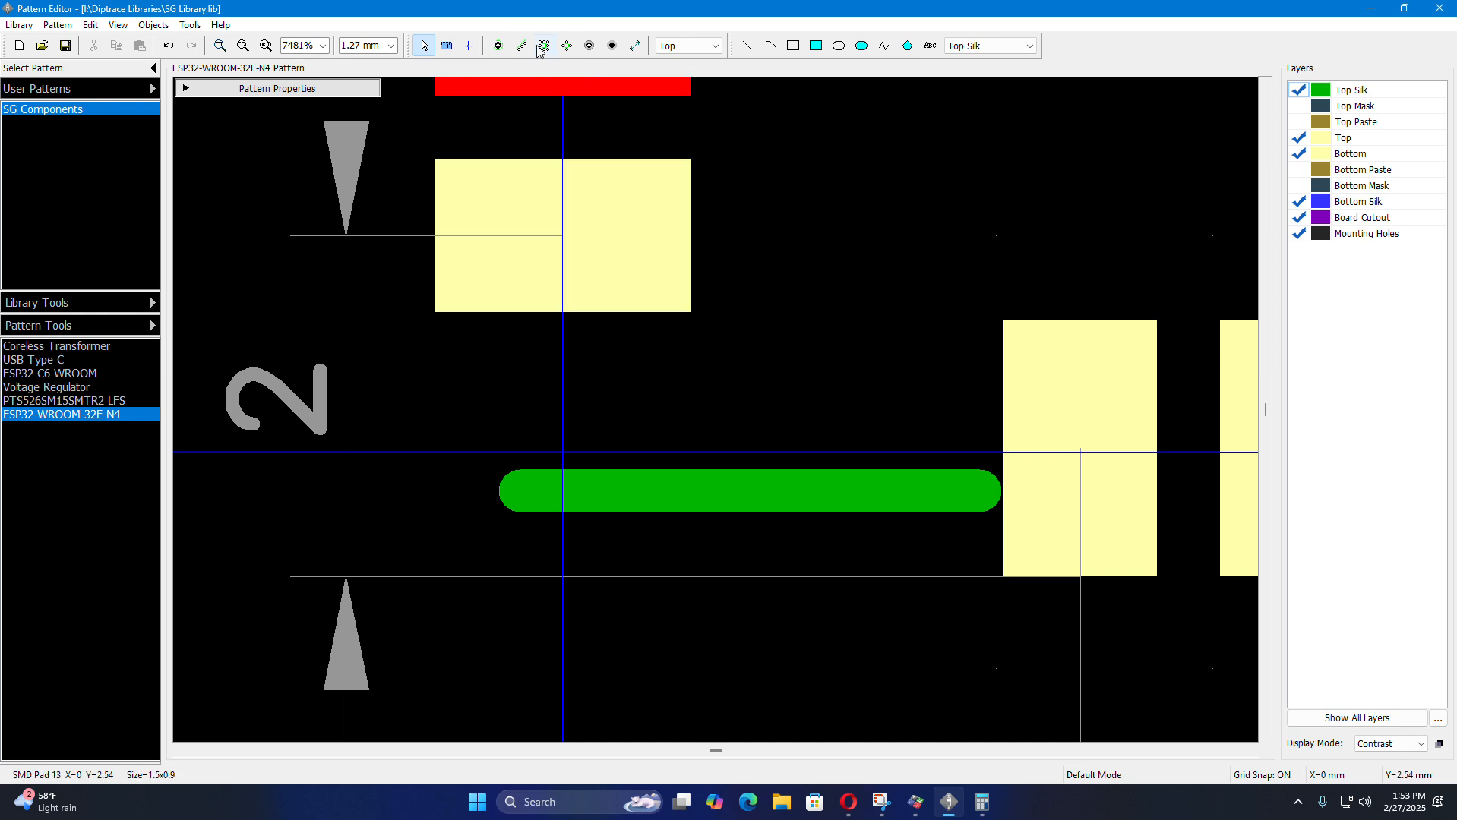
- Draw a second Top Silk line from the horizontal line's outer end to the centre of pad 14
left_click(746, 52)
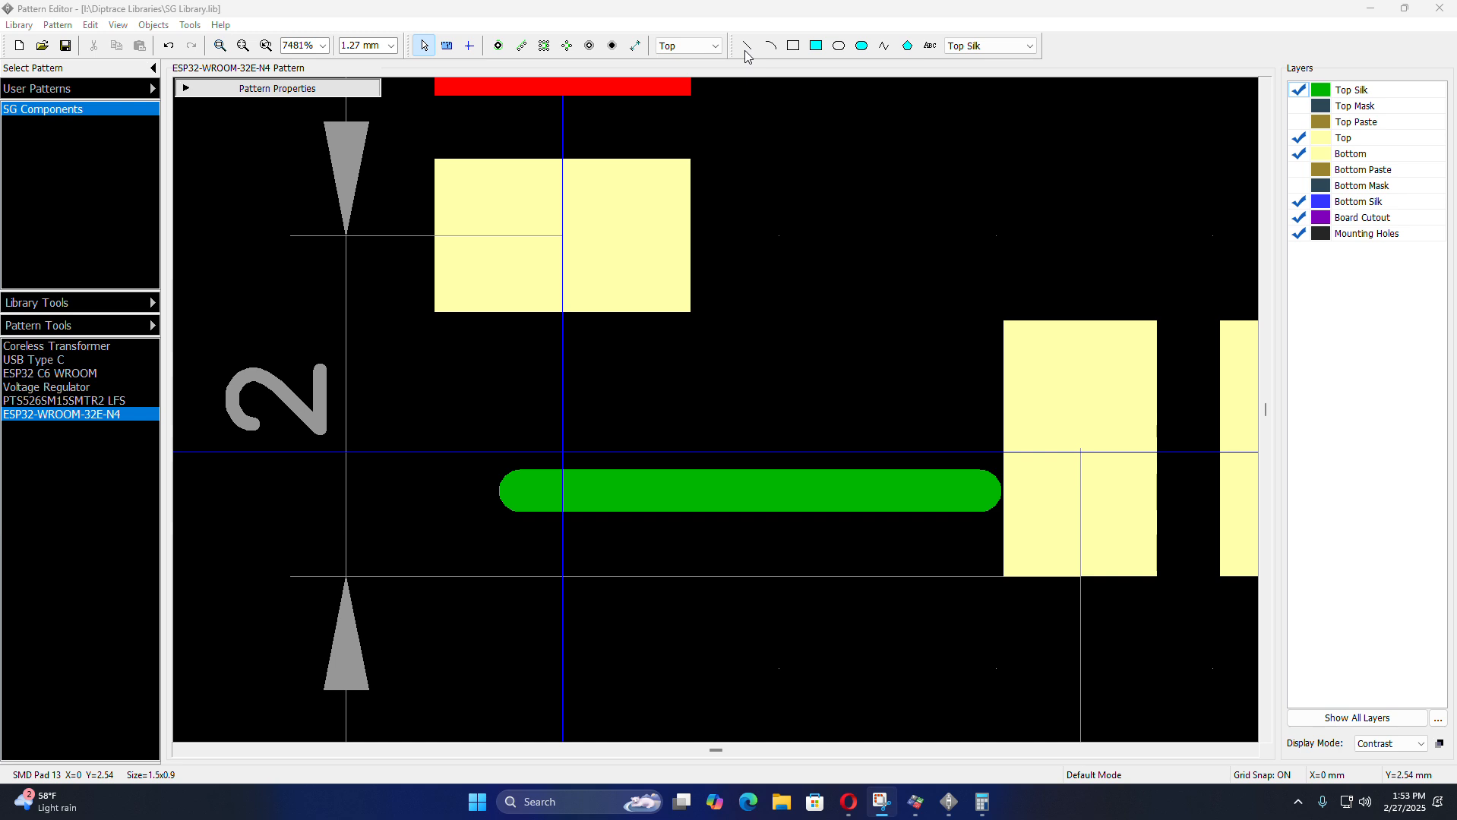
left_click(746, 49)
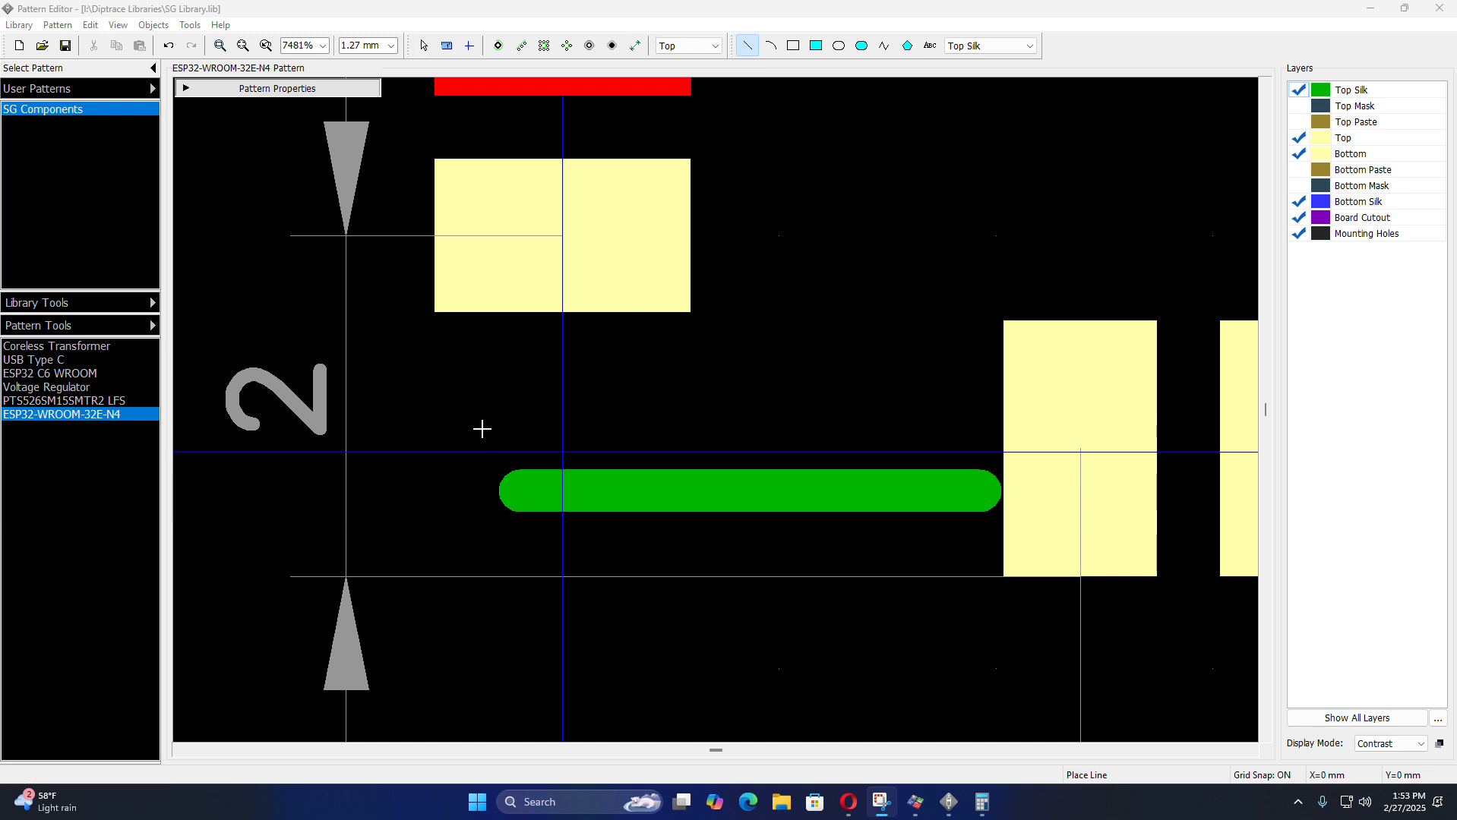
left_click(520, 492)
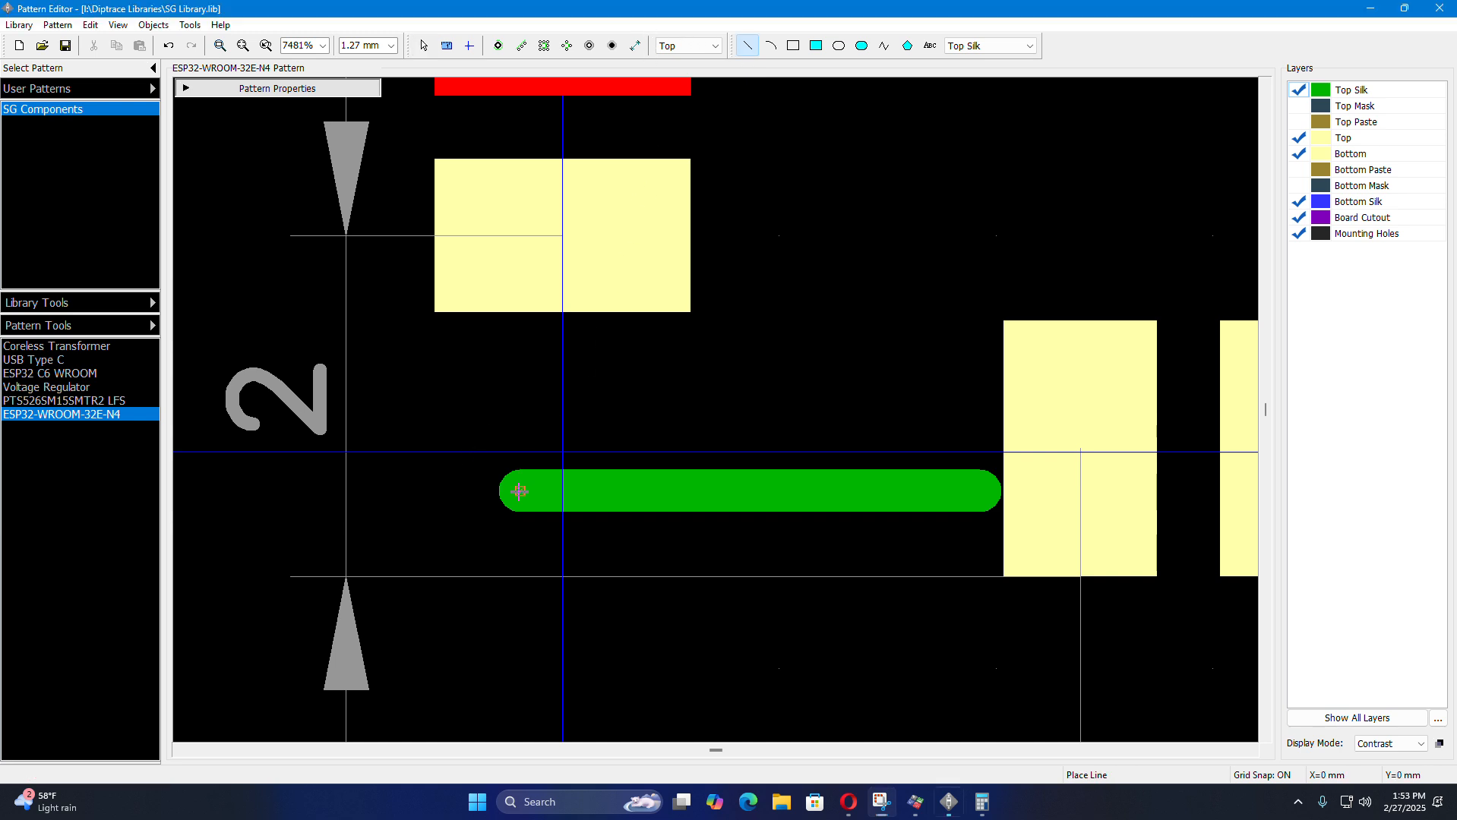
left_click(519, 492)
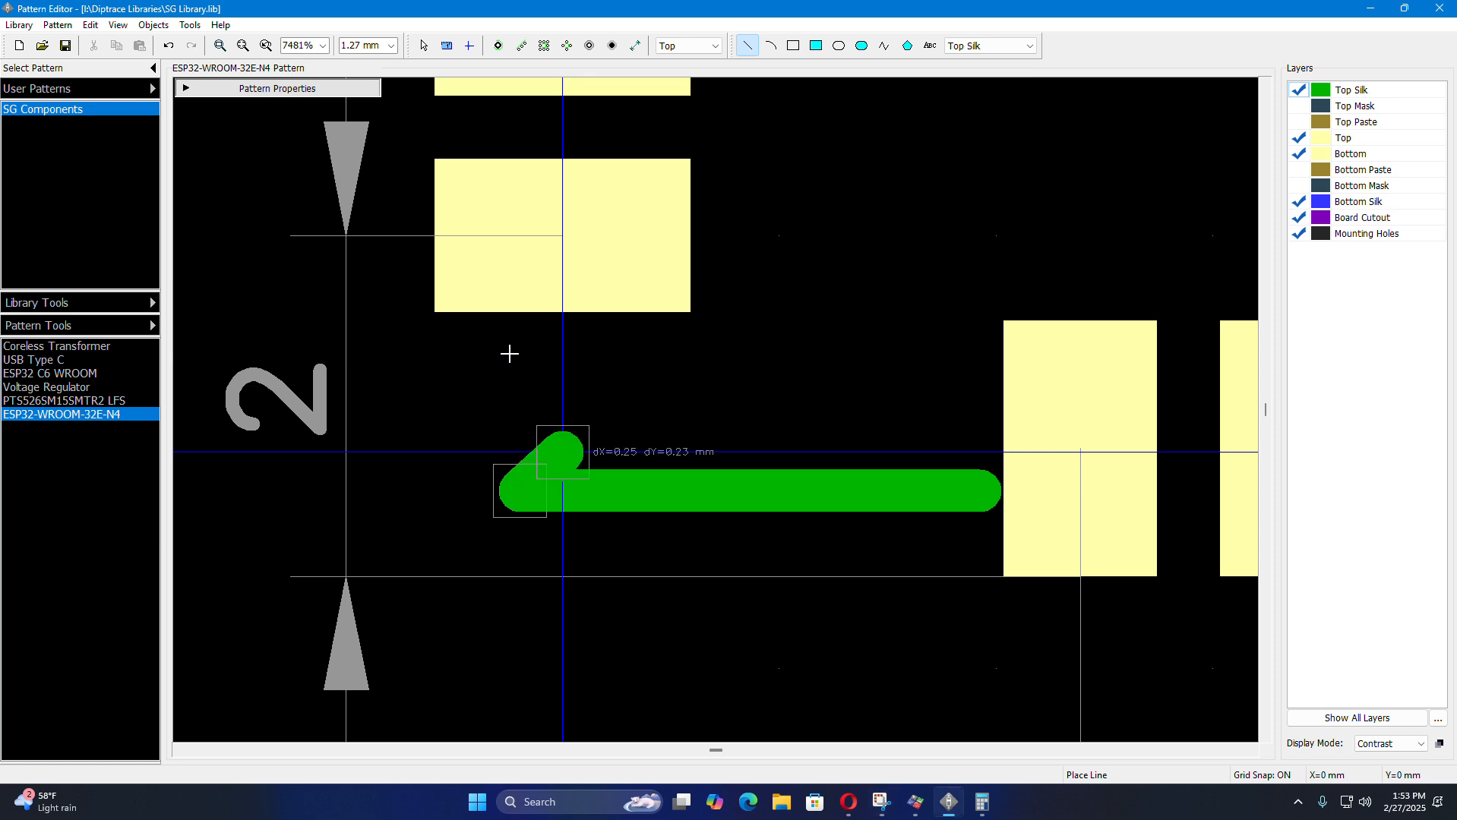
left_click(472, 341)
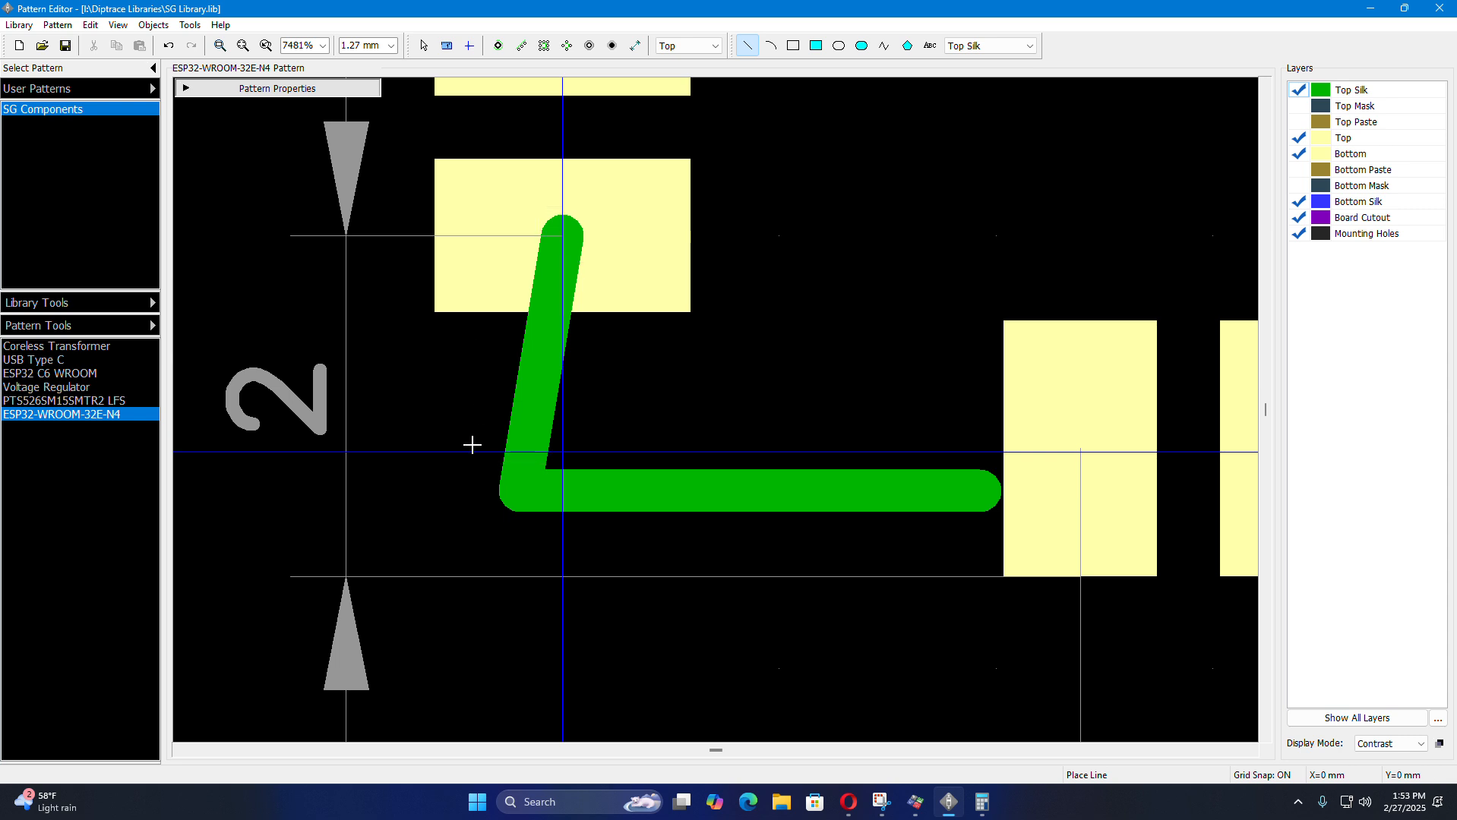
key("Escape")
- Open the new Top Silk line's shape properties and calculate 1.27 - 0.45 in Calculator to find pad 14's lower edge height
double_click(528, 409)
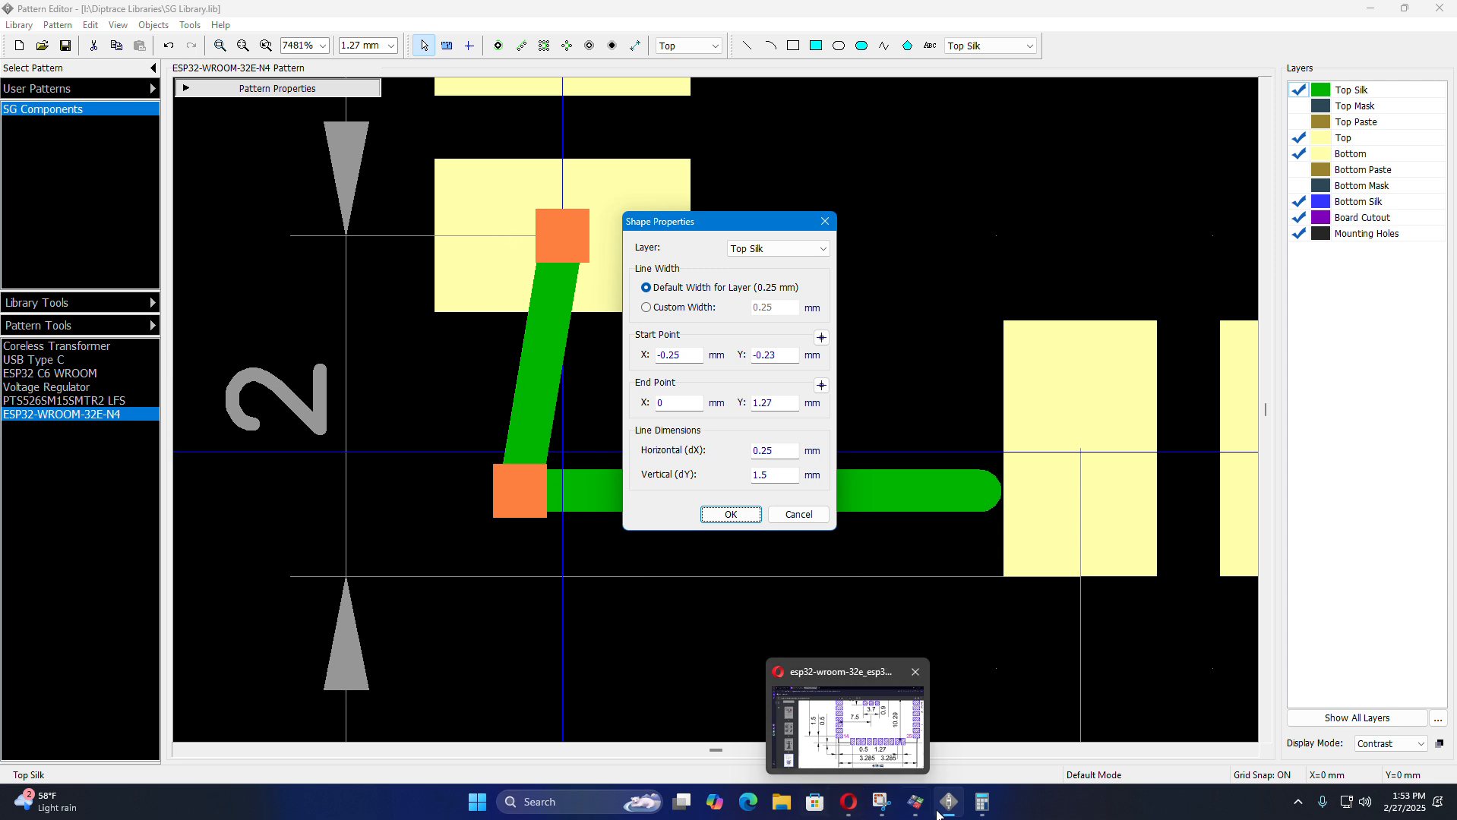
left_click(982, 802)
left_click(334, 404)
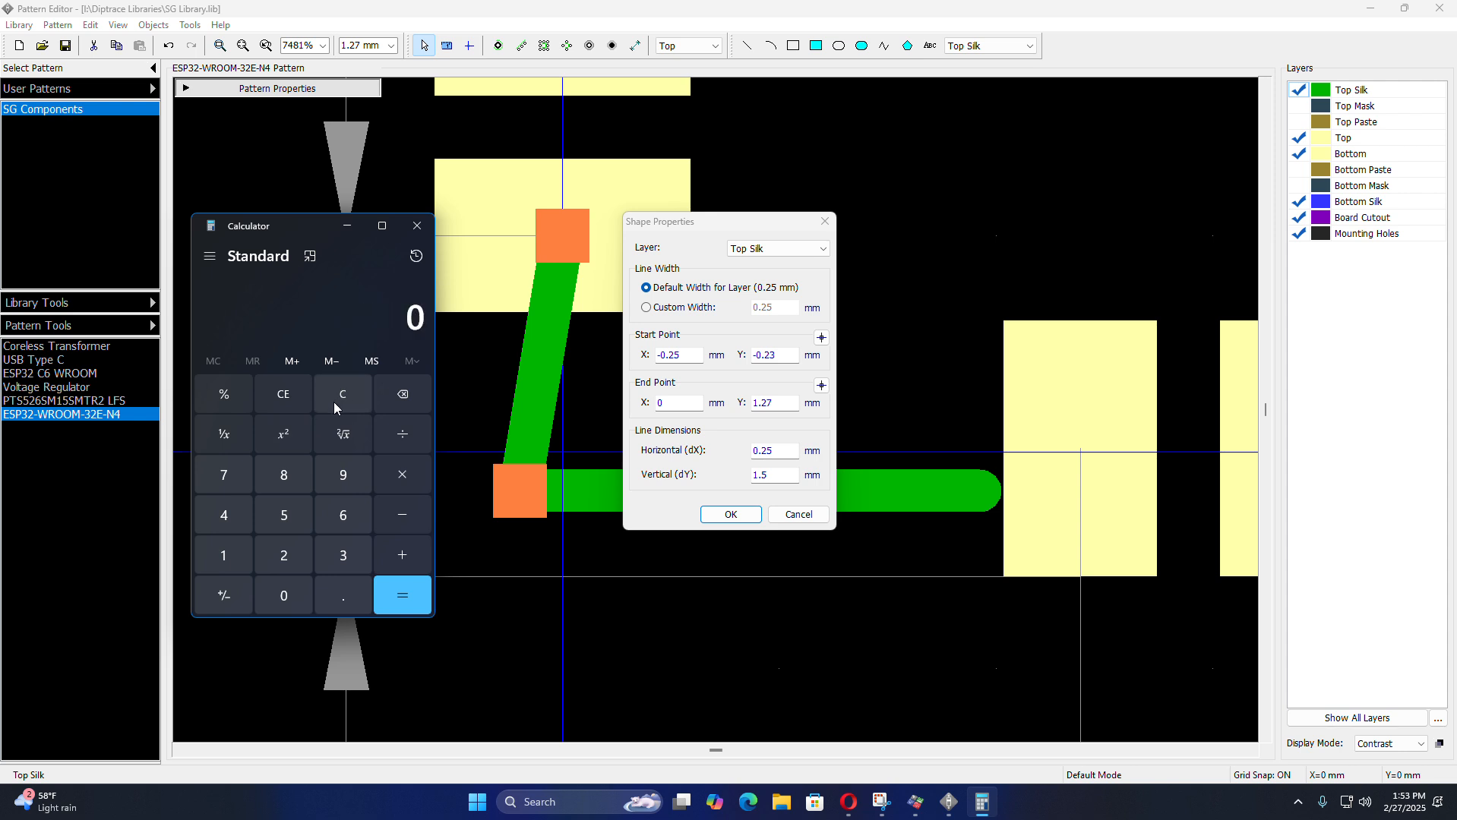
left_click(240, 556)
left_click(334, 598)
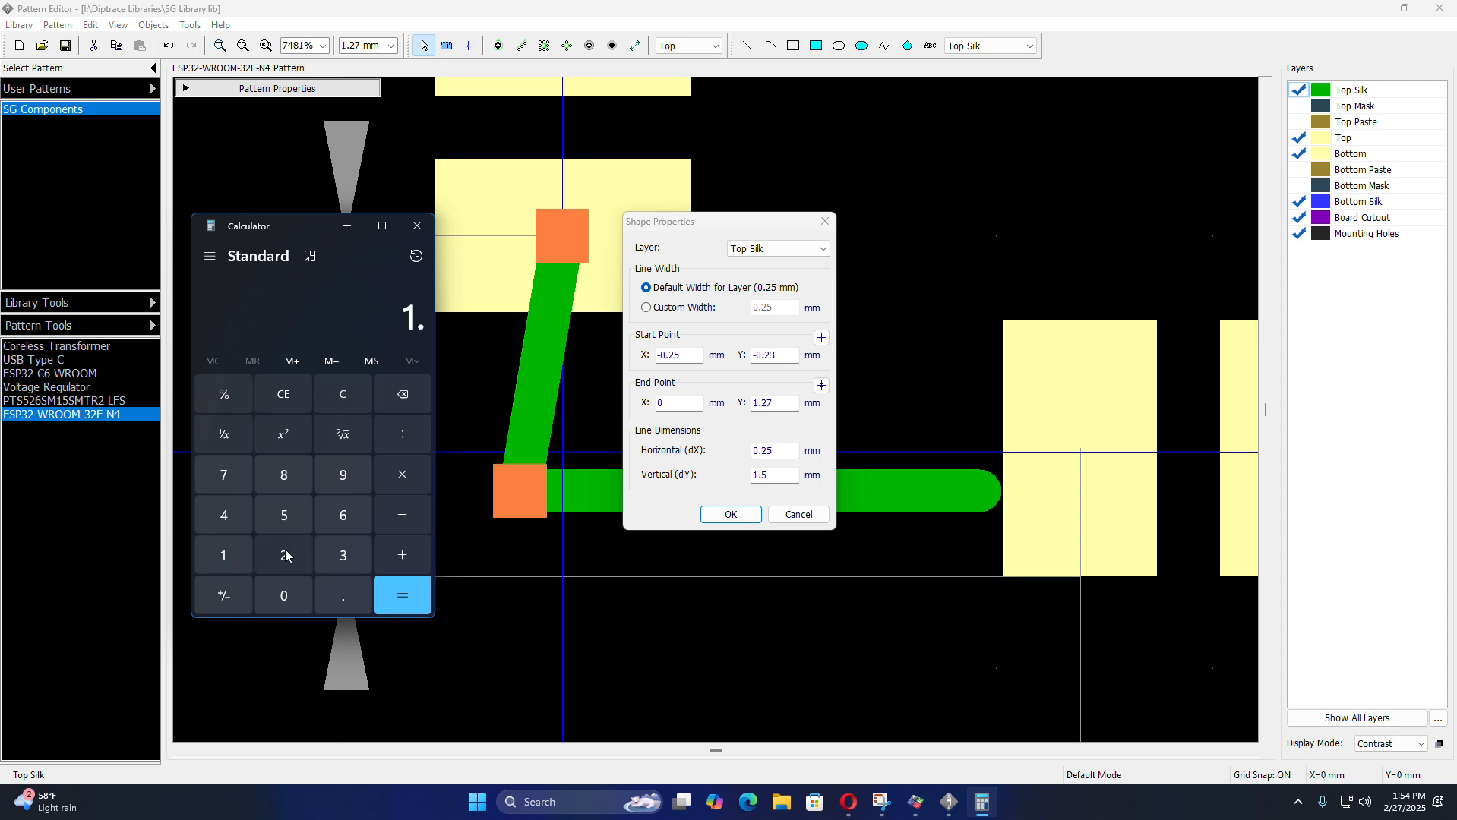
left_click(283, 548)
left_click(228, 478)
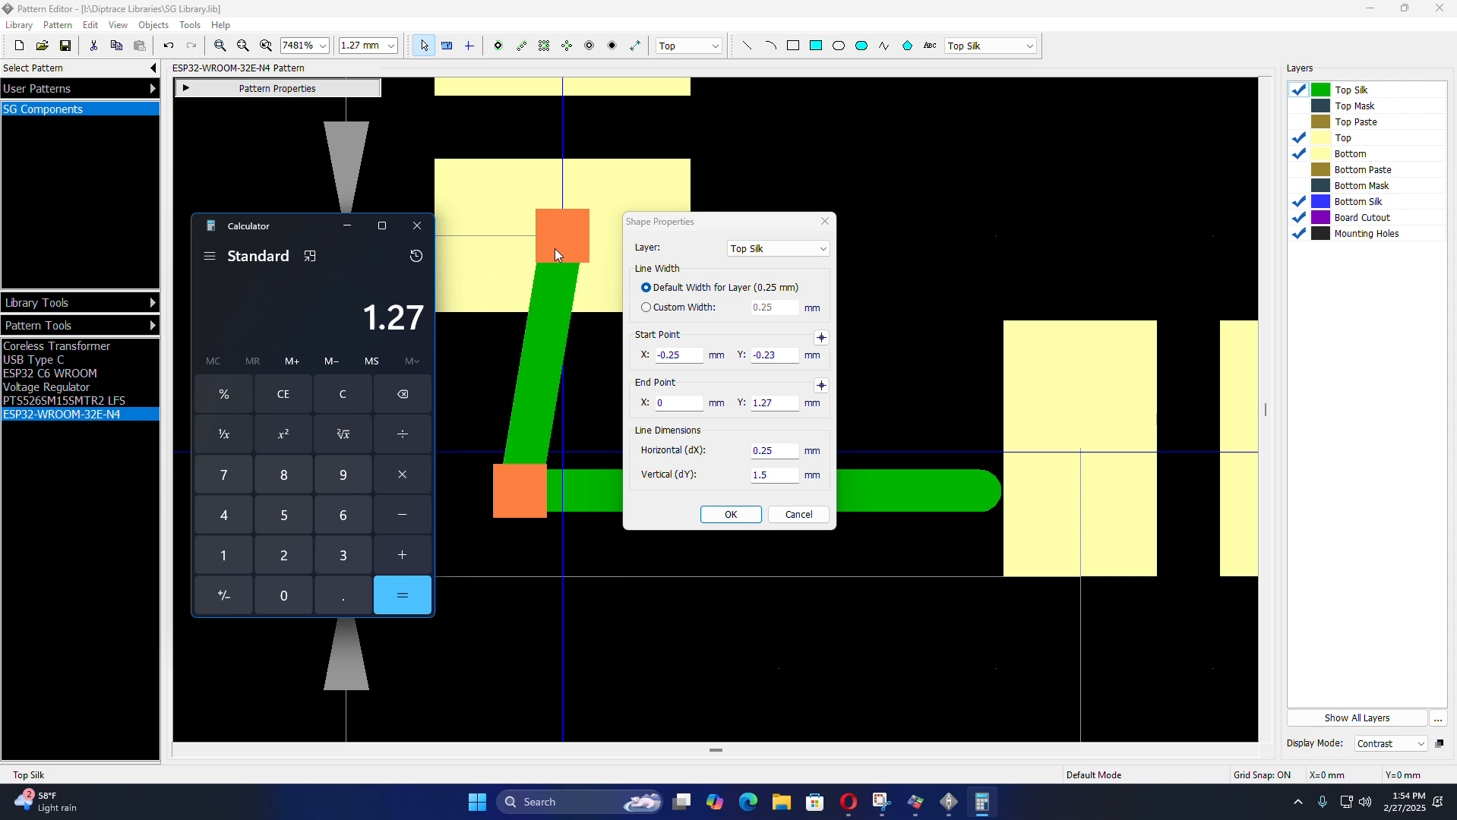
left_click(415, 524)
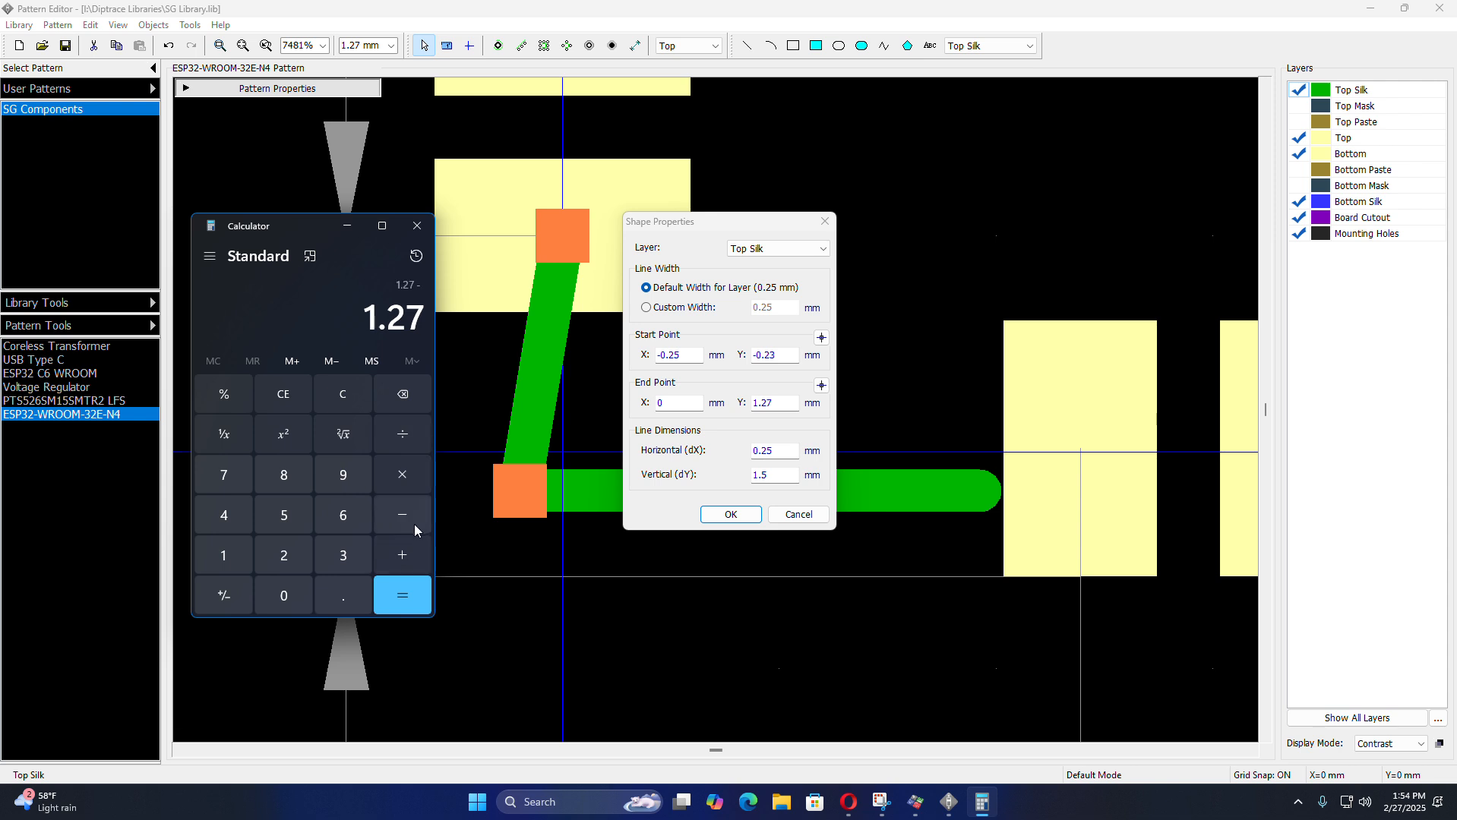
left_click(219, 517)
left_click(334, 597)
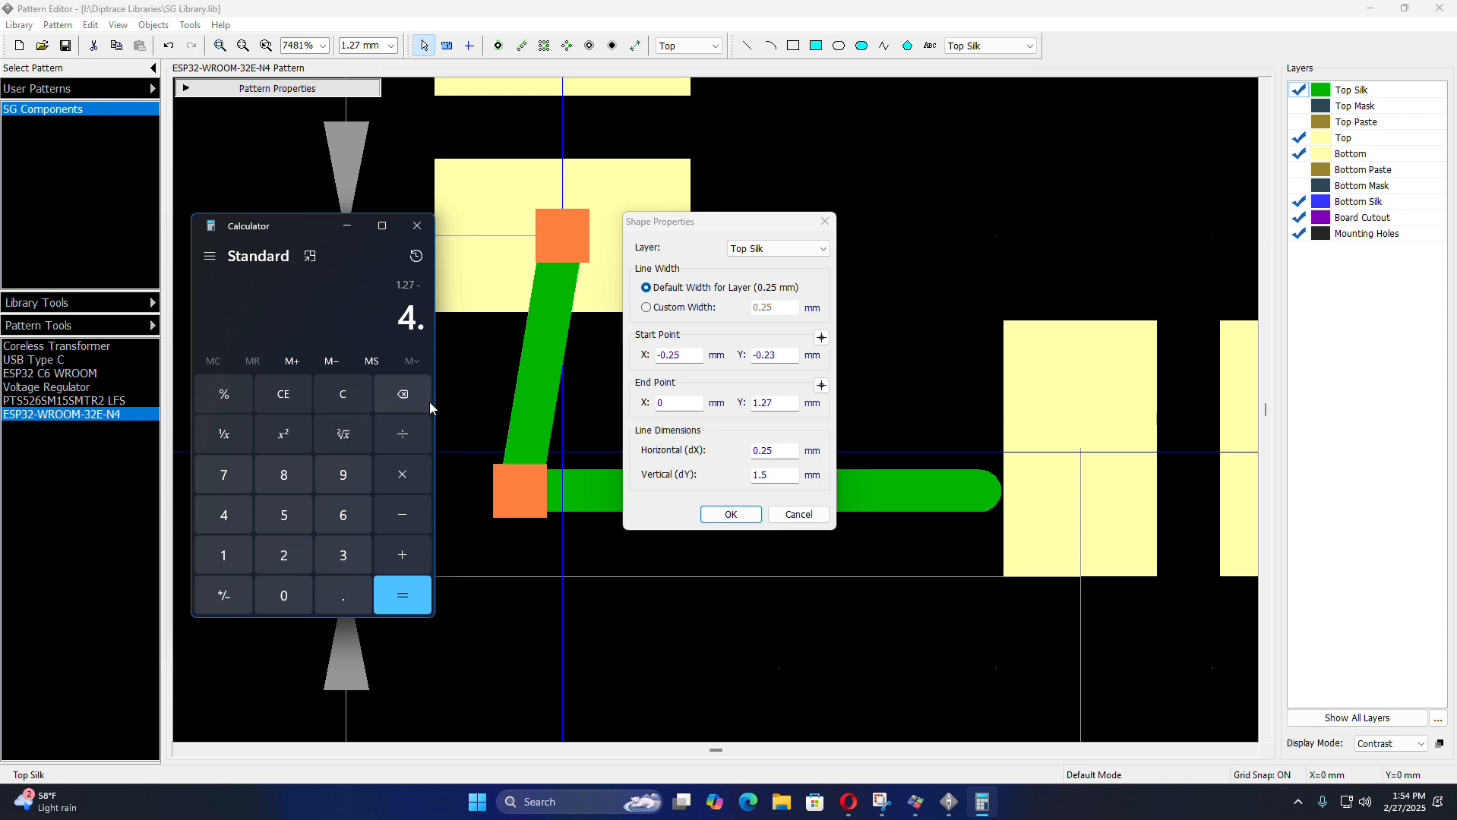
left_click(407, 400)
left_click(407, 400)
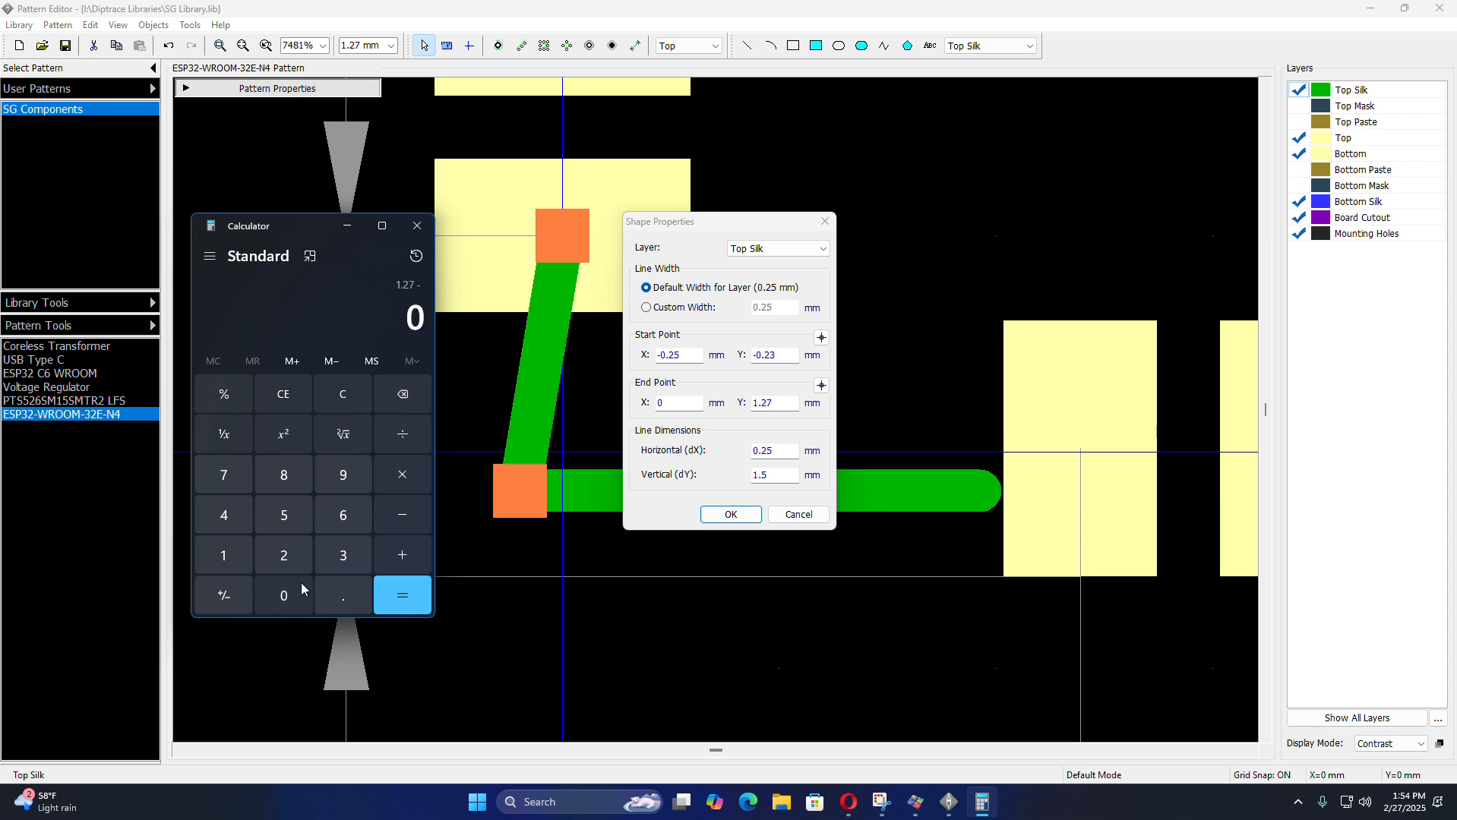
left_click(337, 595)
left_click(233, 519)
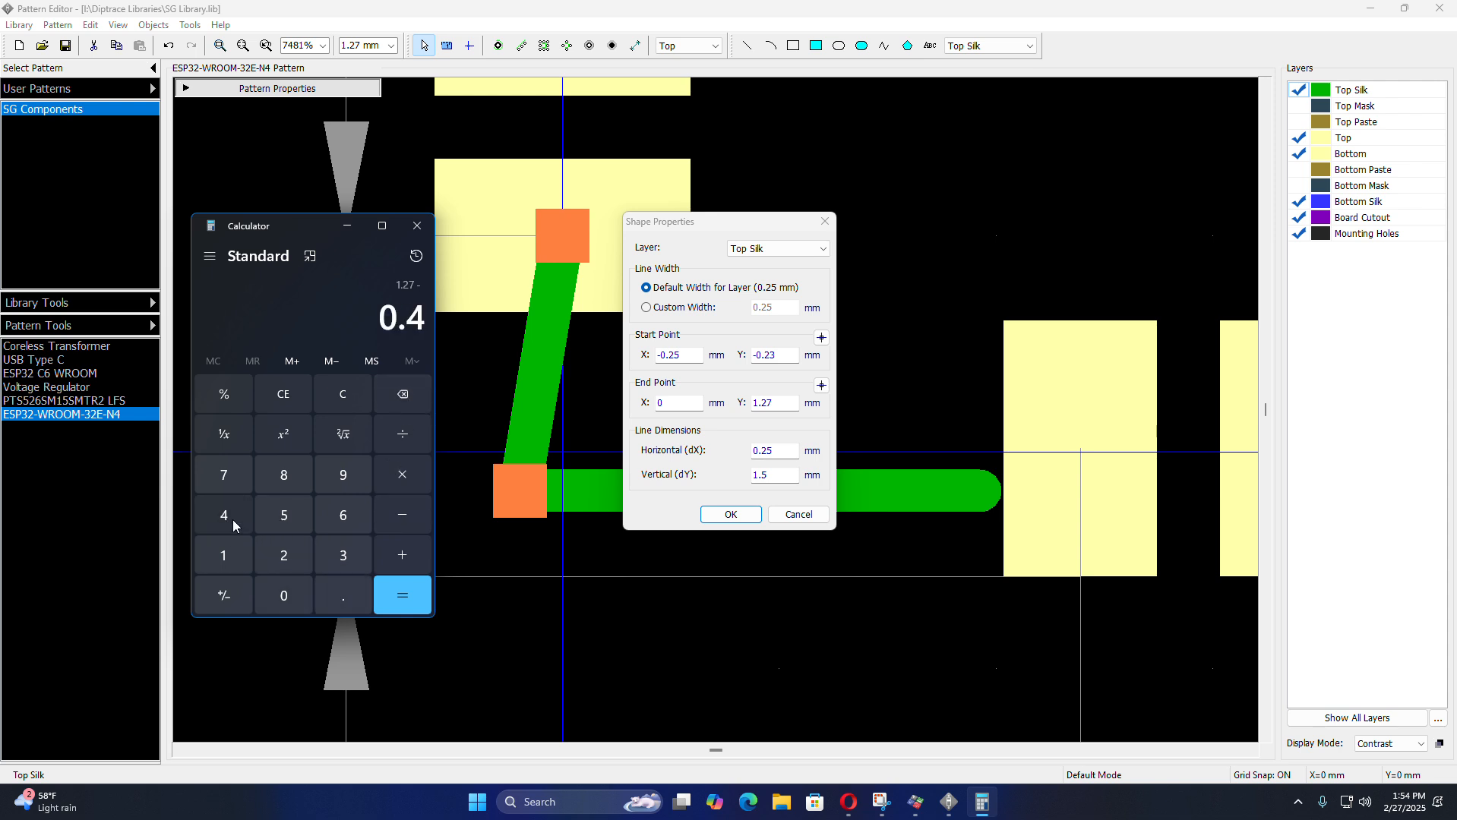
left_click(268, 518)
left_click(403, 595)
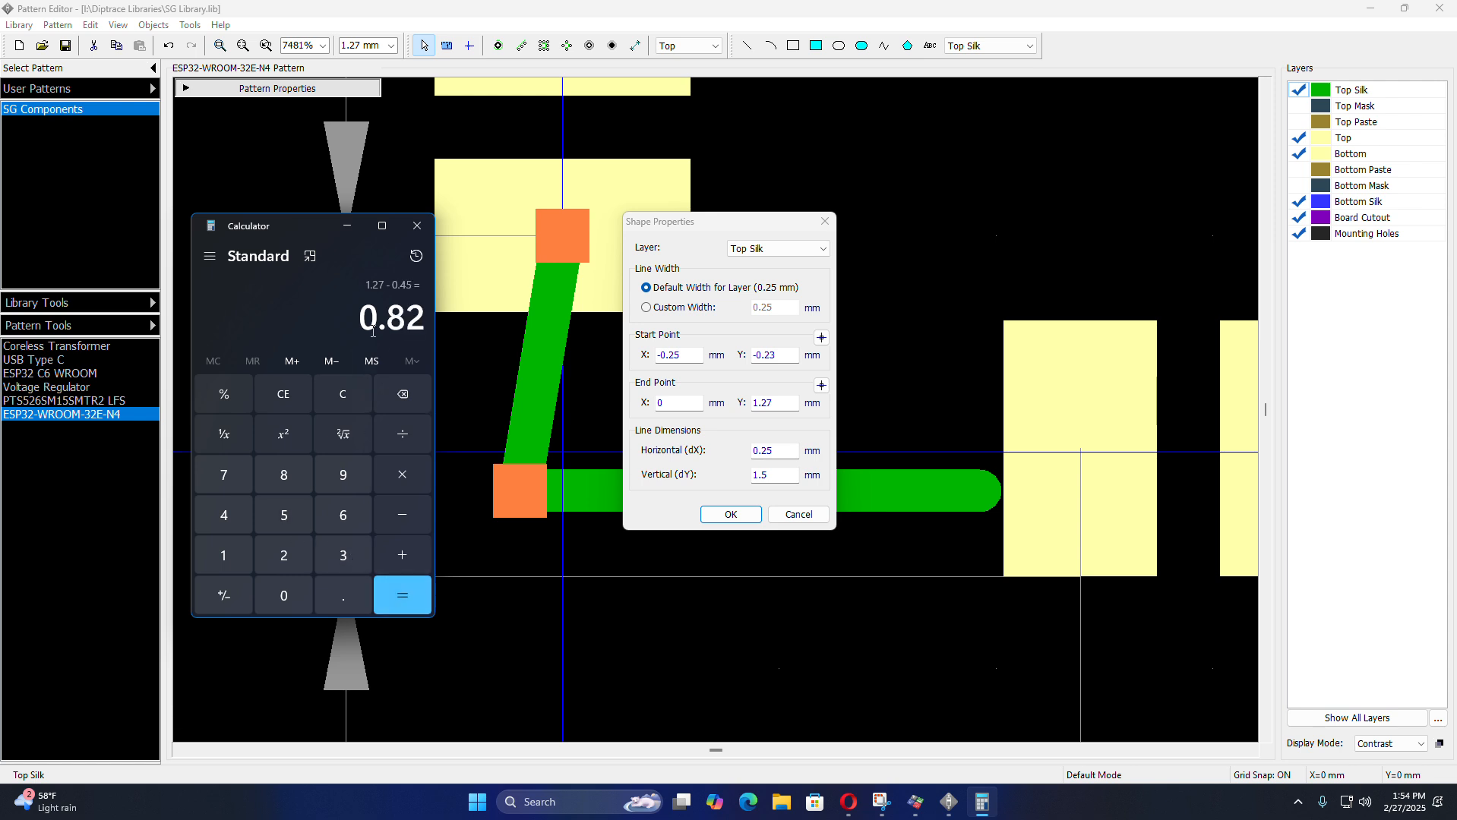
left_click(347, 226)
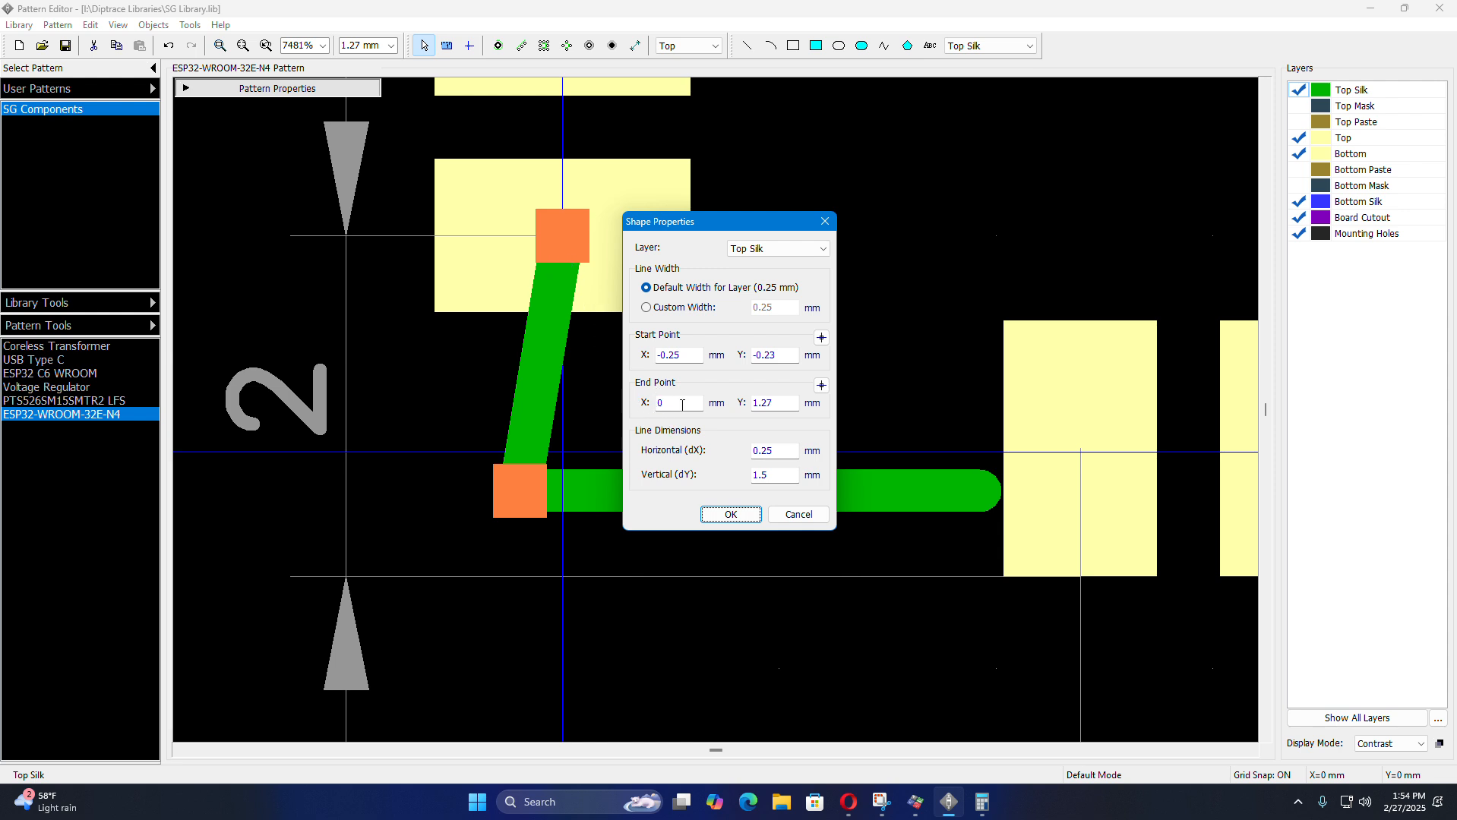
- Try the new line's end point at X -0.25 mm and Y -0.23 mm, and undo the change
double_click(793, 406)
type("-0.23")
left_click(688, 401)
left_click(678, 354)
key("ctrl+c")
left_click(658, 406)
type("-0.25")
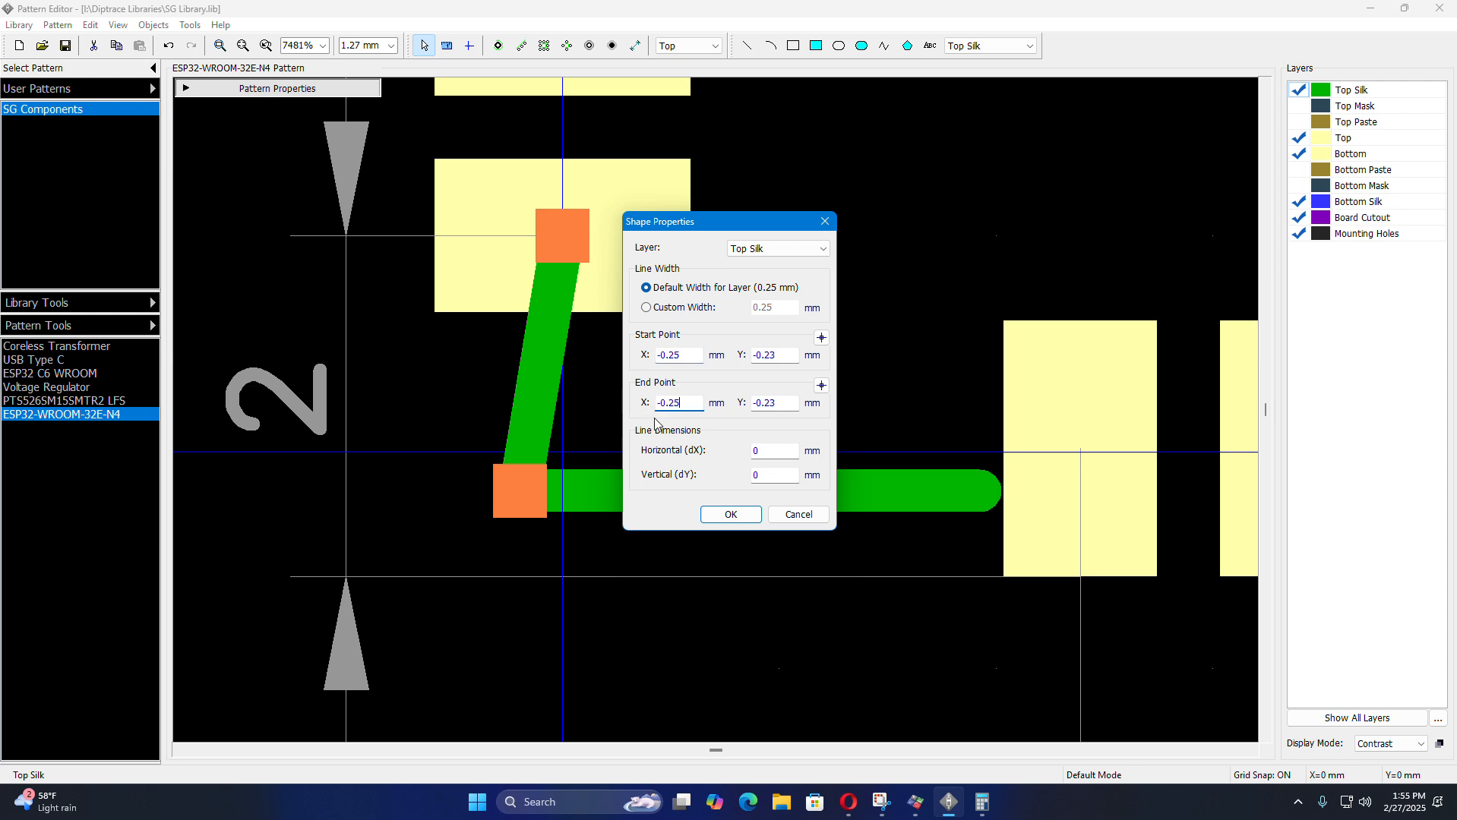
left_click(727, 514)
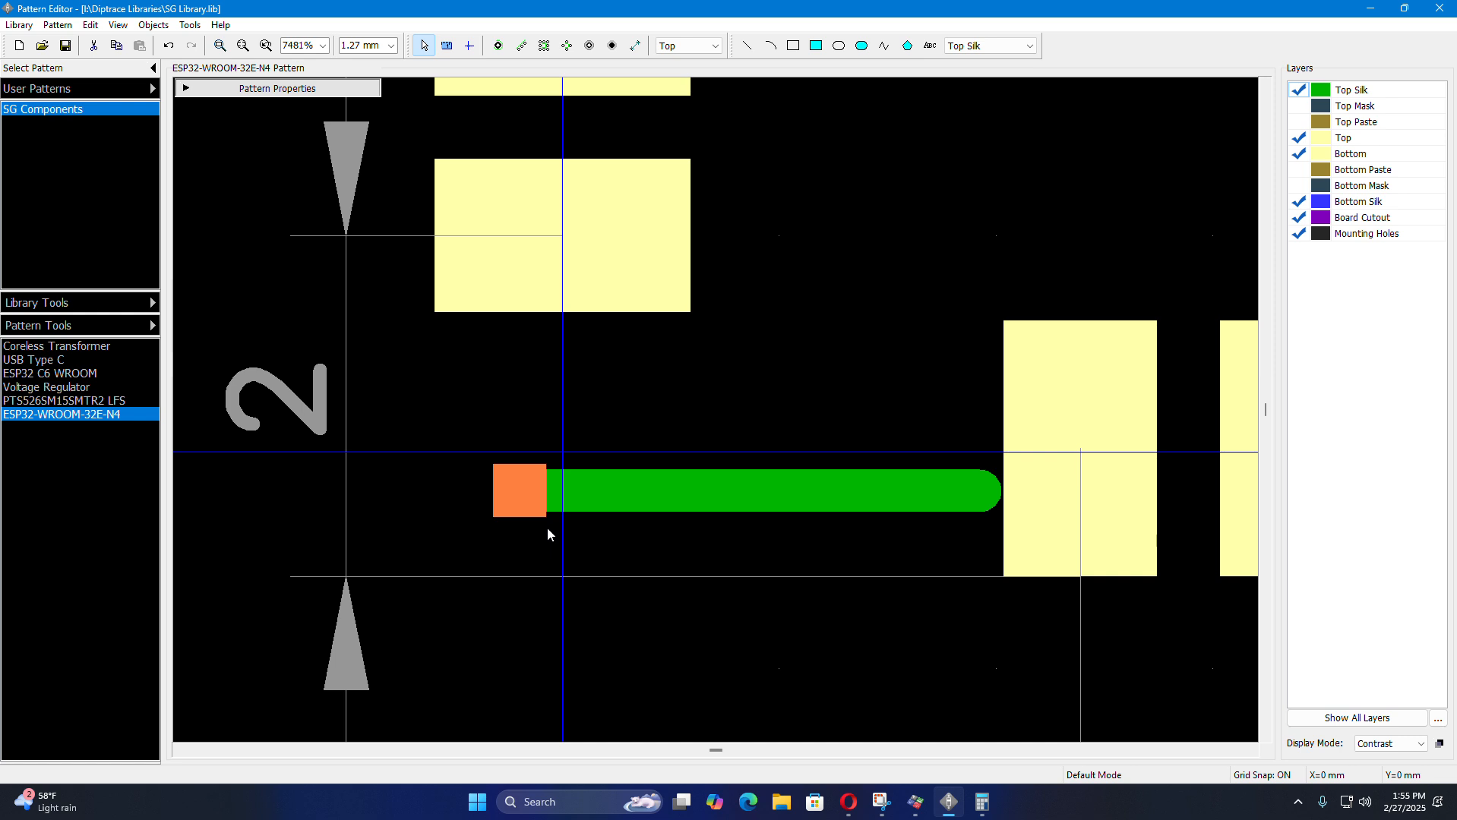
key("ctrl+z")
- Make the slanted Top Silk line vertical up to pad 14's edge by setting its end point to Y 0.82 mm and X -0.25 mm
double_click(540, 395)
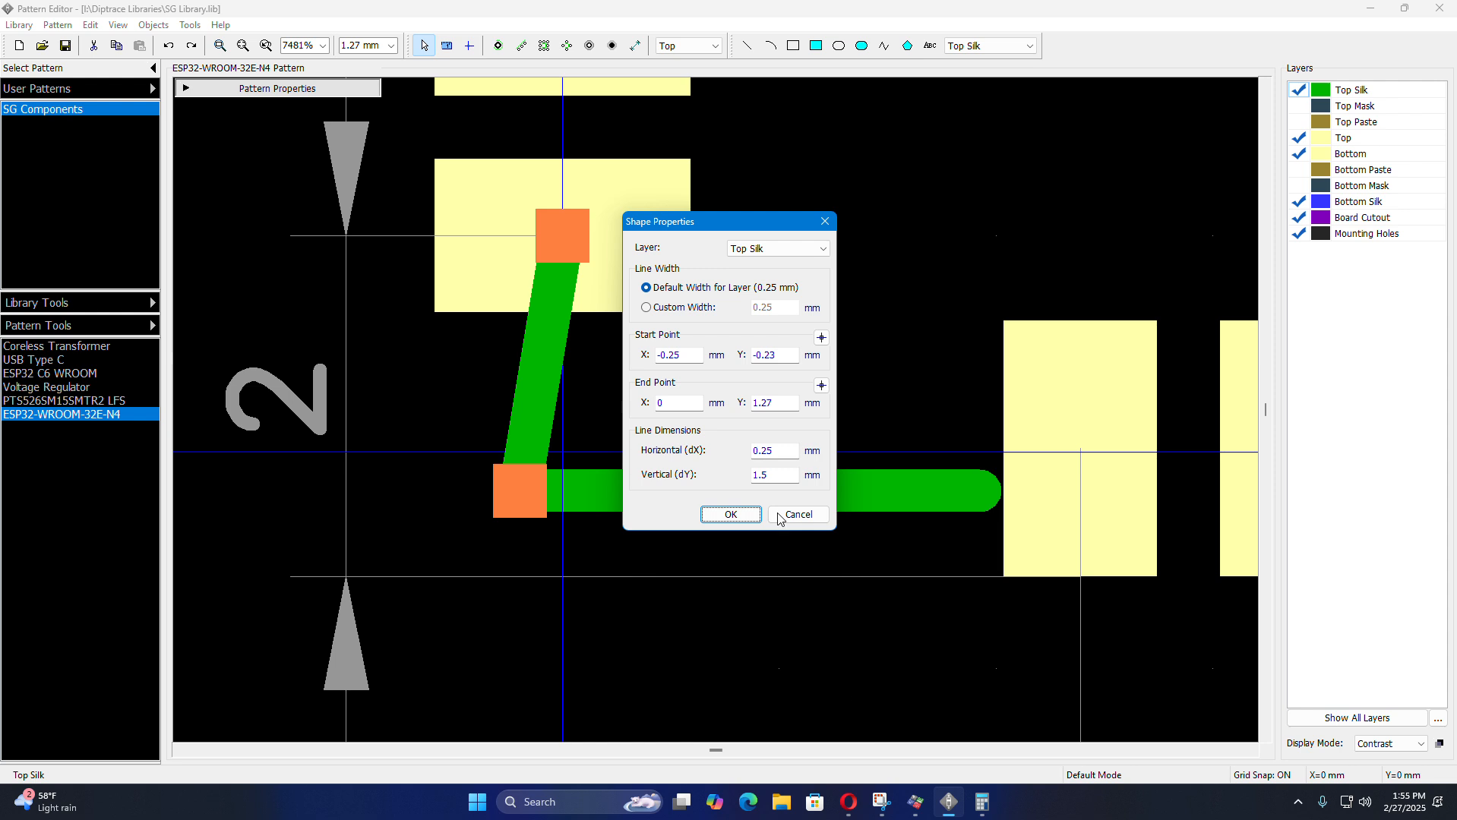
double_click(779, 402)
type("0.")
left_click(729, 514)
double_click(571, 382)
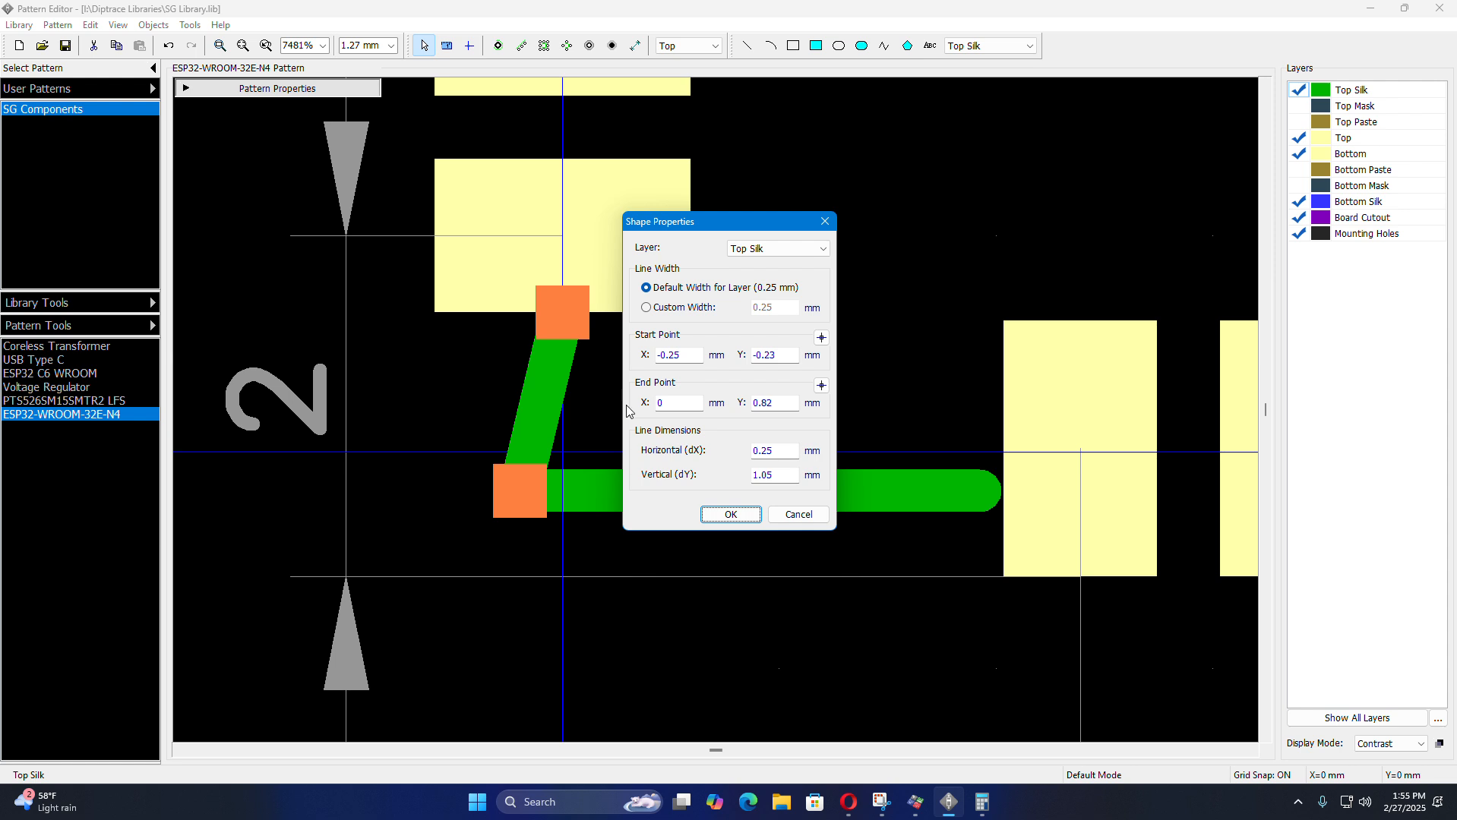
left_click(686, 358)
double_click(676, 404)
key("ctrl+v")
left_click(730, 514)
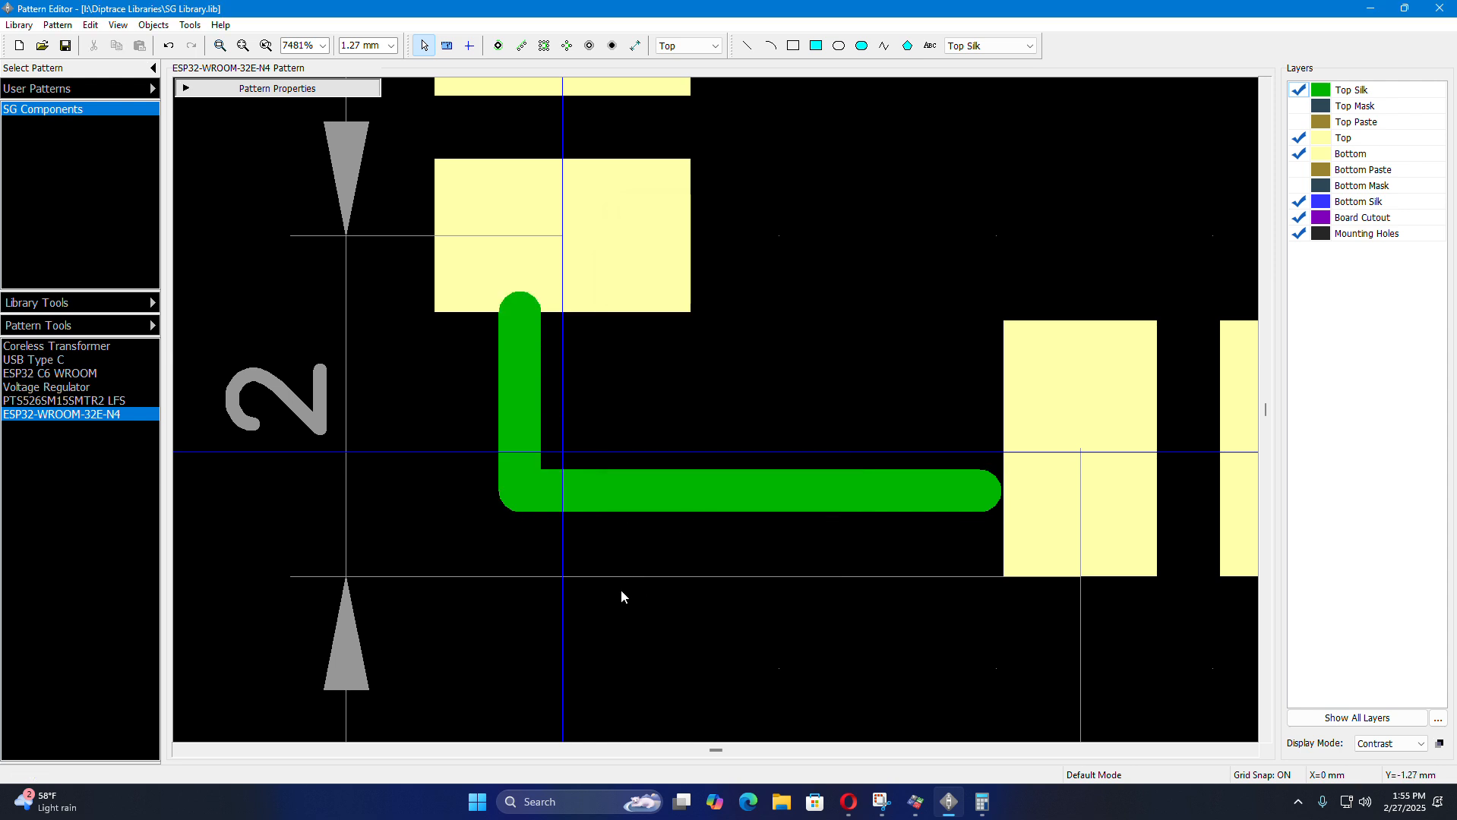
- Try shifting the vertical Top Silk line's end point X slightly toward pad 14's centre, and undo the change
scroll(490, 403, "down", 3)
scroll(547, 421, "up", 4)
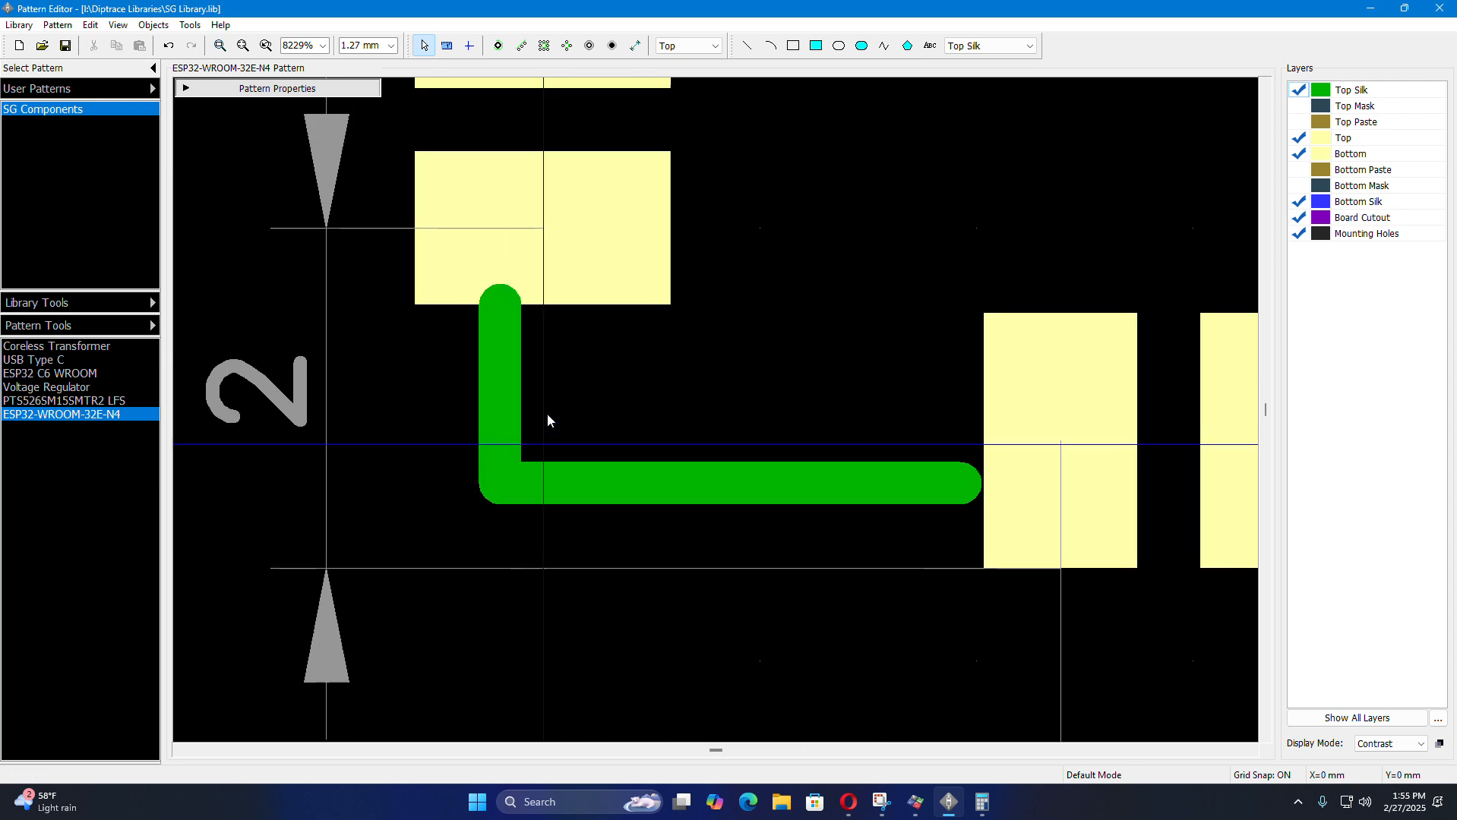
scroll(548, 414, "up", 1)
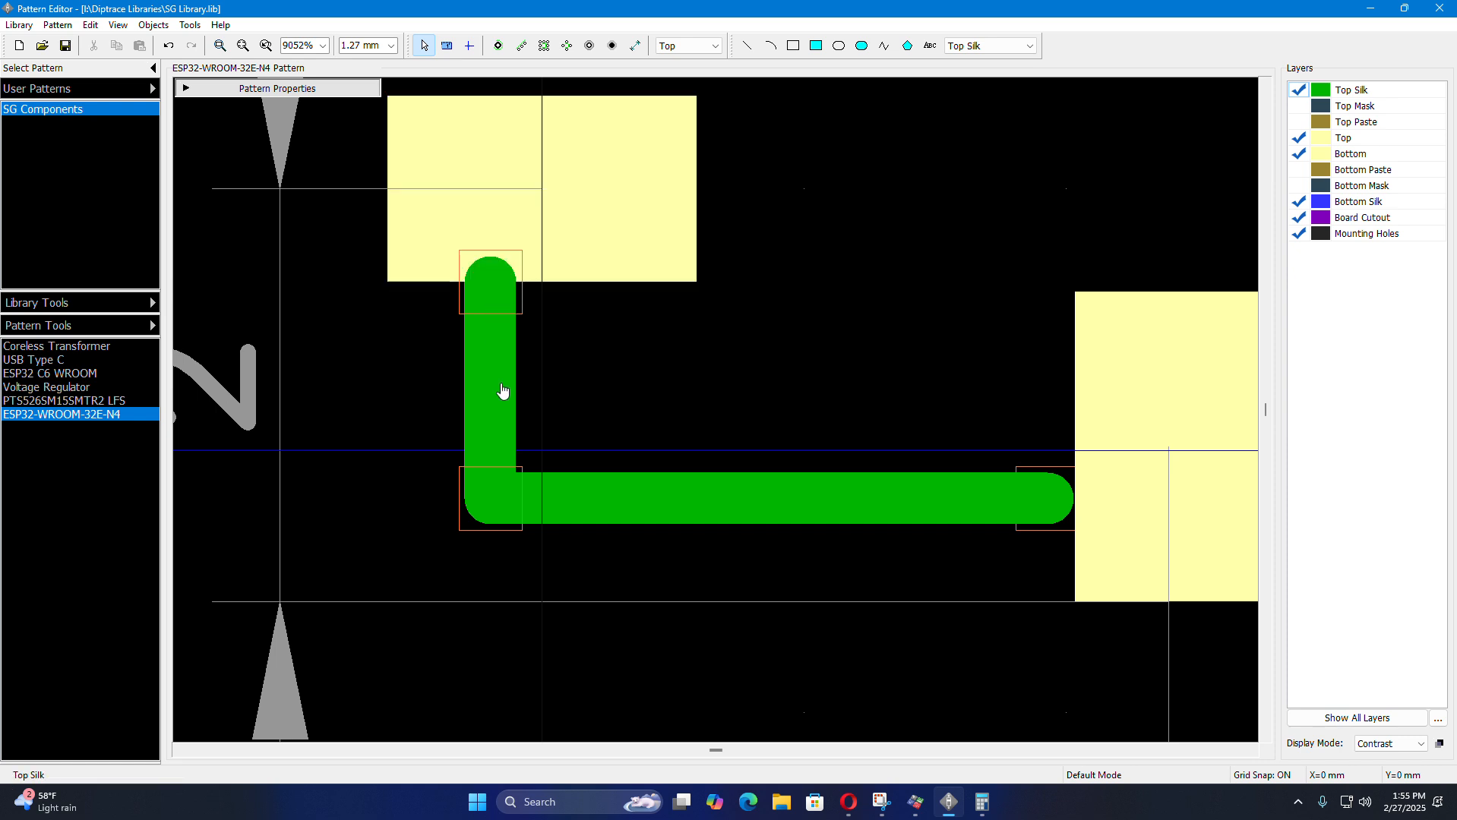
left_click(513, 382)
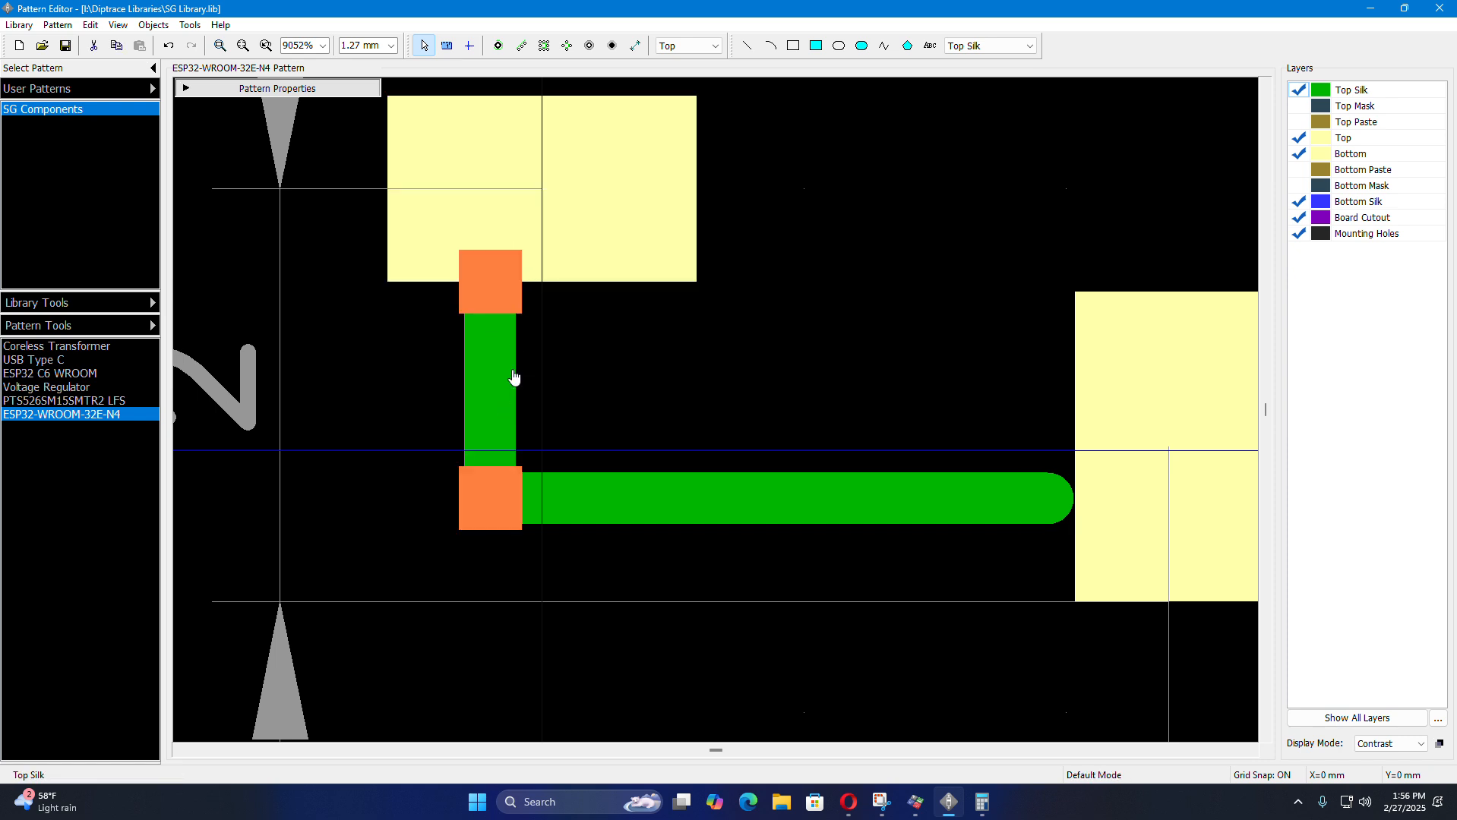
double_click(507, 372)
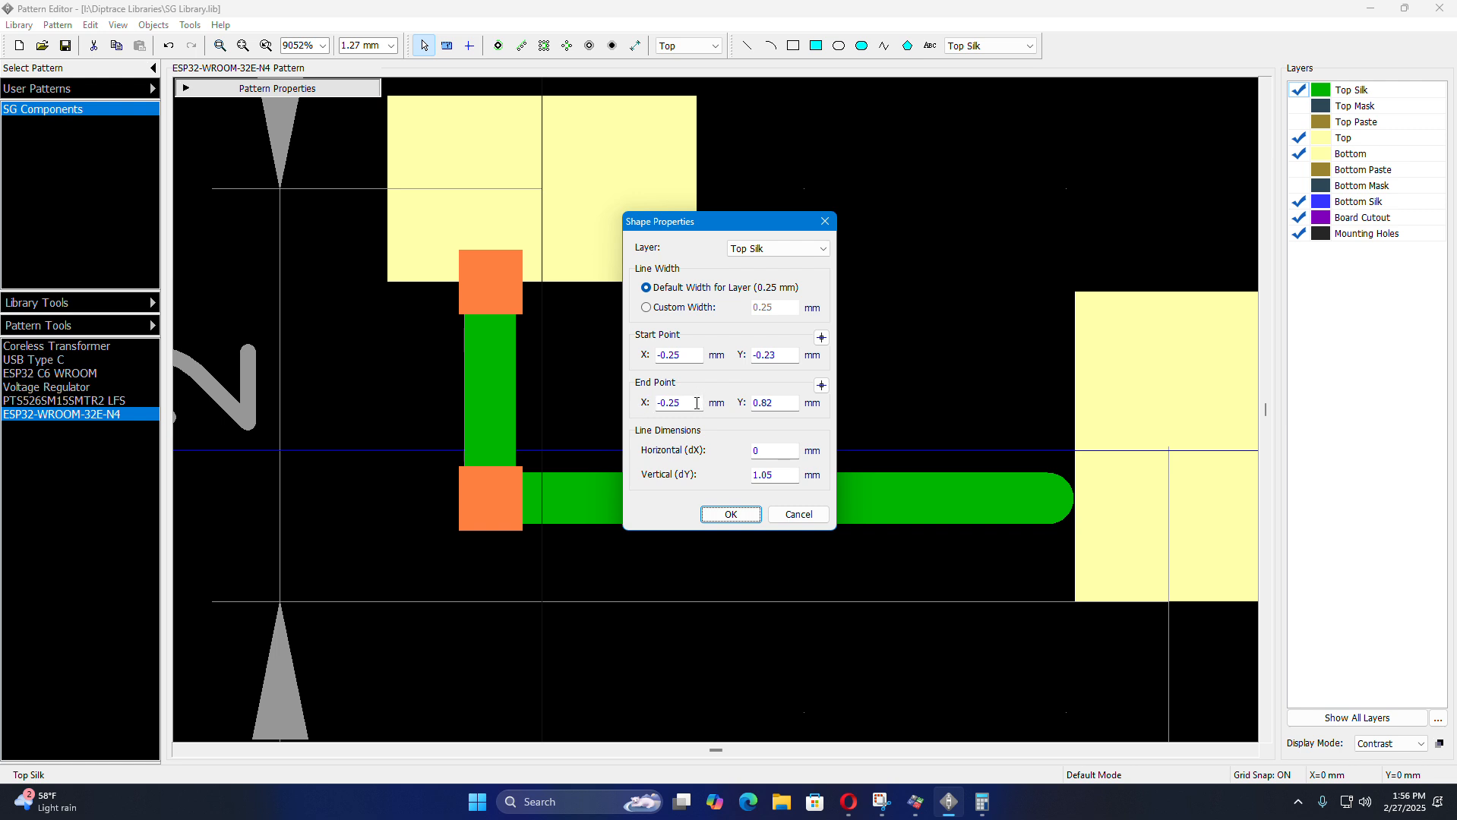
left_click(694, 404)
left_click(730, 513)
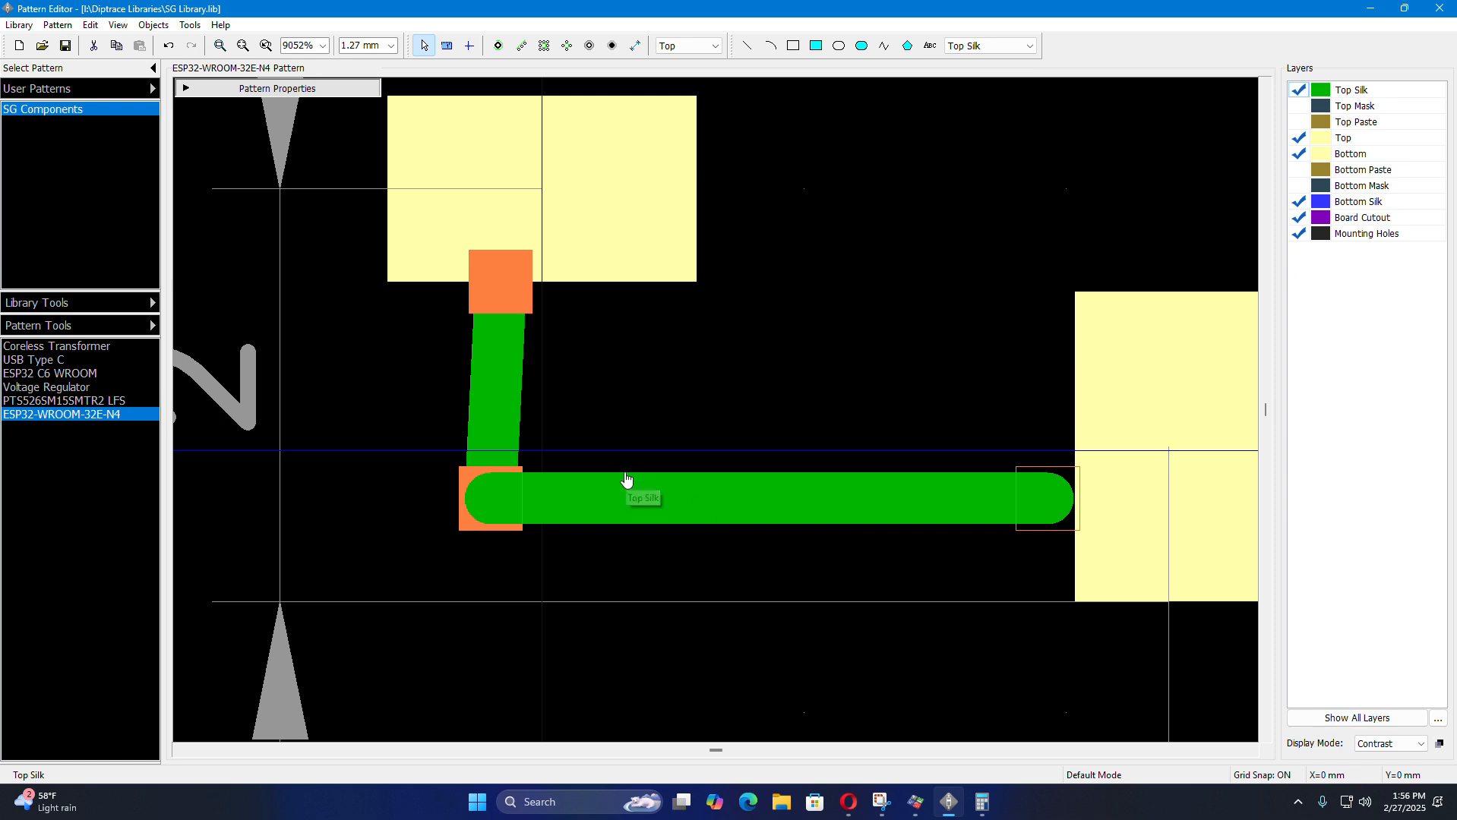
key("ctrl+z")
- Try the vertical Top Silk line's end point at Y 0.8 mm, and at Y 0.75 mm
double_click(491, 390)
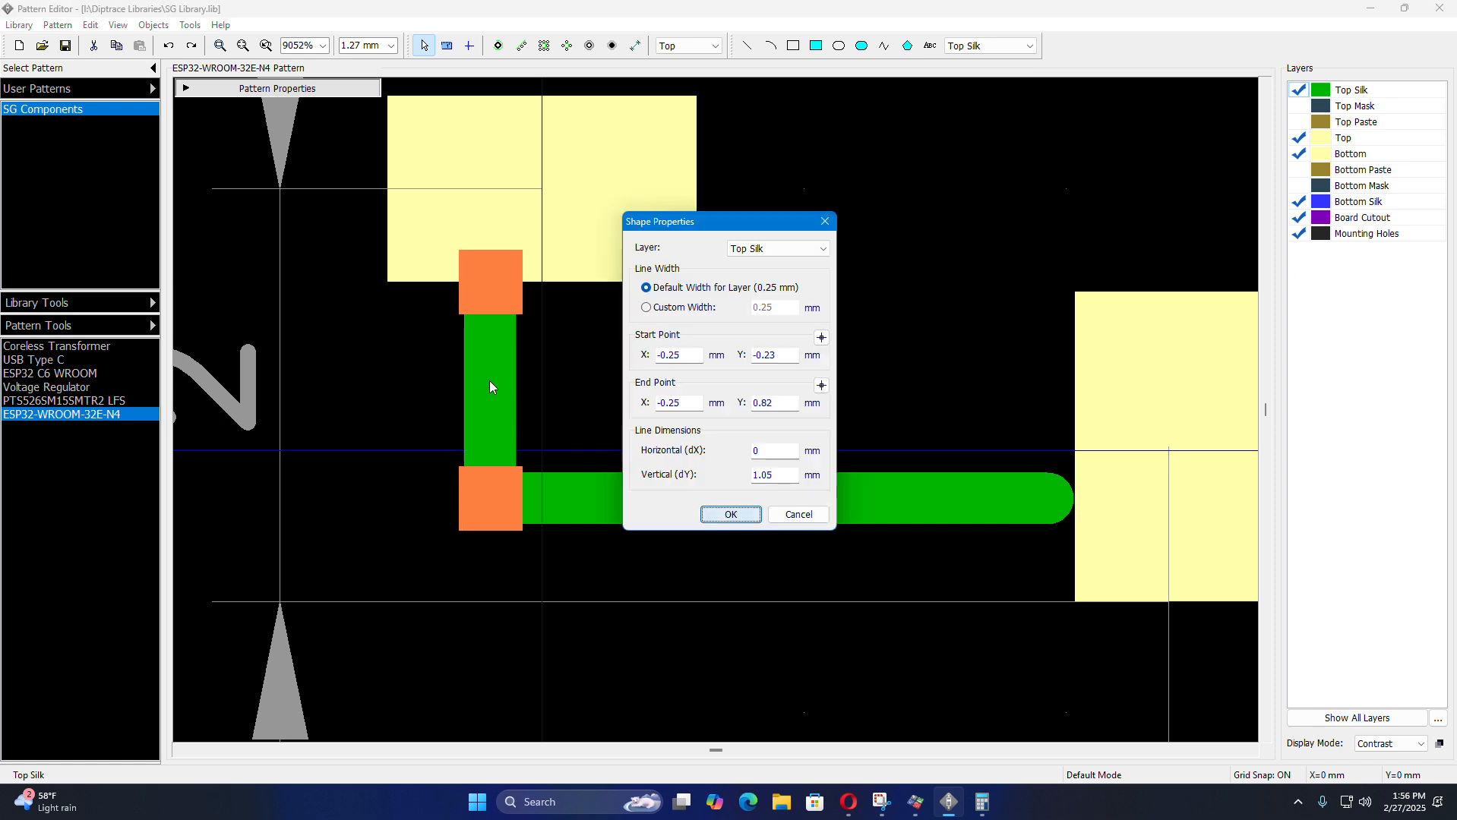
left_click(781, 405)
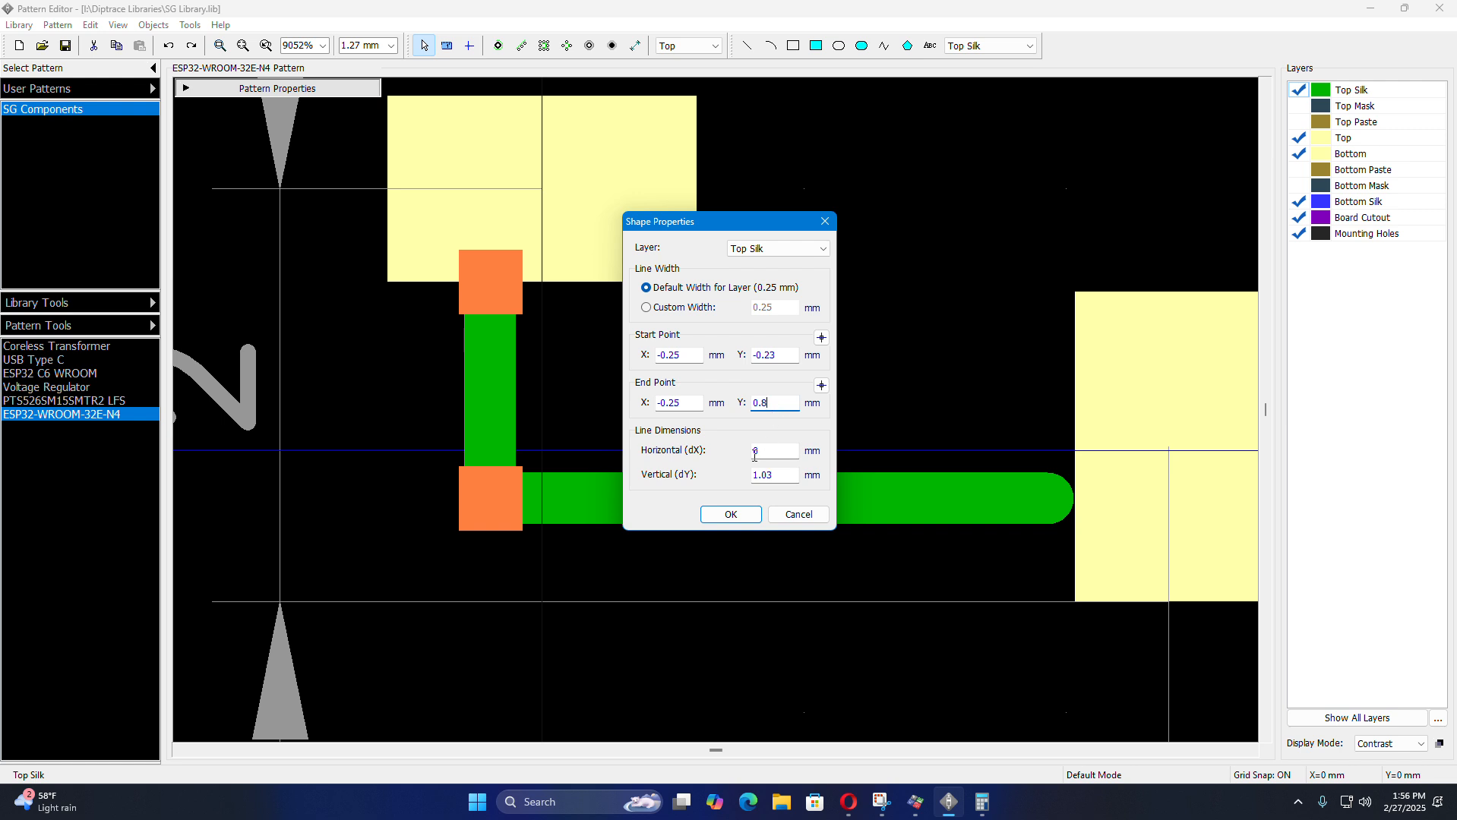
left_click(740, 512)
left_click(664, 389)
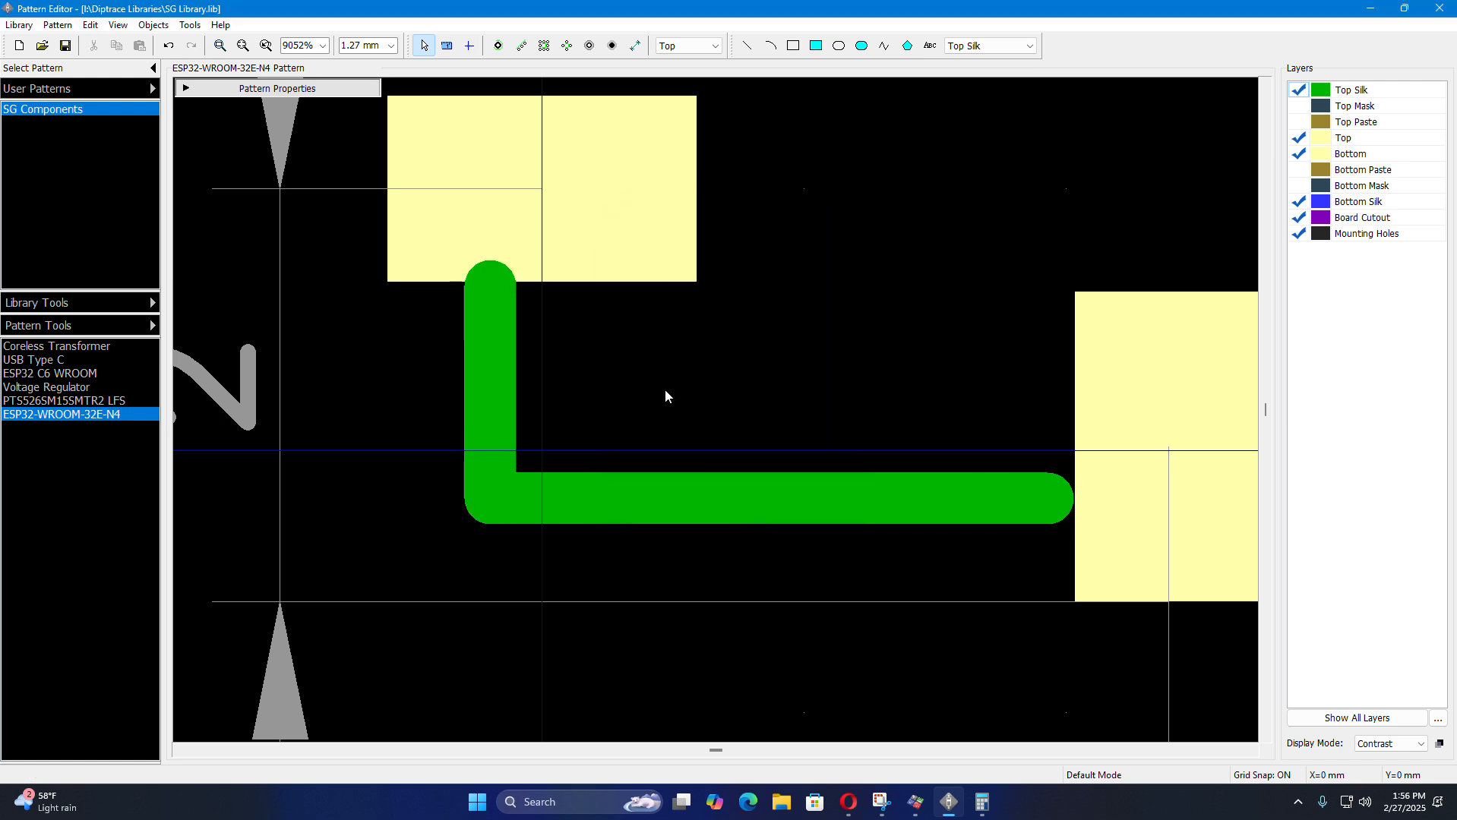
double_click(535, 371)
left_click(772, 401)
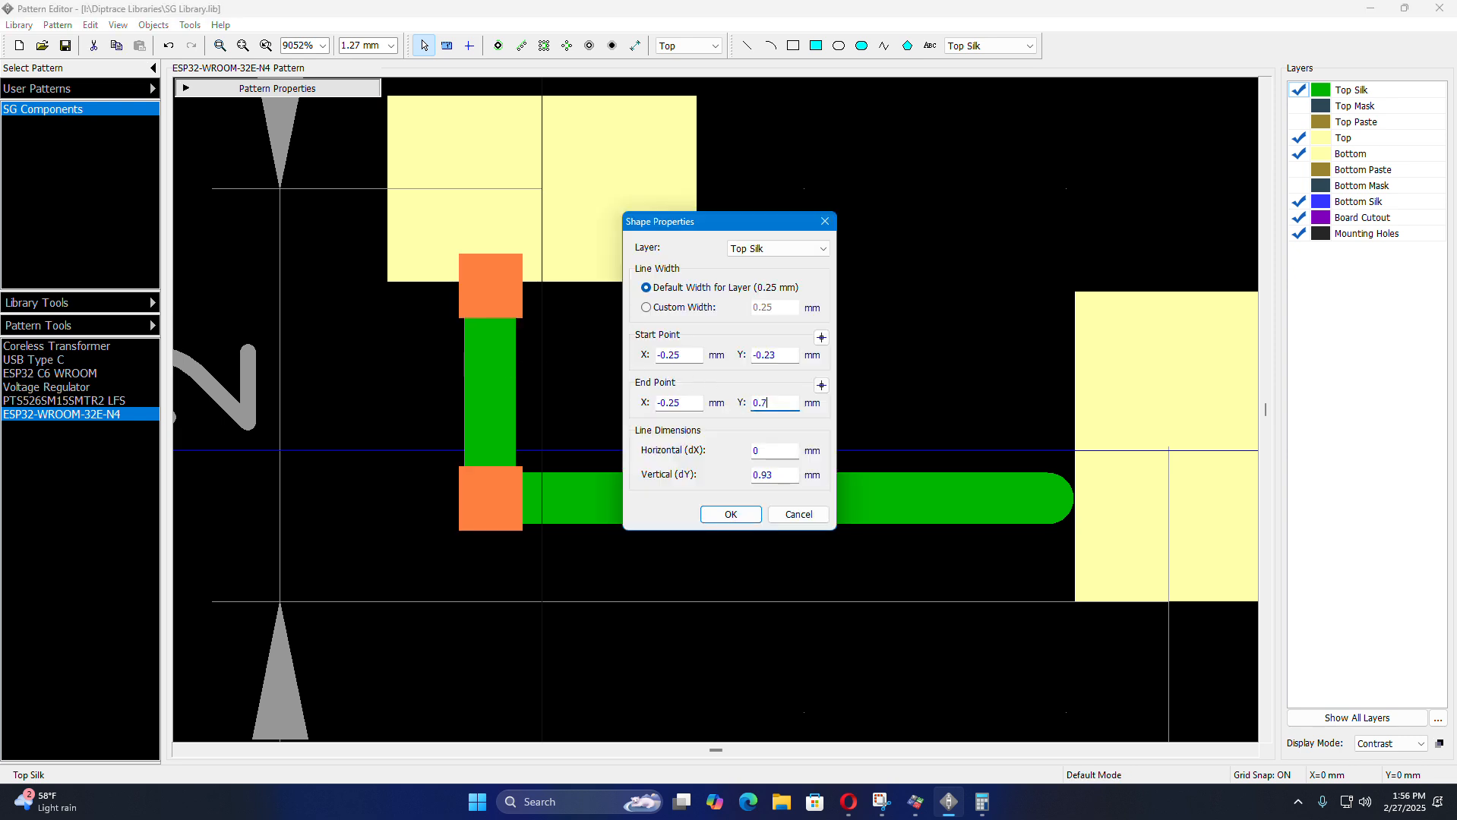
left_click(750, 519)
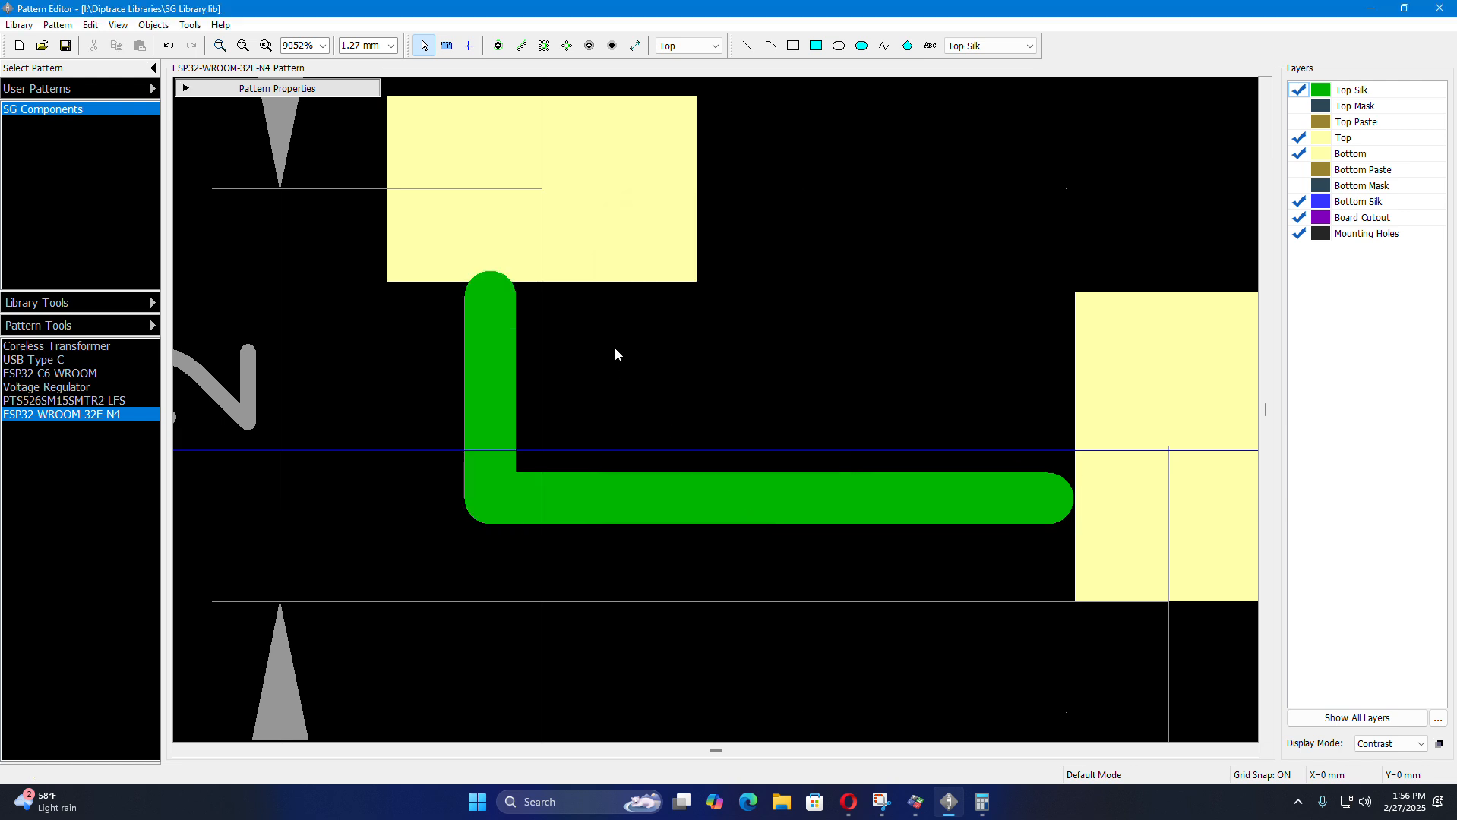
- Lower the vertical Top Silk line's end point Y slightly so its rounded end clears pad 14
double_click(510, 370)
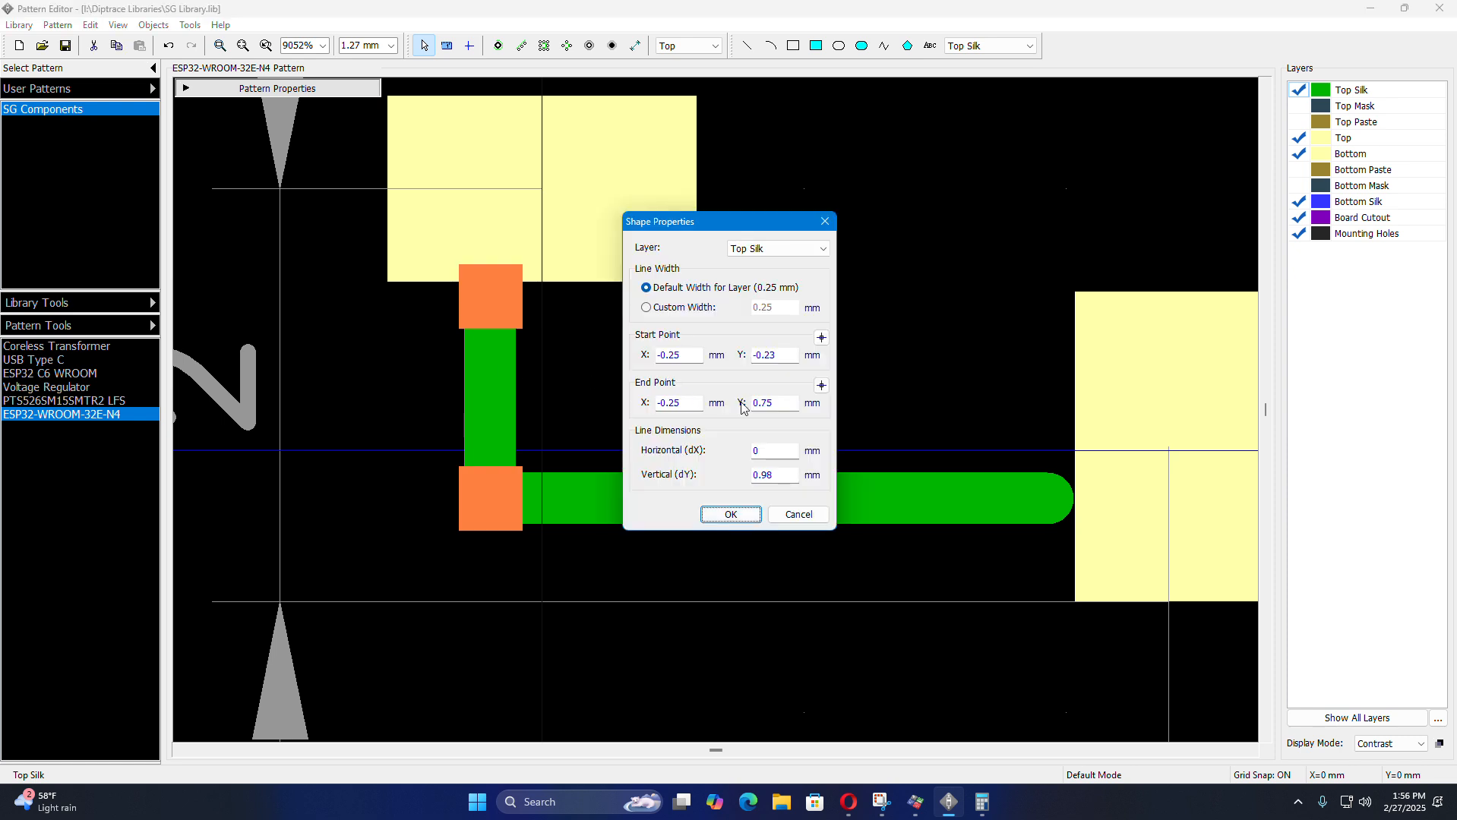
left_click(781, 403)
left_click(731, 514)
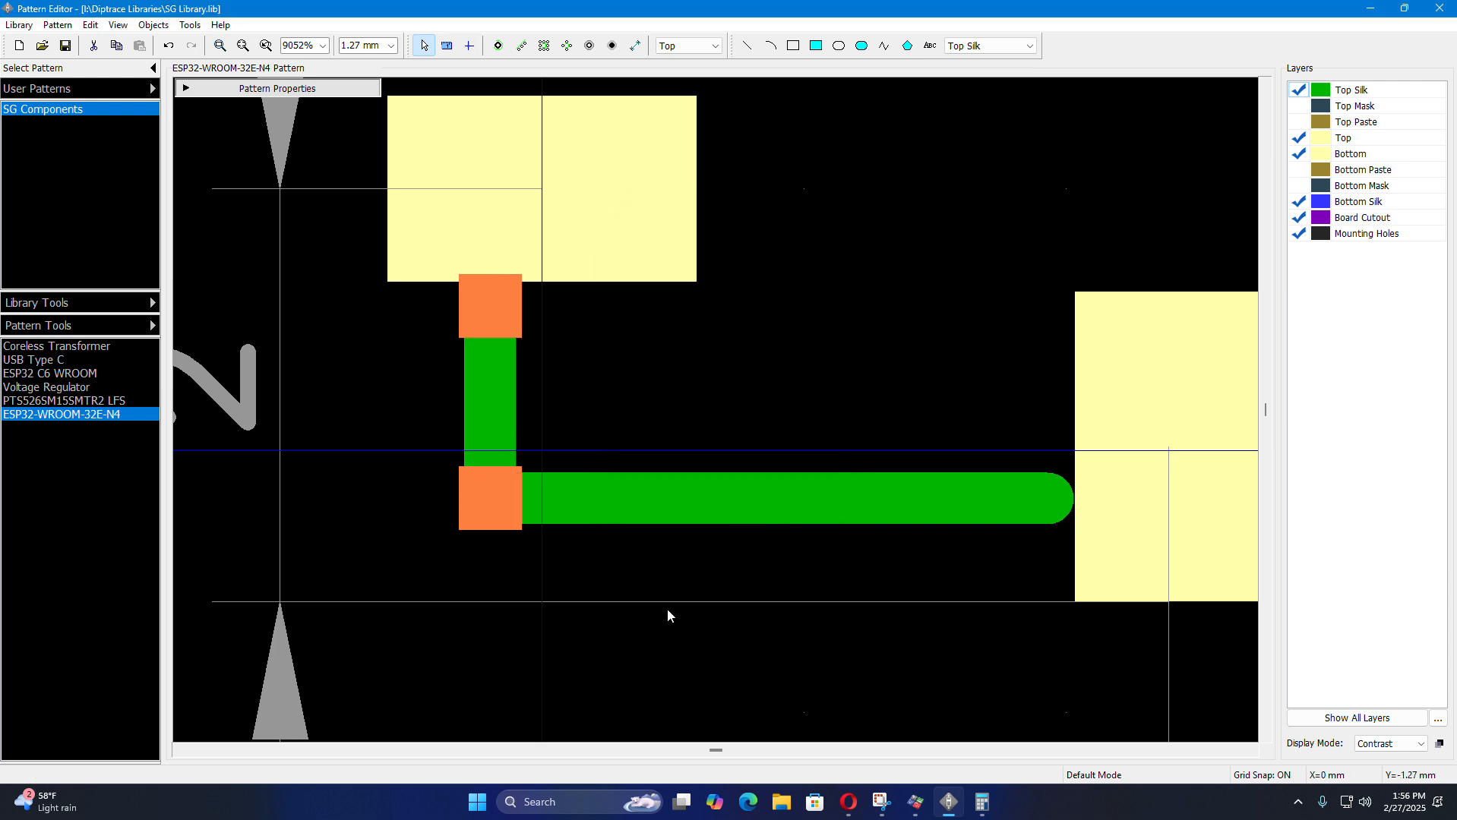
- Copy the horizontal Top Silk line and place the duplicate against the outer side of the bottom row's last pad
scroll(479, 507, "down", 6)
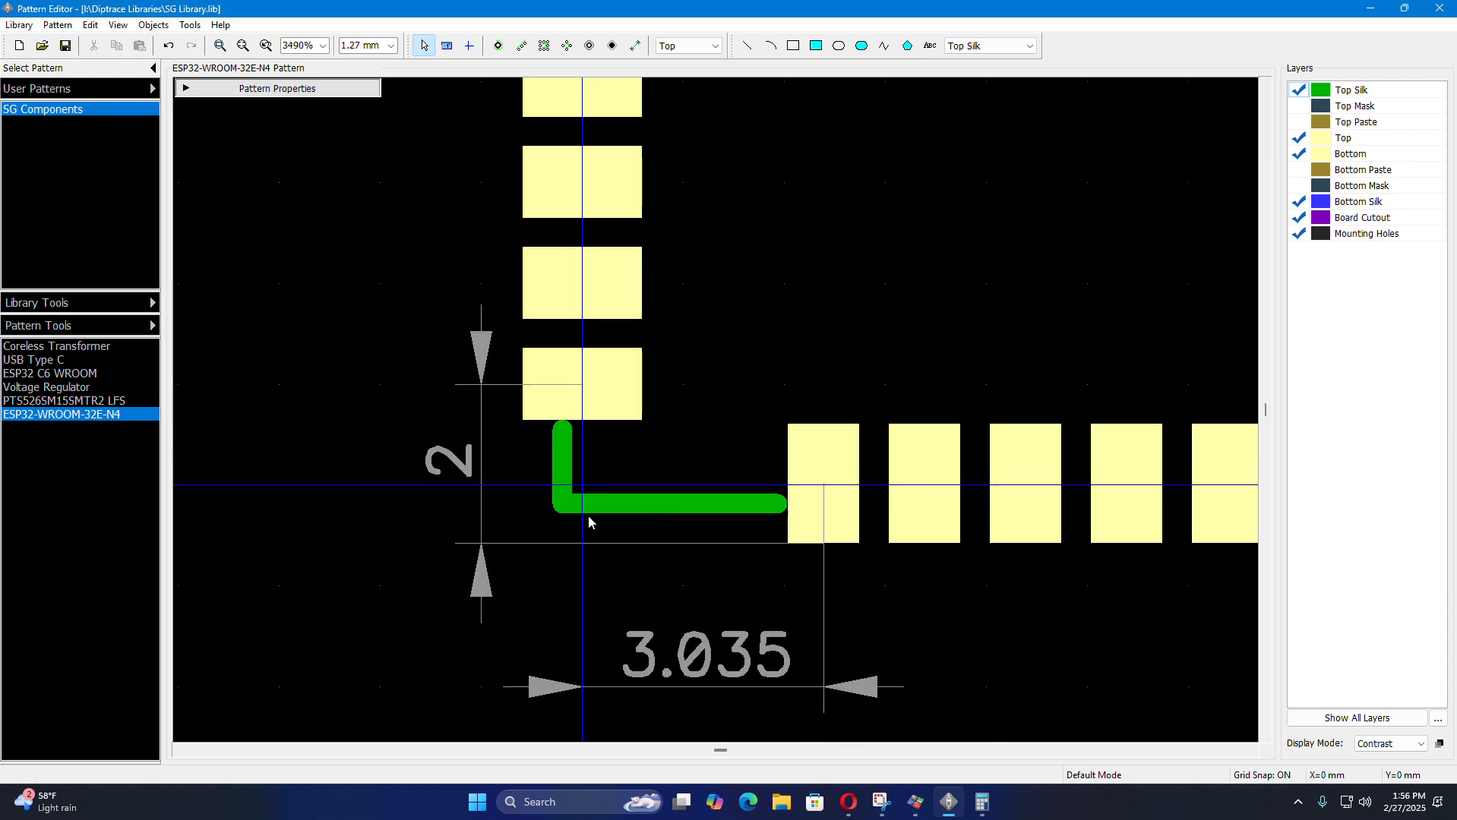
scroll(506, 571, "down", 2)
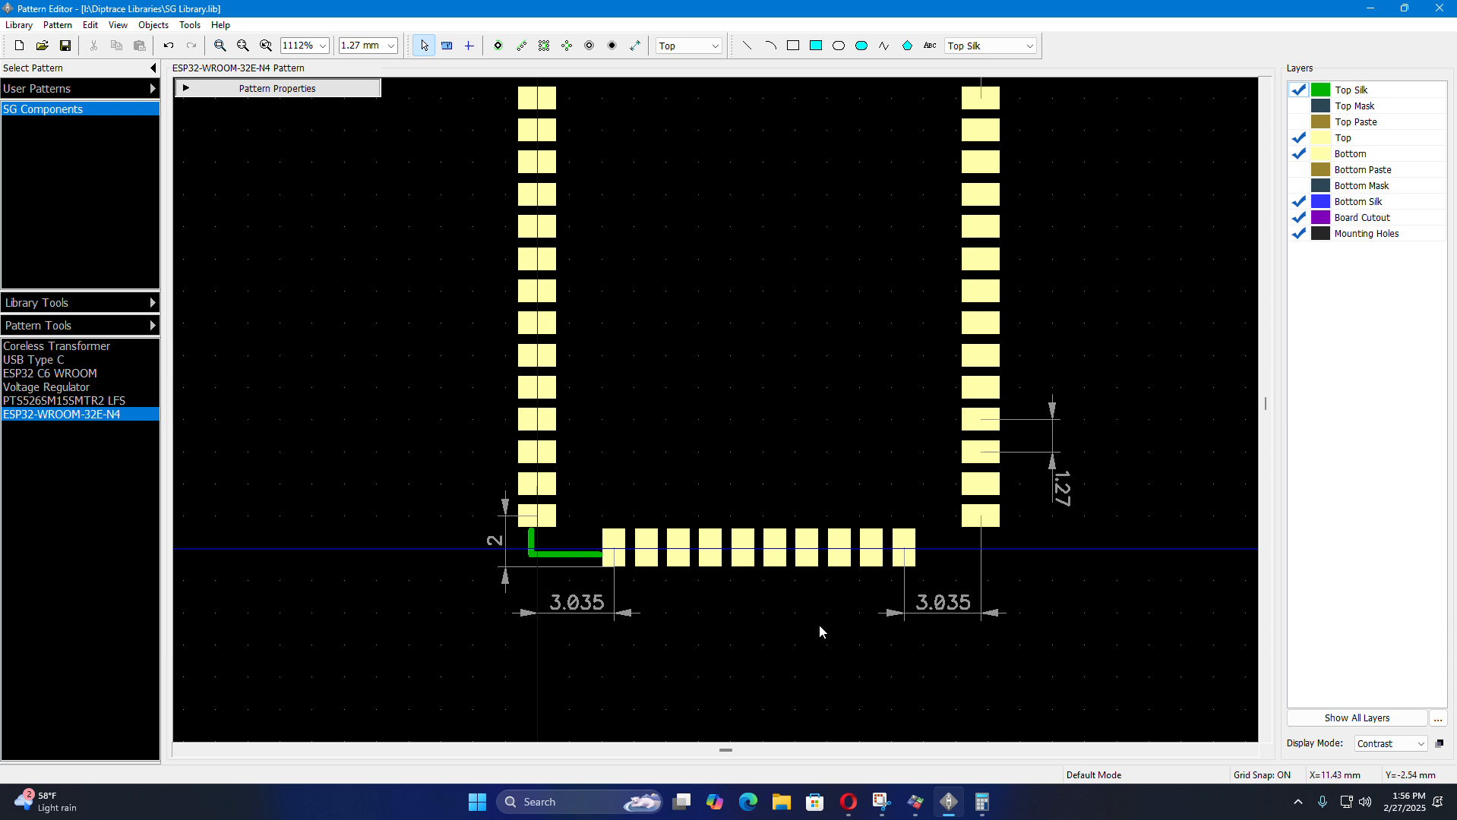
scroll(933, 600, "up", 2)
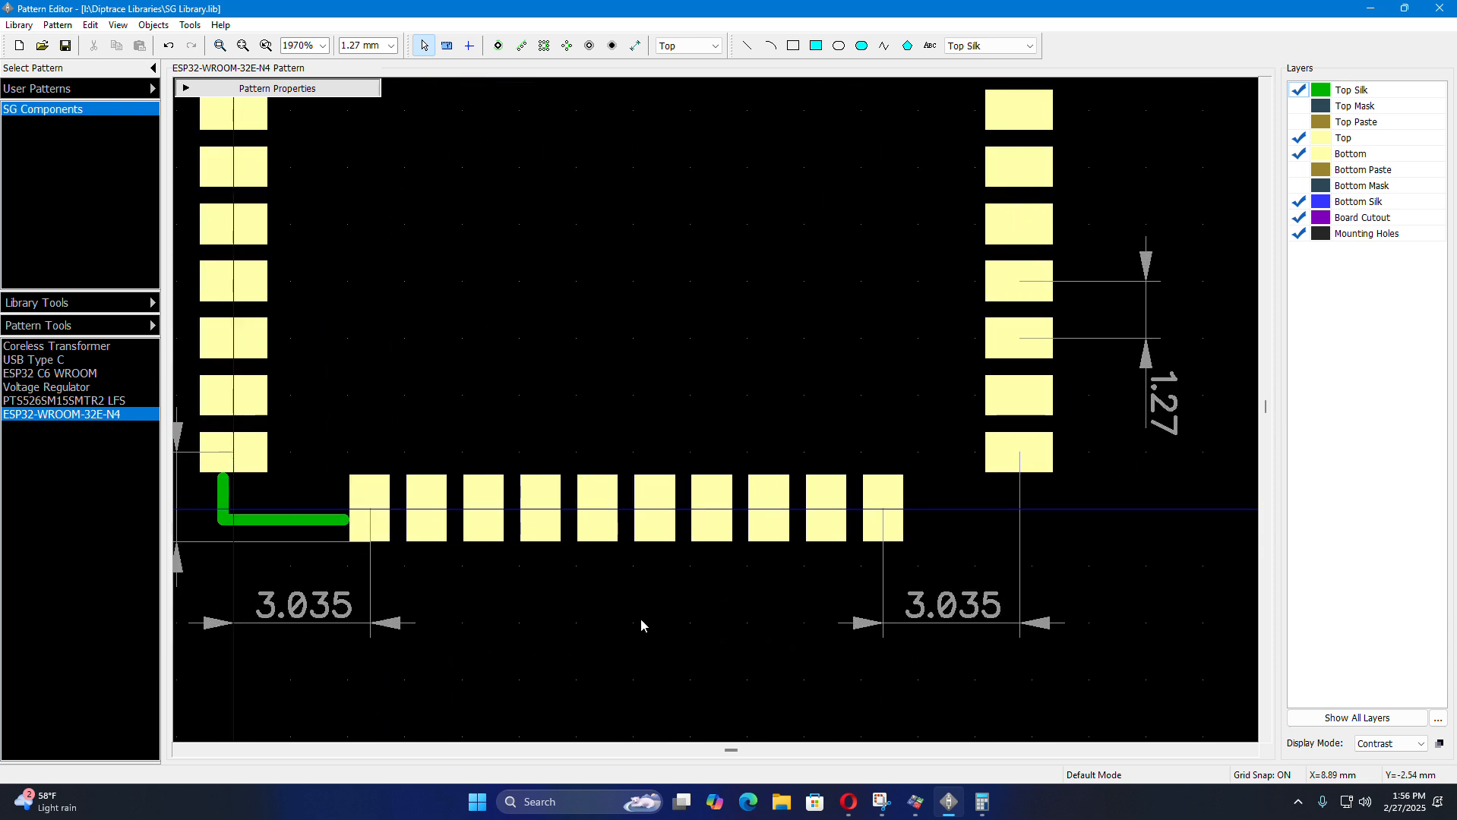
left_click(294, 521)
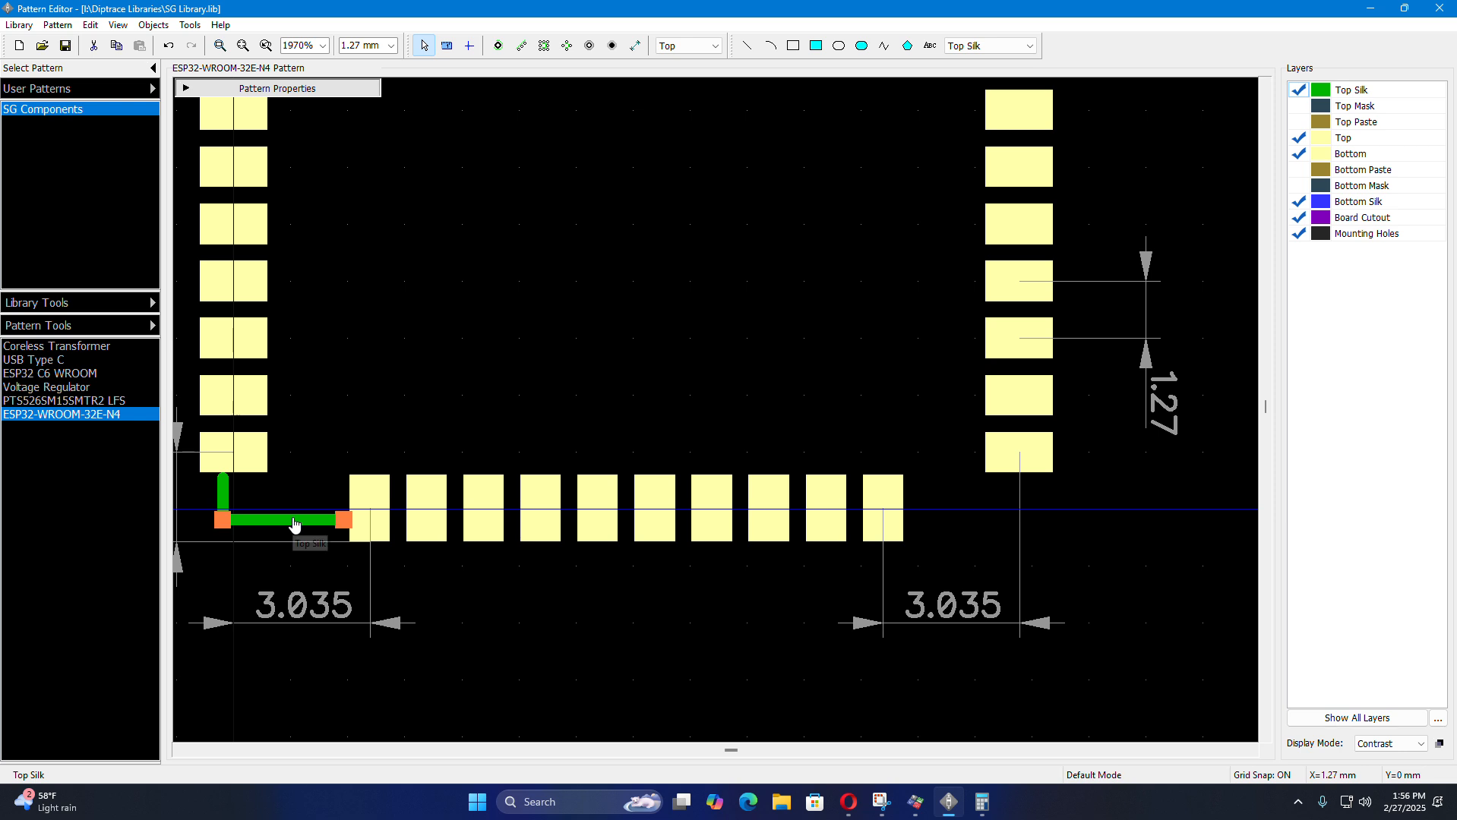
key("ctrl+c")
key("ctrl+v")
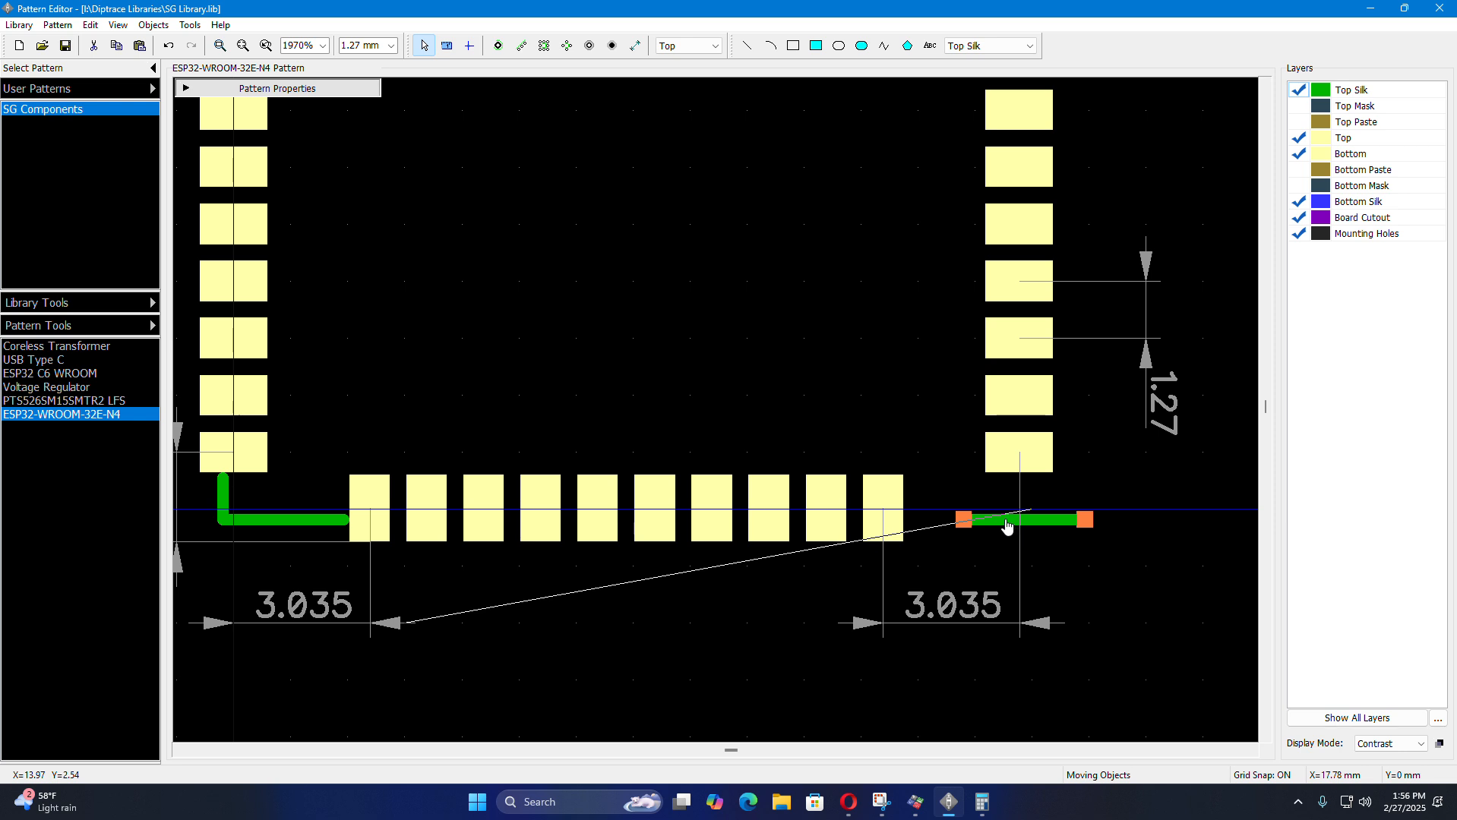
left_click(1002, 538)
left_click(980, 554)
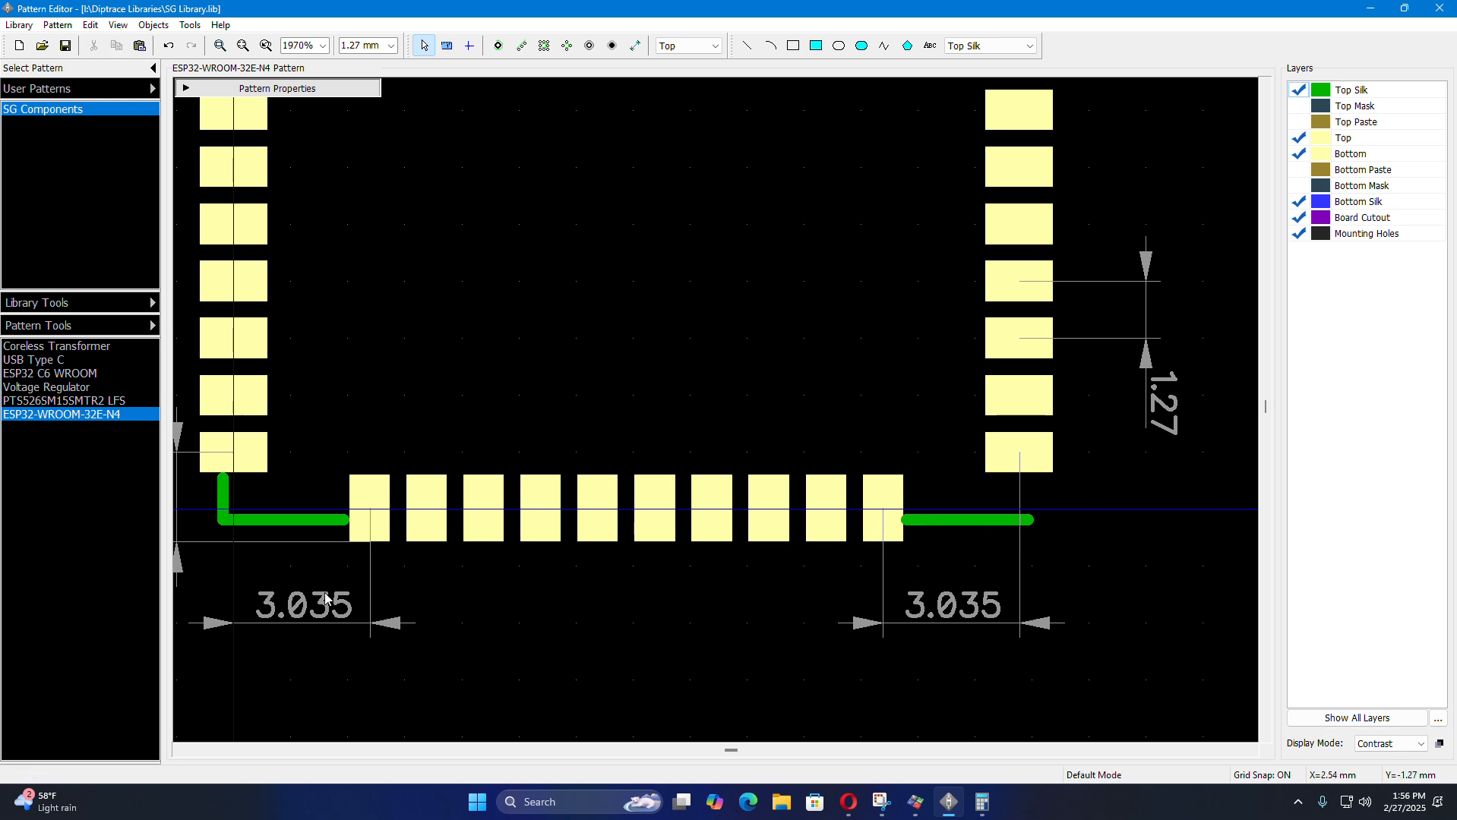
- Compare the shape properties of the horizontal Top Silk lines at both ends of the bottom pad row
scroll(271, 545, "up", 4)
double_click(319, 486)
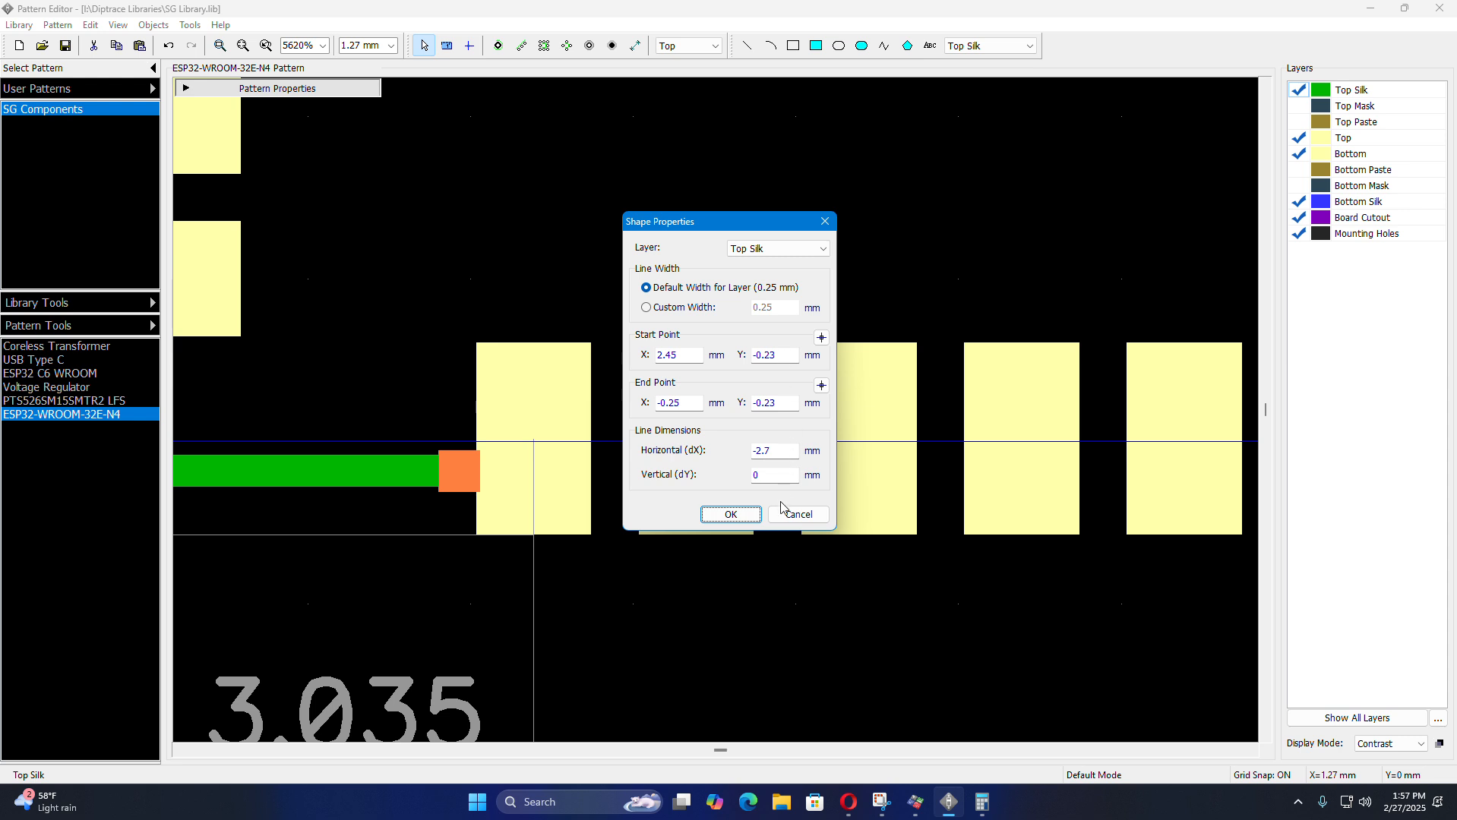
left_click(730, 514)
scroll(435, 549, "down", 5)
scroll(426, 497, "down", 2)
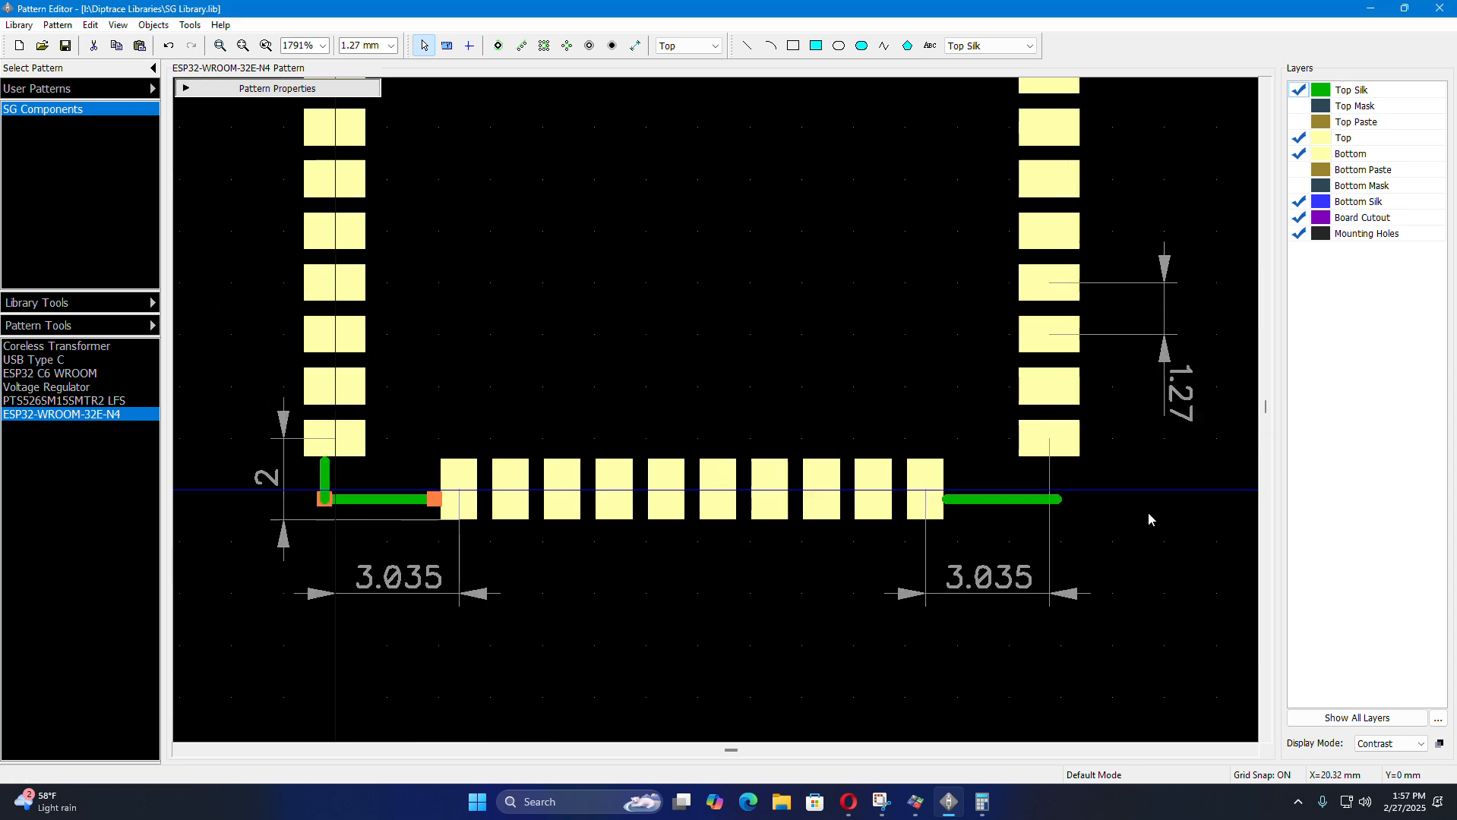
scroll(1148, 520, "up", 7)
double_click(1020, 499)
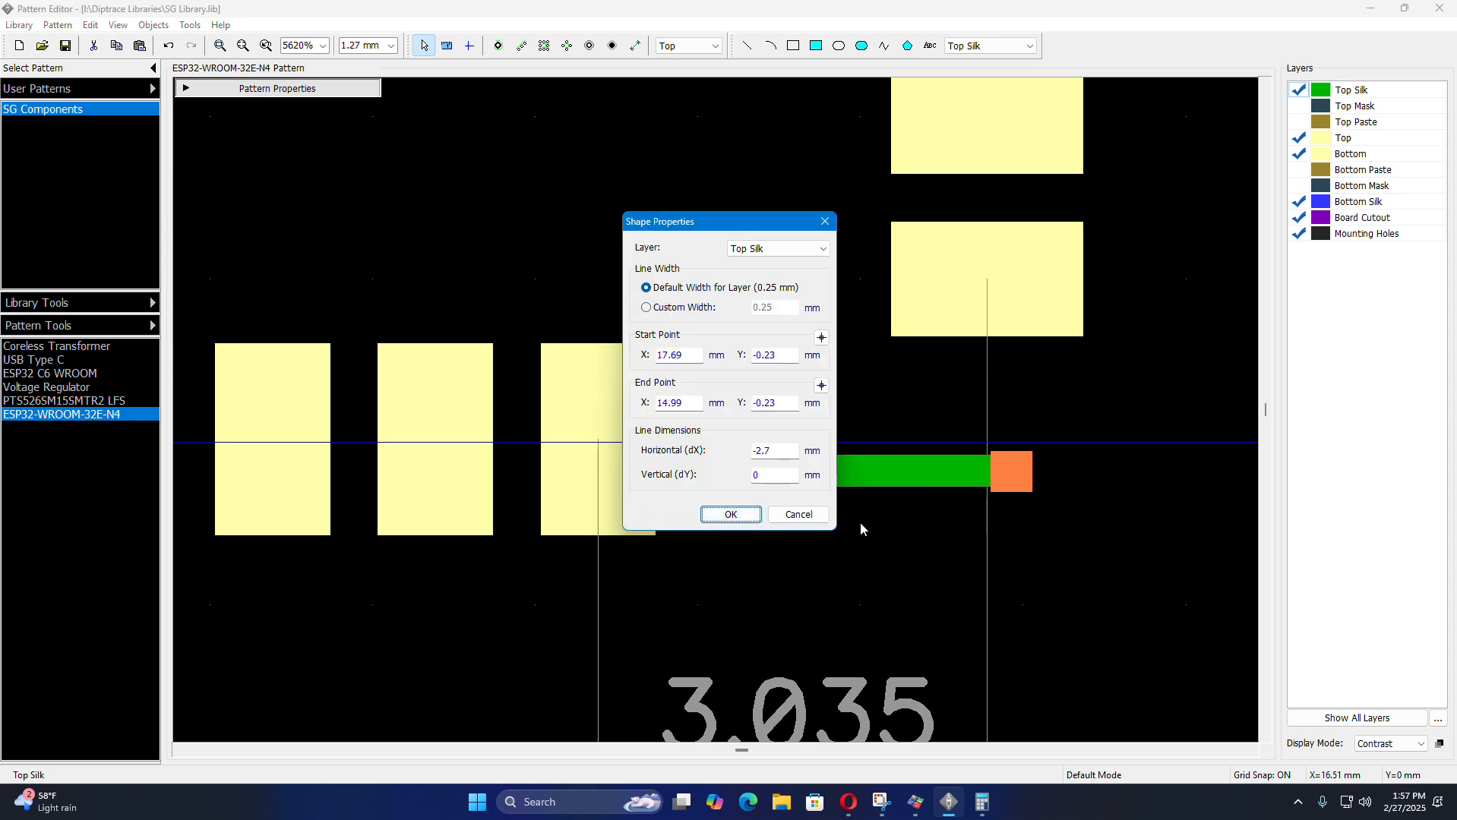
left_click(730, 514)
scroll(855, 439, "up", 3)
left_click(780, 609)
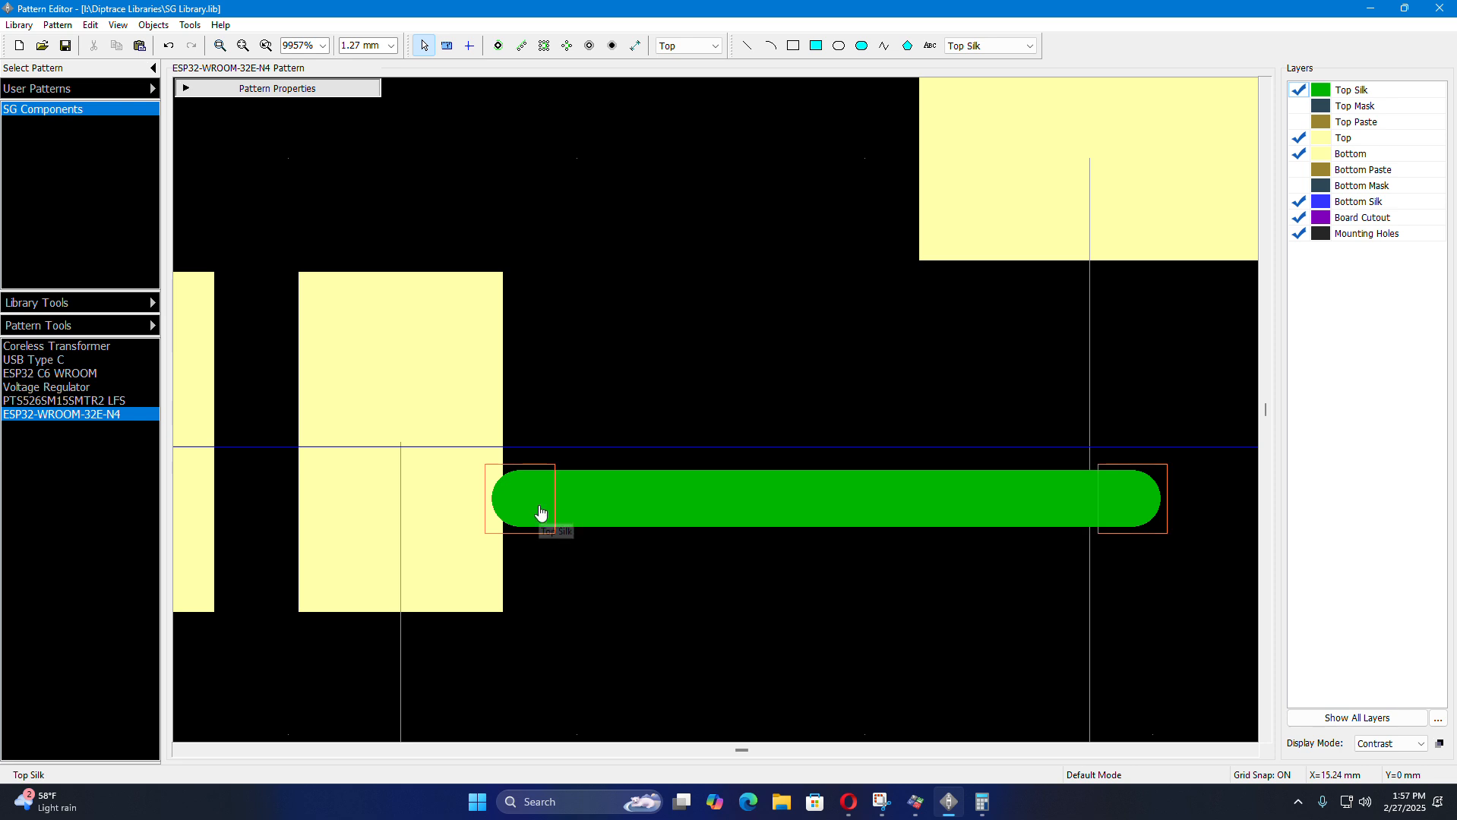
- Set the grid size to 0.159 mm for fine positioning of the copied Top Silk line
scroll(783, 615, "down", 3)
scroll(1000, 599, "up", 2)
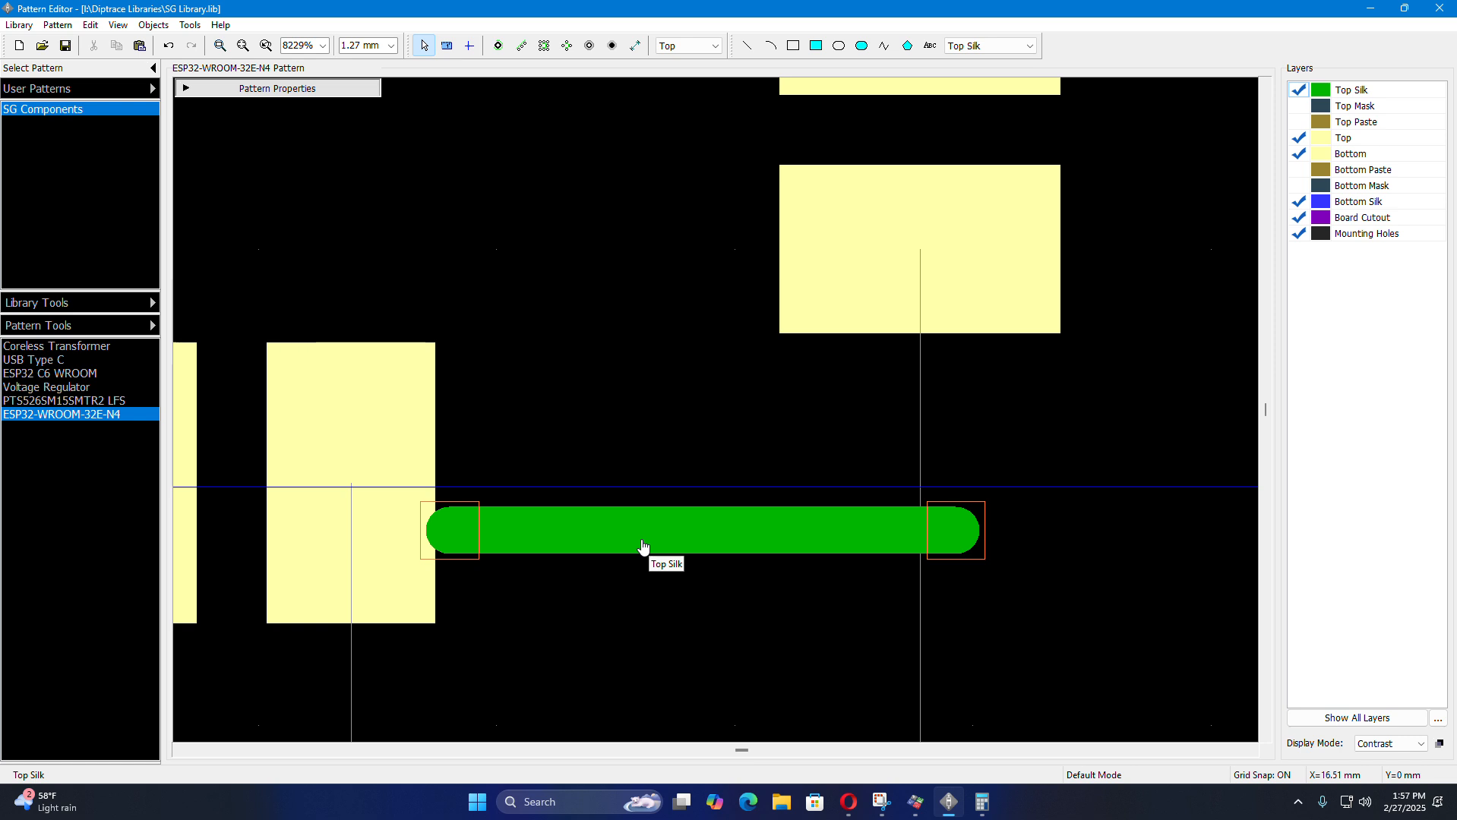
scroll(557, 561, "up", 2)
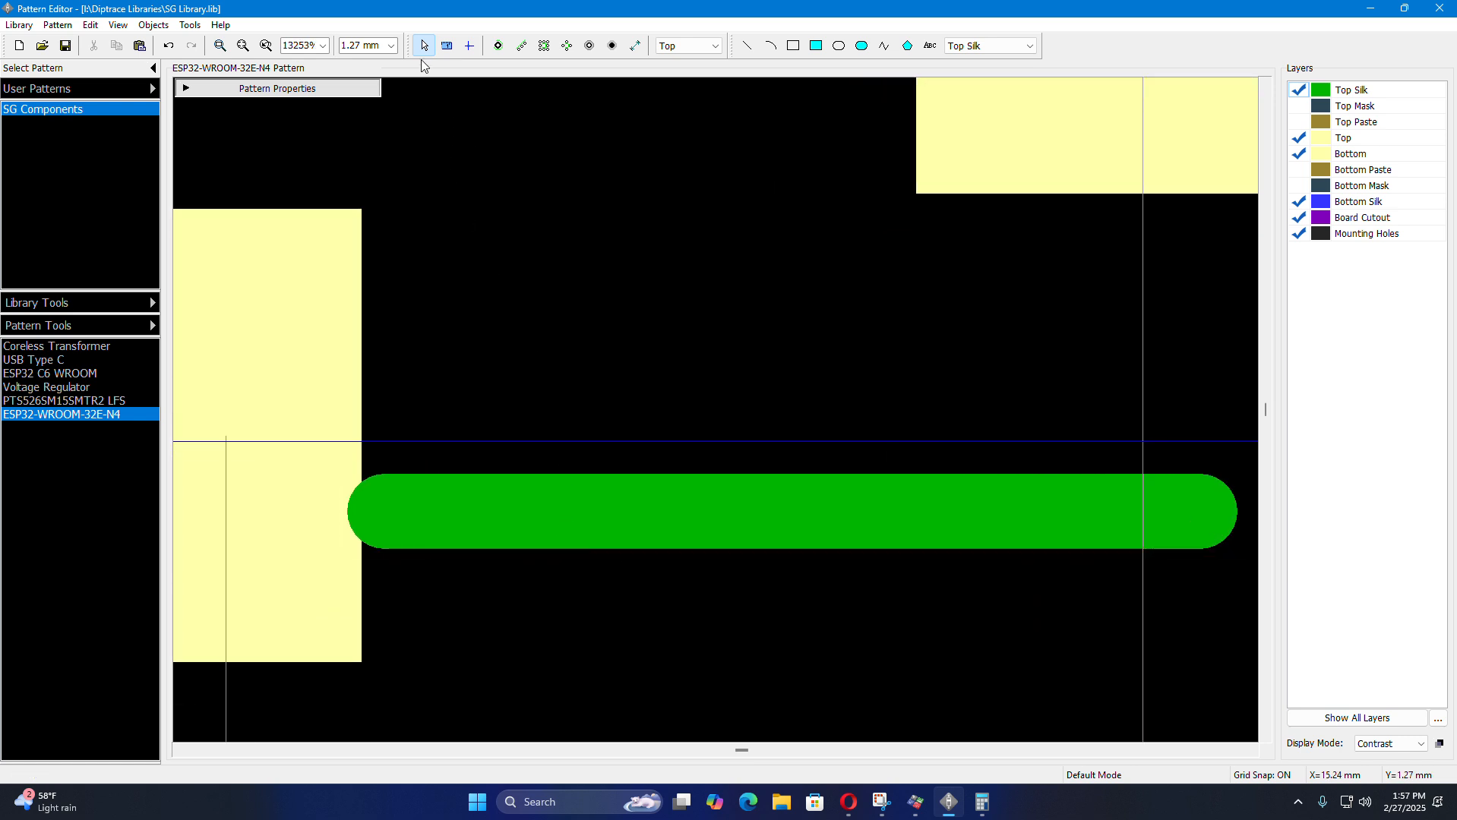
left_click(391, 45)
left_click(363, 69)
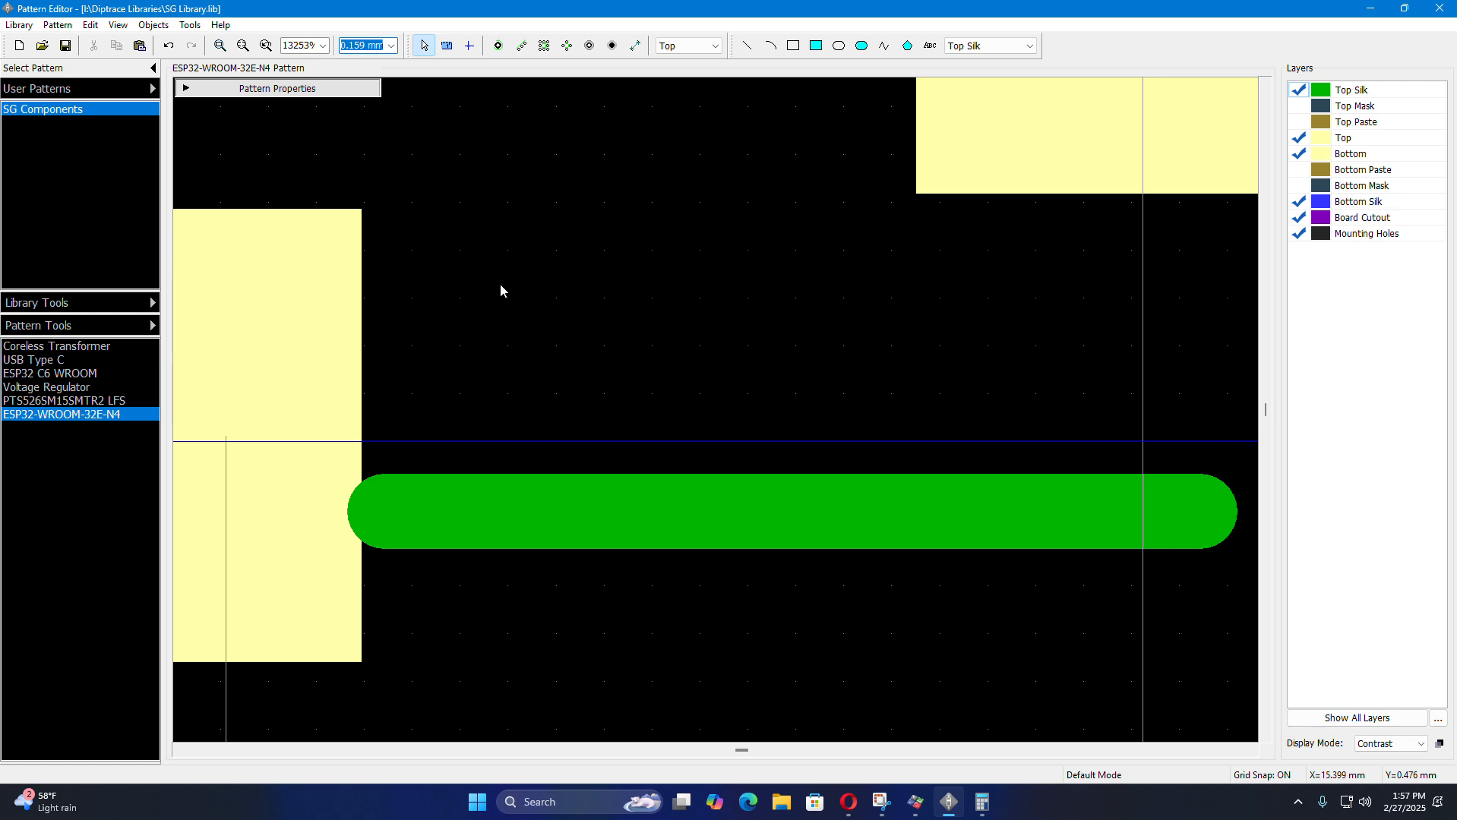
- Try shifting the copied horizontal Top Silk line one grid step away from the bottom row's last pad, and undo the move
left_click(571, 544)
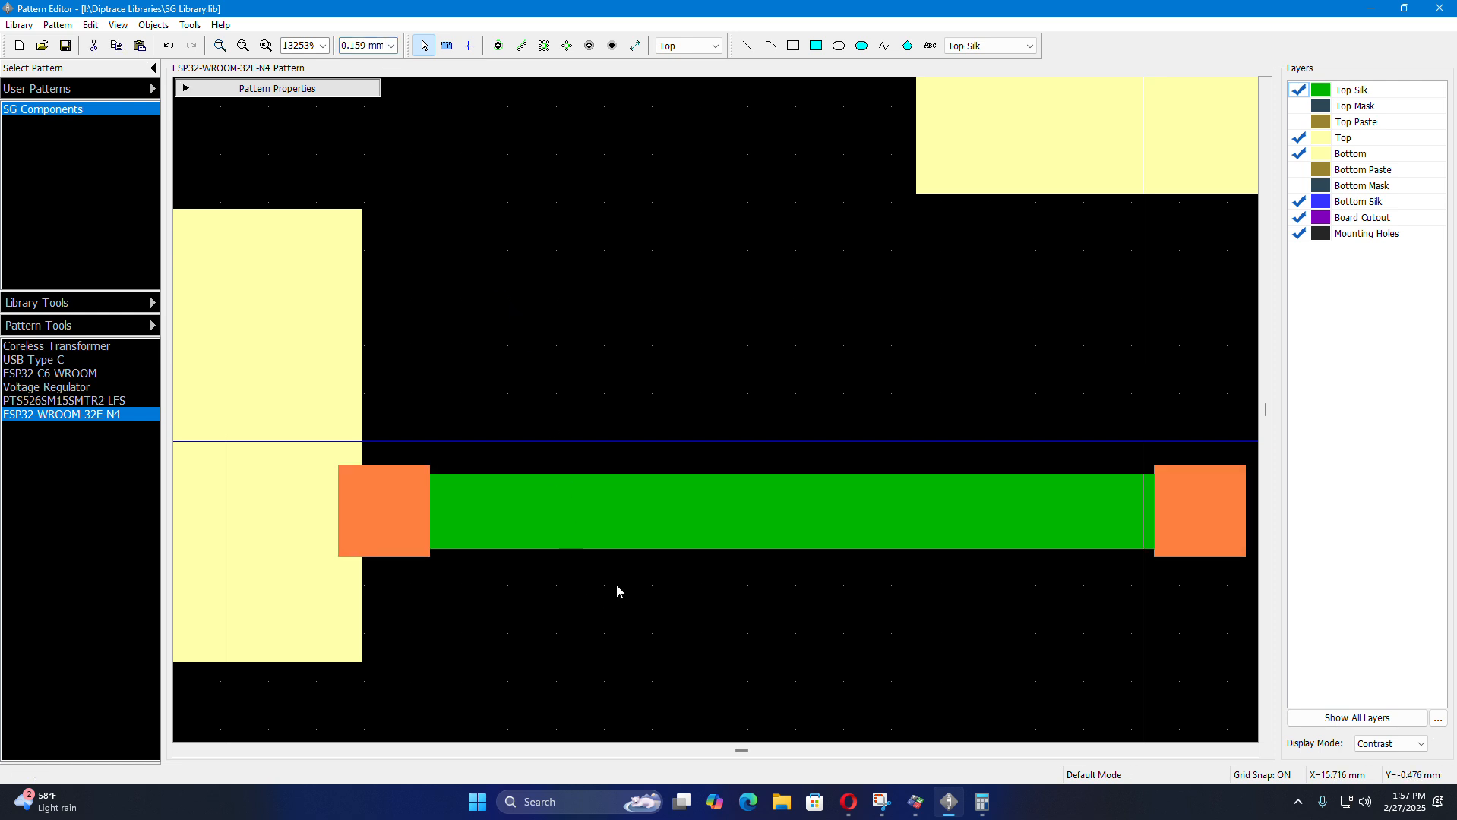
key("Right")
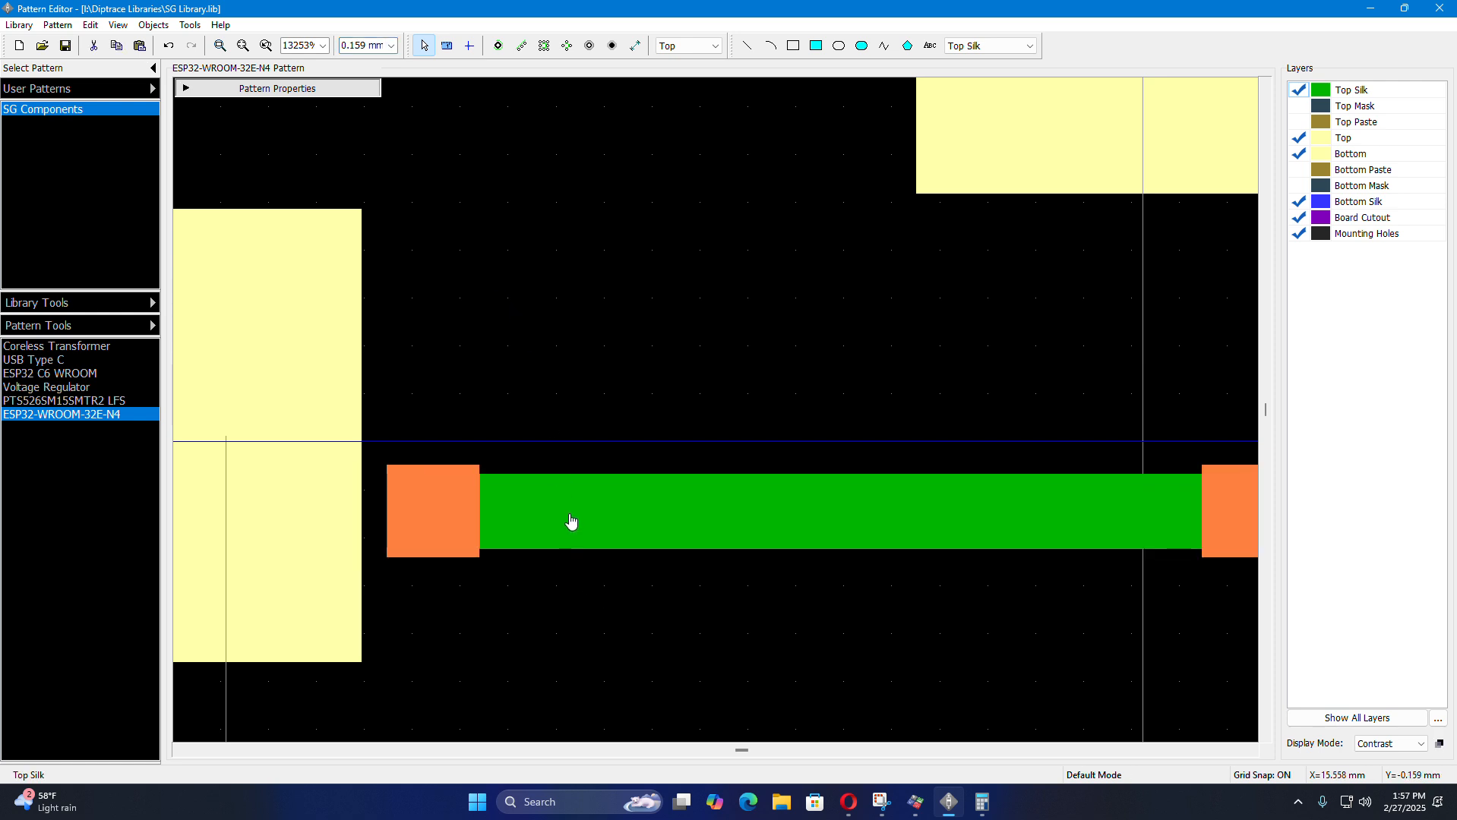
left_click(572, 615)
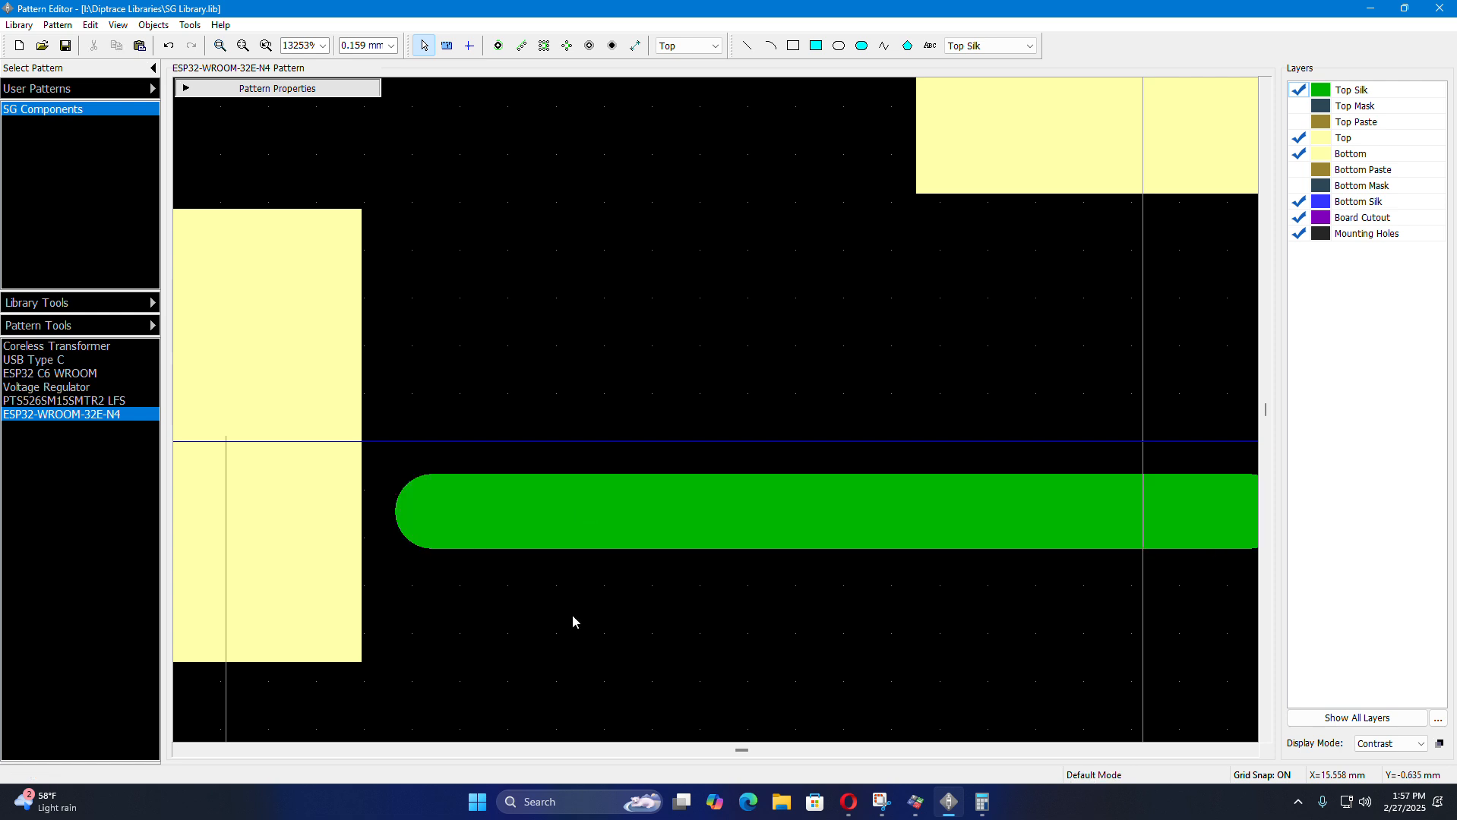
key("ctrl+z")
key("ctrl+z")
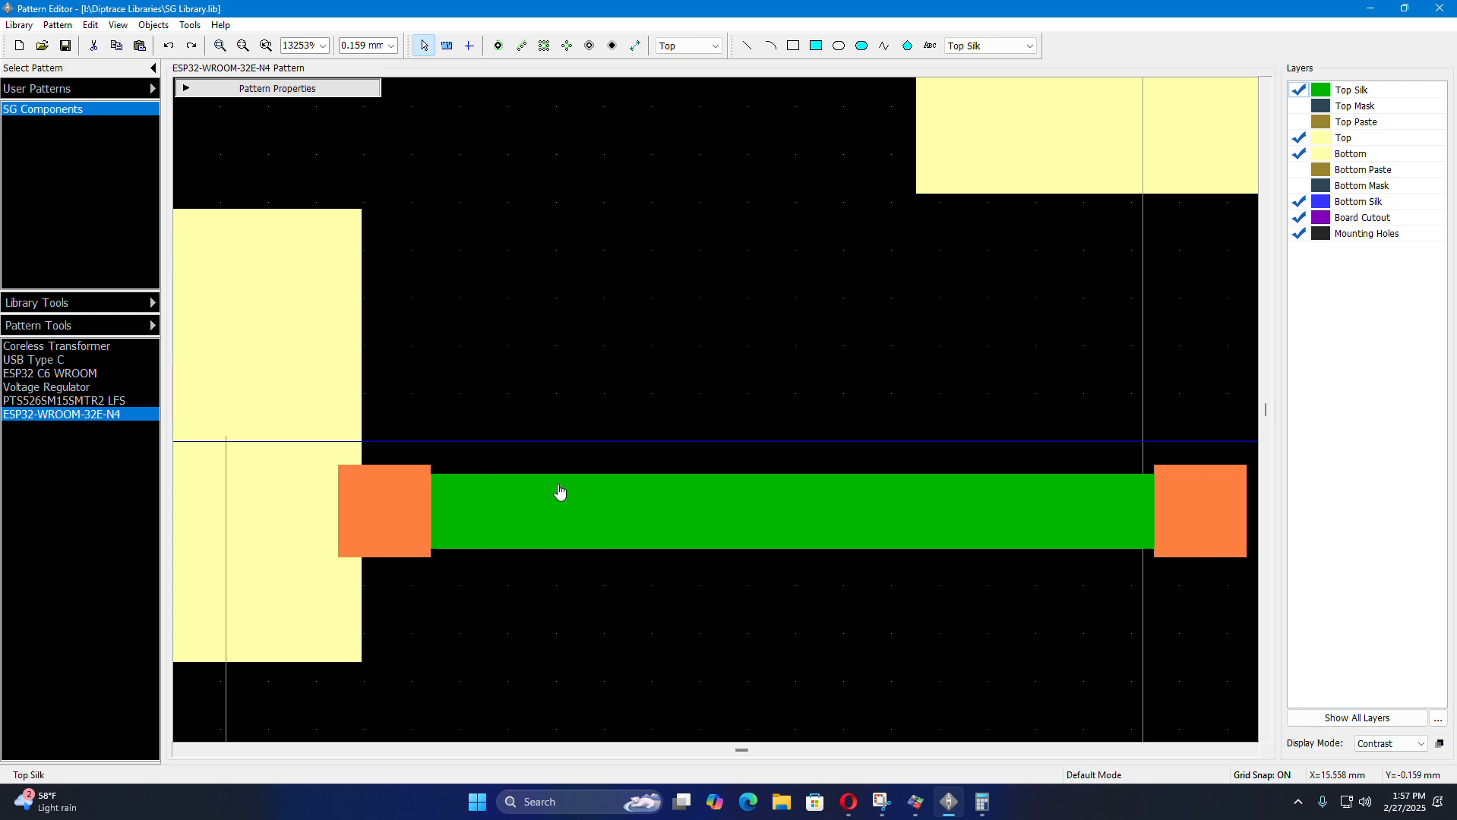
key("ctrl+z")
- Compare how both horizontal Top Silk lines meet the bottom pad row, and try nudging the copied line off its pad
scroll(548, 360, "down", 5)
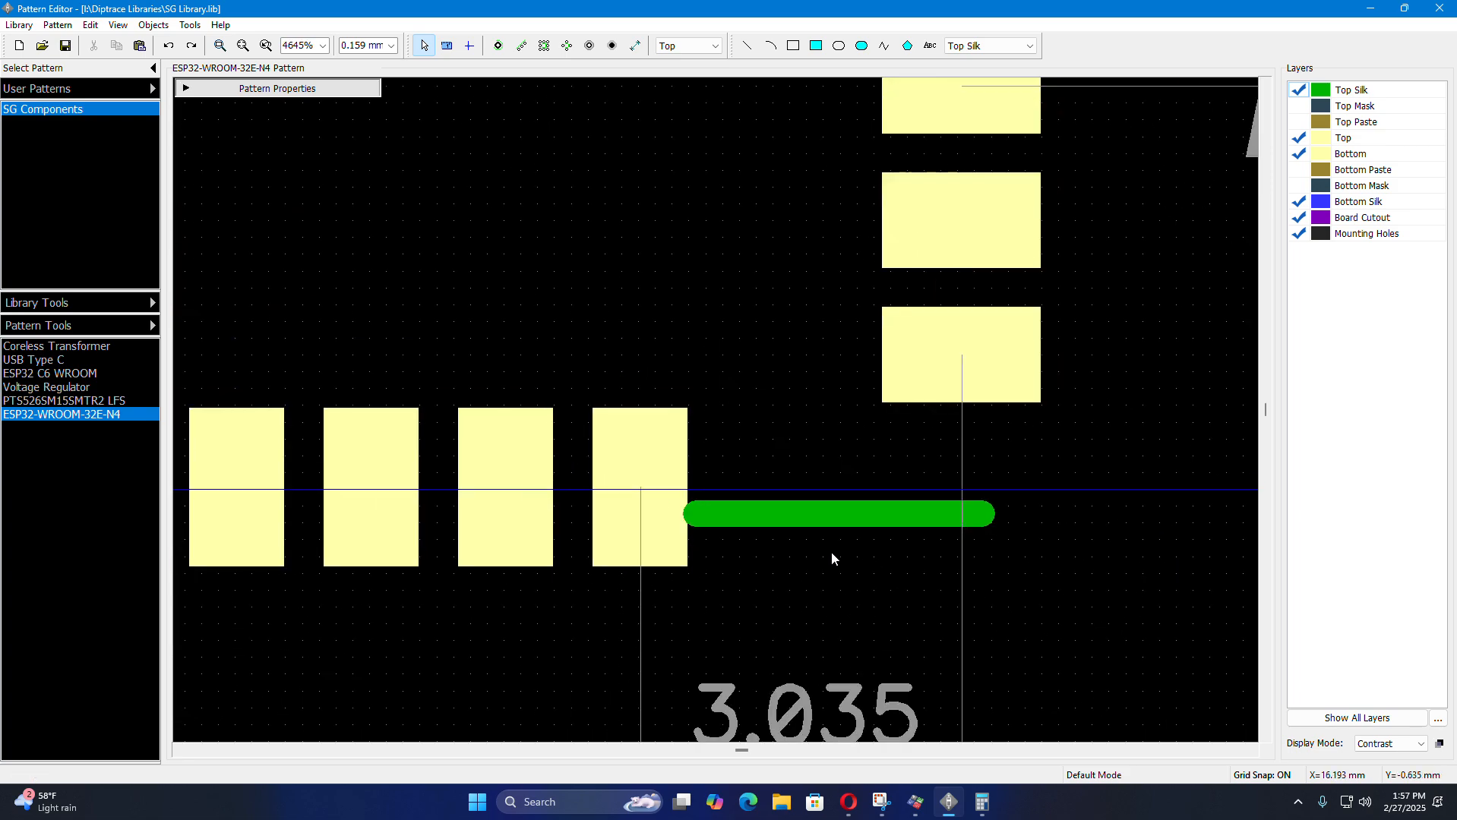
scroll(547, 553, "down", 2)
scroll(302, 569, "up", 3)
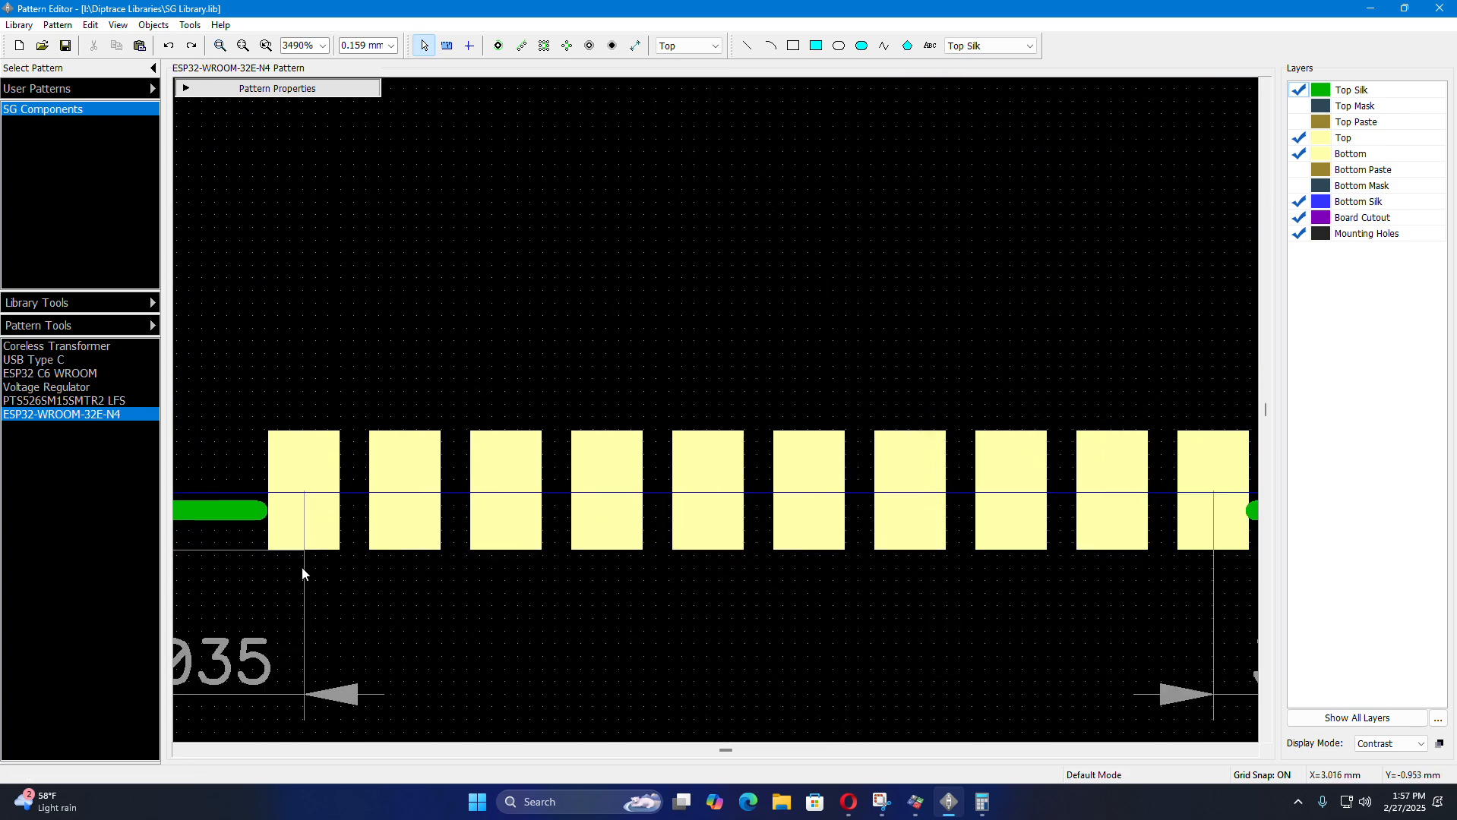
scroll(251, 541, "up", 6)
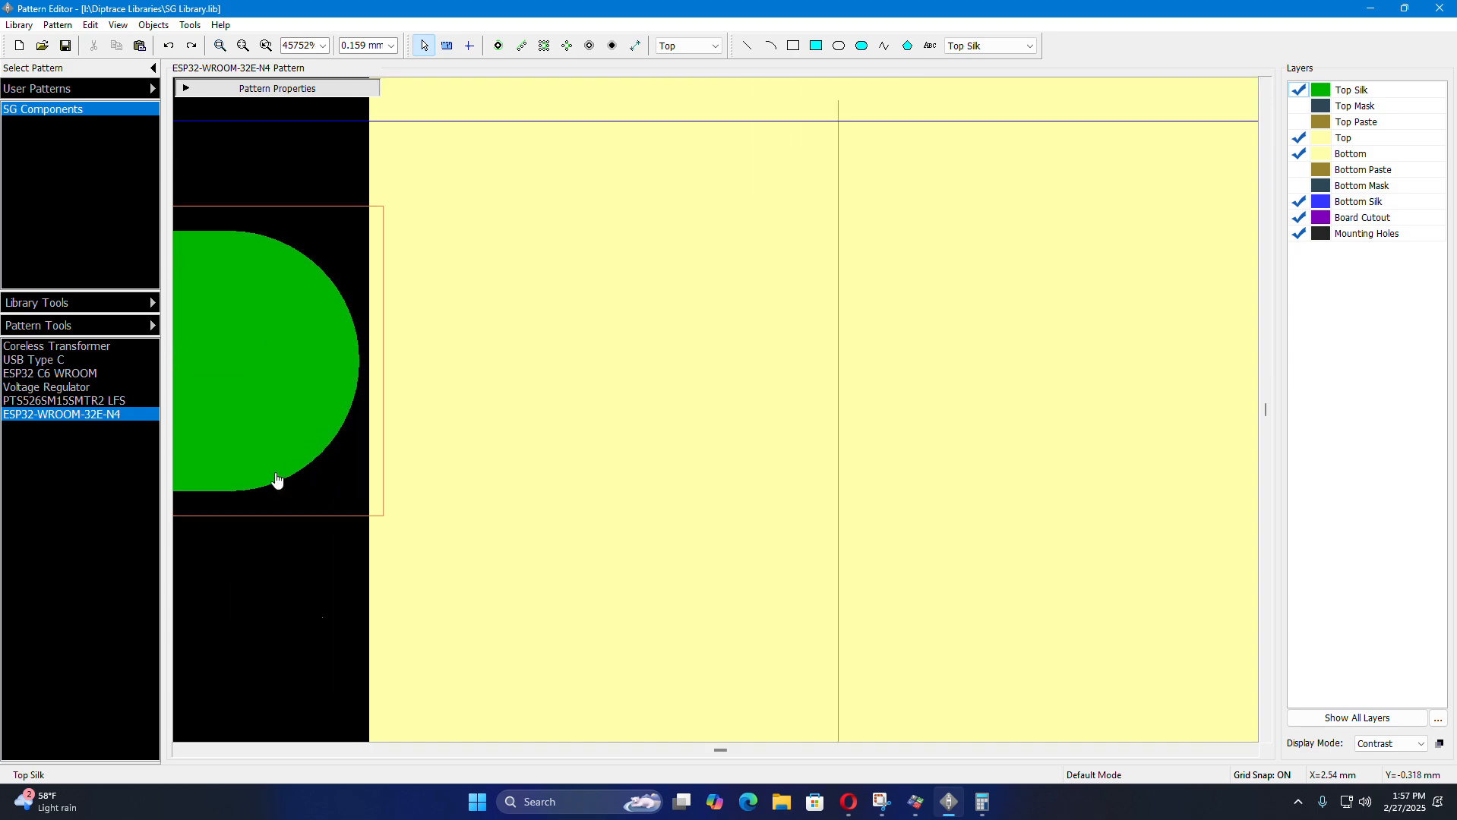
scroll(275, 487, "down", 8)
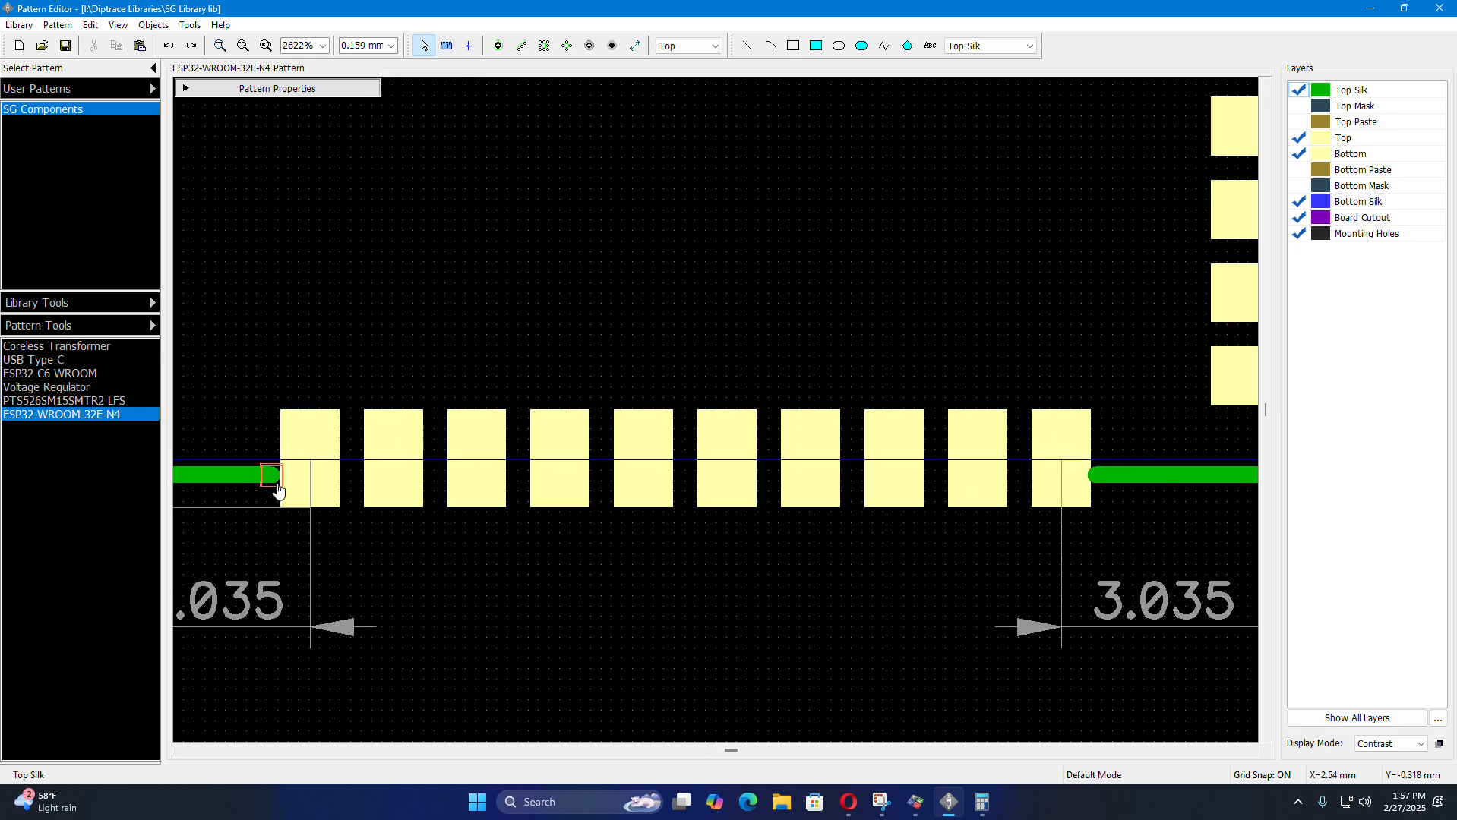
scroll(858, 459, "up", 3)
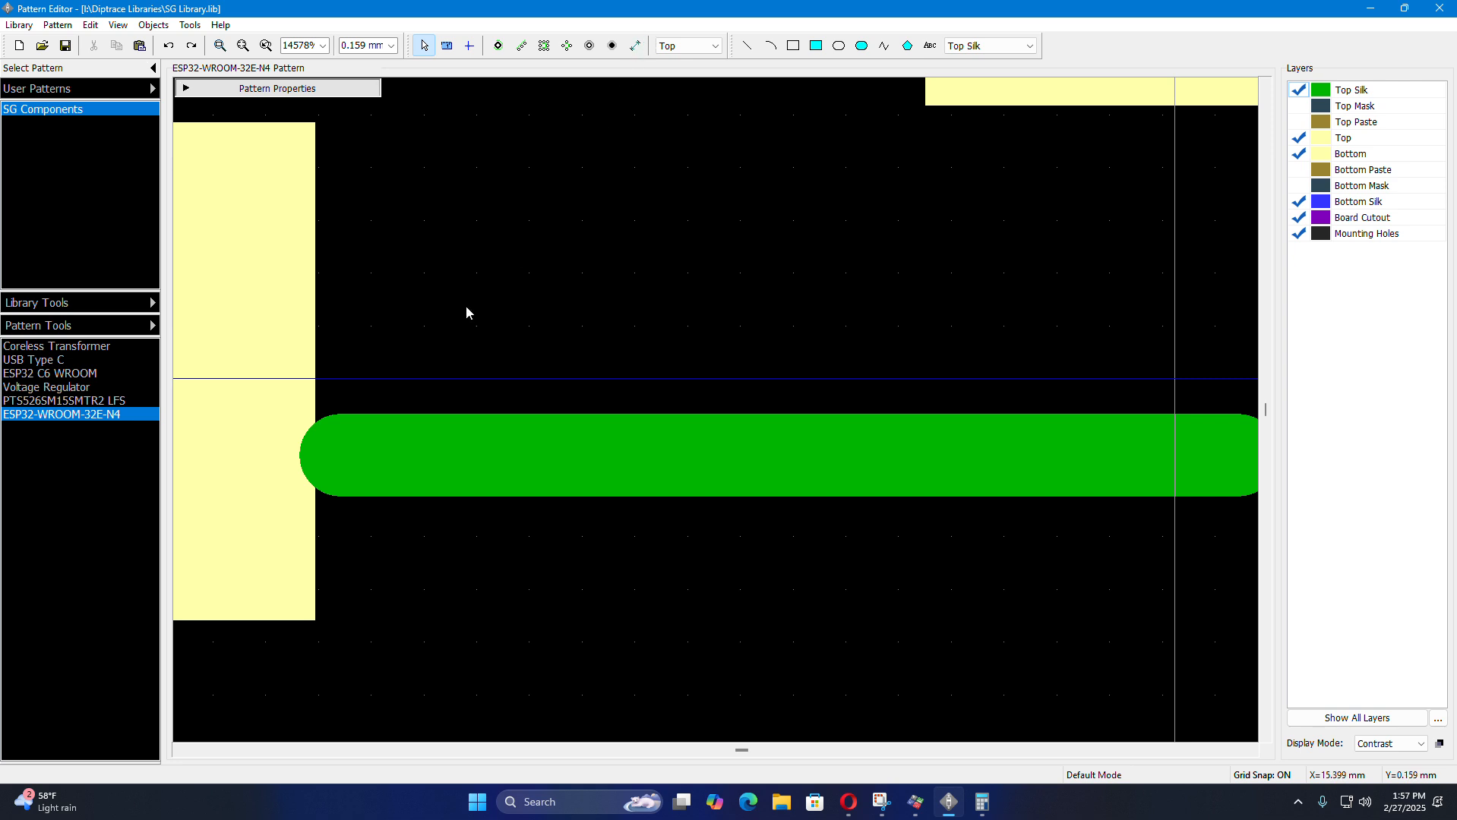
left_click(452, 469)
left_click_drag(454, 471, 496, 477)
left_click(501, 579)
- Duplicate the vertical Top Silk line under pad 14 and move the copy below the lowest pad of the opposite column
scroll(477, 566, "down", 1)
scroll(477, 566, "down", 5)
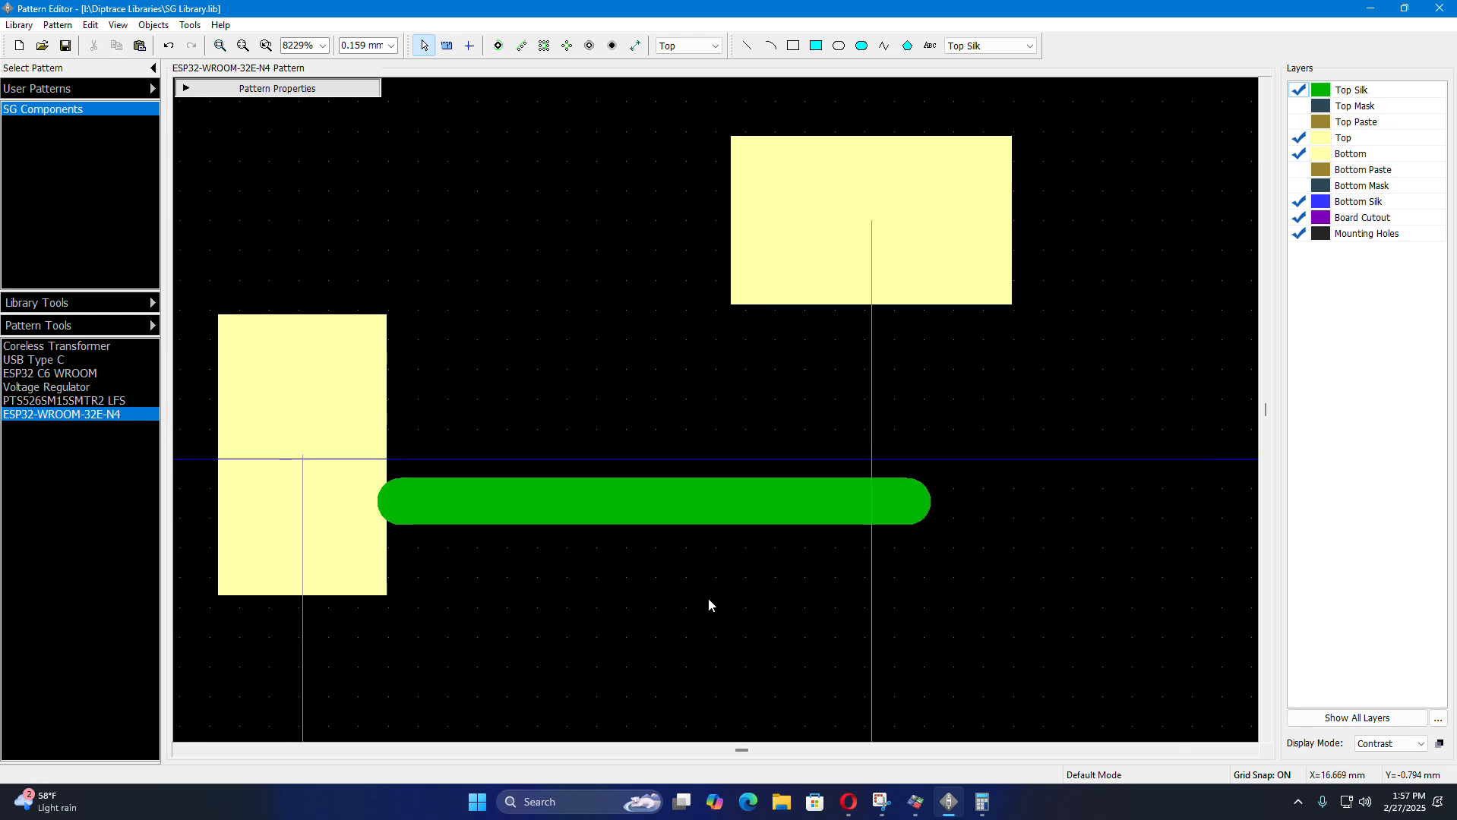
scroll(987, 632, "down", 7)
scroll(1057, 631, "up", 4)
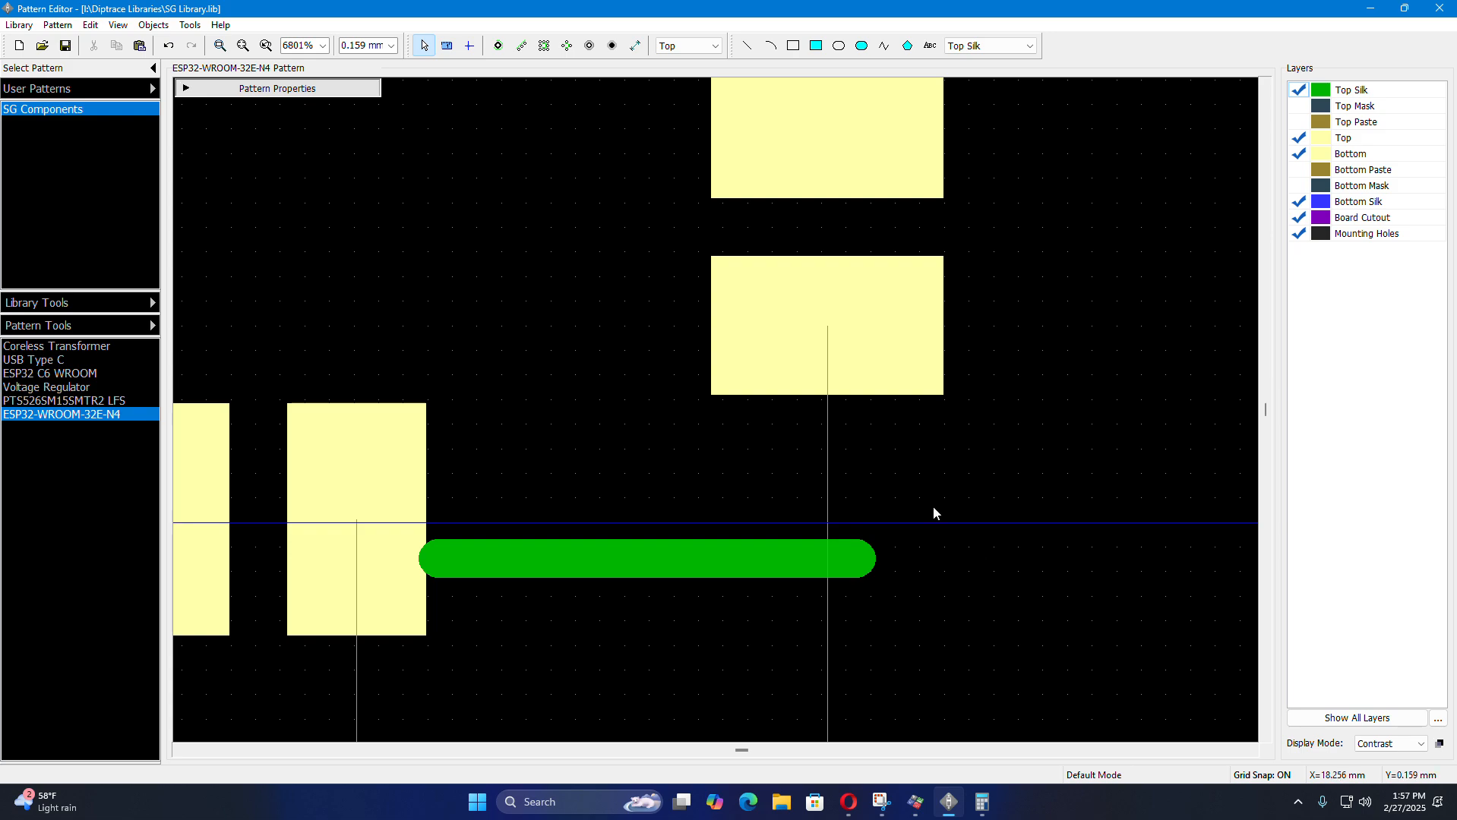
scroll(972, 565, "down", 7)
scroll(972, 559, "down", 4)
scroll(395, 533, "up", 4)
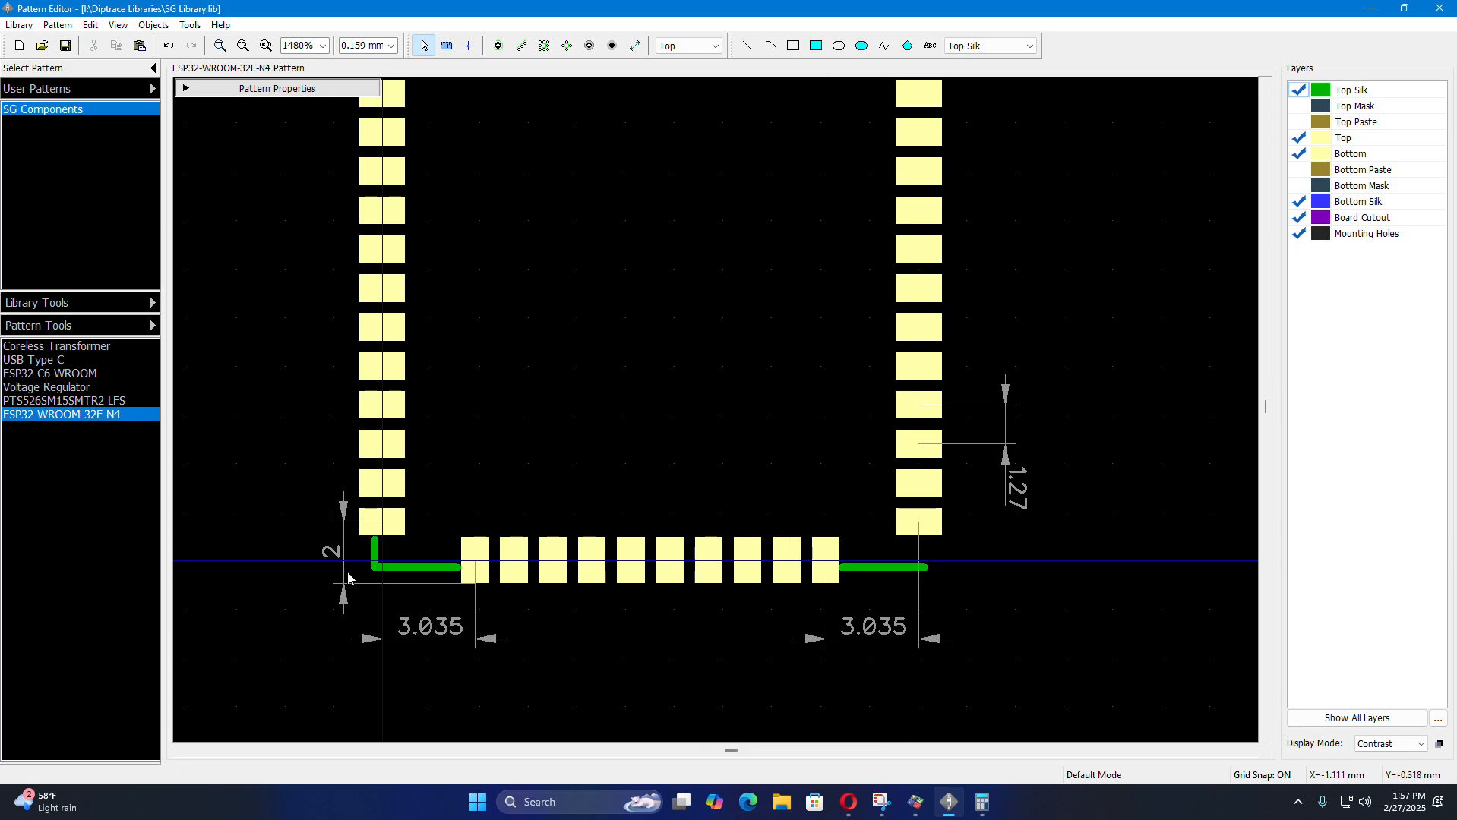
left_click(410, 529)
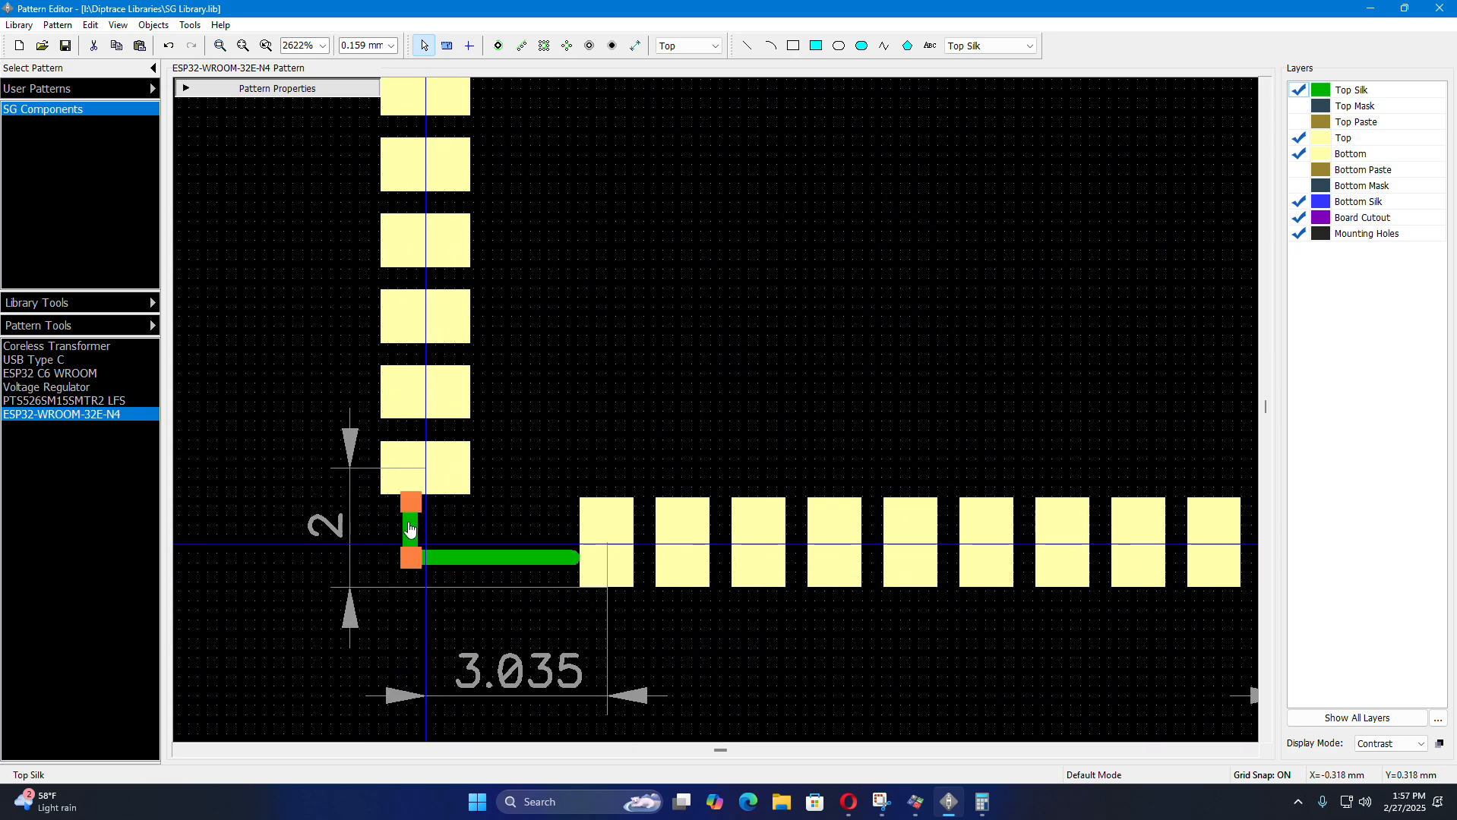
key("ctrl+v")
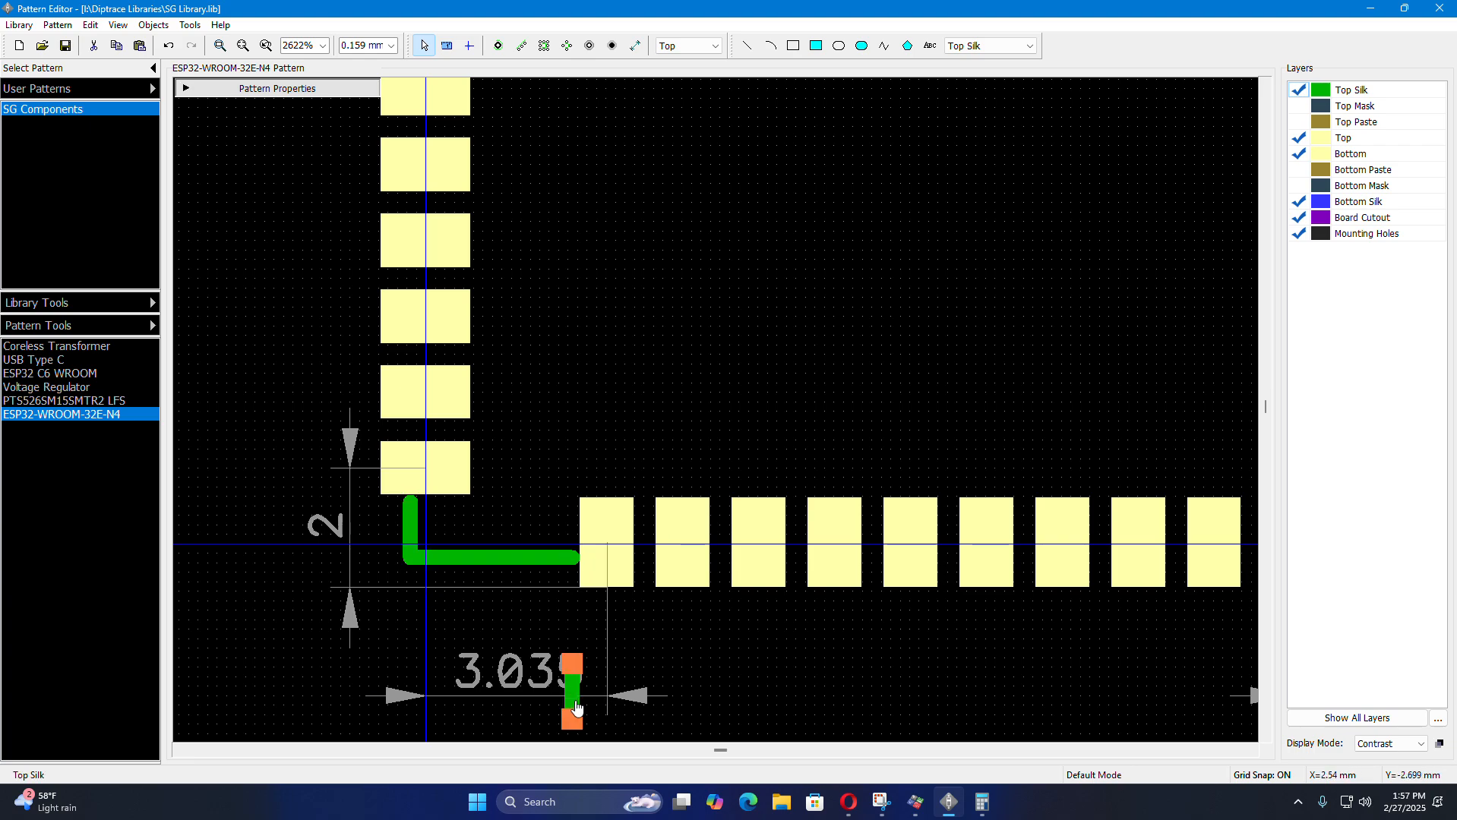
left_click_drag(582, 710, 876, 701)
scroll(259, 502, "down", 4)
scroll(729, 581, "up", 3)
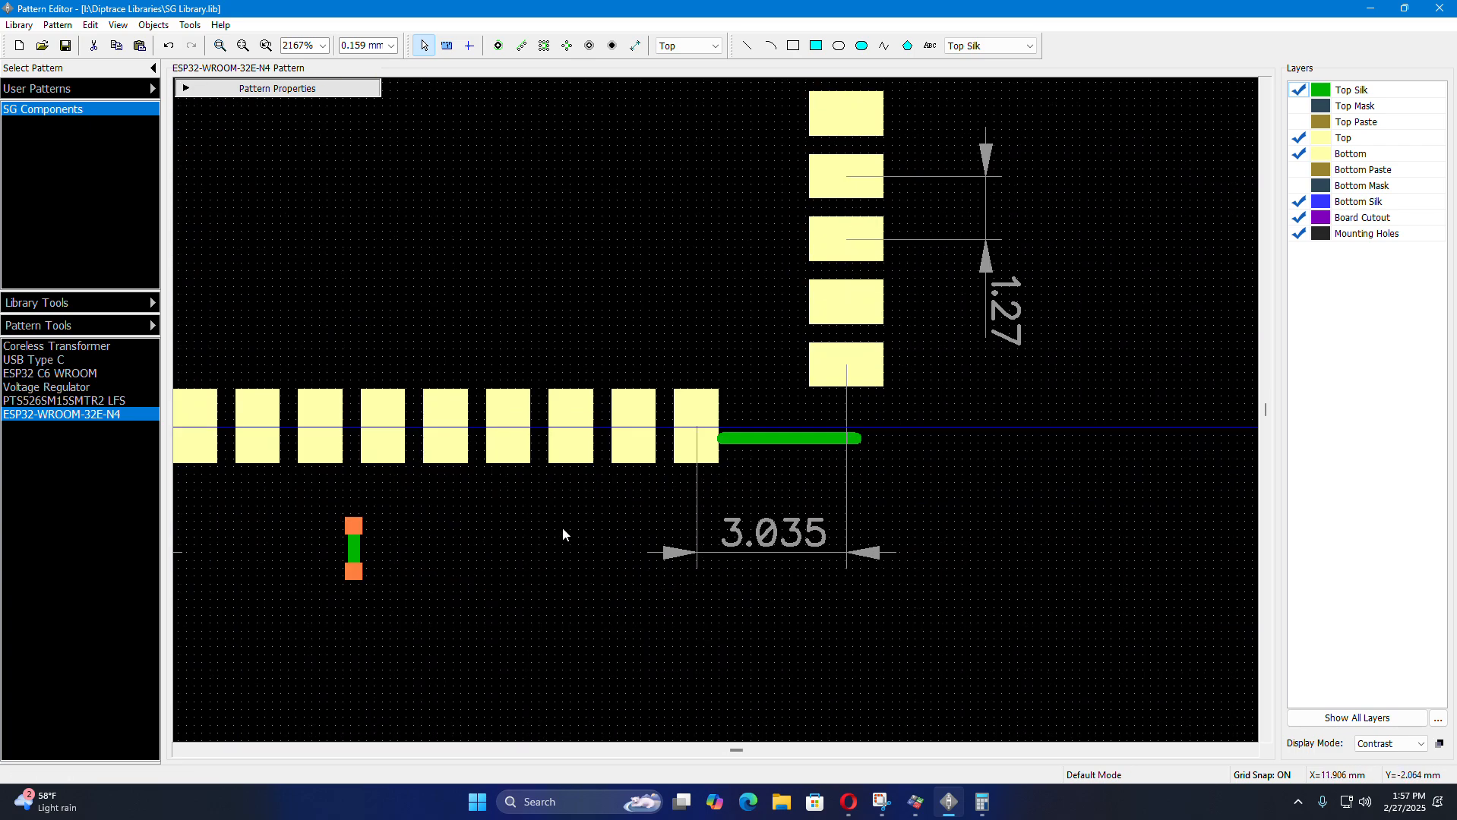
scroll(406, 524, "up", 2)
left_click_drag(307, 571, 1186, 508)
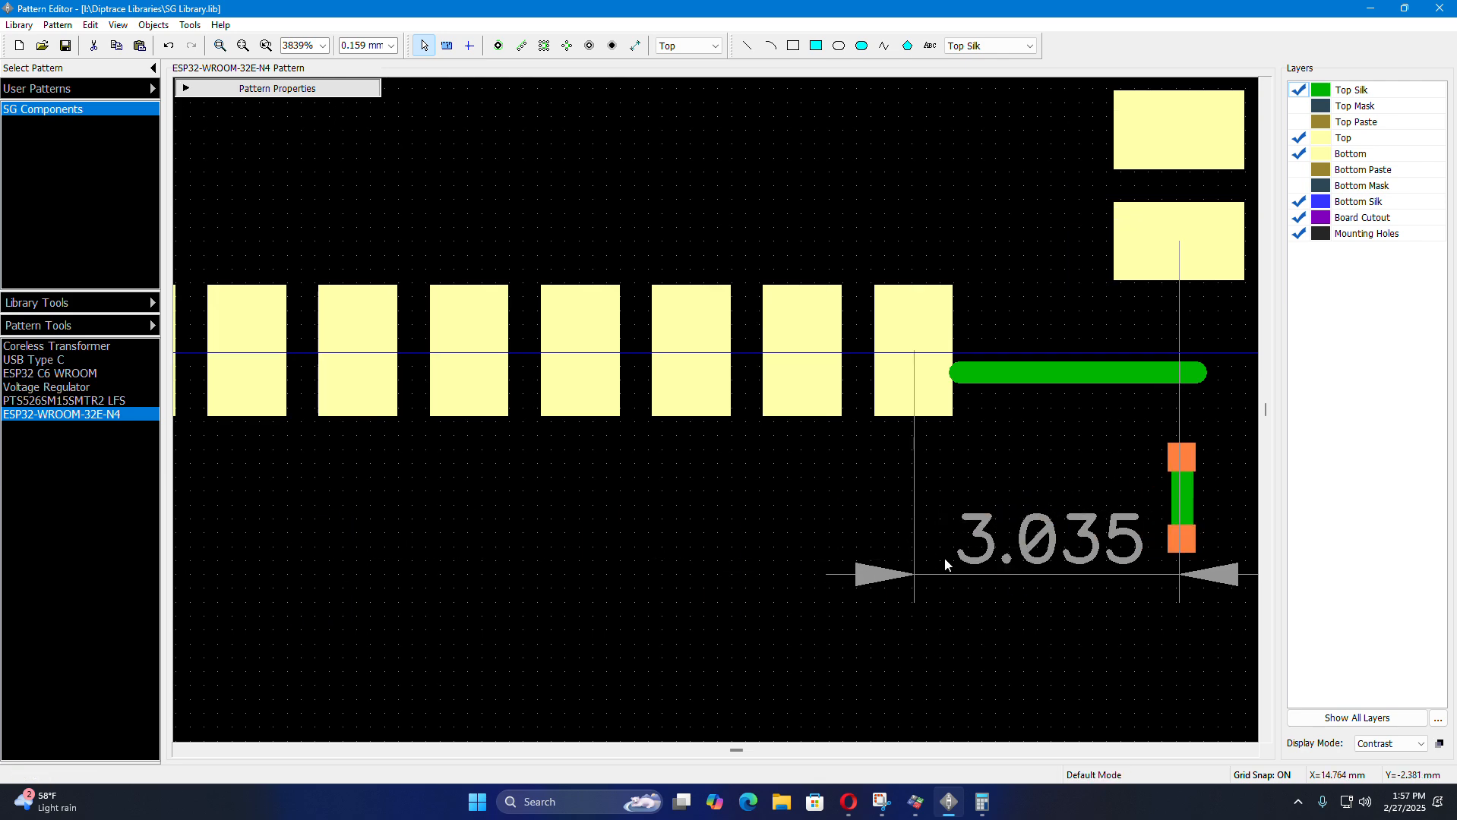
- Place the copied vertical line between the copied horizontal line's outer end and the column's lowest pad to close the corner
scroll(706, 589, "down", 5)
scroll(948, 479, "up", 5)
left_click_drag(959, 611, 930, 426)
left_click(1047, 509)
scroll(1036, 418, "up", 7)
scroll(949, 454, "up", 5)
left_click(939, 431)
left_click(1104, 505)
scroll(1119, 577, "down", 3)
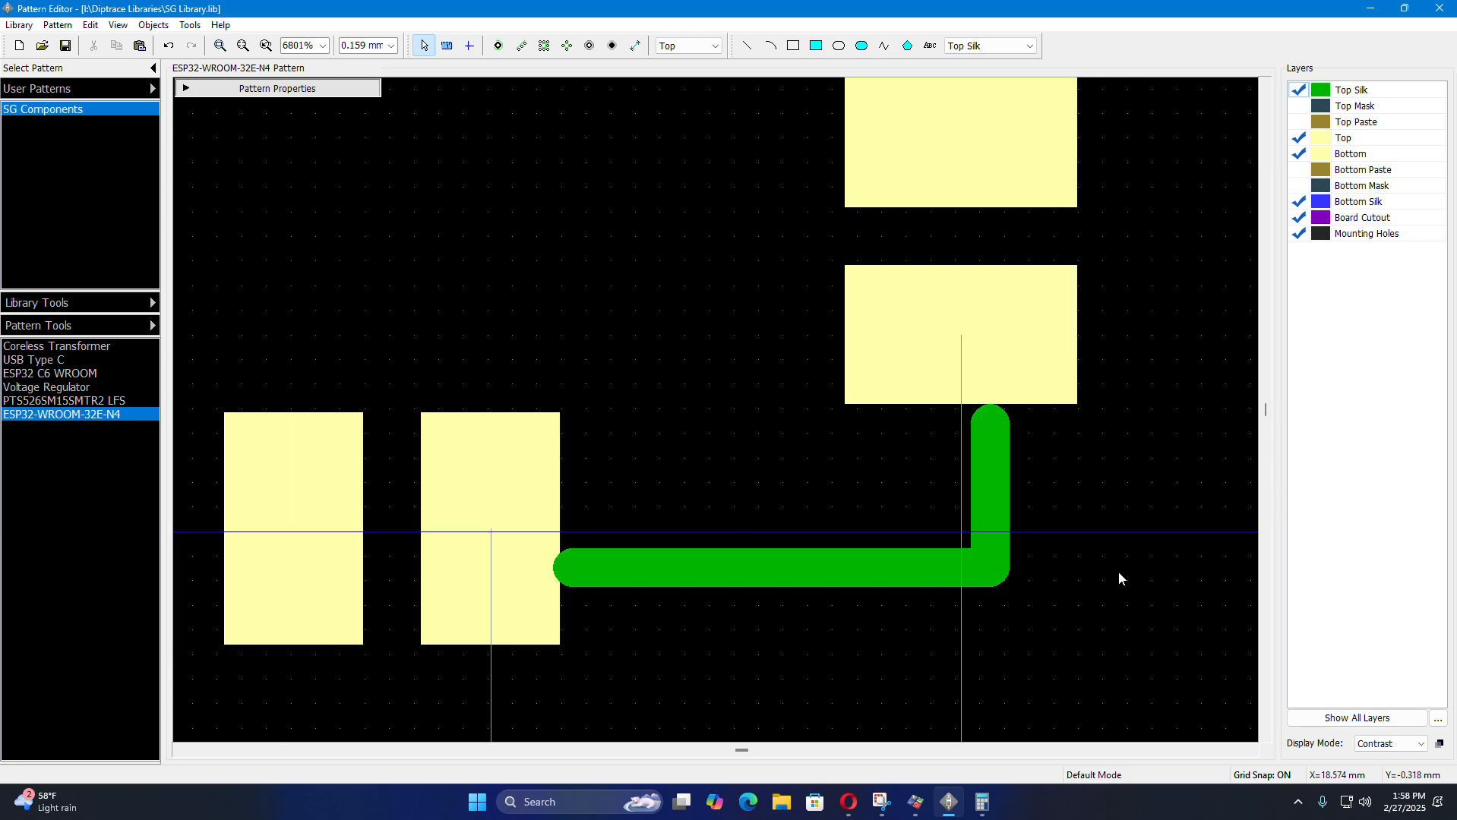
- Shift the copied vertical Top Silk line outward by one 0.159 mm grid step
scroll(1117, 573, "down", 4)
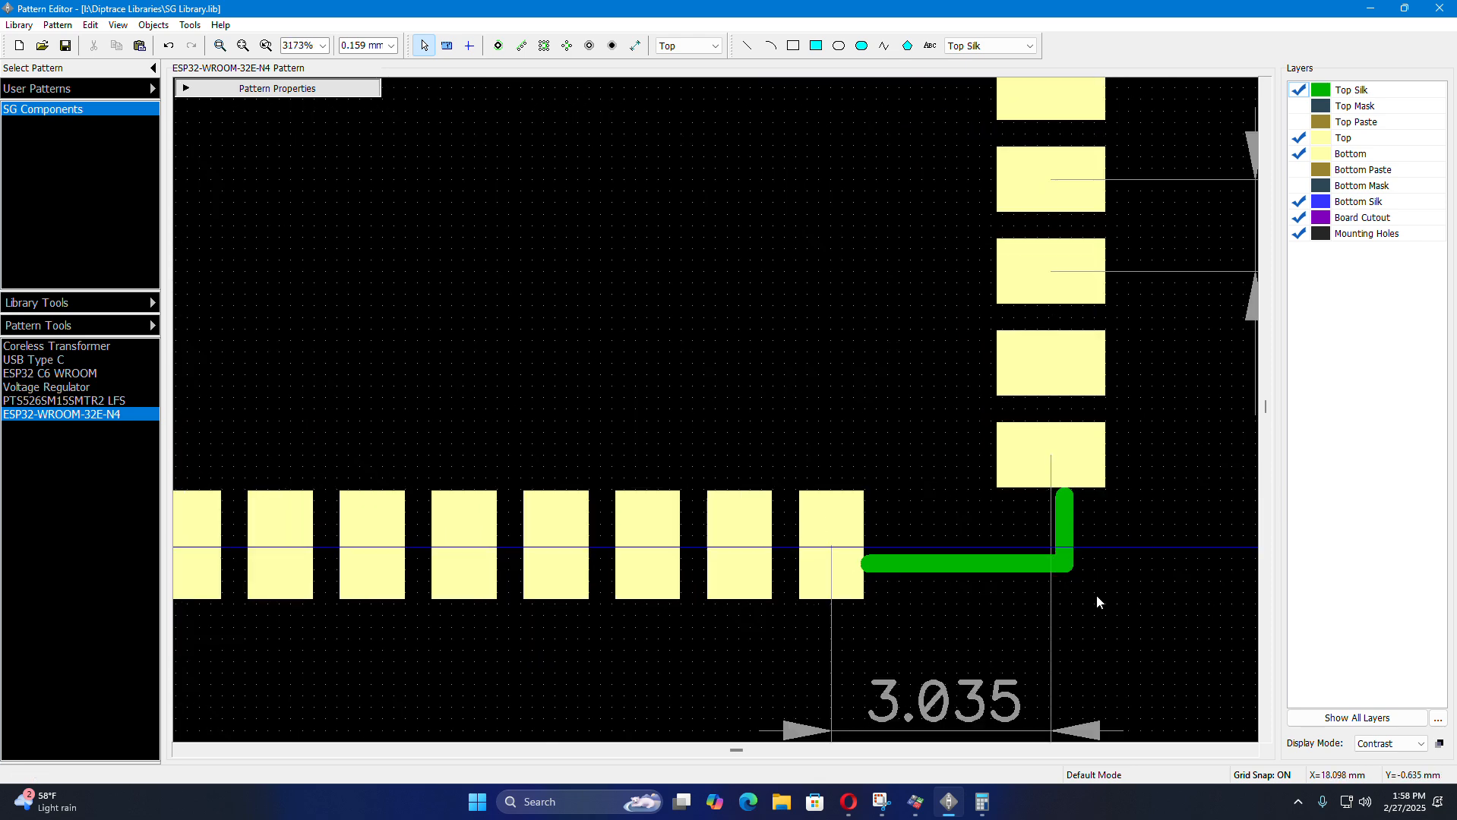
scroll(1096, 595, "up", 10)
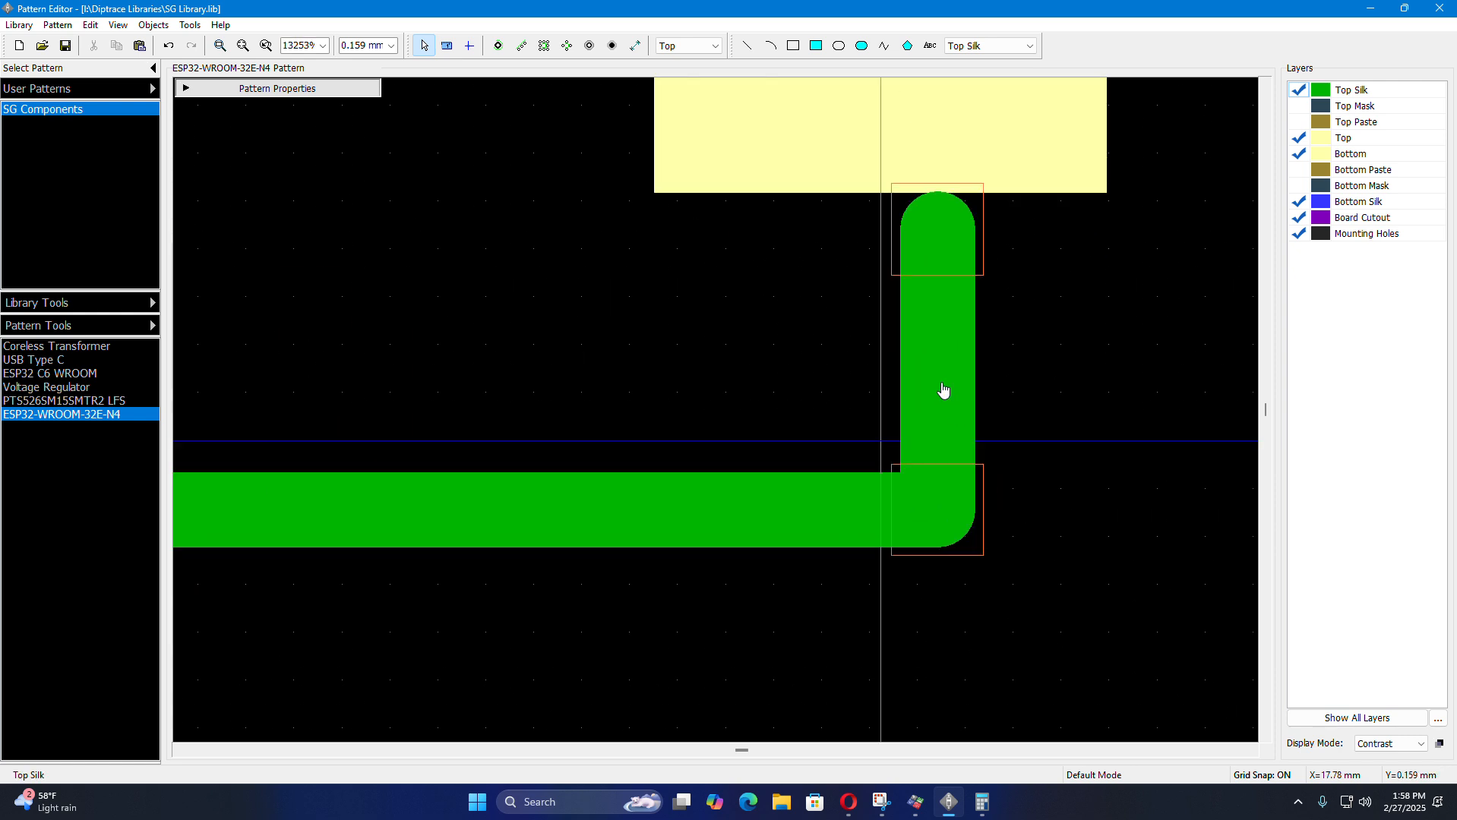
left_click_drag(942, 390, 1006, 392)
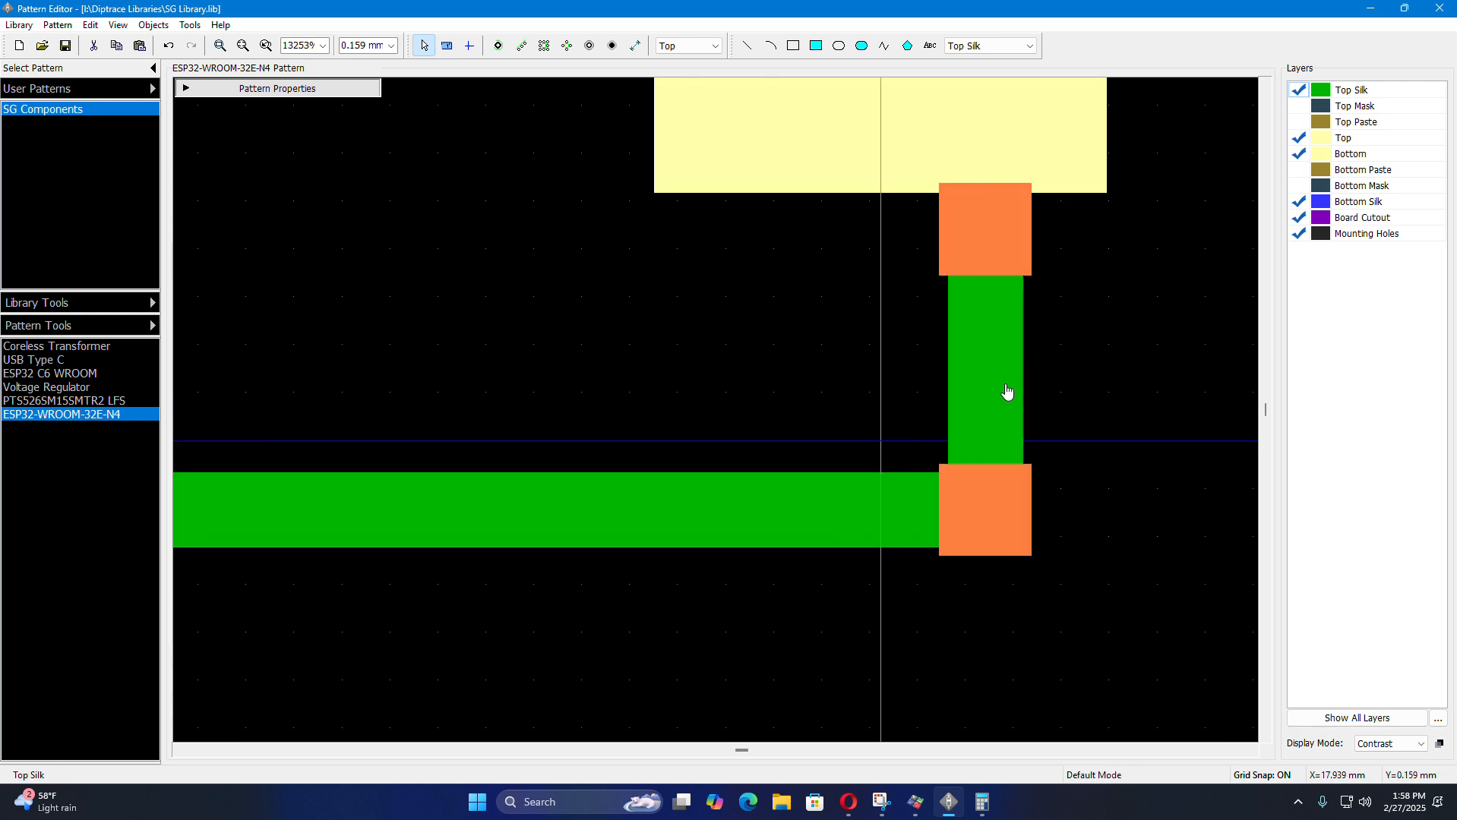
- Inspect the Top Silk corner lines at both lower corners of the footprint and how their ends meet
left_click(1178, 402)
scroll(1171, 465, "down", 7)
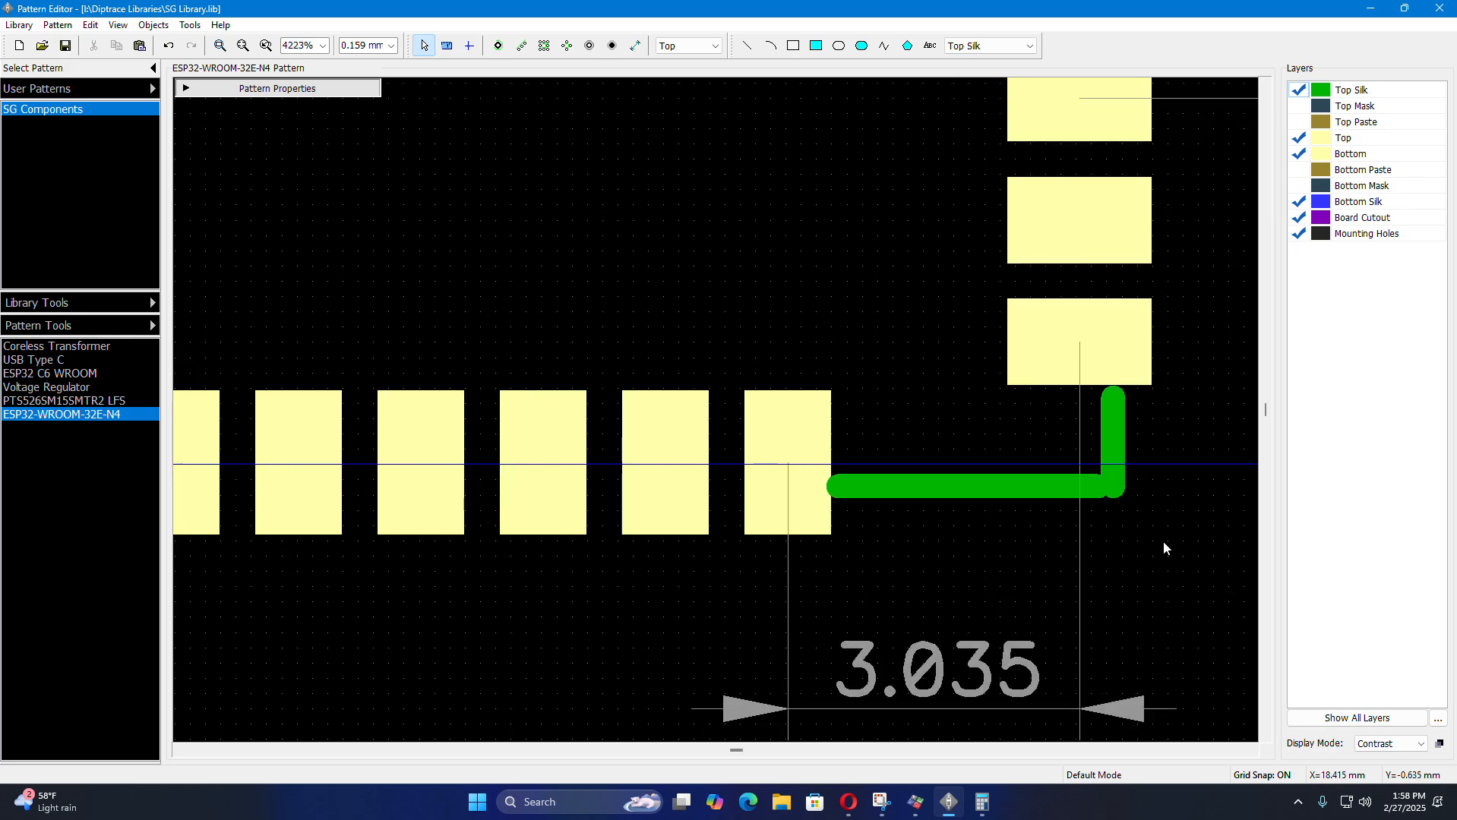
scroll(1163, 550, "down", 5)
scroll(416, 532, "up", 3)
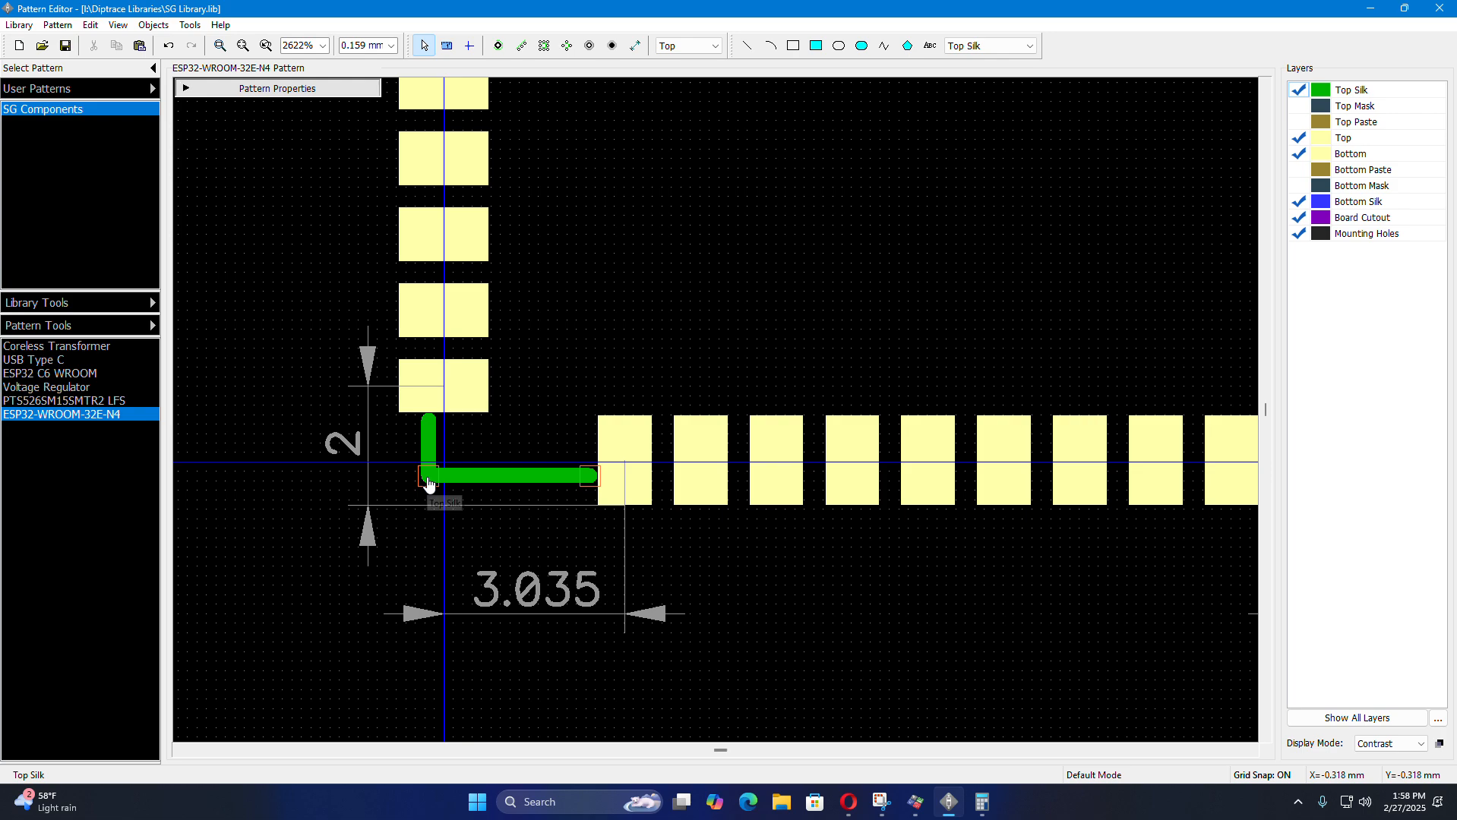
scroll(425, 483, "down", 3)
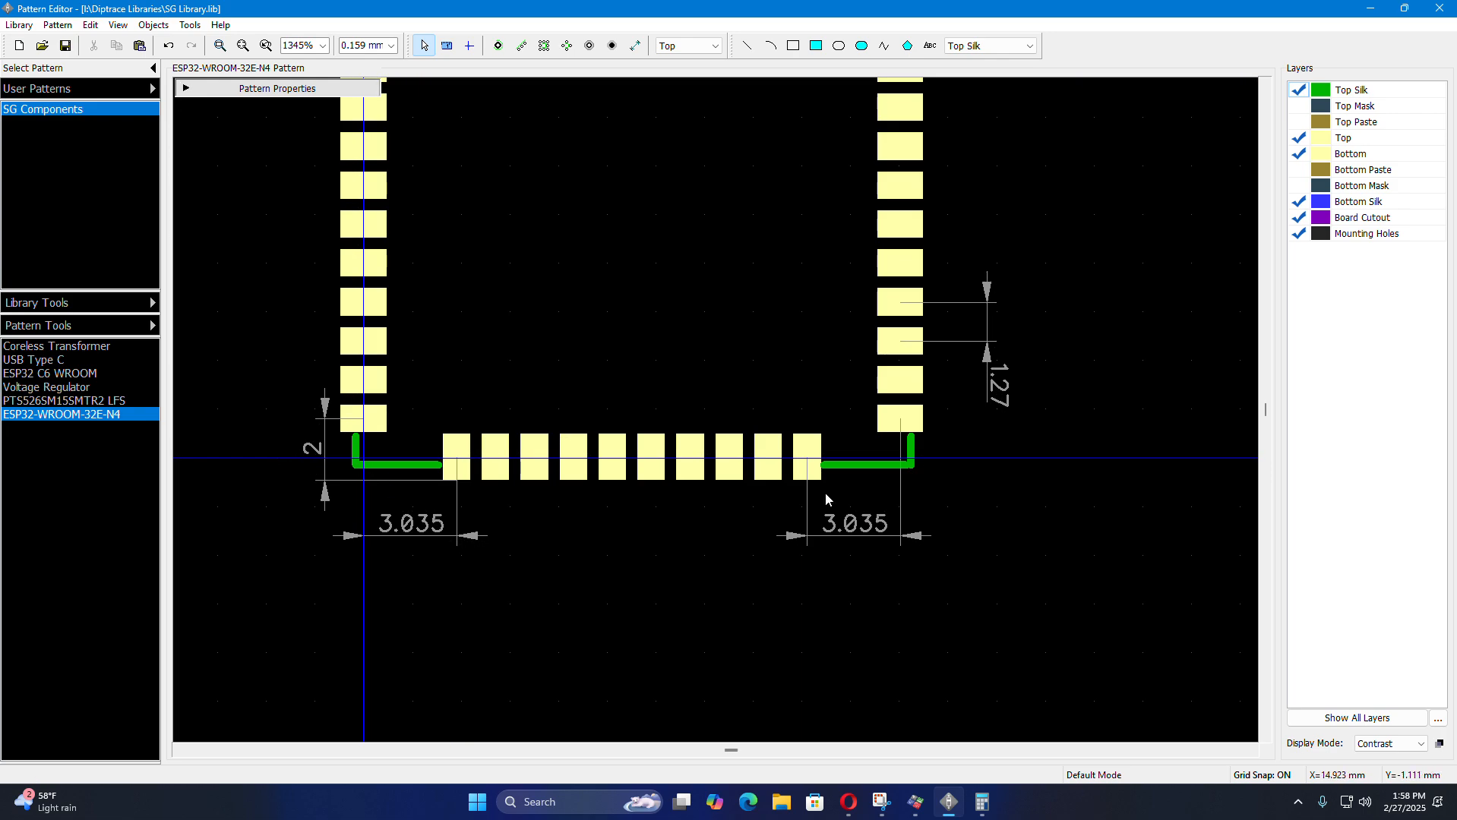
scroll(912, 471, "up", 3)
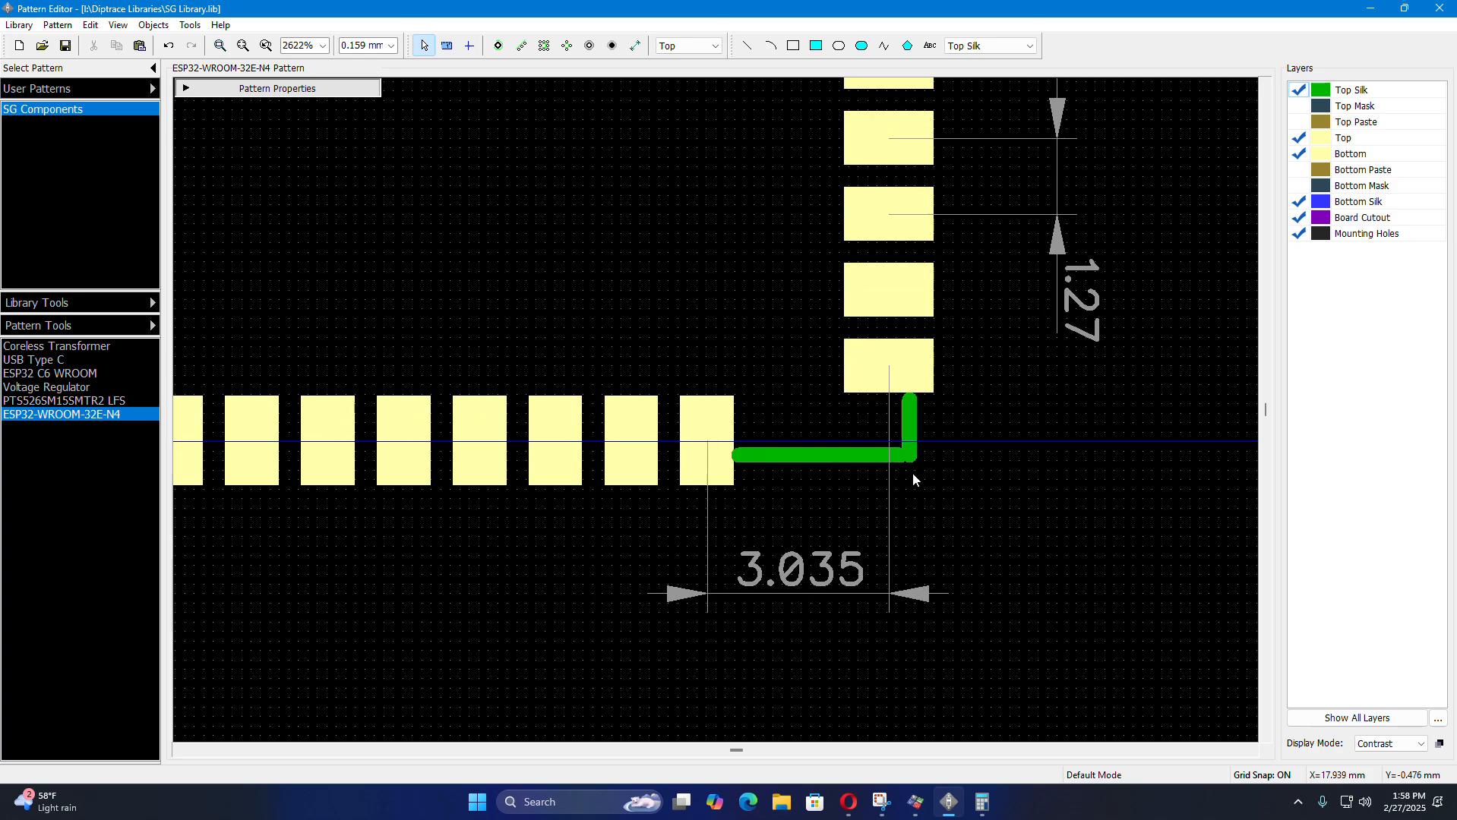
scroll(913, 471, "up", 3)
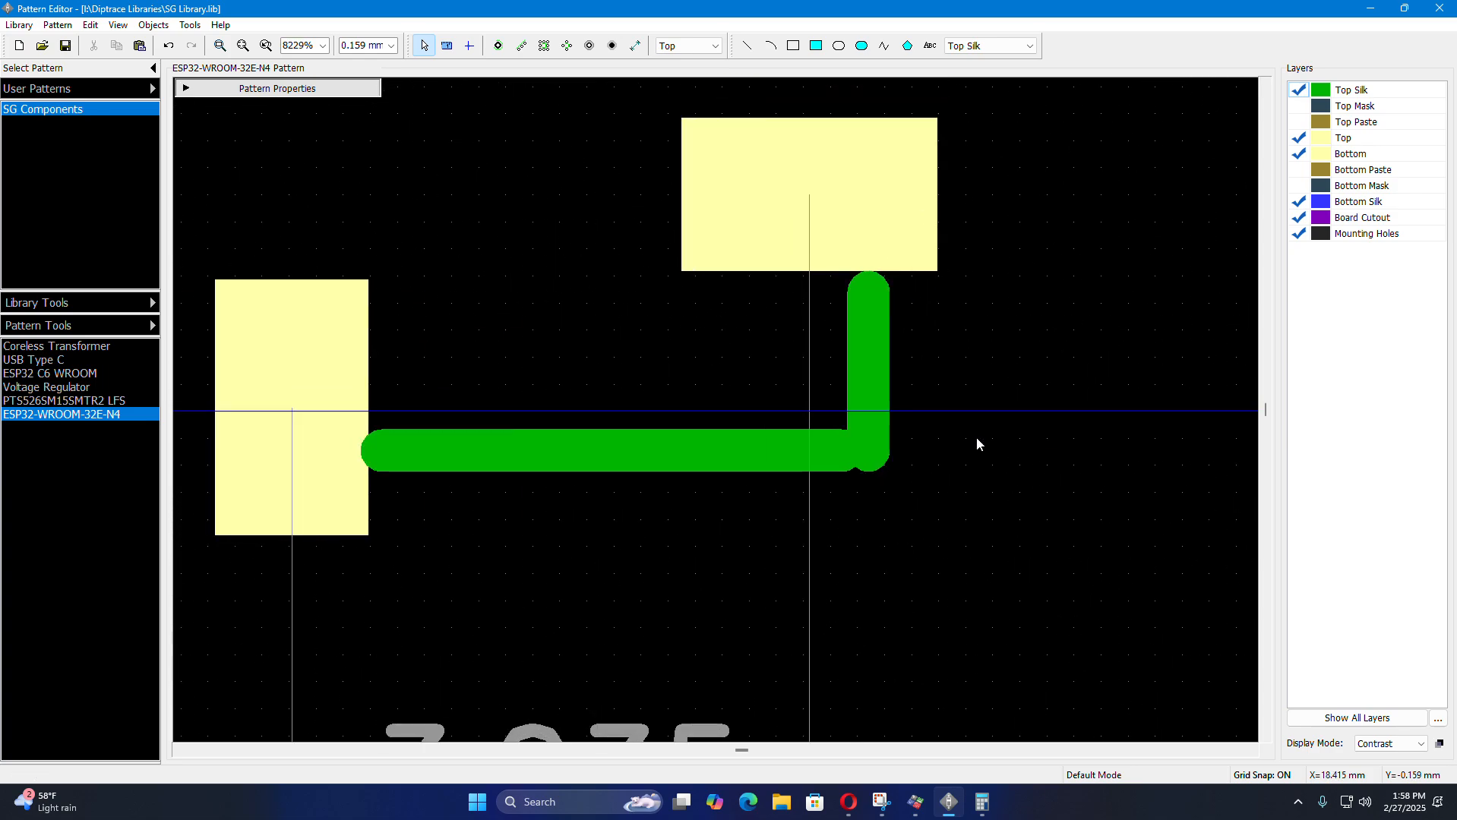
scroll(1080, 542, "down", 3)
scroll(1063, 532, "down", 3)
scroll(1086, 524, "up", 6)
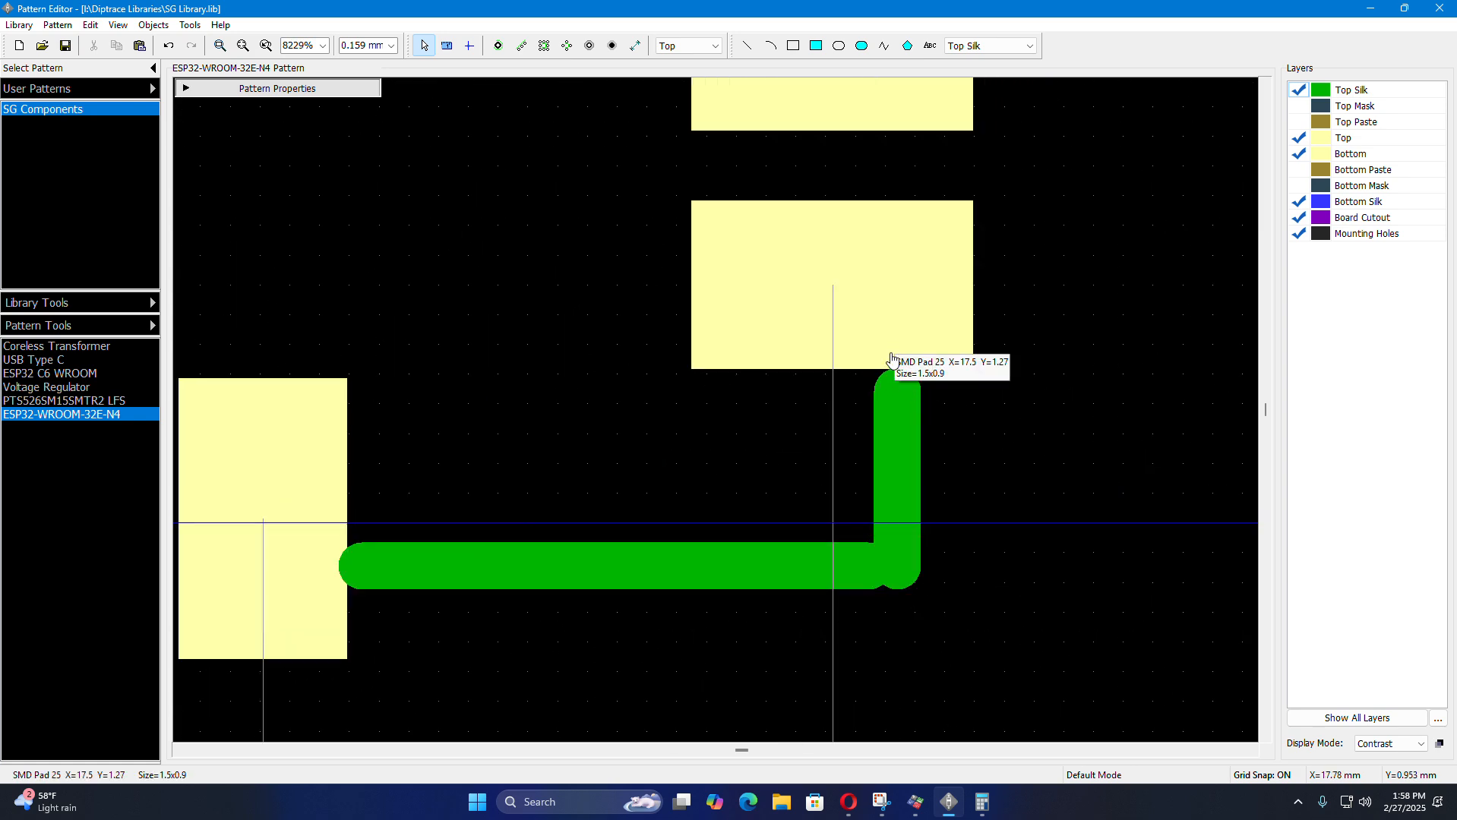
- Check the X position of pad 25 and calculate 17.5 + 0.25 in Calculator
double_click(965, 359)
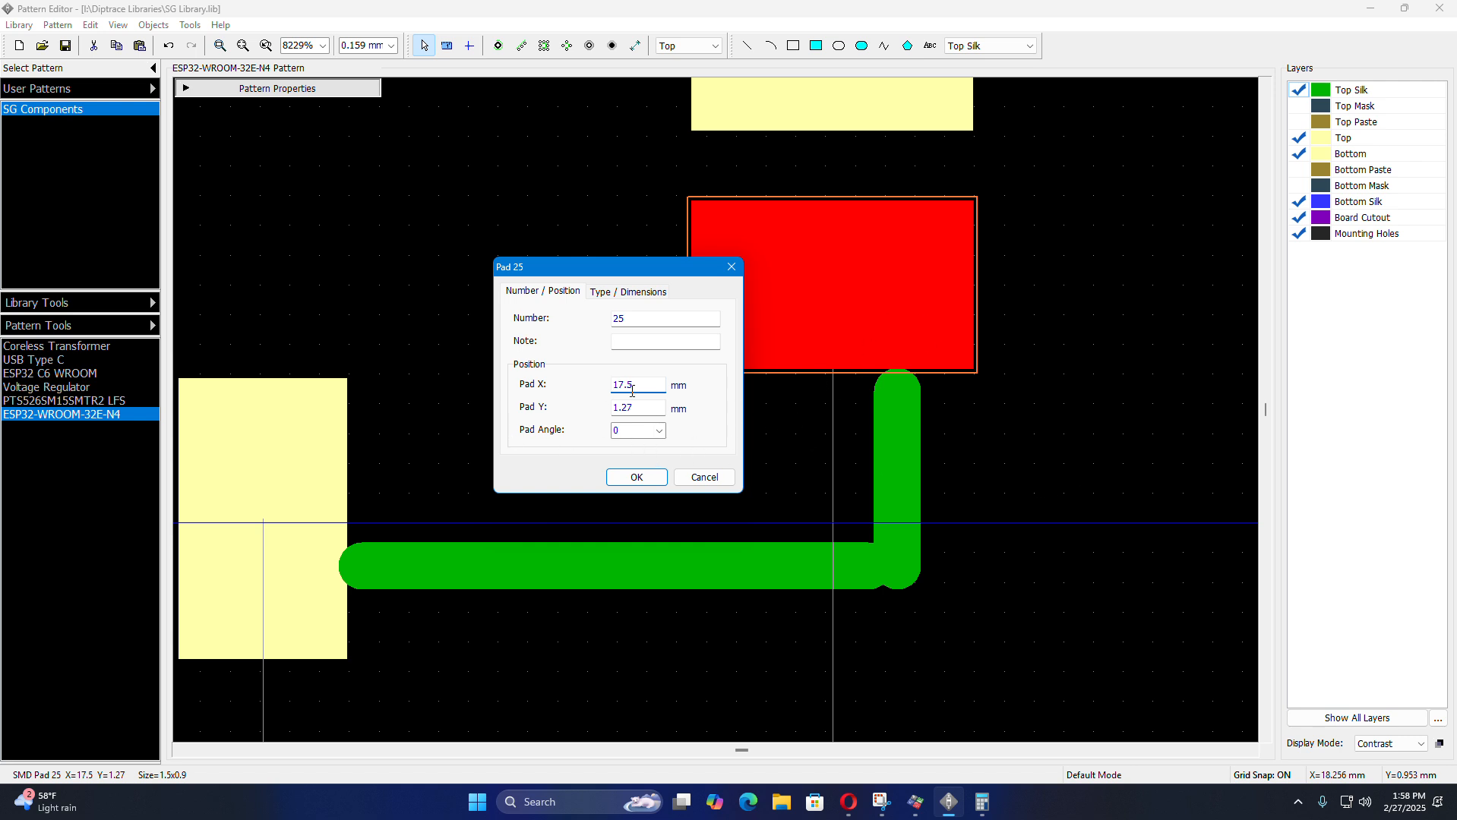
left_click(651, 478)
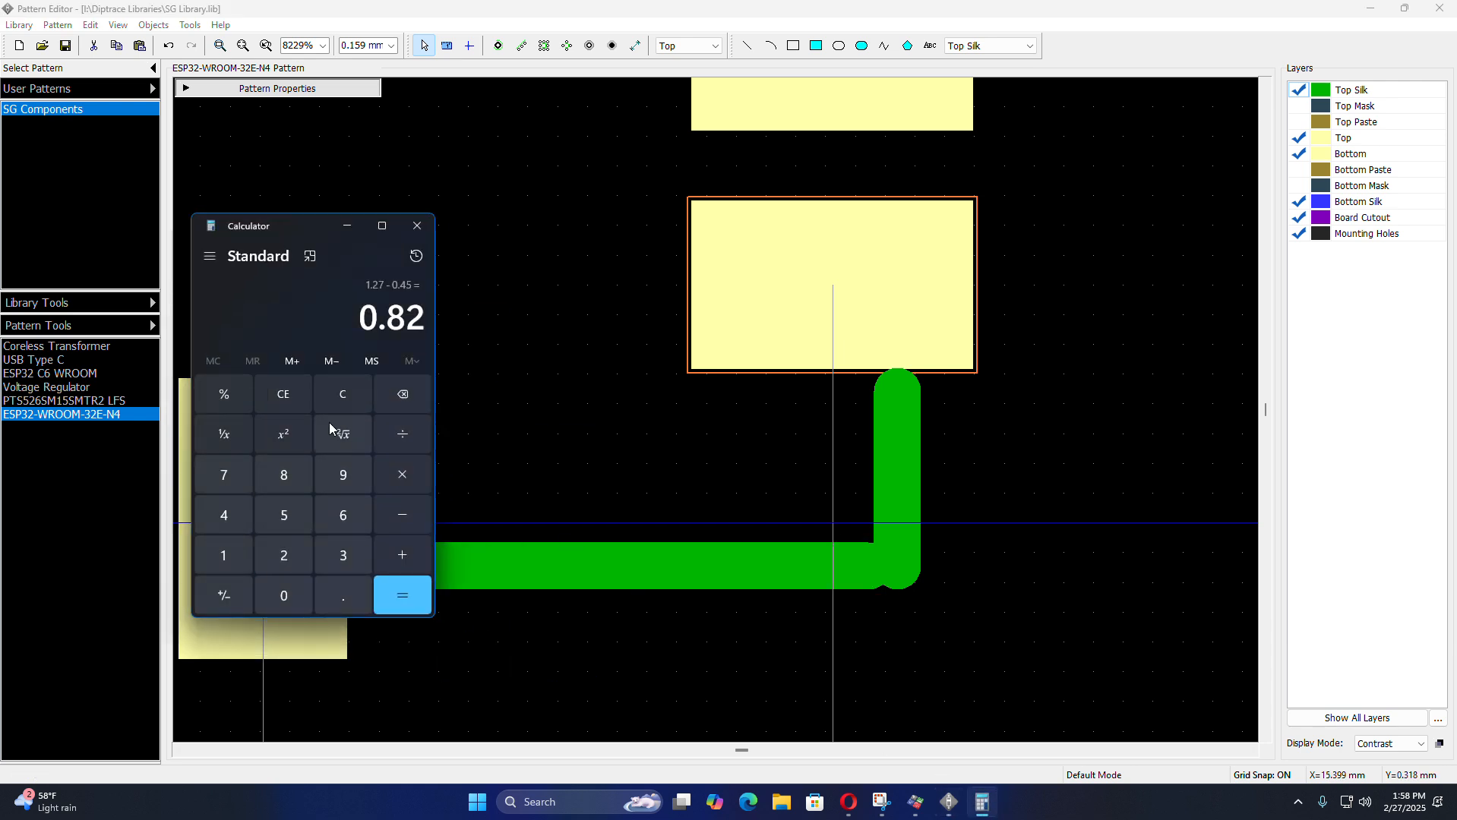
left_click(235, 407)
left_click(284, 399)
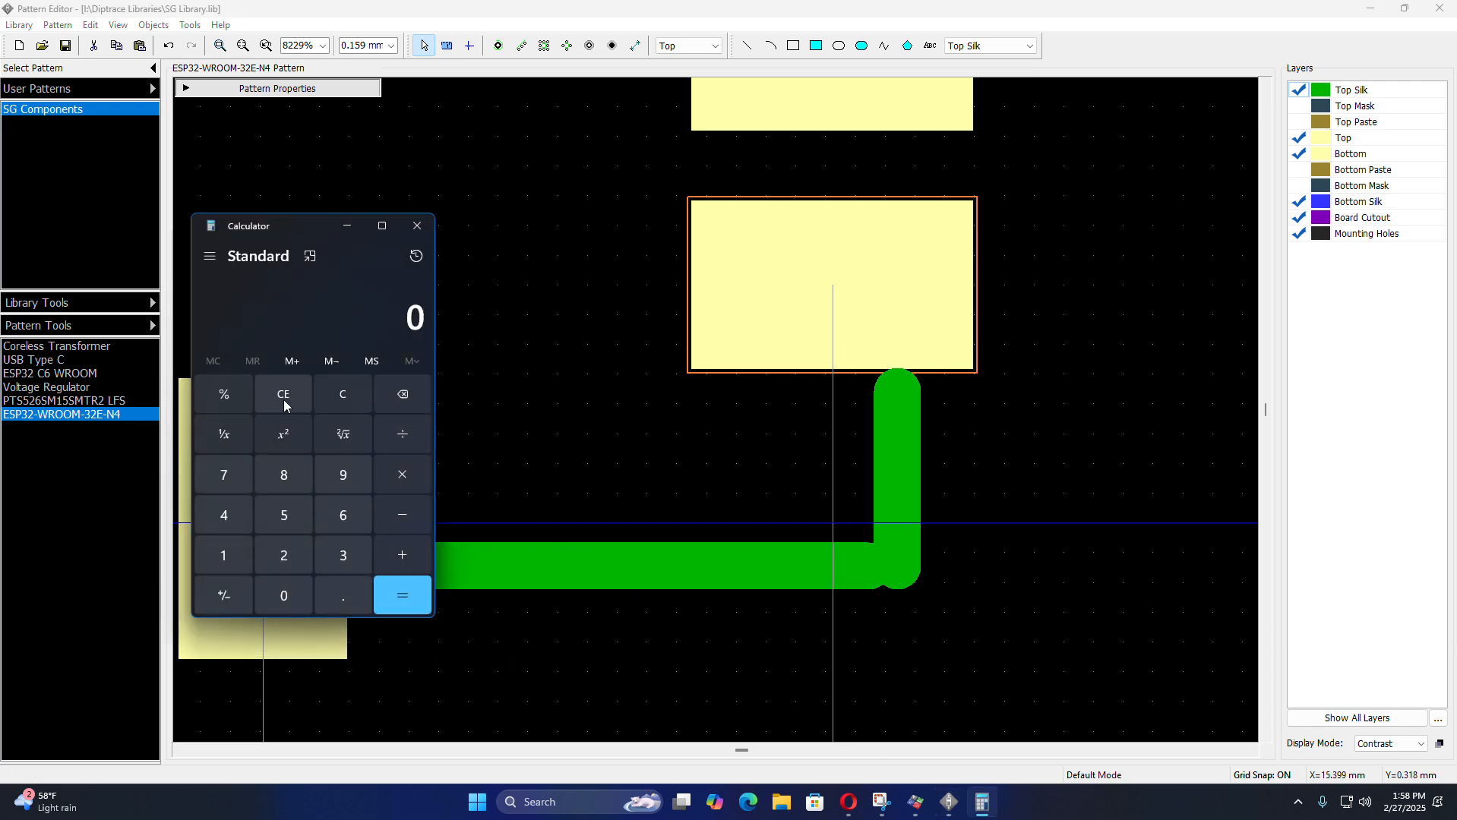
left_click(216, 559)
left_click(234, 483)
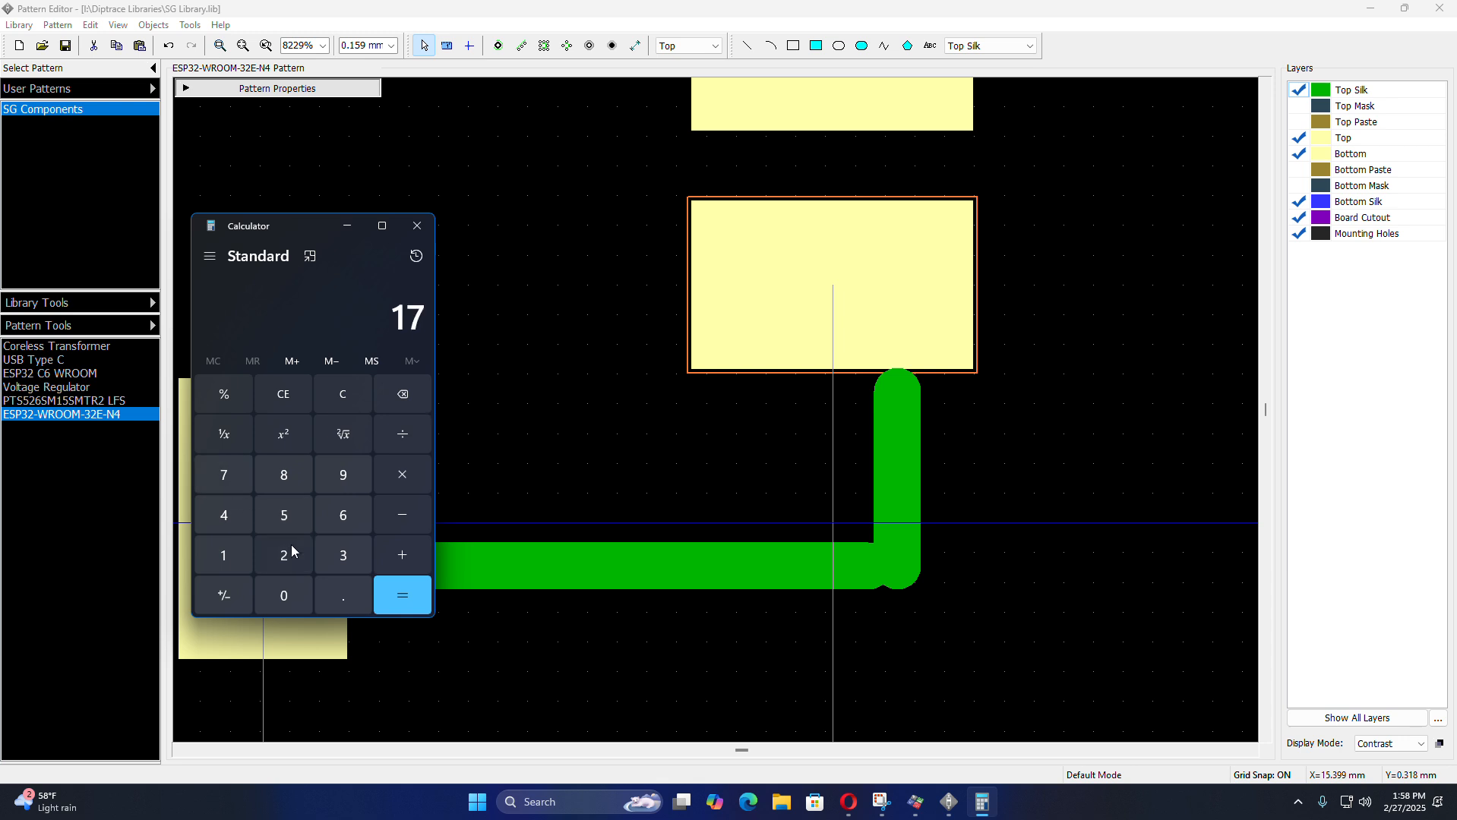
left_click(334, 598)
left_click(291, 517)
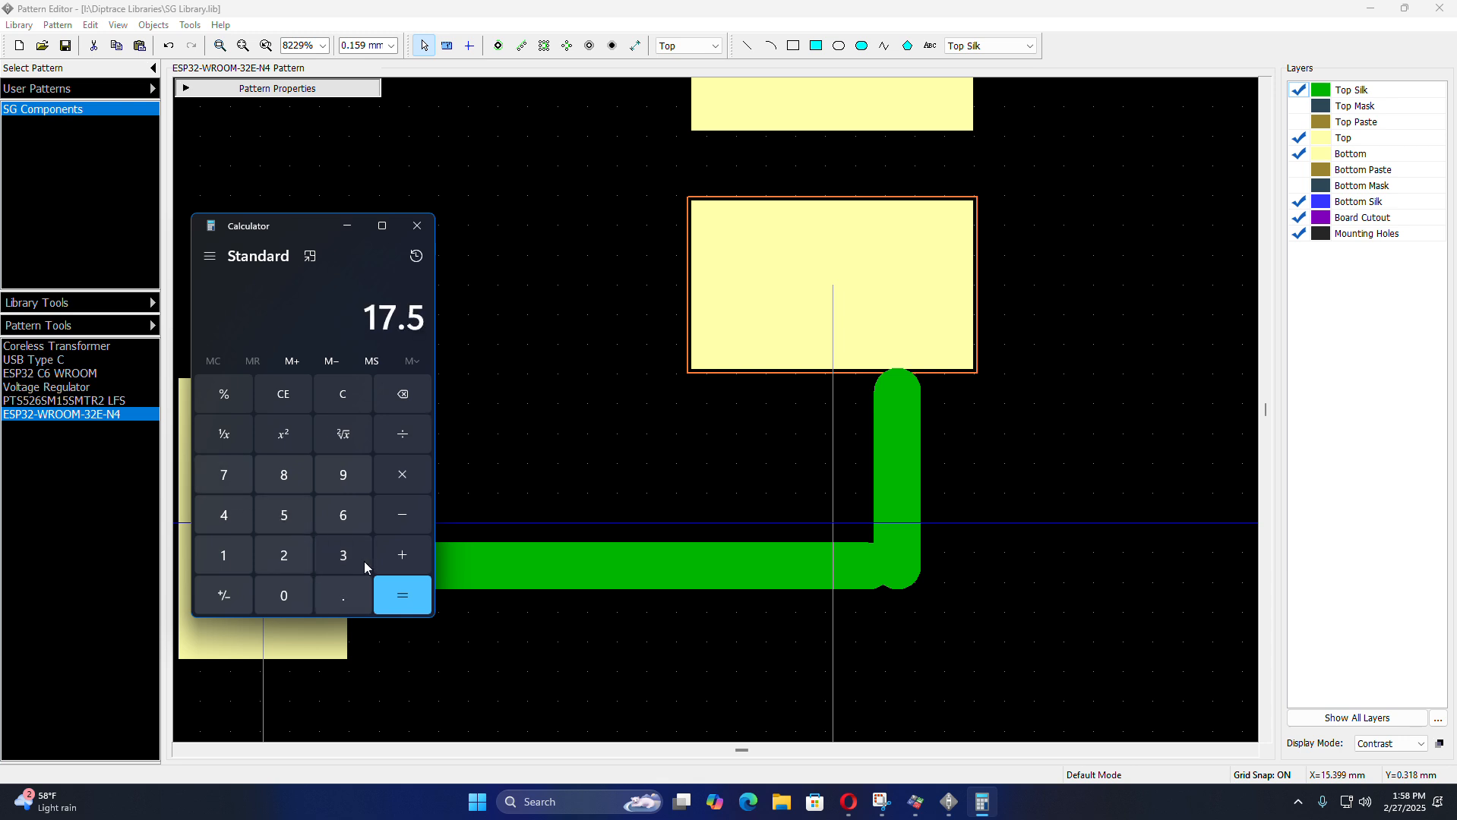
left_click(407, 564)
left_click(296, 594)
left_click(340, 593)
left_click(287, 555)
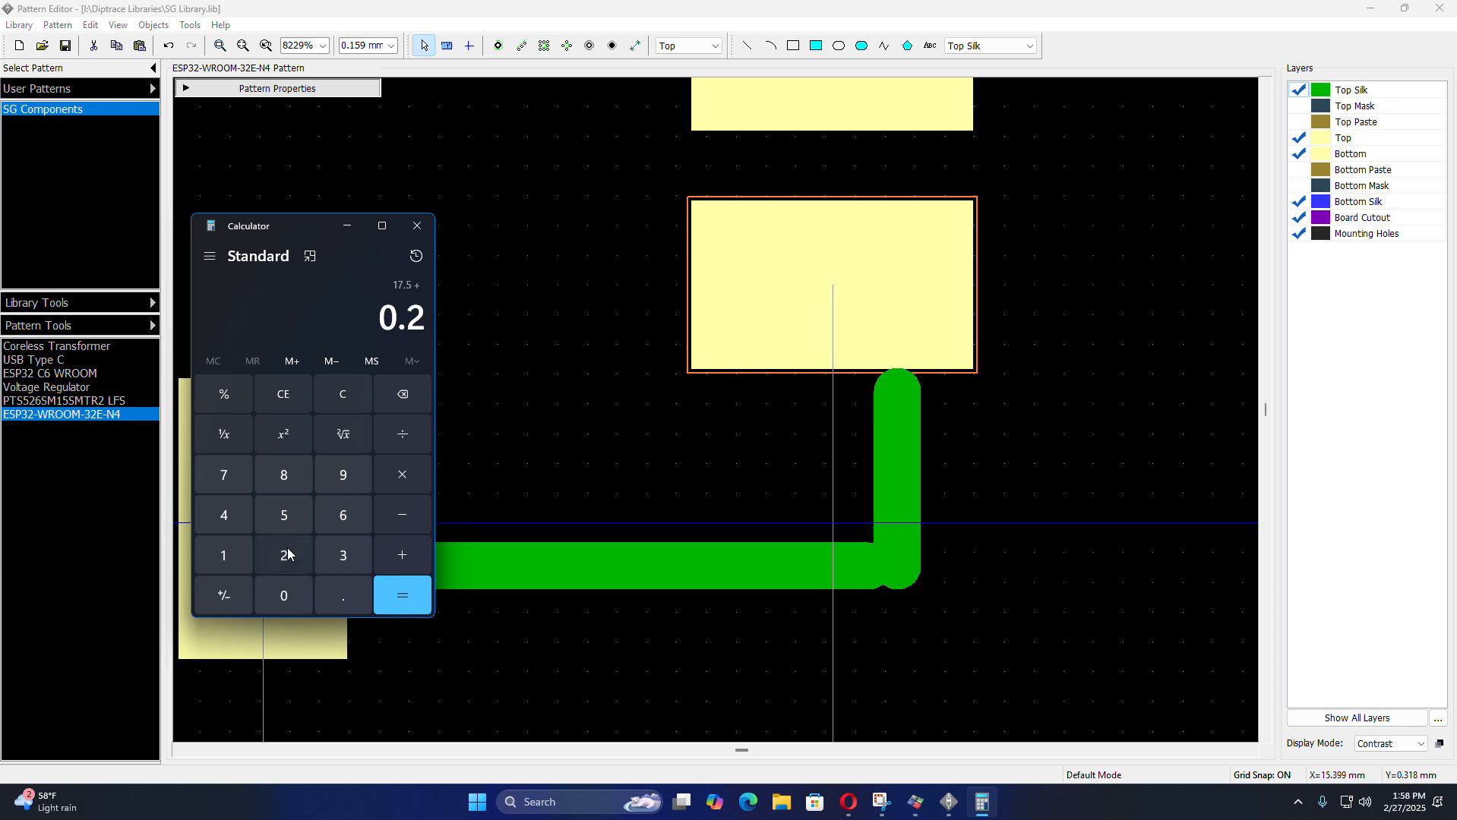
left_click(285, 518)
left_click(390, 593)
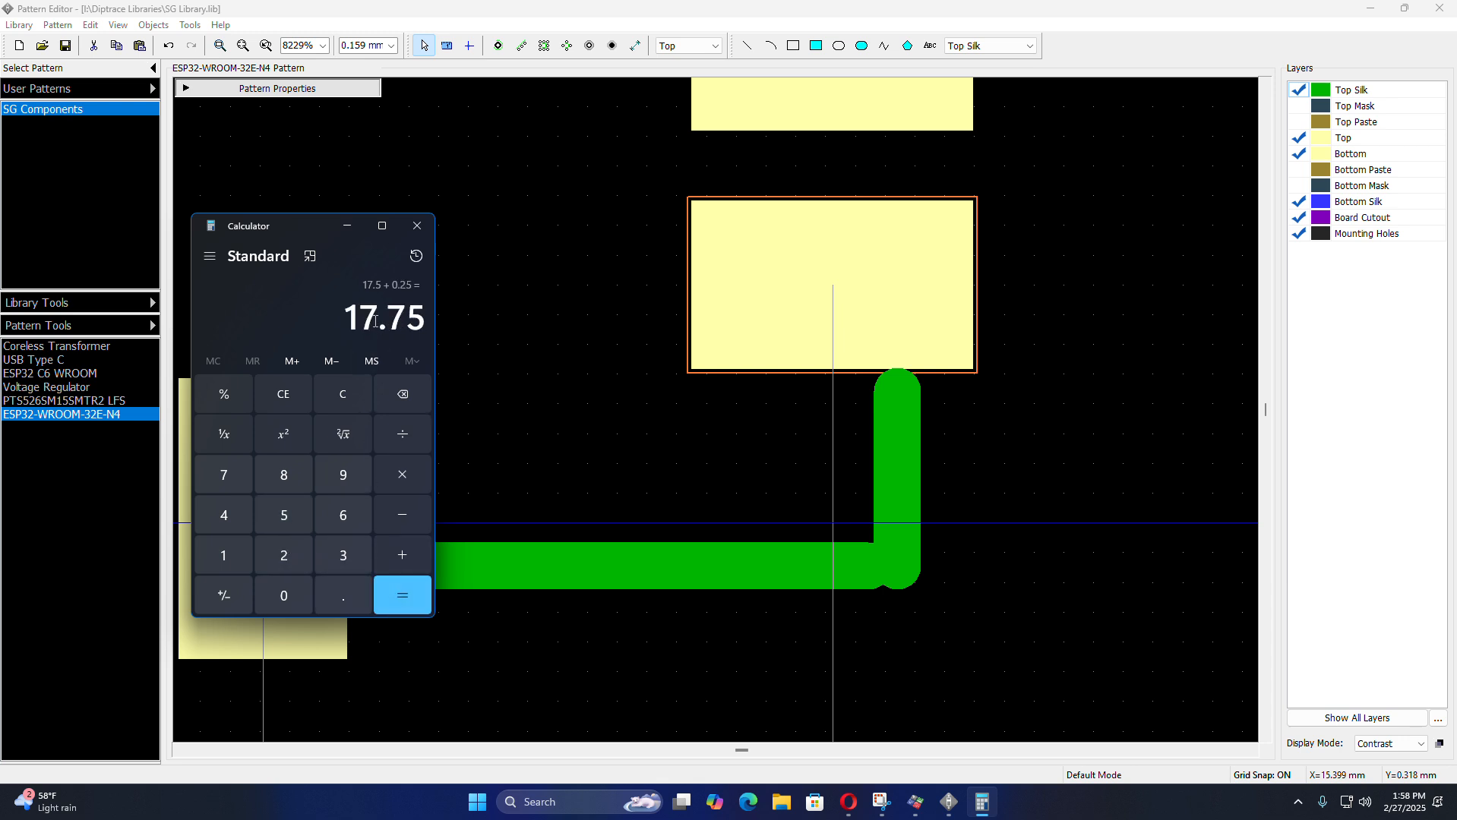
left_click(349, 225)
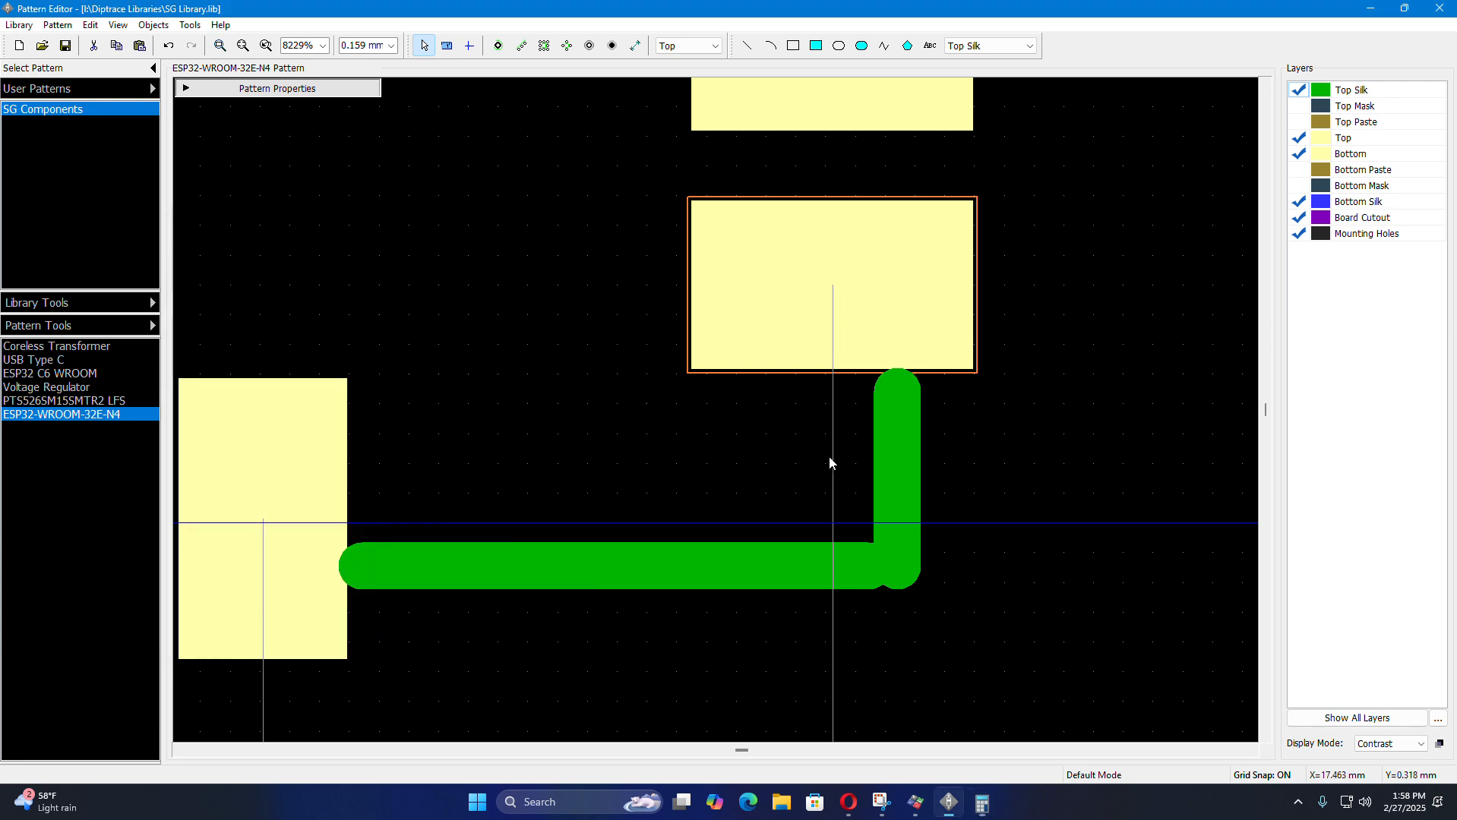
- Set the start and end X of the vertical silk line below pad 25 to 17.75 mm
double_click(905, 456)
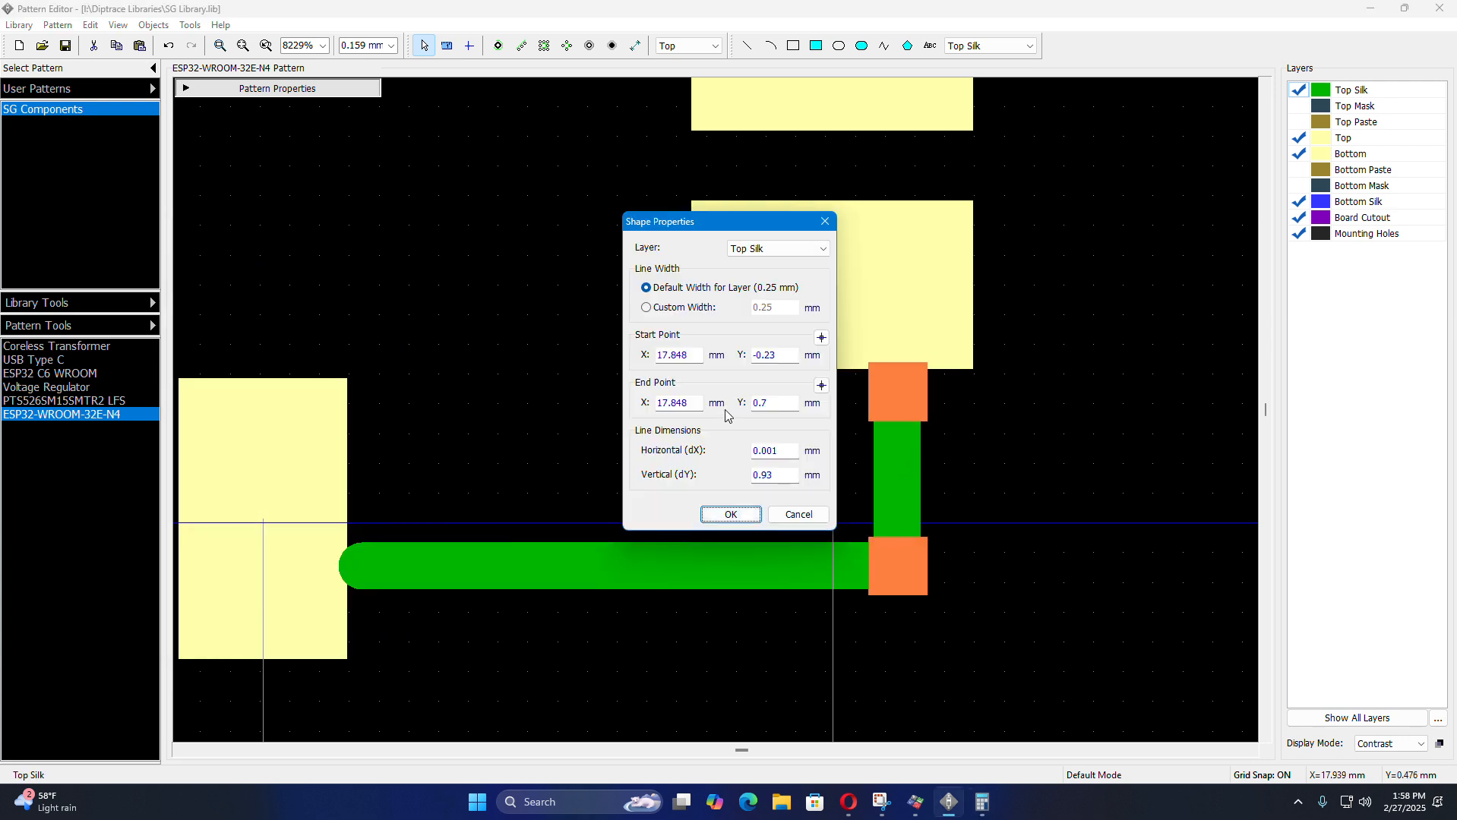
left_click(701, 360)
left_click(700, 404)
key("BackSpace")
type("75")
key("Return")
left_click(949, 464)
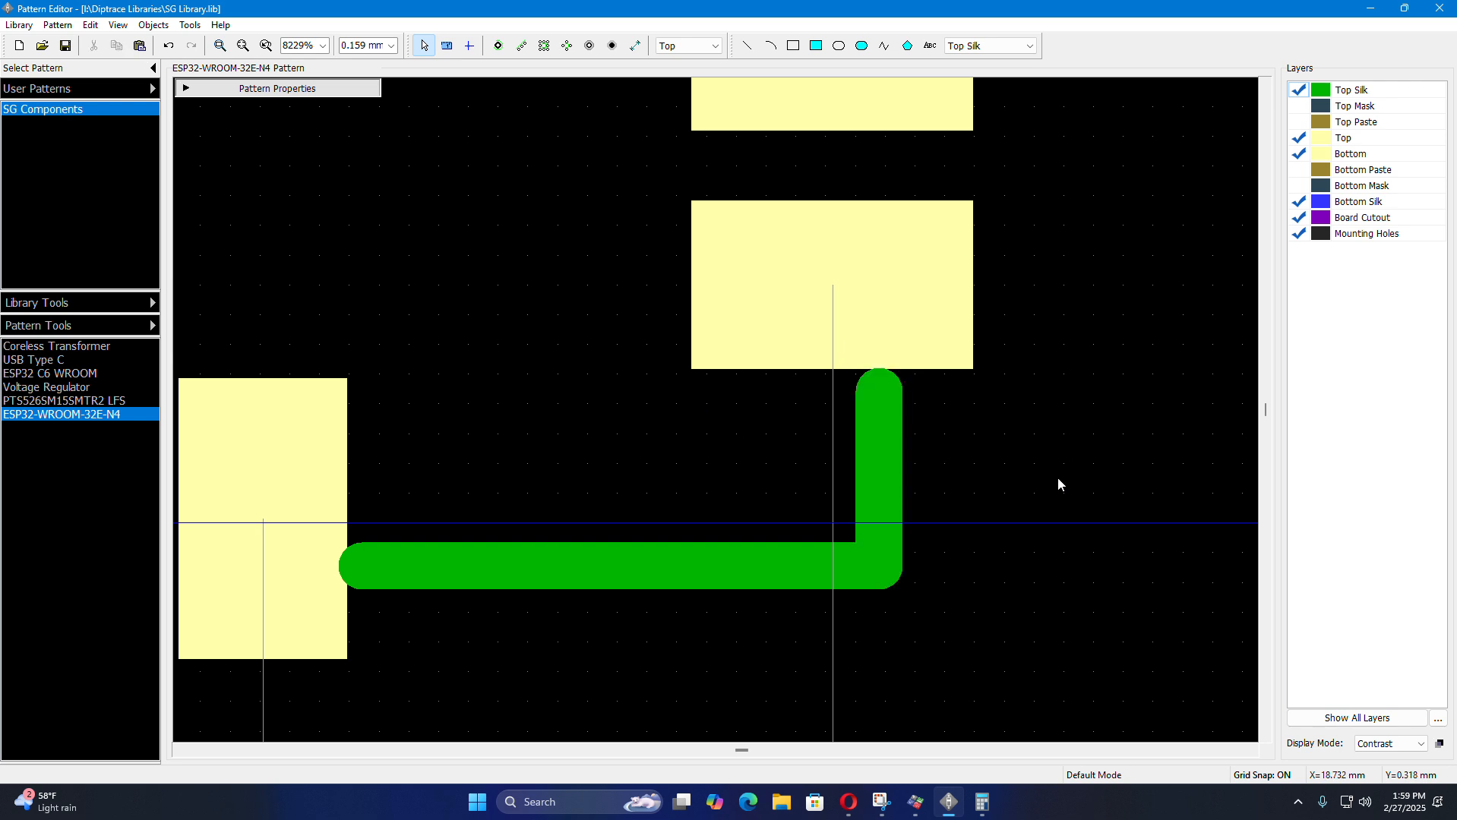
- Extend the horizontal silk line's end at the lower-right corner to meet the lower endpoint of the vertical silk line
scroll(965, 579, "up", 2)
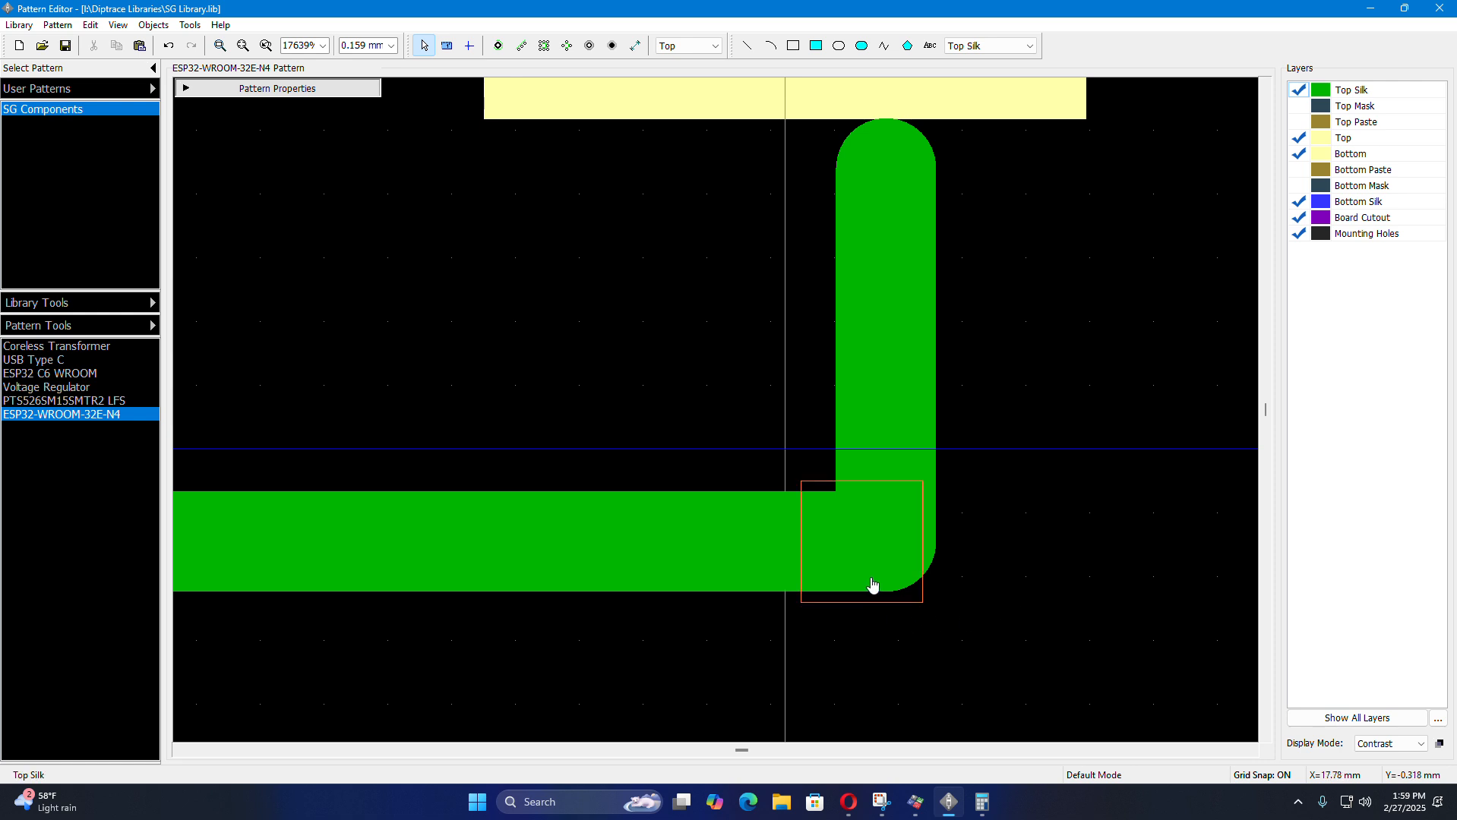
scroll(1144, 554, "down", 2)
scroll(592, 636, "up", 5)
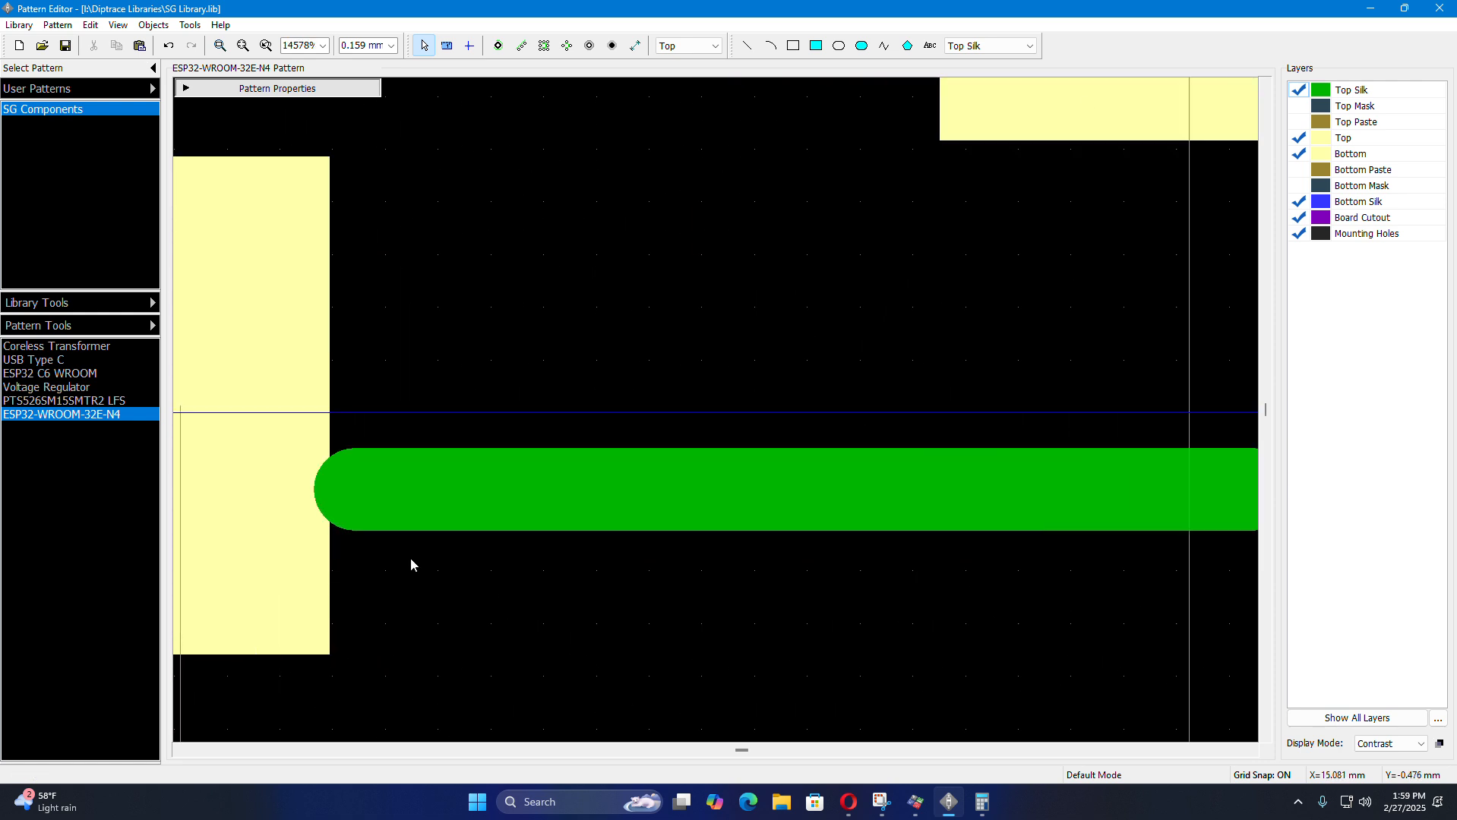
scroll(450, 600, "down", 4)
scroll(814, 636, "up", 1)
left_click(819, 526)
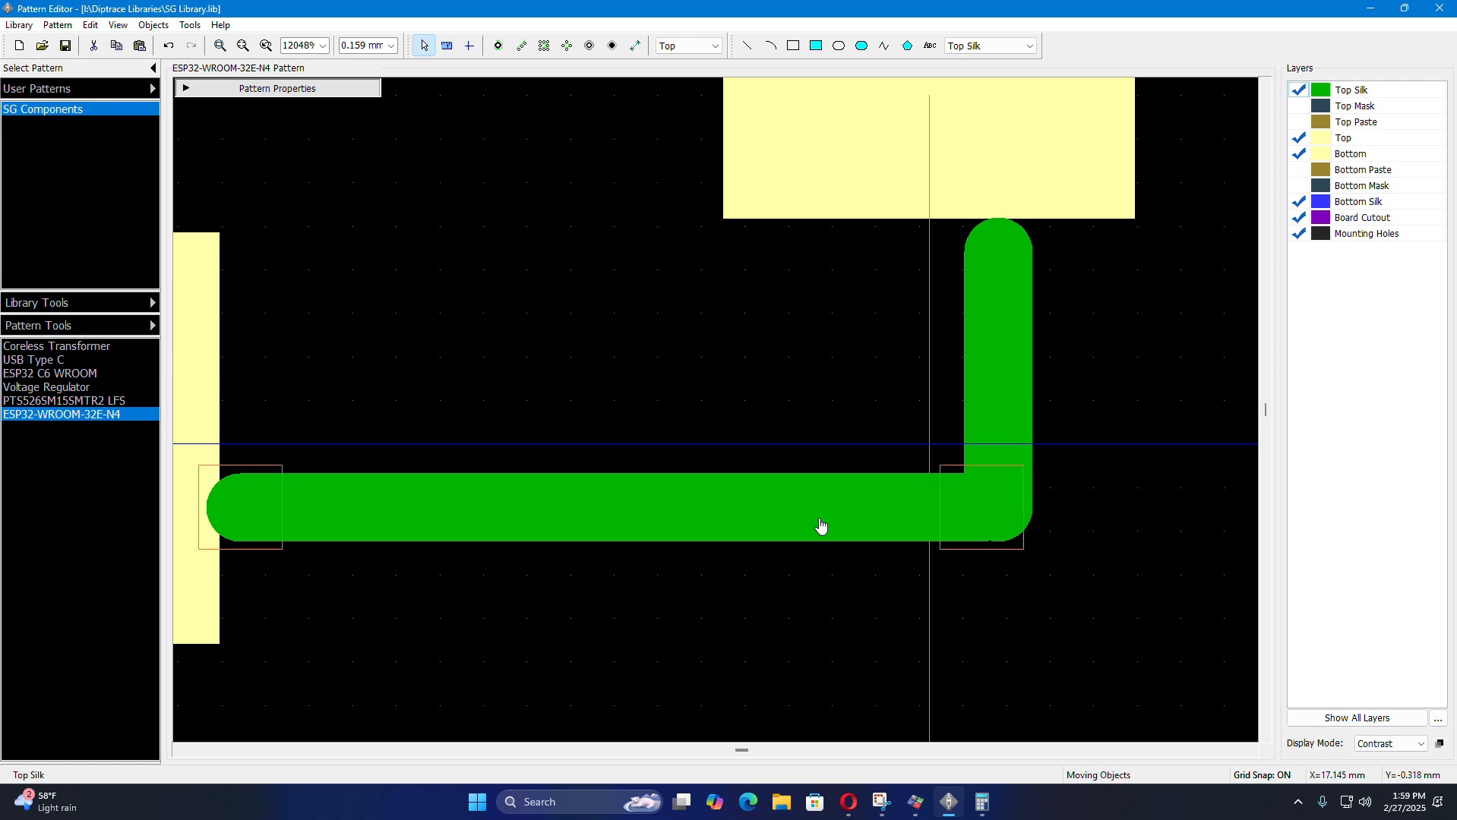
left_click(720, 616)
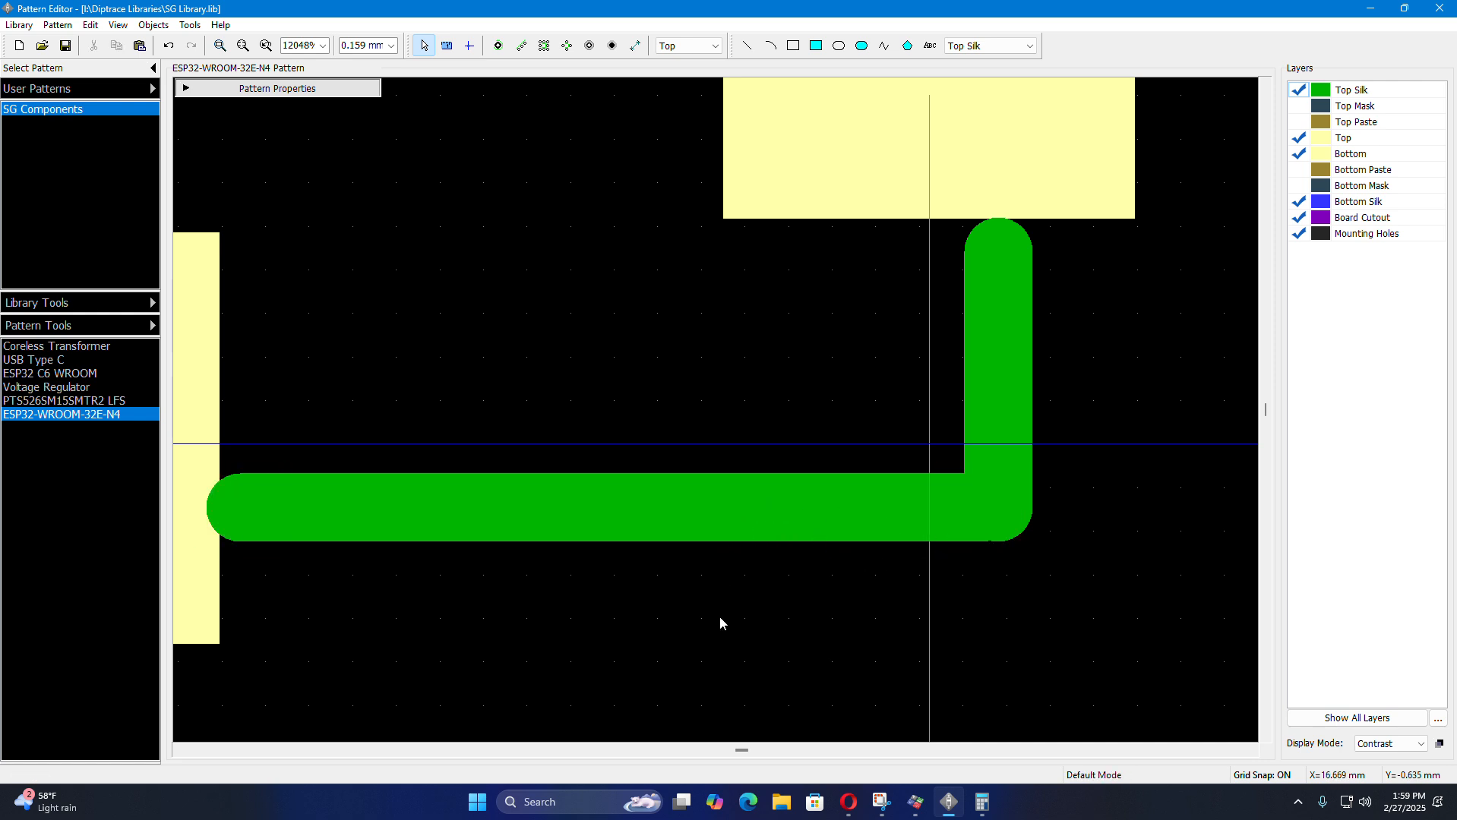
left_click(893, 528)
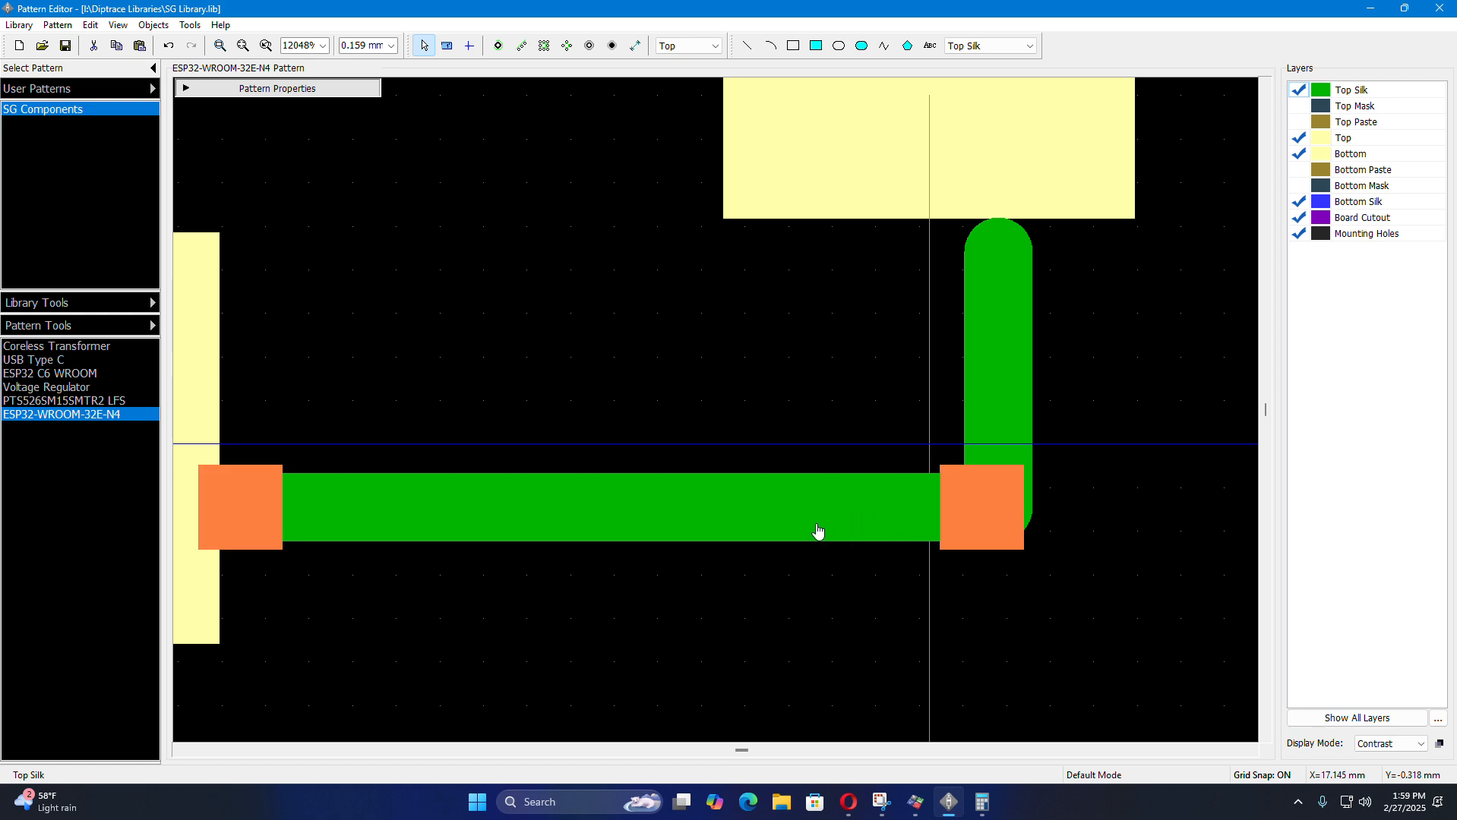
left_click_drag(960, 526, 999, 506)
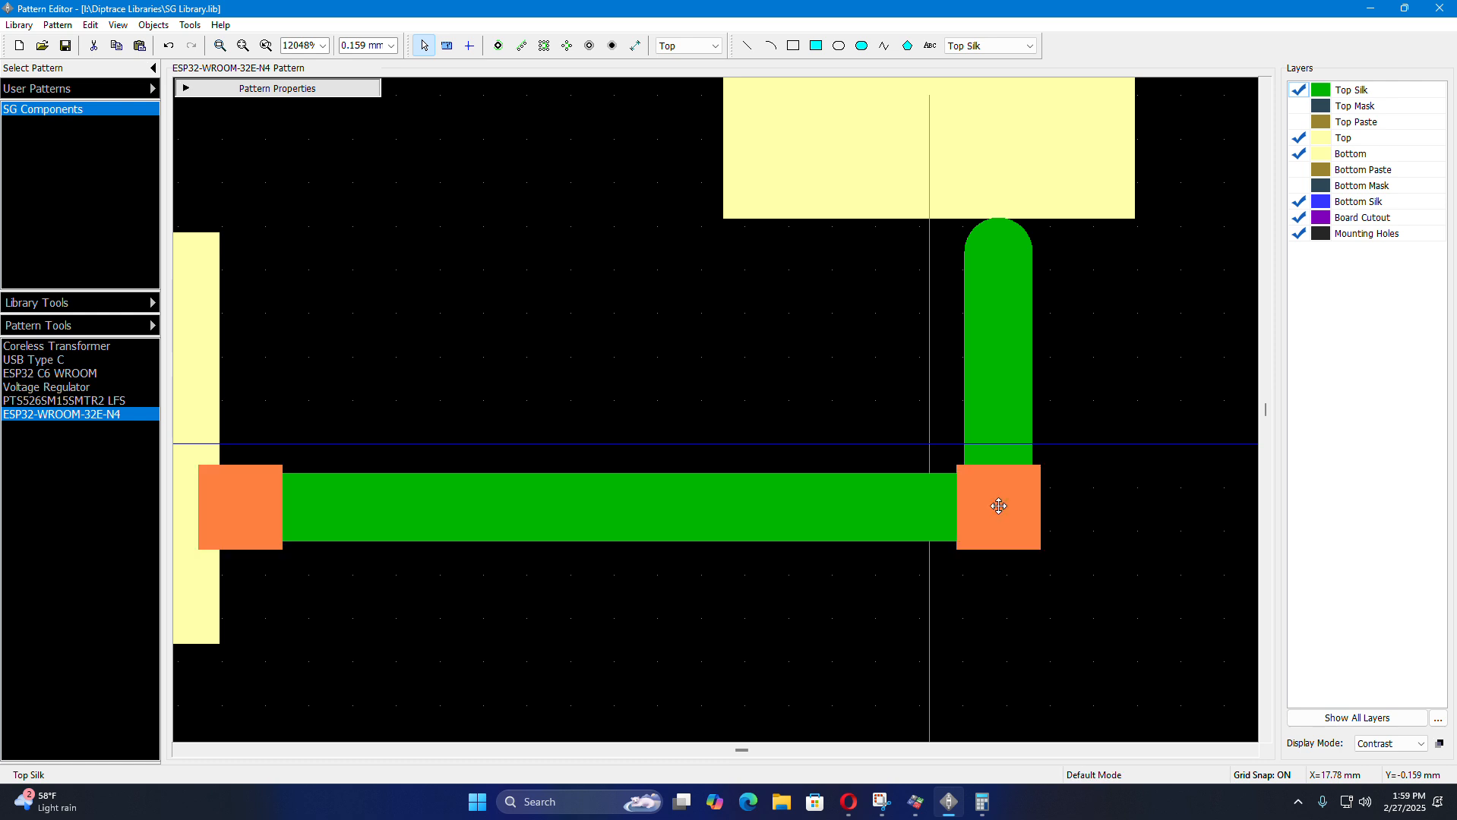
left_click(1048, 625)
- Move the other end of that horizontal silk line clear of the neighbouring bottom-row pad, to about X 15.08 mm
scroll(1106, 581, "down", 4)
scroll(530, 613, "up", 6)
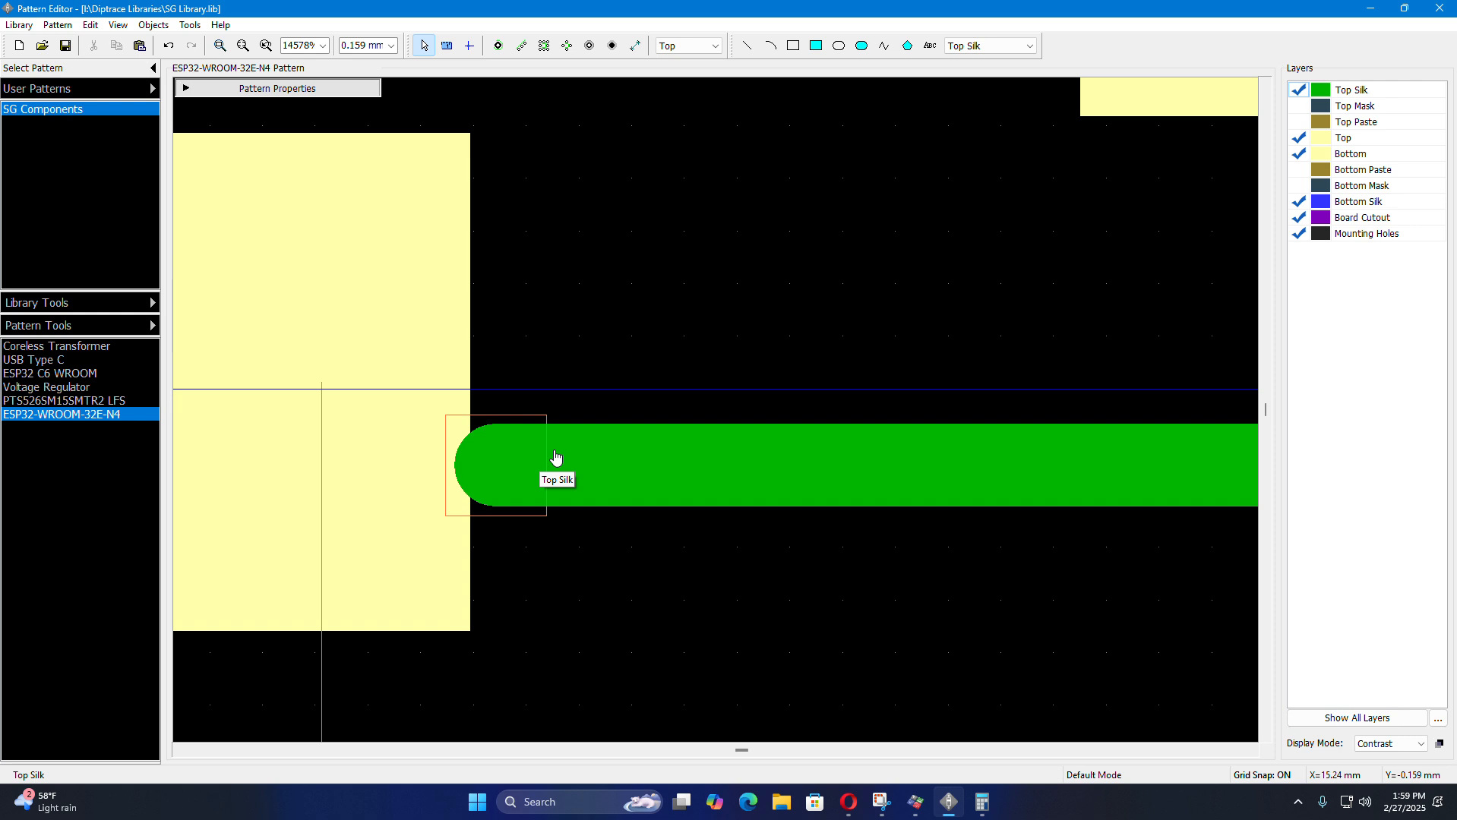
left_click(495, 464)
mouse_move(485, 467)
left_mouse_down()
mouse_move(495, 452)
mouse_move(514, 459)
mouse_move(502, 471)
left_mouse_up()
- Level the horizontal silk line by copying its start point Y, -0.23 mm, into its end point Y
double_click(653, 513)
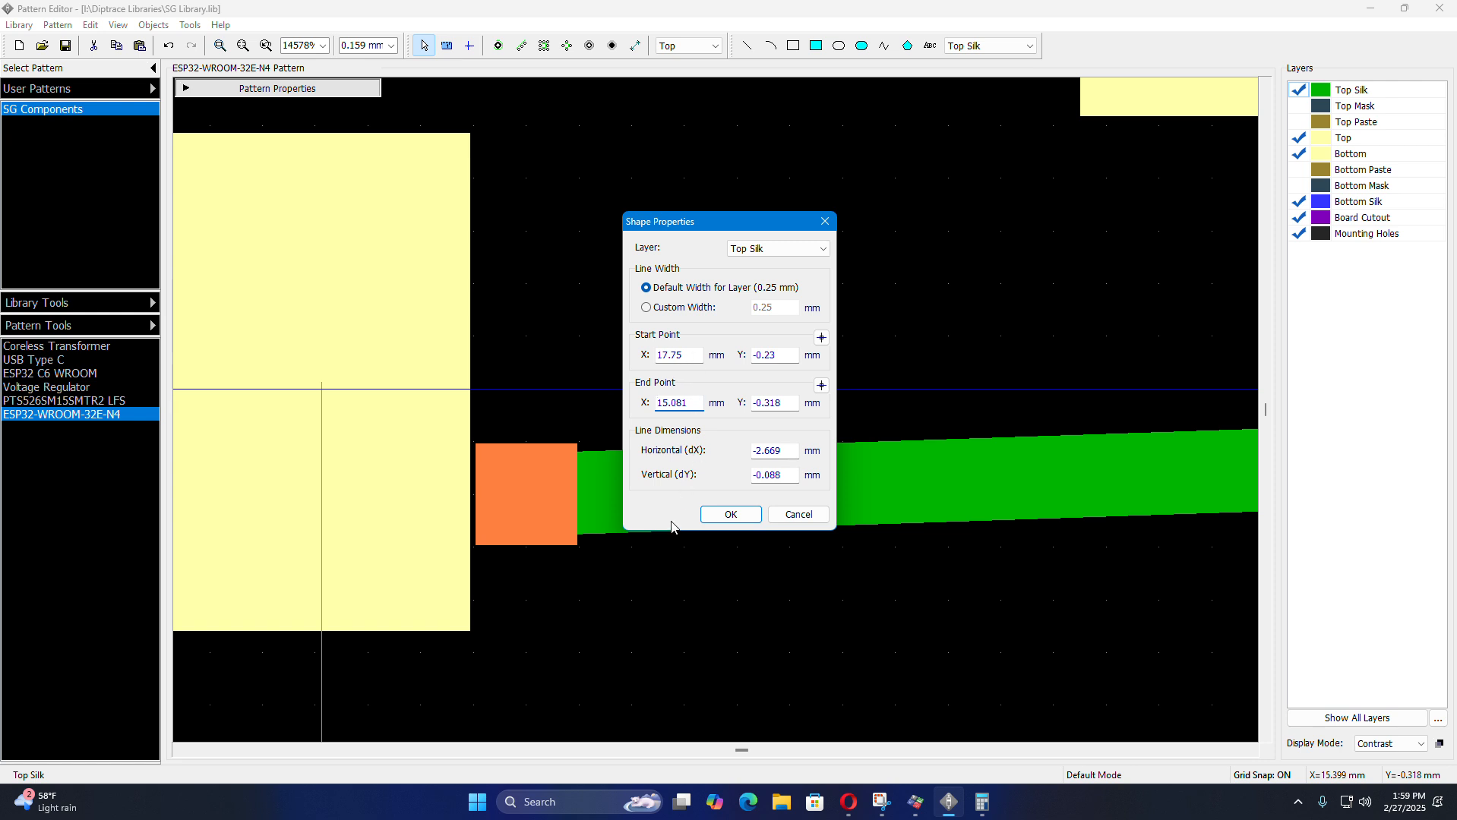
double_click(786, 354)
key("ctrl+c")
double_click(790, 403)
key("ctrl+v")
left_click(729, 514)
scroll(838, 501, "down", 4)
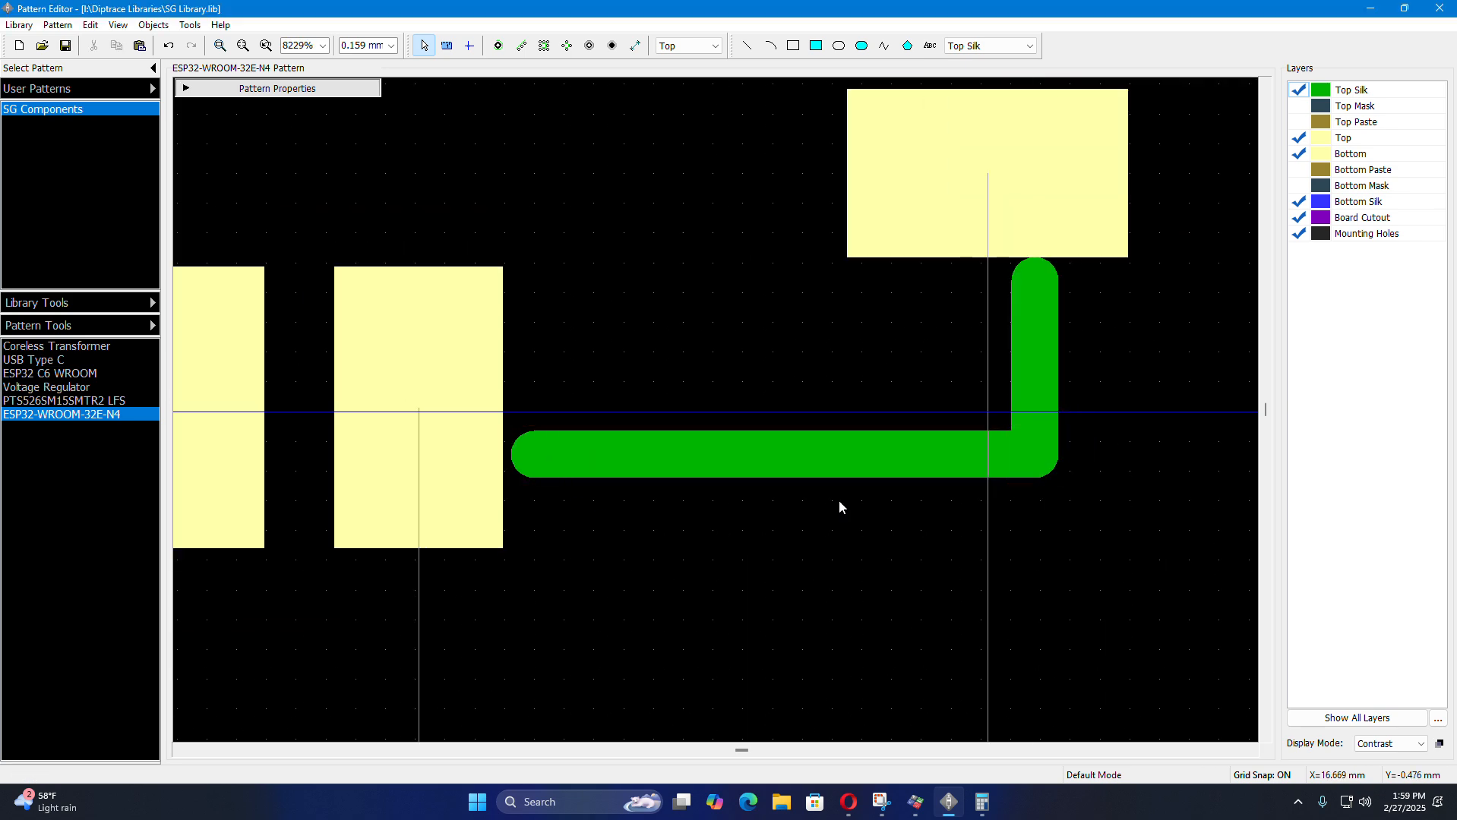
- Add a horizontal dimension between the two outer silk corners and place it below the 3.035 dimensions
scroll(812, 583, "up", 2)
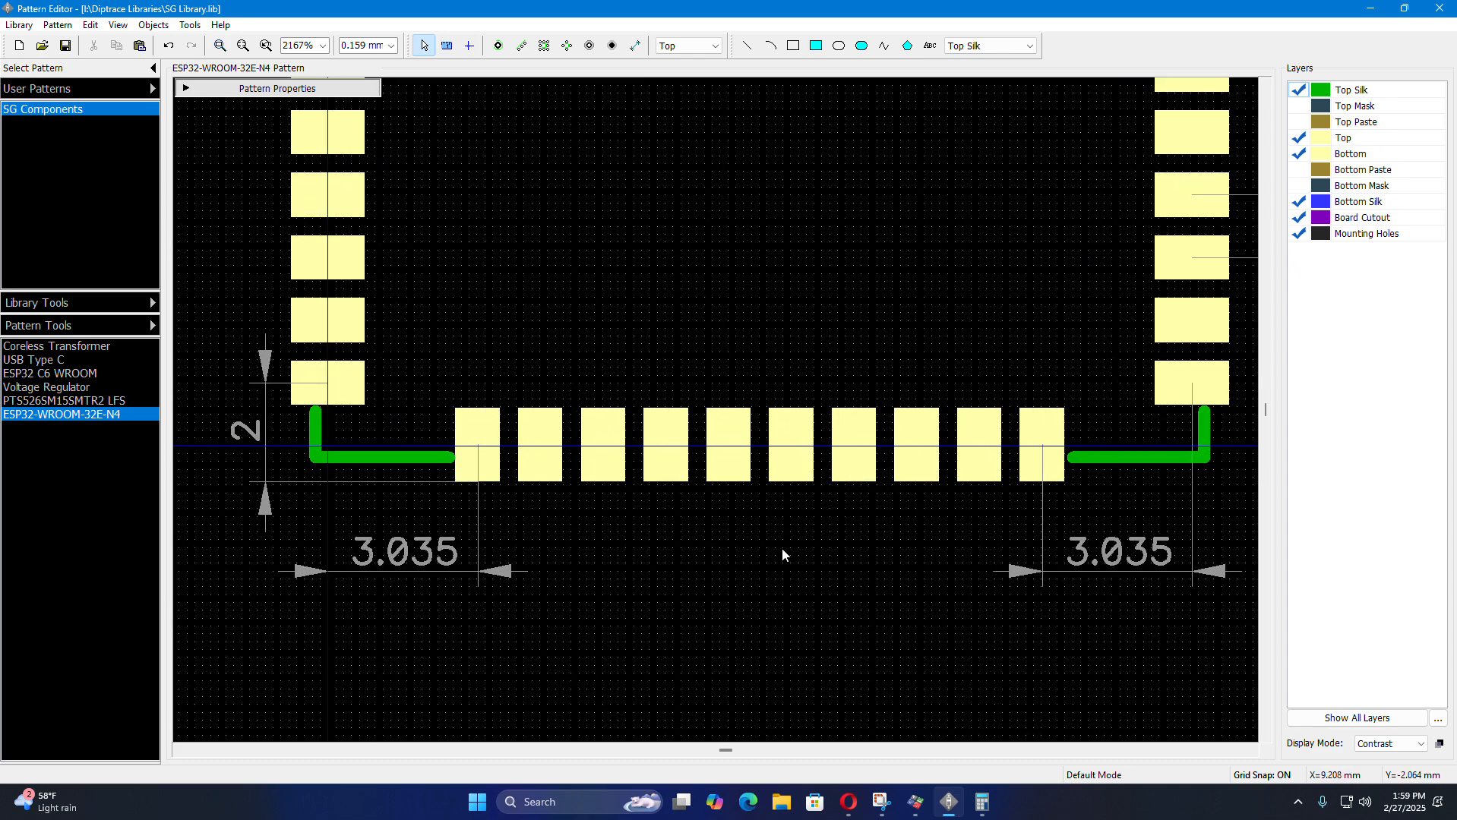
scroll(782, 548, "down", 1)
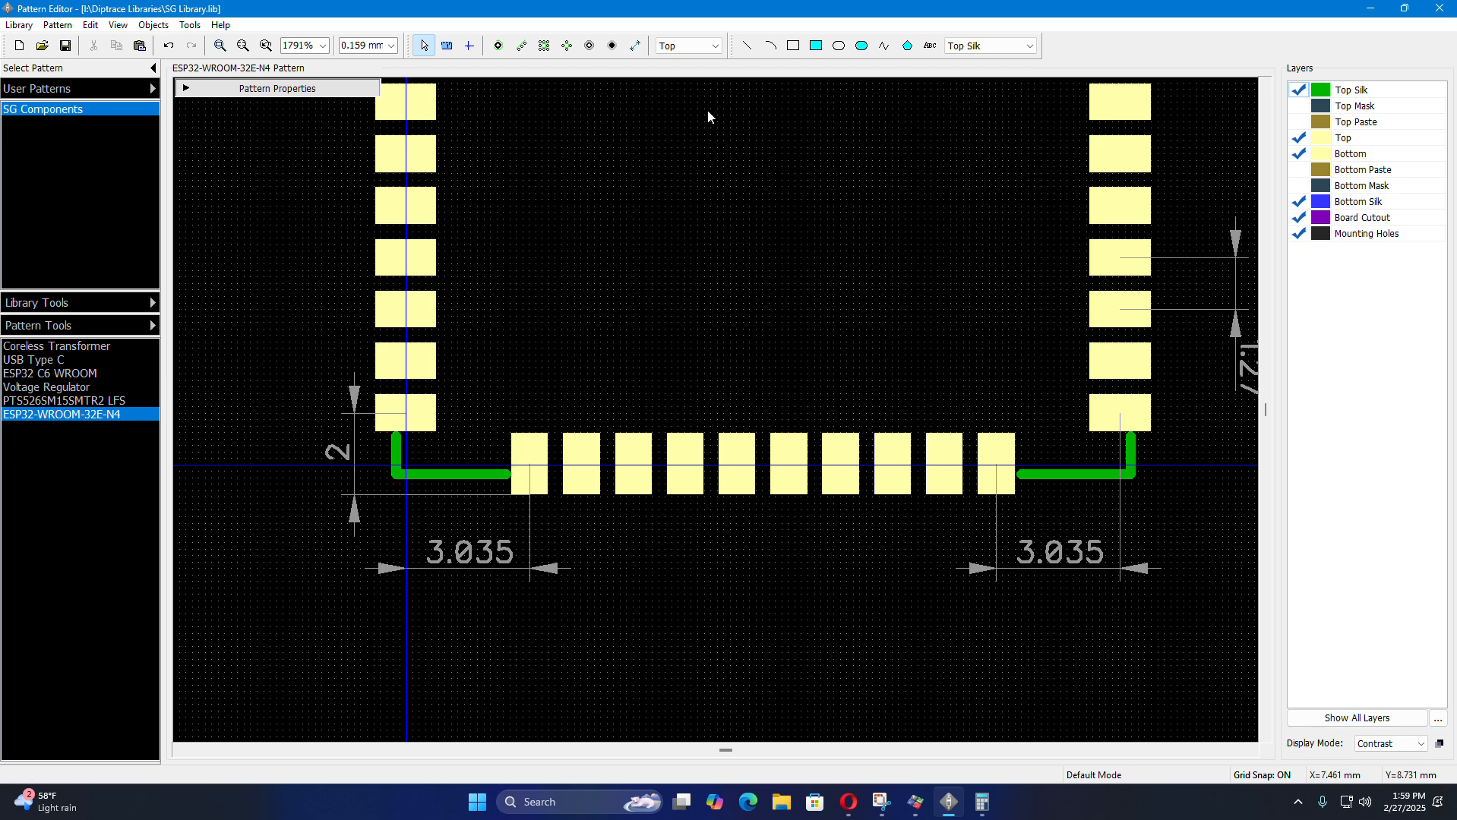
left_click(631, 54)
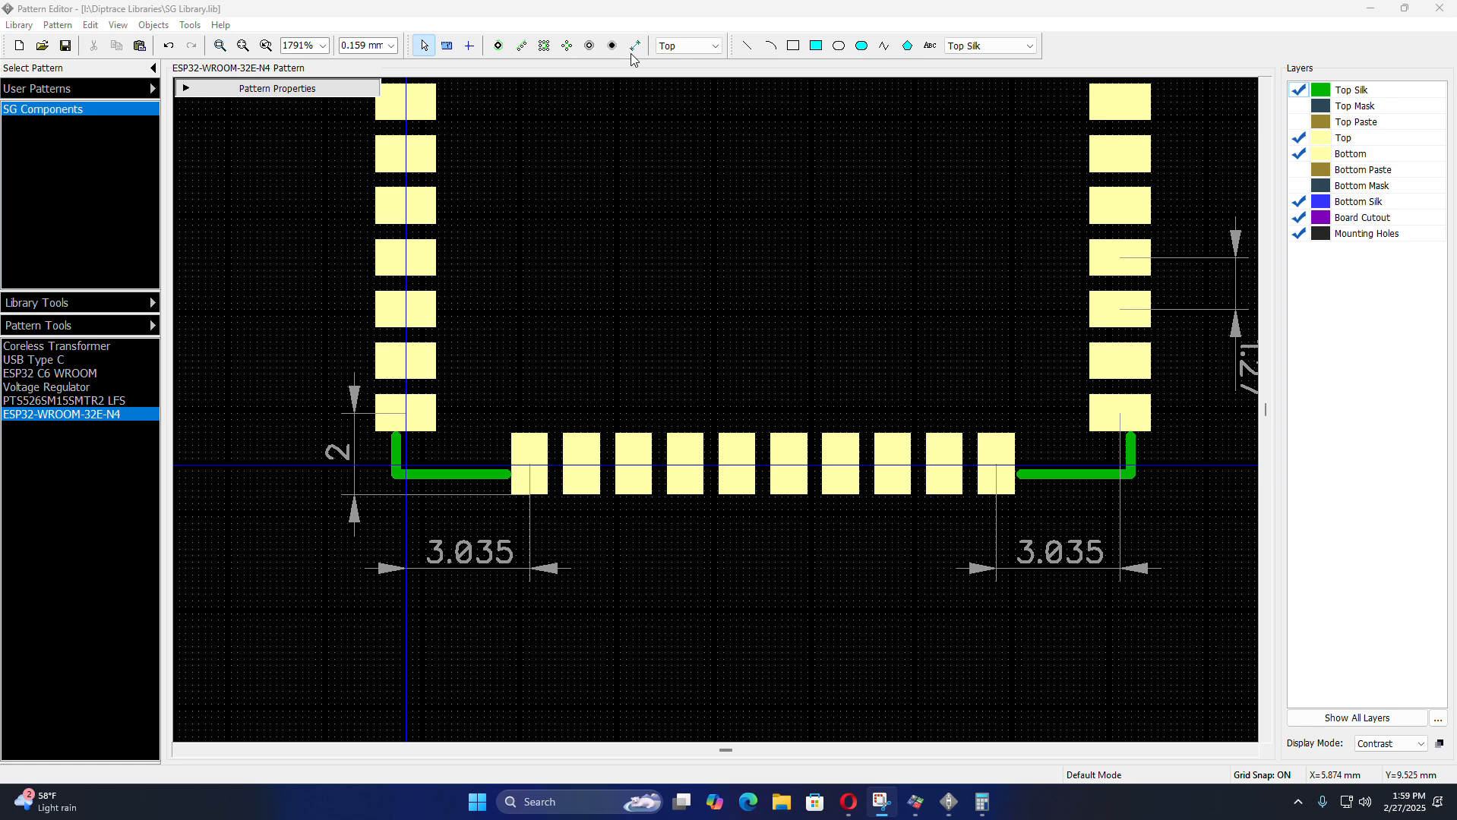
left_click(633, 54)
left_click(633, 53)
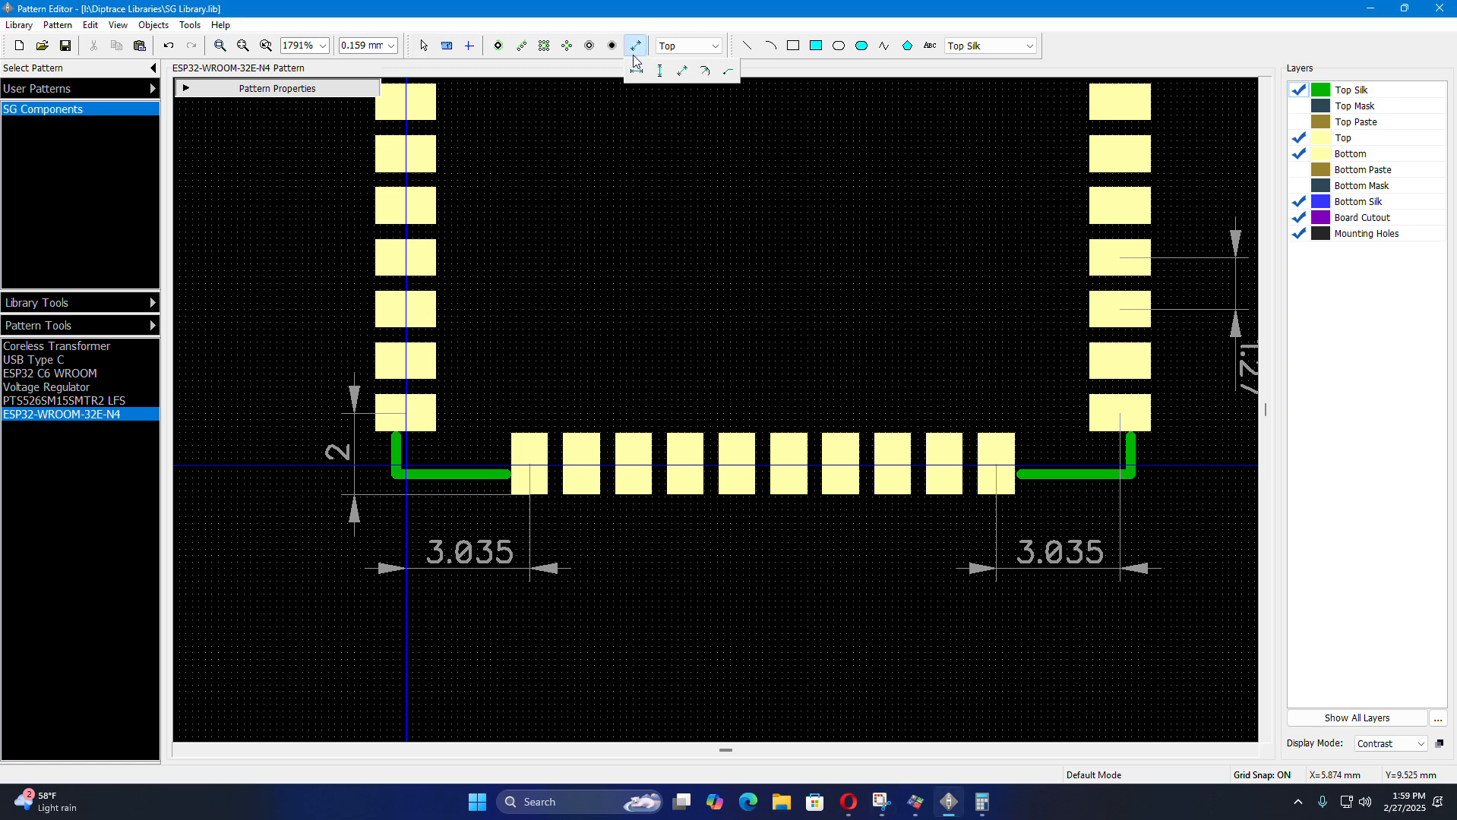
left_click(393, 473)
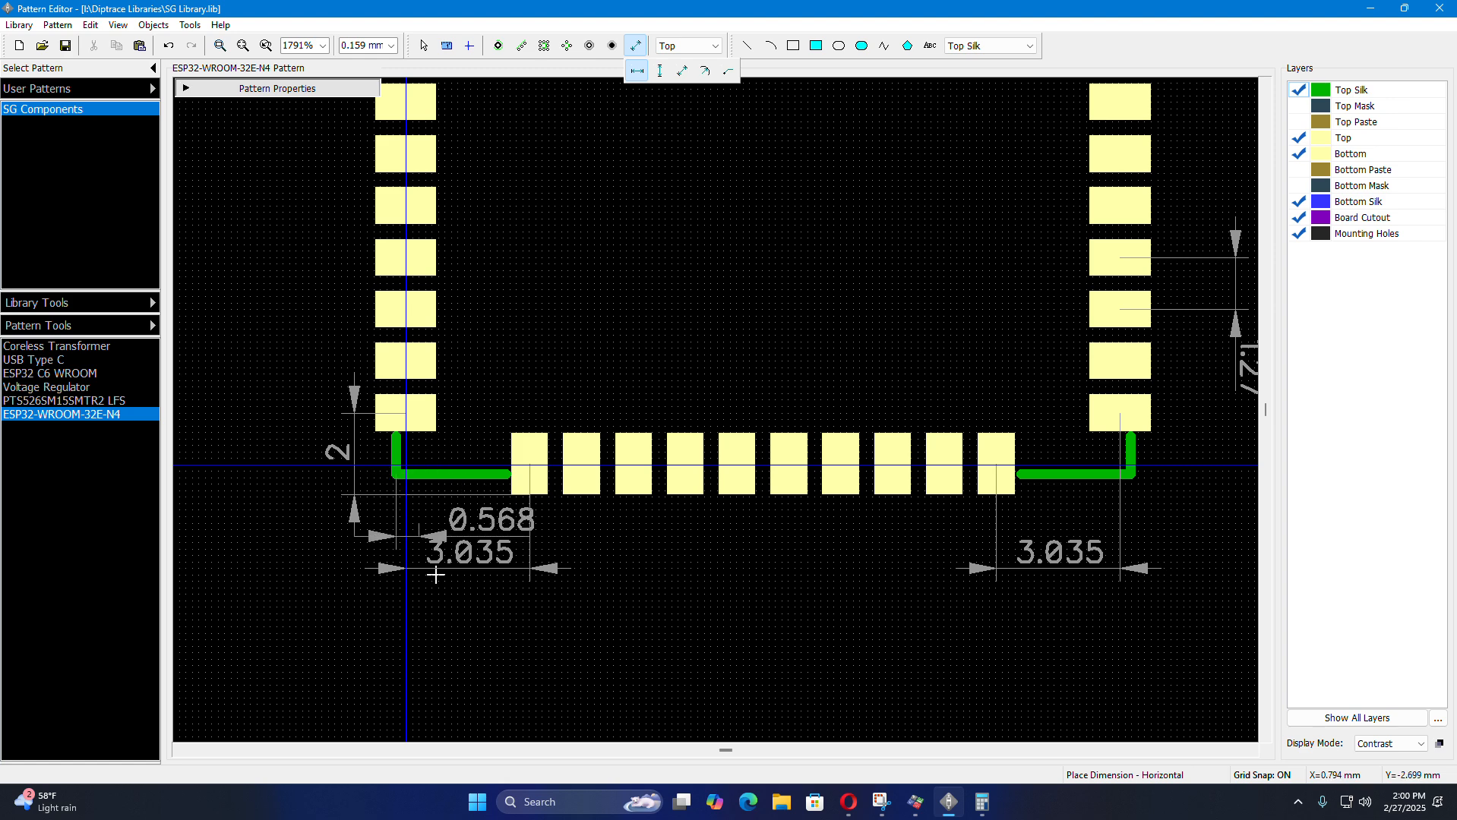
left_click(1131, 474)
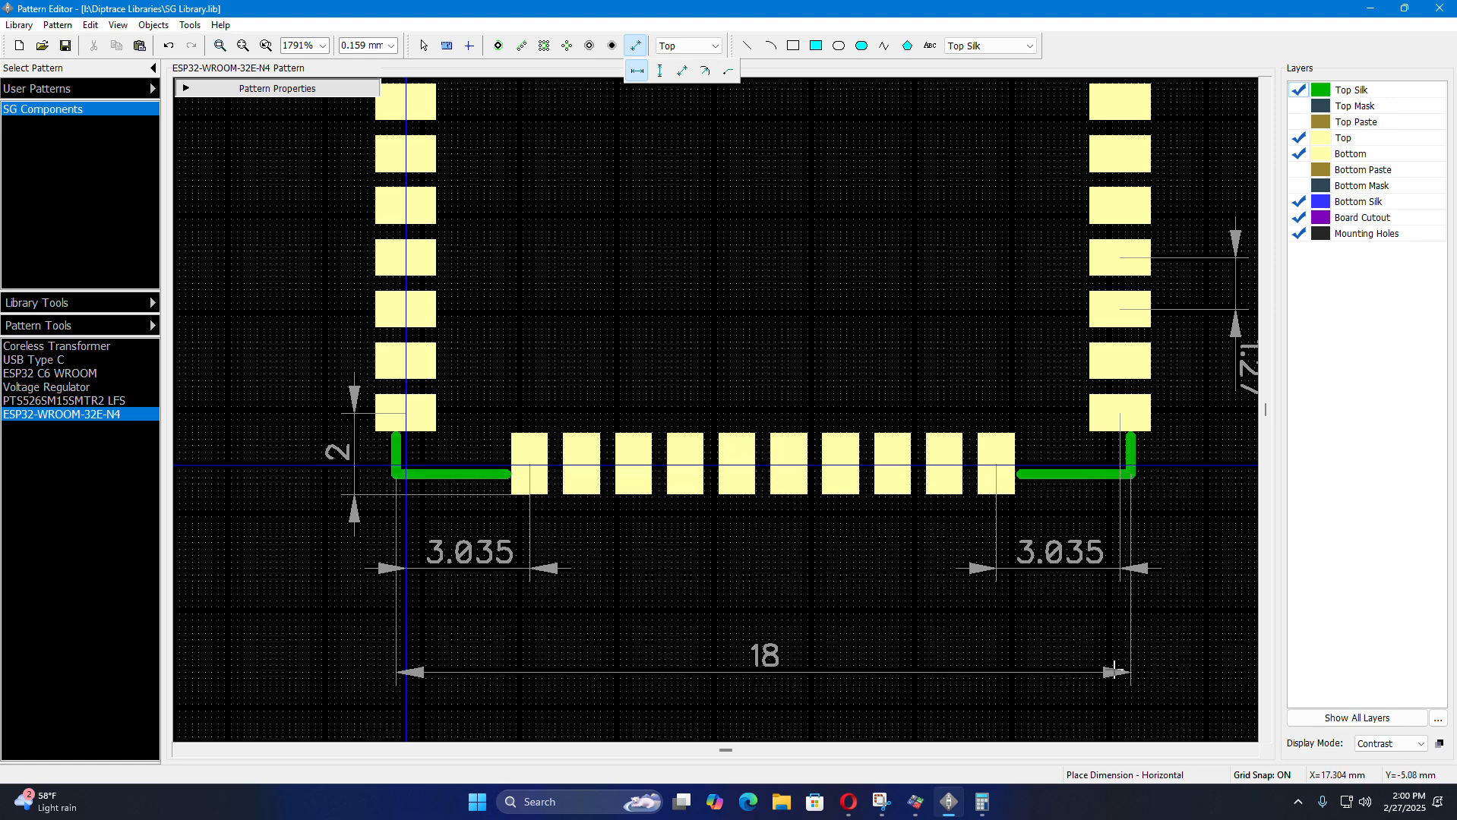
left_click(1114, 672)
- Add a horizontal dimension between the centres of the lowest left- and right-column pads, placed between the 3.035 and 18 dimensions
scroll(817, 611, "down", 1)
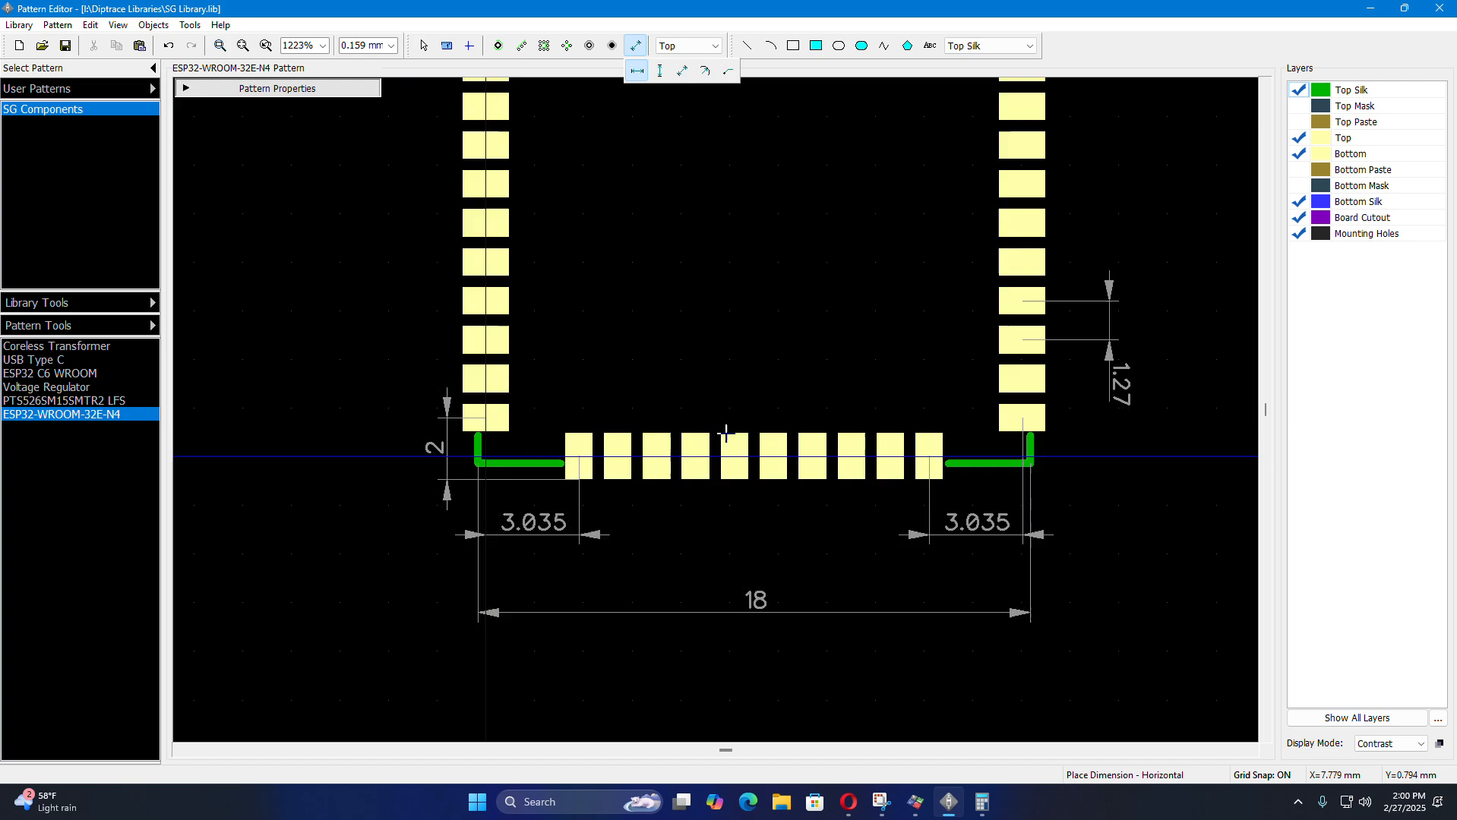
scroll(818, 612, "up", 2)
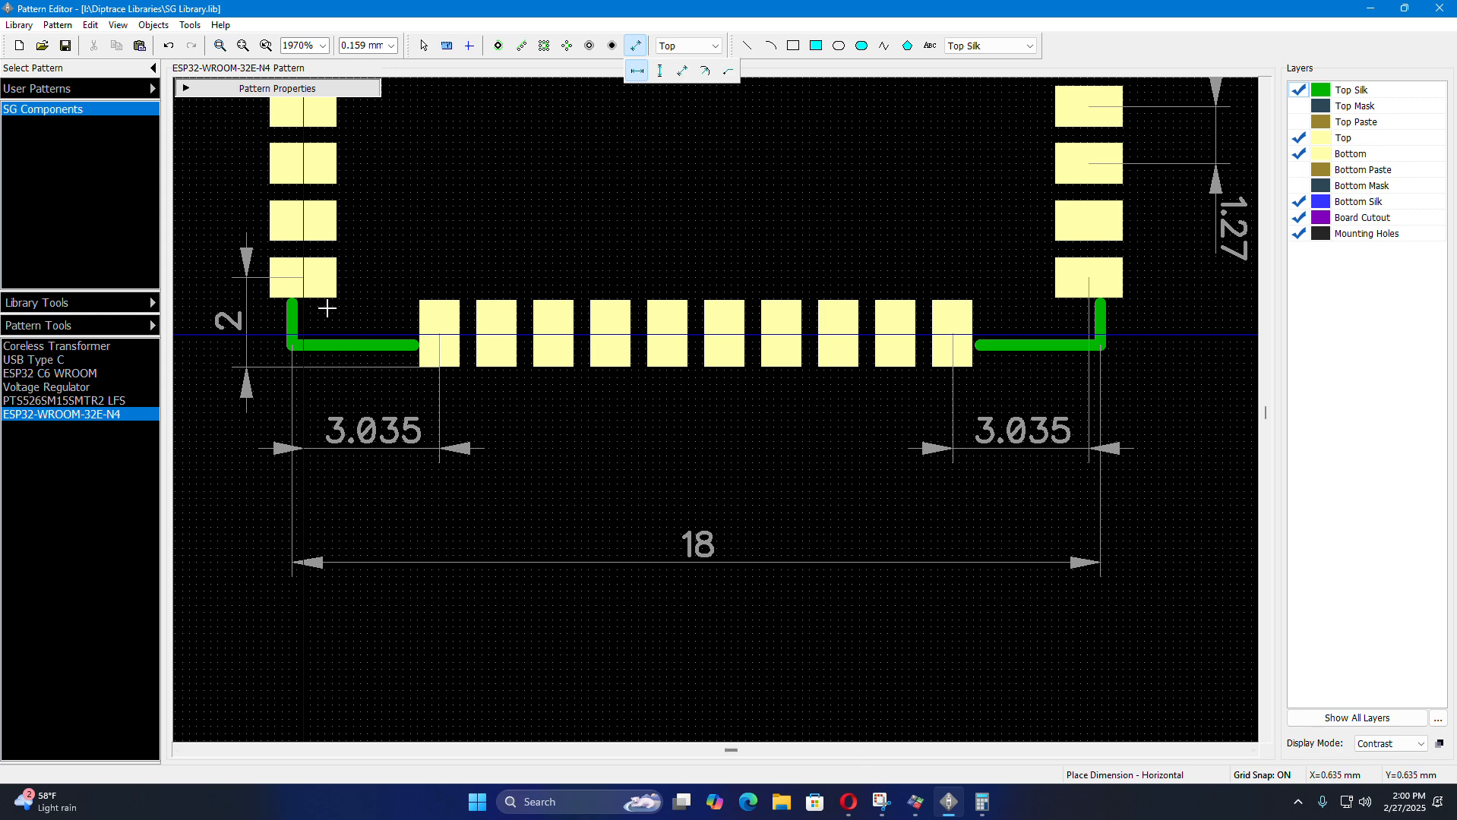
left_click(303, 277)
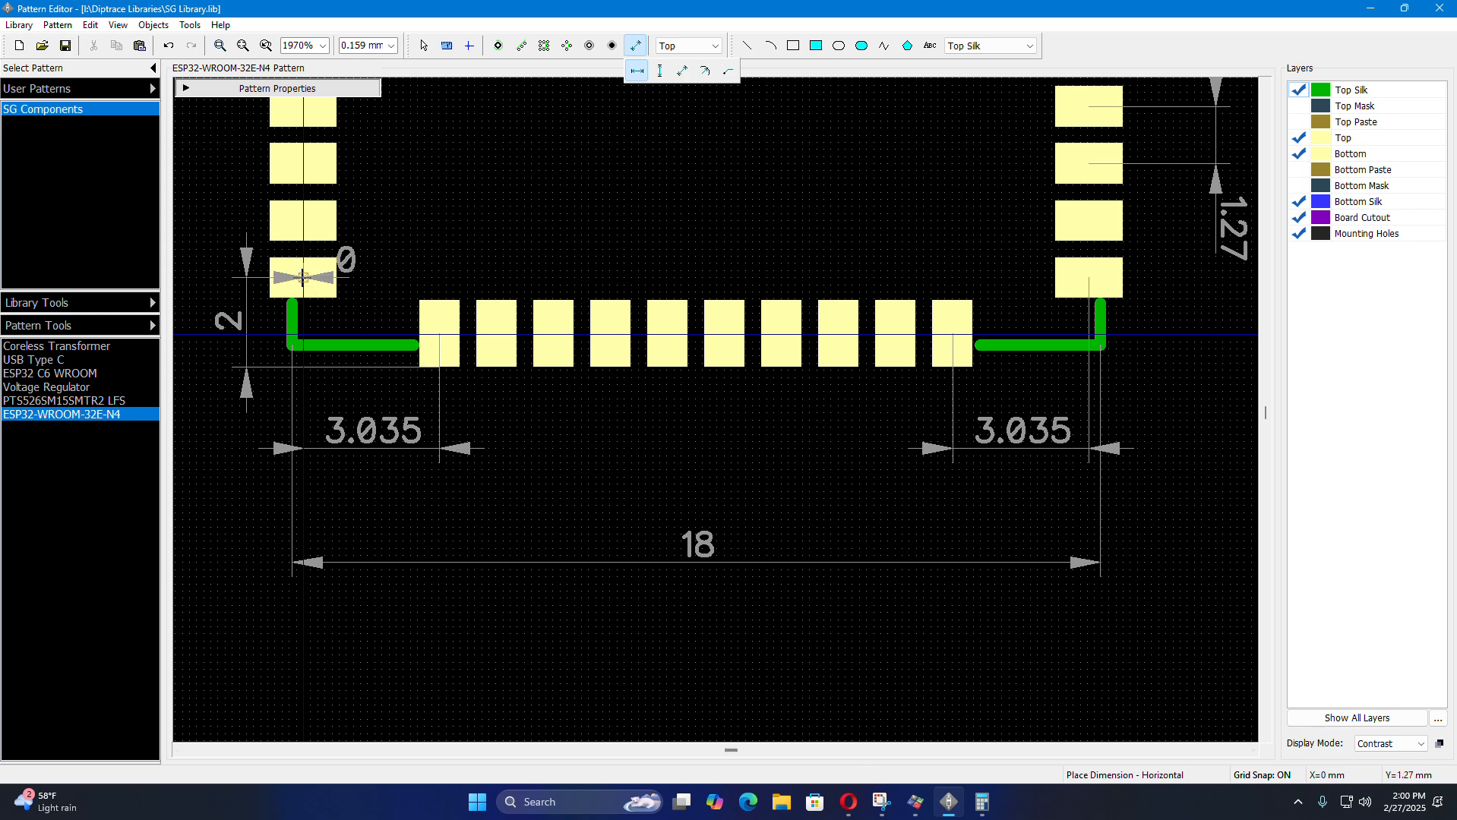
left_click(1089, 278)
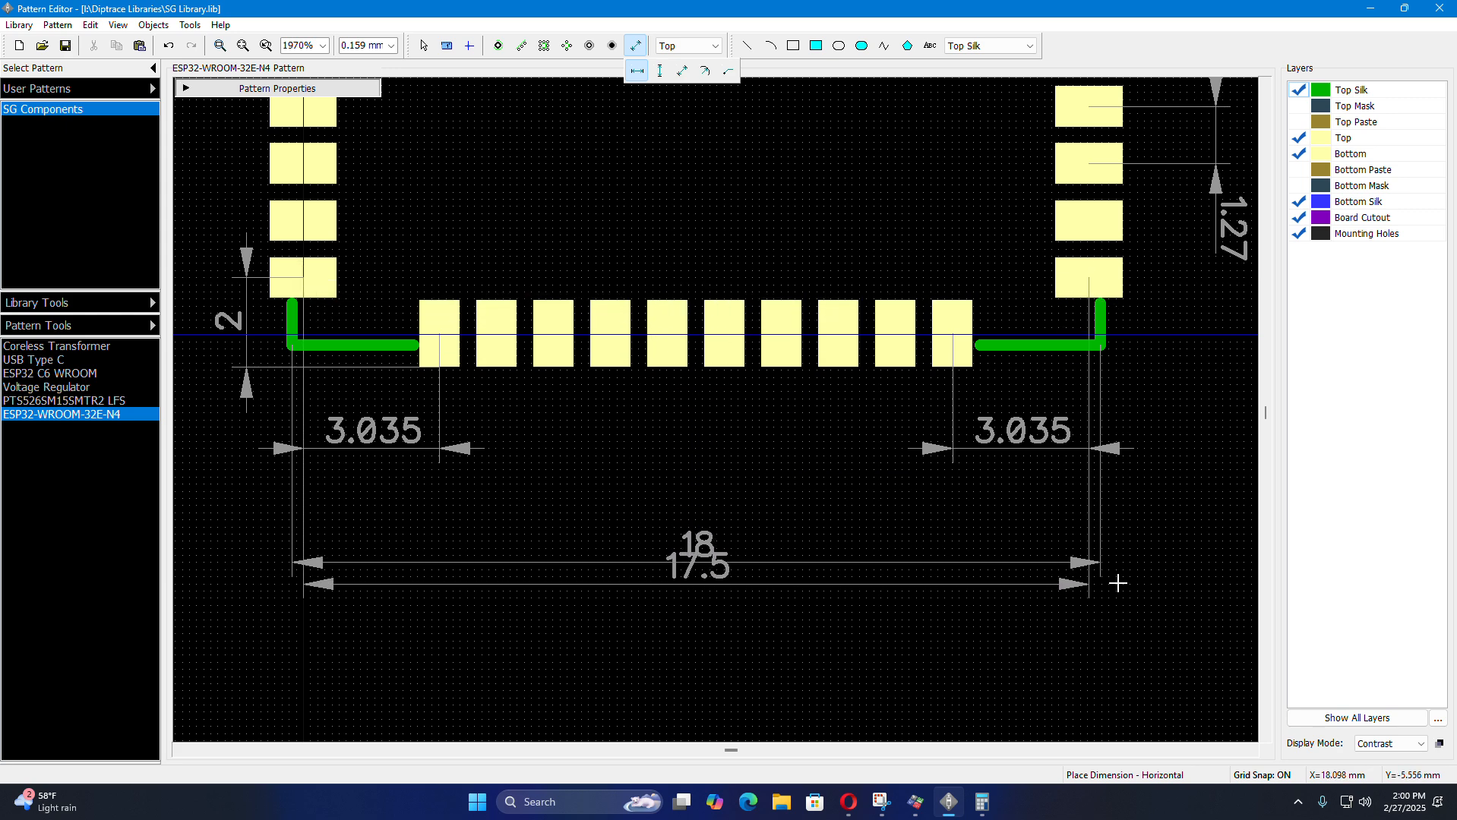
left_click(1120, 507)
right_click(1196, 491)
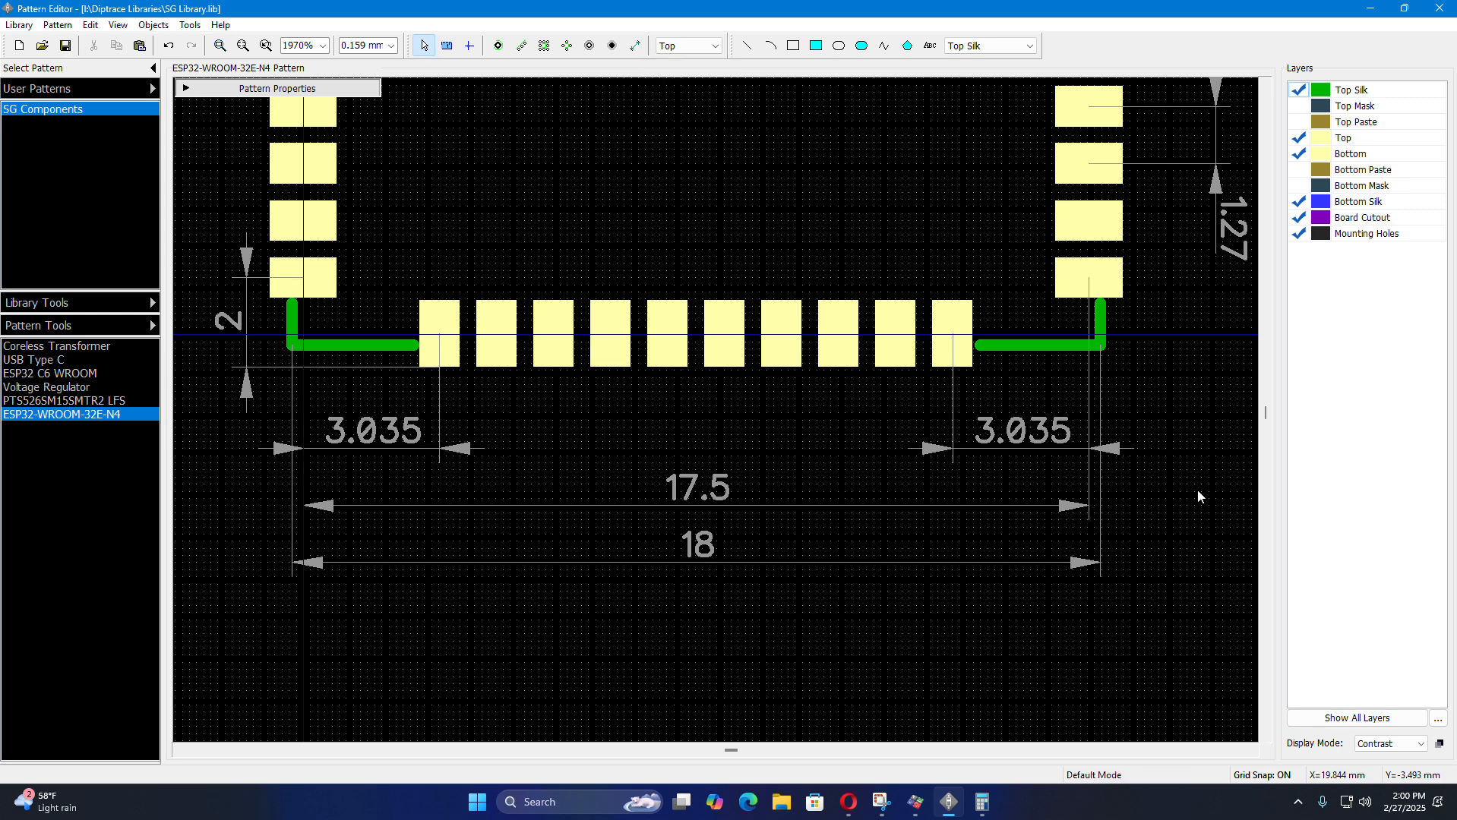
- Delete both 3.035 horizontal dimensions and the 2 mm vertical dimension at the lower-left corner
left_click(1007, 452)
key("Delete")
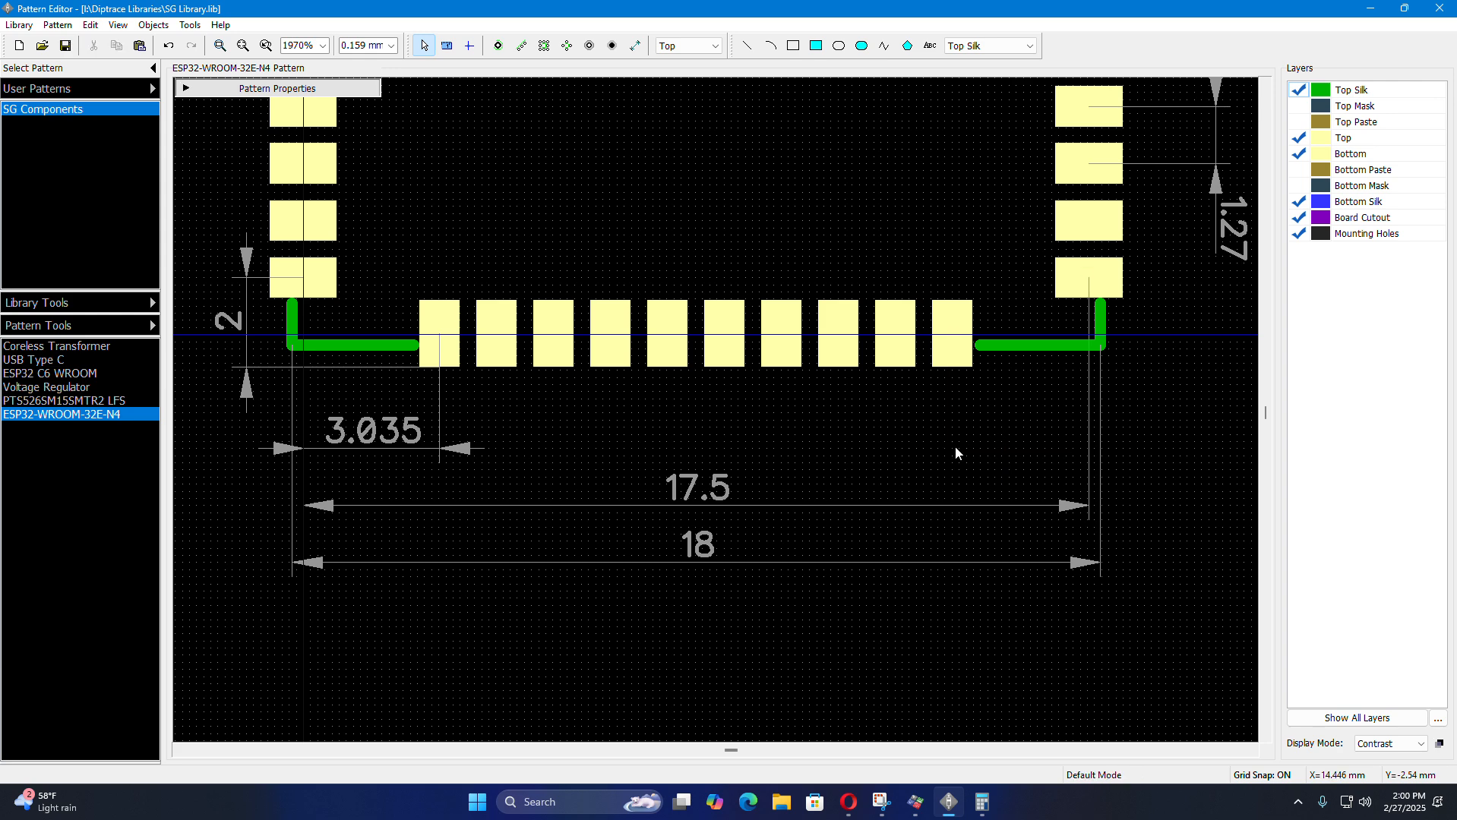
left_click(406, 449)
key("Delete")
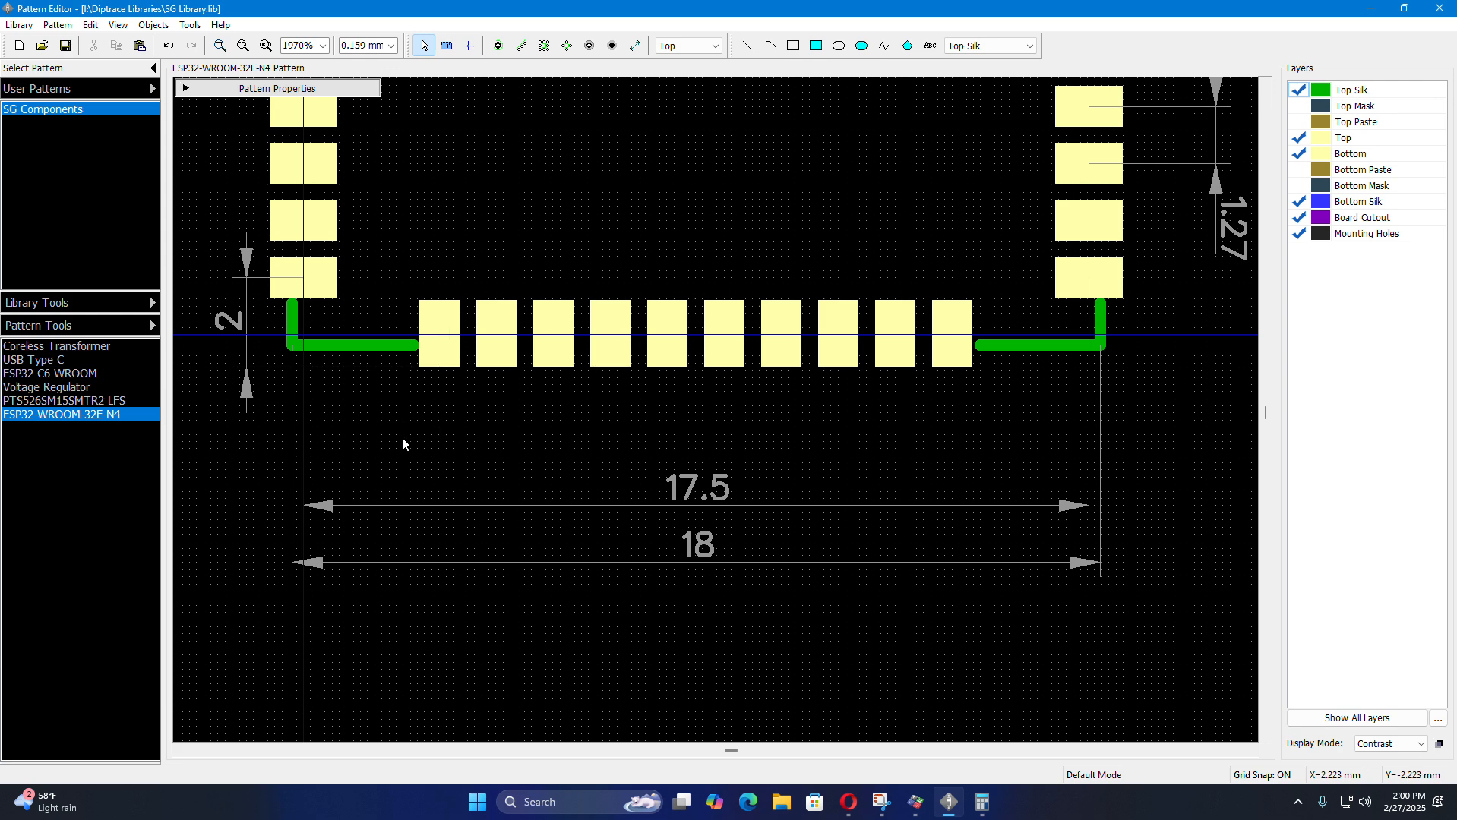
left_click(245, 339)
key("Delete")
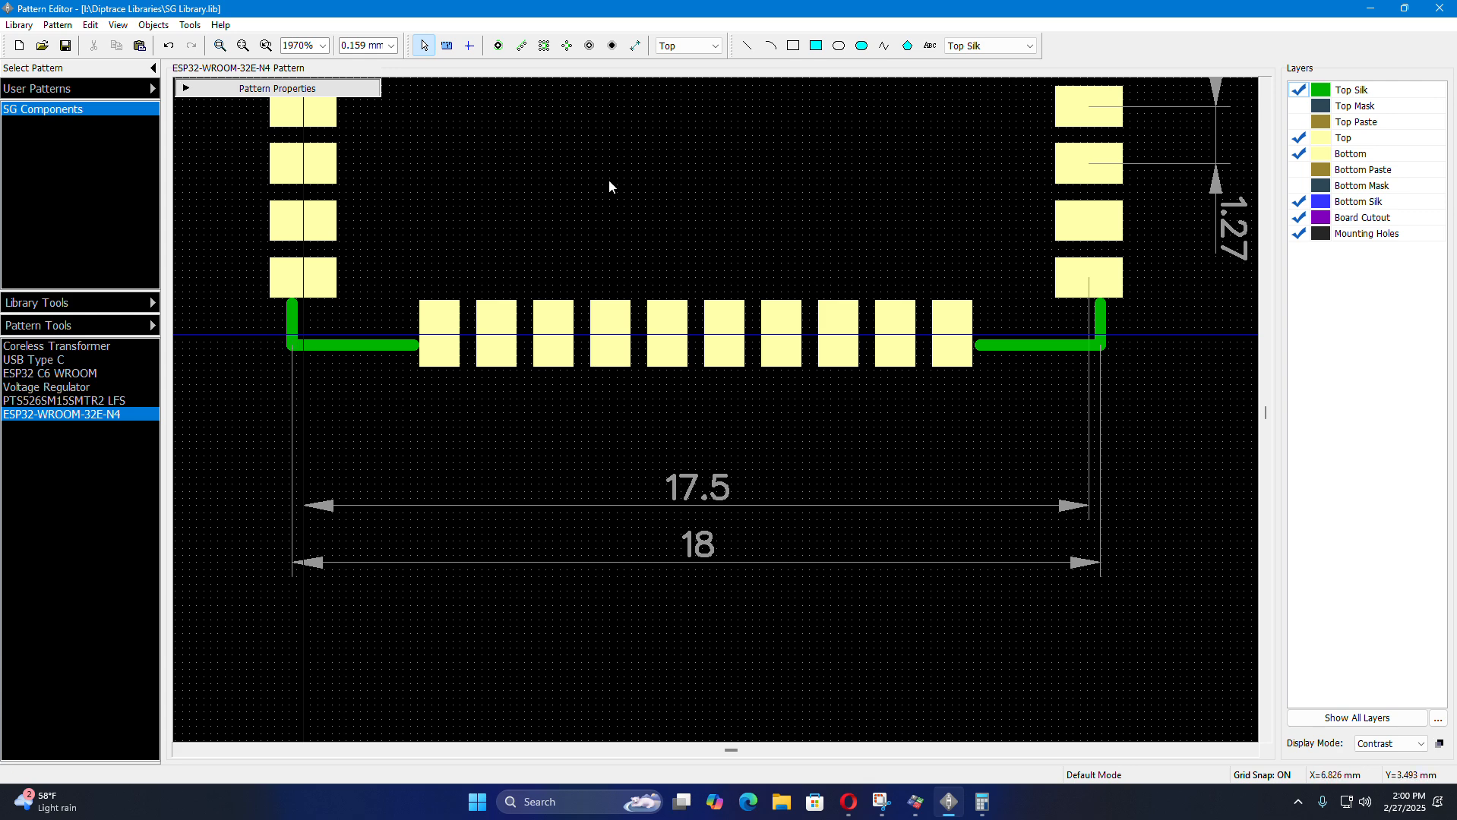
- Add a horizontal dimension from the lower-left silk corner to the centre of the first bottom-row pad, placed above the 17.5 dimension
left_click(637, 47)
left_click(637, 70)
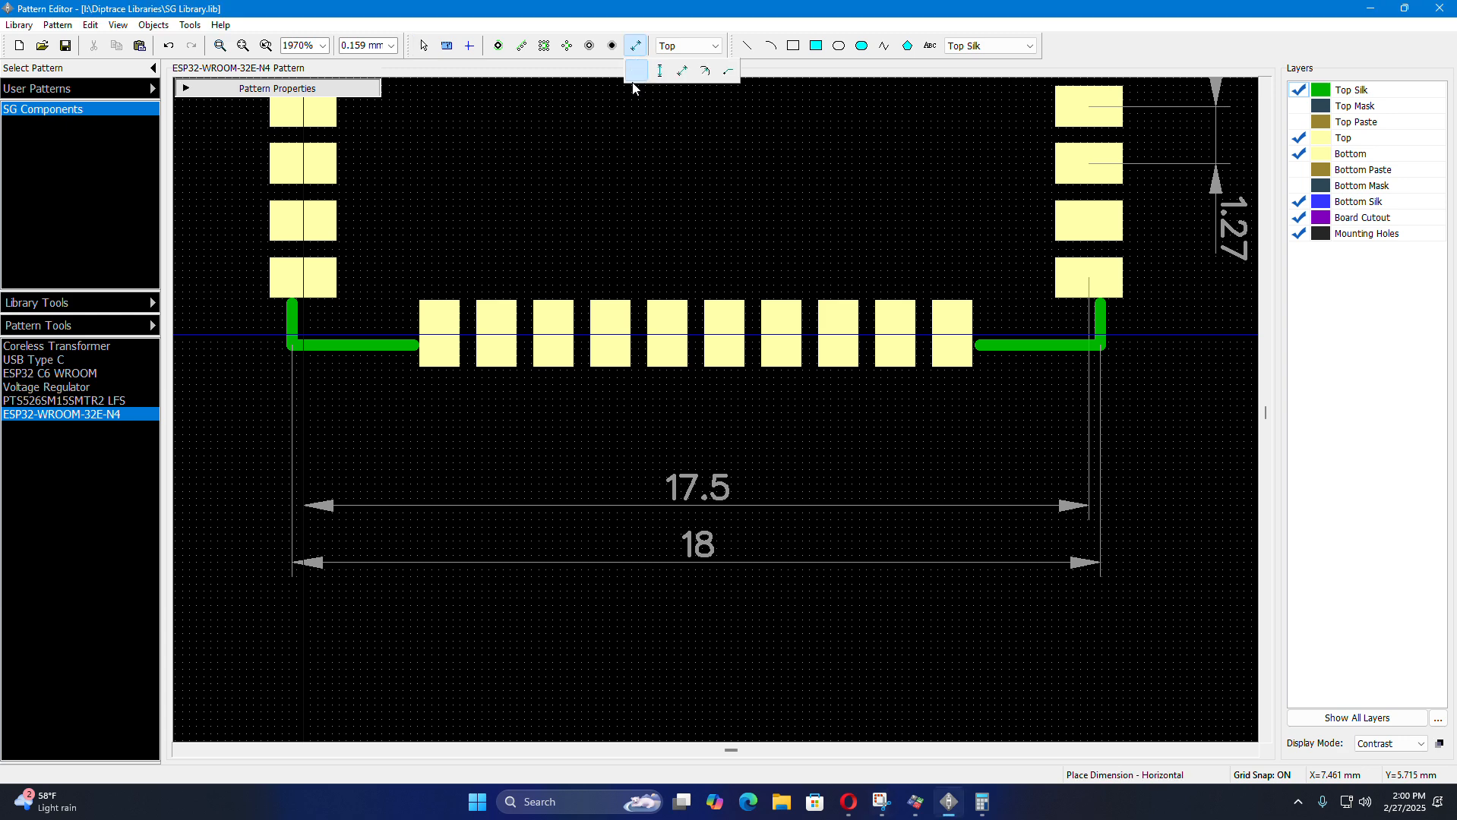
scroll(289, 416, "up", 2)
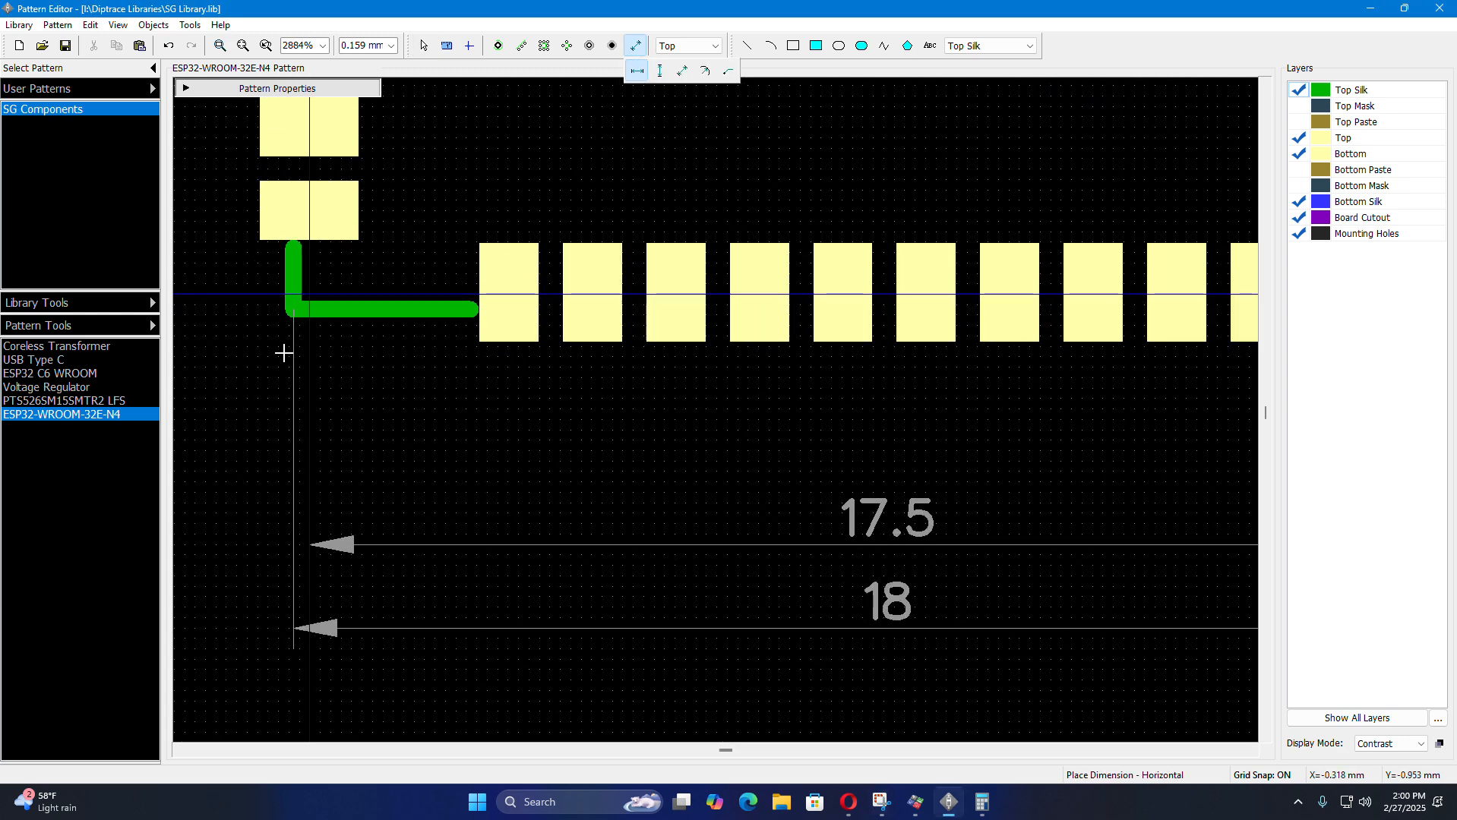
left_click(293, 310)
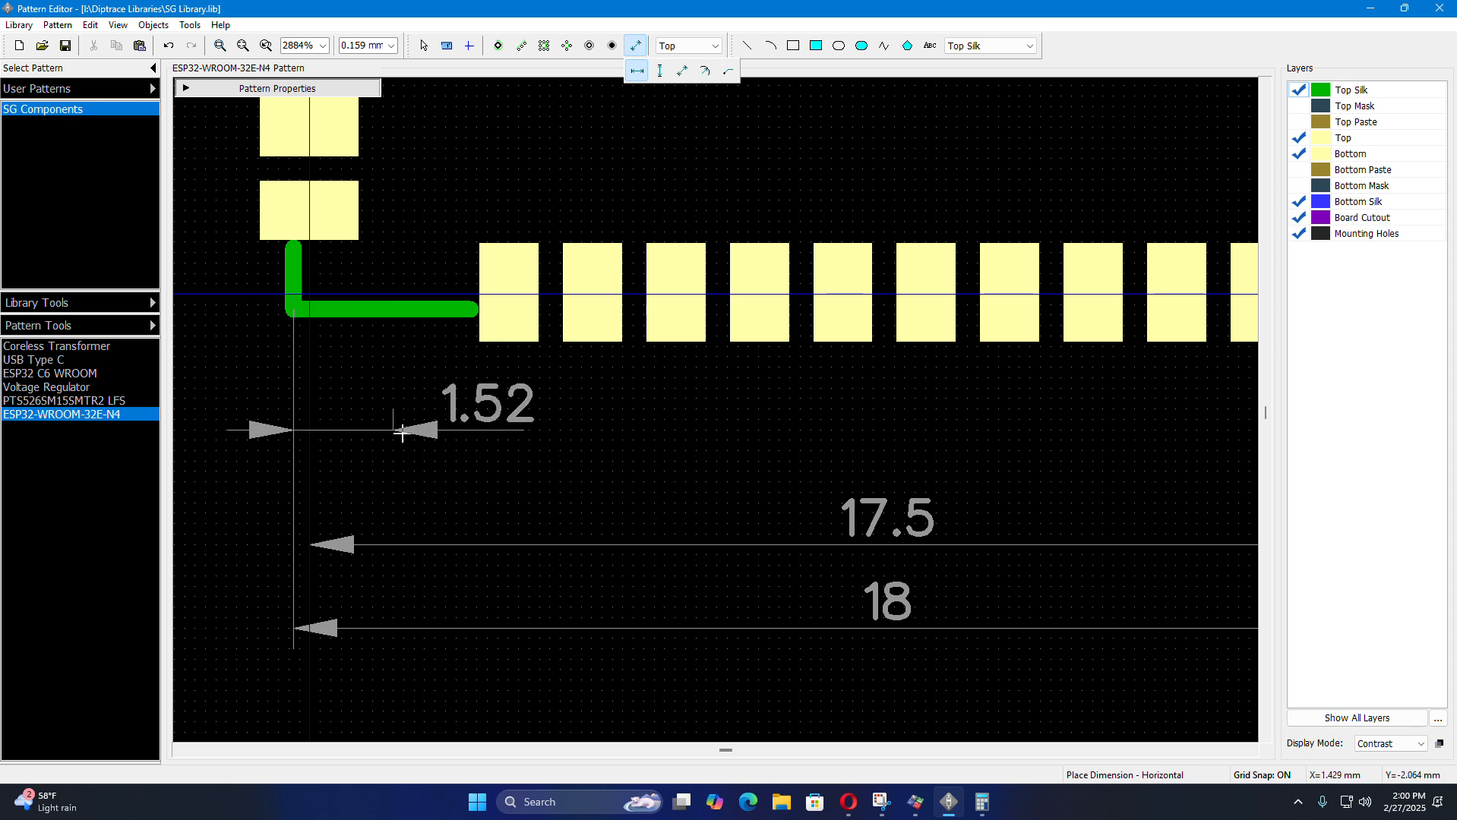
left_click(509, 292)
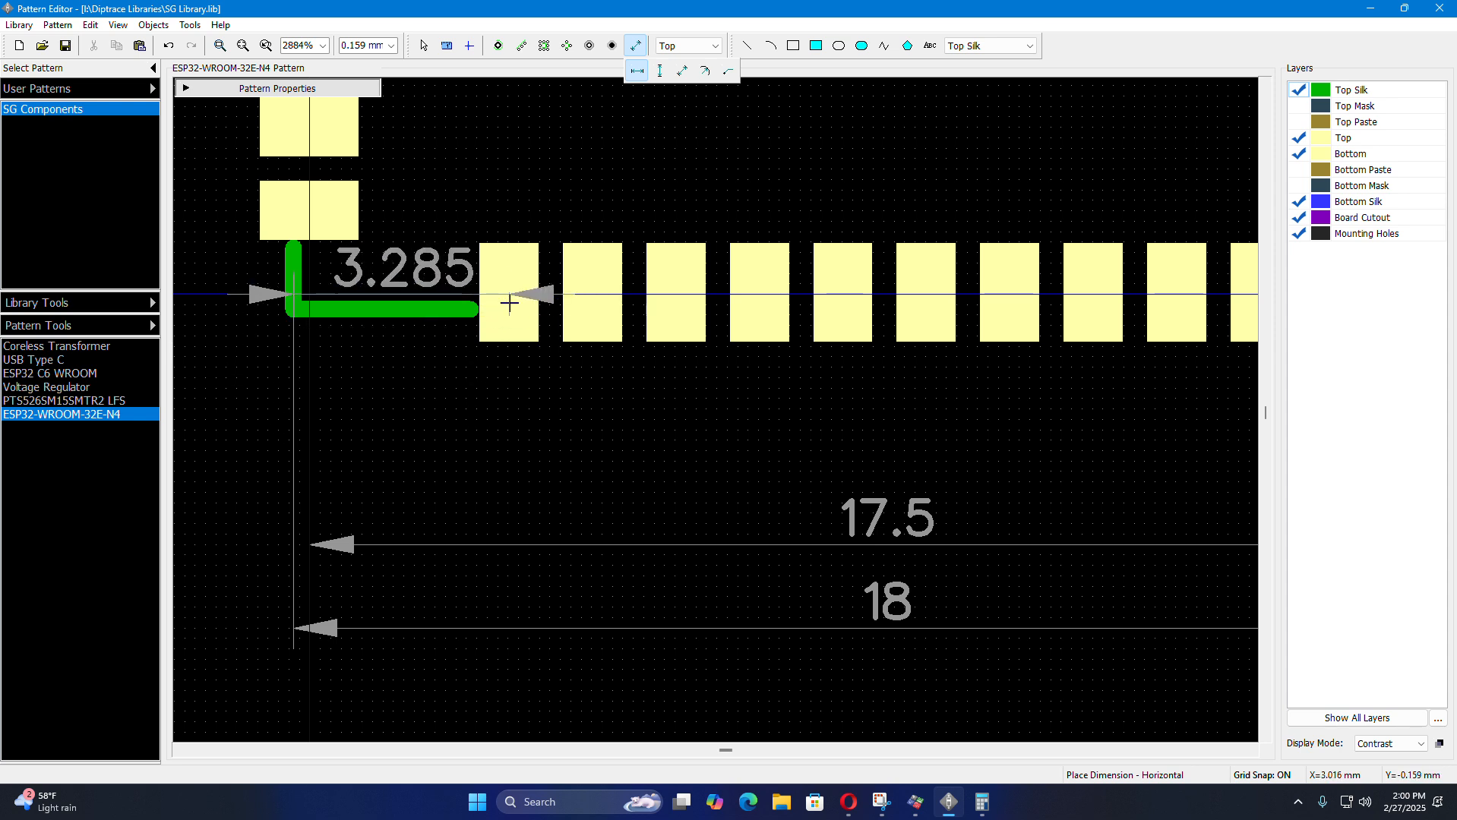
left_click(331, 448)
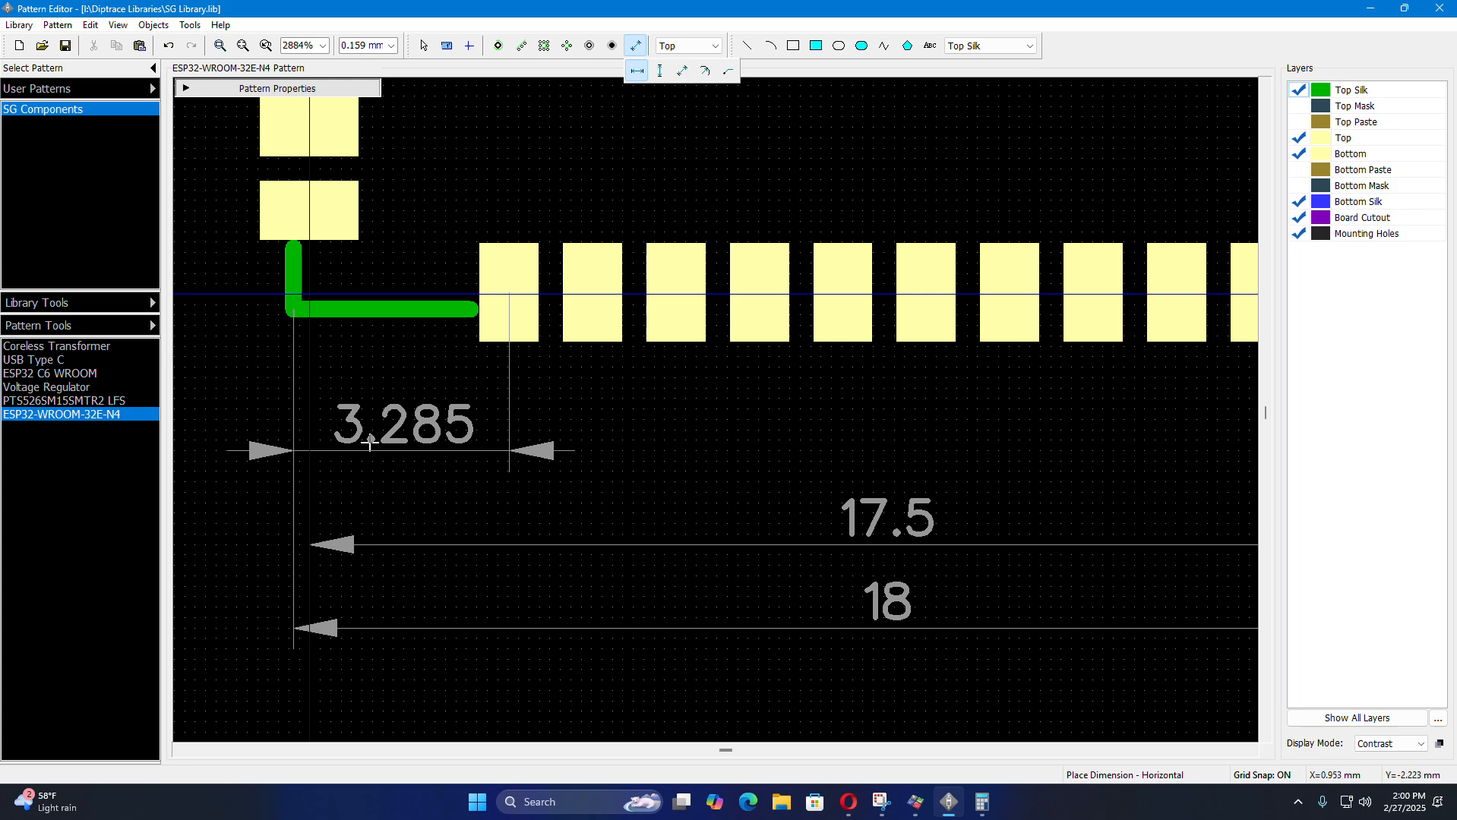
- Add a matching horizontal dimension from the lower-right silk corner to the centre of the last bottom-row pad, above the 17.5 dimension
scroll(187, 472, "down", 7)
scroll(858, 467, "up", 6)
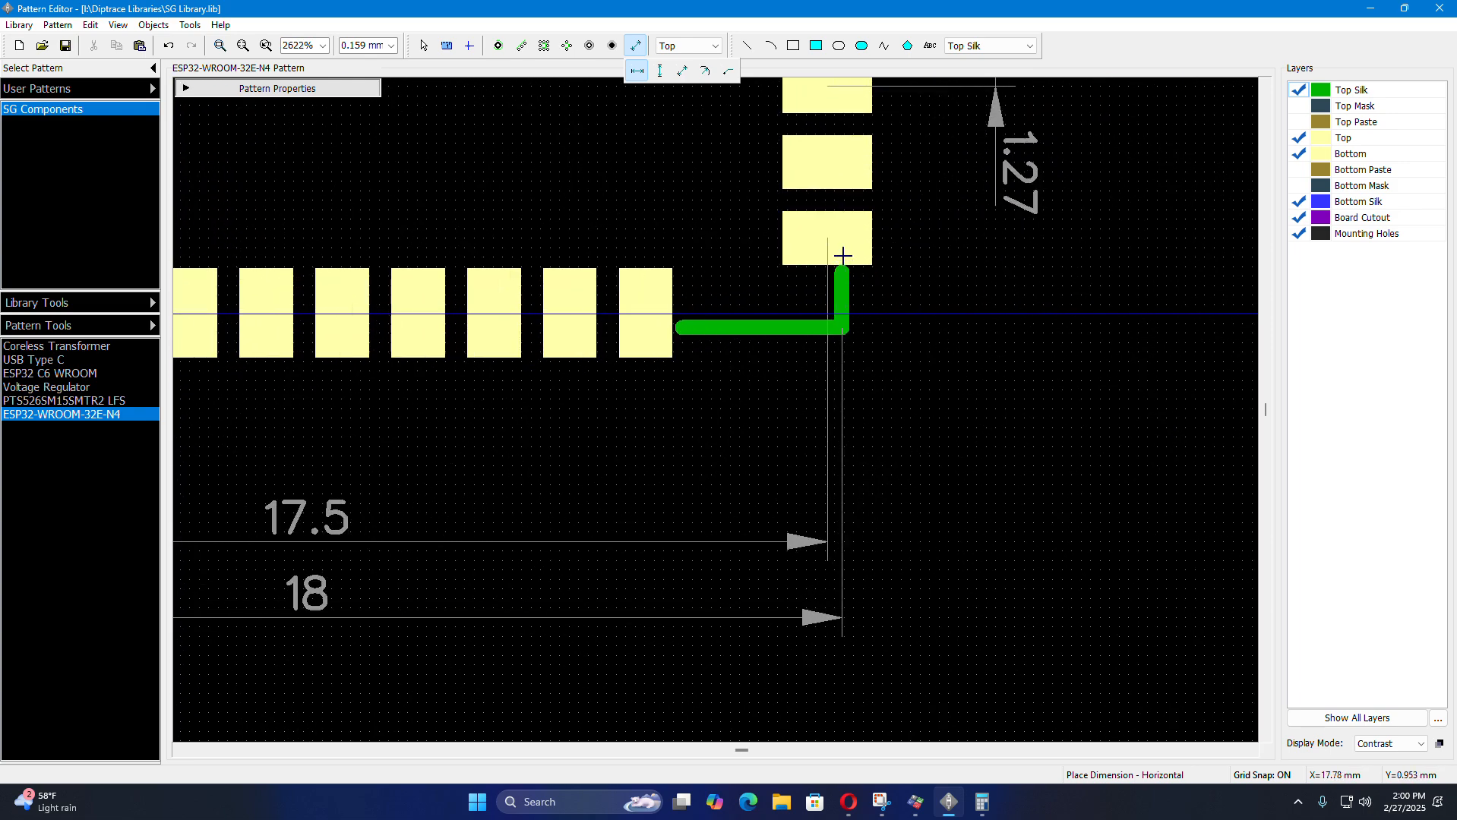
left_click(843, 327)
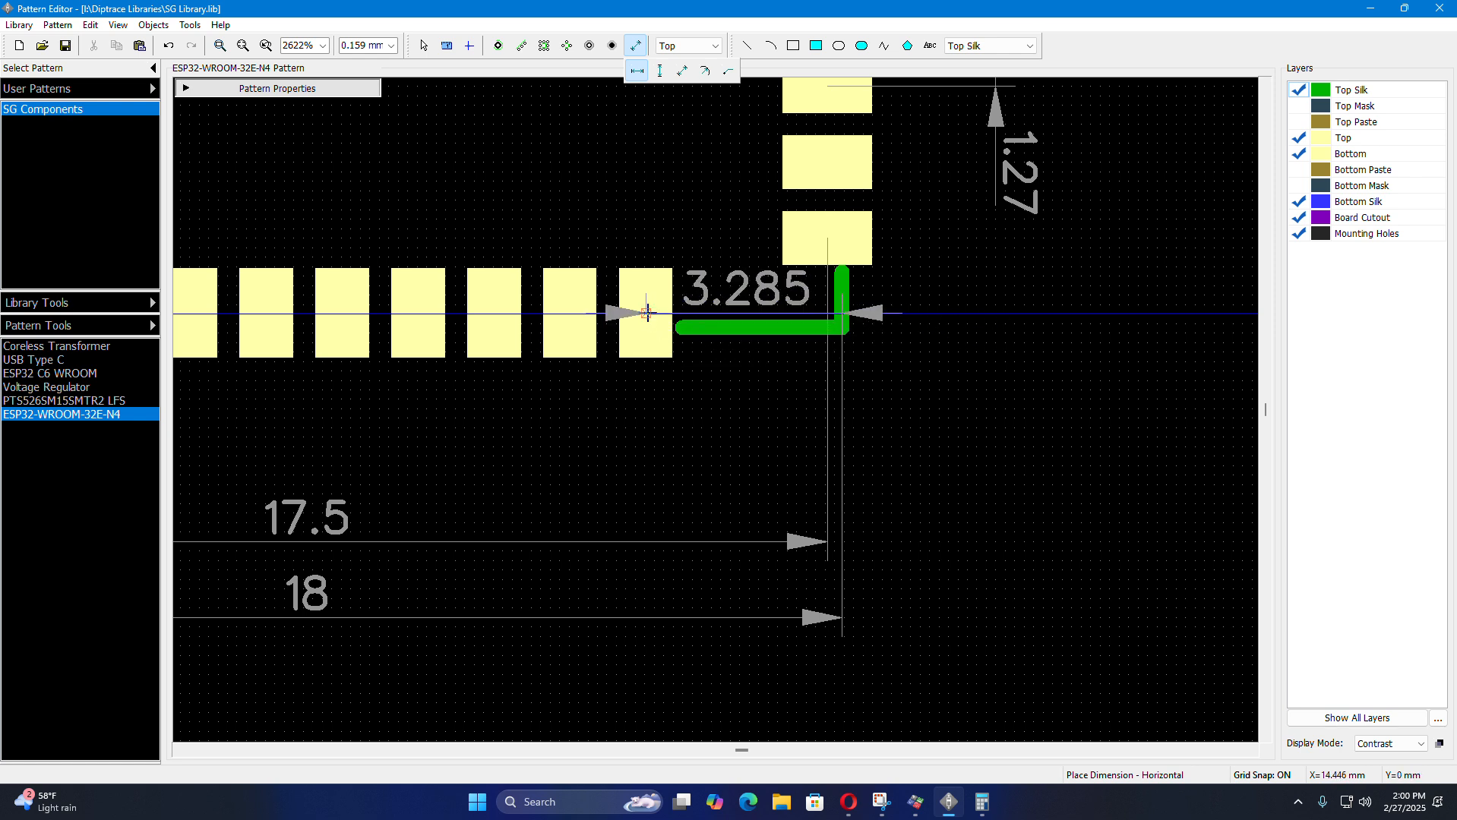
left_click(647, 312)
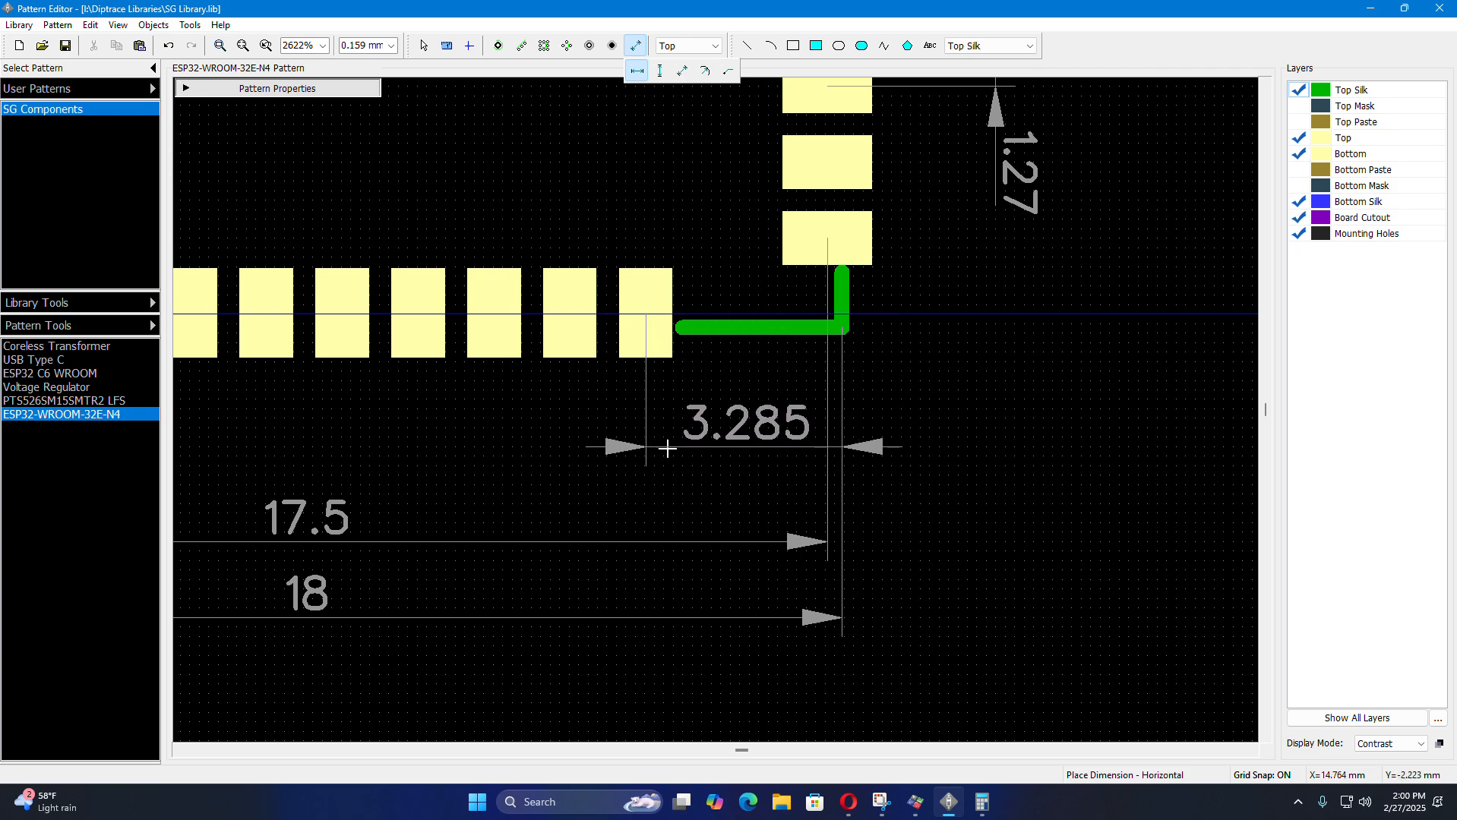
left_click(670, 452)
scroll(1137, 413, "down", 2)
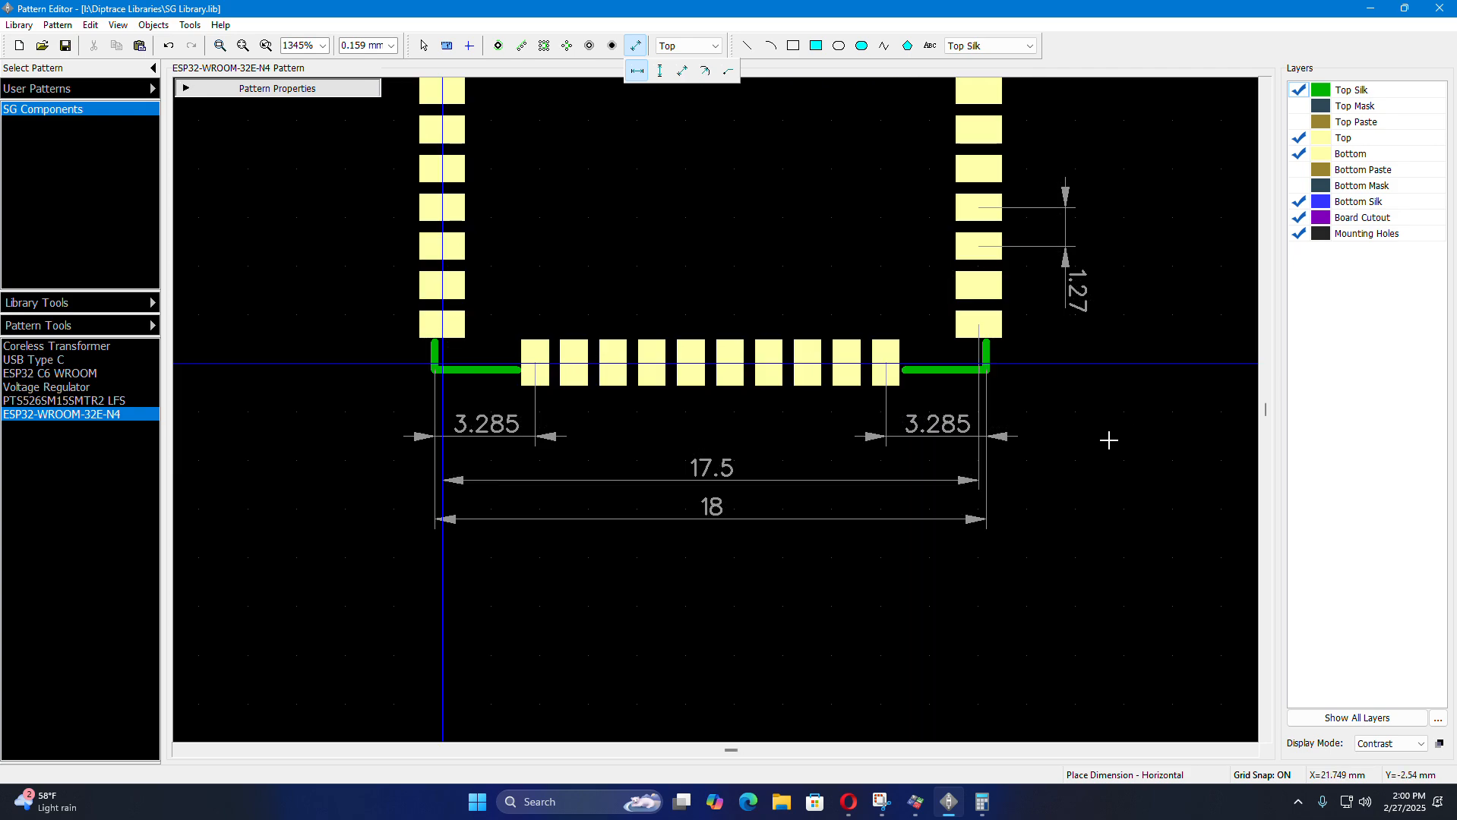
key("Escape")
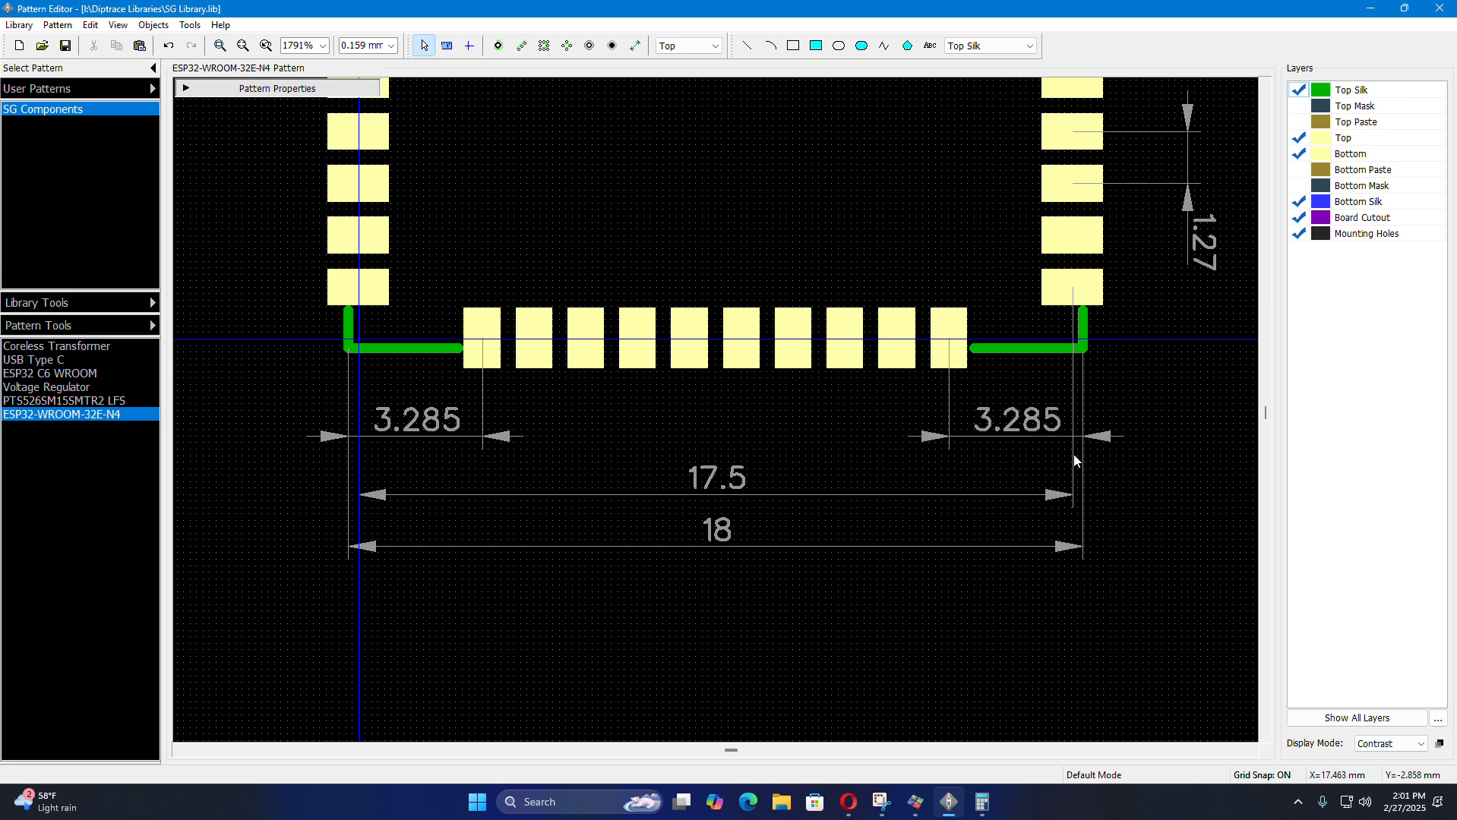
- Switch to the ESP32-WROOM-32E datasheet in the browser and examine the land pattern's lower dimensions and the antenna area dimensions
left_click(851, 808)
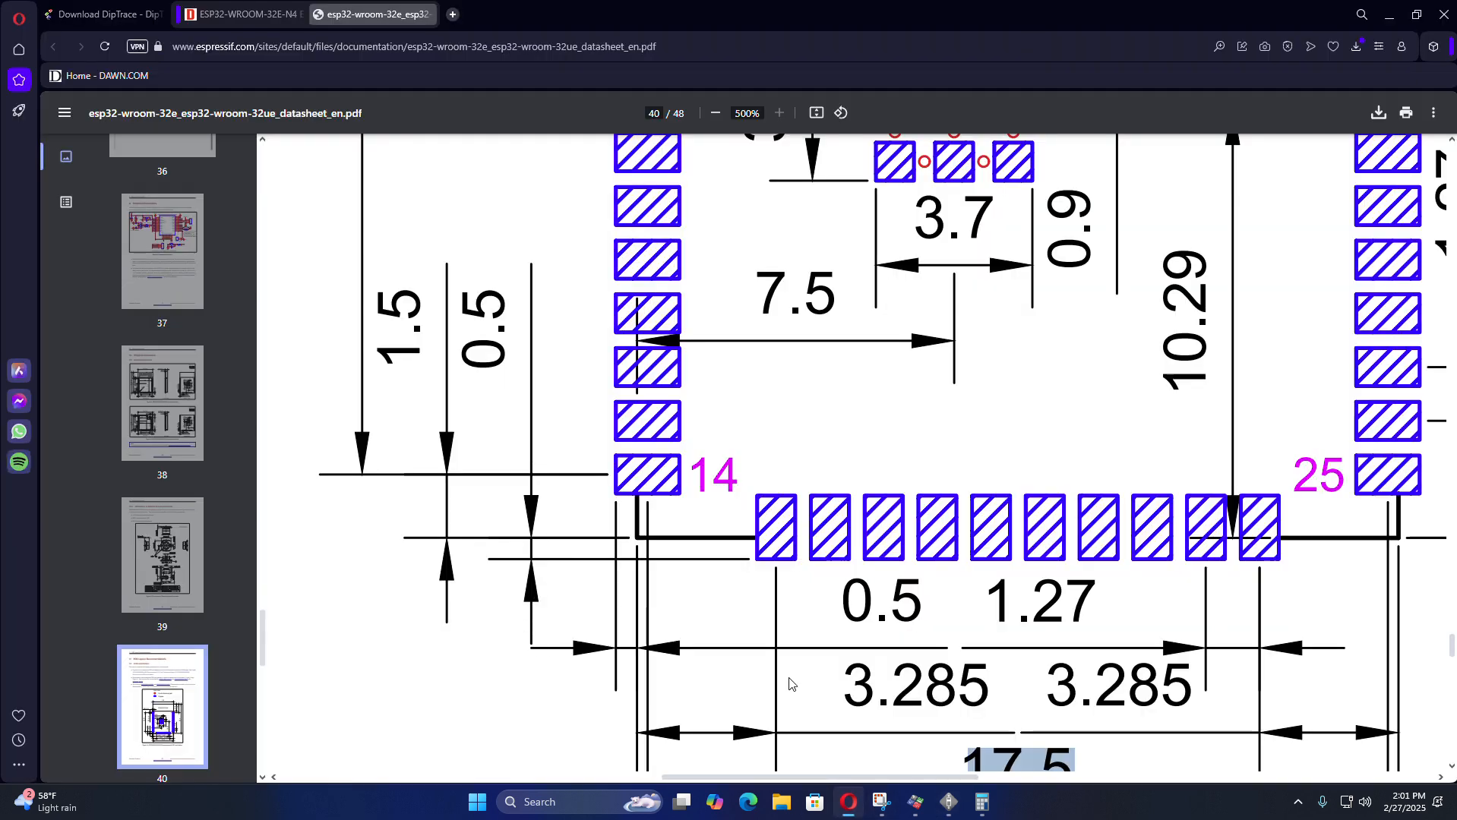
scroll(934, 647, "down", 1)
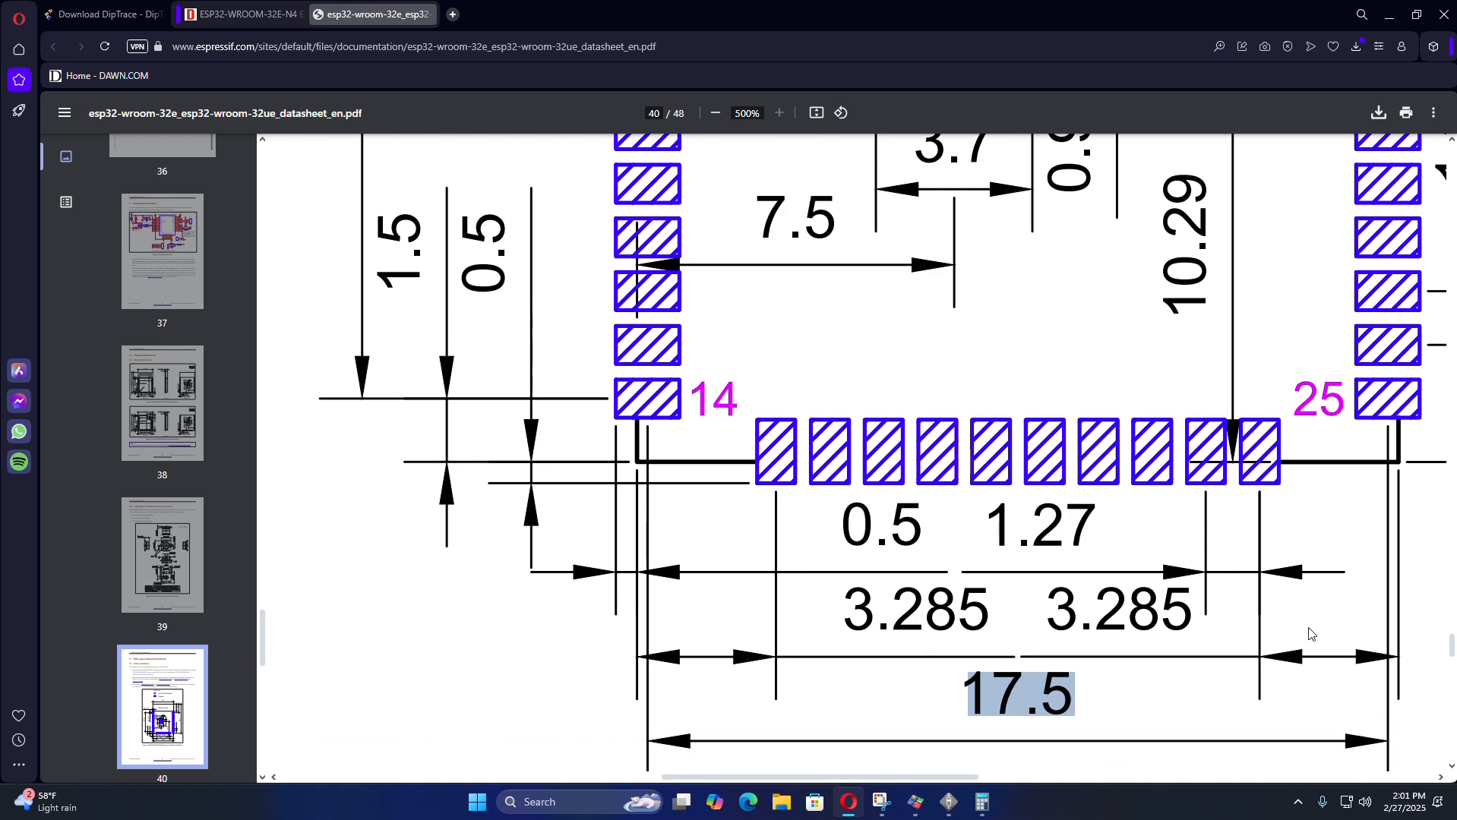
scroll(1079, 605, "up", 8)
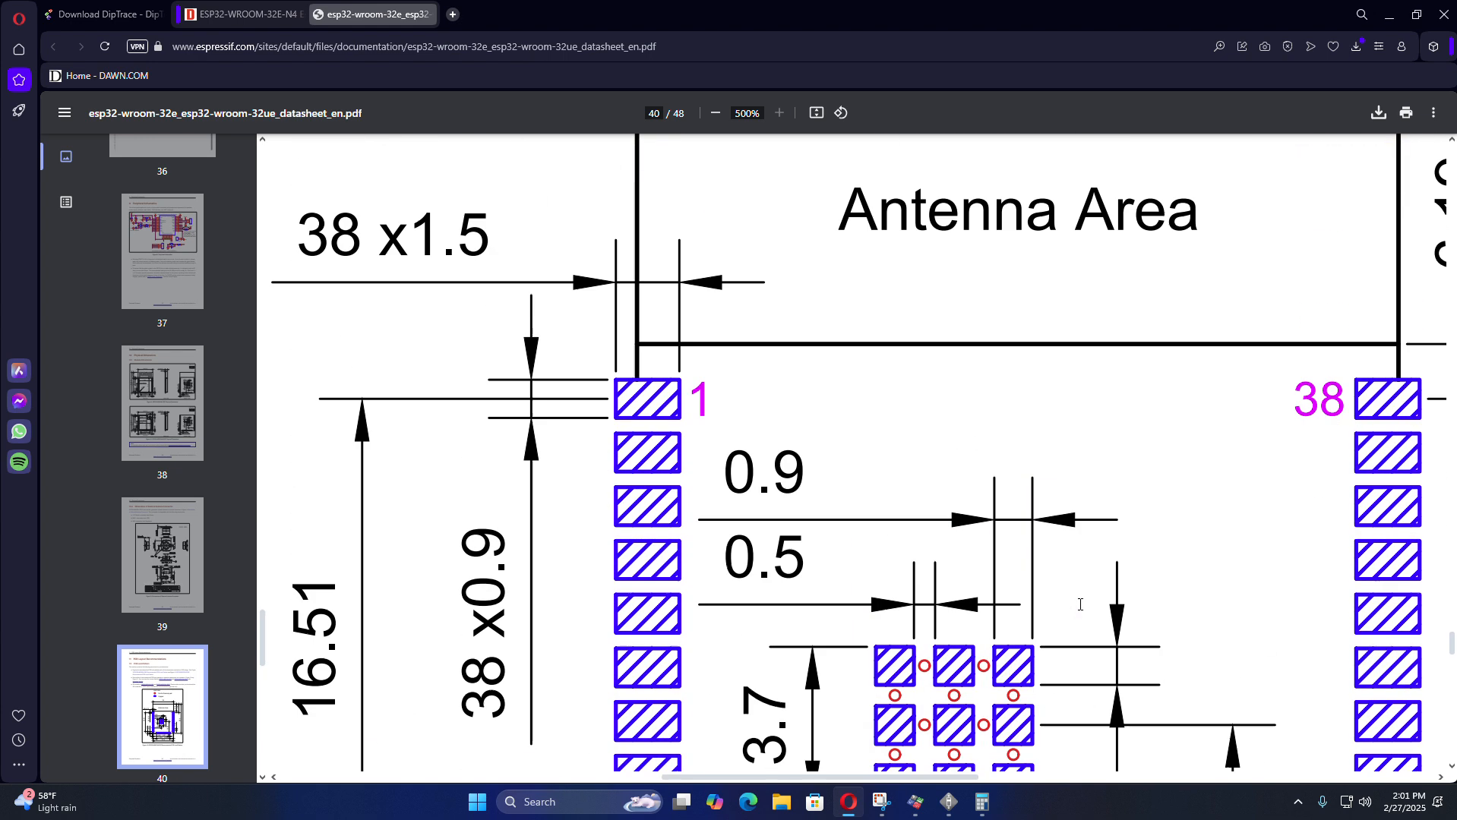
scroll(483, 479, "down", 1, "ctrl")
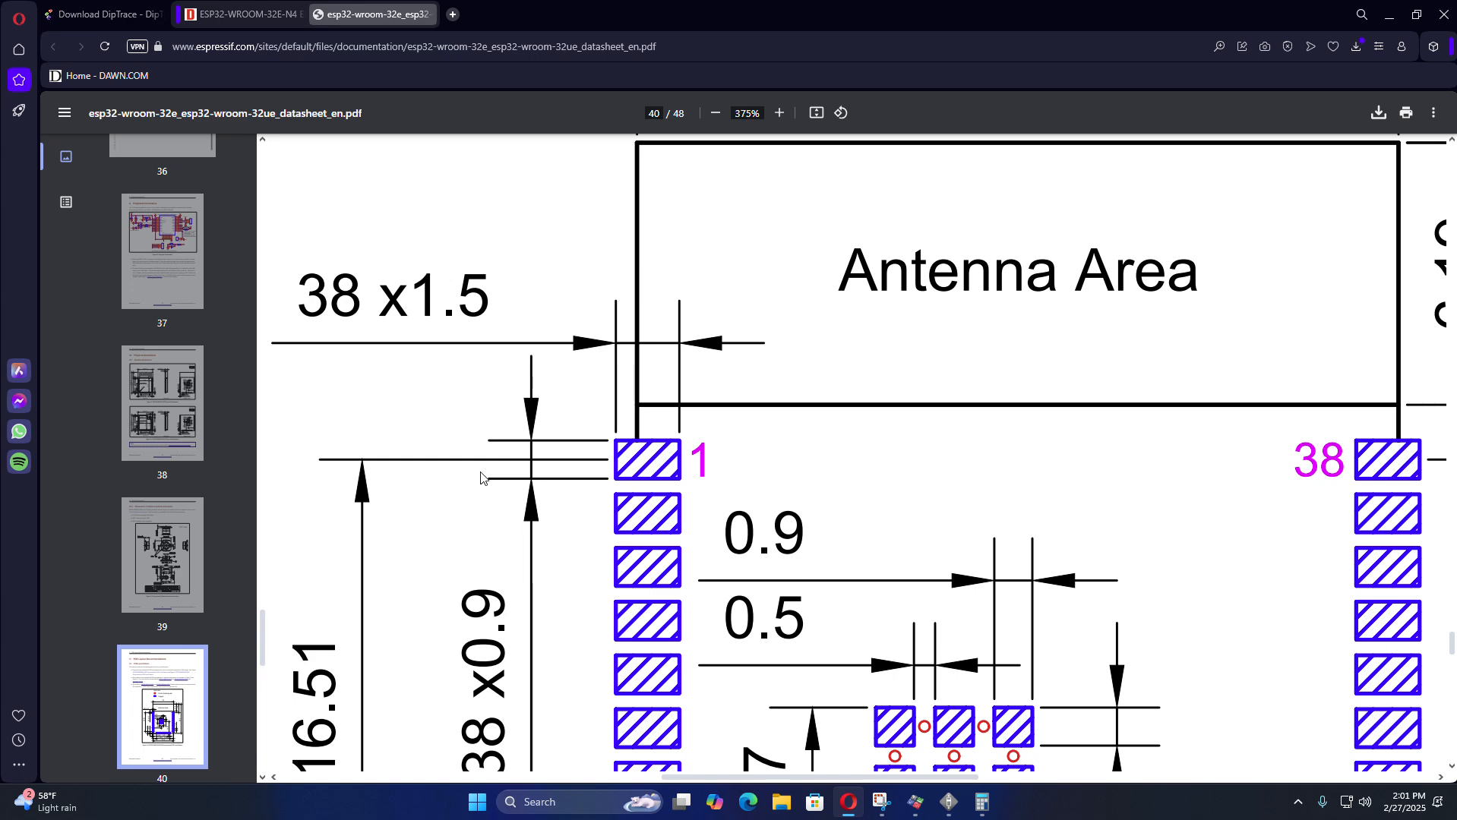
scroll(484, 478, "down", 3, "ctrl")
scroll(811, 480, "up", 2, "ctrl")
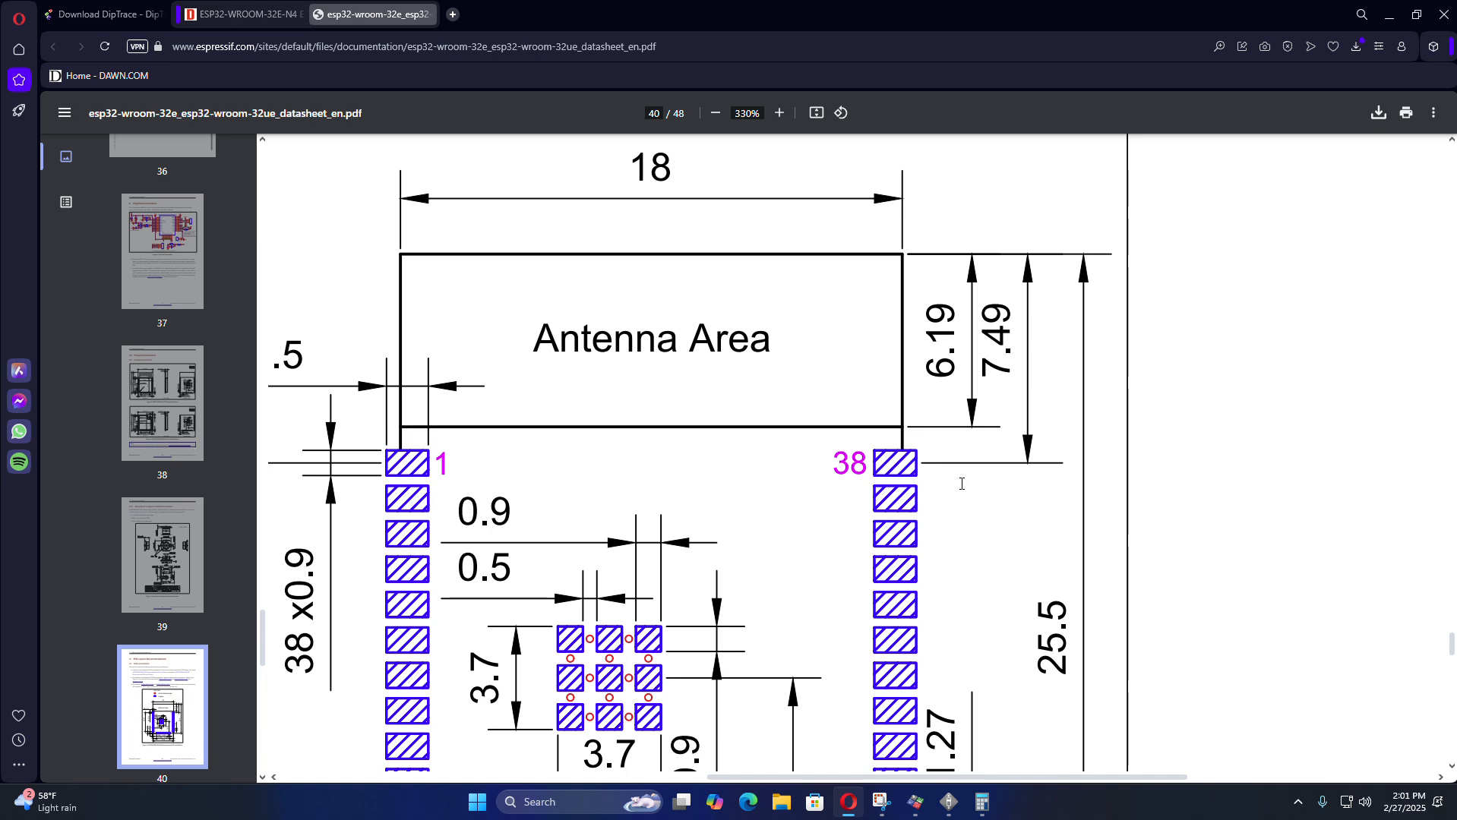
- Switch back to Pattern Editor and examine the area above the uppermost side pads where the antenna outline belongs
mouse_move(979, 809)
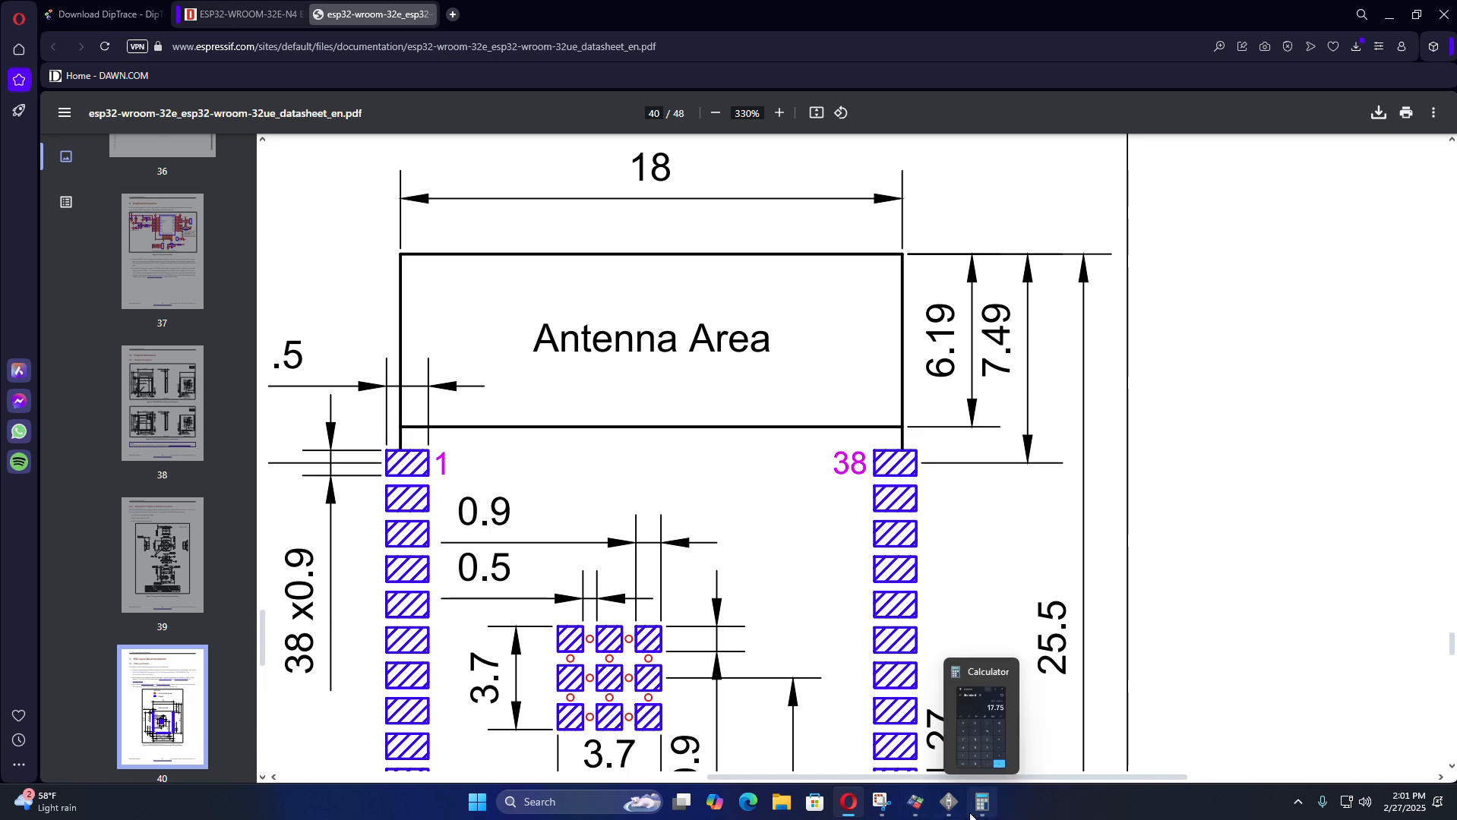
left_click(948, 803)
scroll(539, 586, "up", 3)
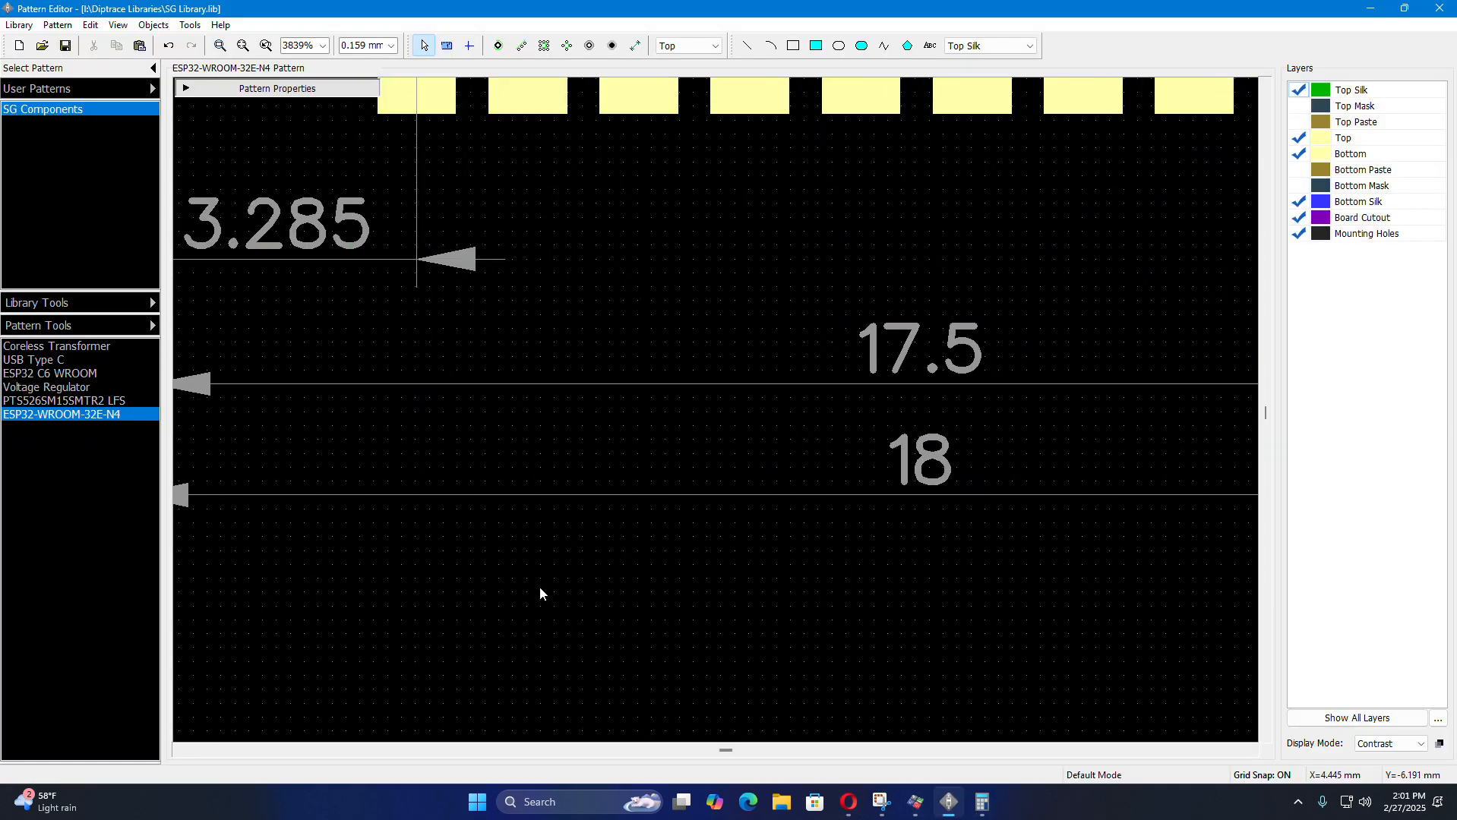
scroll(540, 588, "down", 5)
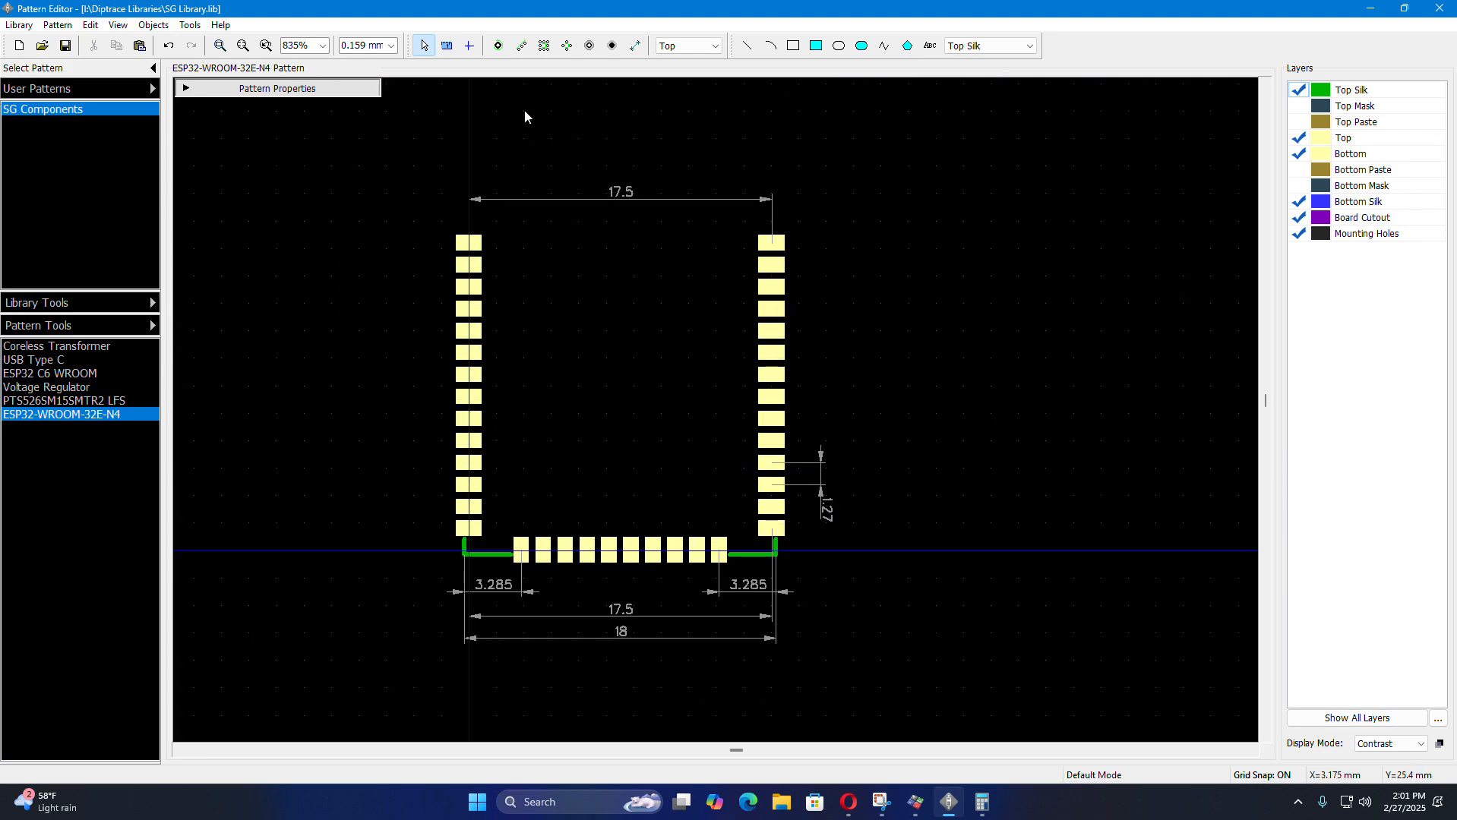
scroll(523, 112, "up", 3)
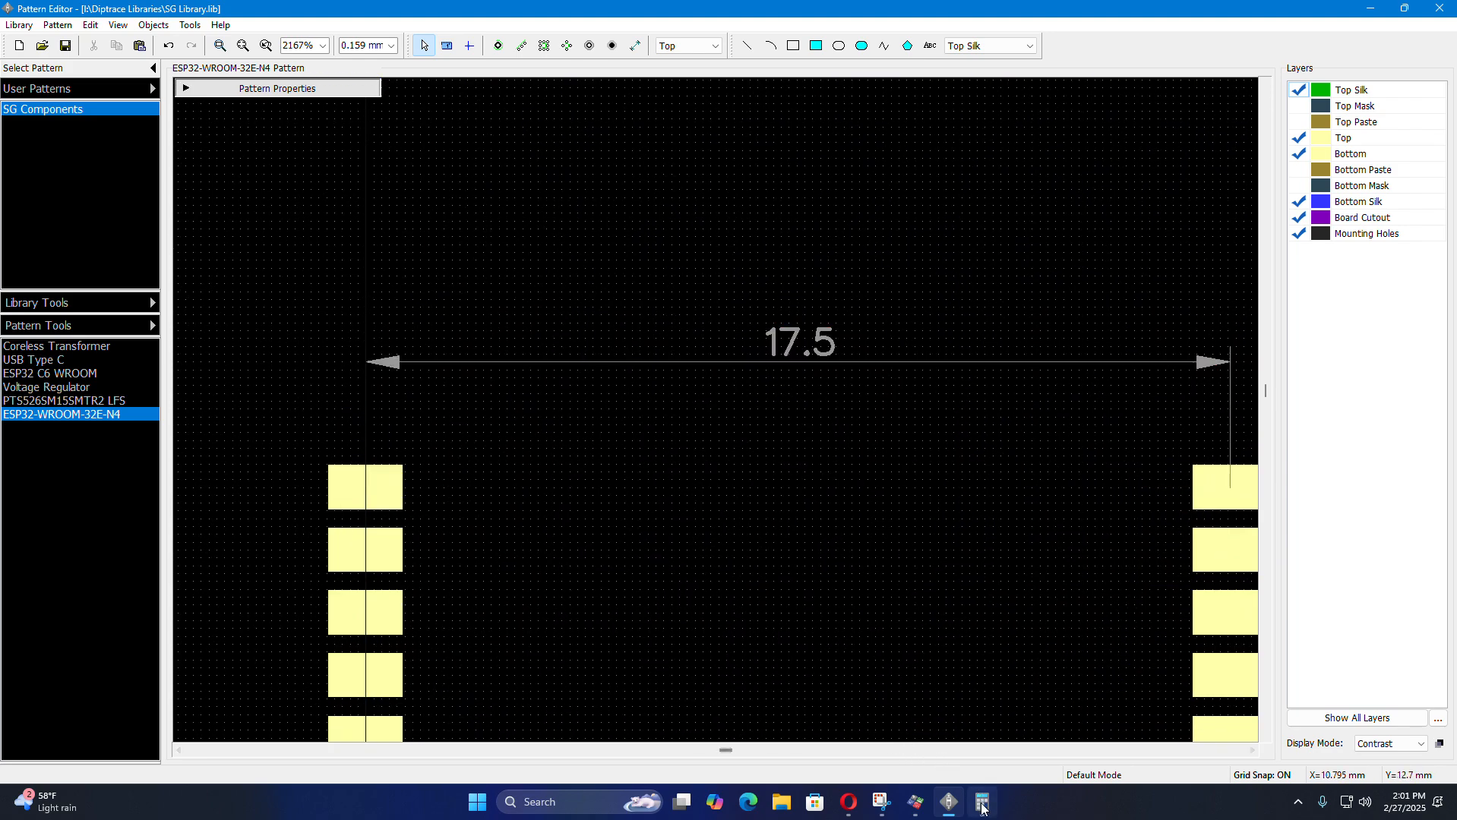
- Switch to the datasheet's antenna area drawing, open Calculator over it and calculate 7.5 - 6.2
left_click(848, 804)
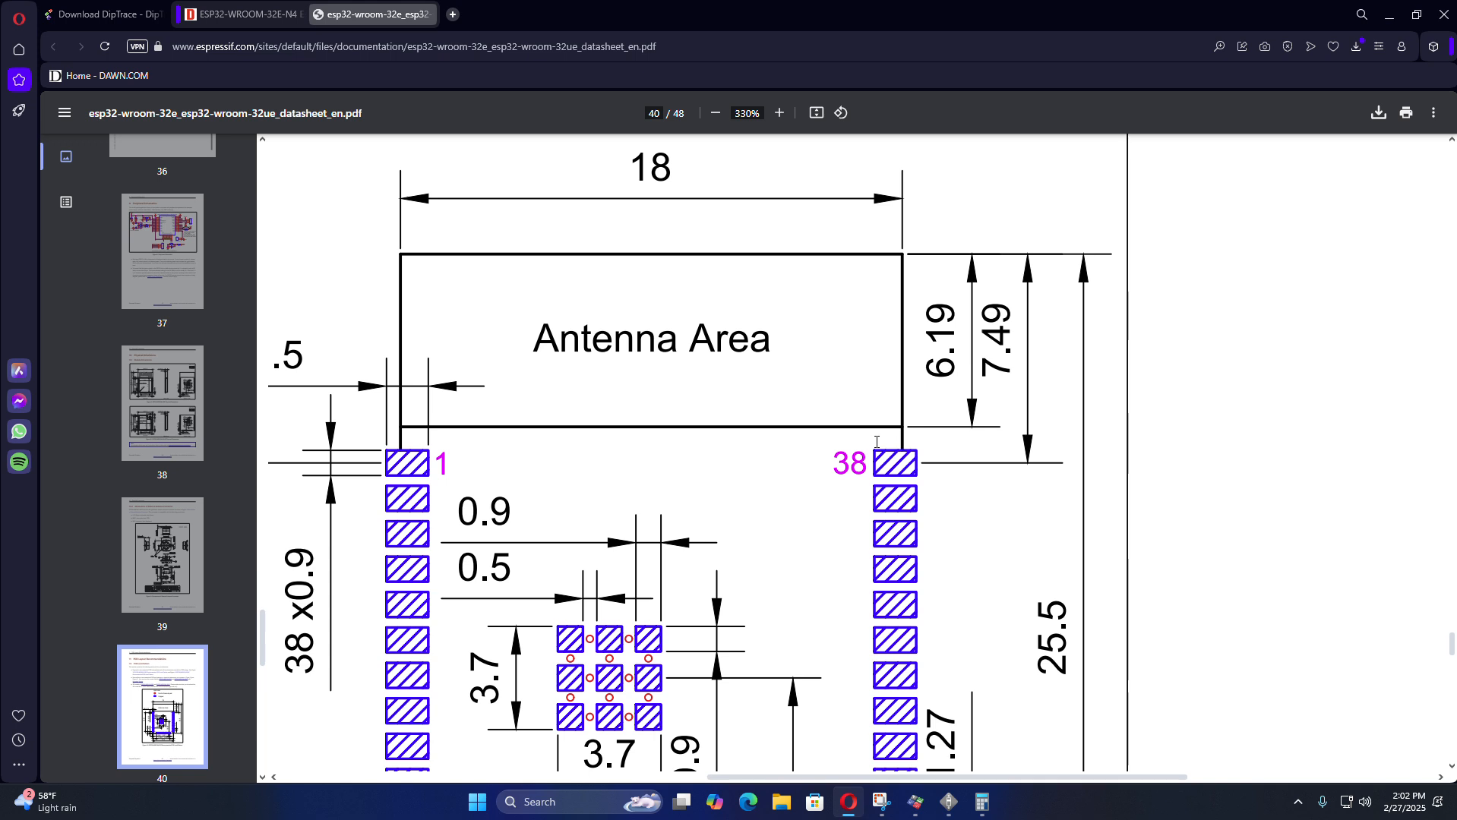
left_click(981, 802)
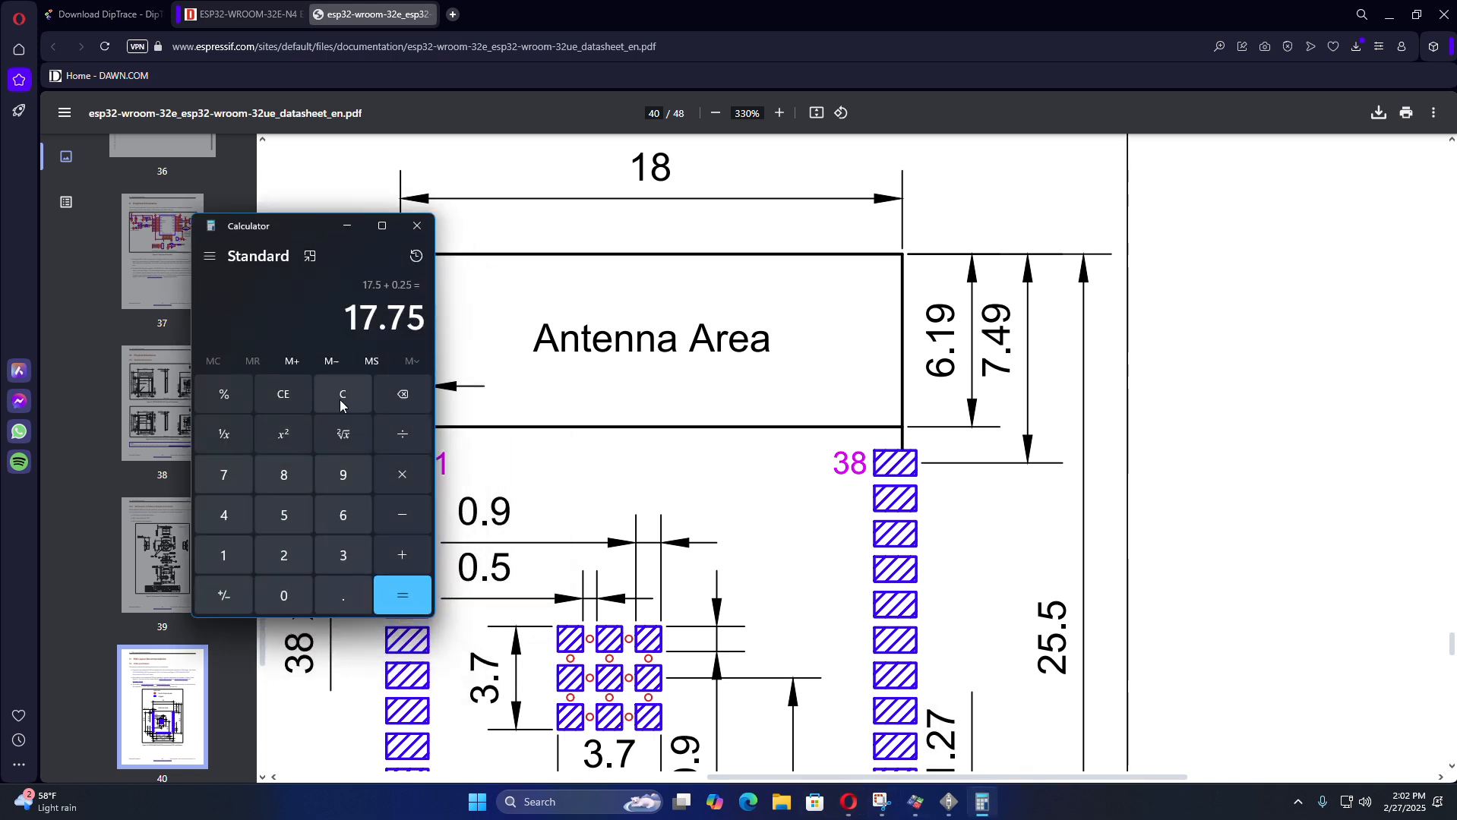
left_click(342, 395)
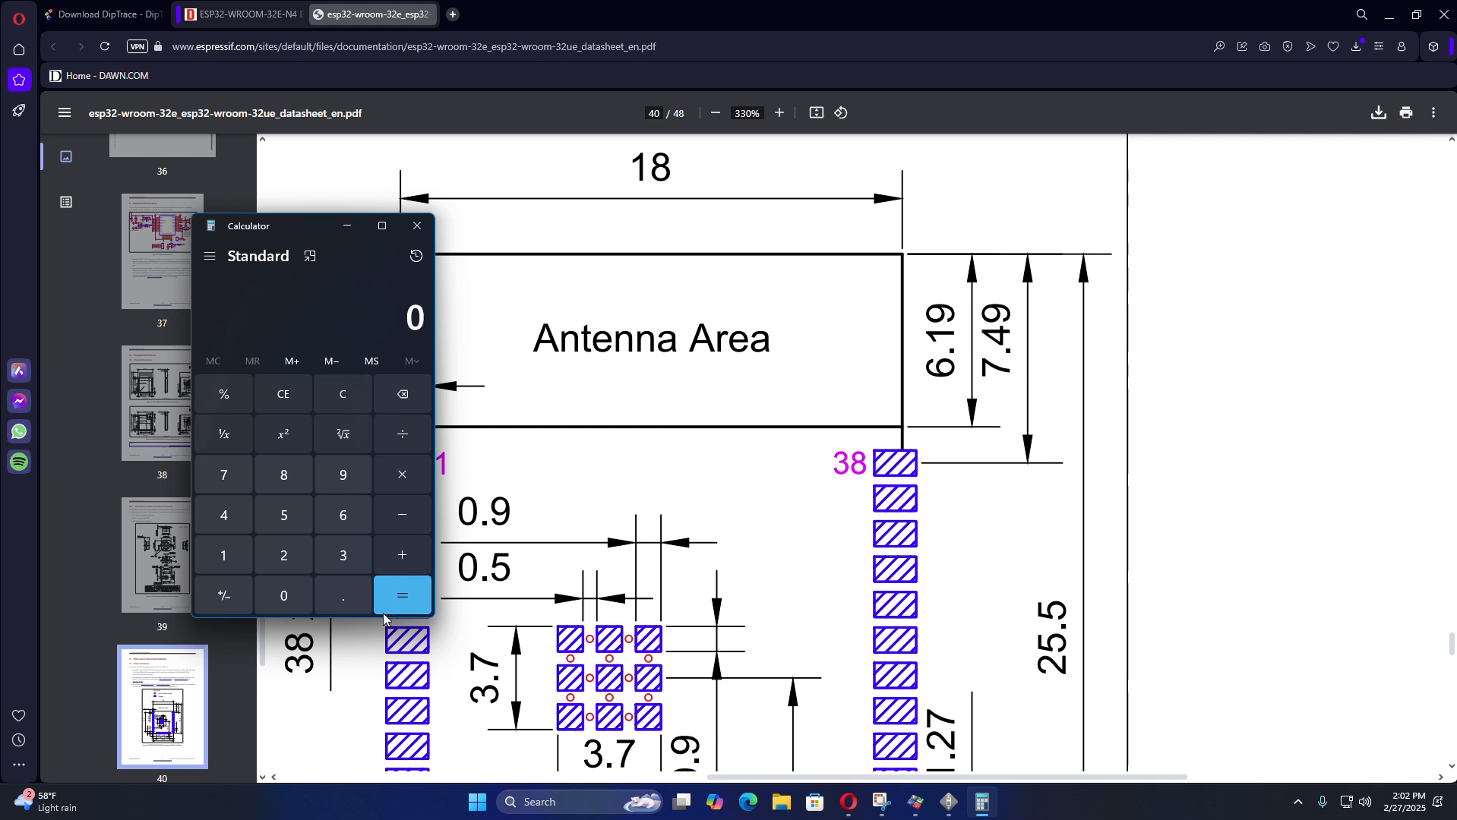
left_click(226, 481)
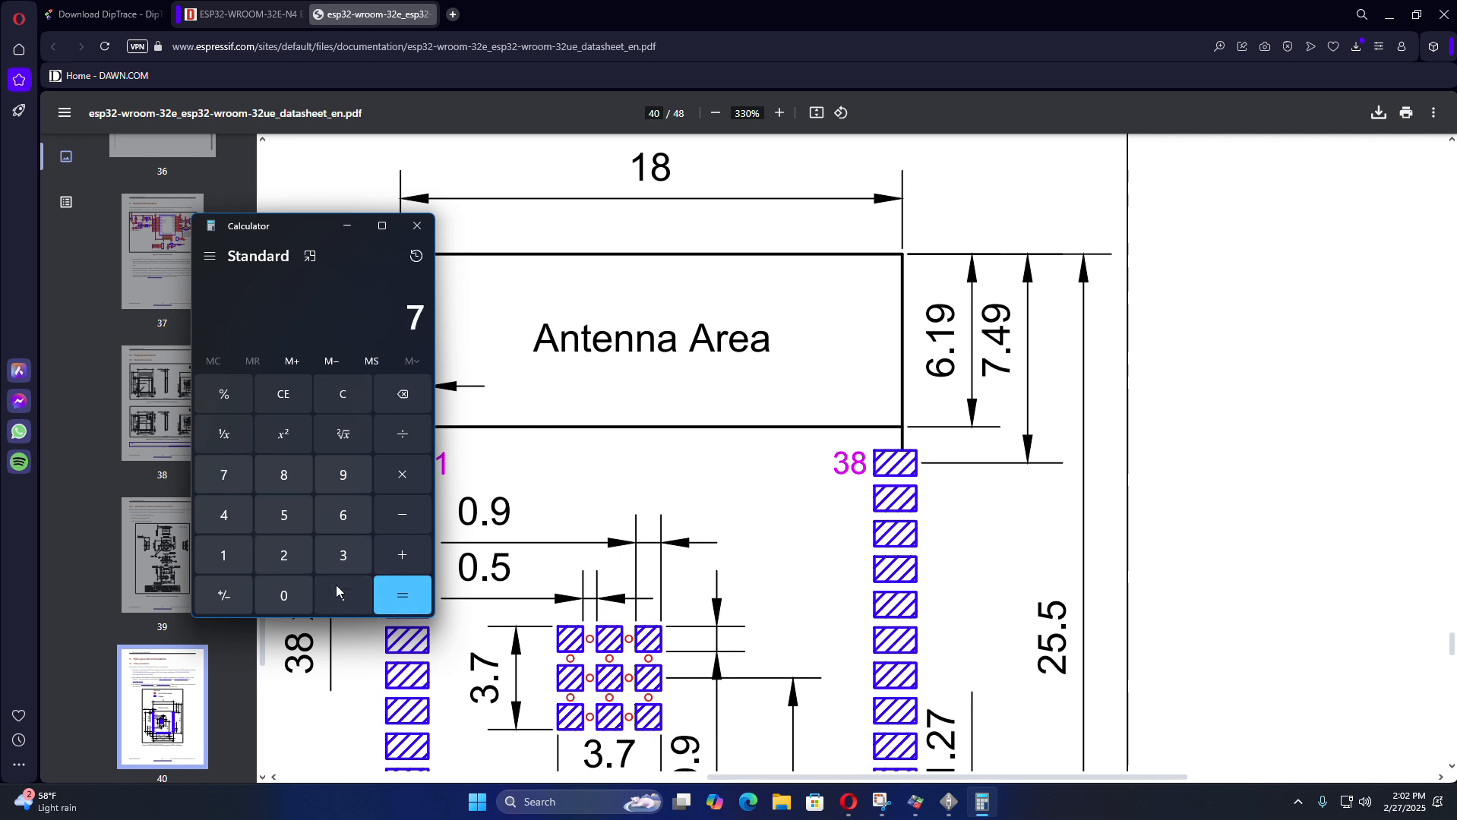
left_click(335, 586)
left_click(288, 509)
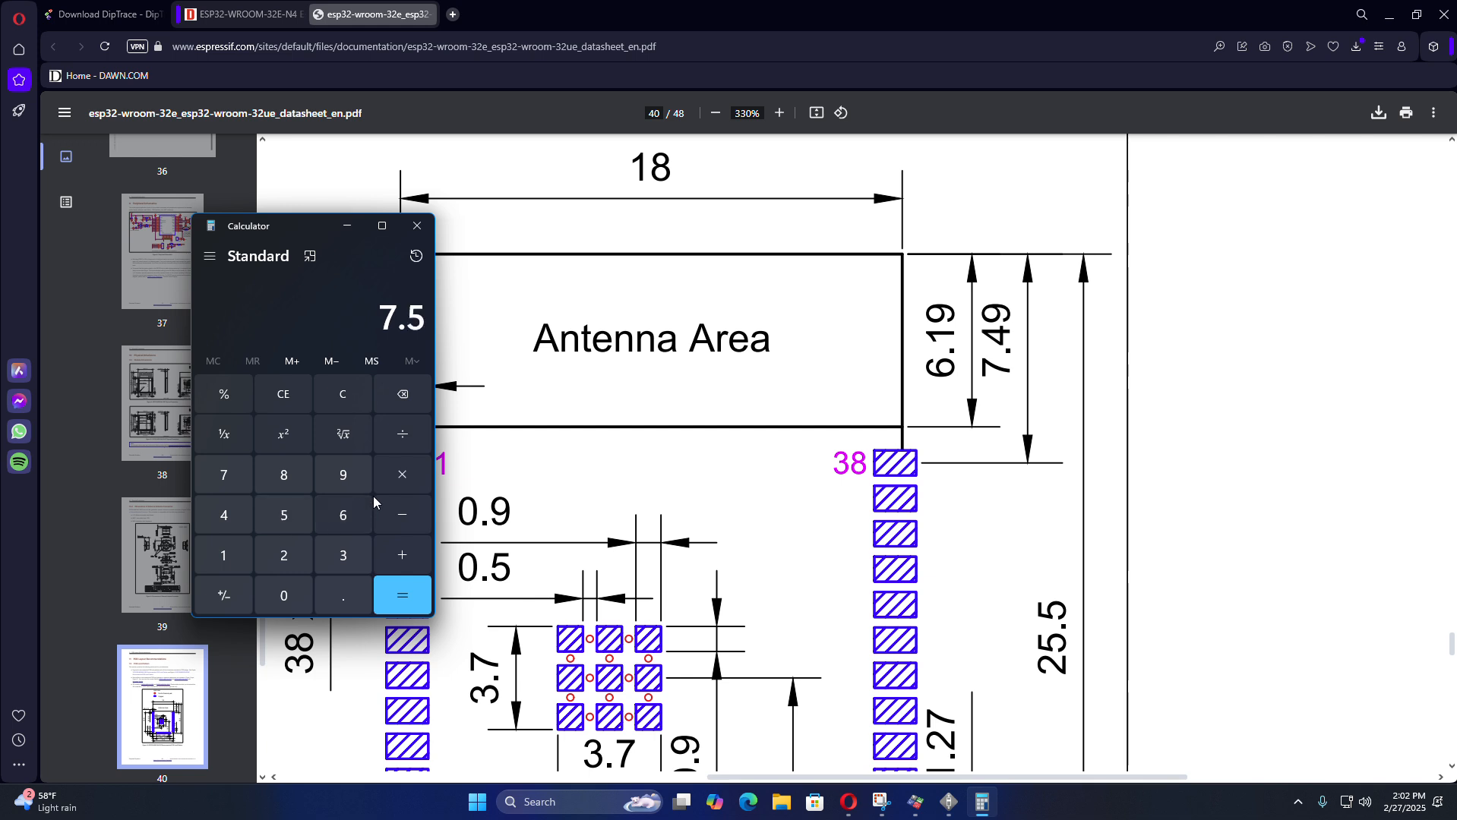
left_click(398, 518)
left_click(343, 513)
left_click(344, 595)
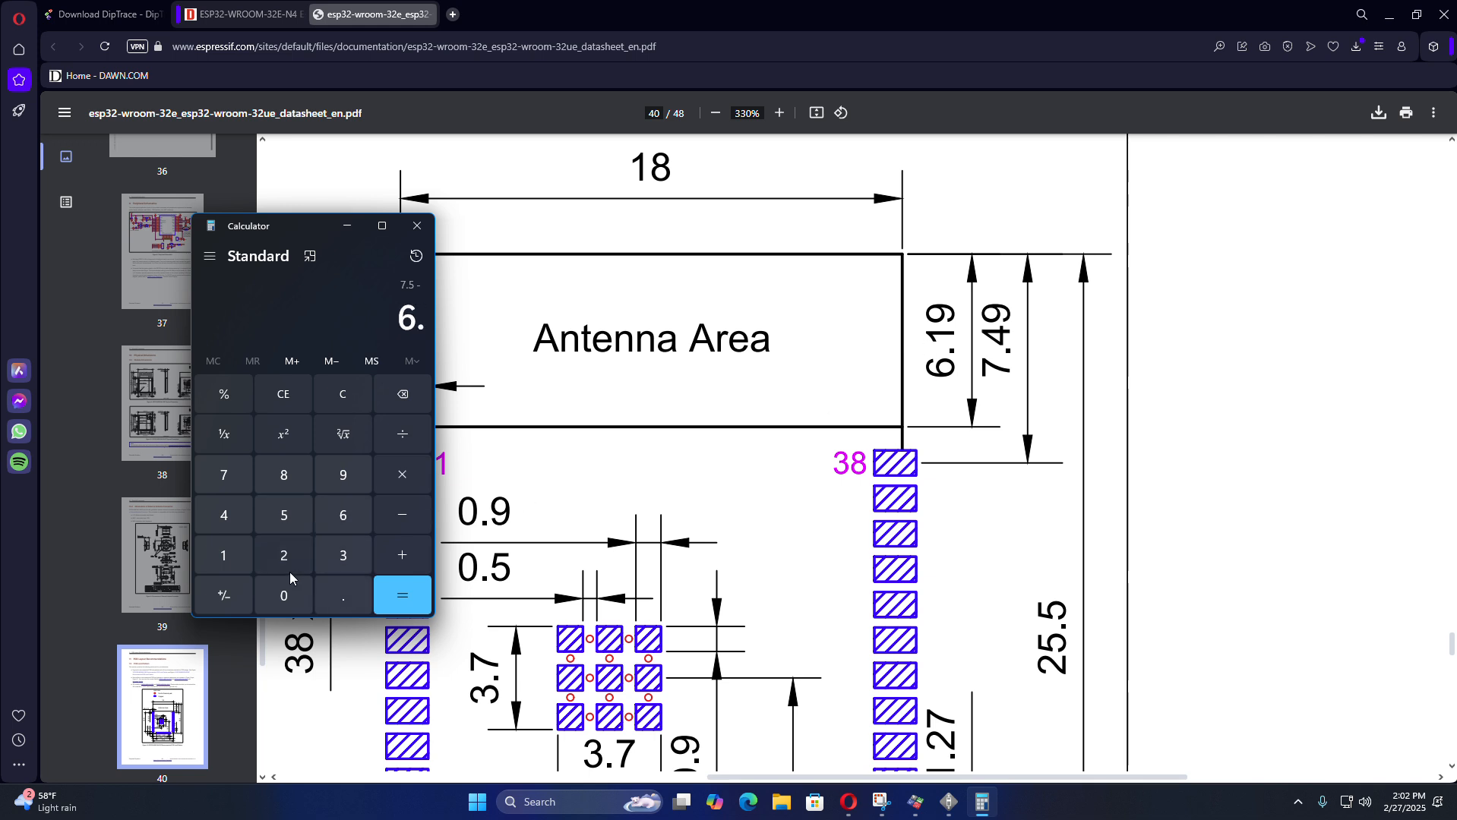
left_click(286, 568)
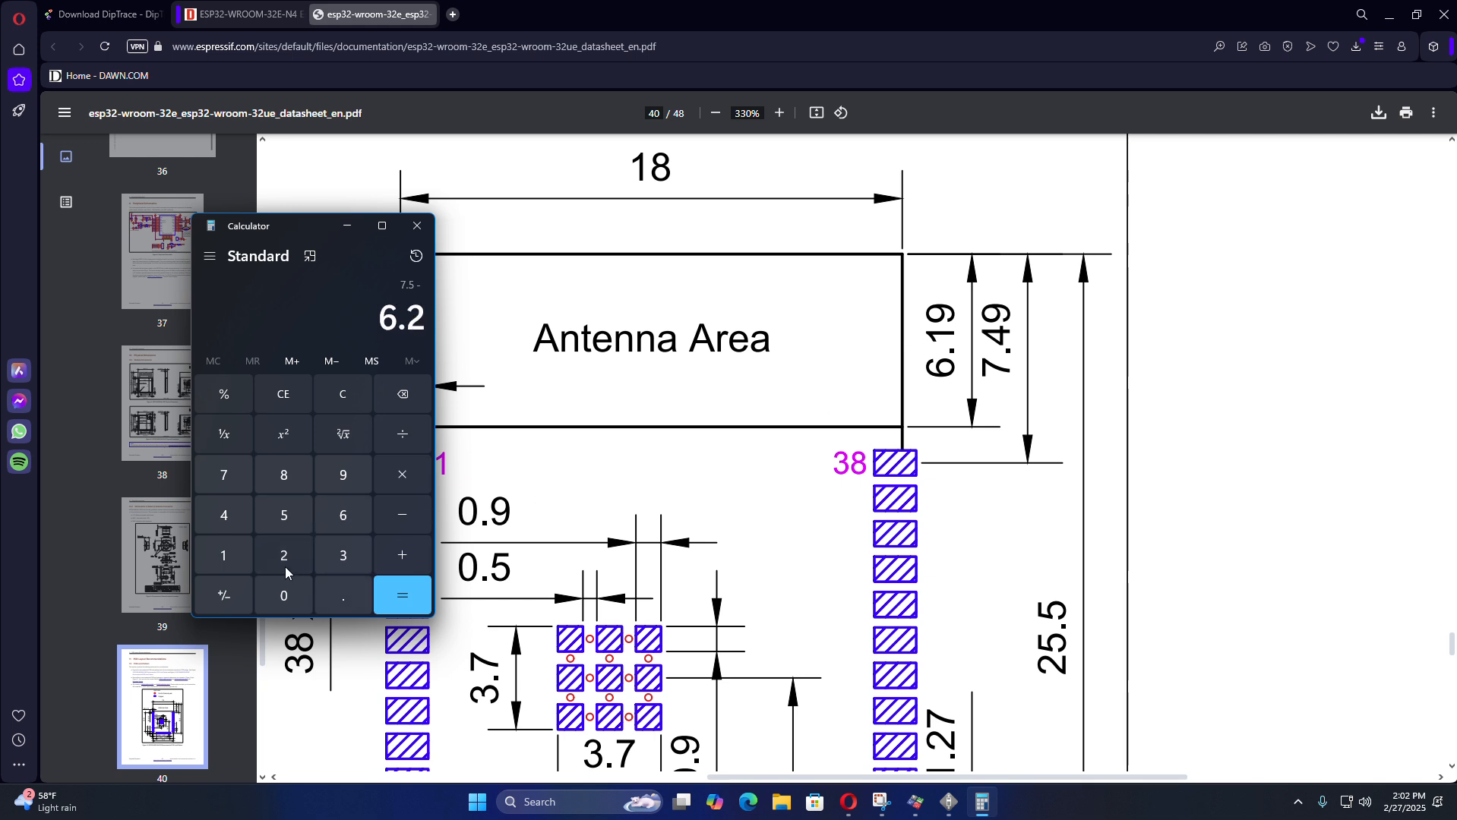
left_click(386, 596)
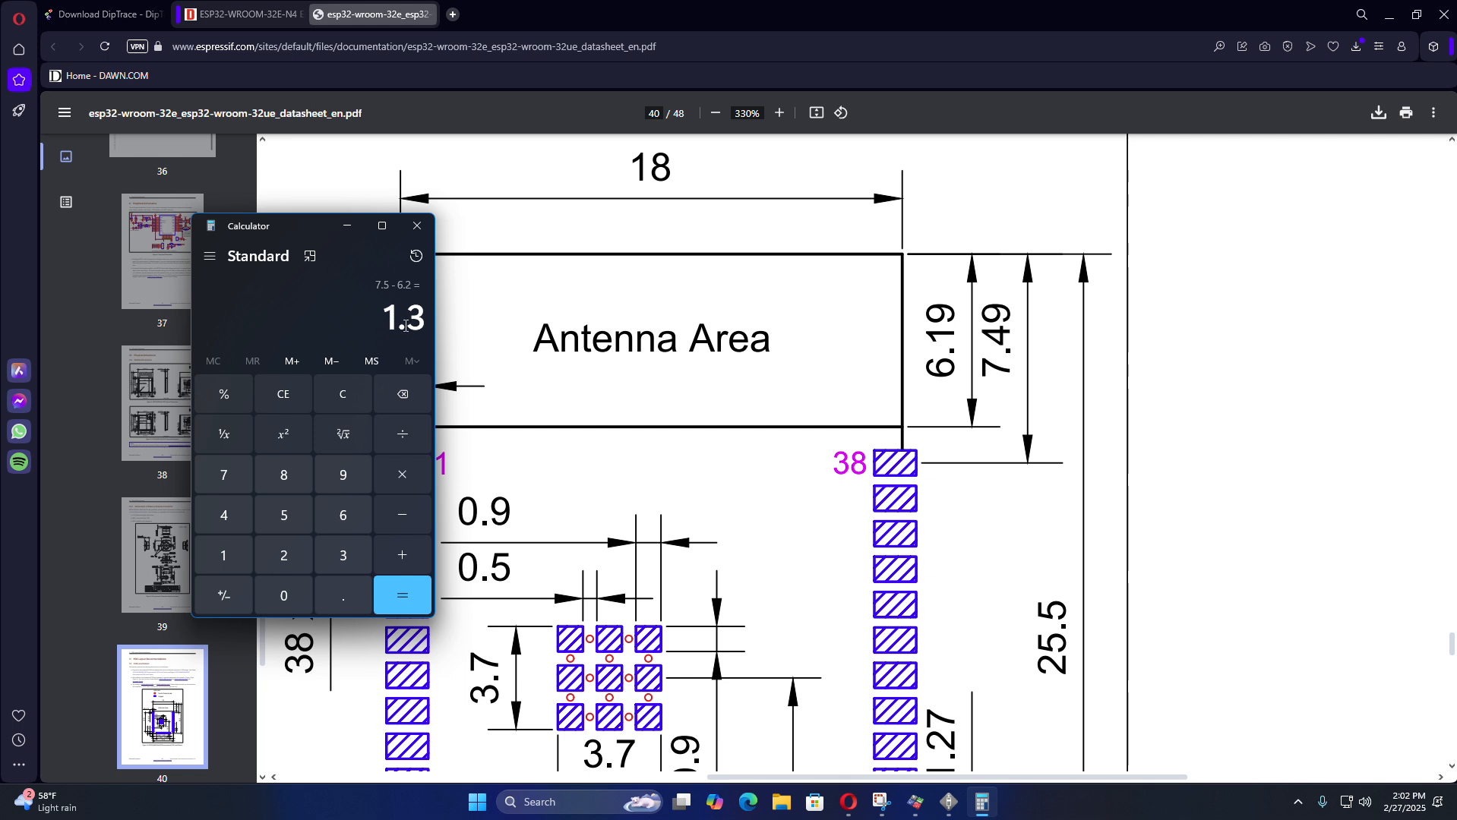
- Switch back to Pattern Editor and draw a vertical Top Silk line about 2.09 mm long upward from pad 1's upper edge centre
left_click(348, 227)
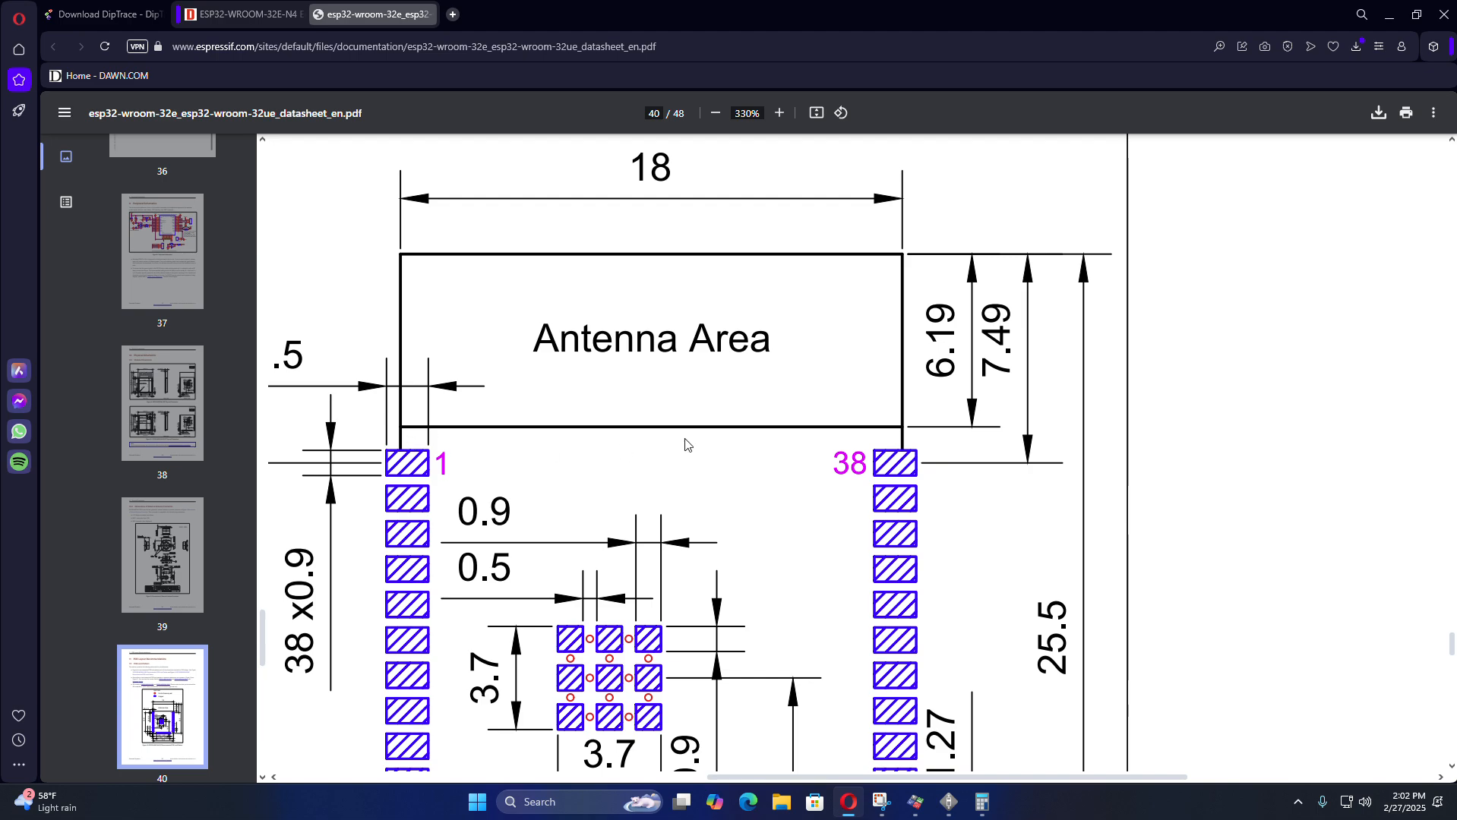
left_click(948, 802)
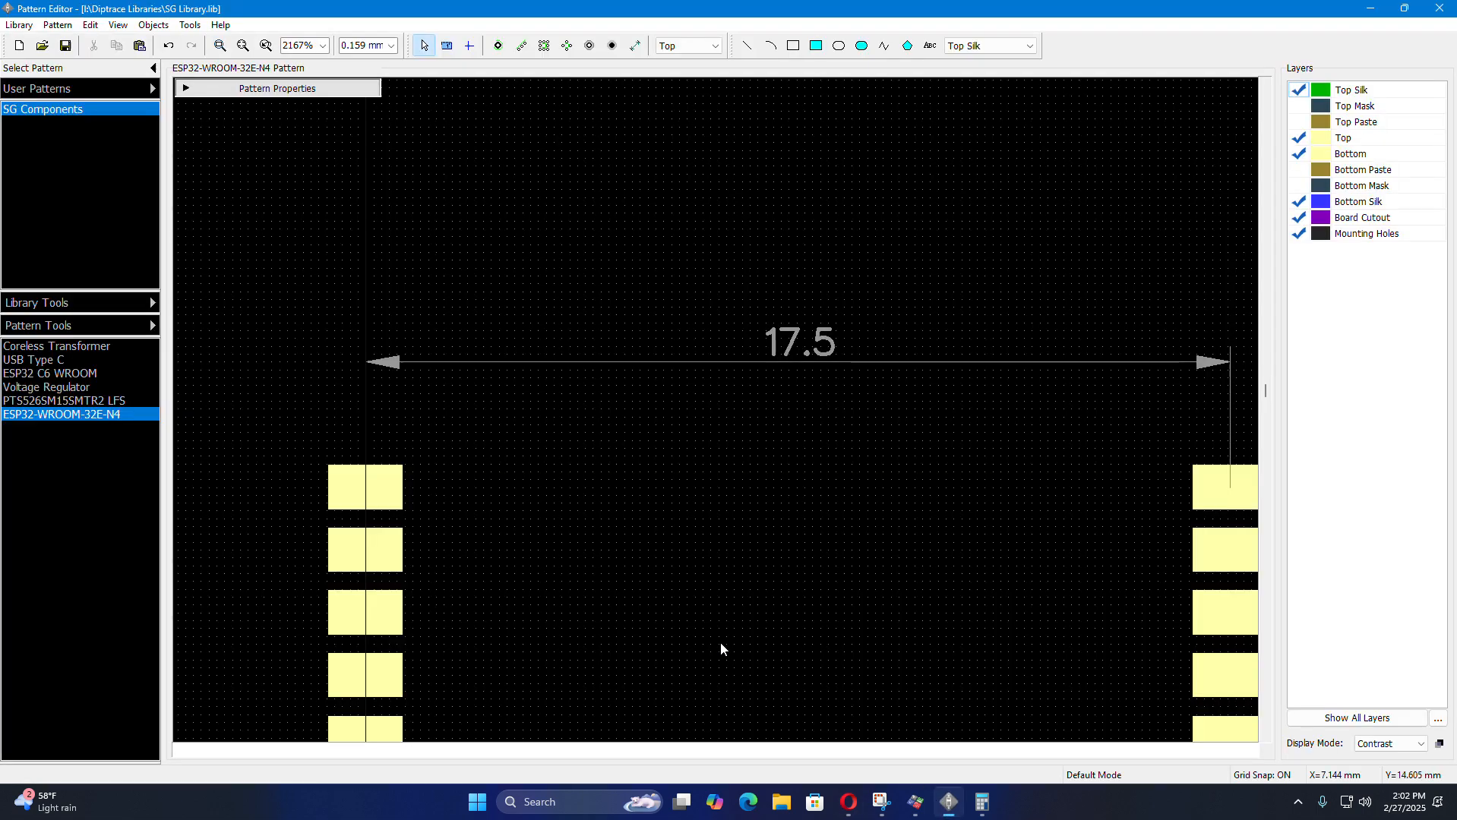
scroll(430, 429, "up", 3)
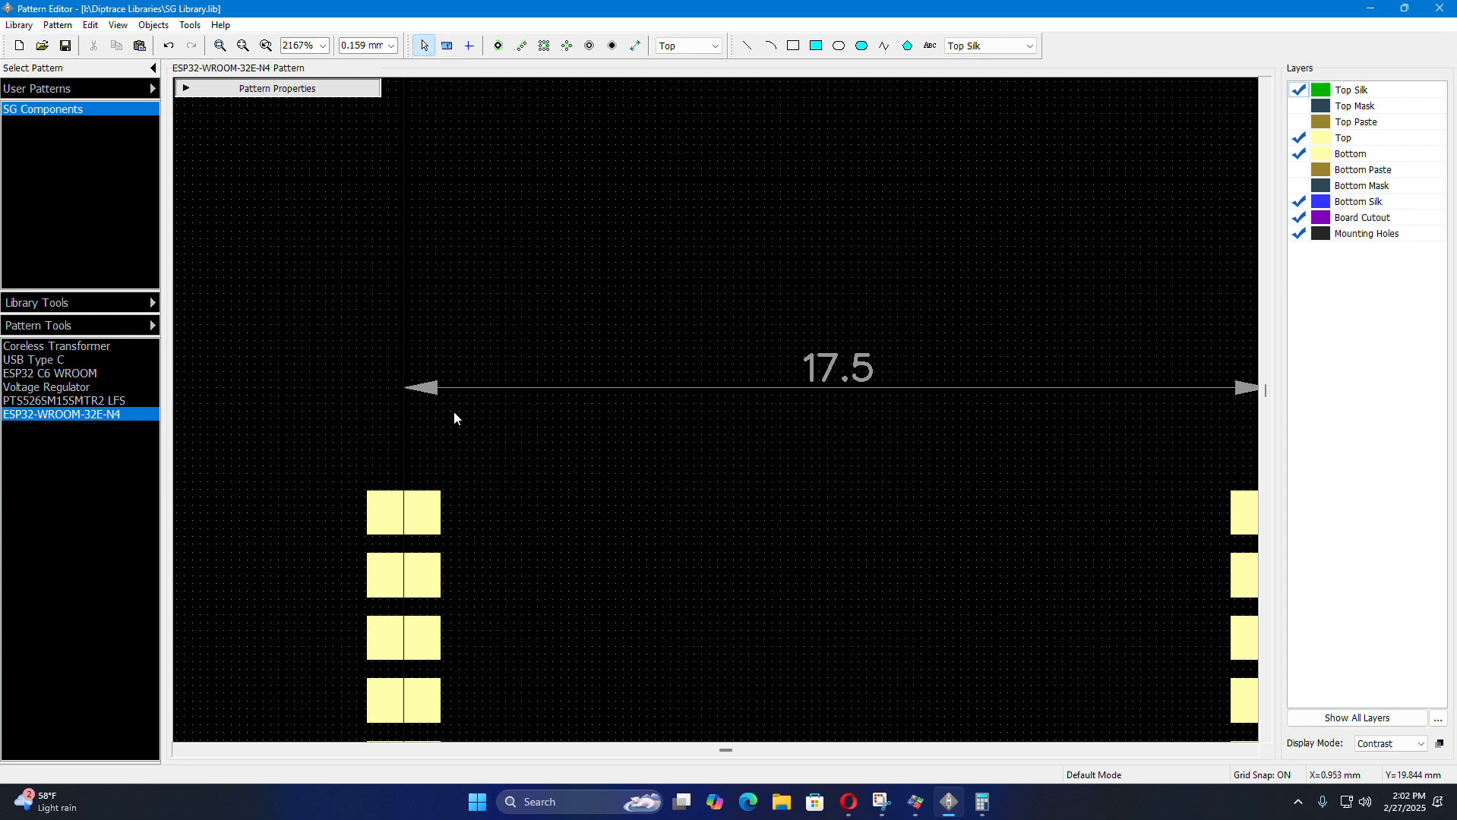
left_click(745, 47)
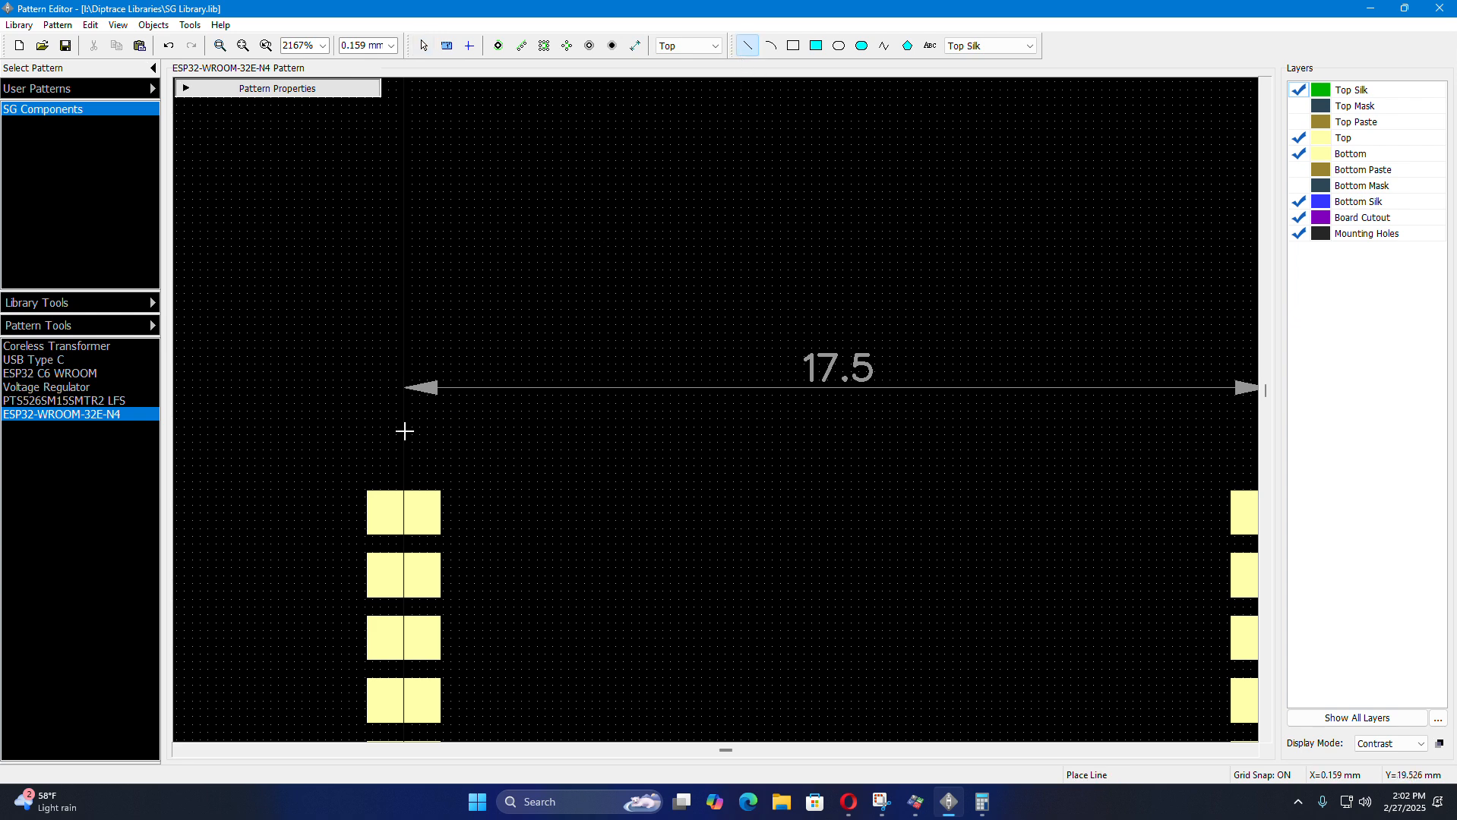
left_click(403, 490)
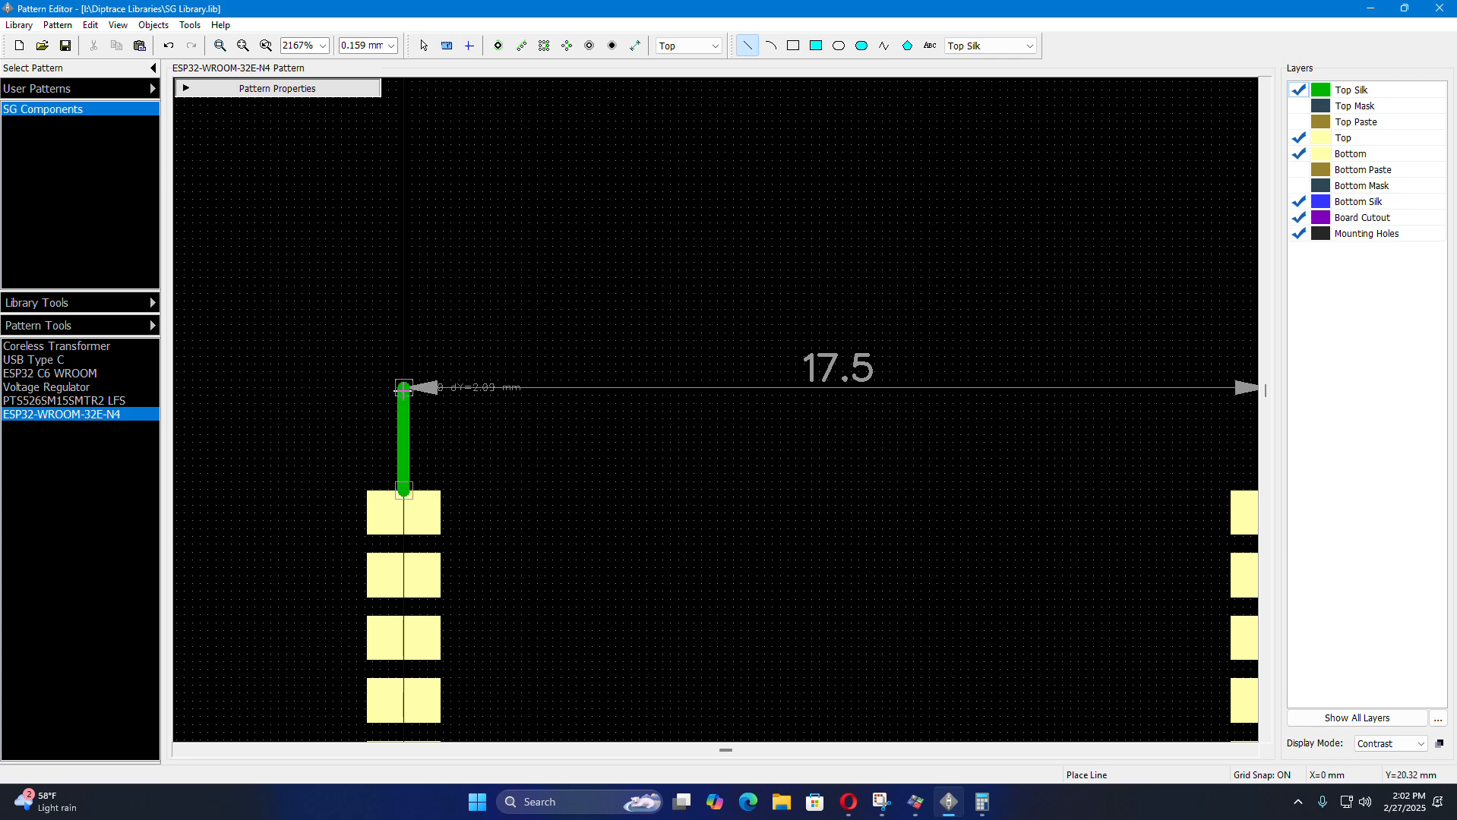
left_click(403, 387)
key("Escape")
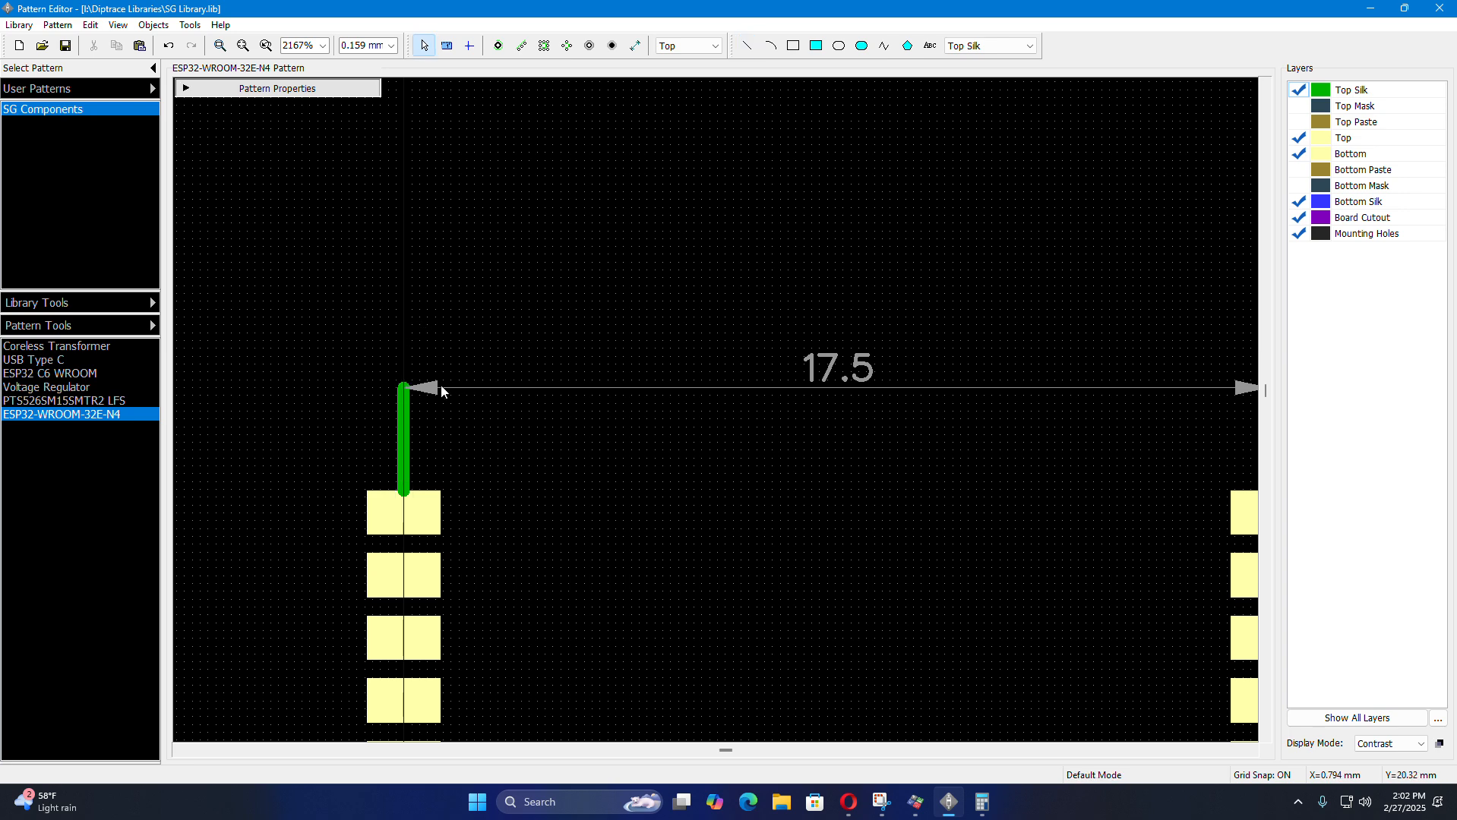
- Set the vertical length (dY) of the silk line above pad 1 to 1.3 mm
scroll(433, 486, "up", 2)
double_click(384, 406)
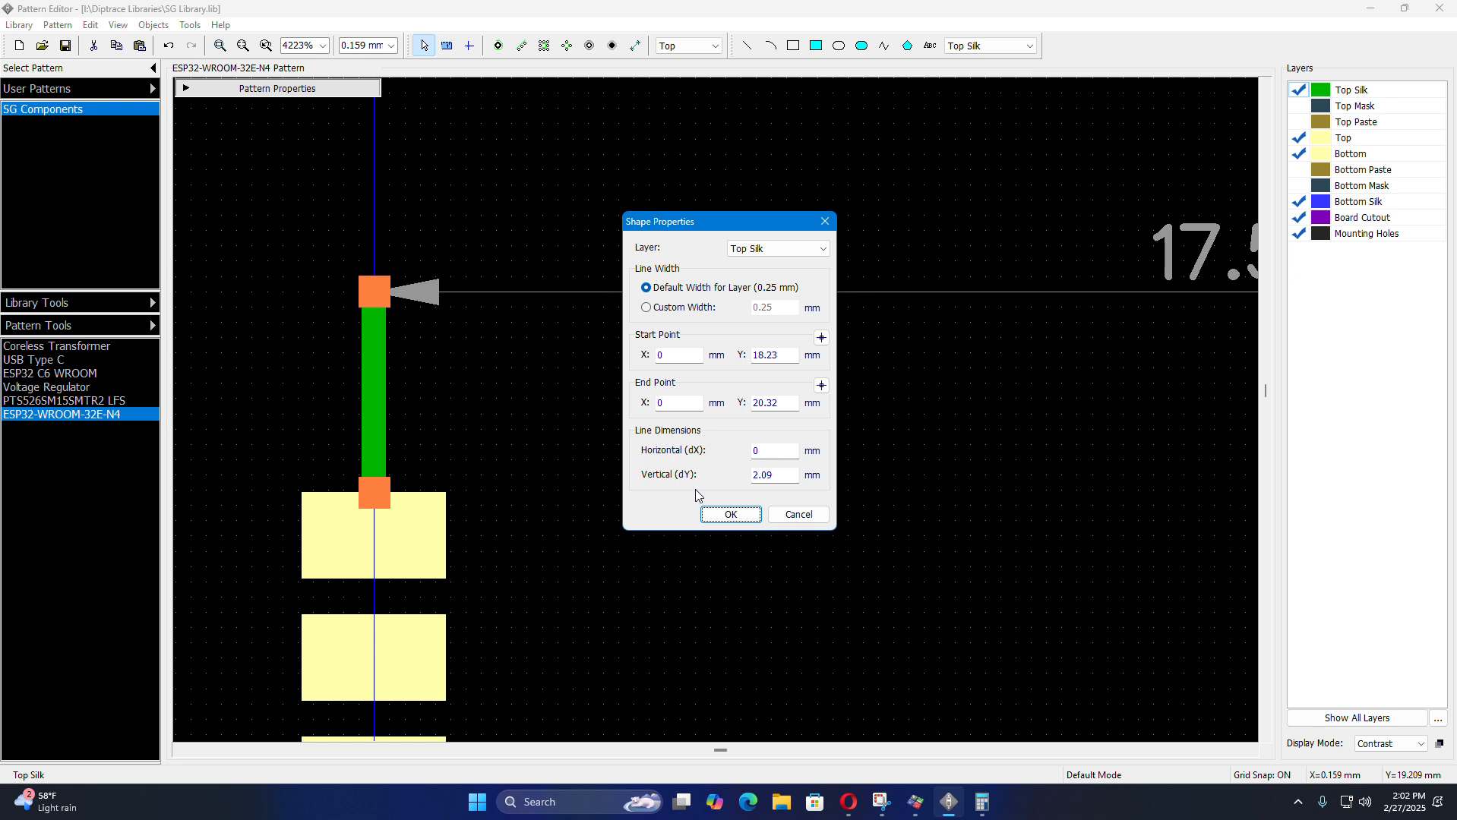
left_click(780, 477)
double_click(780, 477)
type("1.3")
left_click(752, 514)
left_click(595, 455)
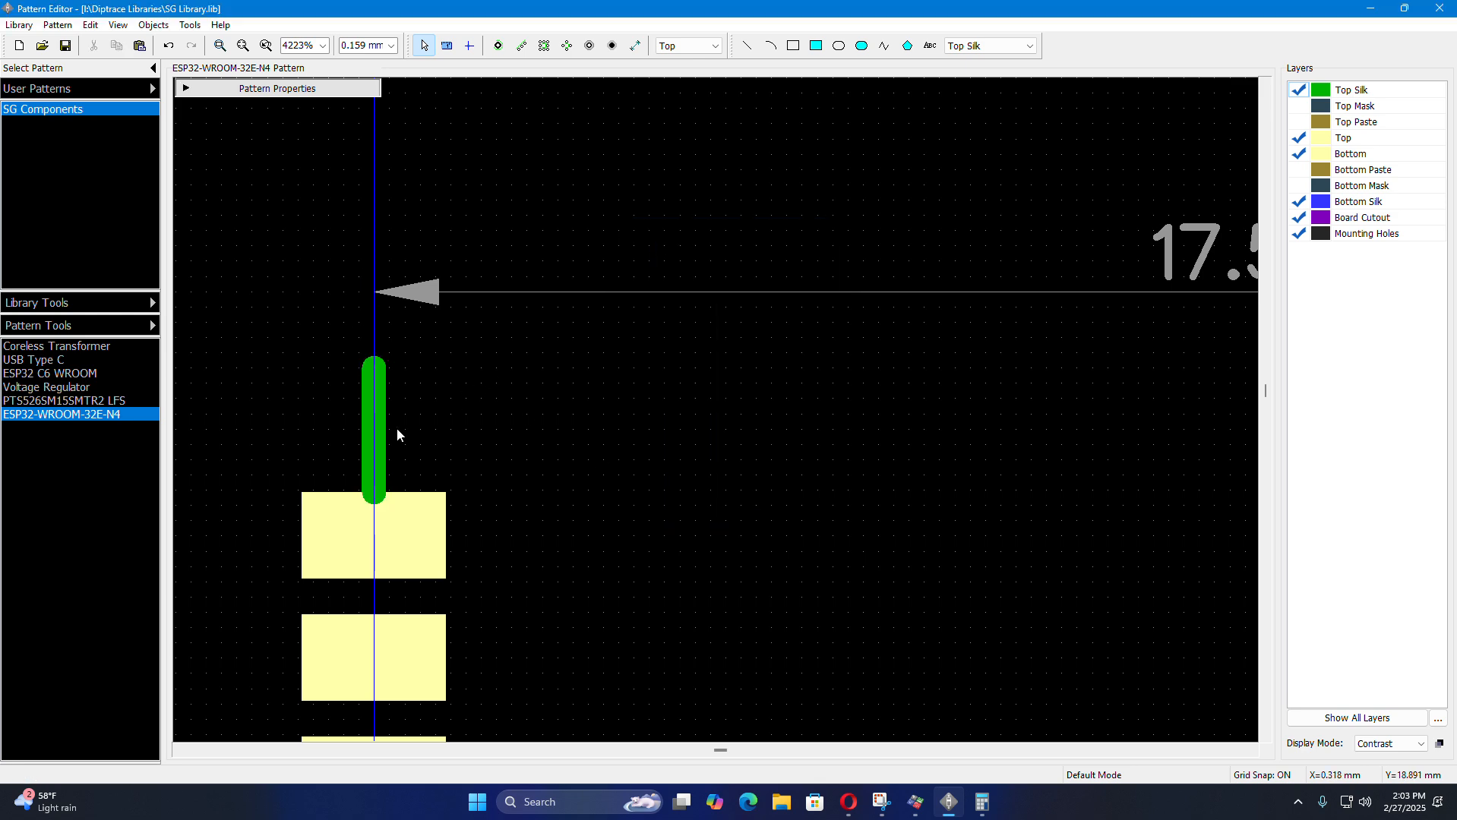
- Inspect the start and end coordinates of the silk line above pad 1 and the position of pad 1
scroll(374, 438, "up", 6)
double_click(377, 476)
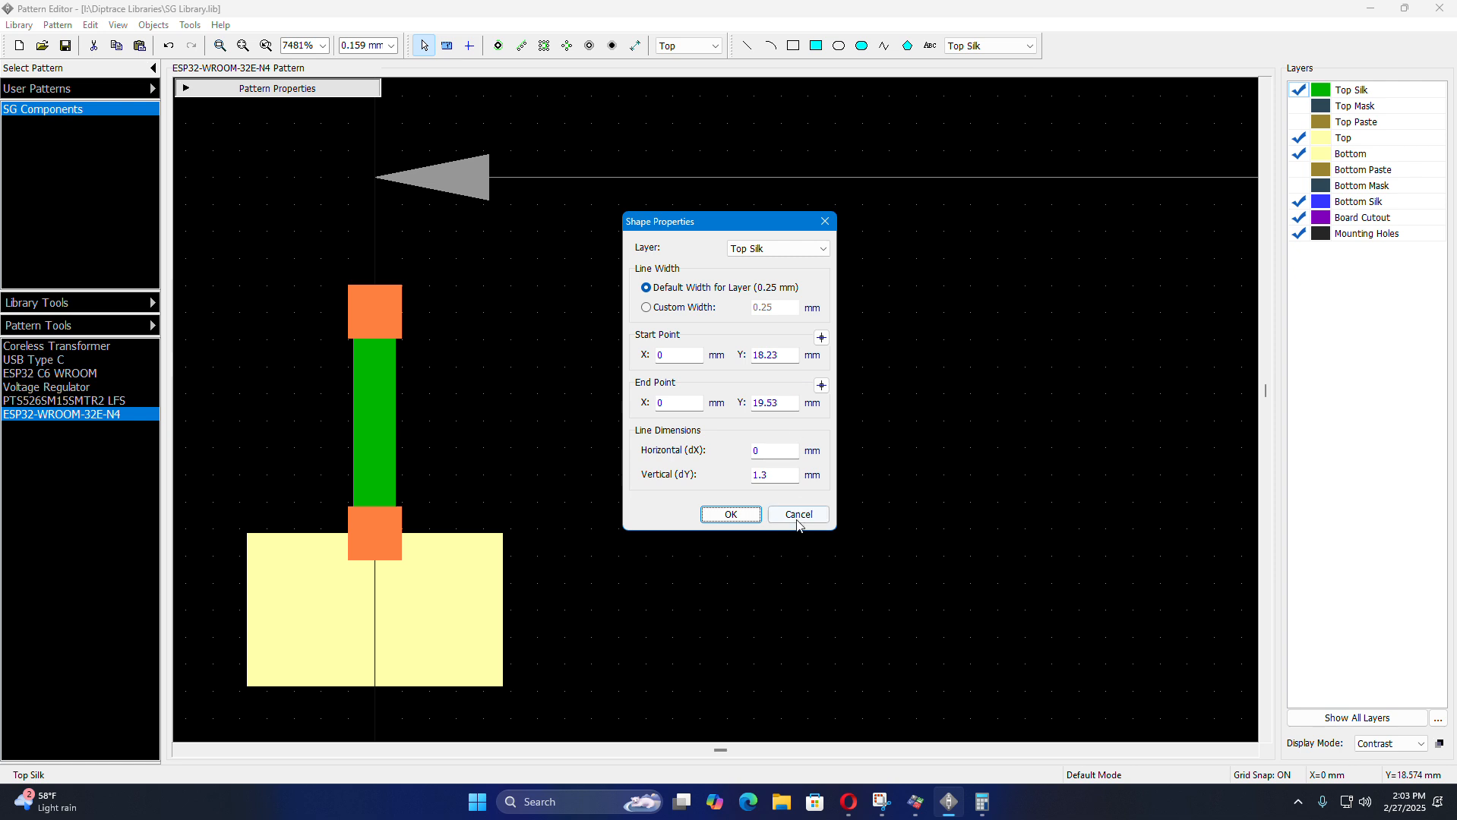
left_click(733, 518)
double_click(498, 636)
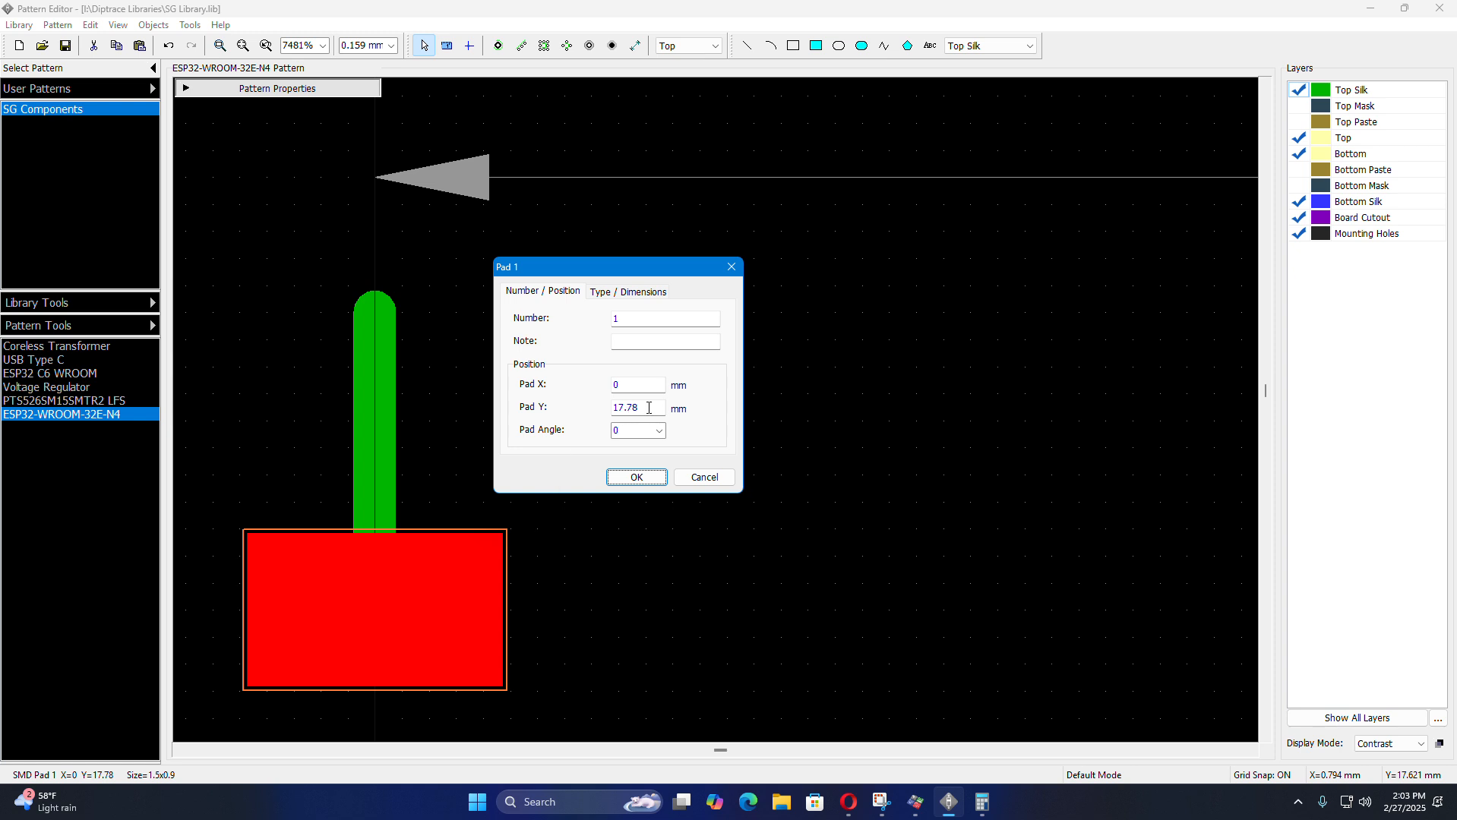
left_click(649, 477)
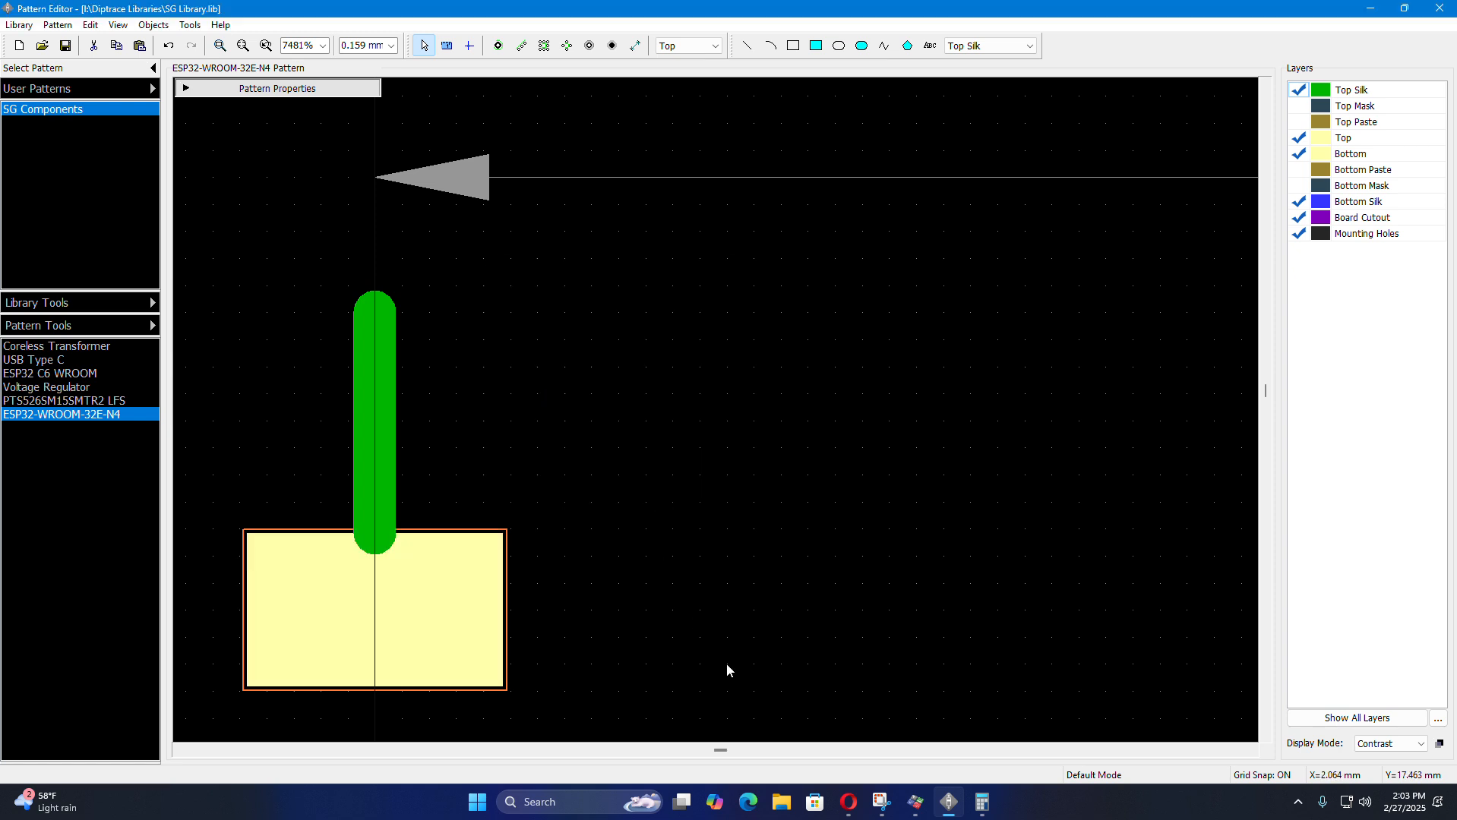
- Calculate 17.78 + 0.45 in Calculator to get the Y coordinate of pad 1's upper edge
left_click(989, 804)
left_click(336, 388)
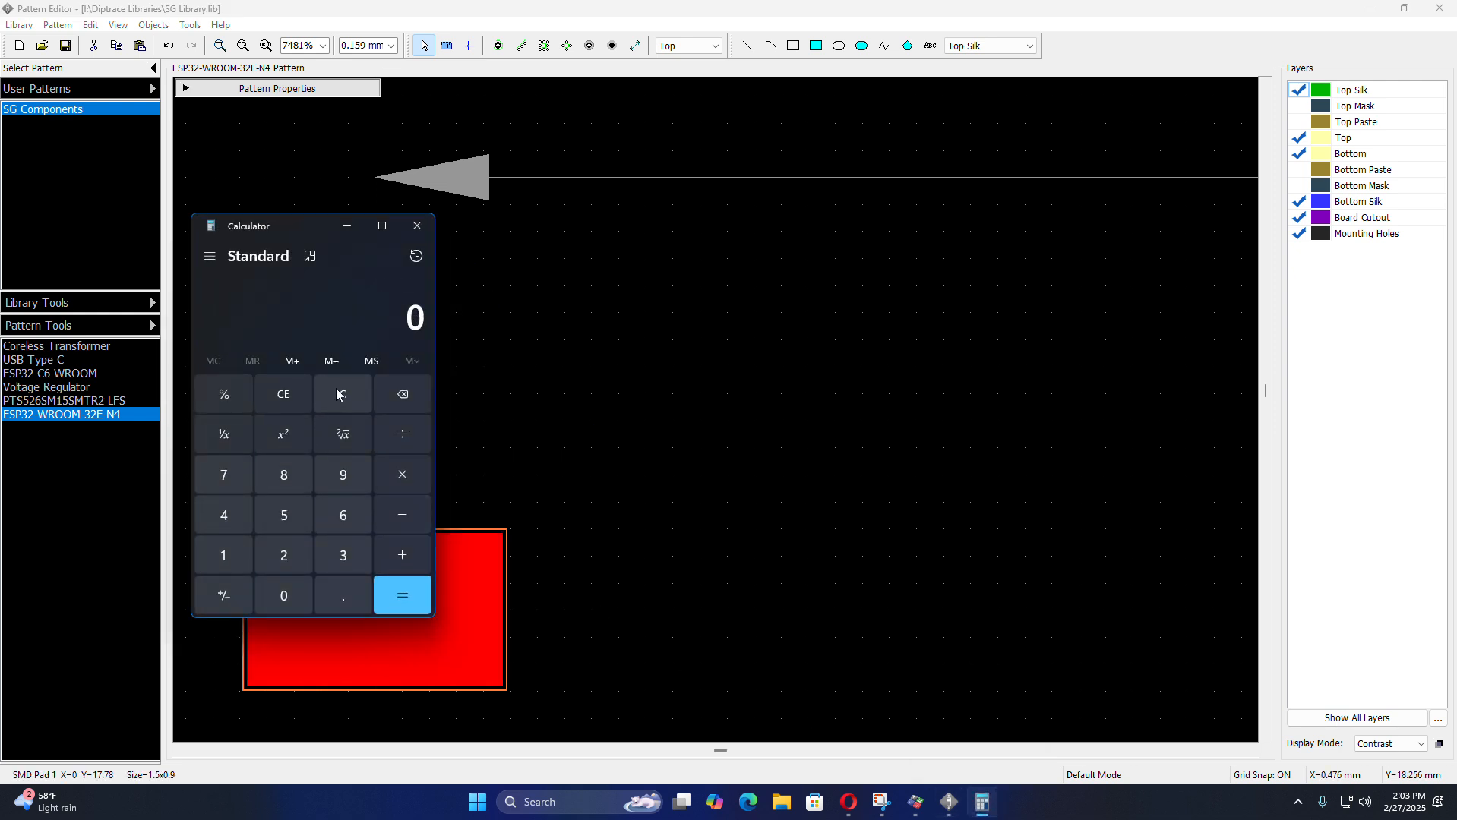
type("17")
left_click(349, 602)
left_click(211, 476)
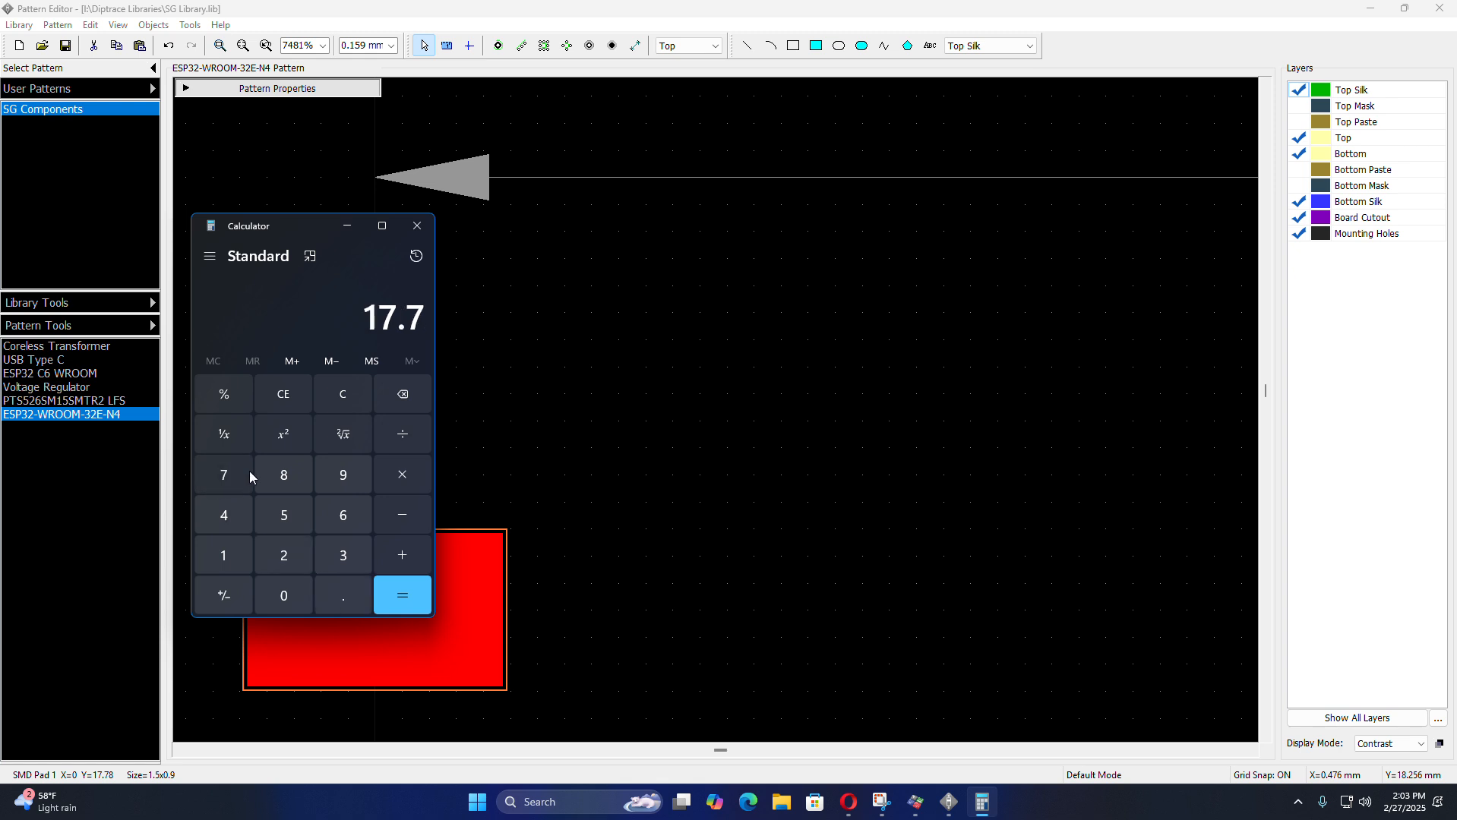
left_click(269, 473)
left_click(401, 547)
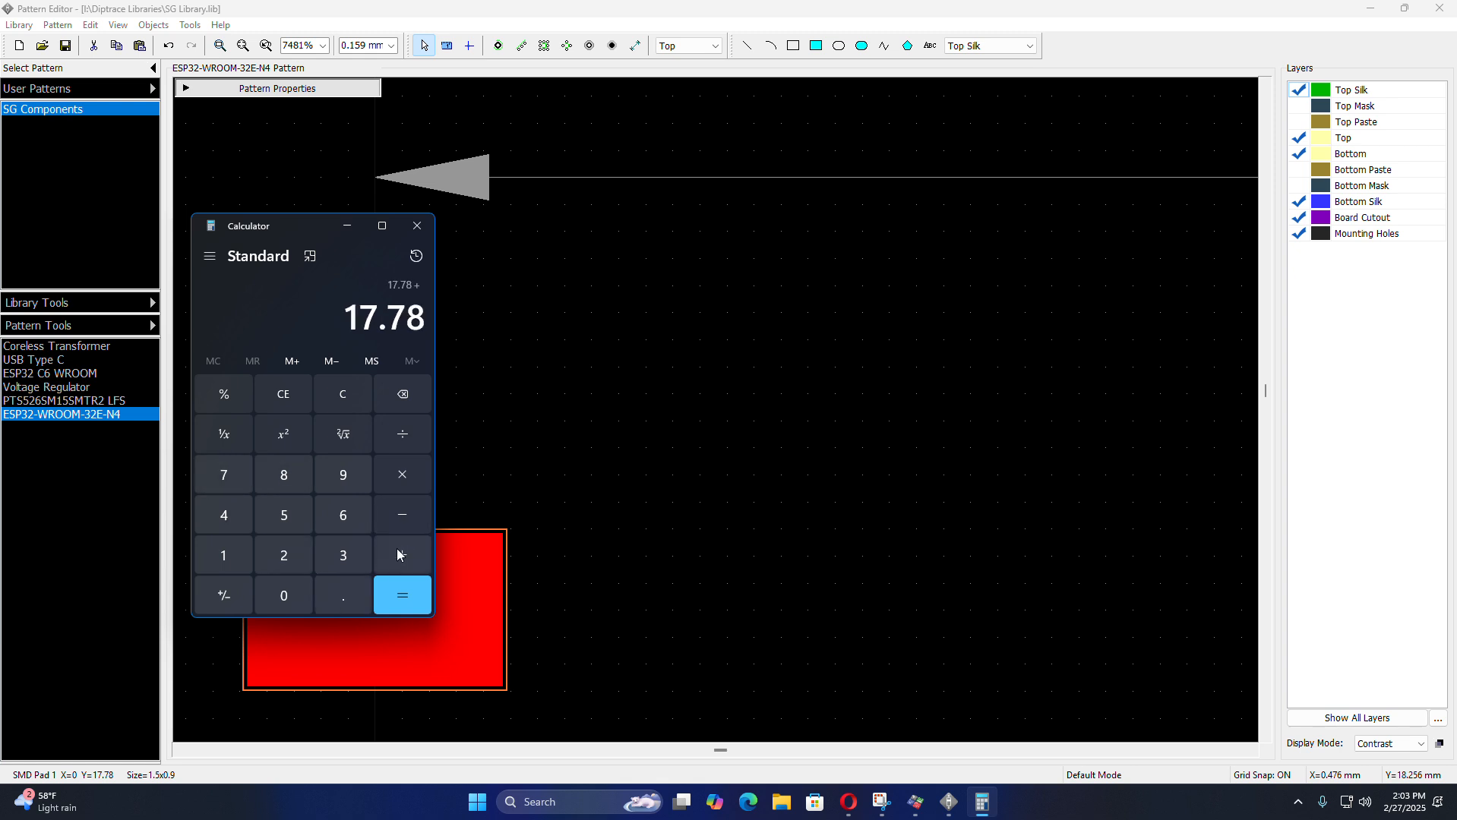
left_click(239, 521)
left_click(382, 398)
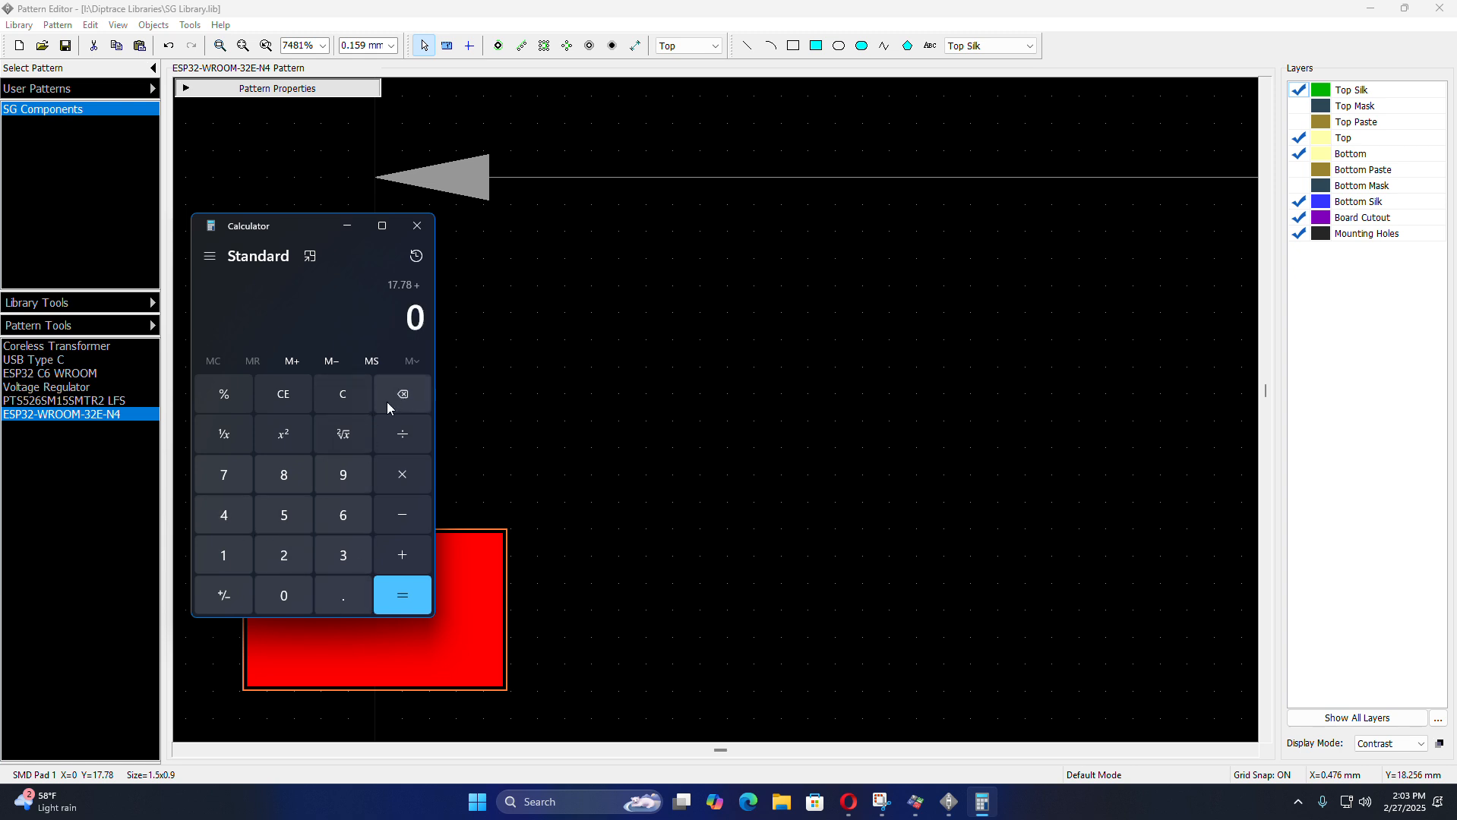
left_click(338, 592)
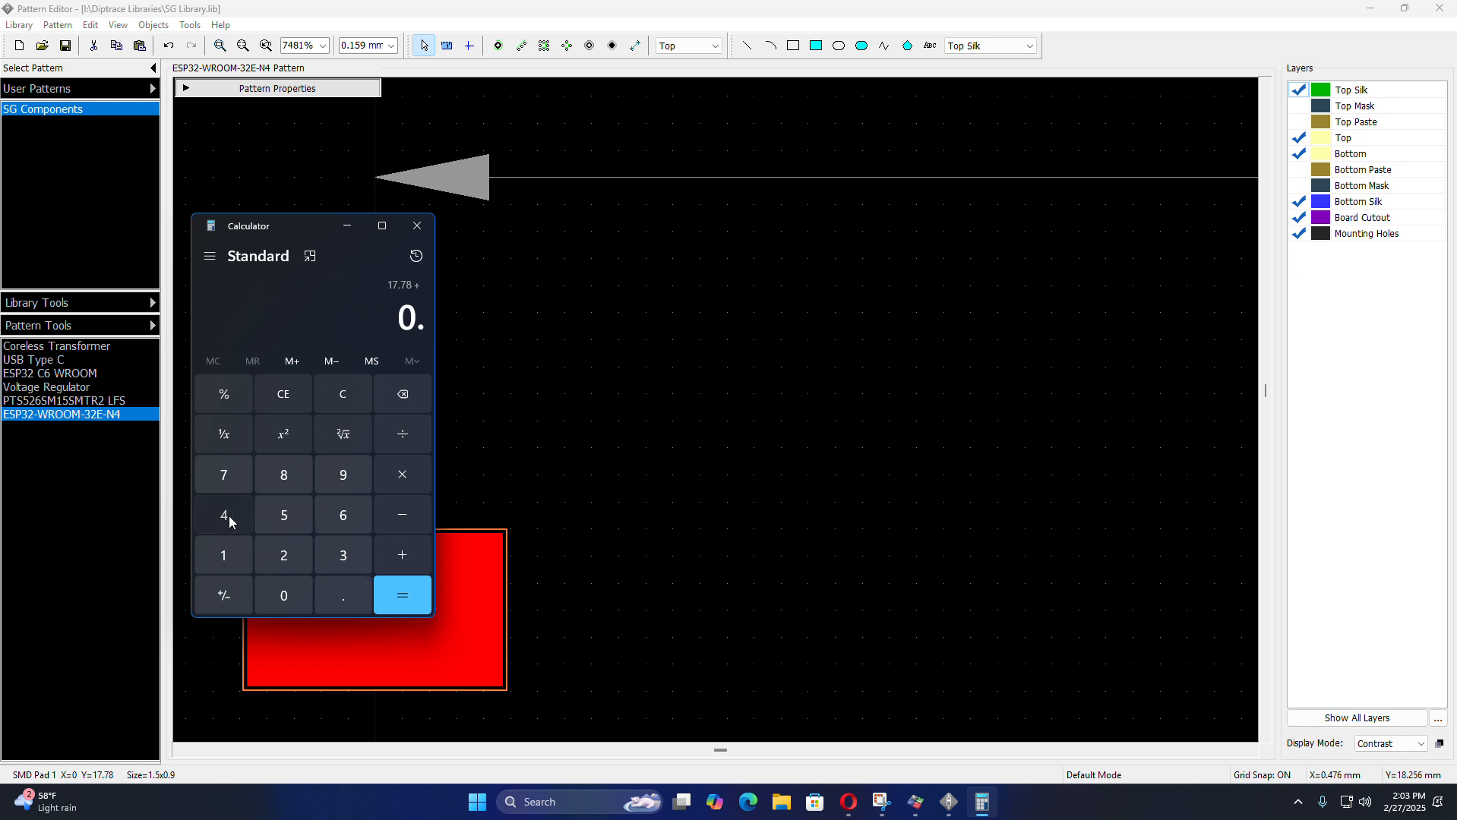
left_click(229, 515)
left_click(275, 509)
left_click(401, 601)
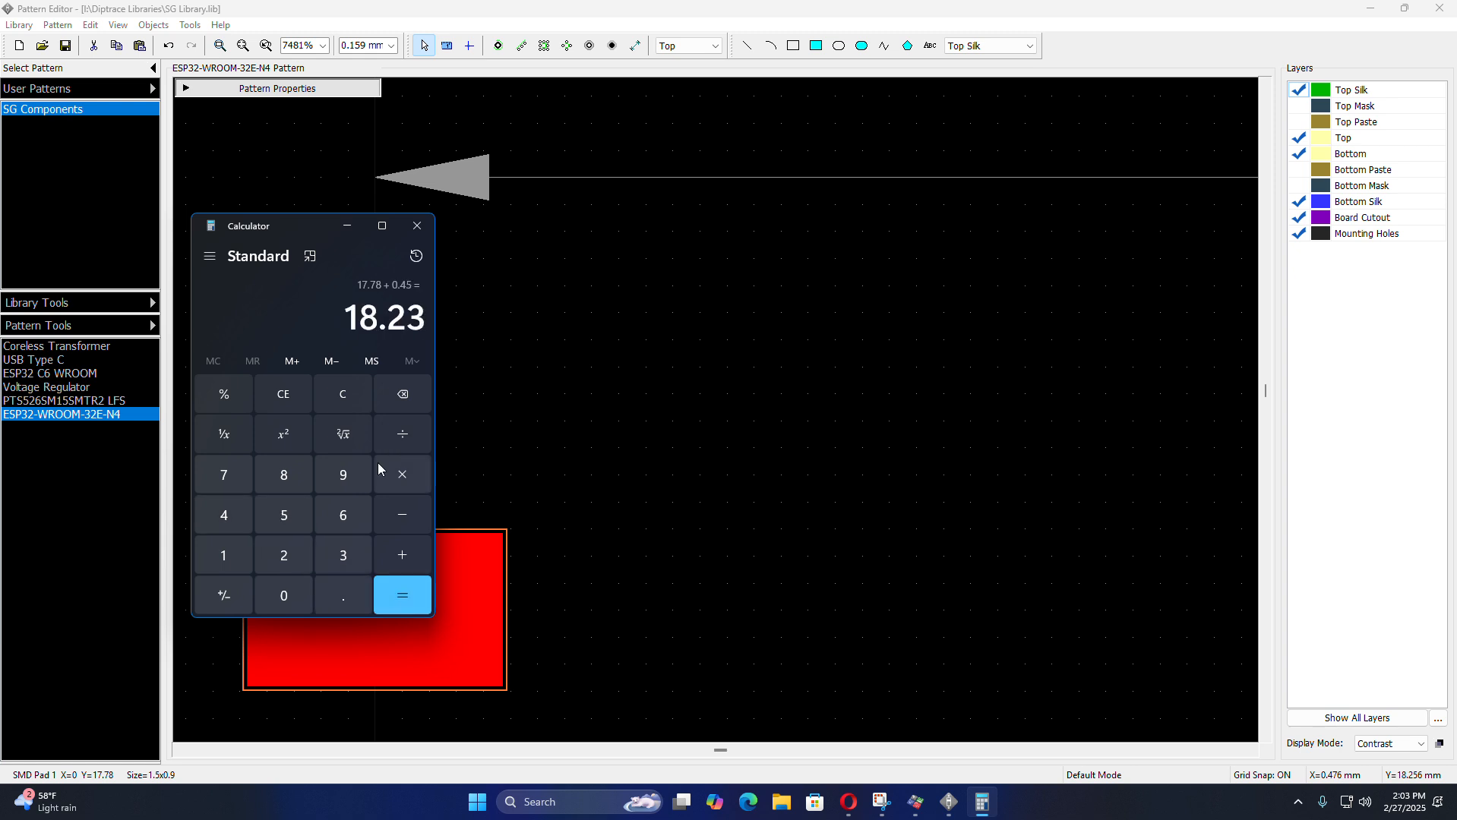
left_click(346, 225)
- Review pad 1's Y position in its properties and compare it with the sum in Calculator
left_click(372, 634)
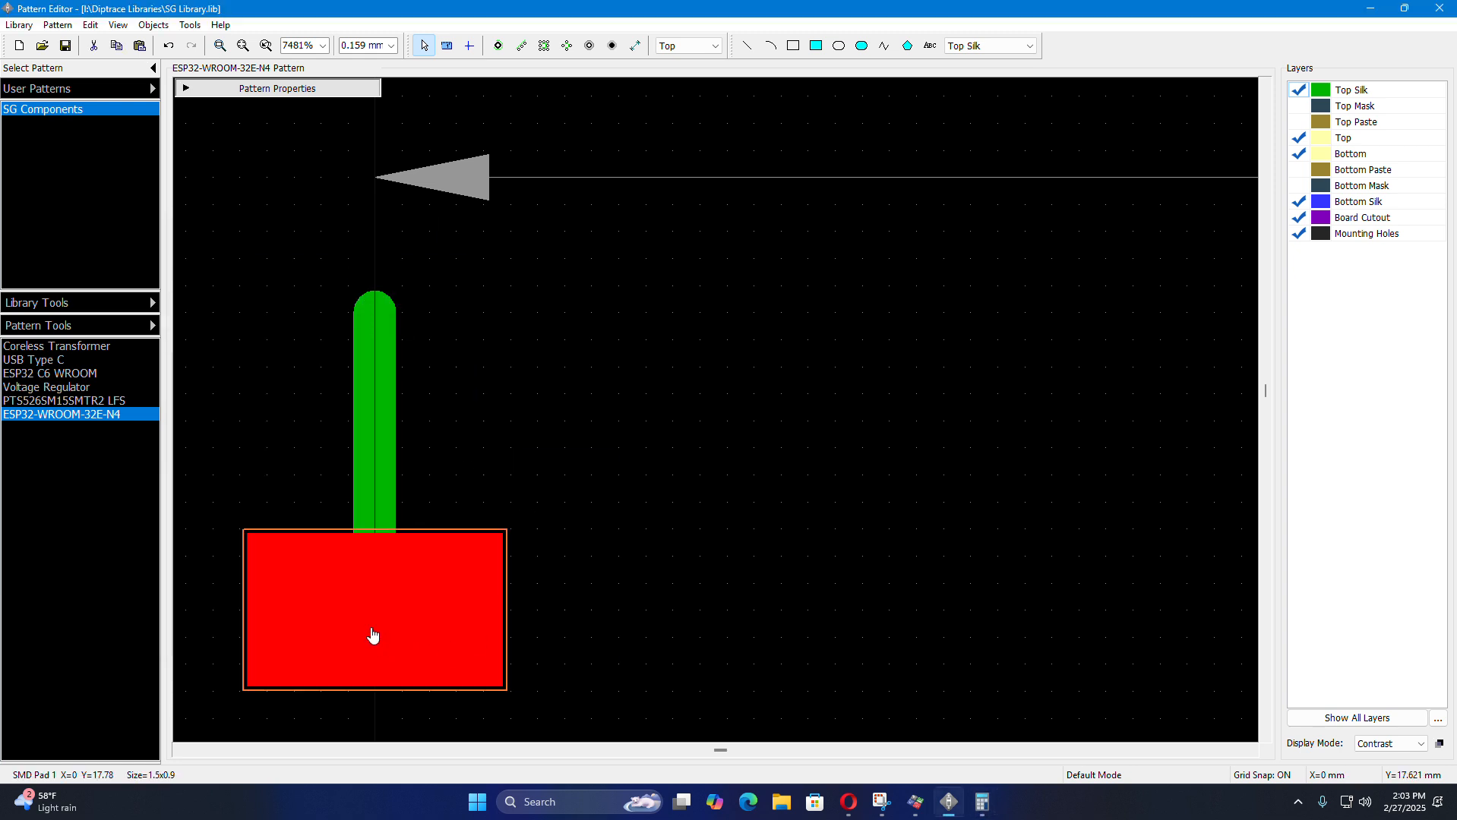
left_click(393, 631)
double_click(393, 633)
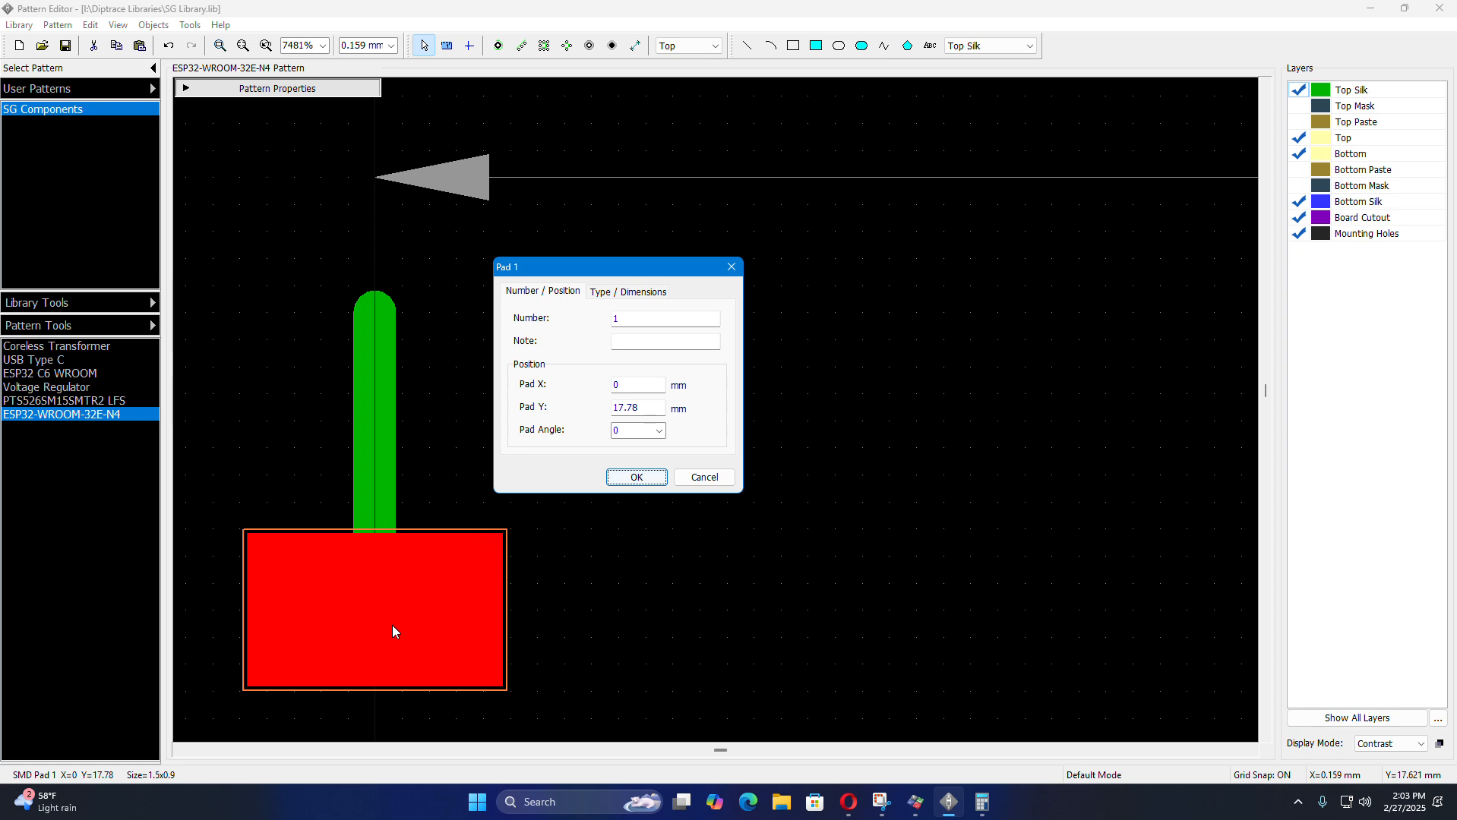
left_click(647, 404)
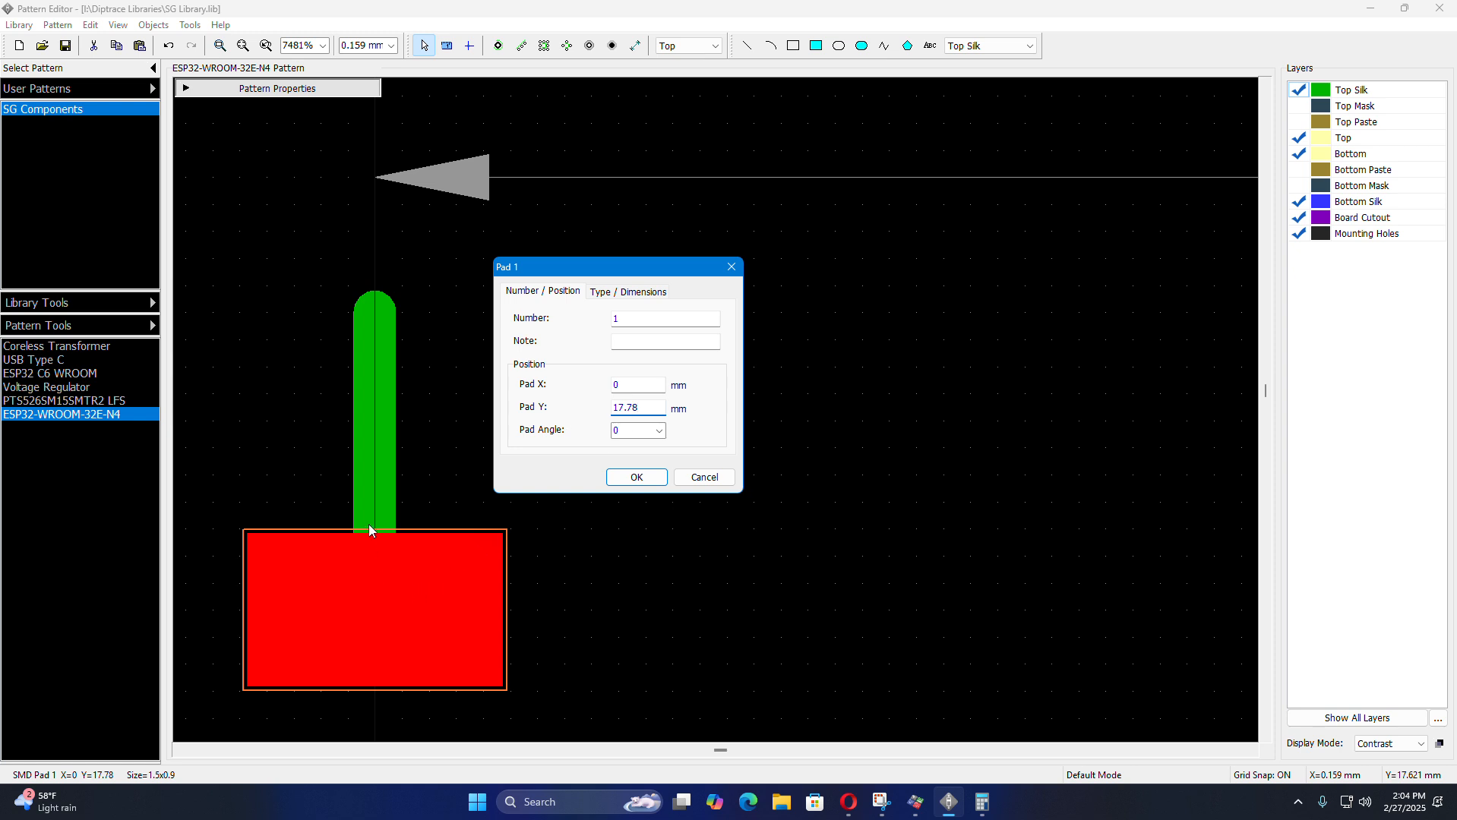
left_click(981, 802)
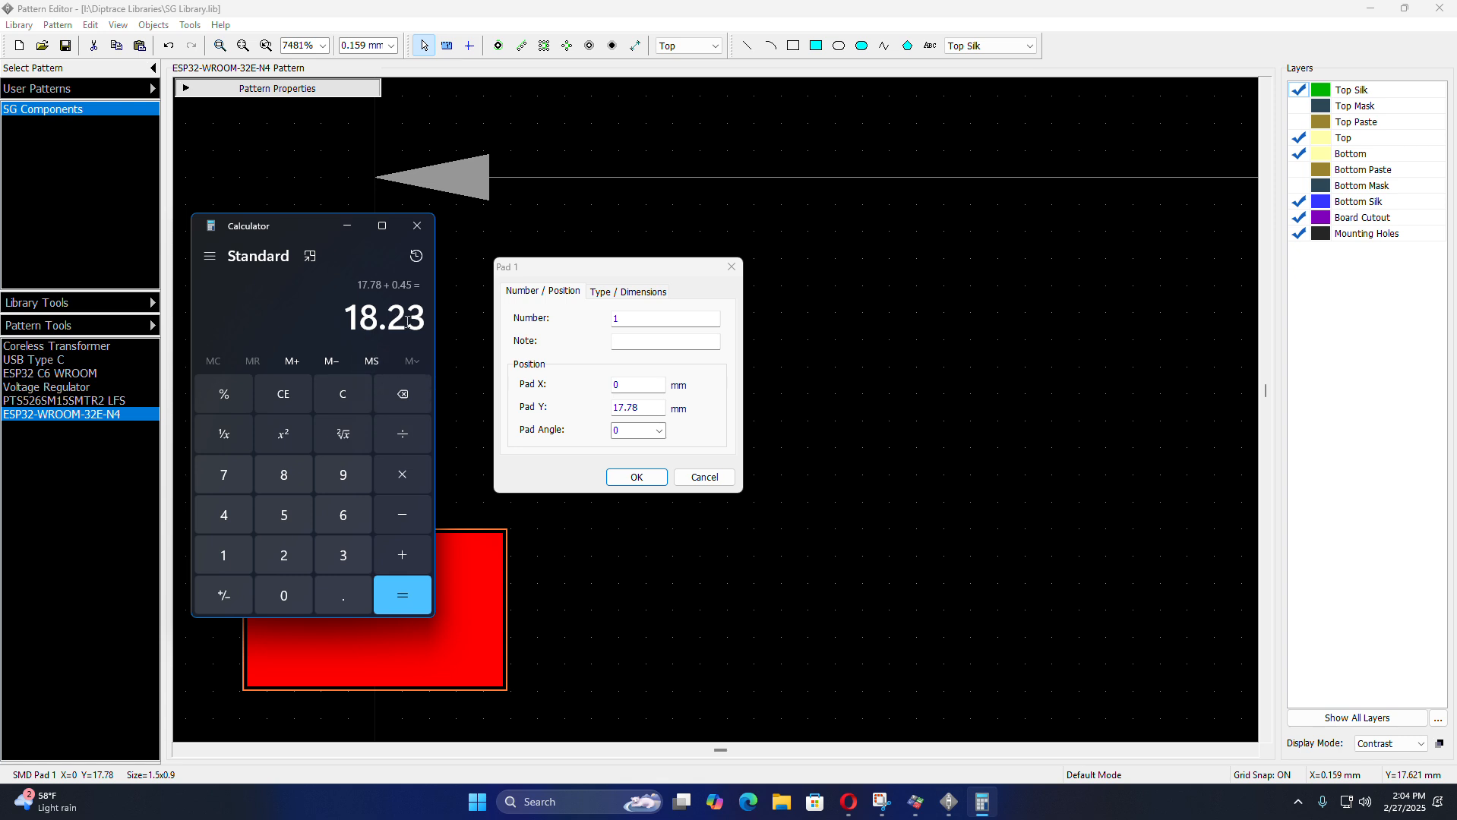
left_click(349, 231)
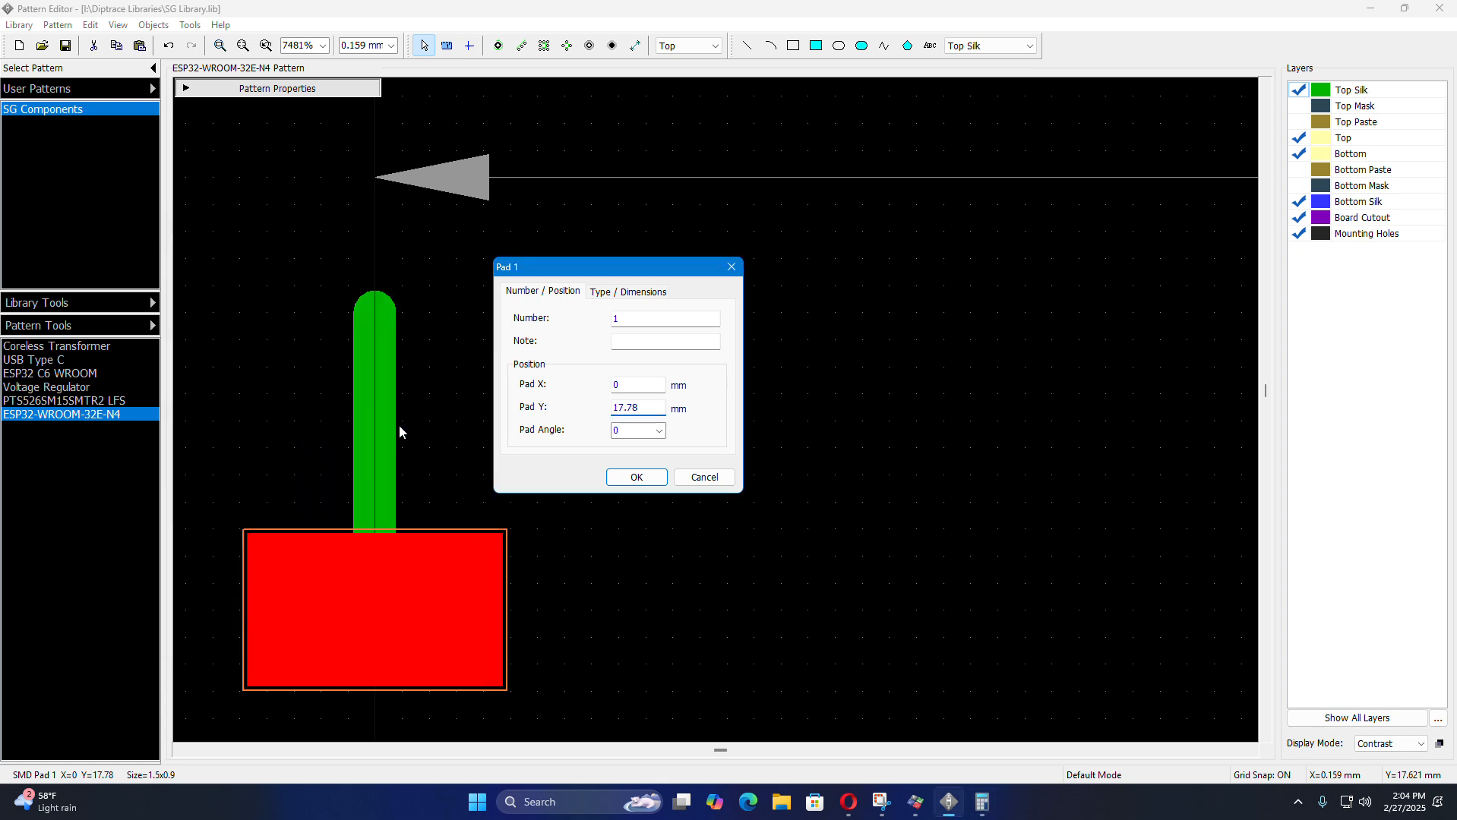
left_click(633, 479)
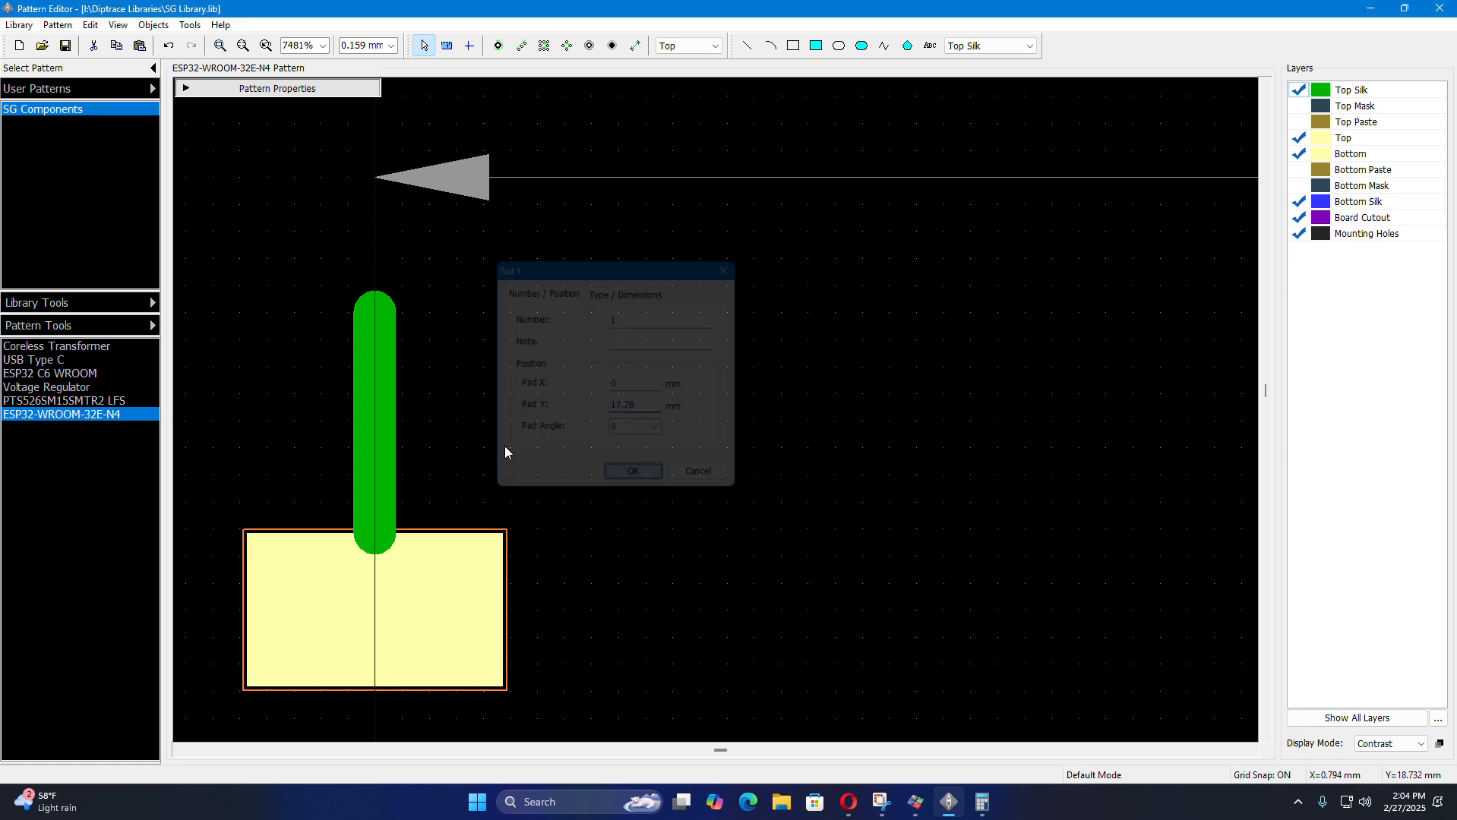
- Check the start Y coordinate of the silk line above pad 1 against the calculated upper edge of the pad
double_click(389, 427)
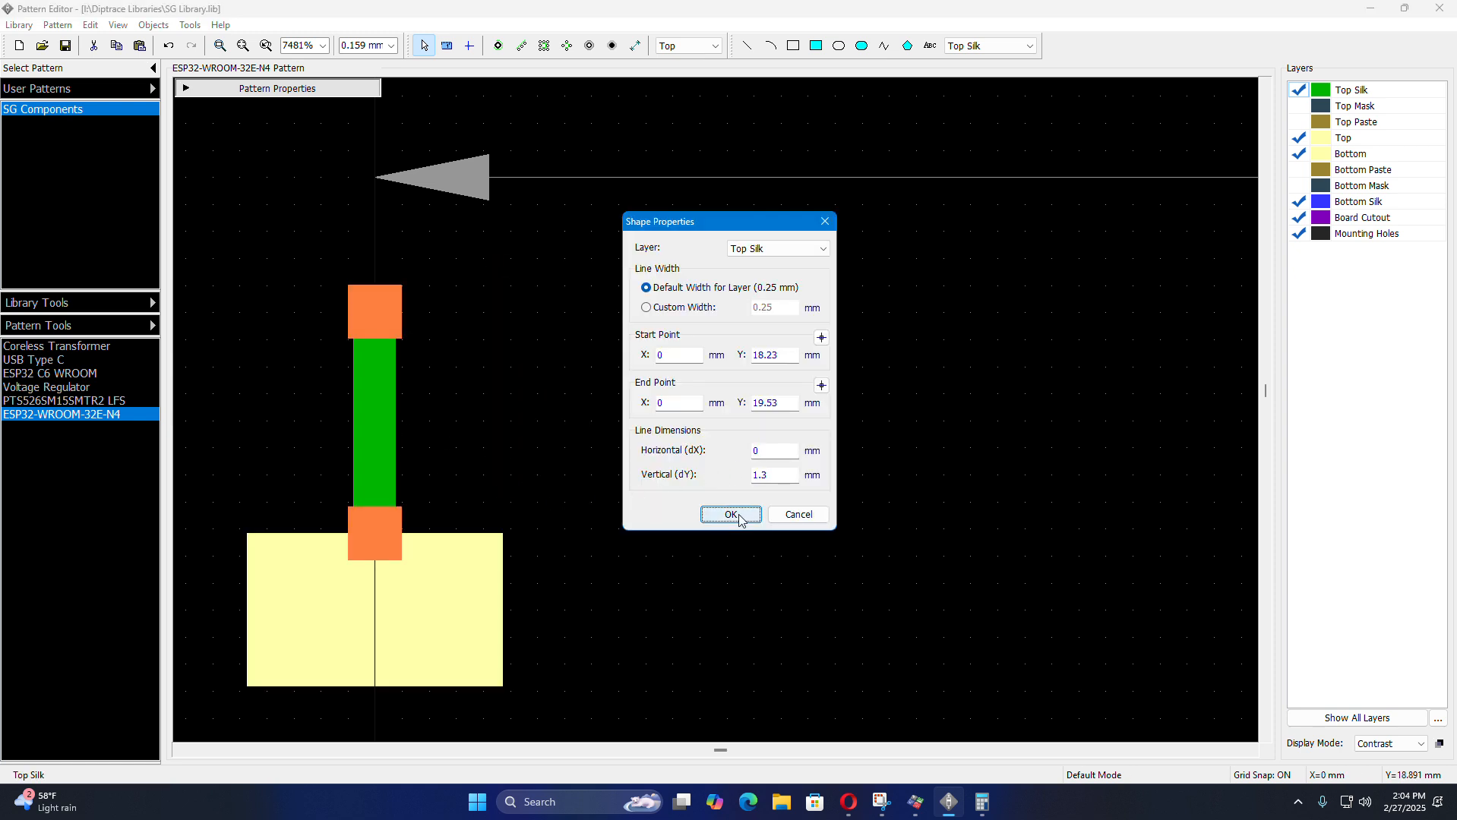
left_click(980, 803)
left_click(980, 802)
left_click(776, 356)
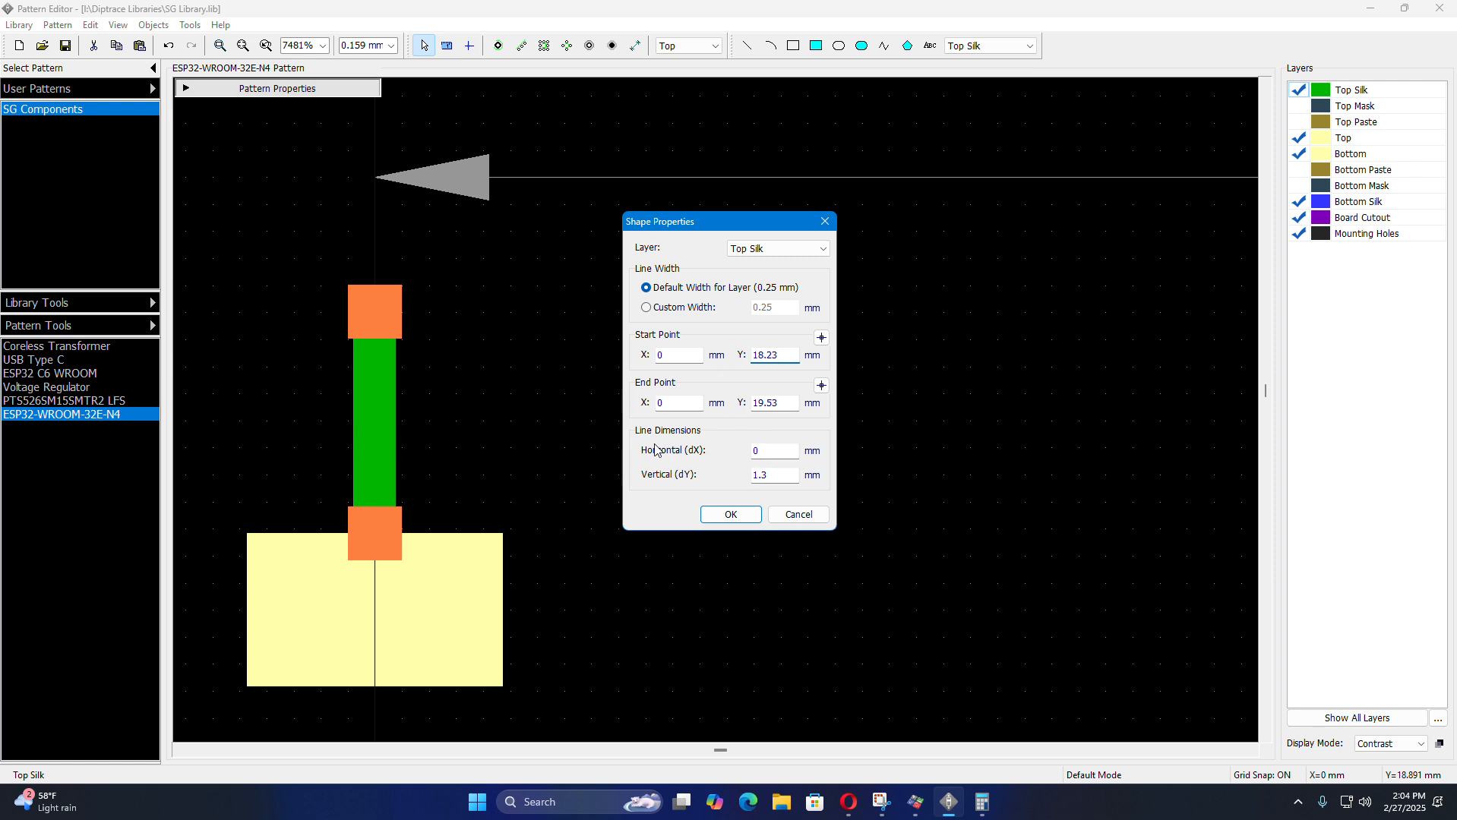
left_click(729, 514)
scroll(266, 410, "down", 2)
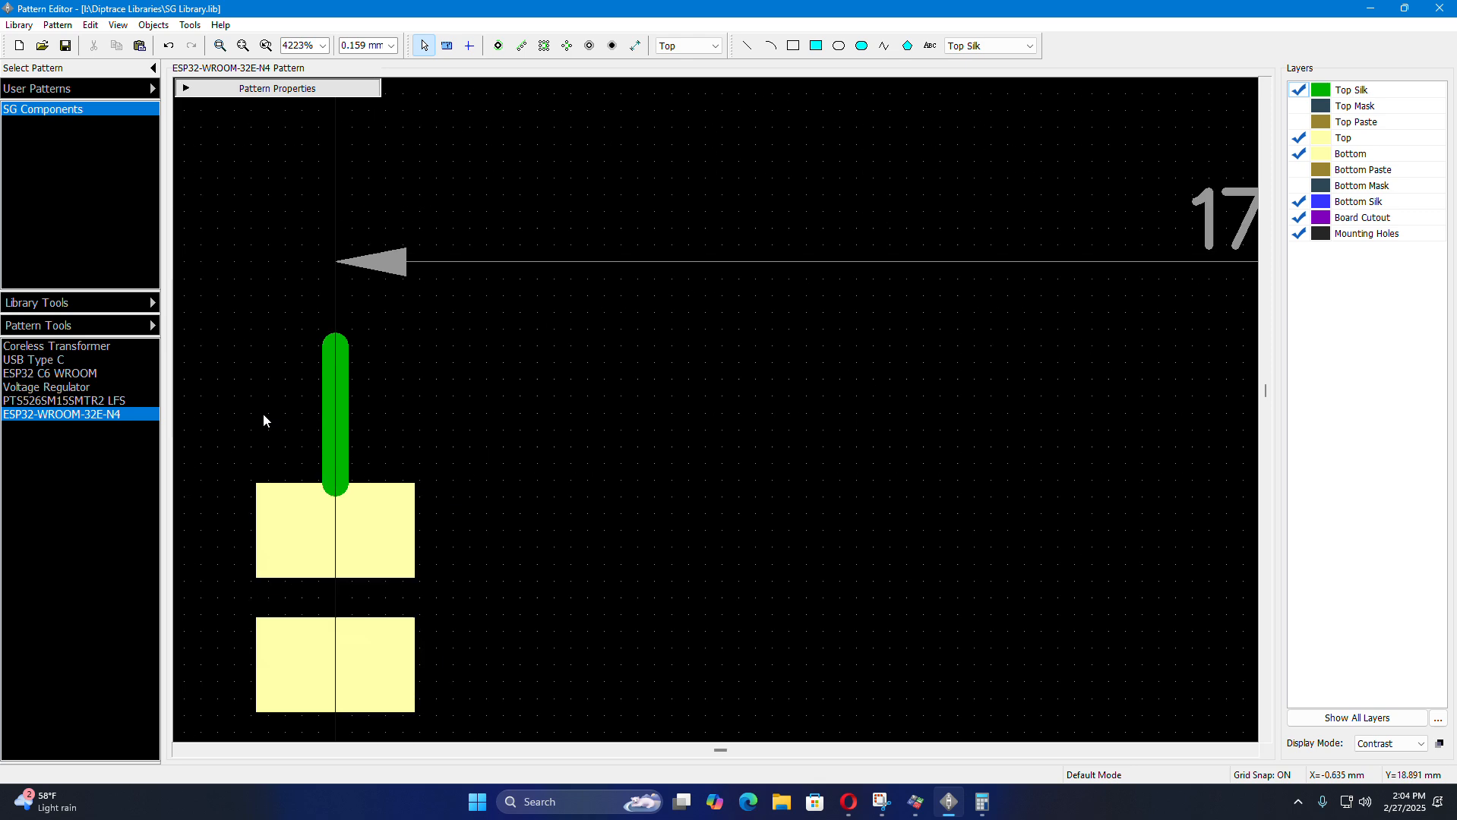
scroll(287, 433, "up", 3)
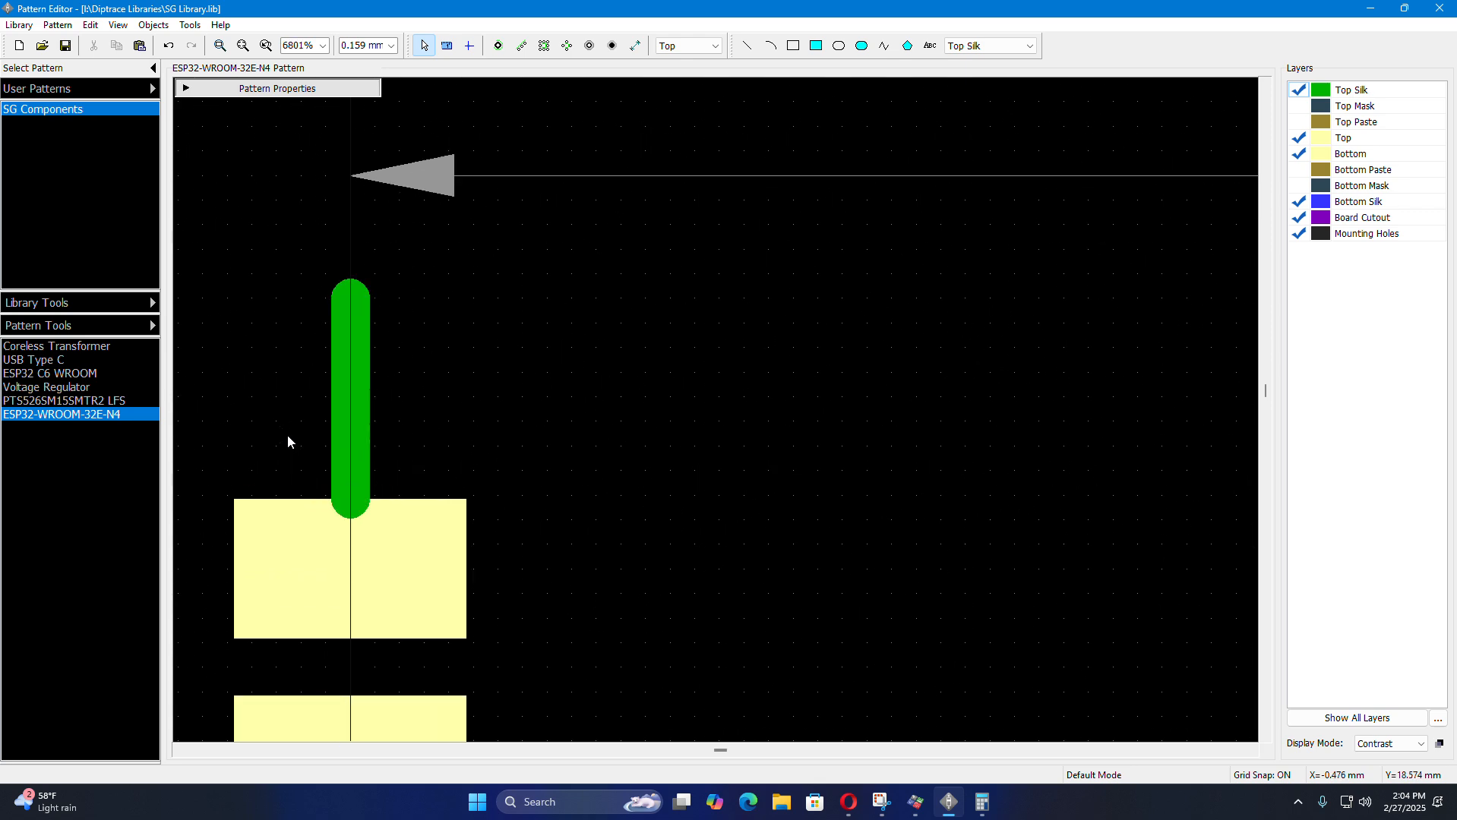
left_click(367, 466)
- Inspect the start and end coordinates of the short vertical silk line at the footprint's lower-left corner
scroll(385, 372, "down", 6)
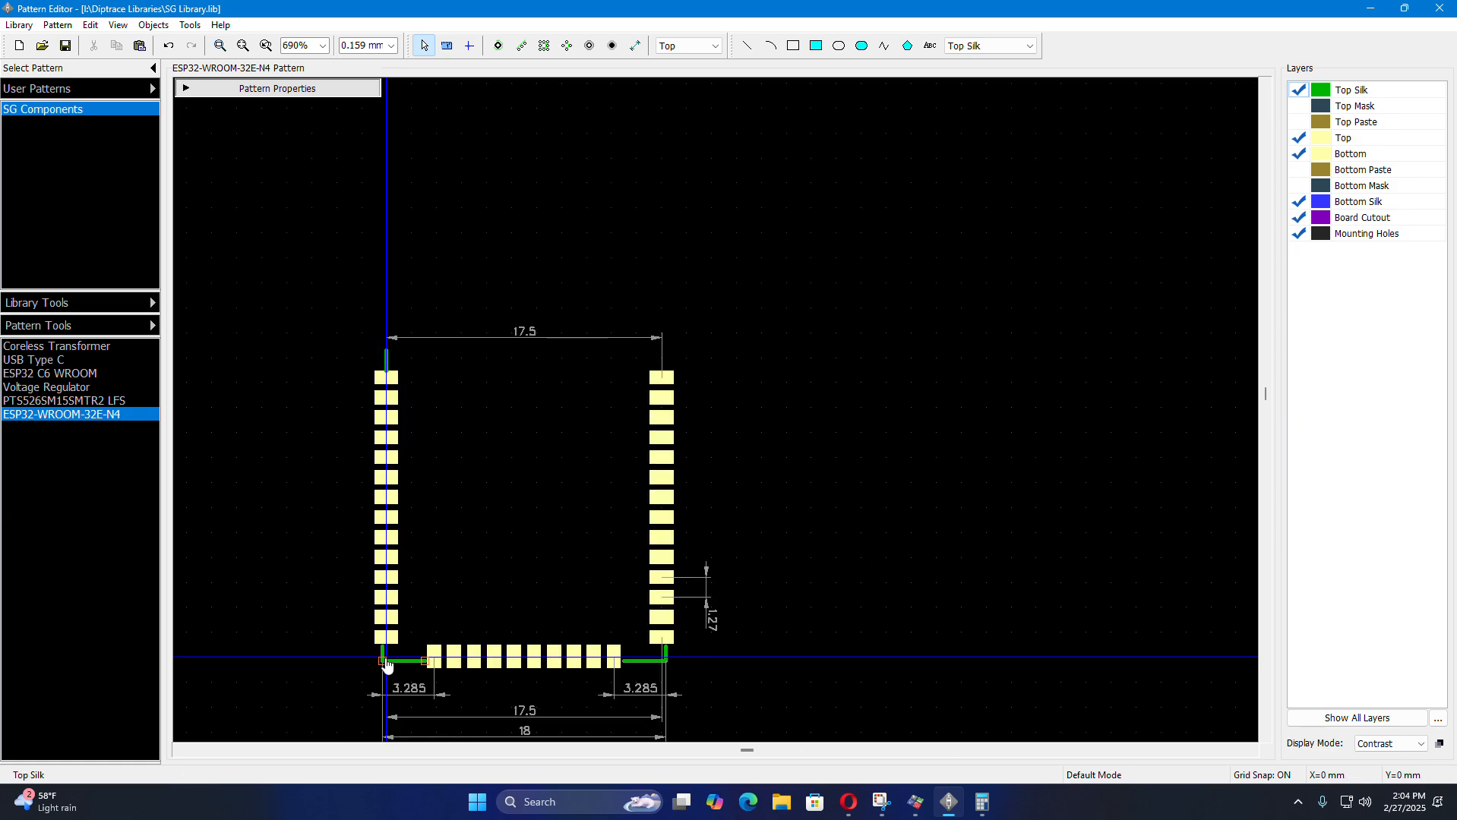
scroll(387, 662, "up", 3)
scroll(387, 663, "up", 2)
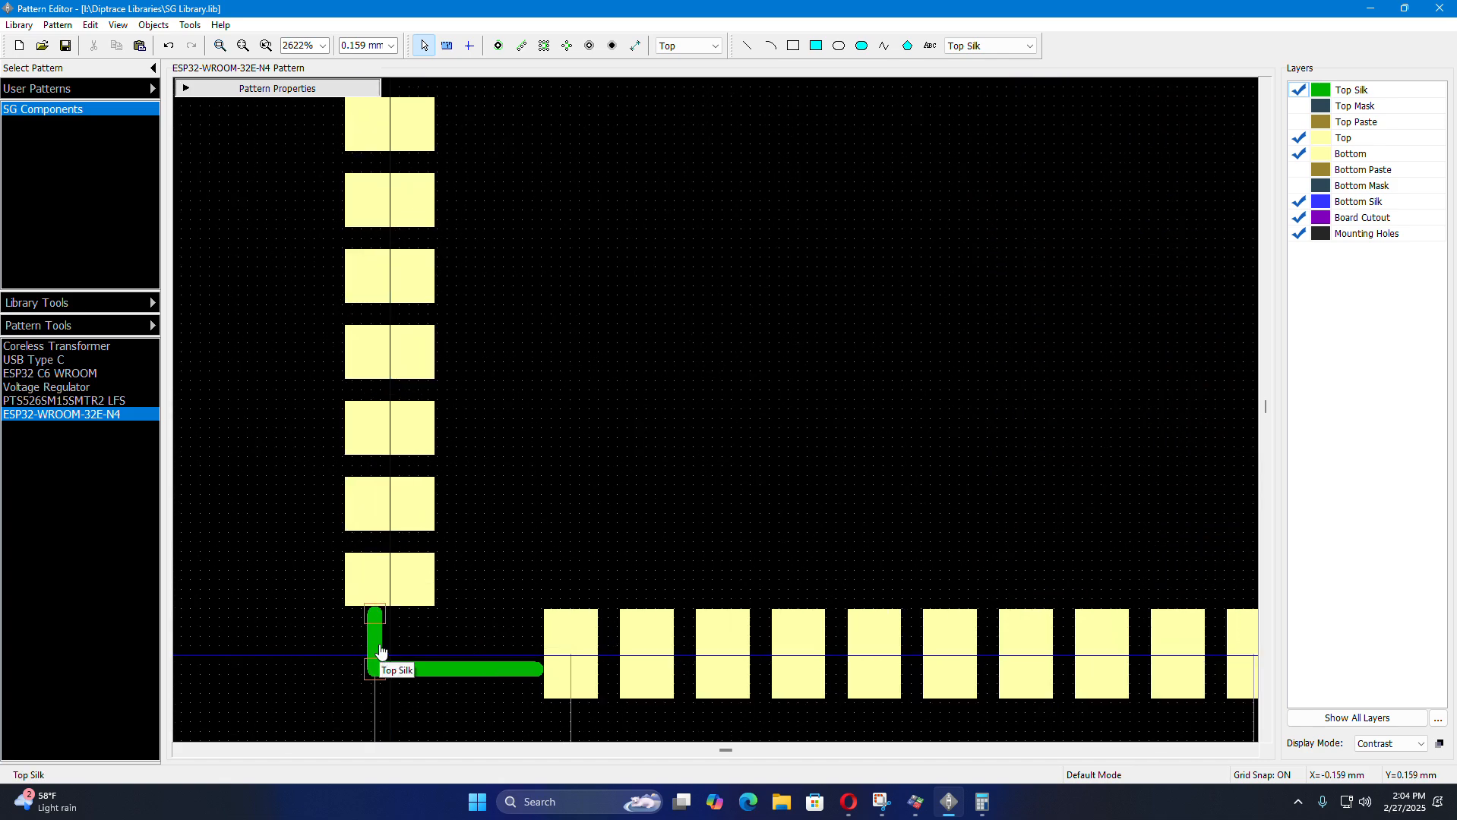
scroll(378, 663, "down", 3)
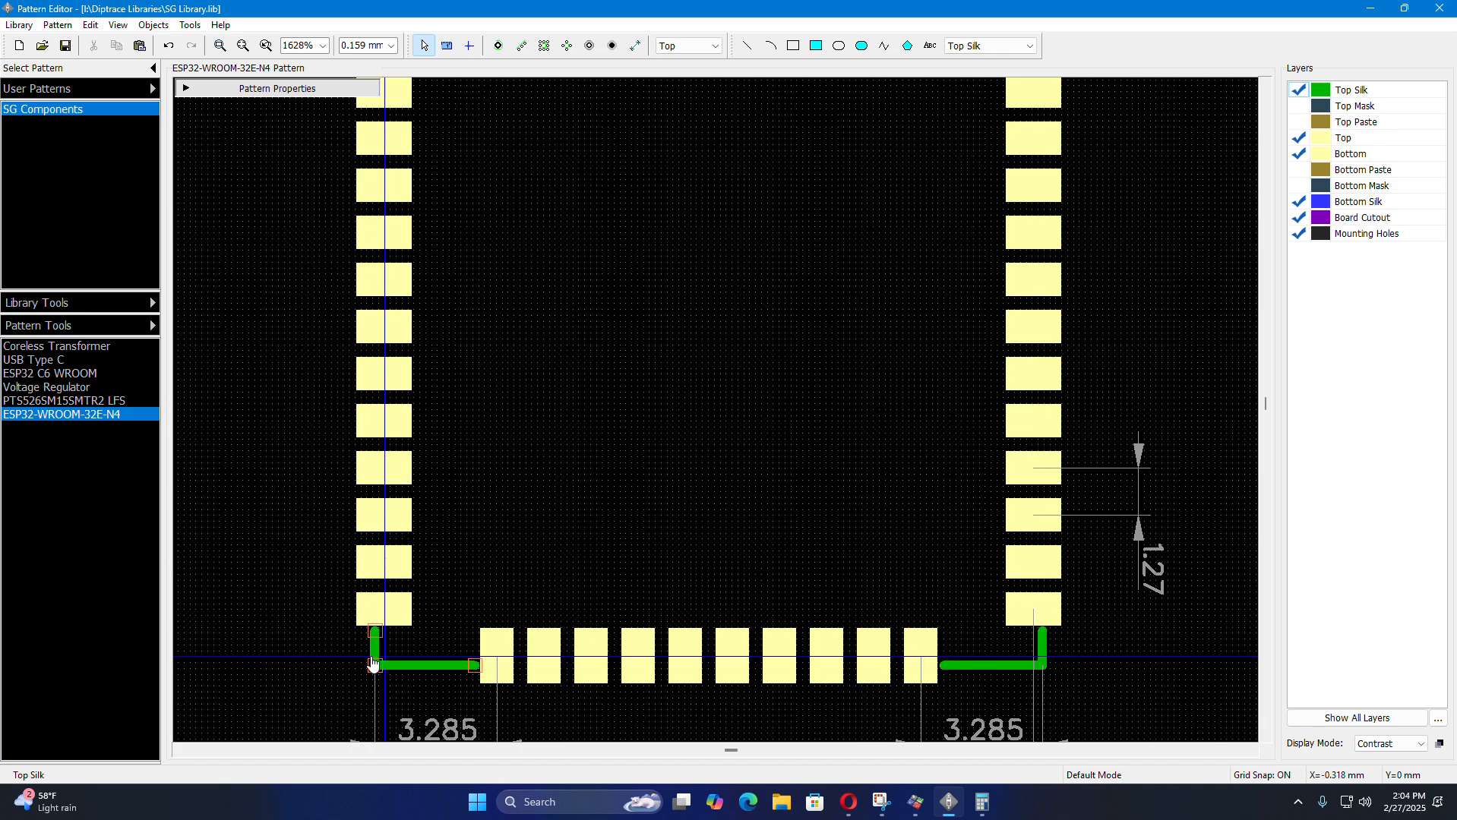
scroll(375, 692, "up", 4)
scroll(375, 692, "up", 3)
double_click(381, 645)
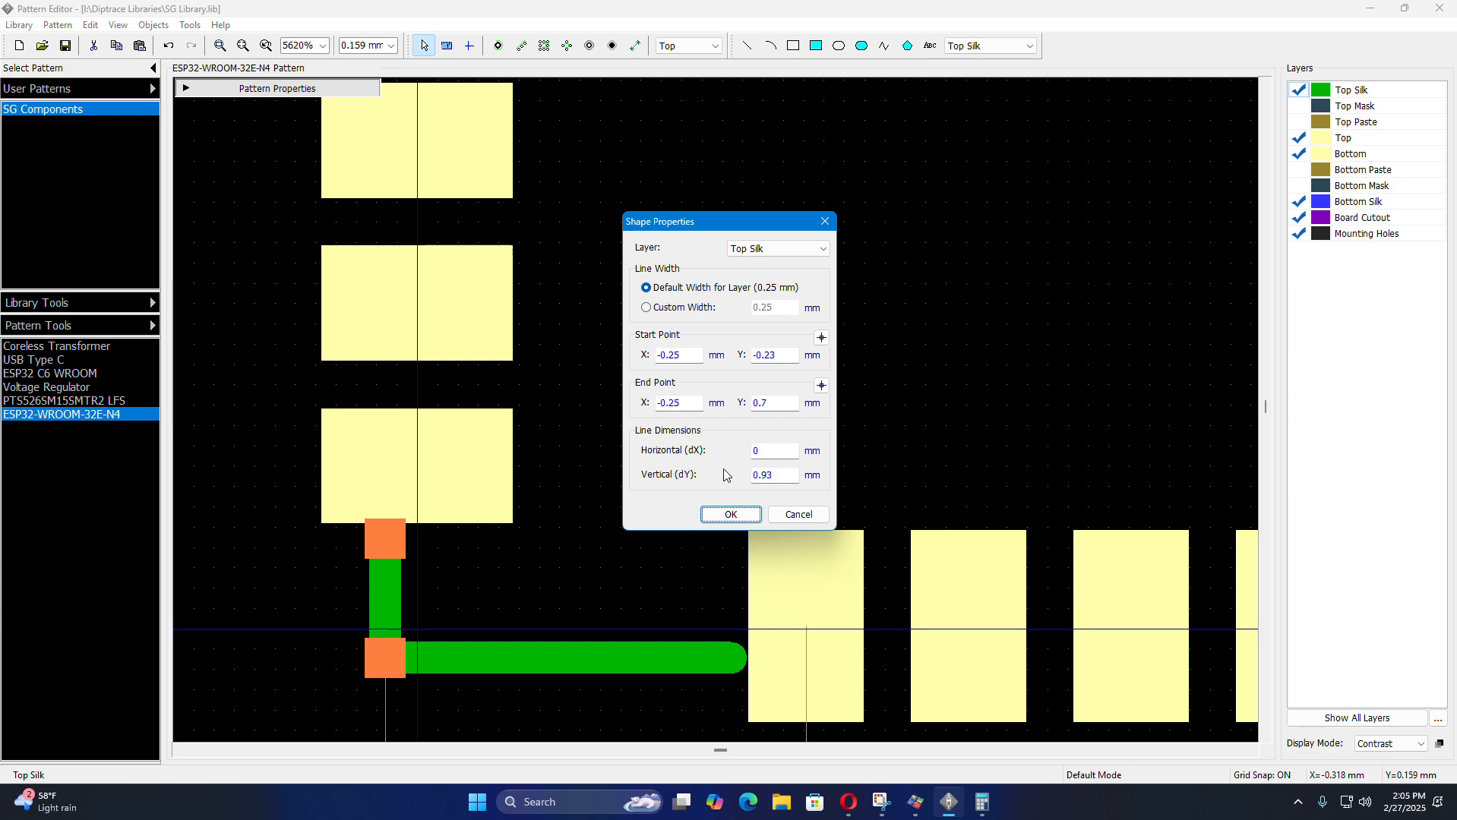
left_click(736, 514)
- Set both the start and end X coordinates of the silk line above pad 1 to -0.25 mm
scroll(582, 514, "down", 6)
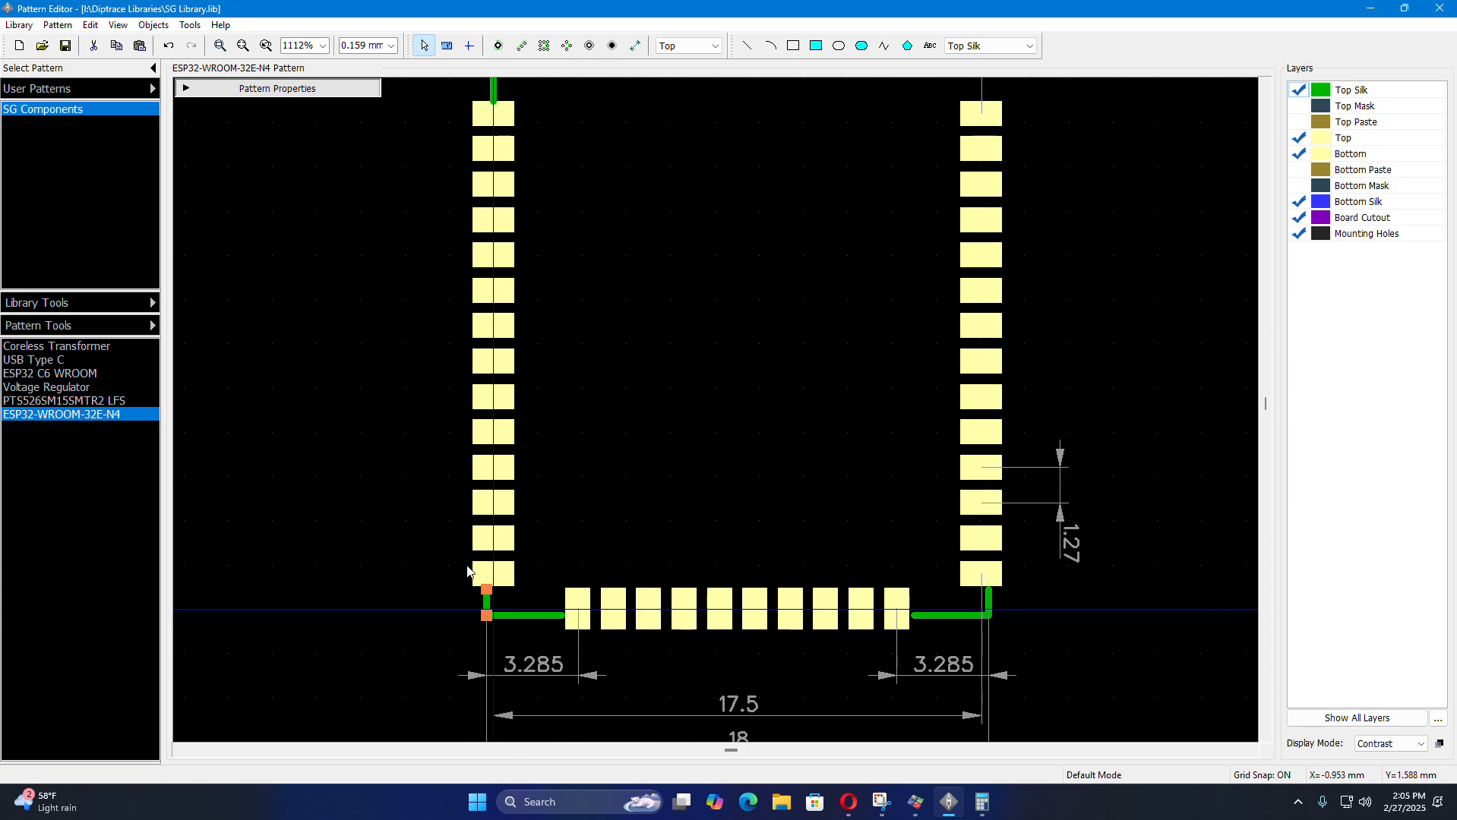
scroll(491, 225, "up", 4)
scroll(492, 225, "up", 2)
double_click(485, 258)
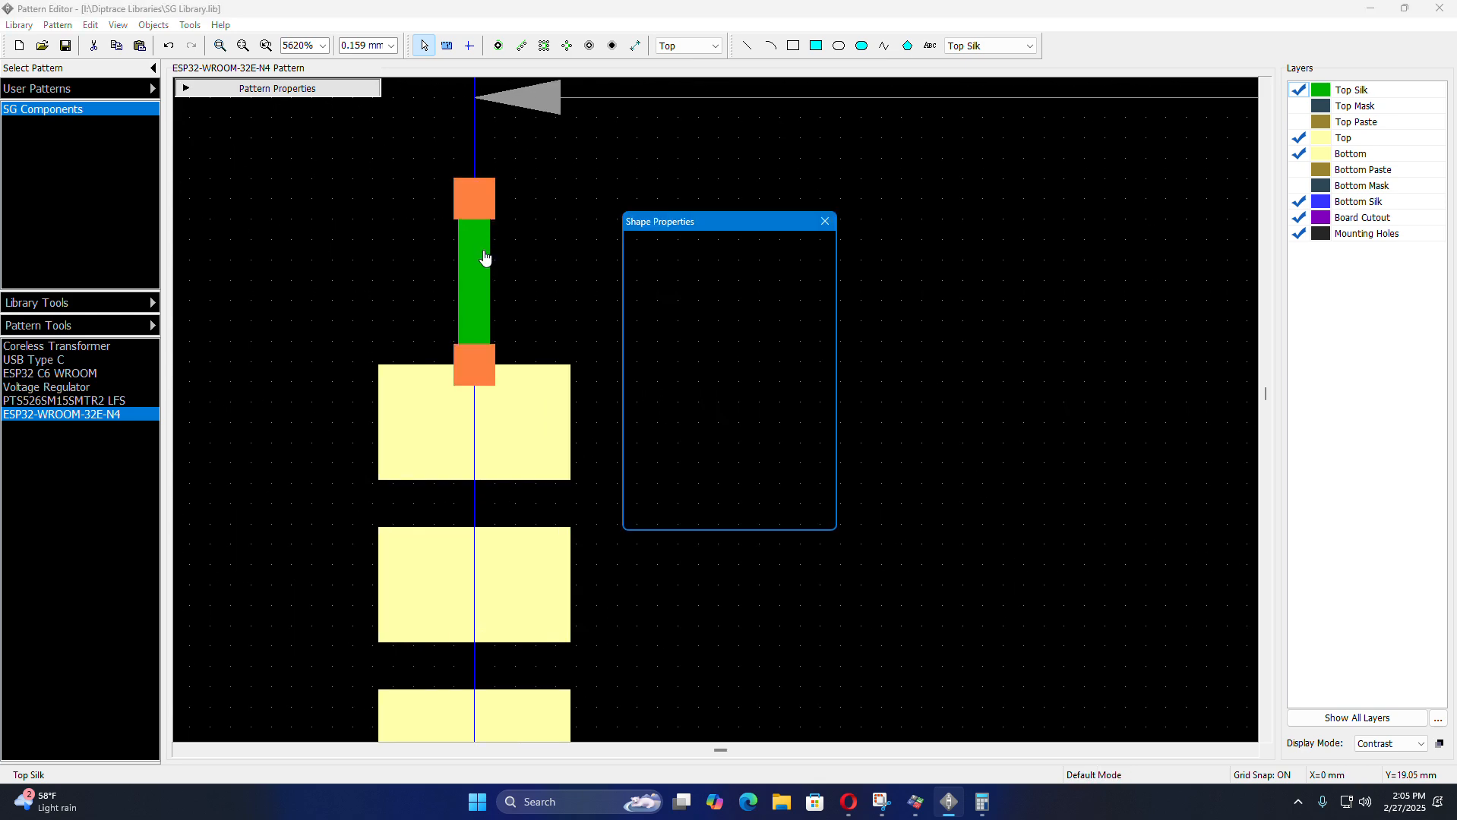
left_click(665, 360)
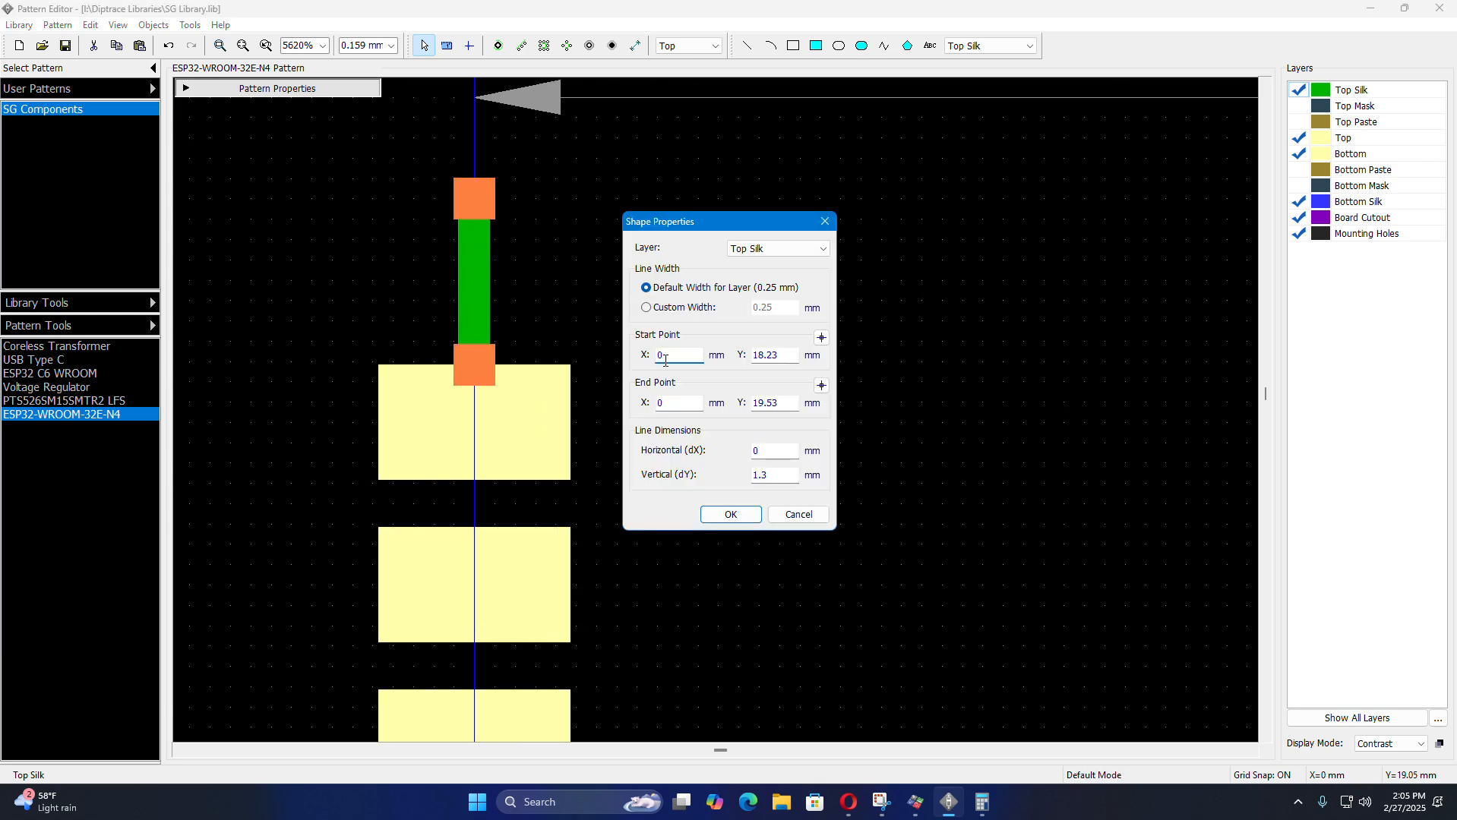
type("-0.25")
double_click(678, 403)
type("-0.25")
left_click(728, 514)
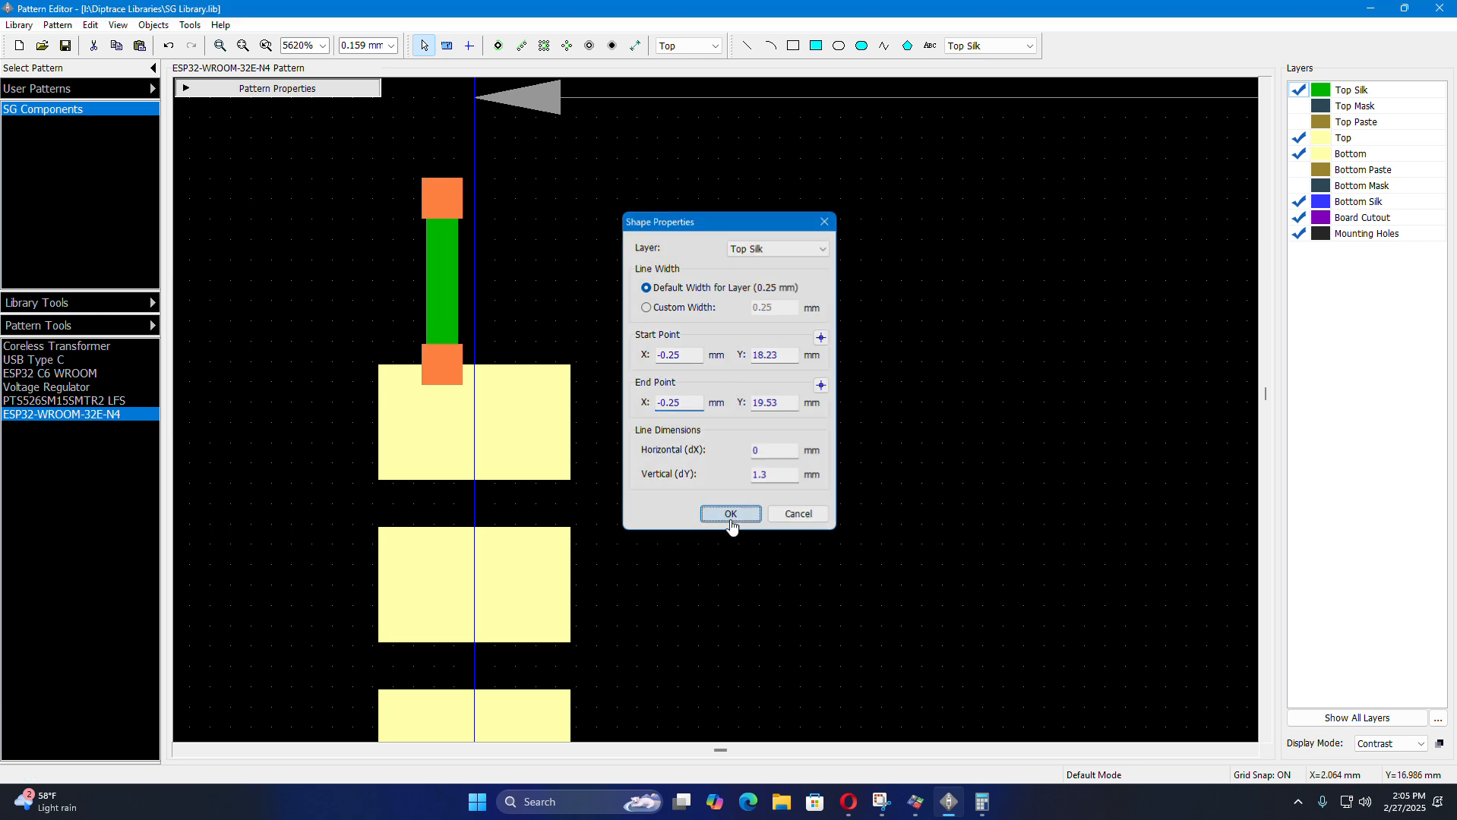
- Duplicate the vertical silk line above pad 1
scroll(304, 415, "down", 2)
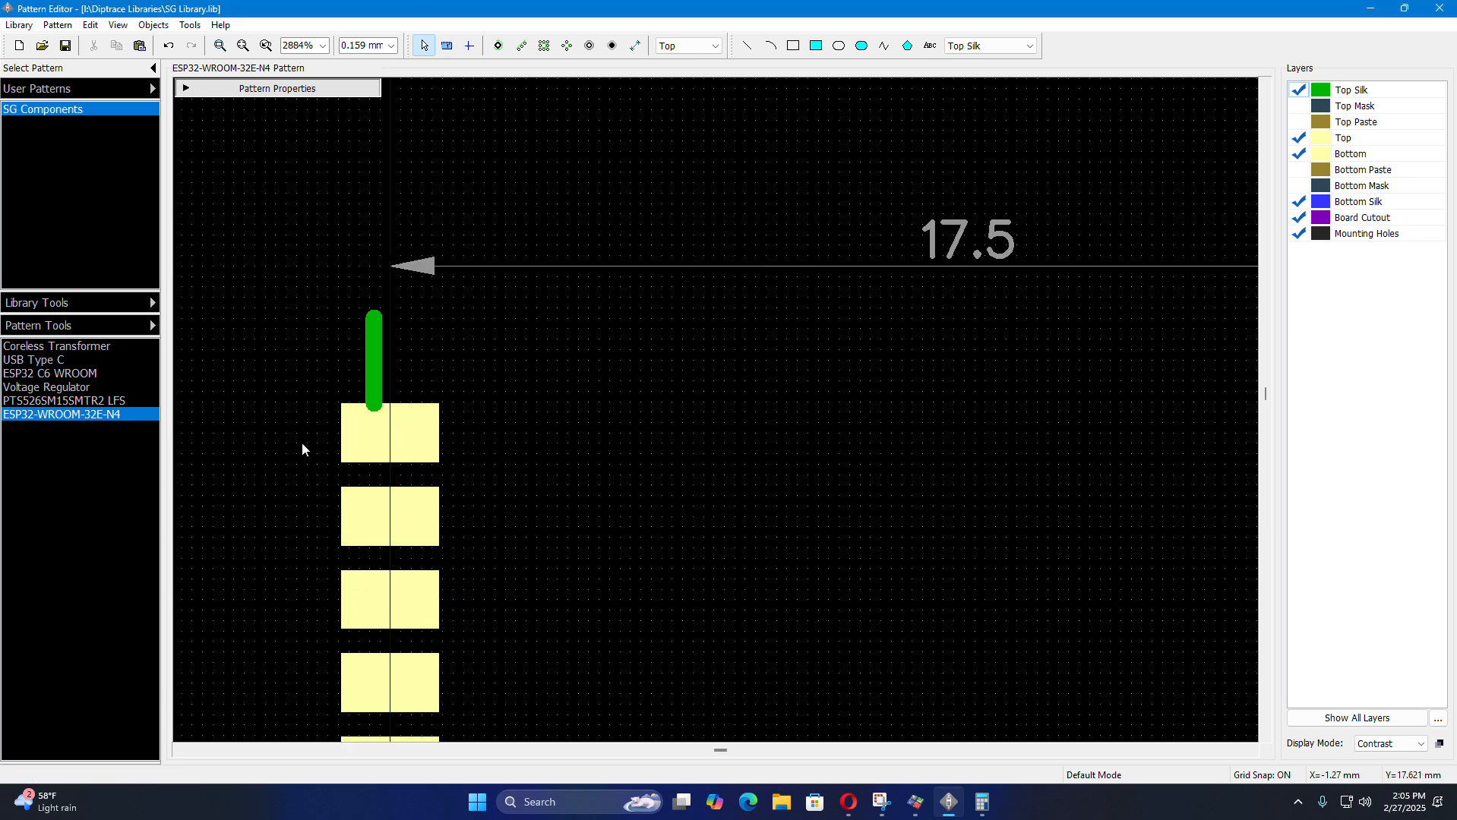
left_click(374, 367)
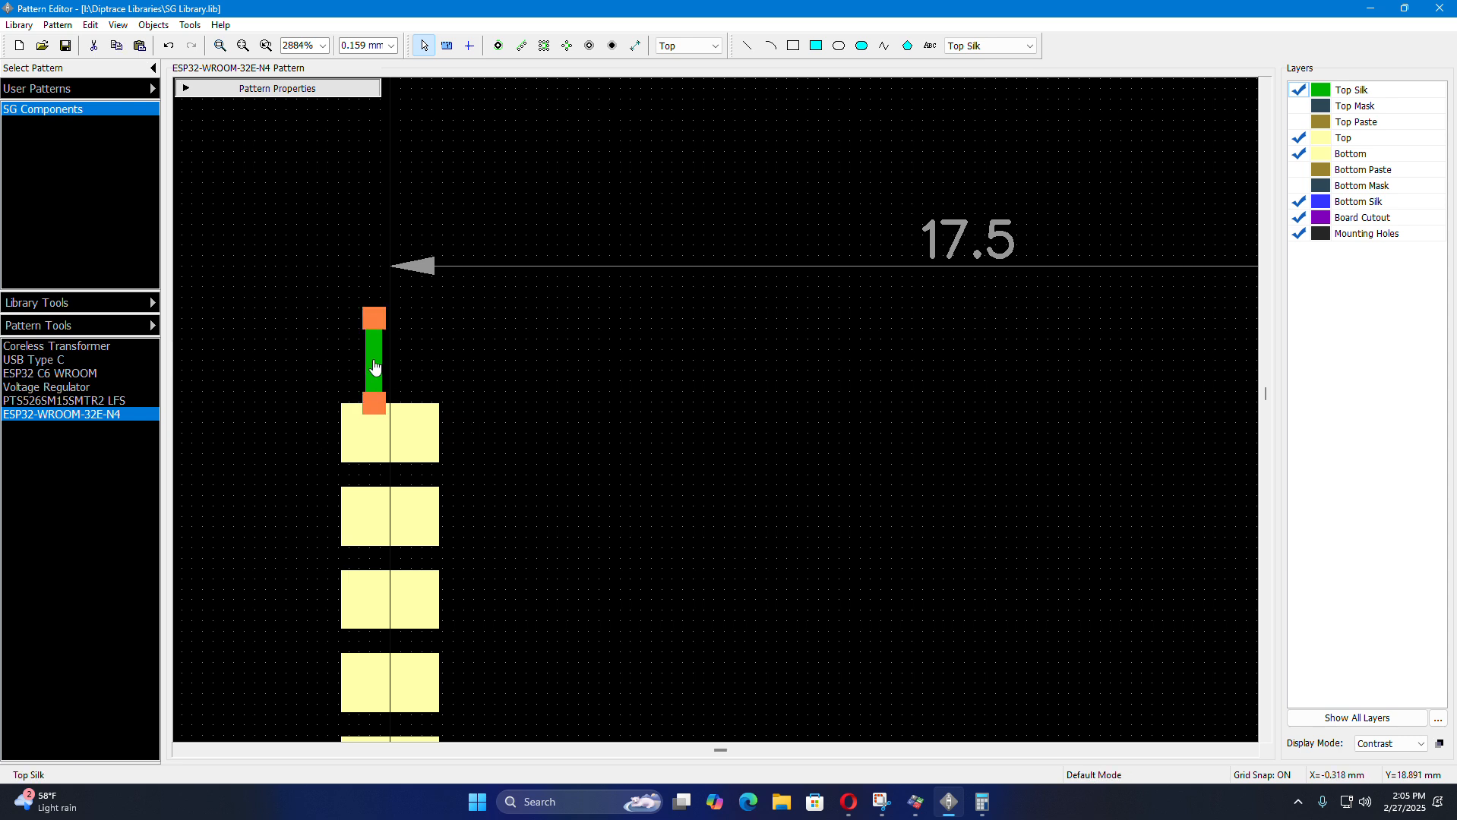
key("ctrl+v")
left_click(510, 342)
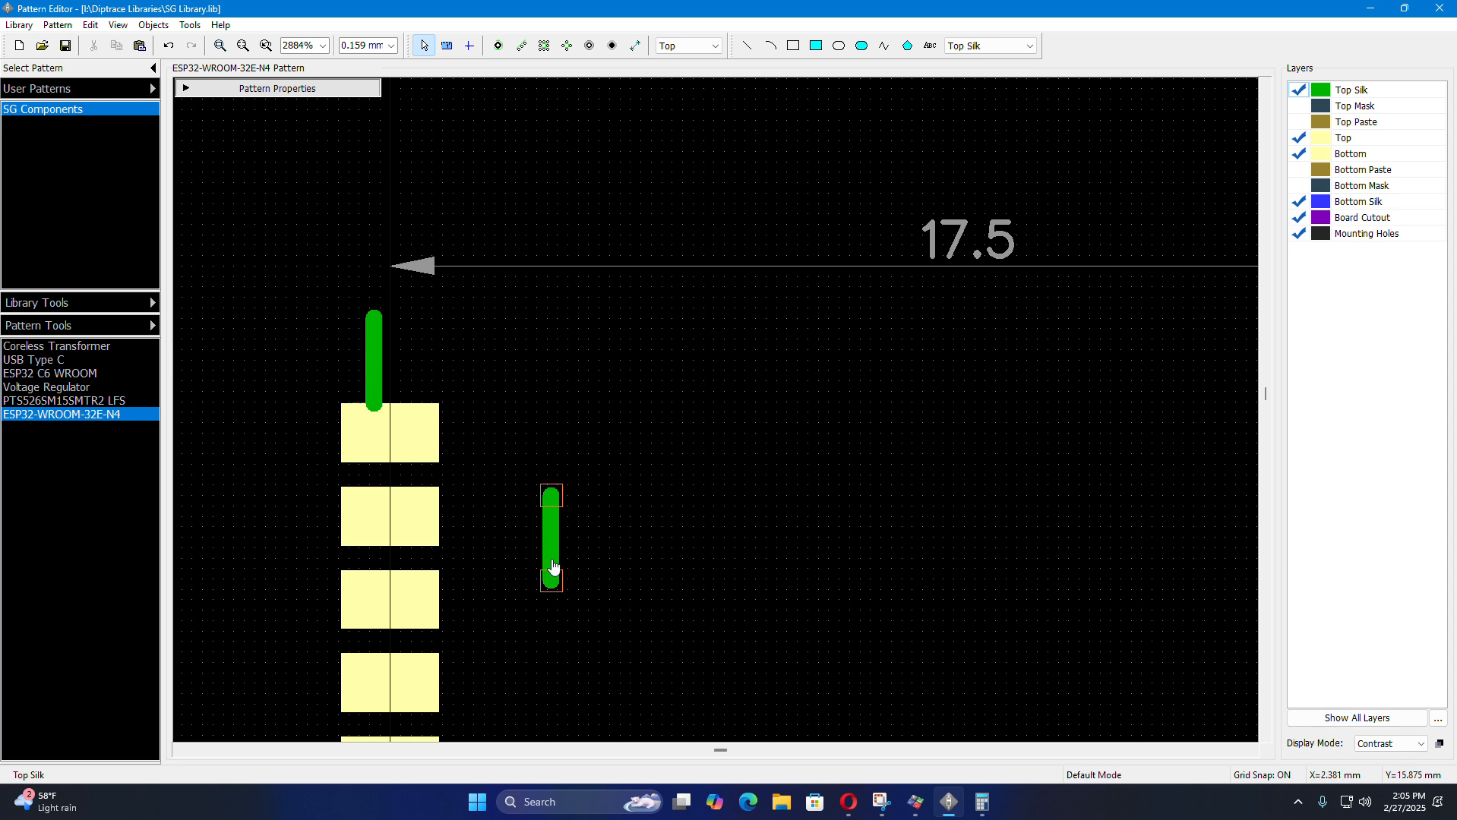
- Move the copied silk line across the footprint to just above pad 38, the uppermost pad of the opposite column
left_click_drag(549, 564, 483, 360)
scroll(267, 493, "down", 2)
scroll(566, 471, "up", 3)
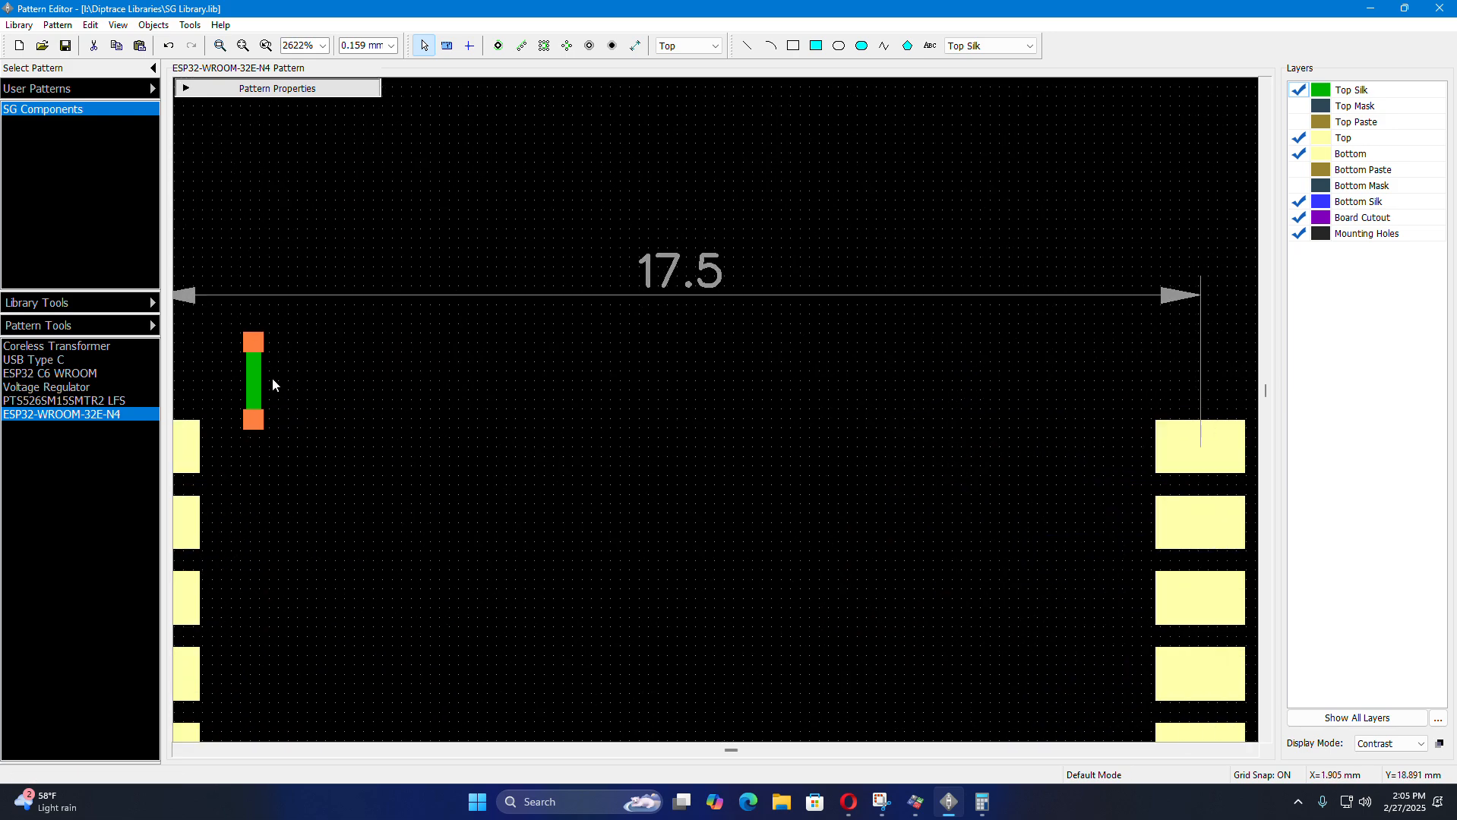
left_click_drag(257, 390, 1206, 391)
scroll(1096, 452, "down", 2)
scroll(1063, 450, "up", 4)
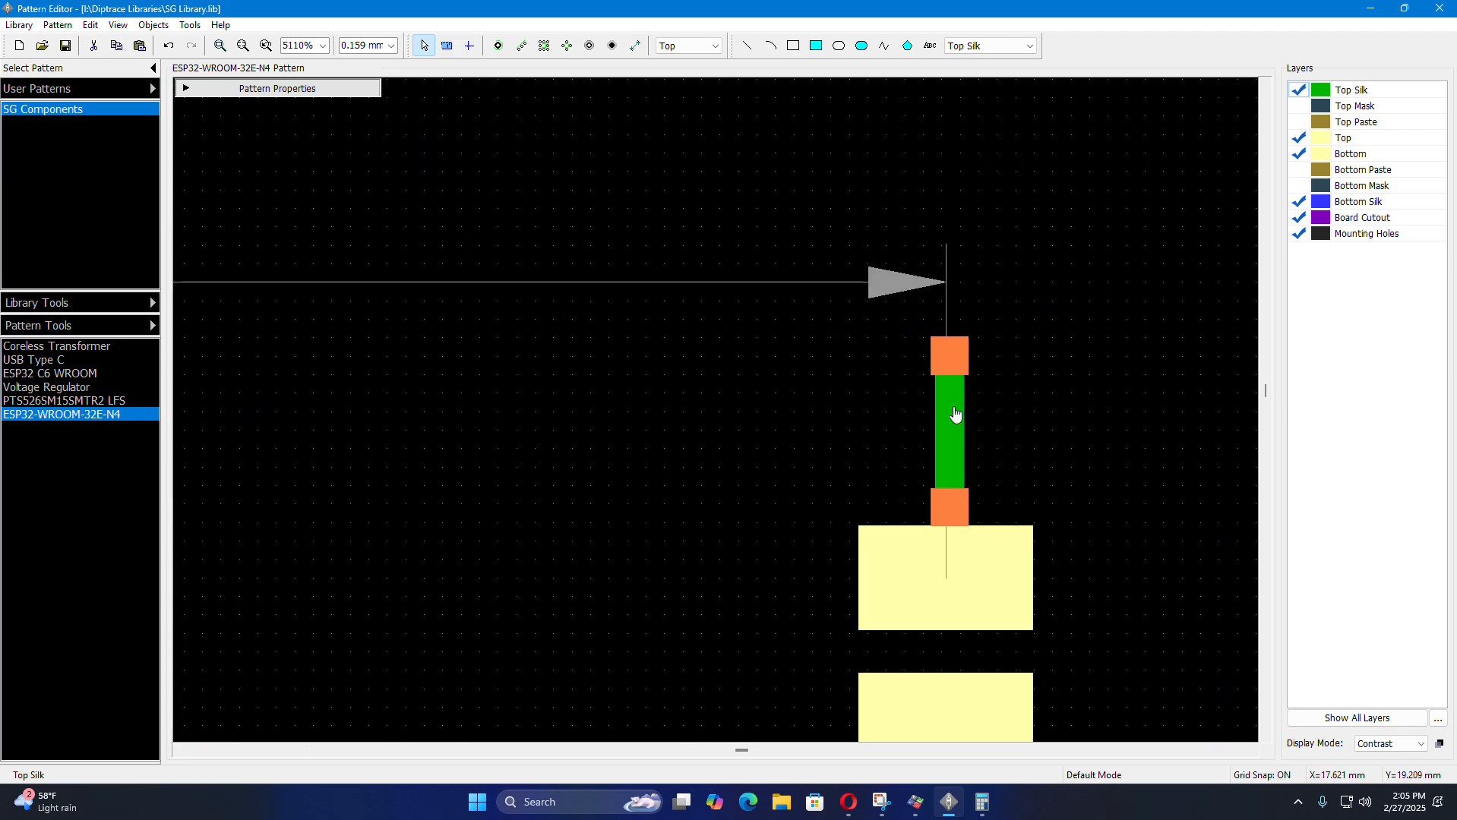
left_click_drag(950, 416, 963, 428)
scroll(1057, 523, "up", 2)
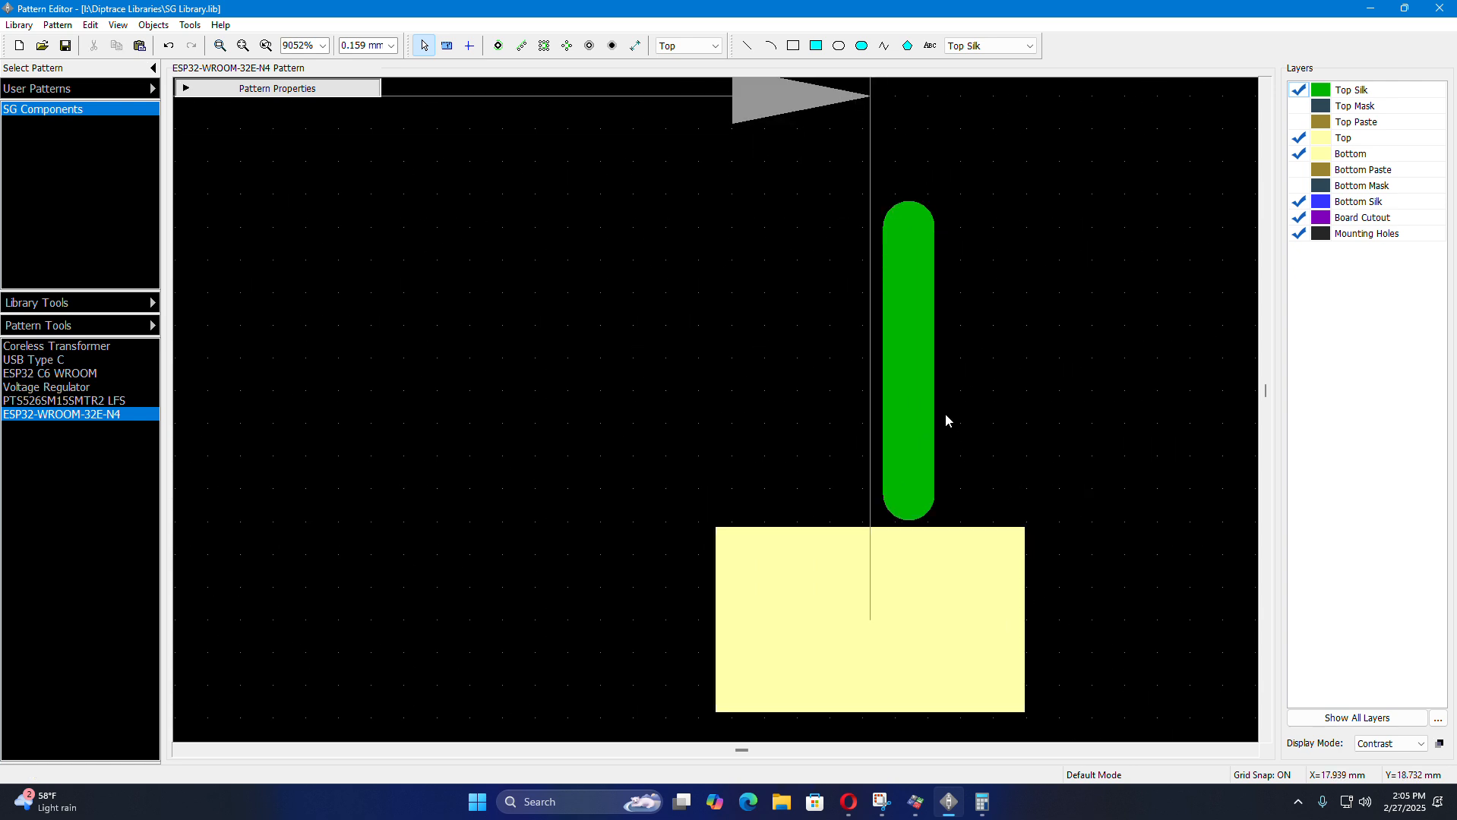
- Try setting the Y coordinates of the silk line above pad 38 to 18.23 mm, and undo the change
double_click(930, 397)
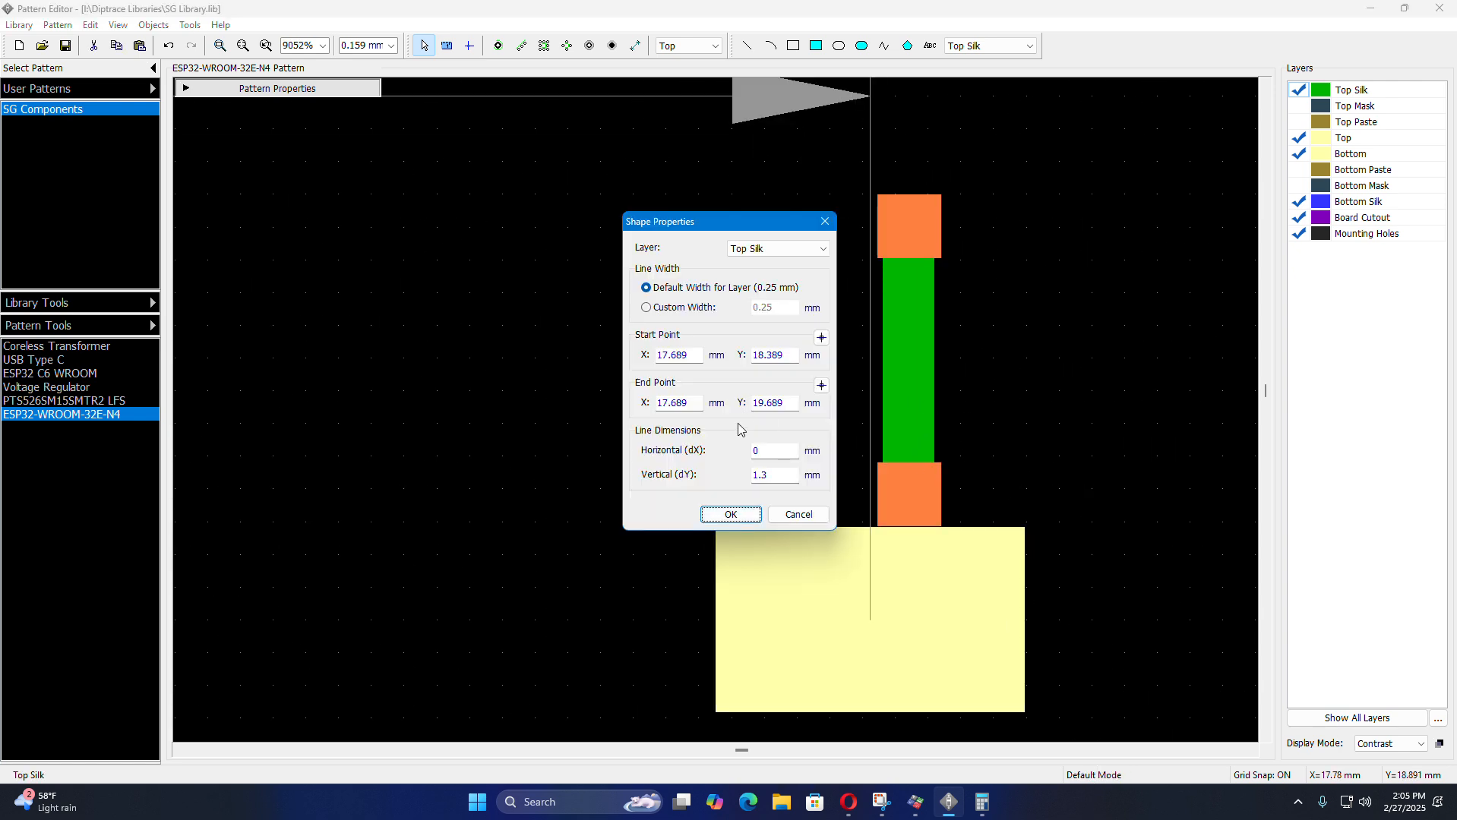
left_click(798, 355)
double_click(781, 403)
type("18.23")
left_click(730, 514)
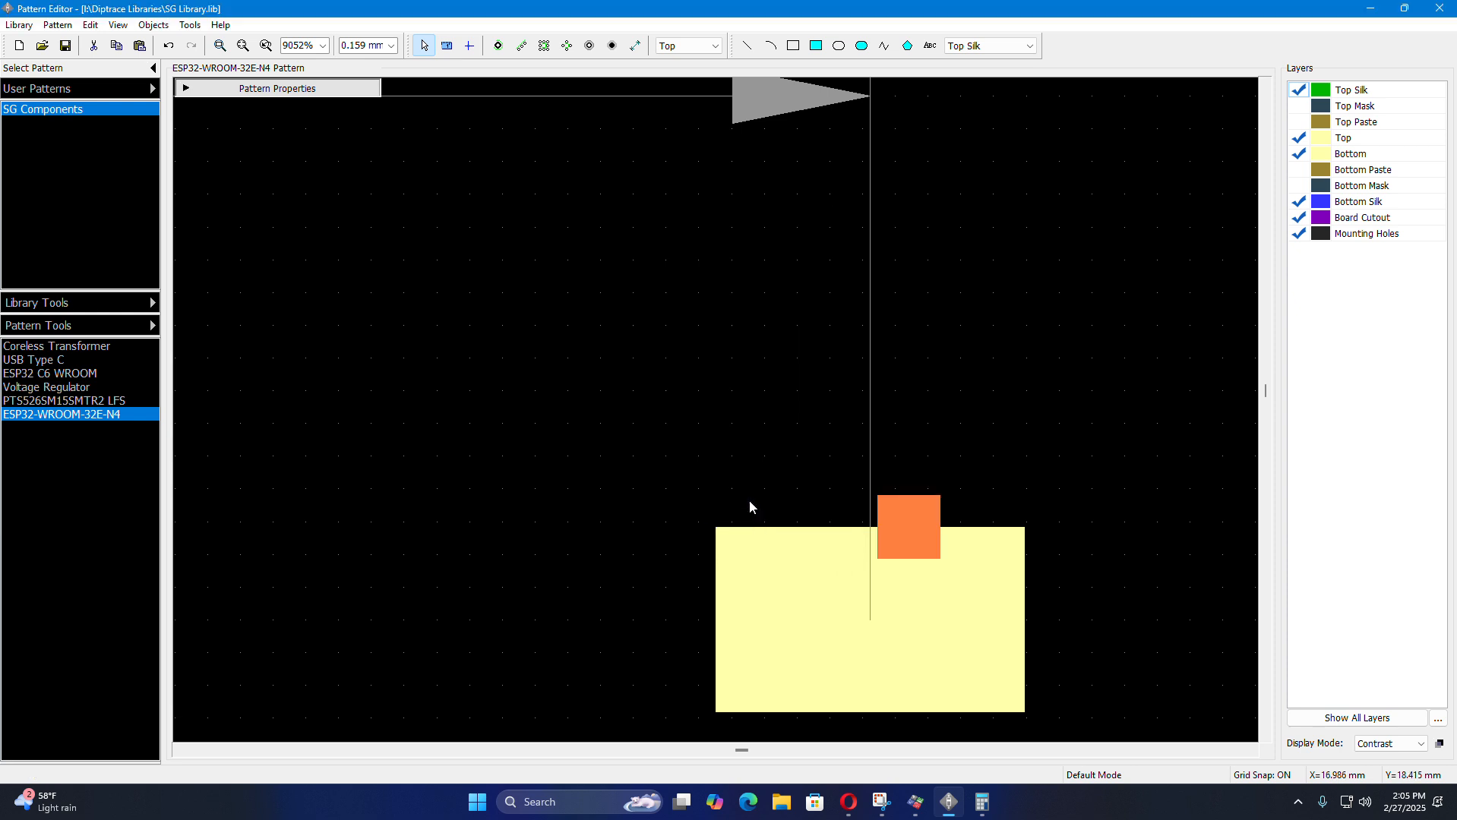
key("ctrl+z")
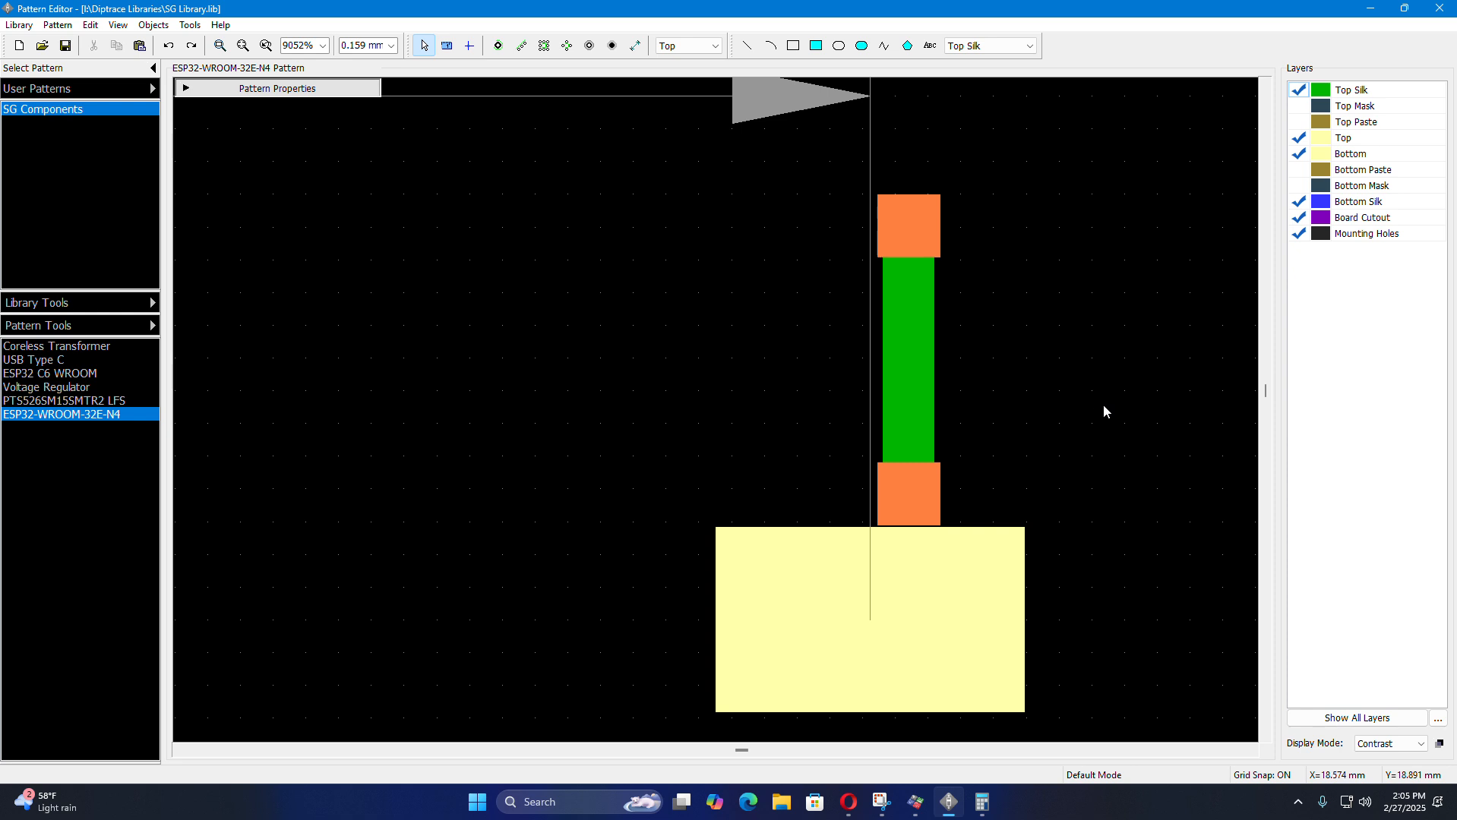
- Check the coordinates of the silk line above pad 38 and open that pad's position properties
double_click(899, 372)
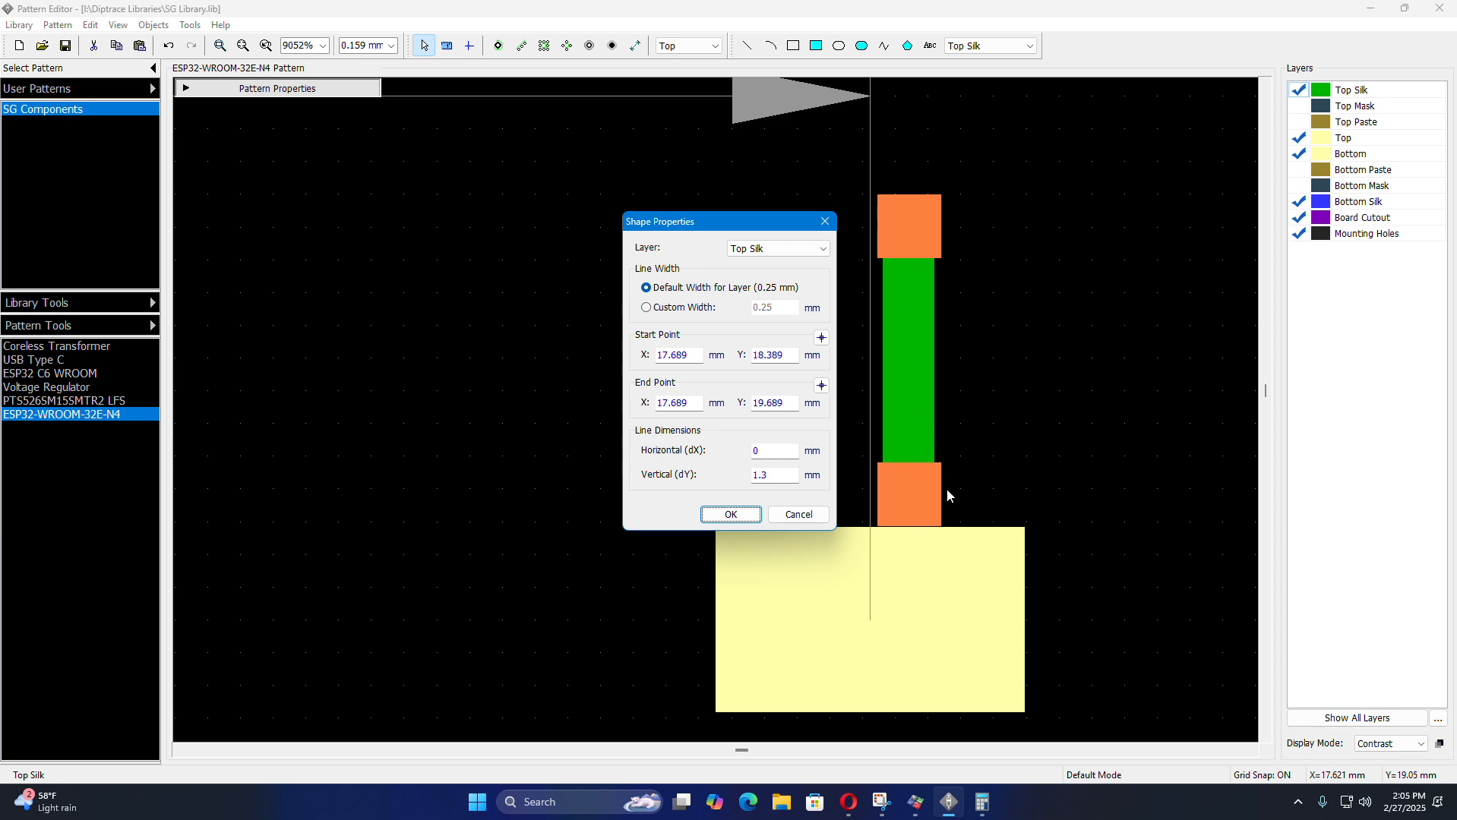
left_click(741, 515)
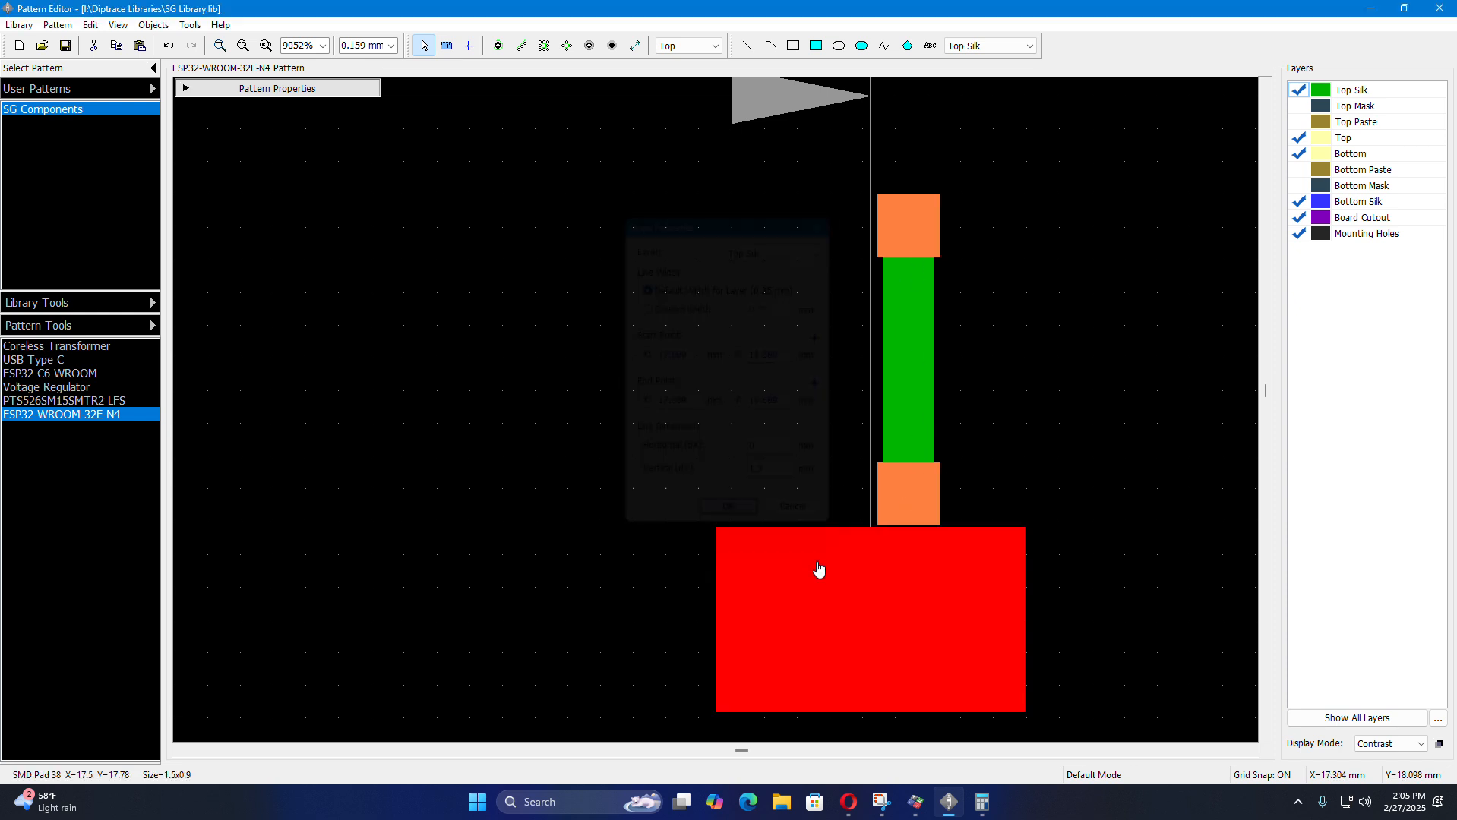
double_click(855, 592)
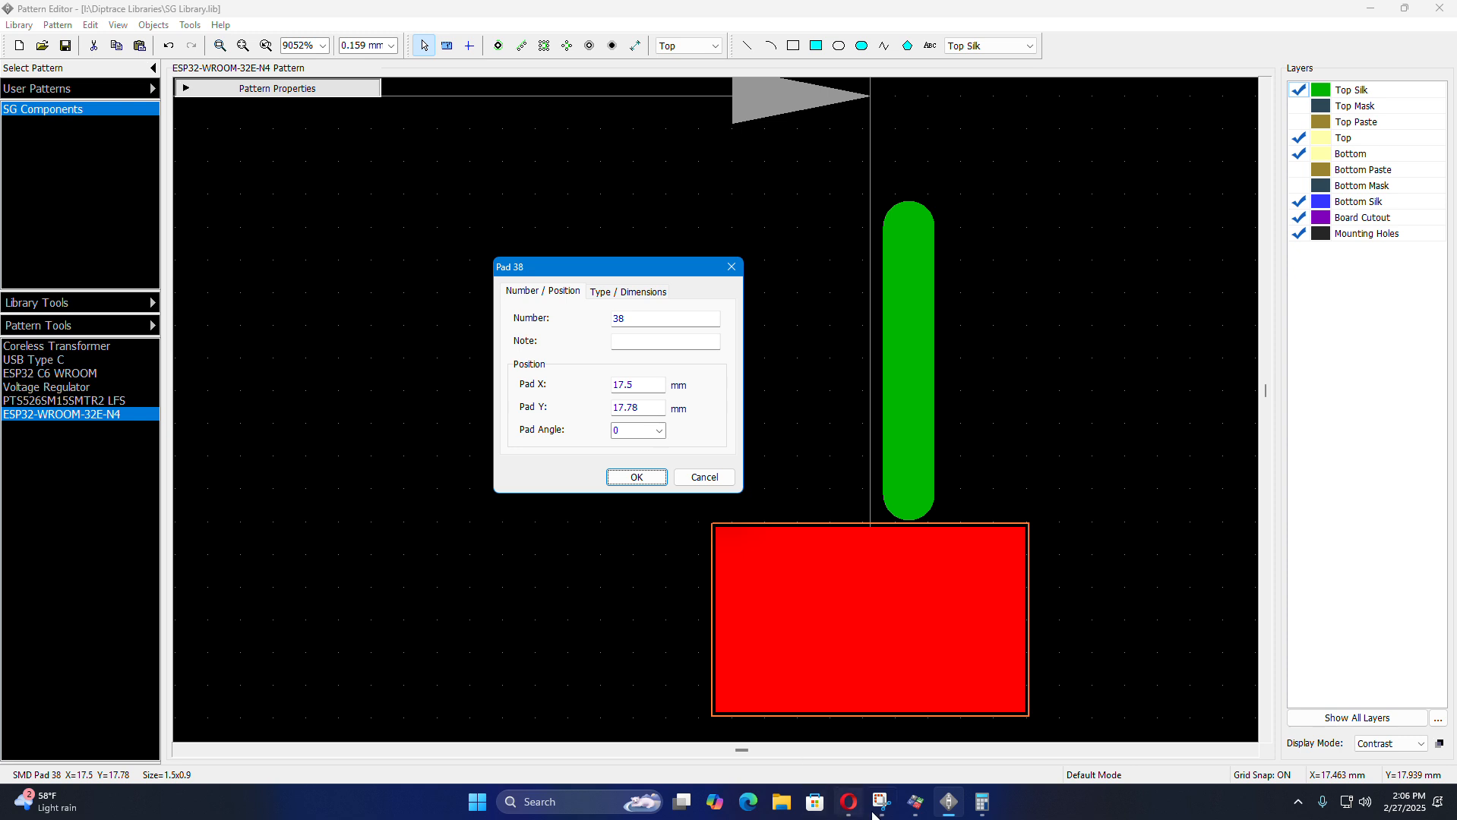
- Add 0.25 to 17.78 in Calculator
left_click(981, 802)
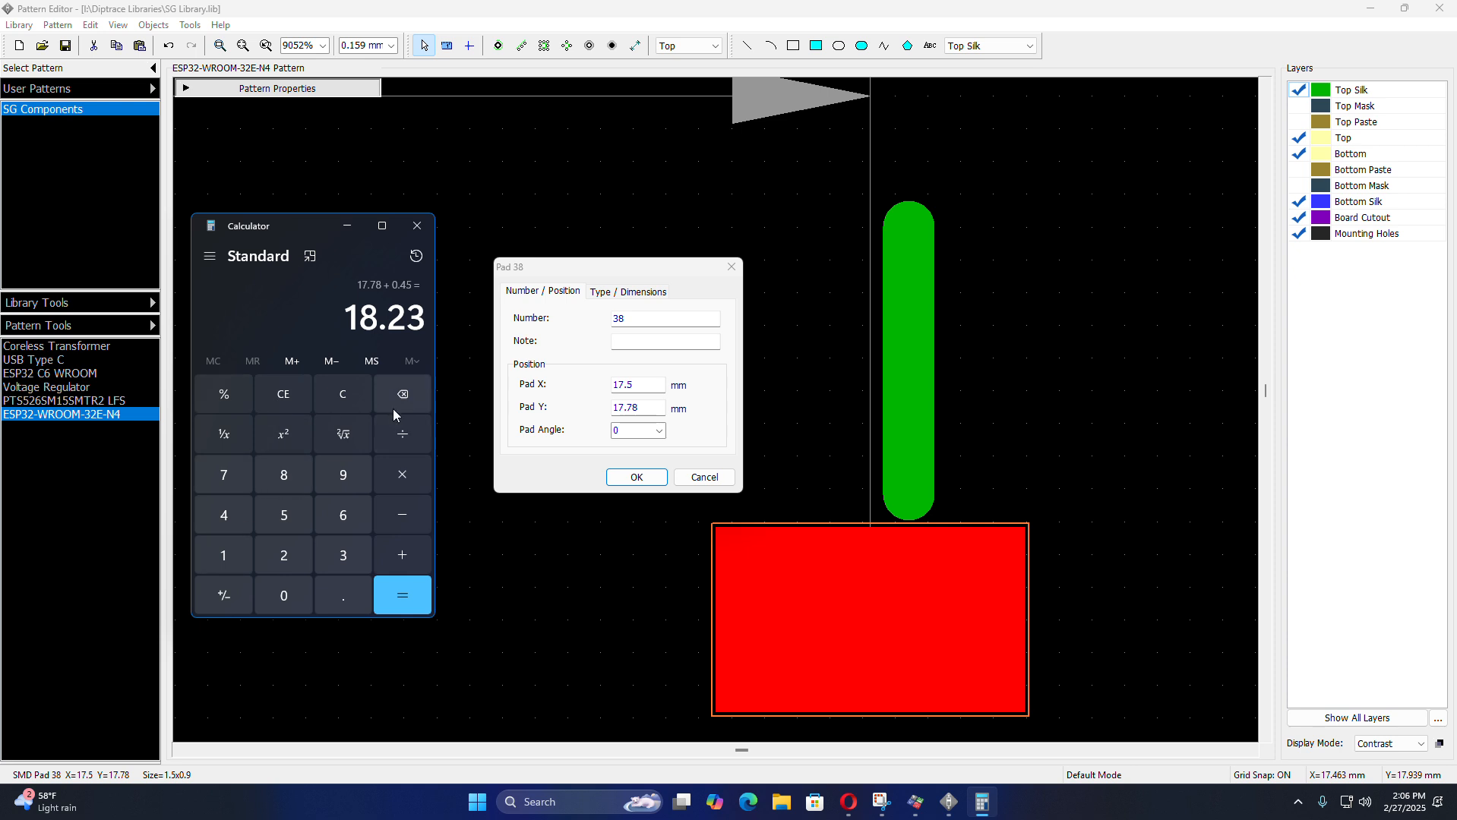
left_click(344, 409)
left_click(235, 557)
left_click(221, 465)
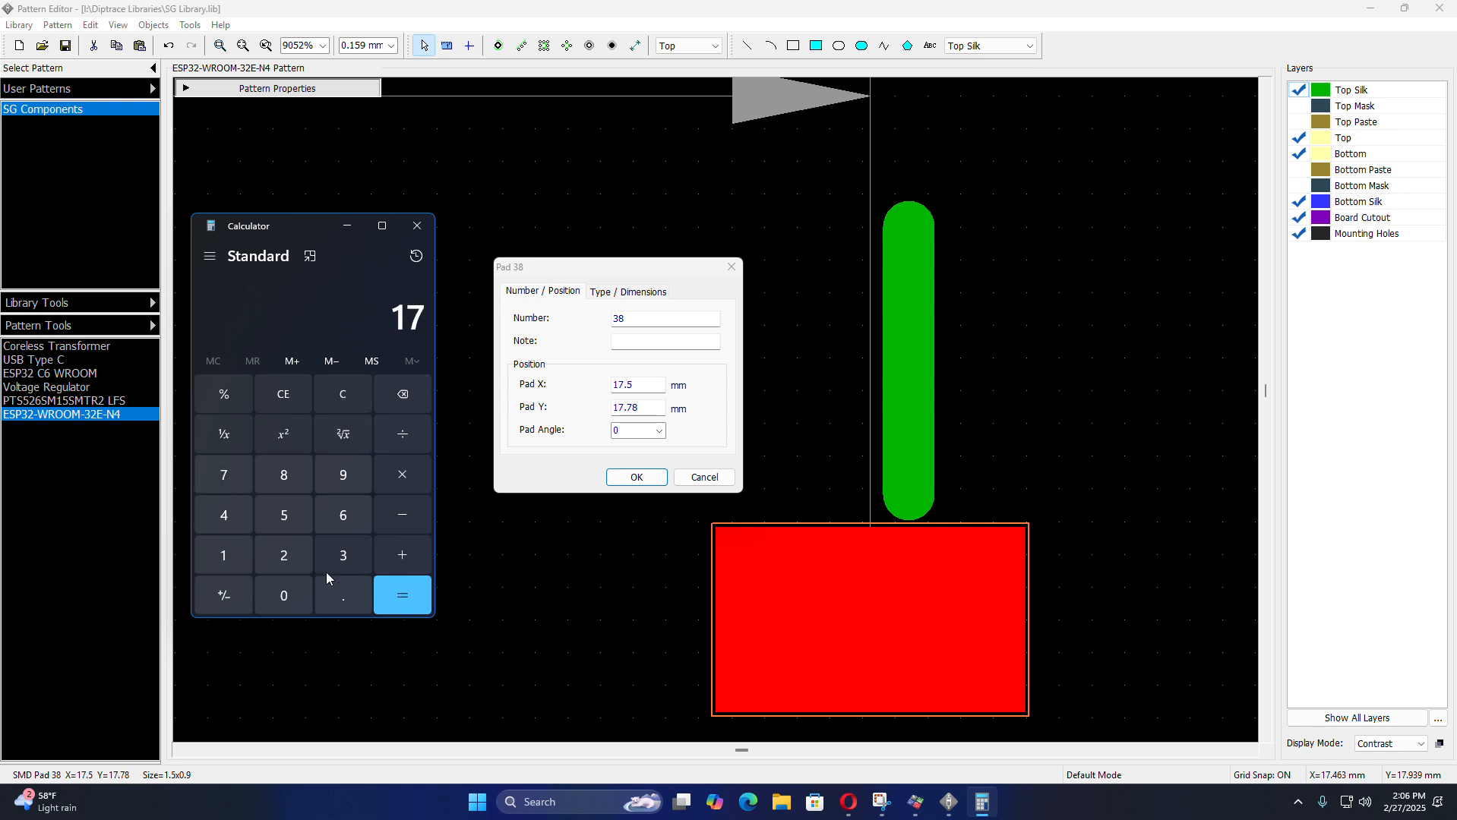
left_click(338, 598)
left_click(222, 477)
left_click(272, 478)
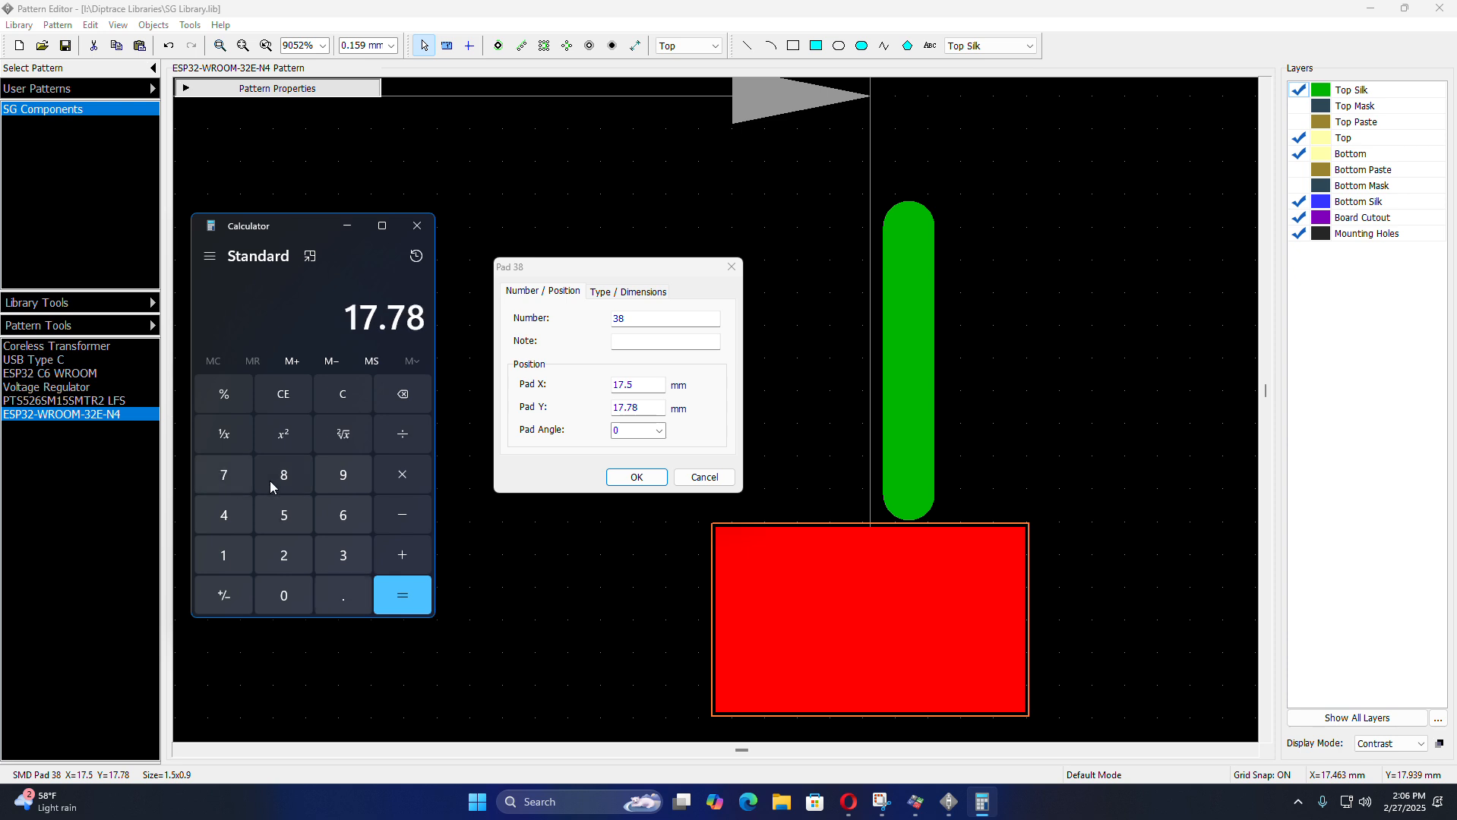
left_click(395, 555)
left_click(289, 587)
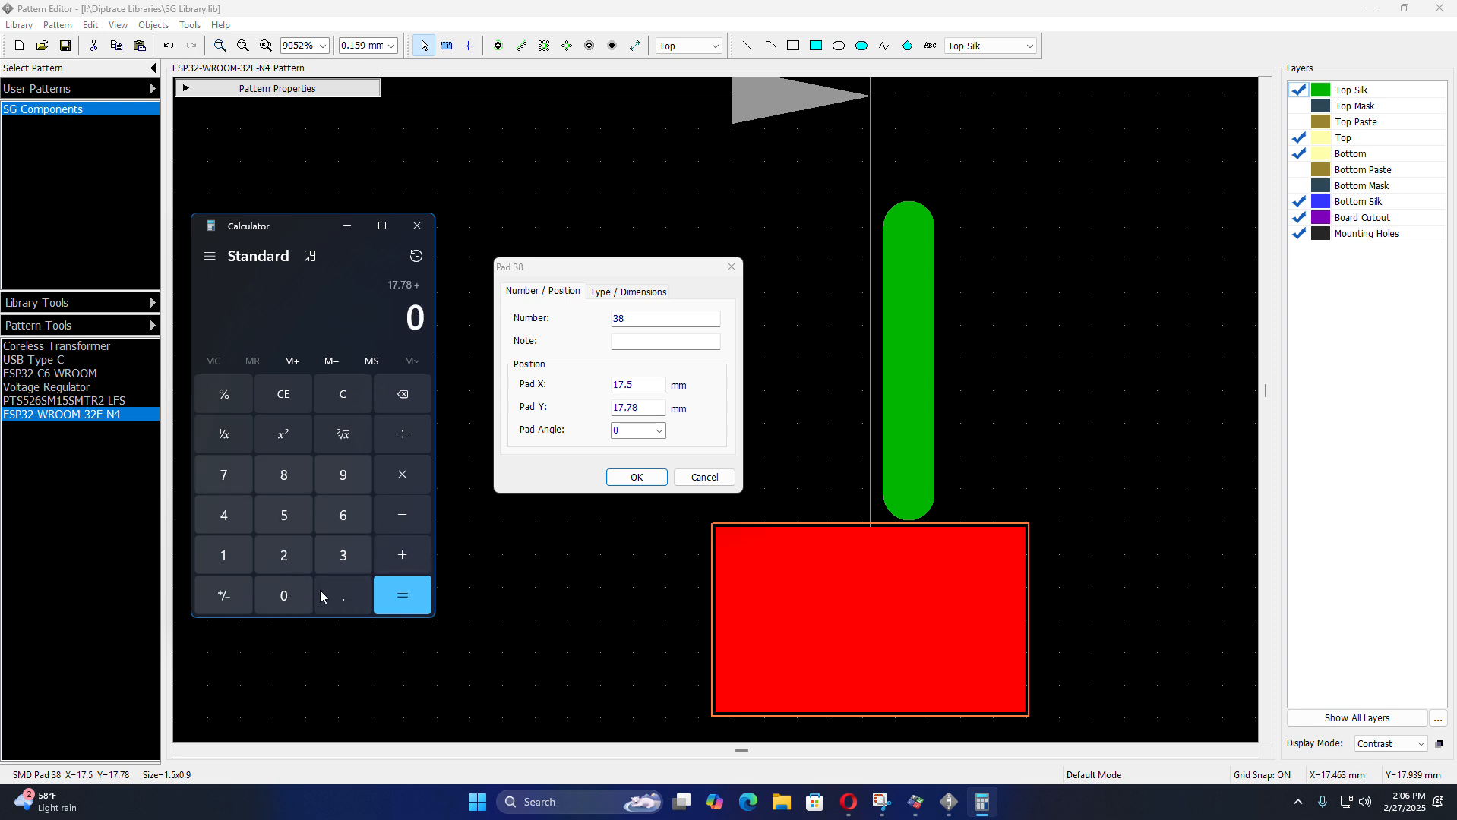
left_click(320, 591)
left_click(301, 556)
left_click(291, 526)
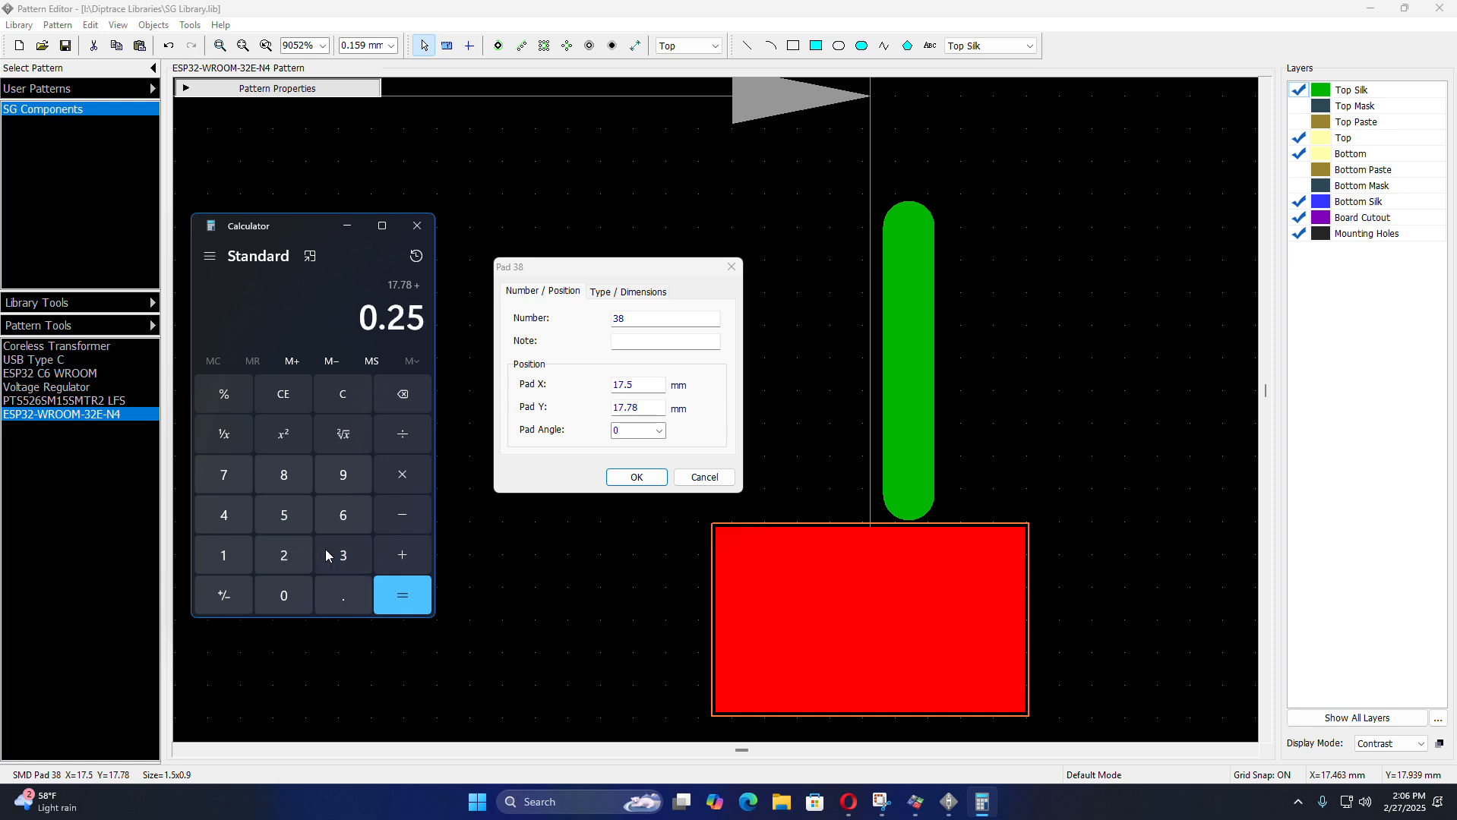
left_click(398, 601)
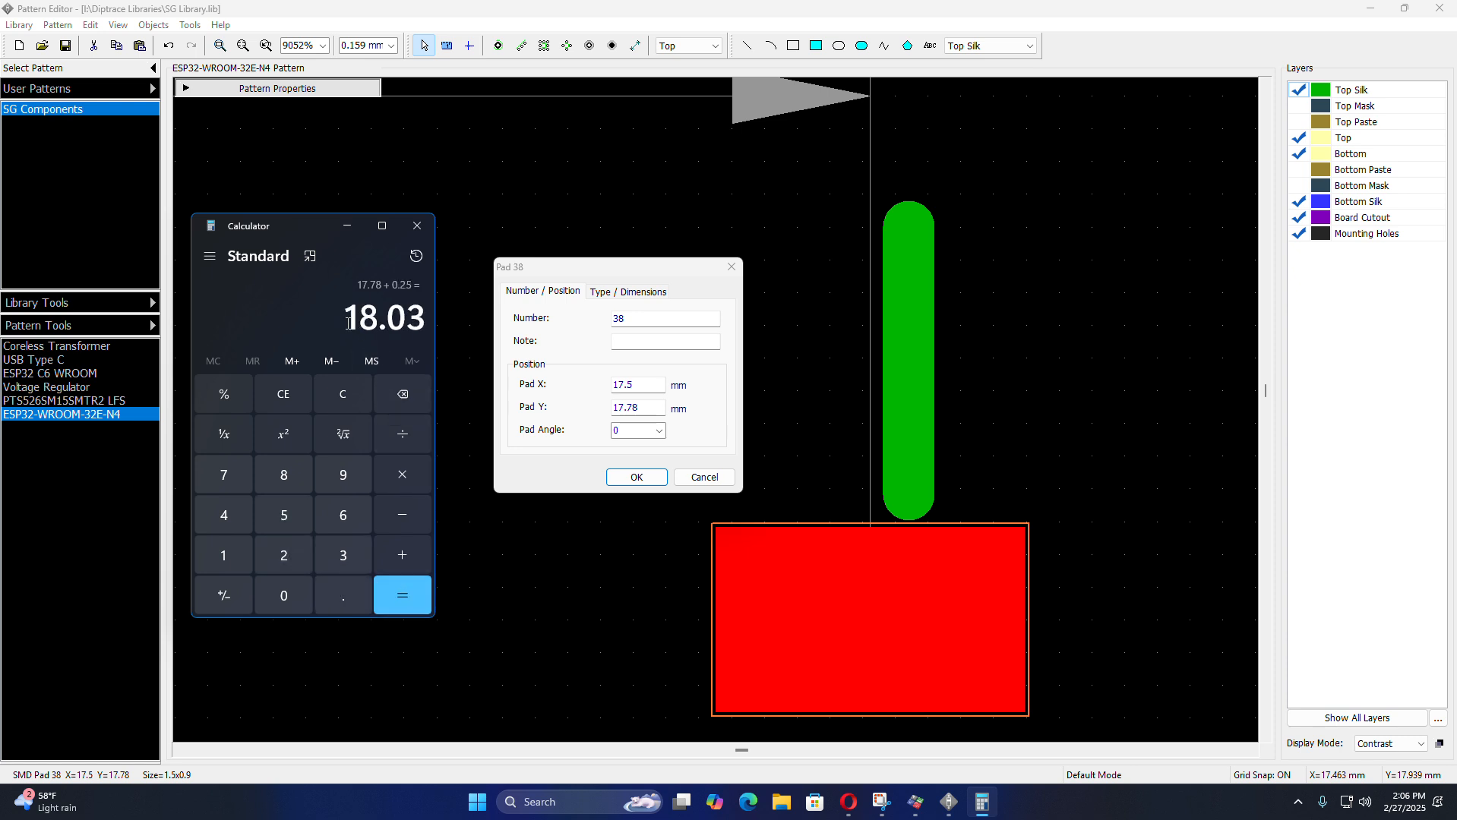
- Copy the calculated sum and close pad 38's properties
left_click_drag(349, 324, 423, 328)
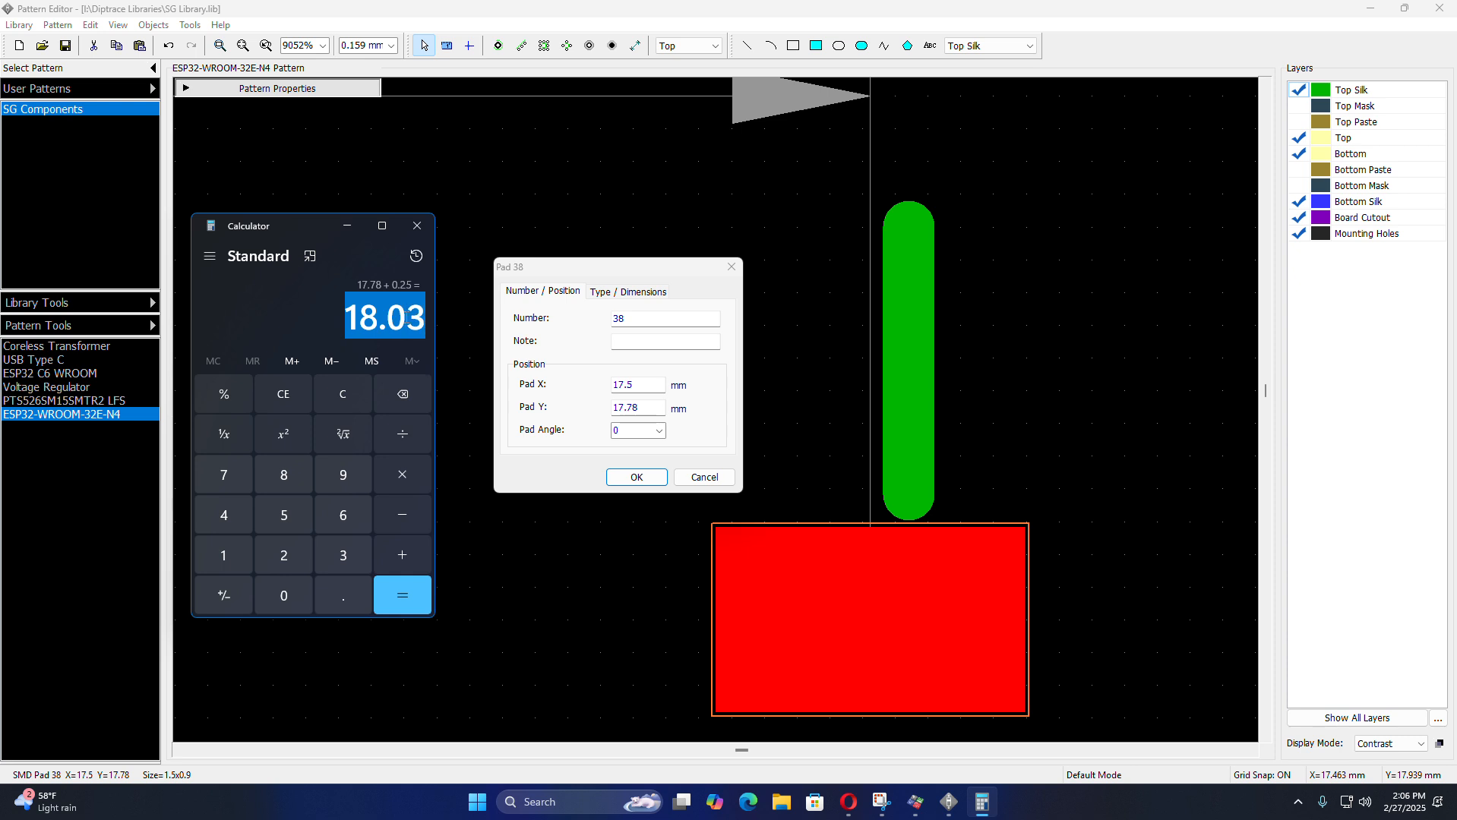
right_click(409, 319)
left_click(432, 336)
left_click(638, 476)
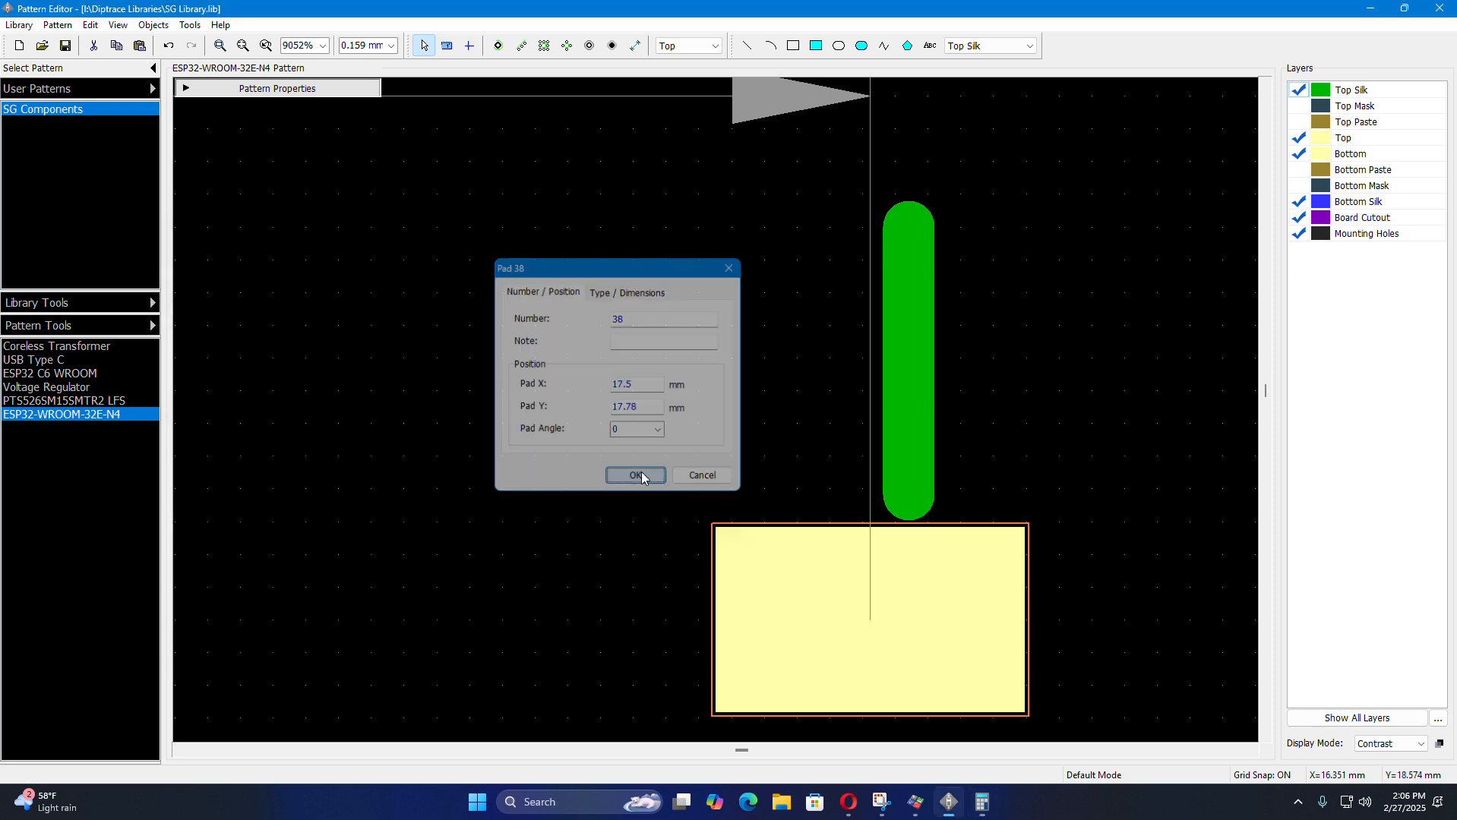
- Set both the start and end X coordinates of the silk line above pad 38 to 18.03 mm
left_click(891, 462)
double_click(922, 454)
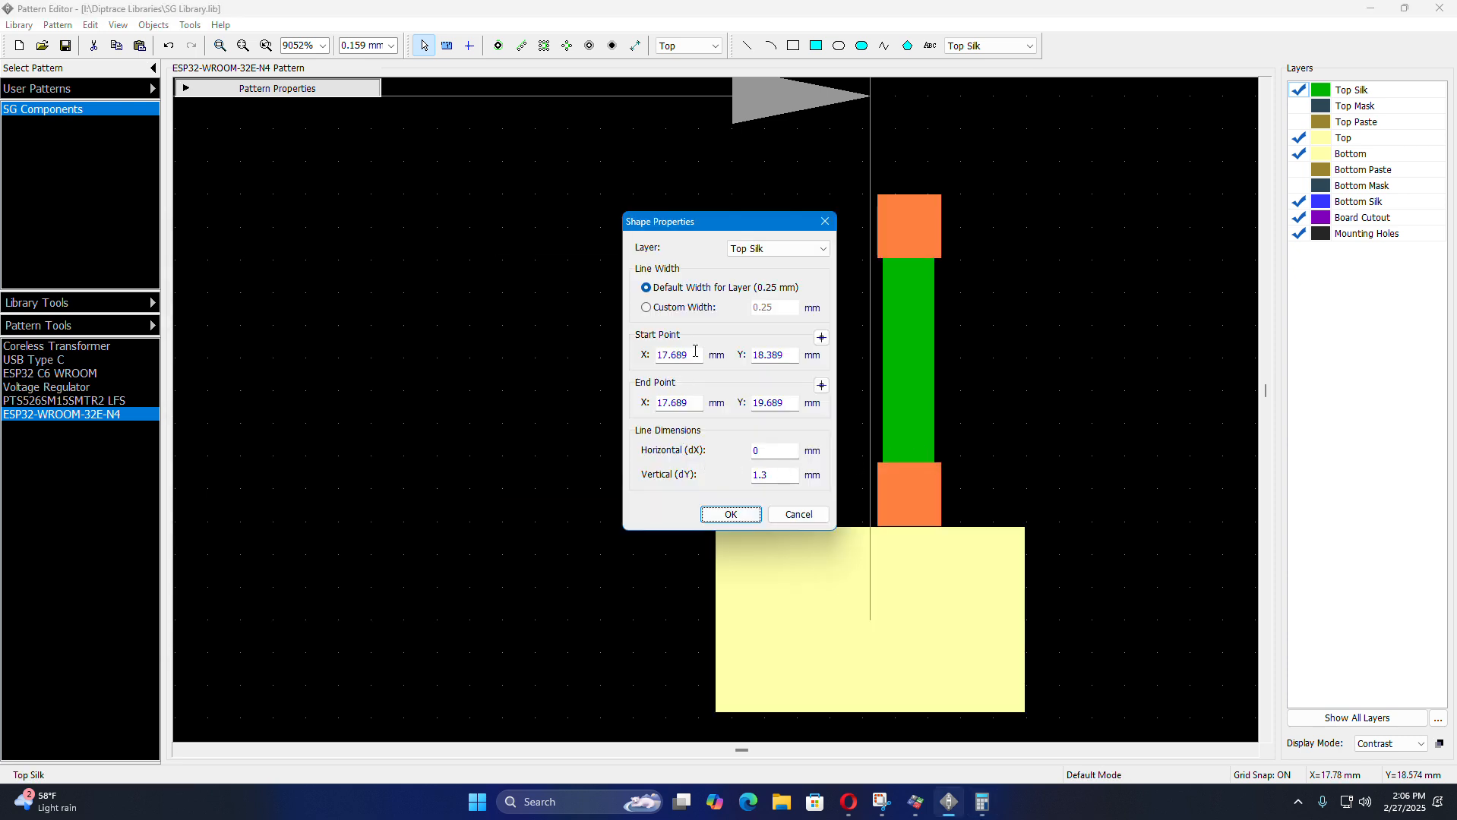
left_click_drag(695, 361, 660, 365)
type("18.03")
left_click_drag(694, 402, 634, 418)
type("18.03")
left_click(729, 514)
left_click(499, 364)
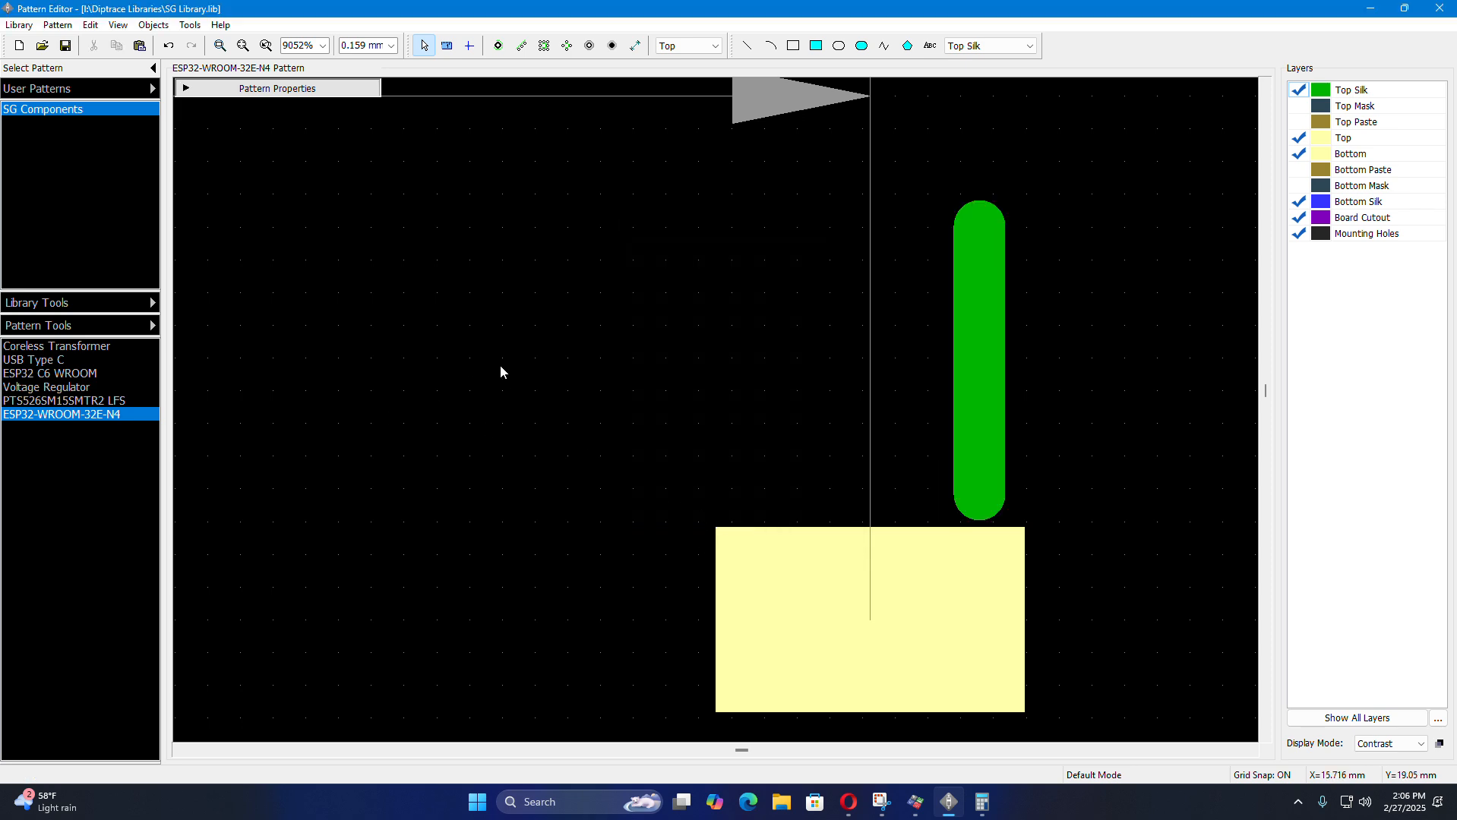
- Compare the silk lines above both pad columns and review the position properties of pad 38 and the line above it
scroll(630, 431, "down", 3)
scroll(1014, 444, "down", 2)
scroll(966, 480, "up", 3)
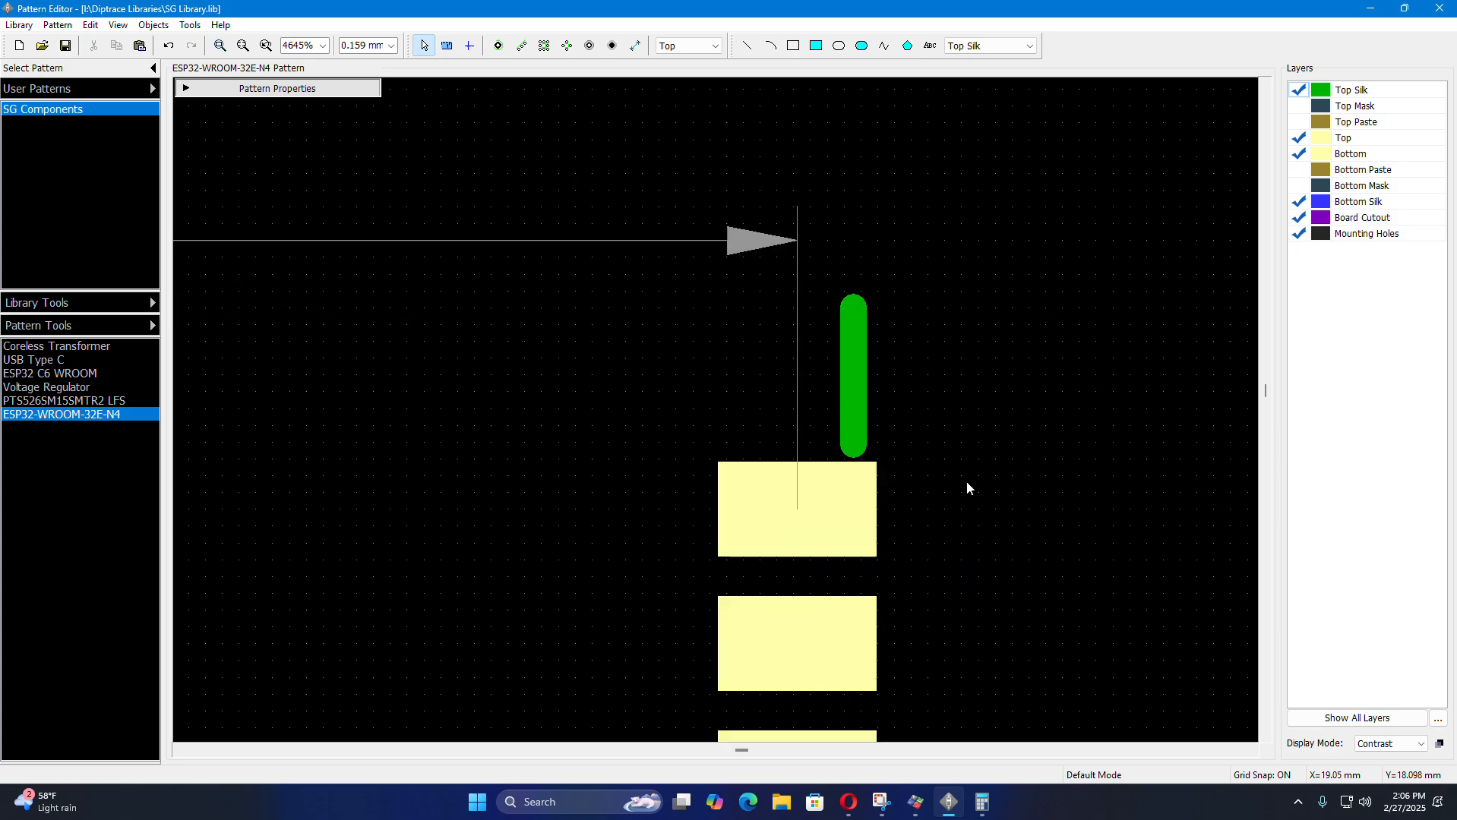
scroll(1079, 464, "down", 4)
scroll(1080, 464, "down", 2)
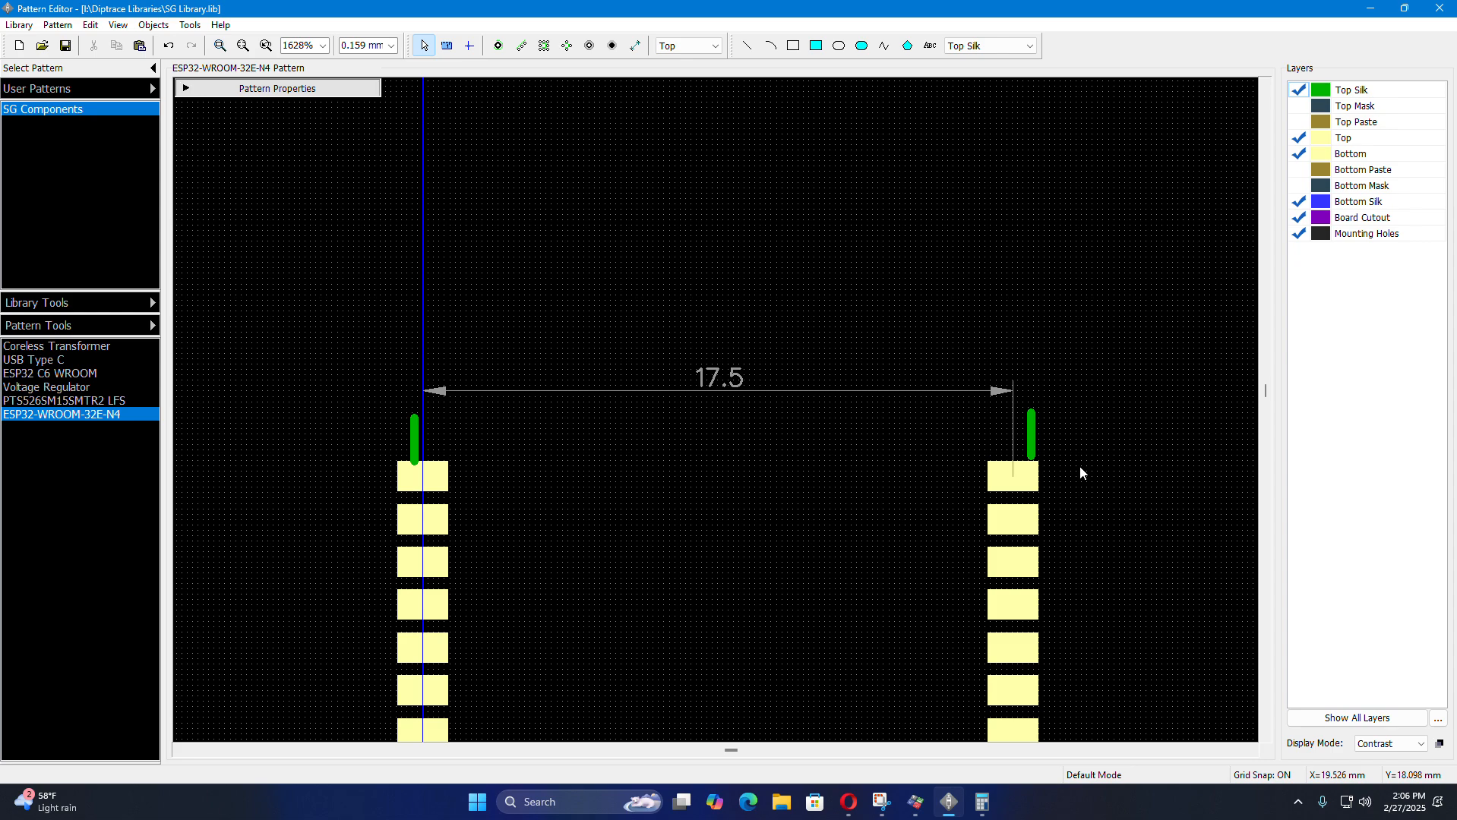
scroll(1079, 466, "up", 6)
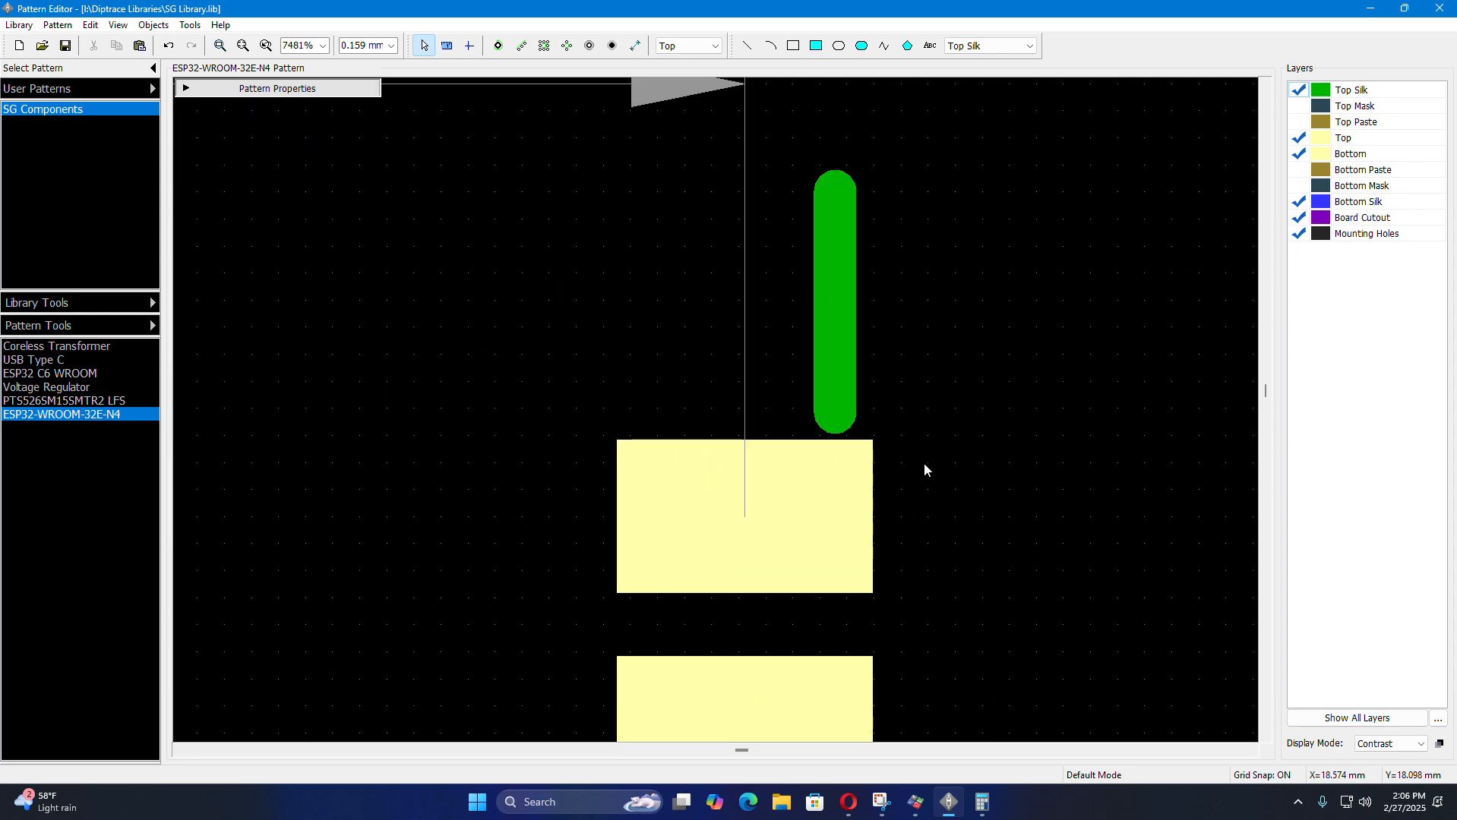
left_click(855, 474)
double_click(854, 472)
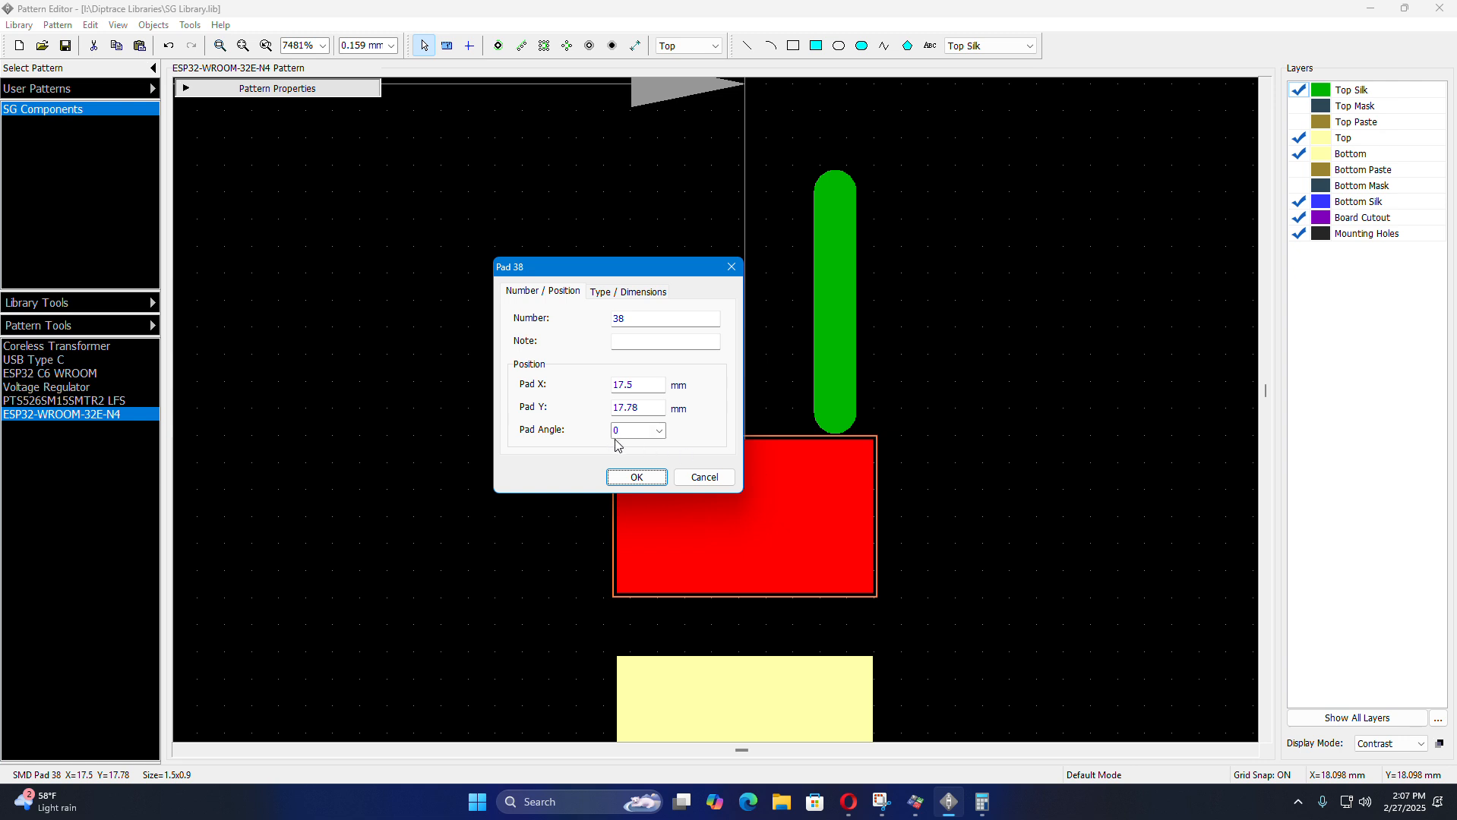
left_click(633, 477)
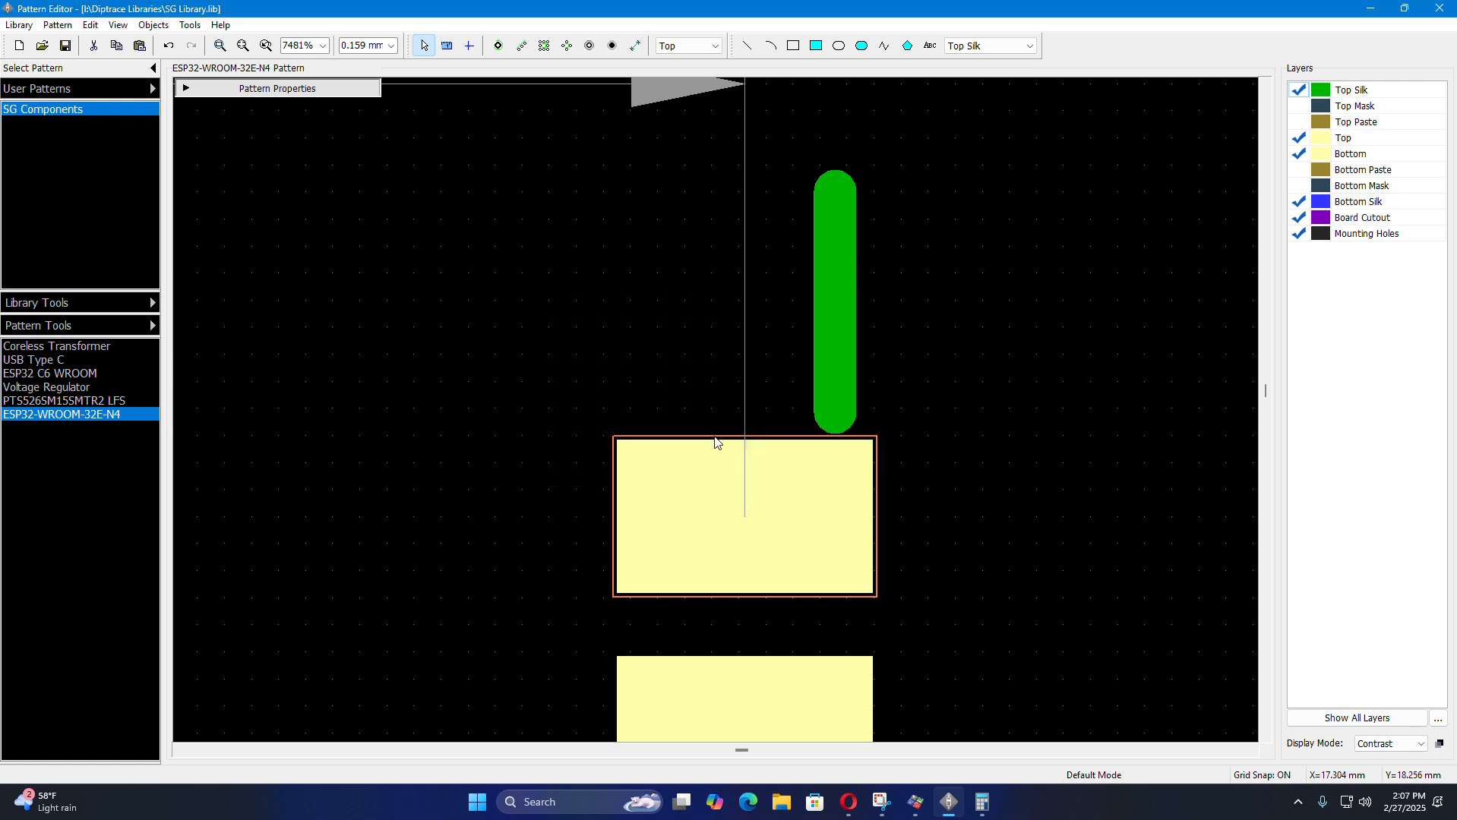
double_click(854, 381)
left_click(730, 514)
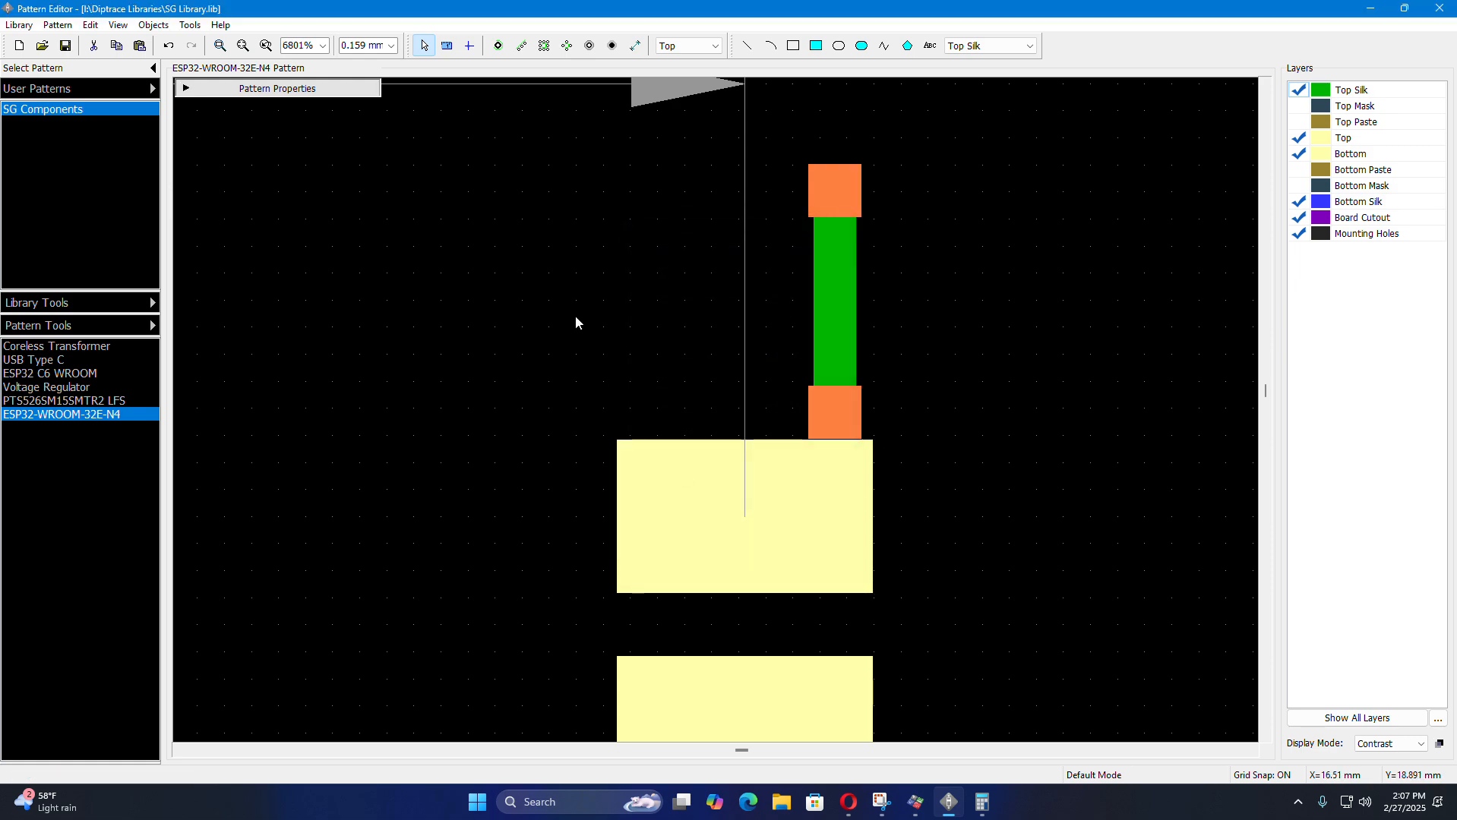
- Inspect the start and end coordinates of the short vertical silk line below pad 25 at the footprint's lower-right corner
scroll(692, 284, "down", 7)
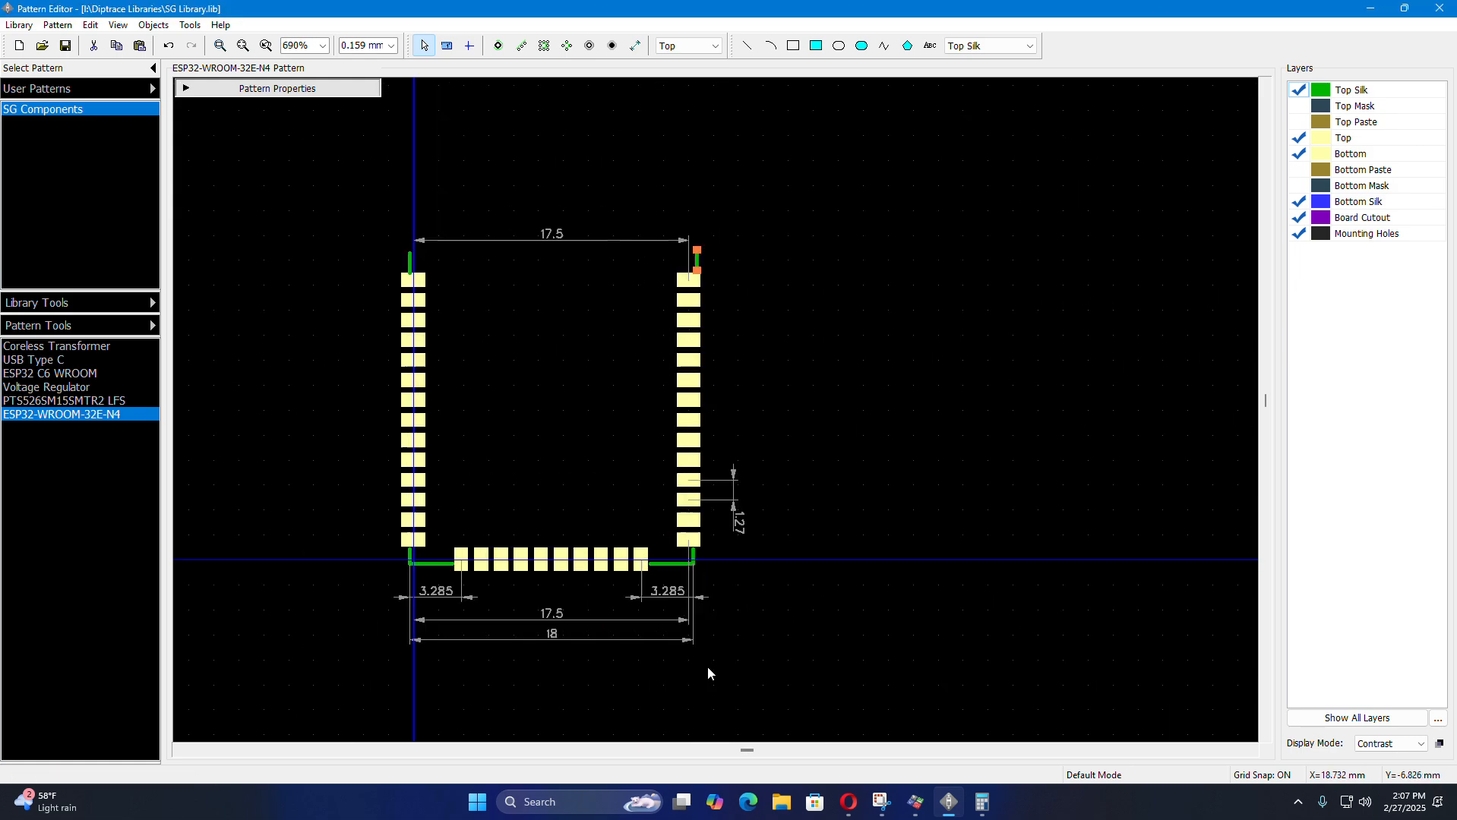
scroll(709, 455, "up", 7)
left_click(680, 378)
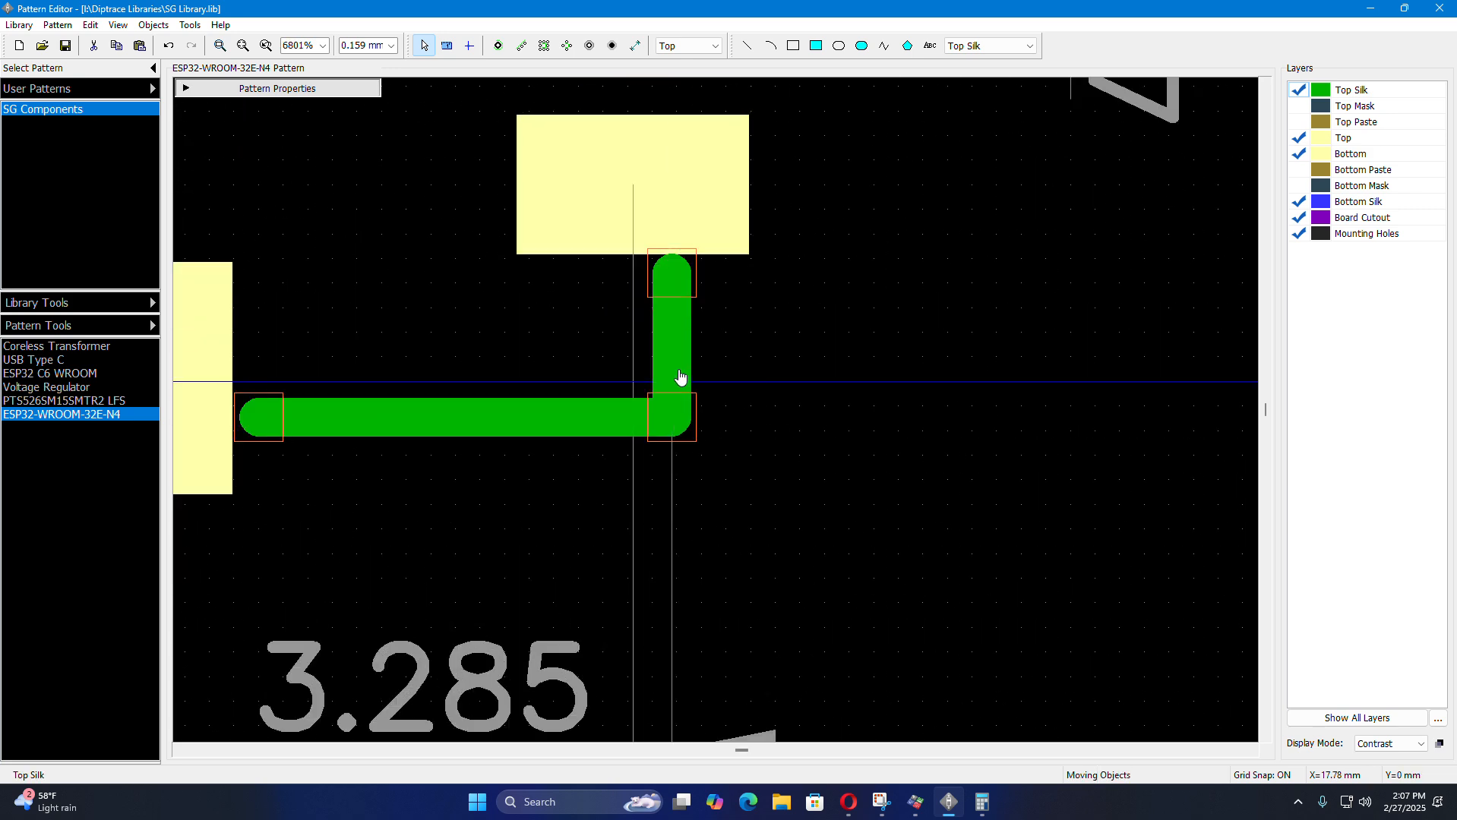
double_click(680, 377)
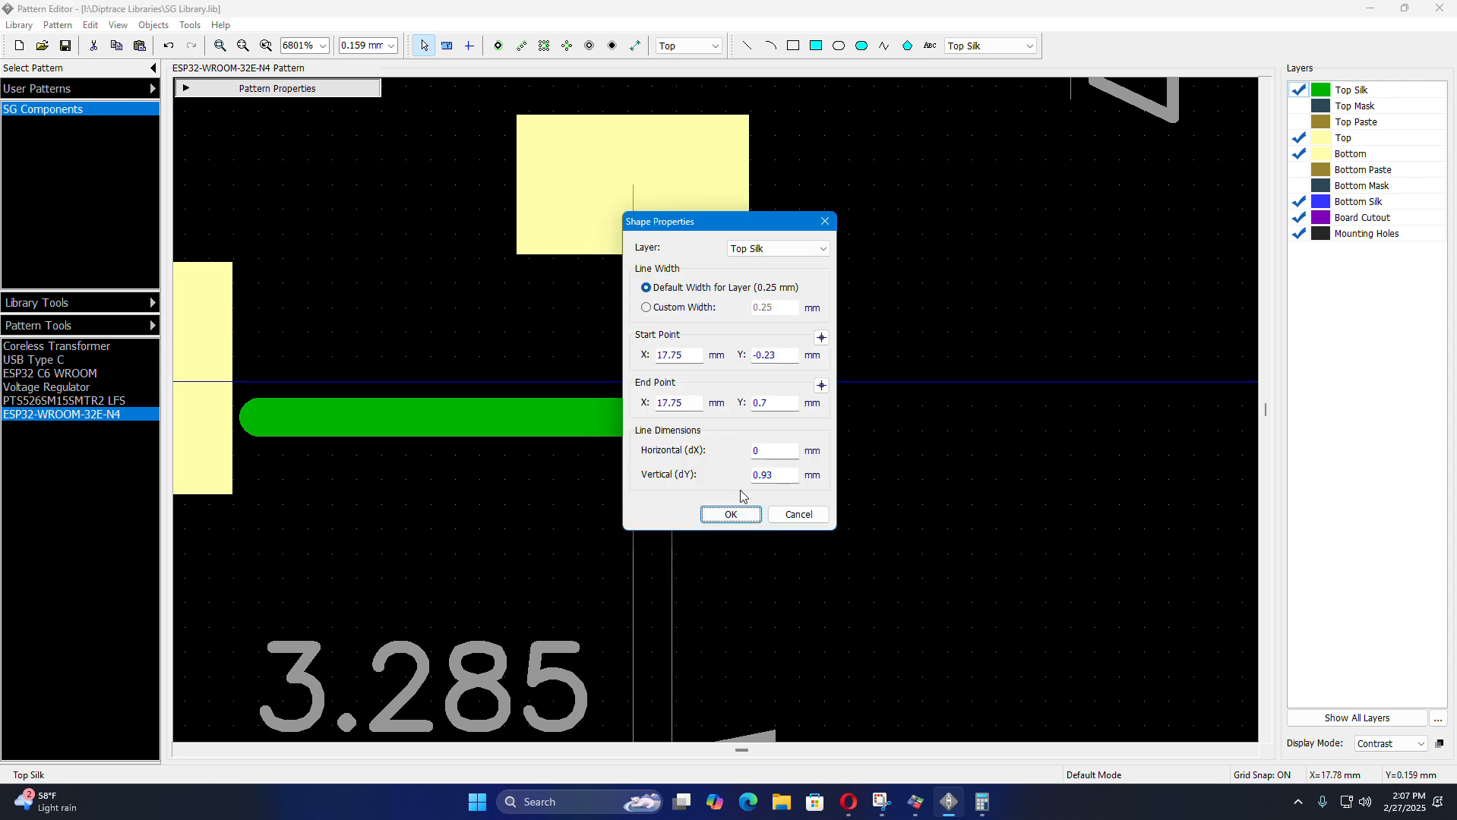
left_click(741, 514)
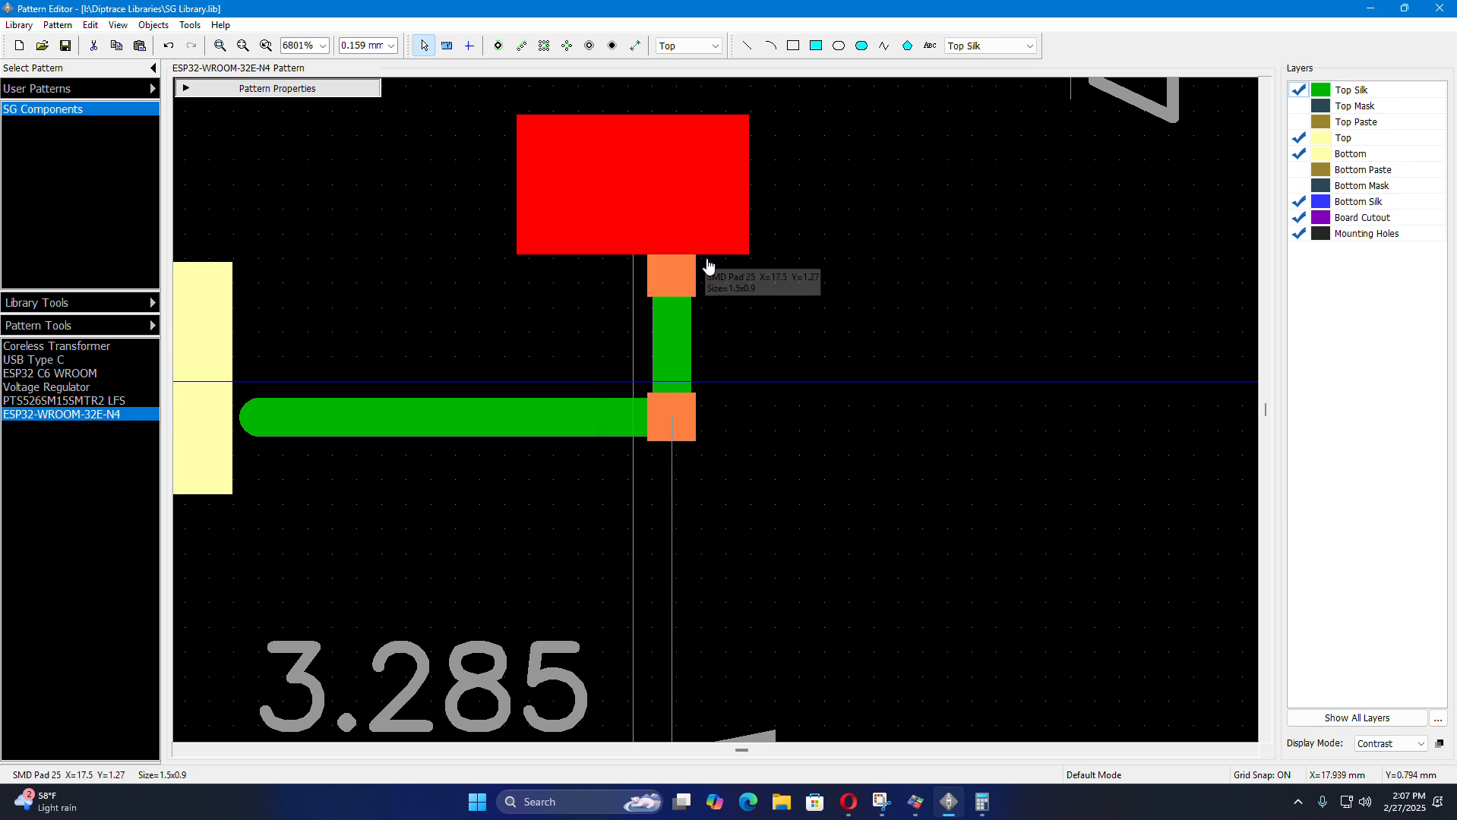
- Reopen the properties of the short silk line below pad 25 and select its start X value for reference
left_click(736, 363)
double_click(682, 355)
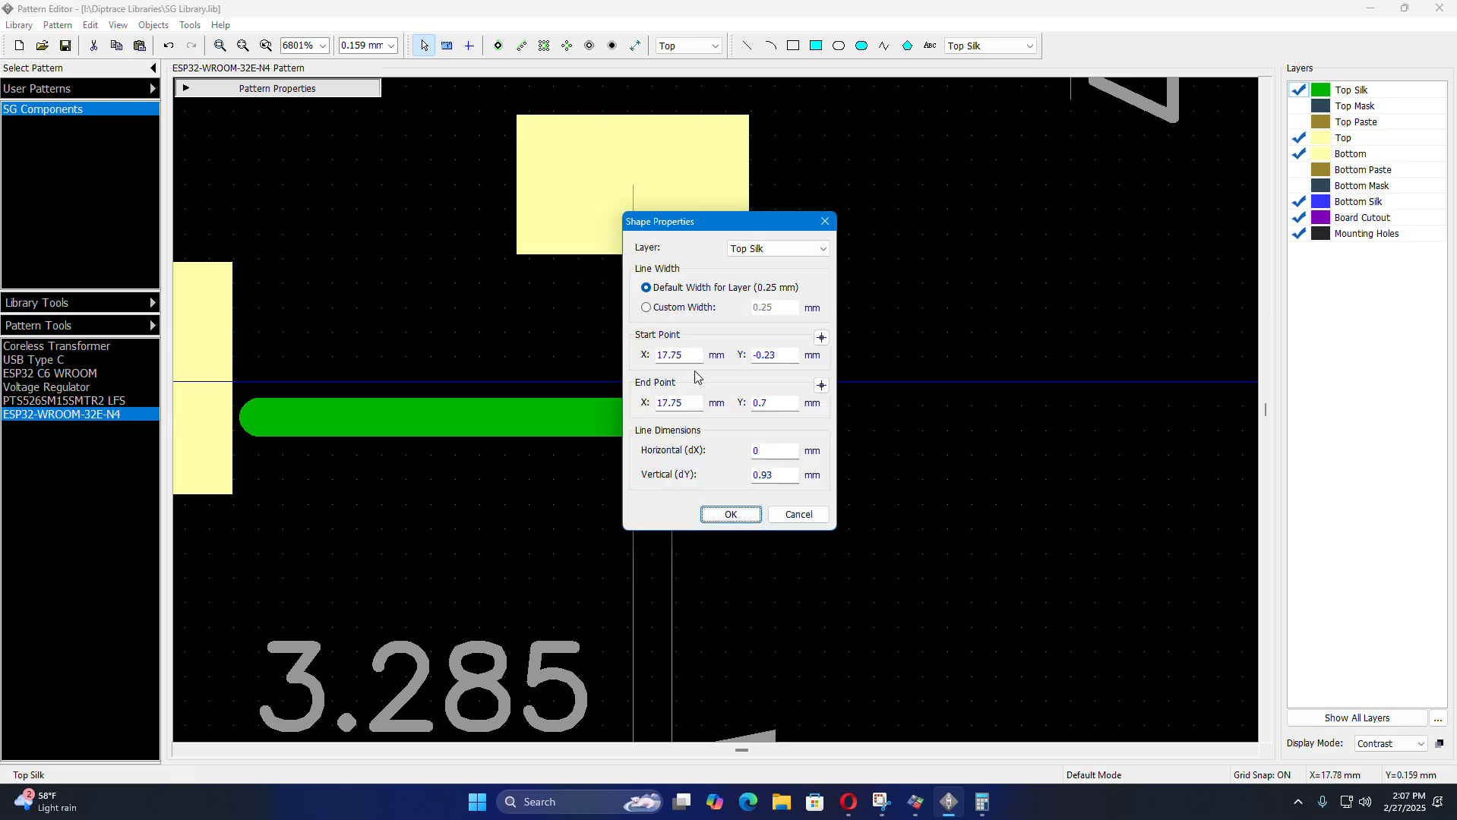
left_click_drag(688, 357, 660, 365)
left_click(729, 514)
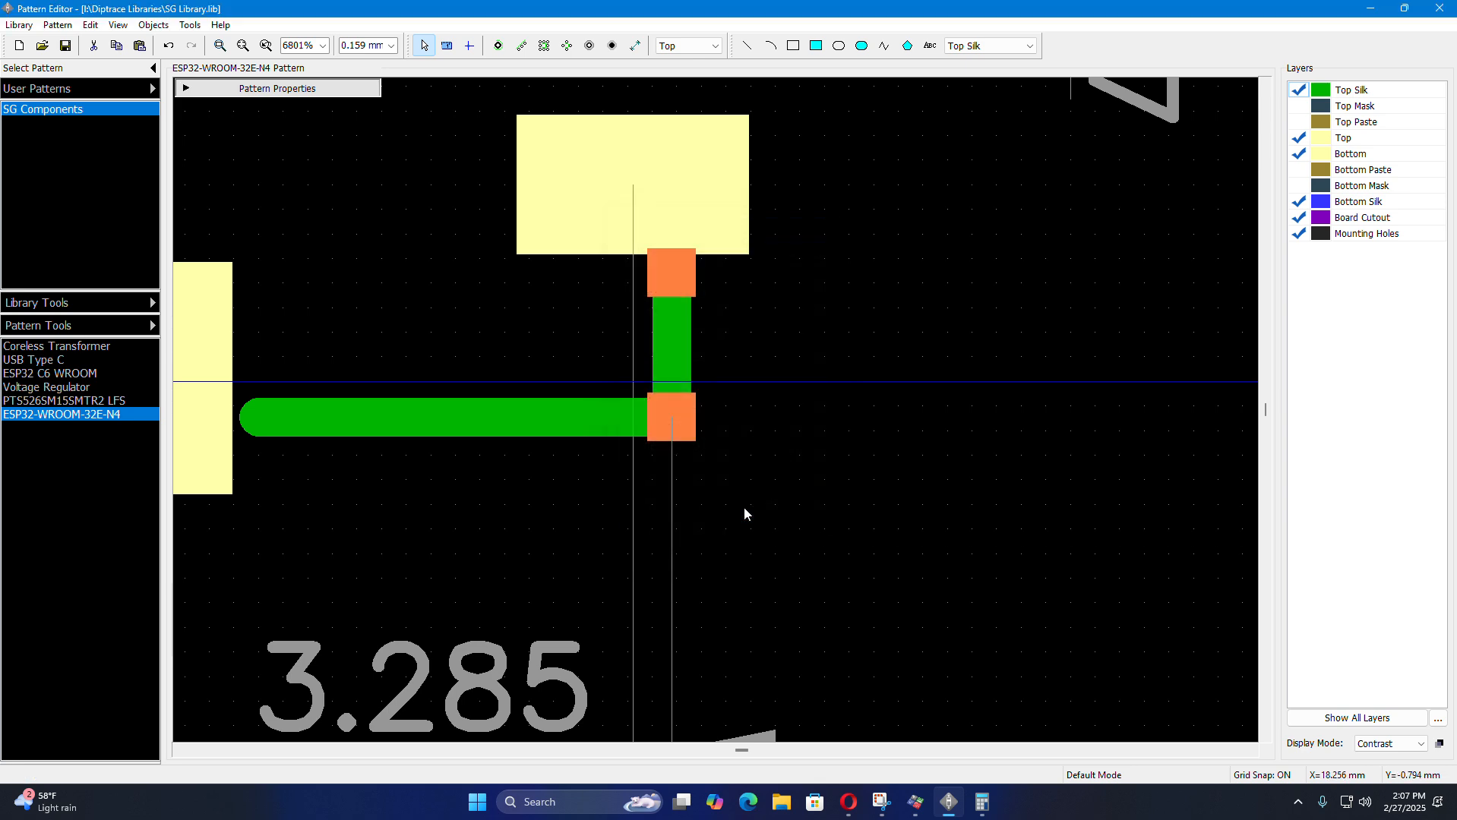
scroll(743, 507, "down", 6)
scroll(714, 228, "down", 3)
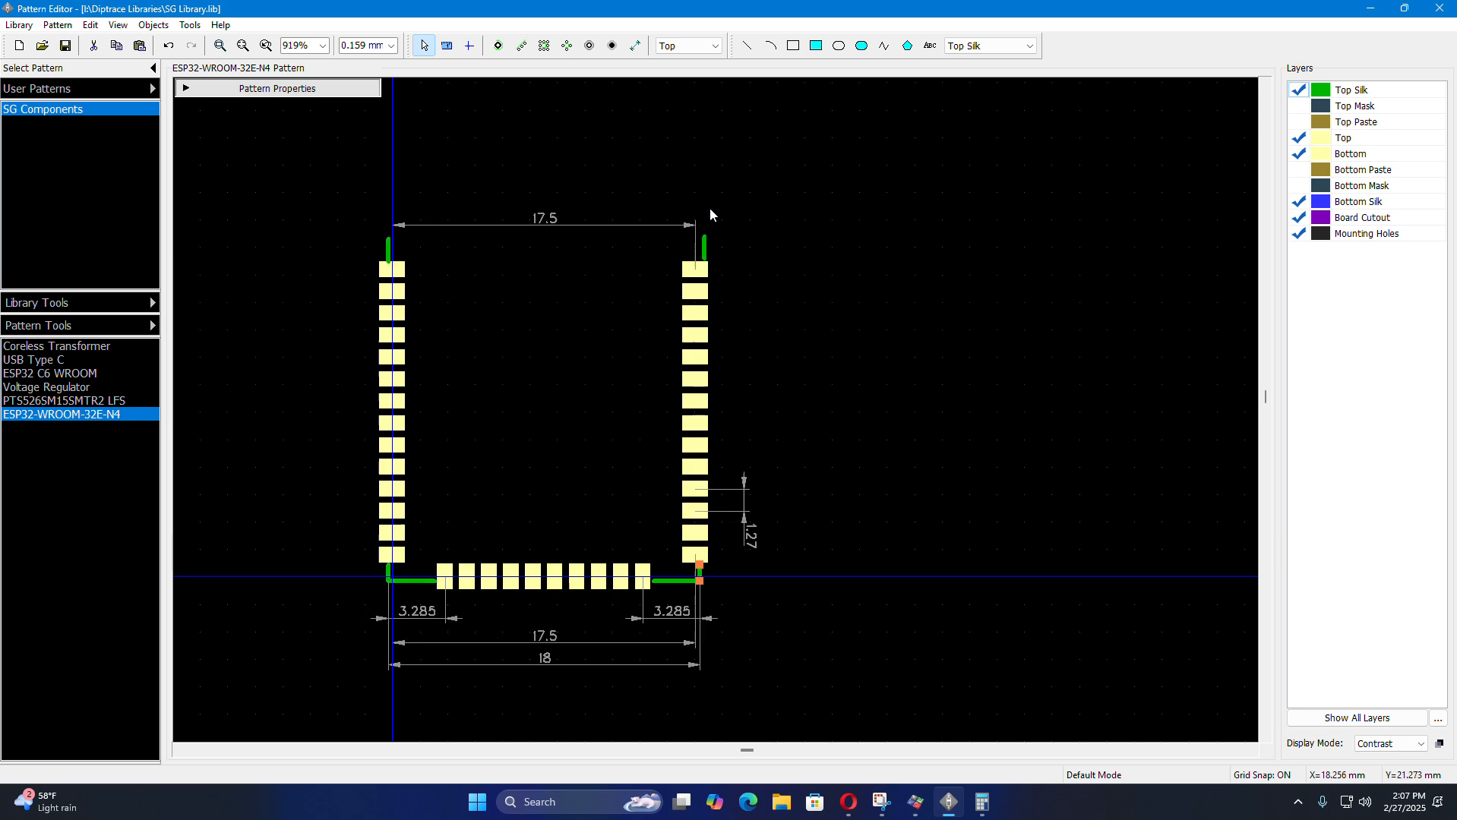
- Check the position of pad 38, then set both the start and end X of the silk line above it to 17.75 mm
scroll(708, 237, "up", 8)
double_click(697, 454)
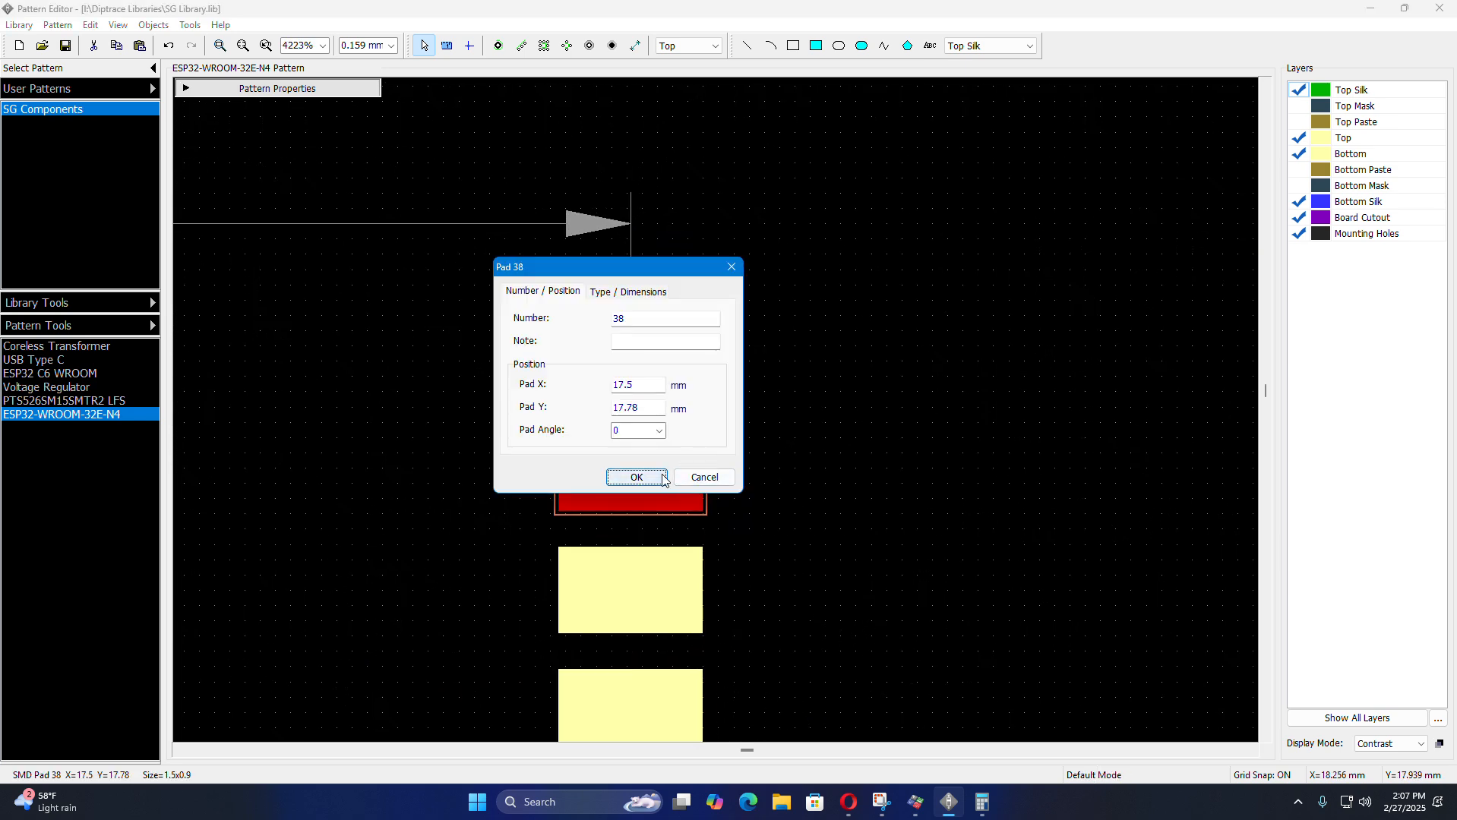
left_click(637, 477)
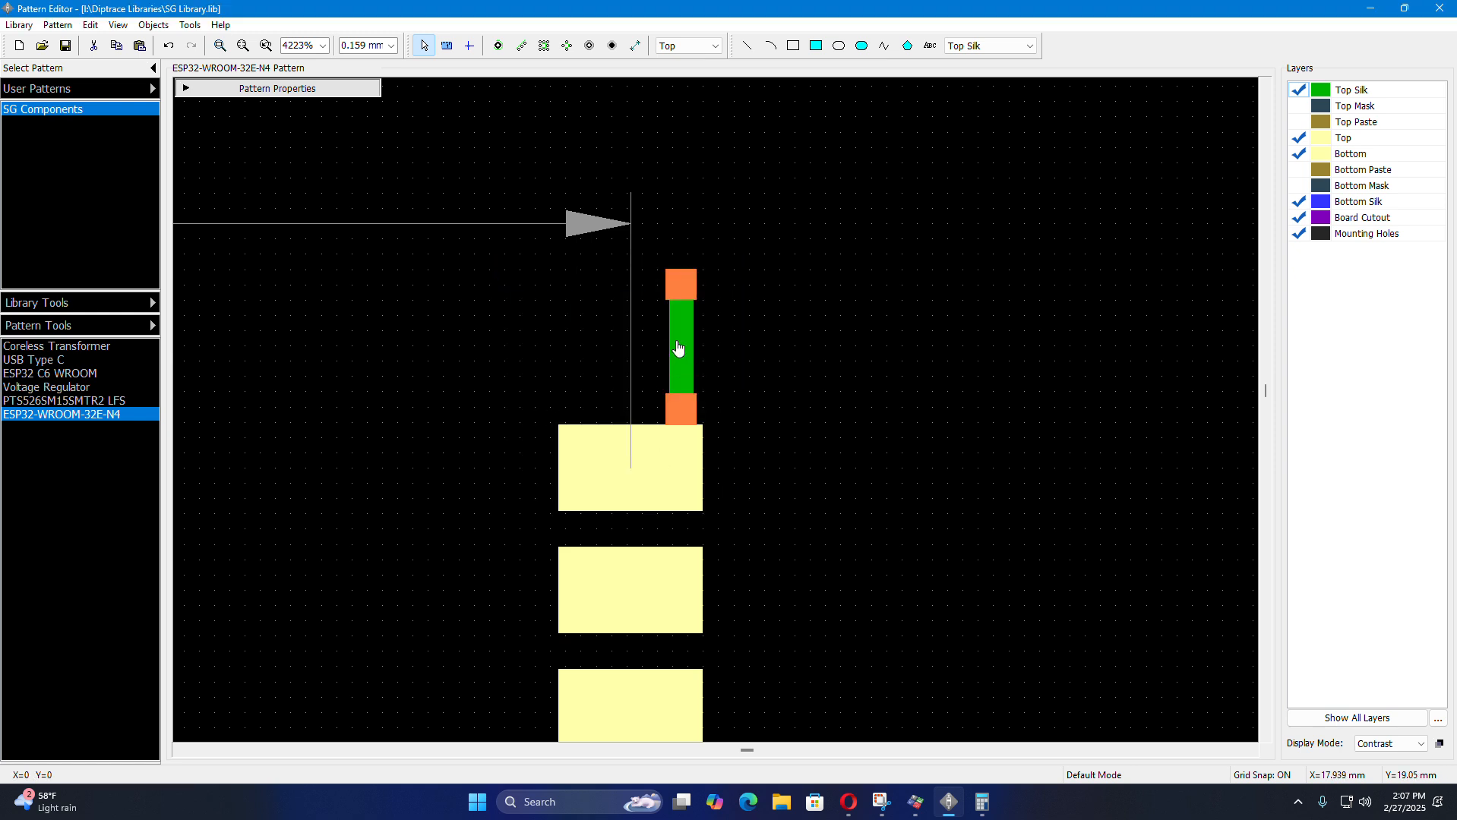
double_click(678, 349)
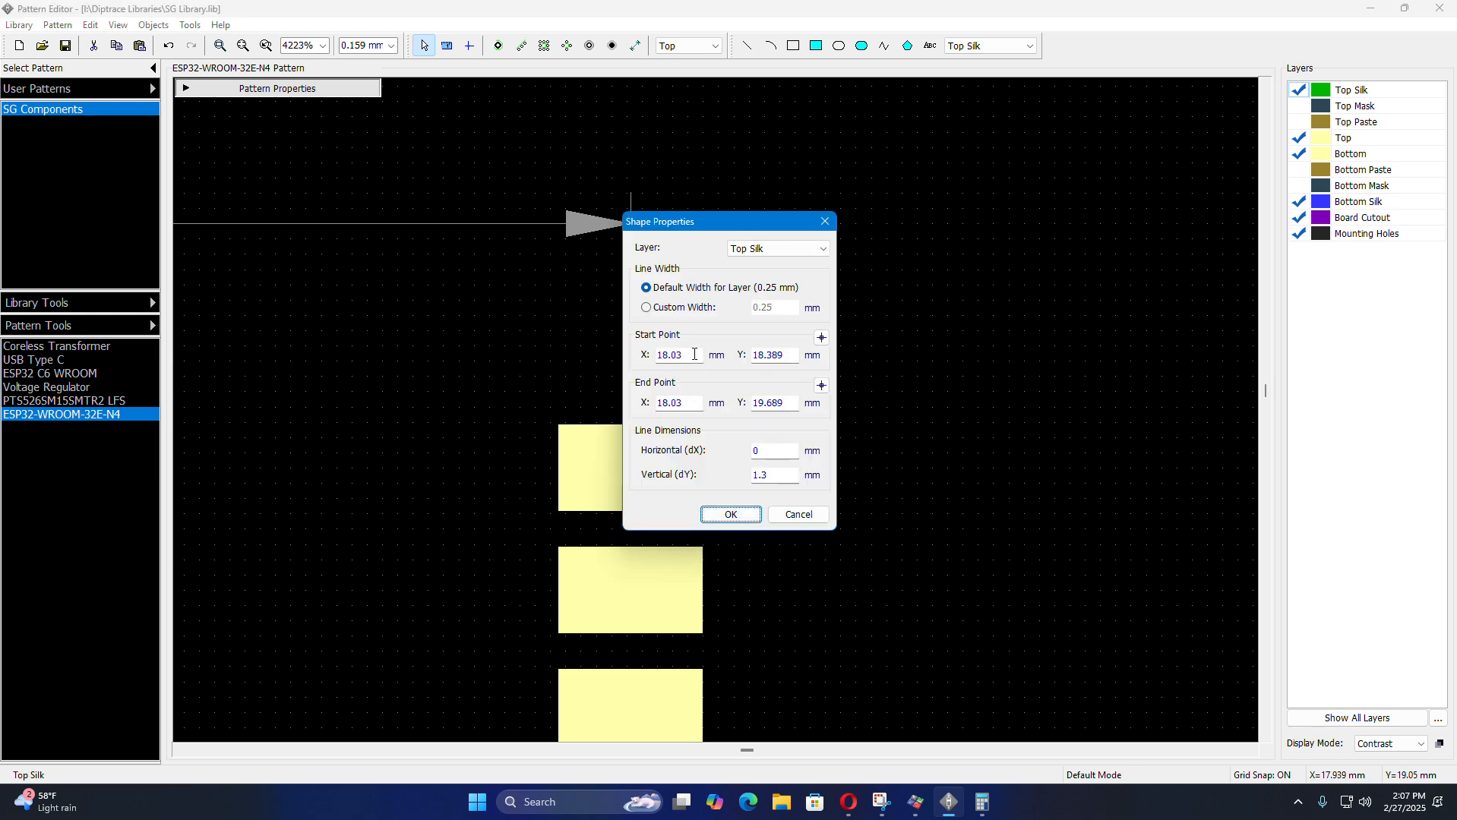
double_click(695, 354)
type("17.75")
left_click(697, 401)
double_click(697, 401)
type("17.75")
left_click(729, 514)
left_click(762, 413)
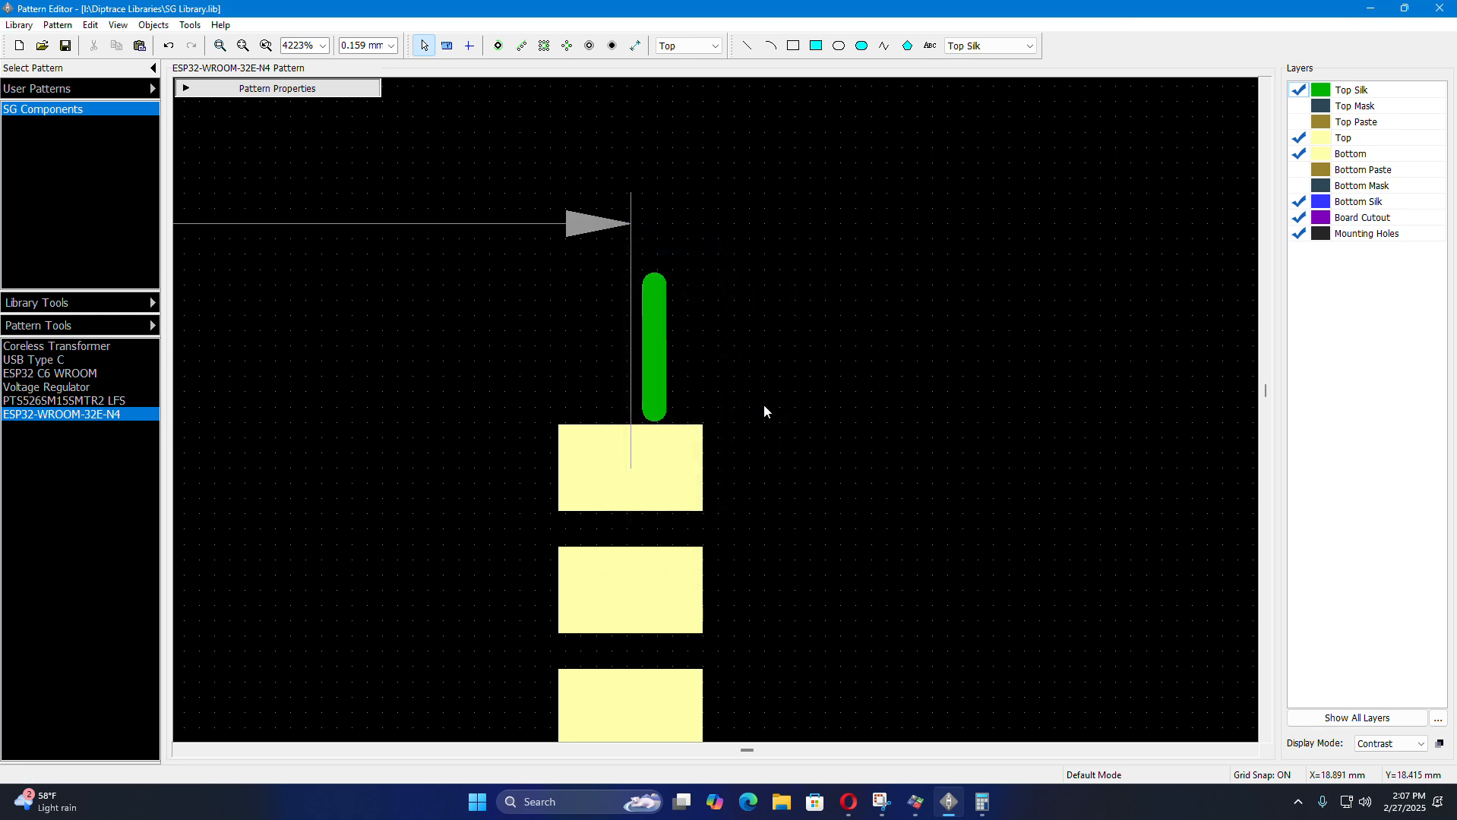
- Inspect the coordinates of the short vertical silk line below pad 25 and the position properties of pad 25
scroll(761, 366, "down", 6)
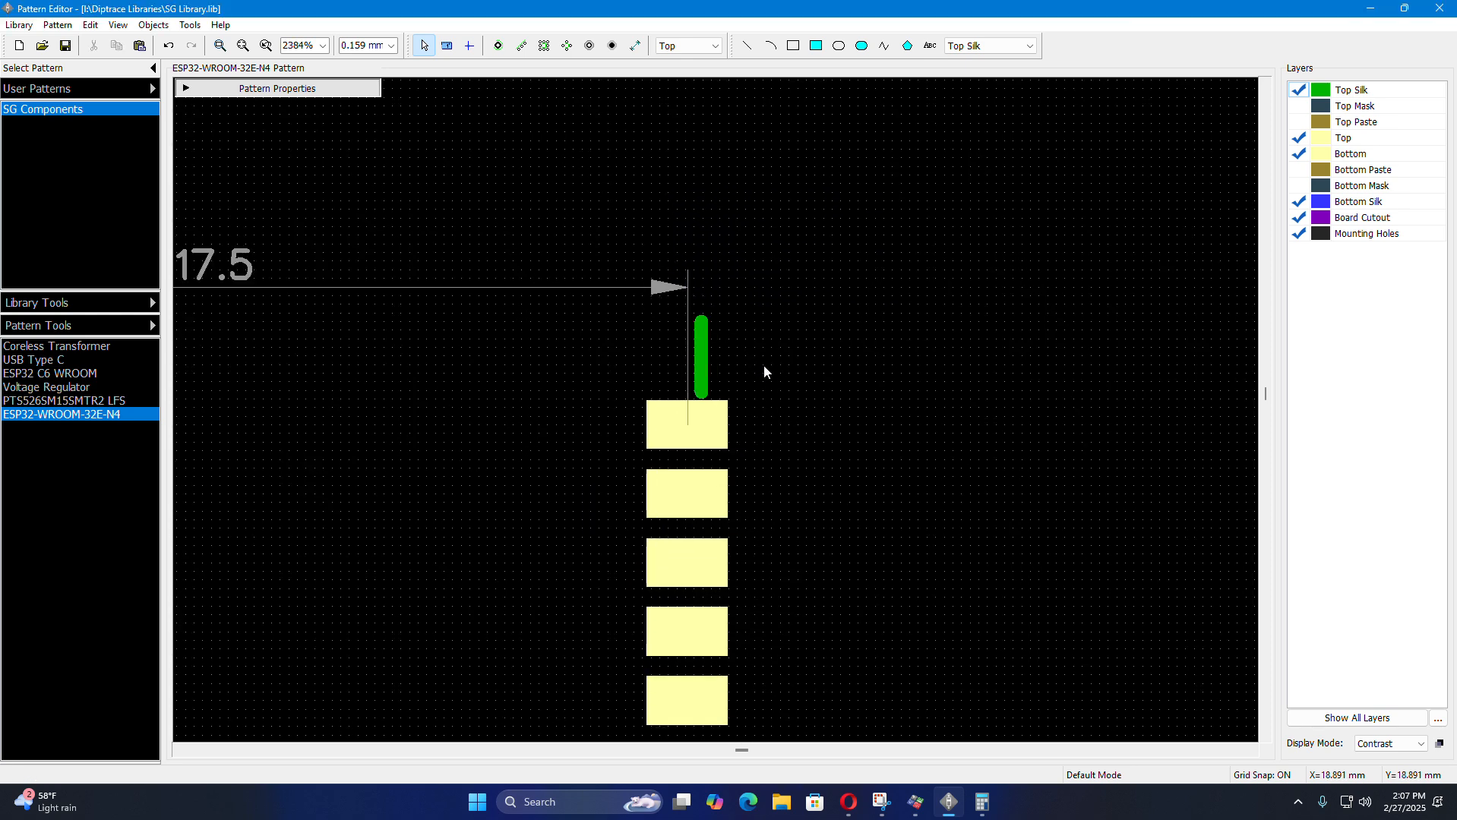
scroll(766, 374, "up", 3)
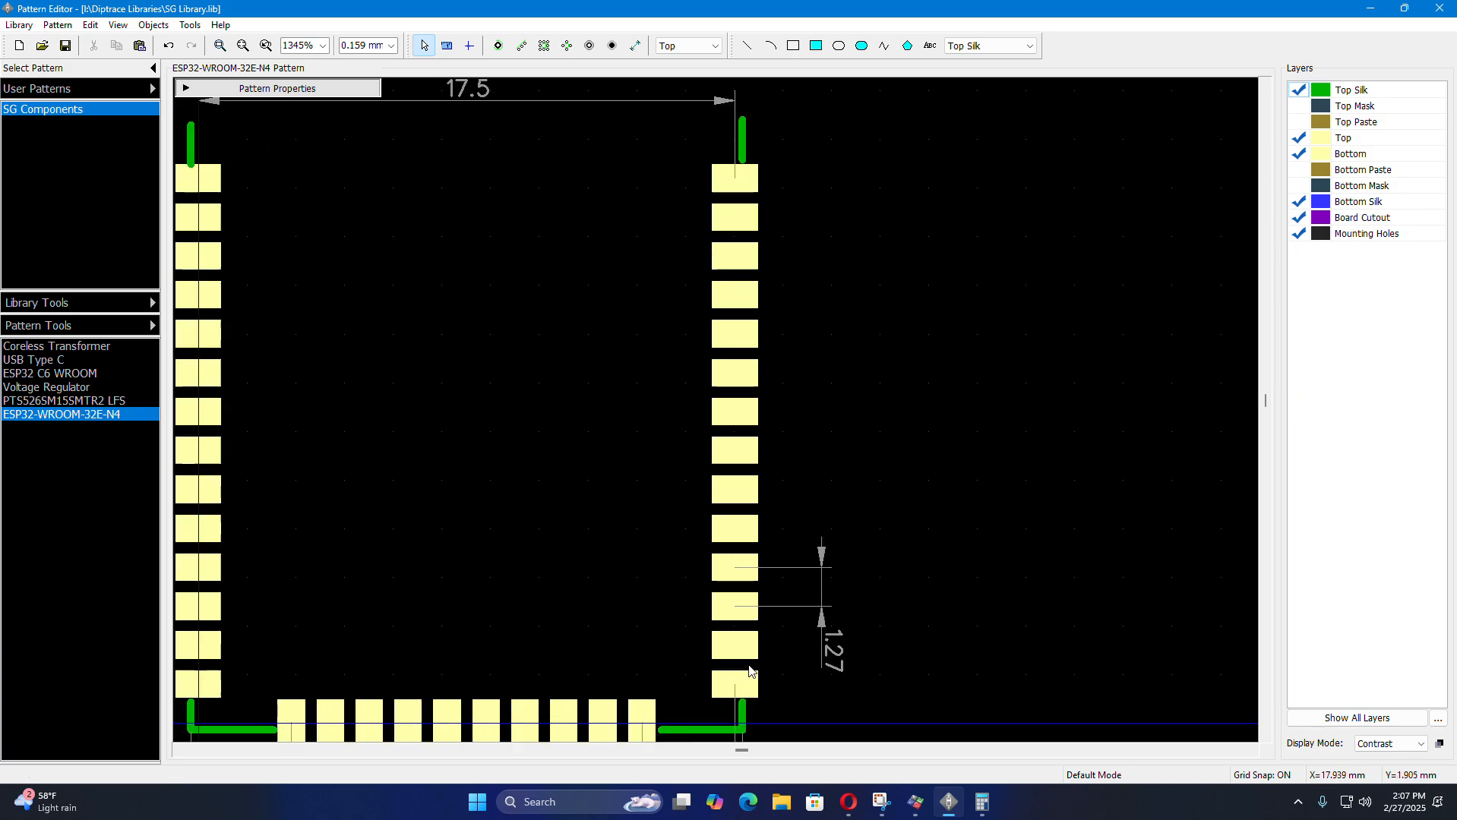
scroll(779, 524, "down", 2)
scroll(775, 649, "up", 4)
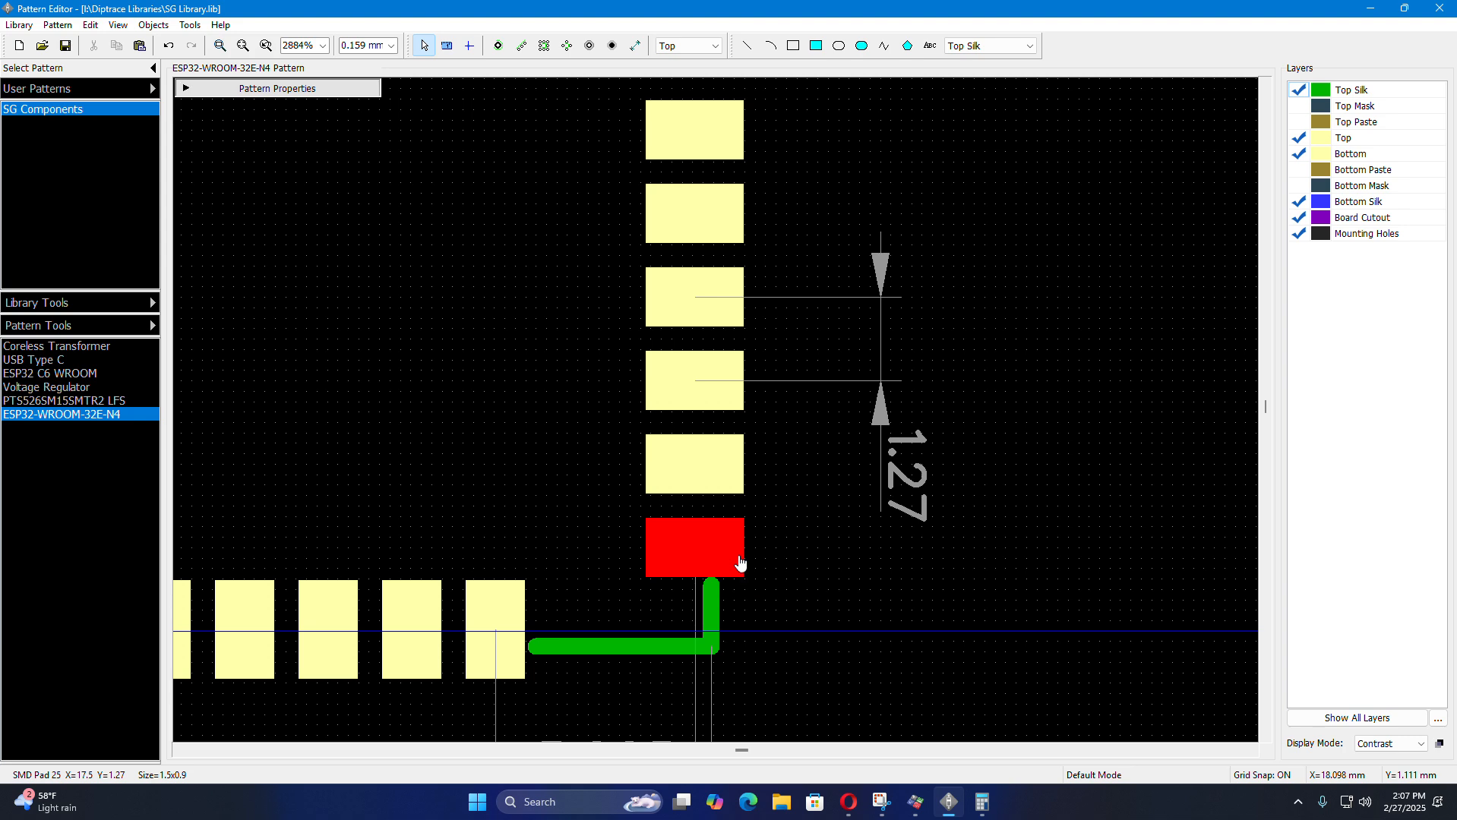
double_click(722, 622)
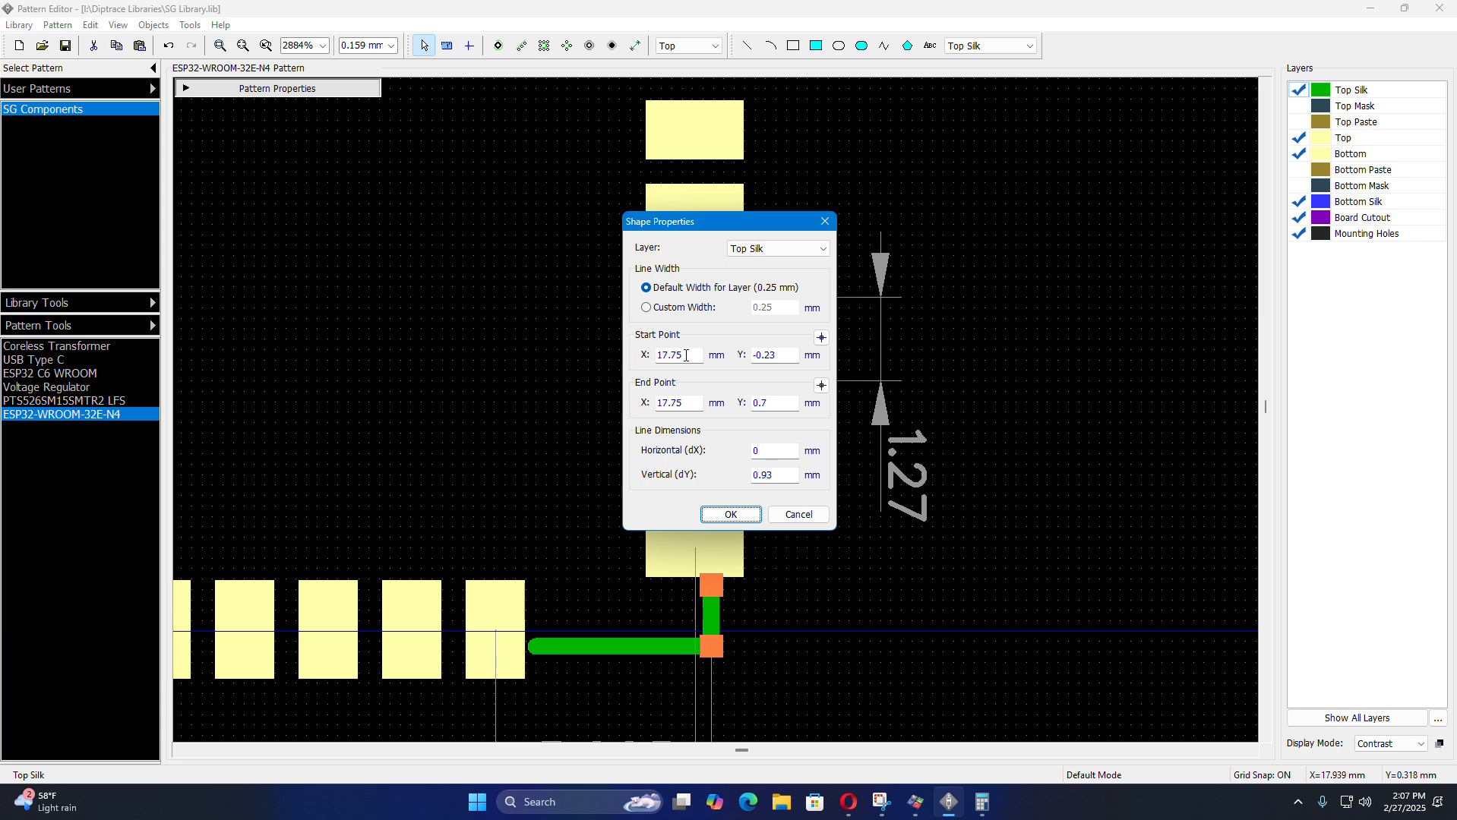
left_click(730, 515)
double_click(734, 562)
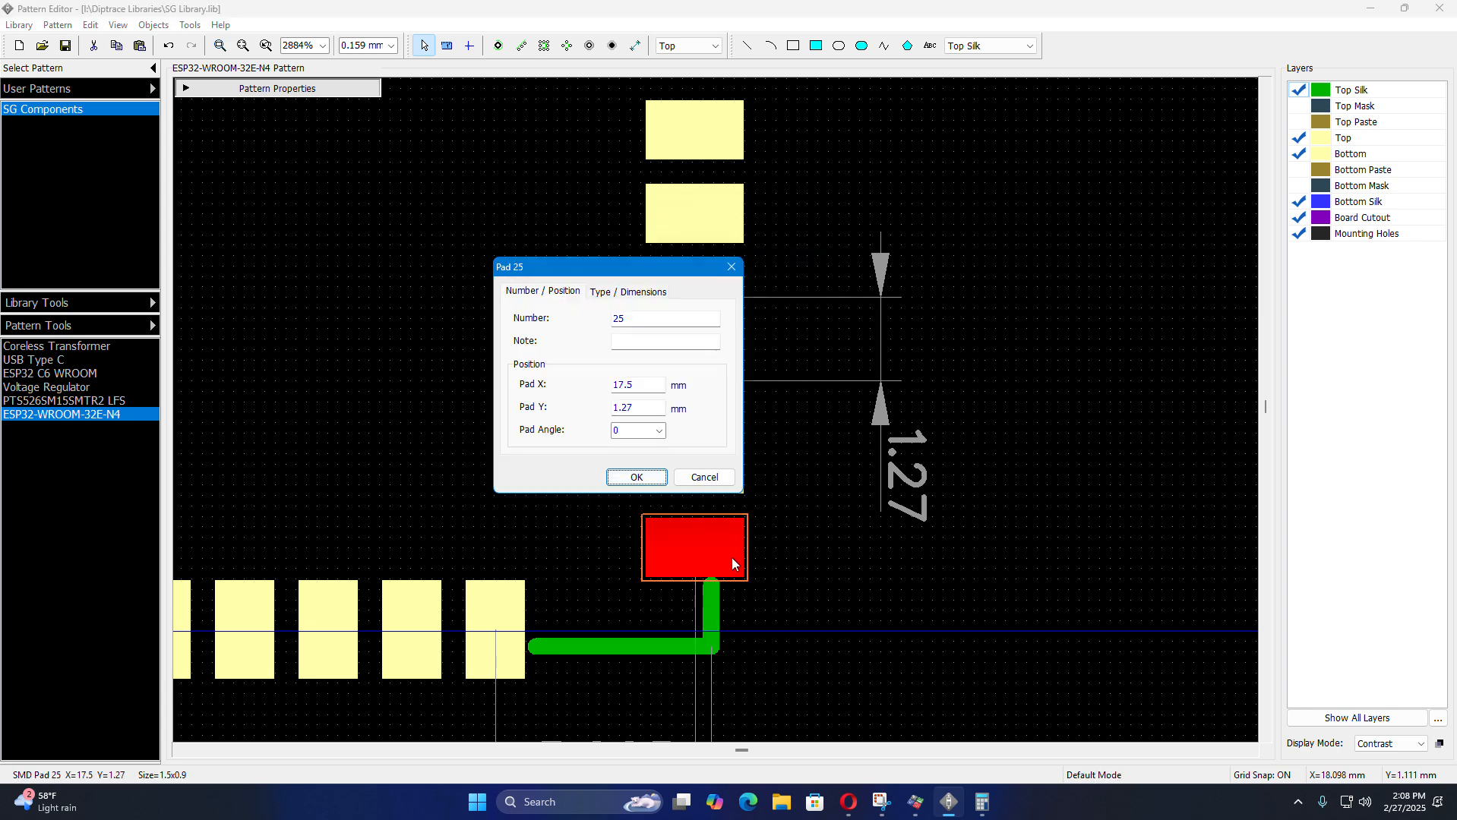
left_click(644, 476)
scroll(803, 559, "down", 6)
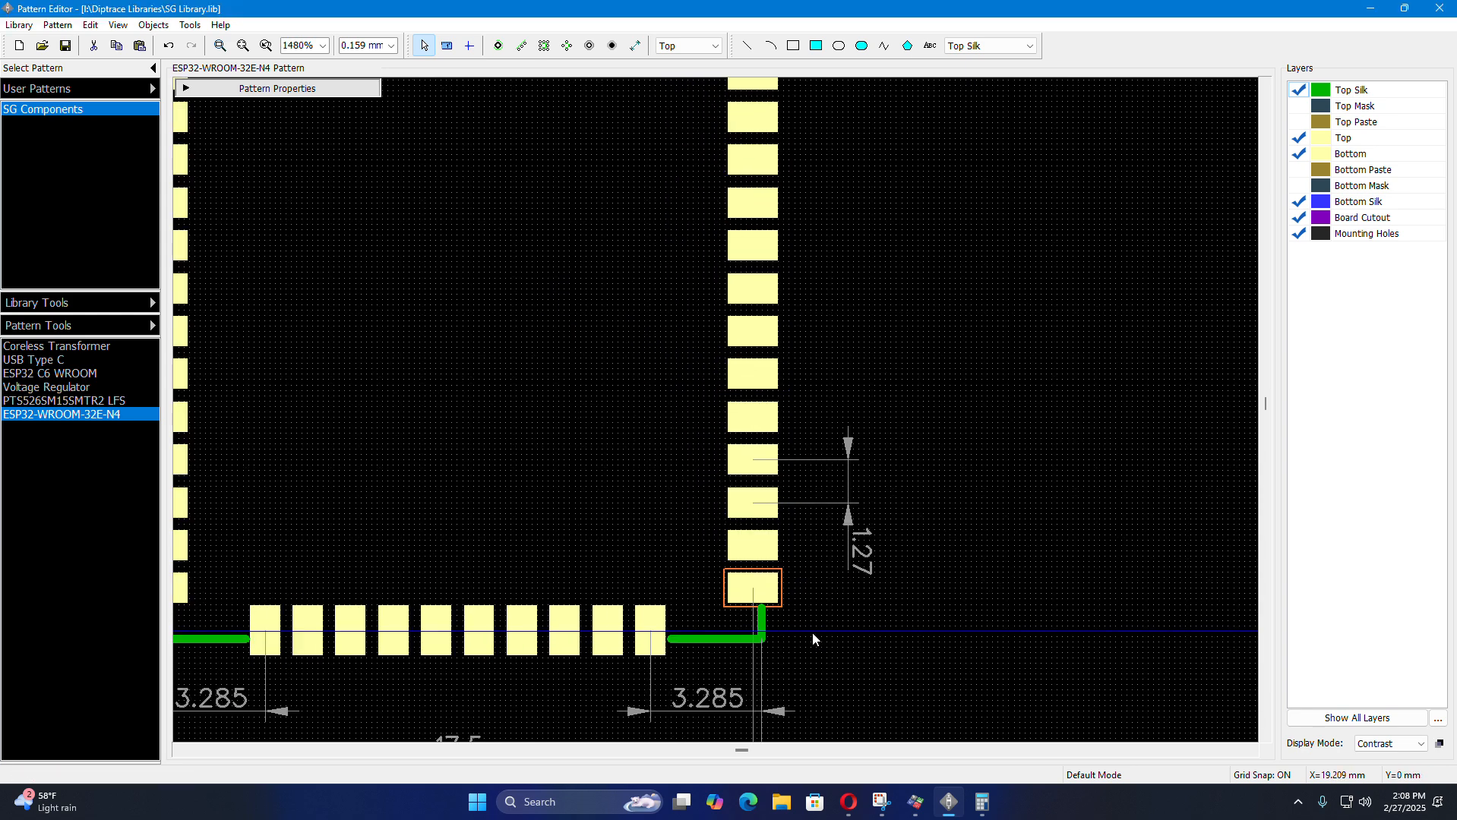
- Review the start point, end point and line dimensions of the silk line above pad 38
scroll(816, 412, "up", 6)
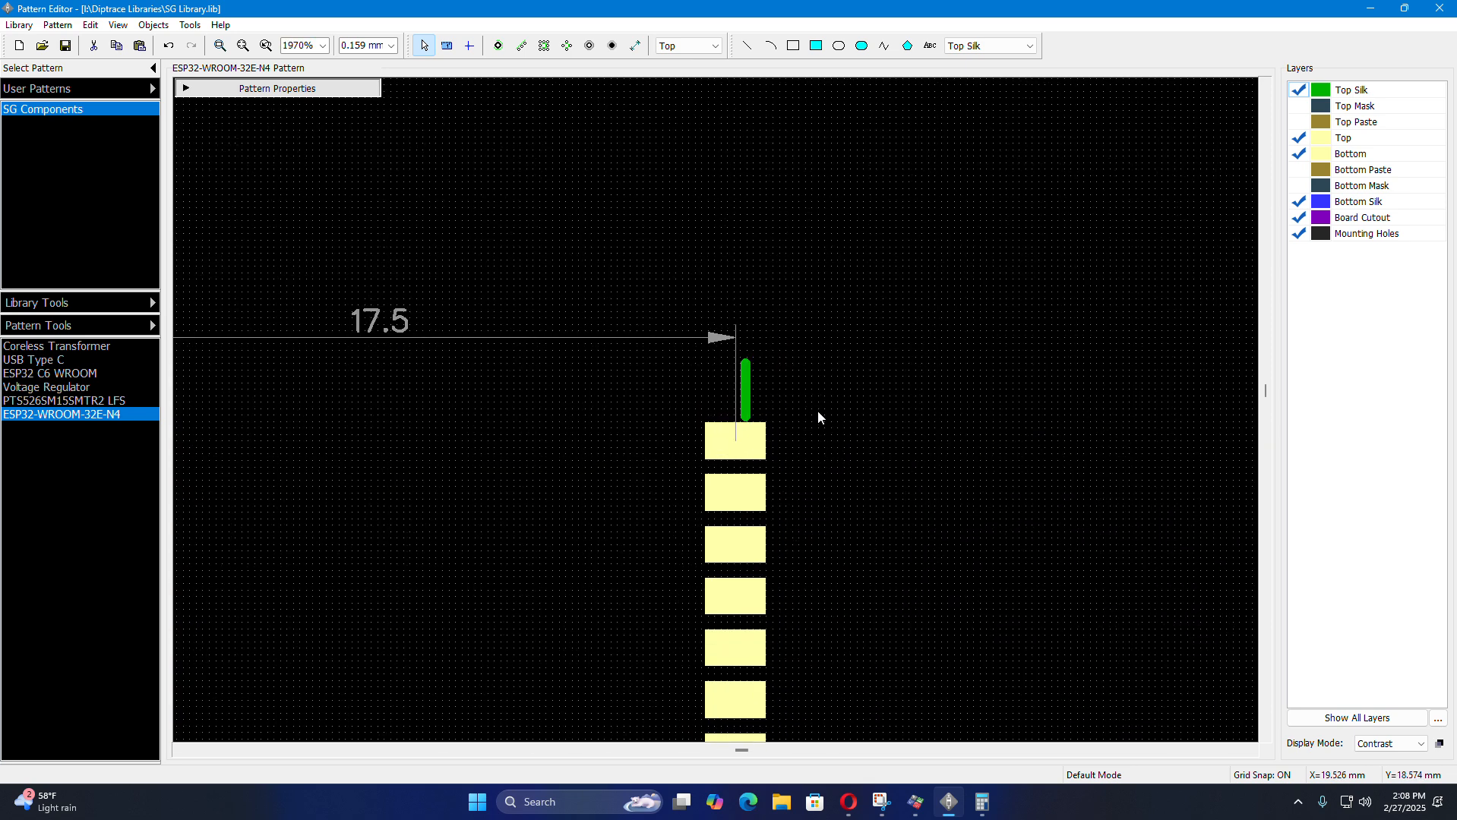
scroll(573, 331, "up", 7)
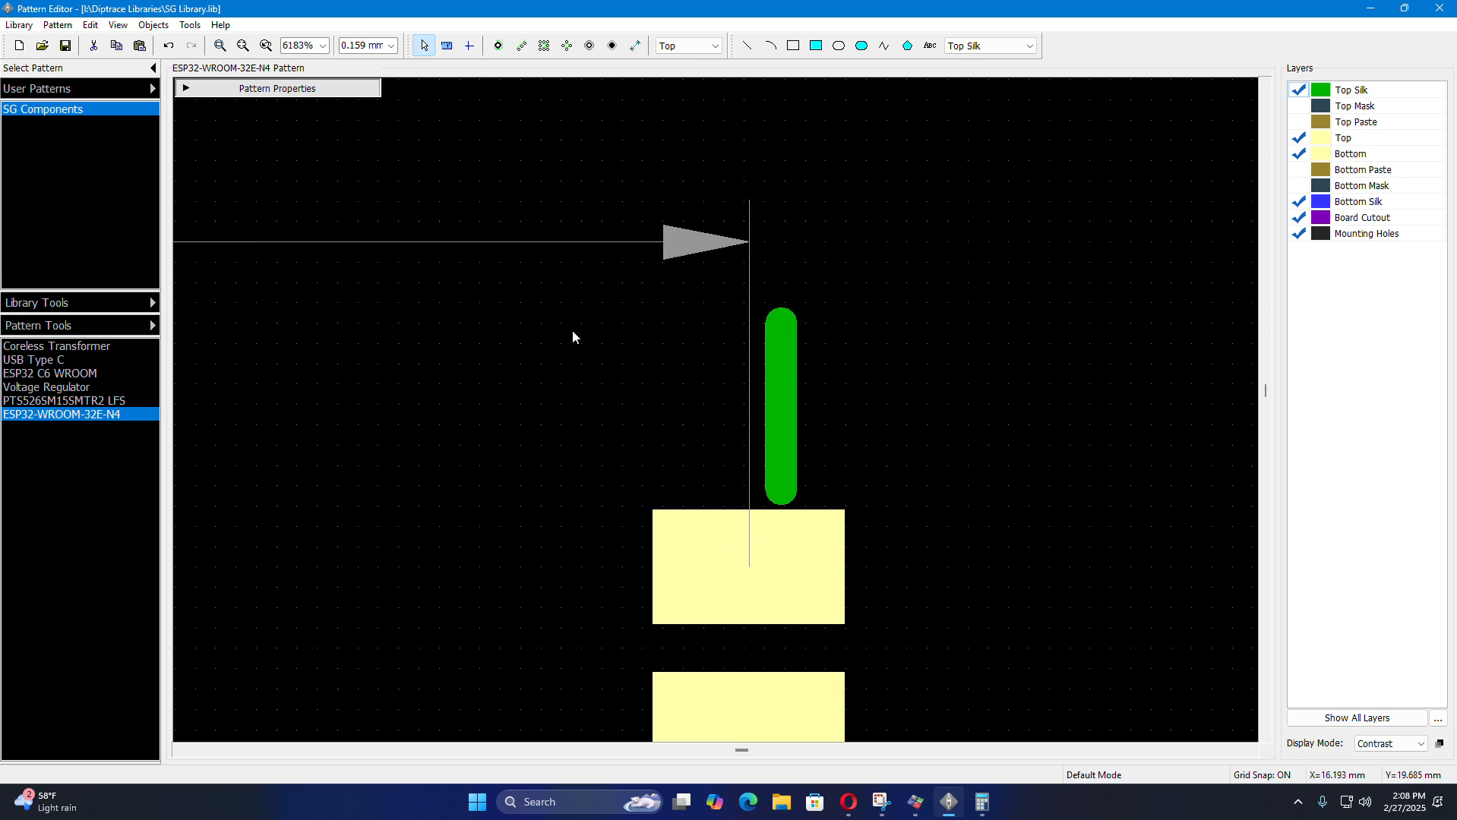
scroll(1014, 514, "down", 6)
scroll(900, 501, "up", 2)
double_click(898, 419)
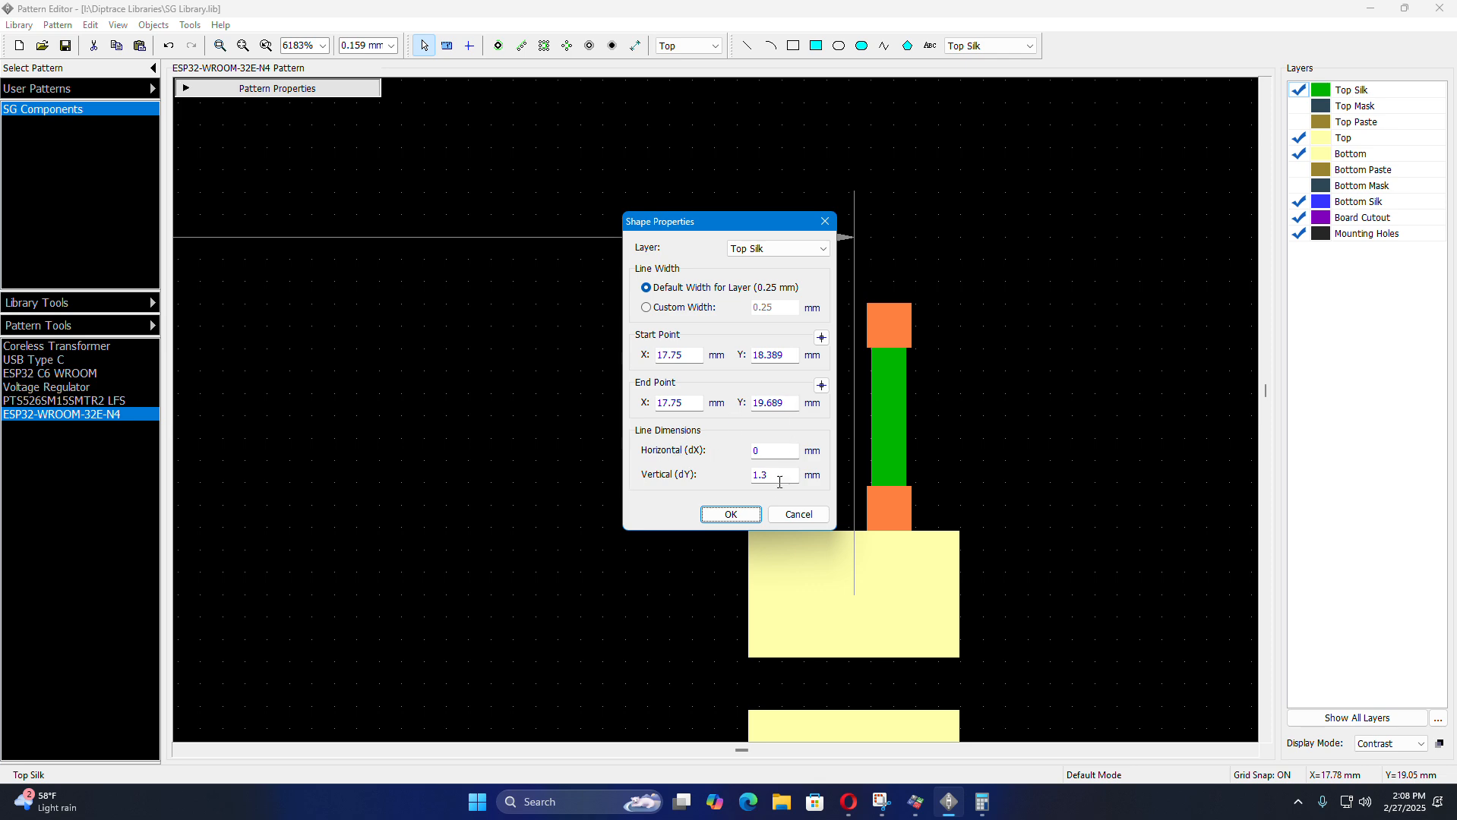
left_click(734, 514)
- Inspect the start and end Y coordinates of the silk line above pad 1 for reference
scroll(1150, 417, "down", 2)
scroll(1142, 421, "down", 2)
scroll(474, 478, "up", 2)
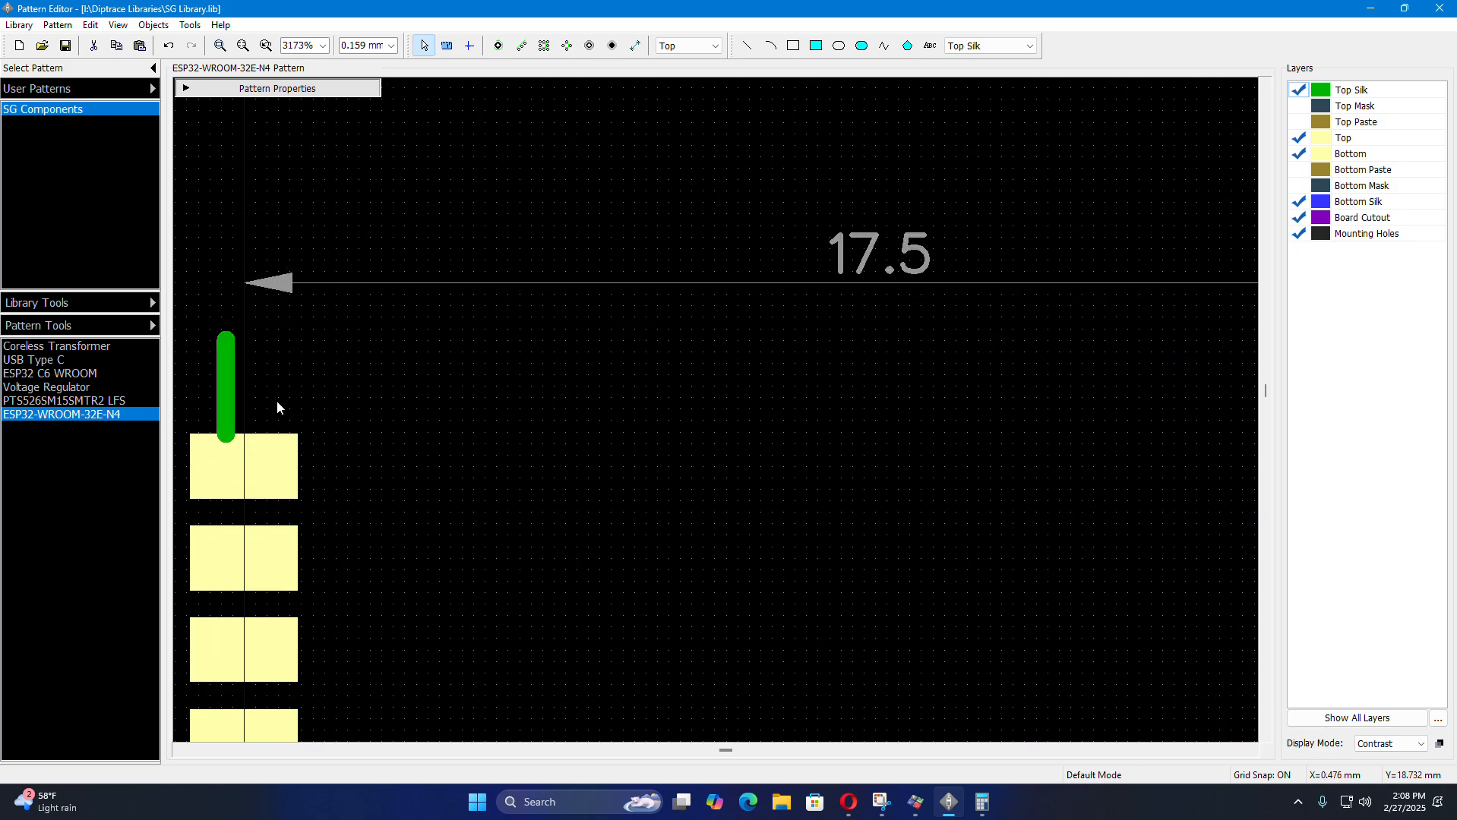
double_click(236, 379)
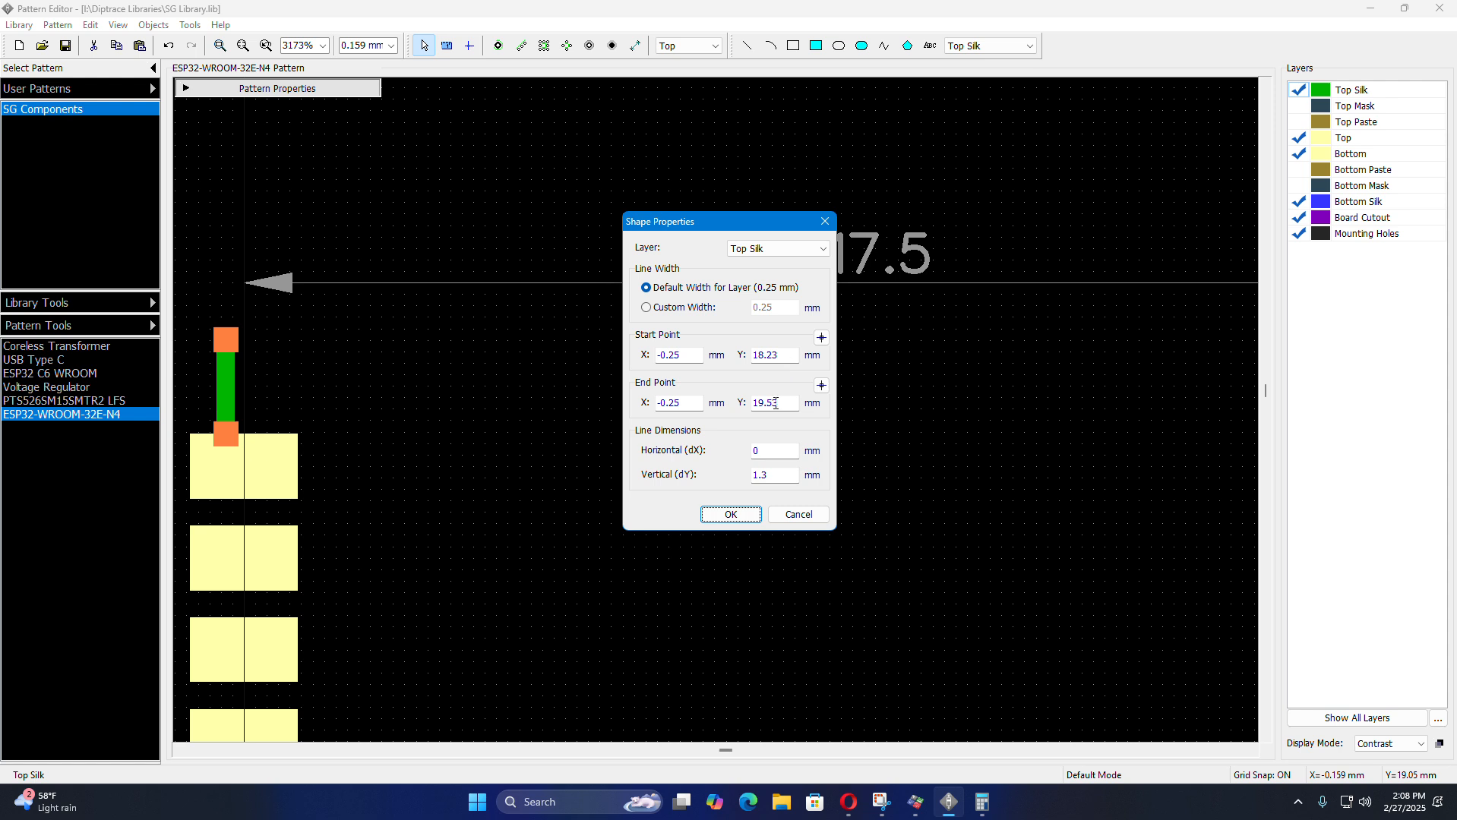
left_click(789, 355)
double_click(777, 402)
left_click(730, 514)
- Set the silk line above pad 38 to start at Y 18.23 mm and end at Y 19.53 mm, matching the line above pad 1
scroll(531, 411, "down", 3)
scroll(979, 397, "up", 3)
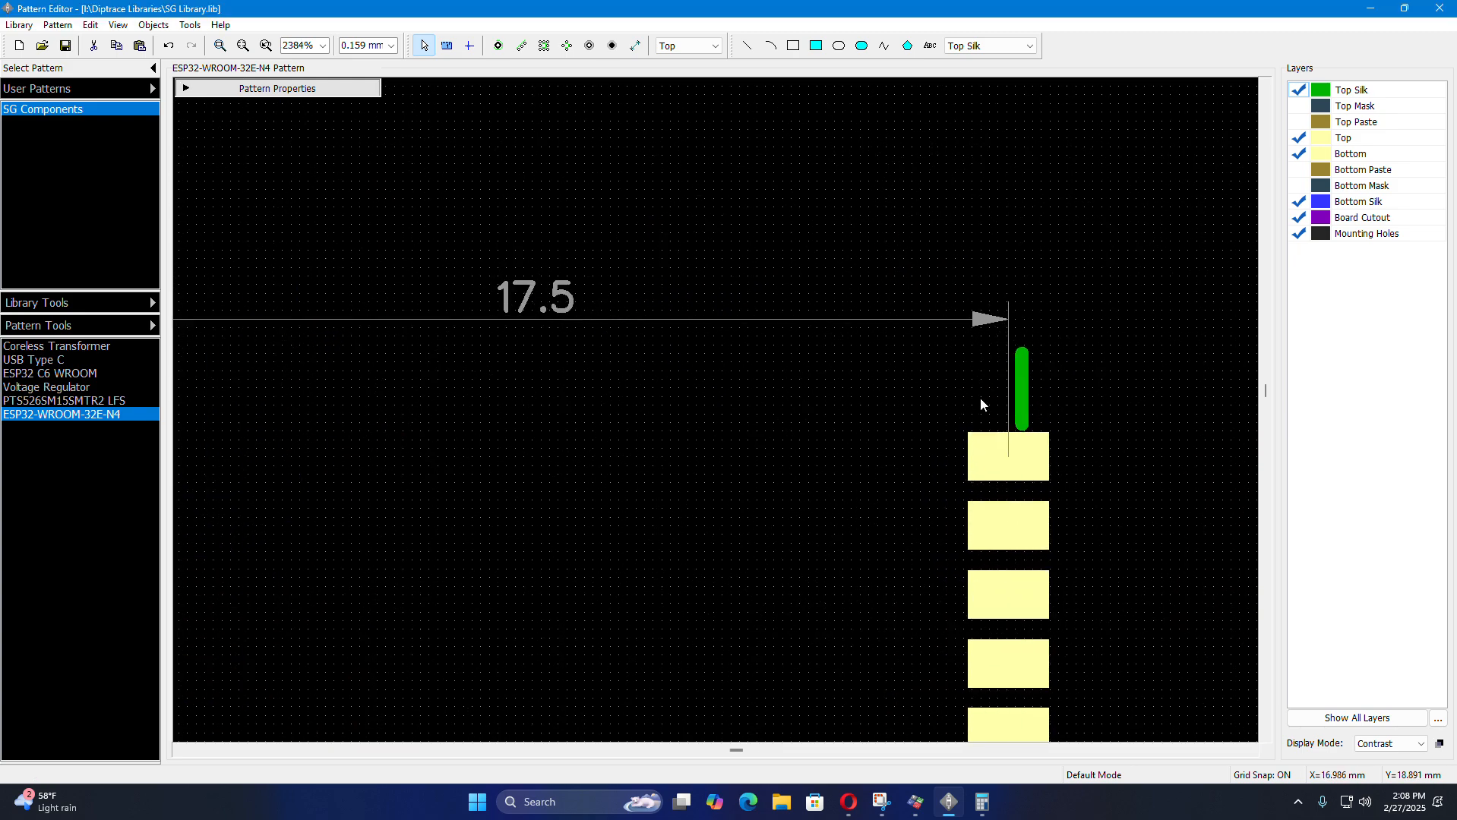
double_click(949, 400)
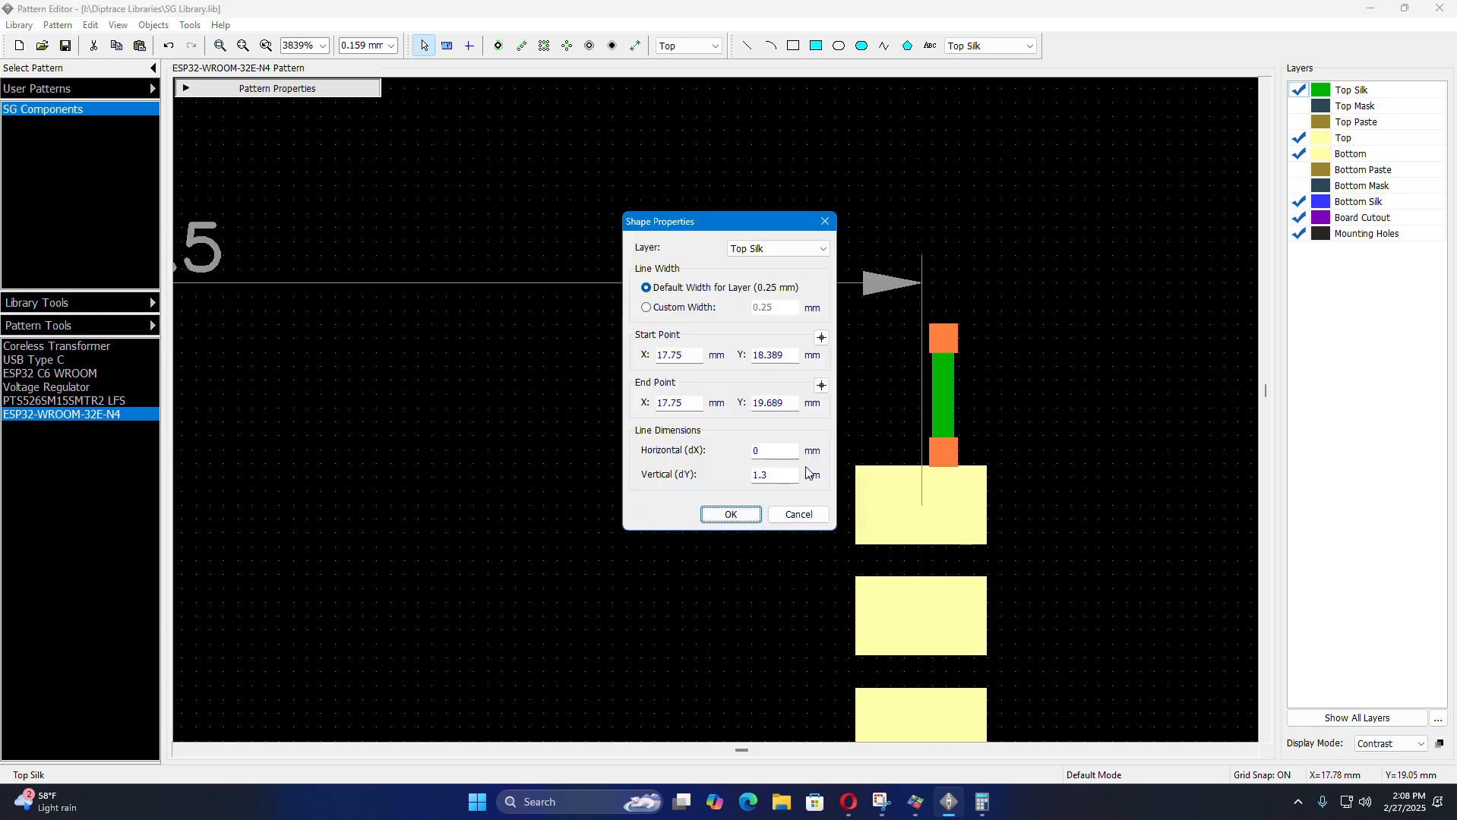
left_click(787, 356)
double_click(790, 406)
type("19.53")
left_click(744, 512)
- Delete the 17.5 mm dimension above the two vertical pad columns
scroll(748, 485, "down", 6)
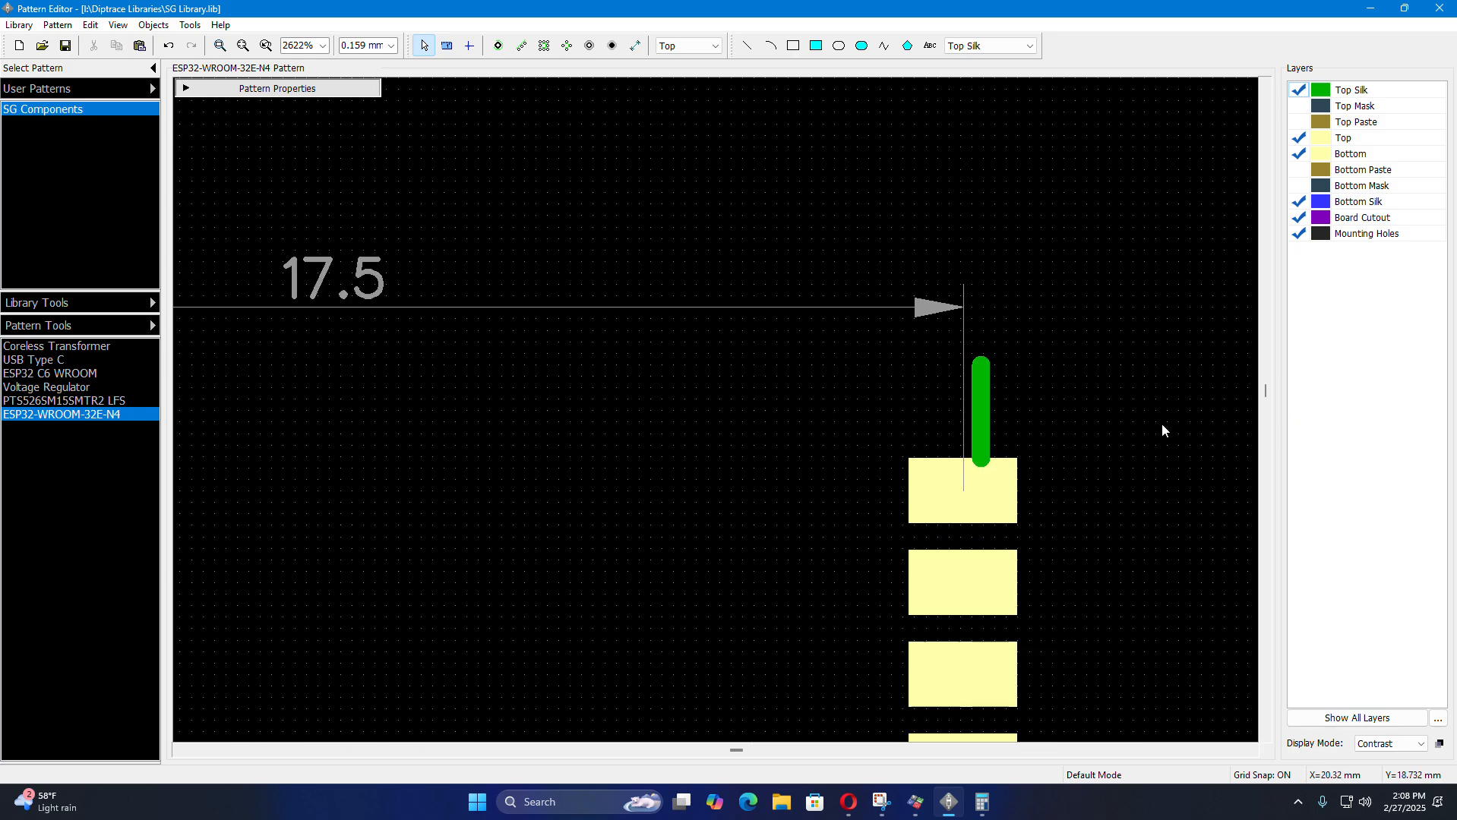
scroll(589, 477, "up", 3)
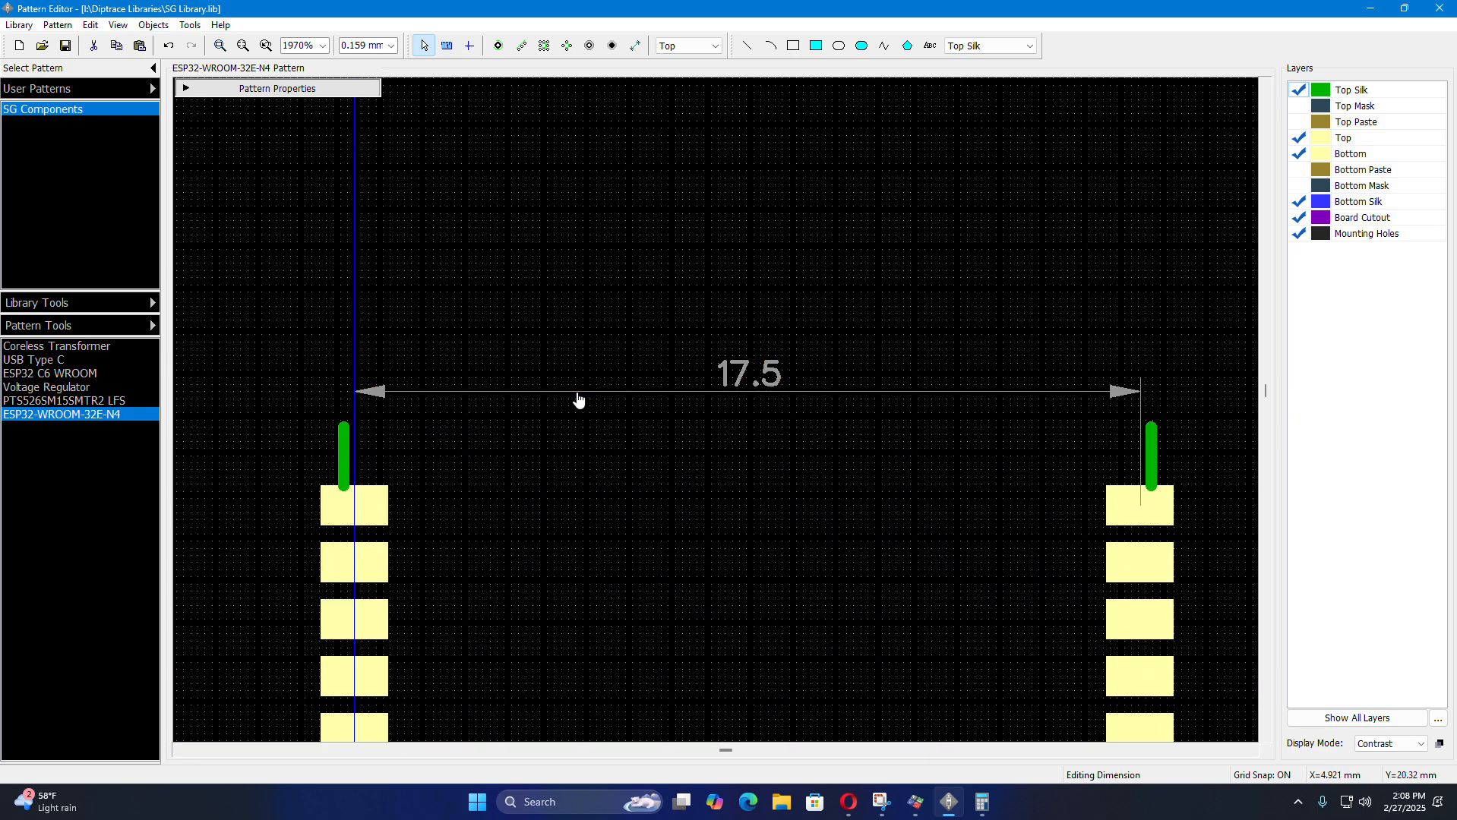
left_click(672, 401)
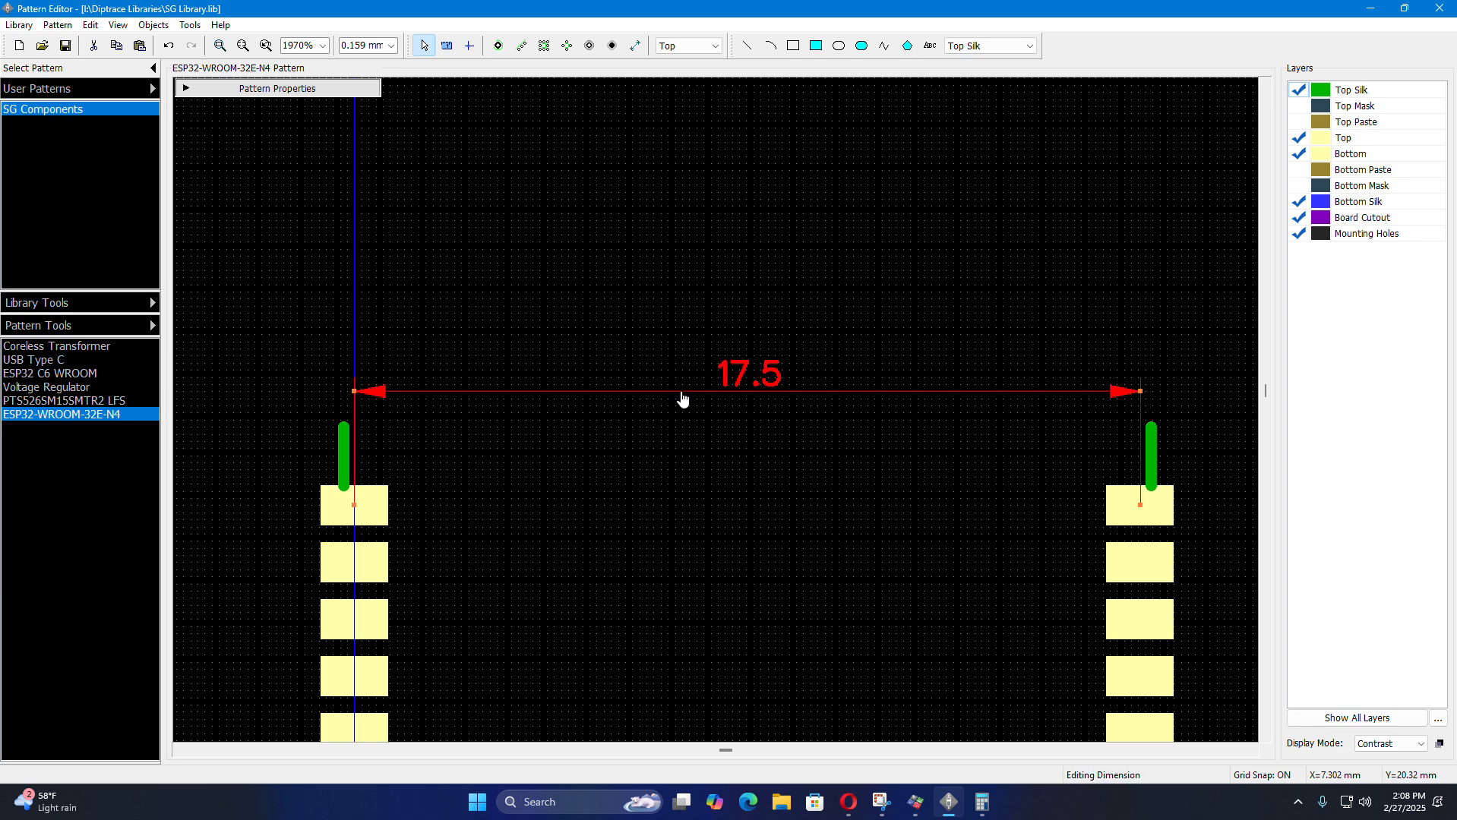
key("Delete")
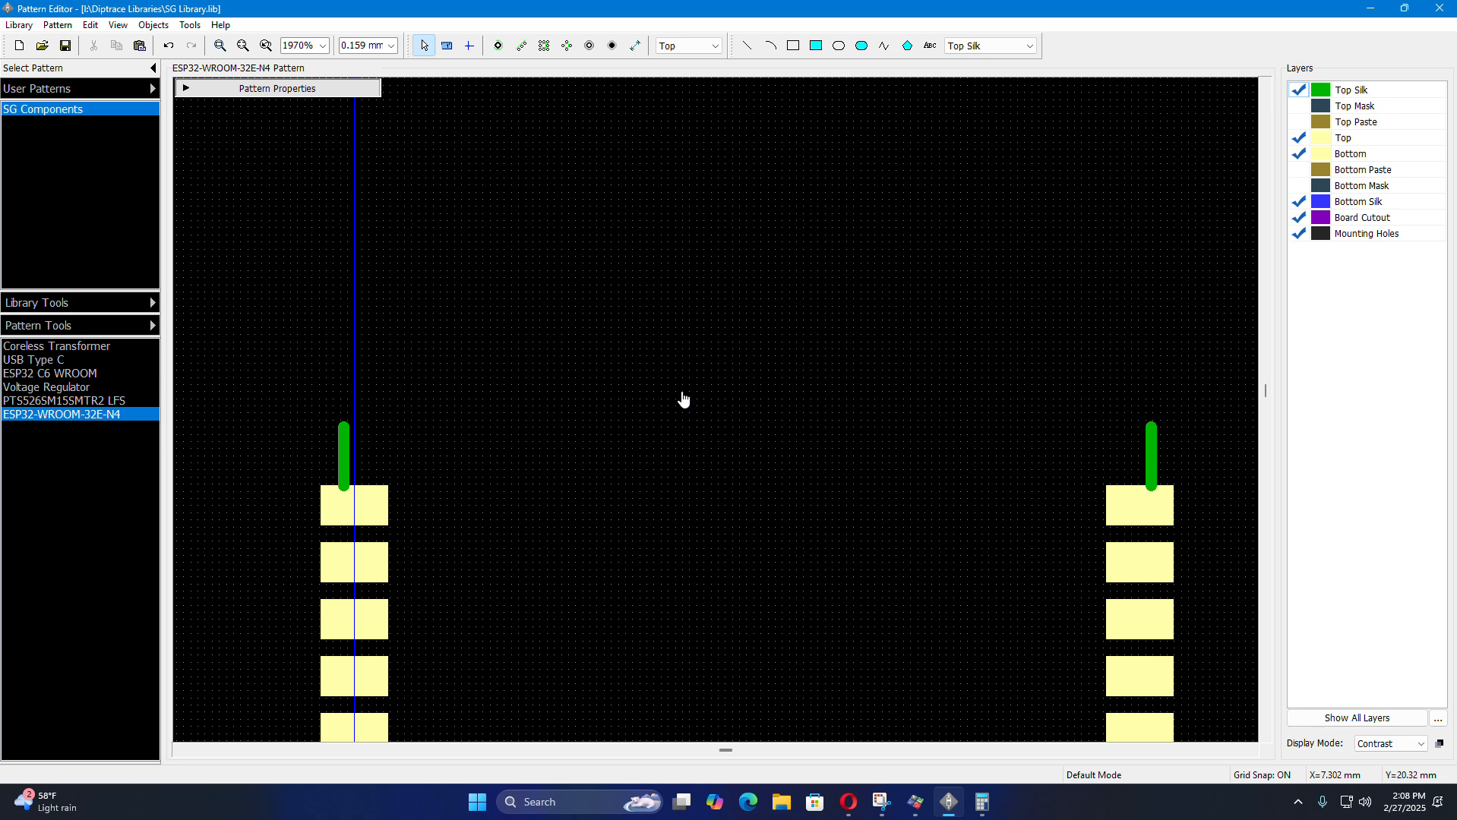
- Draw a Top Silk rectangle about 18.03 by 4.44 mm, resting on the upper ends of the lines above pads 1 and 38
left_click(791, 55)
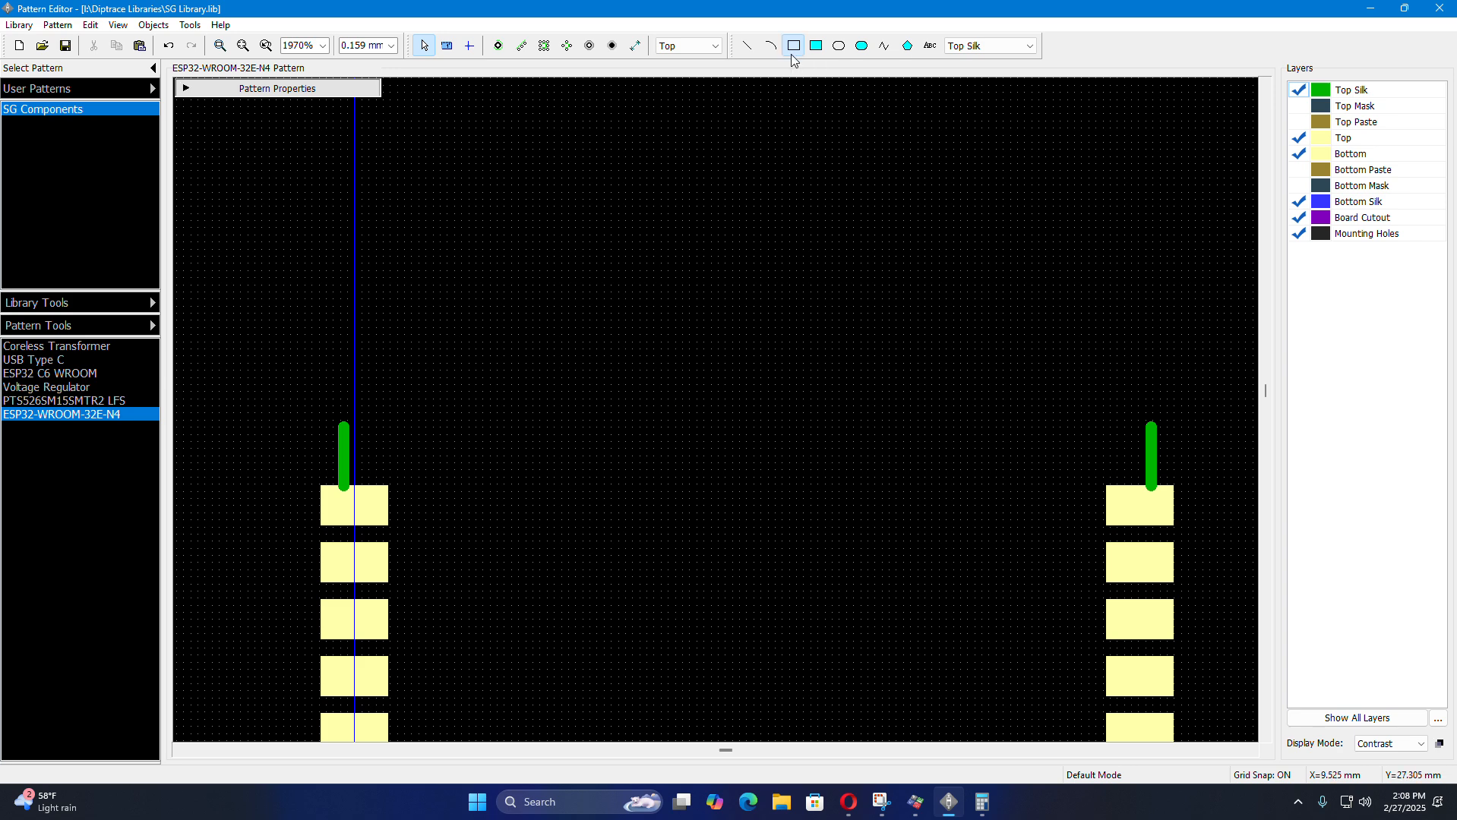
left_click(344, 426)
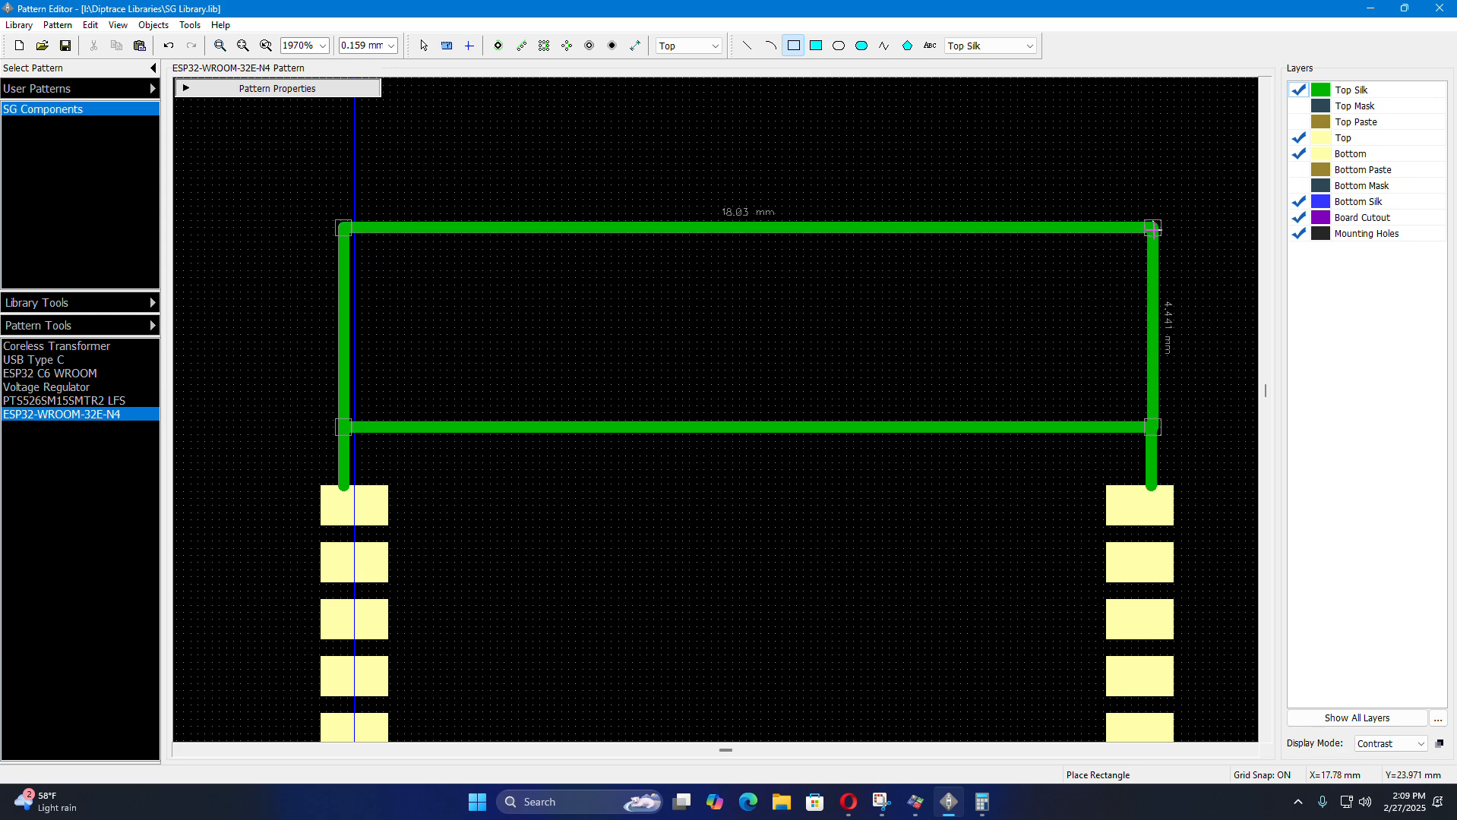
left_click(1152, 228)
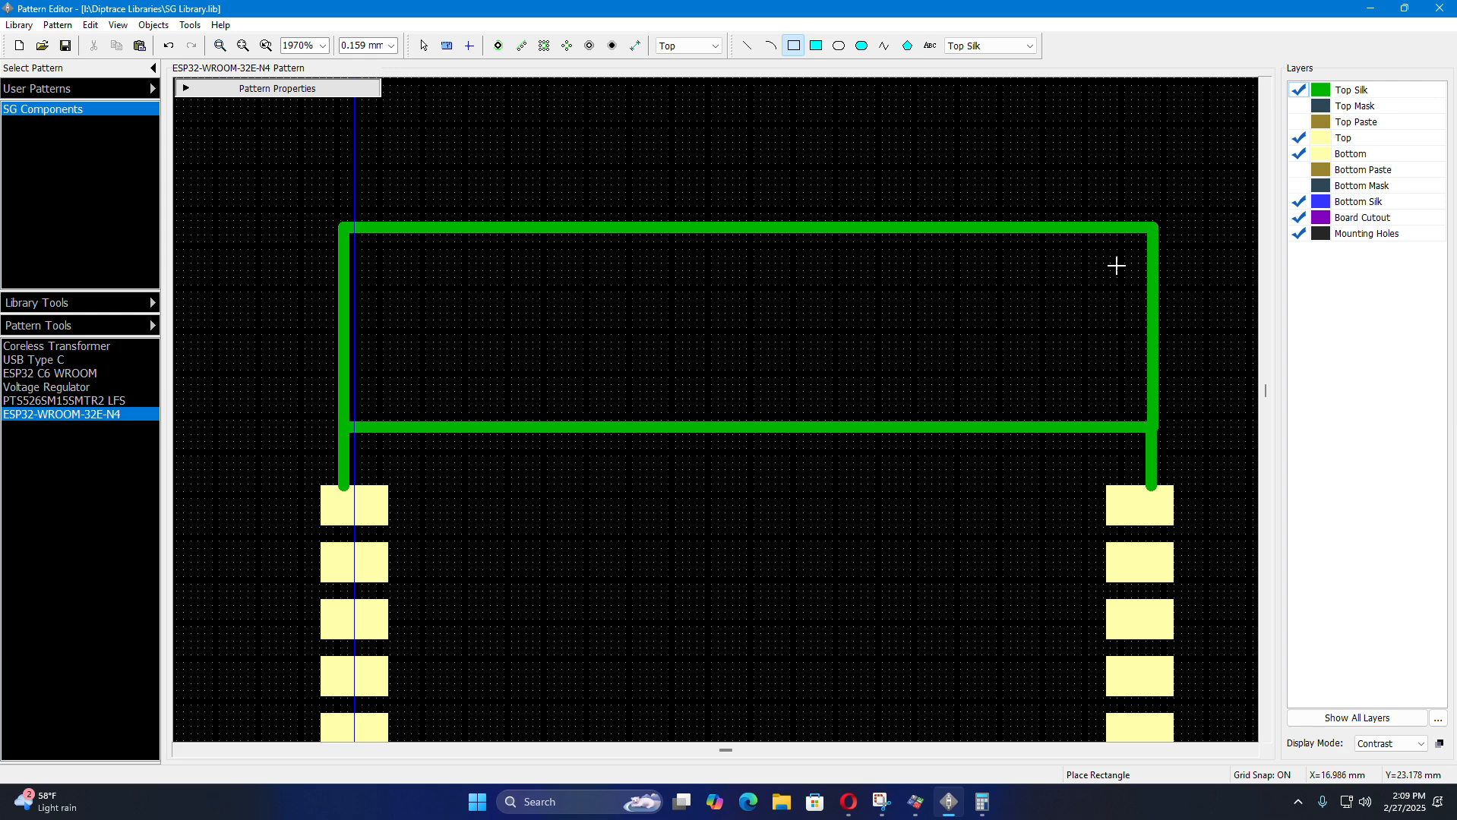
key("Escape")
- Switch to the browser to check the antenna area dimensions in the ESP32-WROOM-32E datasheet, and return to the Pattern Editor
left_click(982, 803)
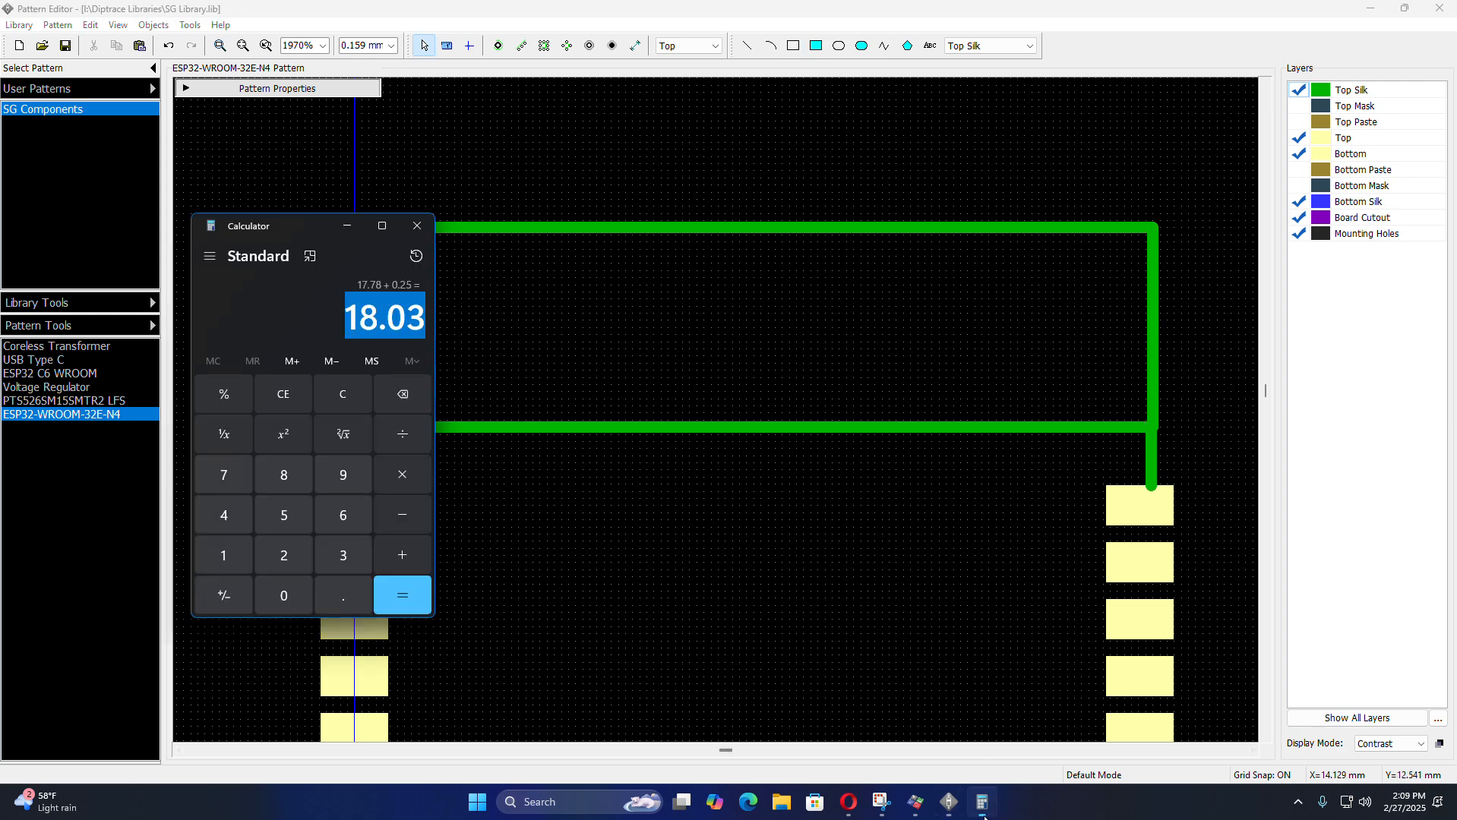
left_click(348, 225)
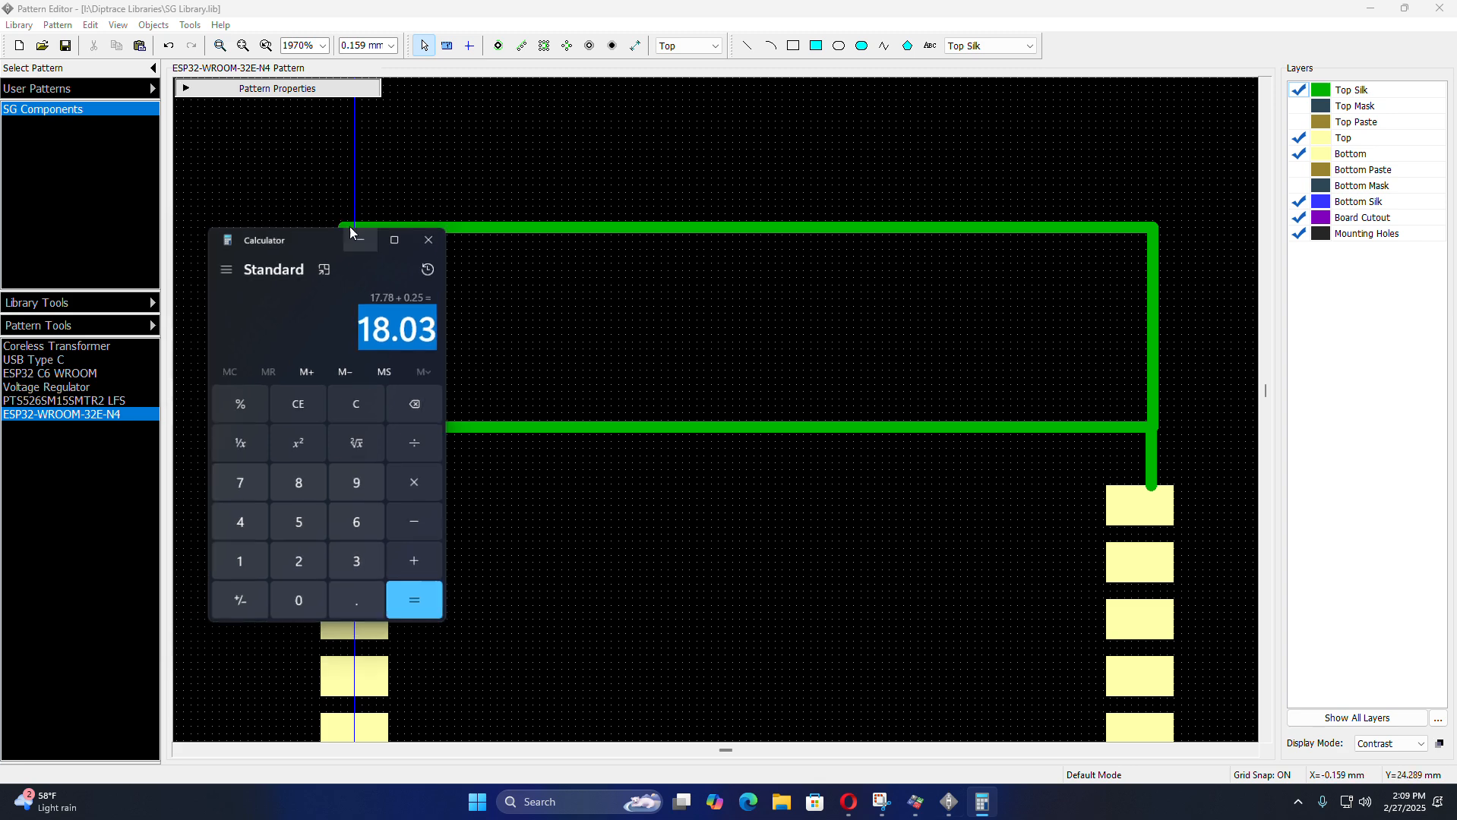
left_click(848, 803)
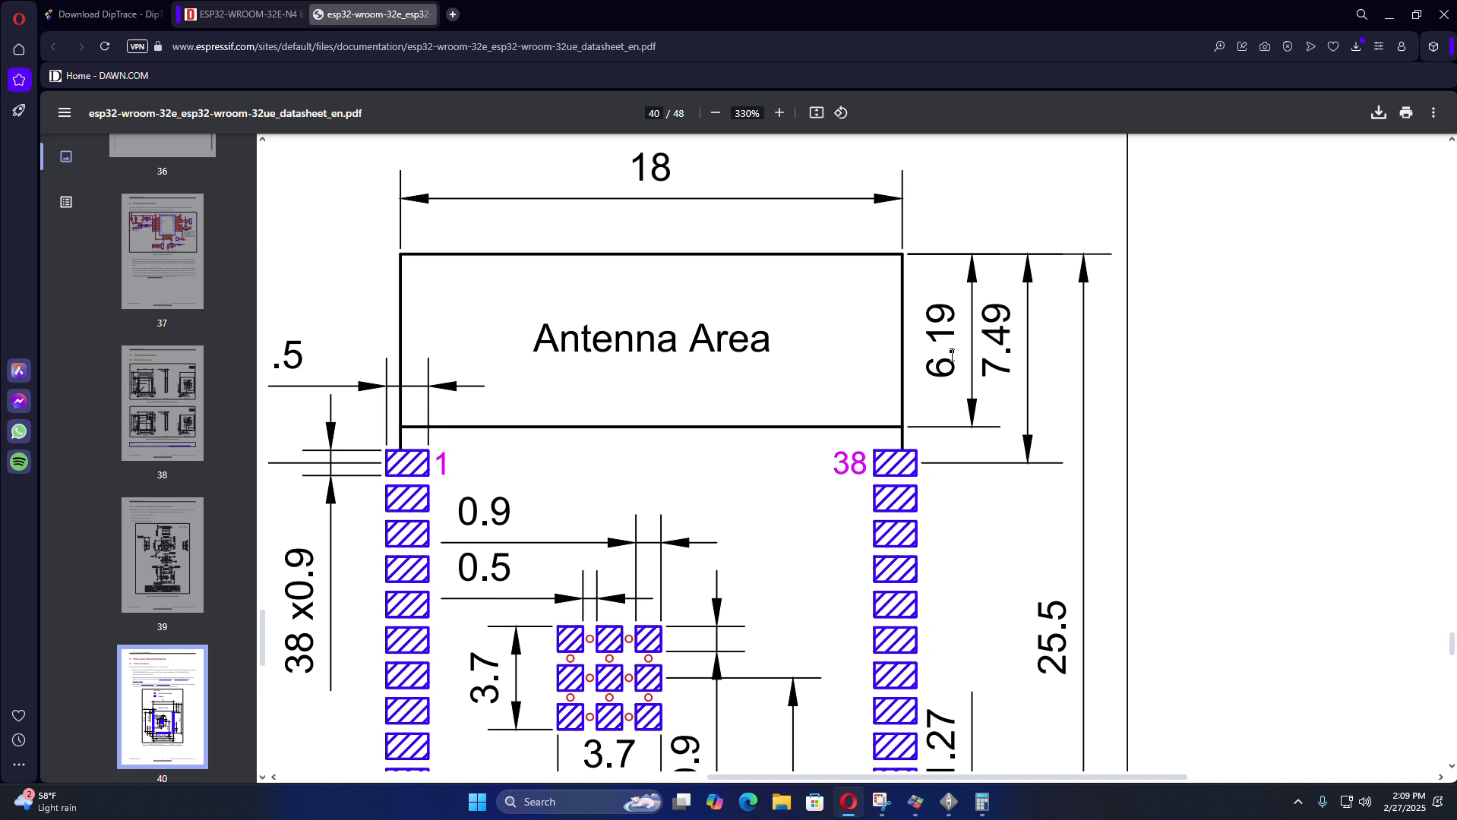
left_click(981, 802)
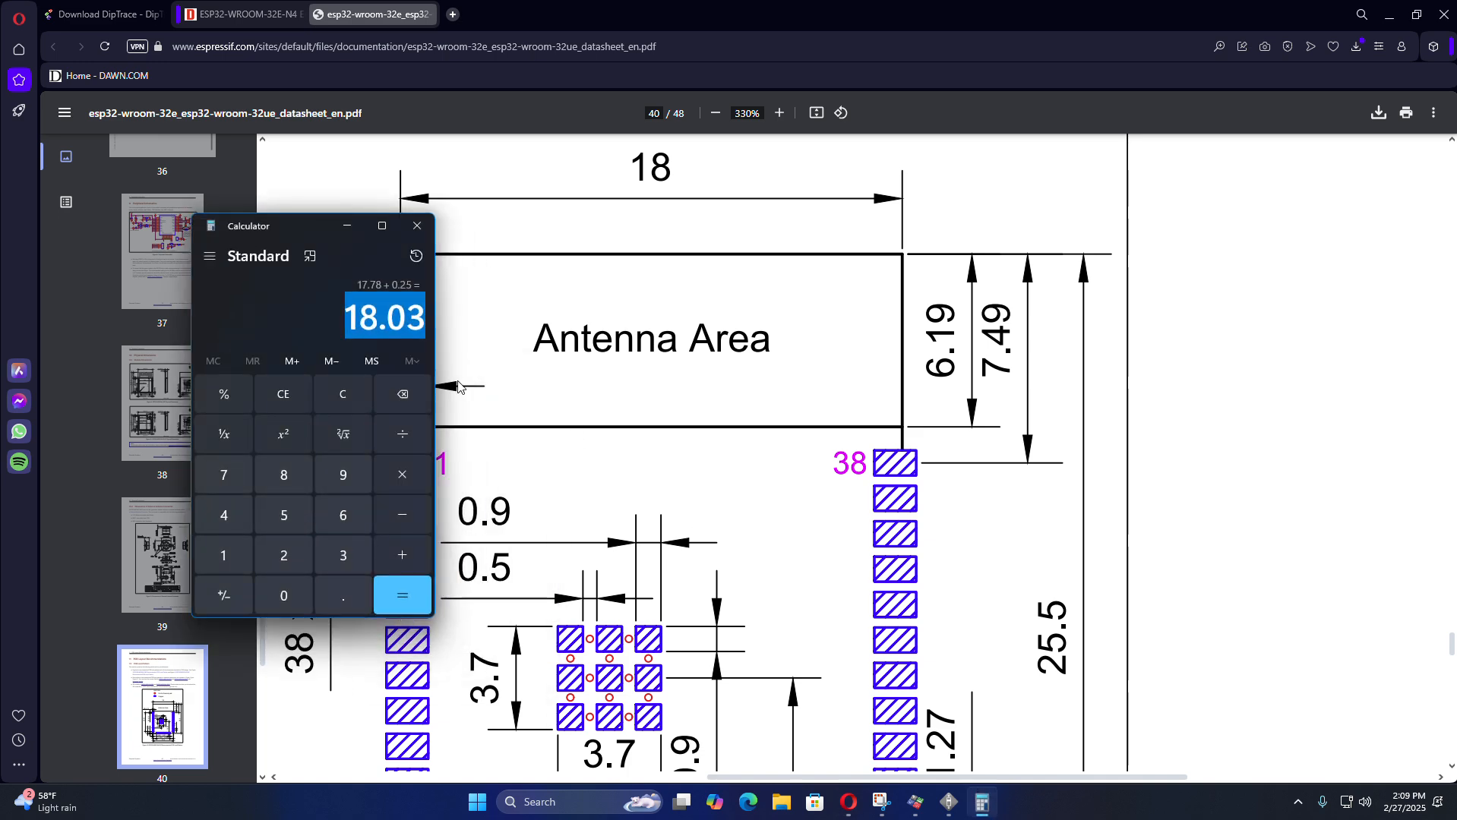
left_click(948, 801)
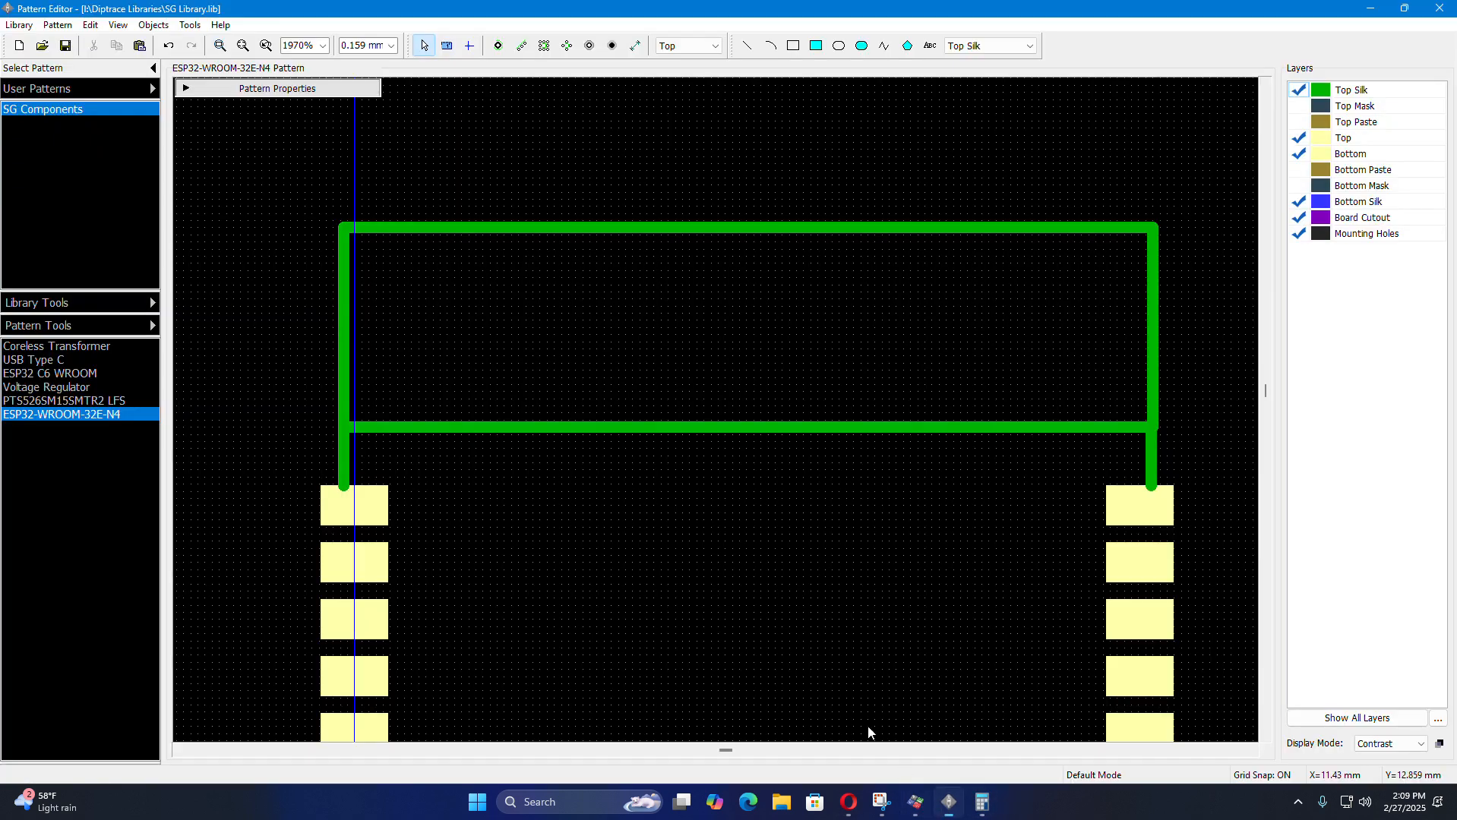
- Replace the antenna rectangle with a taller Top Silk rectangle about 18.03 by 6.35 mm on the upper ends of the two vertical lines
left_click(836, 230)
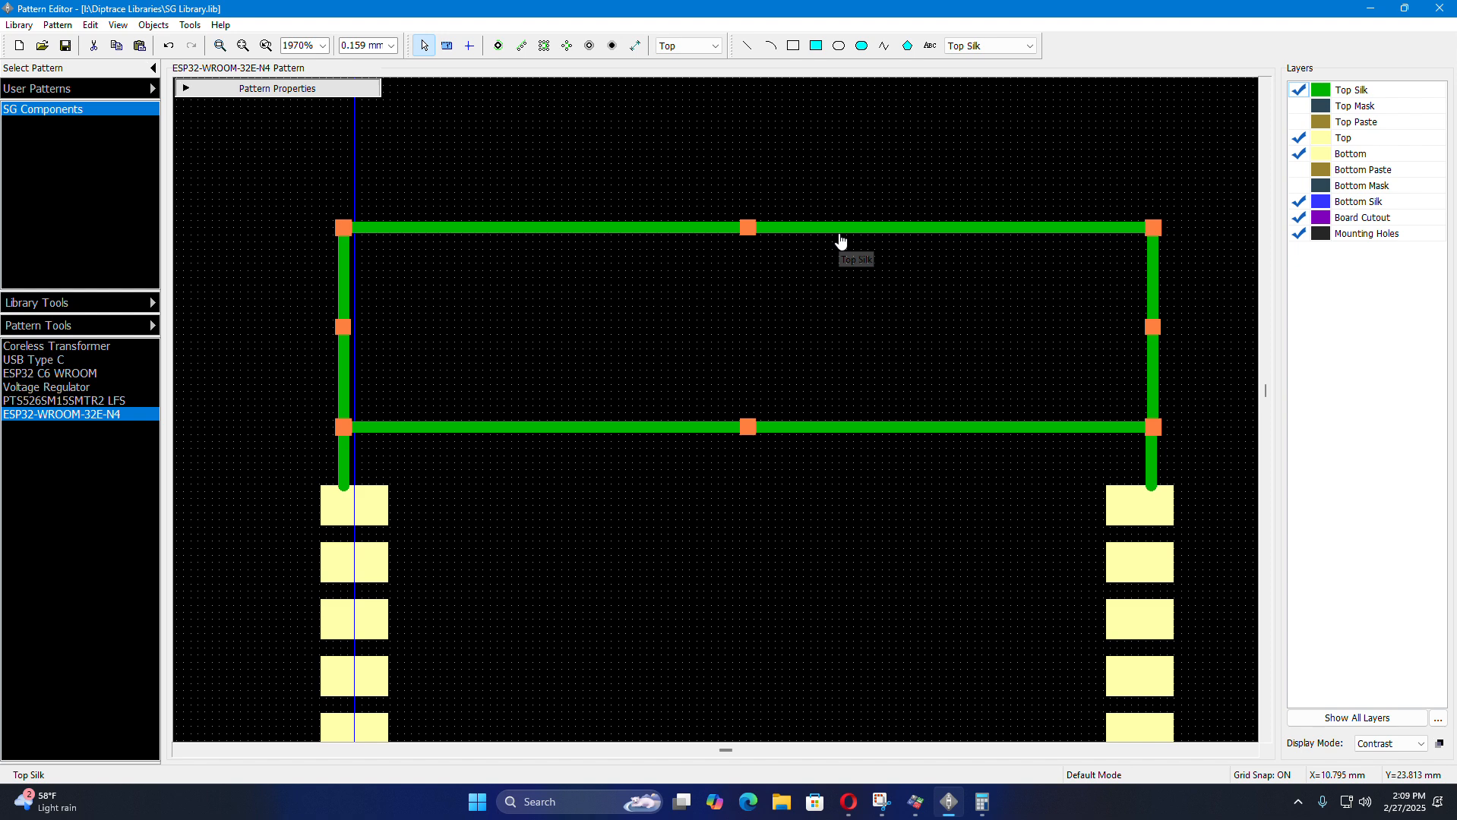
key("Delete")
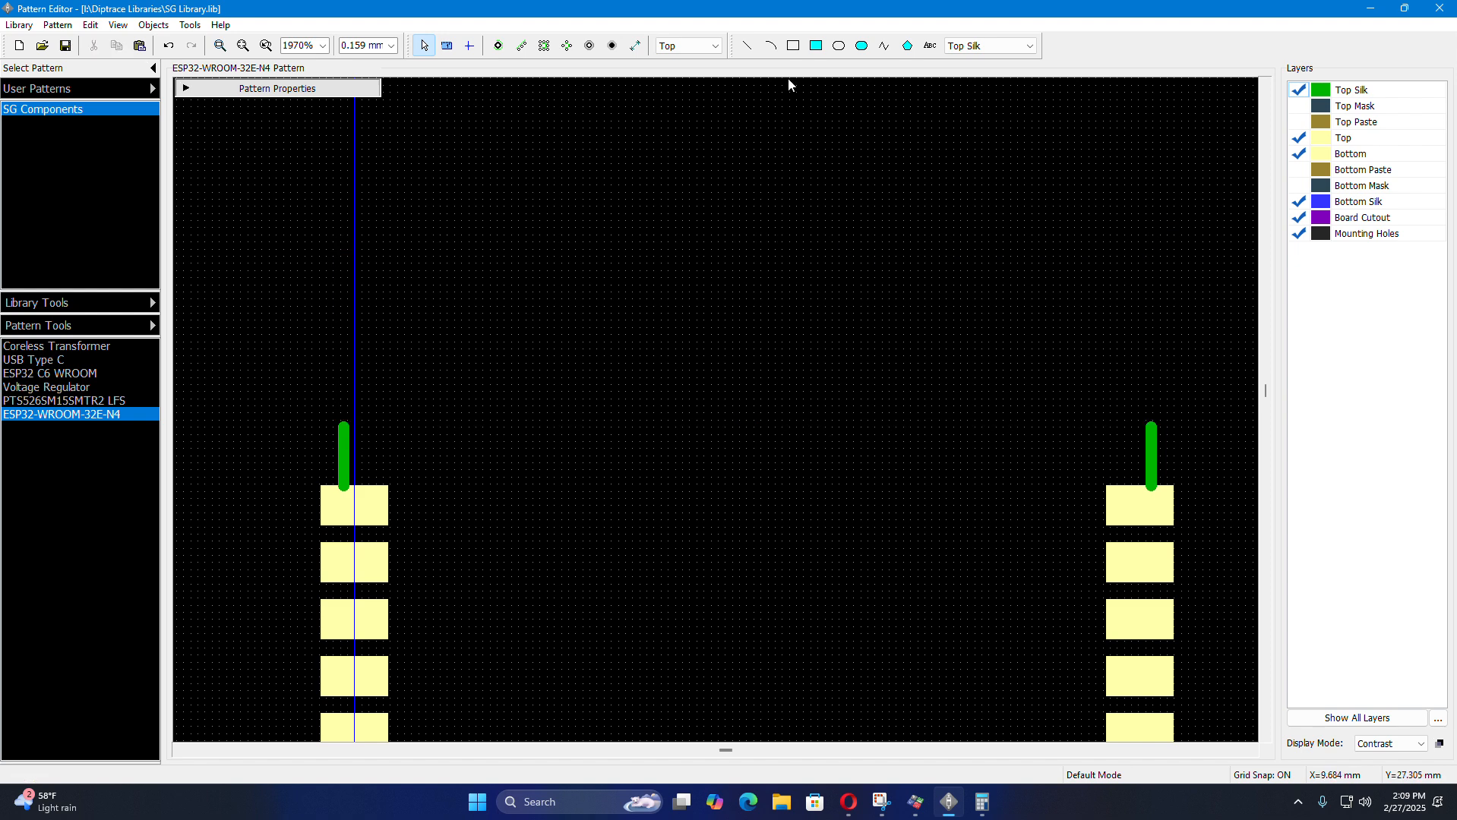
left_click(792, 47)
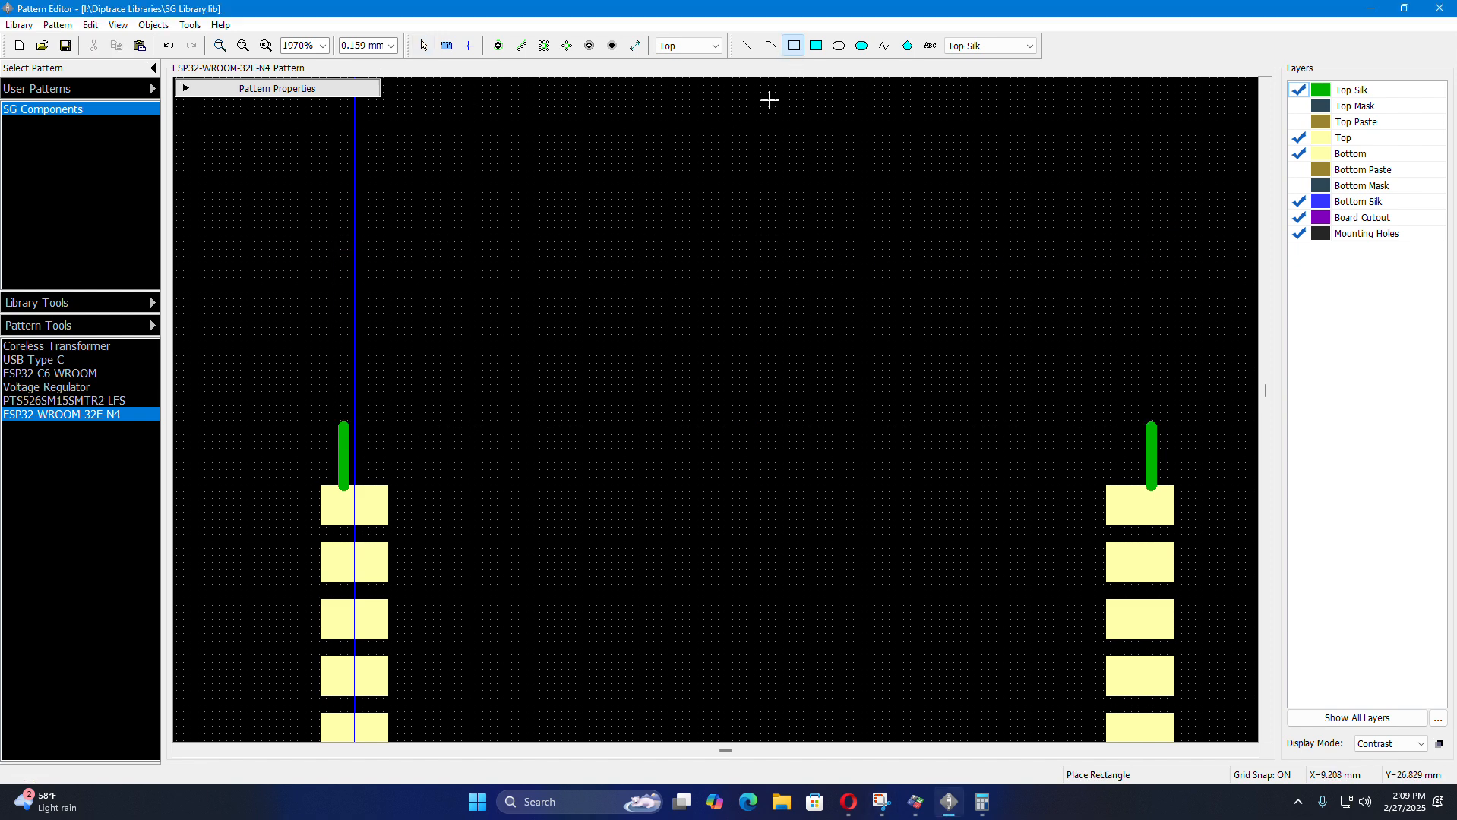
left_click(343, 425)
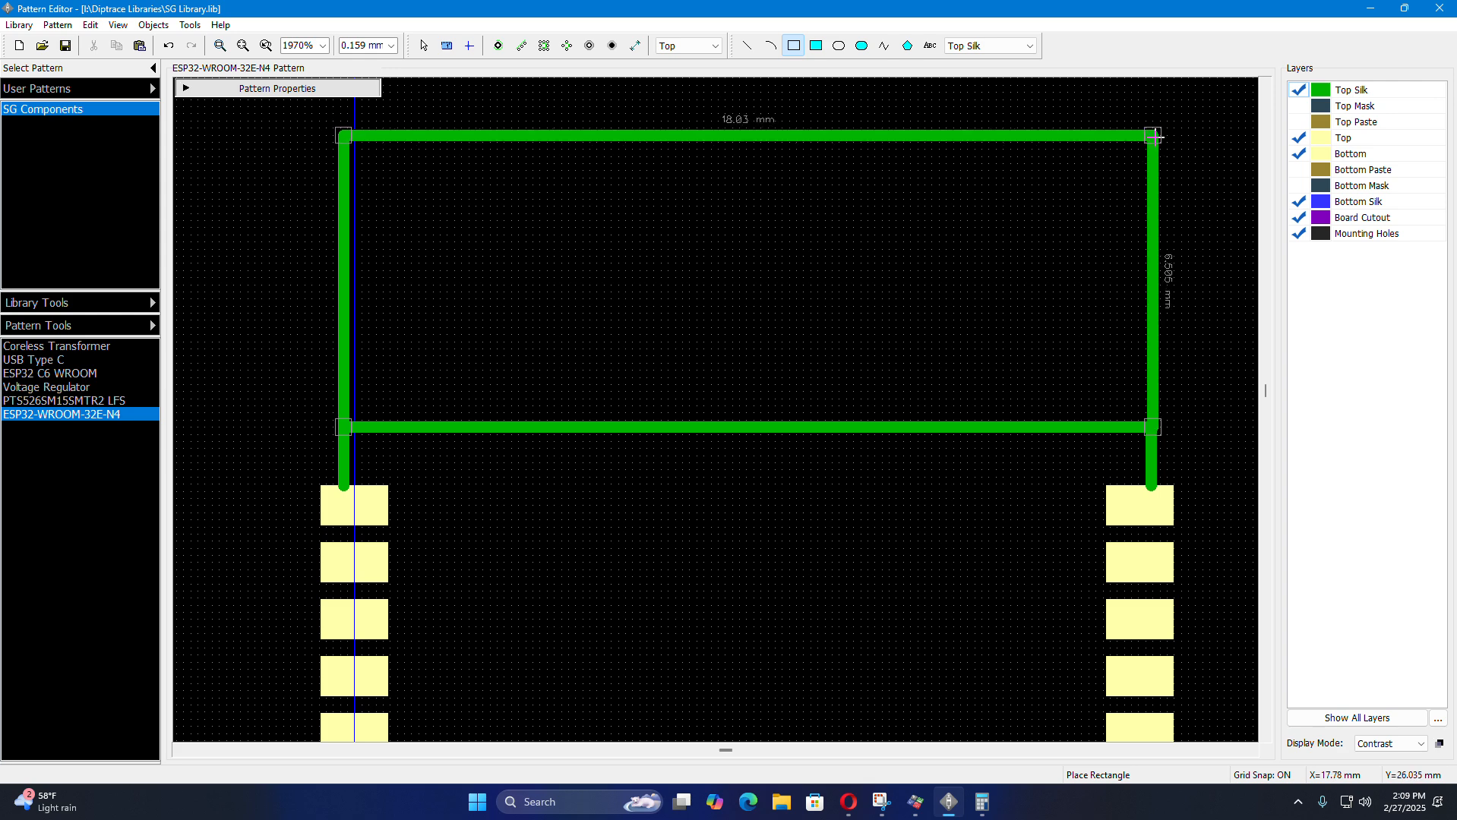
left_click(1153, 145)
key("Escape")
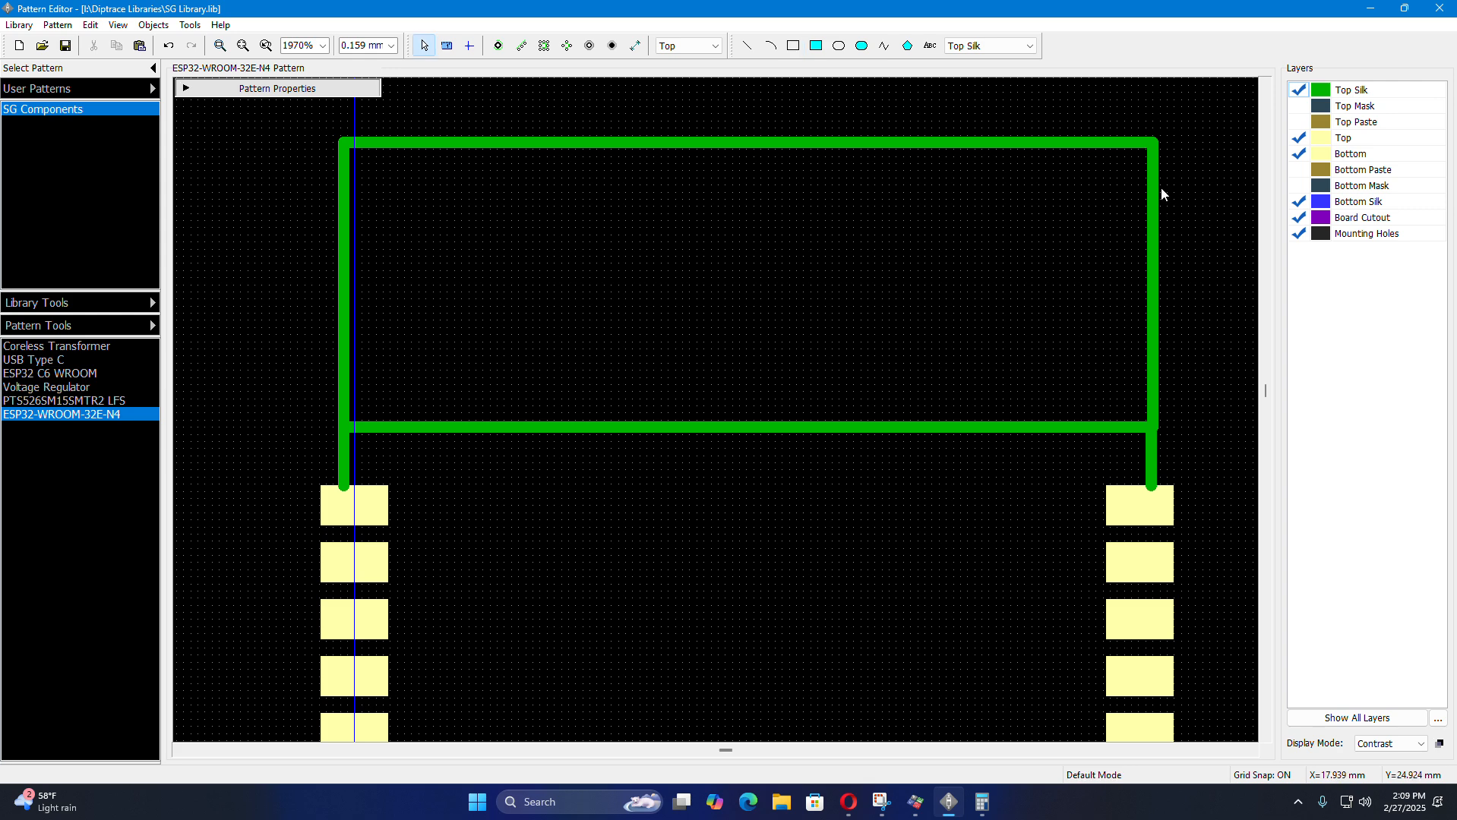
- Set the antenna area rectangle's dimensions to 18 mm wide and 6.19 mm high
double_click(1061, 152)
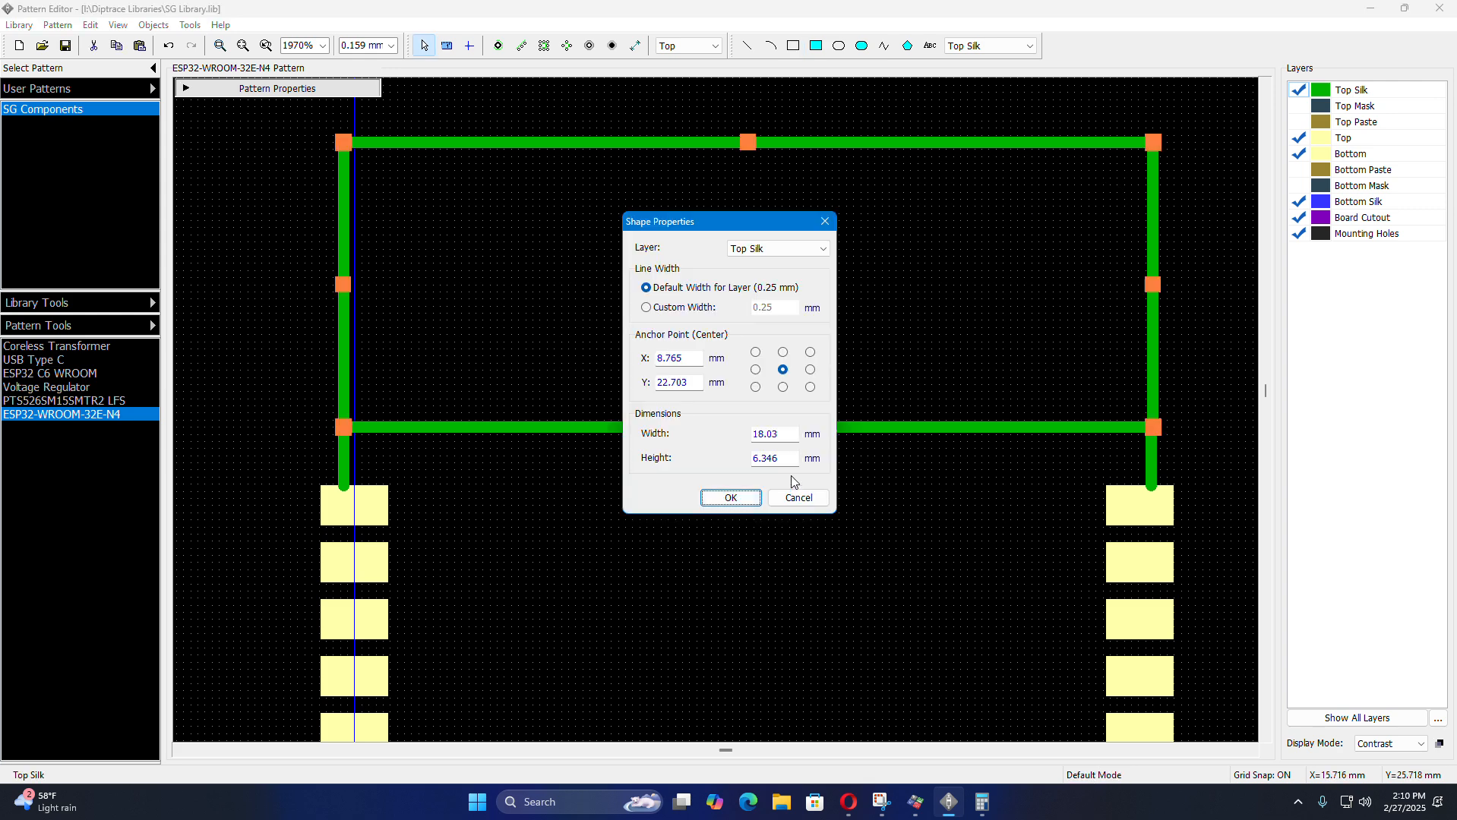
left_click(787, 433)
key("BackSpace")
left_click(784, 454)
key("BackSpace")
key("BackSpace")
type("19")
left_click(729, 498)
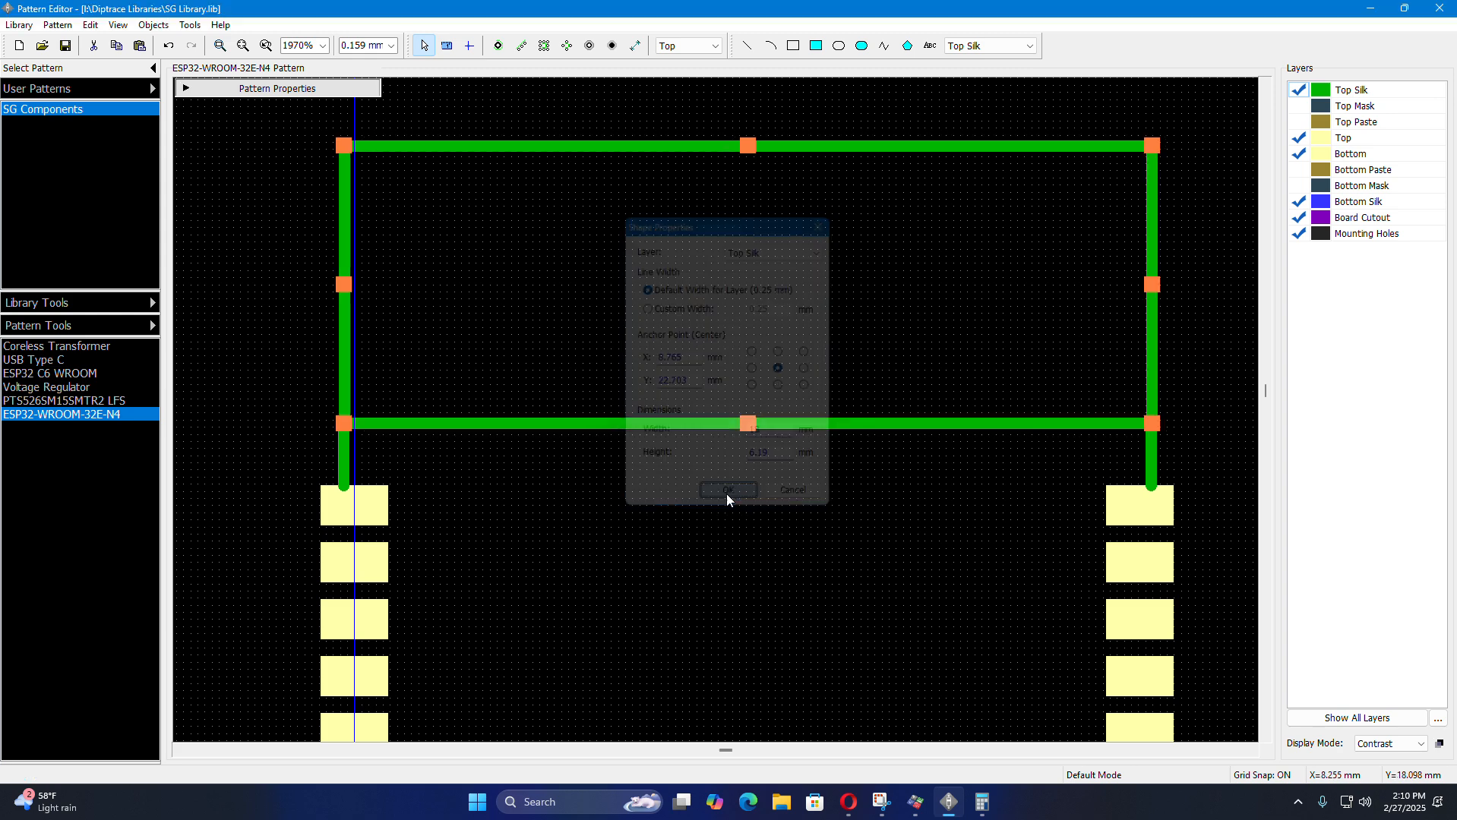
- Change the antenna rectangle's anchor point to its bottom-left corner
scroll(1144, 441, "up", 4)
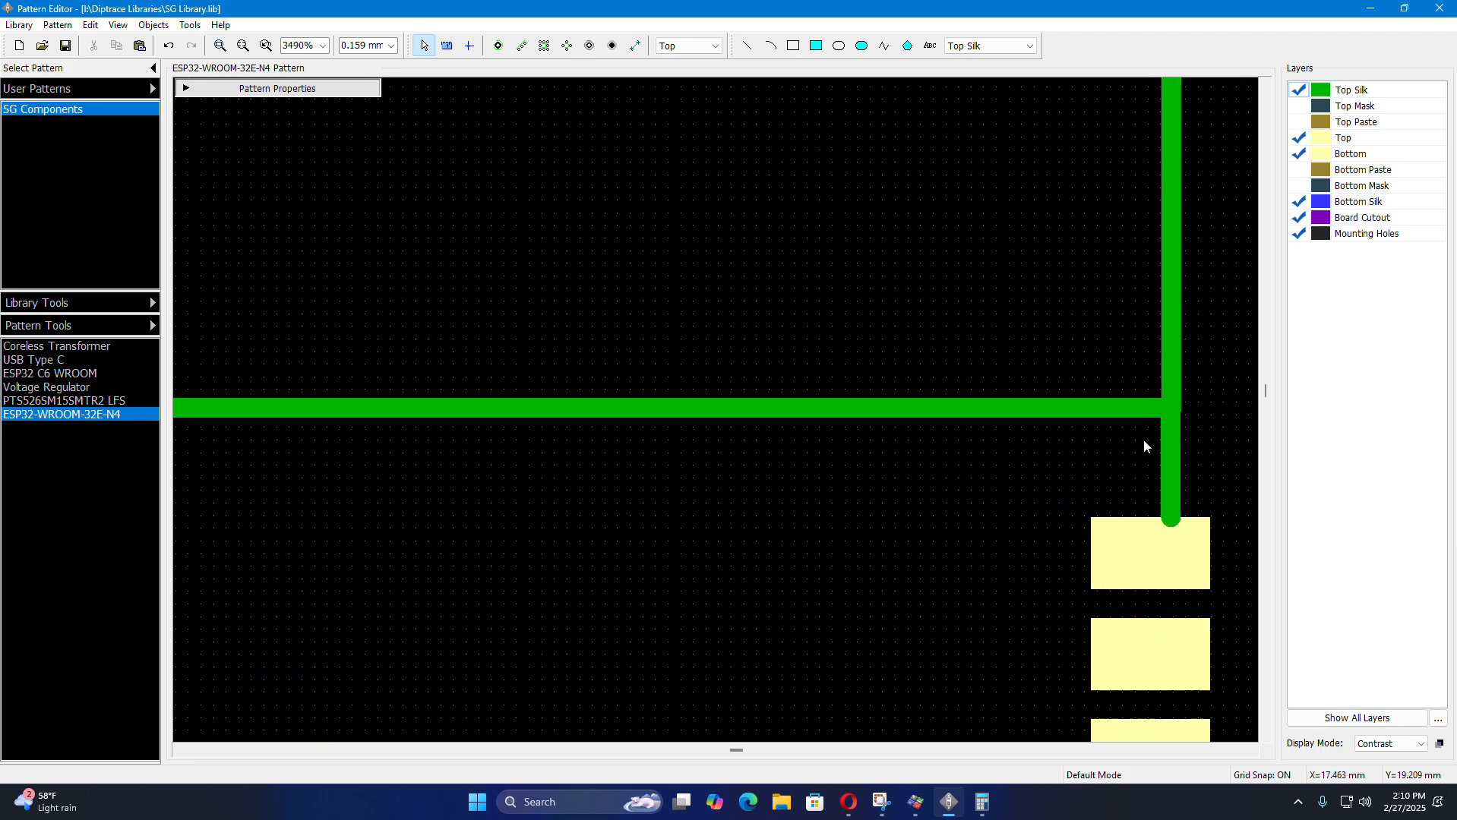
scroll(979, 572, "down", 4)
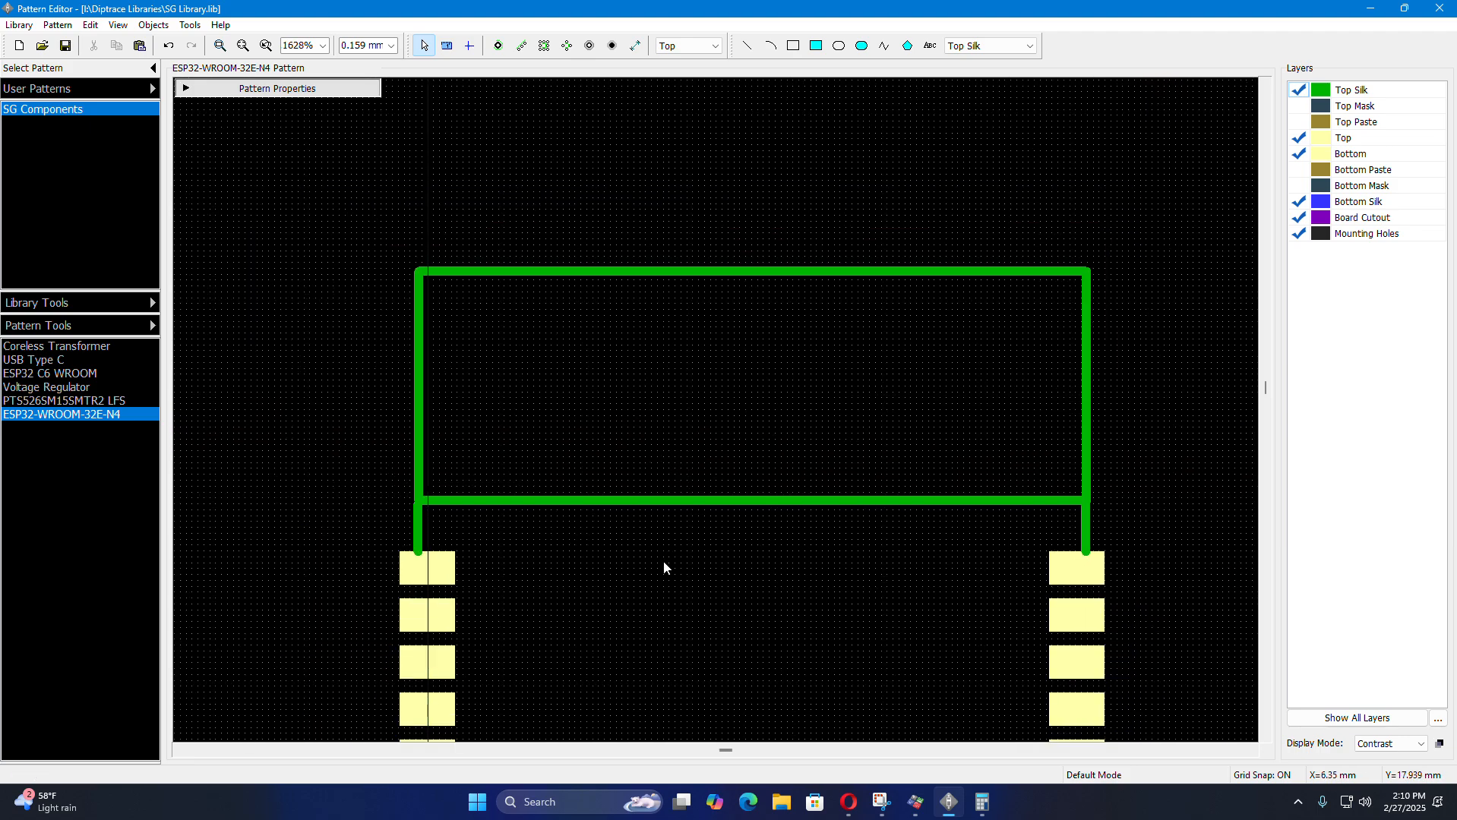
scroll(338, 491, "up", 4)
scroll(297, 475, "up", 2)
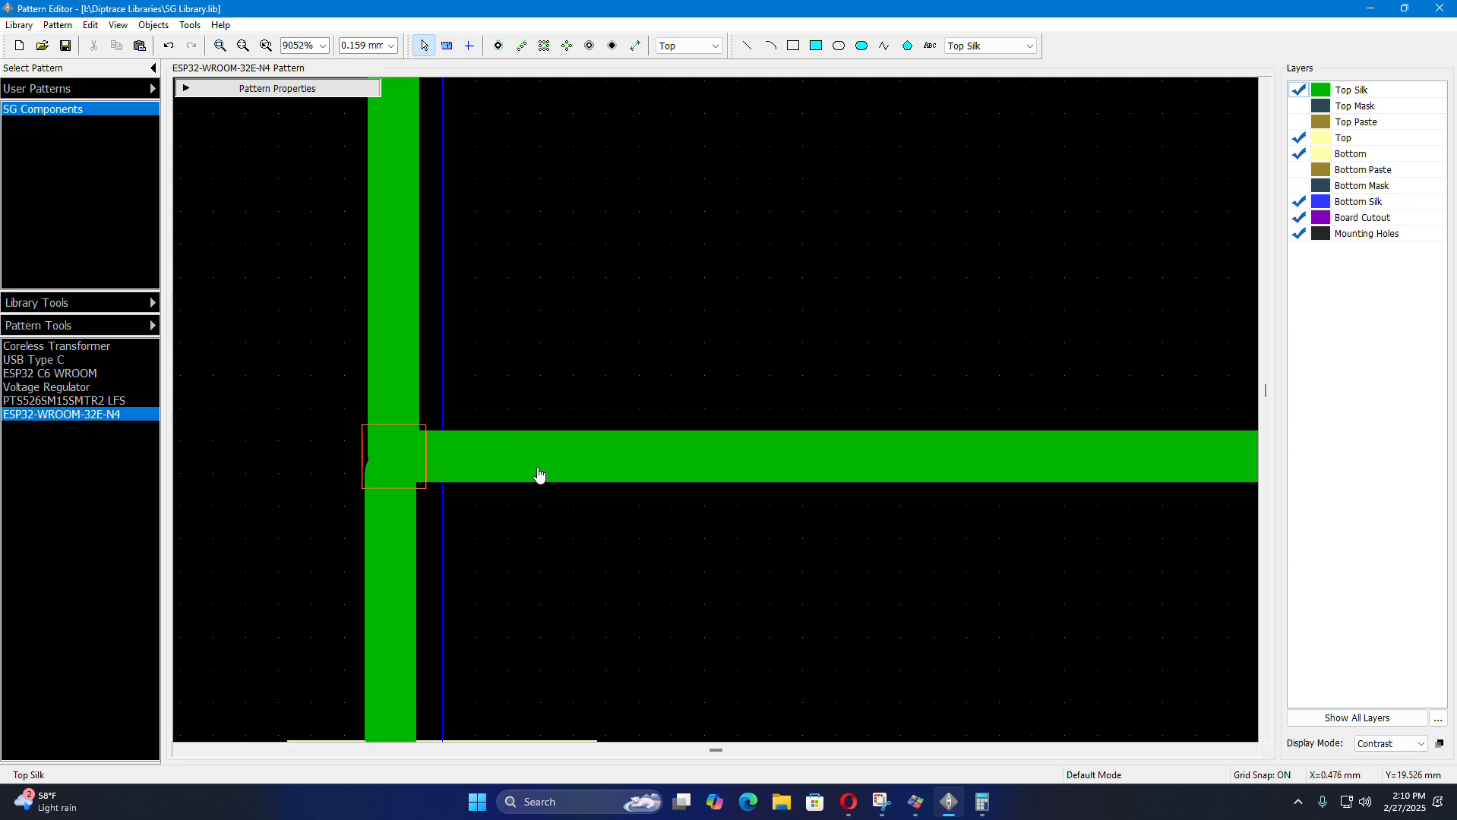
double_click(538, 474)
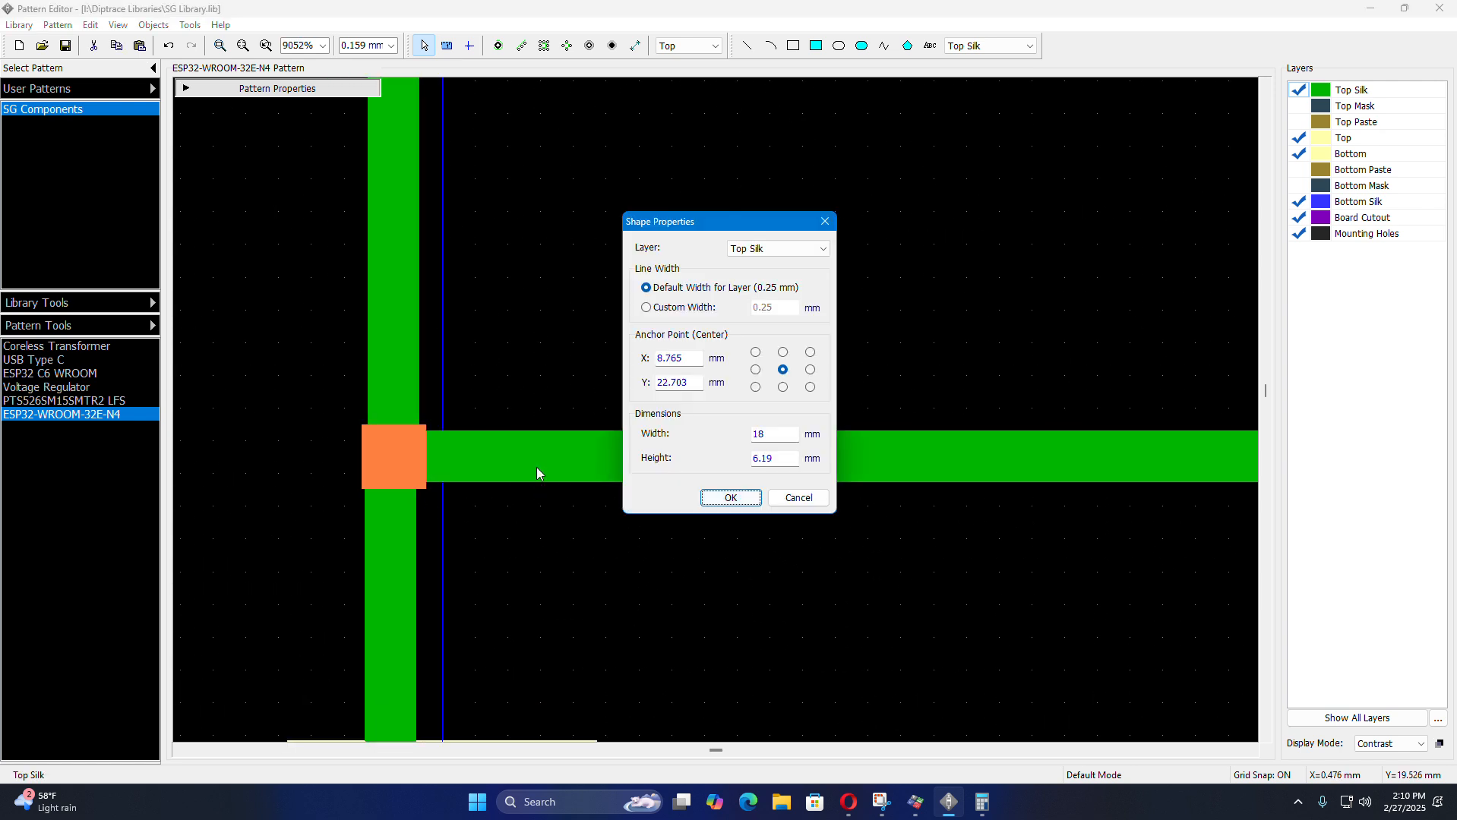
left_click(755, 387)
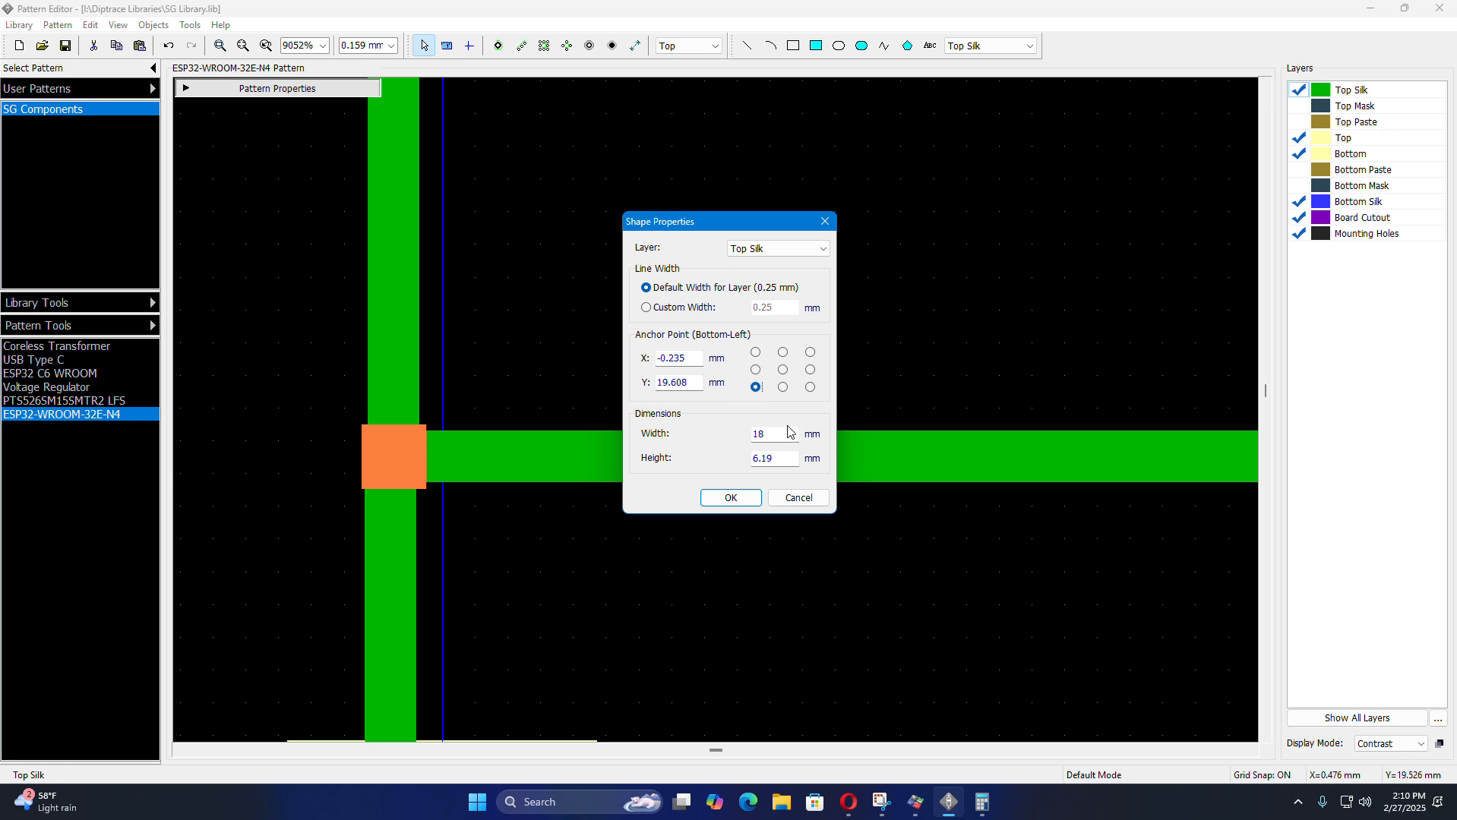
left_click(731, 498)
- Copy the end point Y coordinate of the Top Silk line above pad 1
double_click(409, 591)
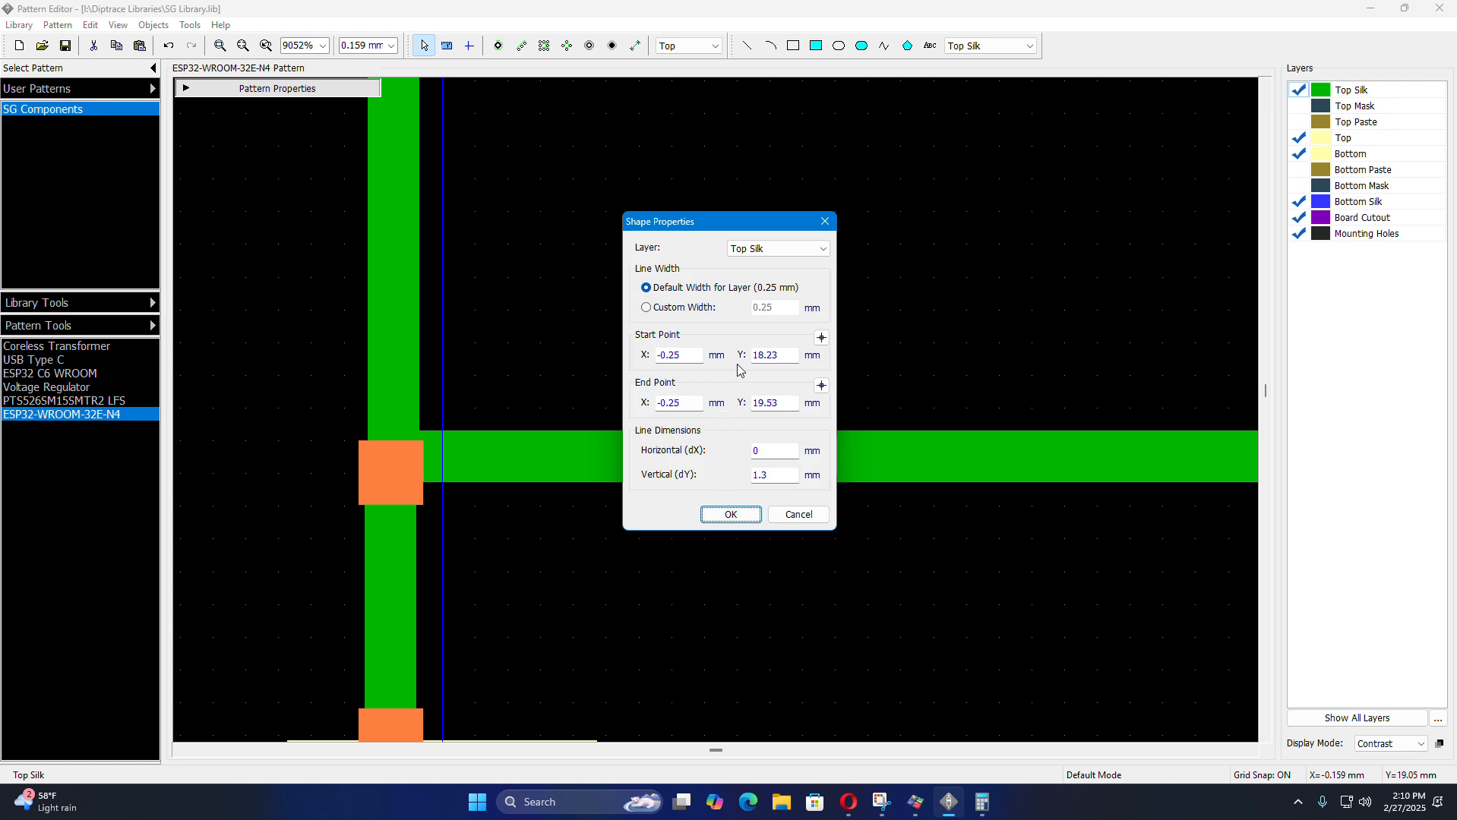
double_click(782, 402)
right_click(771, 406)
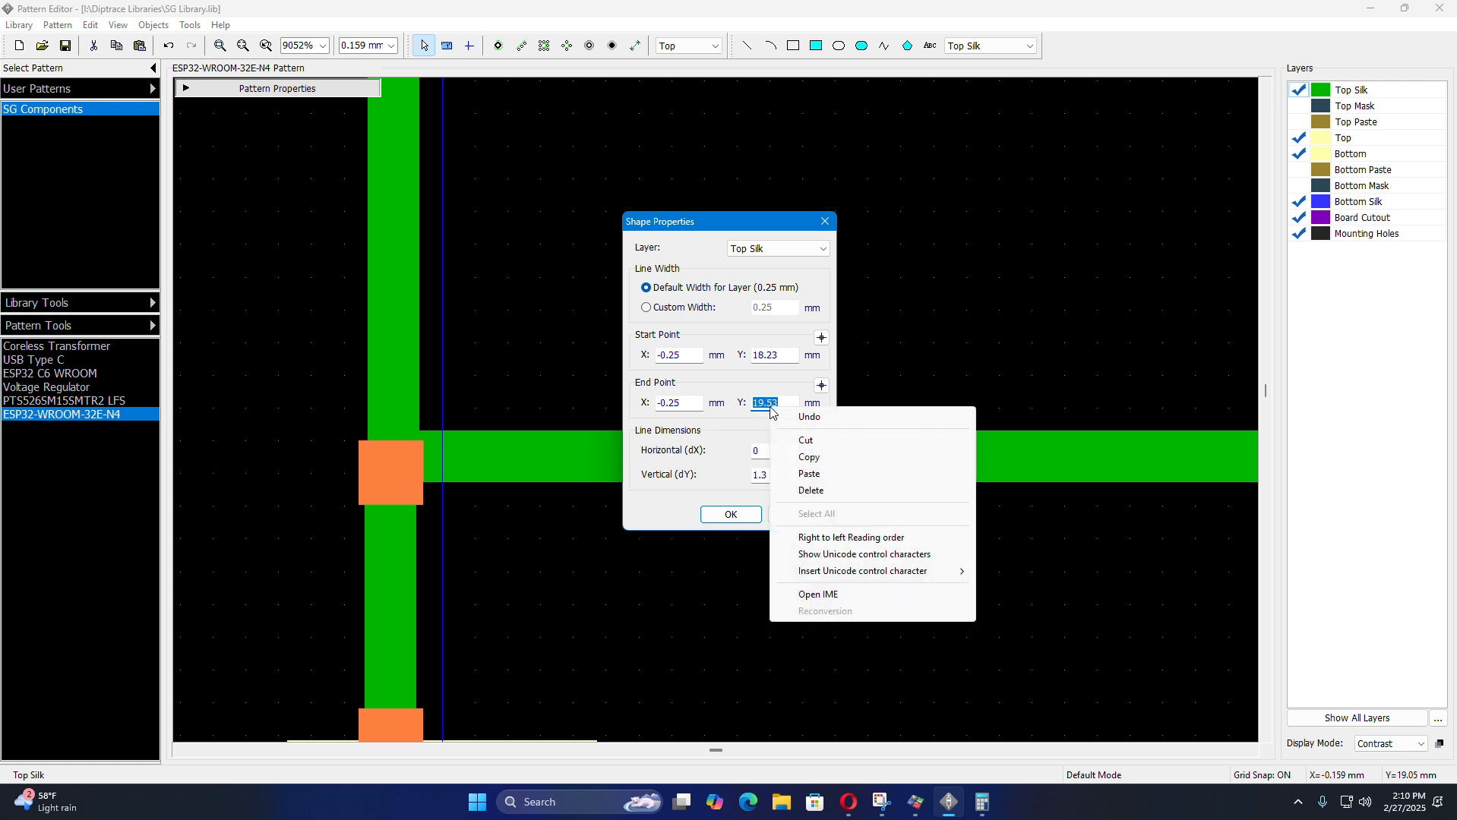
left_click(805, 456)
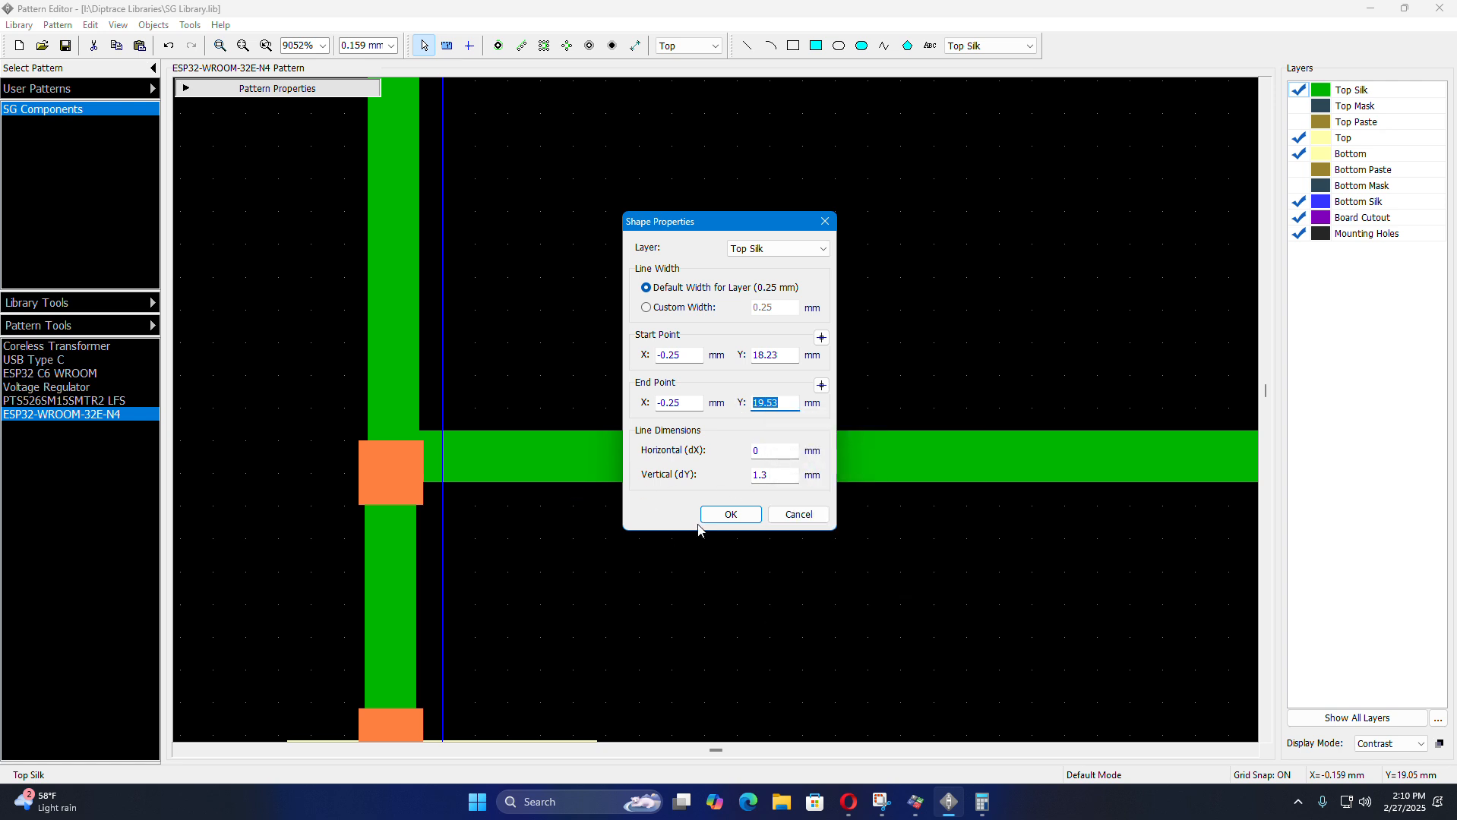
left_click(725, 515)
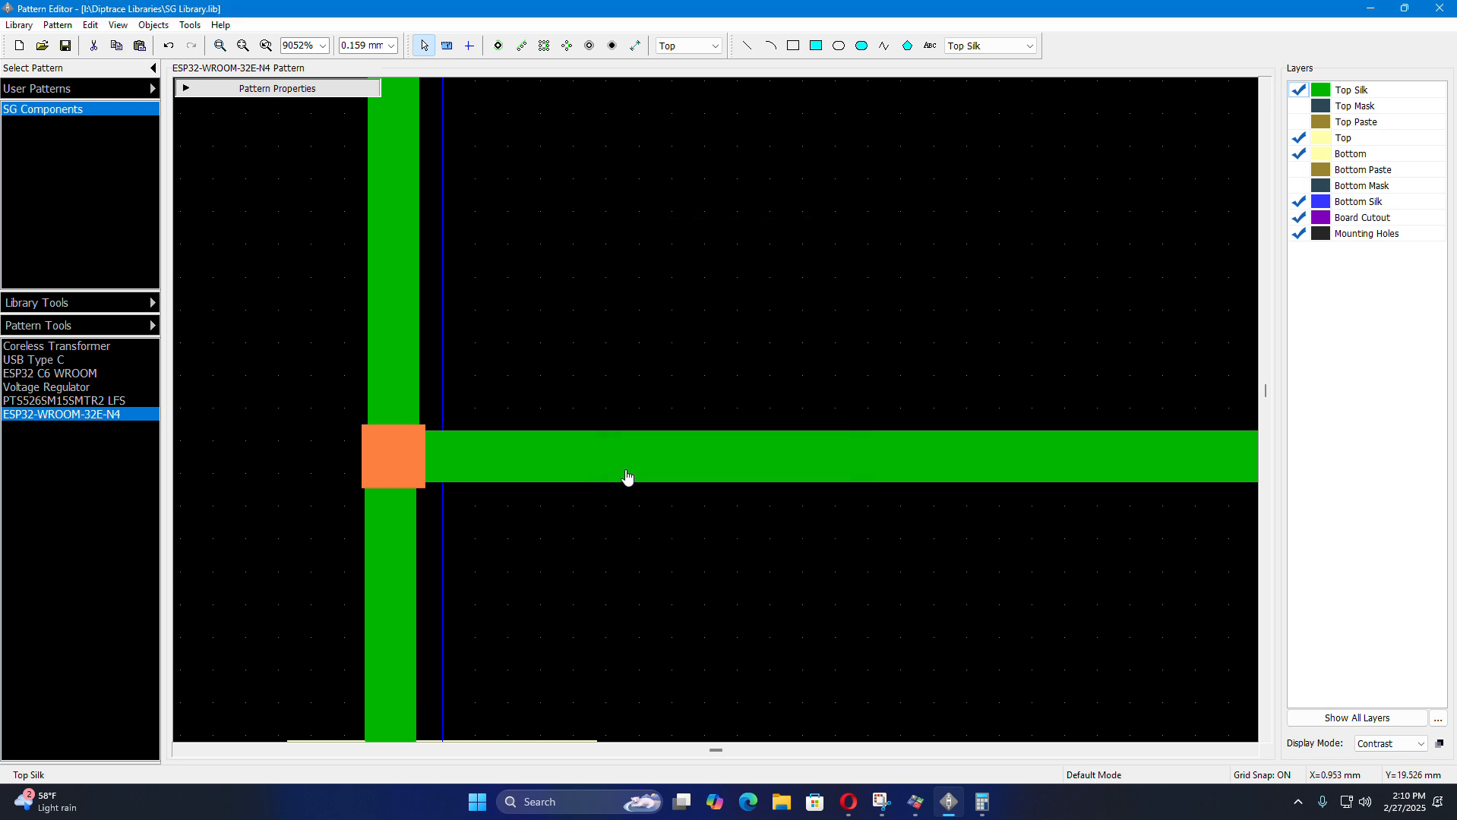
- Position the antenna rectangle's bottom-left corner at X -0.25, Y 19.53 mm, on the upper end of the line above pad 1
double_click(626, 477)
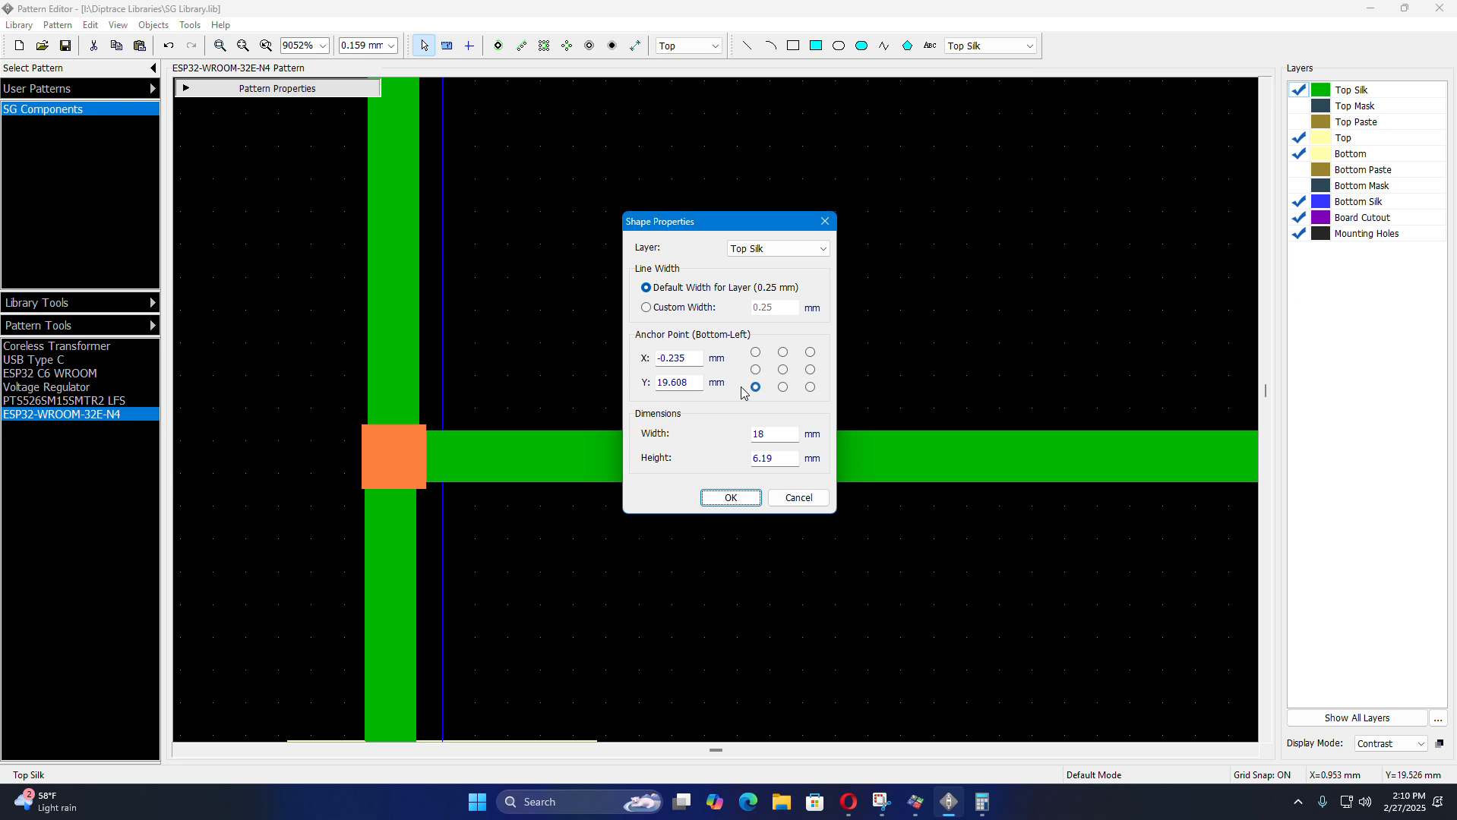
left_click_drag(694, 384, 658, 388)
type("19.53")
left_click(703, 357)
left_click(731, 495)
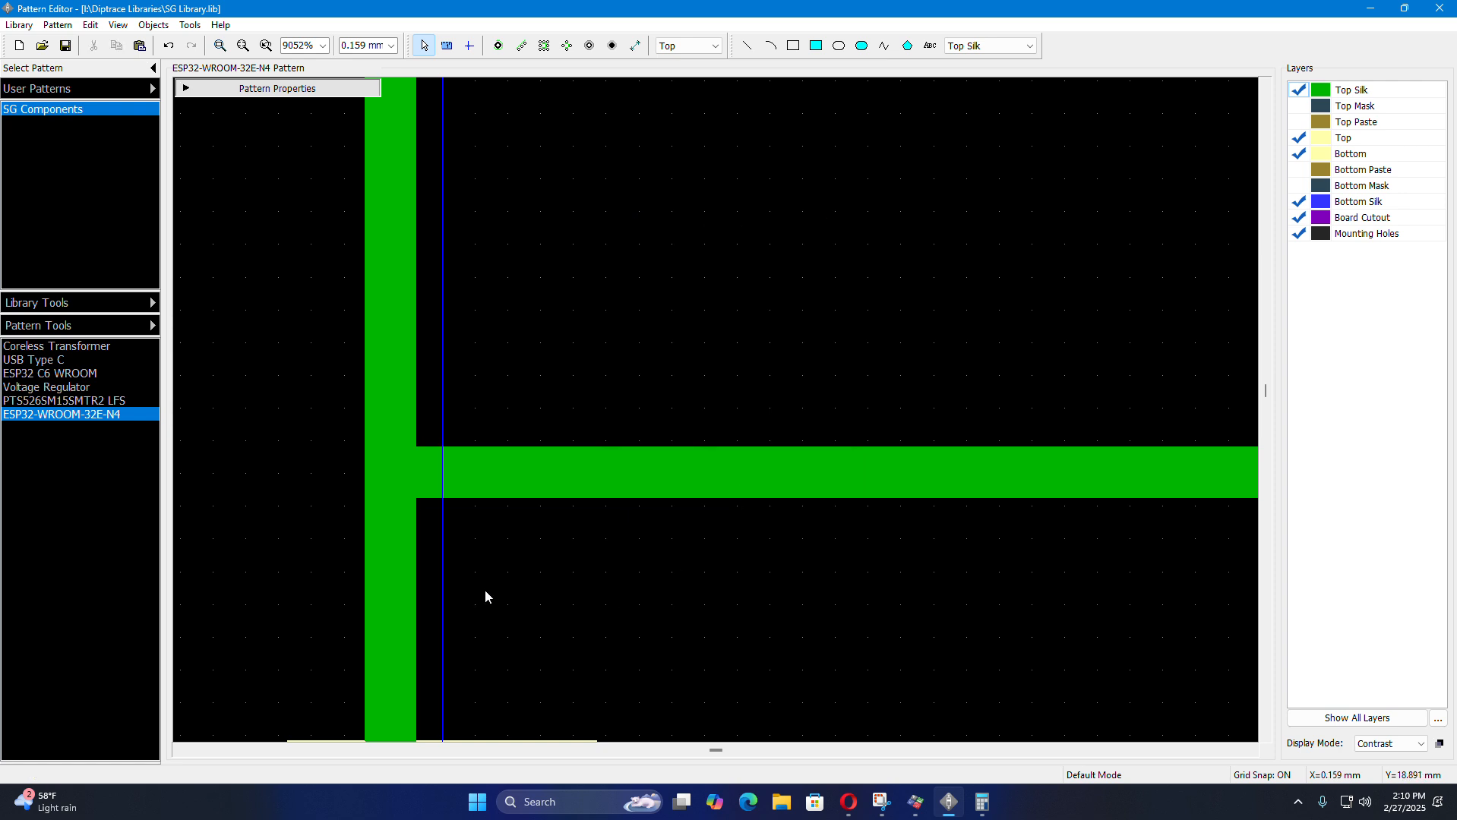
- Check the coordinates of the line above pad 1 and examine how the antenna rectangle joins both vertical lines
double_click(403, 576)
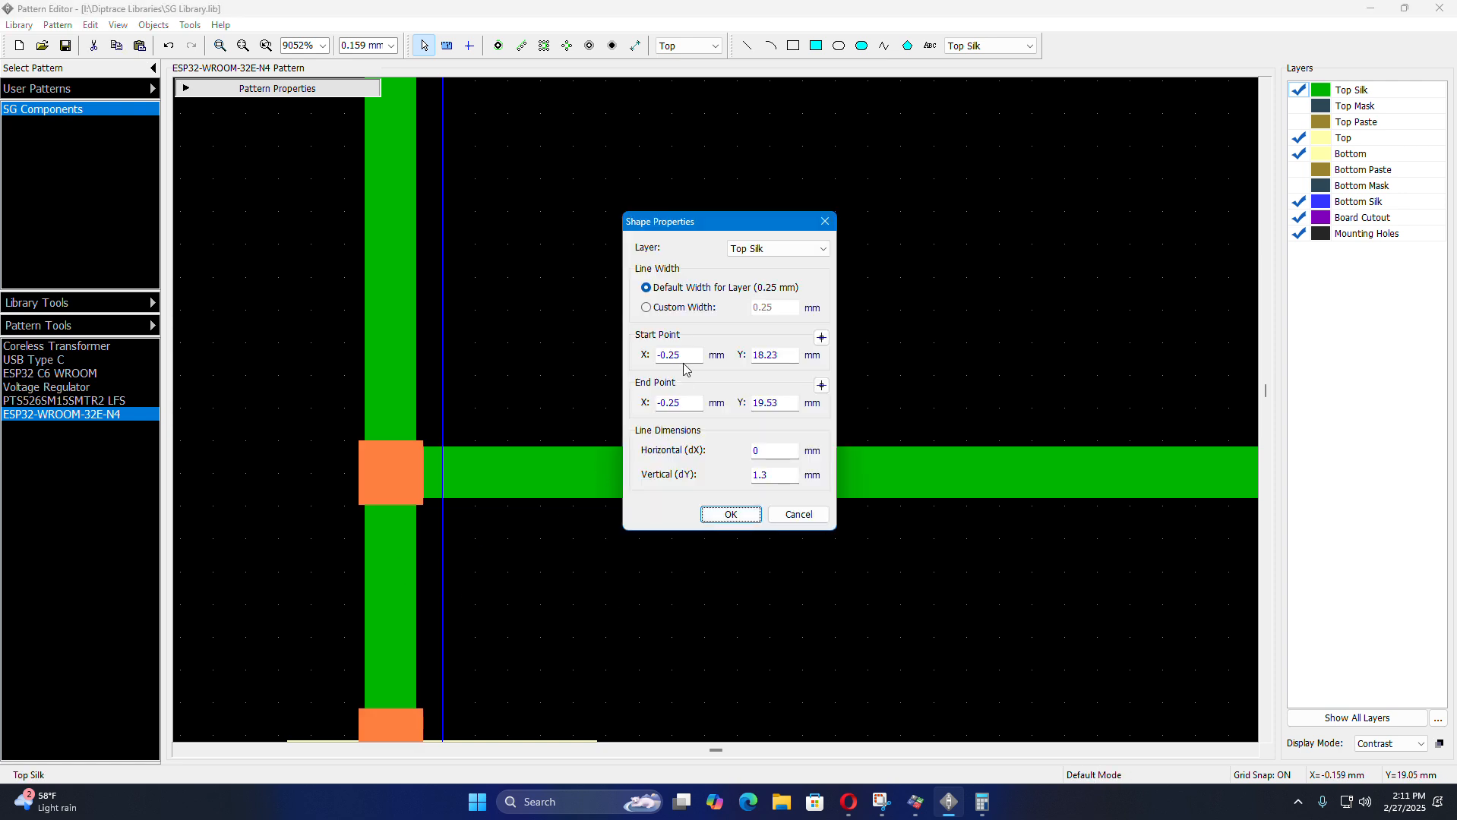
left_click(738, 515)
scroll(295, 451, "down", 6)
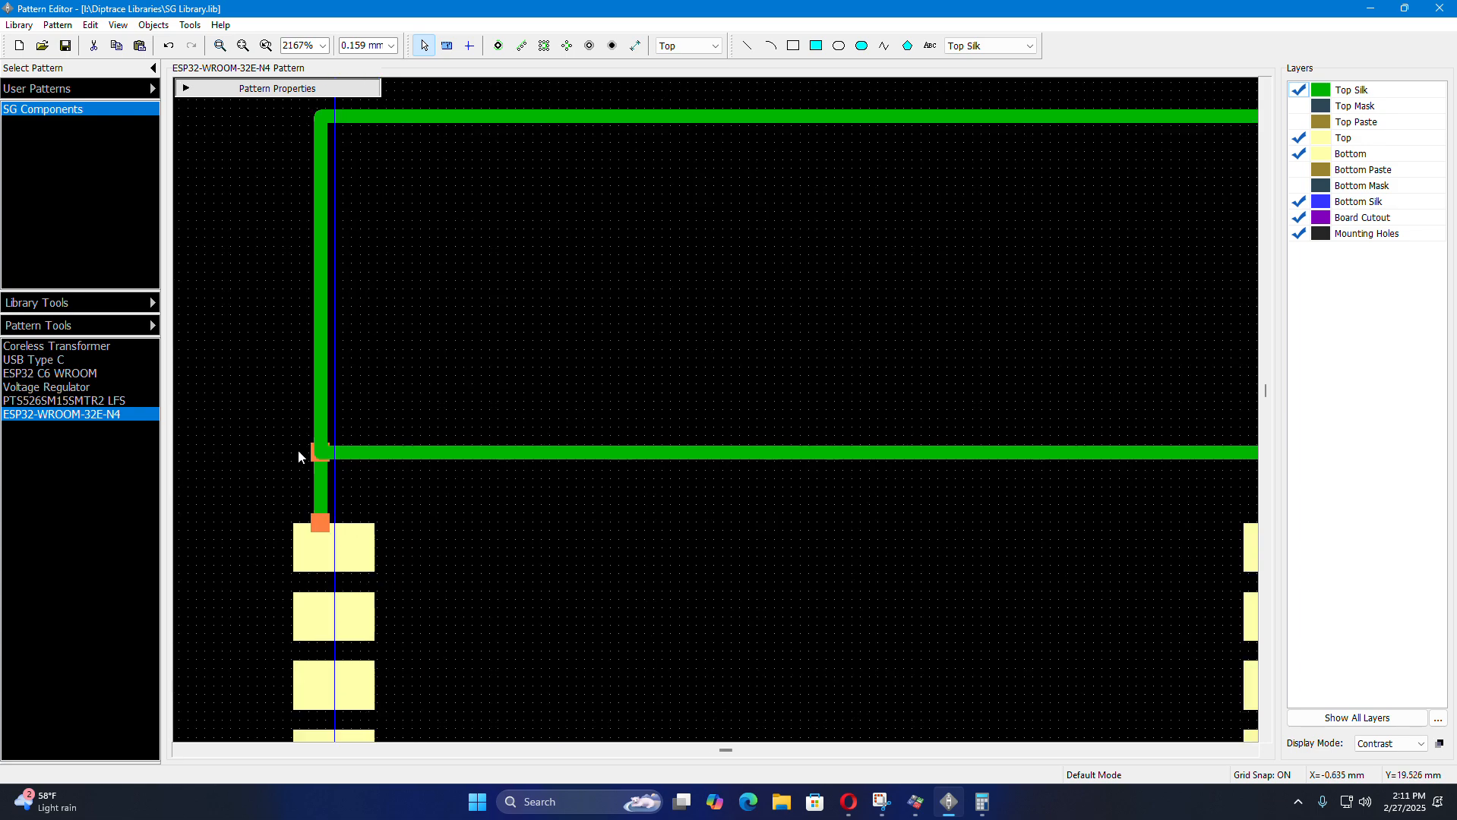
scroll(298, 455, "down", 2)
scroll(969, 441, "up", 5)
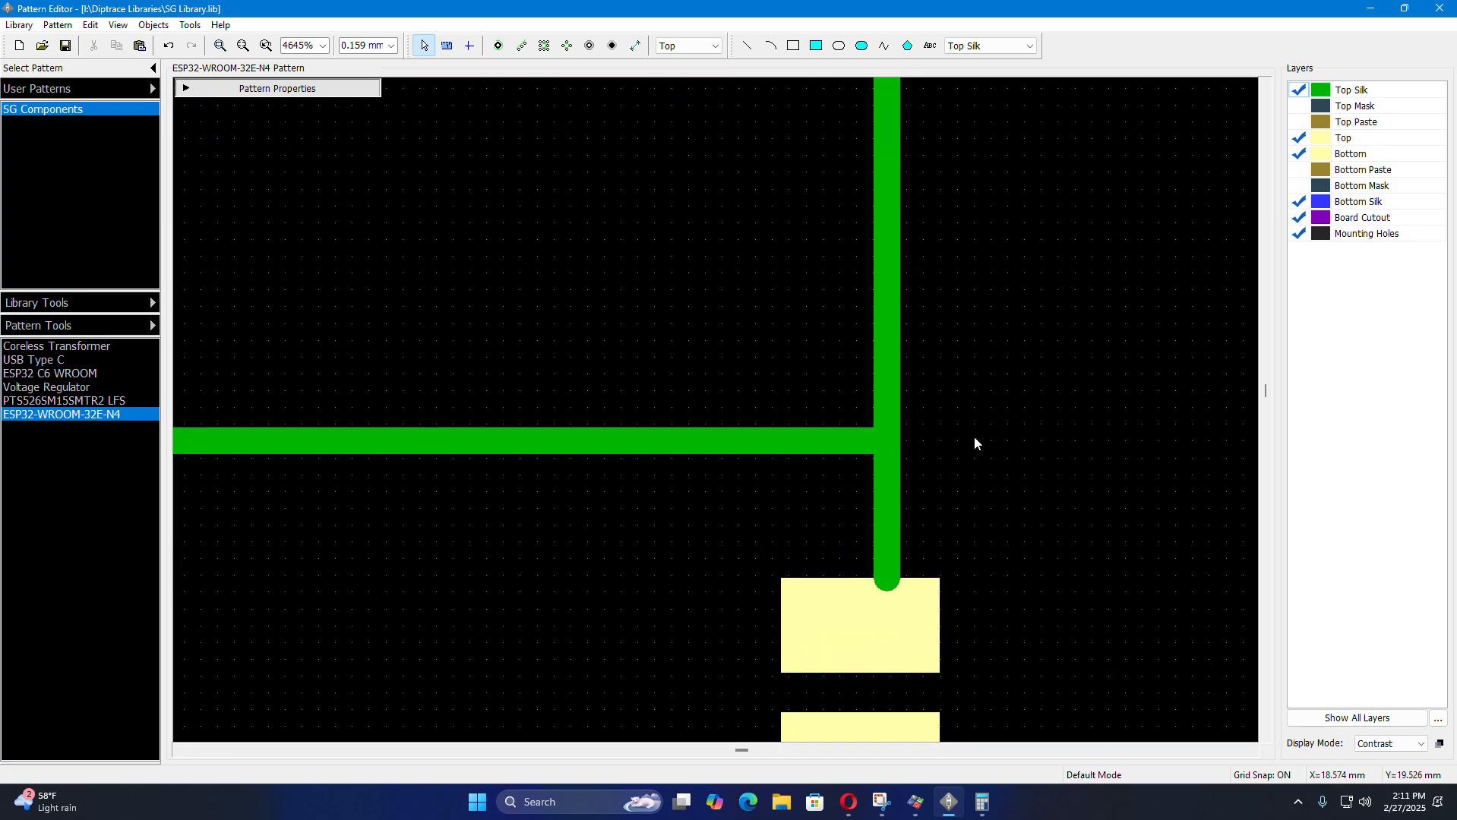
scroll(975, 444, "down", 9)
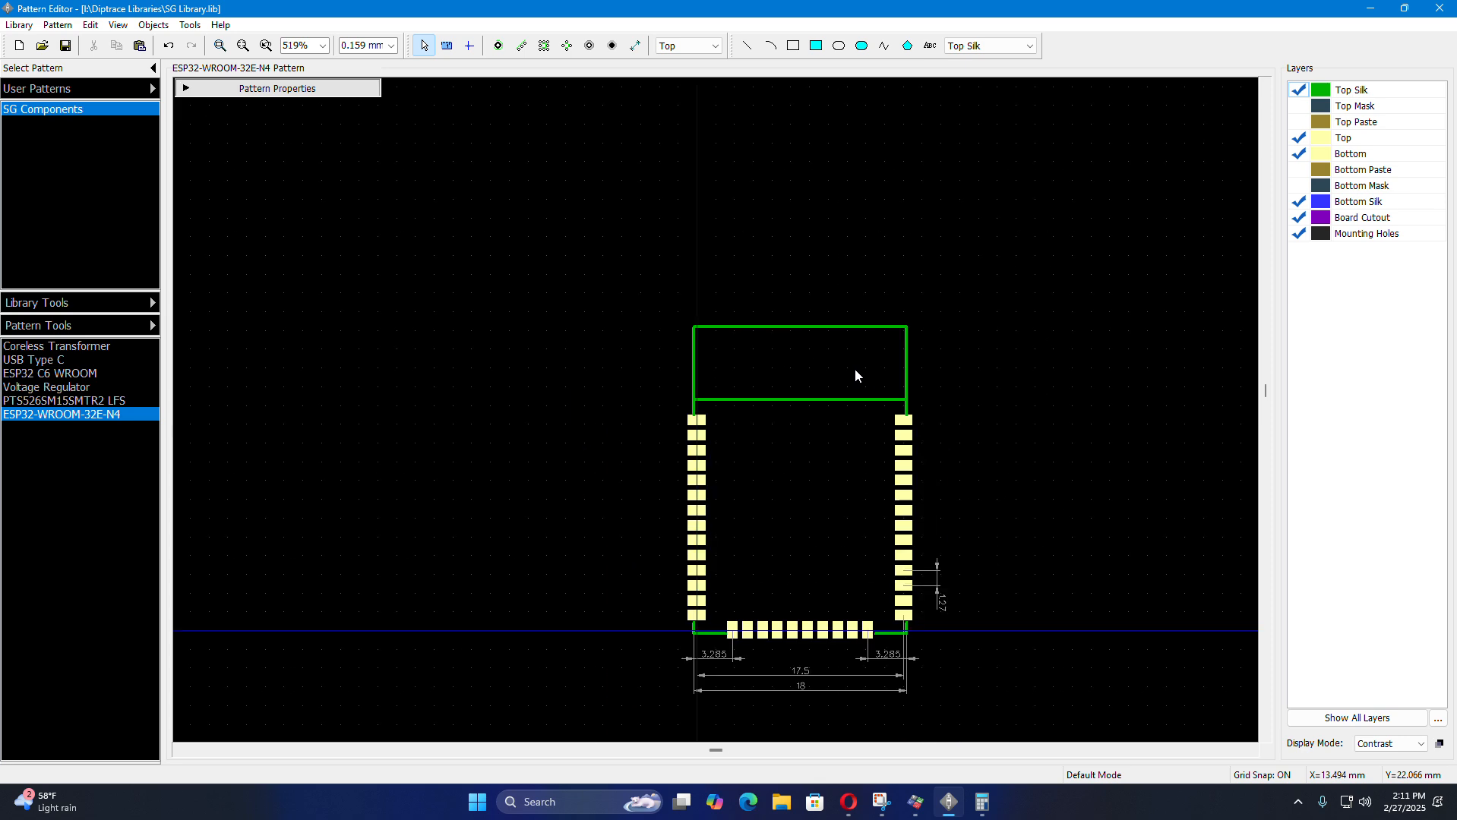
scroll(844, 519, "up", 1)
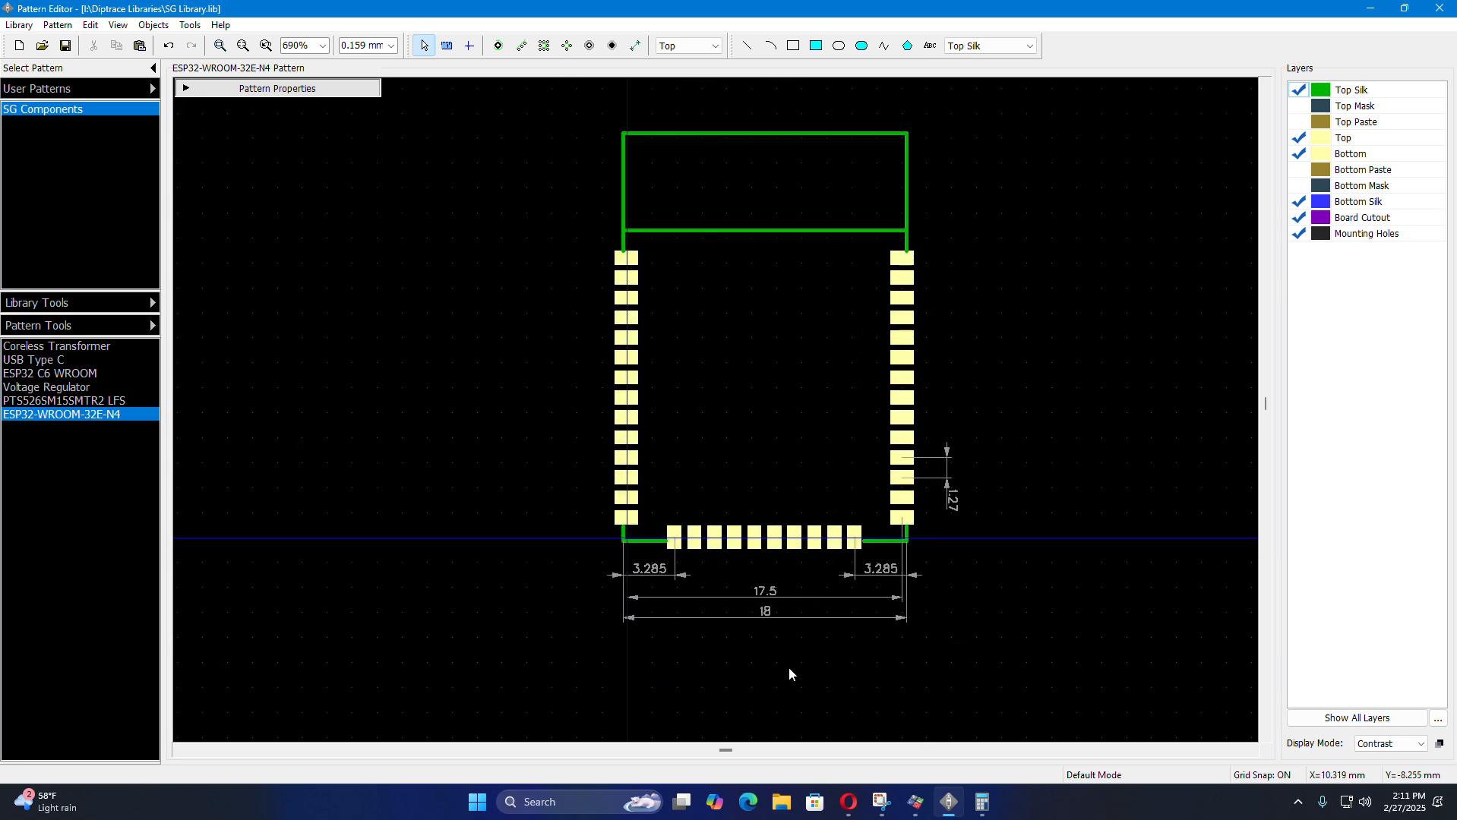
scroll(1109, 381, "up", 1)
scroll(965, 389, "down", 2)
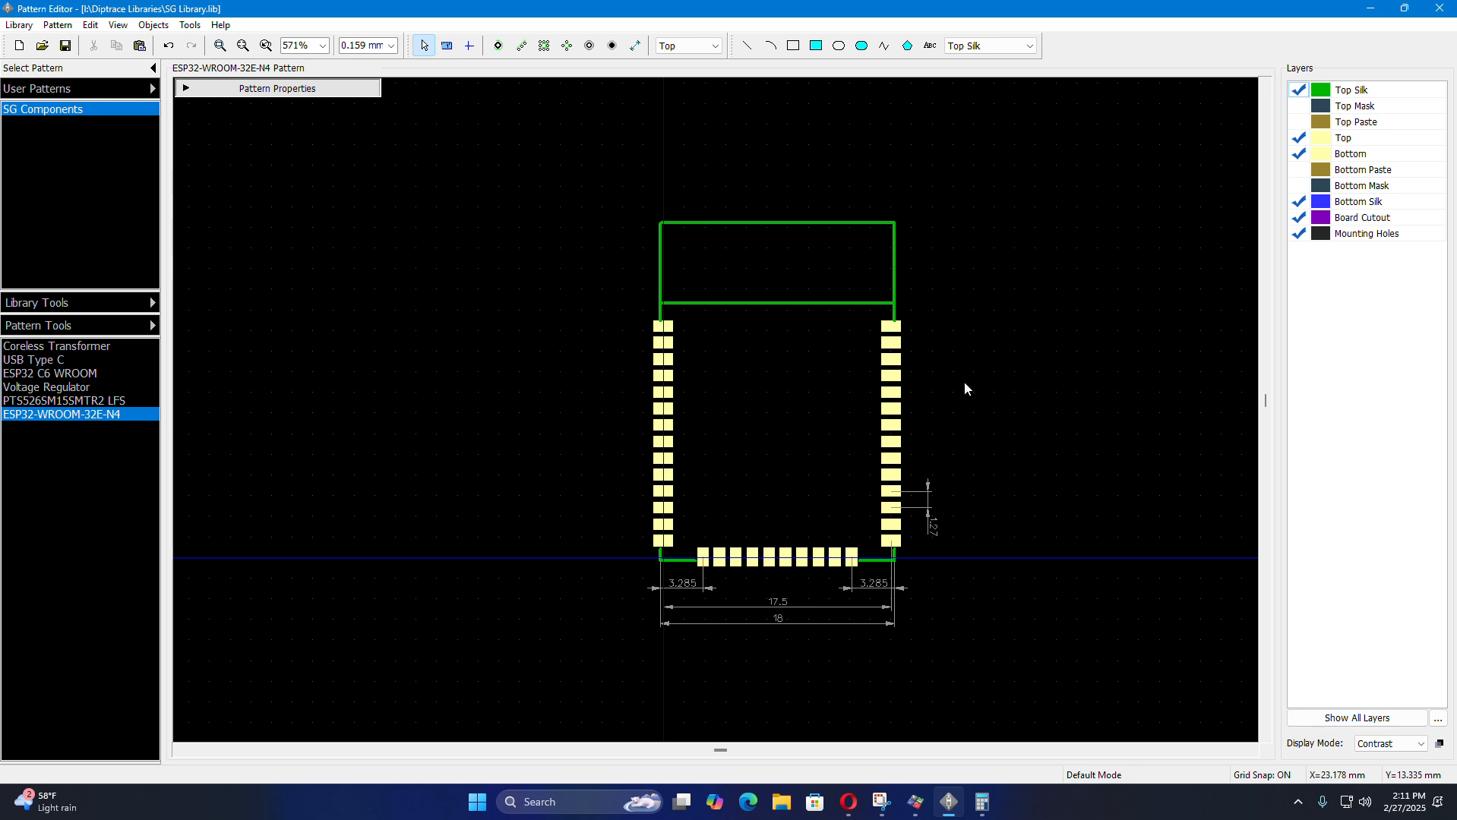
scroll(958, 357, "up", 1)
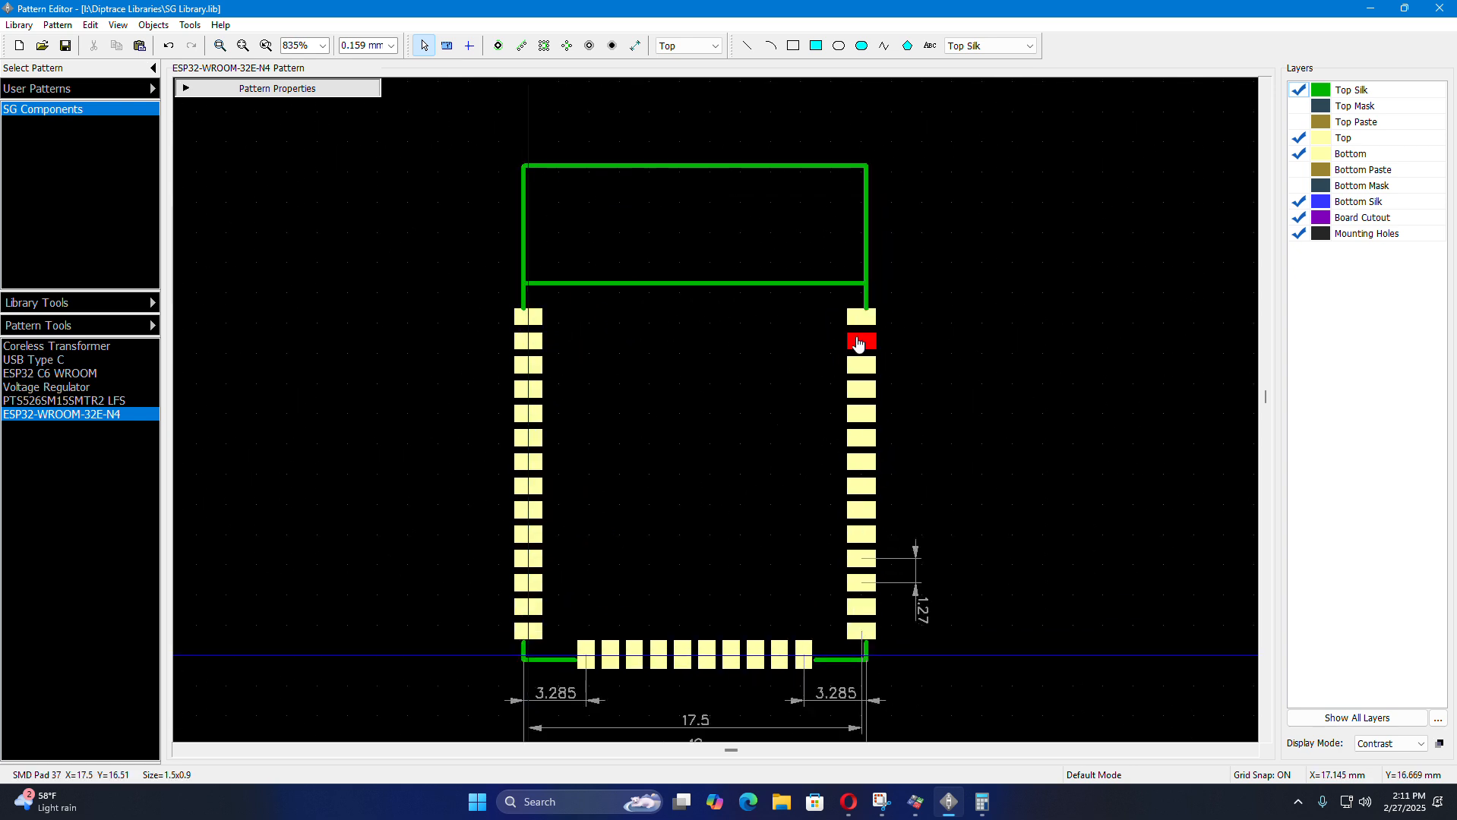
mouse_move(858, 317)
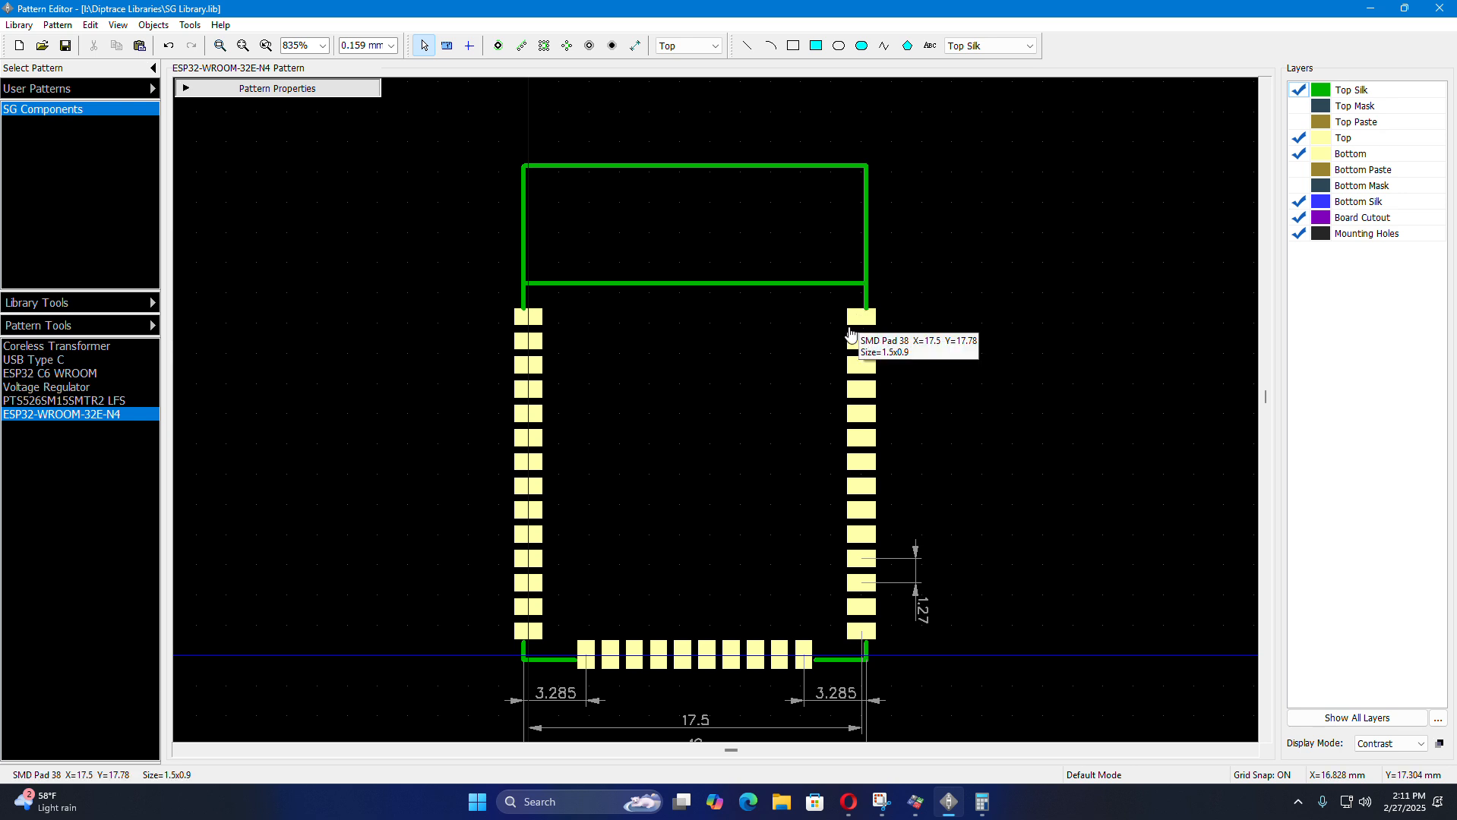
- Switch to the browser to study the central thermal pad's size and position in the datasheet, and return to the Pattern Editor
left_click(849, 802)
scroll(596, 357, "down", 5)
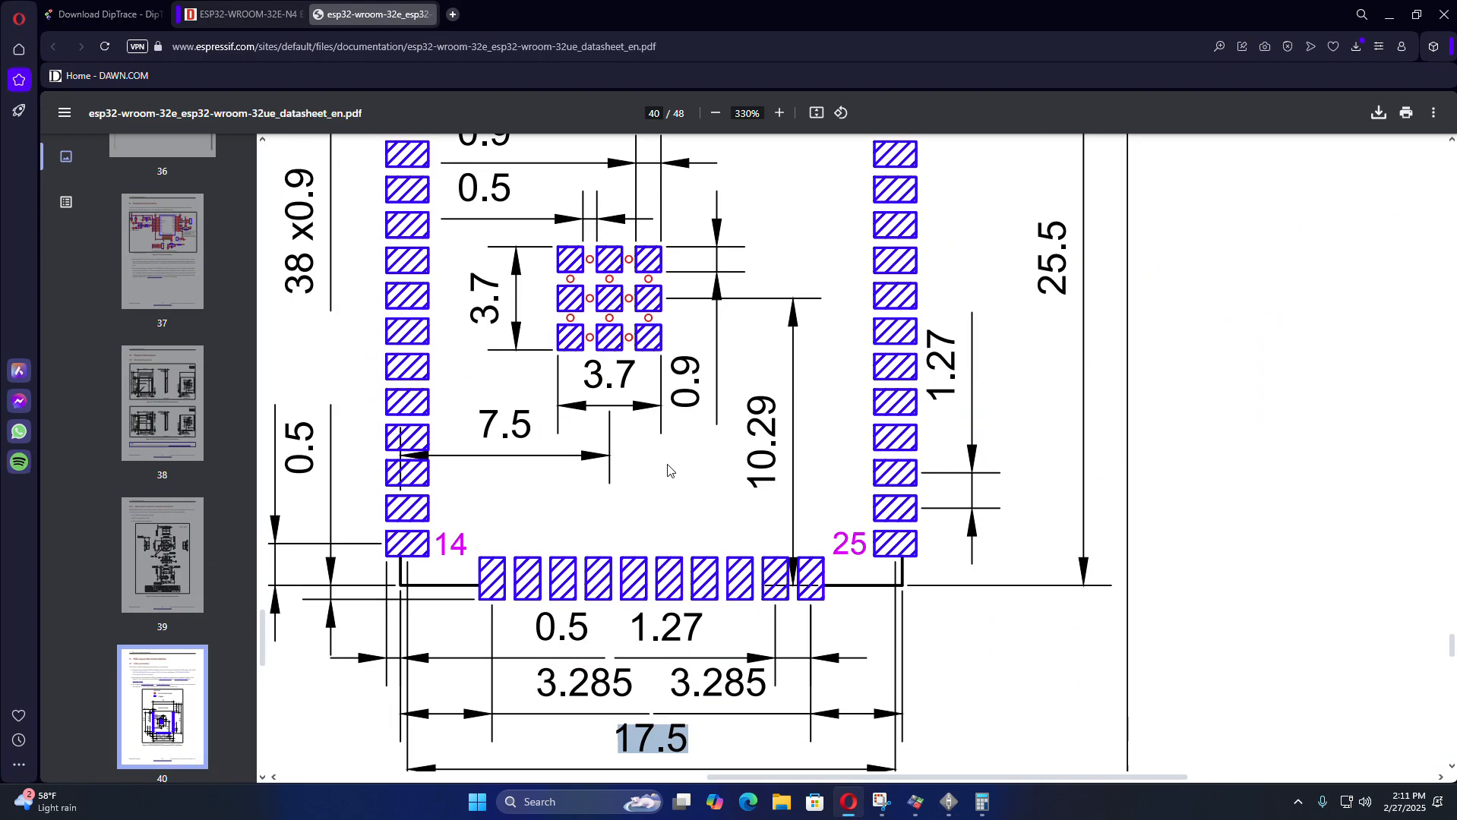
scroll(668, 471, "up", 1)
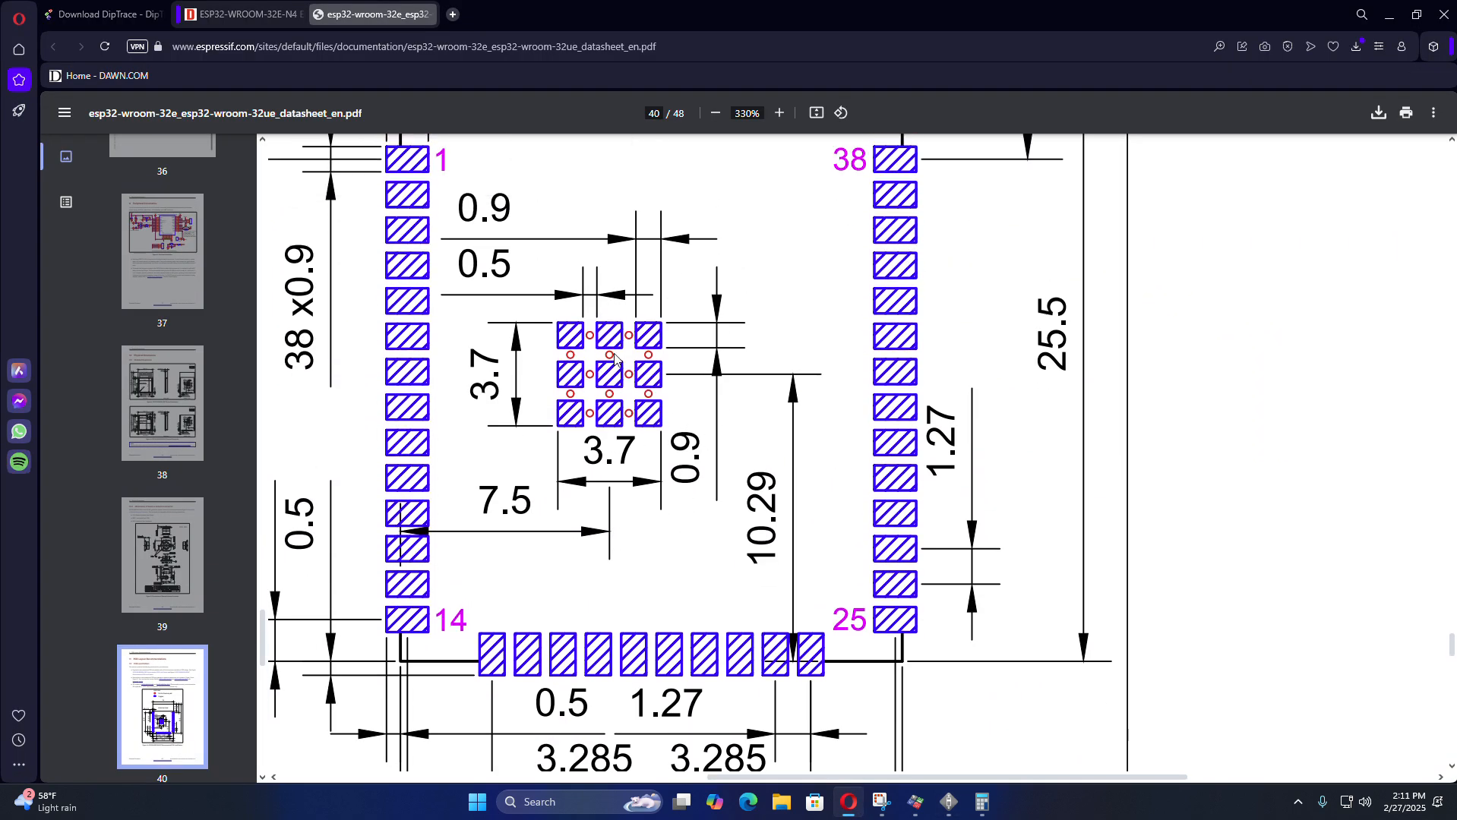
scroll(615, 349, "up", 2)
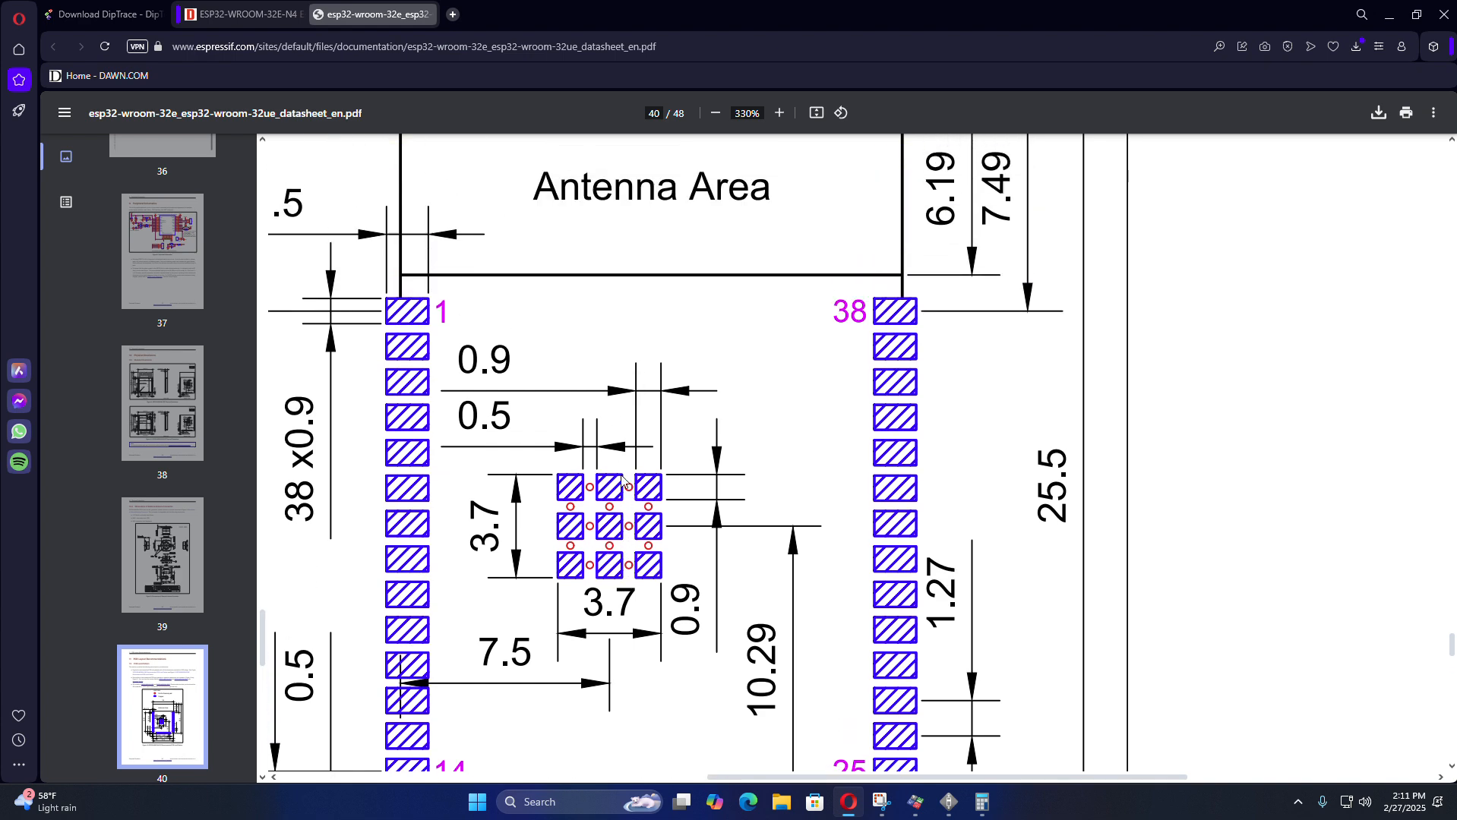
scroll(622, 482, "down", 2)
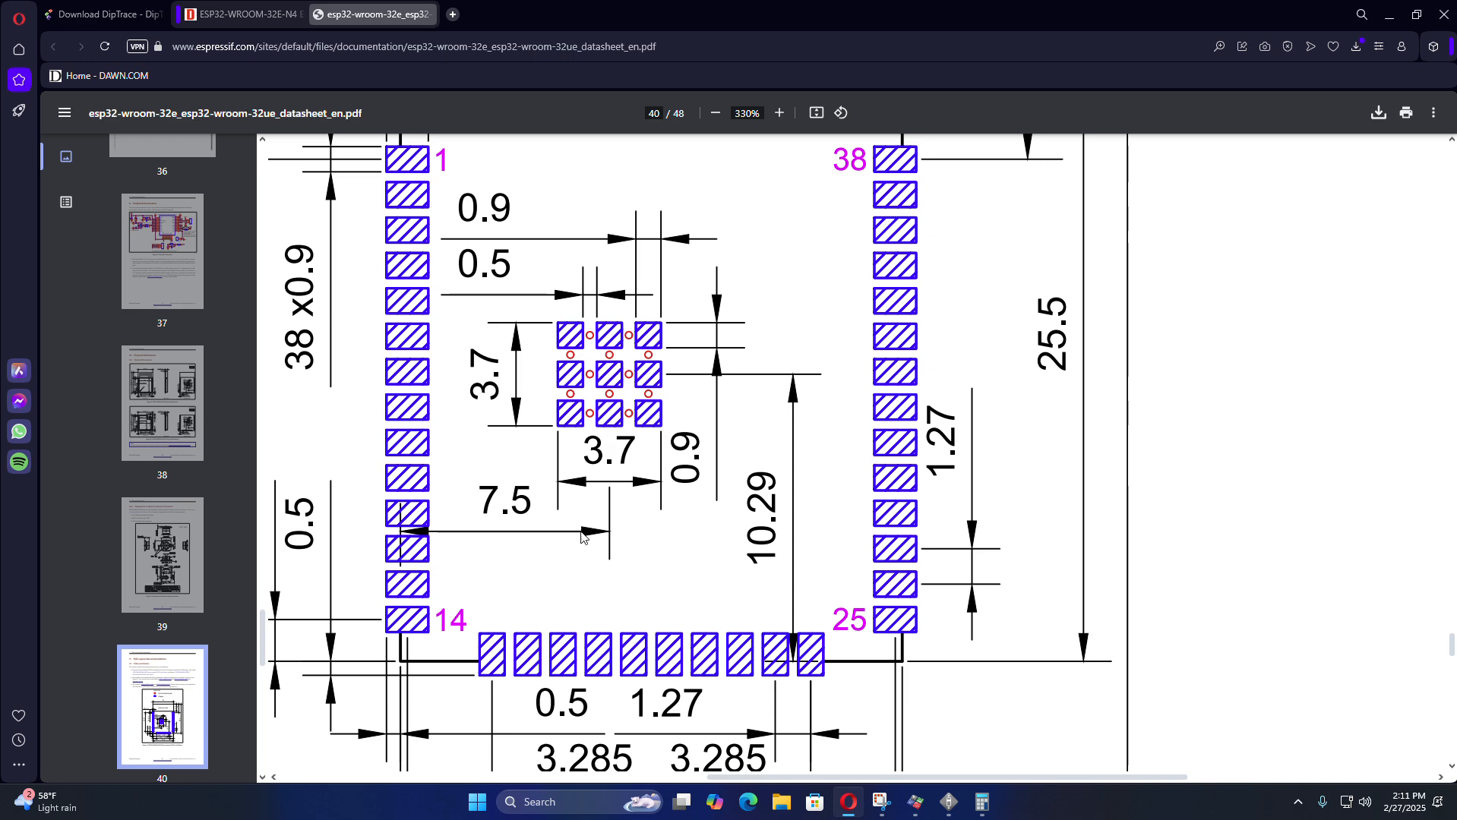
scroll(624, 486, "up", 4)
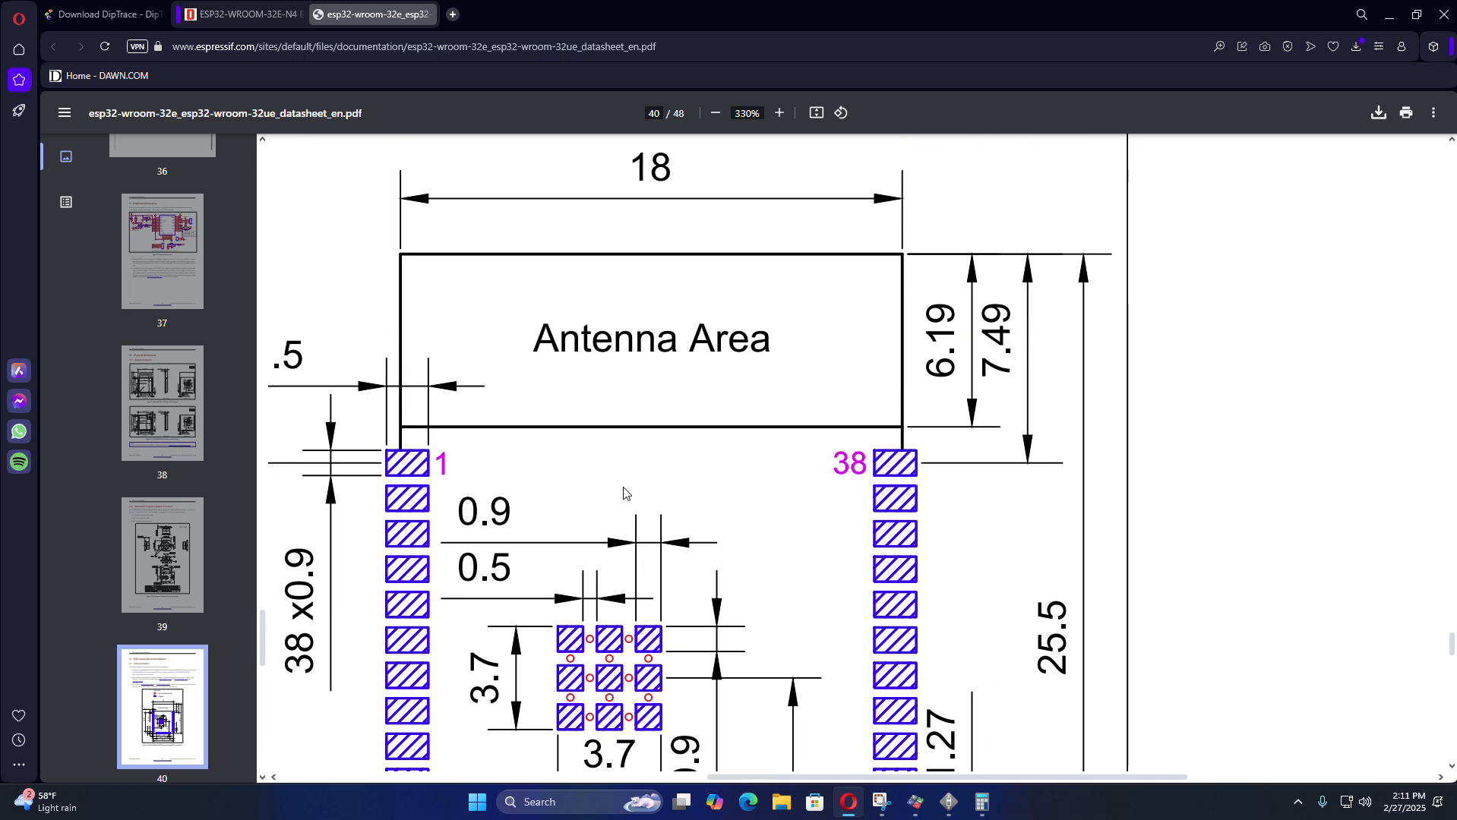
scroll(624, 493, "down", 4)
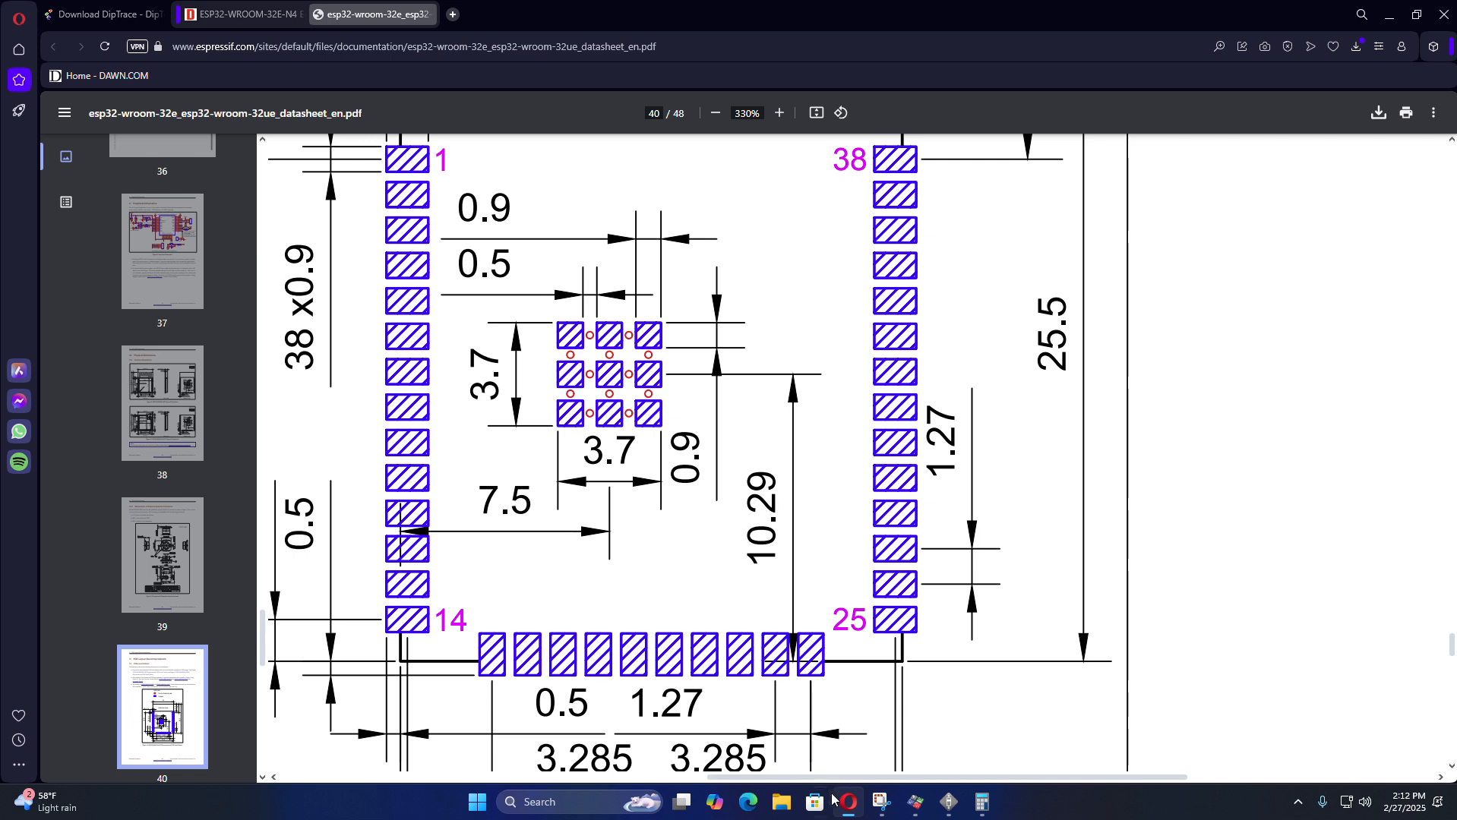
left_click(979, 811)
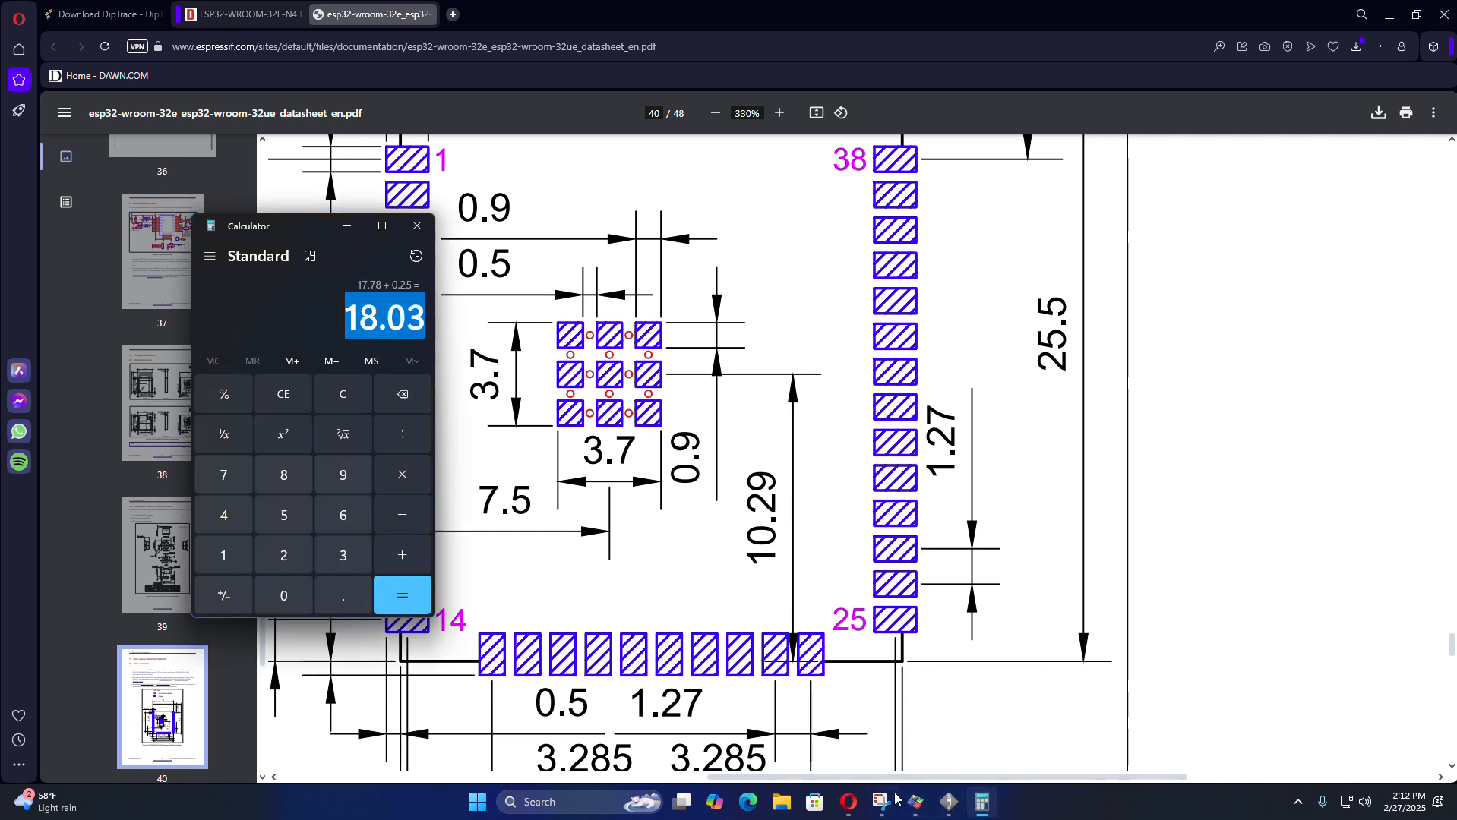
left_click(948, 802)
- Place a single pad between the two vertical pad columns at about X 6.985, Y 12.065 mm
scroll(824, 521, "up", 1)
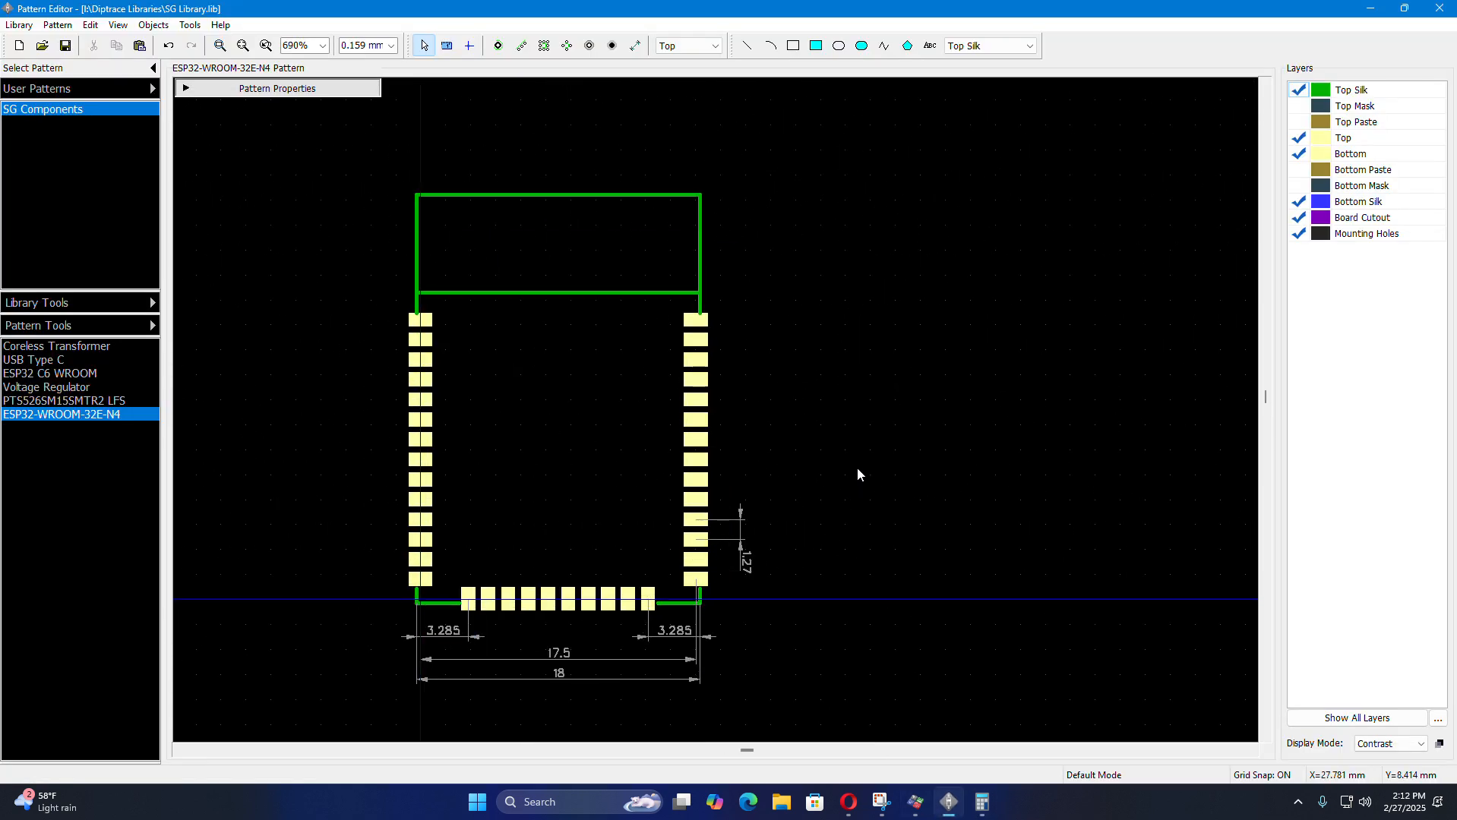
left_click(498, 45)
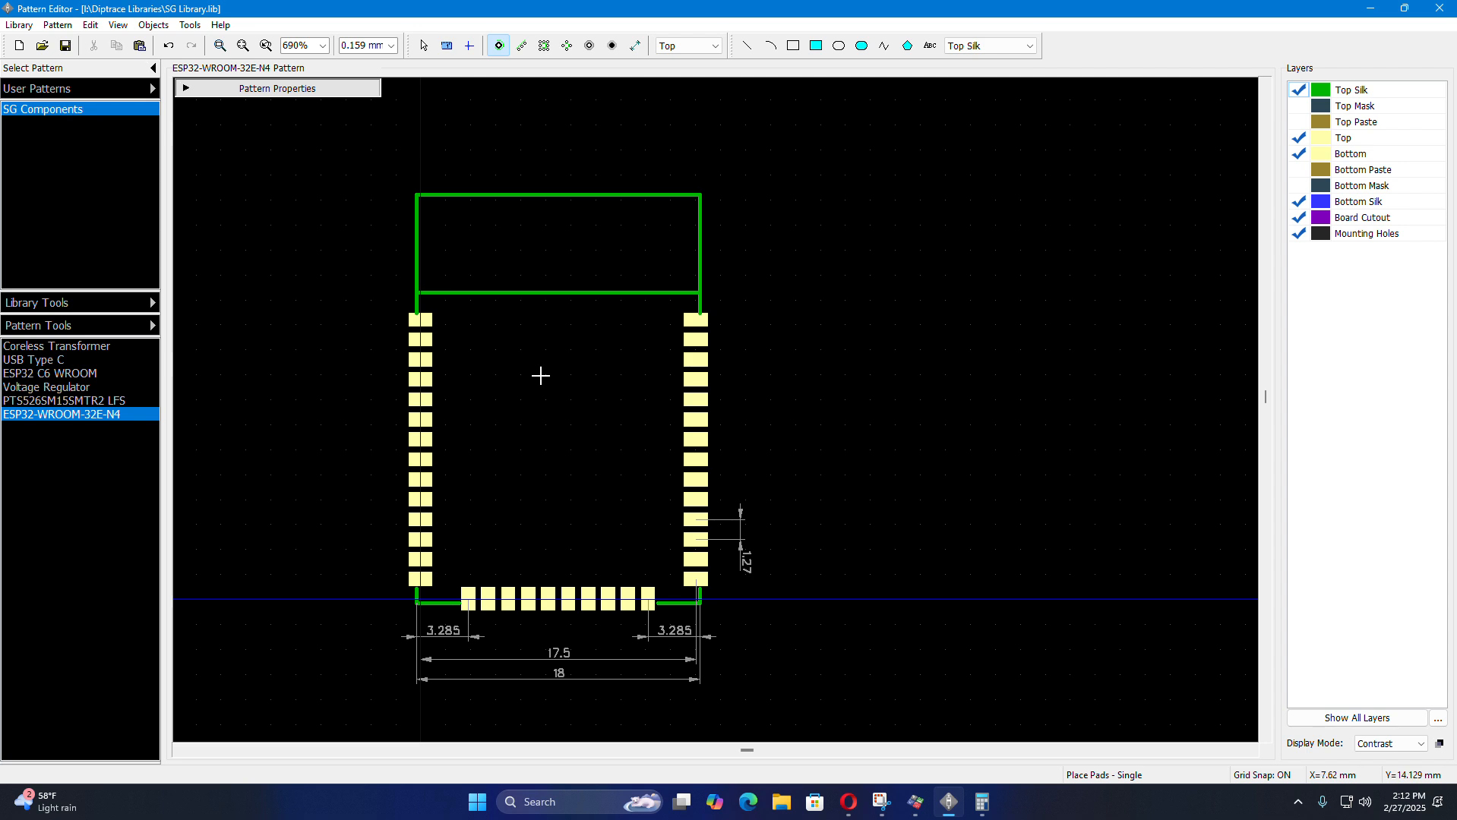
left_click(530, 409)
right_click(904, 442)
- Stop using the pattern's standard properties for pad 39 and set its size to 3.7 by 3.7 mm
scroll(422, 516, "up", 3)
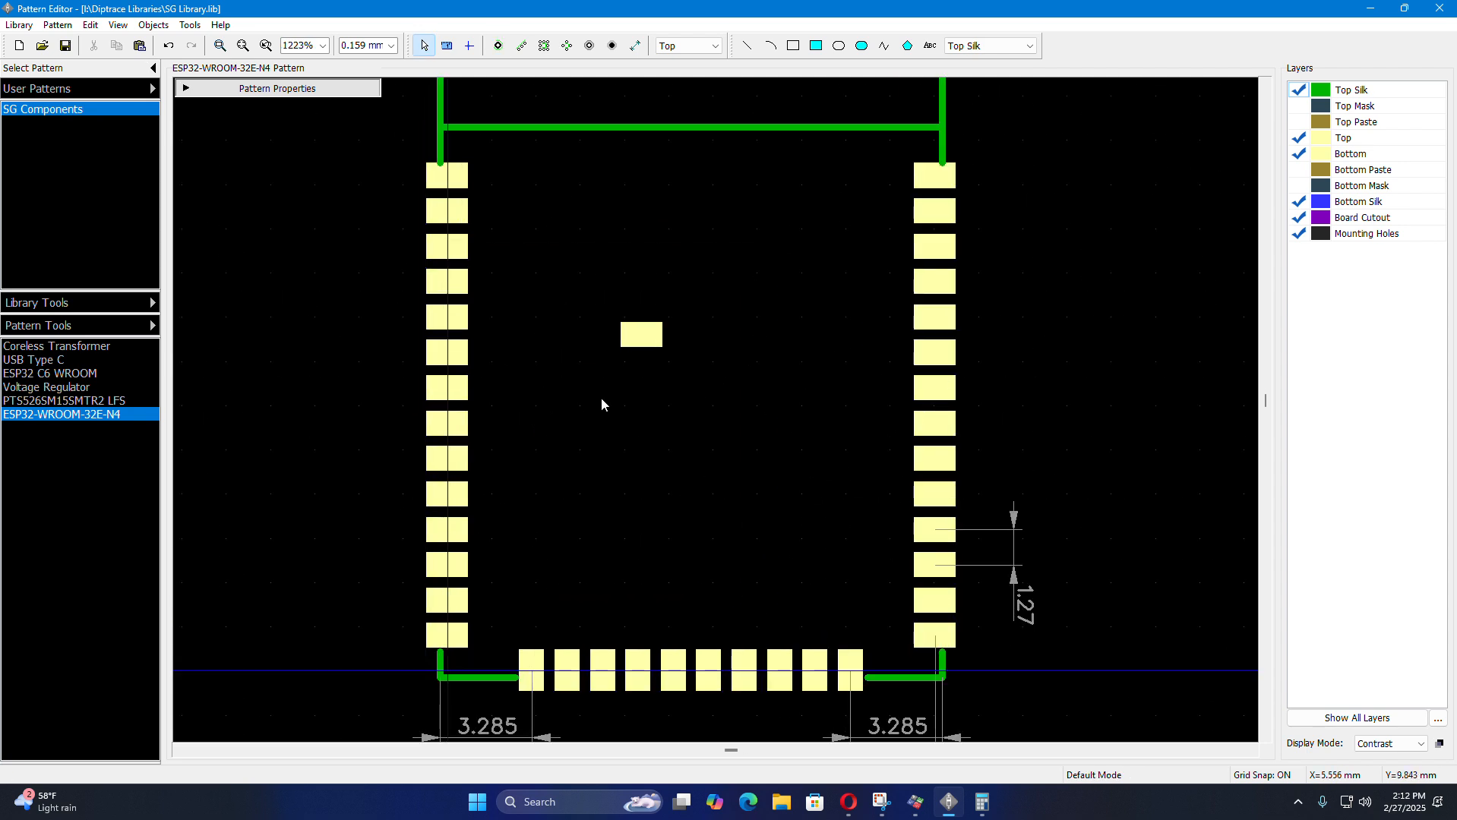
double_click(642, 338)
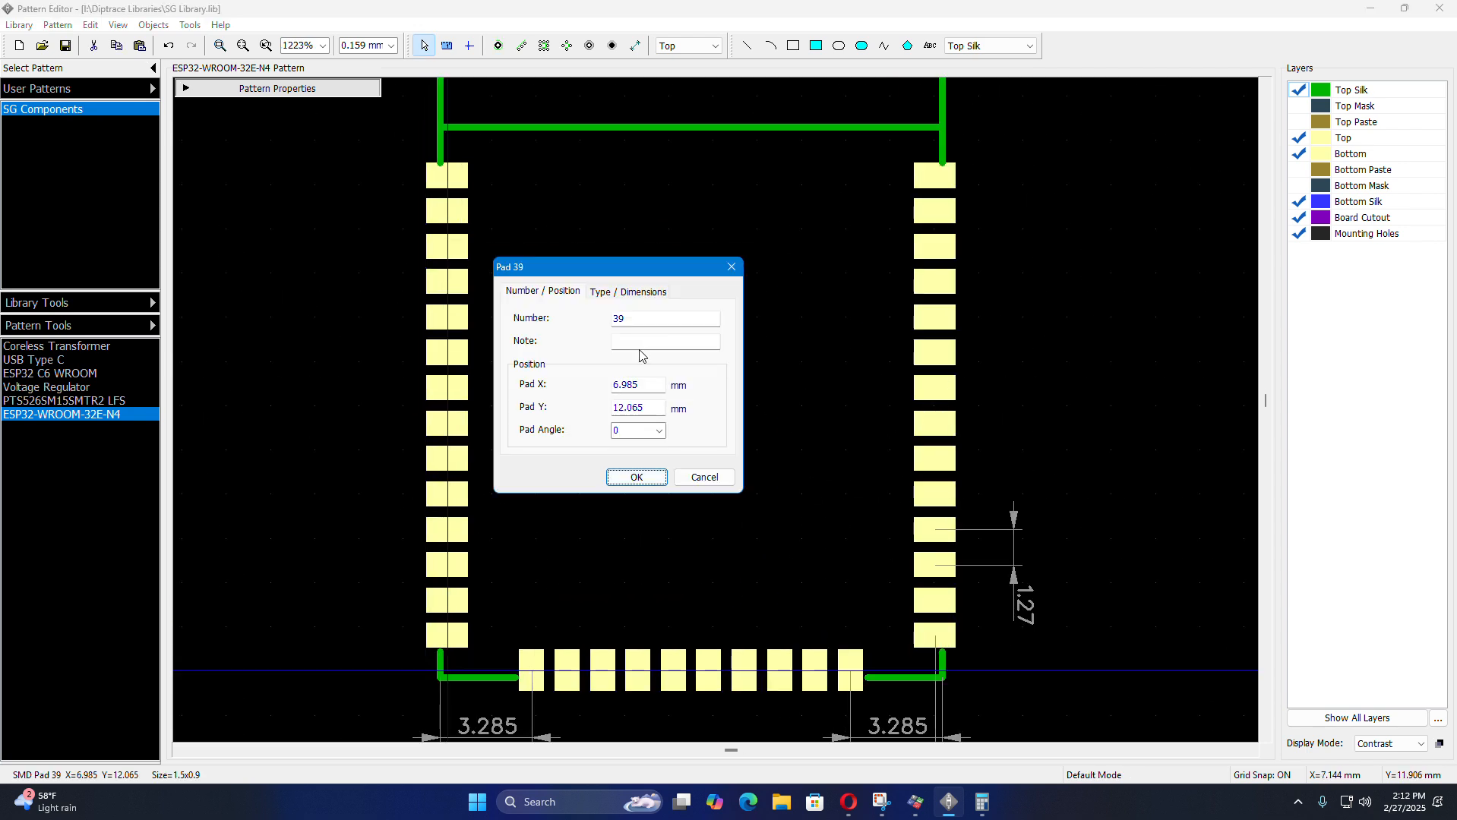
left_click(605, 295)
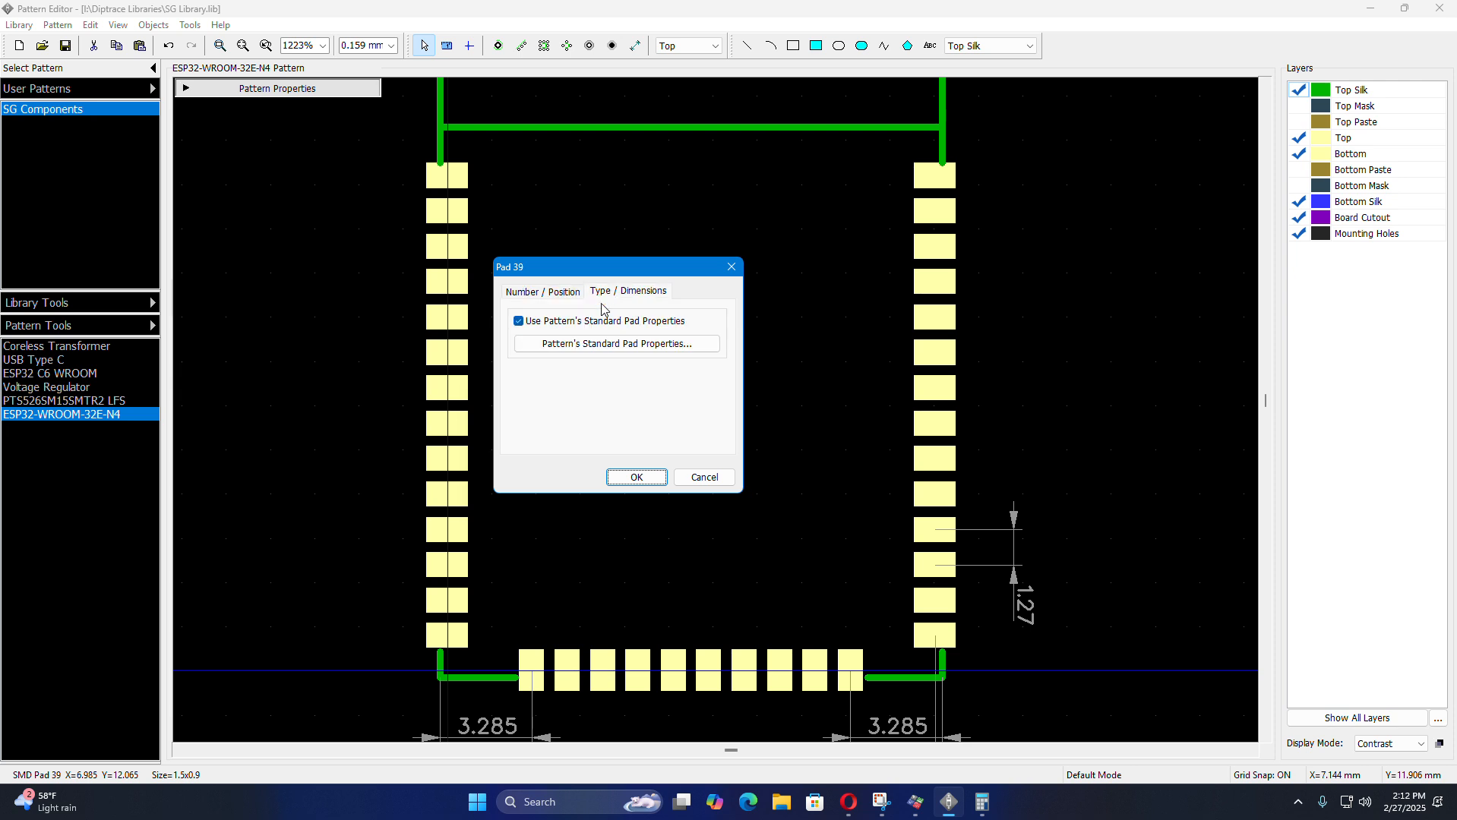
left_click(518, 322)
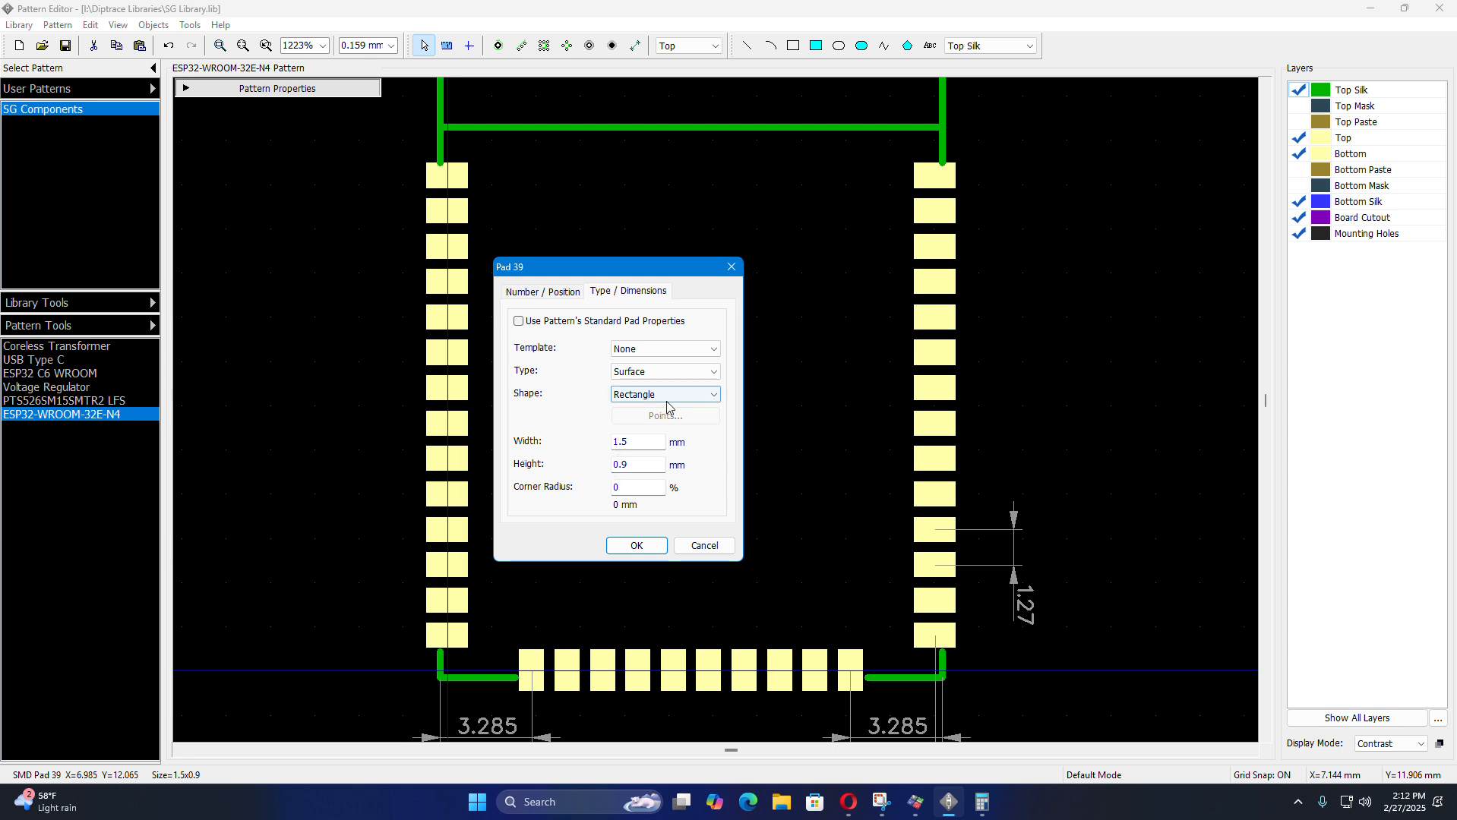
left_click(649, 439)
type("3.7")
left_click(646, 471)
type("3")
left_click(644, 546)
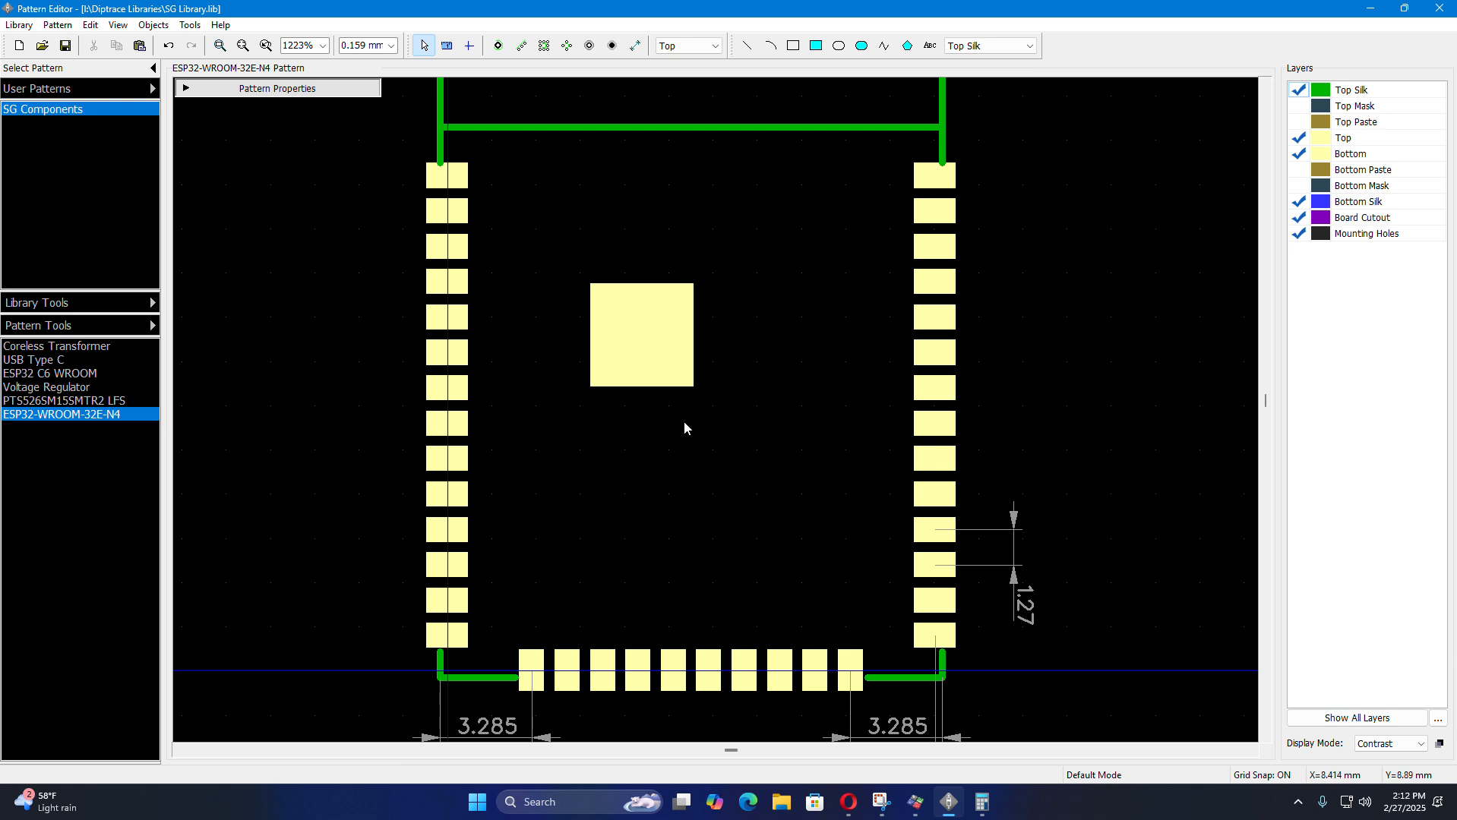
- Review pad 39's type and dimension settings and move the pad down to about X 6.845, Y 10.16 mm
double_click(619, 379)
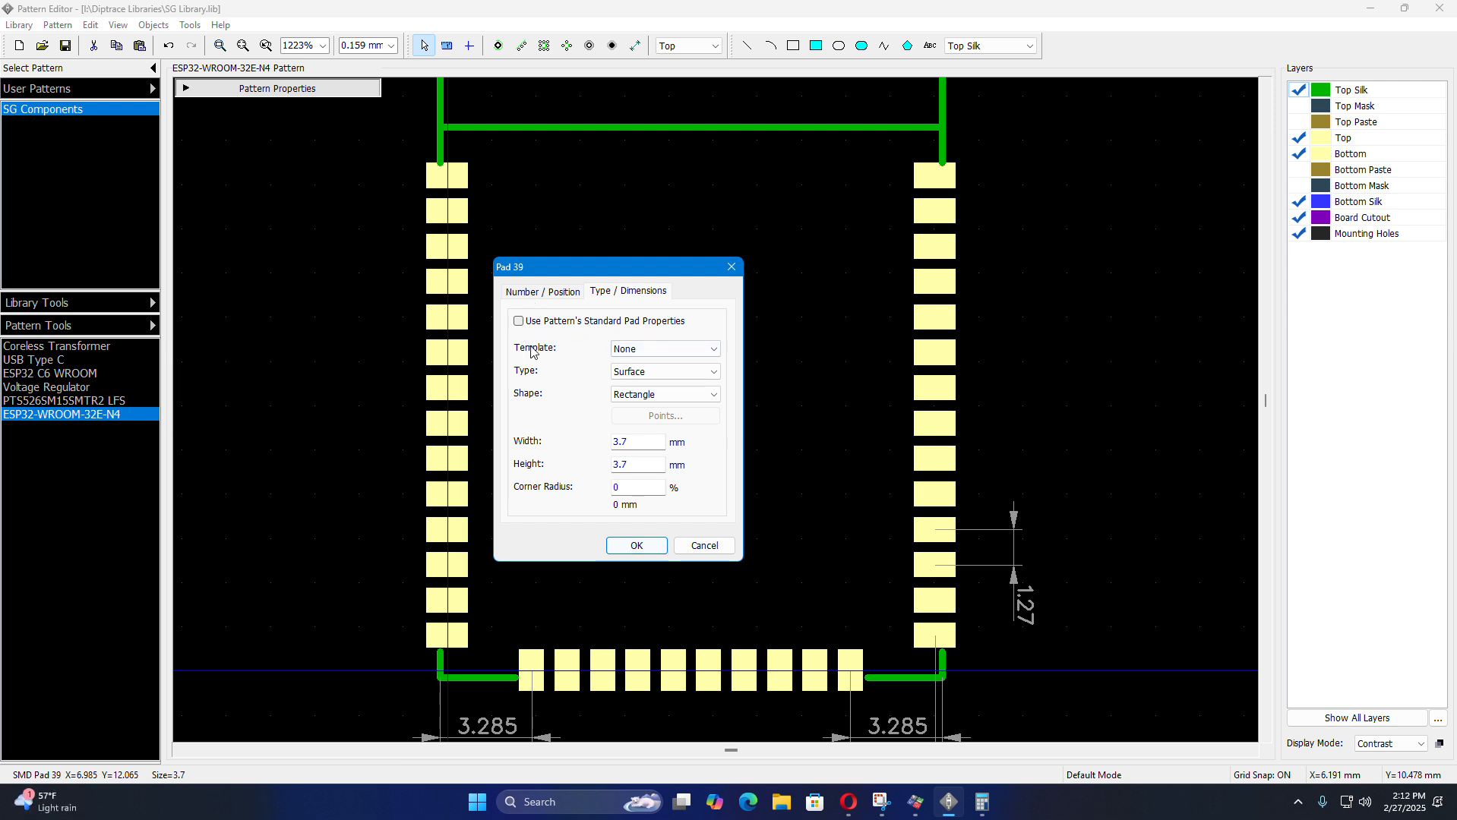
left_click(636, 546)
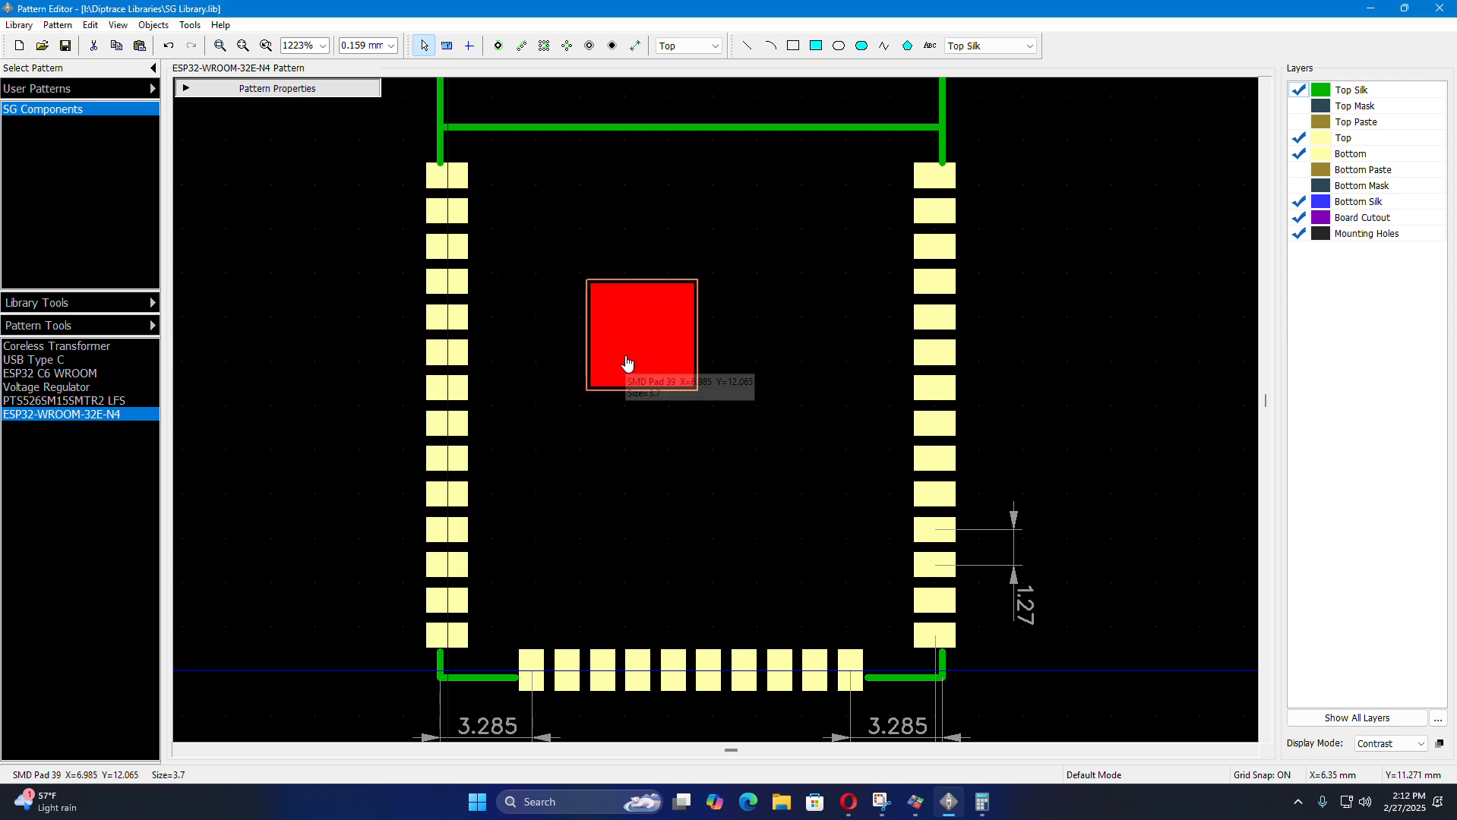
double_click(656, 360)
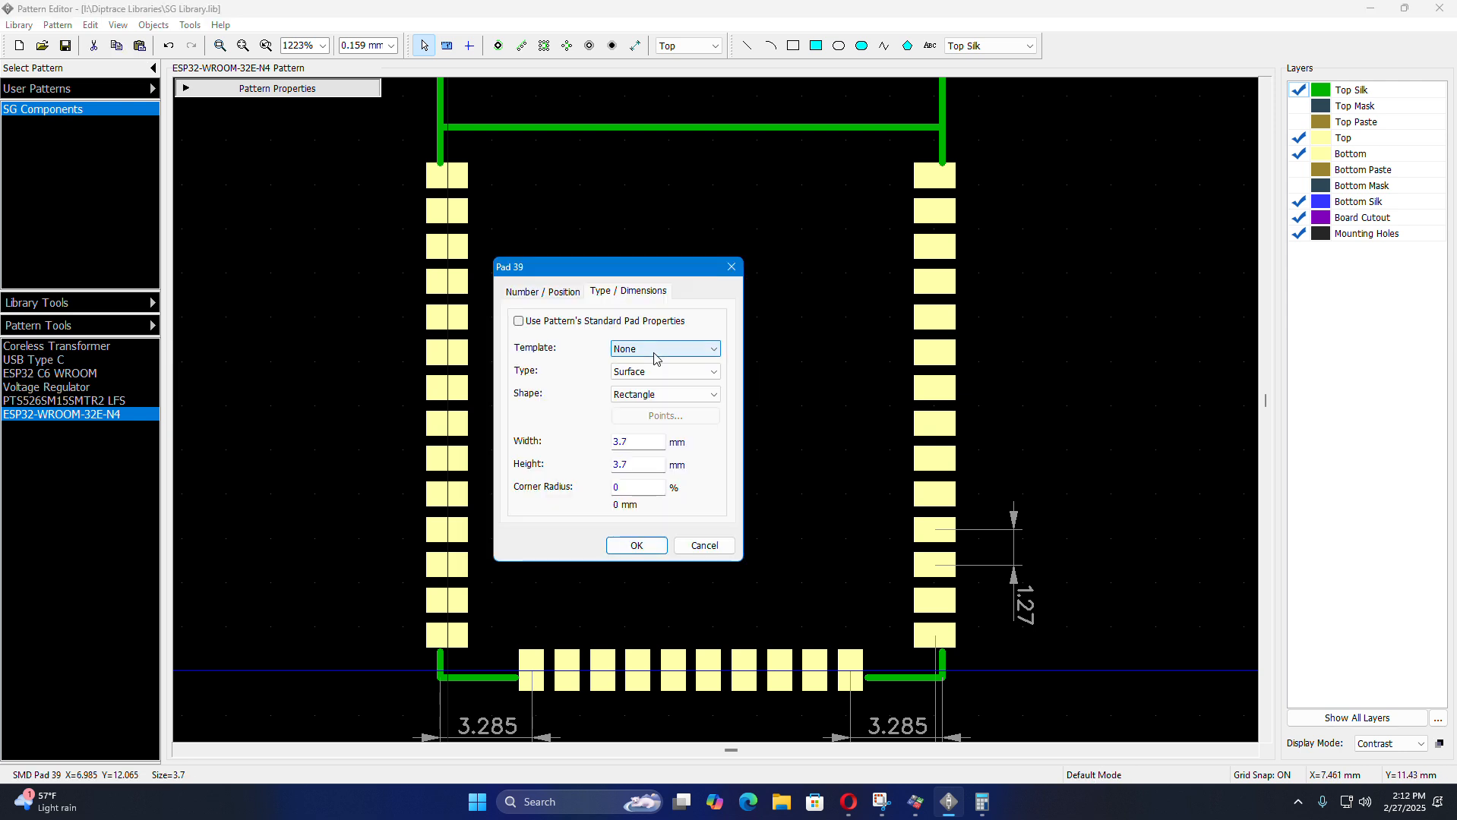
left_click(641, 544)
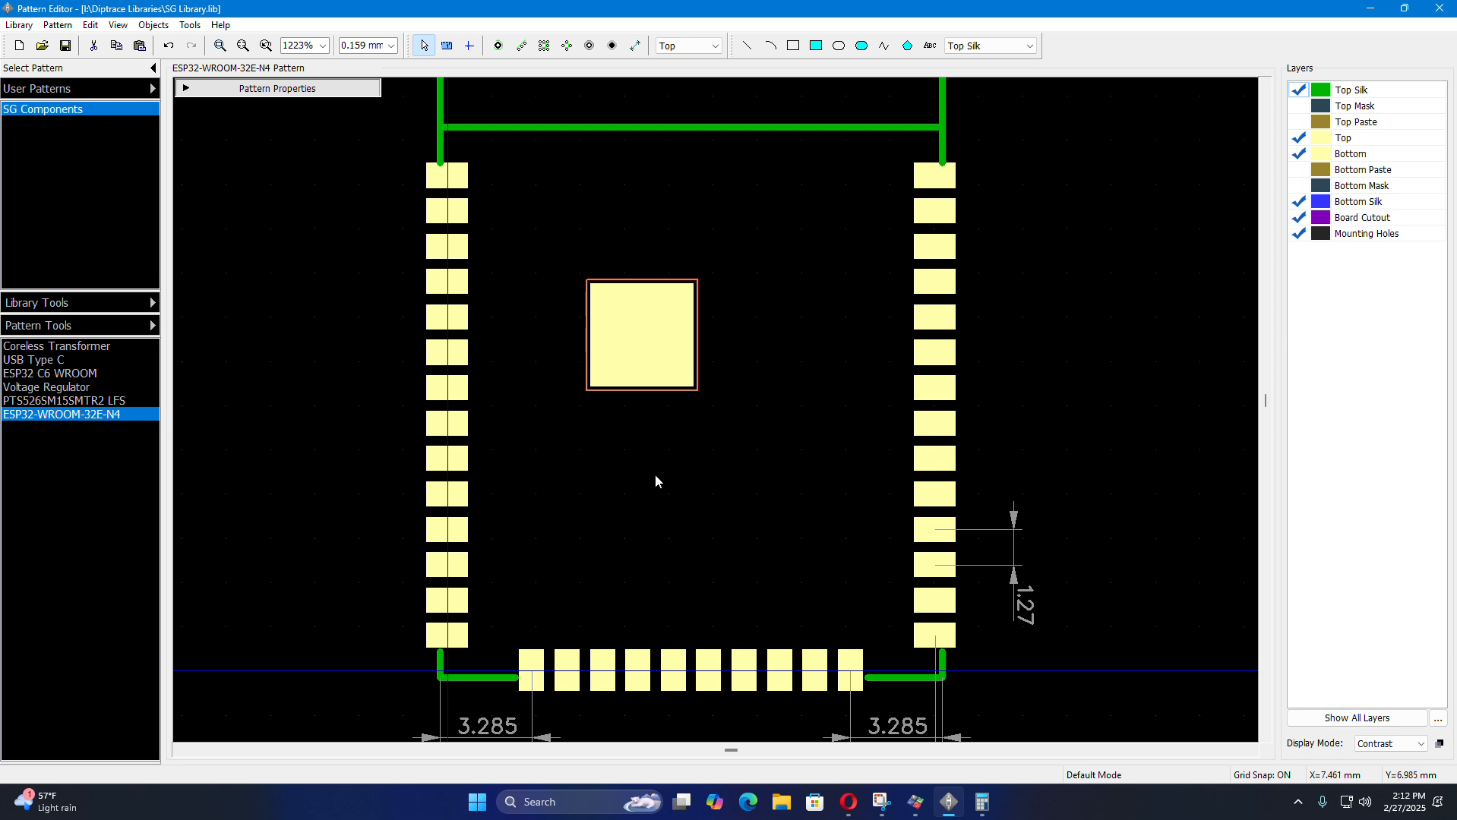
left_click_drag(651, 371, 650, 433)
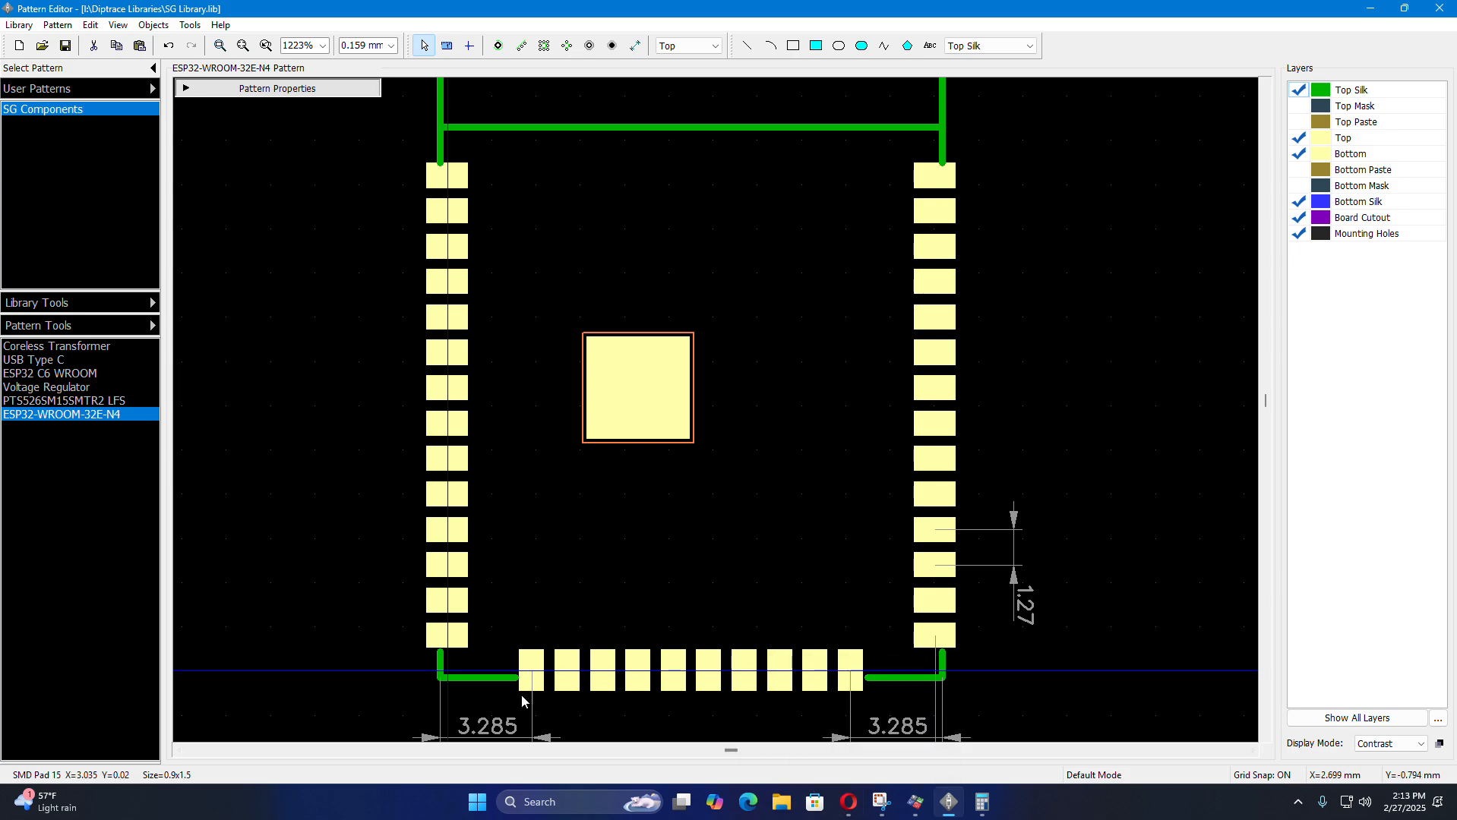
- Examine the silkscreen corner below pad 14, check the thermal pad's horizontal offset in the browser datasheet, and return to the Pattern Editor
scroll(372, 668, "up", 5)
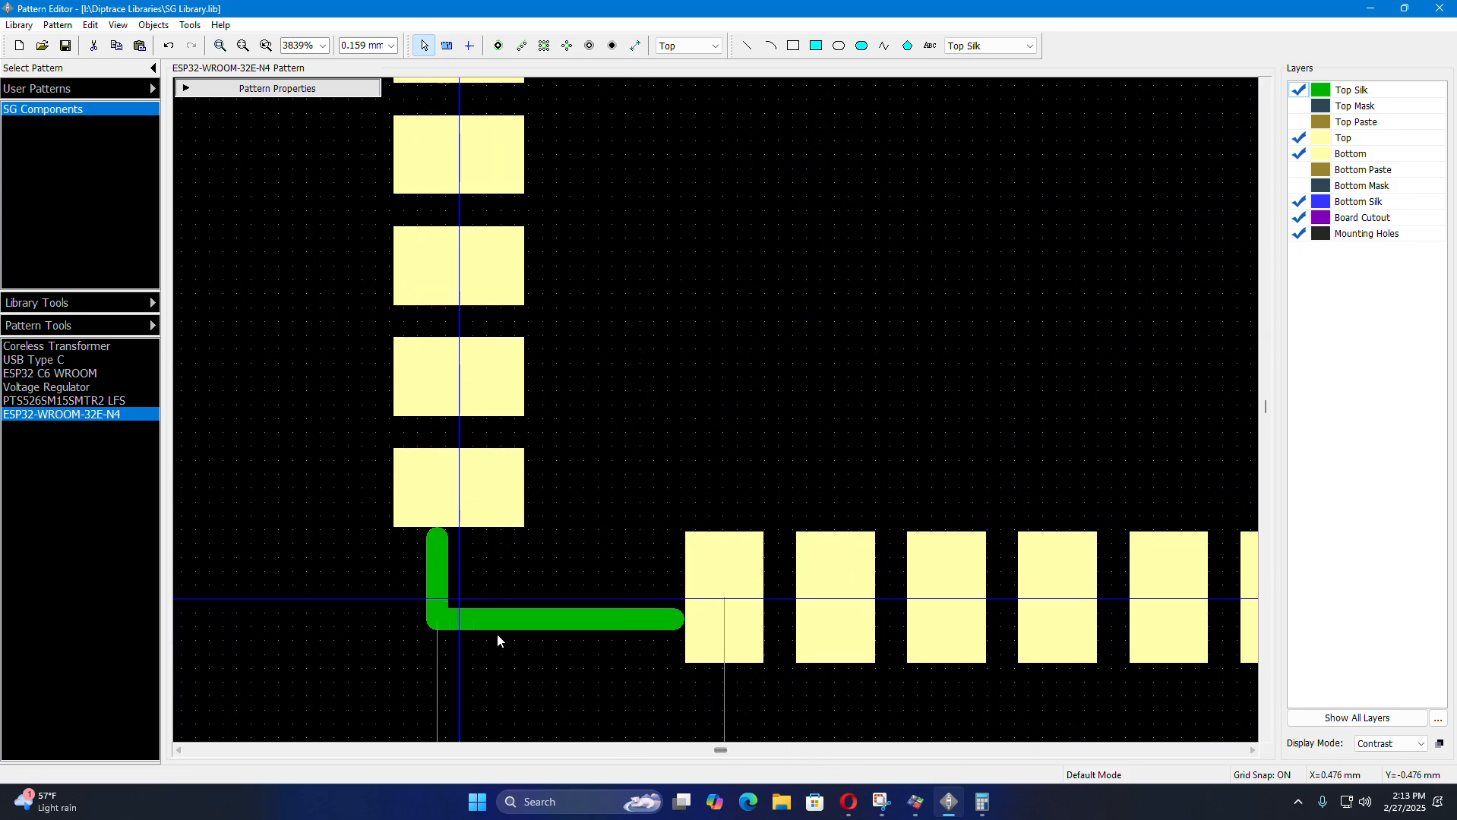
scroll(462, 650, "down", 2)
scroll(458, 647, "up", 1)
left_click(442, 570)
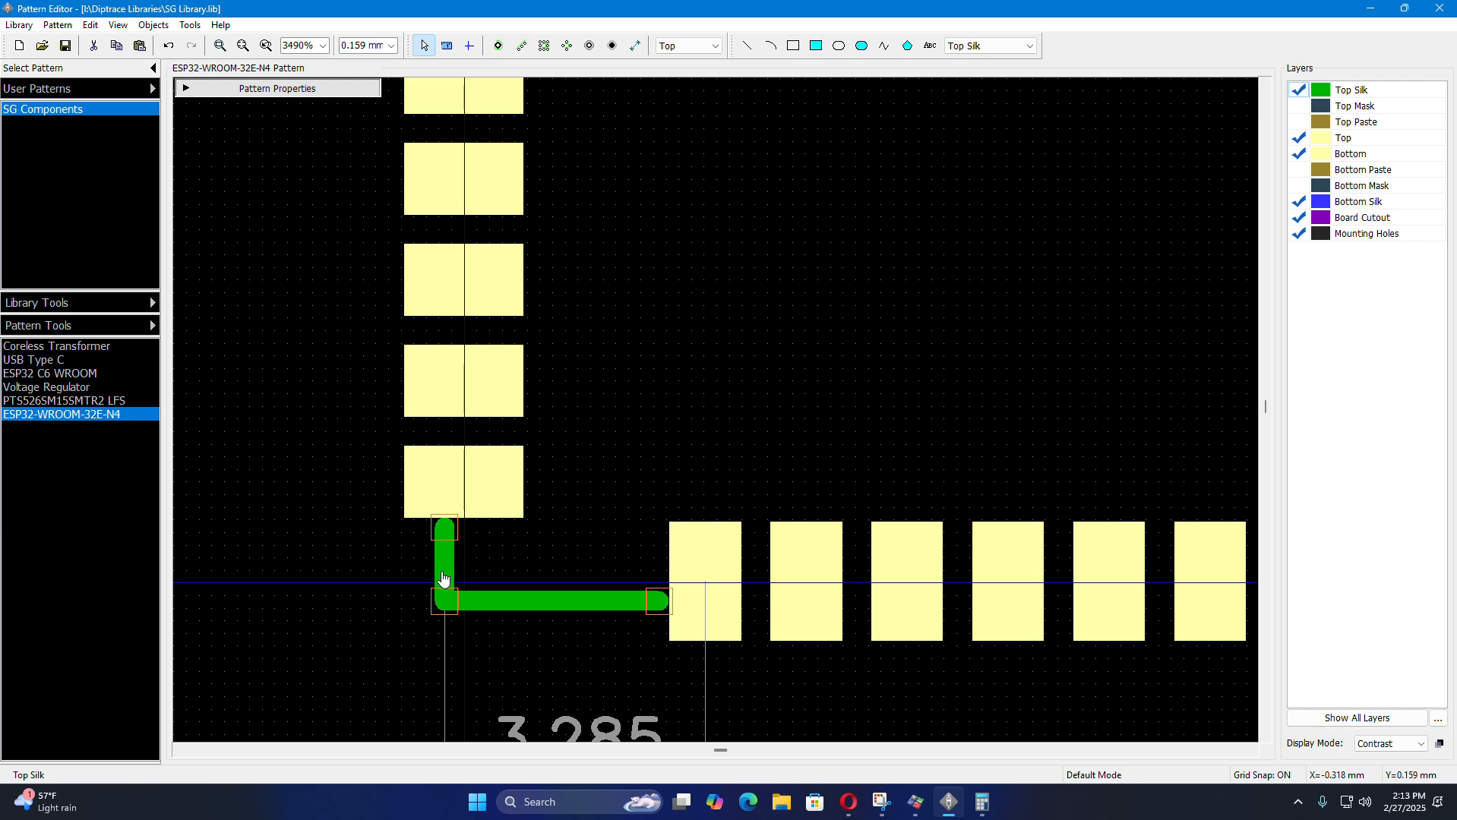
scroll(445, 578, "down", 3)
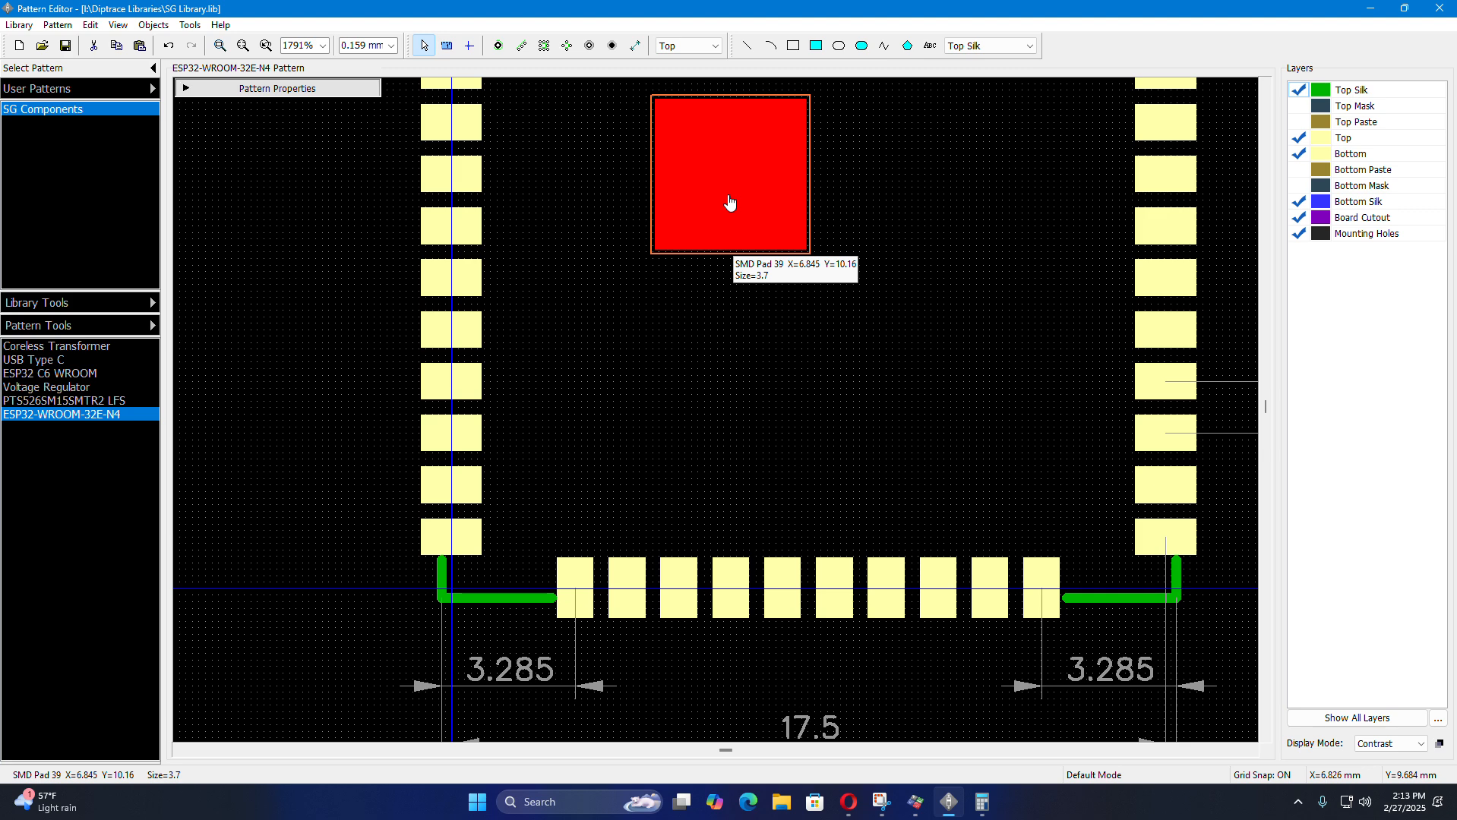
left_click(840, 809)
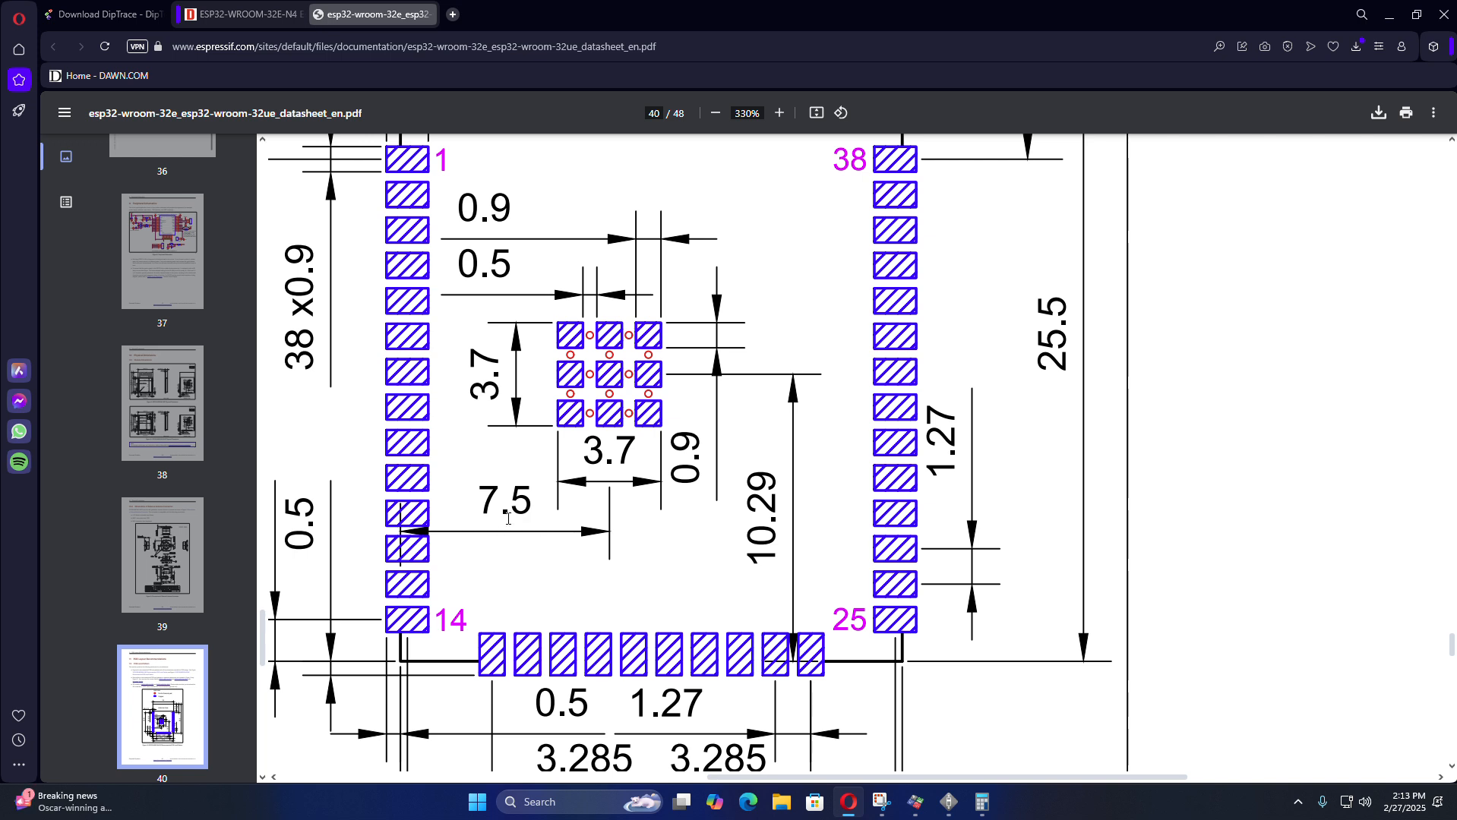
left_click(947, 815)
- Set the X position of pad 39 to 7.25 mm
left_click(683, 238)
double_click(687, 227)
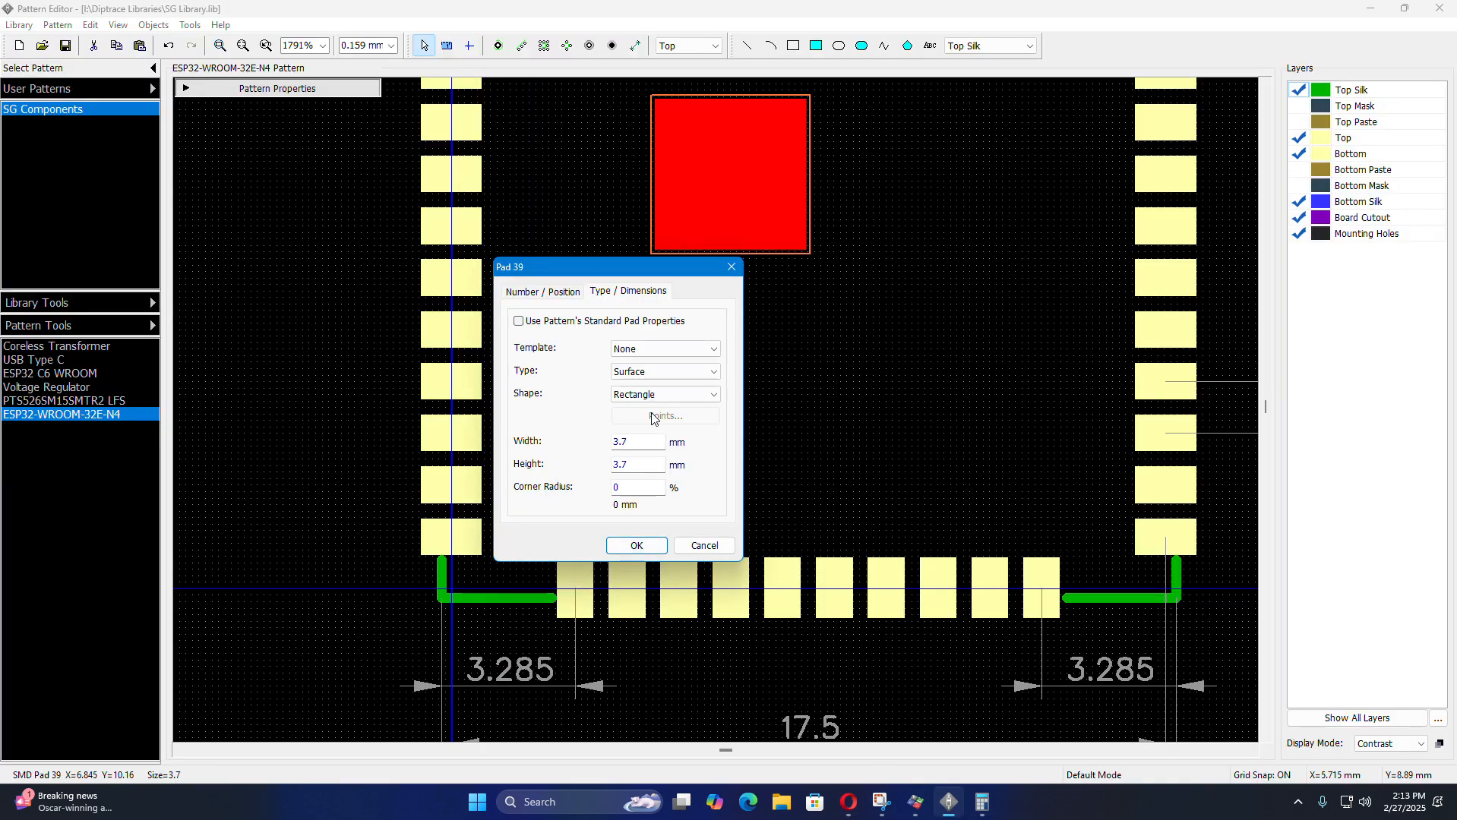
left_click(555, 299)
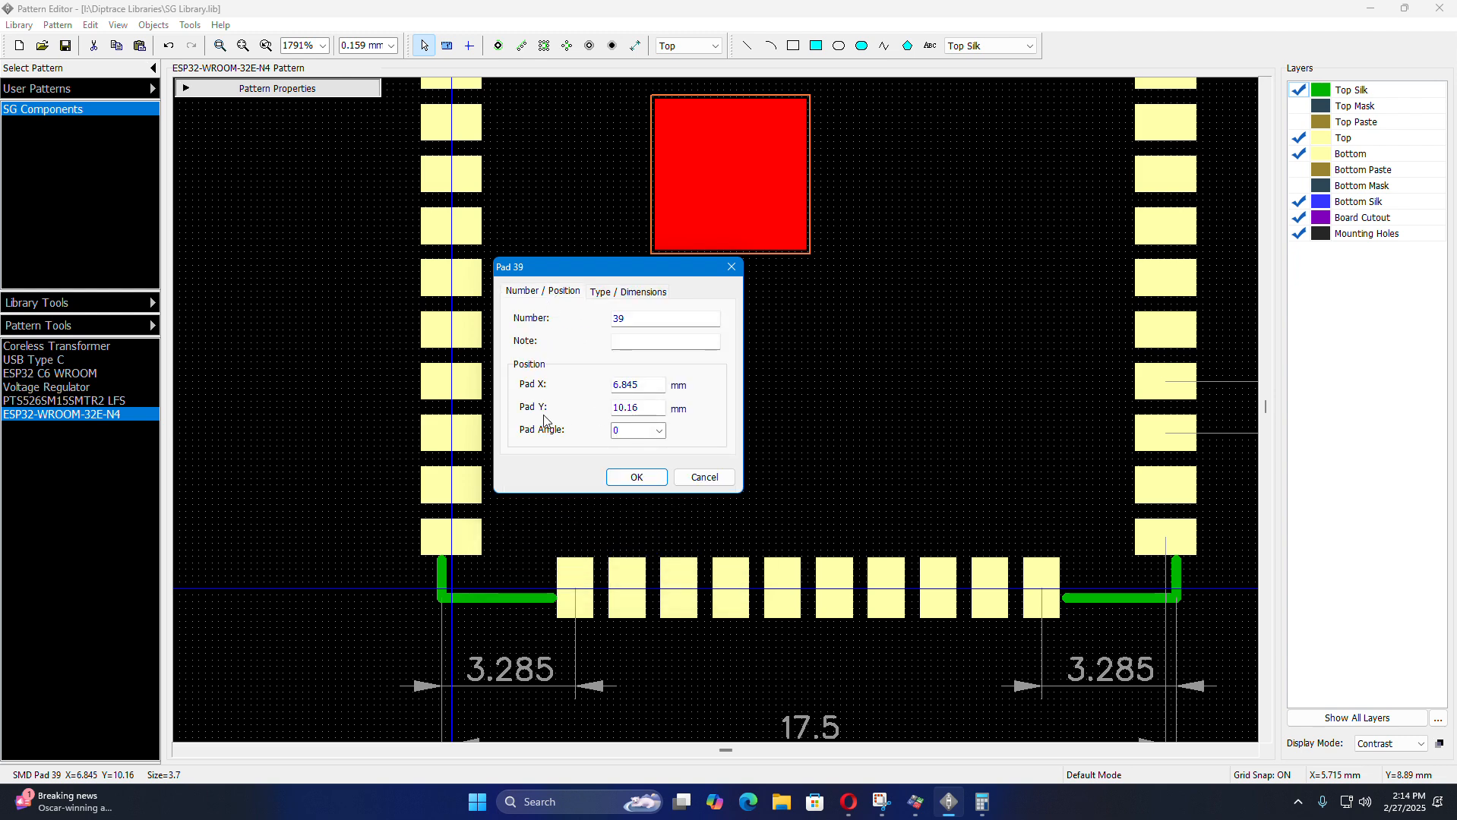
double_click(640, 385)
type("7.25")
left_click(636, 477)
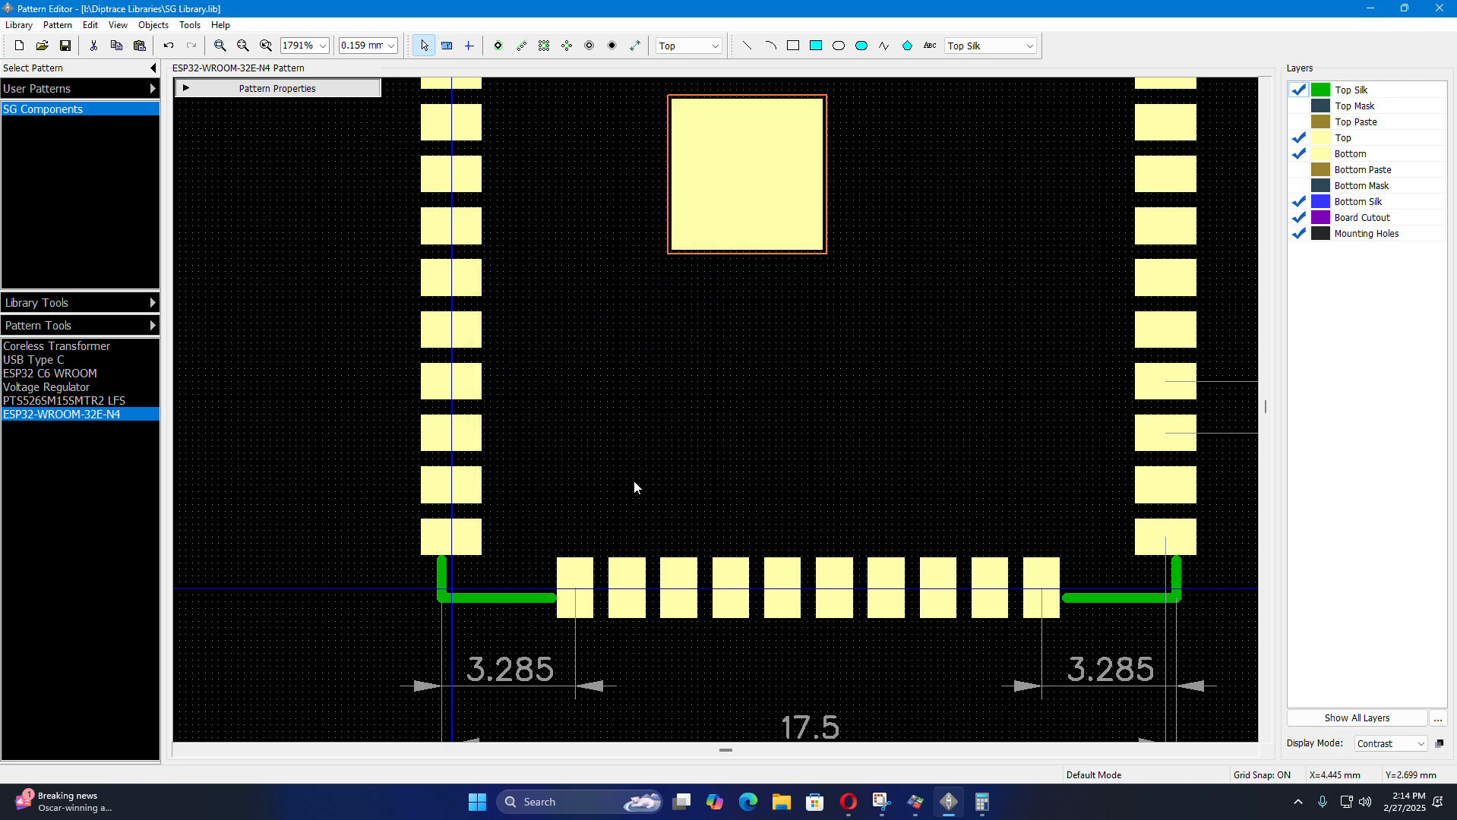
- Deselect pad 39 and recheck its position values
left_click(283, 437)
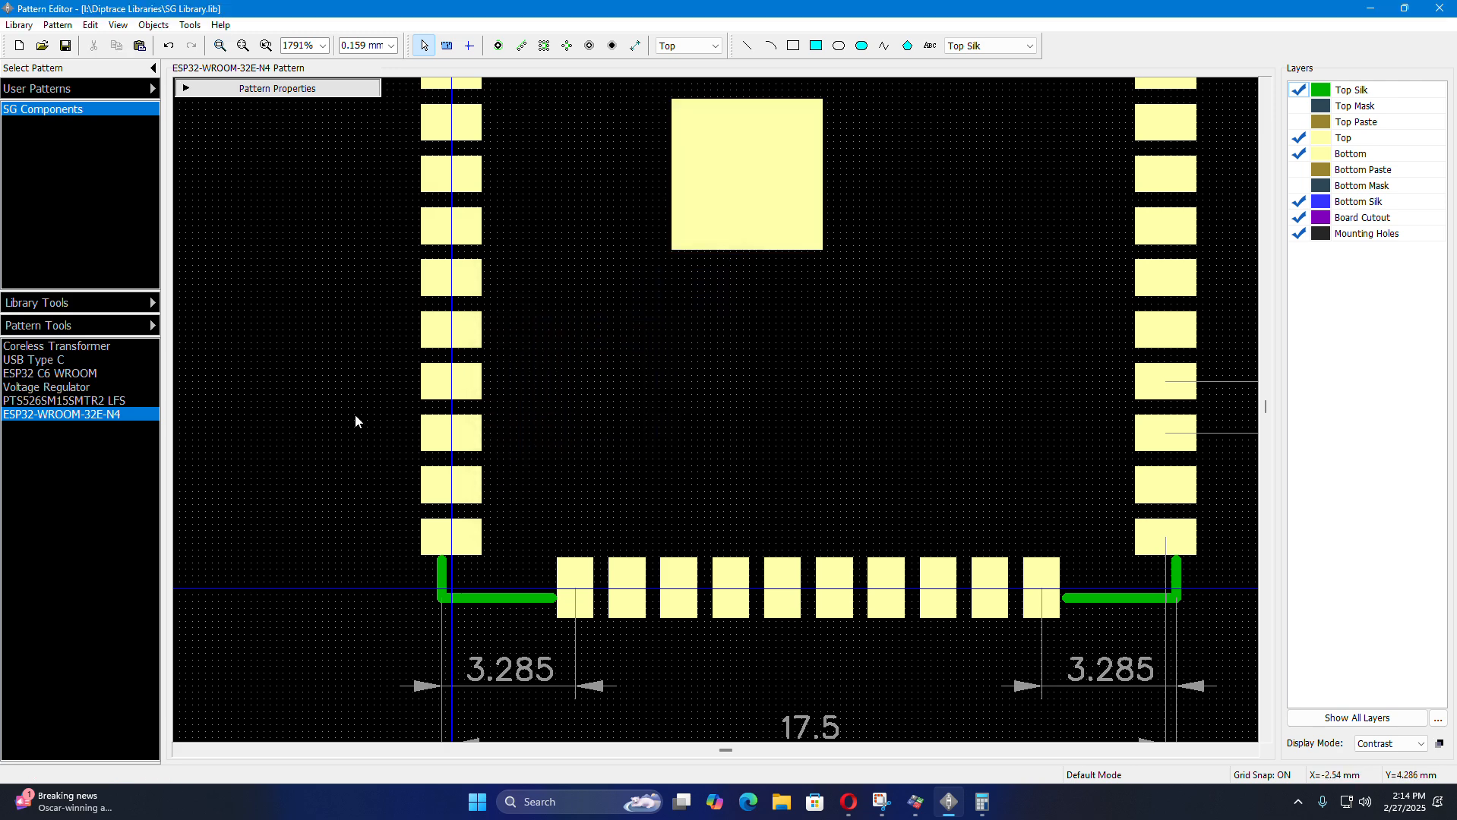
double_click(771, 232)
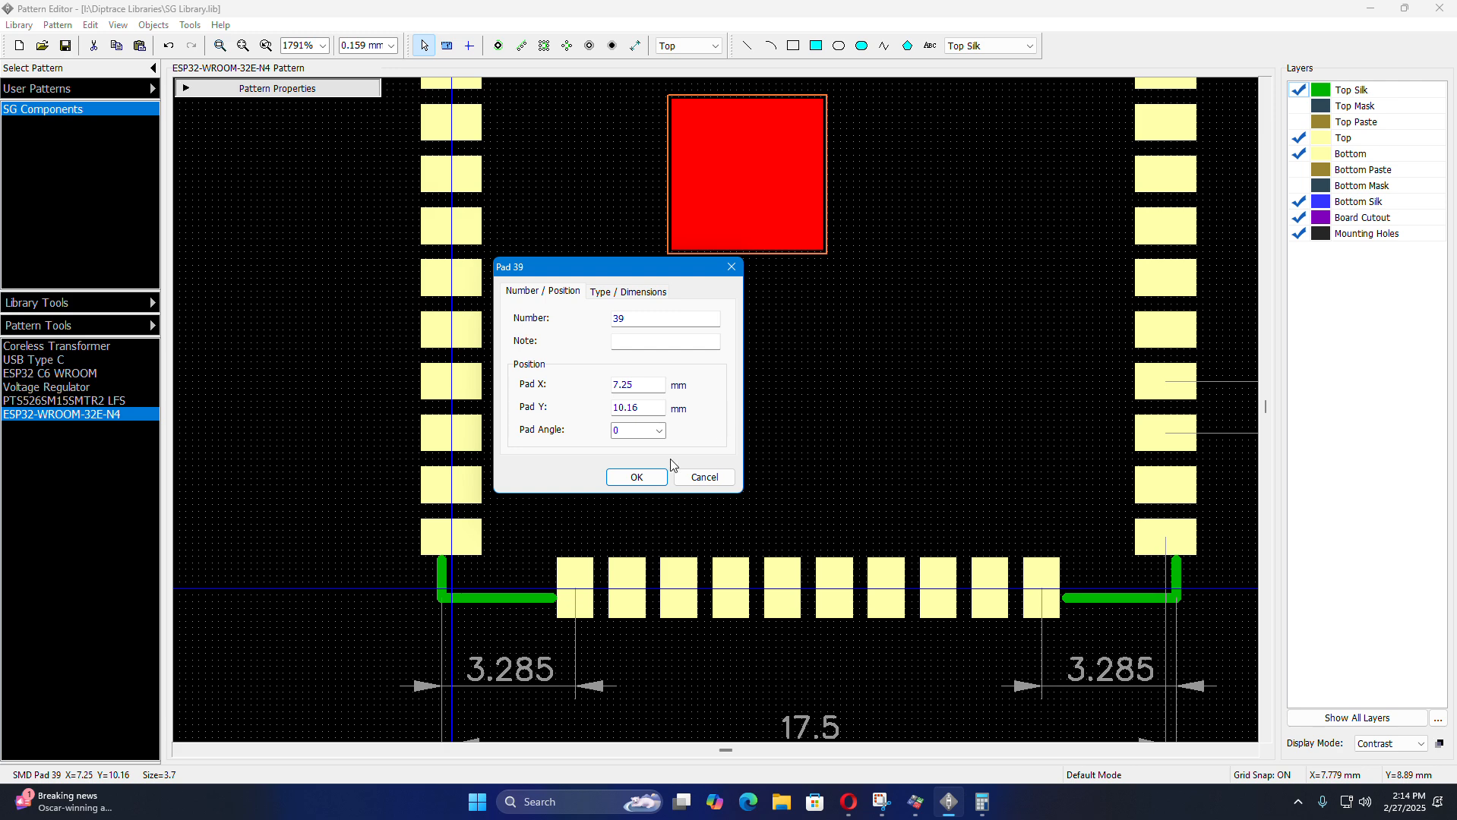
left_click(659, 479)
- Check the Y coordinate of the silkscreen line below pad 25, consult the thermal pad's vertical offset in the browser datasheet, and return to the Pattern Editor
scroll(907, 646, "down", 3)
scroll(929, 625, "up", 2)
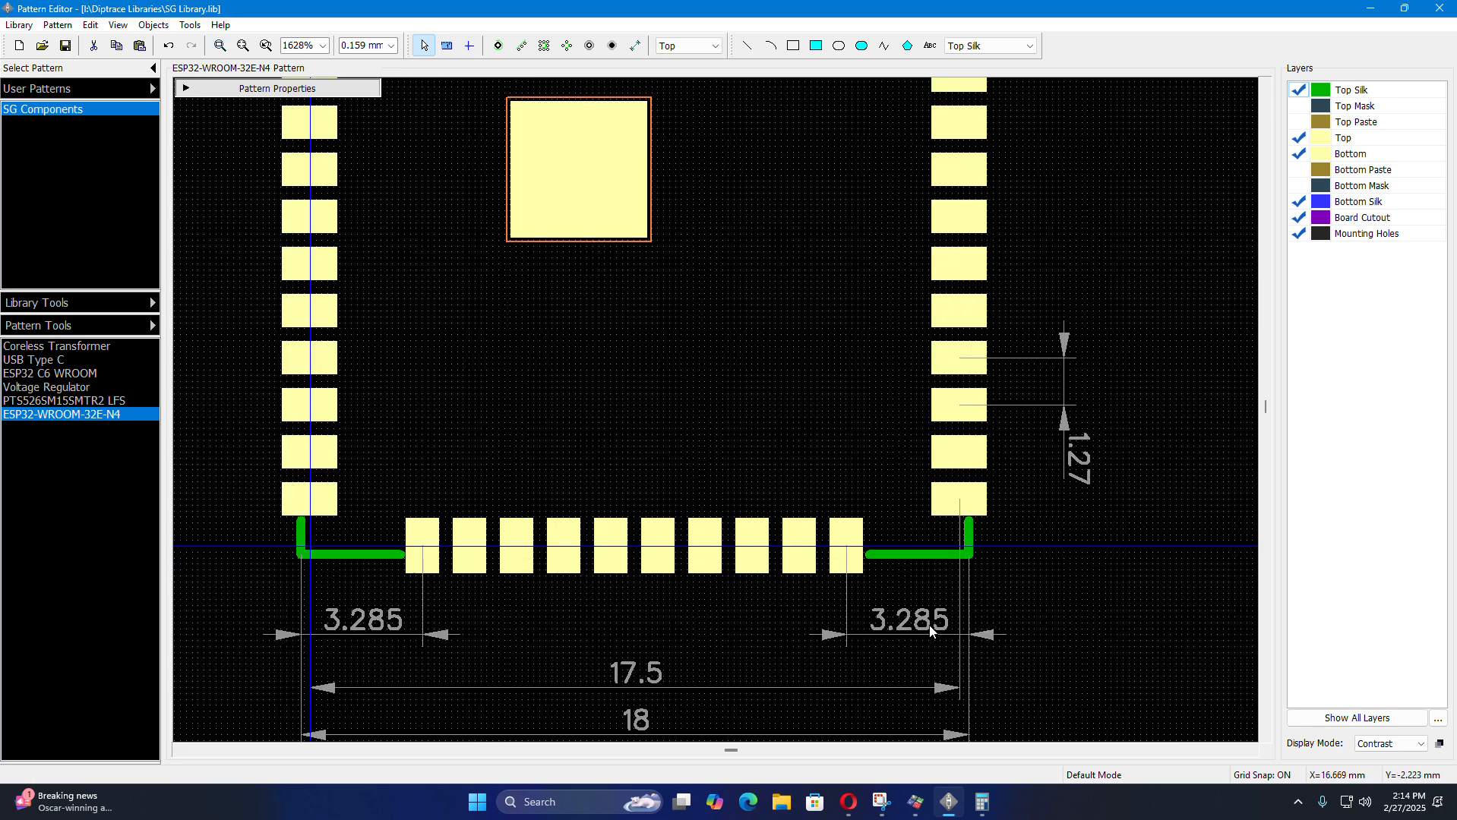
double_click(931, 556)
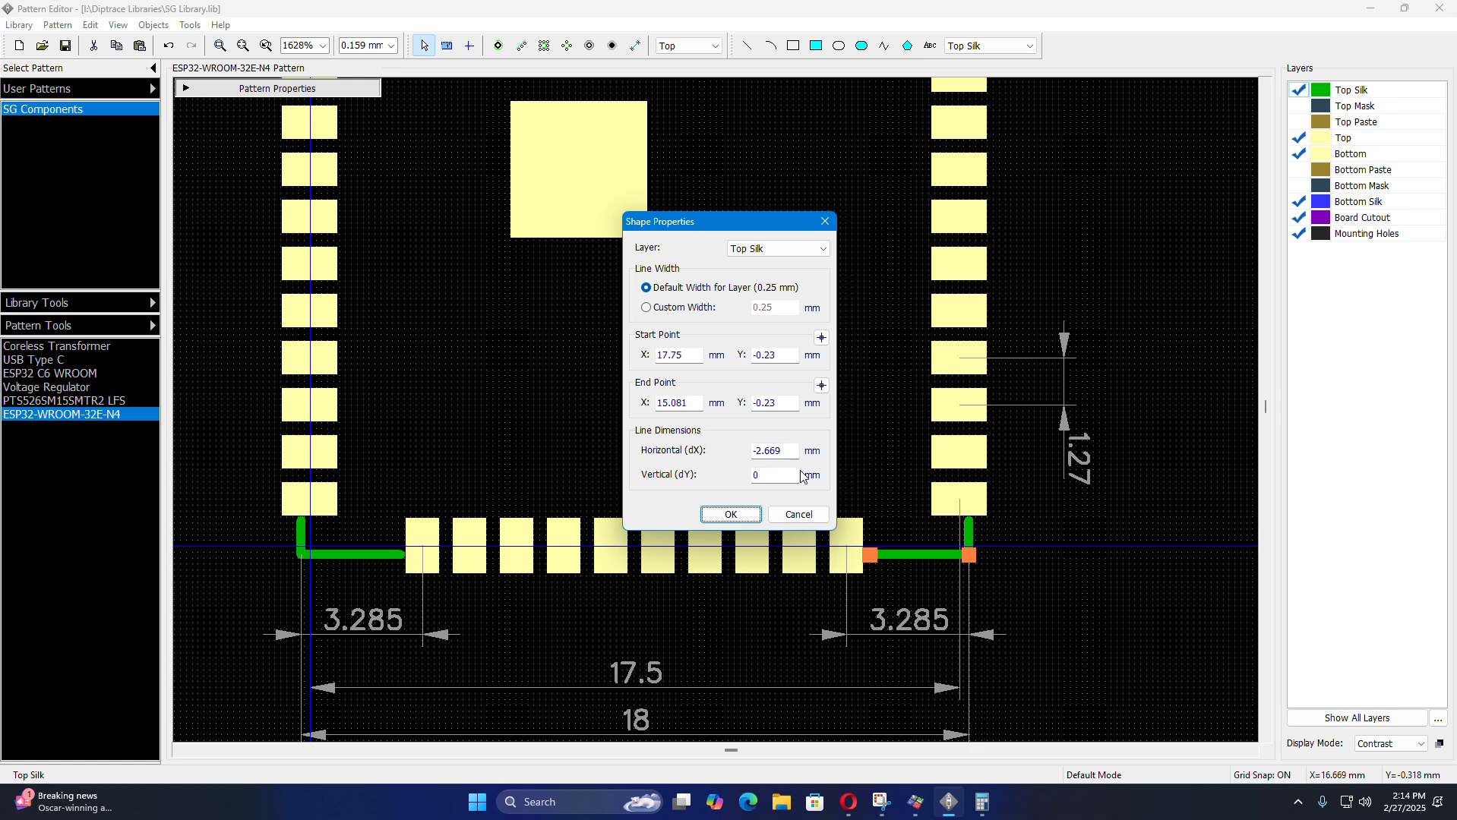
left_click(735, 516)
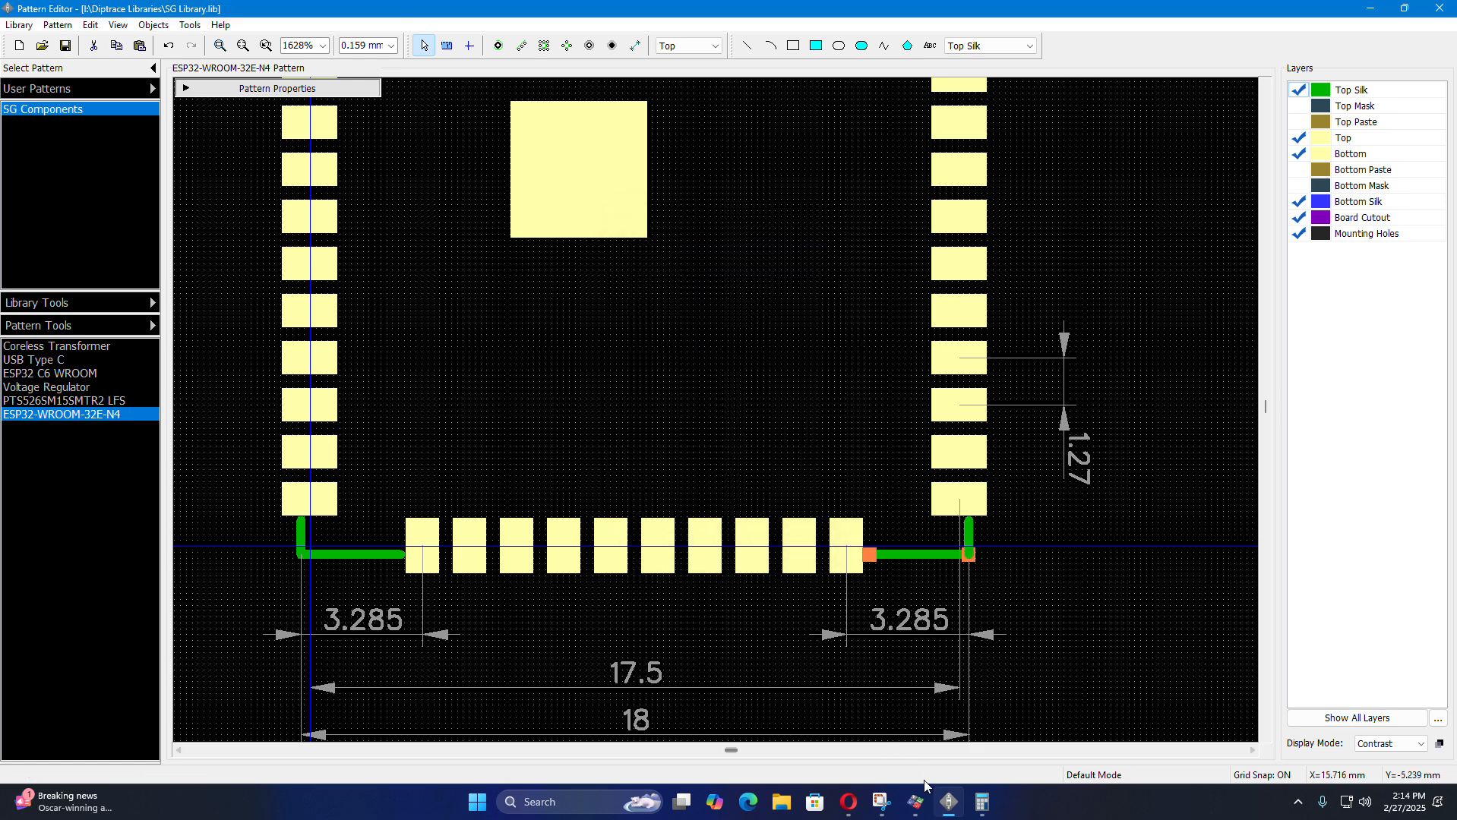
left_click(982, 802)
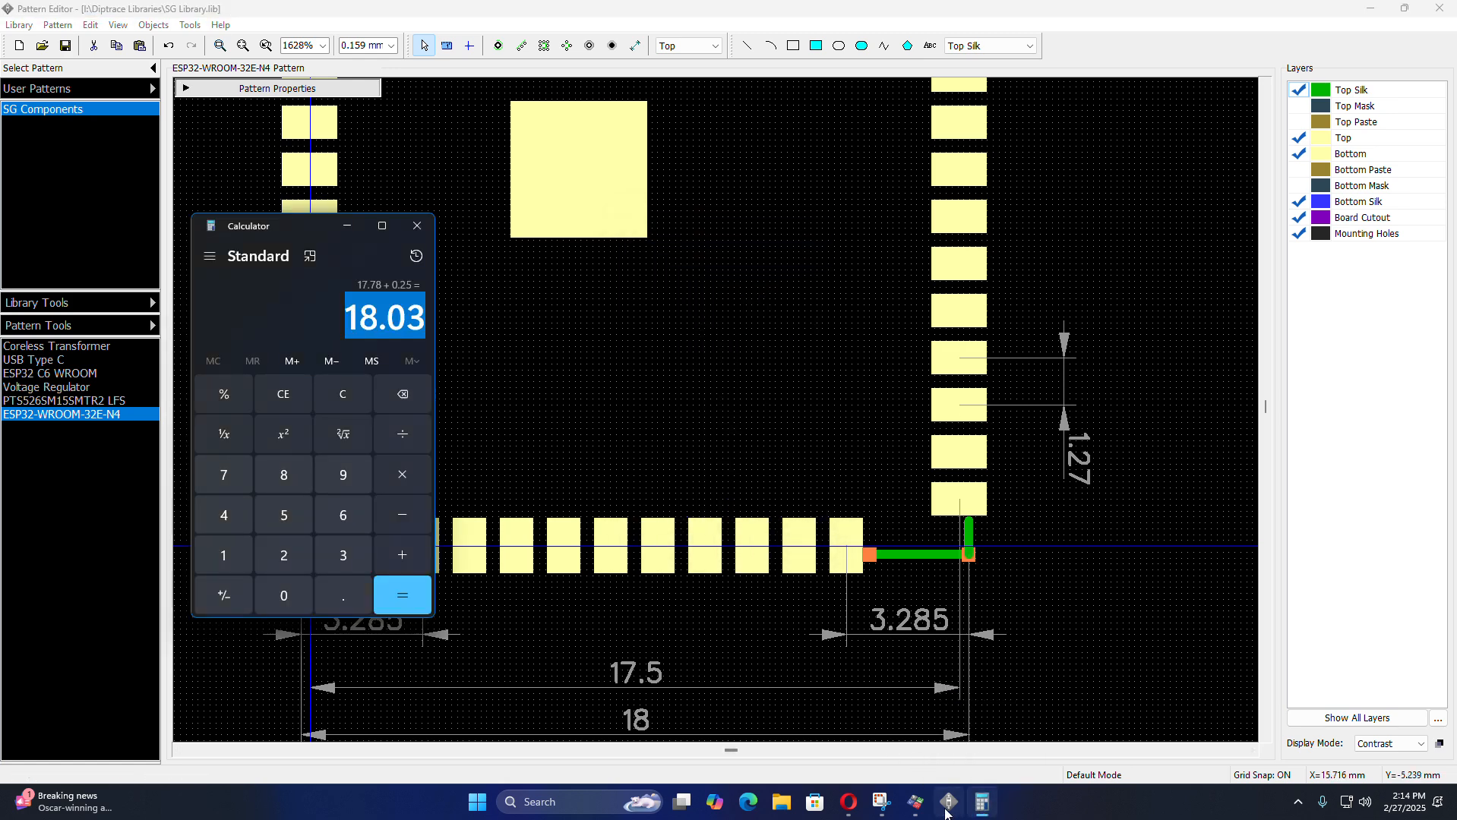
left_click(849, 804)
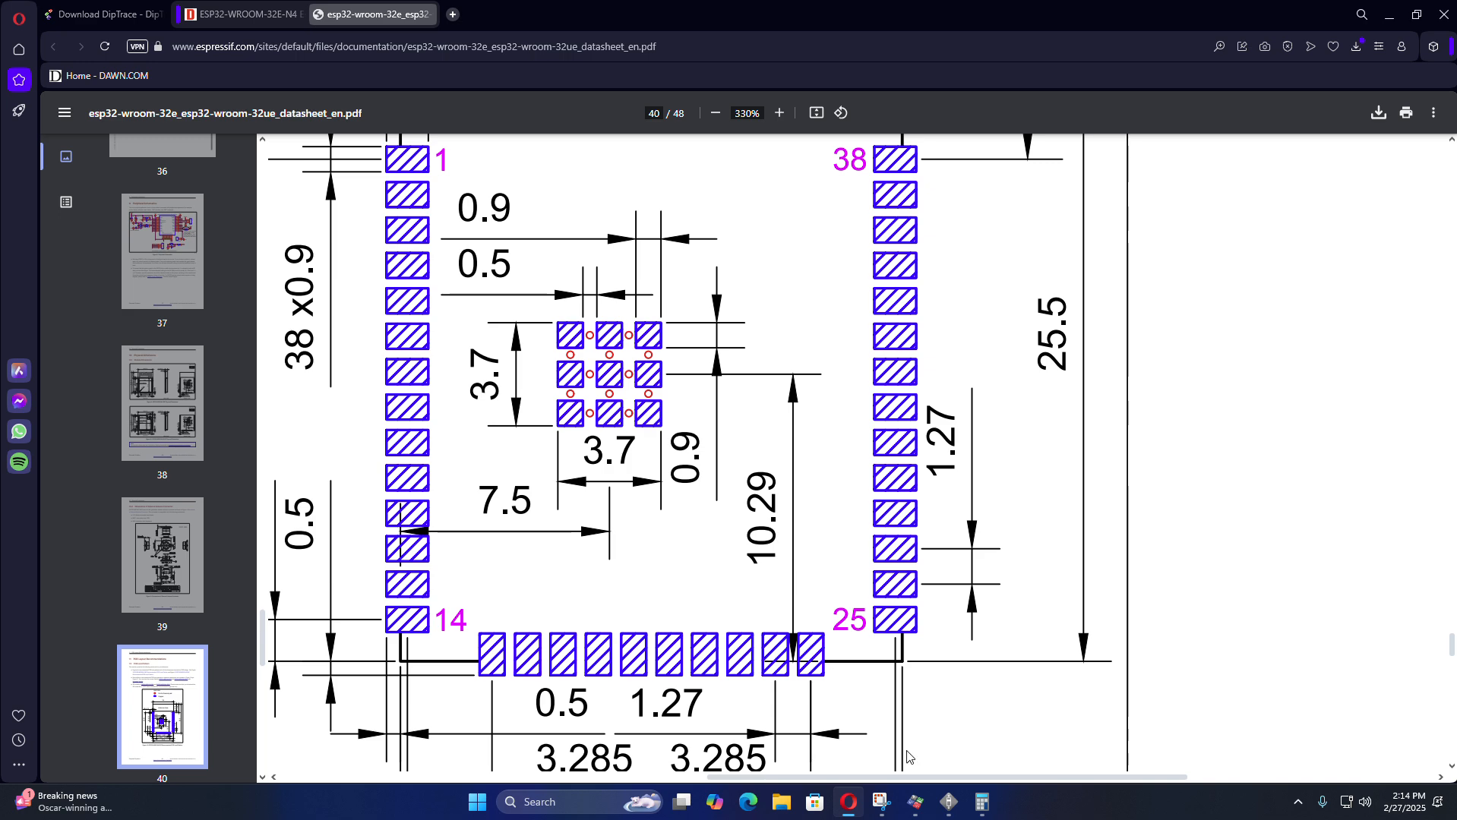
left_click(948, 802)
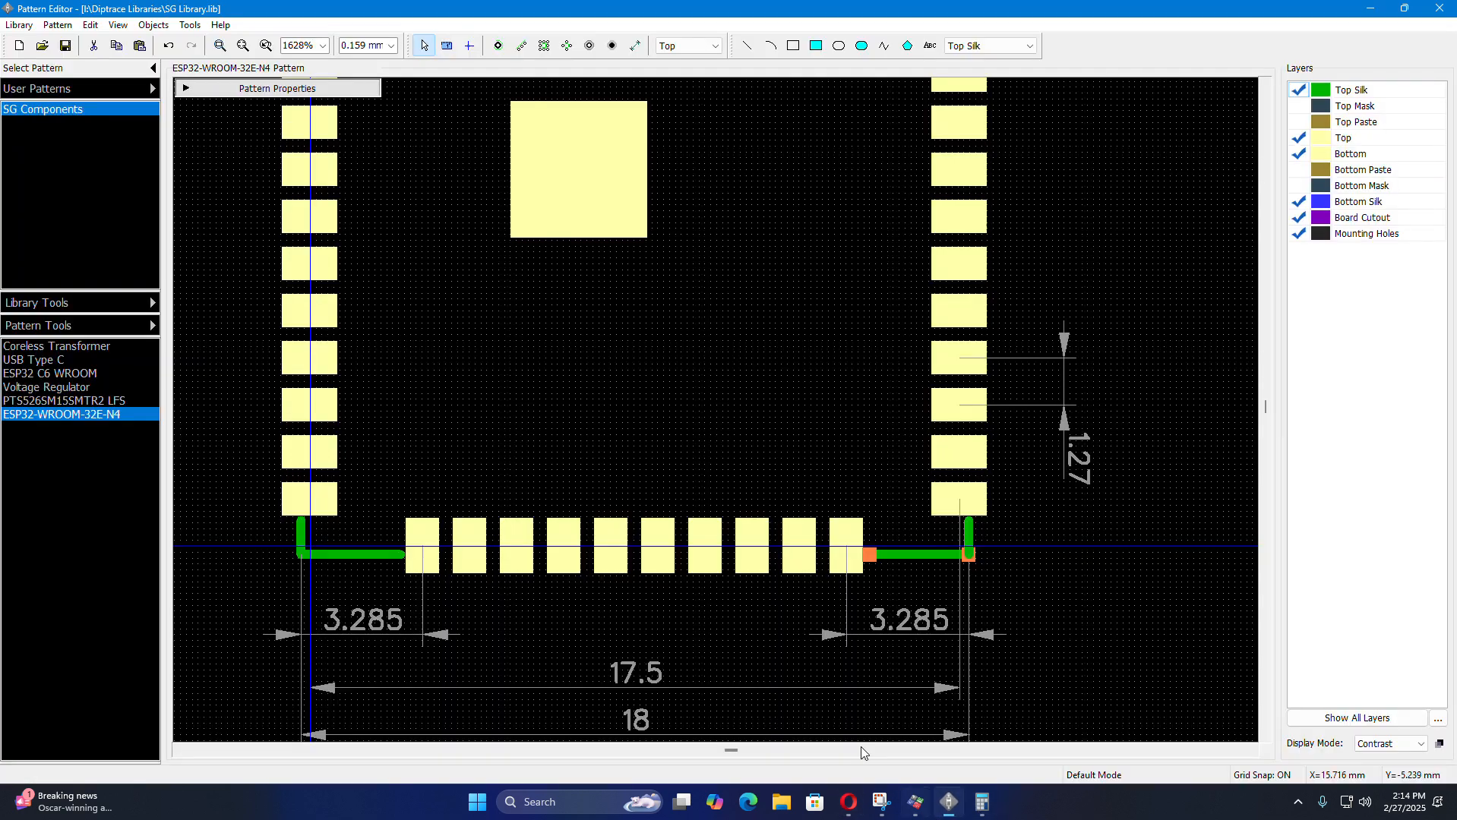
- Set the Y position of pad 39 to 10.06 mm
double_click(646, 226)
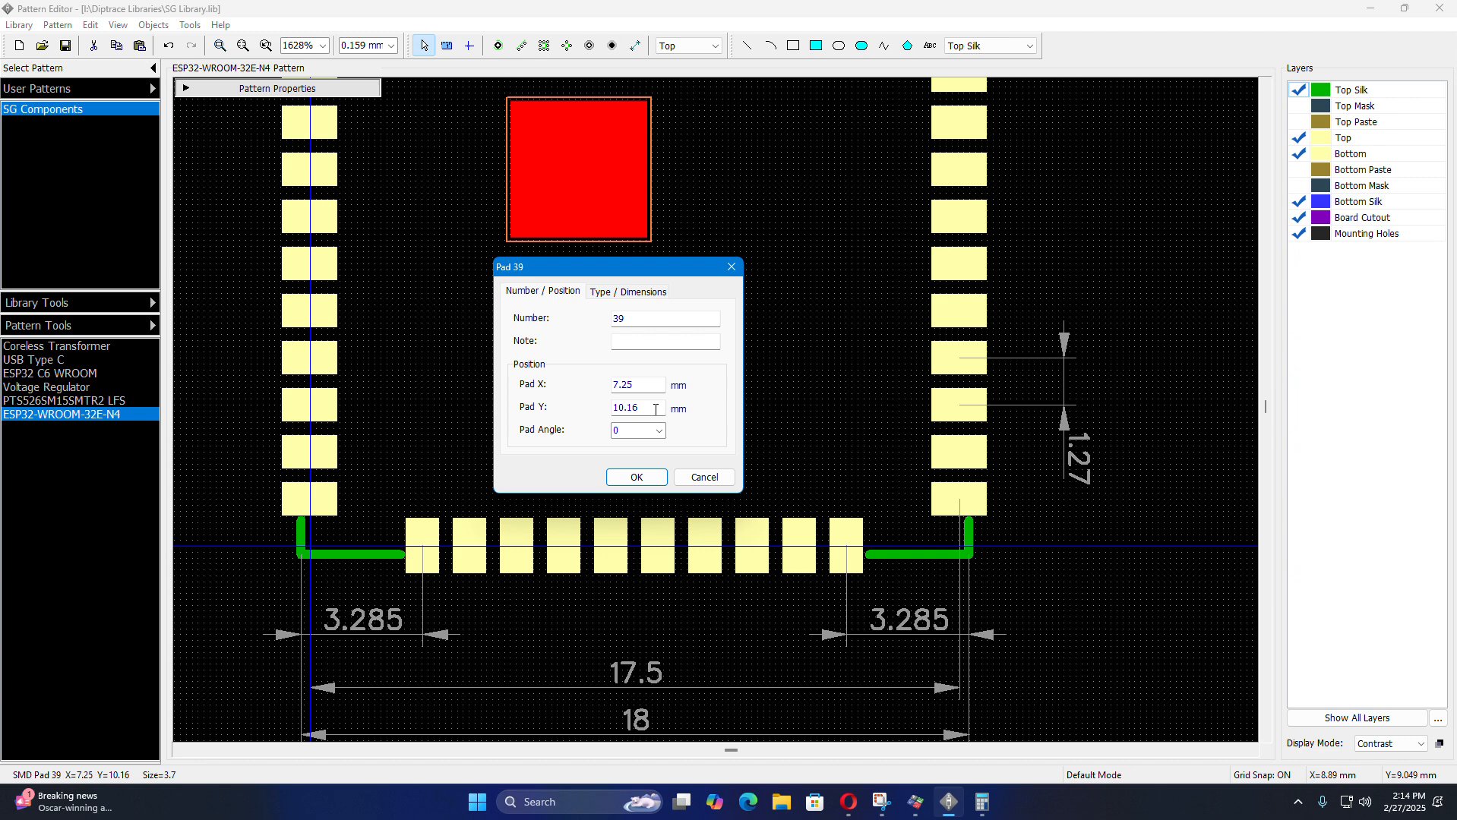
left_click(654, 408)
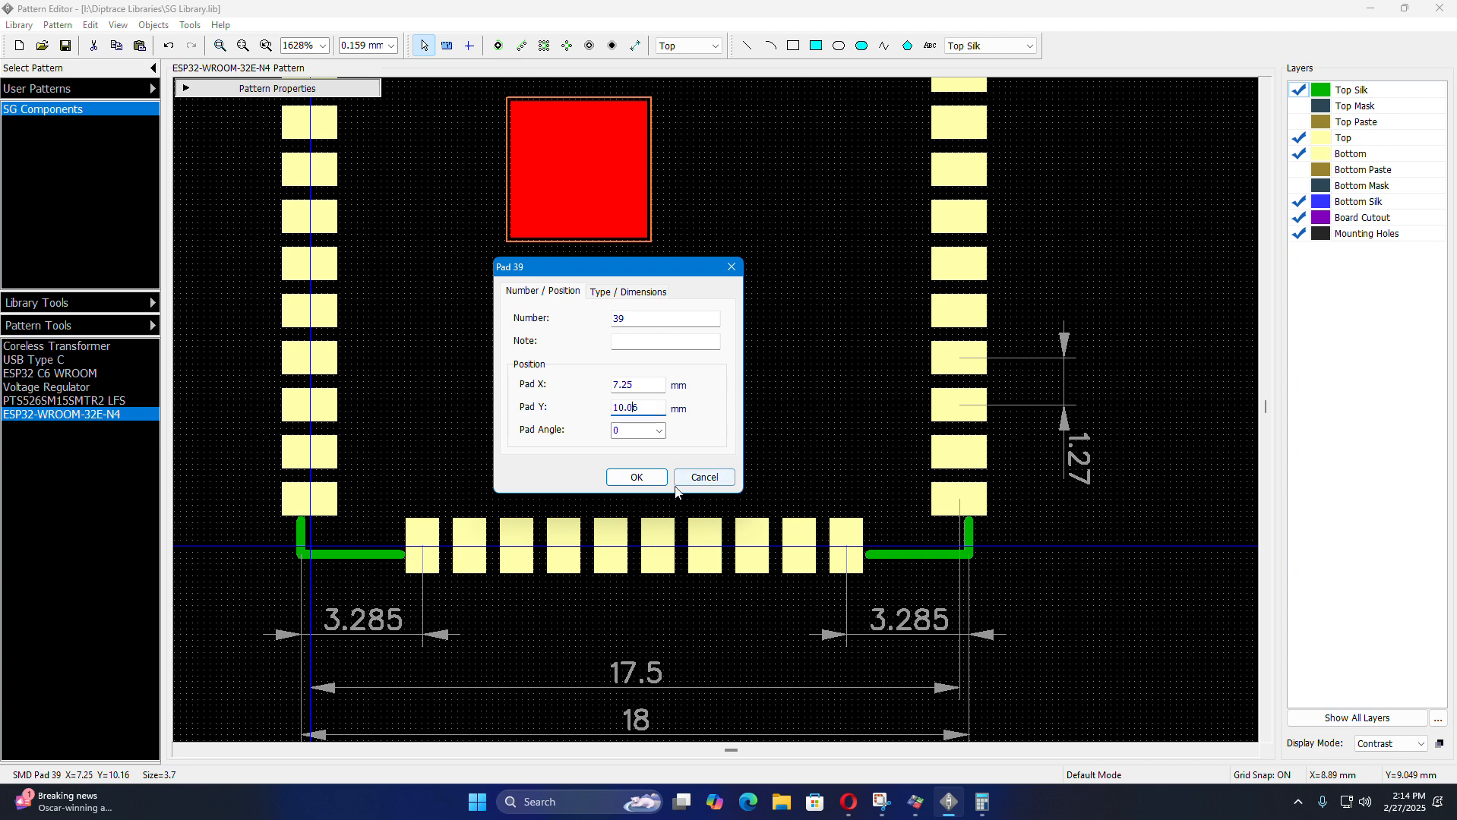
left_click(636, 477)
- Add a horizontal dimension from the silkscreen corner below pad 14 to the center of pad 39, placed below the pad
scroll(631, 521, "down", 2)
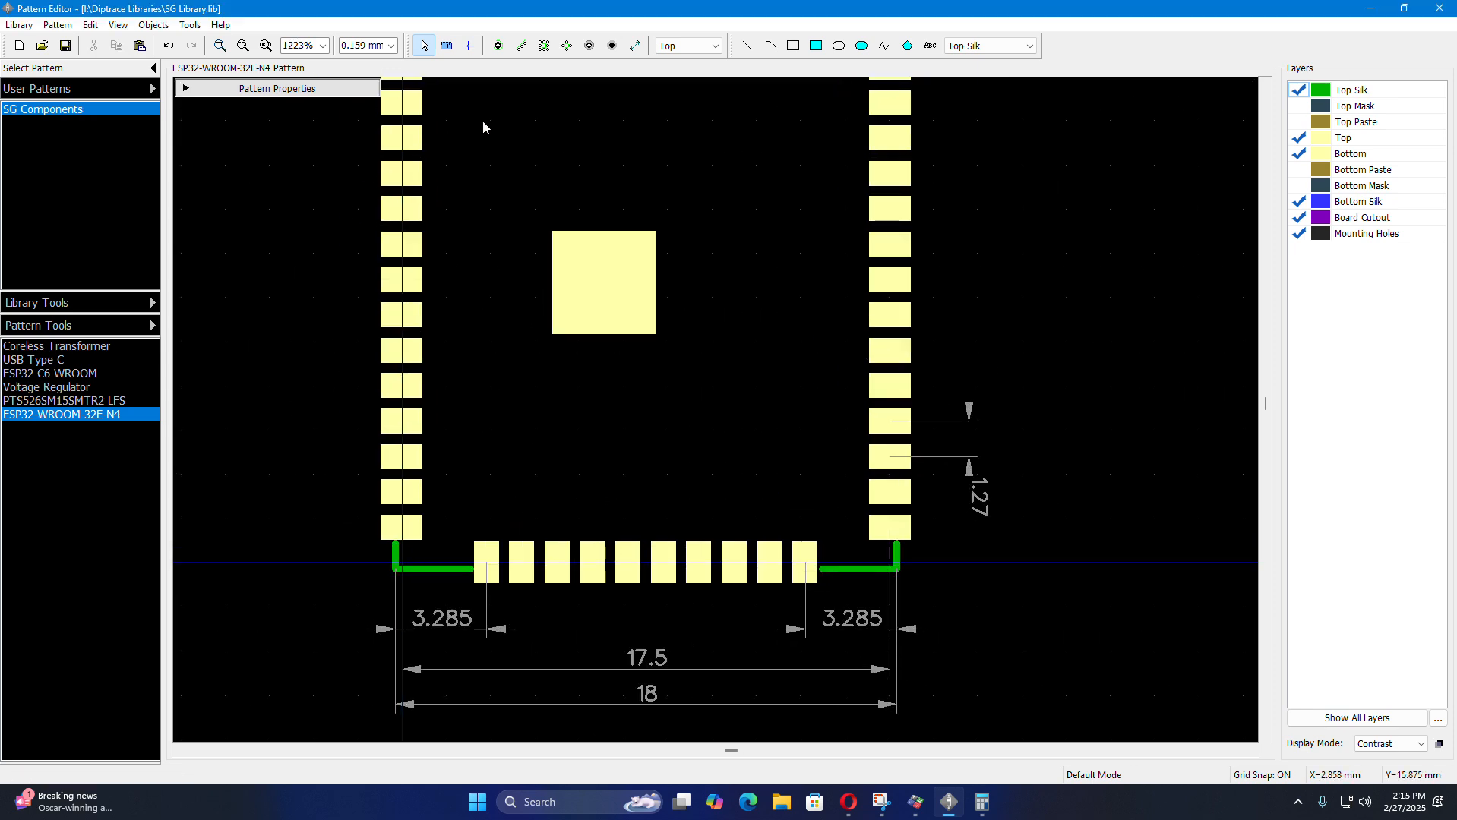
left_click(636, 46)
left_click(636, 70)
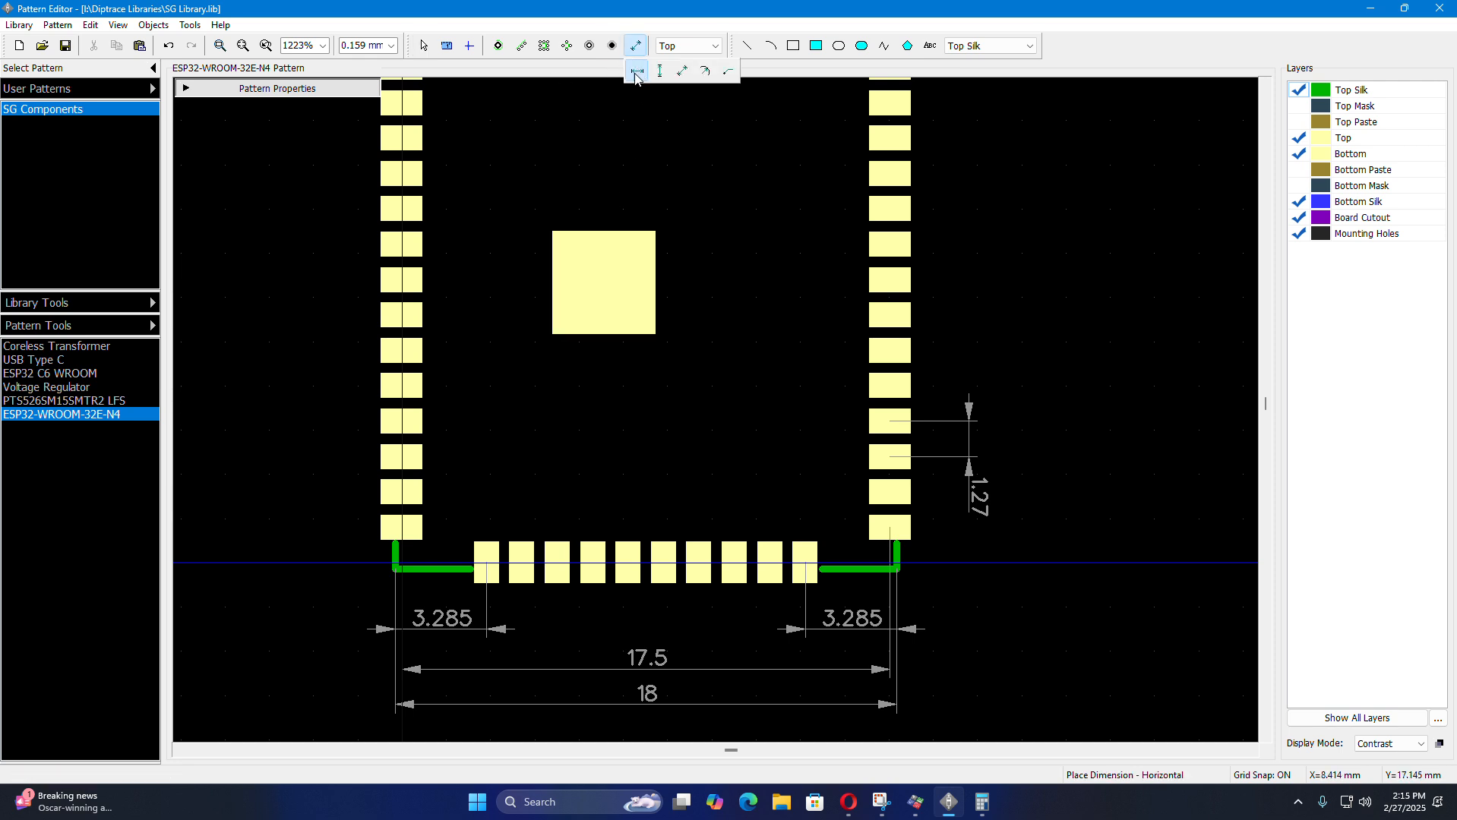
left_click(394, 568)
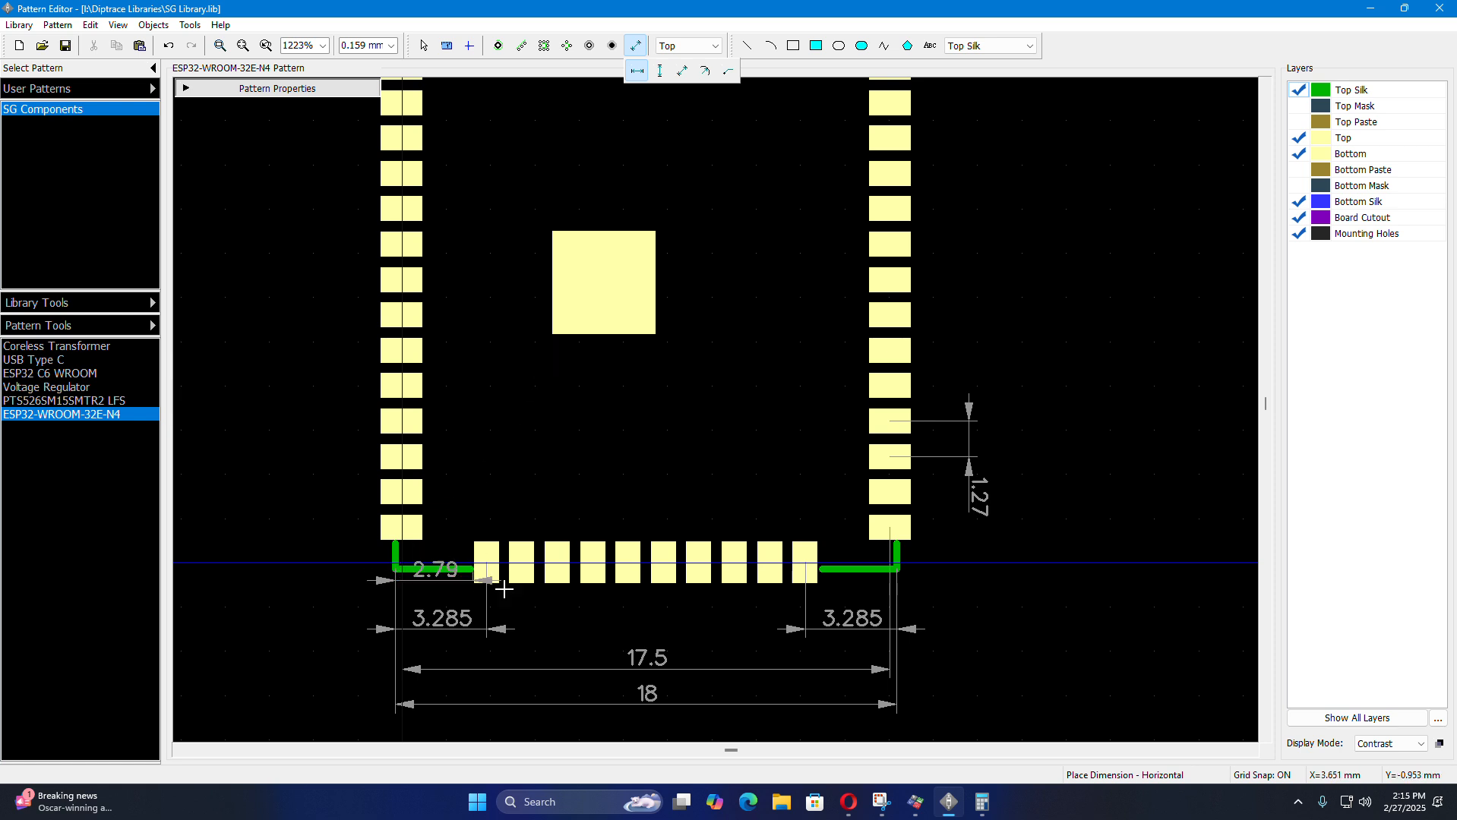
left_click(604, 282)
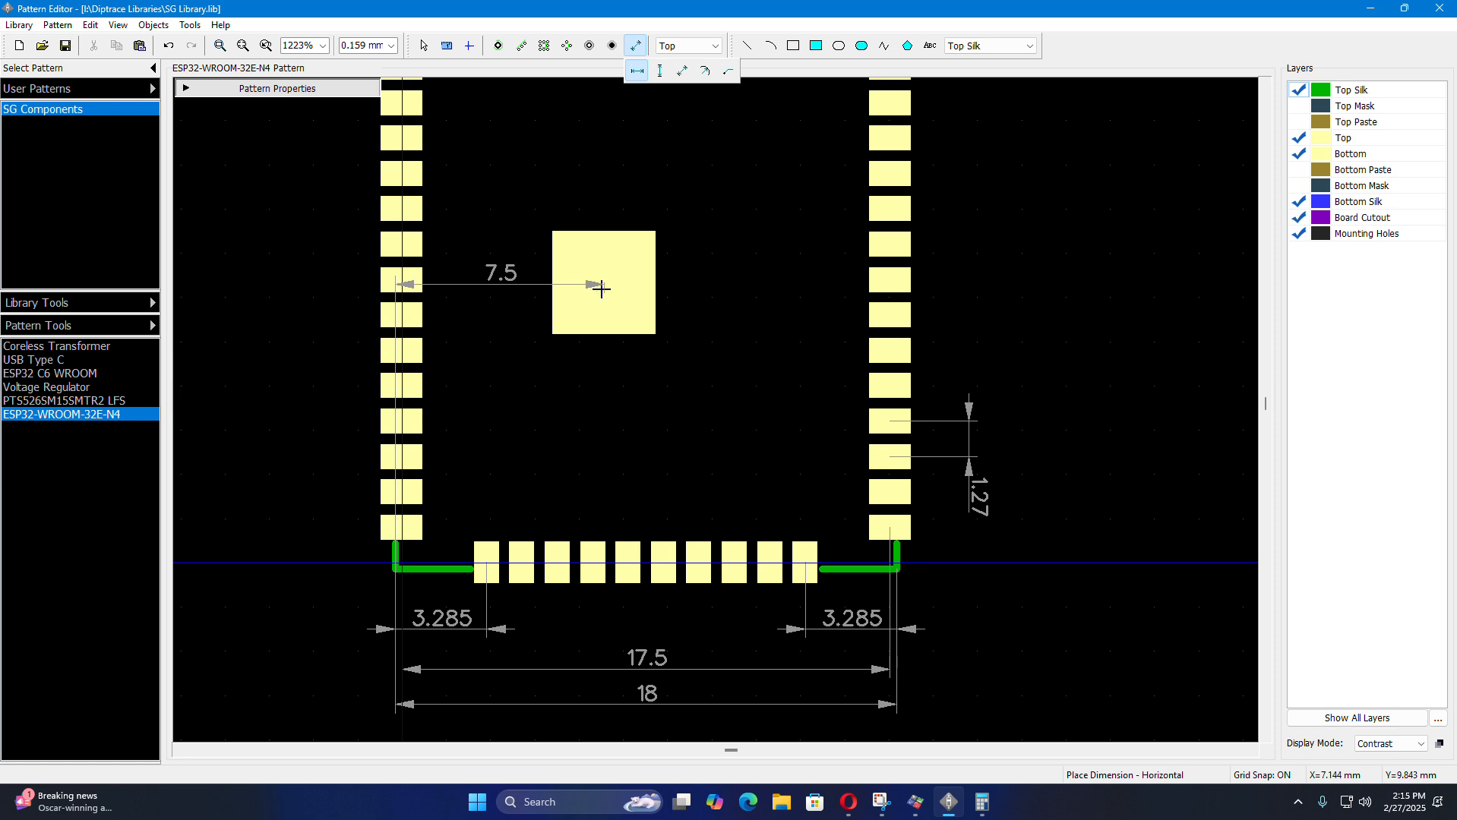
left_click(606, 422)
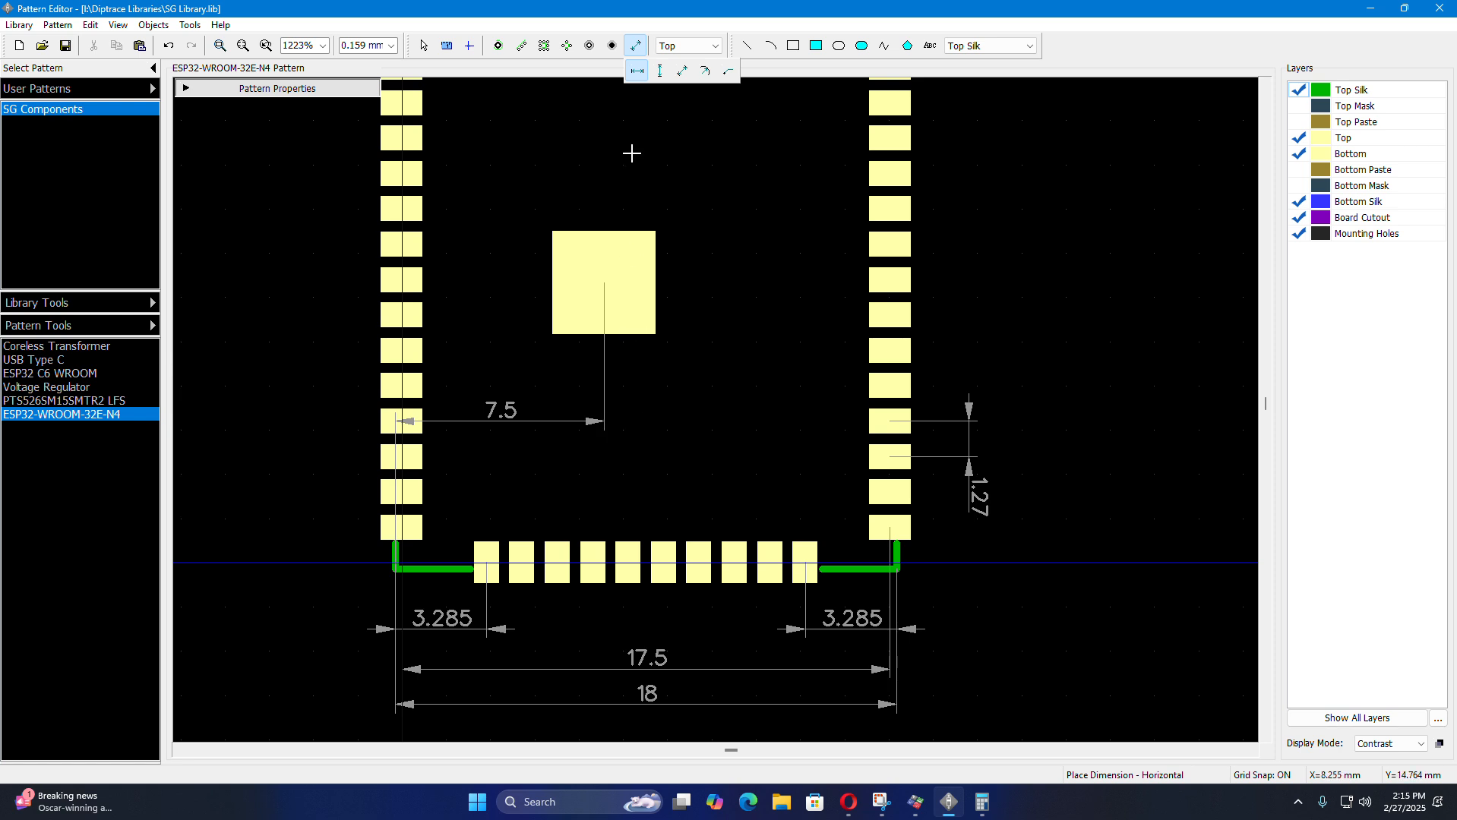
- Add a vertical dimension from the silkscreen corner below pad 25 to the center of pad 39
left_click(659, 73)
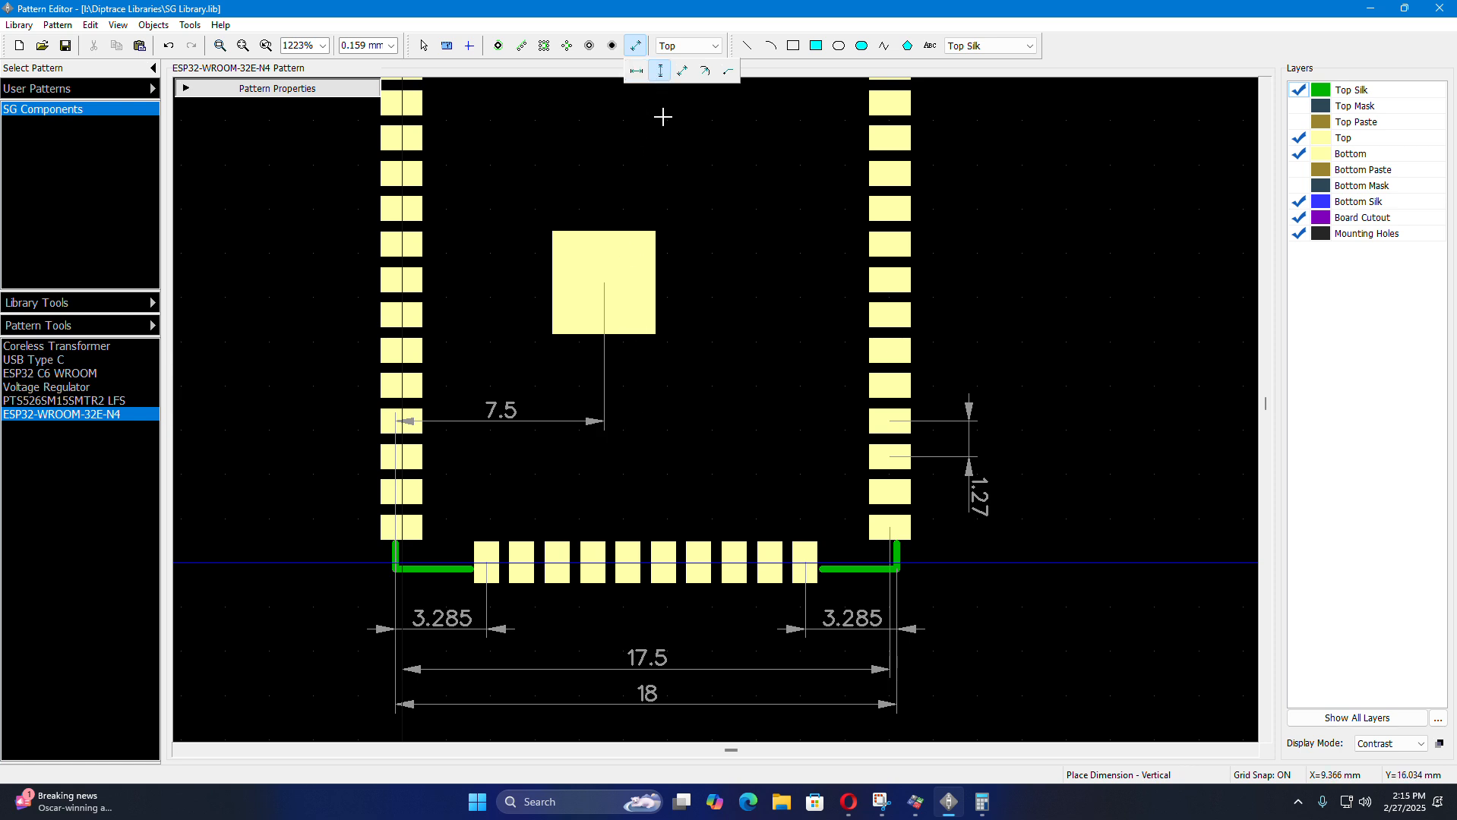
left_click(897, 570)
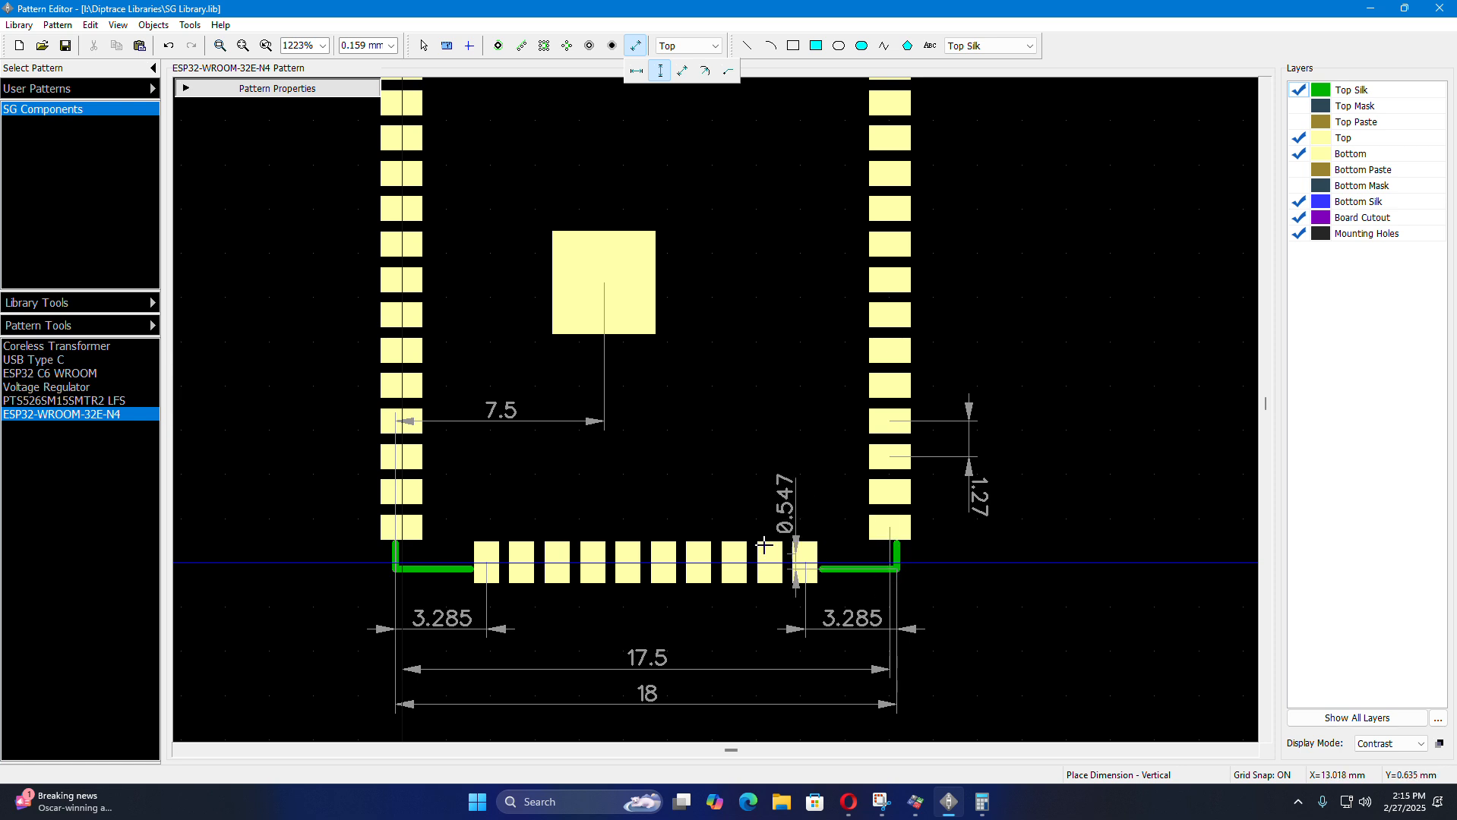
left_click(604, 283)
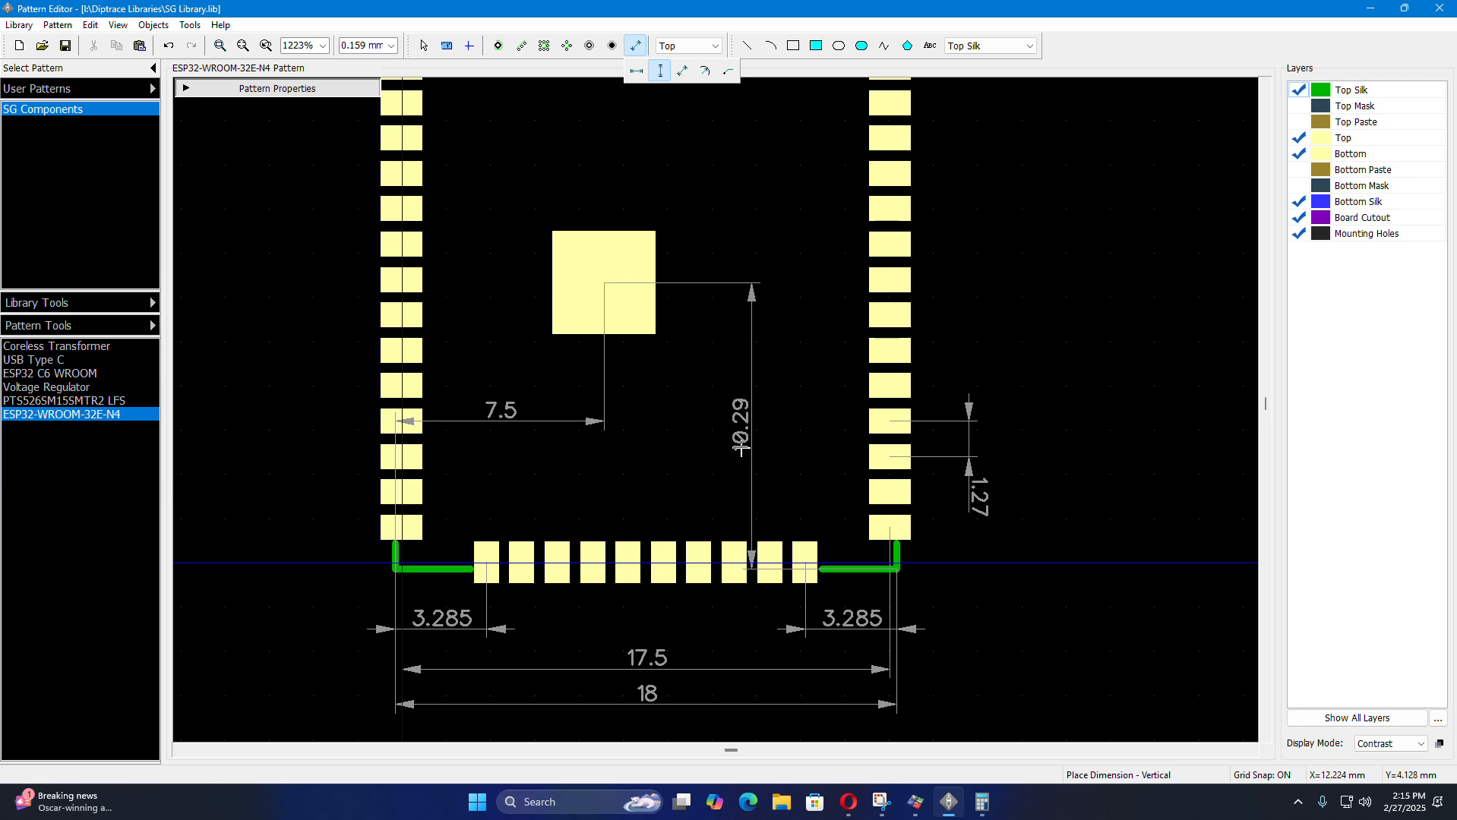
- Compare the thermal pad's dimensions with the datasheet in the browser, and return to the Pattern Editor to examine the whole footprint
left_click(849, 804)
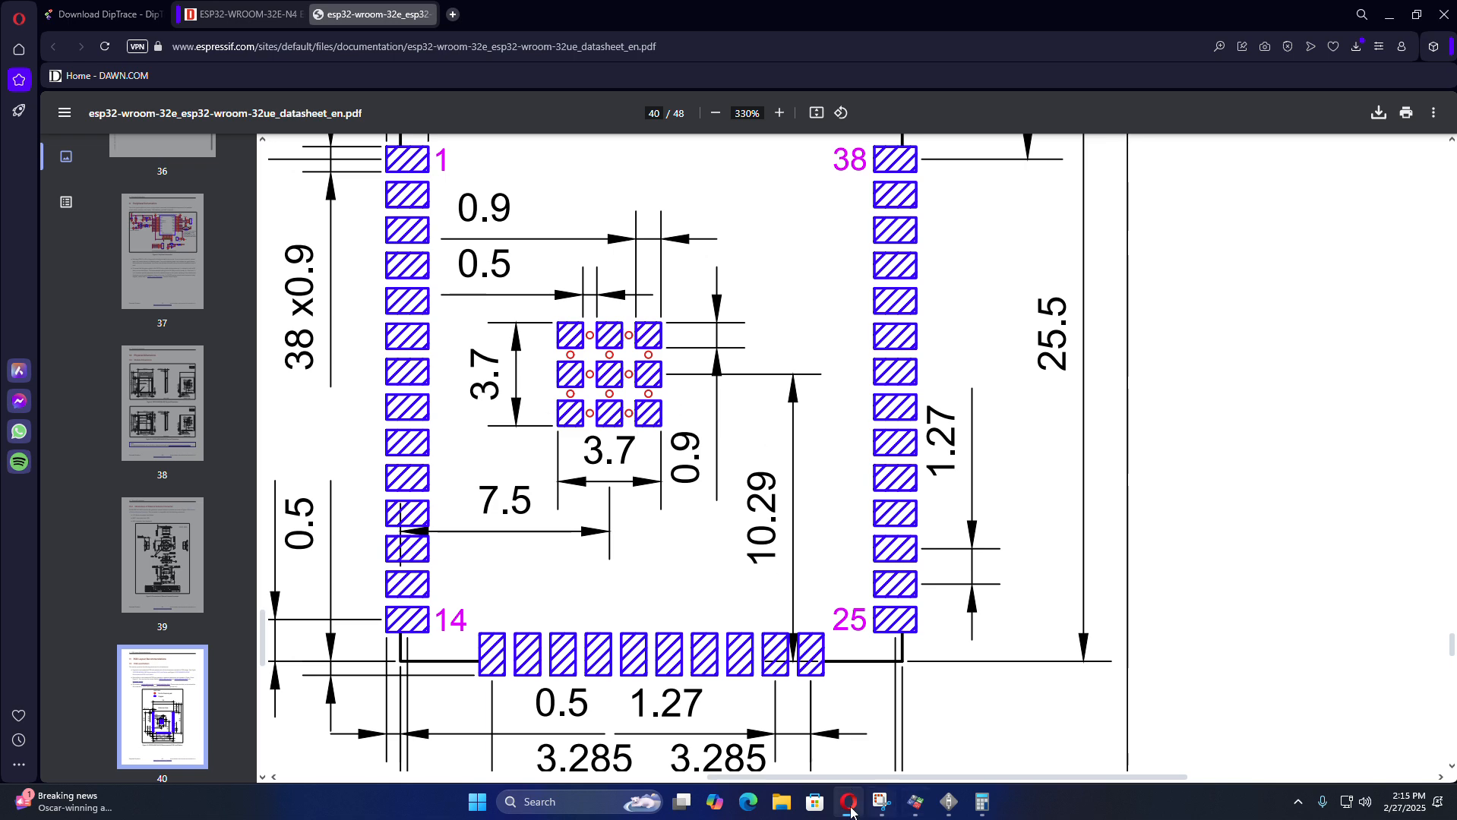
left_click(948, 802)
key("Escape")
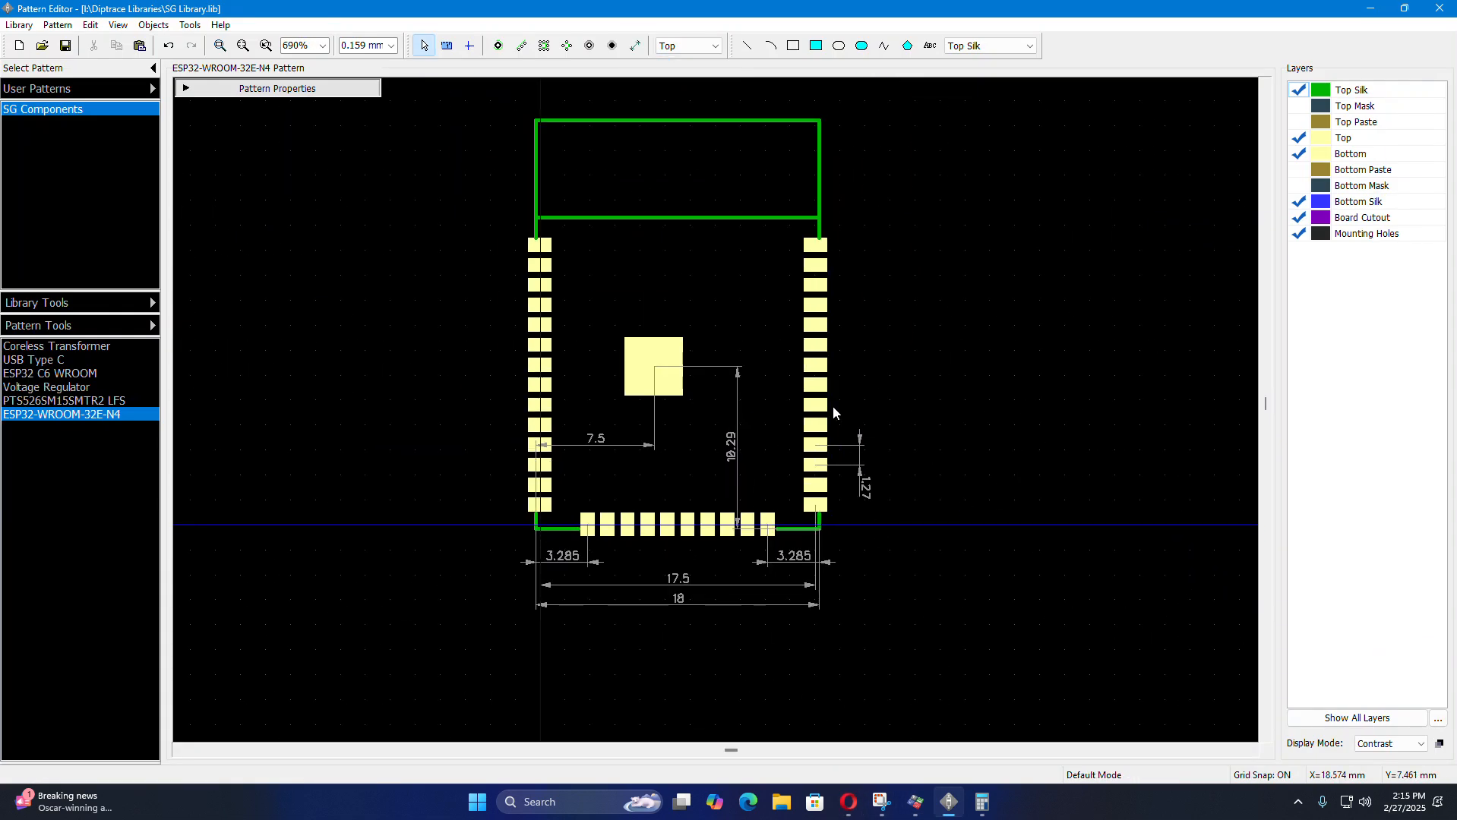
scroll(729, 388, "up", 2)
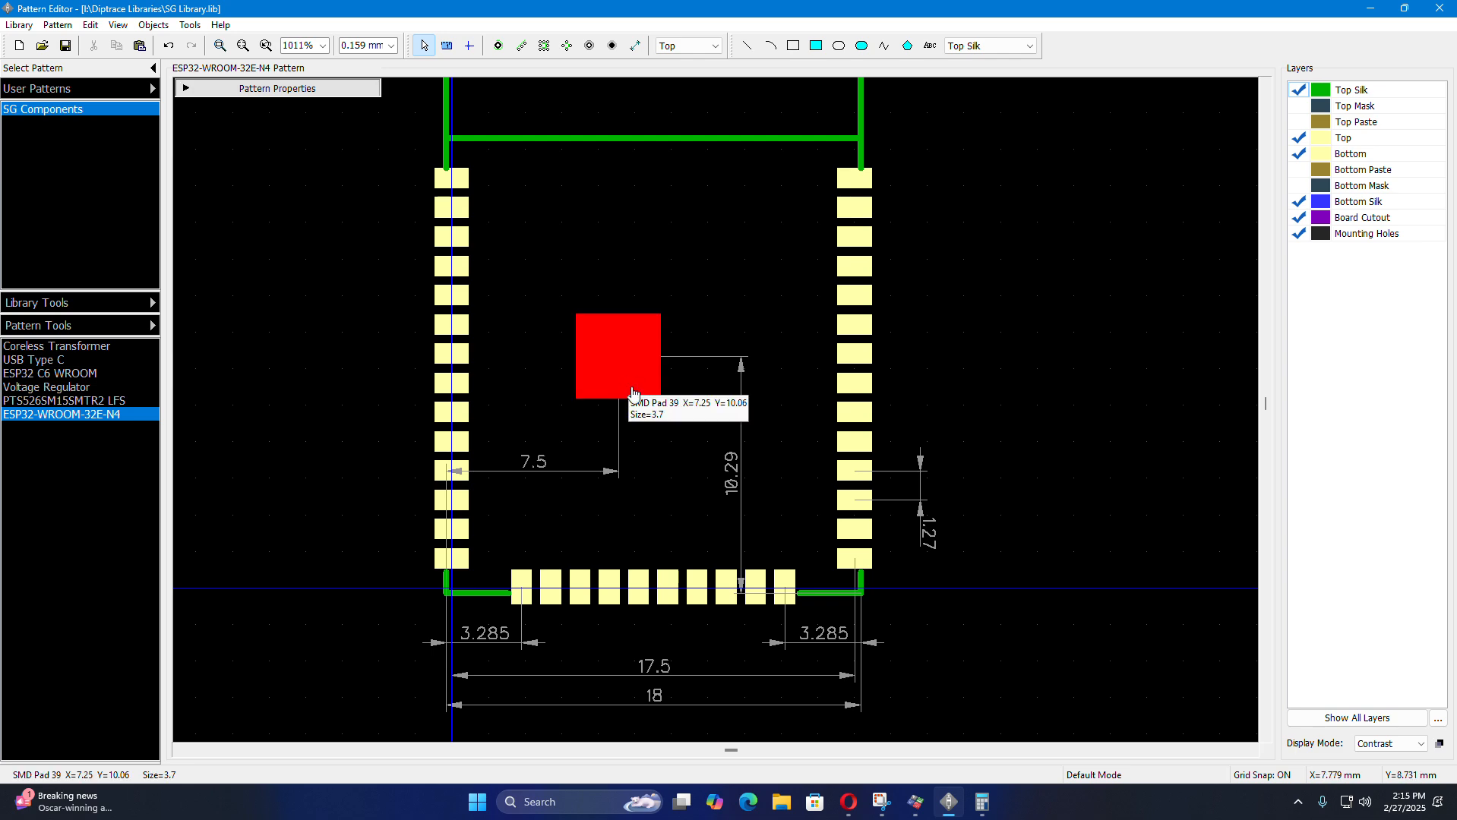
scroll(676, 596, "down", 2)
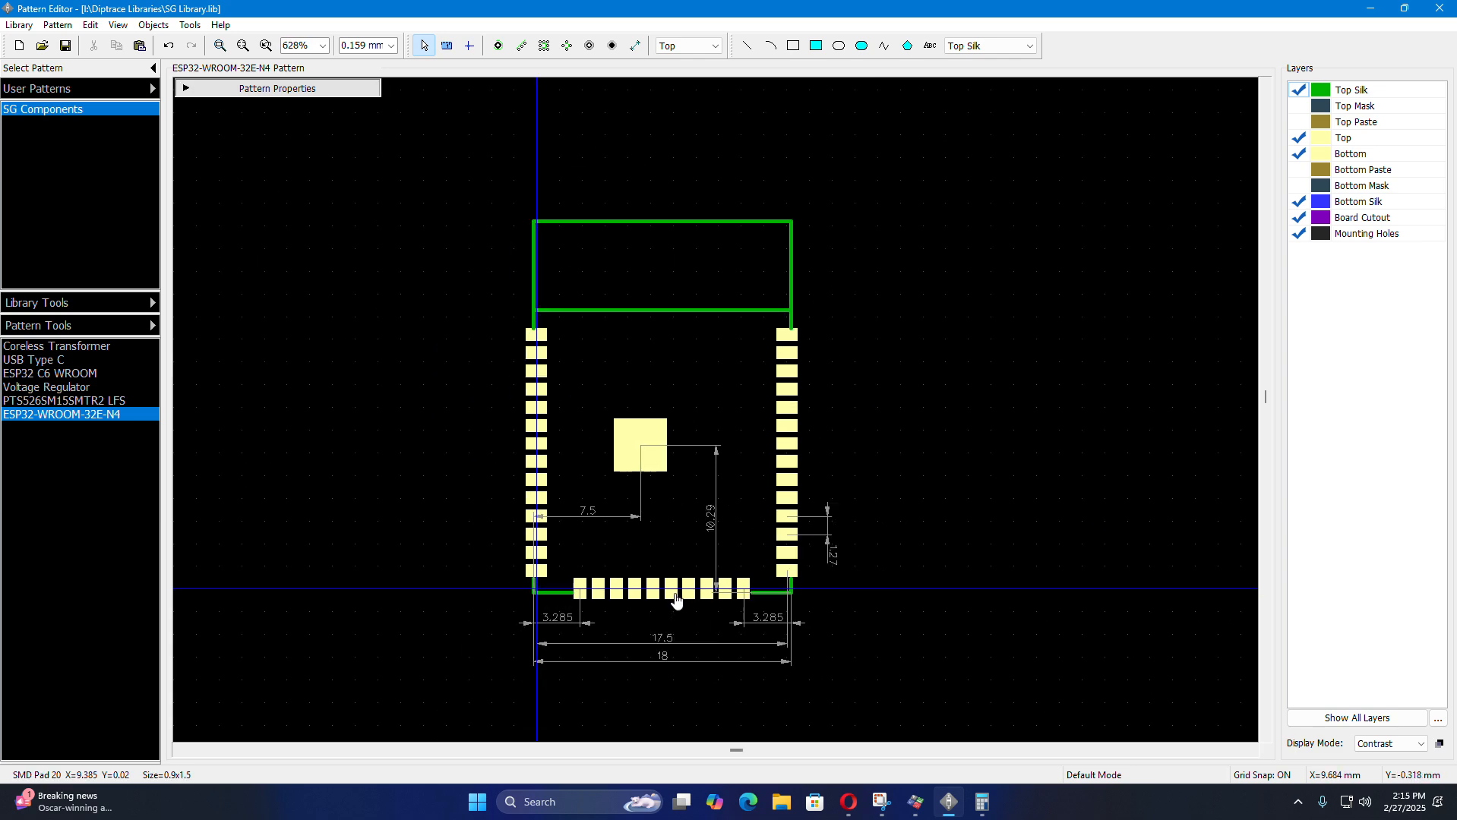
scroll(663, 456, "up", 2)
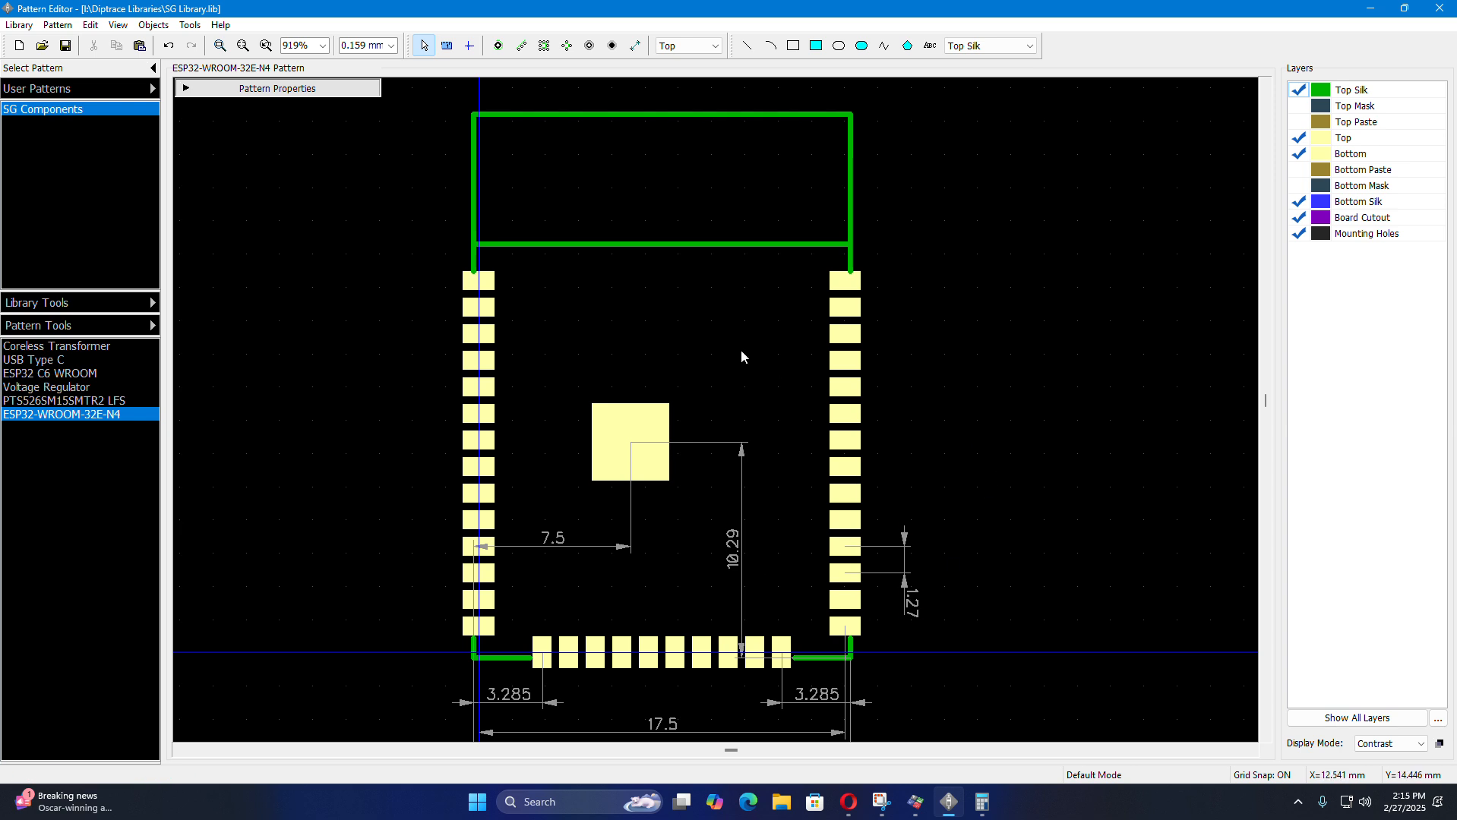
- Check the antenna area at the upper end of the module in the browser datasheet, and return to the Pattern Editor
scroll(741, 355, "down", 1)
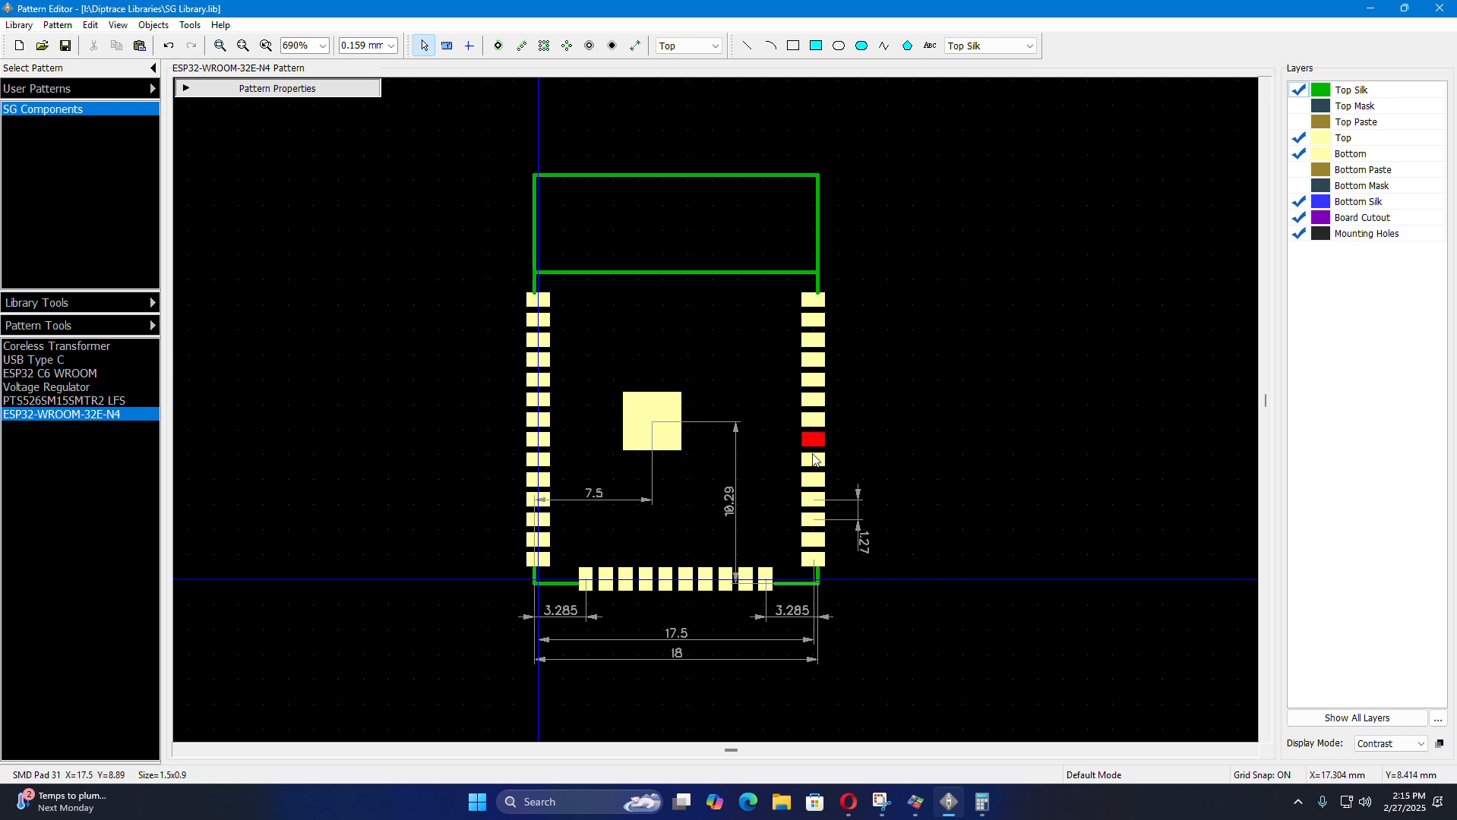
scroll(879, 395, "up", 1)
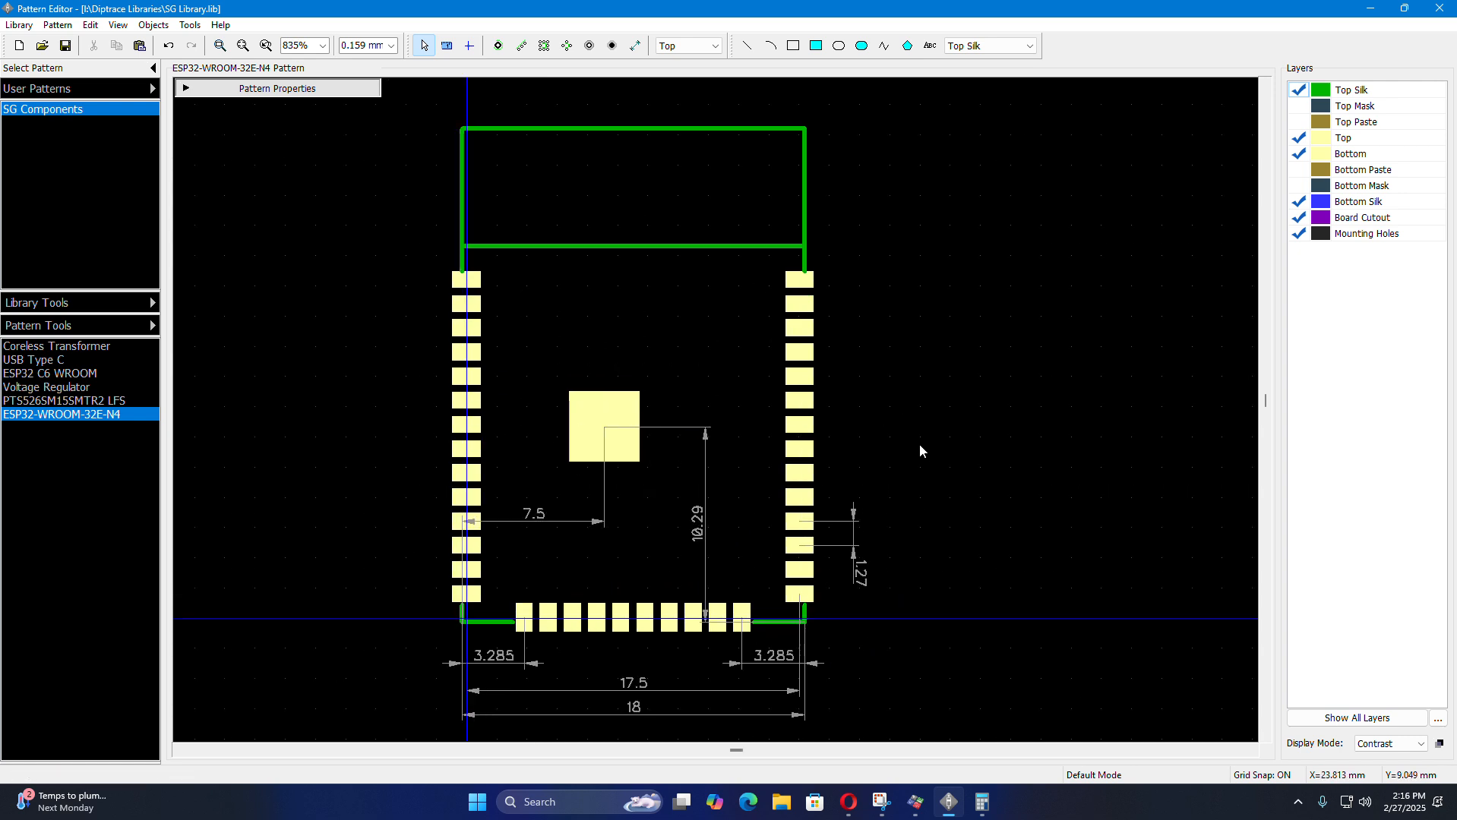
scroll(740, 623, "down", 2)
scroll(637, 465, "up", 6)
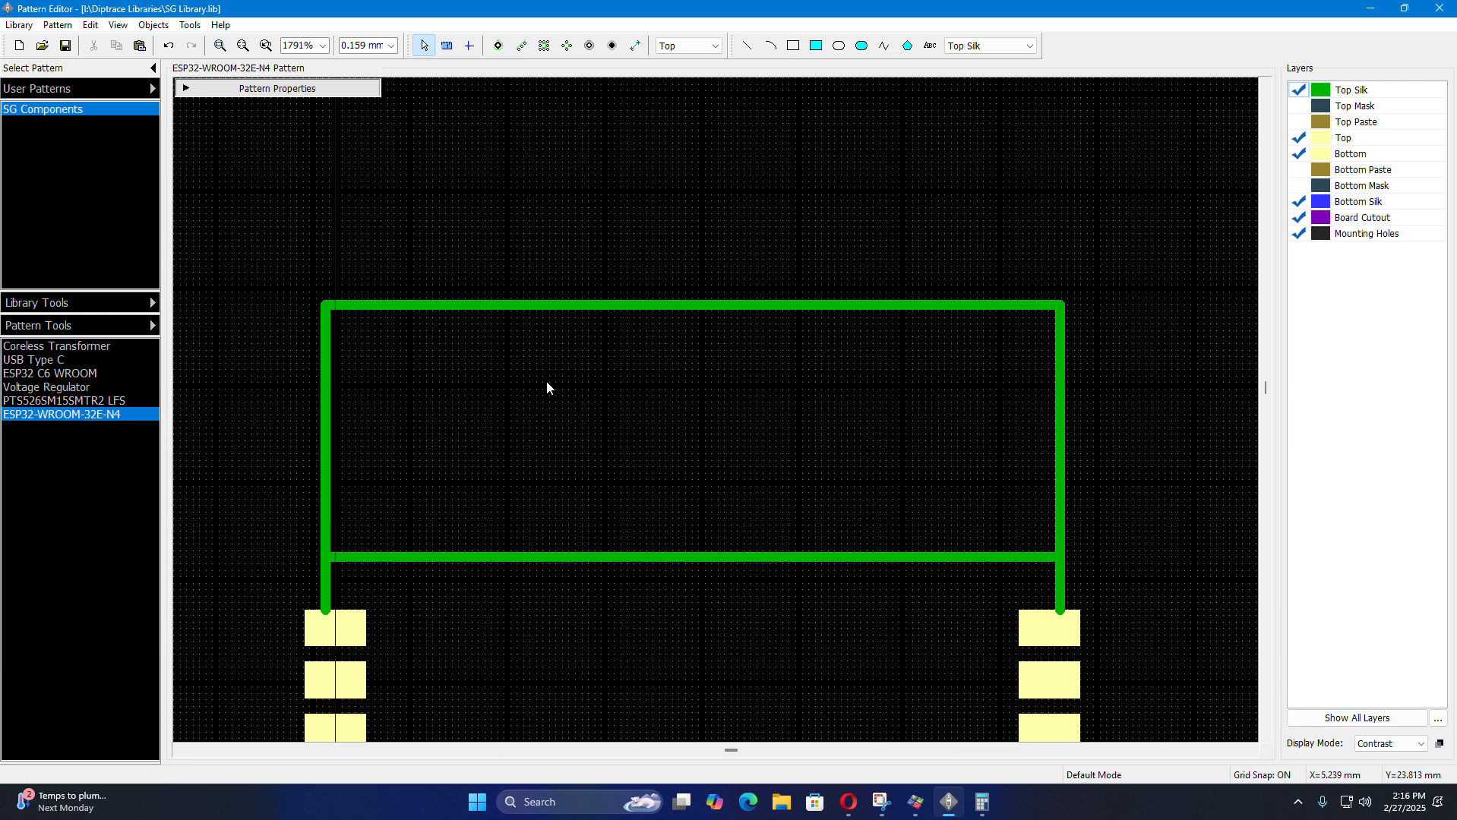
left_click(849, 802)
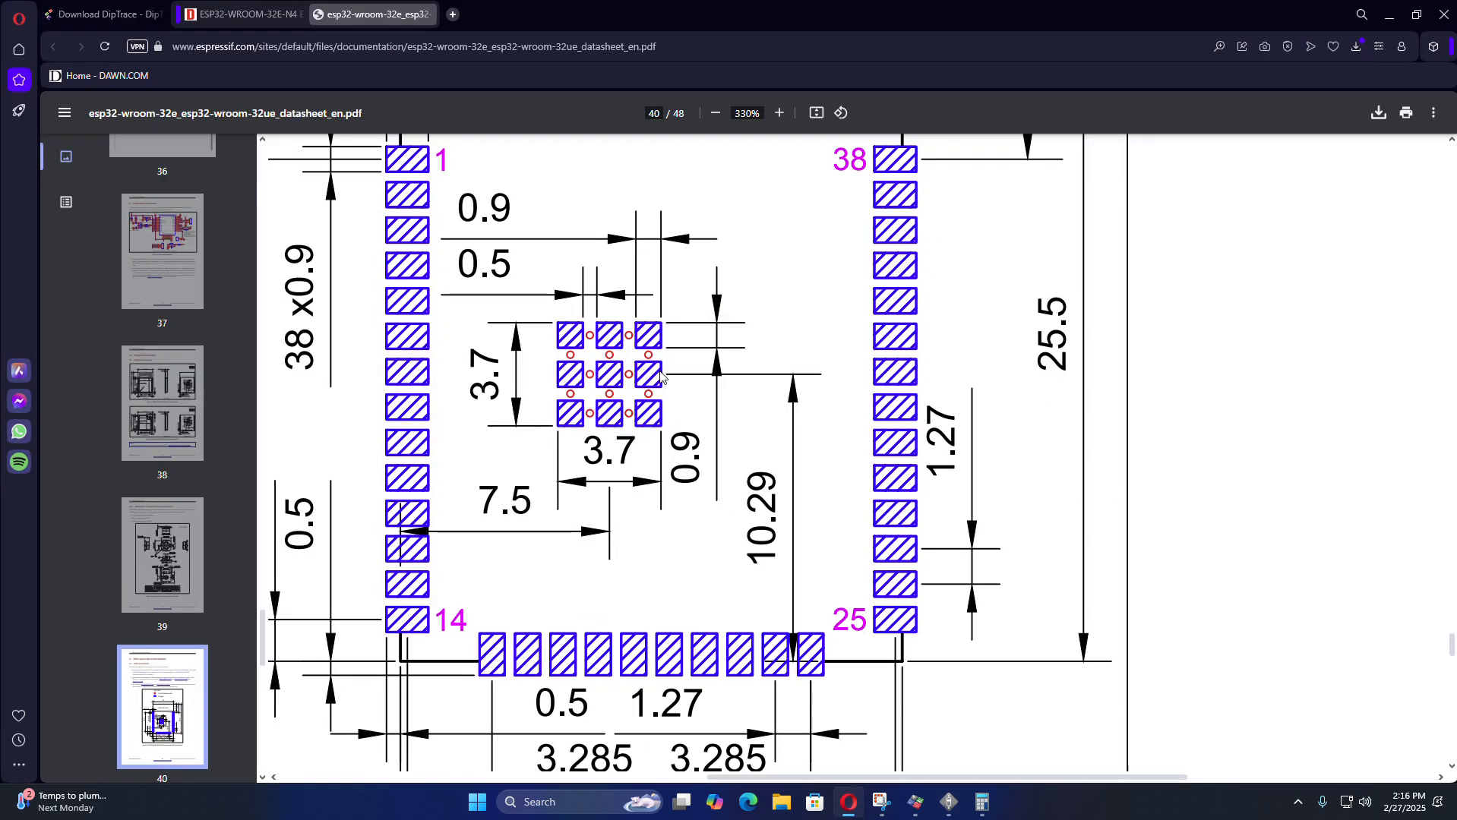
scroll(603, 474, "up", 5)
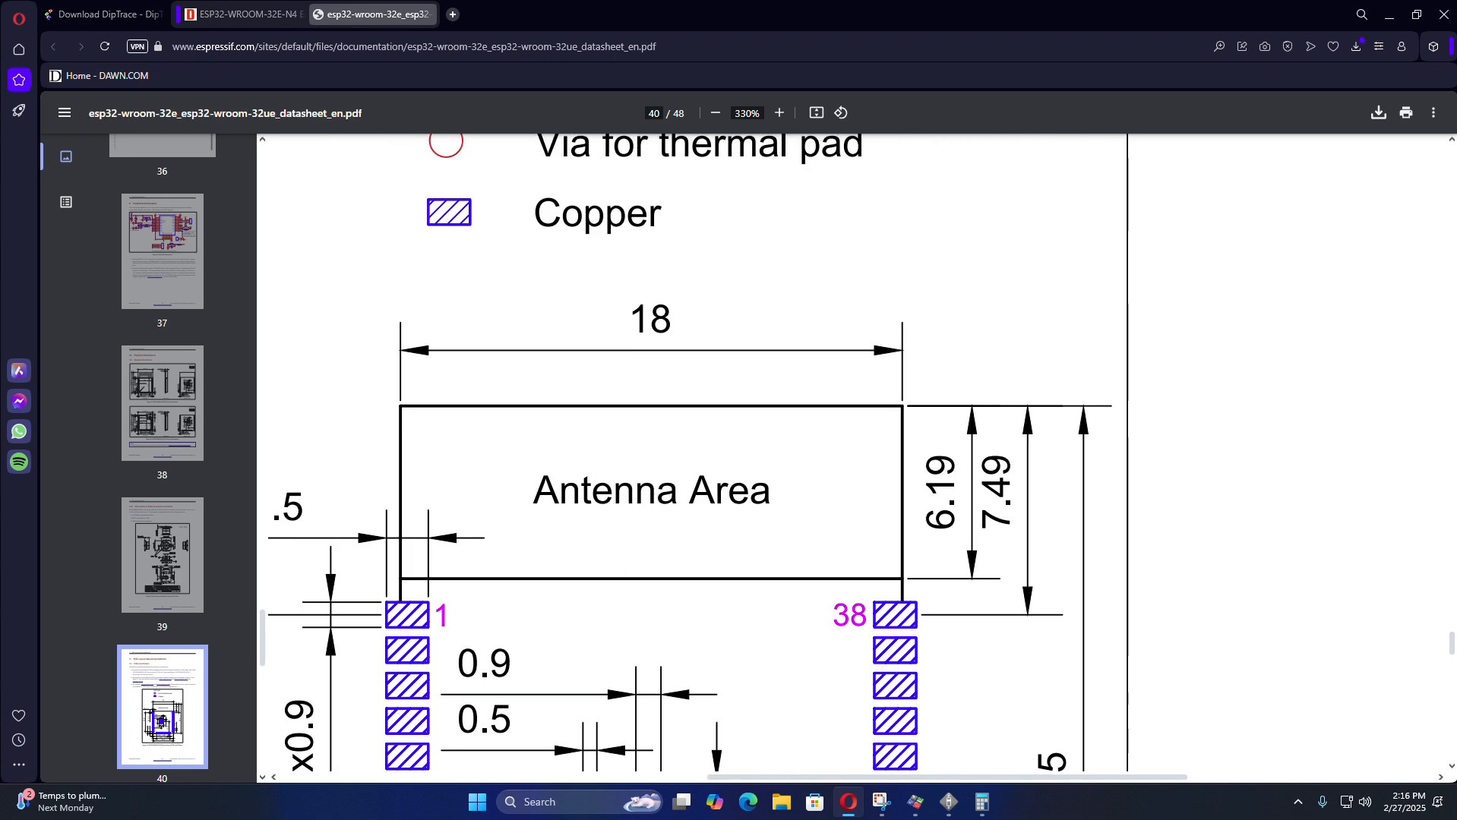
left_click(949, 802)
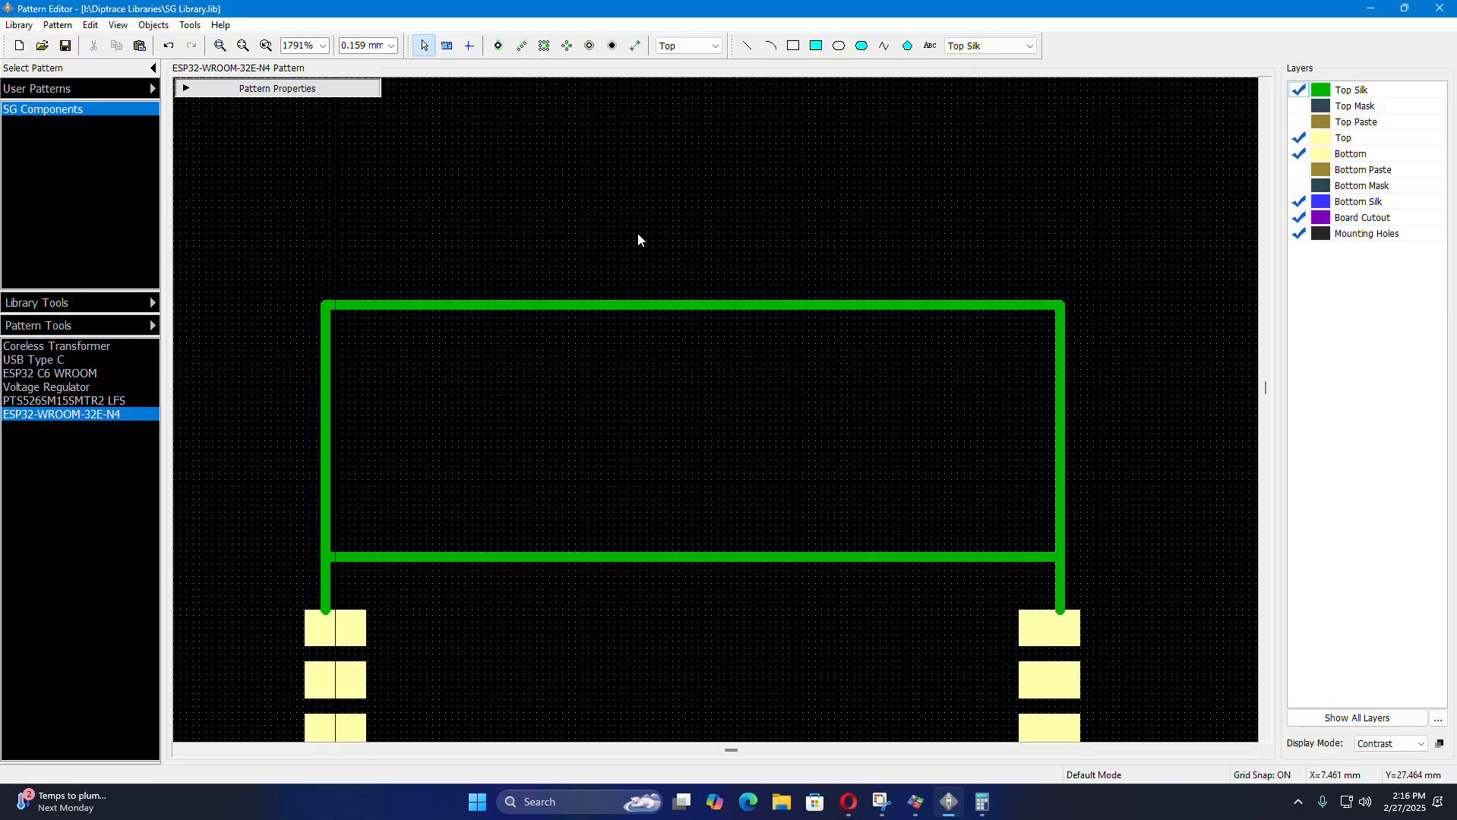
- Add the text "Antenna" on the Top Silk layer inside the antenna outline, checking the label against the datasheet
left_click(929, 45)
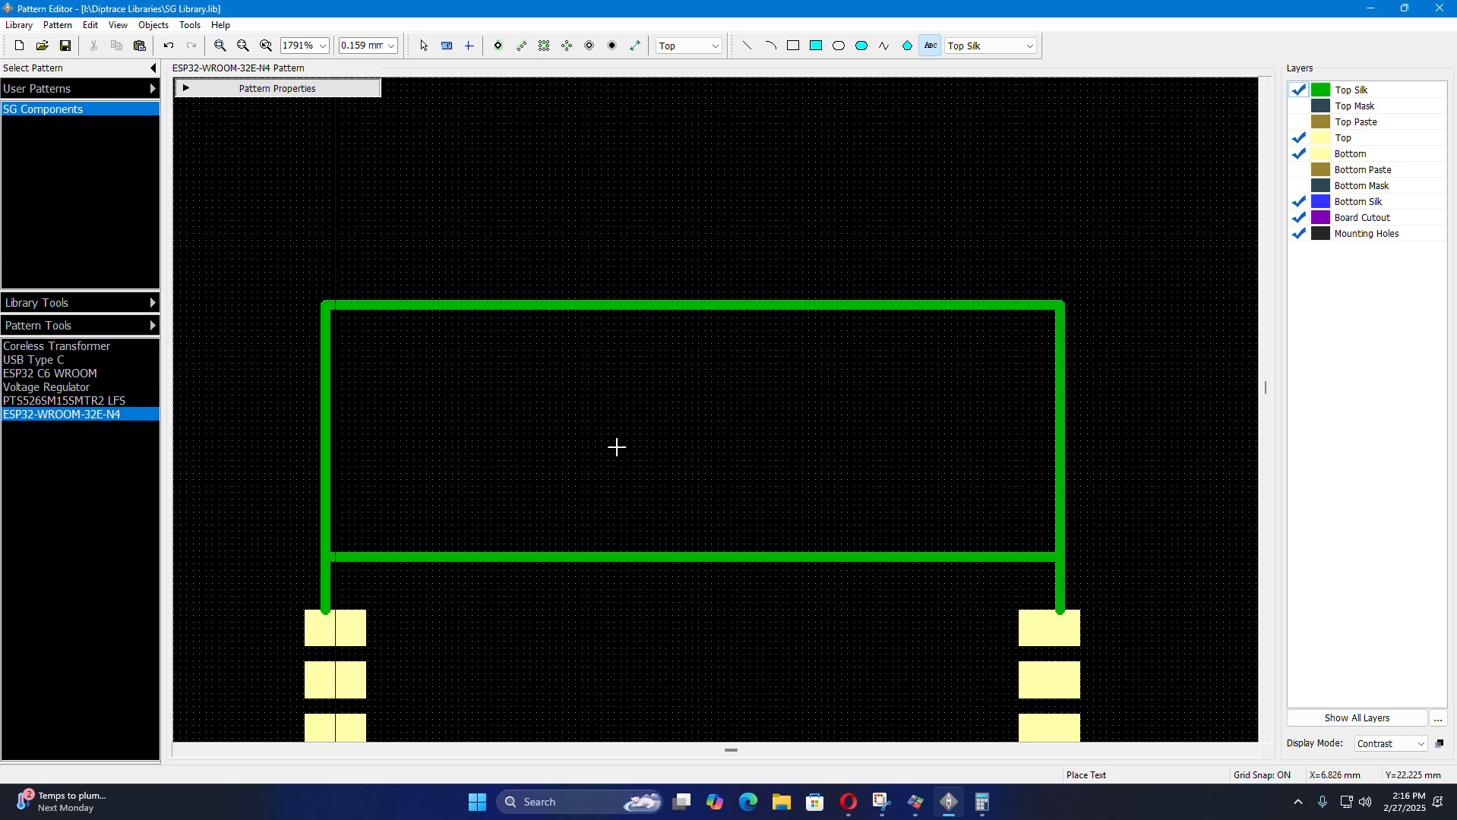
type("At")
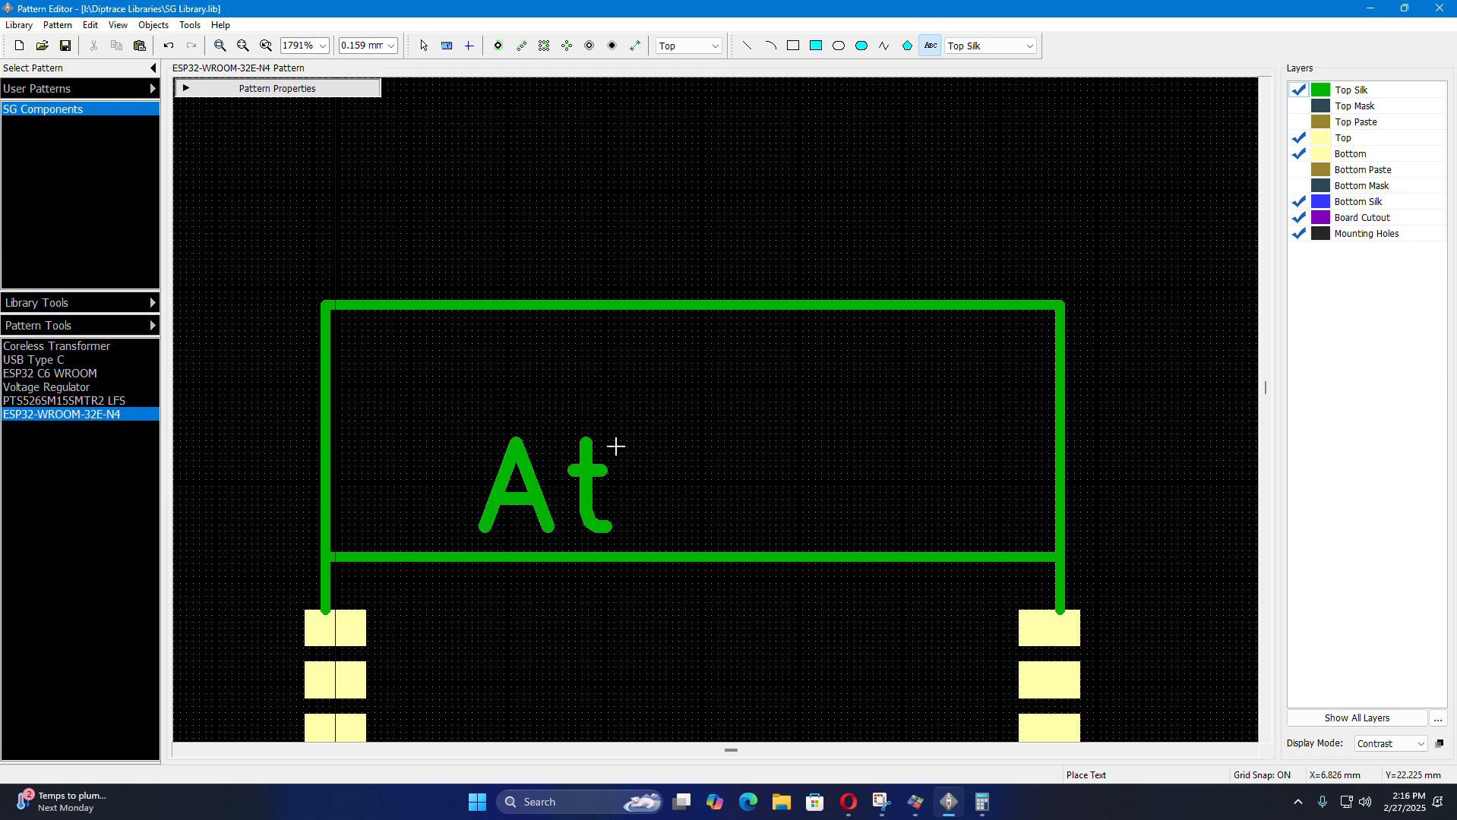
key("BackSpace")
type("ntenna")
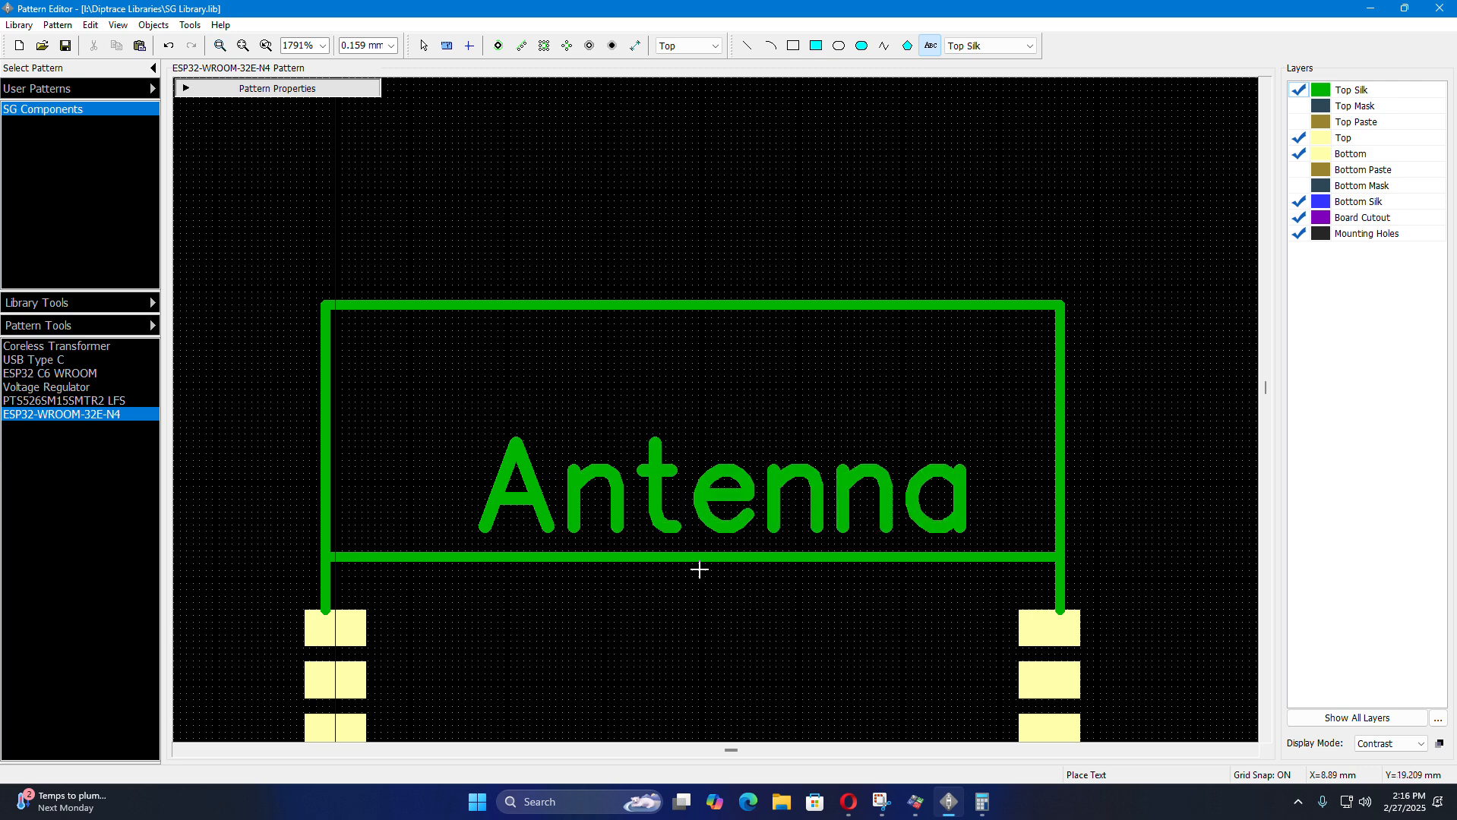
left_click(849, 807)
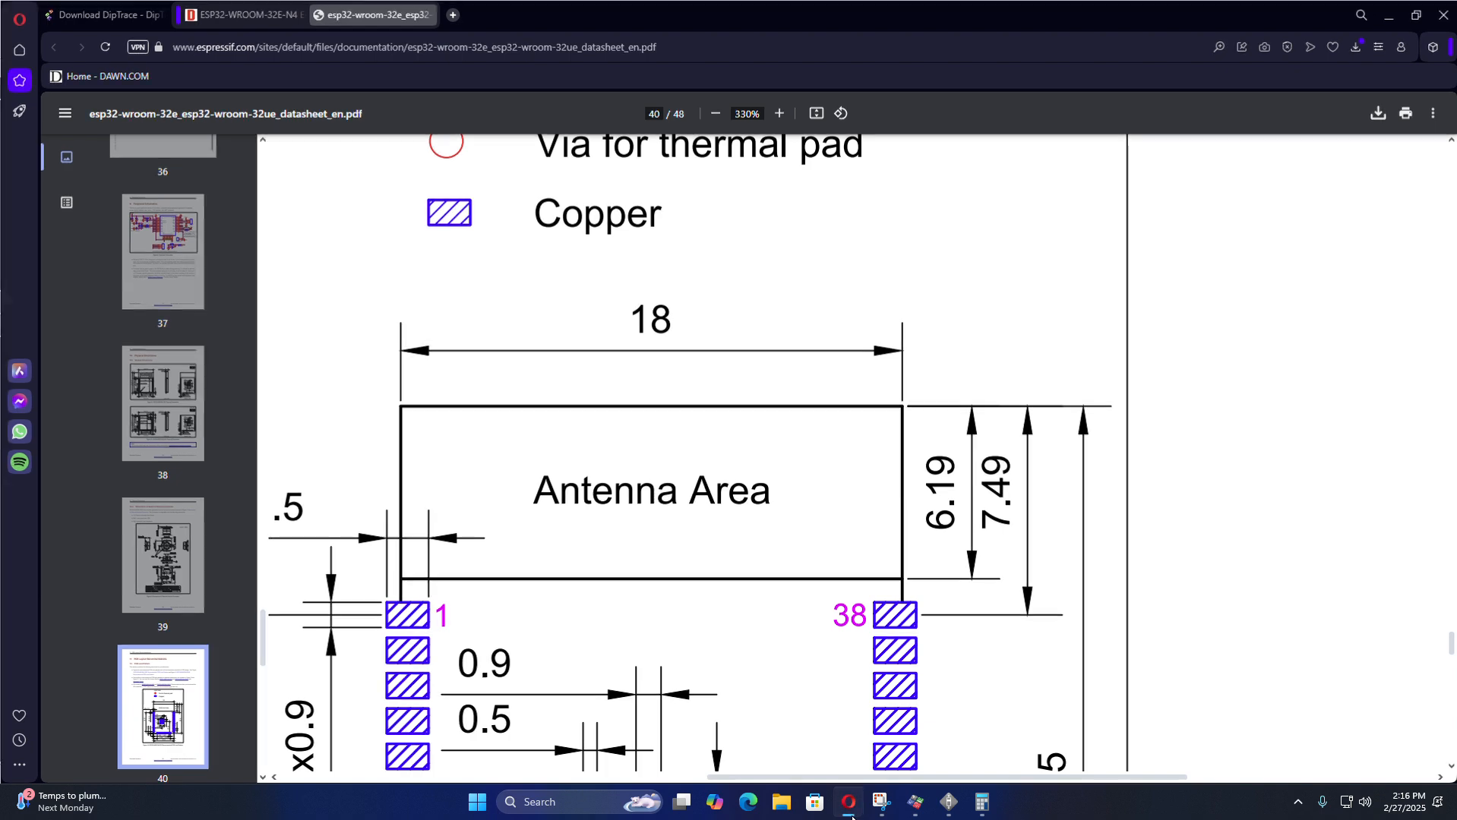
left_click(854, 816)
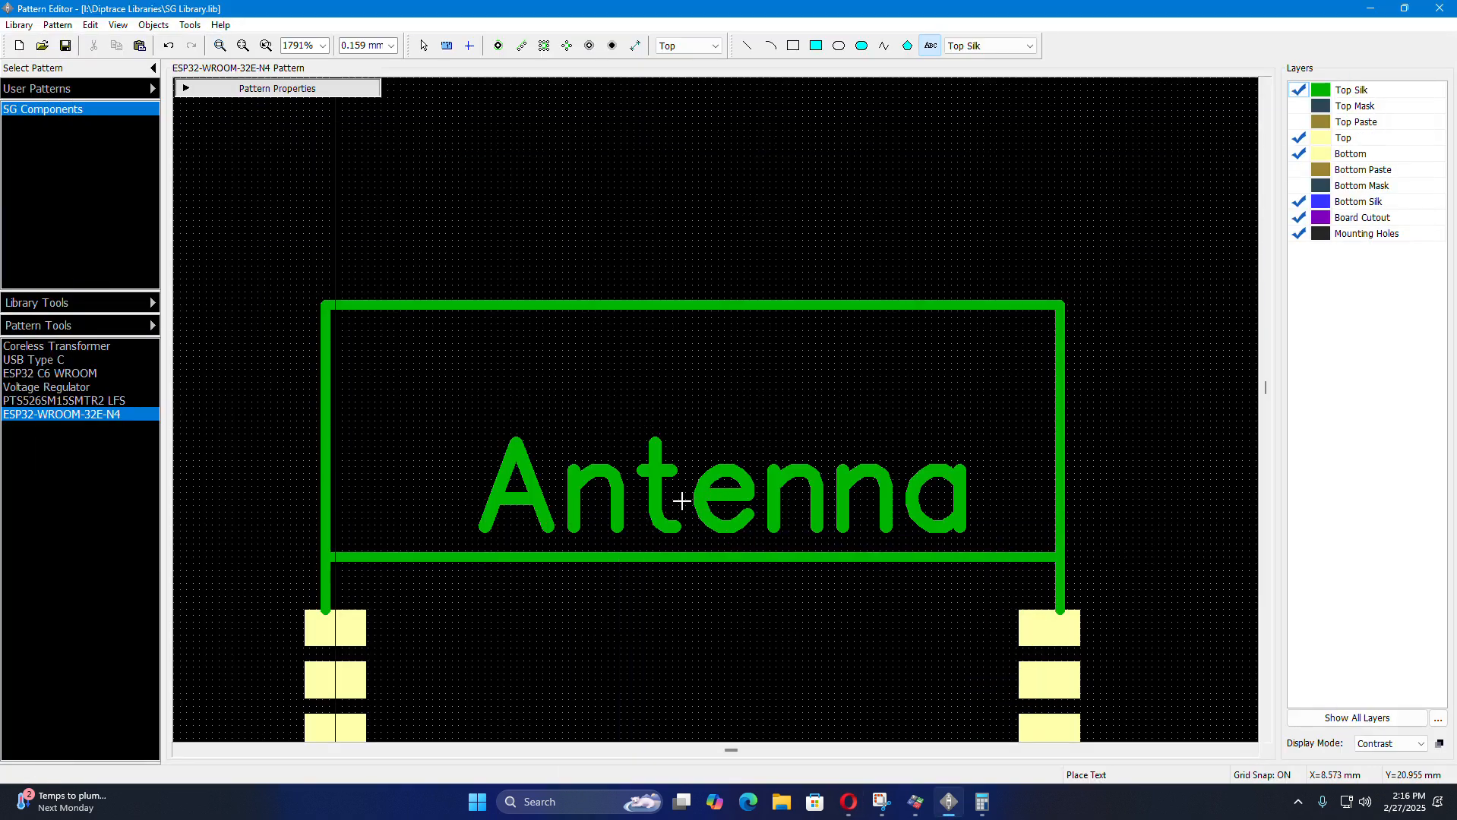
right_click(682, 502)
- Move the "Antenna" text to the middle of the antenna outline and save the library
left_click_drag(665, 514, 650, 459)
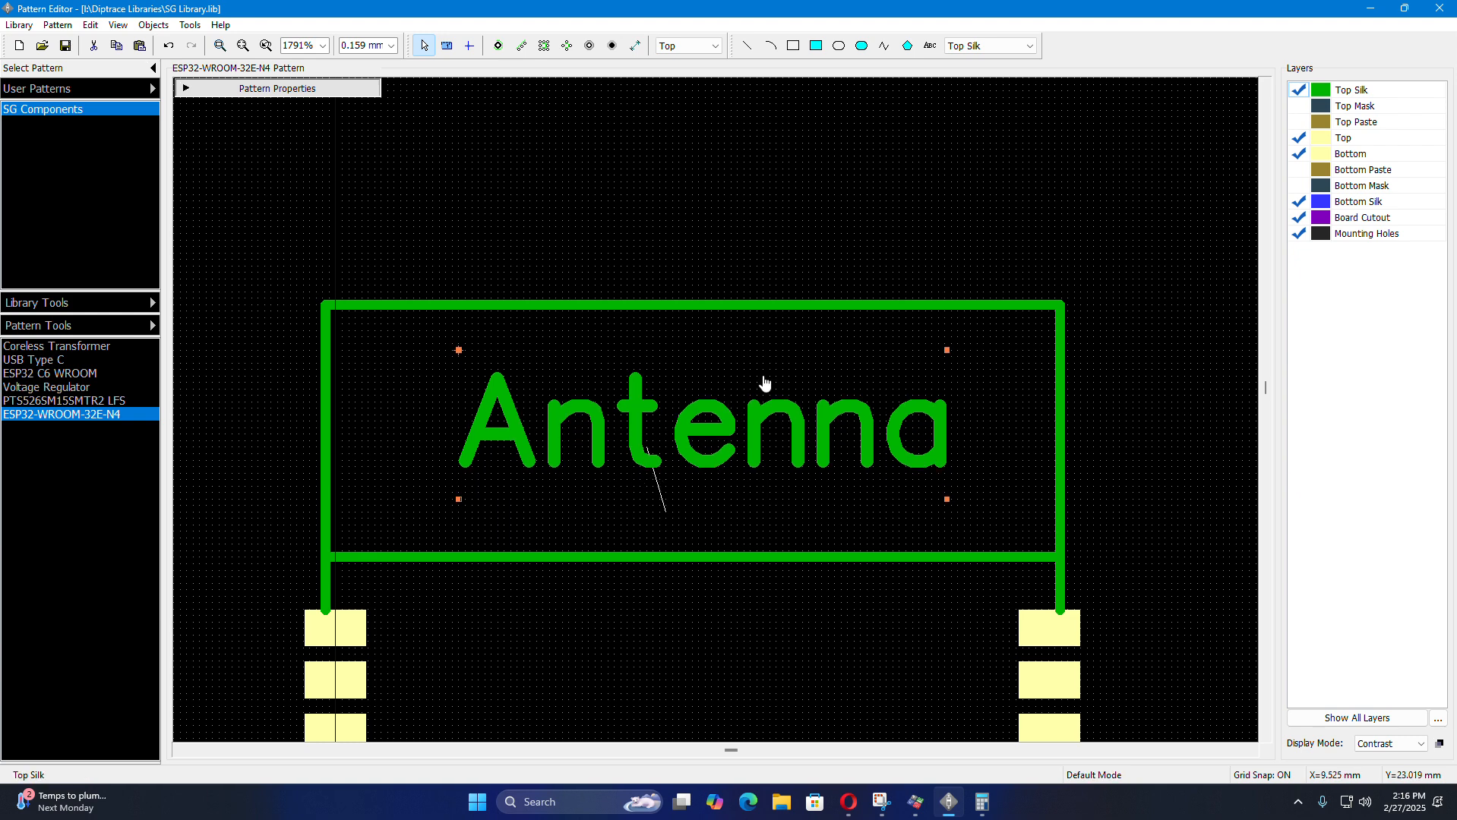
scroll(702, 314, "down", 5)
left_click(978, 416)
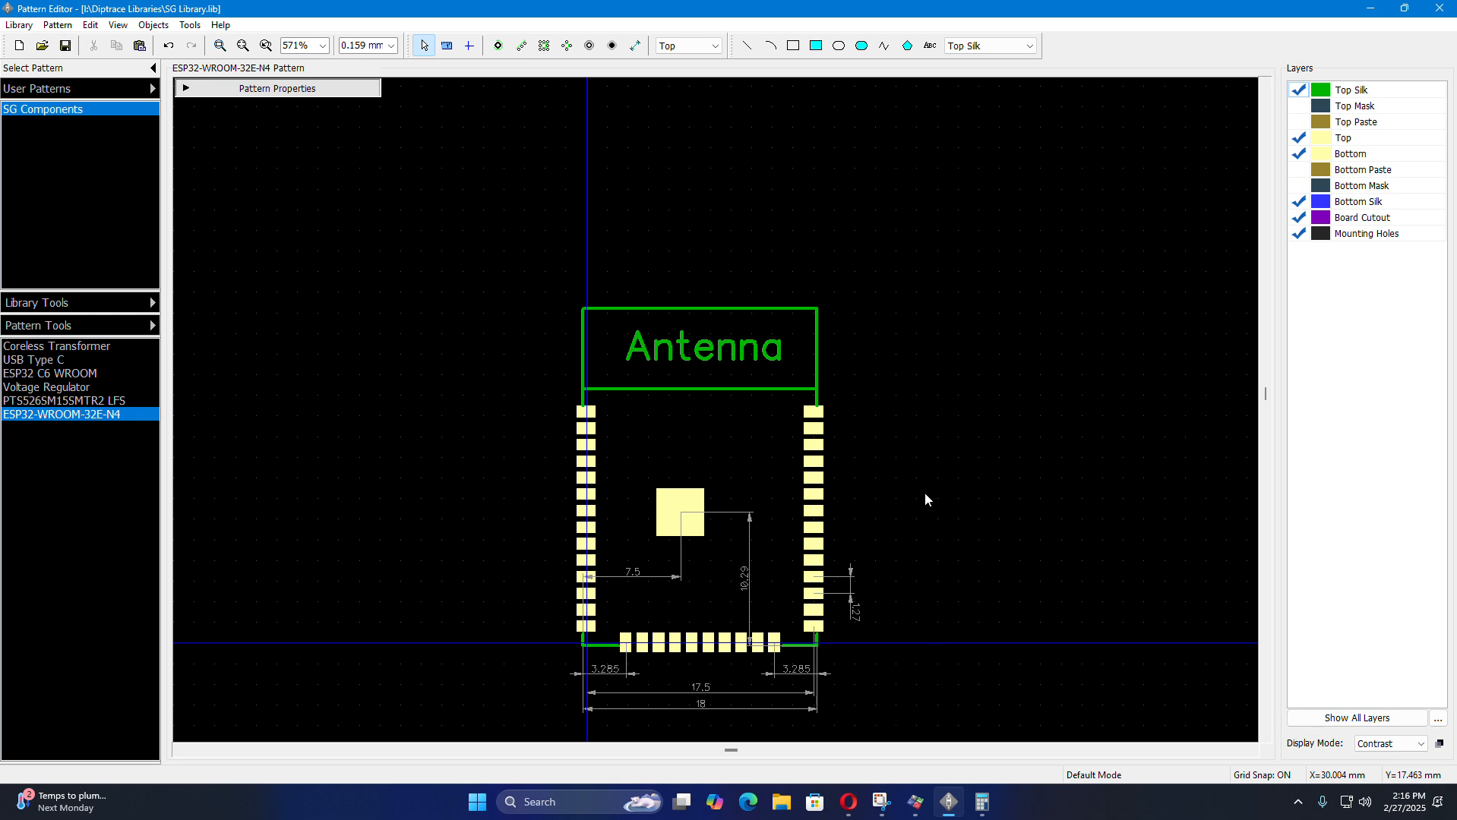
key("ctrl+s")
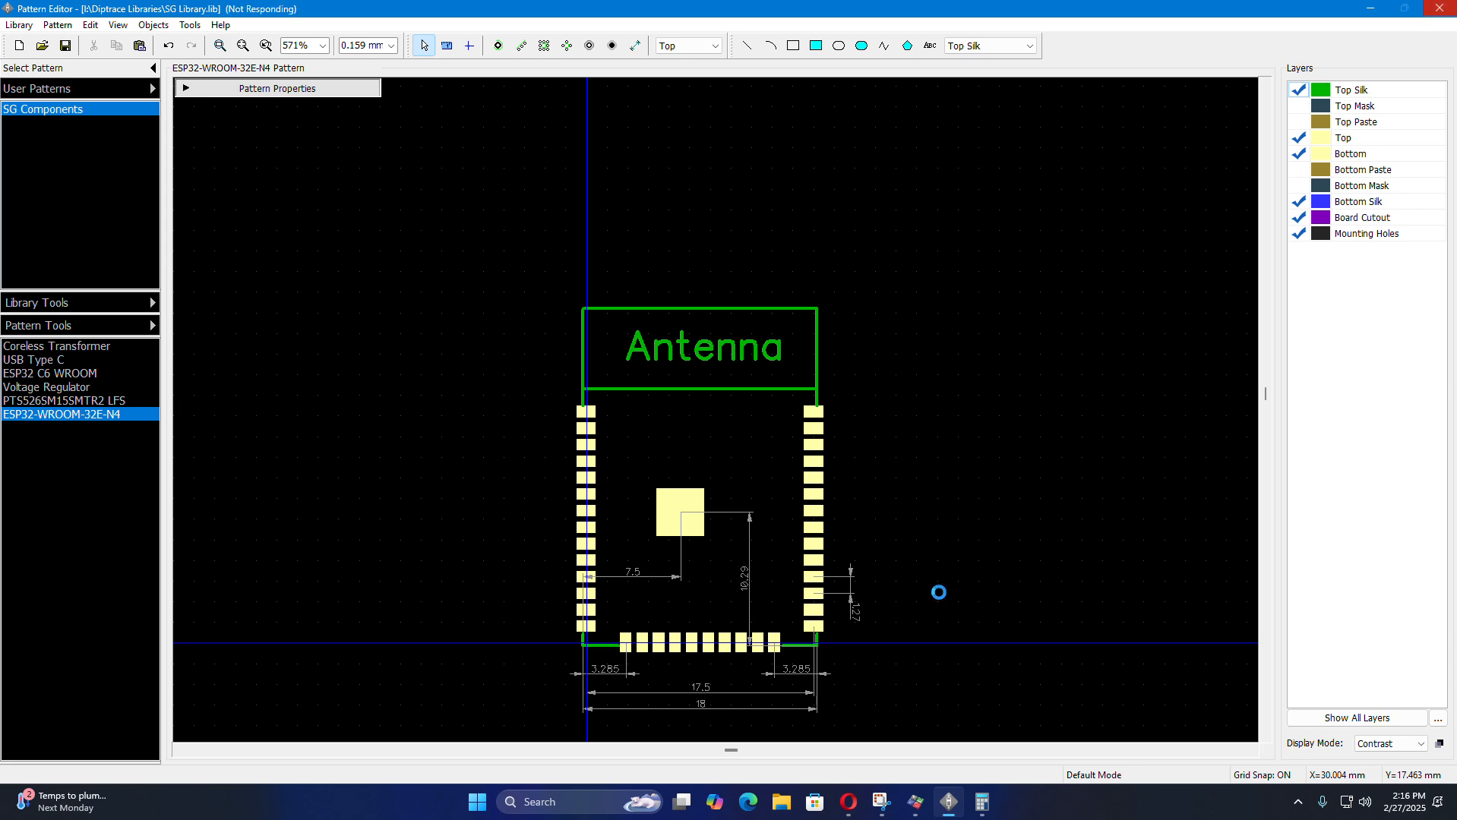
scroll(942, 588, "down", 1)
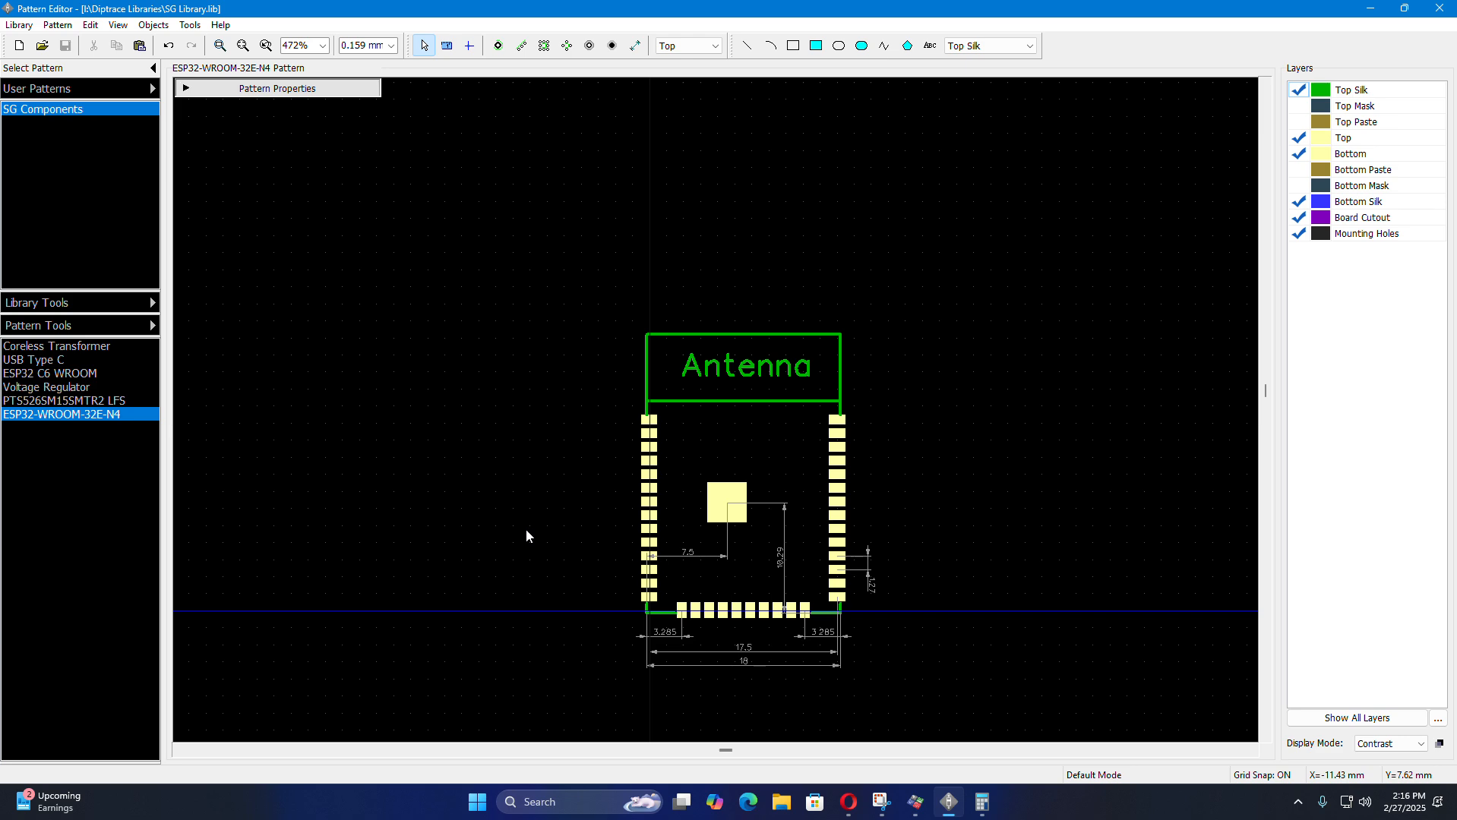
scroll(540, 402, "down", 3)
scroll(589, 548, "up", 2)
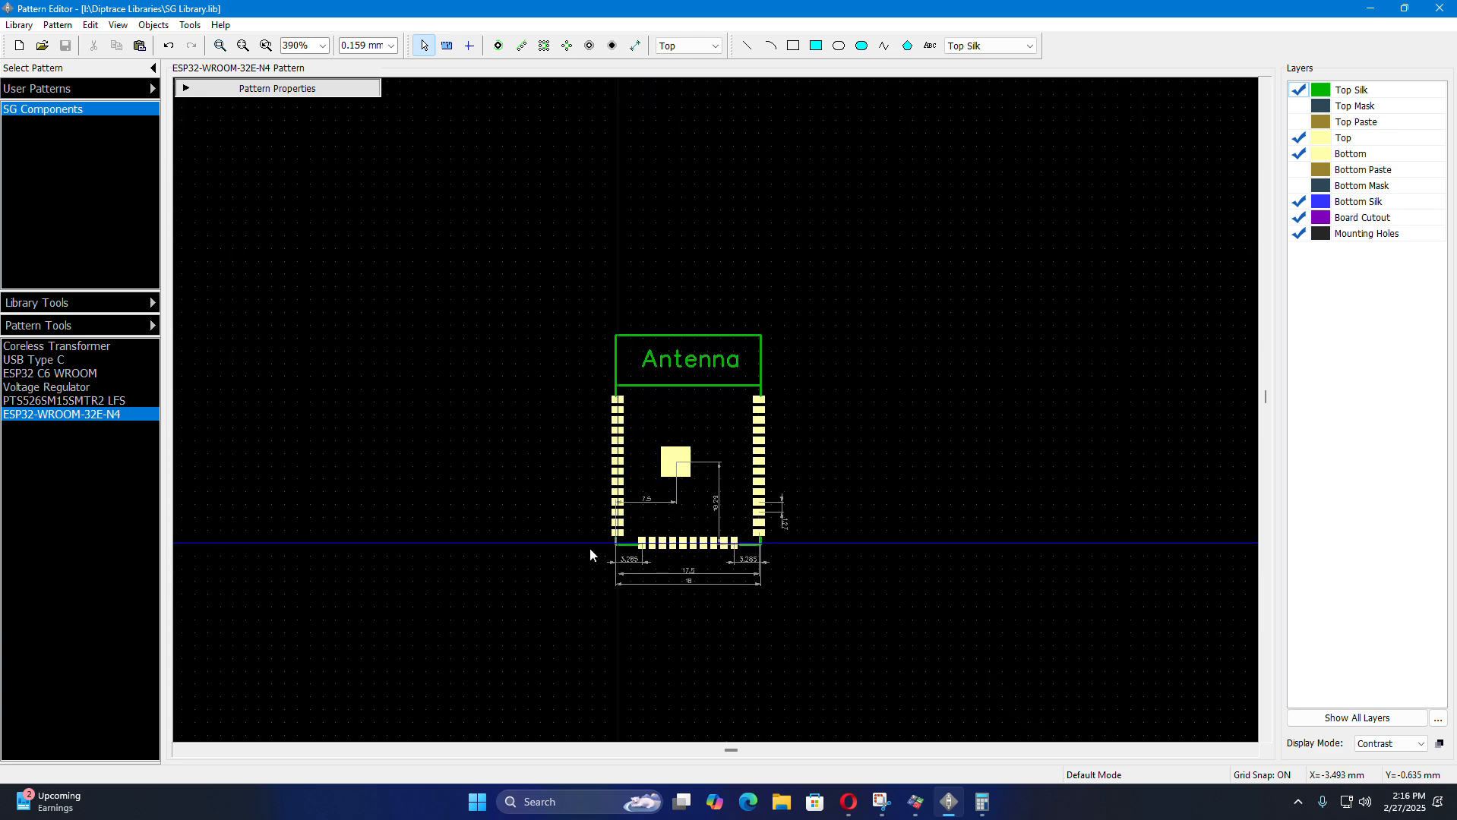
scroll(590, 548, "up", 2)
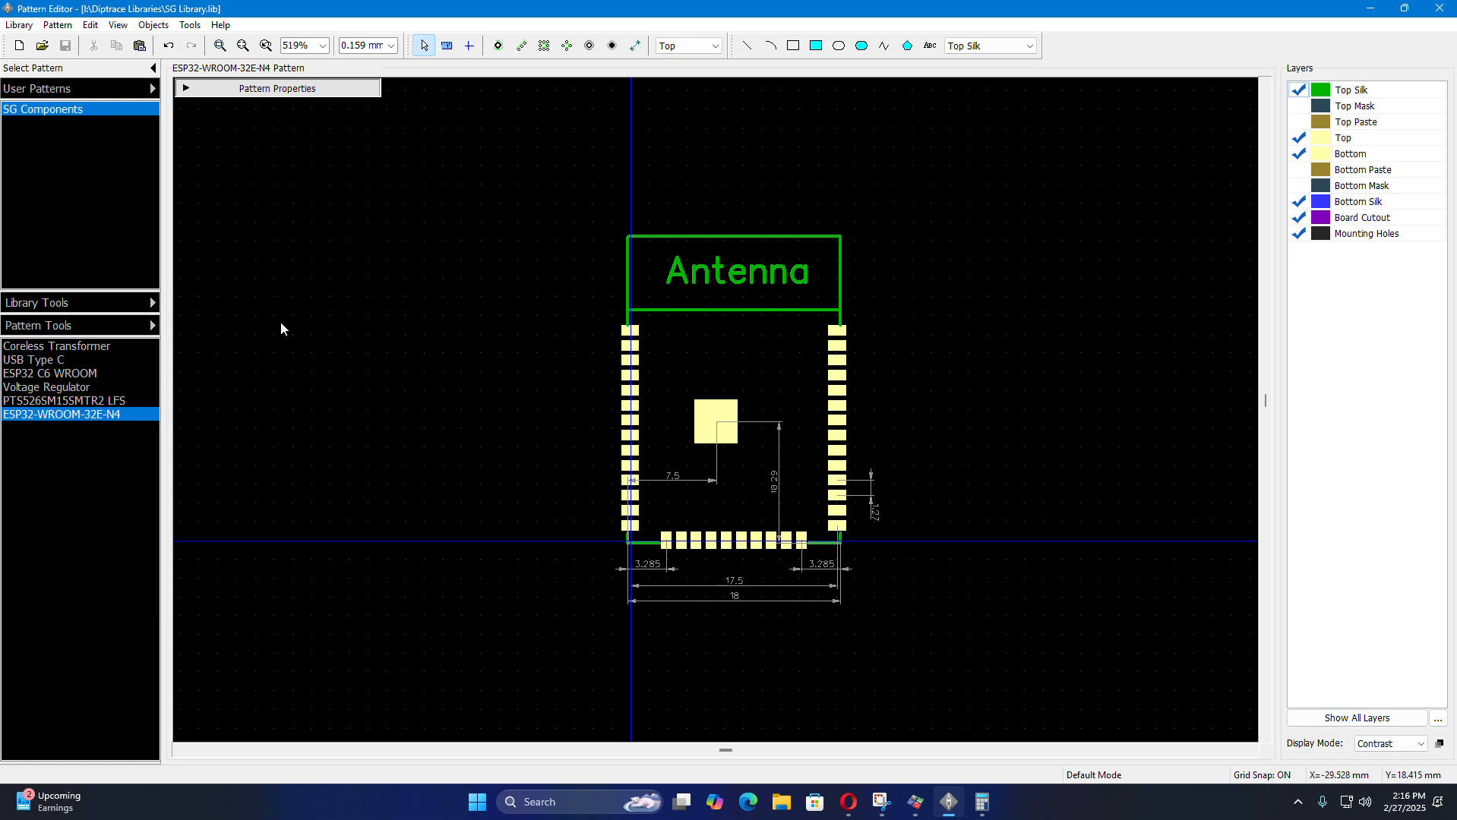
- Expand the pattern properties, switch to the DigiKey product page in the browser, and find its EDA models entry
left_click(187, 89)
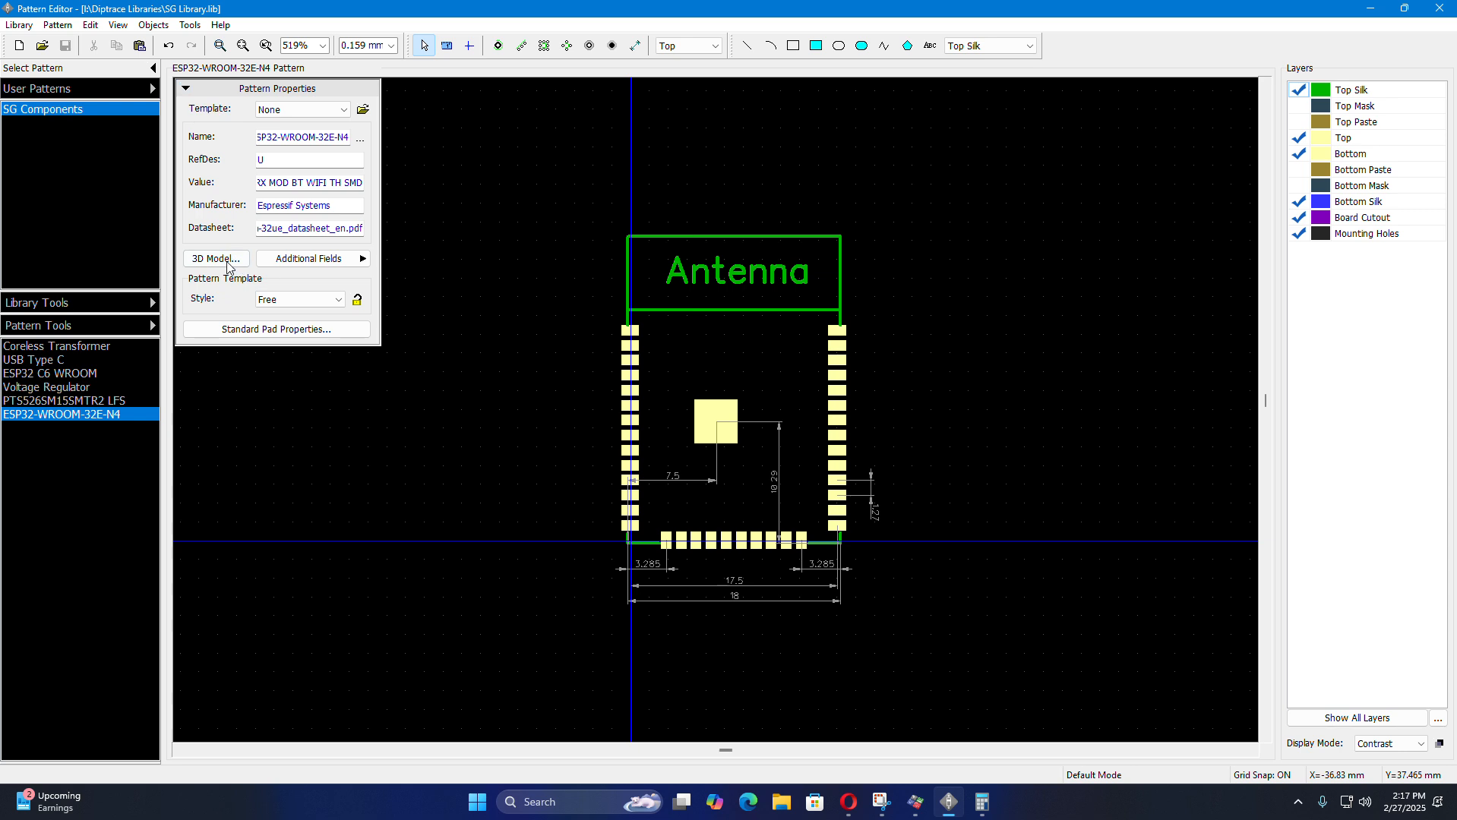
left_click(848, 802)
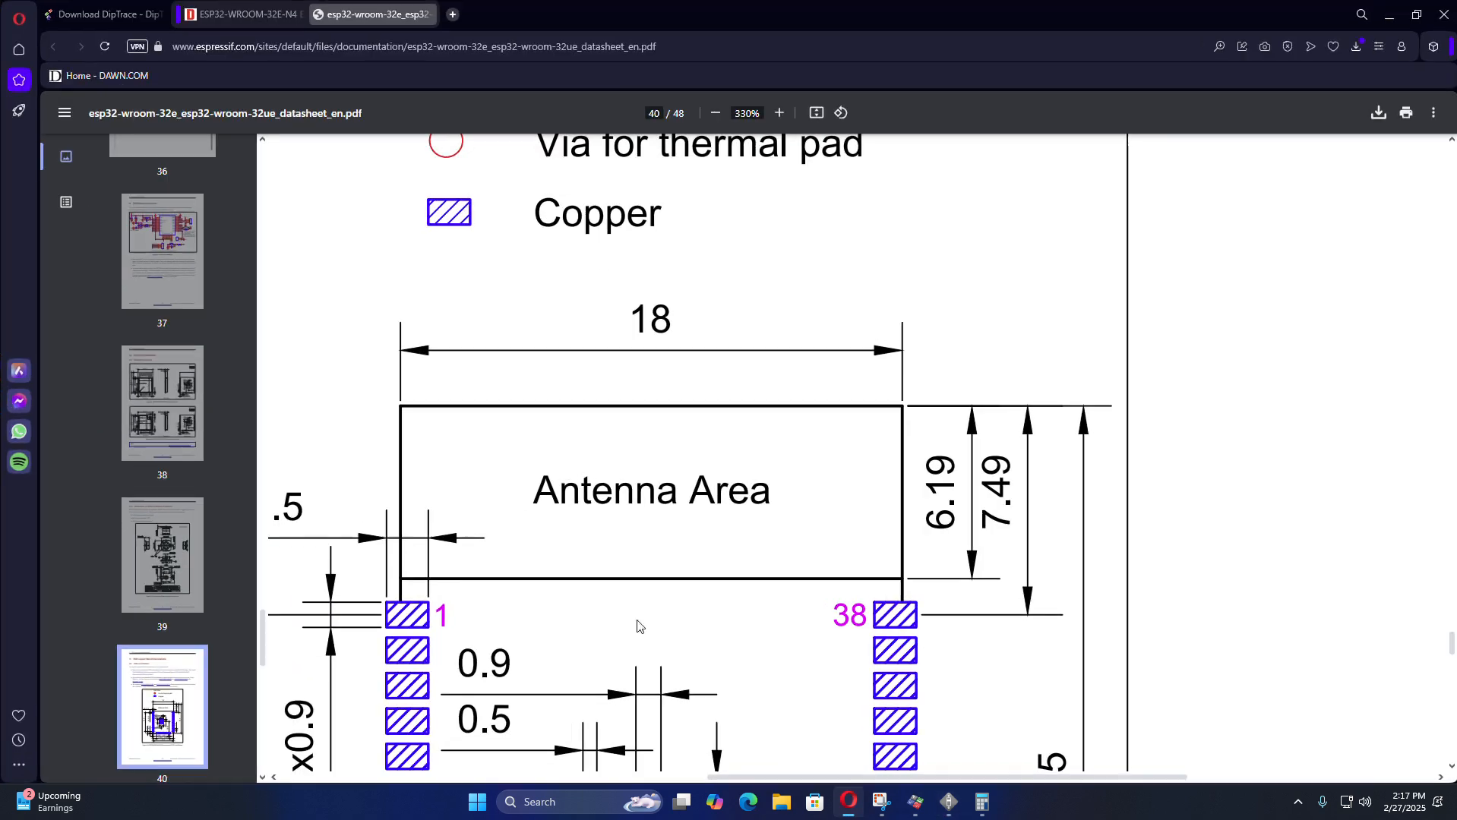
left_click(232, 16)
scroll(572, 450, "down", 6)
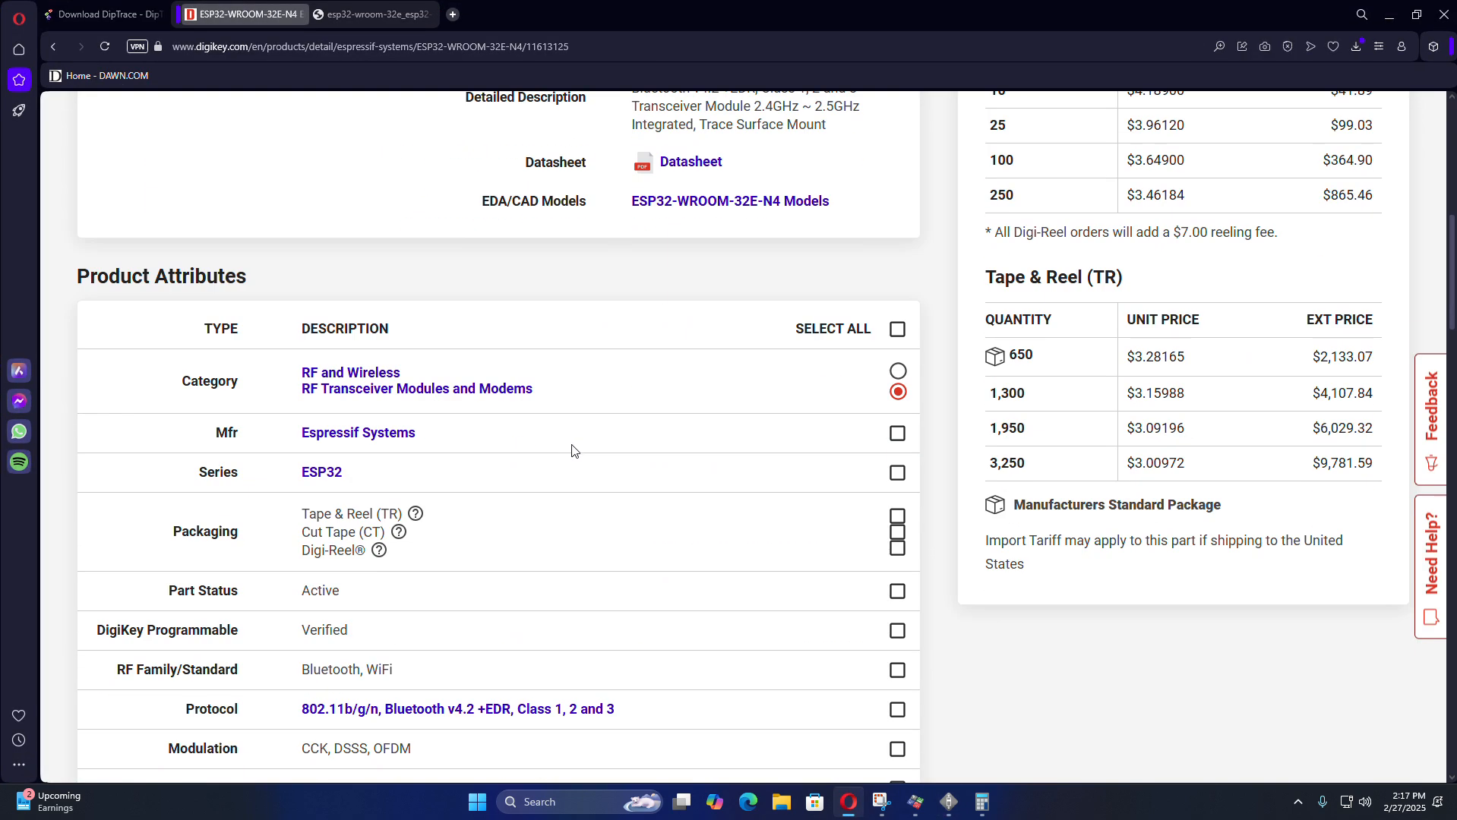
scroll(523, 423, "down", 2)
scroll(522, 427, "down", 9)
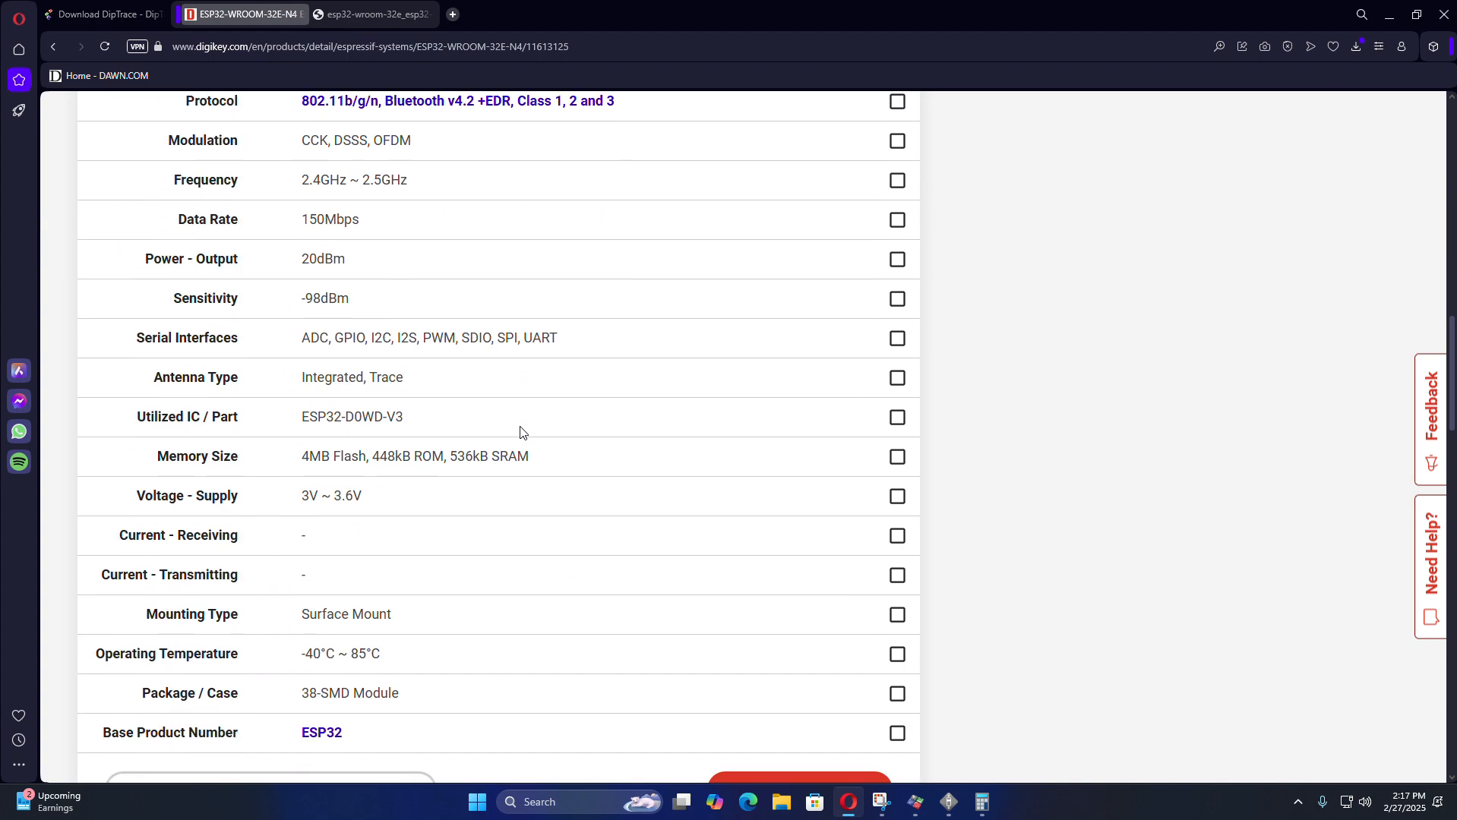
scroll(520, 432, "down", 4)
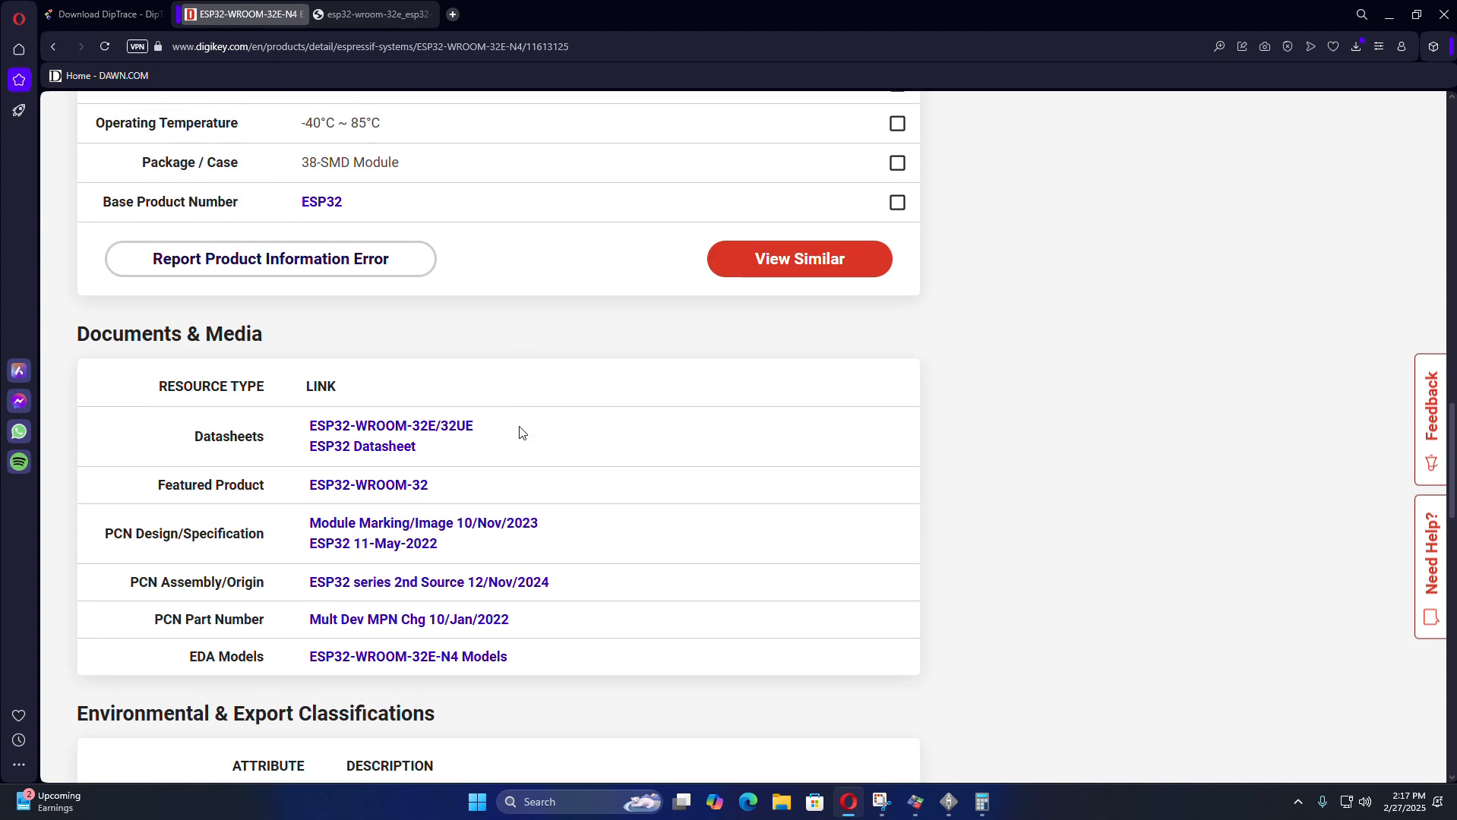
scroll(519, 432, "down", 1)
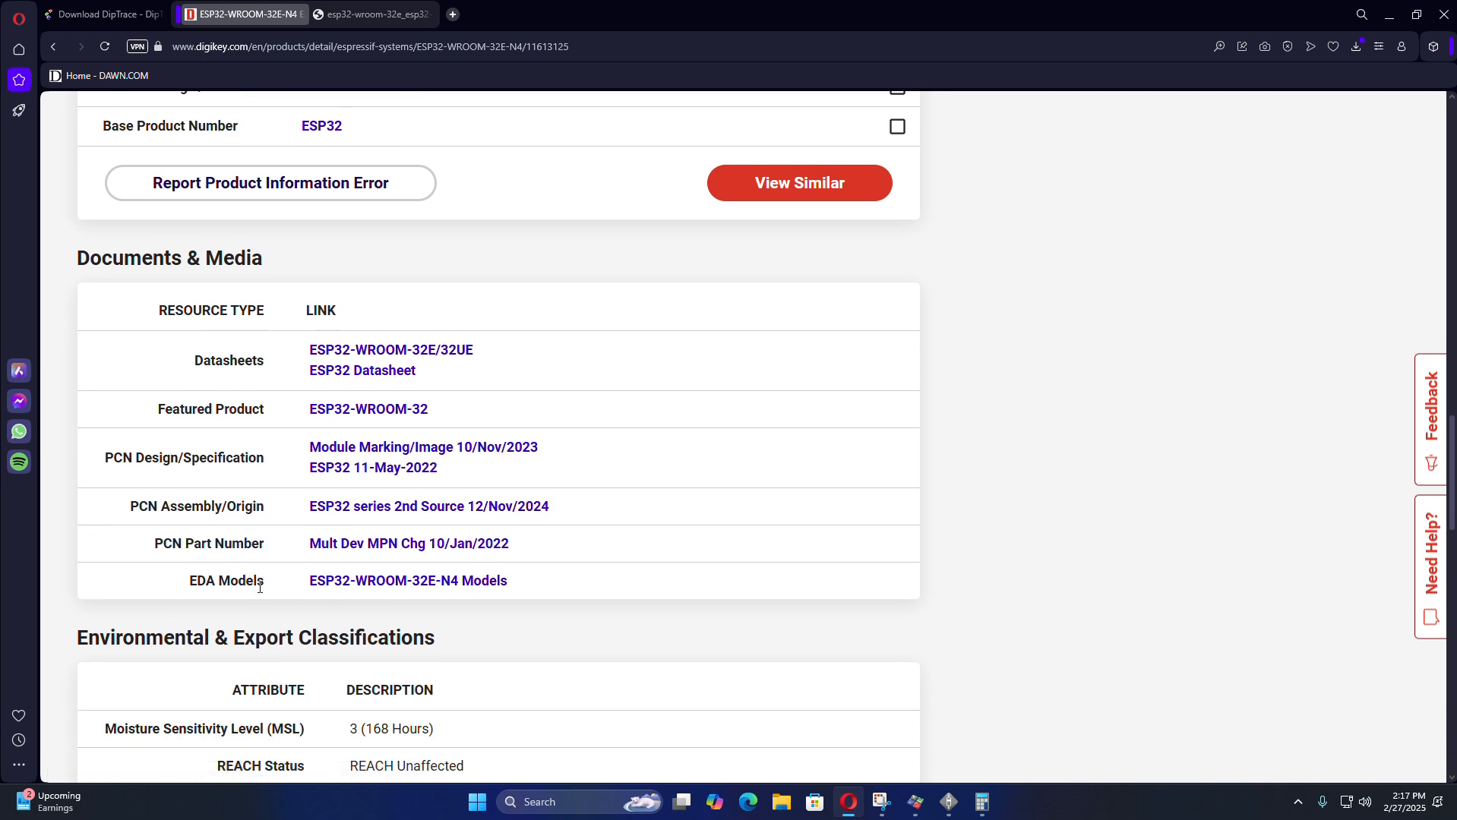
- Open the ESP32-WROOM-32E-N4 Models page, check whether a 3D model is offered, and return to the Pattern Editor
left_click(362, 582)
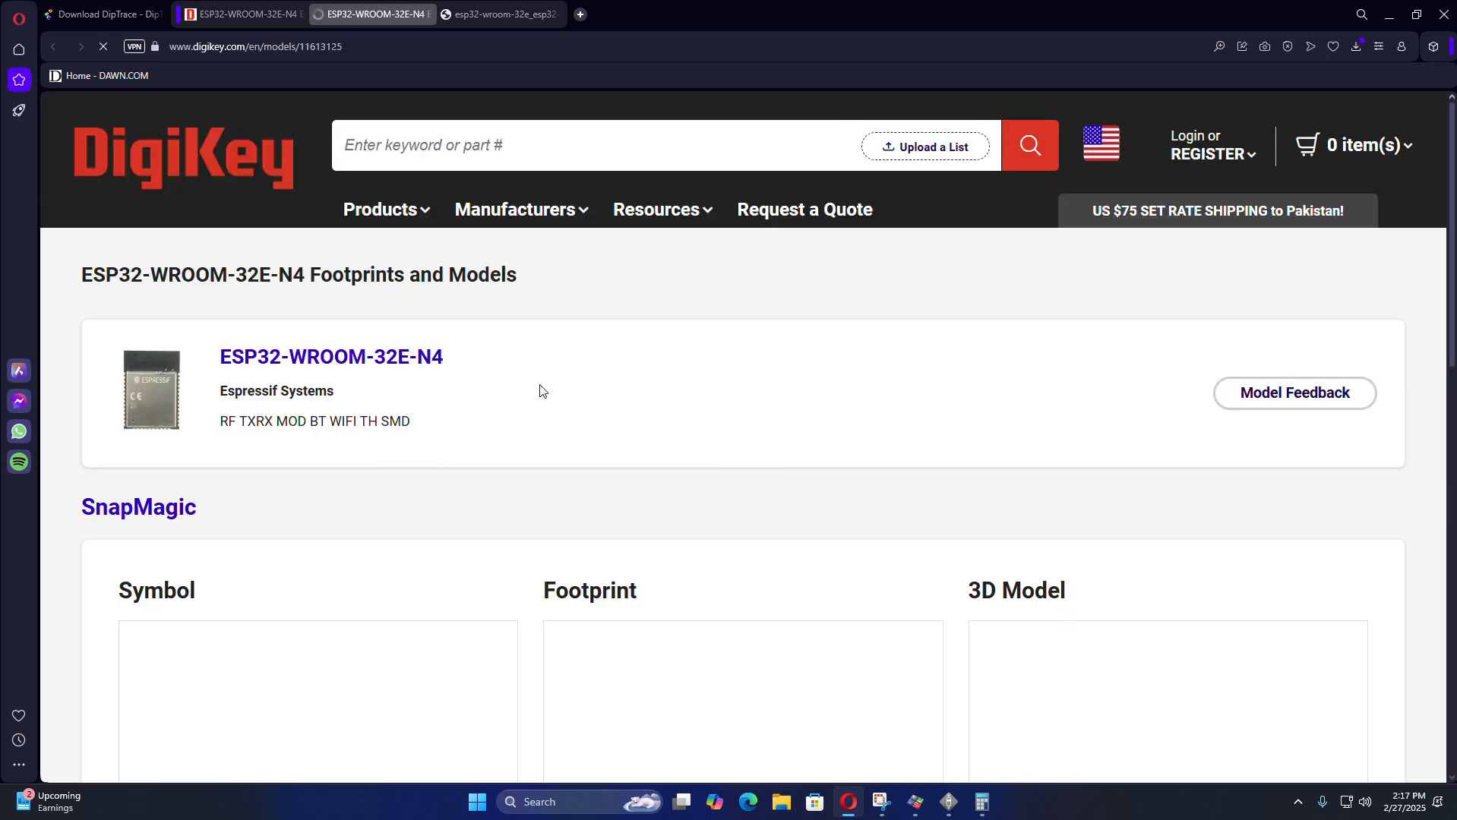
scroll(541, 390, "down", 4)
scroll(541, 390, "down", 3)
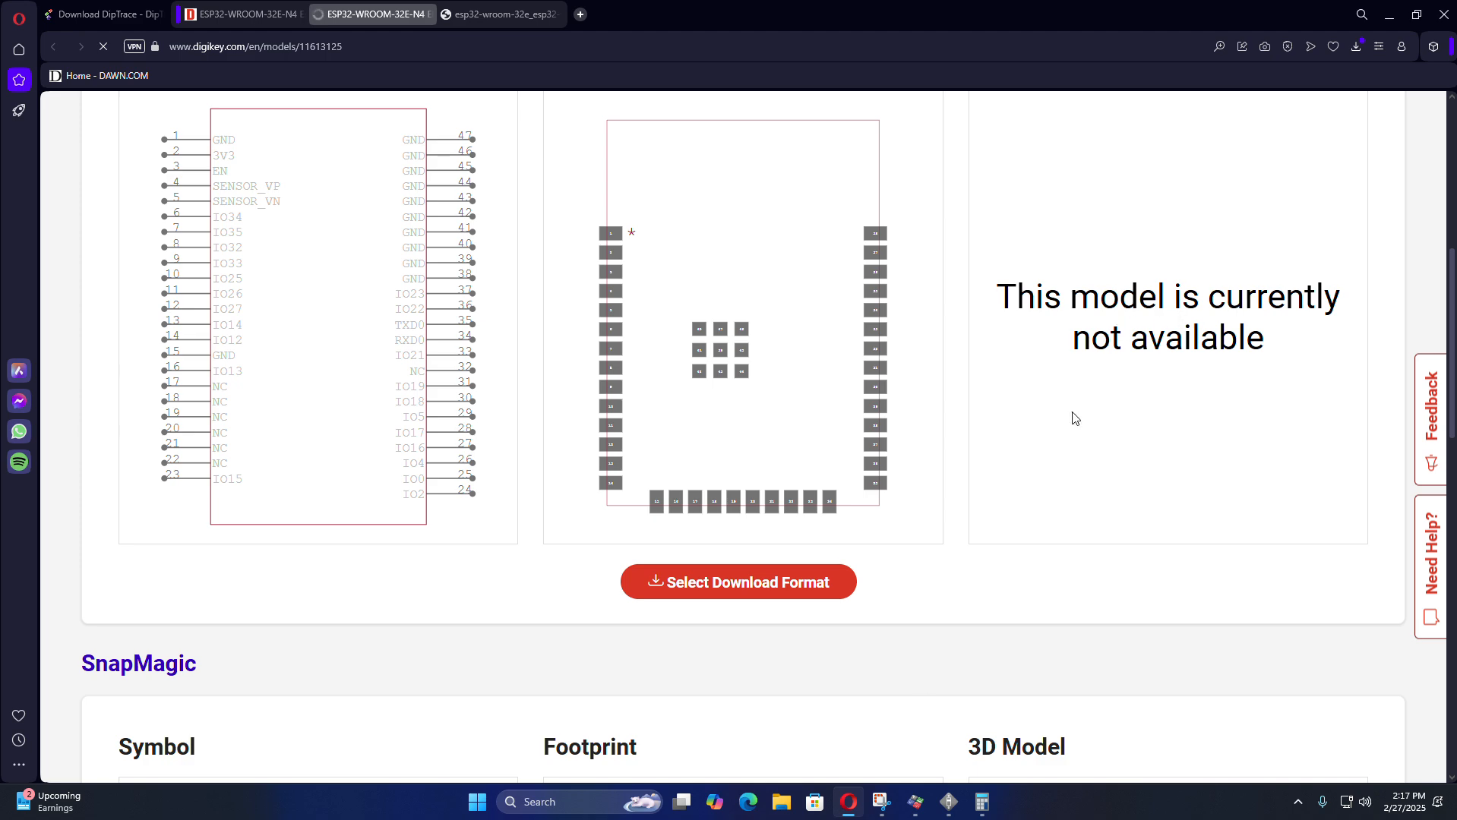
left_click(945, 805)
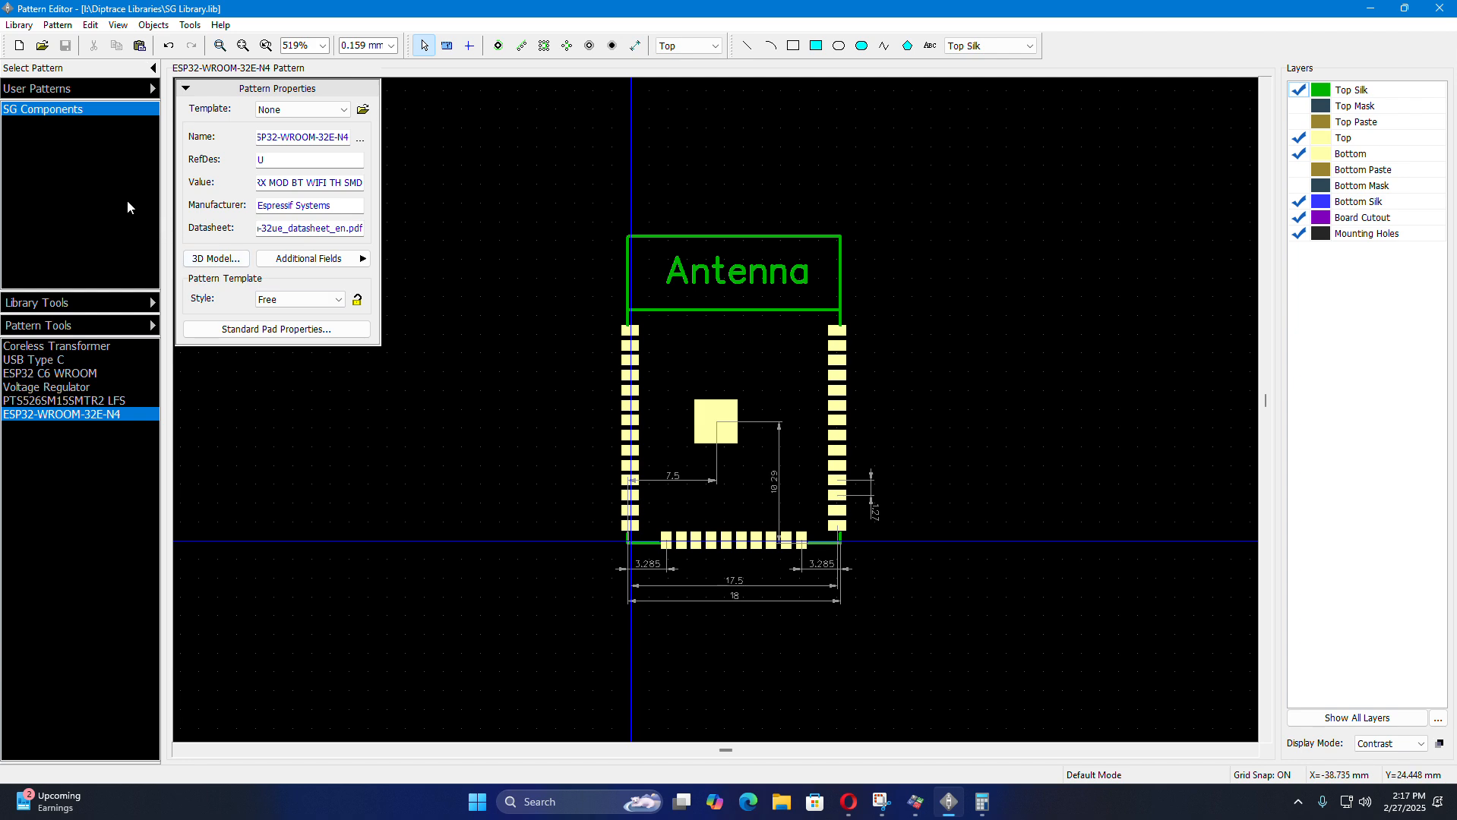
- Start assigning a 3D model file to the pattern, browse to the Step_files folder on the I: drive, and enlarge the file dialog
left_click(216, 259)
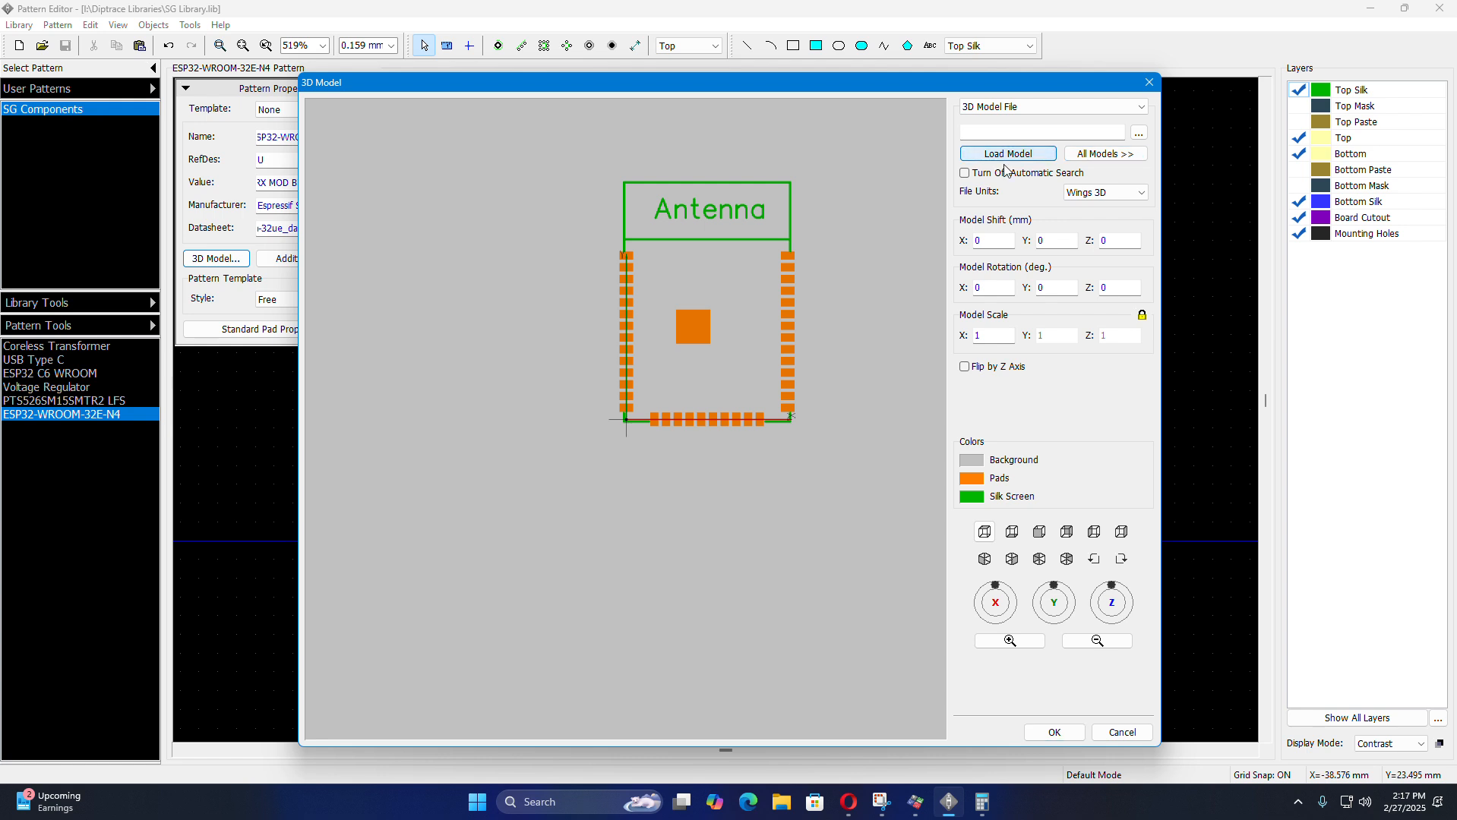
left_click(1139, 135)
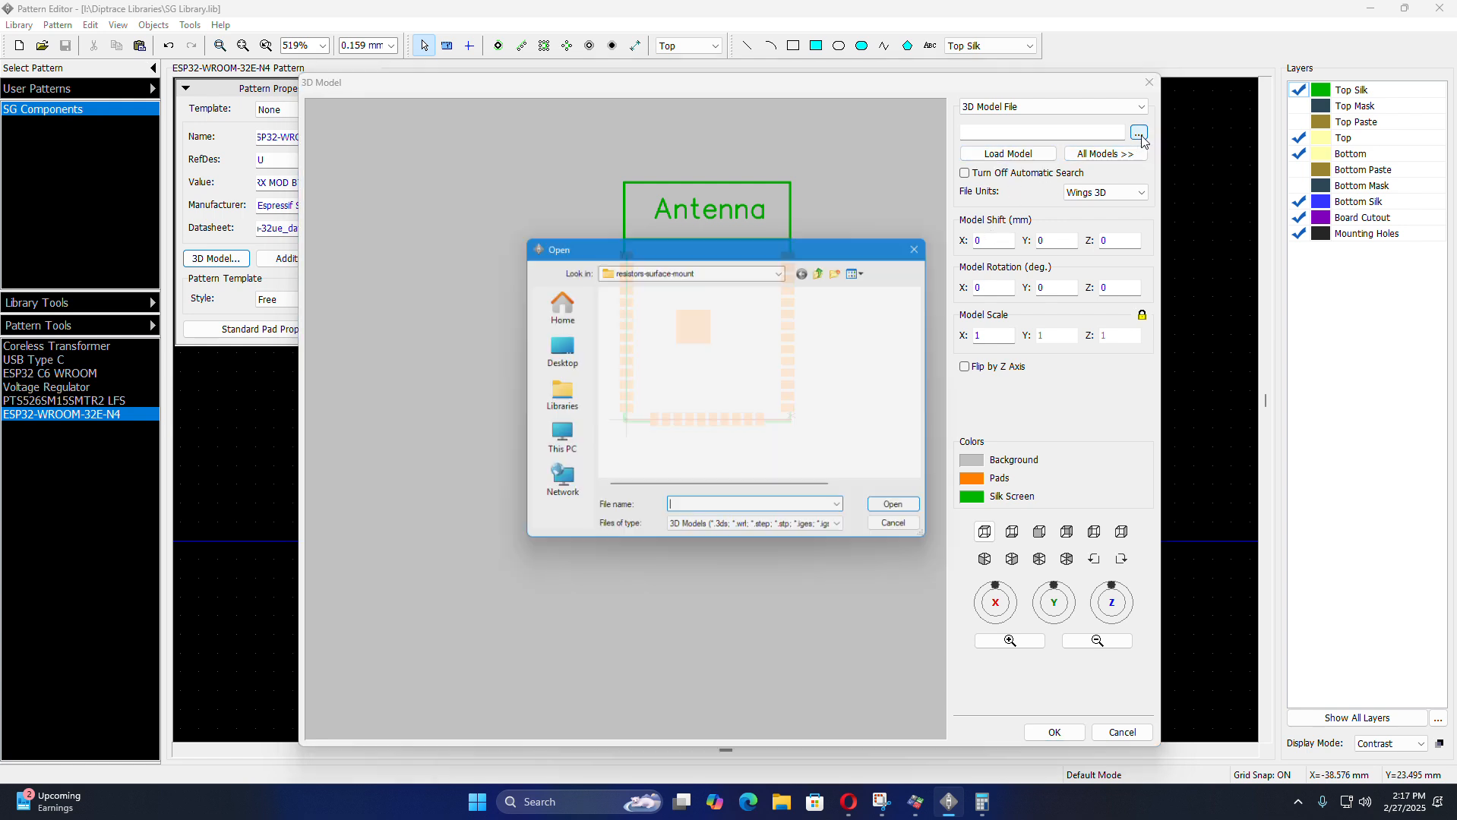
left_click(827, 270)
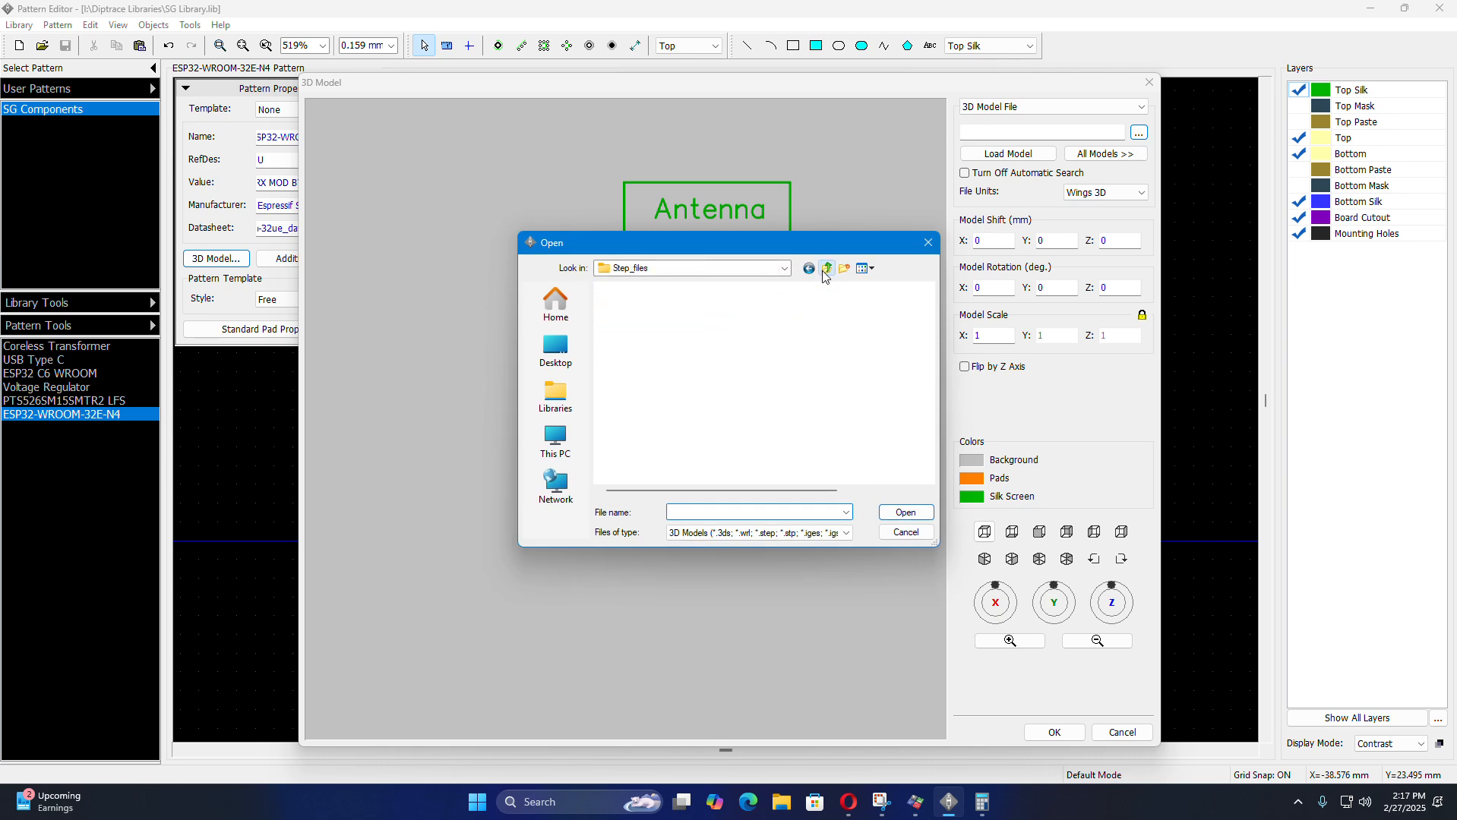
left_click(828, 271)
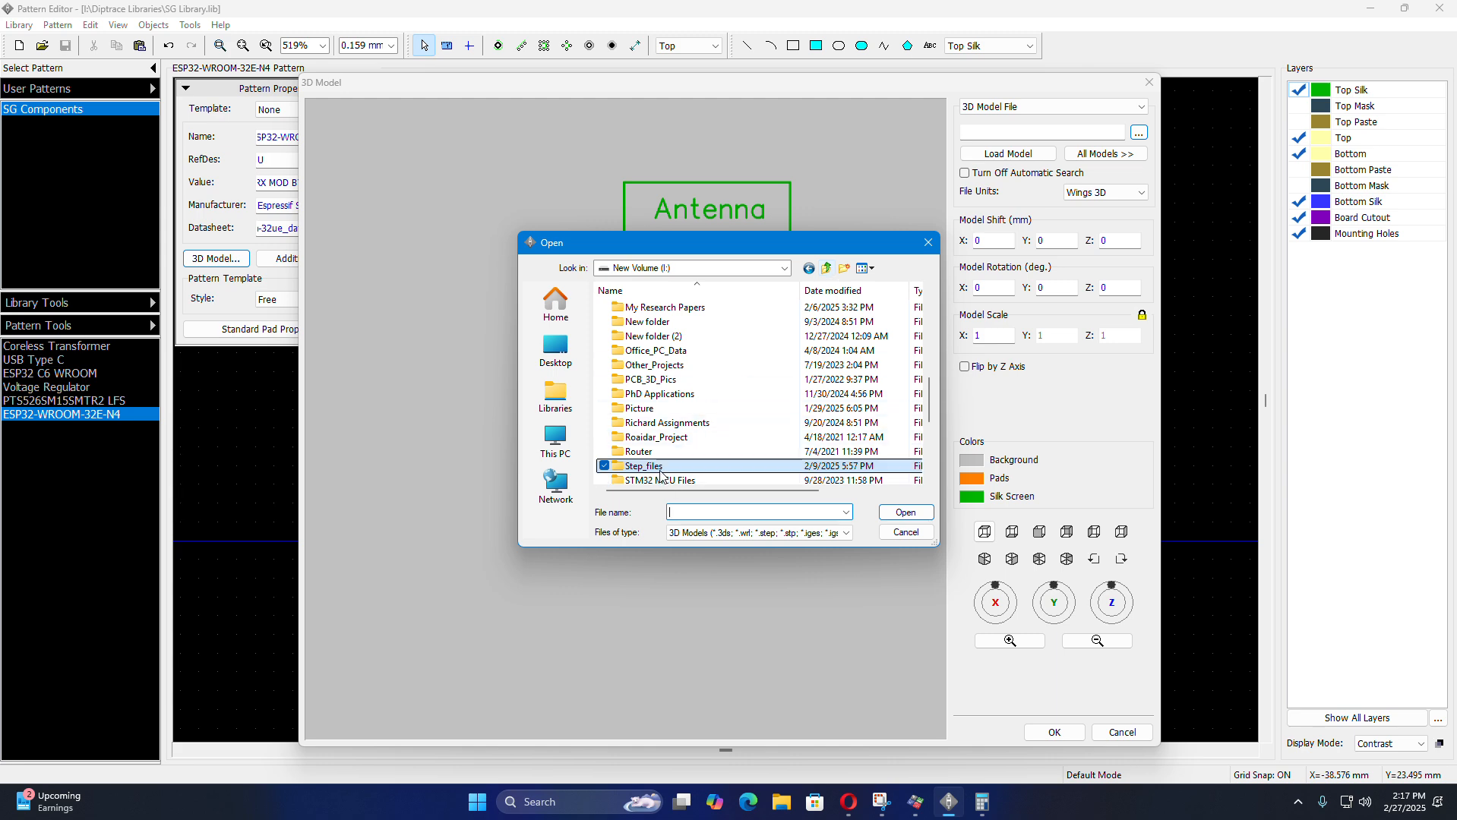
double_click(659, 475)
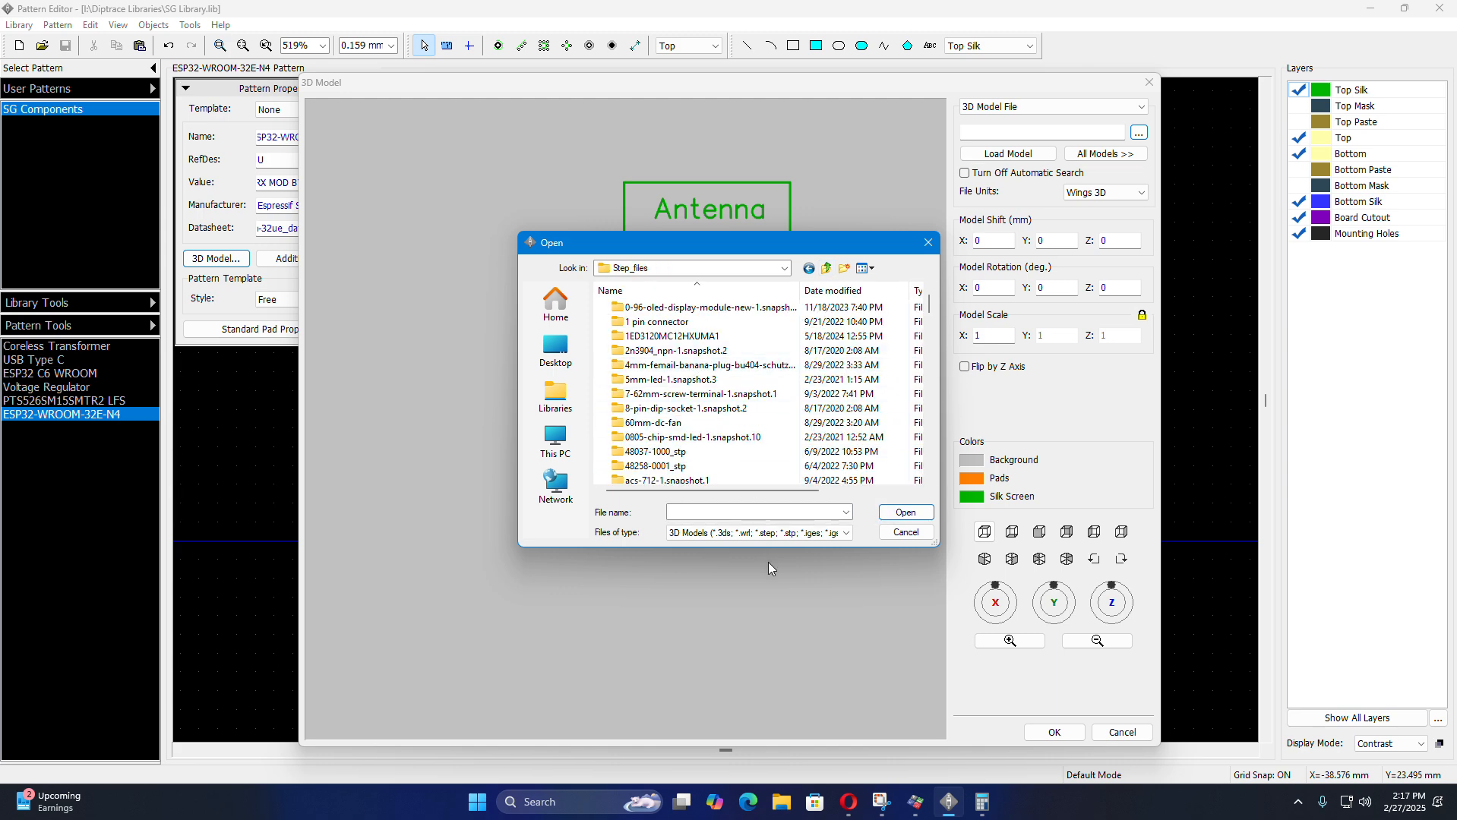
left_click_drag(935, 541, 1112, 751)
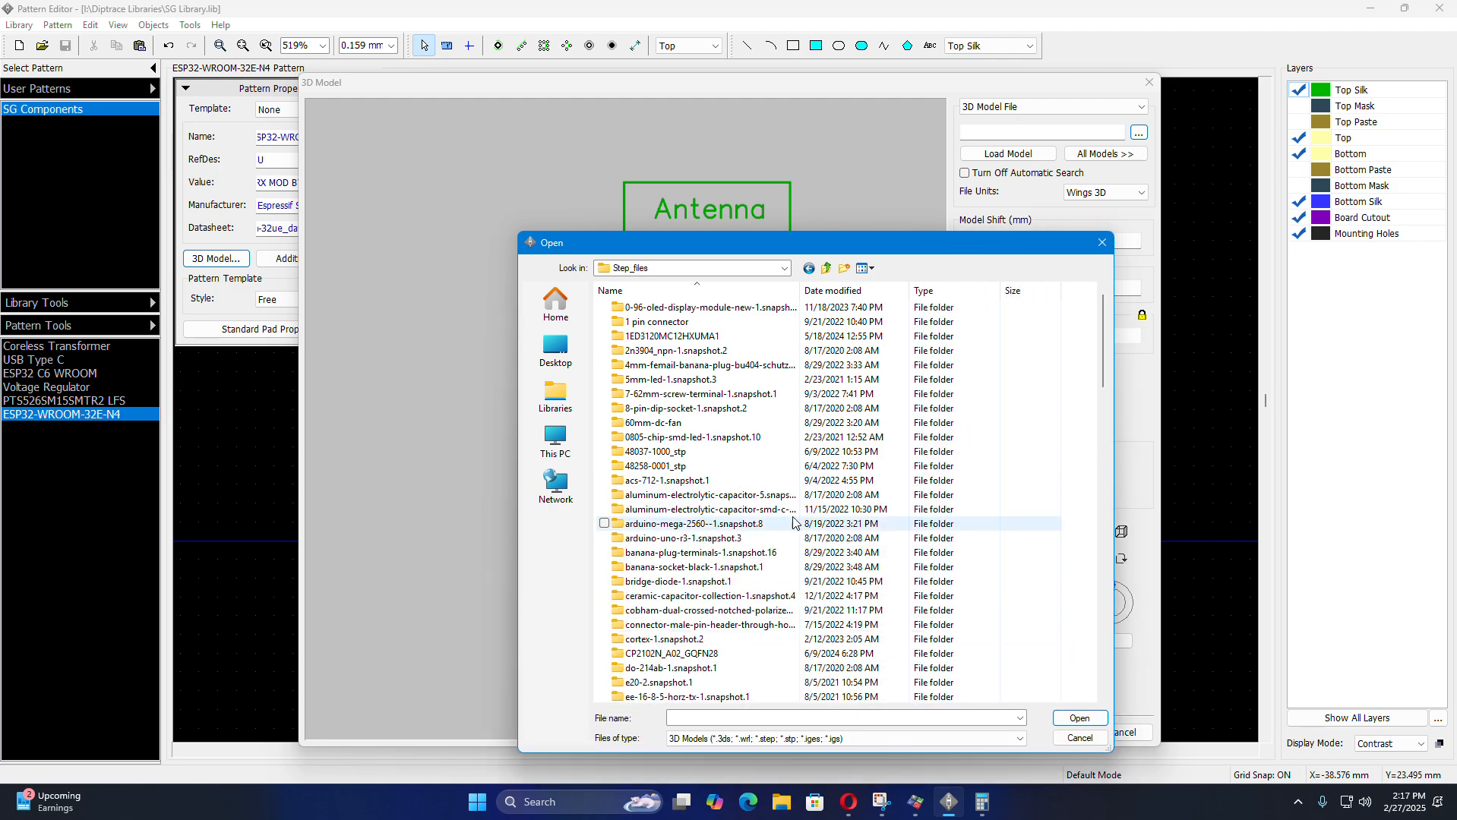
- Load ESP-32 .step from the esp32-wroom-32-smd-dual-core-32-mbits-4-mb-1.snapshot.6 folder as the pattern's 3D model
scroll(733, 453, "down", 6)
scroll(729, 524, "down", 4)
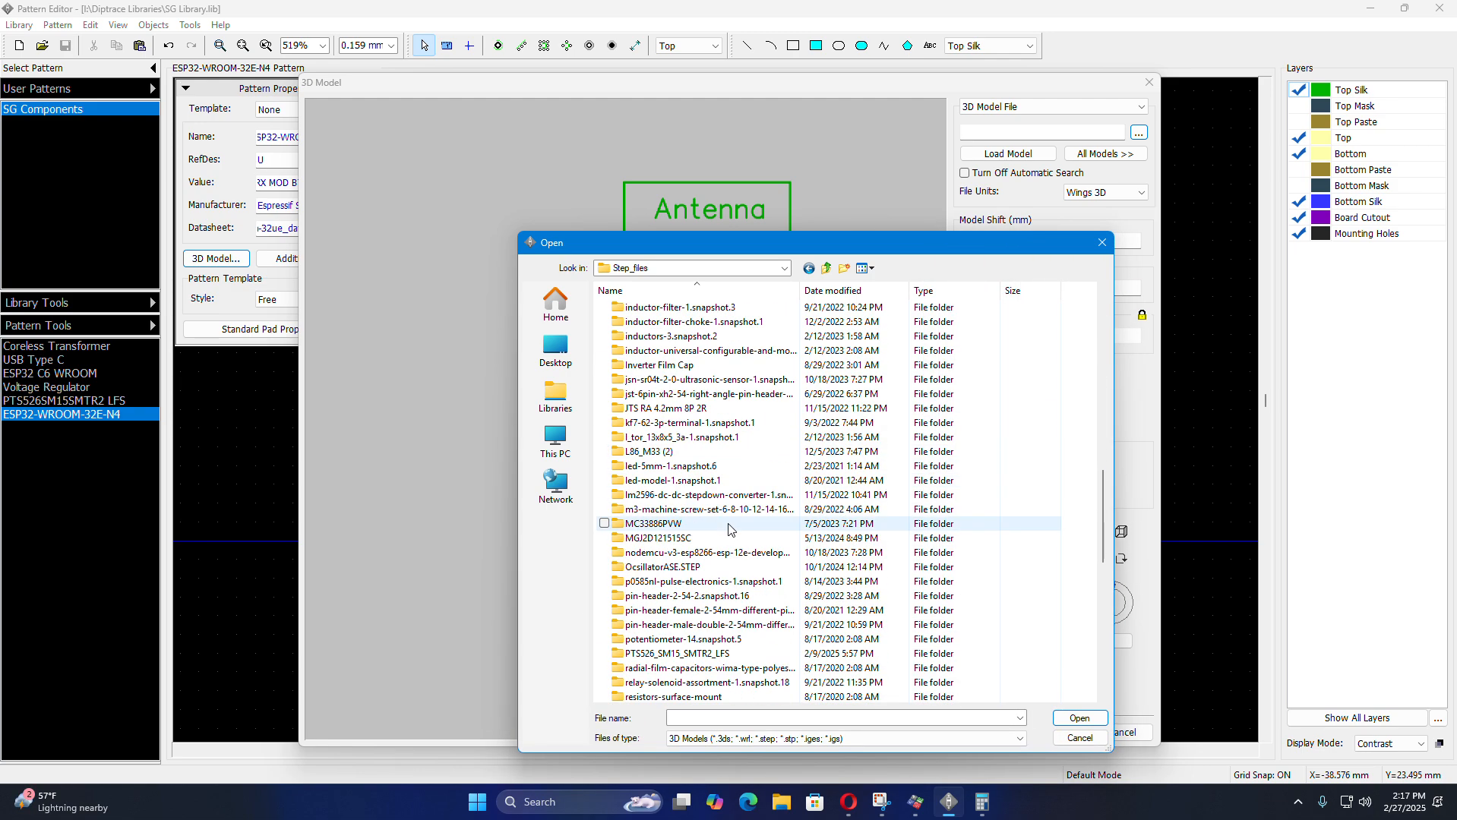
scroll(729, 524, "up", 10)
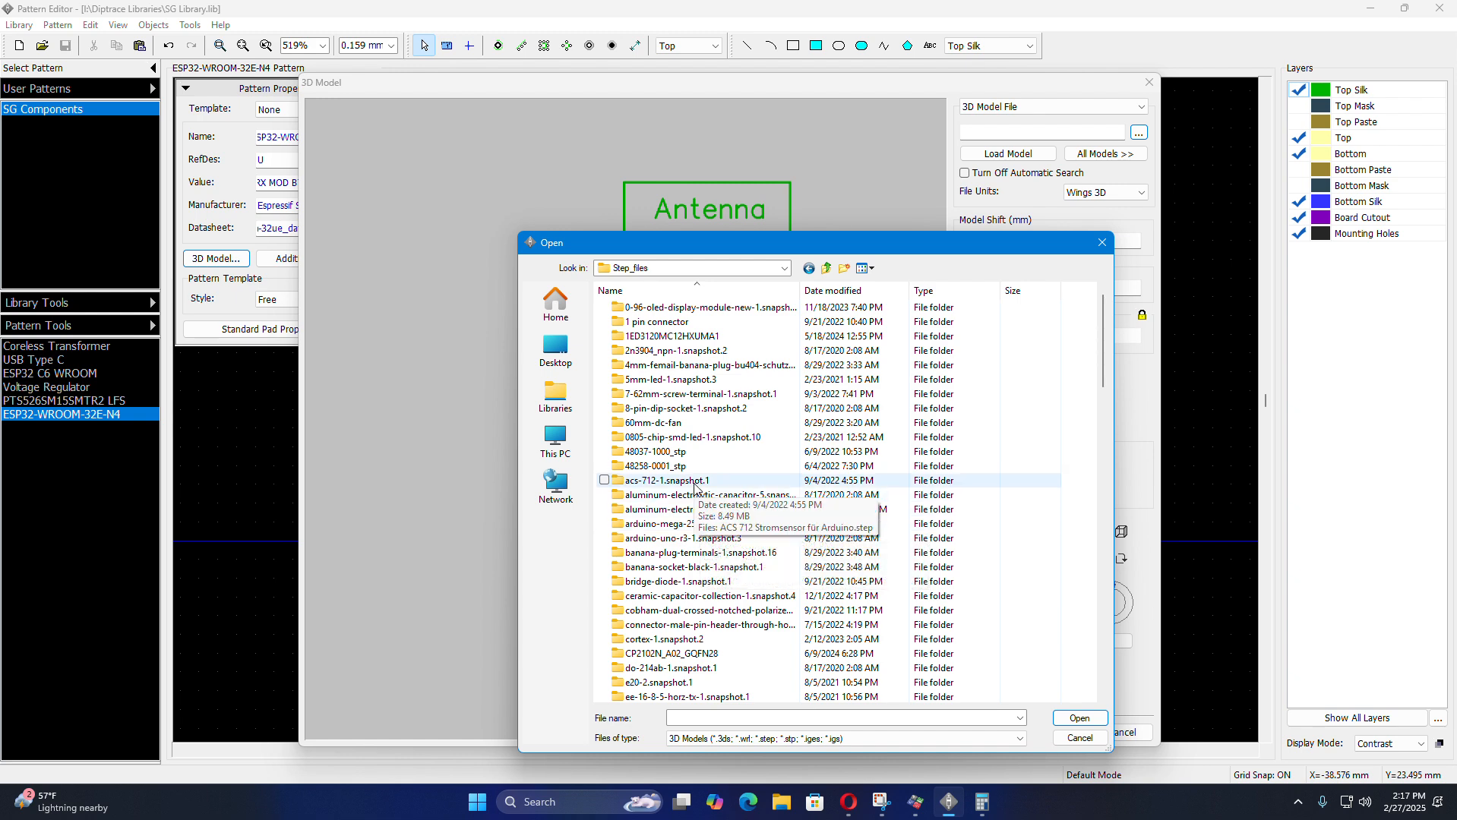
key("e")
scroll(693, 490, "down", 2)
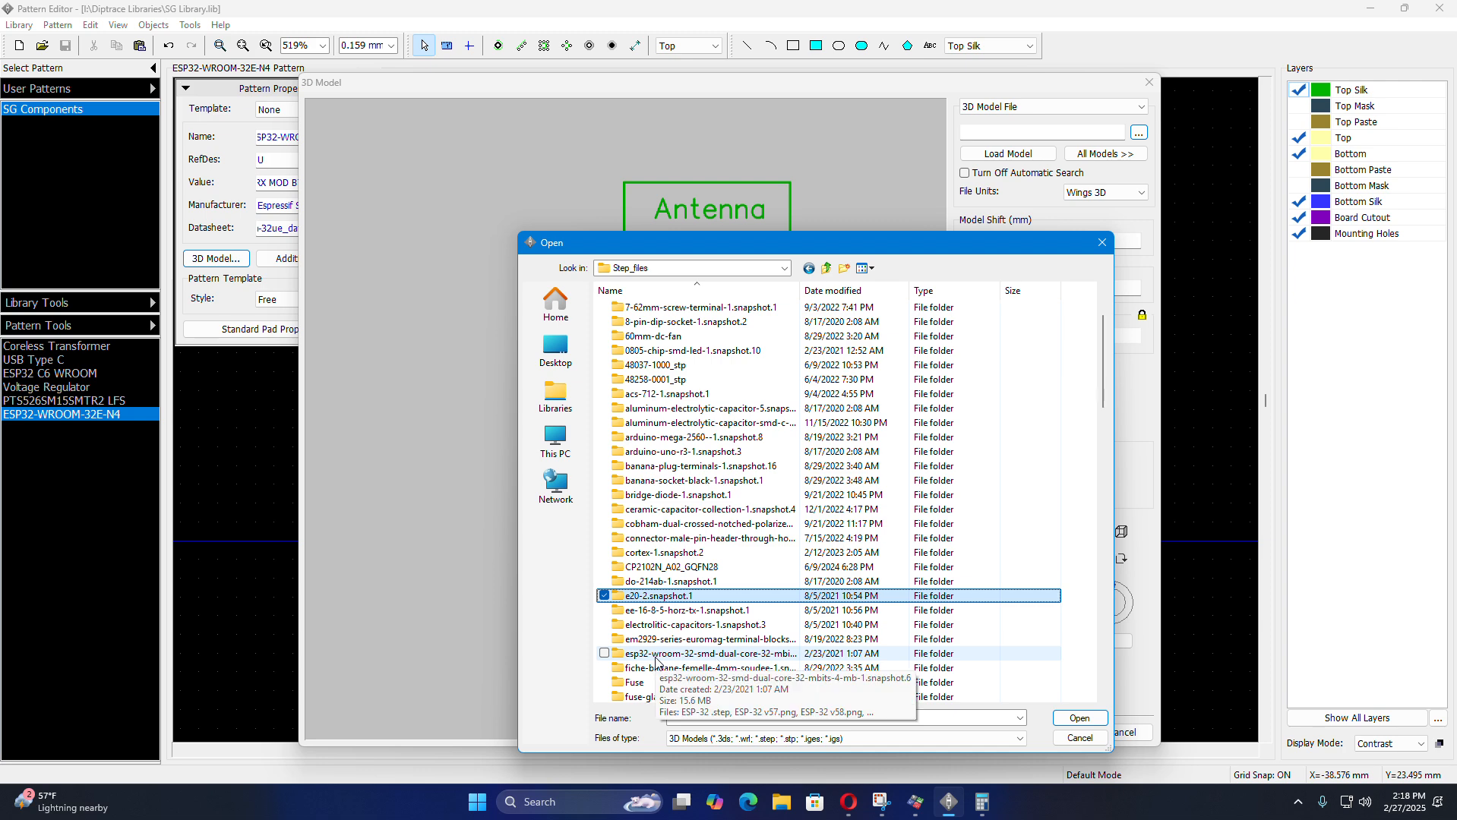
left_click(657, 655)
double_click(658, 654)
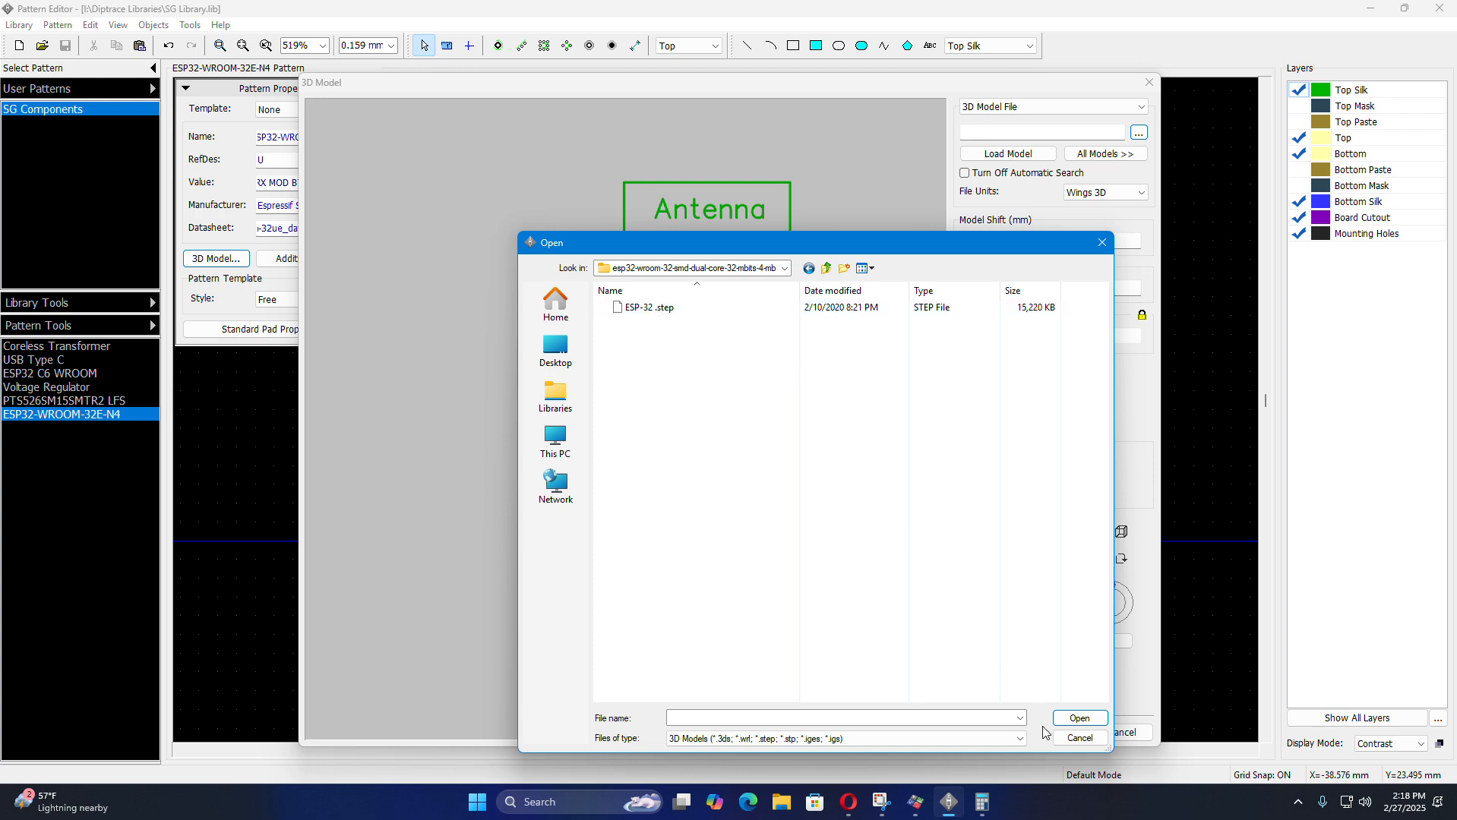
left_click(644, 306)
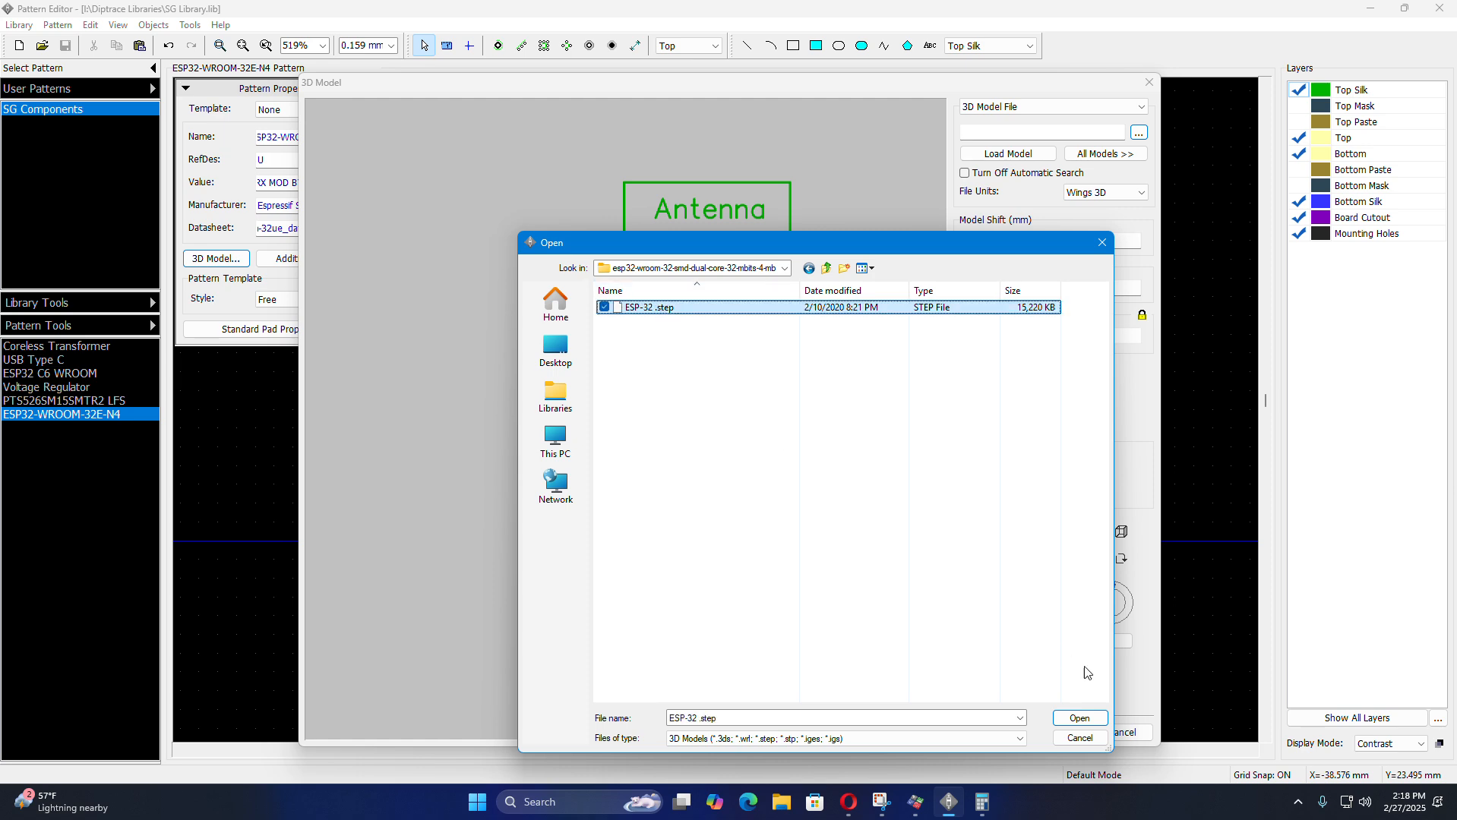
left_click(1092, 720)
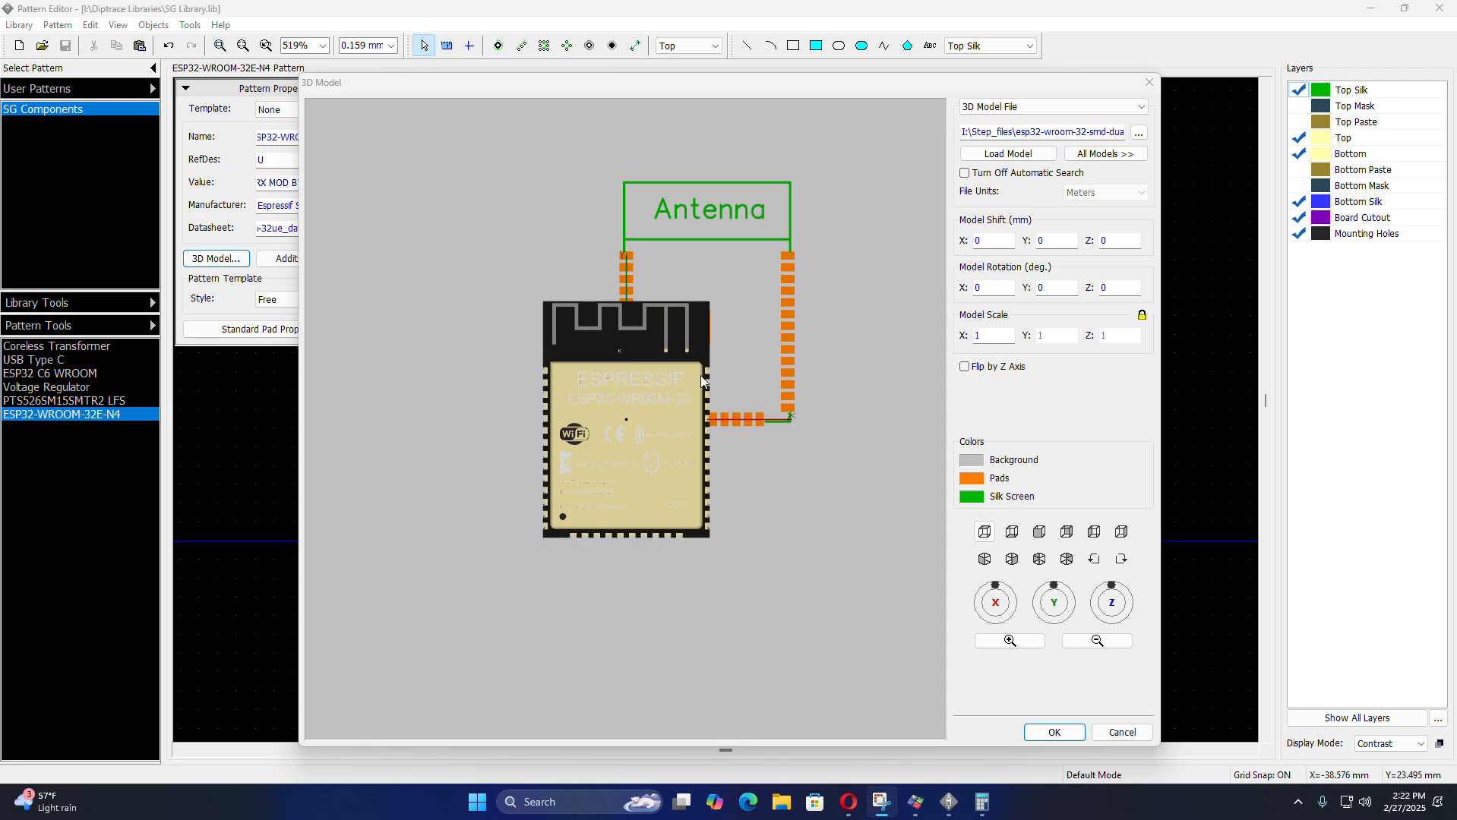
- Examine the loaded model's offset, check the overall dimensions of the recommended land pattern in the browser's ESP32 datasheet, and return to the Pattern Editor
left_click_drag(702, 382, 710, 312)
left_click_drag(721, 414, 647, 398)
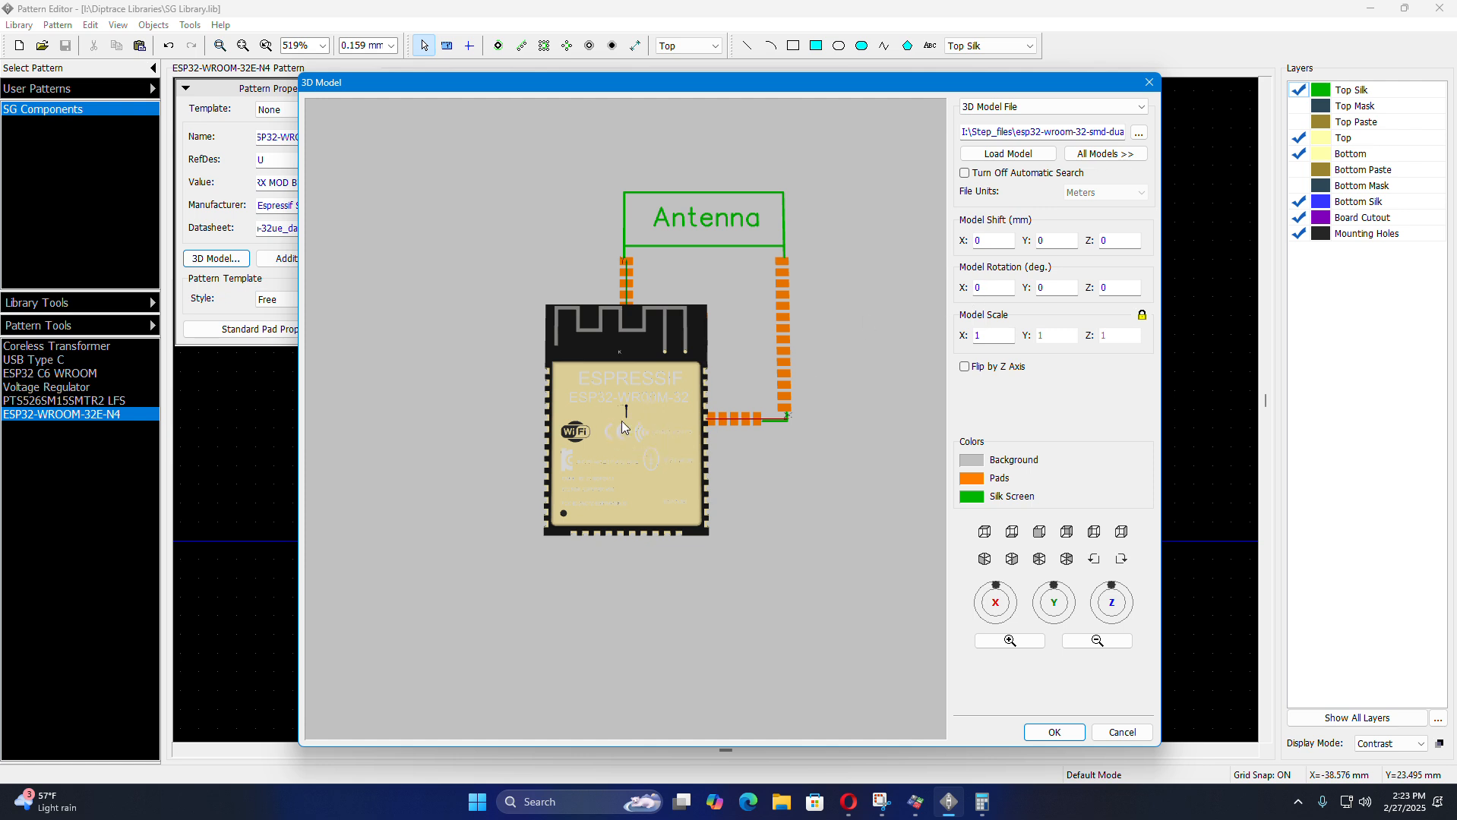
left_click(996, 244)
left_click(848, 802)
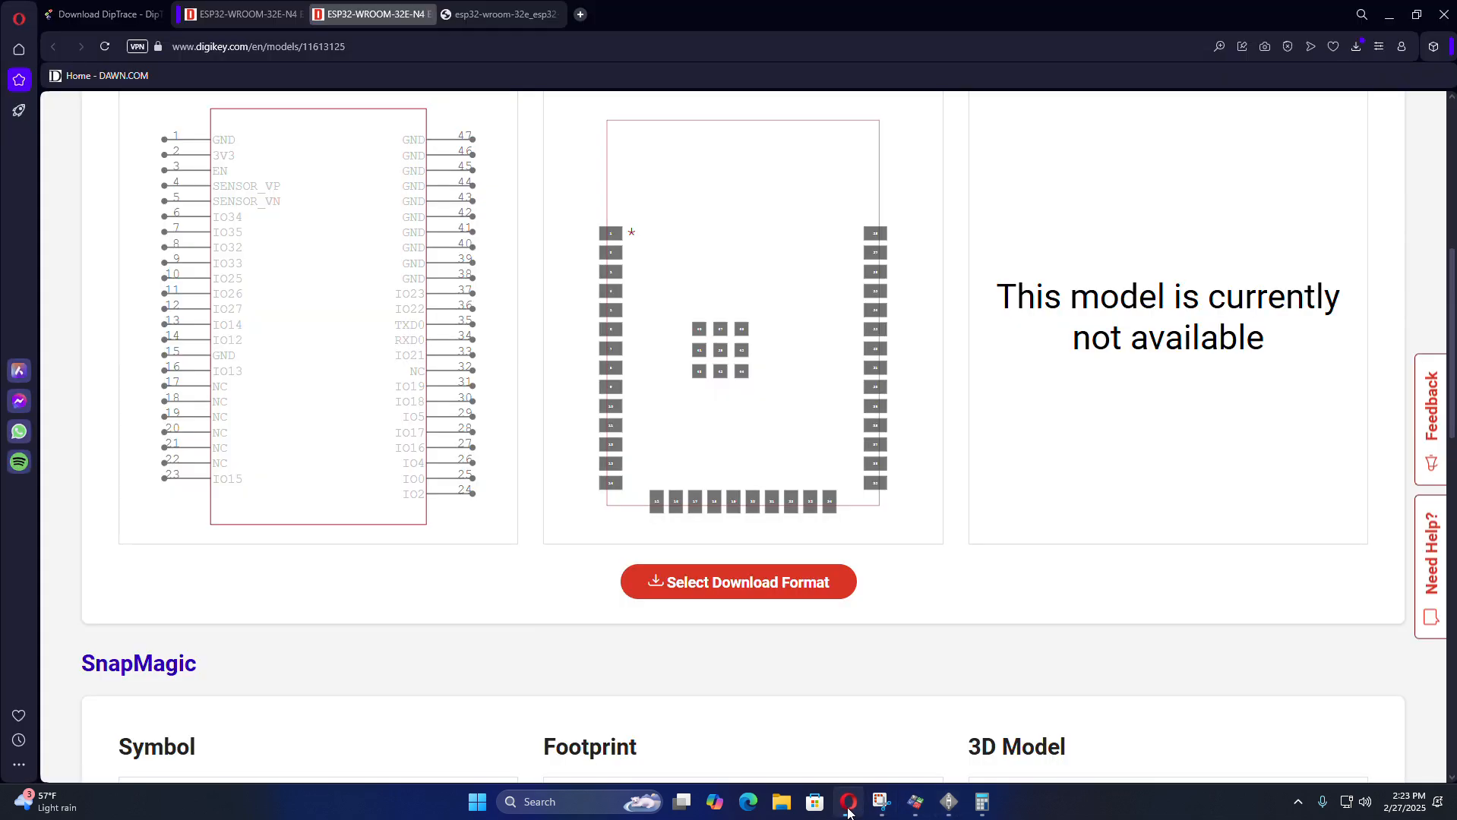
left_click(477, 16)
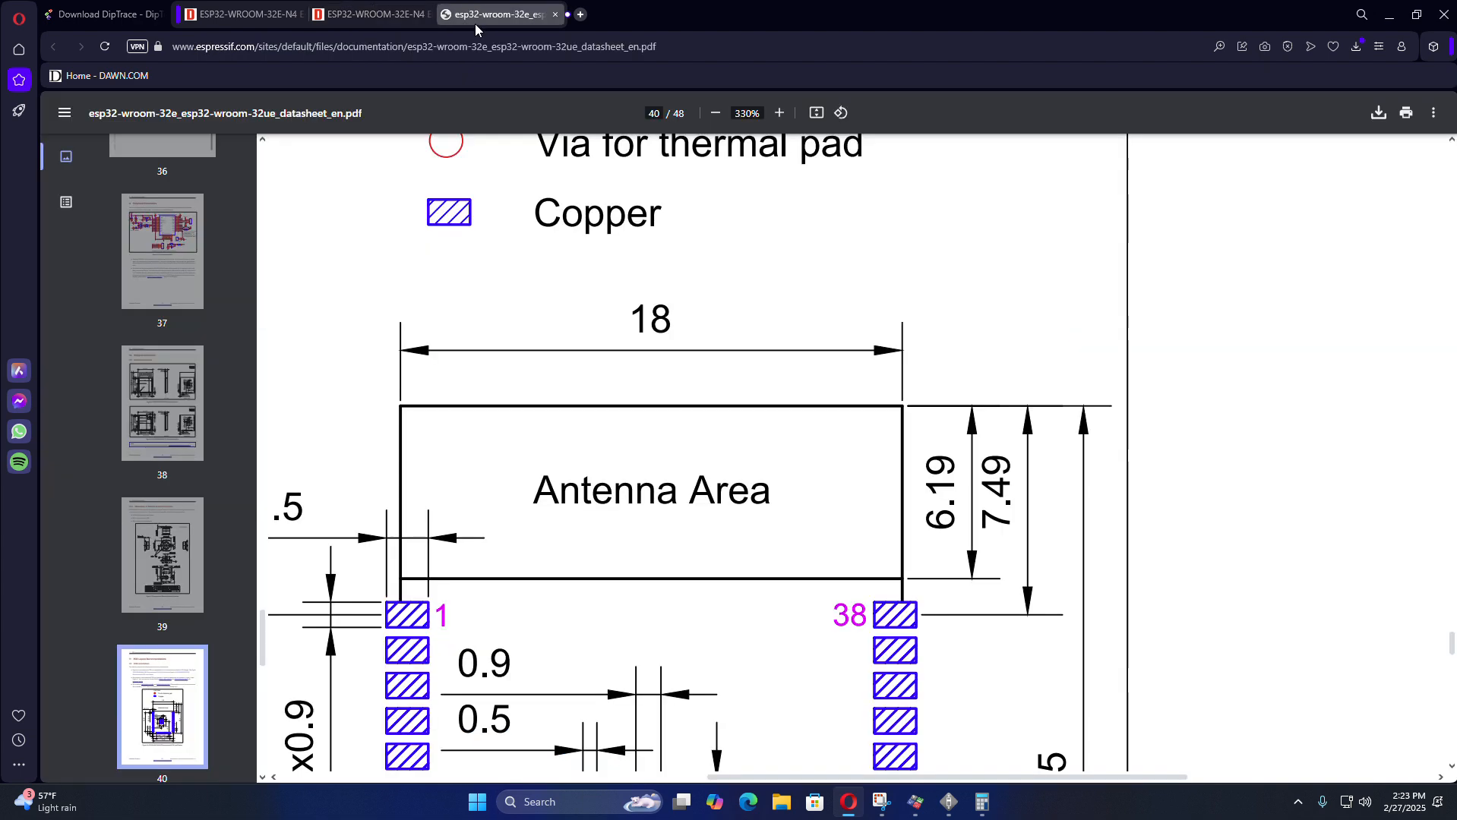
scroll(650, 400, "down", 3)
scroll(721, 416, "down", 3, "ctrl")
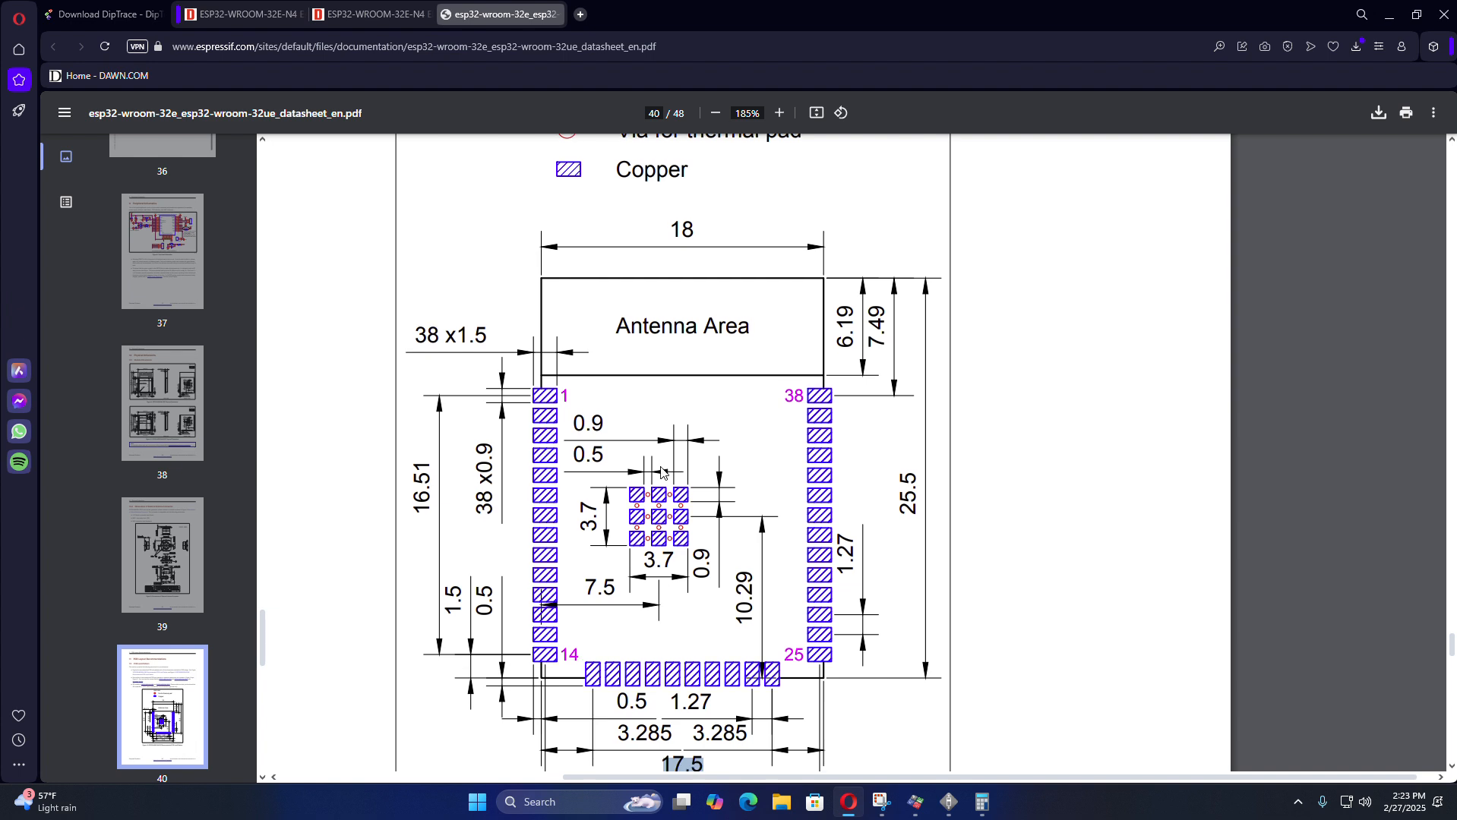
scroll(648, 685, "down", 1)
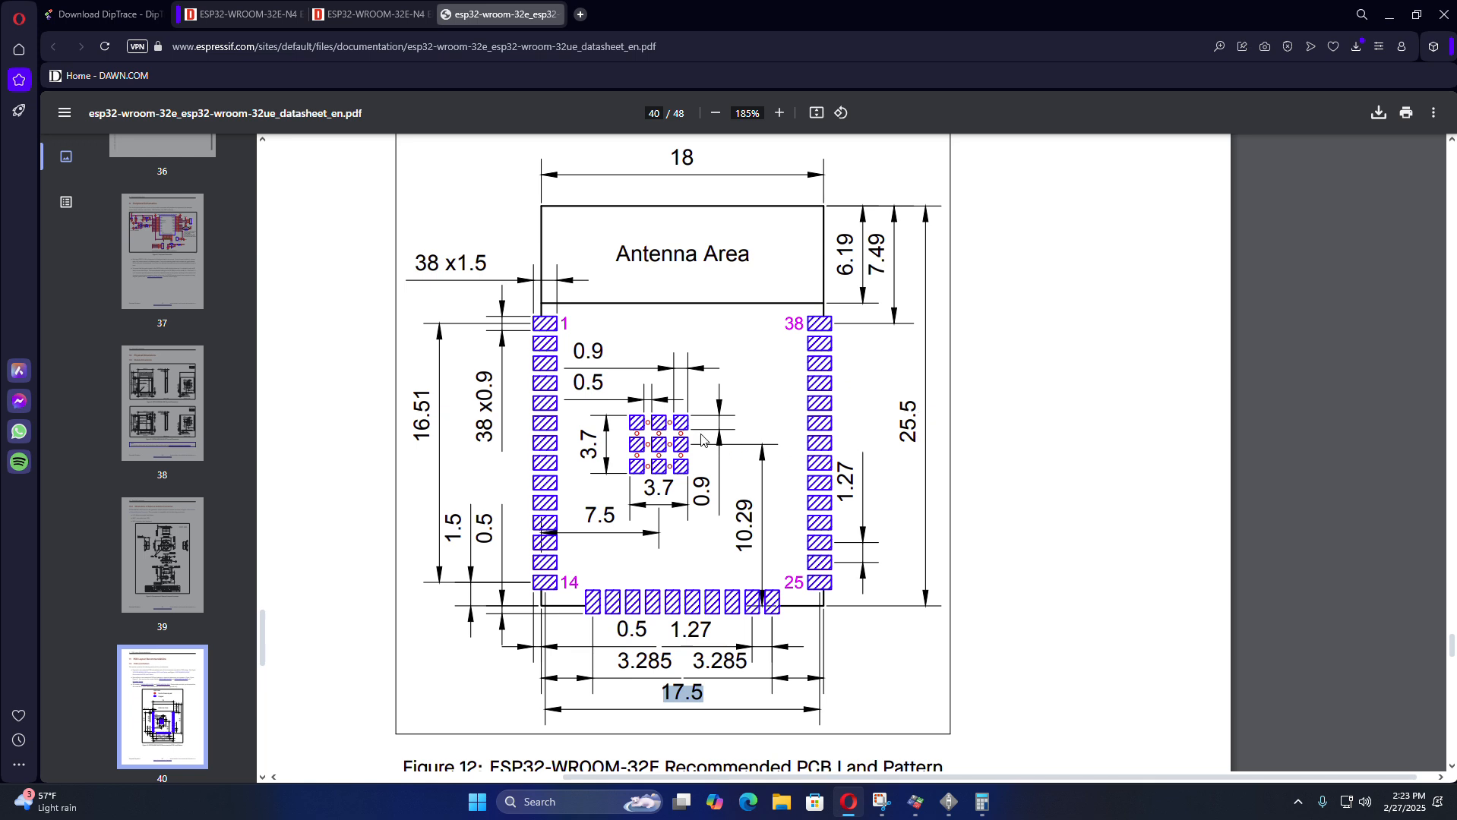
left_click(949, 802)
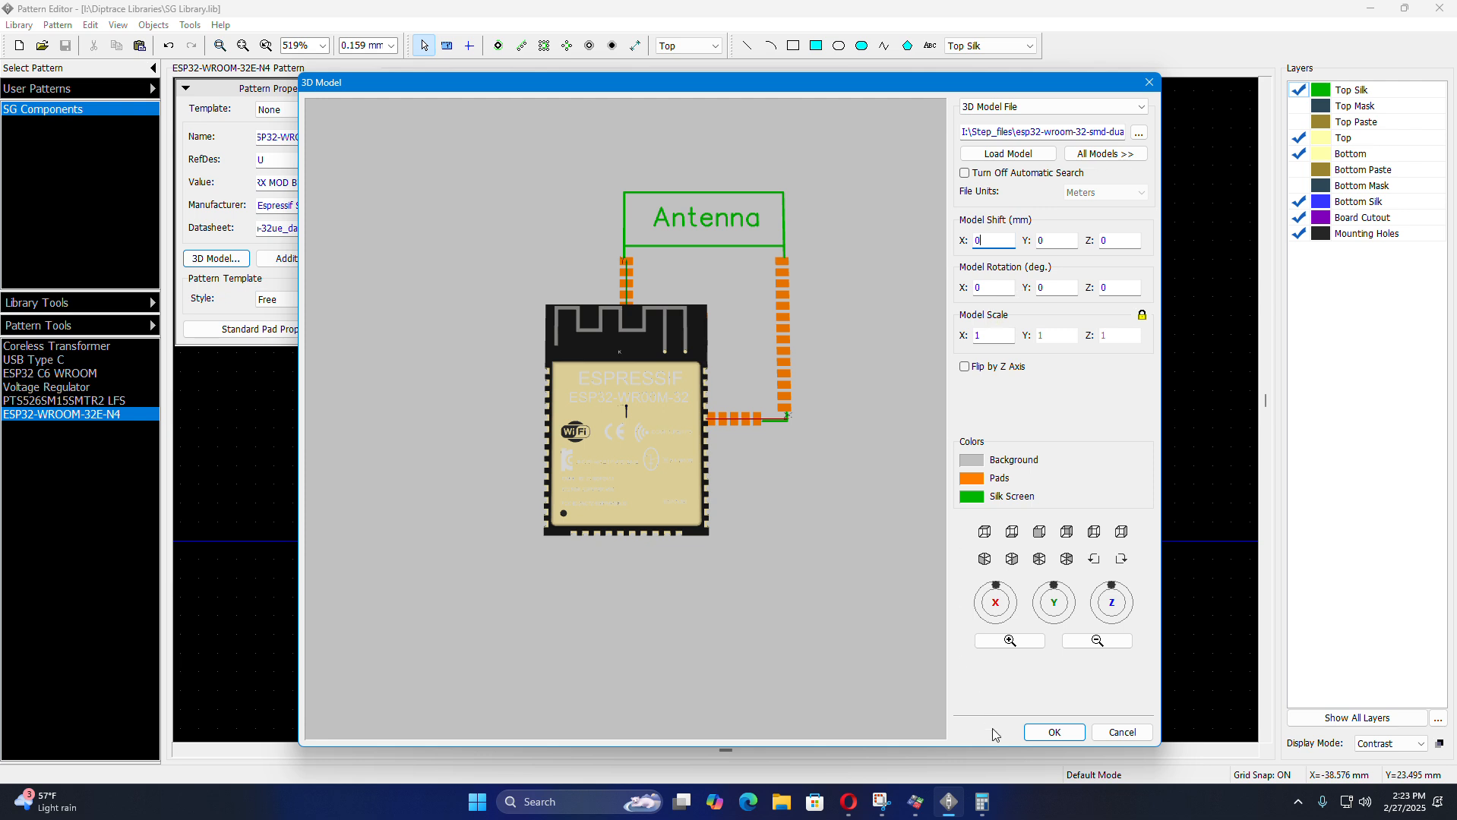
- Switch to Calculator, divide the 17.5 mm land pattern width by 2, and copy the result
left_click(983, 804)
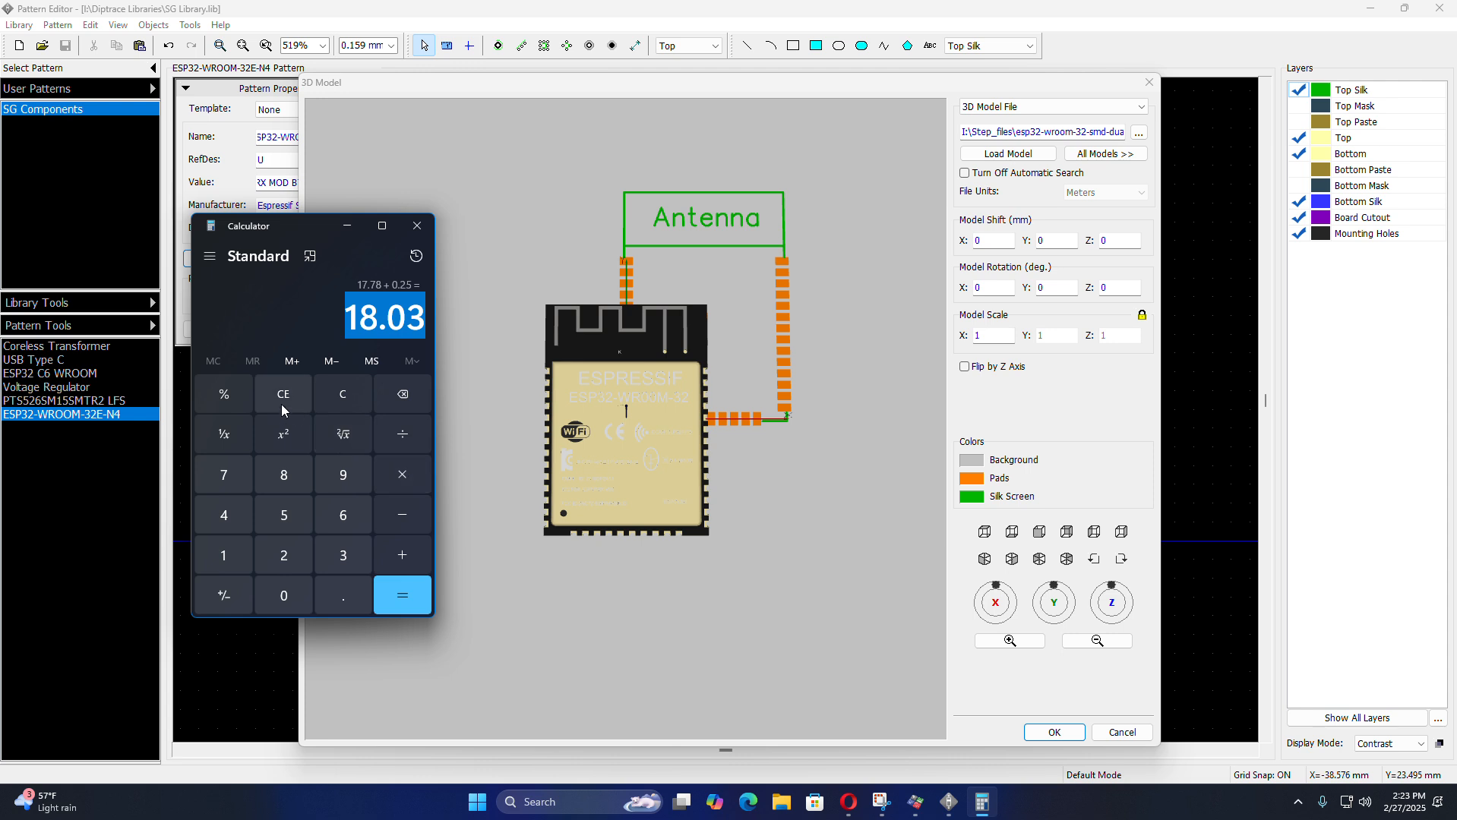
left_click(353, 398)
left_click(223, 555)
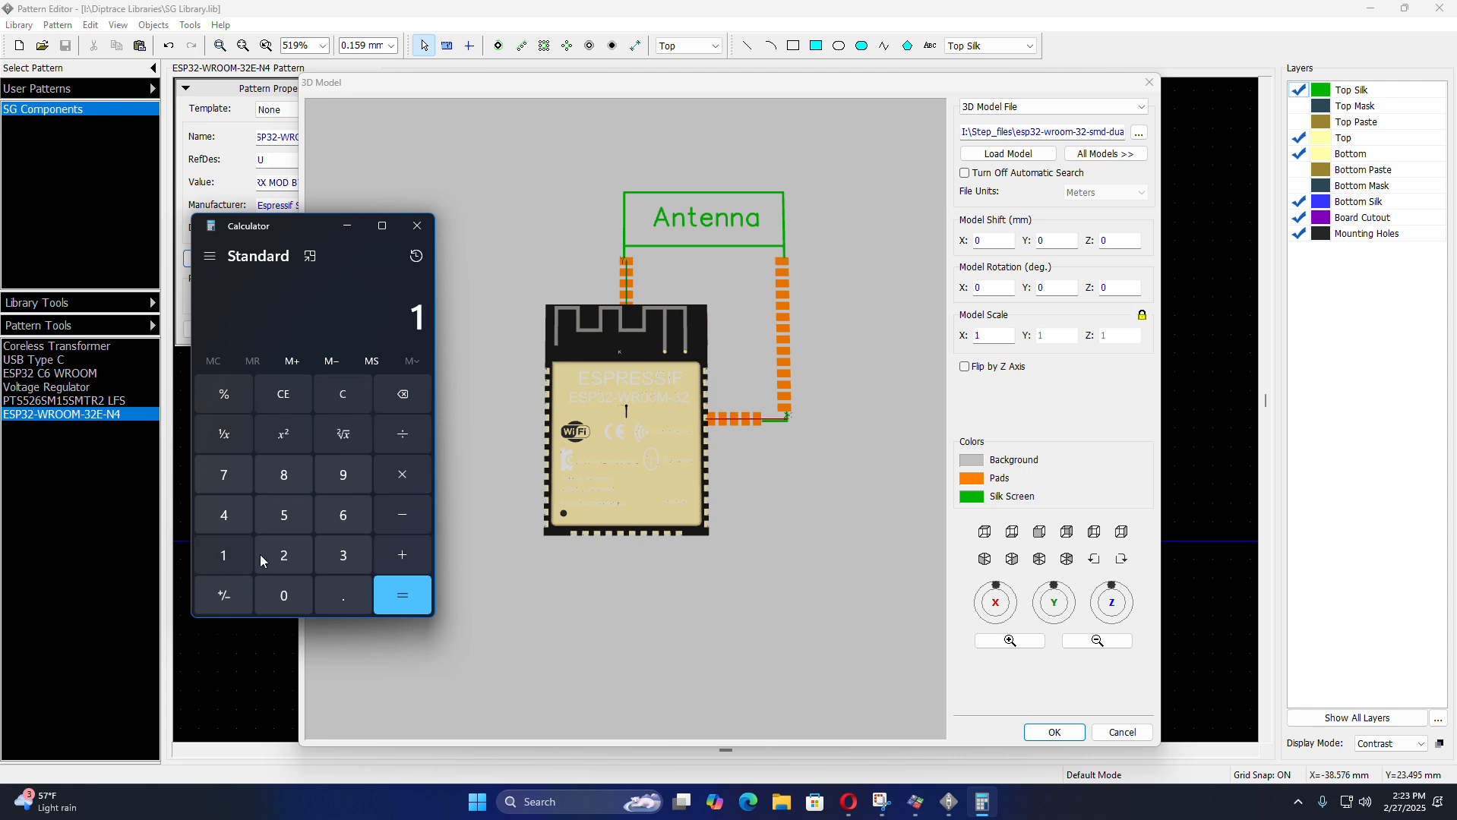
left_click(239, 473)
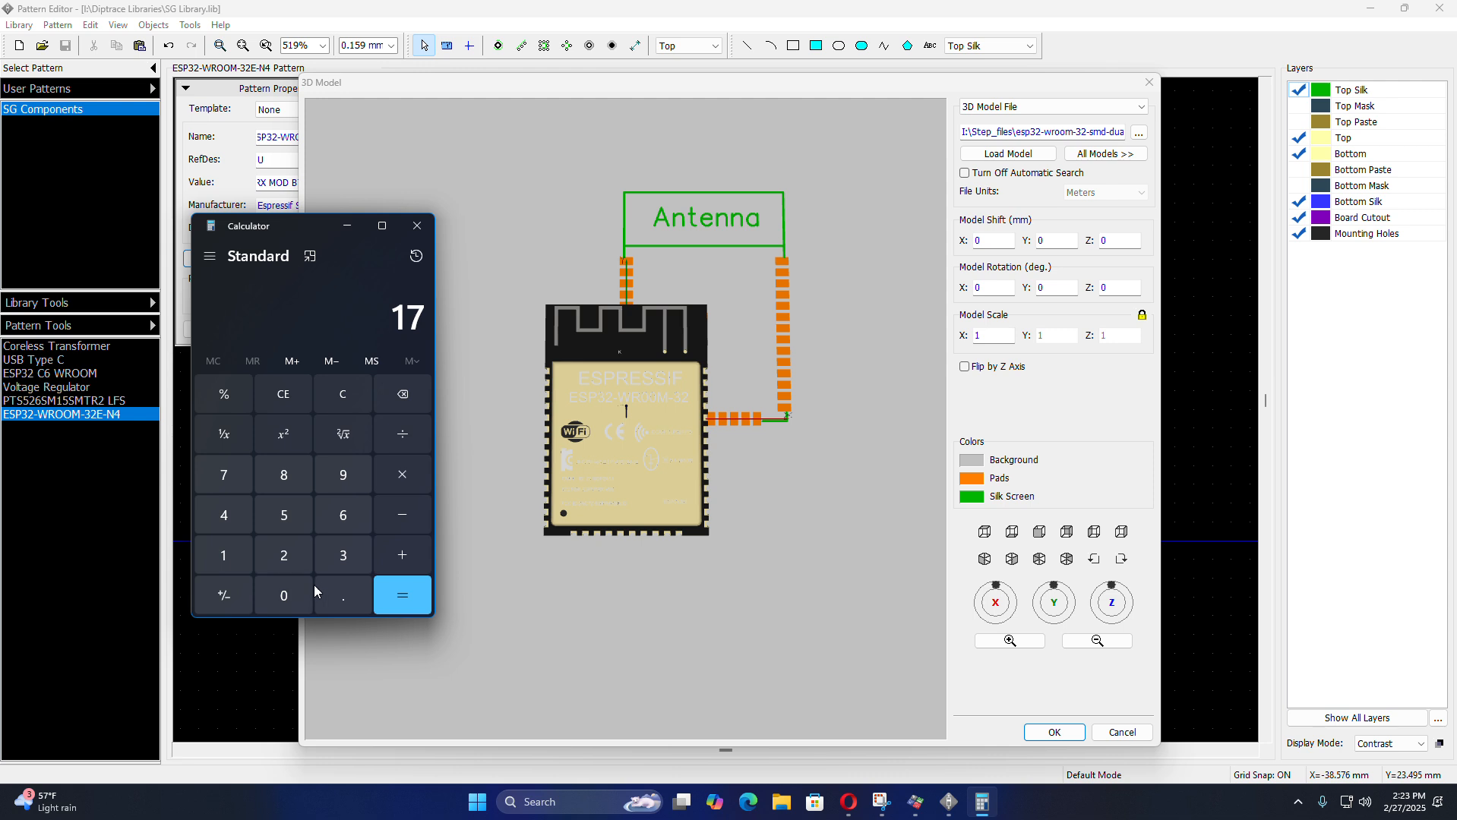
left_click(334, 598)
left_click(297, 516)
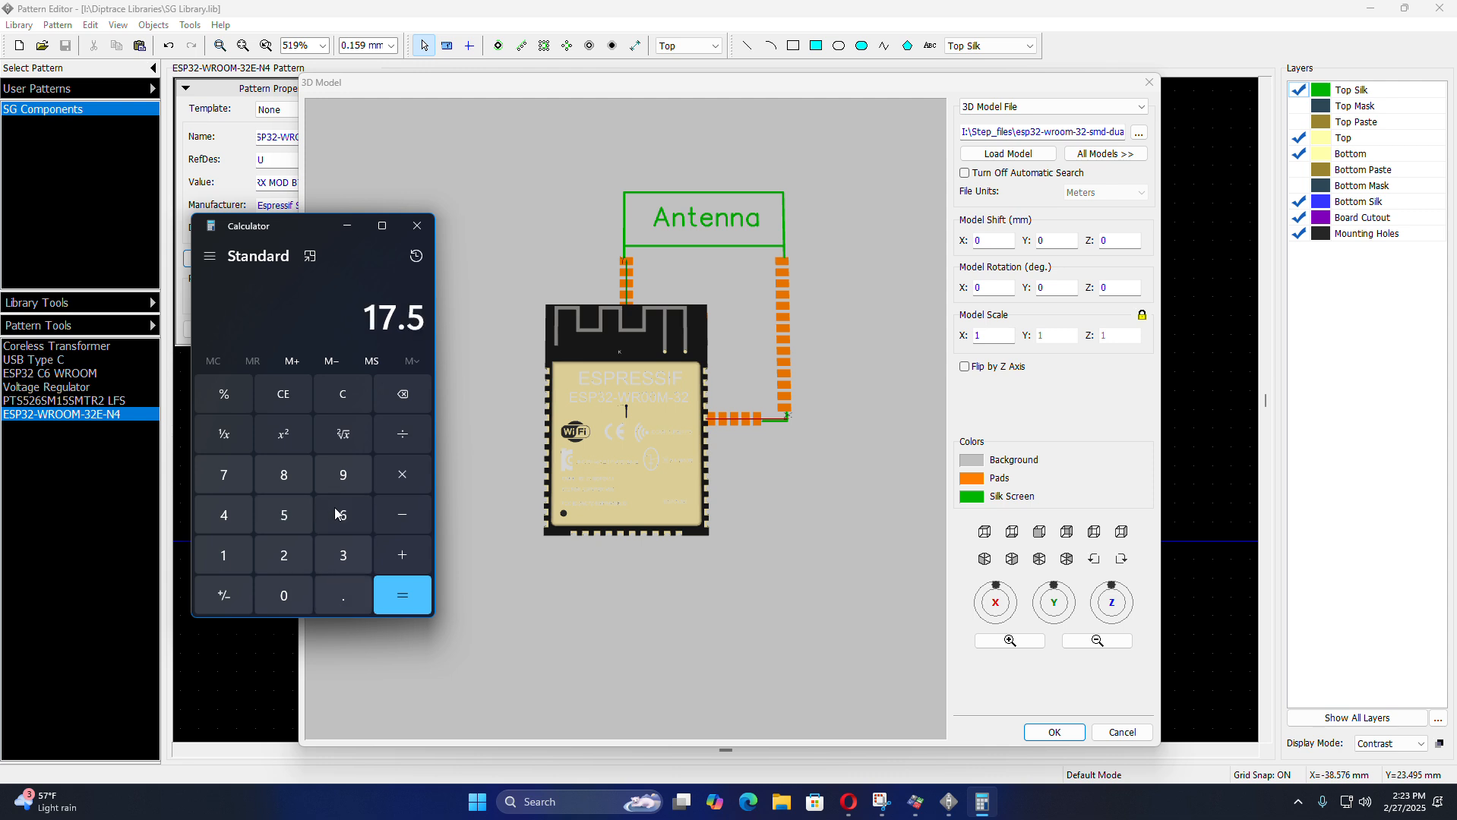
left_click(402, 448)
left_click(287, 557)
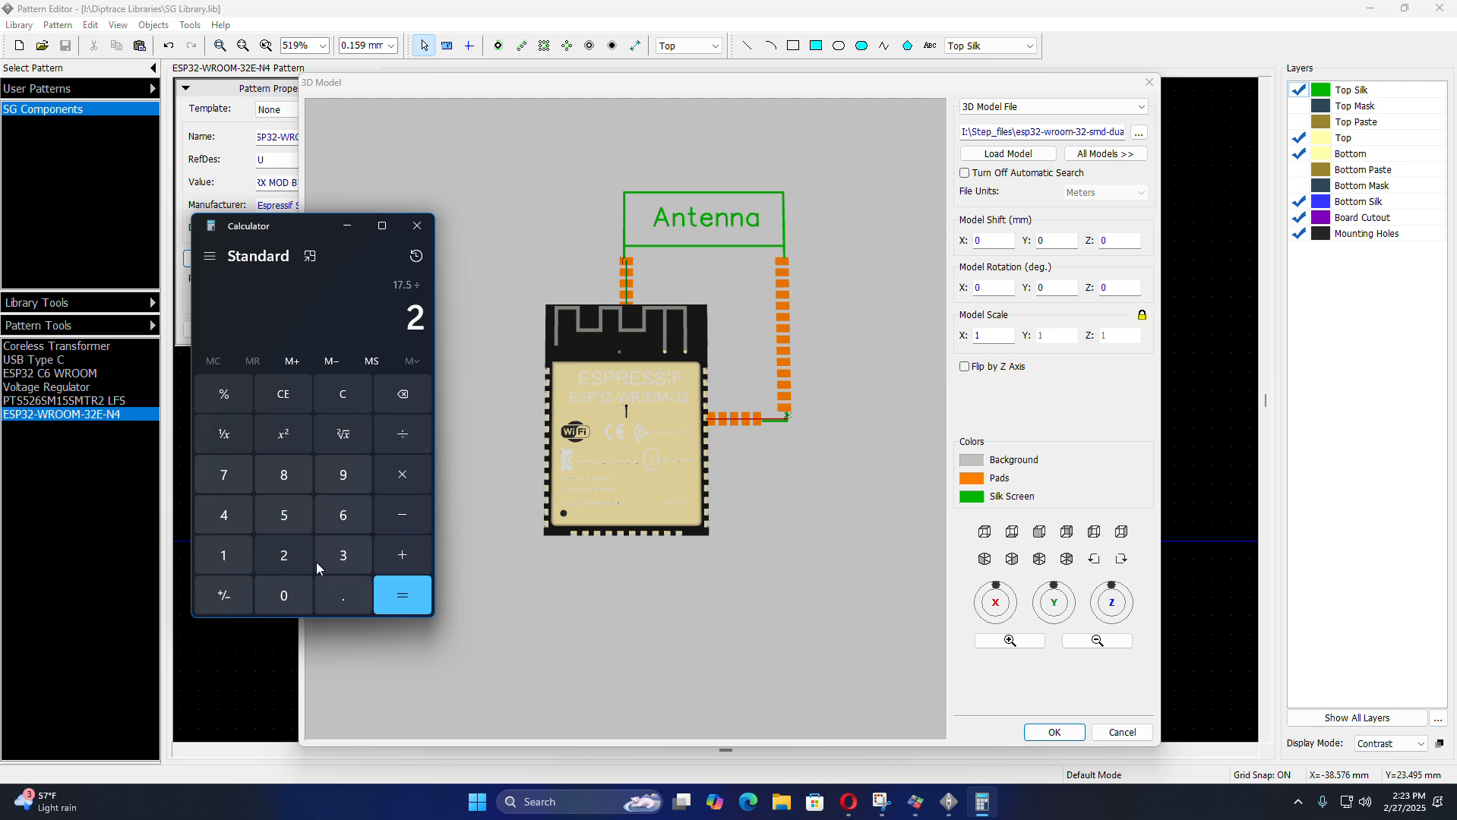
left_click(391, 591)
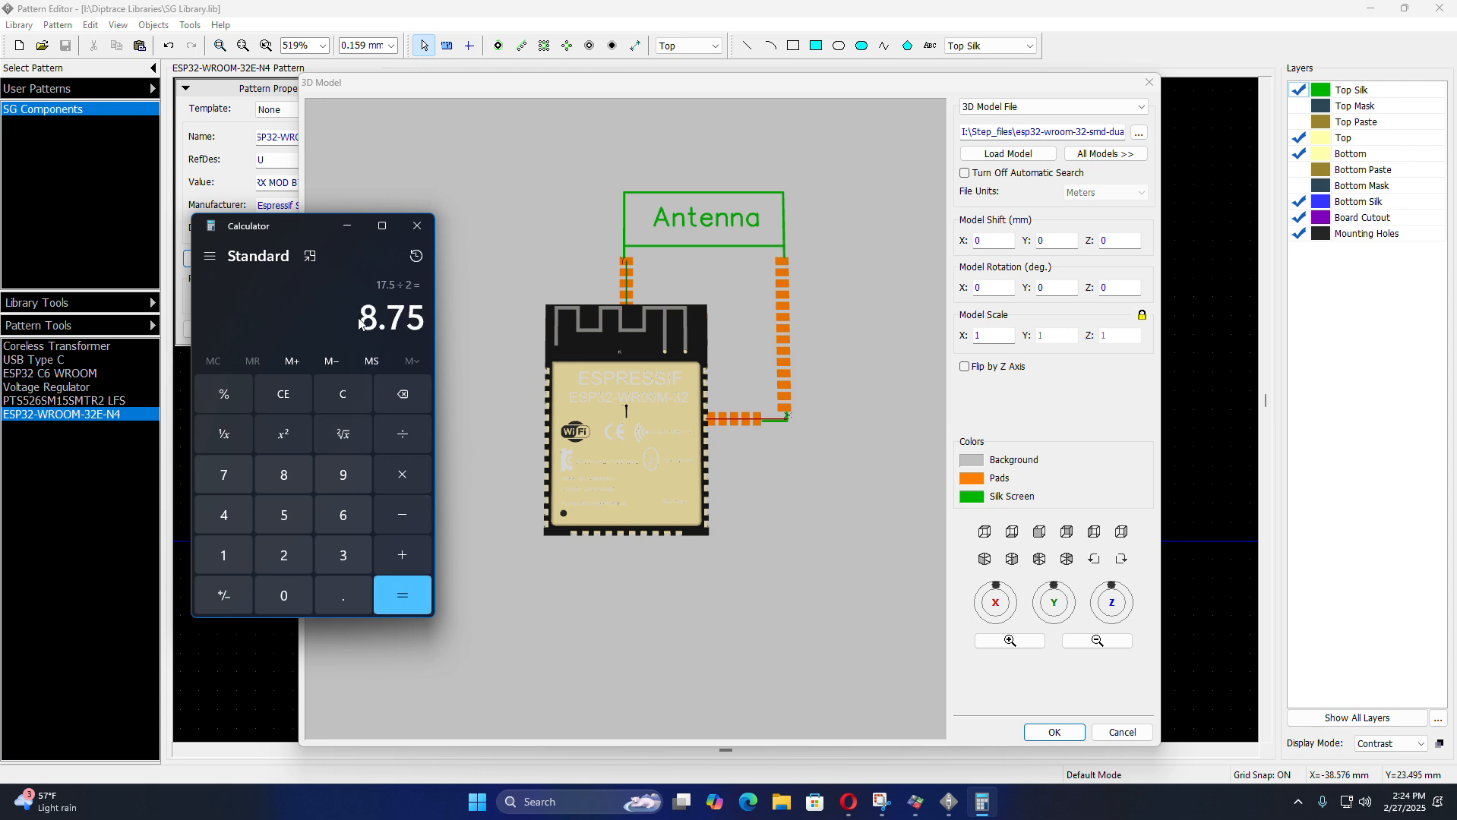
left_click_drag(365, 324, 423, 330)
key("ctrl+c")
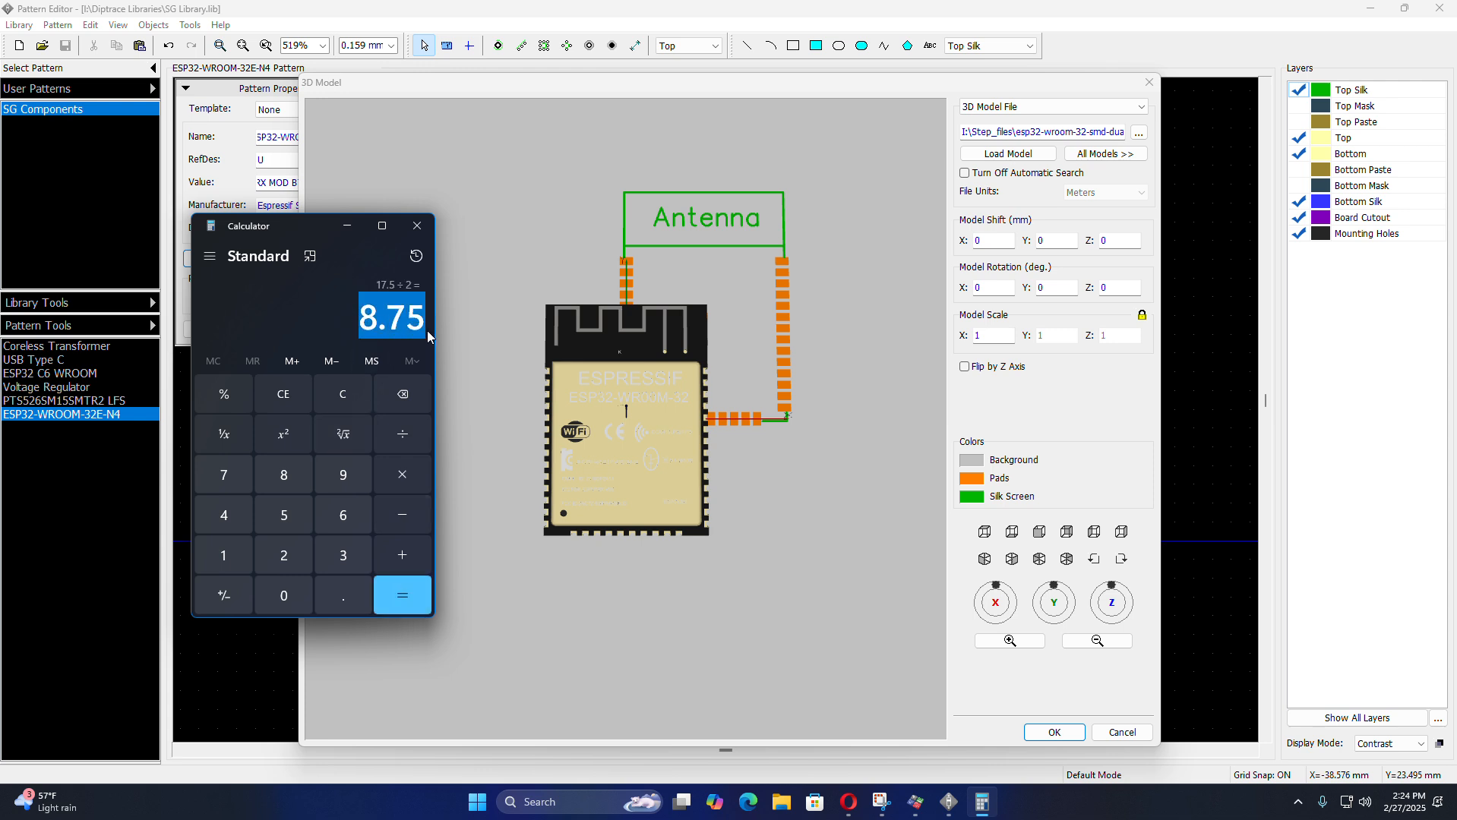
- Set the 3D model's X shift to 8.75 mm in the Pattern Editor and check its alignment with the pads
double_click(987, 241)
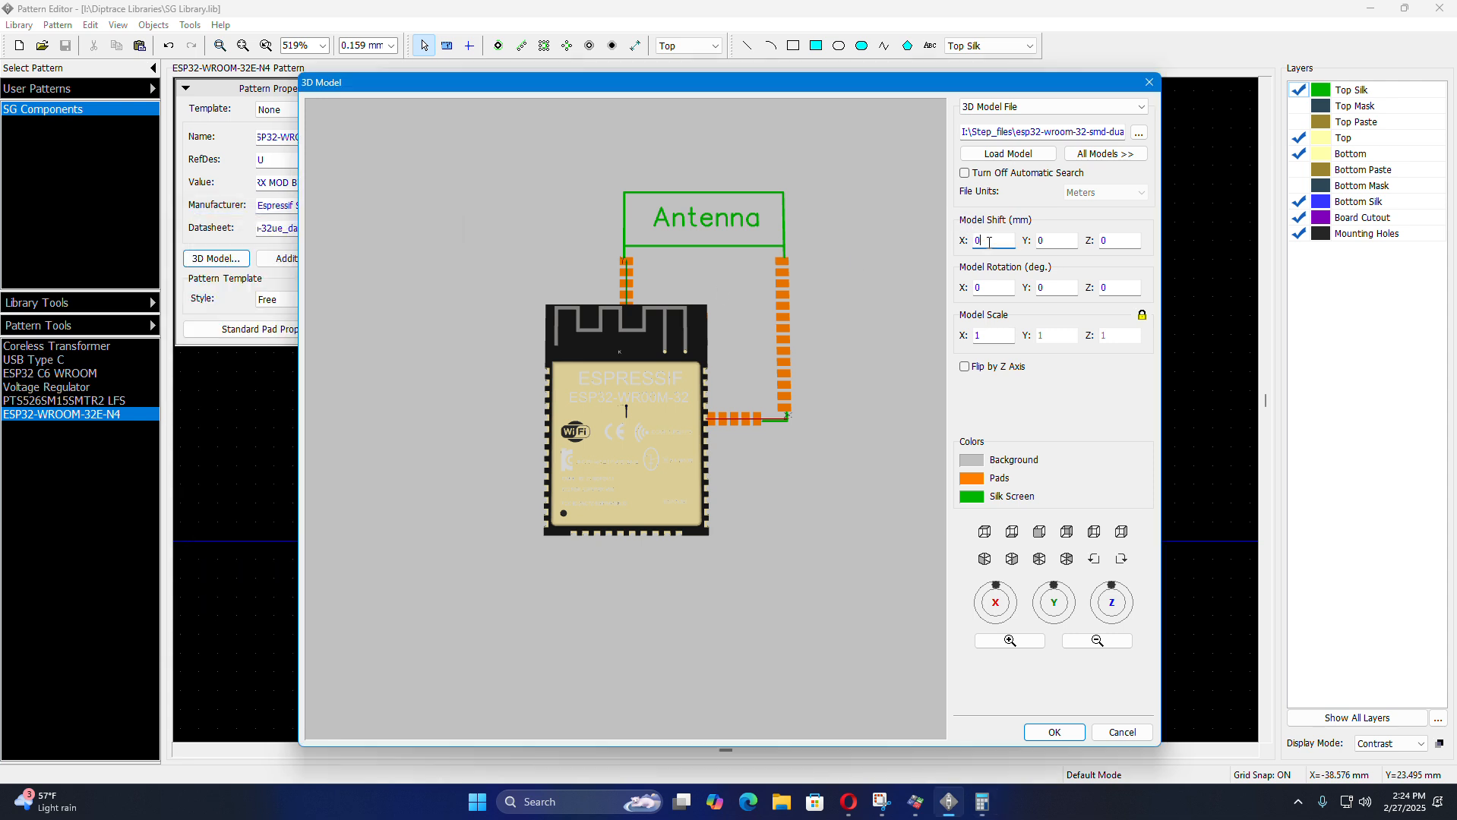
key("ctrl+v")
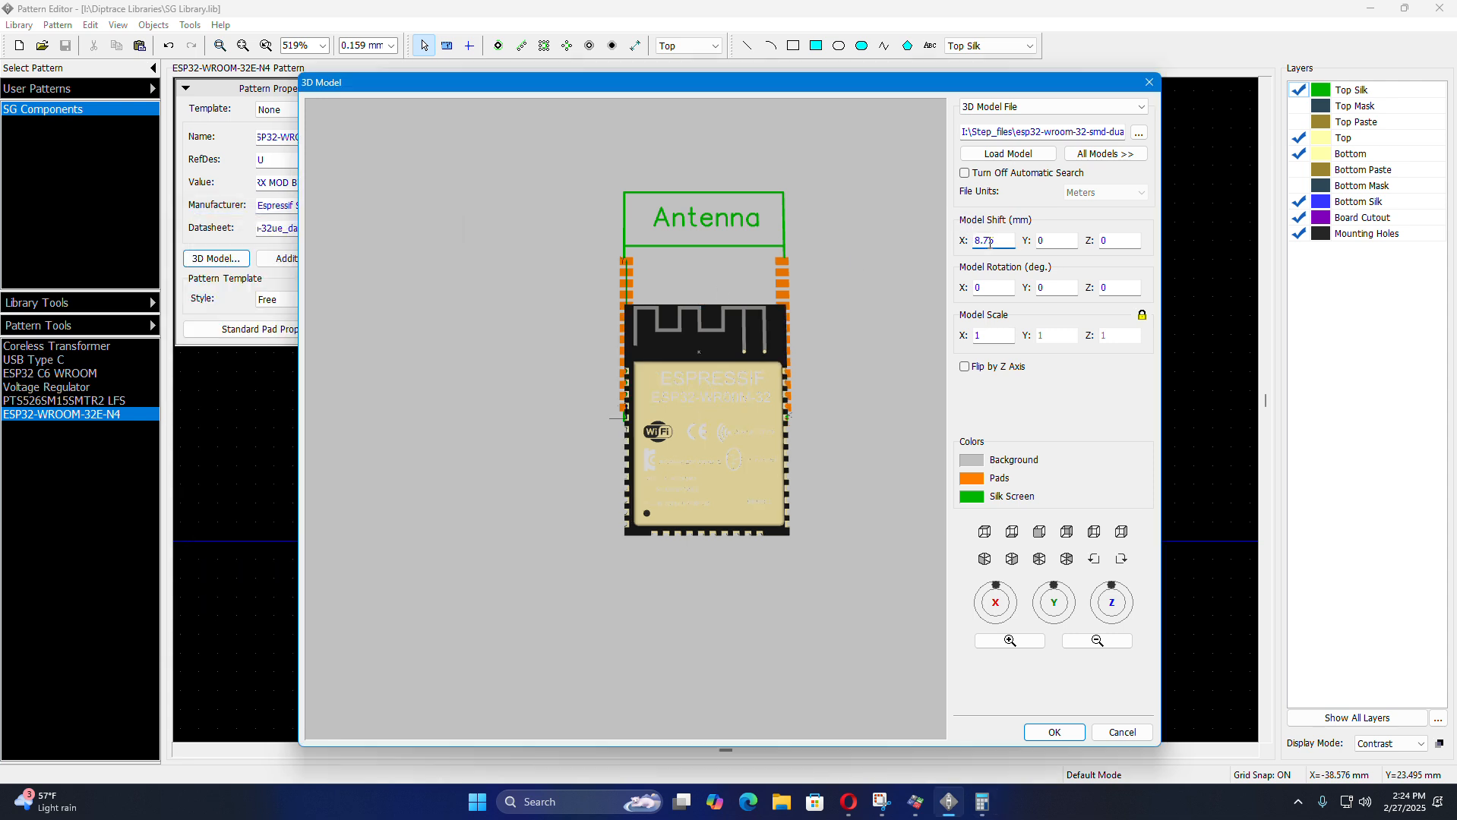
left_click_drag(824, 349, 816, 344)
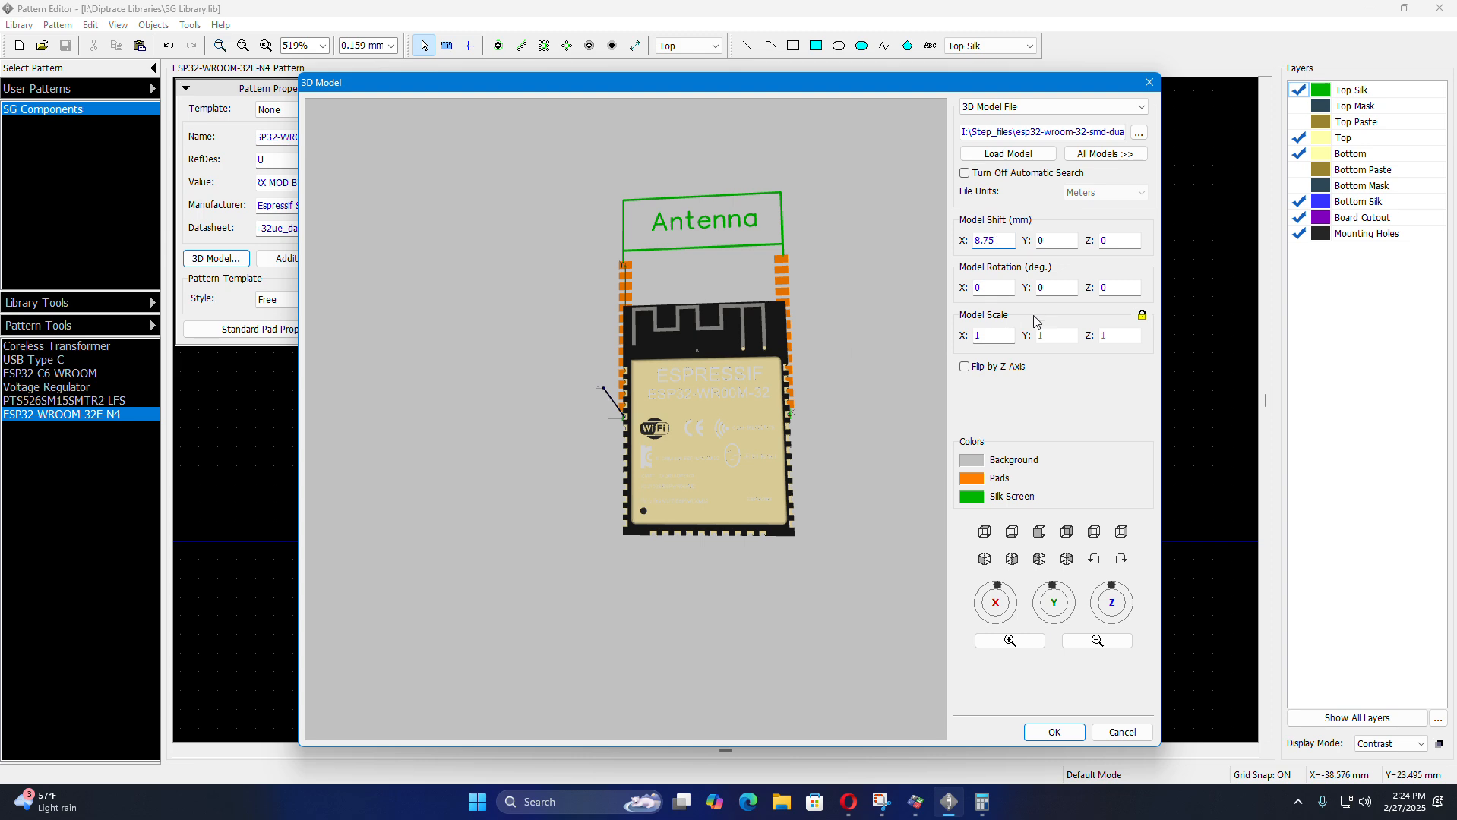
- Consult the datasheet land pattern in the browser, divide its 25.5 mm height by 2 in Calculator, and minimize Calculator
left_click(847, 801)
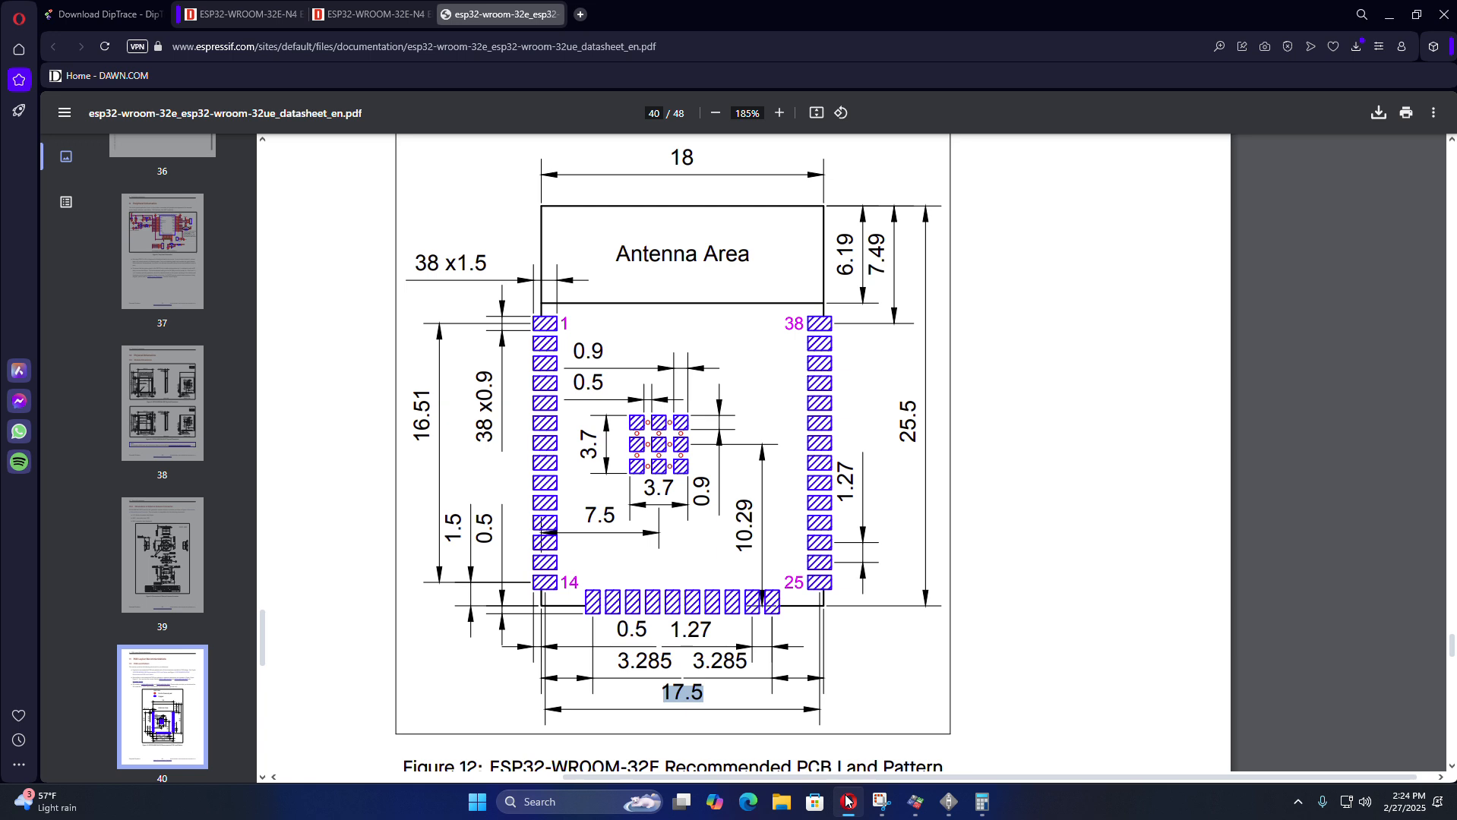
left_click(981, 802)
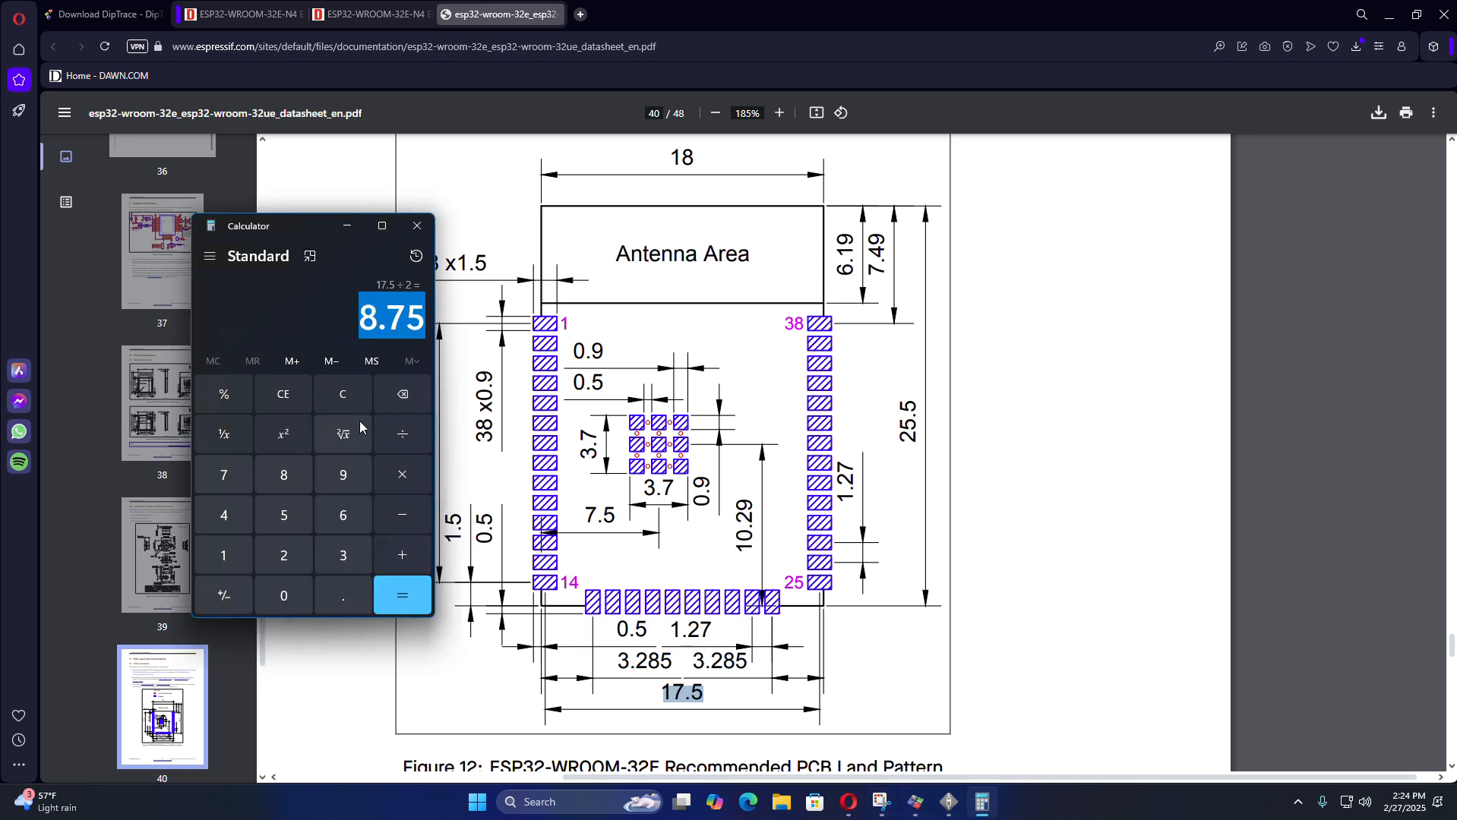
left_click(327, 393)
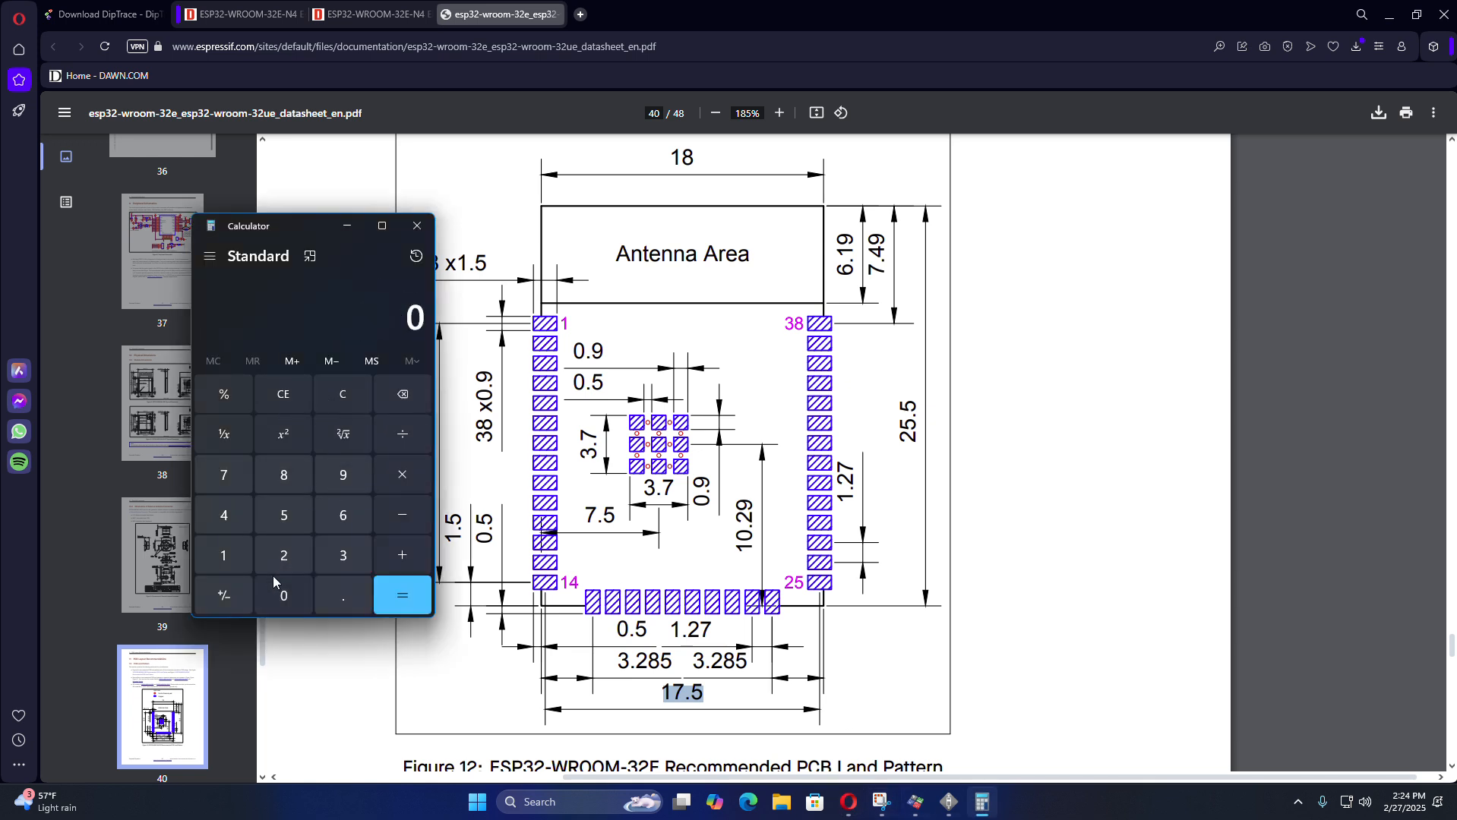
left_click(280, 560)
left_click(286, 515)
left_click(325, 582)
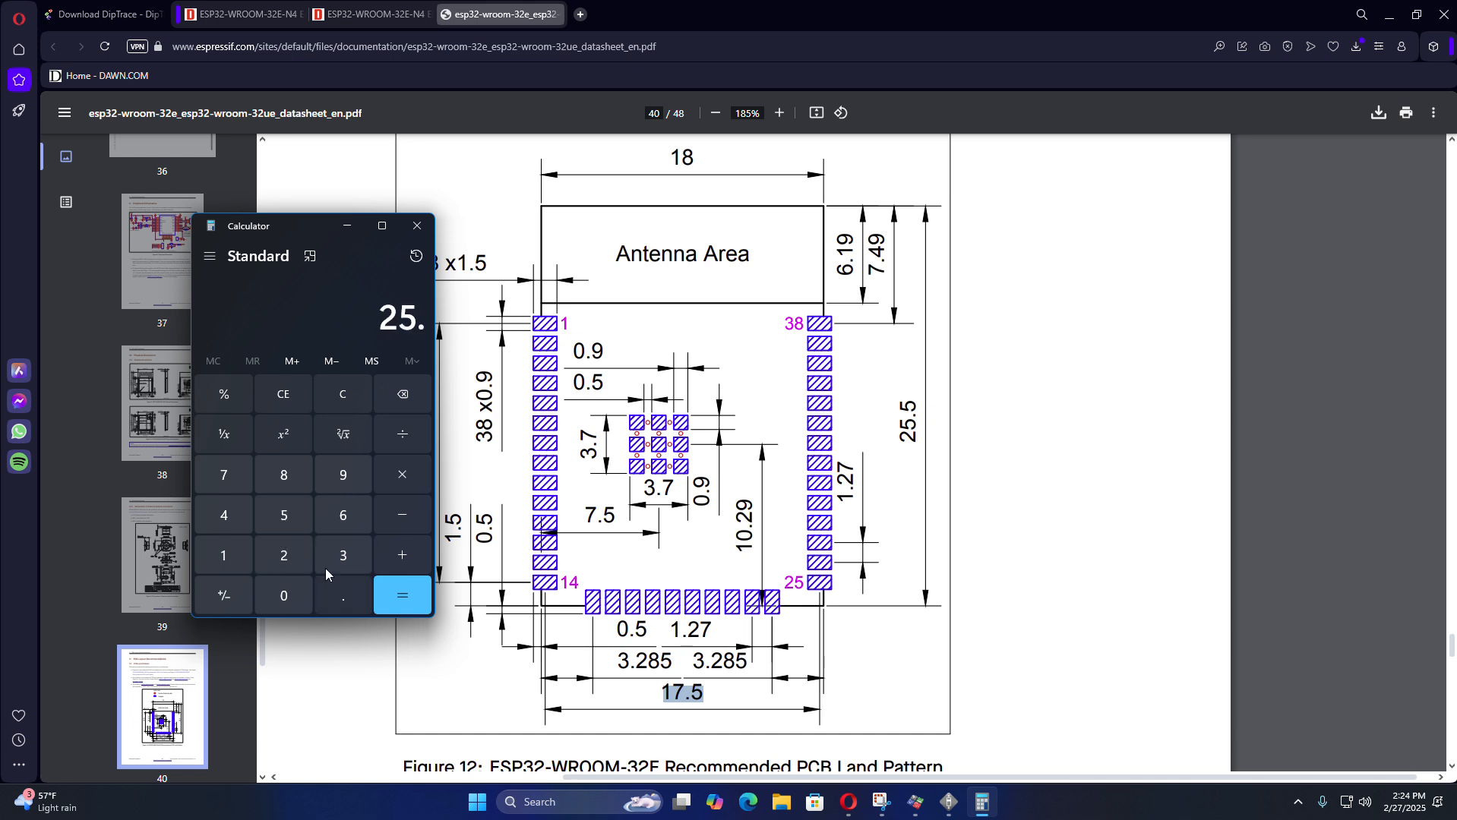
left_click(301, 518)
left_click(404, 439)
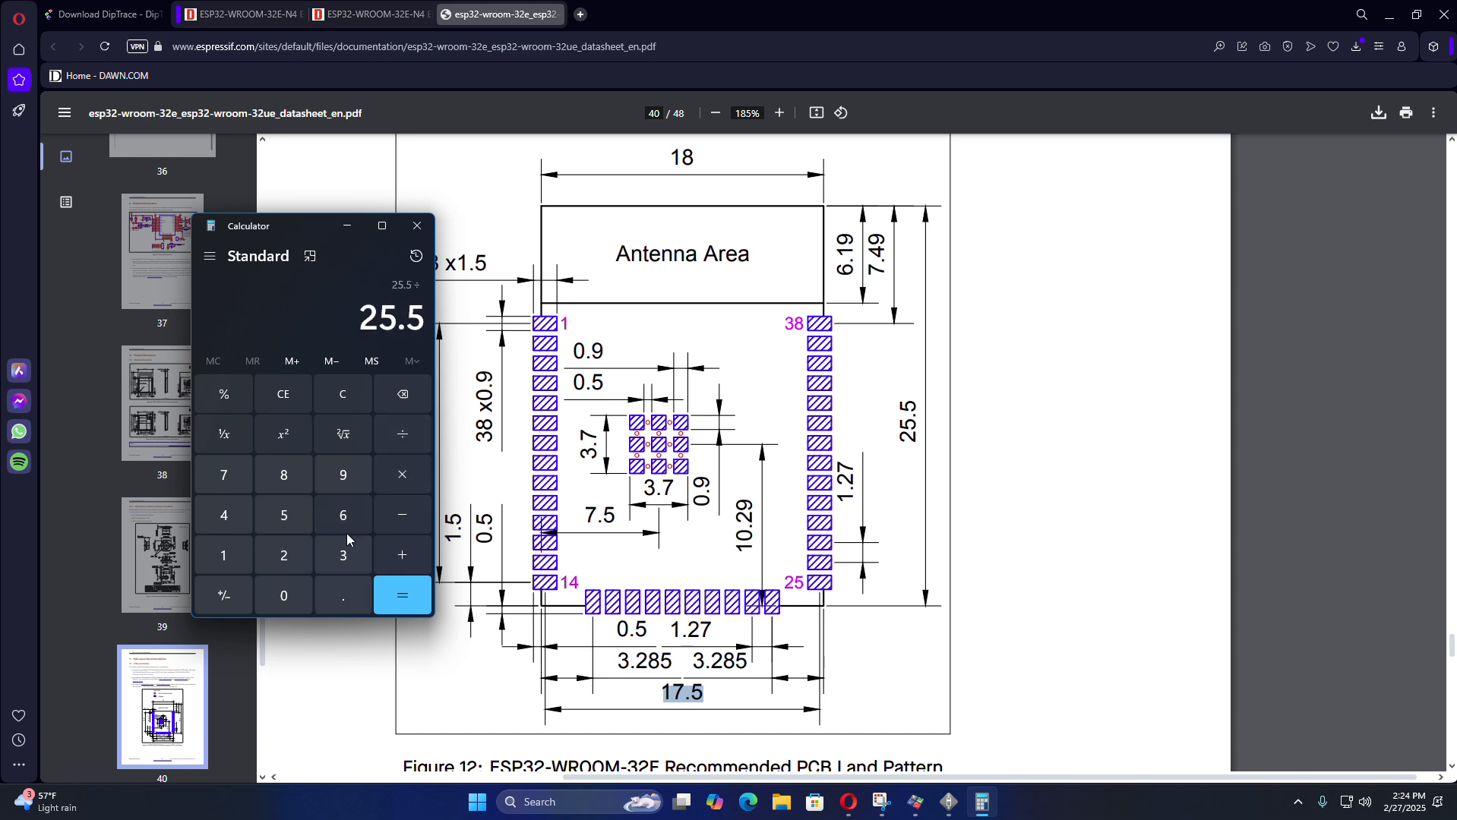
left_click(303, 559)
left_click(395, 591)
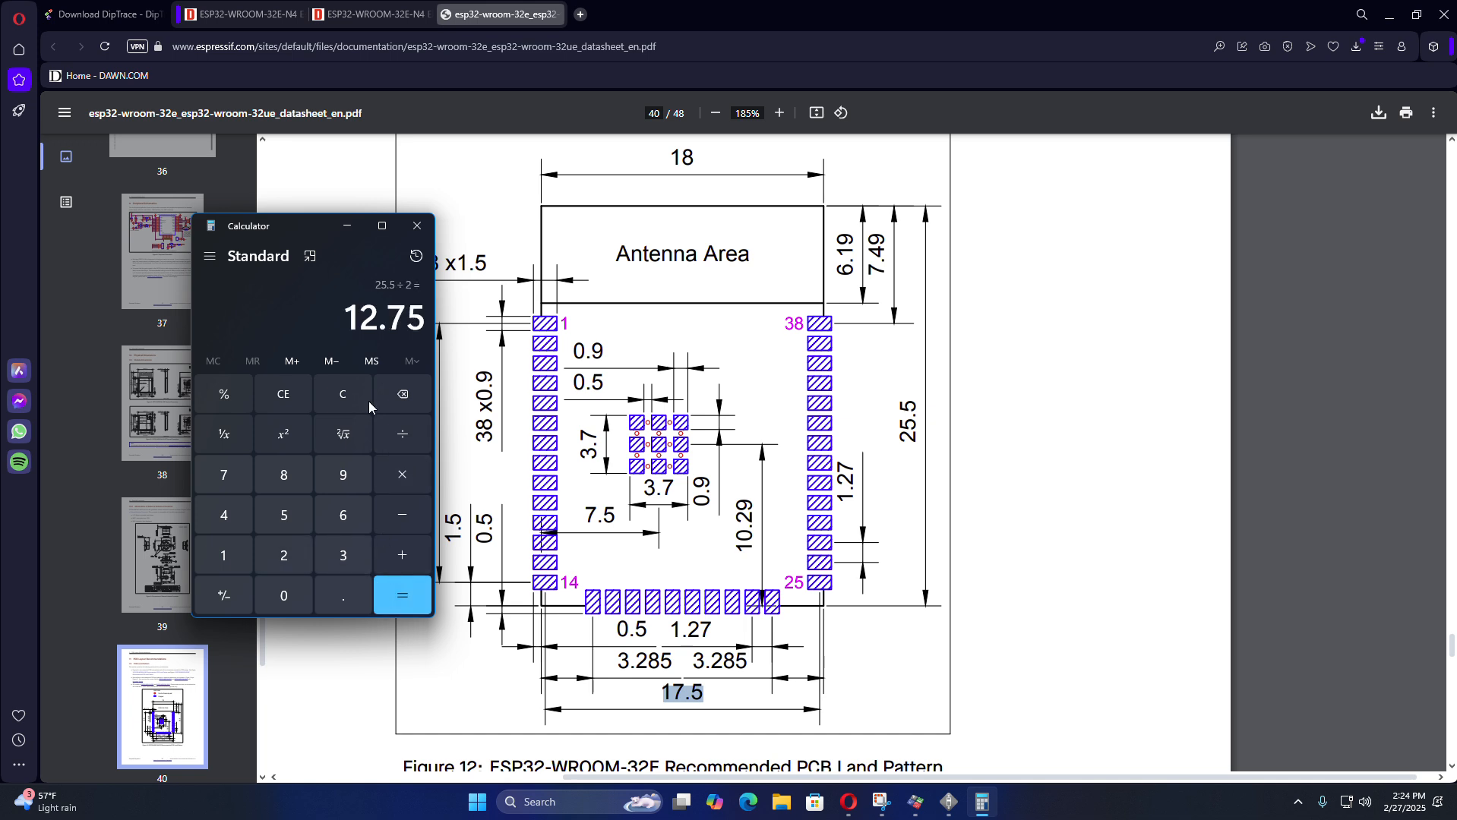
left_click_drag(345, 319, 423, 329)
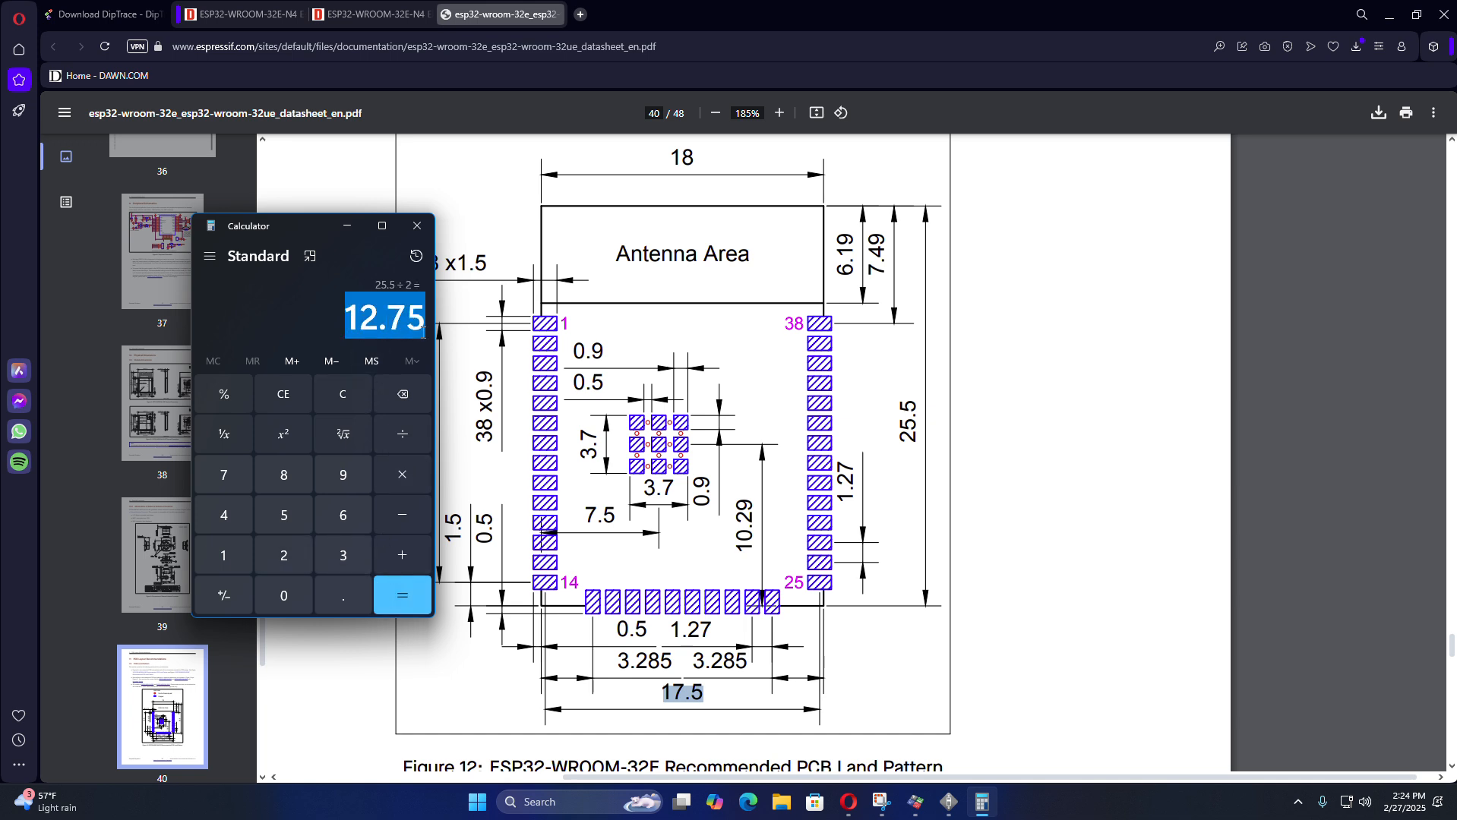
left_click(343, 225)
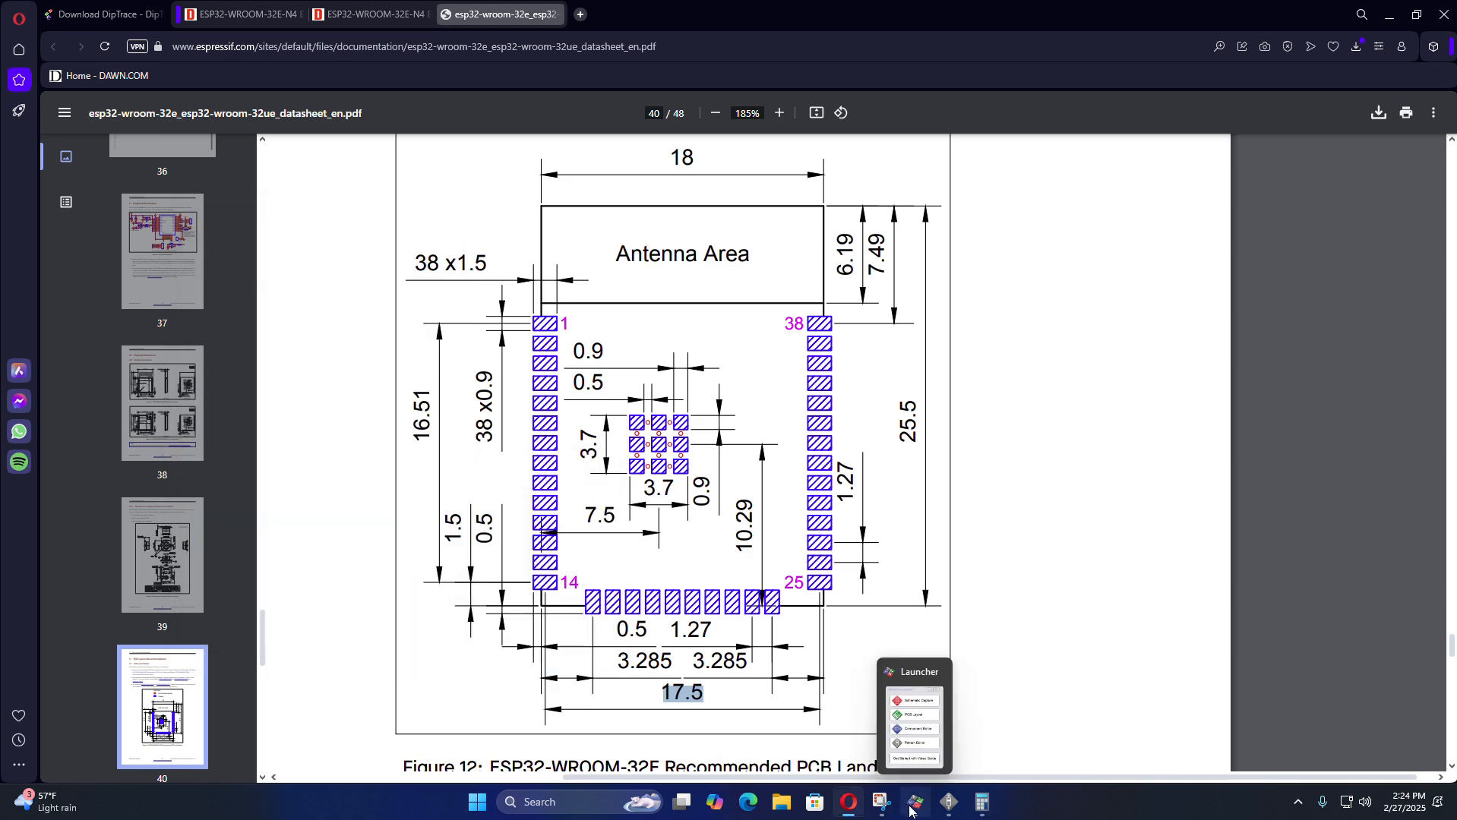
- Return to the Pattern Editor, set the 3D model's Y shift to 12.75 mm, and inspect the lower pads up close
left_click(949, 803)
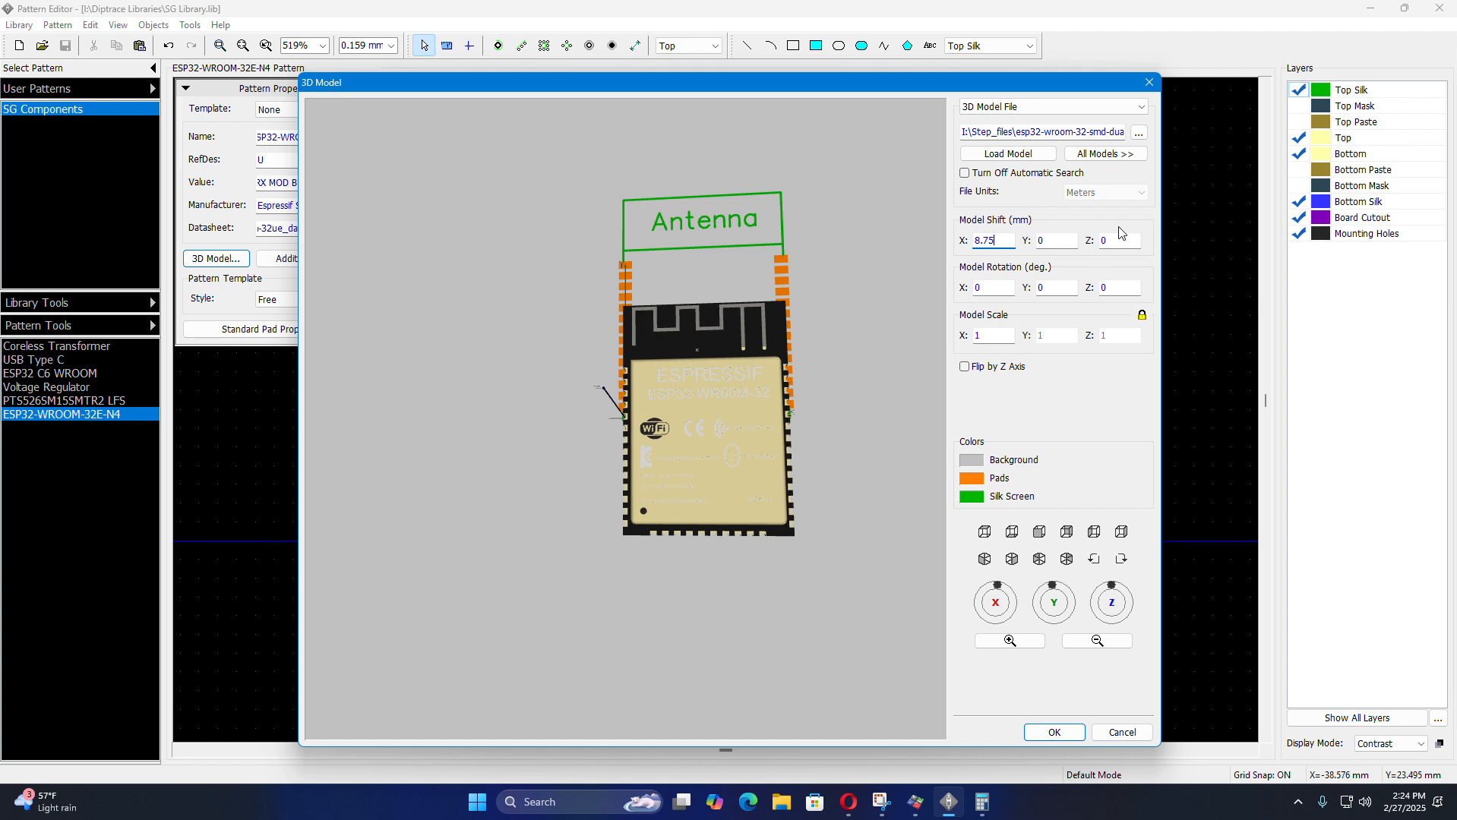
left_click(1063, 240)
type("12.75")
scroll(709, 435, "up", 3)
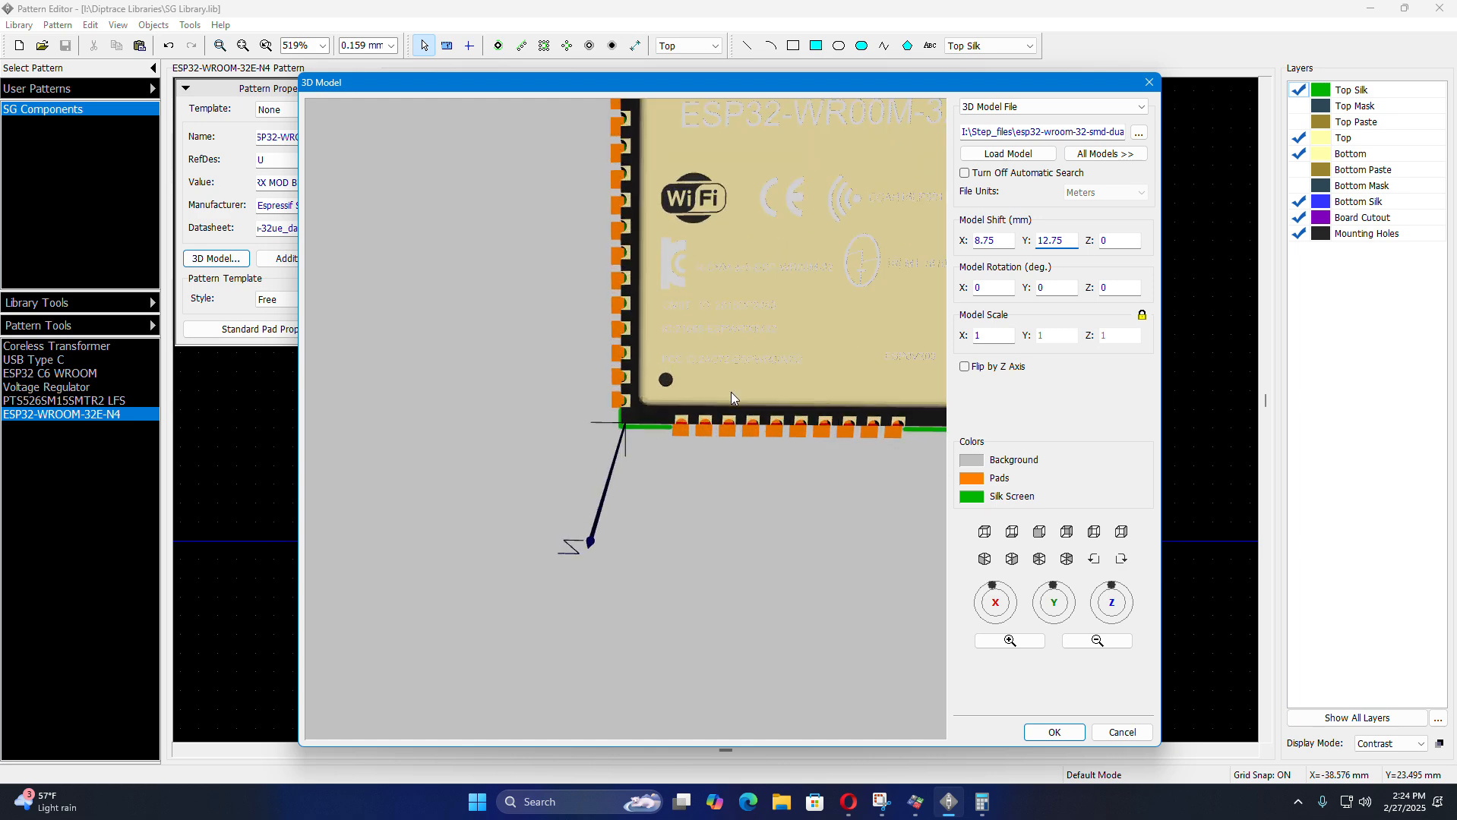
- Inspect the model's height above the pads, set its Z shift to 0.2 mm, and accept the 3D model settings
left_click_drag(745, 362, 720, 323)
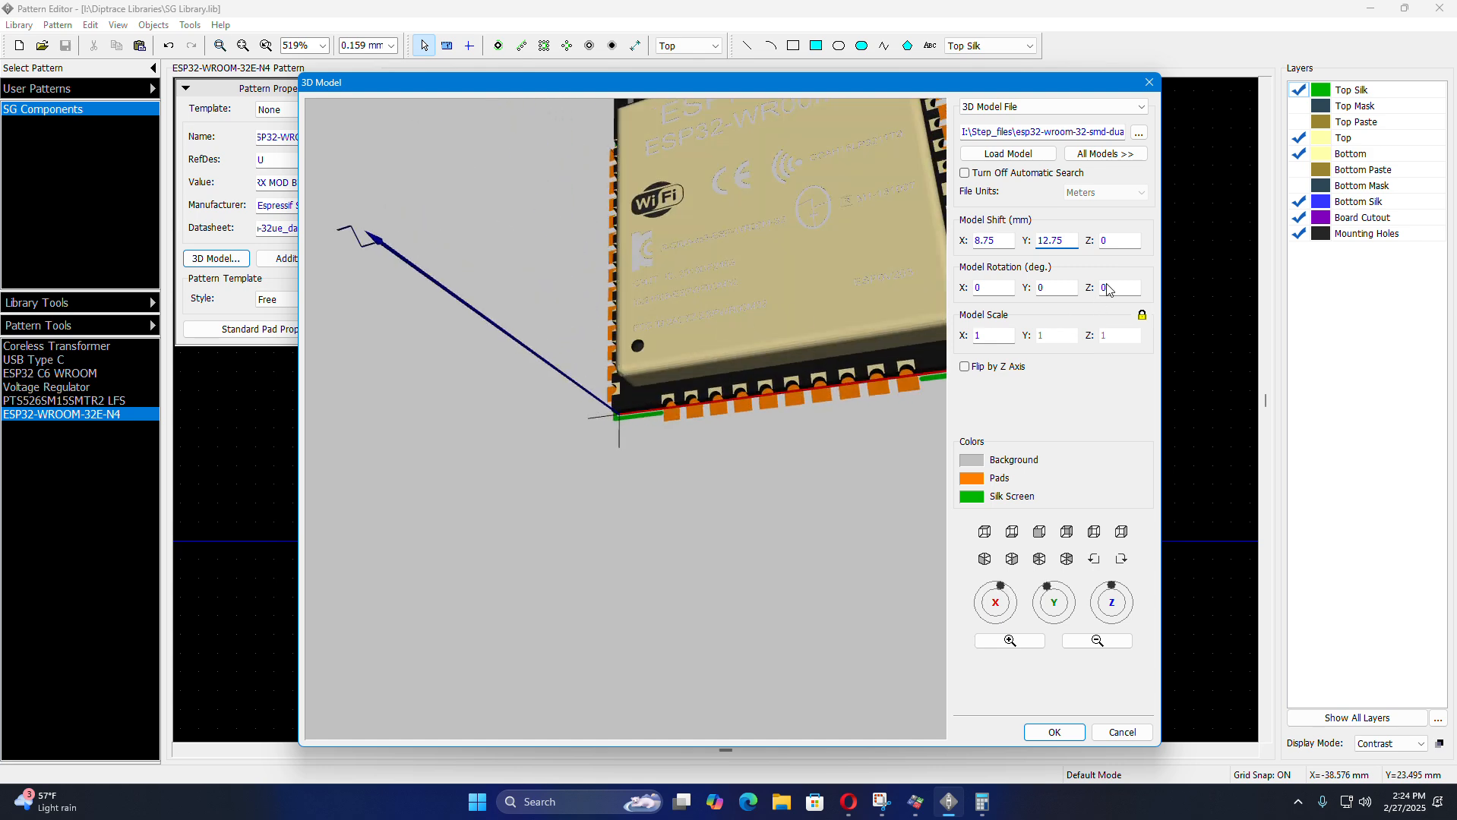
left_click(1116, 242)
type(".2")
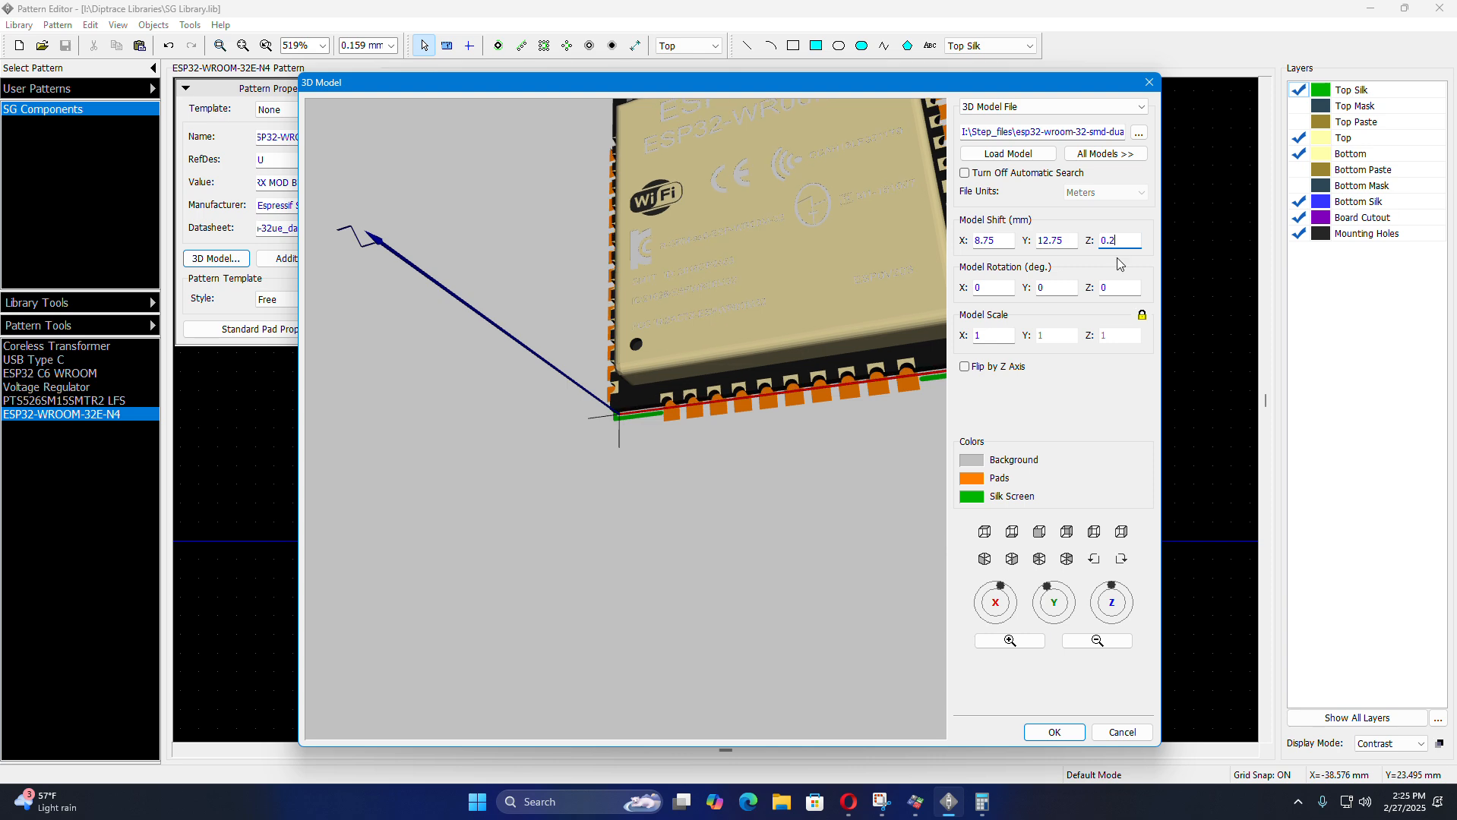
left_click(1056, 731)
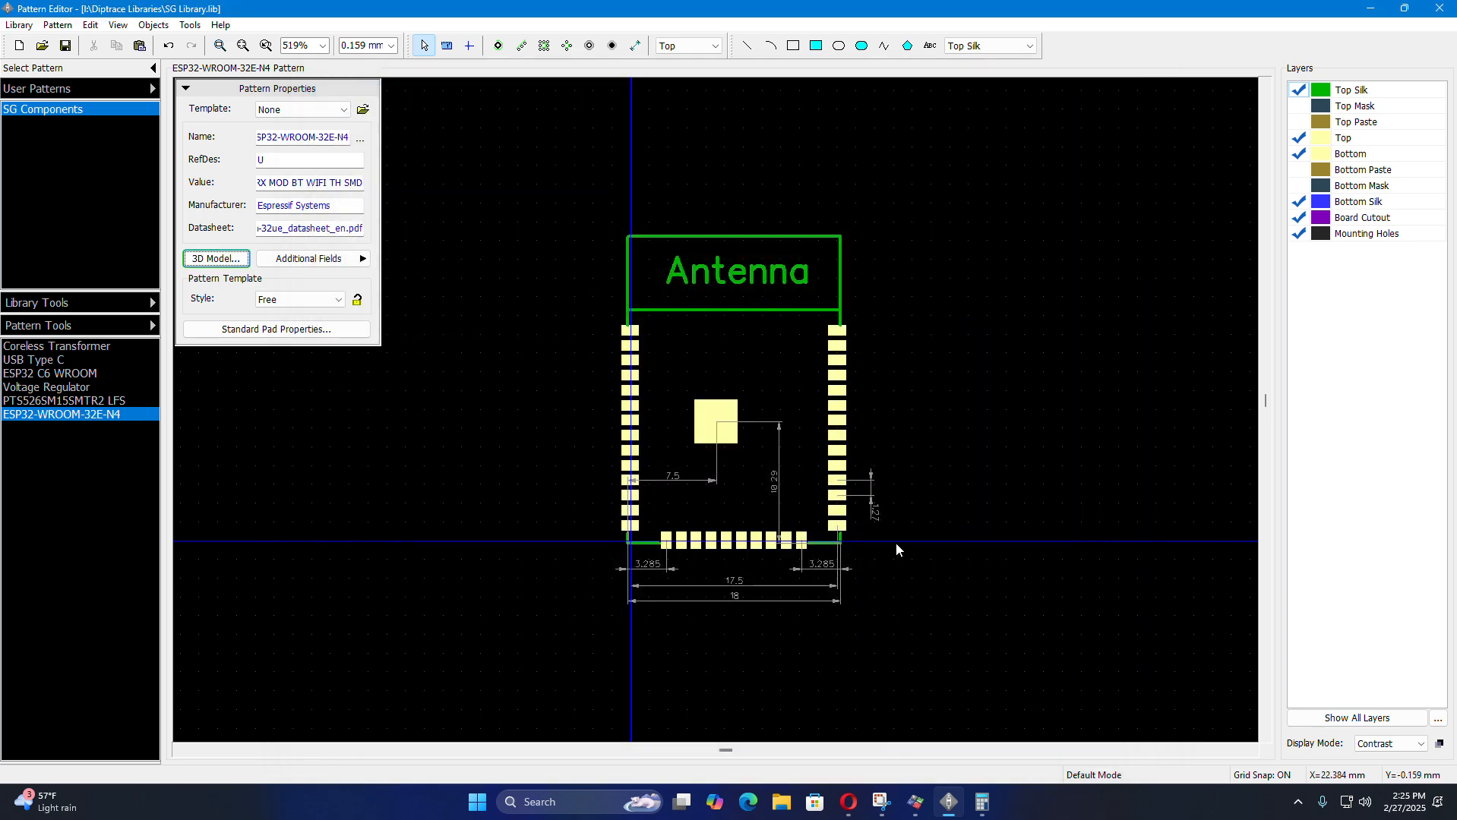
left_click(950, 802)
left_click(949, 803)
scroll(685, 362, "down", 1)
scroll(731, 468, "up", 2)
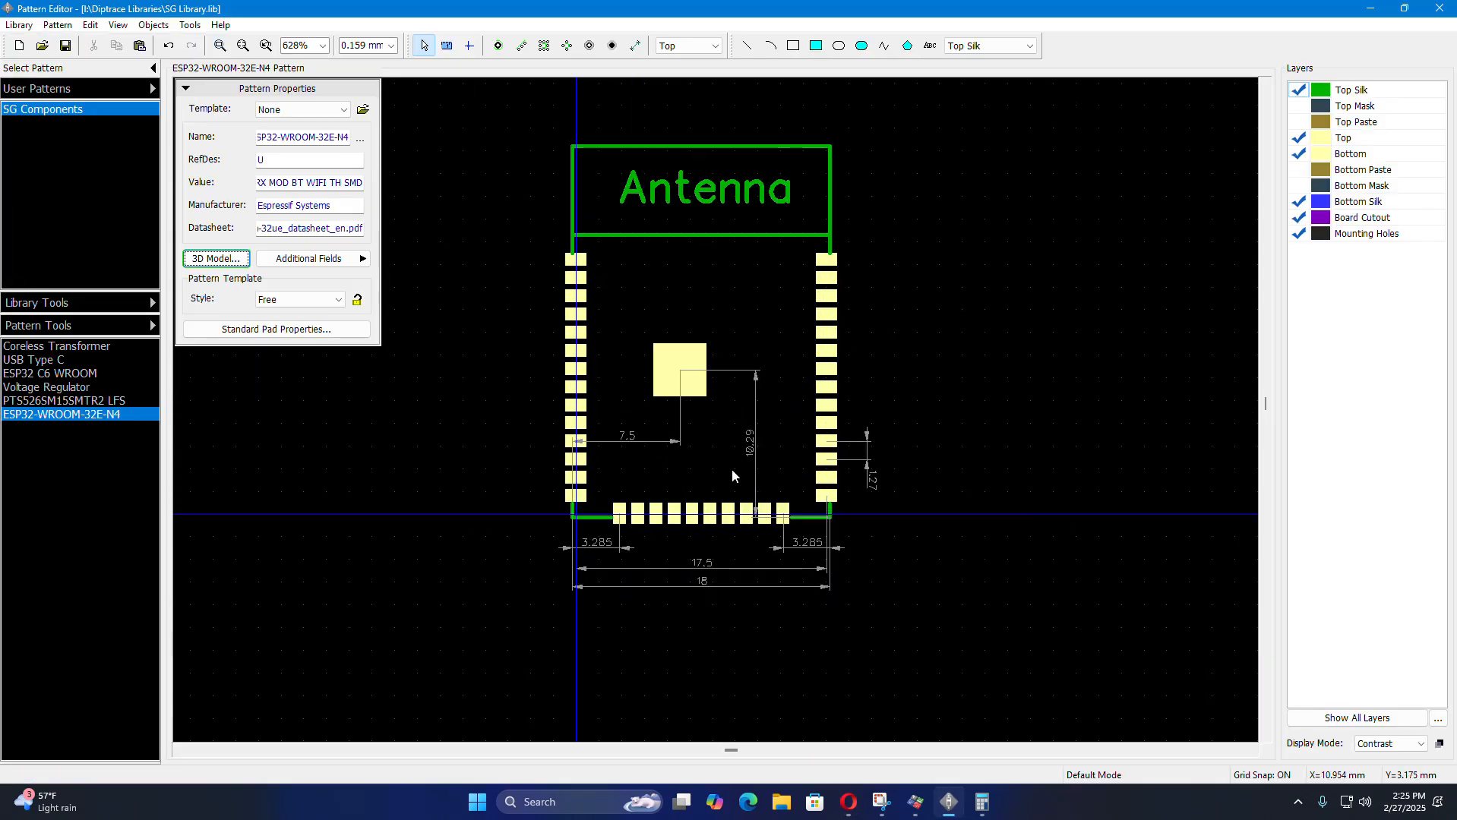
- Reopen the ESP32-WROOM-32E-N4 pattern's 3D model settings and inspect the model's alignment with the side and lower pads from an angle
left_click(220, 260)
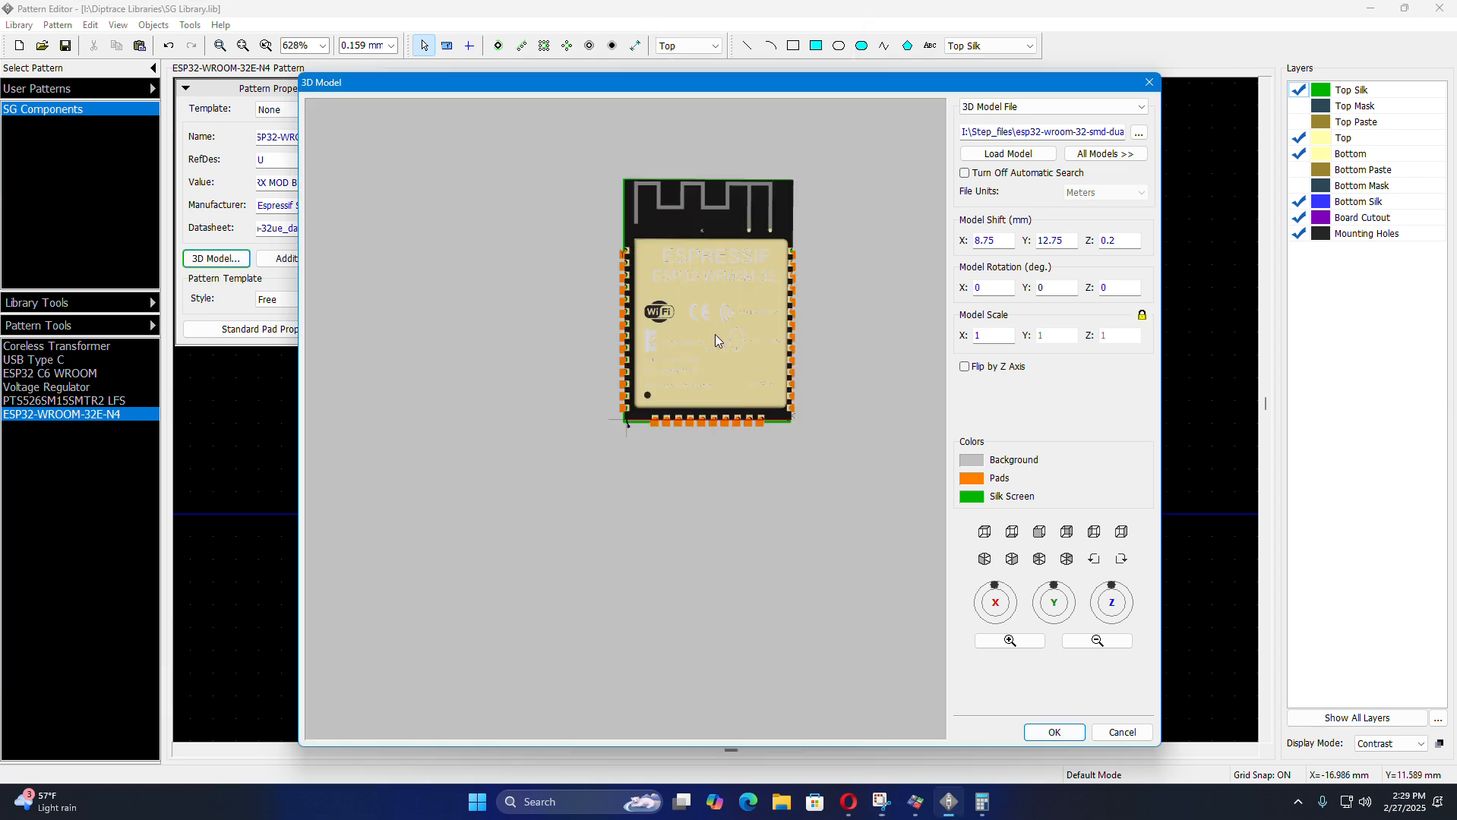
left_click_drag(715, 340, 746, 348)
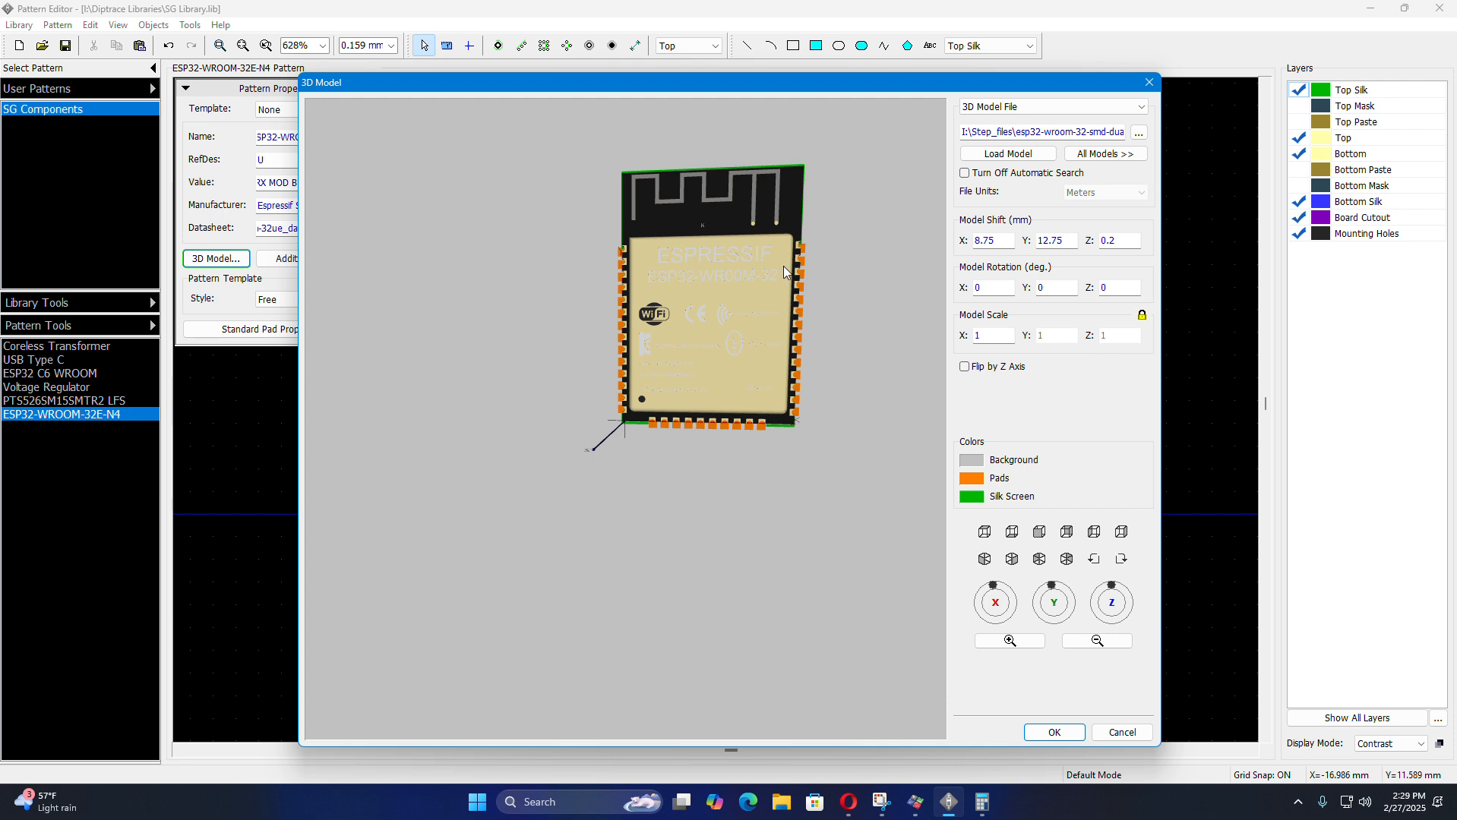
scroll(783, 266, "up", 5)
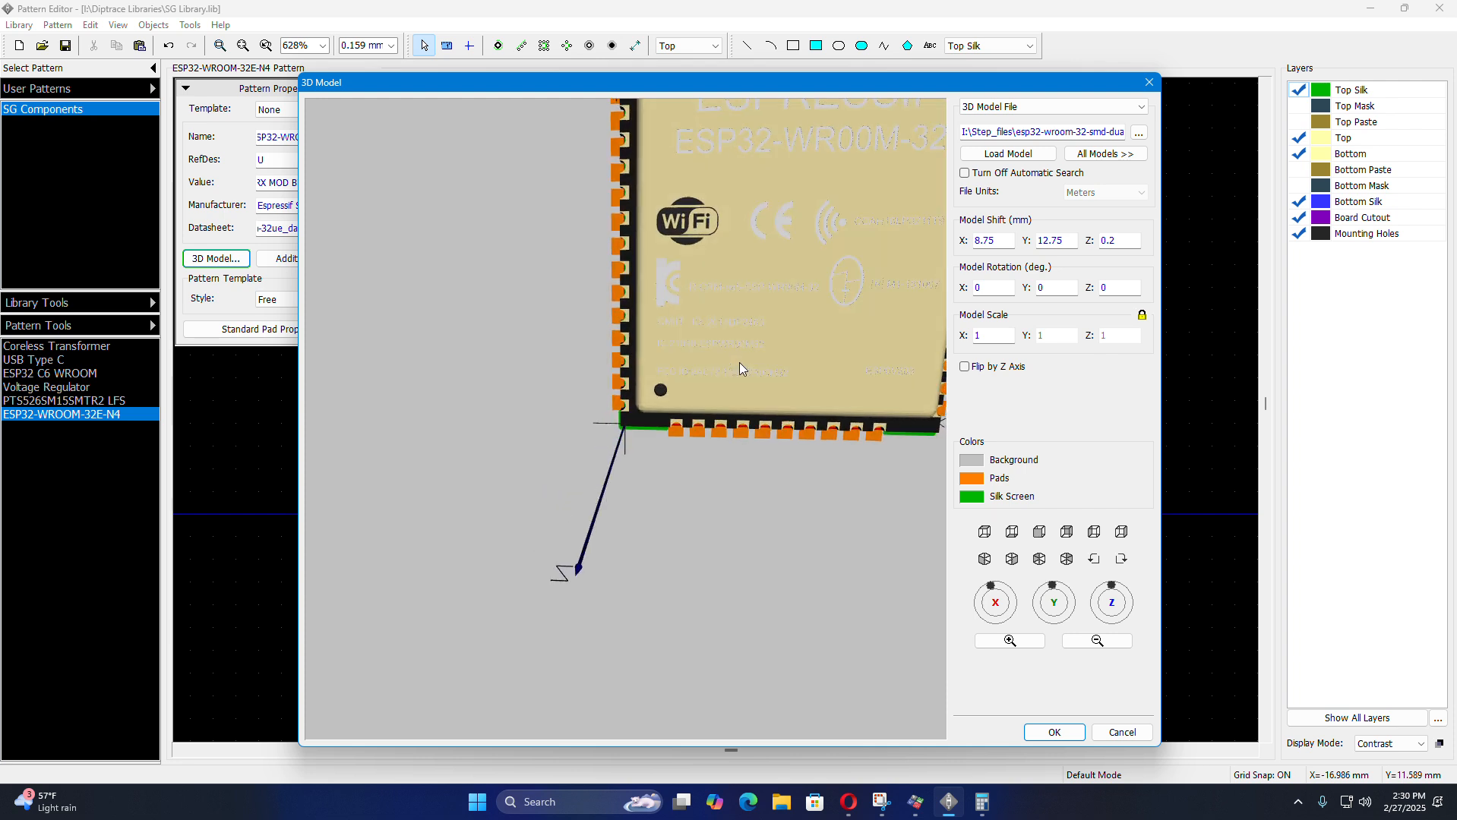
scroll(443, 518, "down", 3)
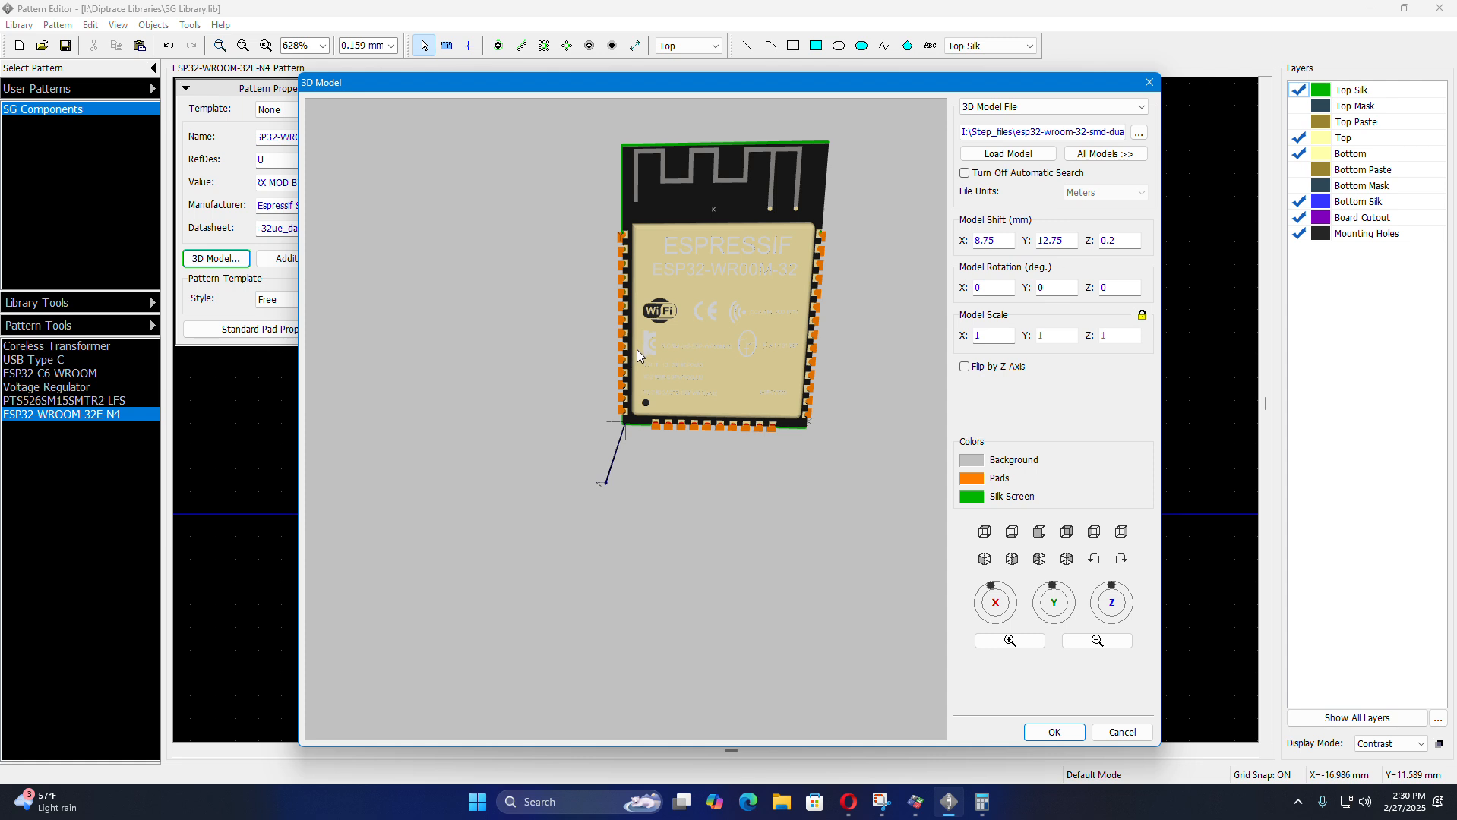
mouse_move(644, 325)
left_mouse_down()
mouse_move(643, 310)
mouse_move(637, 345)
left_mouse_up()
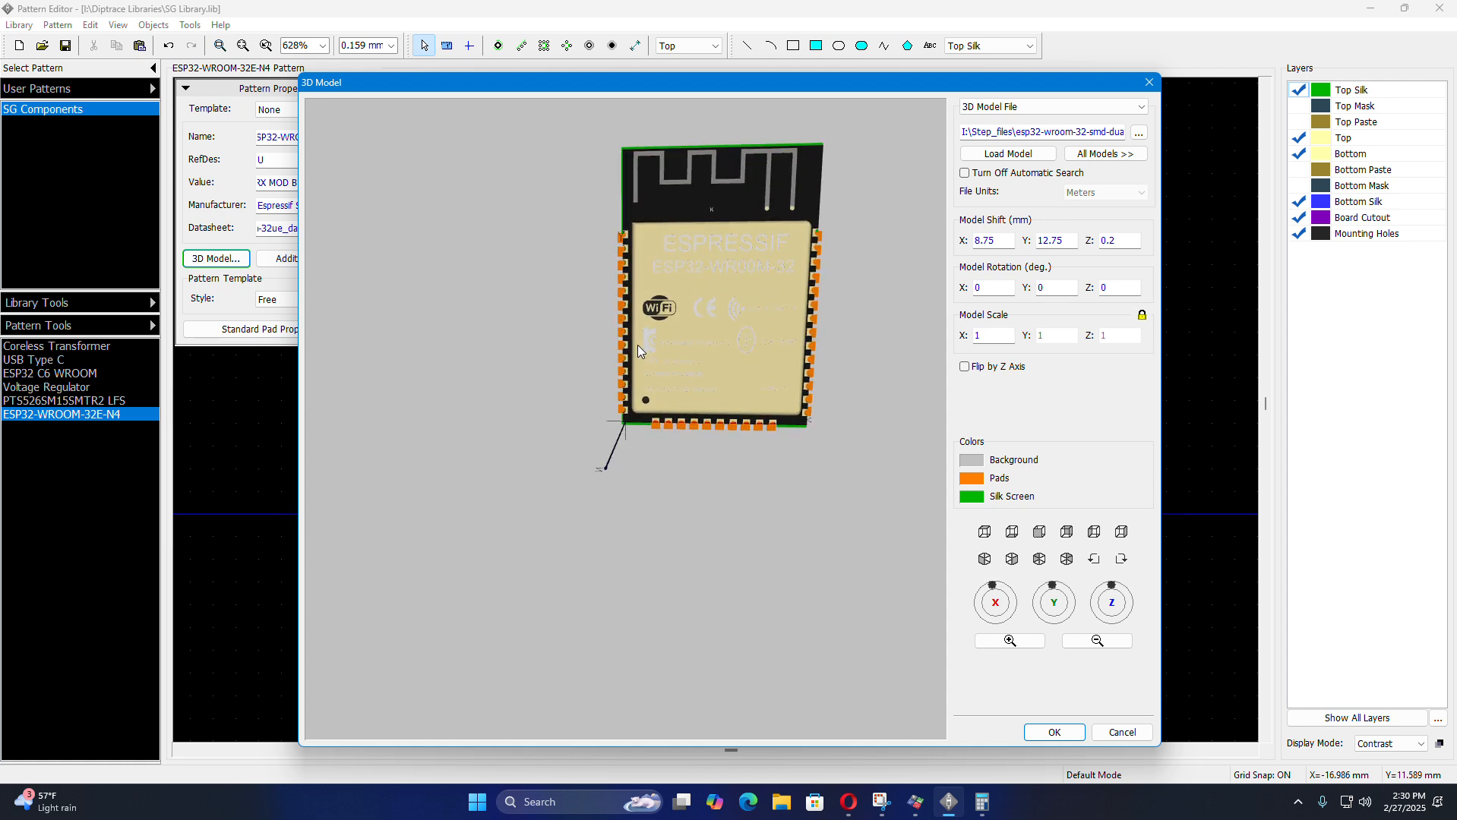